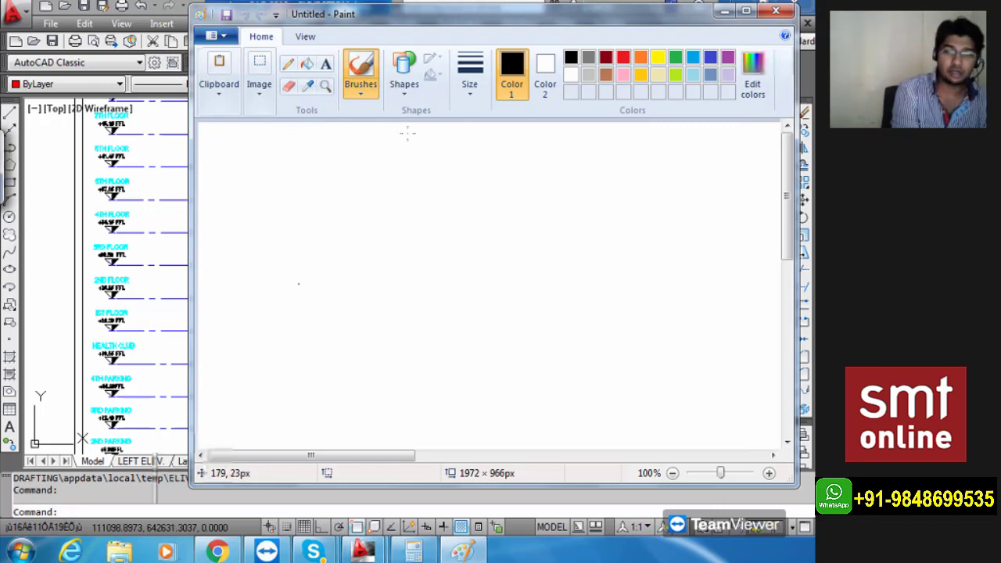
Sketch a black rectangle labelled "Plan" with crossing section lines at two opposite corners, and circle both corner areas in red.
{"action": "left_click_drag", "start_coordinate": [305, 200], "coordinate": [548, 188]}
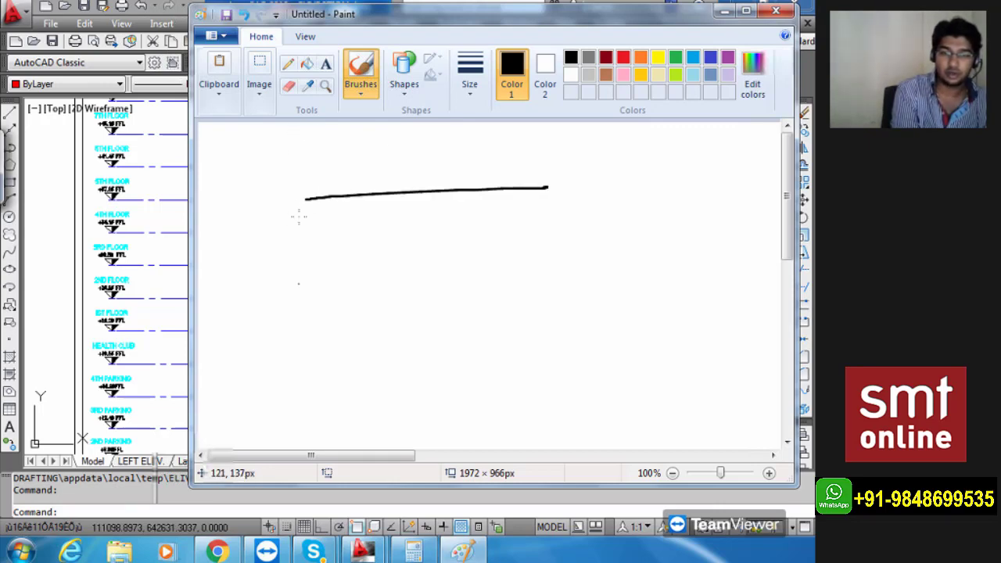
{"action": "mouse_move", "coordinate": [304, 205]}
{"action": "left_mouse_down"}
{"action": "mouse_move", "coordinate": [315, 347]}
{"action": "mouse_move", "coordinate": [518, 320]}
{"action": "left_mouse_up"}
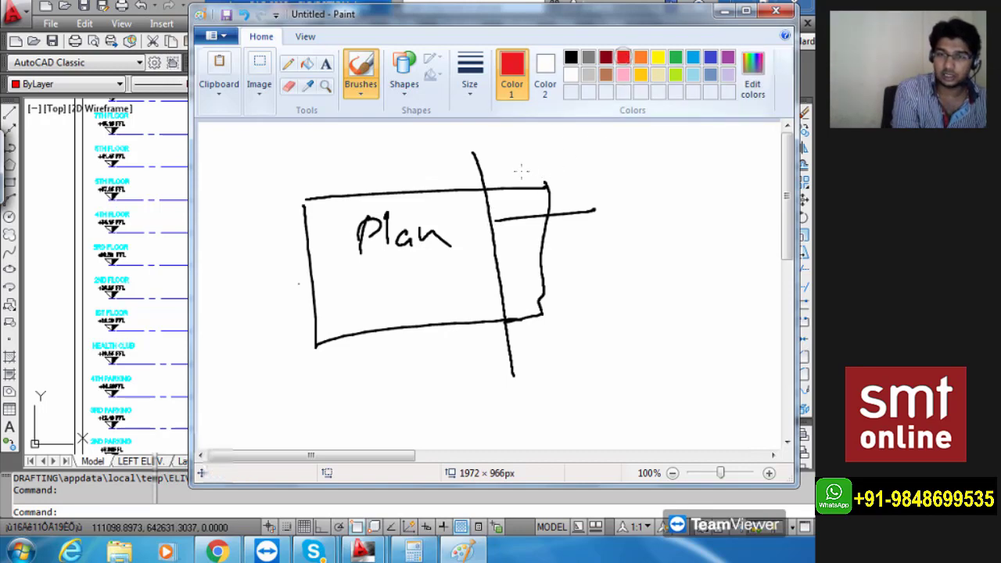
{"action": "left_click_drag", "start_coordinate": [531, 175], "coordinate": [556, 176]}
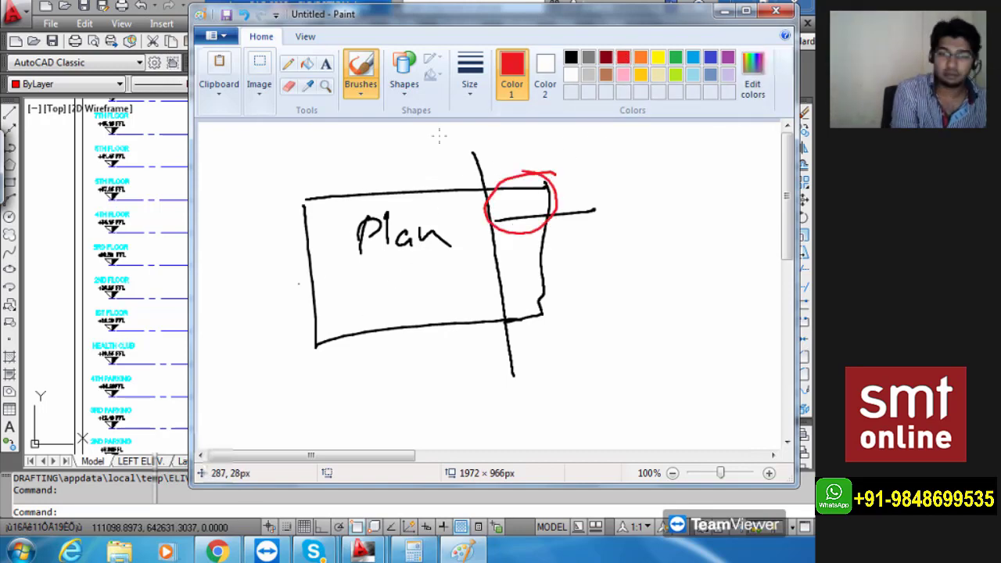
{"action": "left_click", "coordinate": [571, 57]}
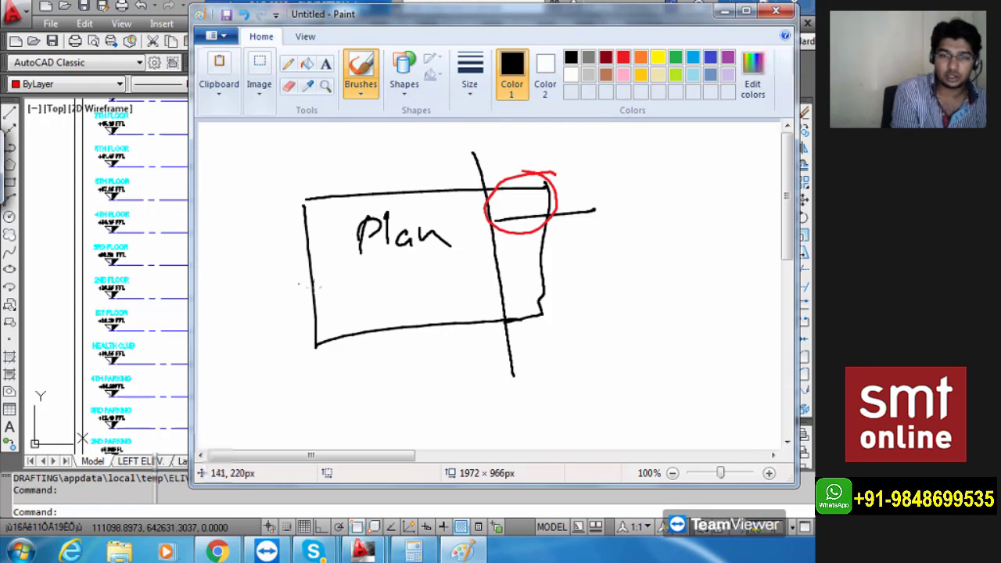
{"action": "left_click_drag", "start_coordinate": [298, 283], "coordinate": [382, 264]}
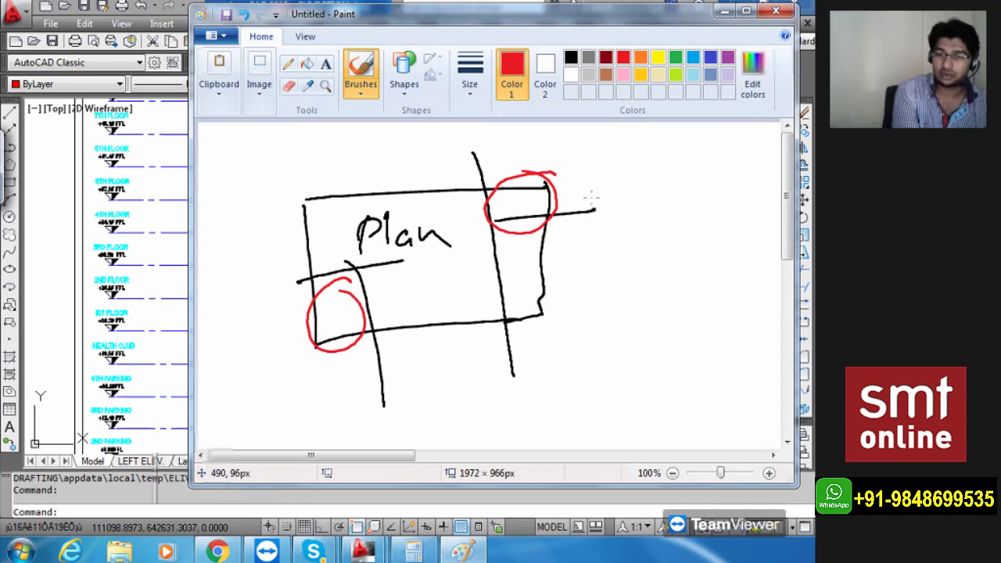
Write the level abbreviations FFL, FCL and SSL in red beside the plan sketch, and tick FCL and SSL.
{"action": "left_click_drag", "start_coordinate": [627, 182], "coordinate": [641, 176]}
{"action": "left_click_drag", "start_coordinate": [628, 194], "coordinate": [659, 194]}
{"action": "left_click_drag", "start_coordinate": [655, 178], "coordinate": [671, 174]}
{"action": "left_click_drag", "start_coordinate": [658, 188], "coordinate": [706, 190]}
{"action": "mouse_move", "coordinate": [645, 241]}
{"action": "left_mouse_down"}
{"action": "mouse_move", "coordinate": [647, 266]}
{"action": "mouse_move", "coordinate": [673, 261]}
{"action": "left_mouse_up"}
{"action": "left_click_drag", "start_coordinate": [688, 222], "coordinate": [721, 241]}
{"action": "left_click_drag", "start_coordinate": [662, 302], "coordinate": [650, 327]}
{"action": "mouse_move", "coordinate": [694, 291]}
{"action": "left_mouse_down"}
{"action": "mouse_move", "coordinate": [687, 313]}
{"action": "mouse_move", "coordinate": [719, 313]}
{"action": "left_mouse_up"}
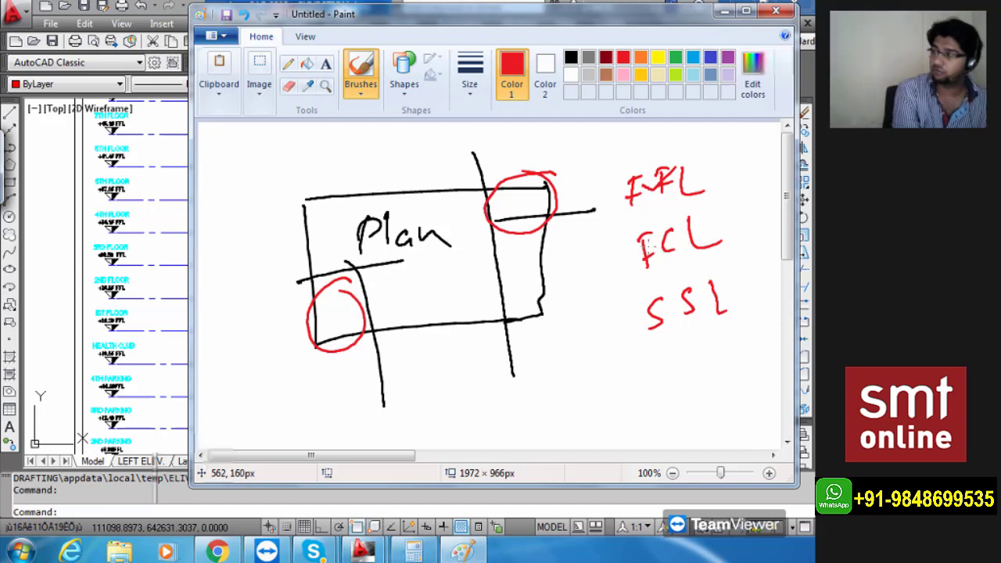
{"action": "left_click_drag", "start_coordinate": [642, 268], "coordinate": [708, 213]}
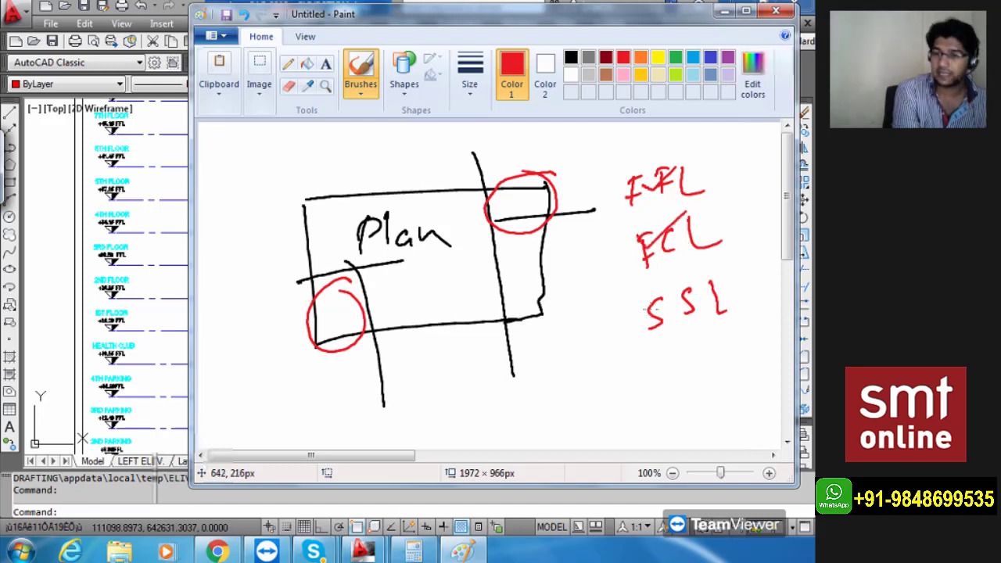
{"action": "left_click_drag", "start_coordinate": [637, 311], "coordinate": [700, 270]}
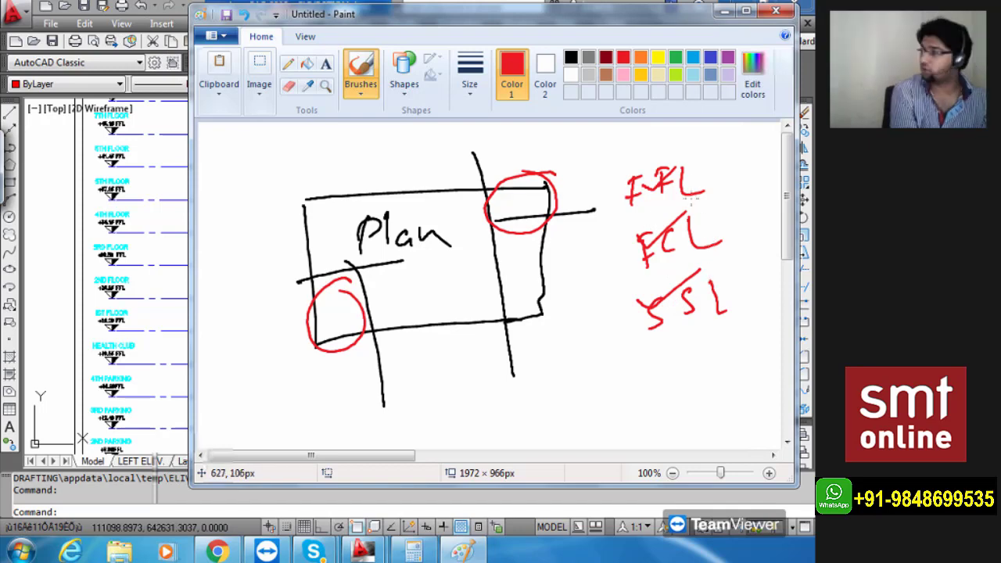
Switch to ELIVECTION.dwg in AutoCAD and examine the building section, including the dimensioned slabs and ceilings of the lower floors.
{"action": "left_click", "coordinate": [725, 10]}
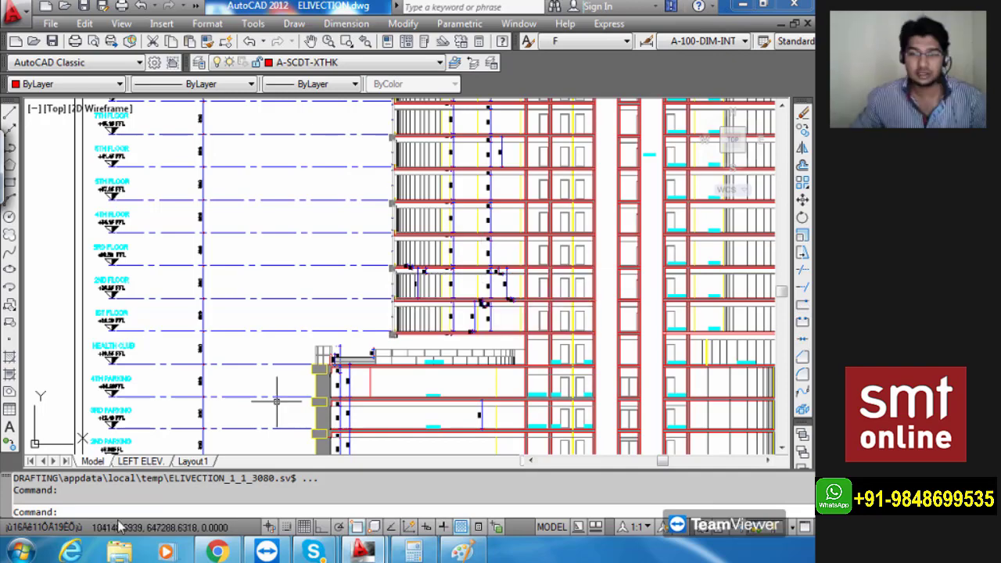
{"action": "scroll", "coordinate": [492, 263], "scroll_direction": "down", "scroll_amount": 5}
{"action": "scroll", "coordinate": [501, 264], "scroll_direction": "down", "scroll_amount": 2}
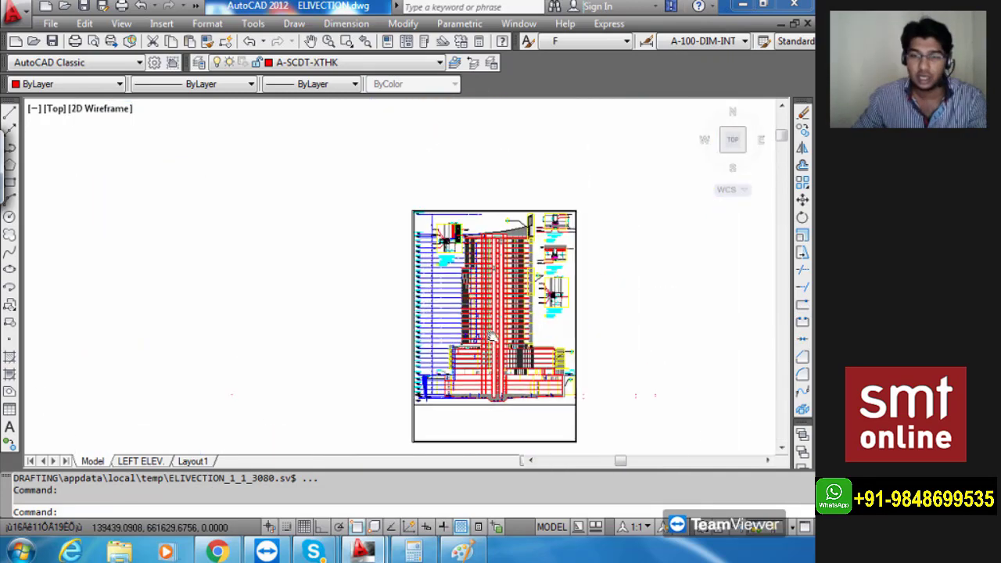
{"action": "scroll", "coordinate": [504, 313], "scroll_direction": "up", "scroll_amount": 3}
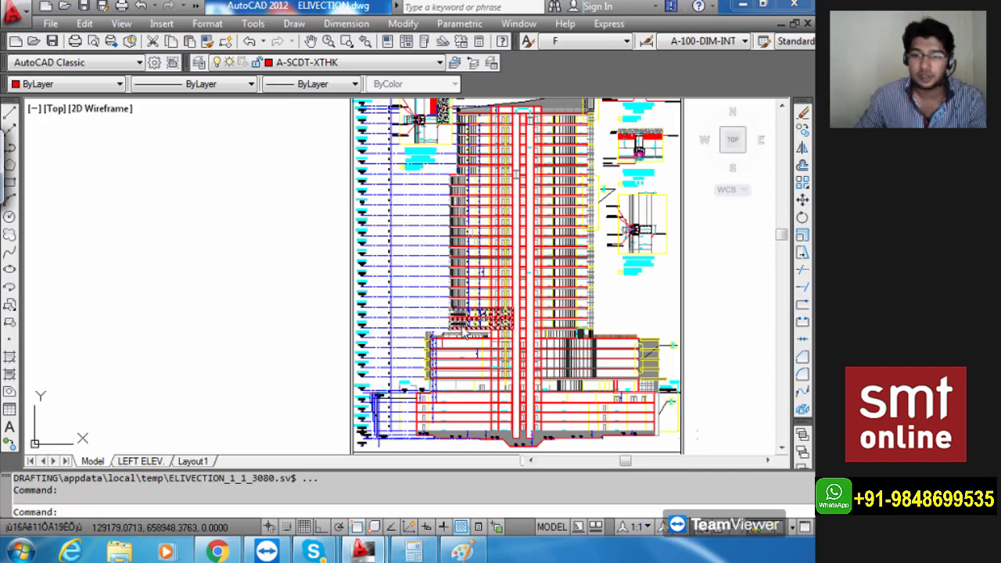
{"action": "scroll", "coordinate": [499, 348], "scroll_direction": "up", "scroll_amount": 5}
{"action": "middle_click_drag", "start_coordinate": [432, 341], "coordinate": [438, 371]}
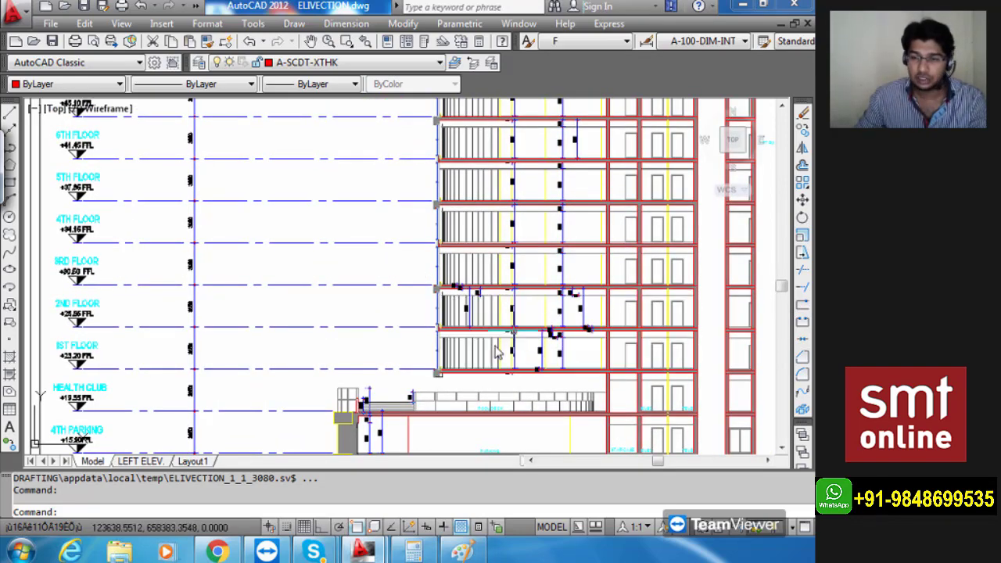
{"action": "scroll", "coordinate": [557, 305], "scroll_direction": "up", "scroll_amount": 6}
{"action": "middle_click_drag", "start_coordinate": [598, 323], "coordinate": [619, 287]}
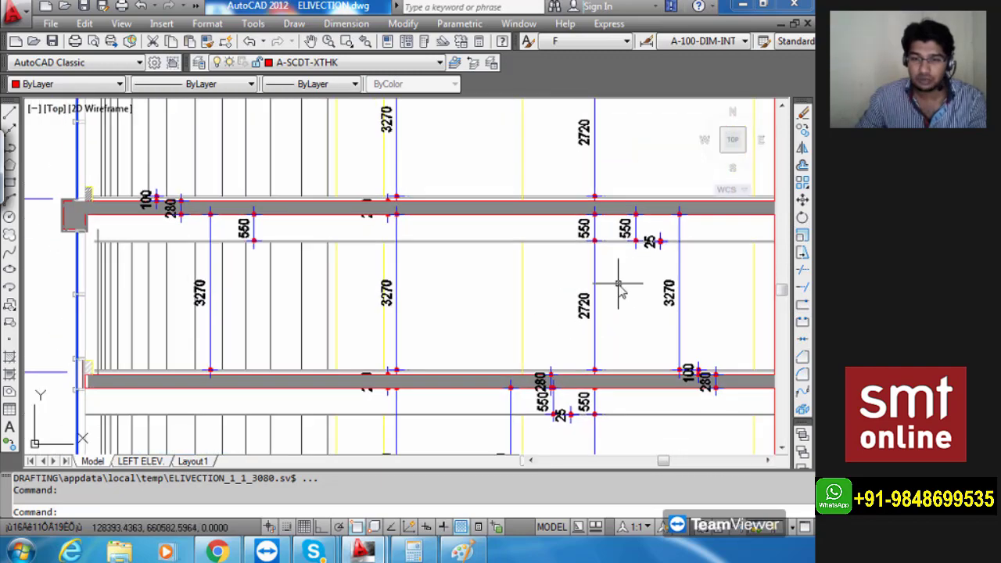
{"action": "scroll", "coordinate": [619, 286], "scroll_direction": "down", "scroll_amount": 6}
{"action": "scroll", "coordinate": [523, 313], "scroll_direction": "down", "scroll_amount": 1}
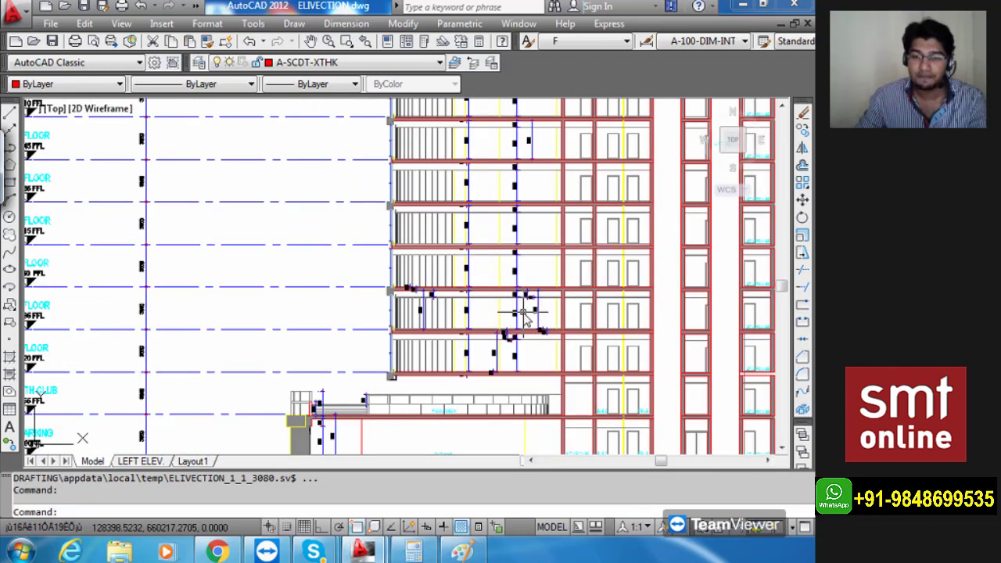
{"action": "scroll", "coordinate": [524, 316], "scroll_direction": "down", "scroll_amount": 8}
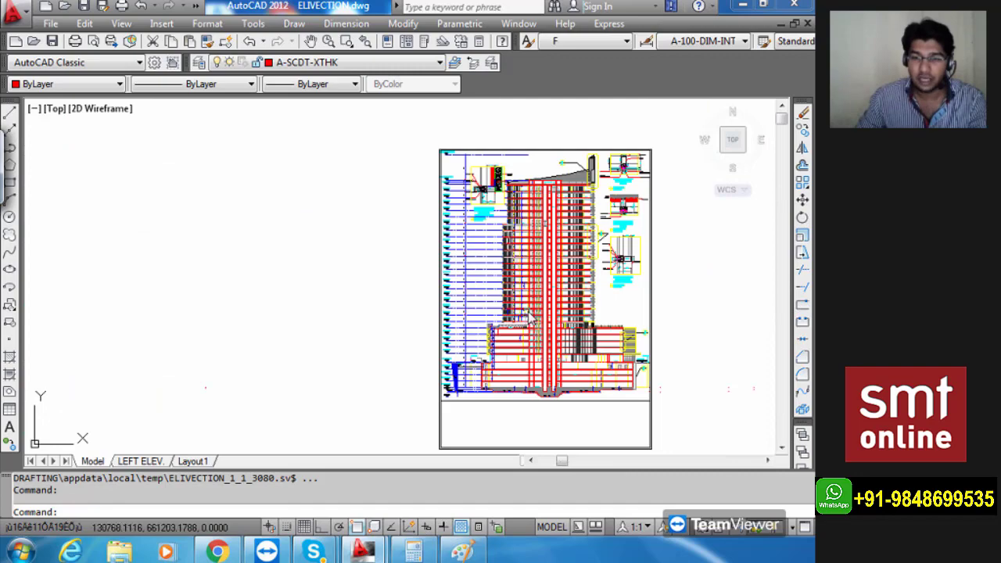
Examine the floor level markers beside the building section, from the base up to the roof parapet level.
{"action": "middle_click_drag", "start_coordinate": [530, 317], "coordinate": [427, 324]}
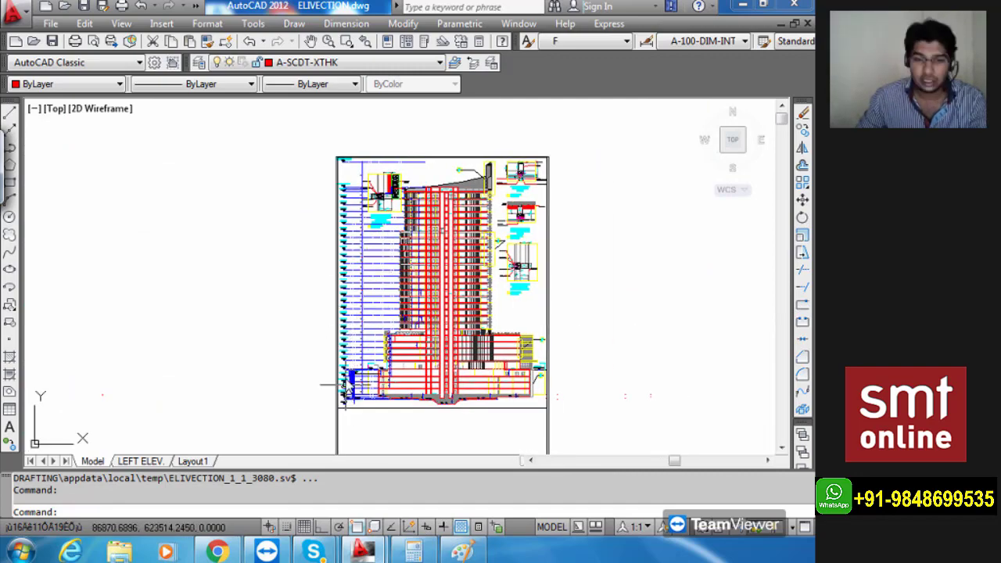
{"action": "scroll", "coordinate": [350, 351], "scroll_direction": "up", "scroll_amount": 8}
{"action": "scroll", "coordinate": [320, 280], "scroll_direction": "down", "scroll_amount": 8}
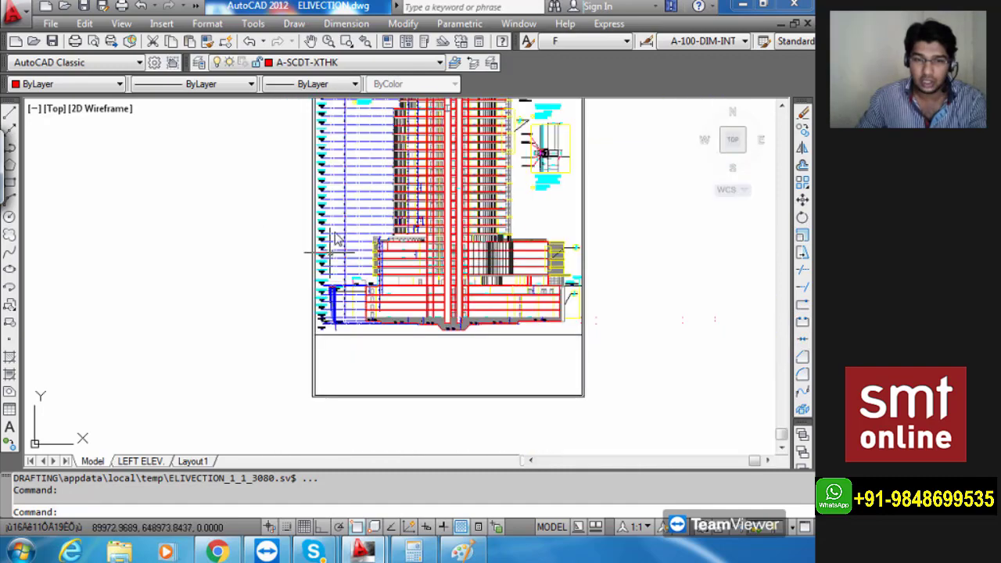
{"action": "middle_click_drag", "start_coordinate": [333, 253], "coordinate": [334, 429]}
{"action": "scroll", "coordinate": [322, 237], "scroll_direction": "up", "scroll_amount": 8}
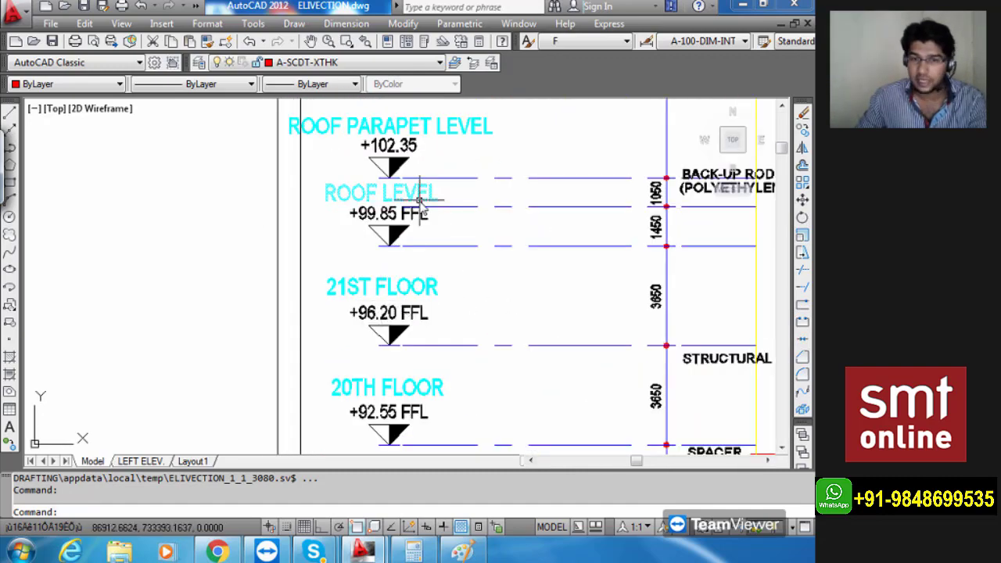
{"action": "scroll", "coordinate": [422, 205], "scroll_direction": "down", "scroll_amount": 2}
{"action": "scroll", "coordinate": [423, 205], "scroll_direction": "down", "scroll_amount": 8}
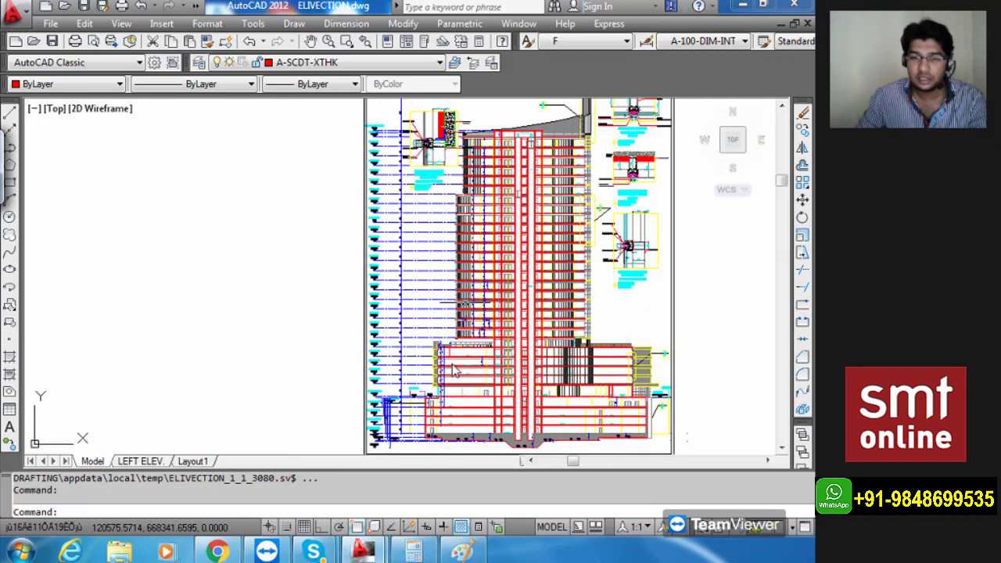
Examine the floor-to-floor height dimensions between the level lines of the 1st, 2nd and 3rd floors.
{"action": "scroll", "coordinate": [489, 309], "scroll_direction": "down", "scroll_amount": 2}
{"action": "scroll", "coordinate": [520, 309], "scroll_direction": "up", "scroll_amount": 4}
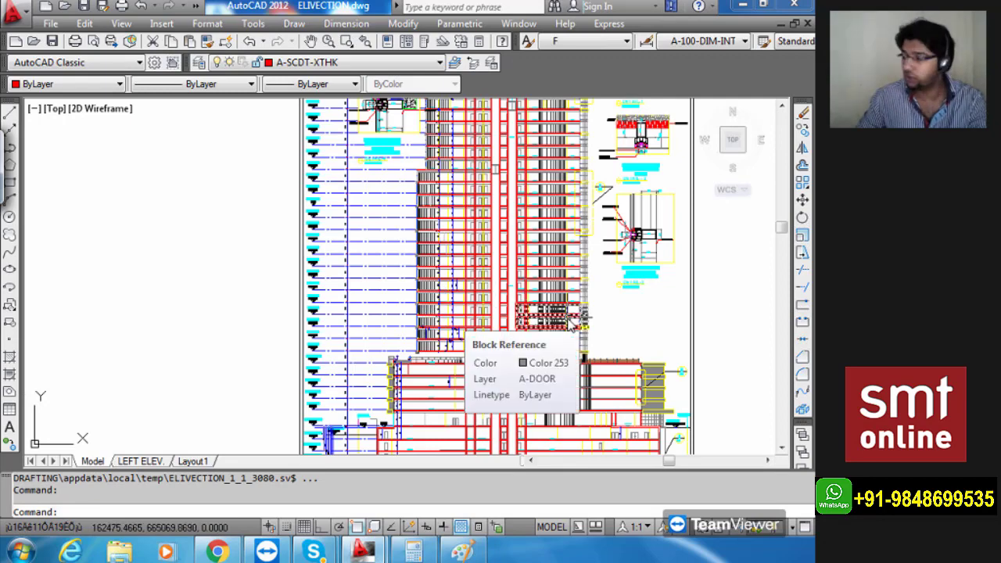
{"action": "middle_click_drag", "start_coordinate": [352, 378], "coordinate": [422, 393]}
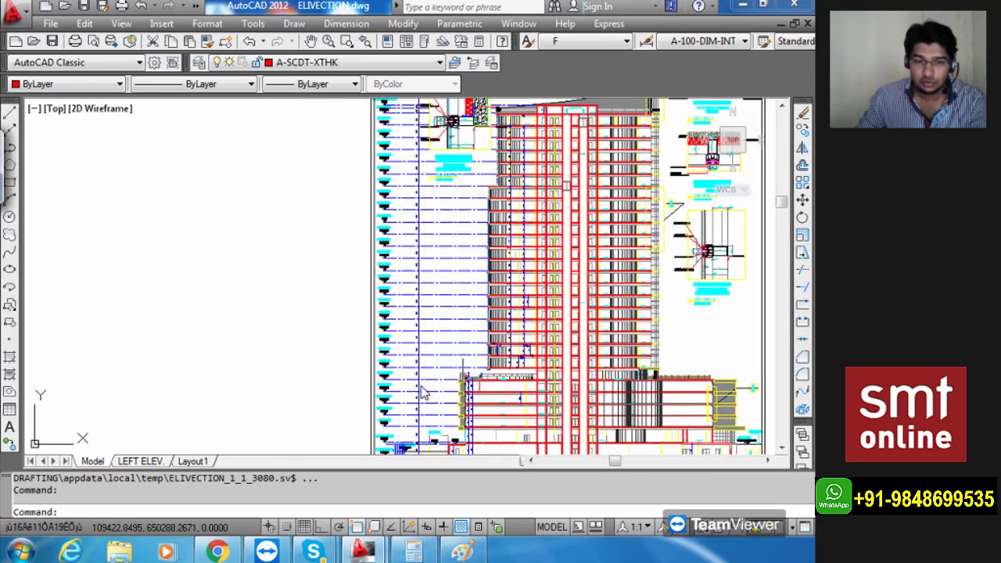
{"action": "scroll", "coordinate": [409, 353], "scroll_direction": "up", "scroll_amount": 5}
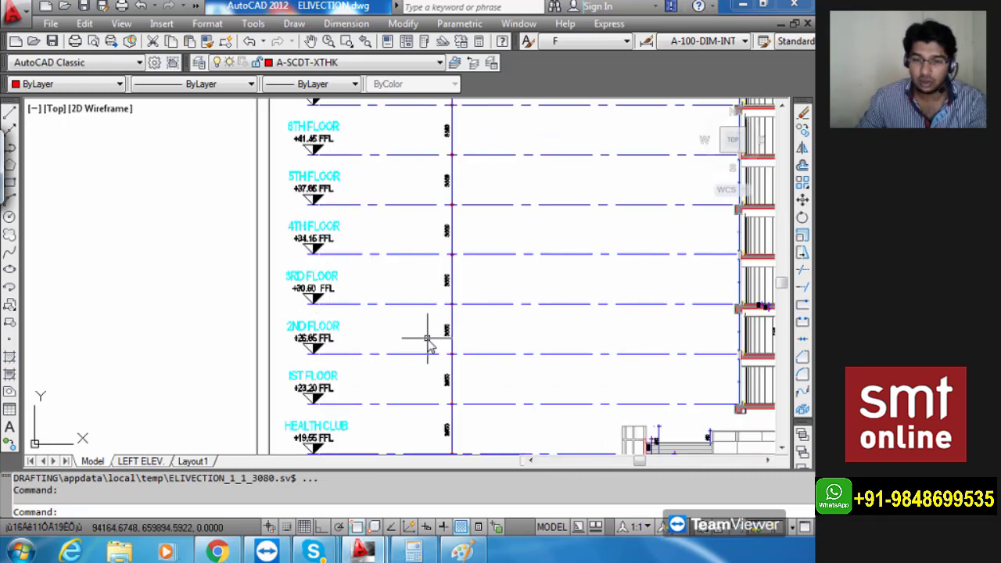
{"action": "scroll", "coordinate": [450, 340], "scroll_direction": "up", "scroll_amount": 6}
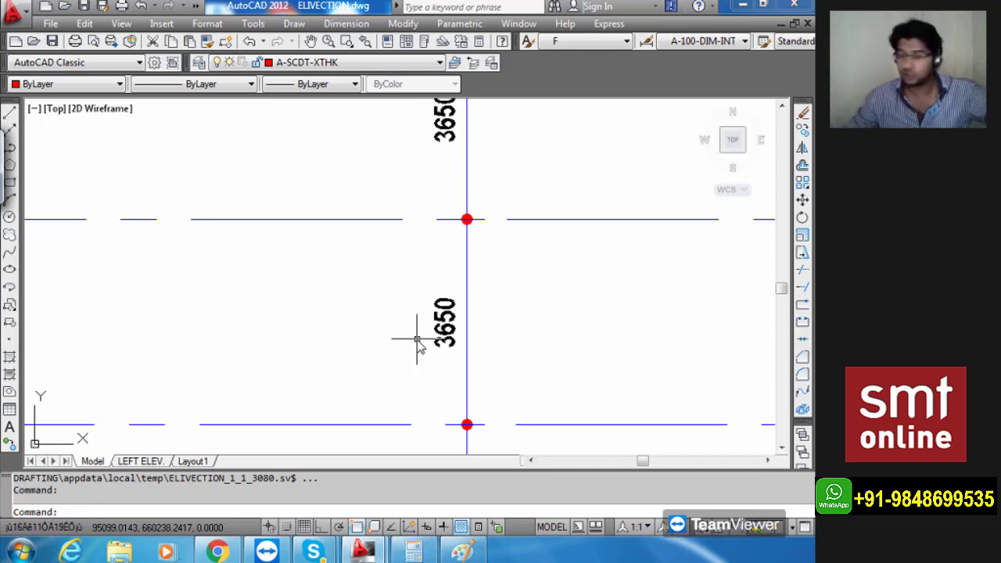
{"action": "scroll", "coordinate": [418, 344], "scroll_direction": "down", "scroll_amount": 2}
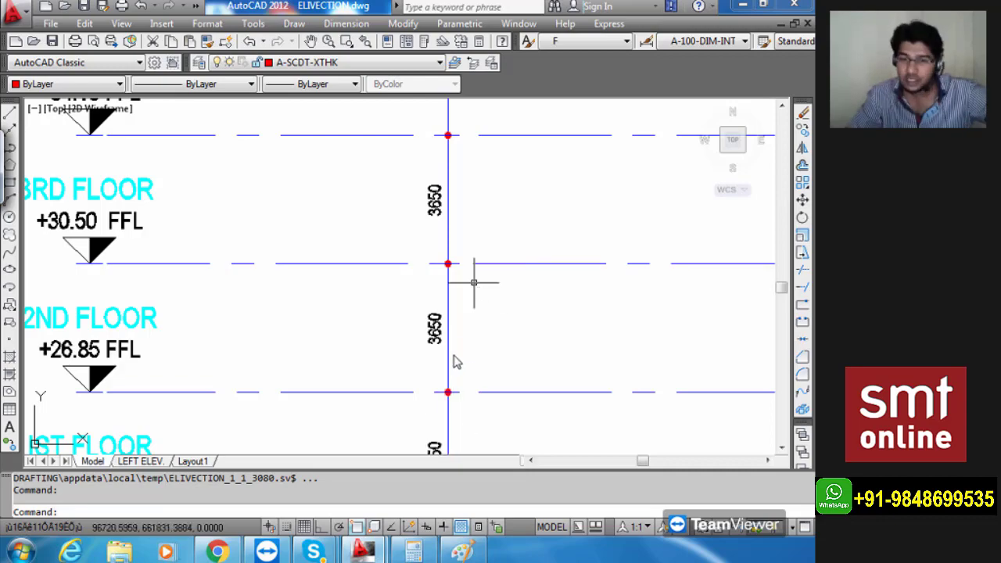
{"action": "scroll", "coordinate": [435, 348], "scroll_direction": "down", "scroll_amount": 5}
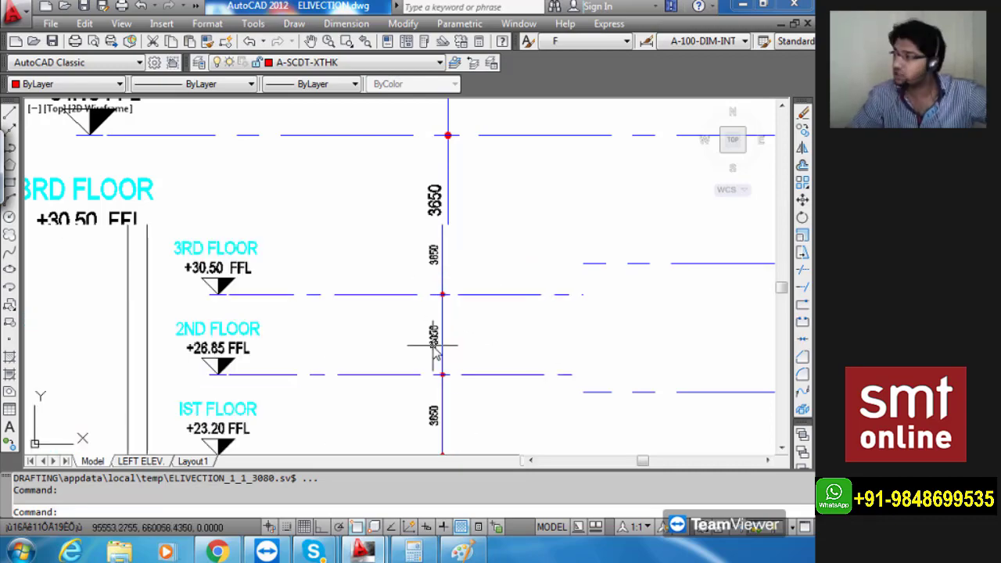
Examine the slab thickness, floor finish, false ceiling and clear height dimensions inside the lower tower floors.
{"action": "scroll", "coordinate": [594, 360], "scroll_direction": "up", "scroll_amount": 5}
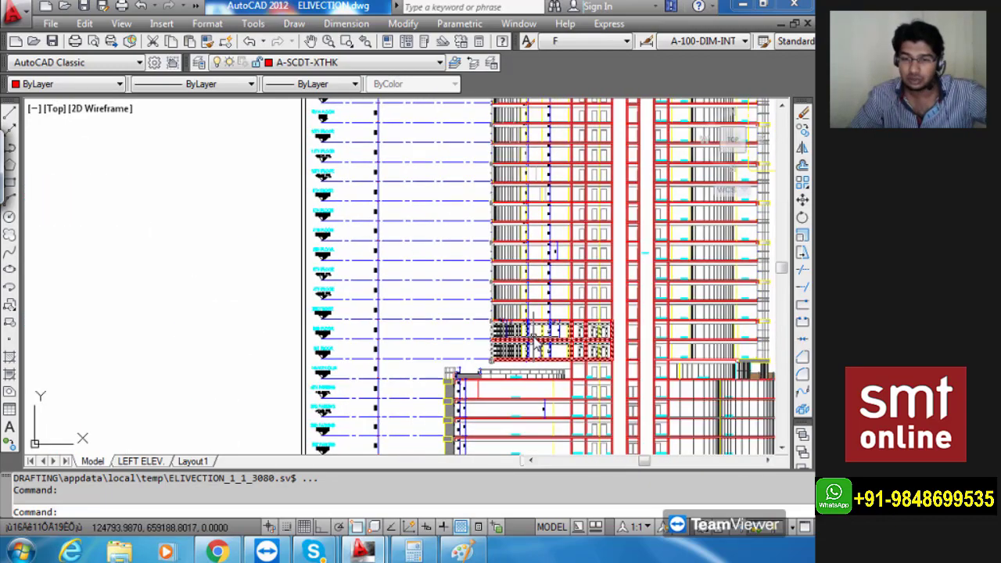
{"action": "middle_click_drag", "start_coordinate": [563, 341], "coordinate": [500, 337]}
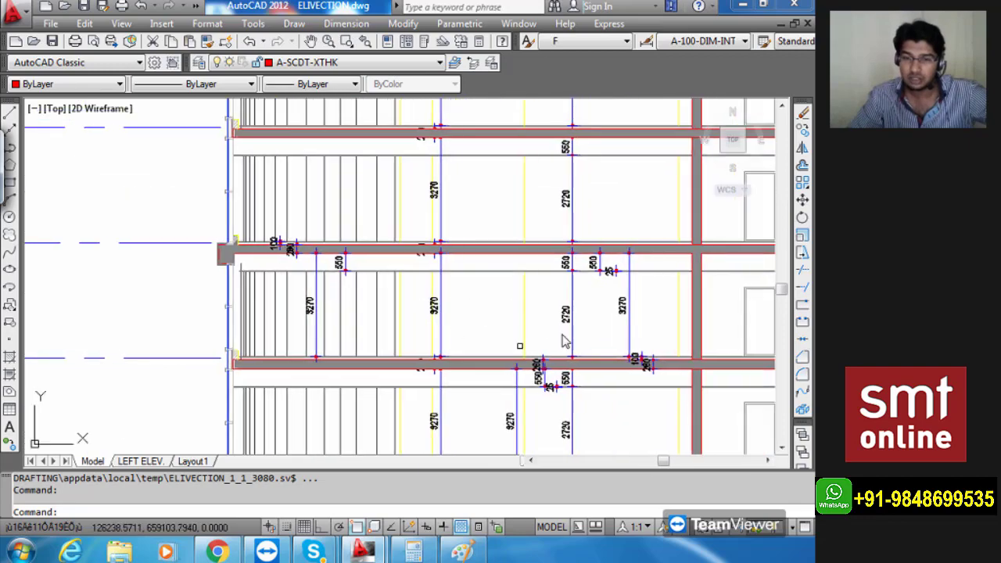
{"action": "mouse_move", "coordinate": [566, 342]}
{"action": "middle_mouse_down"}
{"action": "mouse_move", "coordinate": [527, 331]}
{"action": "mouse_move", "coordinate": [558, 274]}
{"action": "middle_mouse_up"}
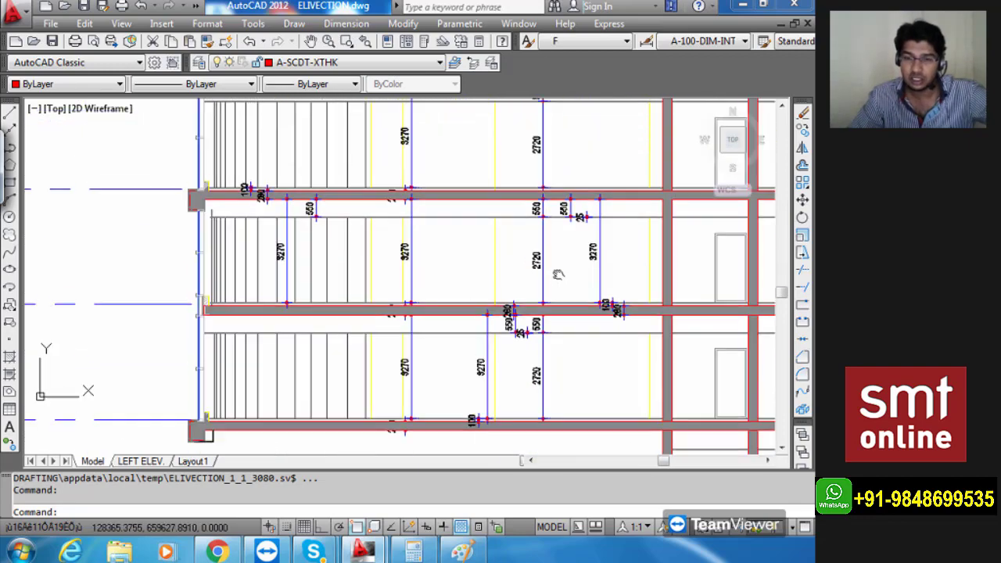
{"action": "scroll", "coordinate": [481, 396], "scroll_direction": "up", "scroll_amount": 3}
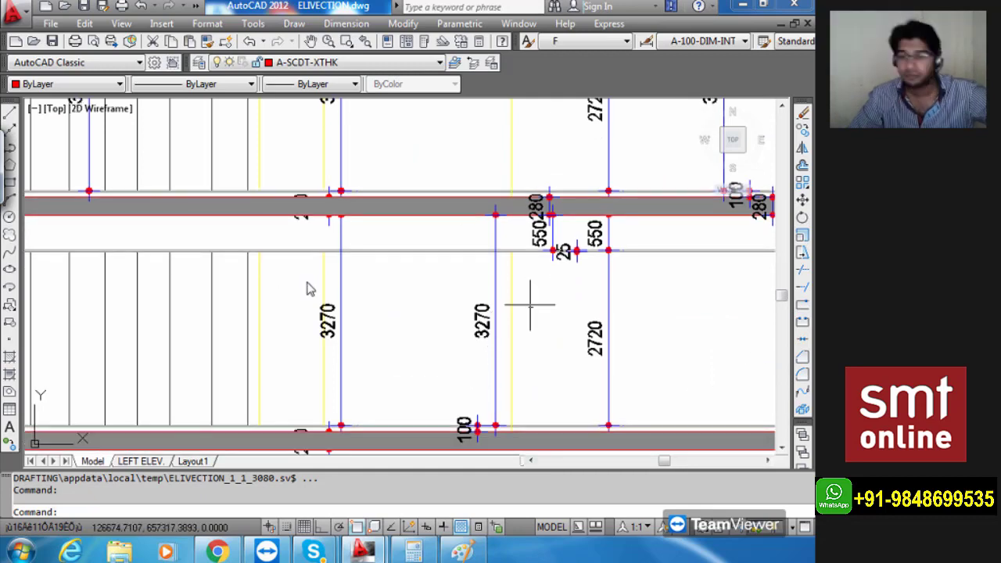
{"action": "scroll", "coordinate": [347, 432], "scroll_direction": "up", "scroll_amount": 2}
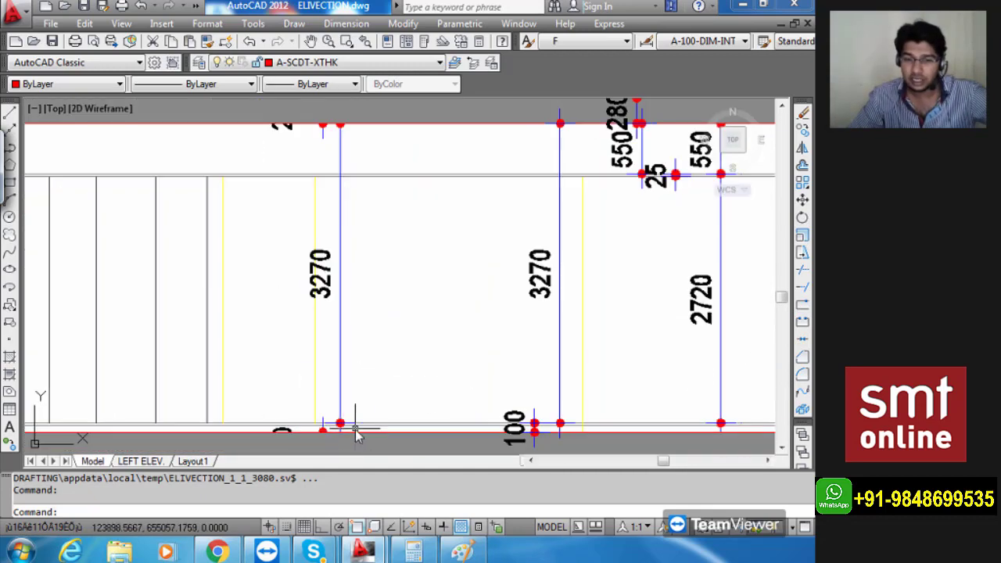
{"action": "scroll", "coordinate": [347, 431], "scroll_direction": "up", "scroll_amount": 3}
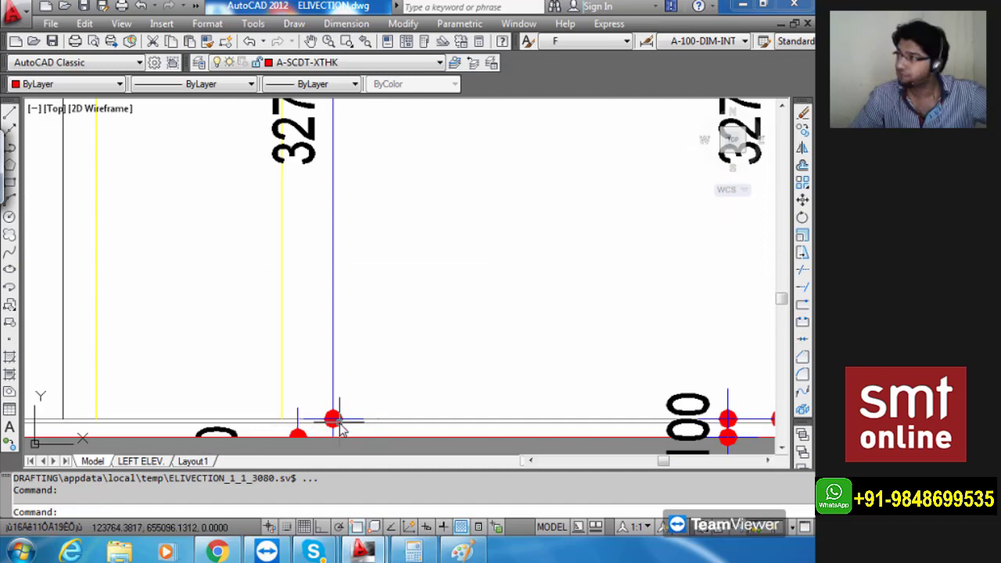
{"action": "scroll", "coordinate": [337, 423], "scroll_direction": "down", "scroll_amount": 3}
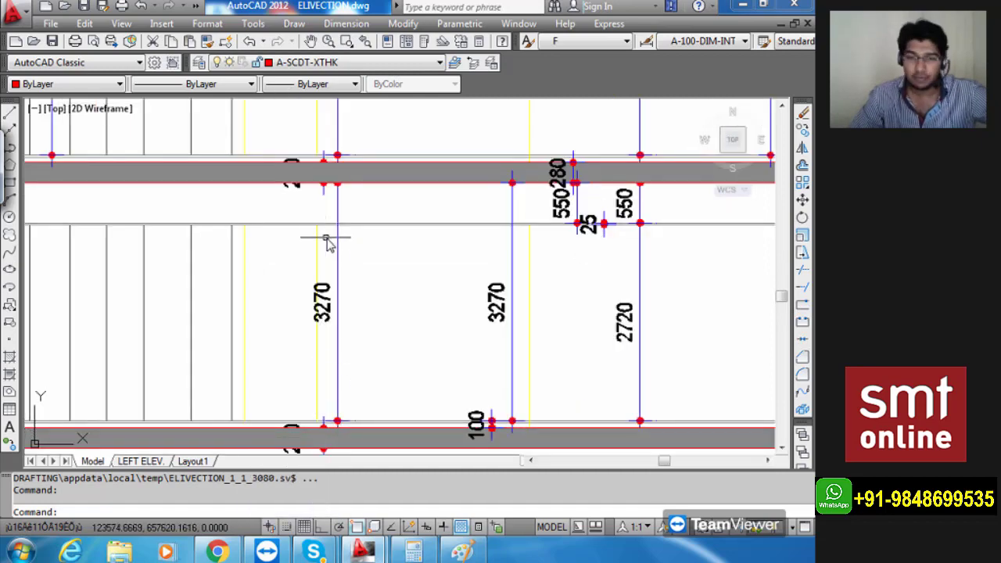
{"action": "scroll", "coordinate": [347, 231], "scroll_direction": "up", "scroll_amount": 5}
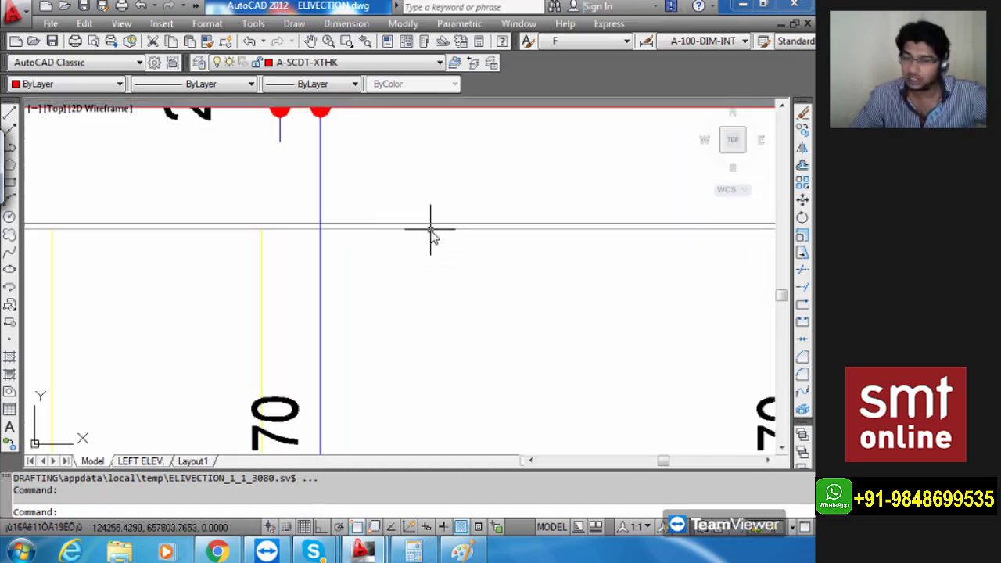
{"action": "scroll", "coordinate": [430, 230], "scroll_direction": "down", "scroll_amount": 4}
{"action": "mouse_move", "coordinate": [525, 347]}
{"action": "middle_mouse_down"}
{"action": "mouse_move", "coordinate": [476, 340]}
{"action": "mouse_move", "coordinate": [440, 309]}
{"action": "middle_mouse_up"}
{"action": "mouse_move", "coordinate": [615, 313]}
{"action": "middle_mouse_down"}
{"action": "mouse_move", "coordinate": [485, 335]}
{"action": "mouse_move", "coordinate": [487, 345]}
{"action": "middle_mouse_up"}
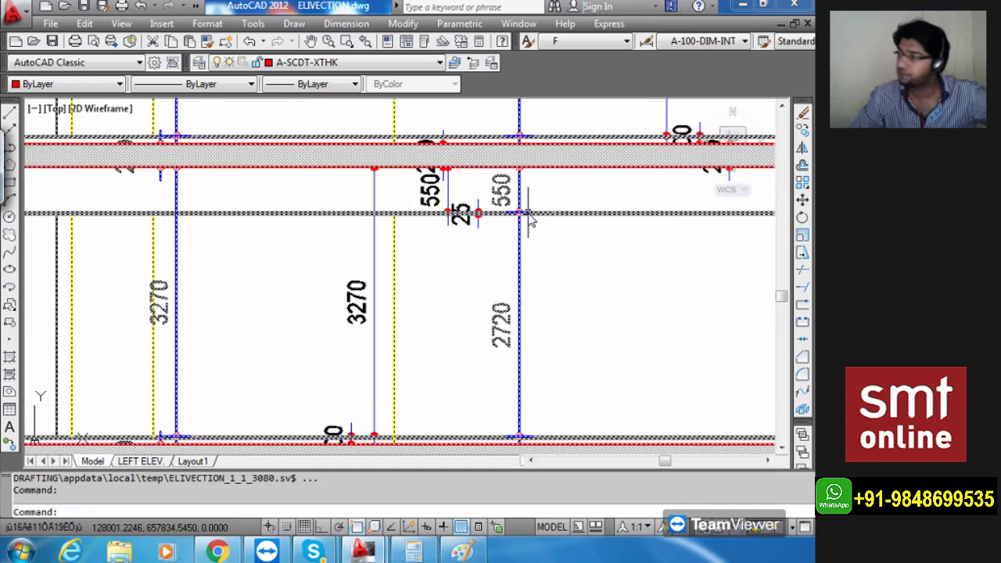
{"action": "mouse_move", "coordinate": [336, 279]}
{"action": "middle_mouse_down"}
{"action": "mouse_move", "coordinate": [407, 282]}
{"action": "mouse_move", "coordinate": [399, 273]}
{"action": "middle_mouse_up"}
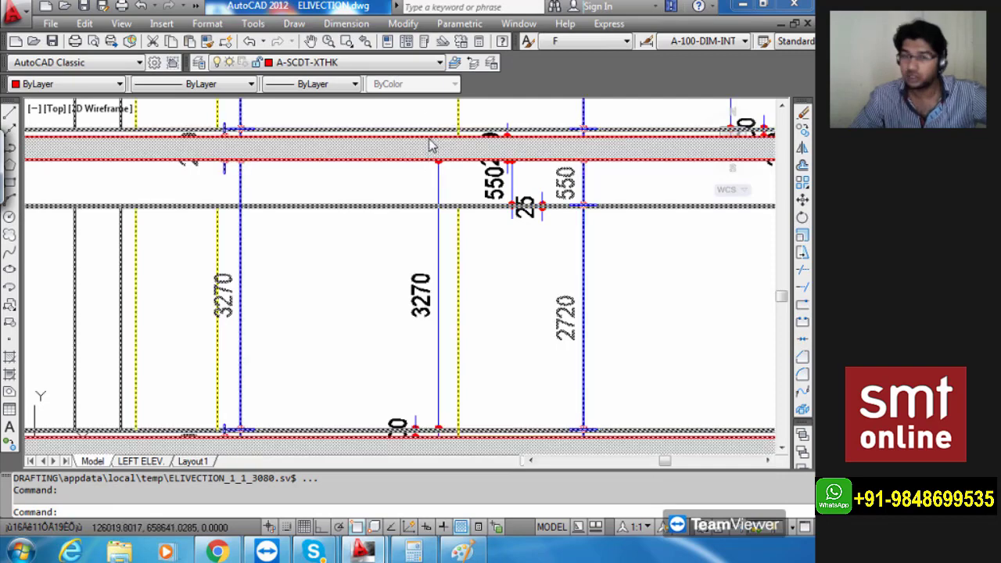
Examine the floor-to-slab clear height dimension and the gap dimension between the slab underside and the false ceiling.
{"action": "left_click", "coordinate": [440, 266]}
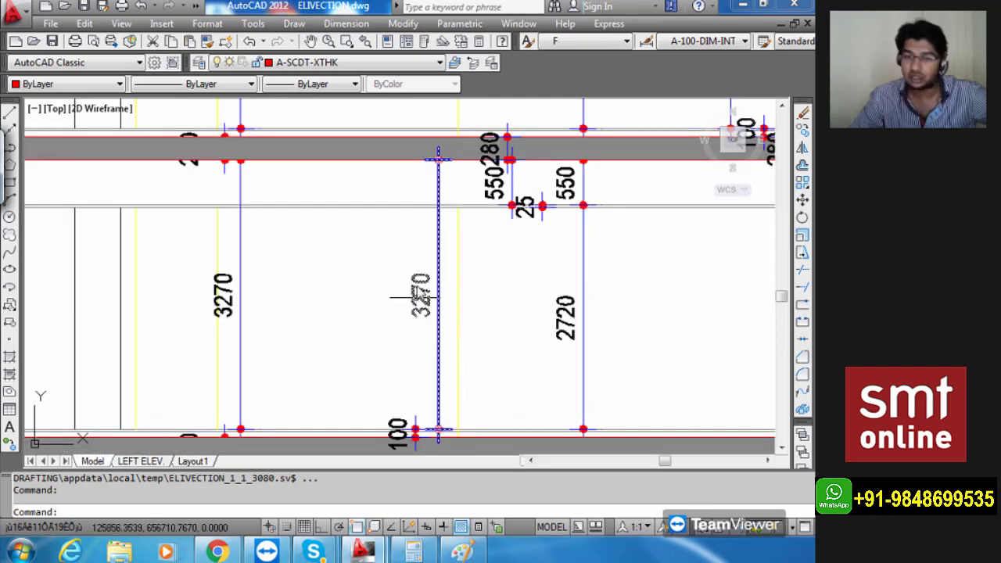
{"action": "key", "text": "Escape"}
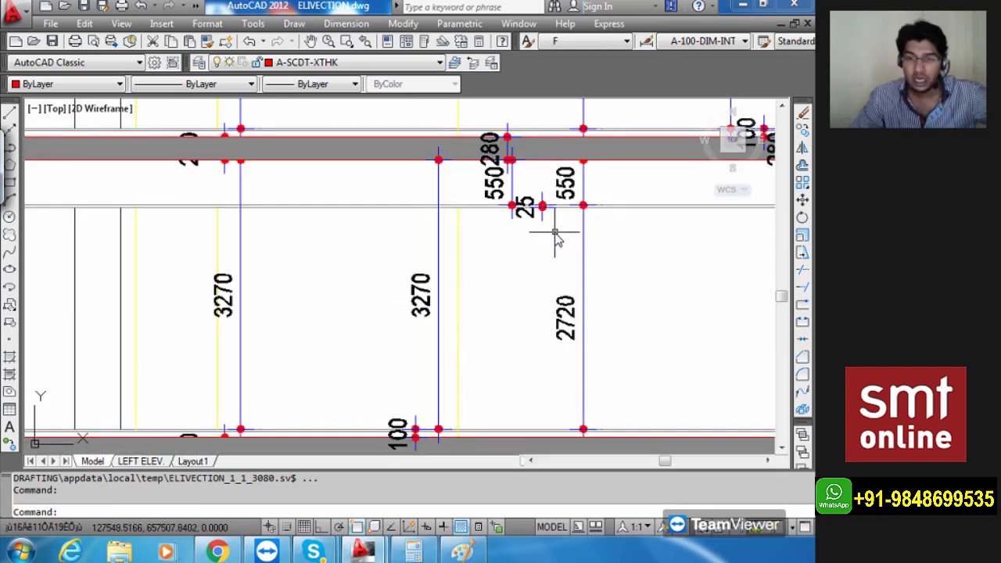
{"action": "middle_click_drag", "start_coordinate": [556, 230], "coordinate": [503, 329]}
{"action": "scroll", "coordinate": [503, 329], "scroll_direction": "up", "scroll_amount": 4}
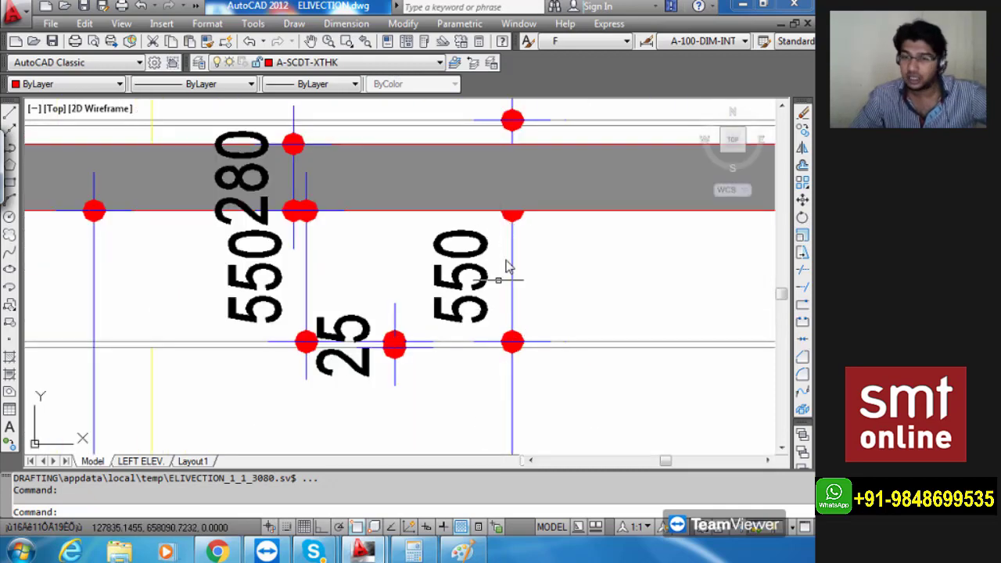
{"action": "left_click", "coordinate": [491, 346]}
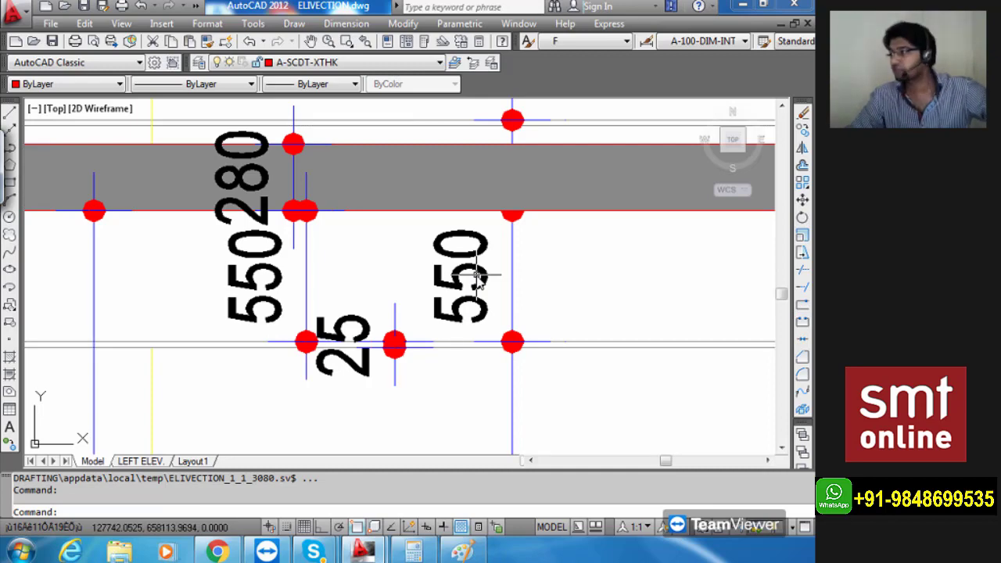
{"action": "scroll", "coordinate": [481, 274], "scroll_direction": "down", "scroll_amount": 2}
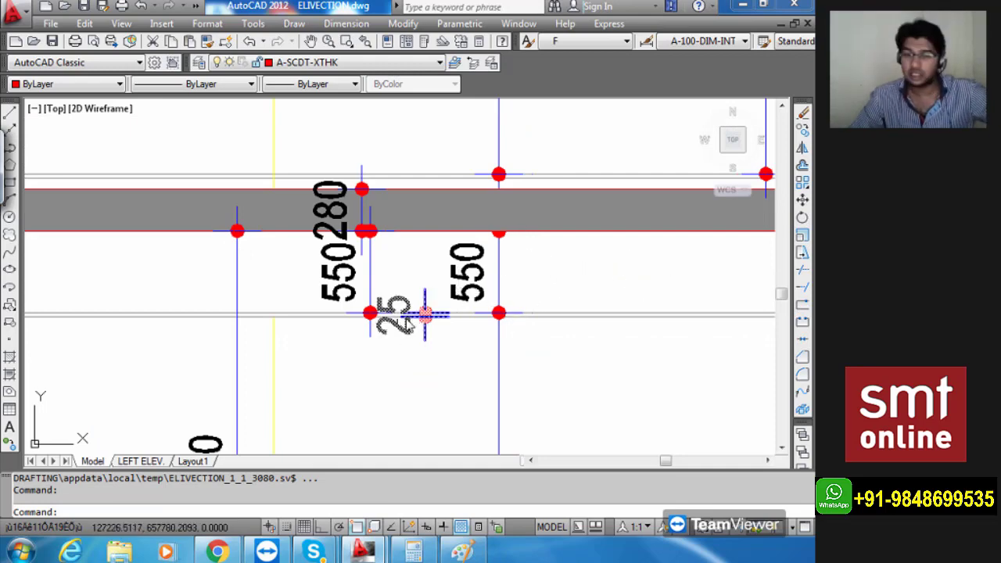
Examine the false ceiling thickness dimension and the slab thickness dimension directly above it.
{"action": "scroll", "coordinate": [422, 313], "scroll_direction": "up", "scroll_amount": 5}
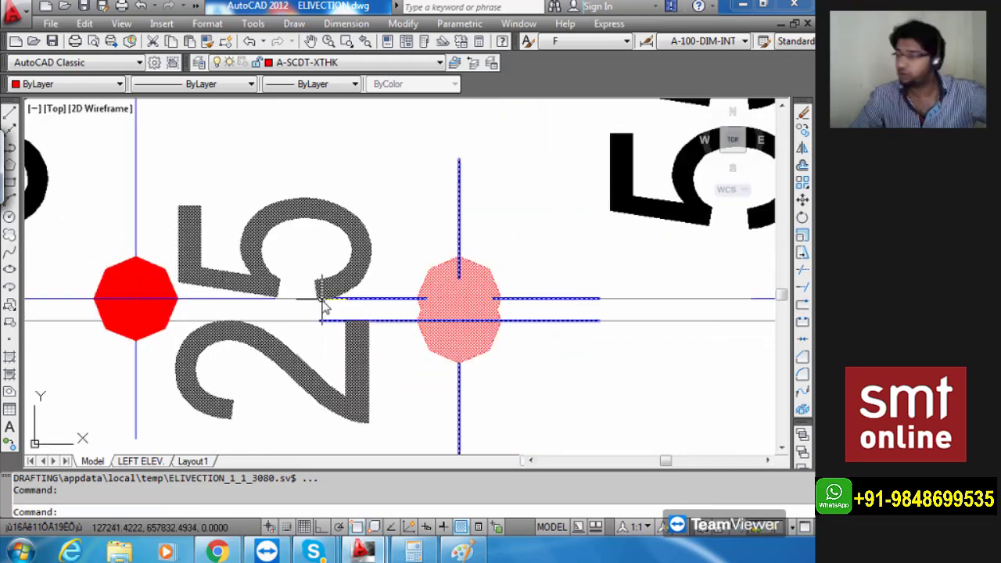
{"action": "scroll", "coordinate": [338, 304], "scroll_direction": "down", "scroll_amount": 4}
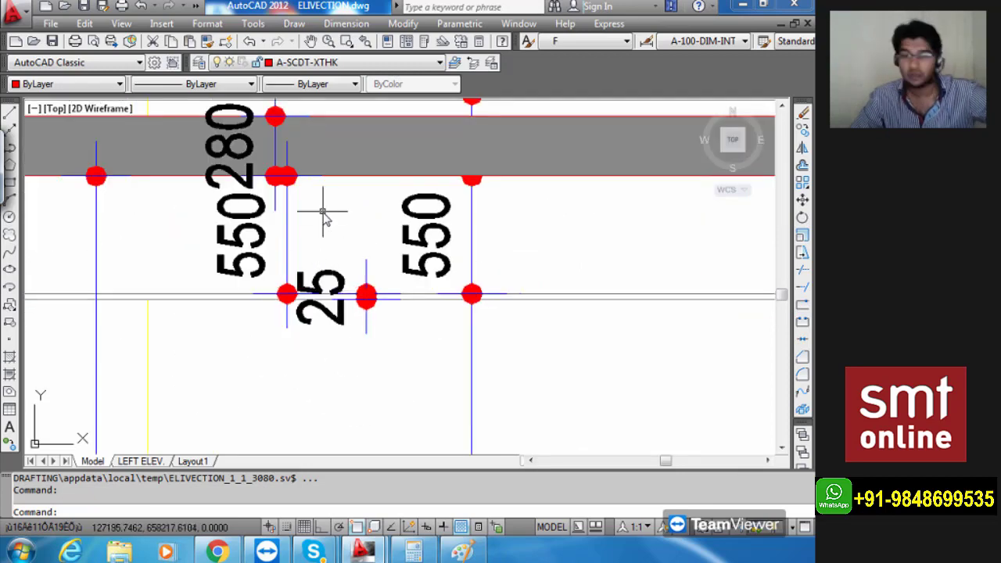
{"action": "middle_click_drag", "start_coordinate": [323, 211], "coordinate": [481, 290]}
{"action": "scroll", "coordinate": [410, 216], "scroll_direction": "up", "scroll_amount": 5}
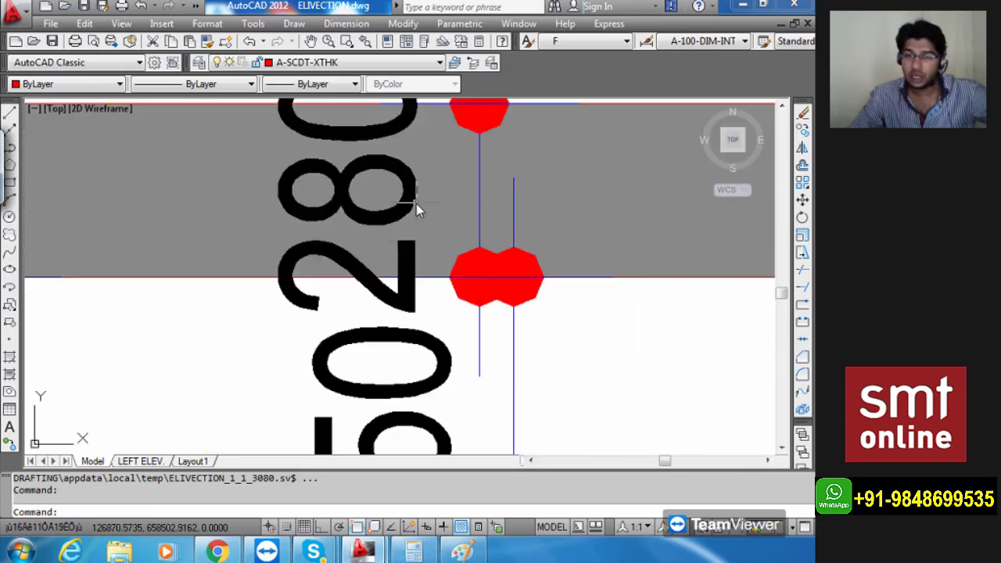
{"action": "scroll", "coordinate": [416, 203], "scroll_direction": "down", "scroll_amount": 2}
{"action": "middle_click_drag", "start_coordinate": [421, 193], "coordinate": [452, 219]}
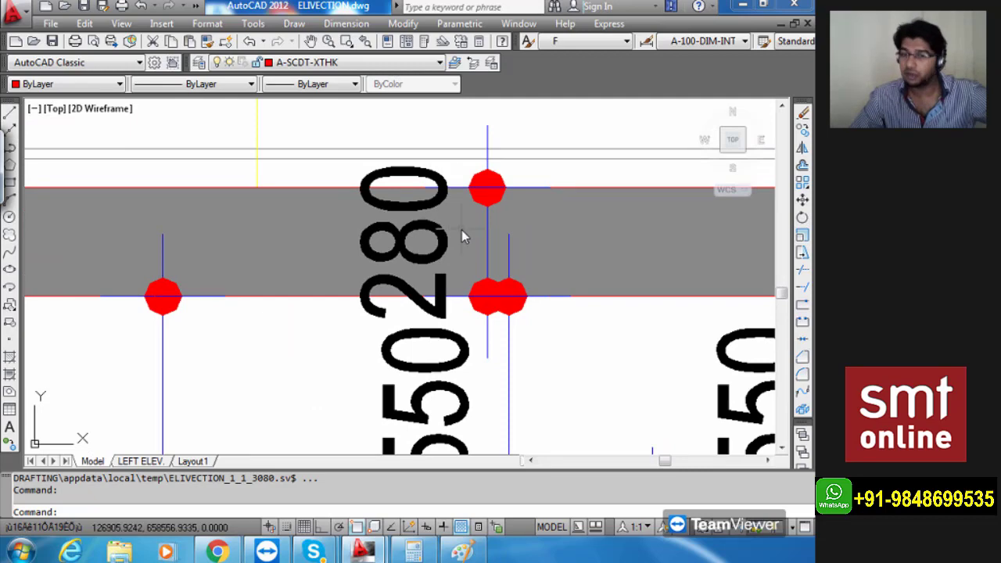
{"action": "scroll", "coordinate": [462, 236], "scroll_direction": "down", "scroll_amount": 2}
{"action": "scroll", "coordinate": [572, 232], "scroll_direction": "down", "scroll_amount": 3}
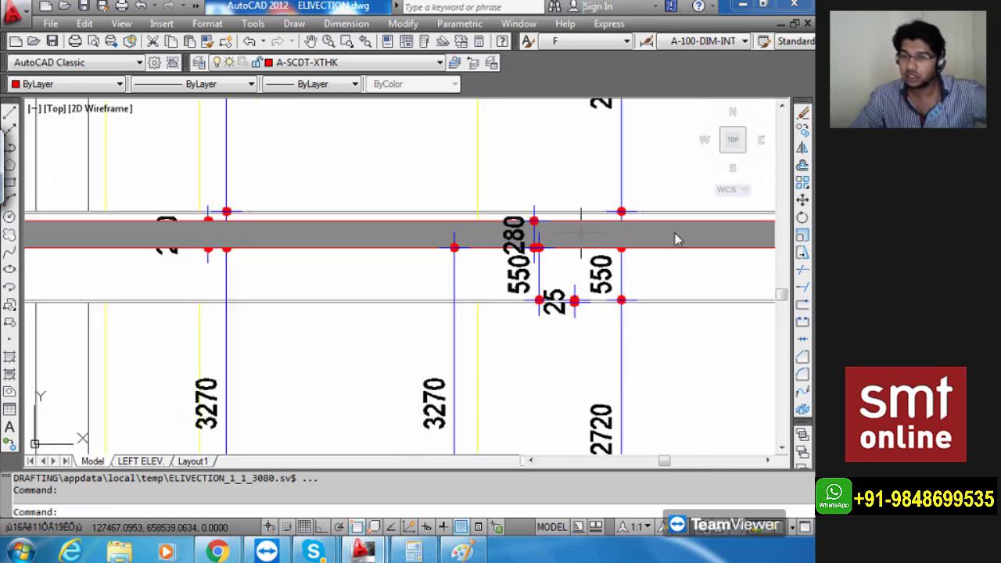
{"action": "scroll", "coordinate": [581, 239], "scroll_direction": "up", "scroll_amount": 1}
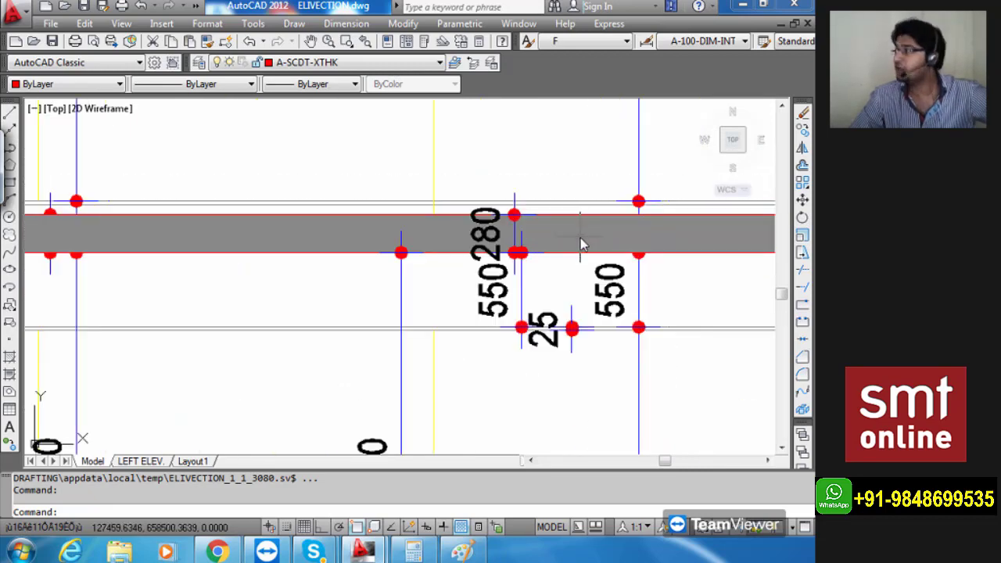
Examine the floor finish thickness above the slab, comparing the dimensions of the adjoining tower floors.
{"action": "mouse_move", "coordinate": [574, 205]}
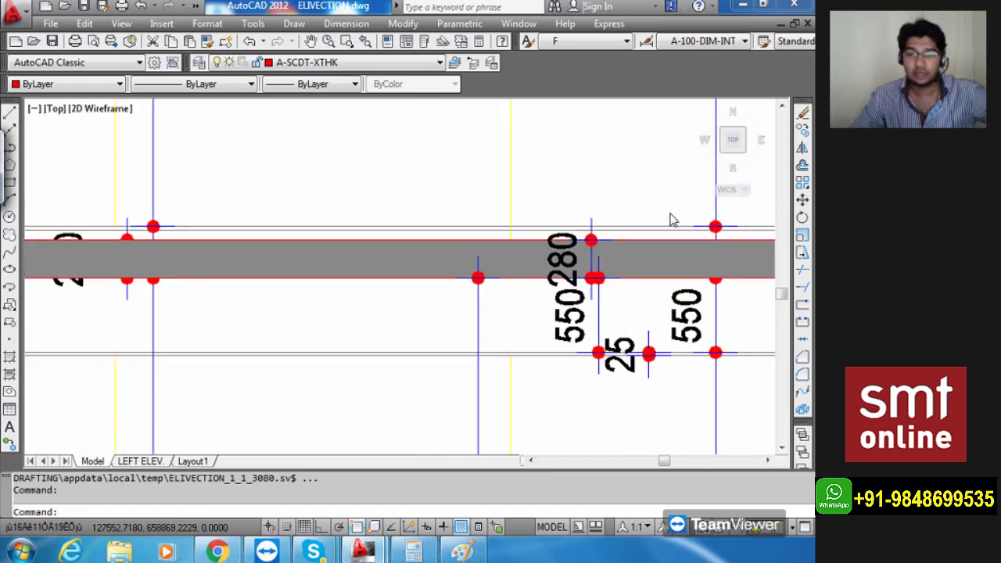
{"action": "scroll", "coordinate": [671, 220], "scroll_direction": "down", "scroll_amount": 5}
{"action": "scroll", "coordinate": [563, 266], "scroll_direction": "up", "scroll_amount": 3}
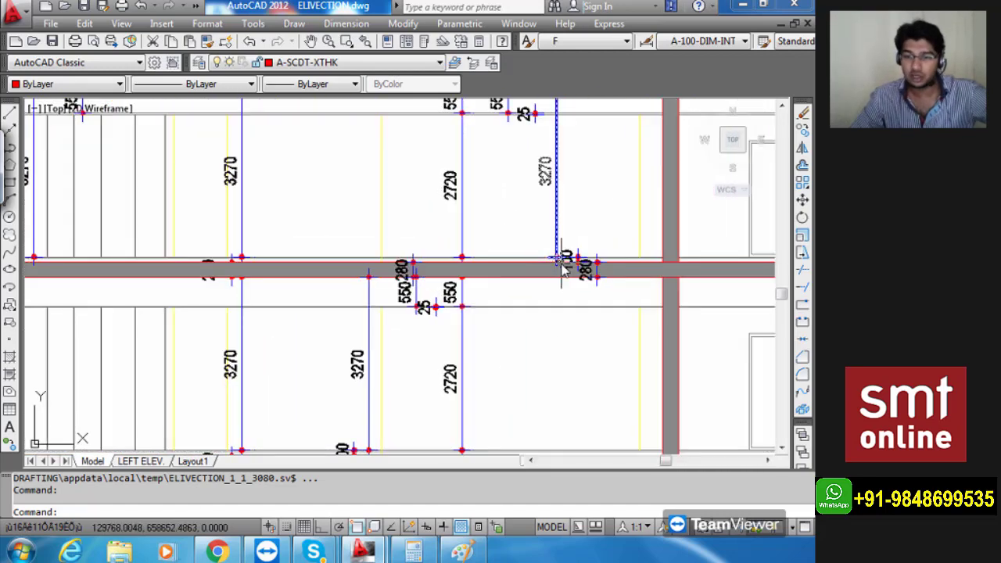
{"action": "scroll", "coordinate": [563, 266], "scroll_direction": "up", "scroll_amount": 8}
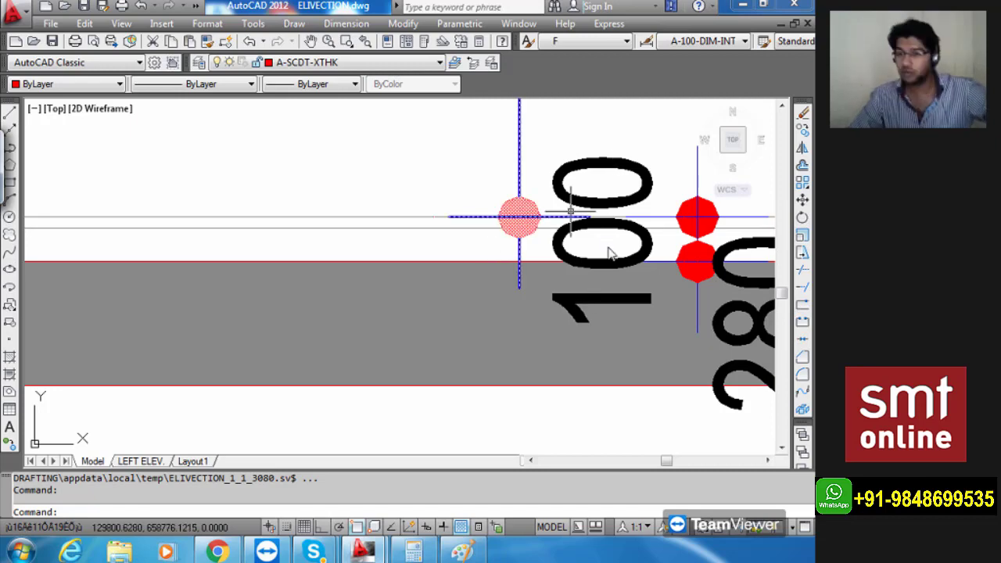
{"action": "scroll", "coordinate": [613, 225], "scroll_direction": "down", "scroll_amount": 3}
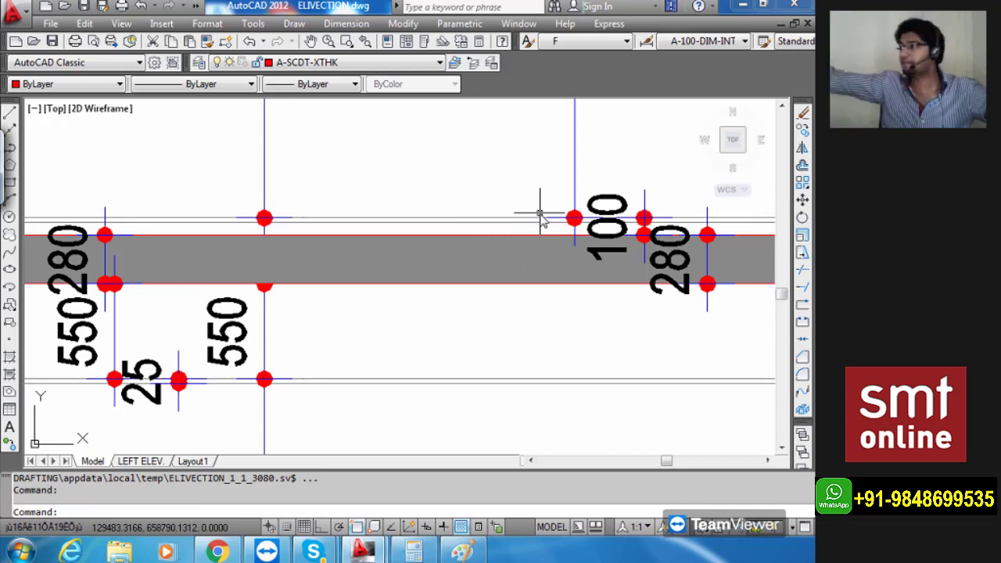
{"action": "scroll", "coordinate": [541, 217], "scroll_direction": "down", "scroll_amount": 6}
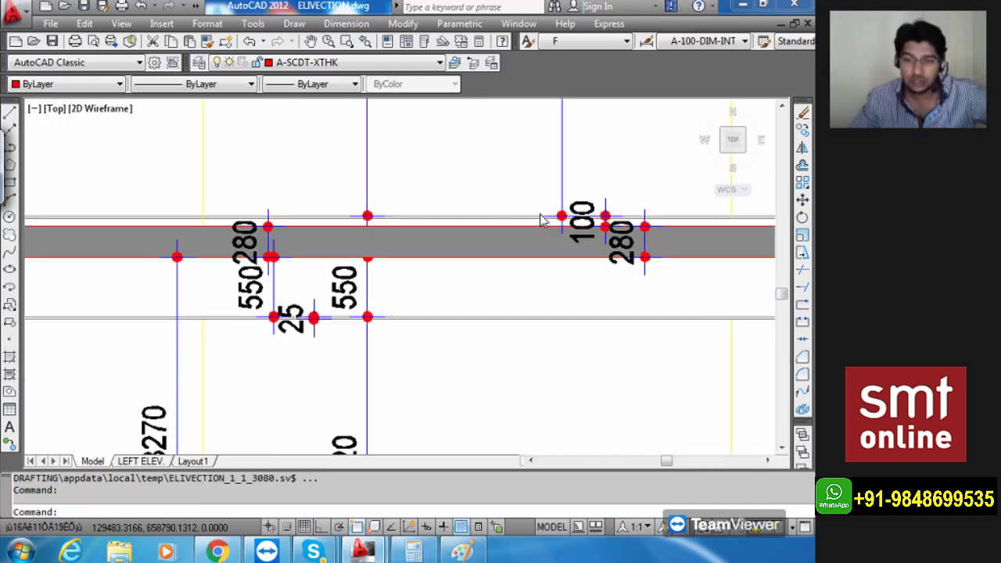
{"action": "middle_click_drag", "start_coordinate": [496, 314], "coordinate": [507, 322]}
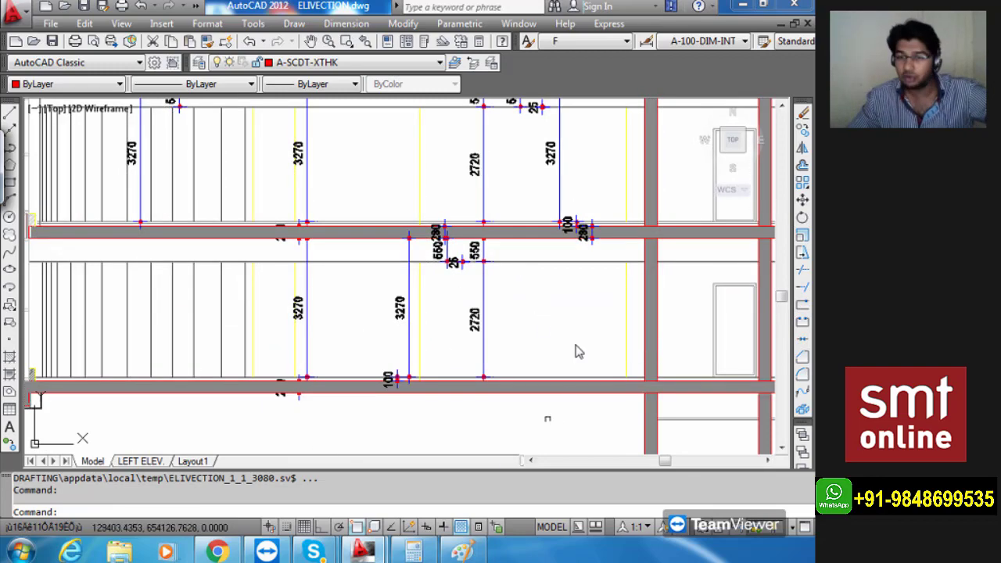
{"action": "key", "text": "ctrl+a"}
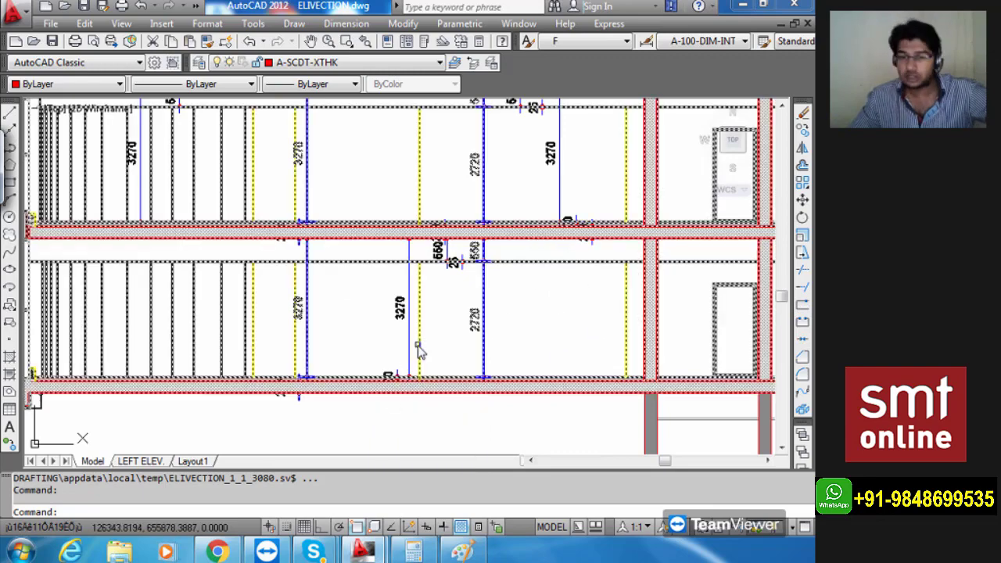
{"action": "key", "text": "Escape"}
{"action": "scroll", "coordinate": [460, 302], "scroll_direction": "down", "scroll_amount": 2}
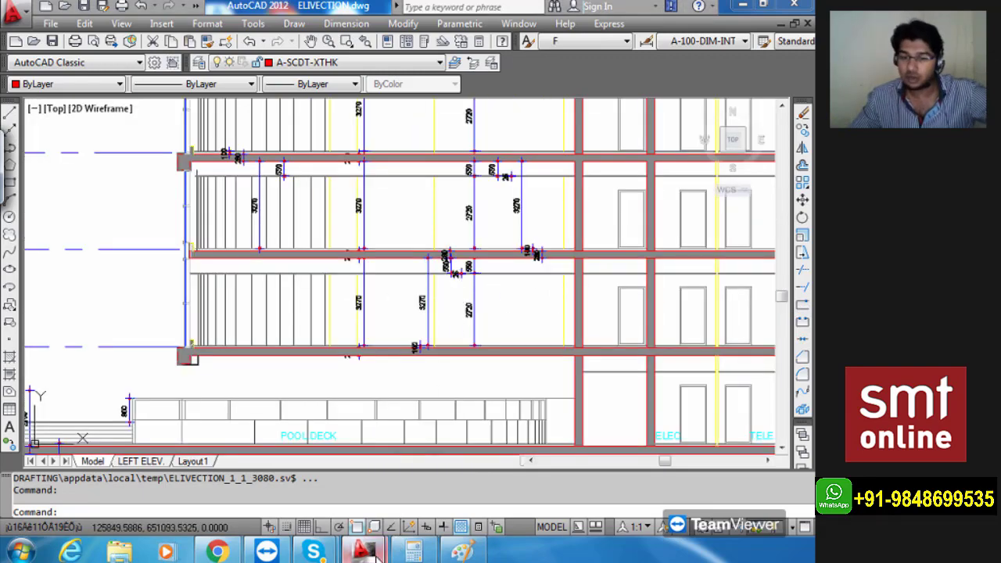
Switch to Section1.dwg and examine the floor plan's air-conditioning ducts in the apartment beside the parked cars.
{"action": "mouse_move", "coordinate": [377, 557]}
{"action": "left_click", "coordinate": [449, 489]}
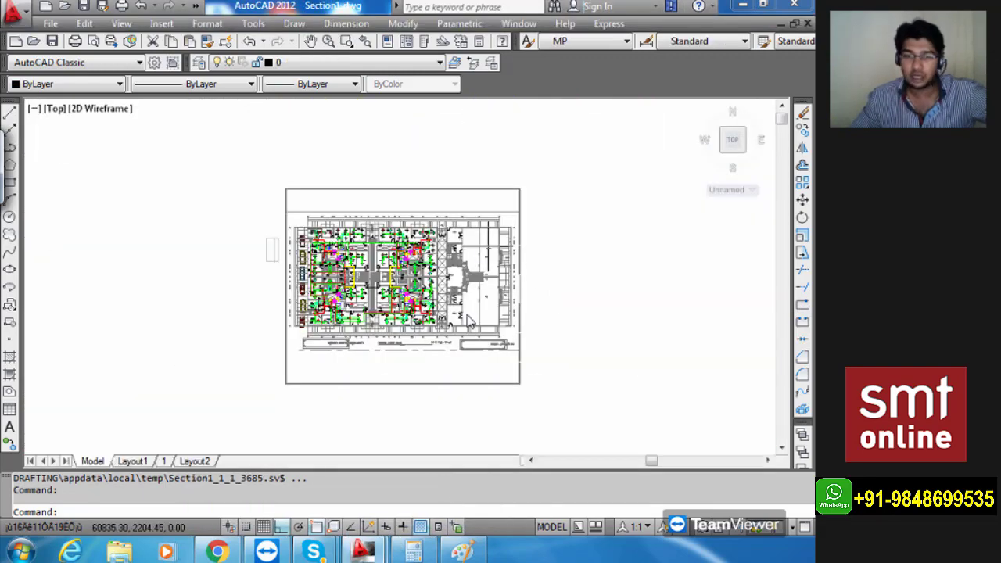
{"action": "middle_click_drag", "start_coordinate": [466, 315], "coordinate": [515, 321]}
{"action": "scroll", "coordinate": [452, 265], "scroll_direction": "up", "scroll_amount": 3}
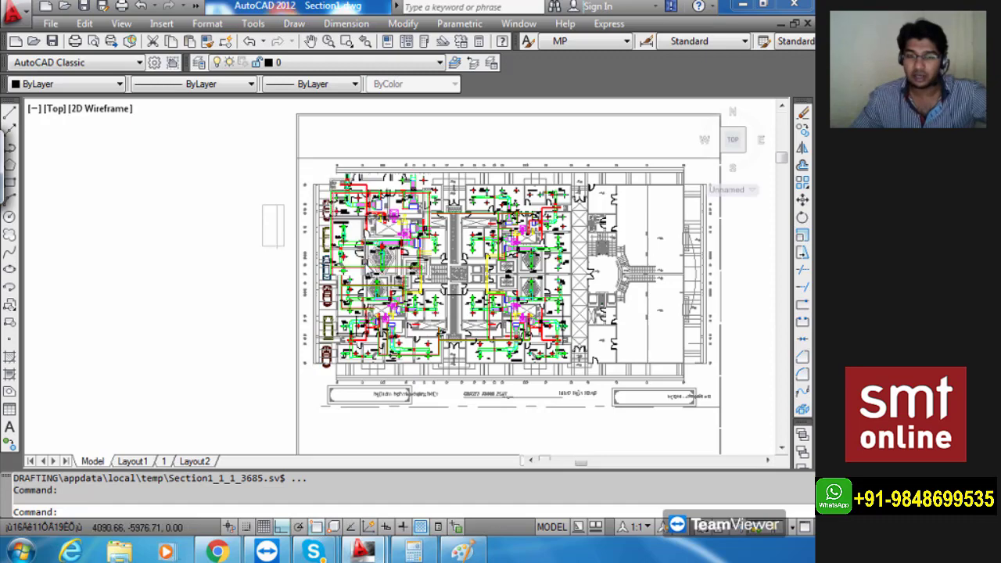
{"action": "scroll", "coordinate": [366, 269], "scroll_direction": "up", "scroll_amount": 5}
{"action": "scroll", "coordinate": [366, 269], "scroll_direction": "up", "scroll_amount": 2}
{"action": "middle_click_drag", "start_coordinate": [427, 198], "coordinate": [384, 375]}
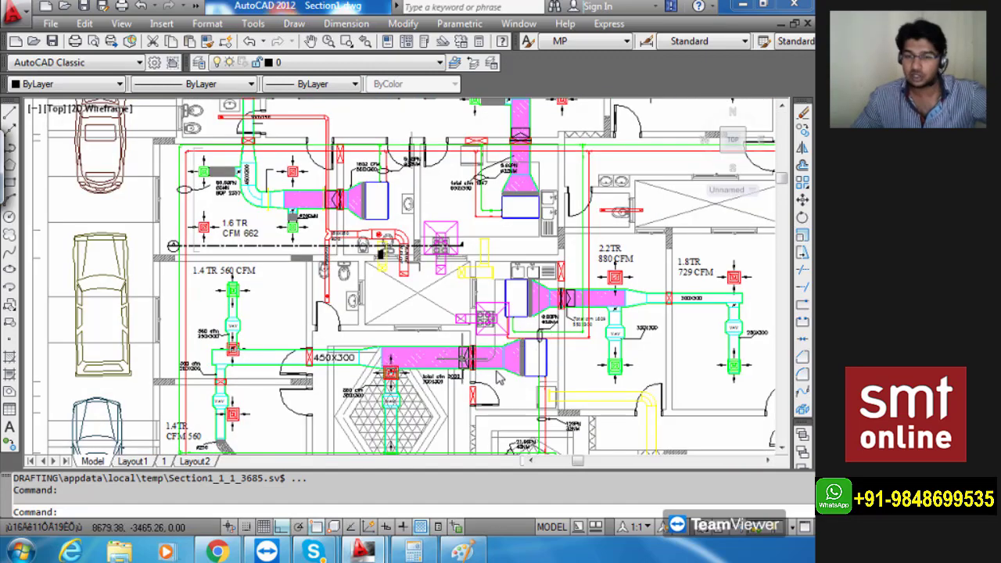
Examine the indoor units, the duct size labels and the rooms crossed by section line A.
{"action": "scroll", "coordinate": [516, 376], "scroll_direction": "up", "scroll_amount": 3}
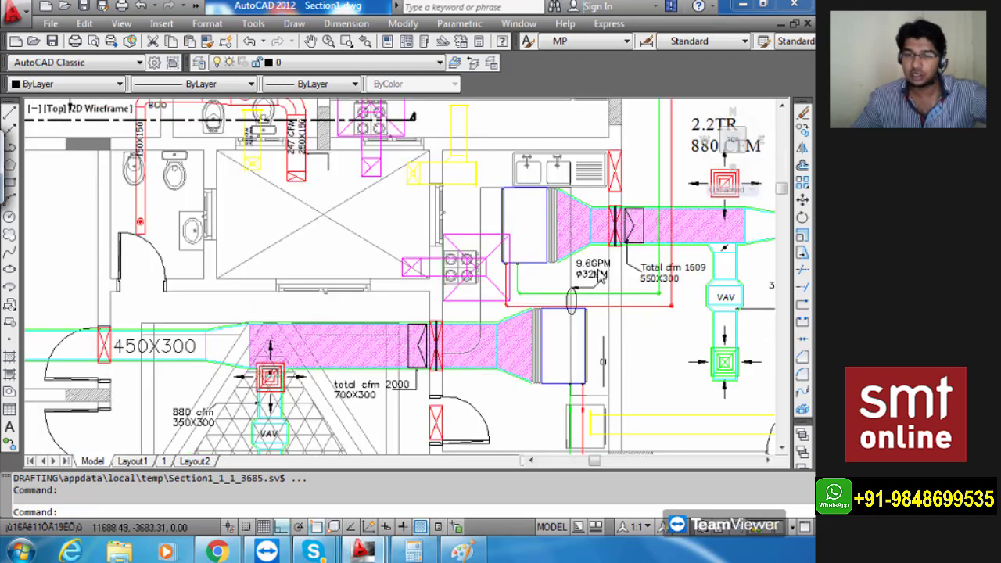
{"action": "scroll", "coordinate": [599, 277], "scroll_direction": "down", "scroll_amount": 3}
{"action": "middle_click_drag", "start_coordinate": [336, 239], "coordinate": [327, 317]}
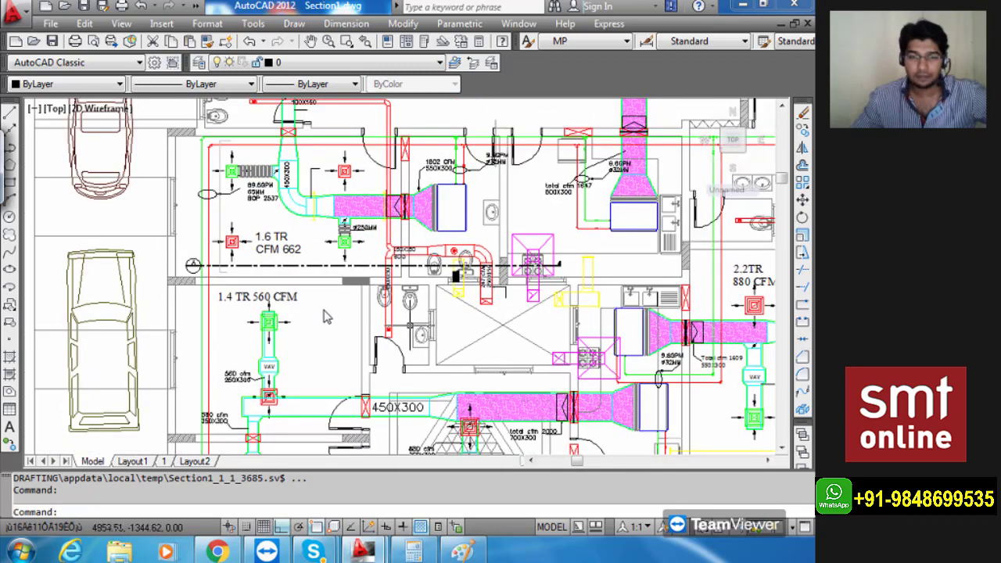
{"action": "scroll", "coordinate": [312, 241], "scroll_direction": "up", "scroll_amount": 3}
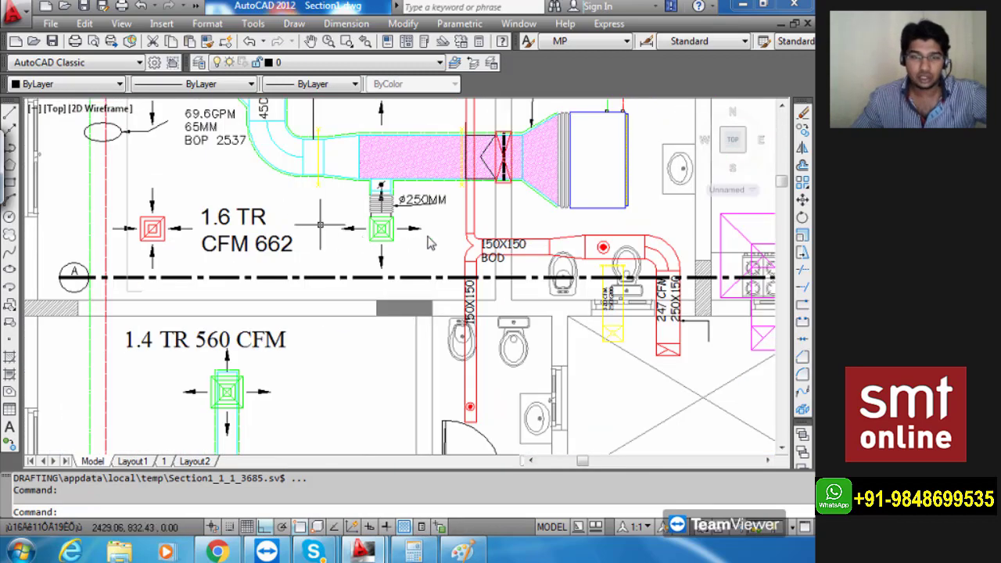
{"action": "scroll", "coordinate": [393, 233], "scroll_direction": "down", "scroll_amount": 2}
{"action": "scroll", "coordinate": [391, 233], "scroll_direction": "down", "scroll_amount": 2}
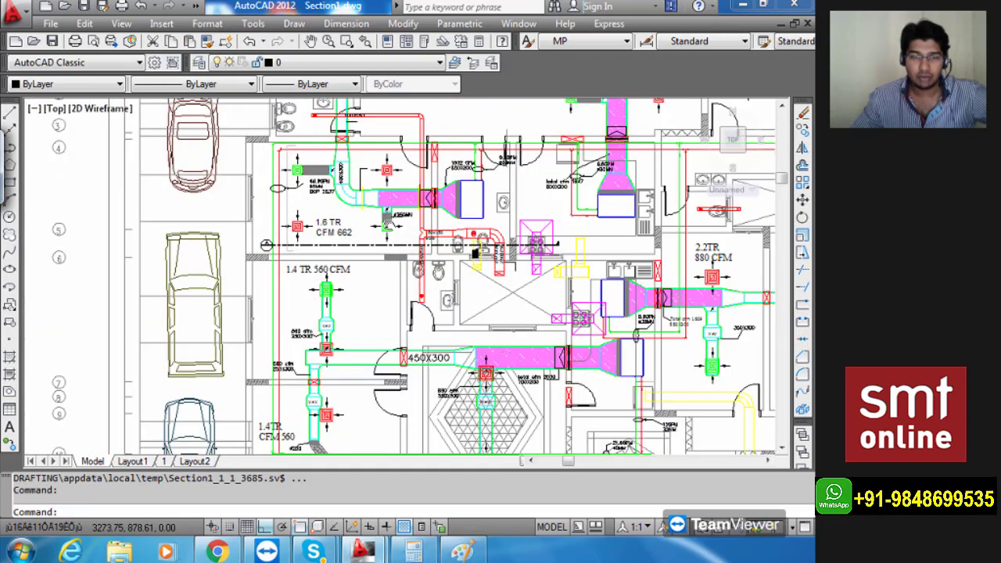
{"action": "middle_click_drag", "start_coordinate": [374, 238], "coordinate": [378, 298]}
{"action": "scroll", "coordinate": [378, 298], "scroll_direction": "up", "scroll_amount": 3}
{"action": "left_click", "coordinate": [344, 63]}
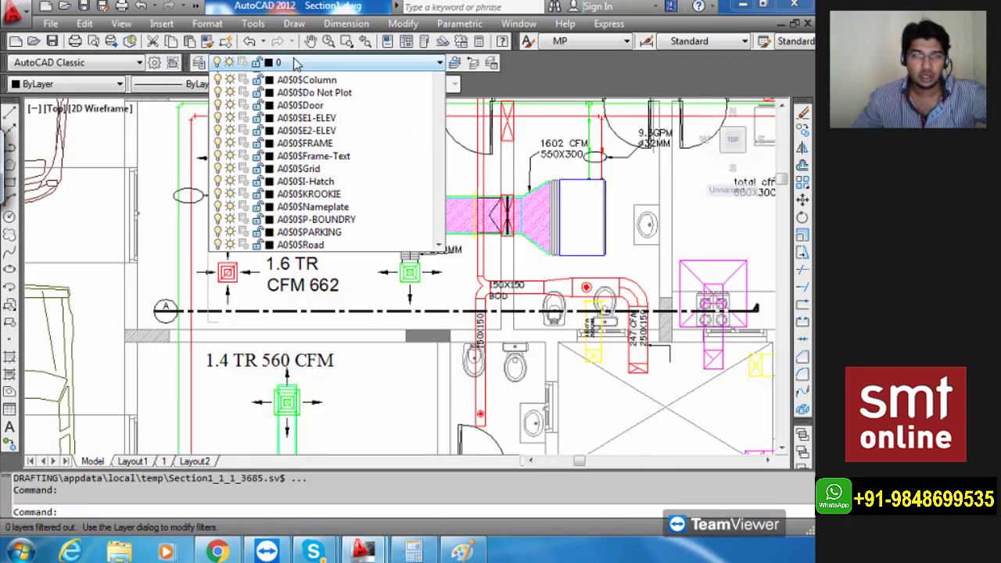
{"action": "scroll", "coordinate": [337, 256], "scroll_direction": "down", "scroll_amount": 7}
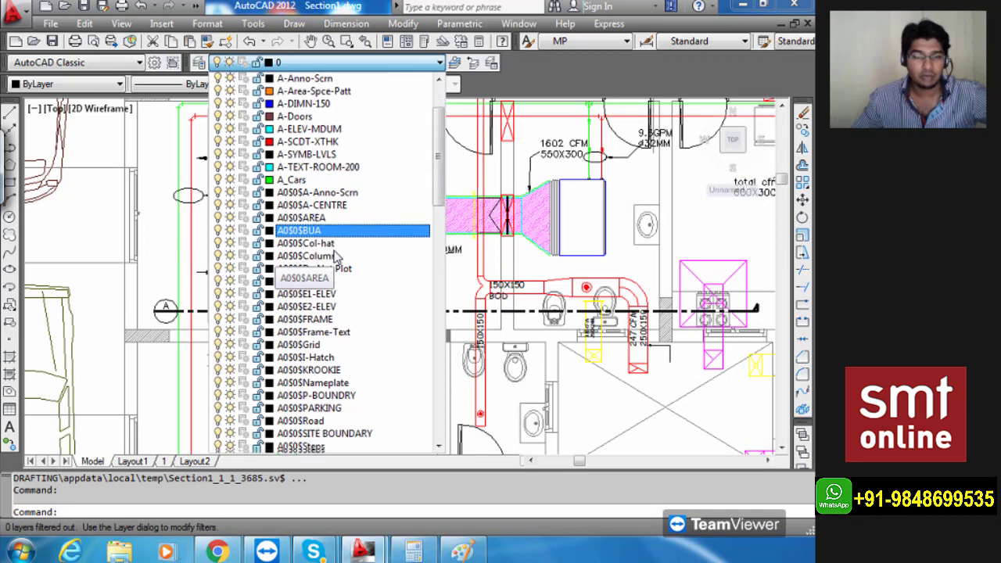
{"action": "middle_click_drag", "start_coordinate": [337, 256], "coordinate": [335, 294]}
Examine the pipes, diffusers and duct along section line A, finishing with the overall ducting floor plan.
{"action": "scroll", "coordinate": [186, 309], "scroll_direction": "up", "scroll_amount": 3}
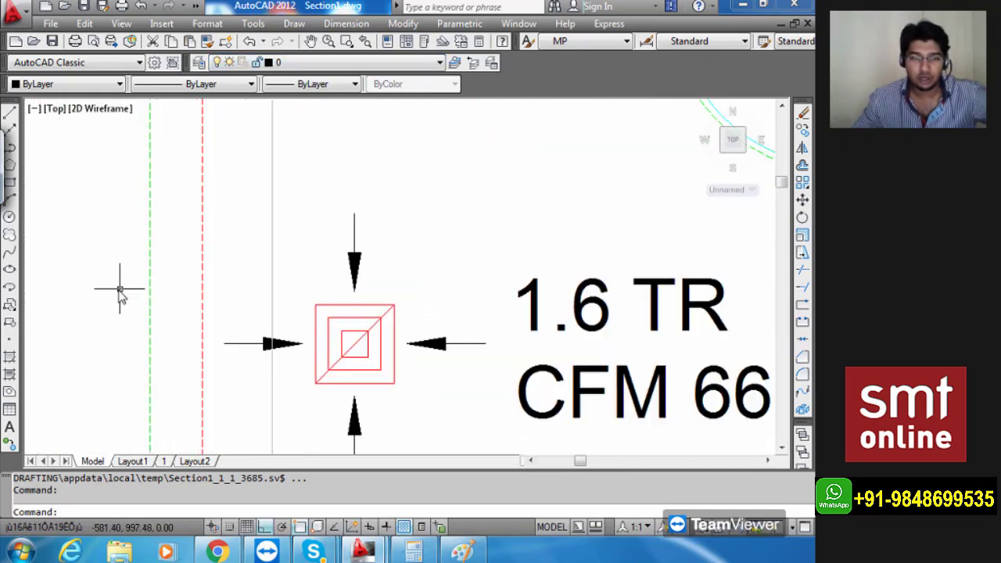
{"action": "scroll", "coordinate": [152, 283], "scroll_direction": "down", "scroll_amount": 3}
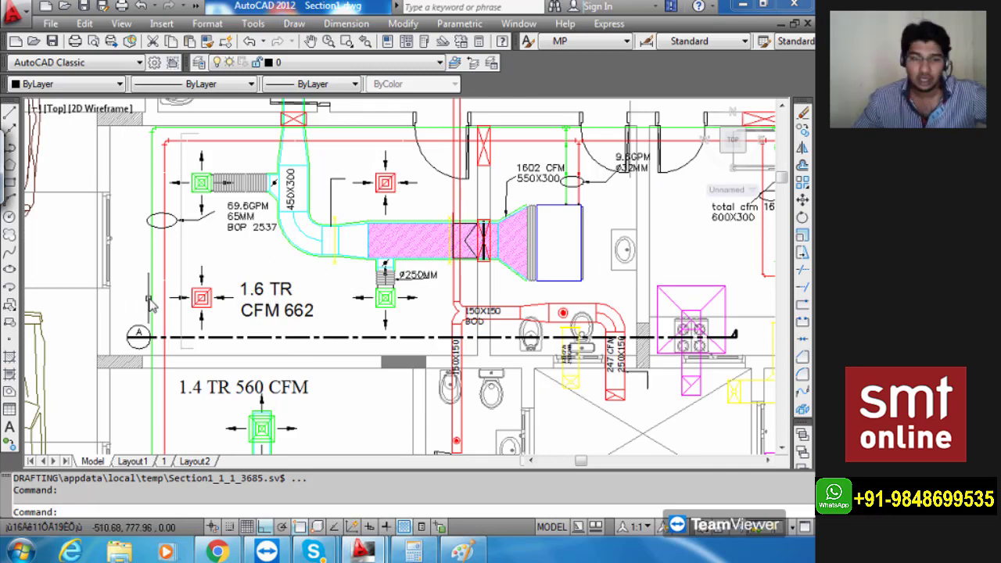
{"action": "scroll", "coordinate": [157, 289], "scroll_direction": "up", "scroll_amount": 3}
{"action": "left_click", "coordinate": [164, 273]}
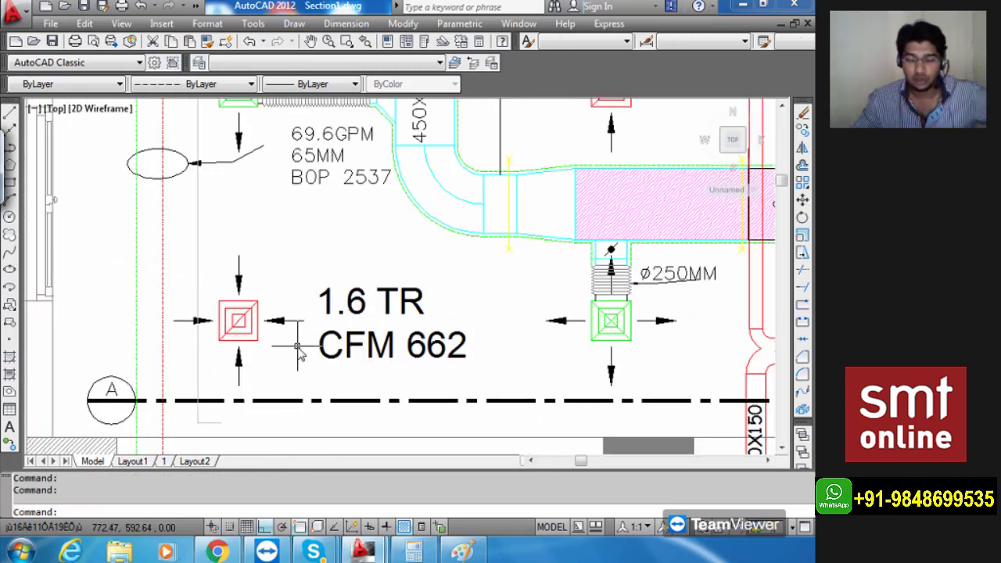
{"action": "left_click", "coordinate": [238, 330]}
{"action": "key", "text": "Escape"}
{"action": "scroll", "coordinate": [413, 321], "scroll_direction": "down", "scroll_amount": 2}
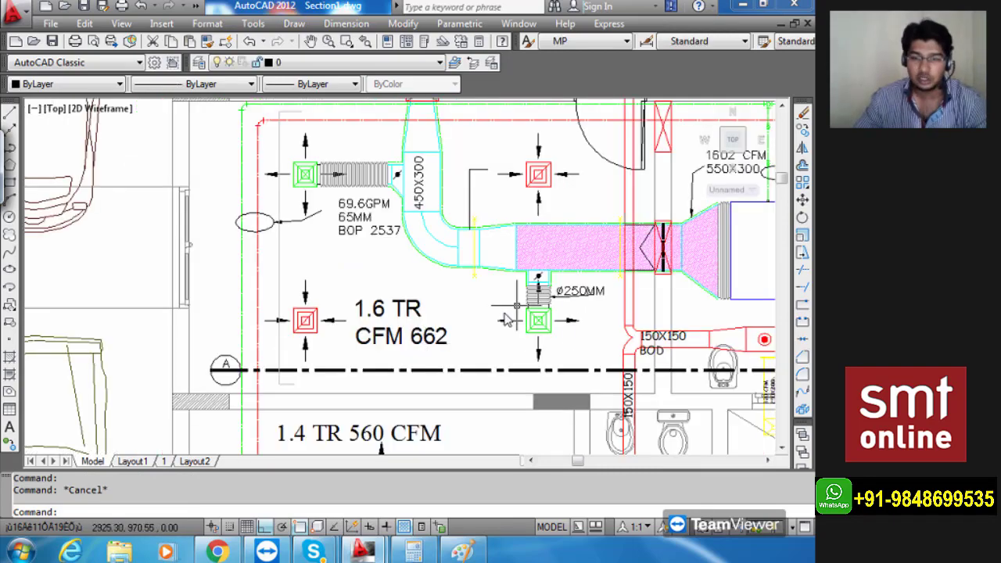
{"action": "middle_click_drag", "start_coordinate": [520, 344], "coordinate": [426, 362]}
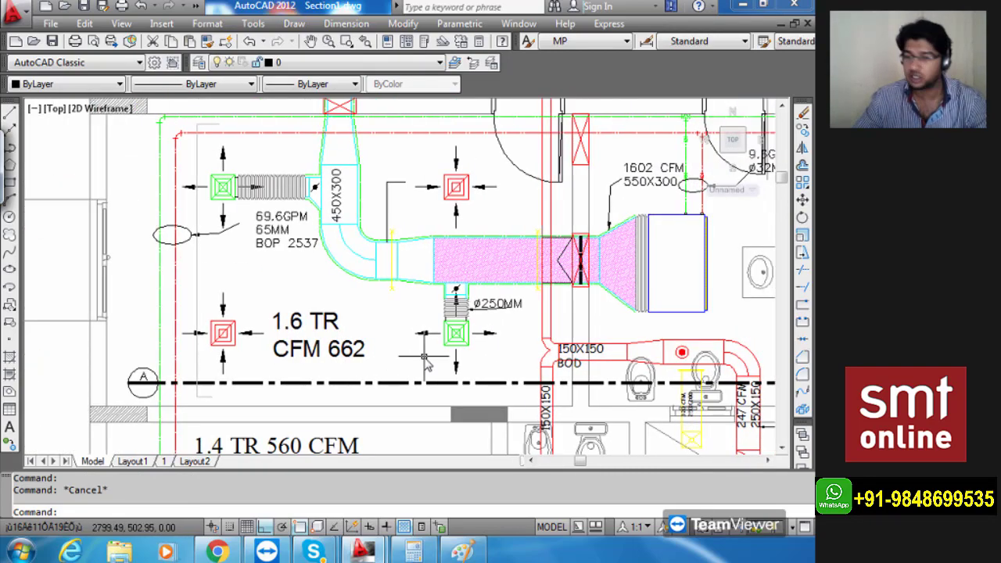
{"action": "scroll", "coordinate": [425, 360], "scroll_direction": "down", "scroll_amount": 5}
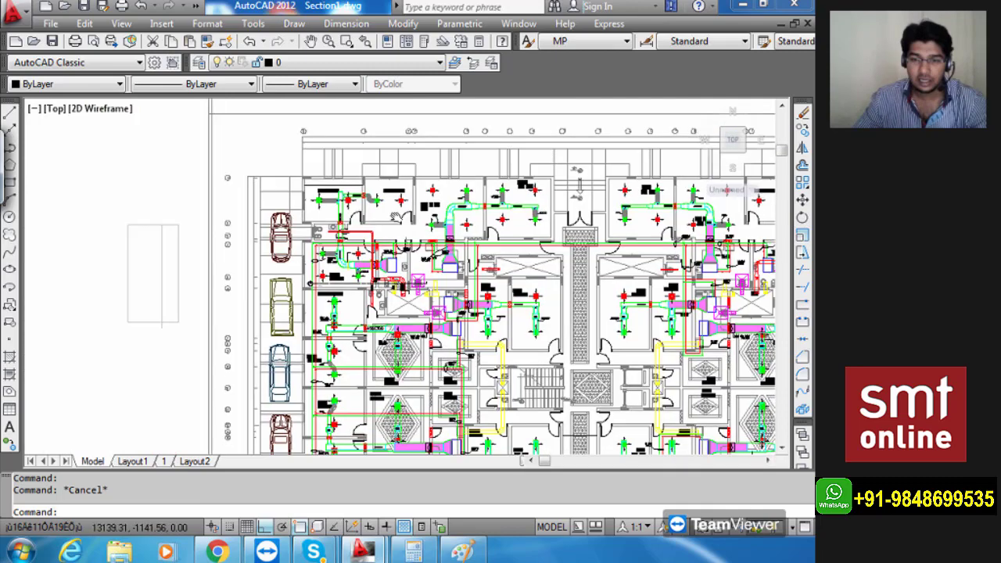
{"action": "scroll", "coordinate": [391, 231], "scroll_direction": "down", "scroll_amount": 3}
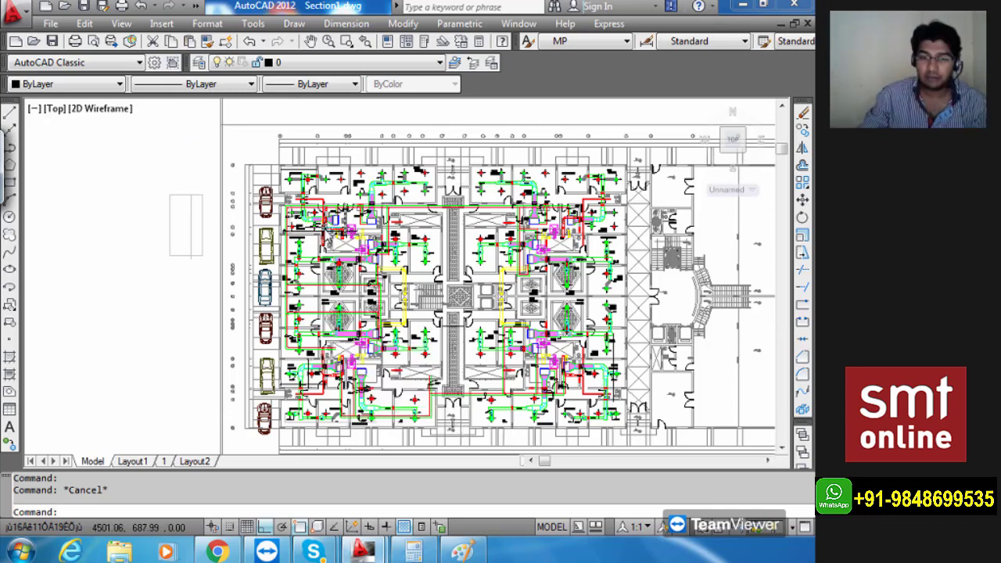
Examine section line A from its start marker beside the parked cars to its end at the kitchen hob.
{"action": "scroll", "coordinate": [329, 227], "scroll_direction": "up", "scroll_amount": 6}
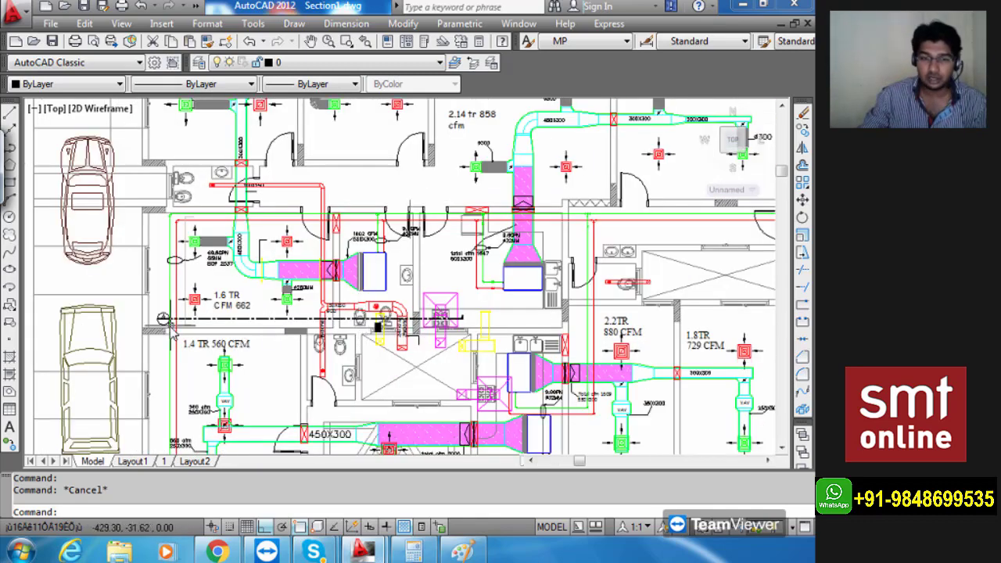
{"action": "scroll", "coordinate": [163, 319], "scroll_direction": "up", "scroll_amount": 4}
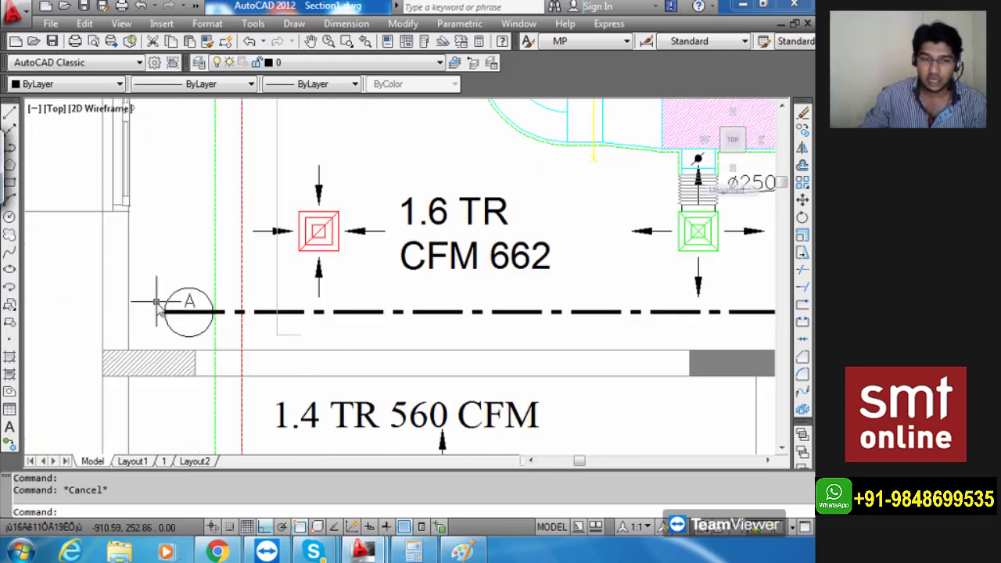
{"action": "scroll", "coordinate": [156, 303], "scroll_direction": "down", "scroll_amount": 5}
{"action": "scroll", "coordinate": [654, 307], "scroll_direction": "up", "scroll_amount": 5}
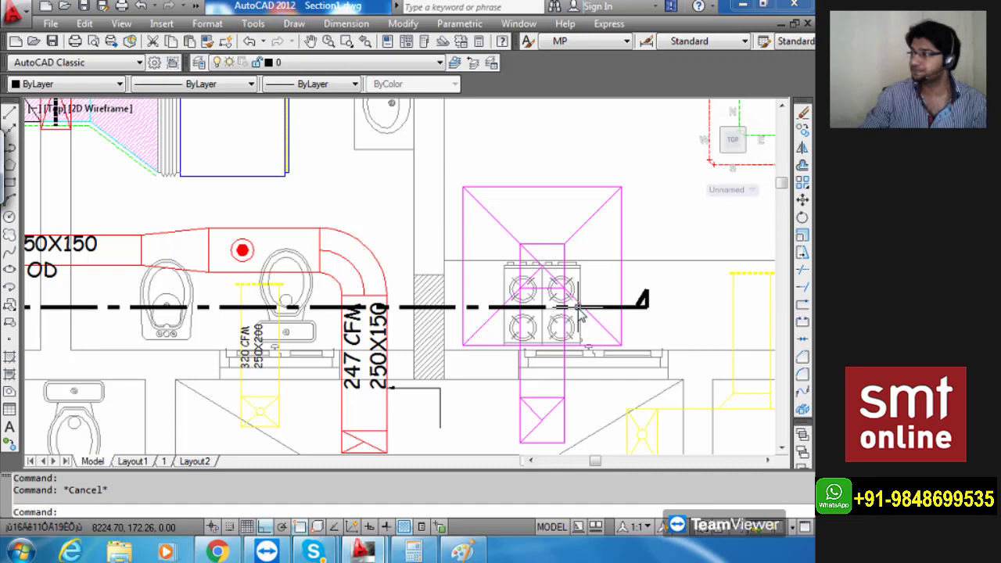
{"action": "scroll", "coordinate": [580, 311], "scroll_direction": "down", "scroll_amount": 3}
{"action": "mouse_move", "coordinate": [357, 306]}
{"action": "middle_mouse_down"}
{"action": "mouse_move", "coordinate": [445, 367]}
{"action": "mouse_move", "coordinate": [453, 380]}
{"action": "mouse_move", "coordinate": [444, 389]}
{"action": "middle_mouse_up"}
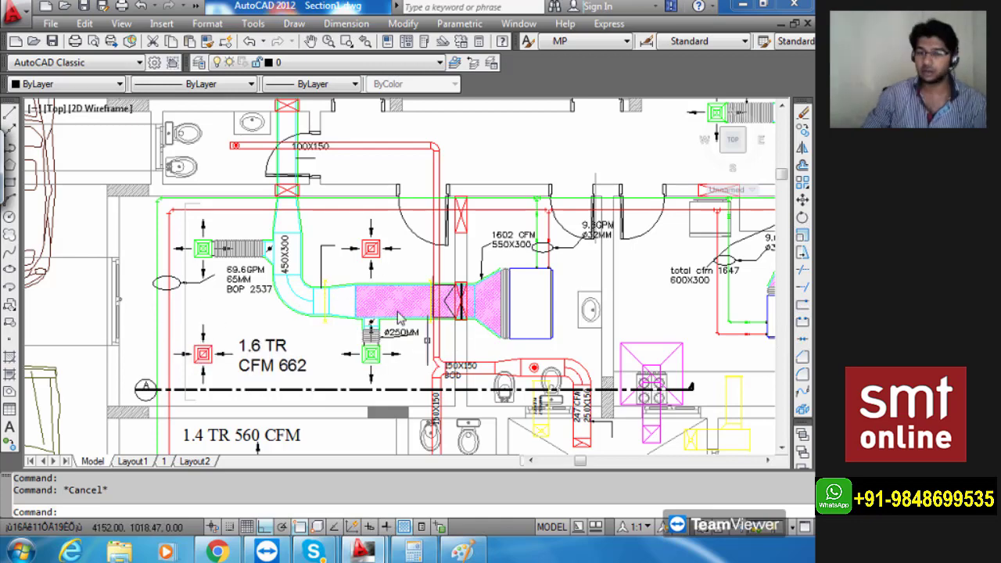
Examine the duct, diffusers and exhaust piping around section line A, finishing with the overall ground floor sheet.
{"action": "scroll", "coordinate": [243, 262], "scroll_direction": "down", "scroll_amount": 1}
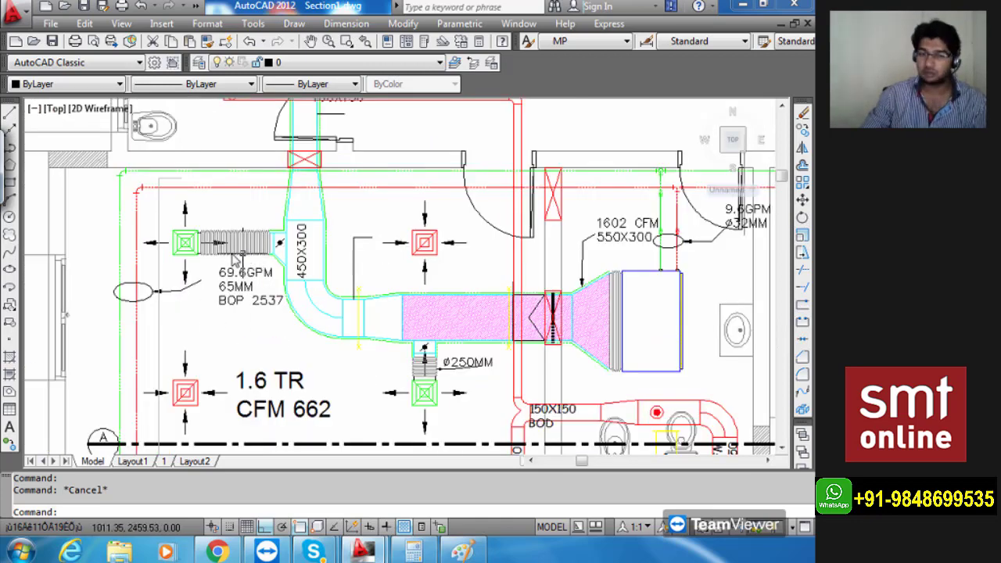
{"action": "scroll", "coordinate": [233, 257], "scroll_direction": "down", "scroll_amount": 1}
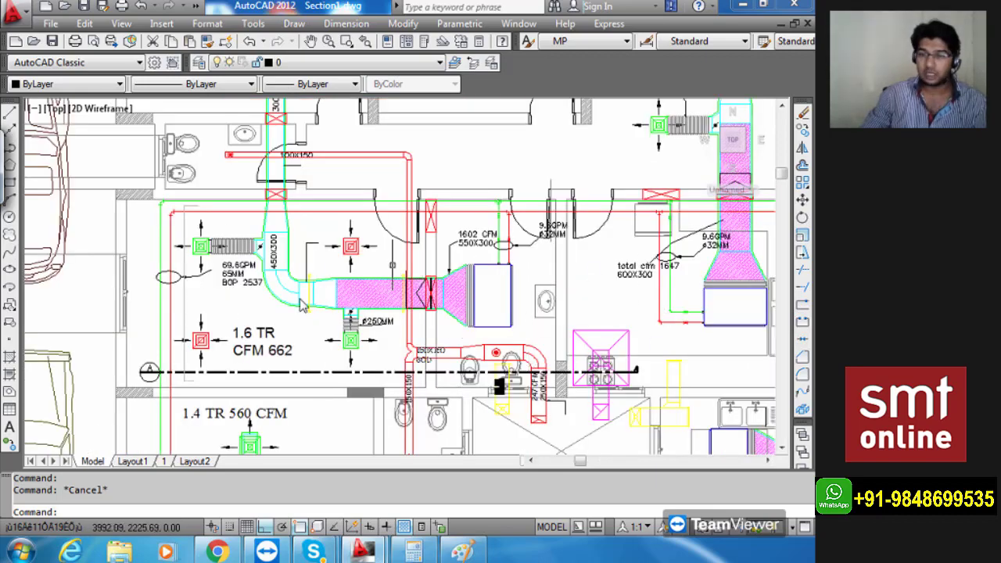
{"action": "middle_click_drag", "start_coordinate": [328, 350], "coordinate": [333, 353]}
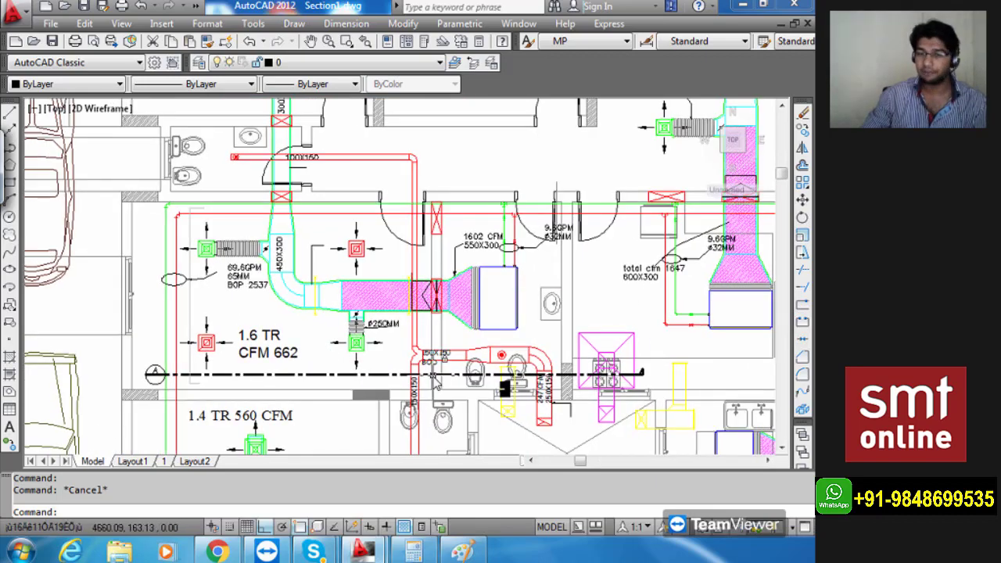
{"action": "mouse_move", "coordinate": [436, 382]}
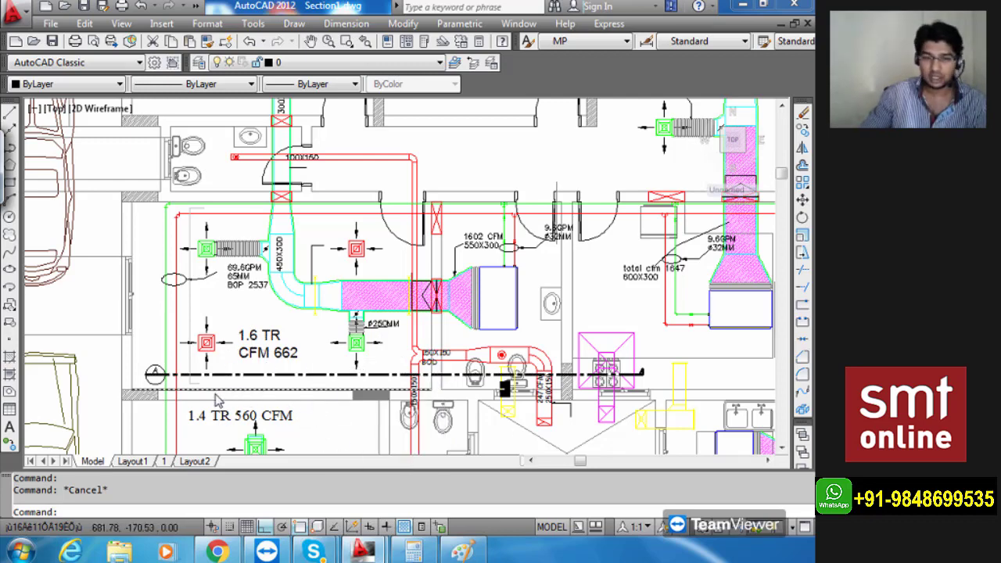
{"action": "scroll", "coordinate": [218, 383], "scroll_direction": "up", "scroll_amount": 2}
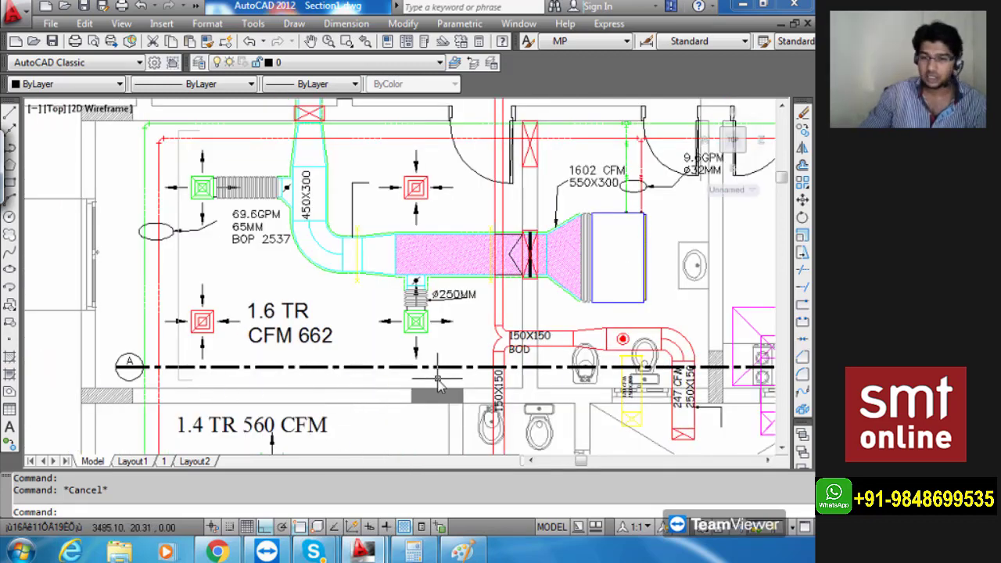
{"action": "scroll", "coordinate": [470, 387], "scroll_direction": "down", "scroll_amount": 6}
{"action": "scroll", "coordinate": [303, 232], "scroll_direction": "down", "scroll_amount": 5}
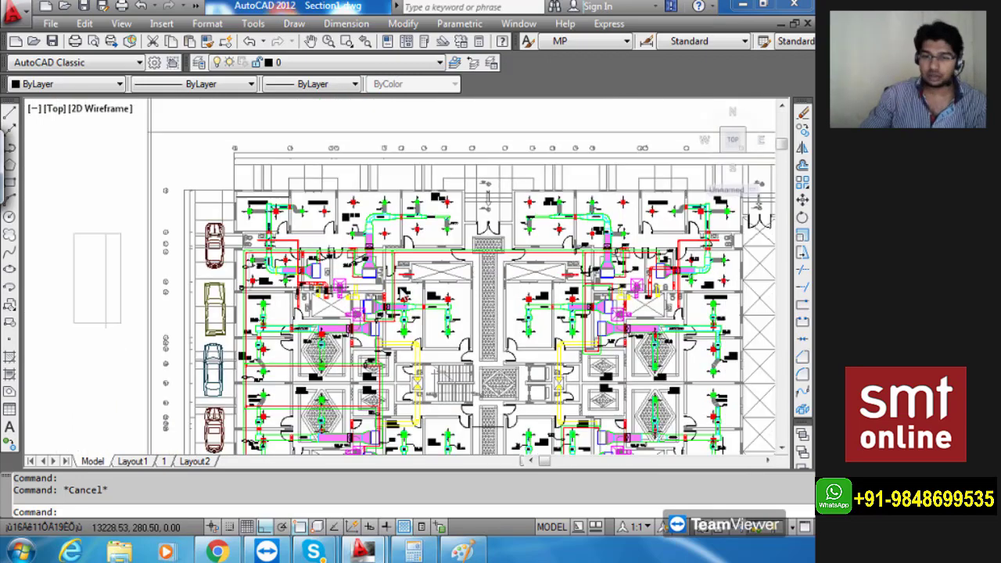
{"action": "mouse_move", "coordinate": [446, 323]}
{"action": "middle_mouse_down"}
{"action": "mouse_move", "coordinate": [405, 260]}
{"action": "mouse_move", "coordinate": [403, 276]}
{"action": "middle_mouse_up"}
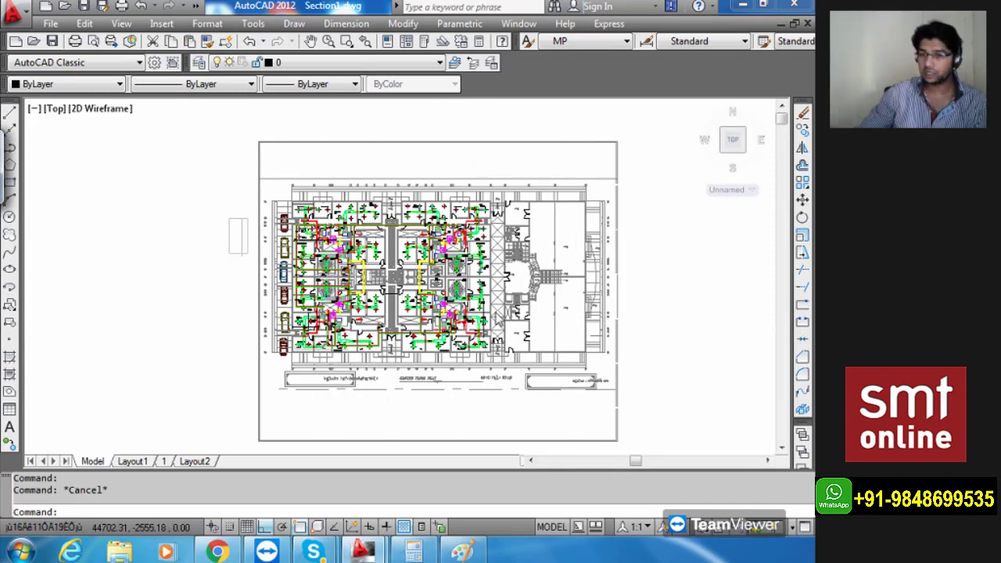
Split the model space with VPORTS into two horizontal viewports, after previewing the single, two vertical and four equal layouts.
{"action": "mouse_move", "coordinate": [497, 313]}
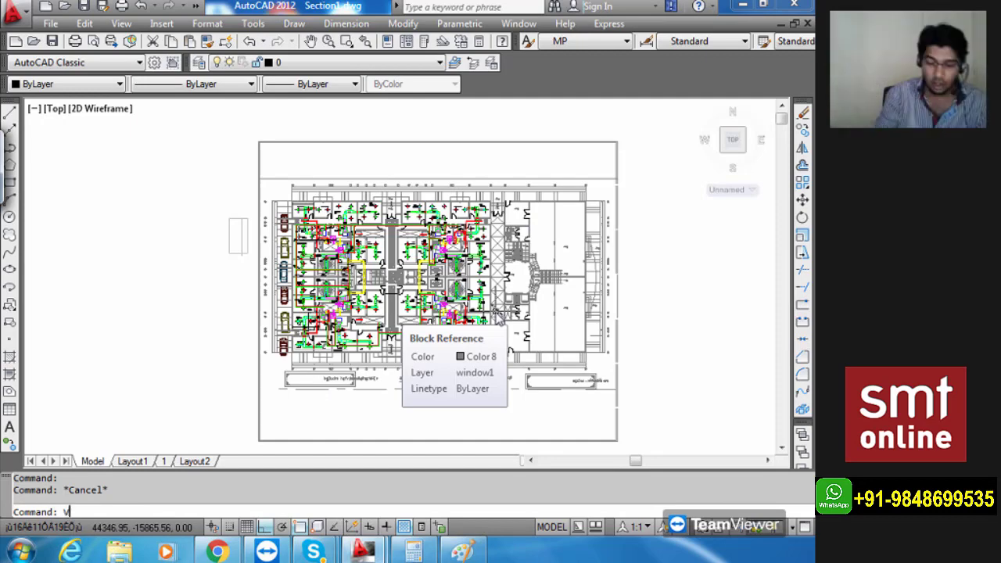
{"action": "type", "text": "PORTS"}
{"action": "key", "text": "Return"}
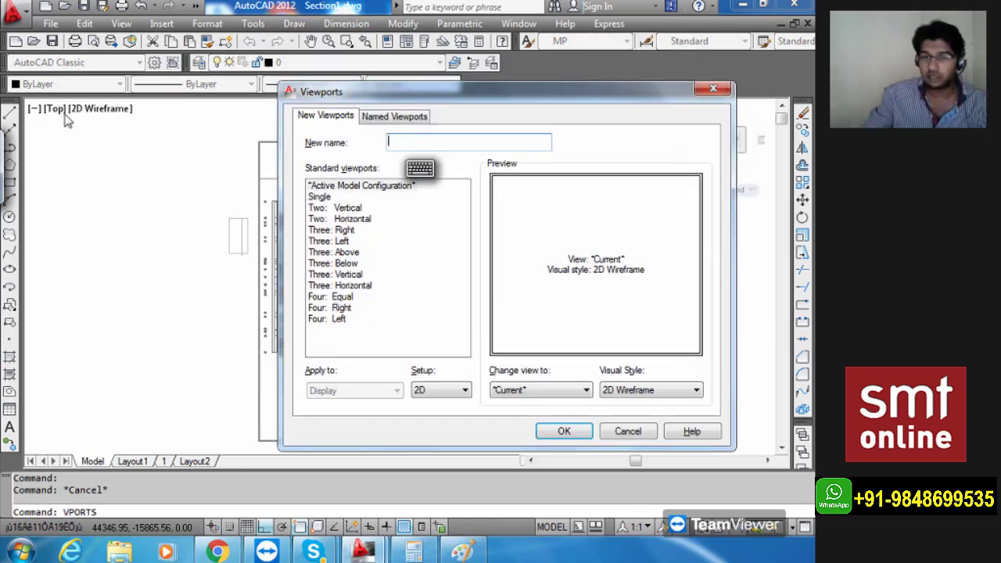
{"action": "left_click", "coordinate": [321, 197]}
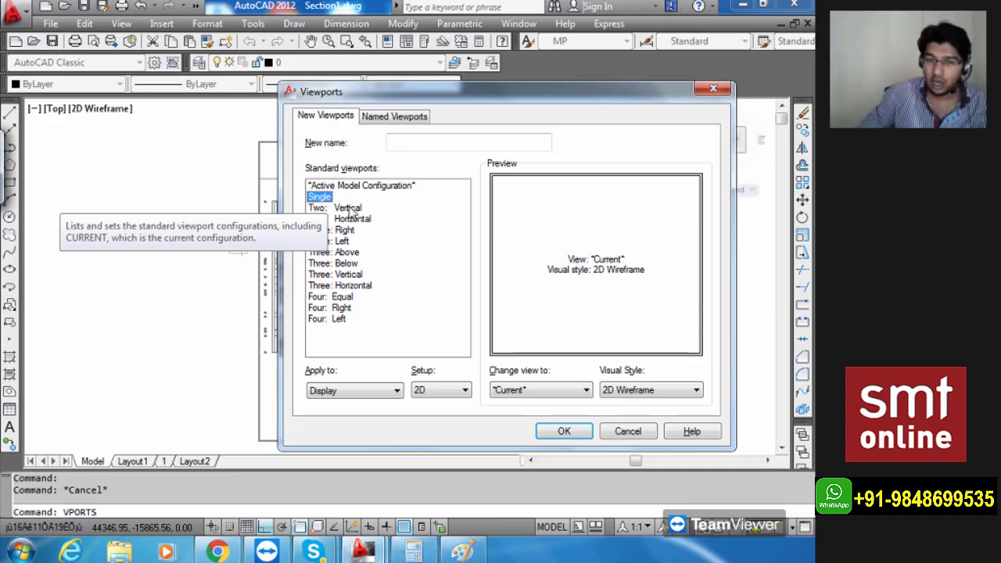
{"action": "left_click", "coordinate": [376, 208]}
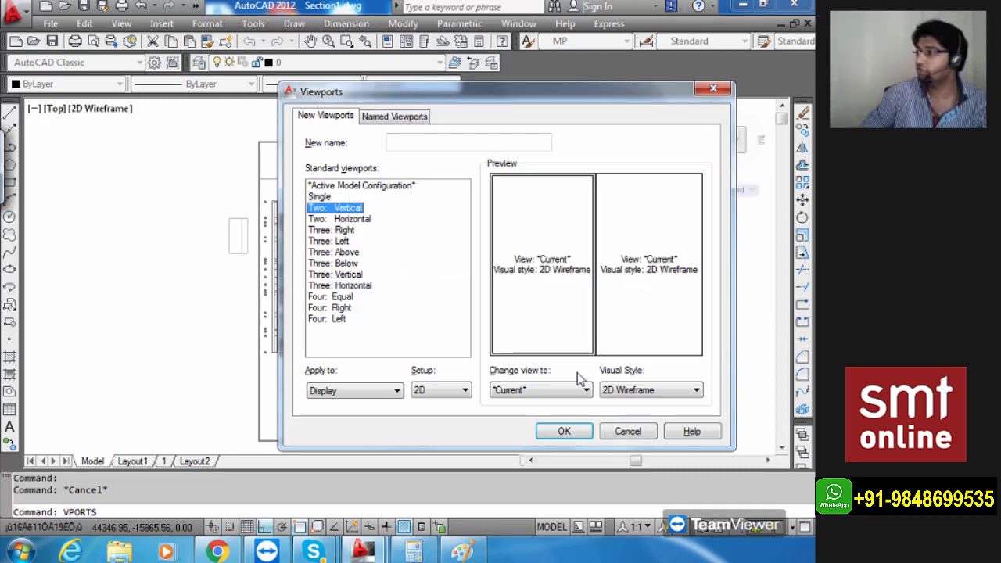
{"action": "left_click", "coordinate": [364, 220]}
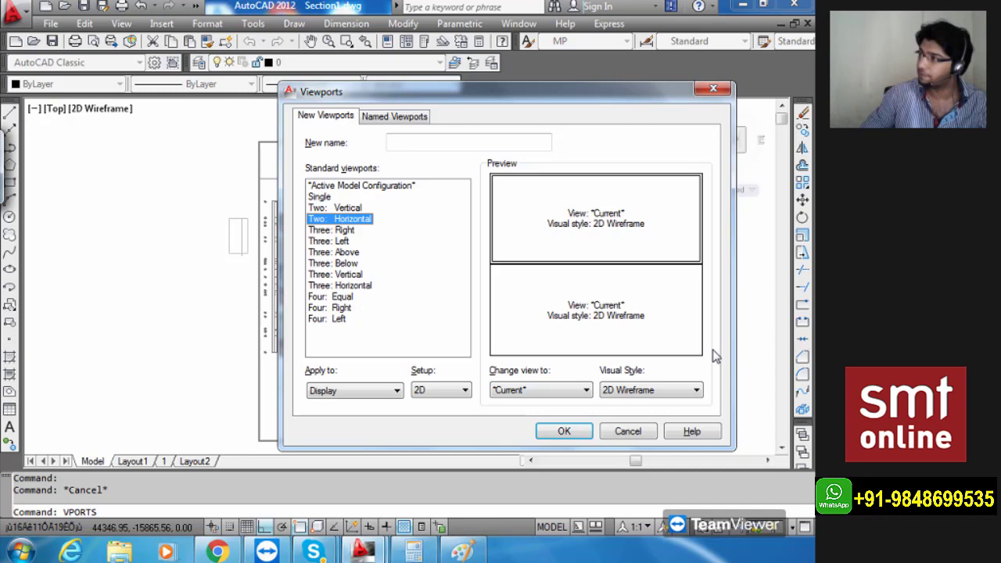
{"action": "left_click", "coordinate": [345, 297]}
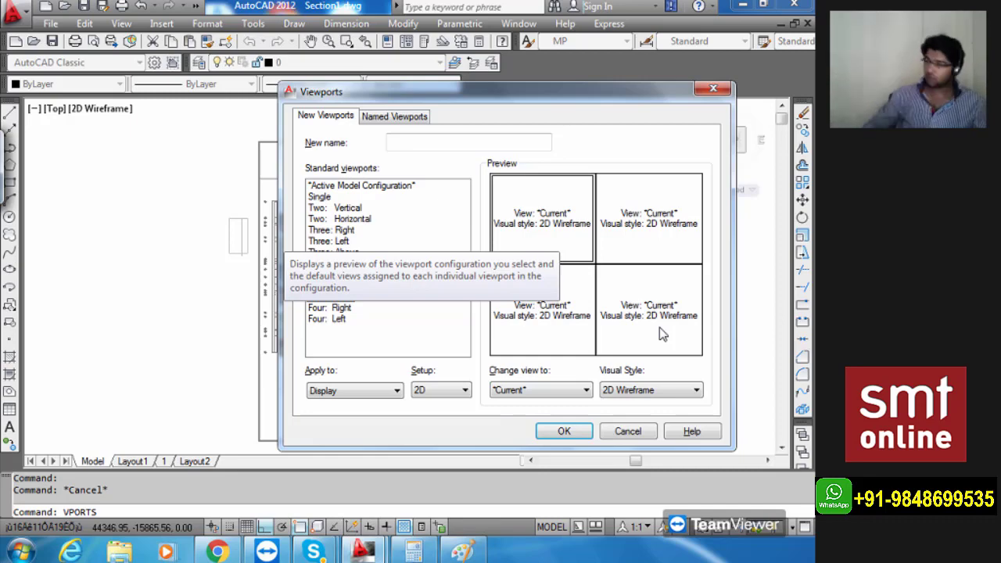
{"action": "left_click", "coordinate": [370, 220]}
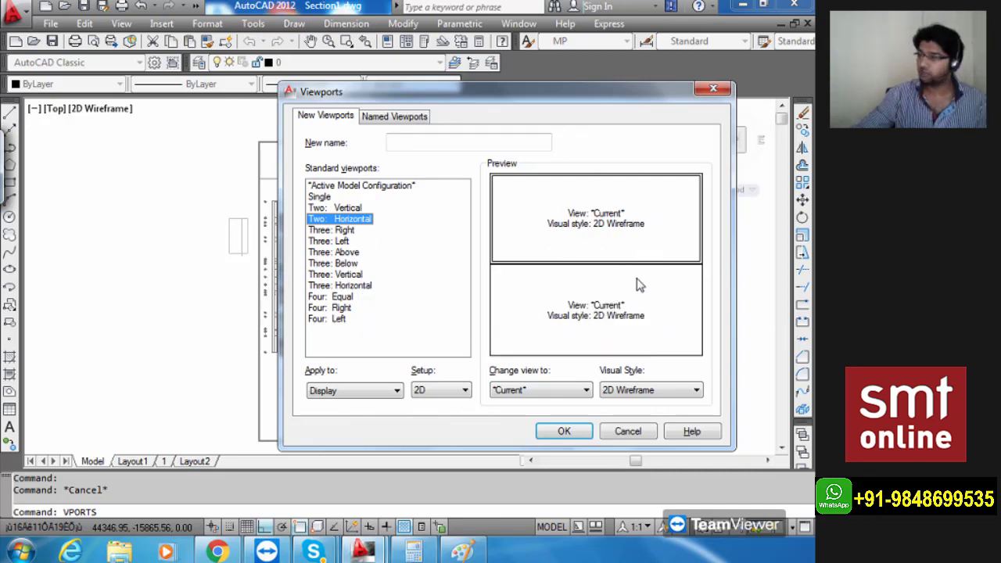
{"action": "left_click", "coordinate": [564, 432]}
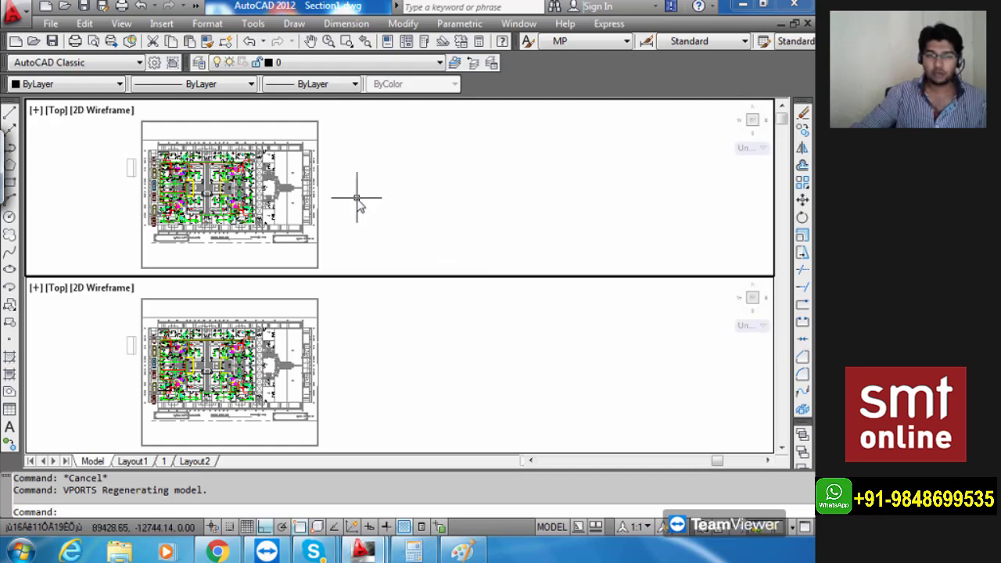
Examine how the upper and lower viewports zoom independently, making each one active in turn.
{"action": "scroll", "coordinate": [357, 198], "scroll_direction": "up", "scroll_amount": 5}
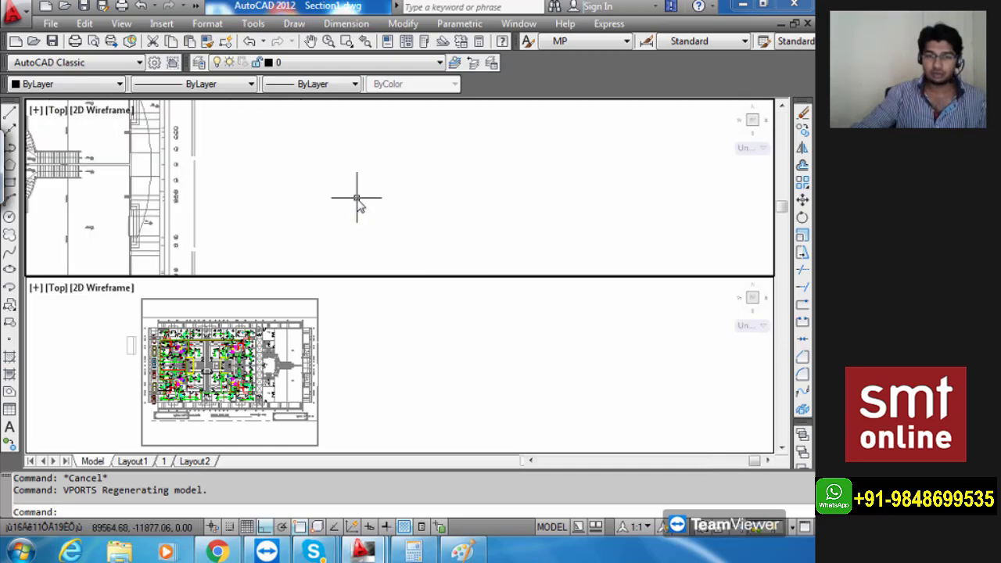
{"action": "scroll", "coordinate": [357, 198], "scroll_direction": "down", "scroll_amount": 8}
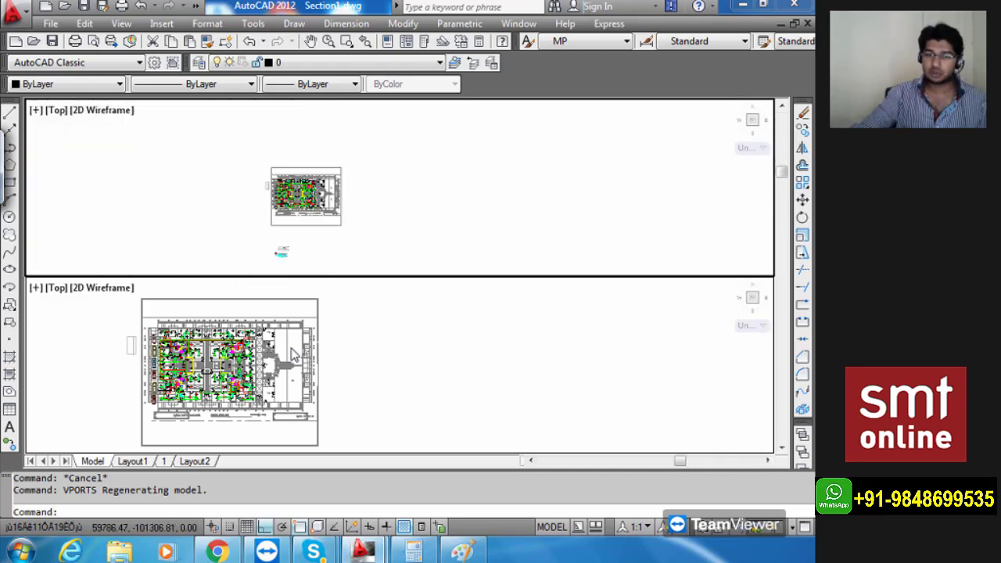
{"action": "scroll", "coordinate": [347, 216], "scroll_direction": "up", "scroll_amount": 4}
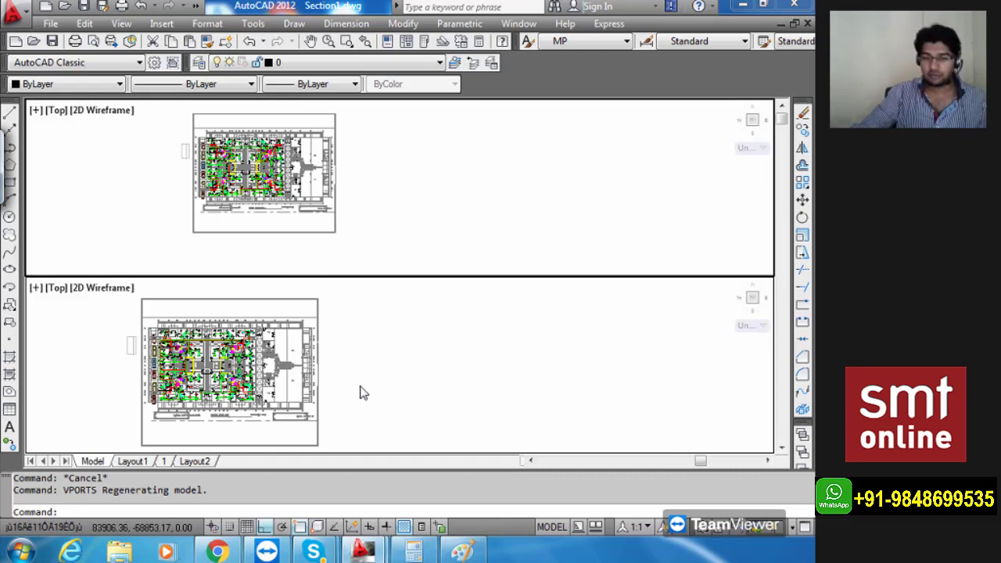
{"action": "scroll", "coordinate": [360, 393], "scroll_direction": "up", "scroll_amount": 2}
{"action": "scroll", "coordinate": [360, 392], "scroll_direction": "down", "scroll_amount": 3}
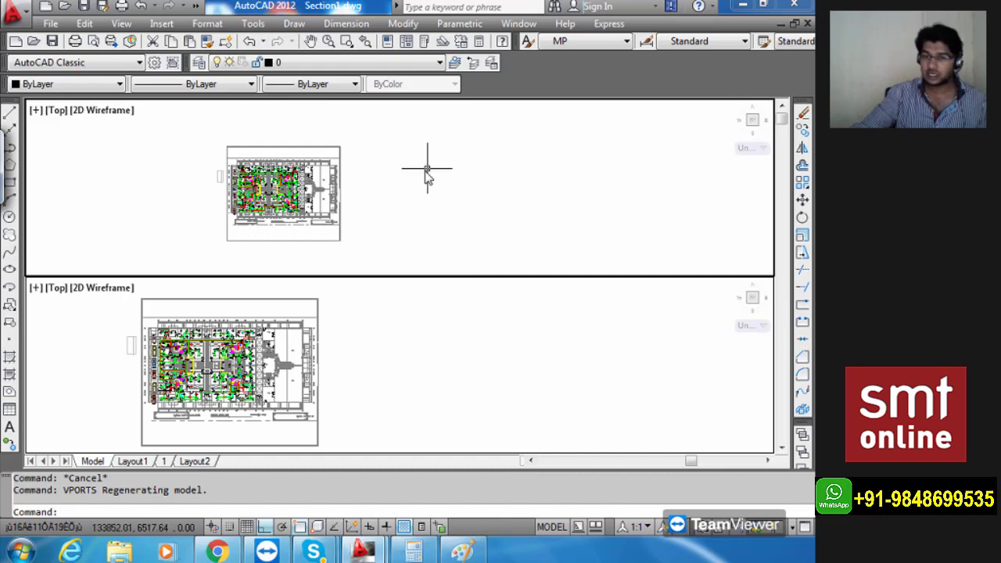
{"action": "left_click", "coordinate": [417, 363]}
{"action": "scroll", "coordinate": [417, 363], "scroll_direction": "down", "scroll_amount": 5}
{"action": "scroll", "coordinate": [417, 362], "scroll_direction": "up", "scroll_amount": 4}
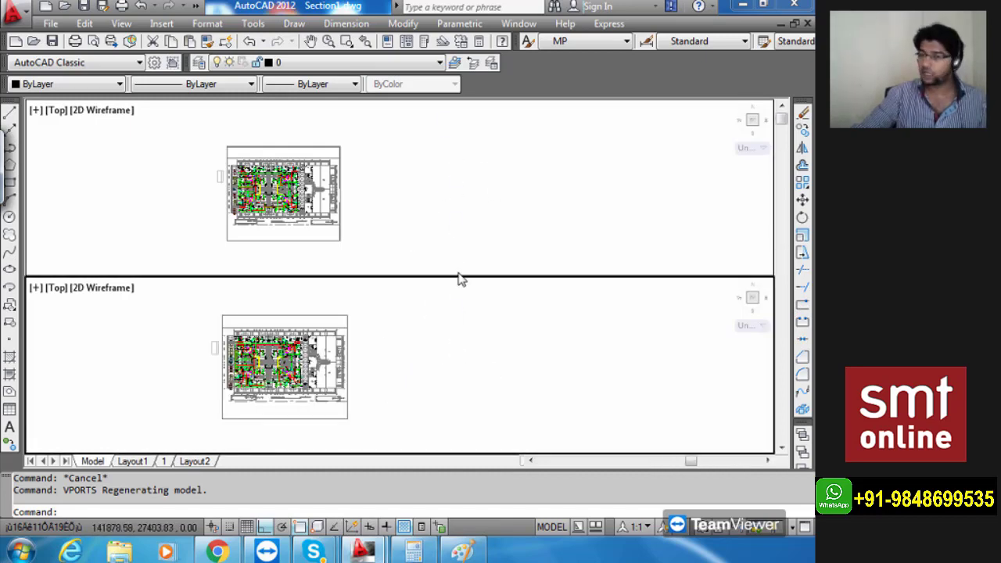
{"action": "scroll", "coordinate": [386, 283], "scroll_direction": "up", "scroll_amount": 3}
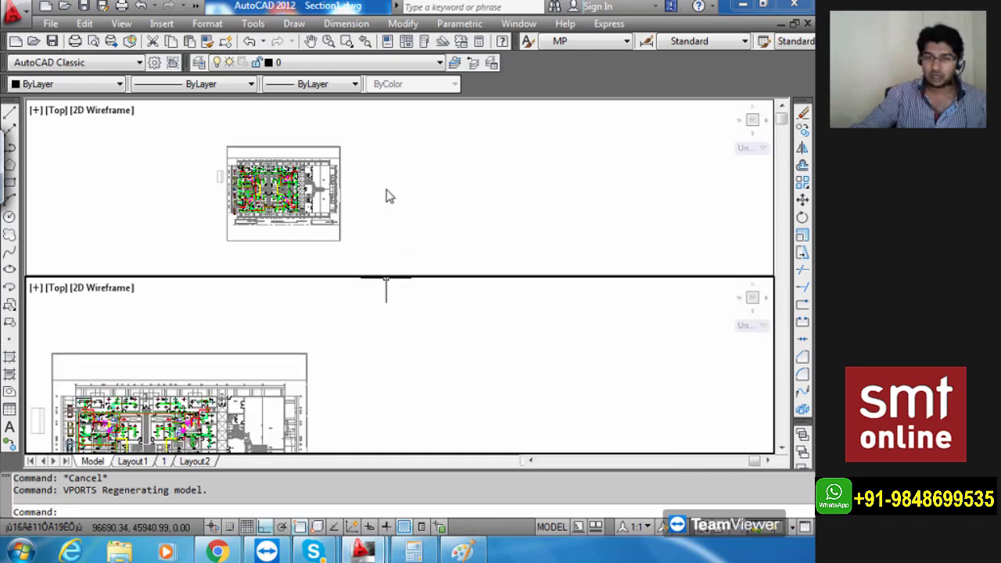
{"action": "scroll", "coordinate": [386, 284], "scroll_direction": "down", "scroll_amount": 4}
{"action": "left_click", "coordinate": [387, 200]}
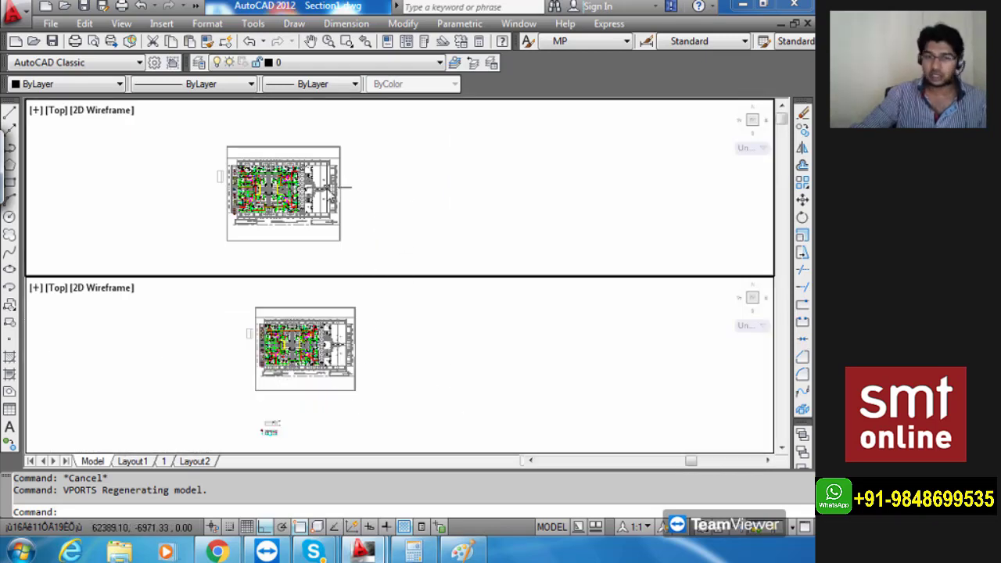
Frame section line A with its surrounding ducts and rooms in the upper viewport.
{"action": "scroll", "coordinate": [330, 186], "scroll_direction": "up", "scroll_amount": 3}
{"action": "middle_click_drag", "start_coordinate": [364, 190], "coordinate": [571, 194]}
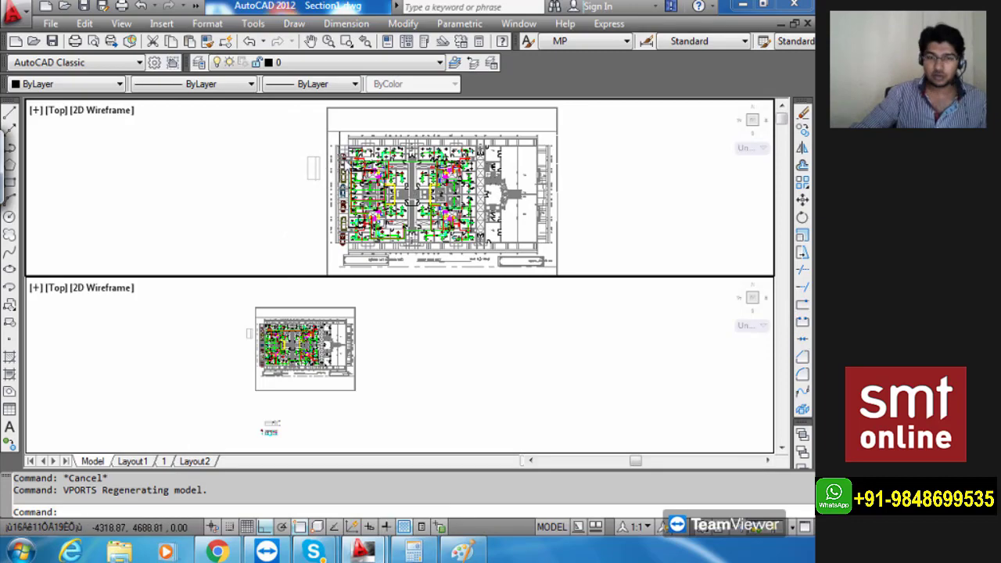
{"action": "scroll", "coordinate": [417, 202], "scroll_direction": "up", "scroll_amount": 5}
{"action": "mouse_move", "coordinate": [417, 201]}
{"action": "middle_mouse_down"}
{"action": "mouse_move", "coordinate": [374, 218]}
{"action": "mouse_move", "coordinate": [434, 193]}
{"action": "middle_mouse_up"}
{"action": "scroll", "coordinate": [373, 218], "scroll_direction": "up", "scroll_amount": 4}
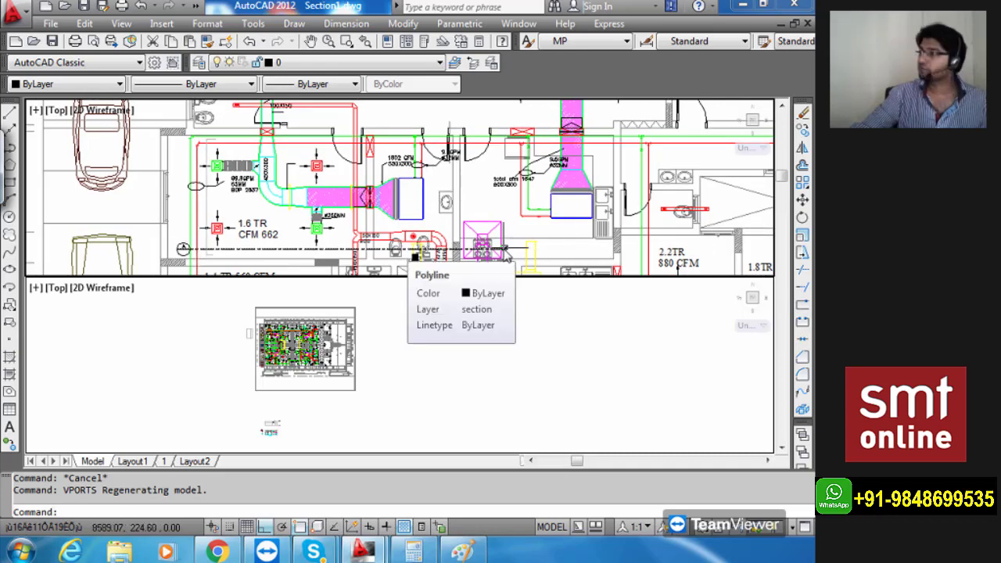
Activate the lower viewport and examine the section drawing between the 2nd floor level and the slab above.
{"action": "left_click", "coordinate": [372, 426]}
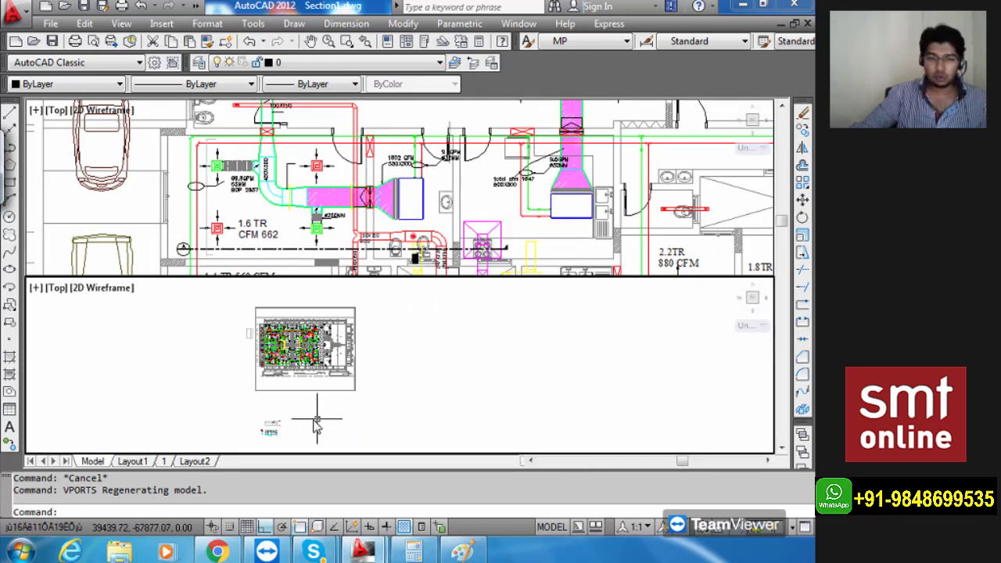
{"action": "scroll", "coordinate": [287, 411], "scroll_direction": "up", "scroll_amount": 5}
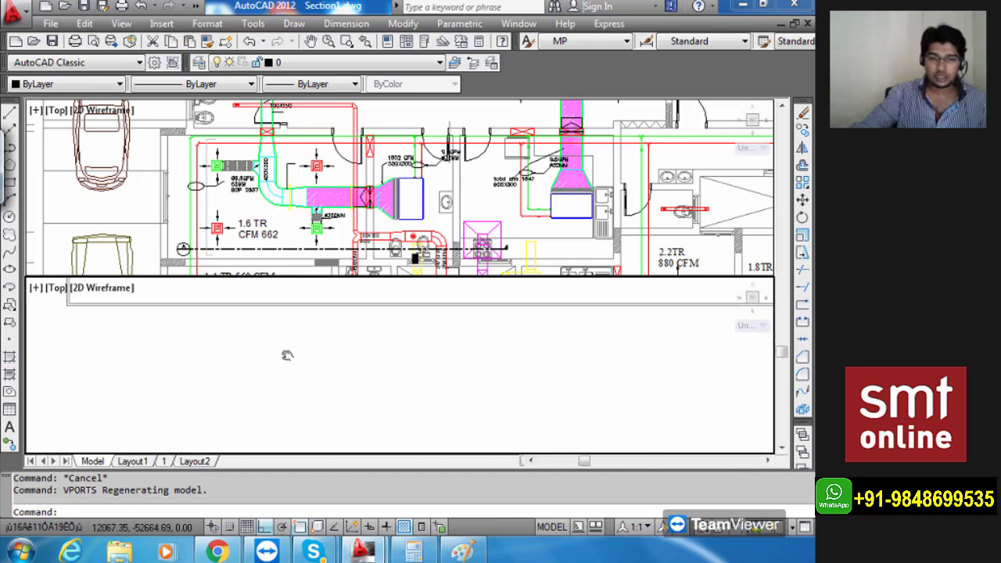
{"action": "scroll", "coordinate": [292, 391], "scroll_direction": "down", "scroll_amount": 2}
{"action": "scroll", "coordinate": [292, 390], "scroll_direction": "down", "scroll_amount": 3}
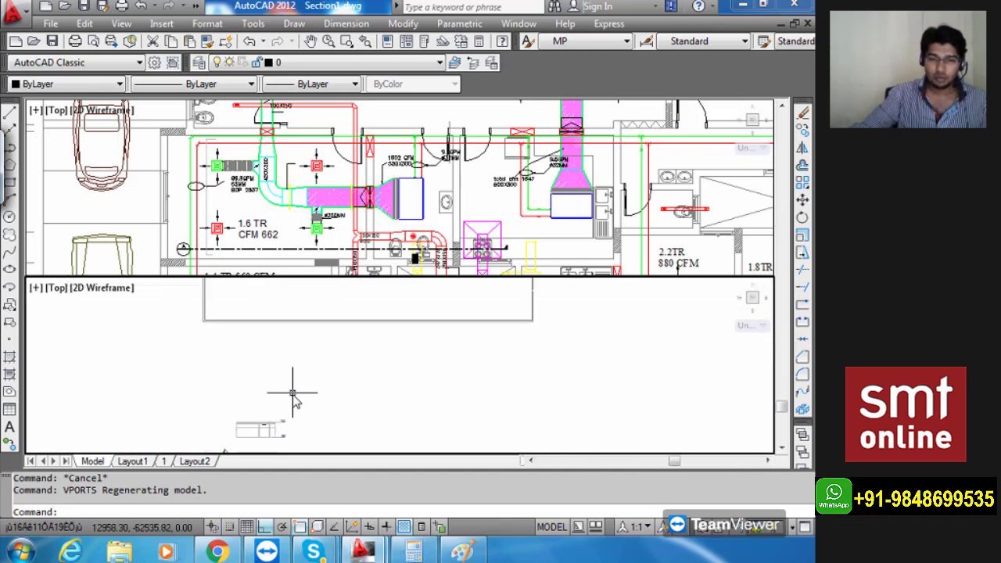
{"action": "mouse_move", "coordinate": [292, 392]}
{"action": "middle_mouse_down"}
{"action": "mouse_move", "coordinate": [315, 355]}
{"action": "mouse_move", "coordinate": [333, 376]}
{"action": "middle_mouse_up"}
{"action": "scroll", "coordinate": [284, 410], "scroll_direction": "up", "scroll_amount": 2}
{"action": "scroll", "coordinate": [285, 415], "scroll_direction": "up", "scroll_amount": 2}
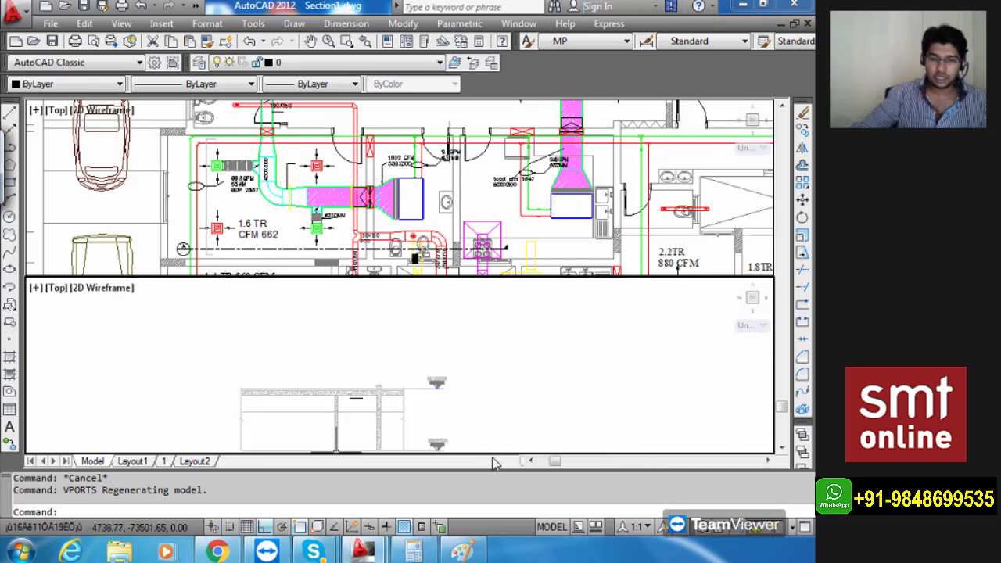
{"action": "middle_click_drag", "start_coordinate": [381, 413], "coordinate": [409, 345]}
{"action": "scroll", "coordinate": [327, 352], "scroll_direction": "up", "scroll_amount": 2}
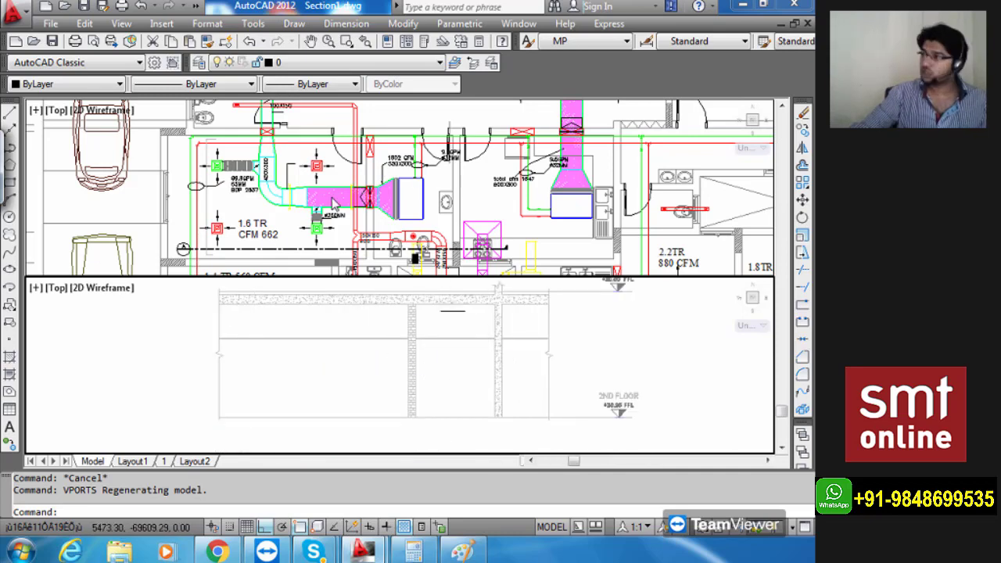
Make Arch the current layer, with an empty area below the section drawing in view in the lower viewport.
{"action": "scroll", "coordinate": [489, 359], "scroll_direction": "down", "scroll_amount": 8}
{"action": "mouse_move", "coordinate": [492, 390]}
{"action": "middle_mouse_down"}
{"action": "mouse_move", "coordinate": [406, 307]}
{"action": "mouse_move", "coordinate": [353, 294]}
{"action": "middle_mouse_up"}
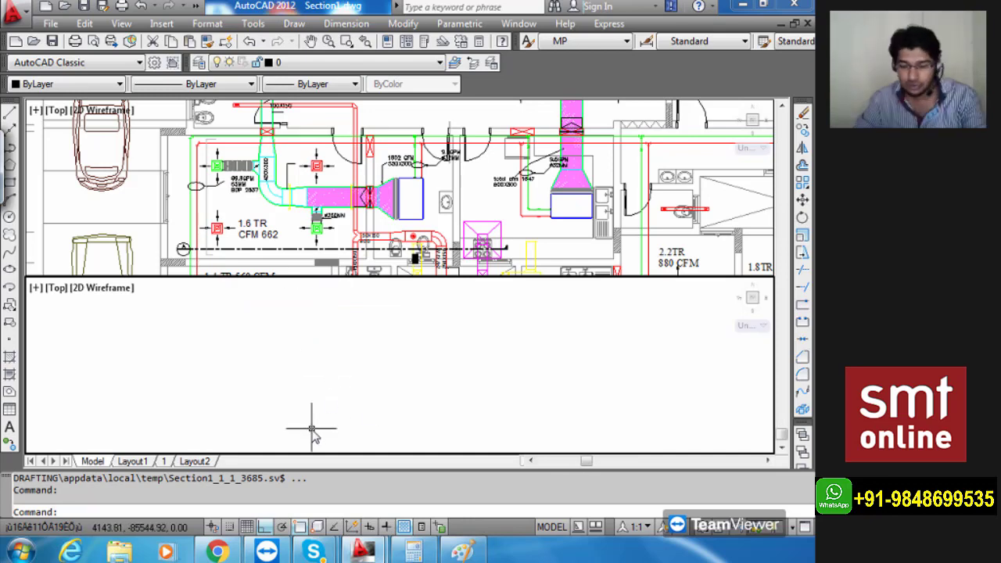
{"action": "left_click", "coordinate": [304, 62]}
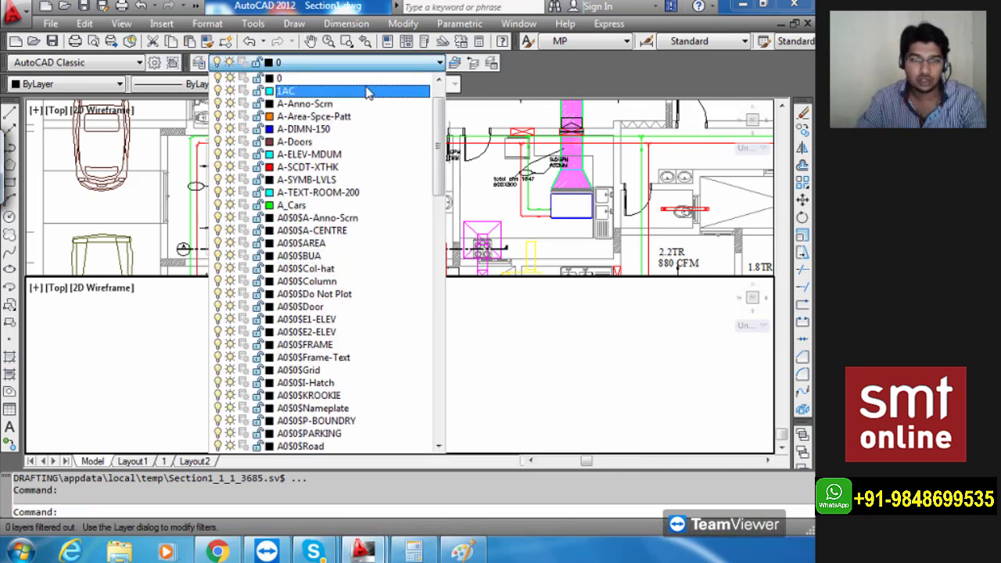
{"action": "scroll", "coordinate": [369, 254], "scroll_direction": "down", "scroll_amount": 8}
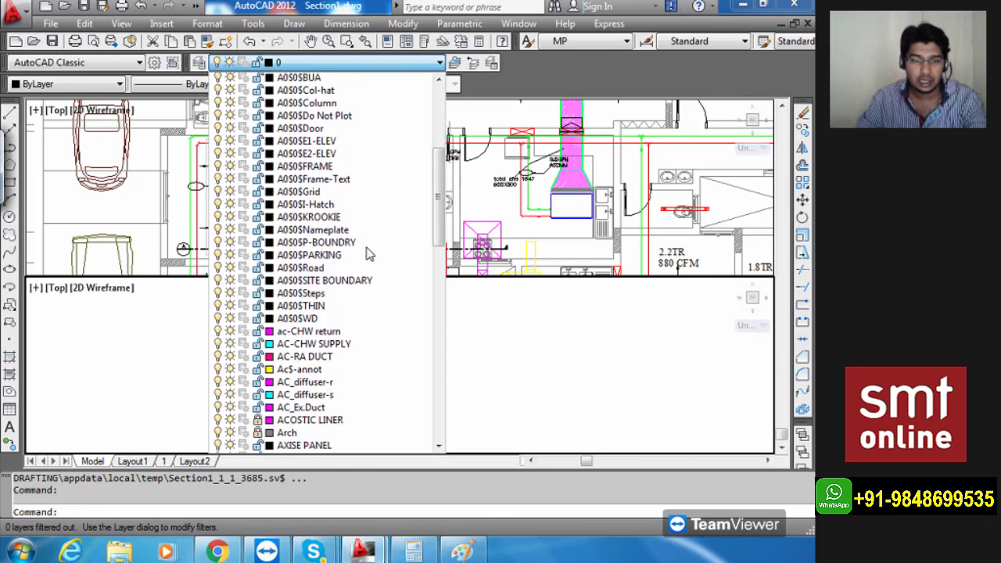
{"action": "scroll", "coordinate": [369, 254], "scroll_direction": "down", "scroll_amount": 1}
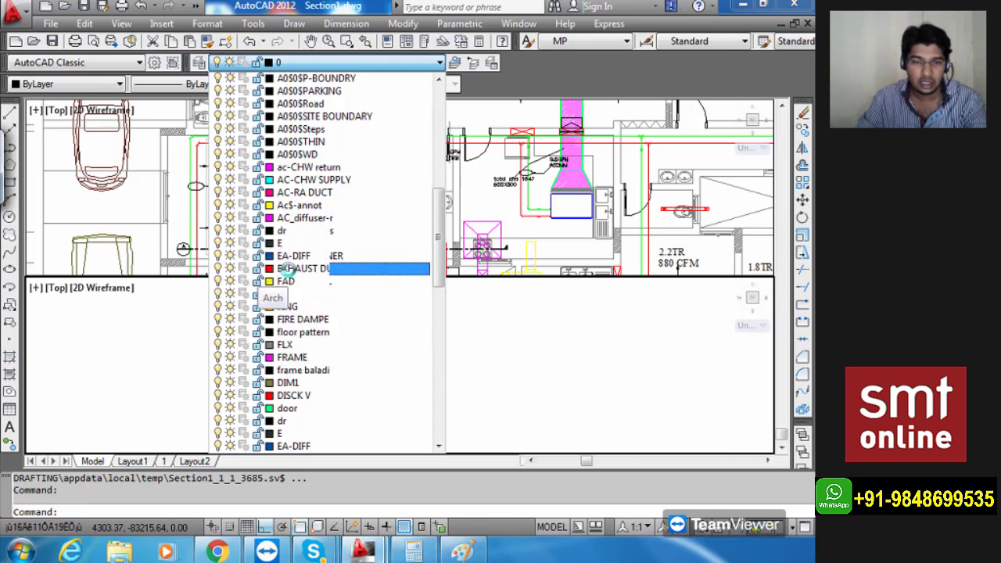
{"action": "left_click", "coordinate": [313, 268]}
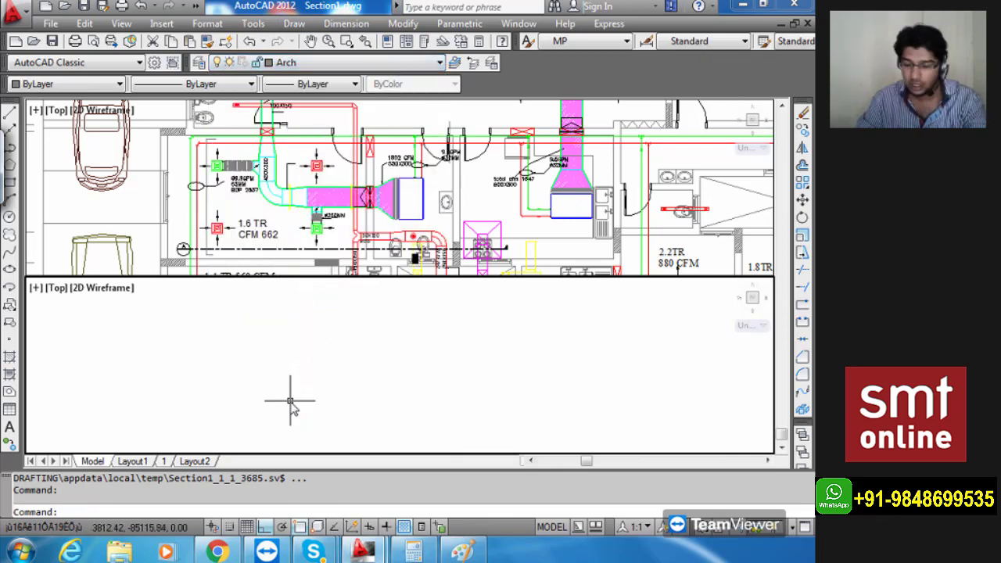
Draw a horizontal floor line in the empty area below the existing Section A.
{"action": "type", "text": "L"}
{"action": "key", "text": "Return"}
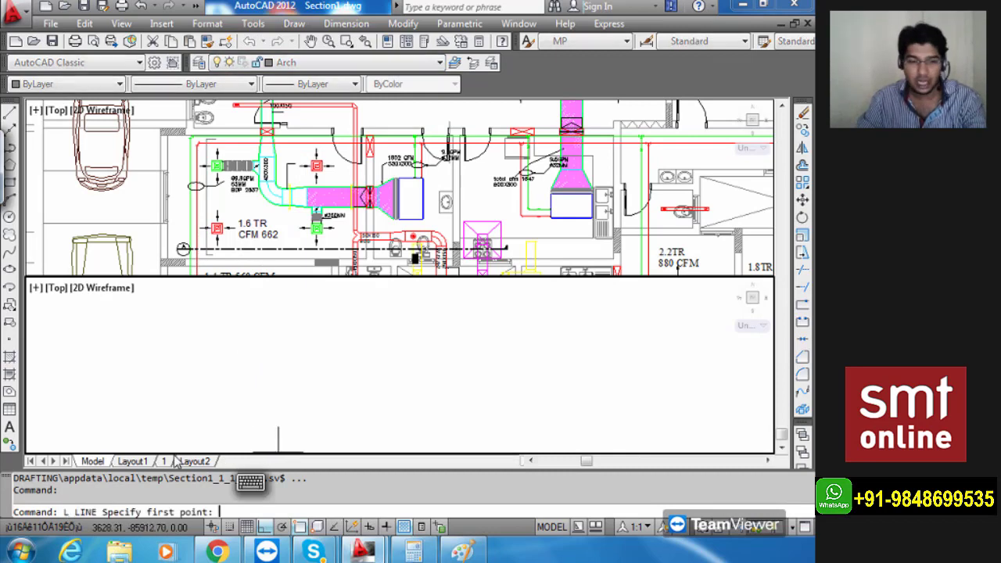
{"action": "left_click", "coordinate": [177, 437]}
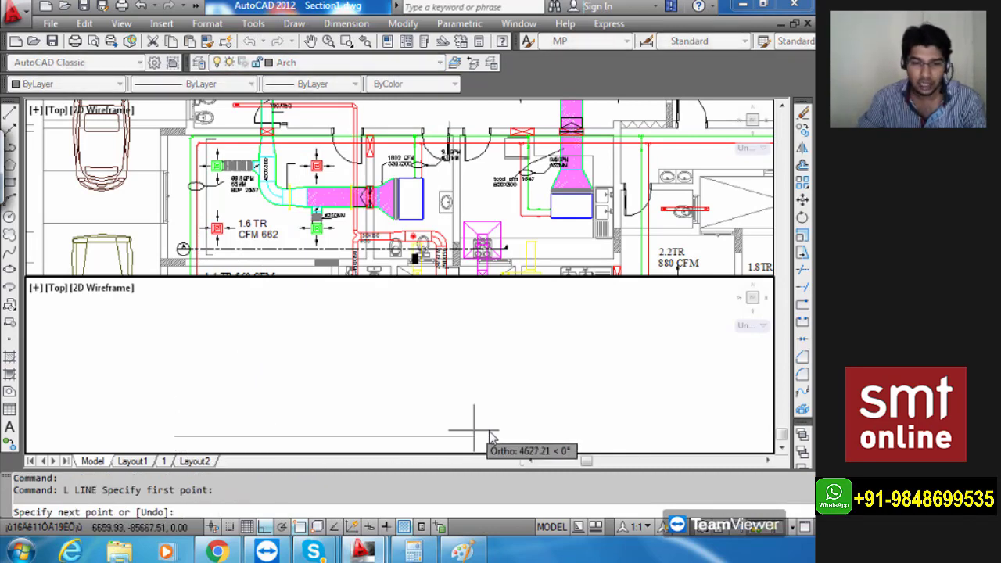
{"action": "left_click", "coordinate": [540, 436]}
{"action": "key", "text": "Escape"}
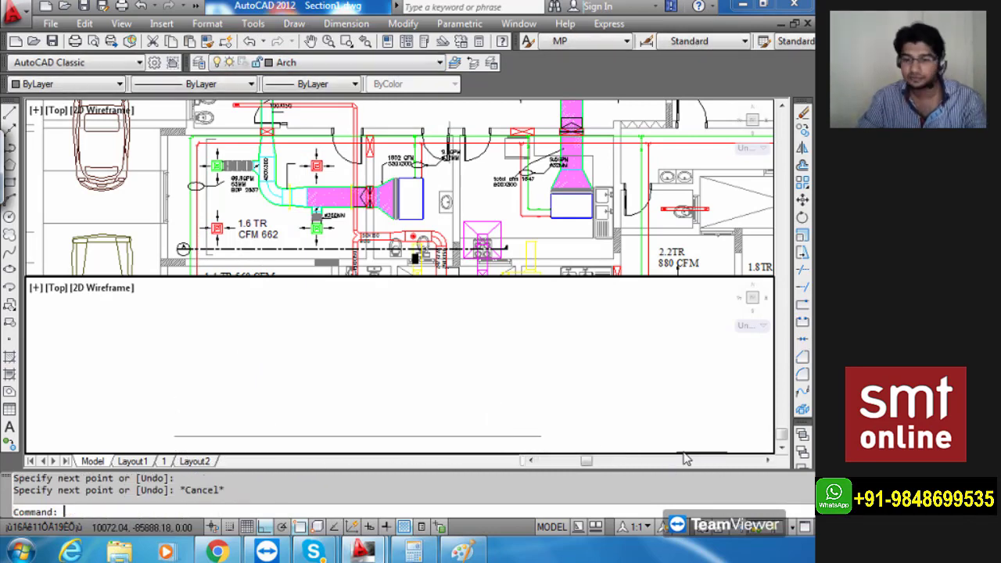
Switch to ELIVECTION.dwg, read the floor-to-floor height dimension between the 2nd and 3rd floors, and return to Section1.dwg.
{"action": "mouse_move", "coordinate": [362, 551]}
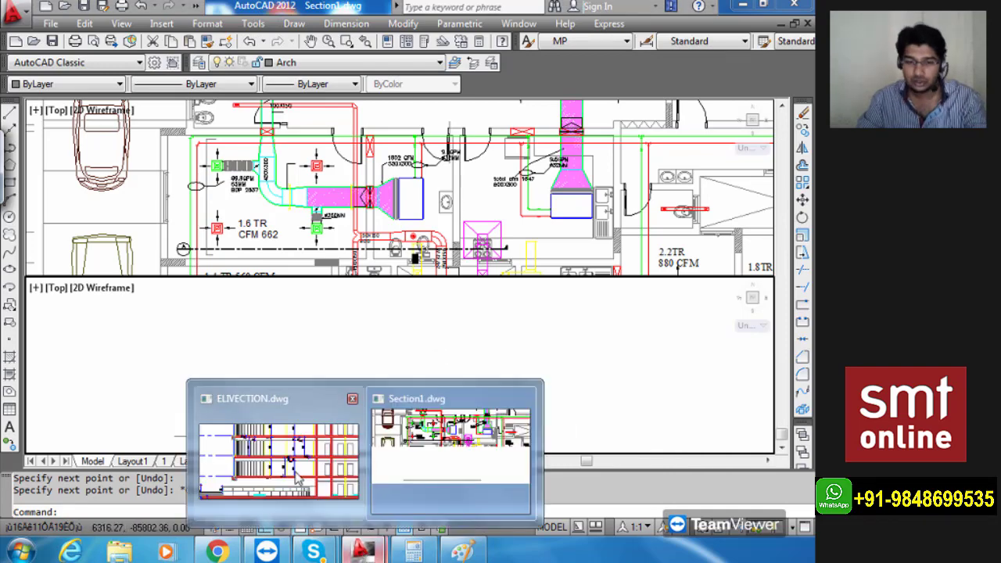
{"action": "left_click", "coordinate": [274, 450]}
{"action": "middle_click_drag", "start_coordinate": [562, 248], "coordinate": [771, 256]}
{"action": "mouse_move", "coordinate": [223, 268]}
{"action": "middle_mouse_down"}
{"action": "mouse_move", "coordinate": [425, 273]}
{"action": "mouse_move", "coordinate": [454, 264]}
{"action": "middle_mouse_up"}
{"action": "middle_click_drag", "start_coordinate": [352, 284], "coordinate": [524, 299]}
{"action": "scroll", "coordinate": [220, 233], "scroll_direction": "up", "scroll_amount": 4}
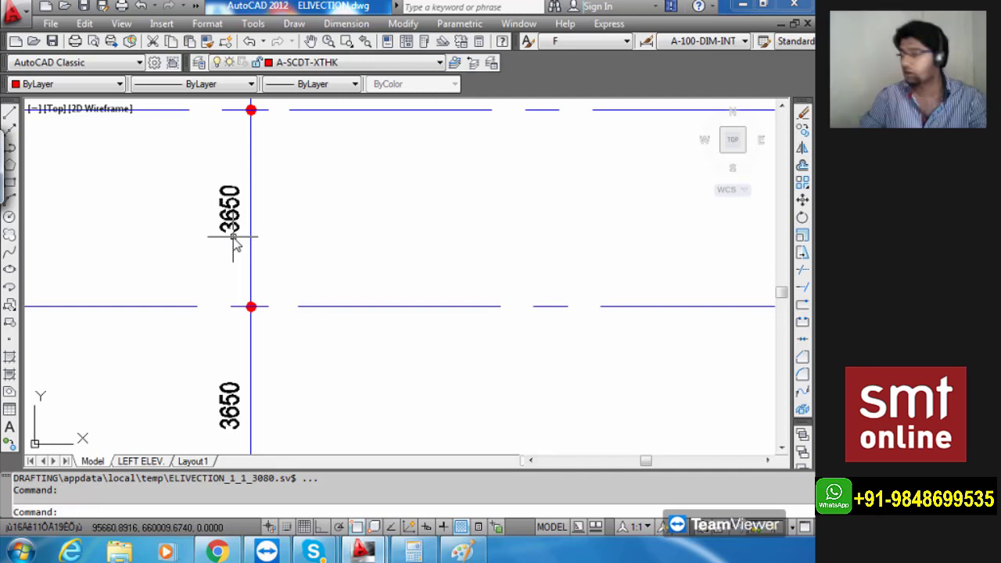
{"action": "scroll", "coordinate": [233, 238], "scroll_direction": "down", "scroll_amount": 6}
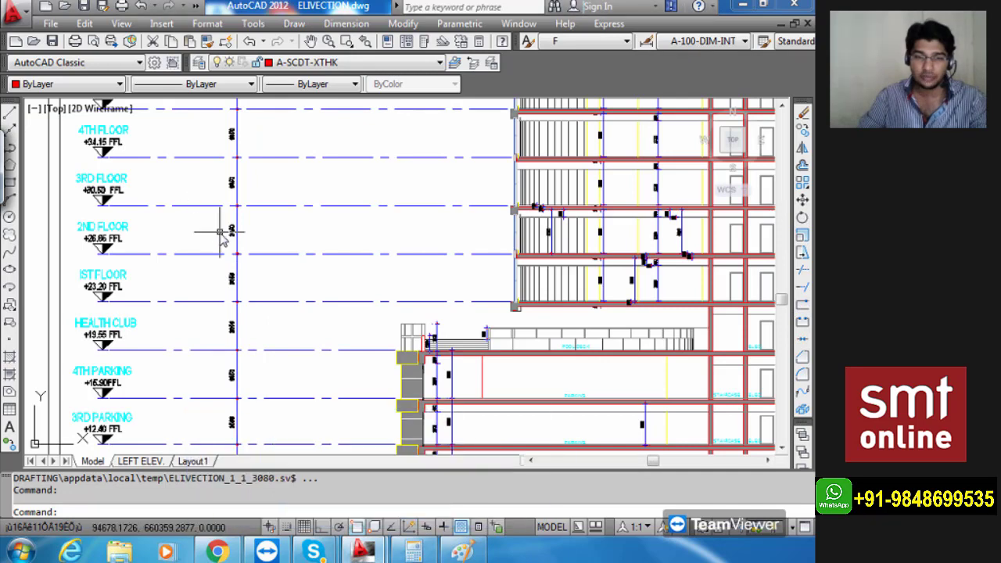
{"action": "scroll", "coordinate": [221, 239], "scroll_direction": "up", "scroll_amount": 3}
{"action": "scroll", "coordinate": [235, 239], "scroll_direction": "up", "scroll_amount": 4}
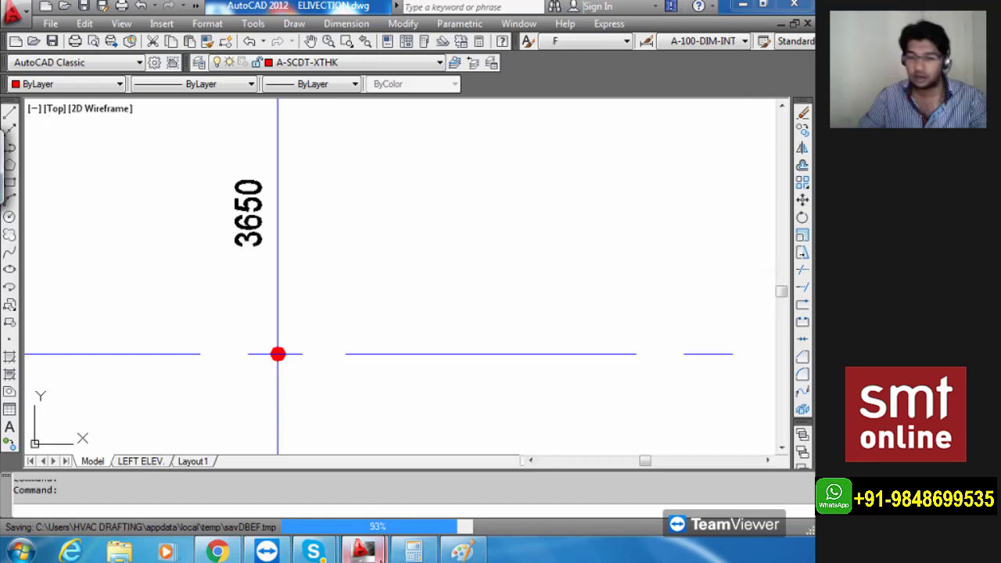
{"action": "mouse_move", "coordinate": [363, 551]}
{"action": "left_click", "coordinate": [426, 489]}
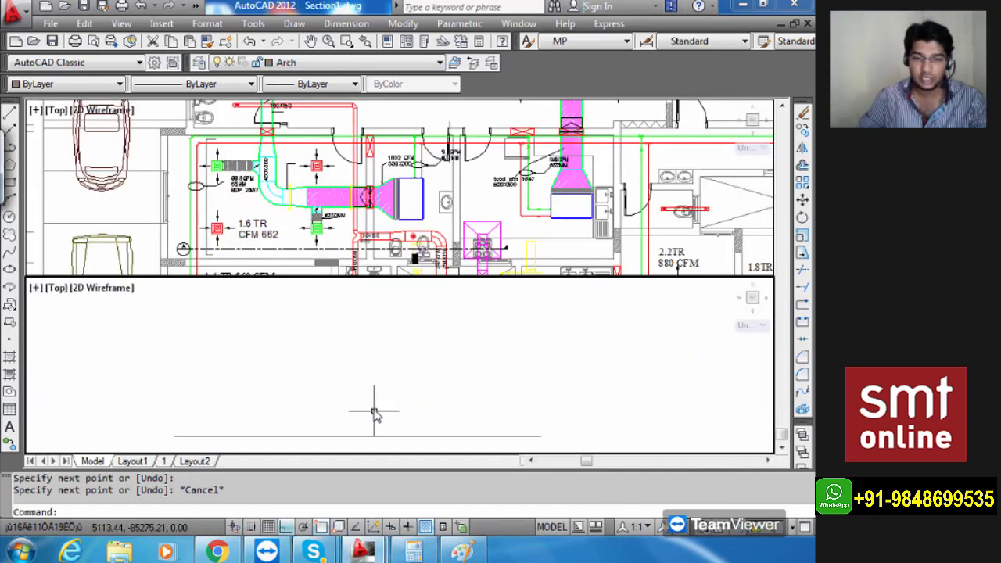
Offset the floor line upward by 3800.
{"action": "type", "text": "o"}
{"action": "key", "text": "Return"}
{"action": "type", "text": "38"}
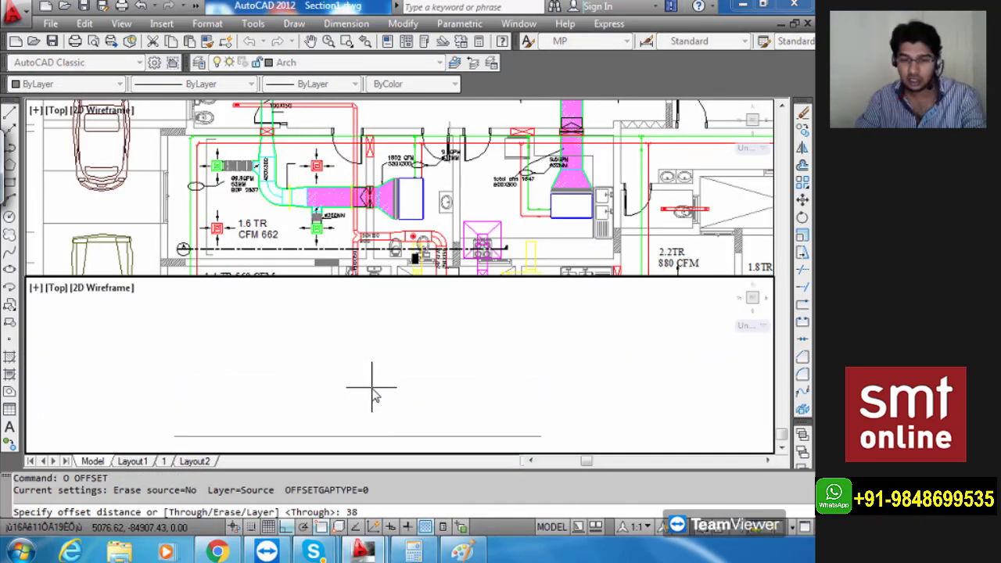
{"action": "type", "text": "00"}
{"action": "key", "text": "Return"}
{"action": "left_click", "coordinate": [375, 436]}
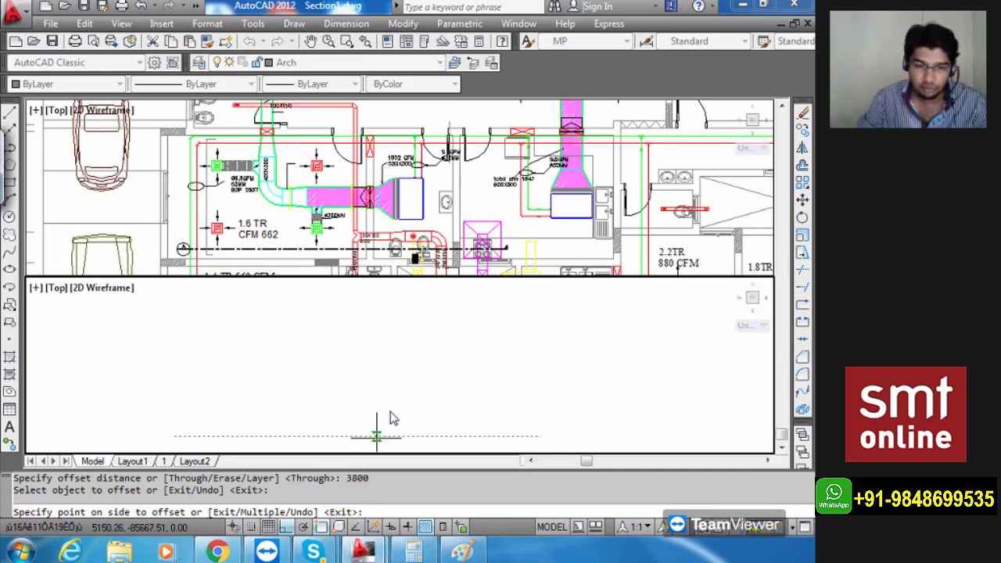
{"action": "left_click", "coordinate": [387, 400]}
{"action": "scroll", "coordinate": [382, 348], "scroll_direction": "down", "scroll_amount": 4}
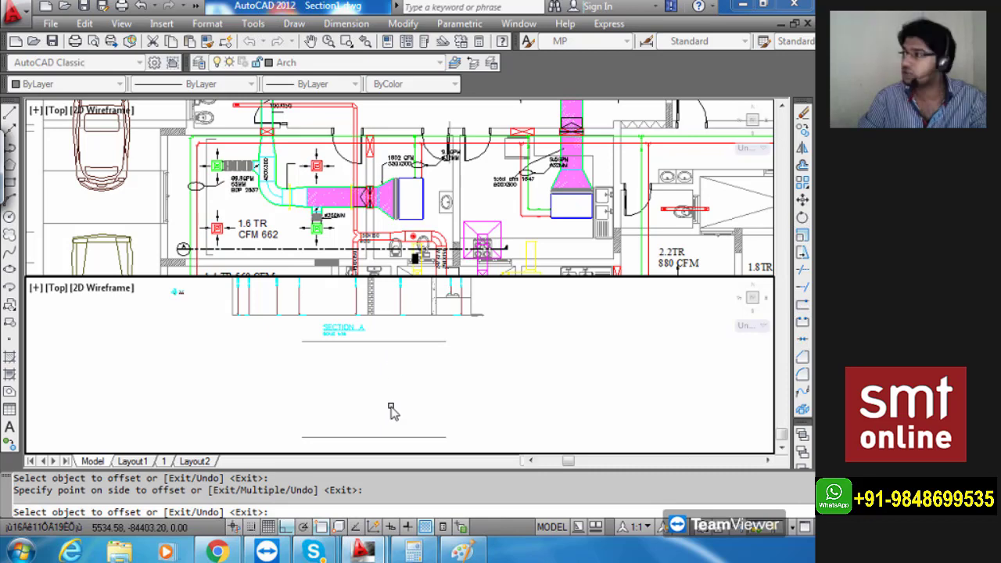
{"action": "middle_click_drag", "start_coordinate": [397, 423], "coordinate": [416, 414]}
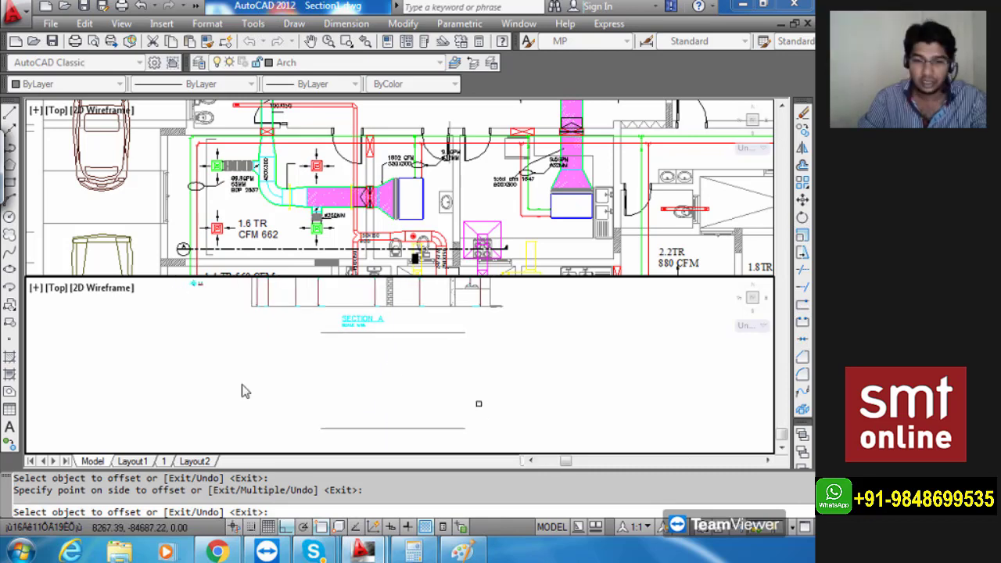
{"action": "key", "text": "Escape"}
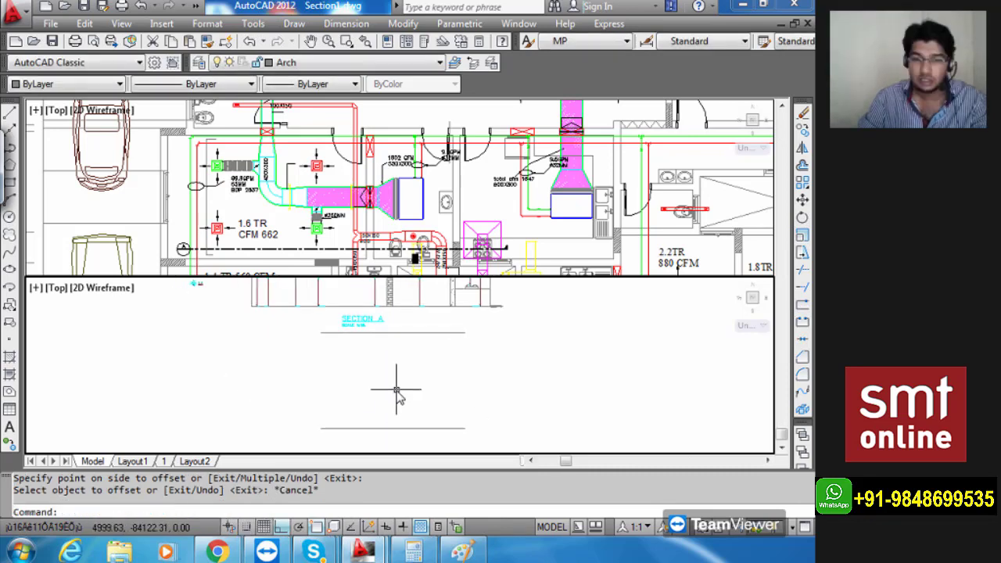
Offset the floor line upward by 3700 to mark the upper level.
{"action": "scroll", "coordinate": [397, 434], "scroll_direction": "up", "scroll_amount": 3}
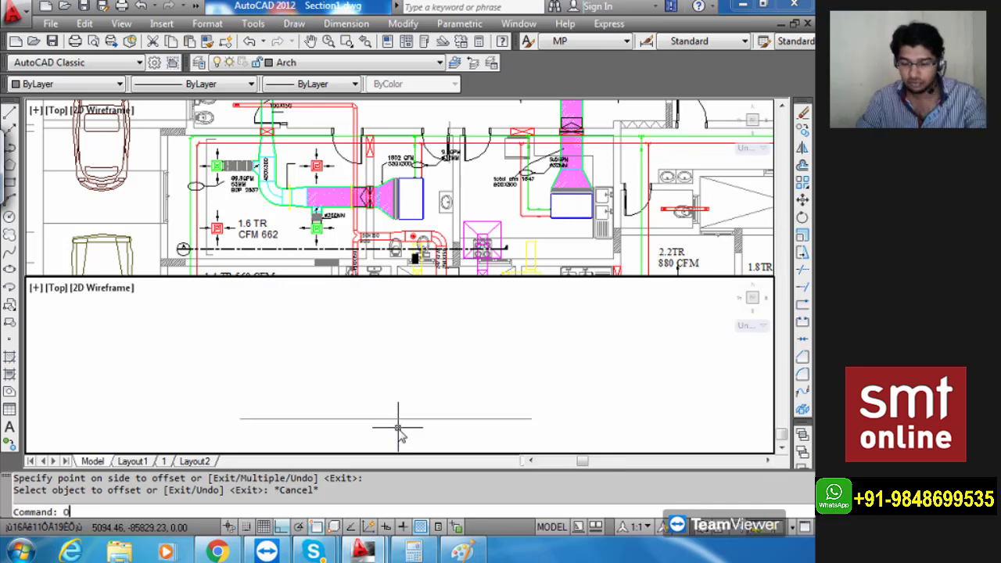
{"action": "type", "text": "O"}
{"action": "key", "text": "Return"}
{"action": "type", "text": "3700"}
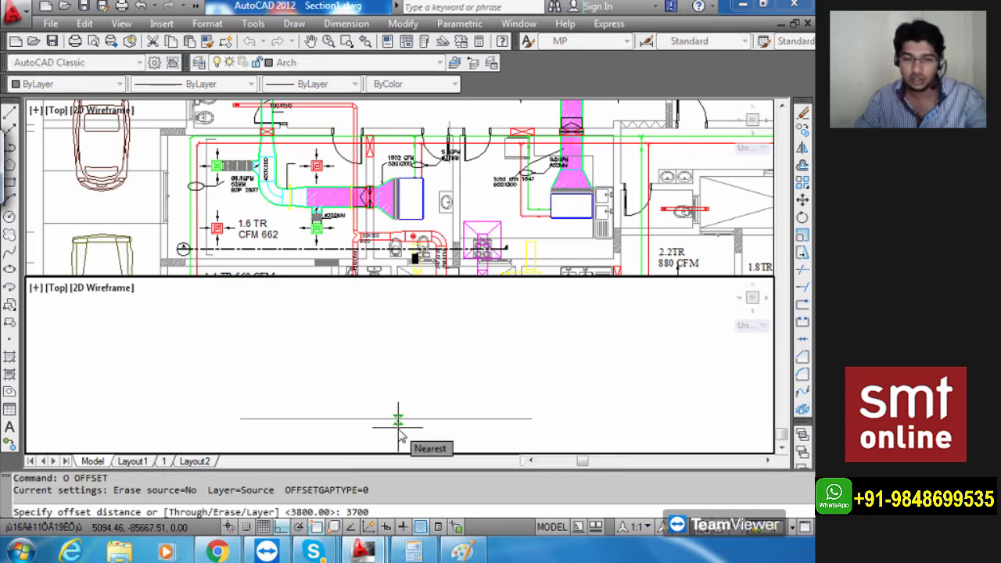
{"action": "key", "text": "Return"}
{"action": "left_click", "coordinate": [420, 419]}
{"action": "left_click", "coordinate": [421, 366]}
{"action": "scroll", "coordinate": [420, 320], "scroll_direction": "down", "scroll_amount": 4}
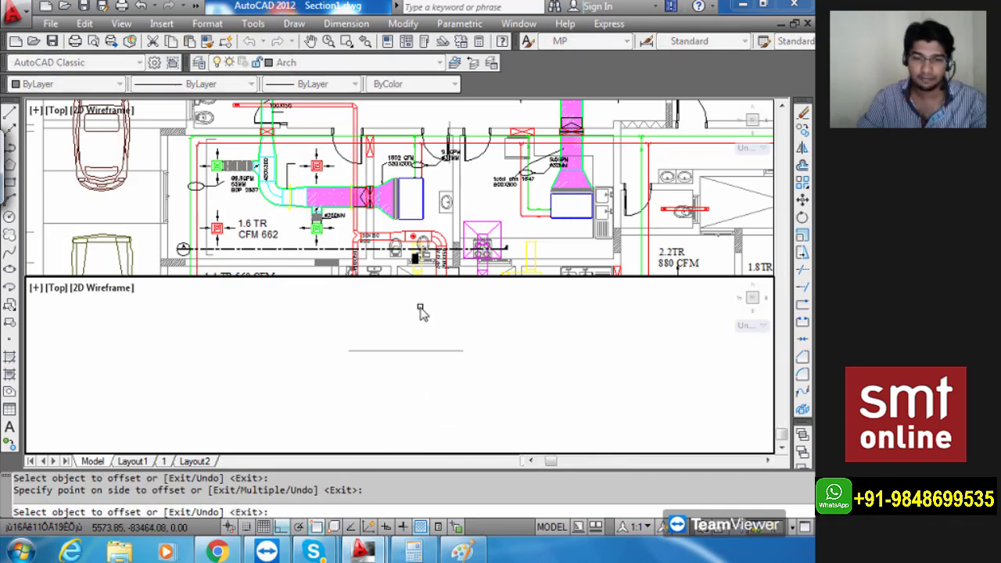
{"action": "middle_click_drag", "start_coordinate": [421, 312], "coordinate": [405, 404]}
{"action": "scroll", "coordinate": [433, 380], "scroll_direction": "up", "scroll_amount": 3}
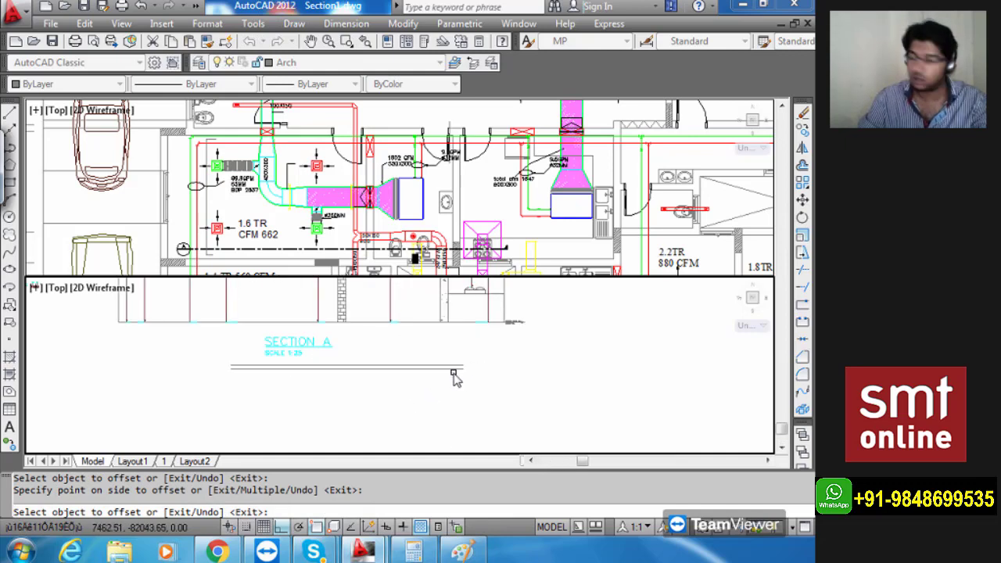
{"action": "scroll", "coordinate": [454, 374], "scroll_direction": "up", "scroll_amount": 2}
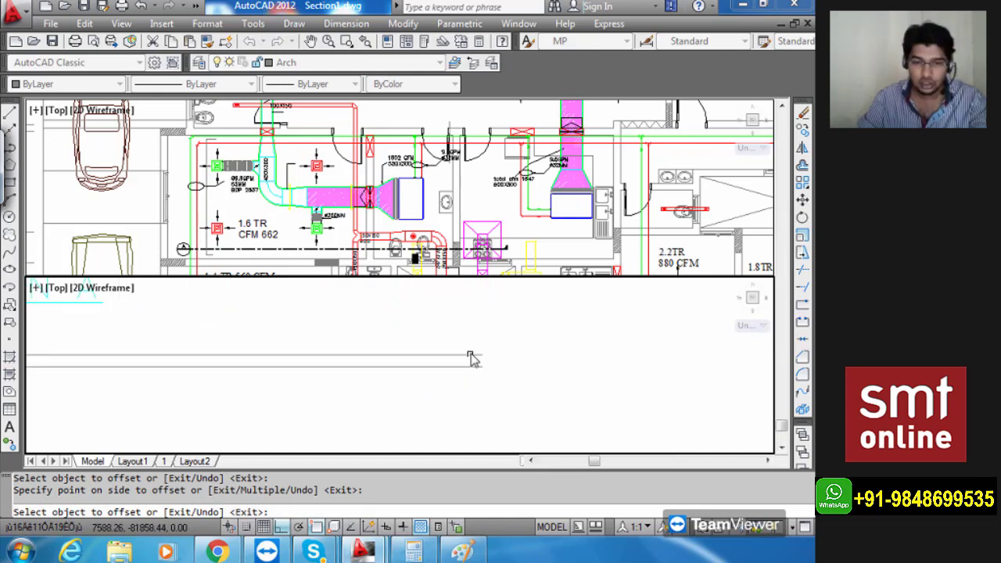
{"action": "key", "text": "Escape"}
Erase the 3800 offset line, the higher of the two closely spaced lines below the Section A title.
{"action": "left_click", "coordinate": [471, 355]}
{"action": "key", "text": "Delete"}
{"action": "scroll", "coordinate": [474, 351], "scroll_direction": "down", "scroll_amount": 2}
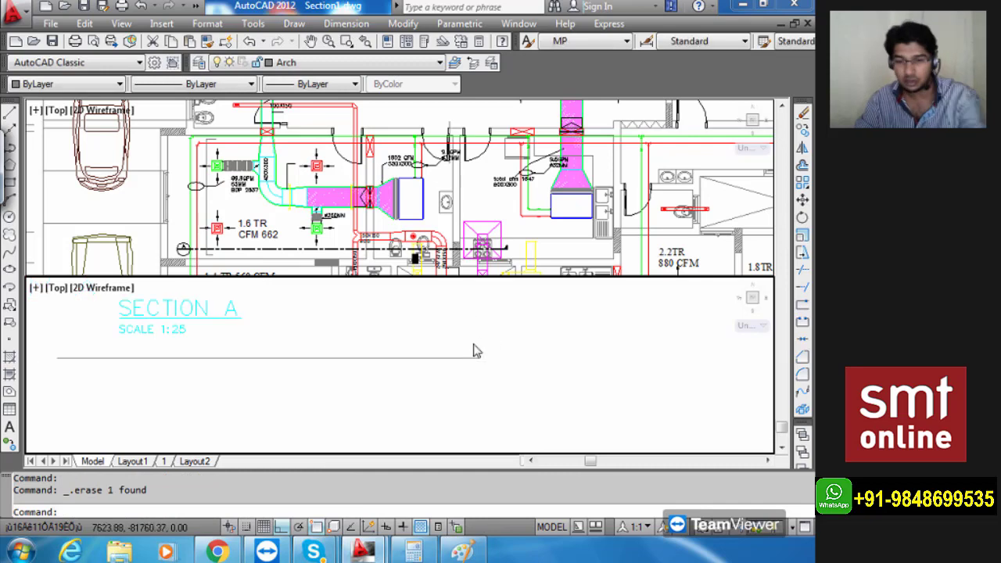
{"action": "mouse_move", "coordinate": [496, 376]}
{"action": "middle_mouse_down"}
{"action": "mouse_move", "coordinate": [506, 354]}
{"action": "mouse_move", "coordinate": [489, 364]}
{"action": "middle_mouse_up"}
{"action": "scroll", "coordinate": [505, 352], "scroll_direction": "down", "scroll_amount": 2}
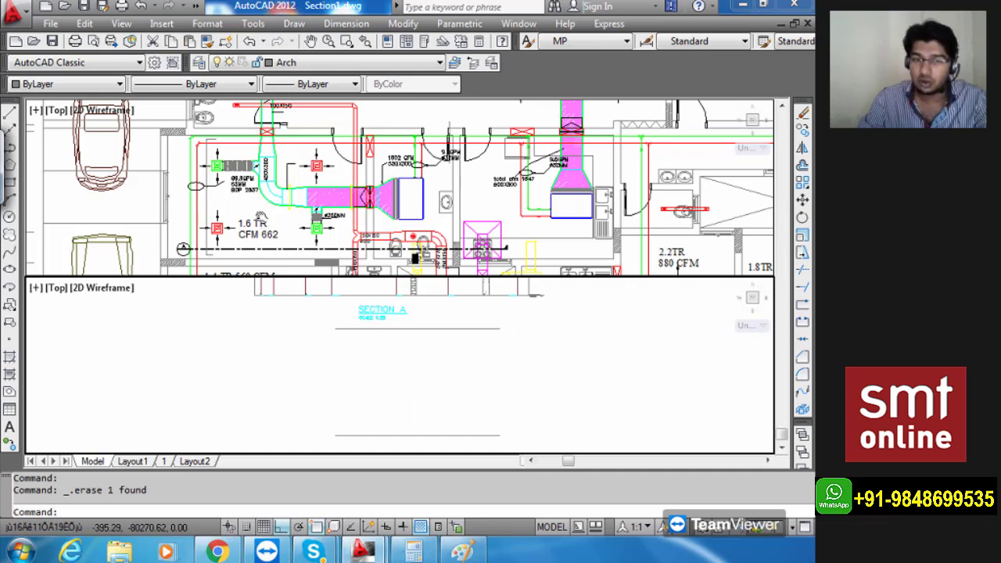
Examine where section line A starts at its bubble in the plan, relative to the adjoining walls and pipe lines.
{"action": "middle_click_drag", "start_coordinate": [261, 215], "coordinate": [348, 201]}
{"action": "left_click", "coordinate": [329, 317]}
{"action": "middle_click_drag", "start_coordinate": [351, 373], "coordinate": [198, 369]}
{"action": "key", "text": "Escape"}
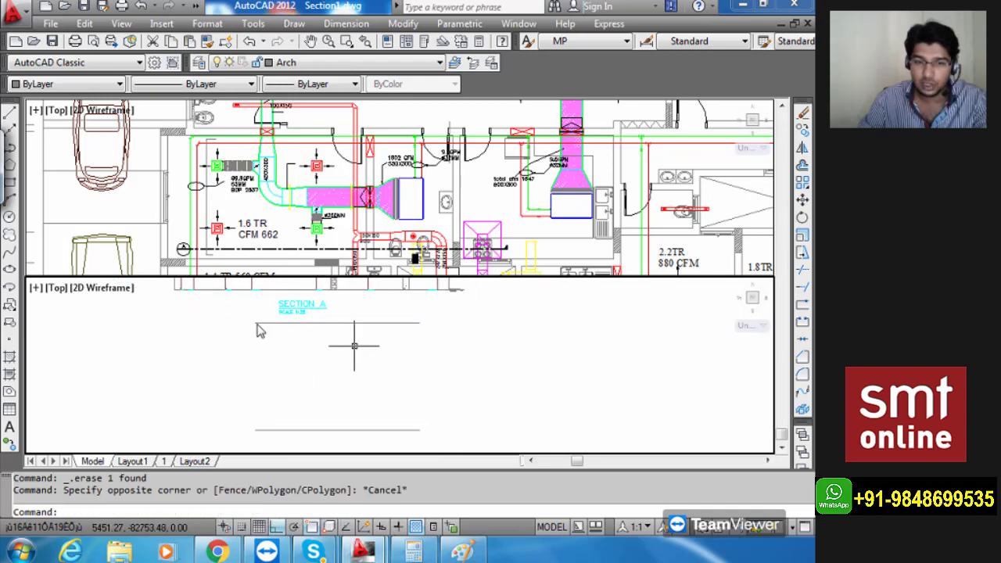
{"action": "mouse_move", "coordinate": [229, 223]}
{"action": "middle_mouse_down"}
{"action": "mouse_move", "coordinate": [291, 230]}
{"action": "mouse_move", "coordinate": [278, 247]}
{"action": "middle_mouse_up"}
{"action": "scroll", "coordinate": [266, 234], "scroll_direction": "up", "scroll_amount": 5}
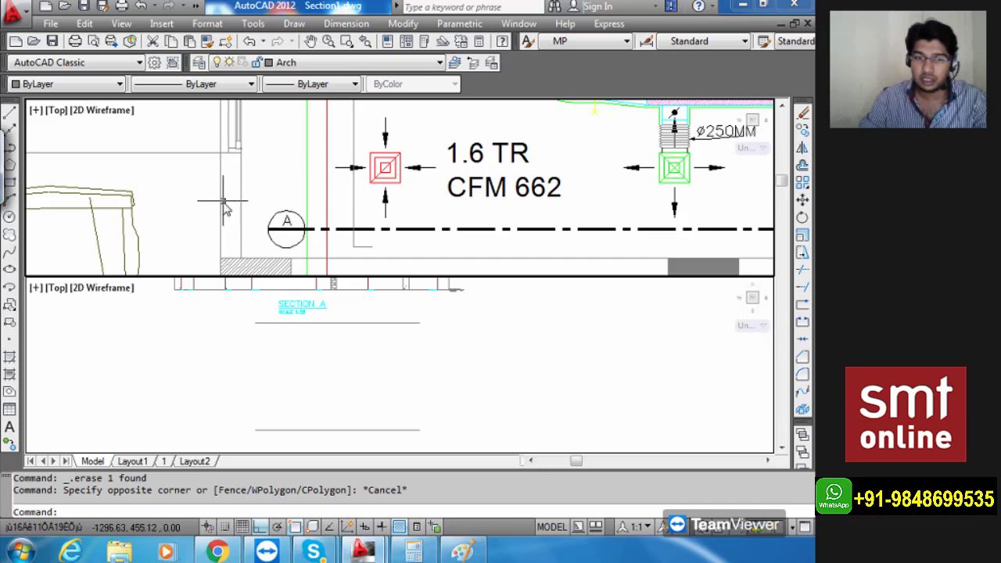
{"action": "scroll", "coordinate": [285, 223], "scroll_direction": "up", "scroll_amount": 3}
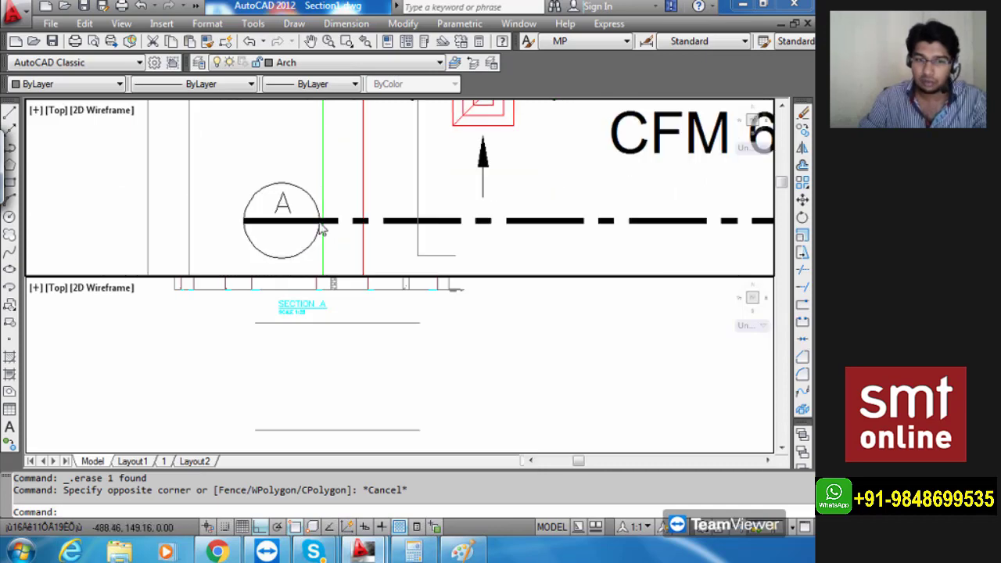
{"action": "scroll", "coordinate": [281, 221], "scroll_direction": "down", "scroll_amount": 3}
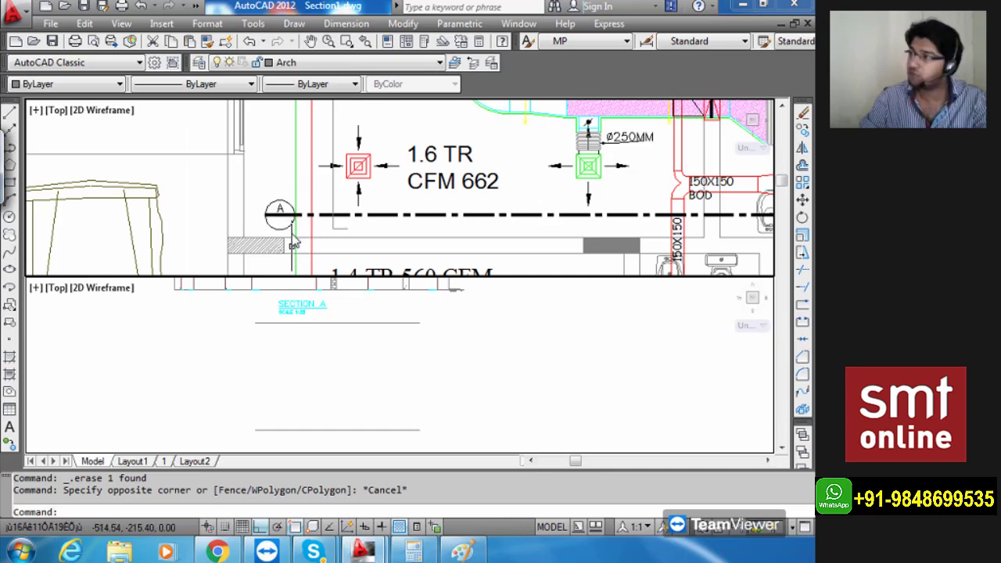
{"action": "scroll", "coordinate": [288, 194], "scroll_direction": "down", "scroll_amount": 2}
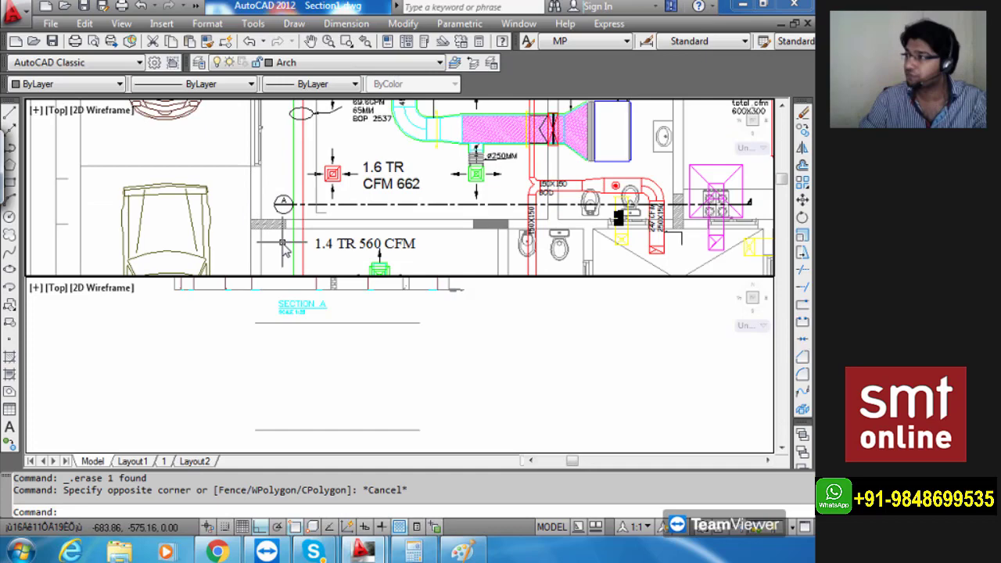
Draw vertical construction lines through the inner edge of bubble A and through the start of section line A at the bubble's outer edge.
{"action": "scroll", "coordinate": [286, 203], "scroll_direction": "up", "scroll_amount": 2}
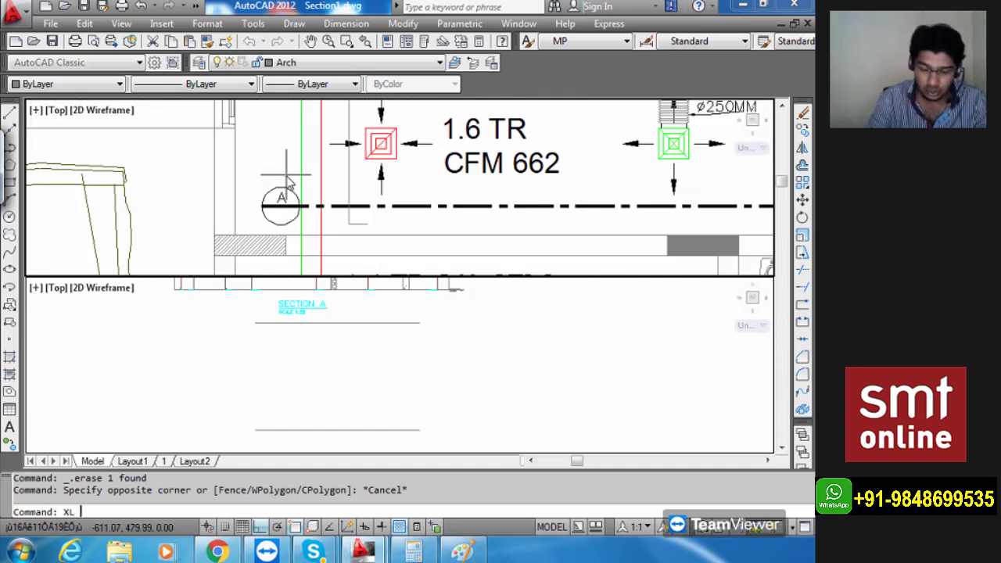
{"action": "key", "text": "Return"}
{"action": "type", "text": "V"}
{"action": "key", "text": "Return"}
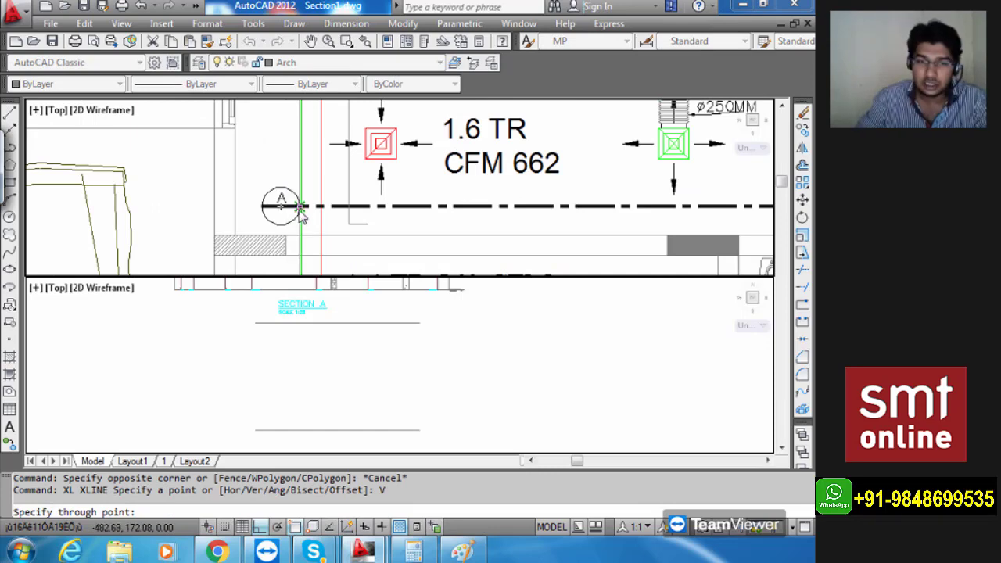
{"action": "scroll", "coordinate": [299, 213], "scroll_direction": "up", "scroll_amount": 3}
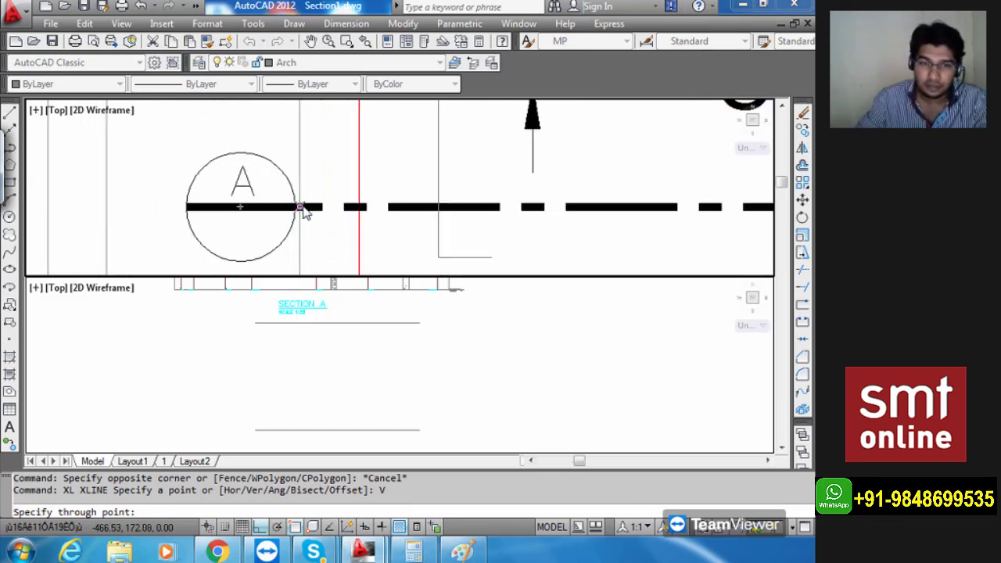
{"action": "left_click", "coordinate": [300, 208]}
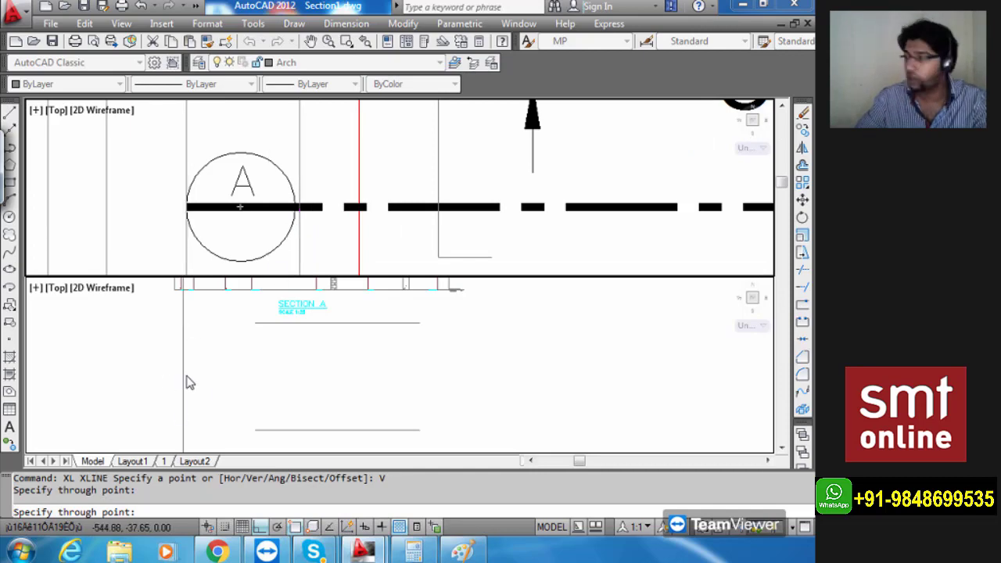
{"action": "scroll", "coordinate": [207, 223], "scroll_direction": "down", "scroll_amount": 5}
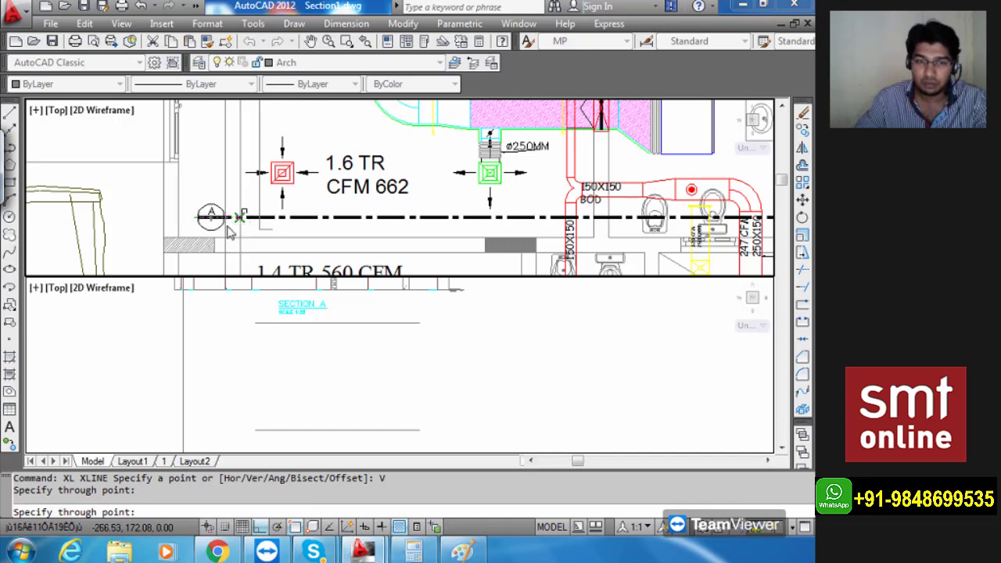
{"action": "scroll", "coordinate": [224, 223], "scroll_direction": "up", "scroll_amount": 3}
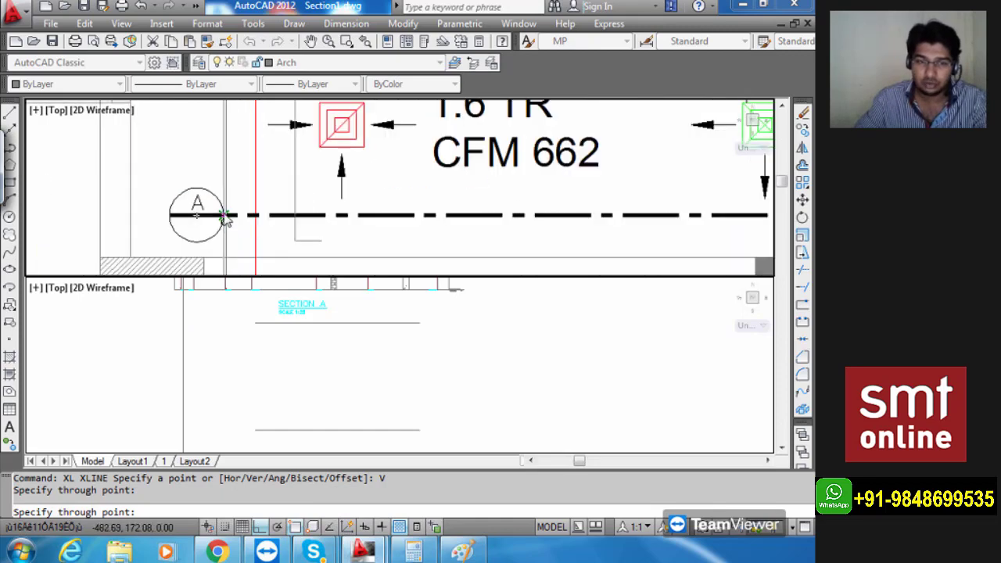
{"action": "left_click", "coordinate": [169, 216]}
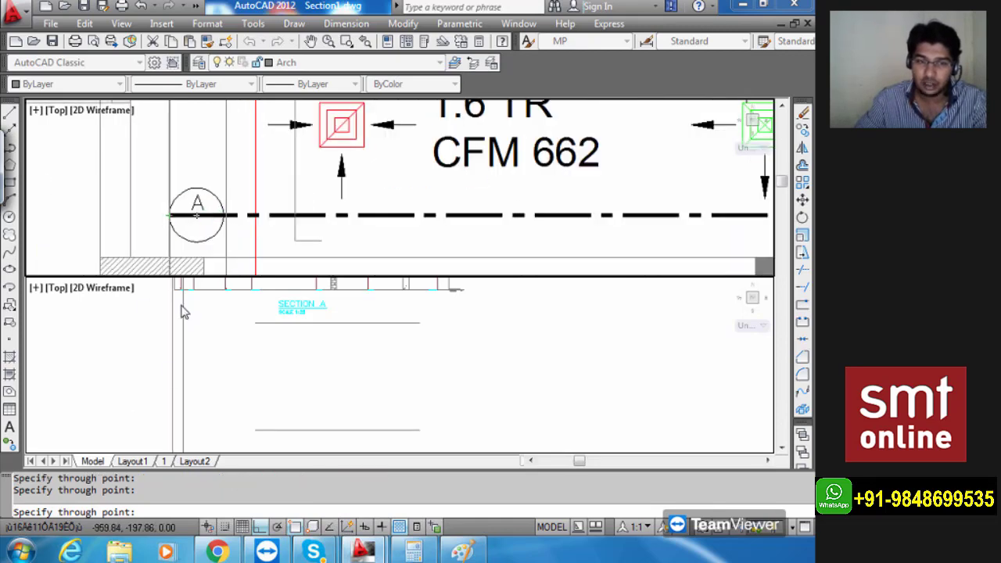
{"action": "key", "text": "Escape"}
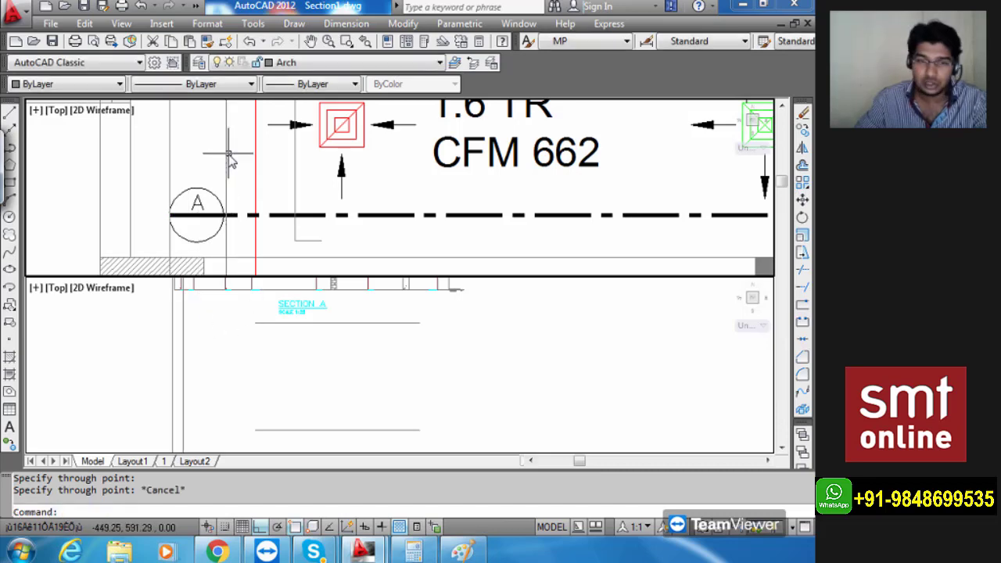
Erase the vertical construction line at the inner edge of bubble A, keeping the one at its outer edge.
{"action": "left_click", "coordinate": [224, 159]}
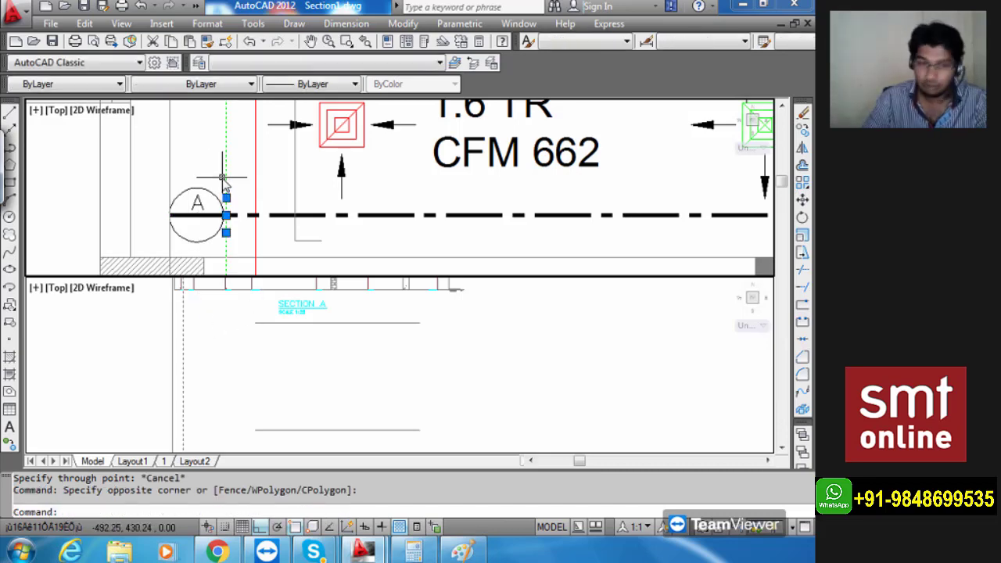
{"action": "key", "text": "Delete"}
{"action": "key", "text": "ctrl+z"}
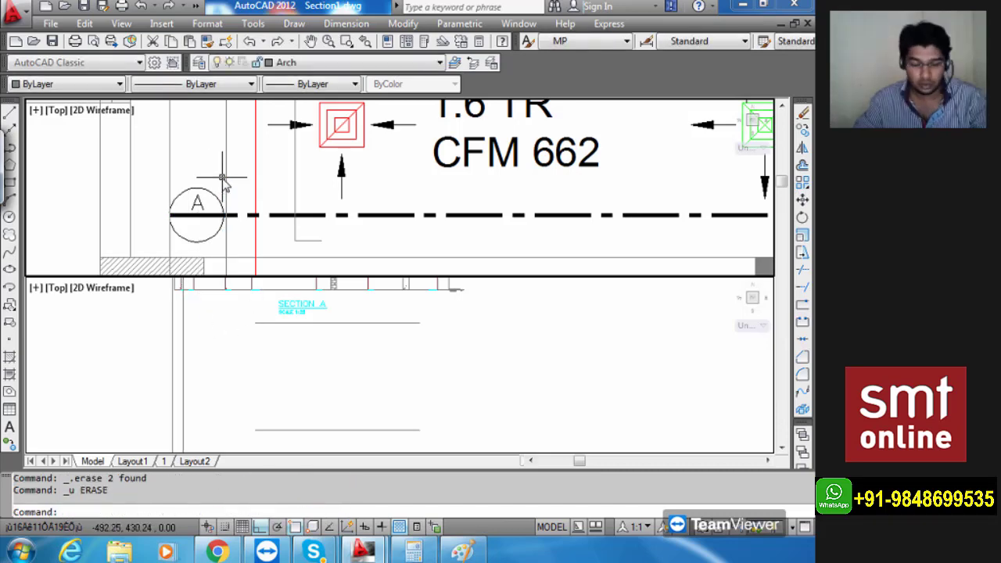
{"action": "key", "text": "Escape"}
{"action": "left_click", "coordinate": [226, 207]}
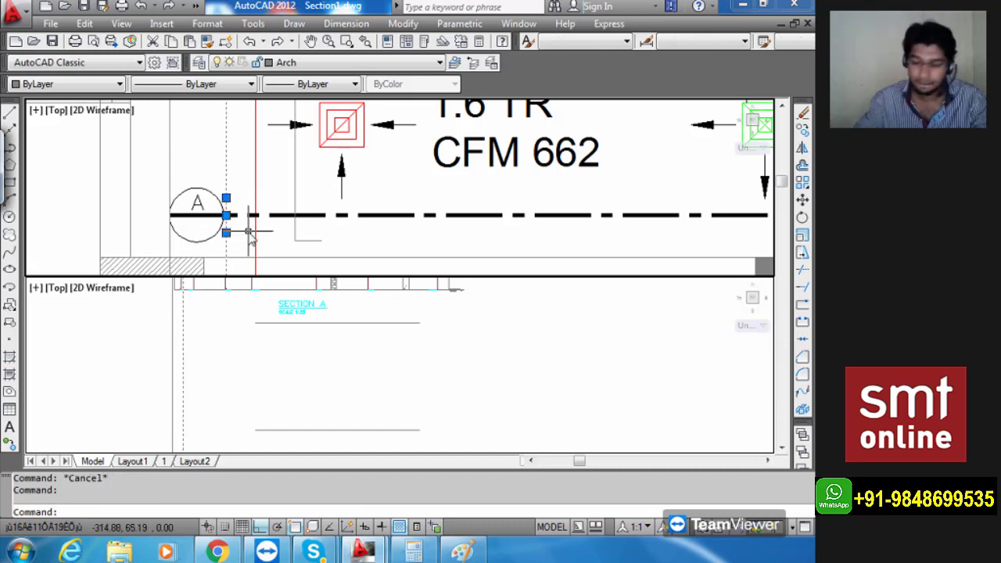
{"action": "key", "text": "Delete"}
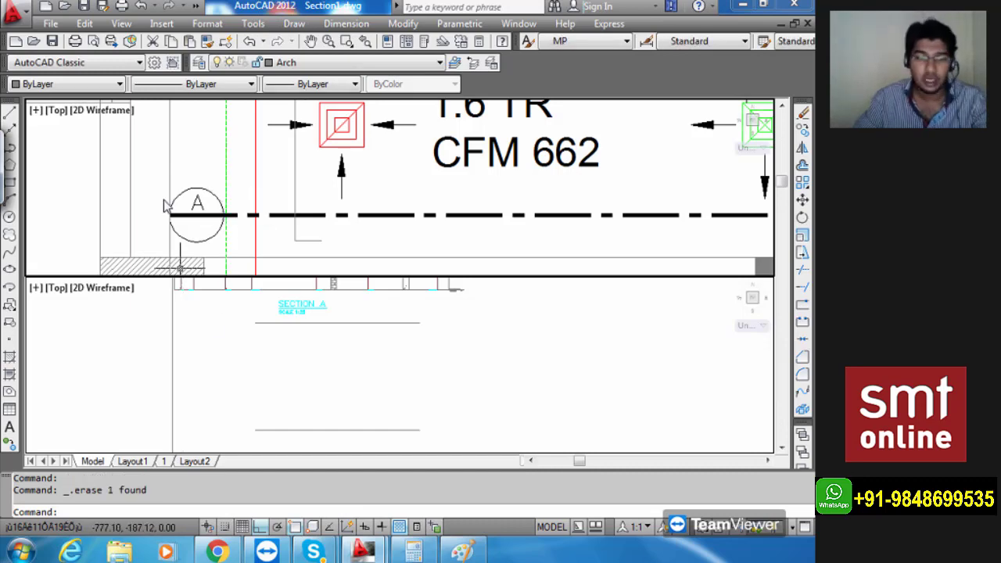
Draw a vertical construction line through the arrow end of section line A, just past the stove.
{"action": "scroll", "coordinate": [192, 195], "scroll_direction": "down", "scroll_amount": 3}
{"action": "middle_click_drag", "start_coordinate": [200, 164], "coordinate": [182, 187]}
{"action": "scroll", "coordinate": [712, 206], "scroll_direction": "up", "scroll_amount": 5}
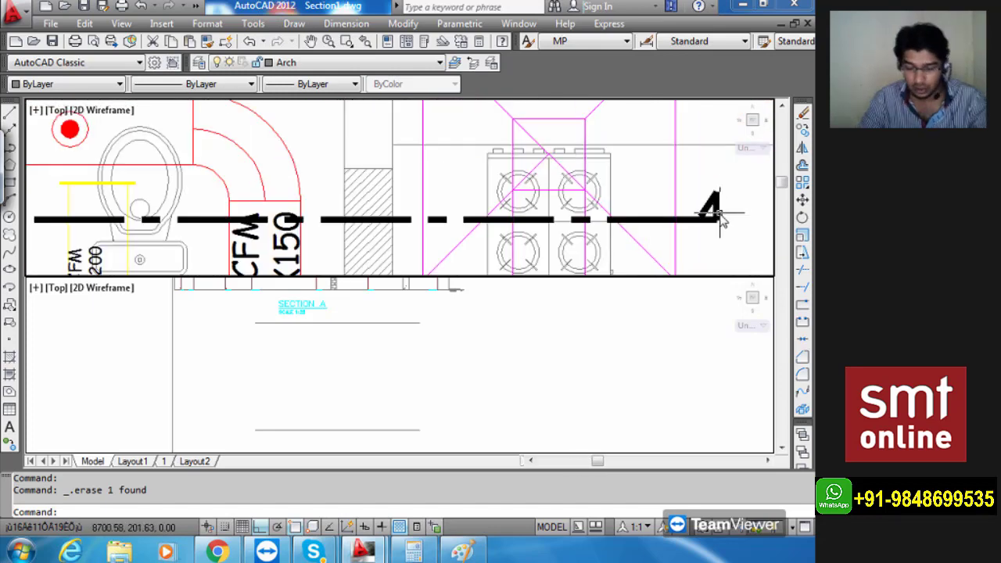
{"action": "type", "text": "L"}
{"action": "key", "text": "Return"}
{"action": "type", "text": "V"}
{"action": "key", "text": "Return"}
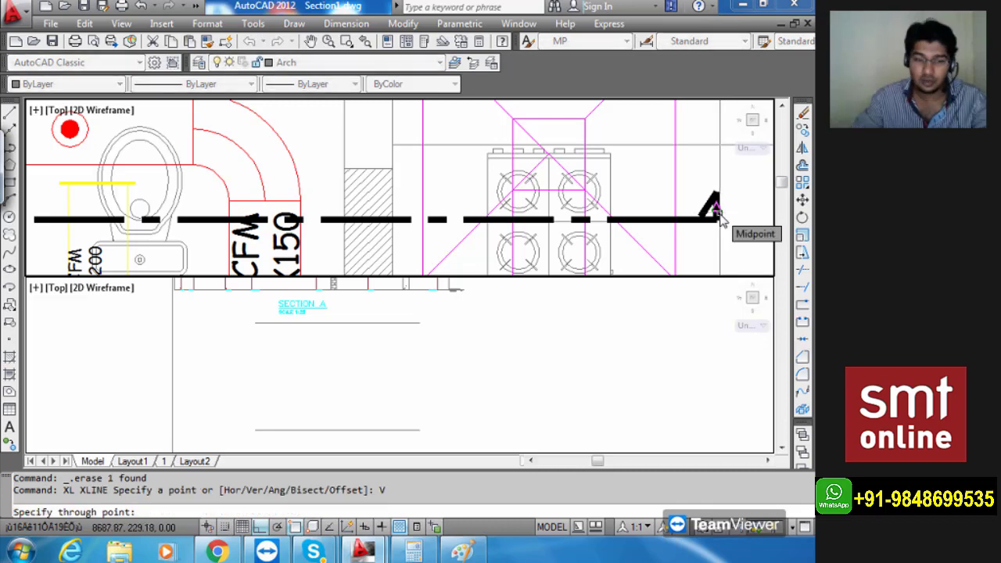
{"action": "left_click", "coordinate": [718, 225]}
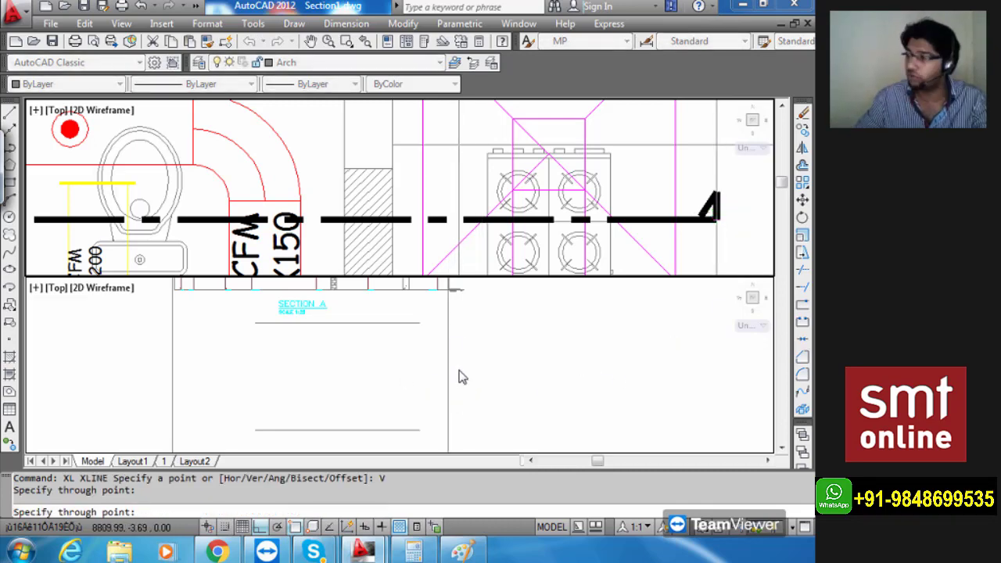
{"action": "key", "text": "Escape"}
Stretch both ends of the upper level line beyond the two vertical construction lines.
{"action": "middle_click_drag", "start_coordinate": [365, 395], "coordinate": [373, 395]}
{"action": "left_click", "coordinate": [306, 323]}
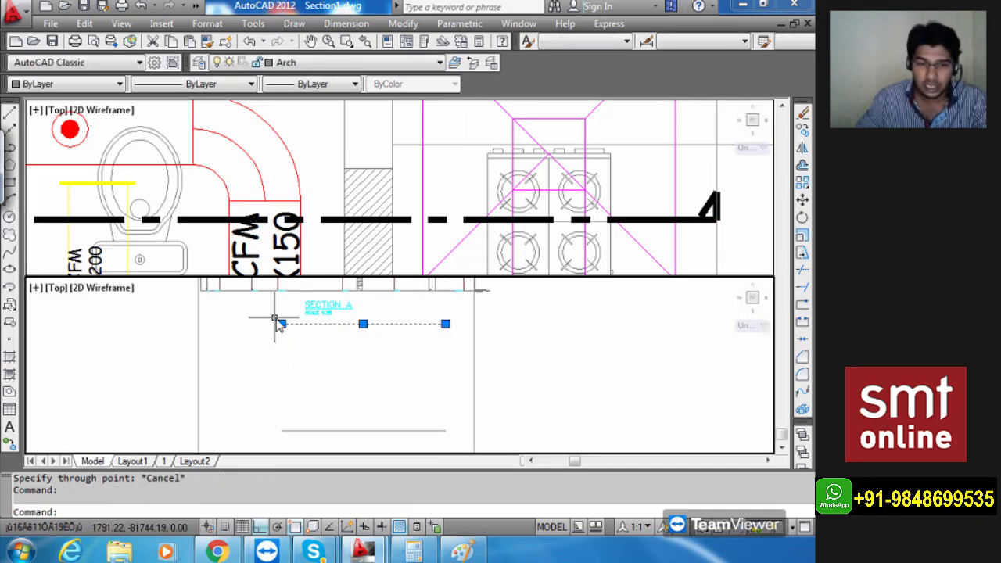
{"action": "left_click", "coordinate": [281, 324]}
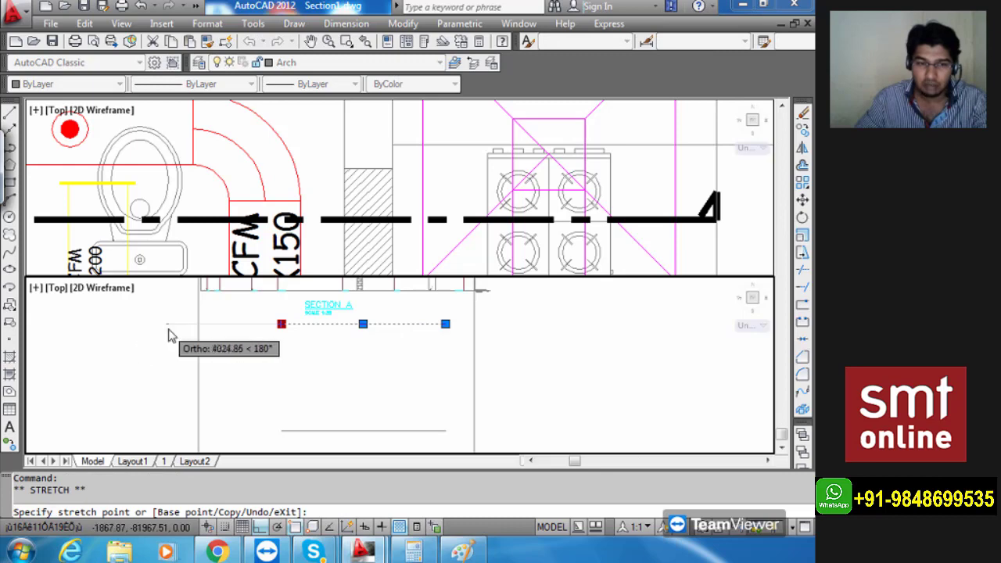
{"action": "left_click", "coordinate": [172, 323]}
{"action": "key", "text": "Escape"}
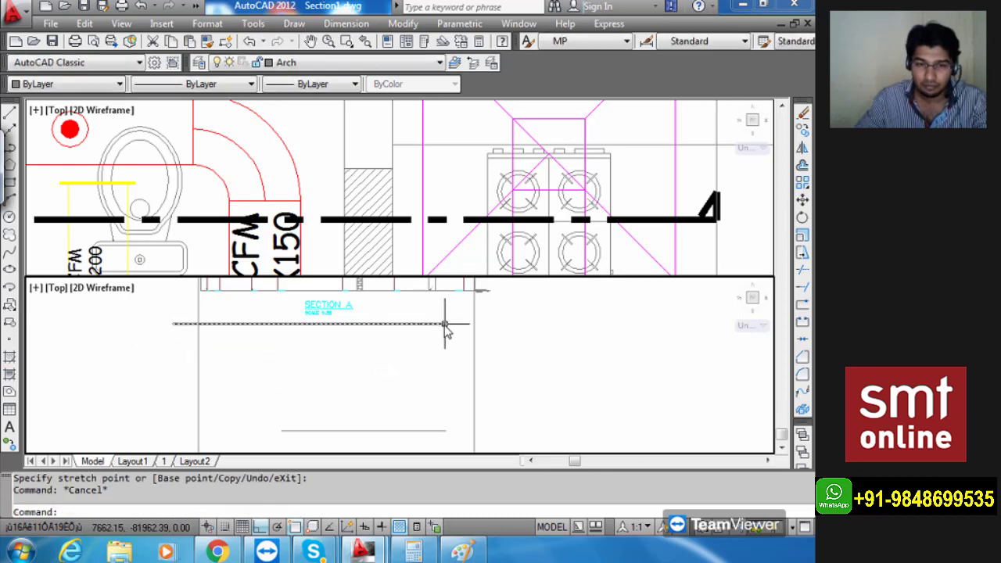
{"action": "left_click", "coordinate": [444, 324]}
{"action": "left_click", "coordinate": [446, 324]}
{"action": "left_click", "coordinate": [525, 324]}
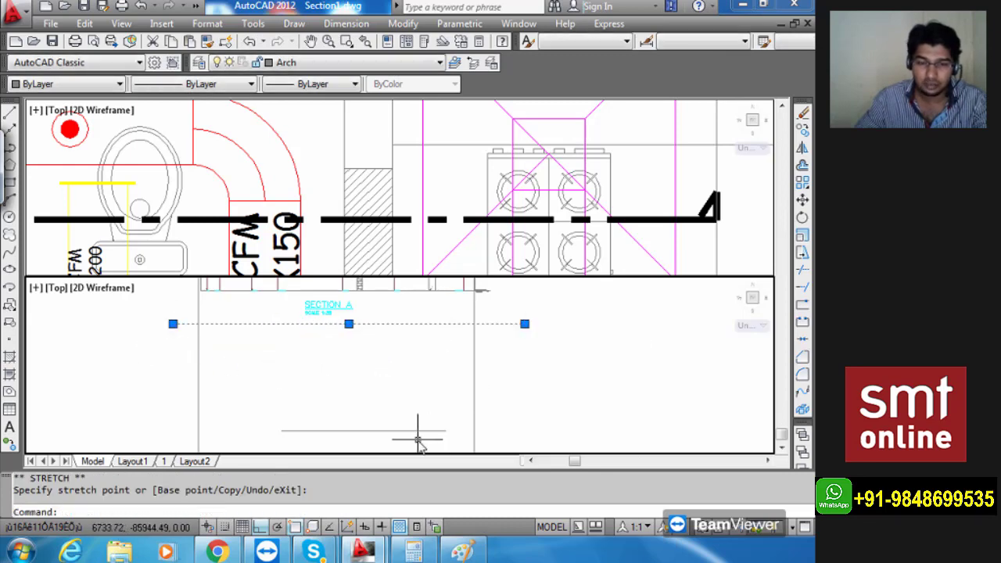
{"action": "key", "text": "Escape"}
Stretch both ends of the floor line beyond the two vertical construction lines.
{"action": "left_click_drag", "start_coordinate": [448, 407], "coordinate": [281, 444]}
{"action": "left_click", "coordinate": [280, 430]}
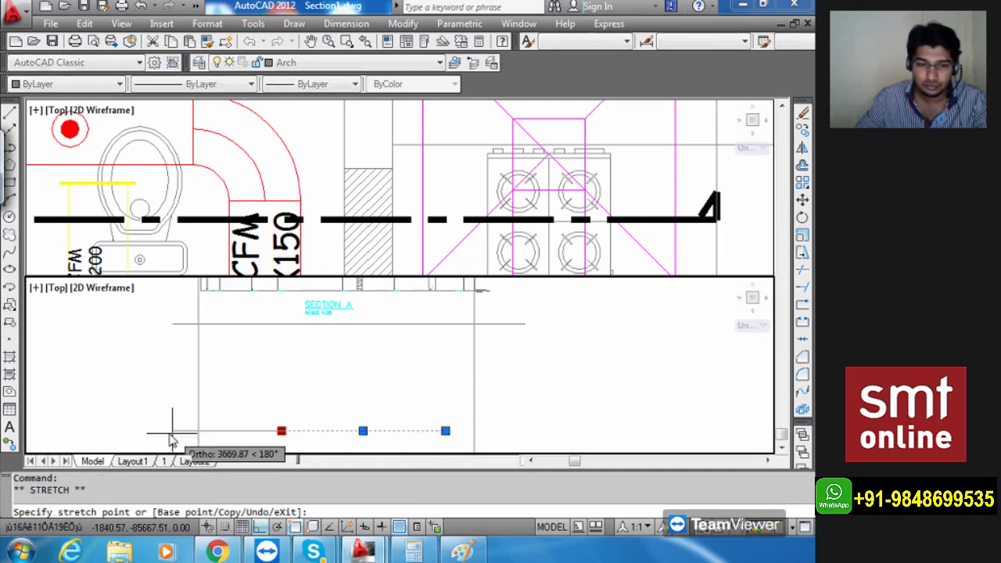
{"action": "left_click", "coordinate": [167, 431]}
{"action": "key", "text": "Escape"}
{"action": "left_click", "coordinate": [430, 432]}
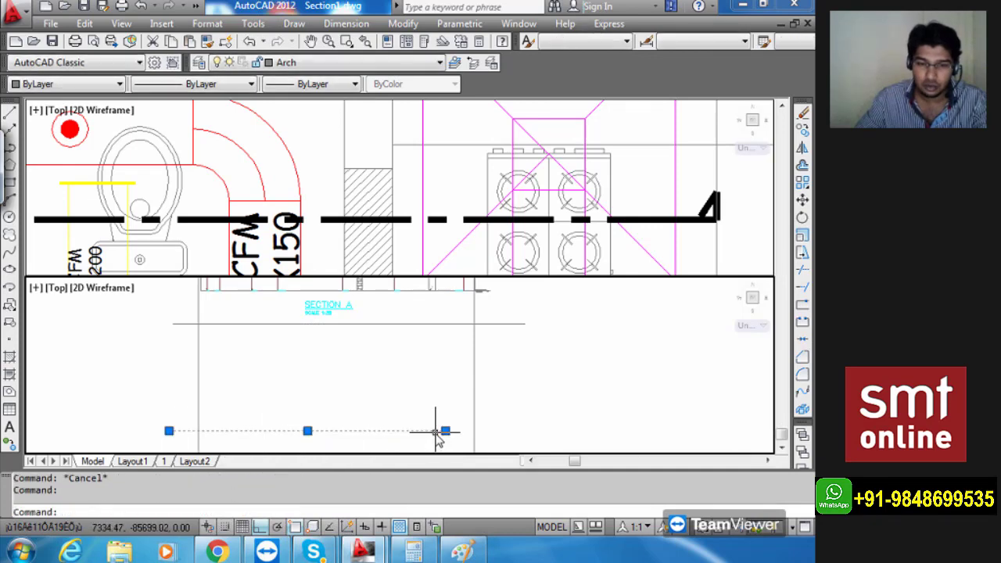
{"action": "left_click", "coordinate": [442, 431]}
{"action": "left_click", "coordinate": [495, 431]}
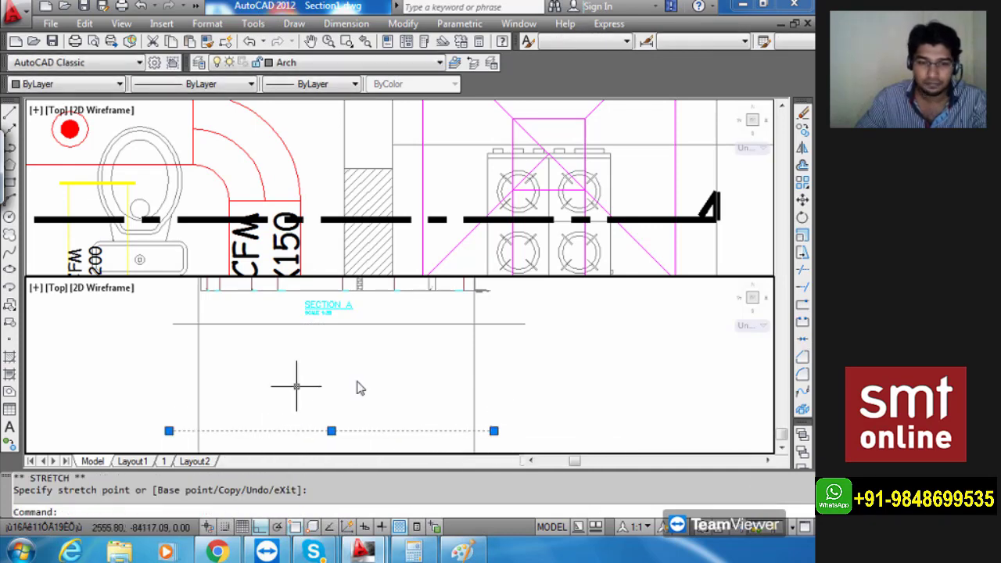
{"action": "key", "text": "Escape"}
Trim the overhanging ends of the floor and upper level lines outside the two vertical construction lines.
{"action": "middle_click_drag", "start_coordinate": [404, 381], "coordinate": [439, 385]}
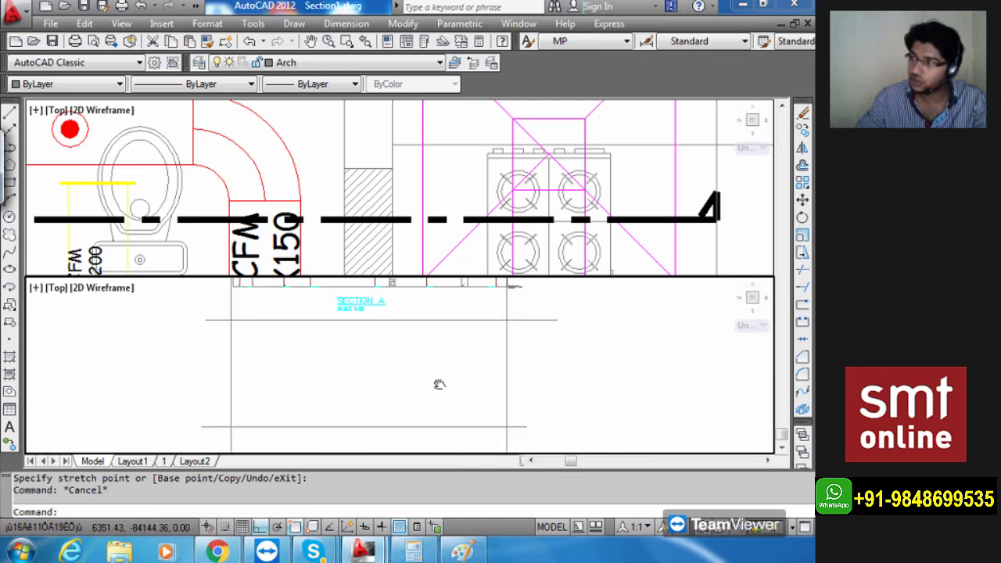
{"action": "type", "text": "R"}
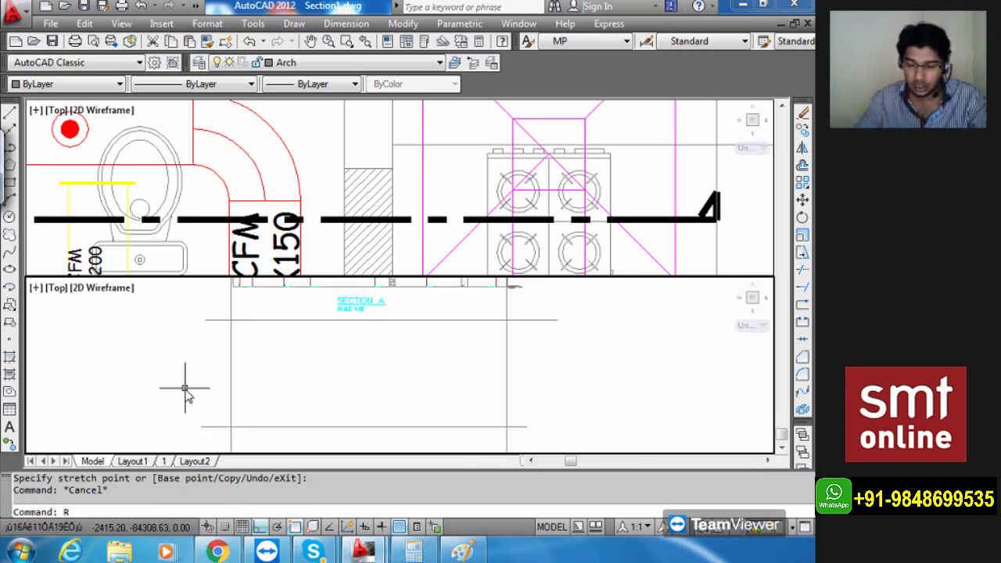
{"action": "type", "text": "tr"}
{"action": "key", "text": "Return"}
{"action": "key", "text": "Return"}
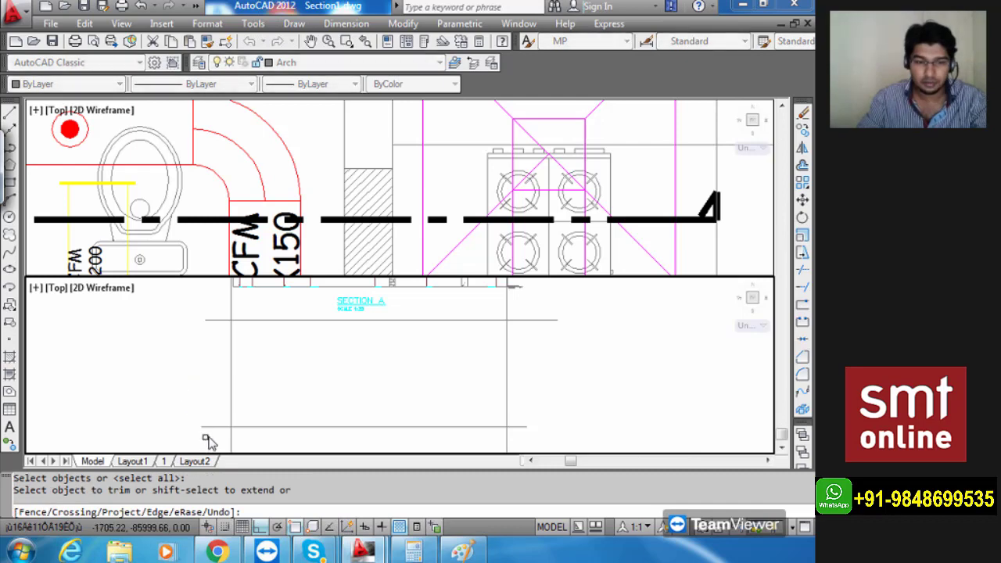
{"action": "left_click", "coordinate": [209, 436]}
{"action": "left_click", "coordinate": [197, 313]}
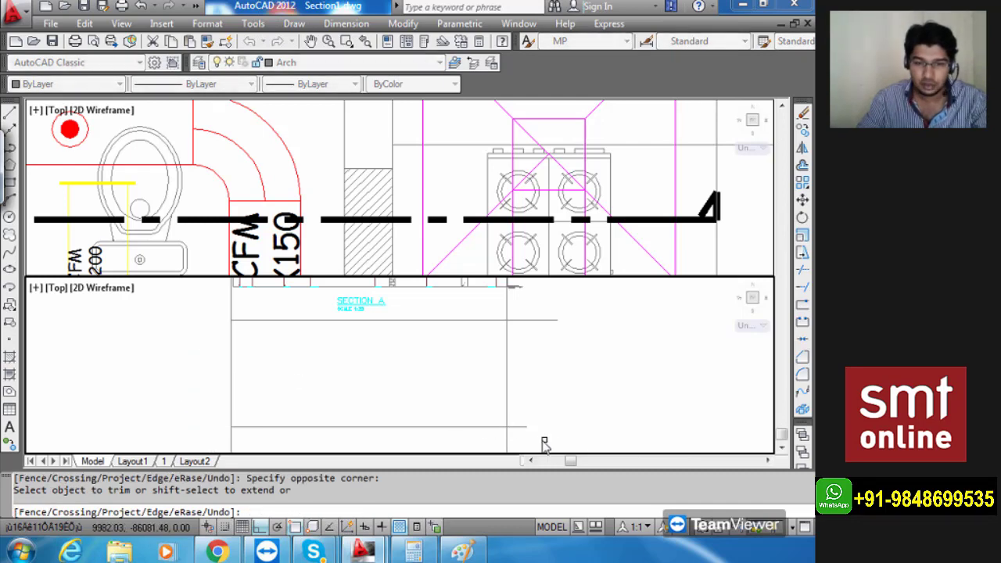
{"action": "left_click", "coordinate": [549, 436]}
{"action": "left_click", "coordinate": [520, 313]}
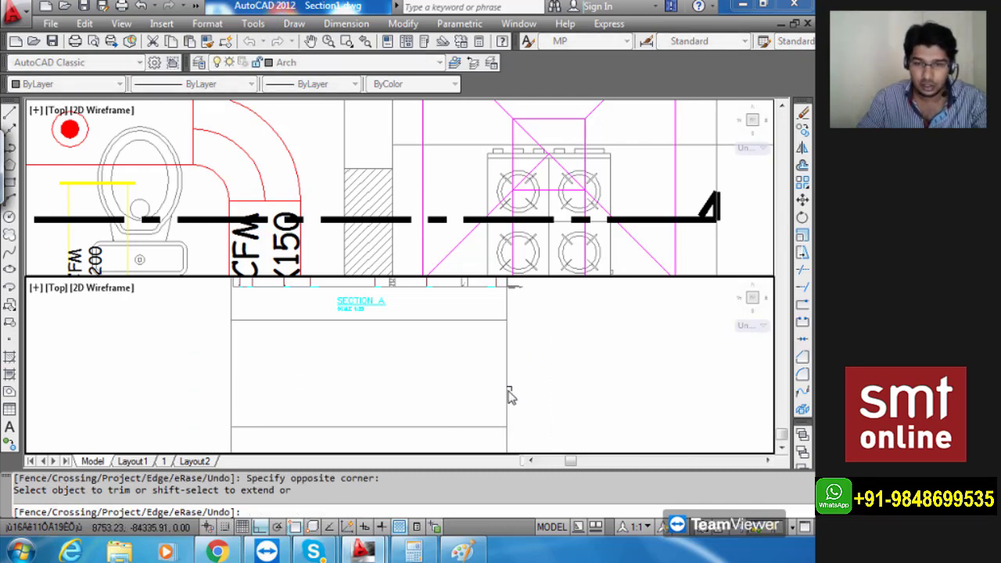
Trim both vertical construction lines back to the upper level and floor lines to close the rectangular section outline.
{"action": "left_click", "coordinate": [515, 302]}
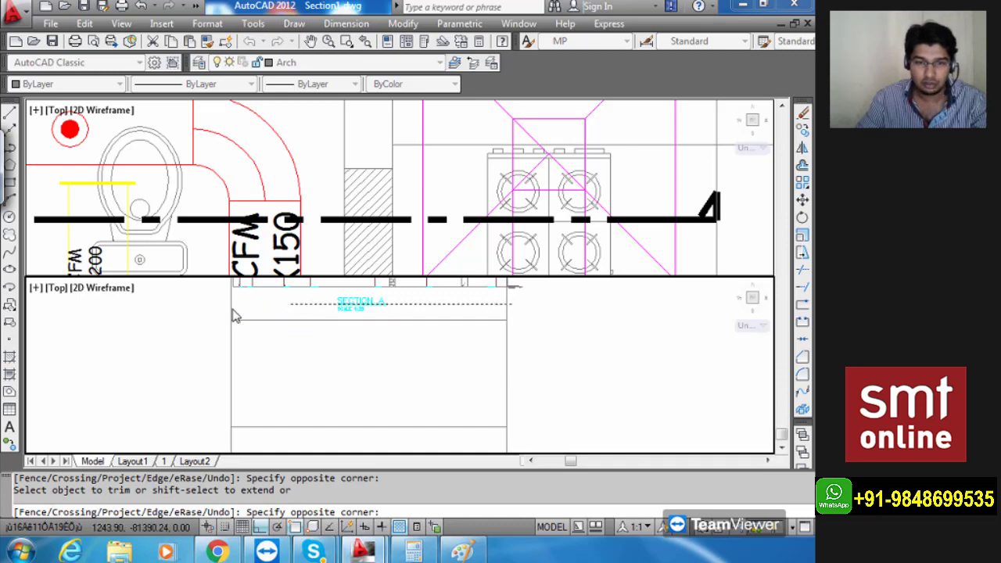
{"action": "key", "text": "Escape"}
{"action": "scroll", "coordinate": [403, 380], "scroll_direction": "up", "scroll_amount": 2}
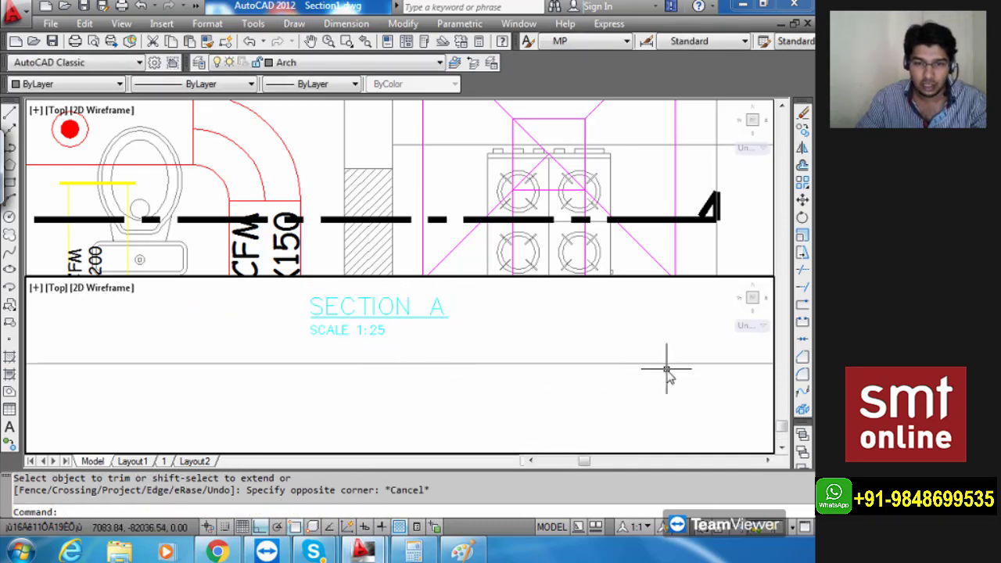
{"action": "scroll", "coordinate": [608, 380], "scroll_direction": "up", "scroll_amount": 1}
{"action": "middle_click_drag", "start_coordinate": [610, 379], "coordinate": [580, 394]}
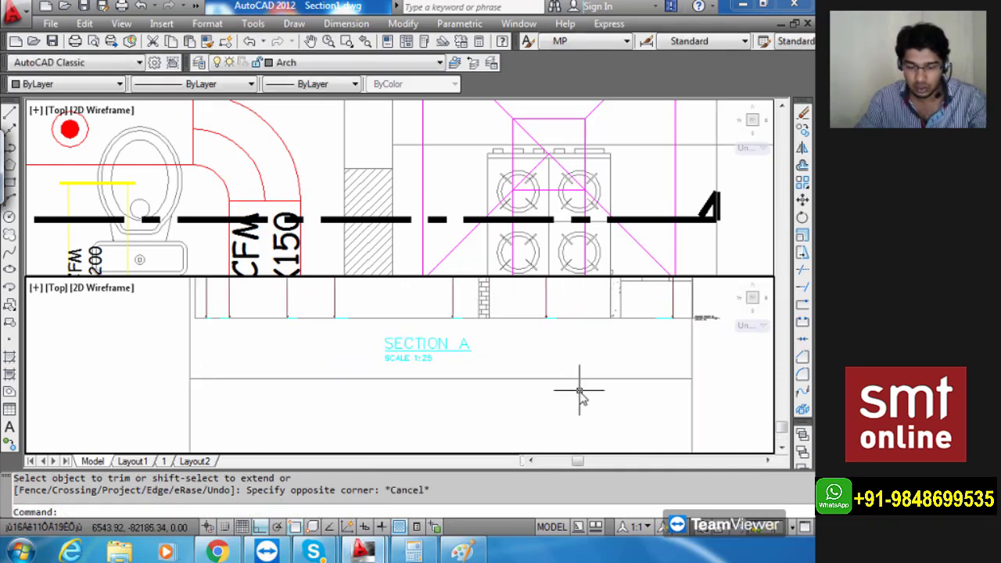
{"action": "type", "text": "TR"}
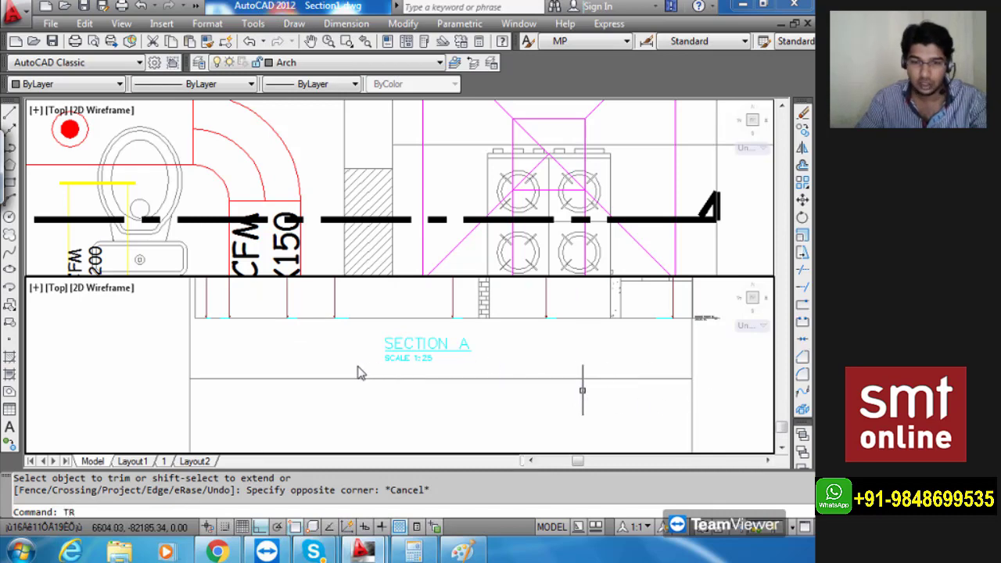
{"action": "key", "text": "space"}
{"action": "key", "text": "space"}
{"action": "left_click", "coordinate": [723, 351]}
{"action": "left_click", "coordinate": [178, 368]}
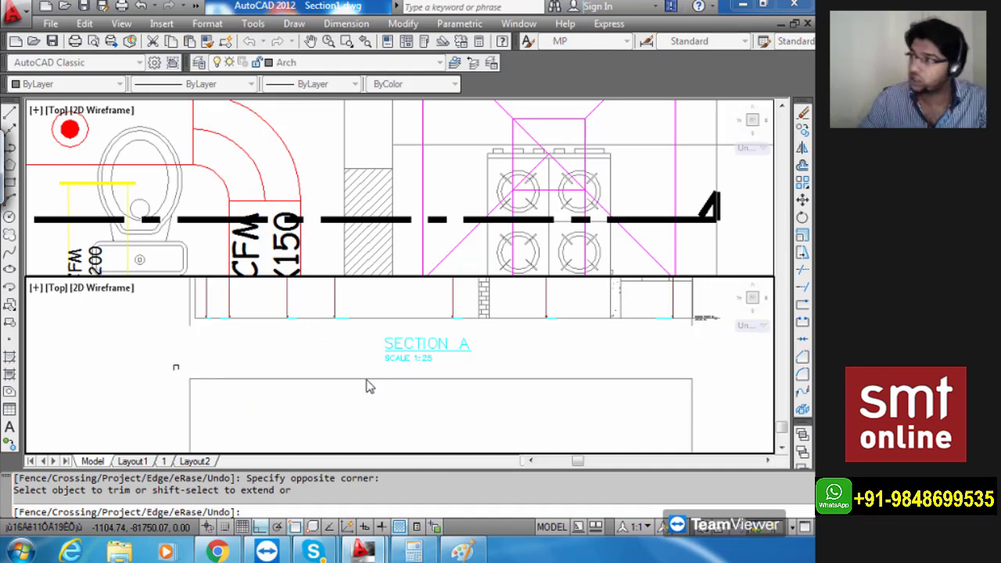
{"action": "key", "text": "Escape"}
Examine the plan elements crossed by section line A, from its bubble to its arrow end.
{"action": "left_click", "coordinate": [411, 151]}
{"action": "scroll", "coordinate": [411, 151], "scroll_direction": "down", "scroll_amount": 4}
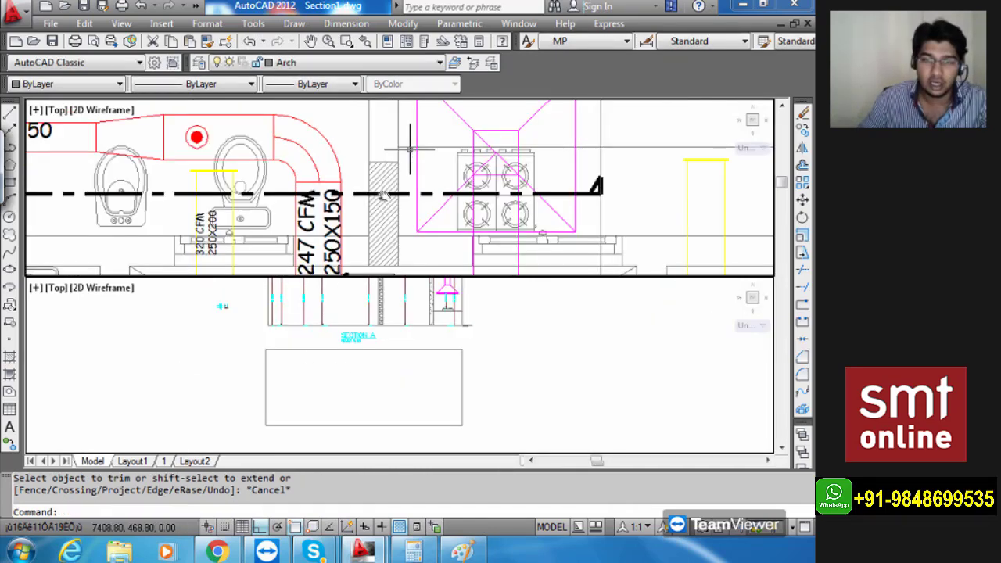
{"action": "middle_click_drag", "start_coordinate": [384, 197], "coordinate": [562, 198]}
{"action": "scroll", "coordinate": [562, 198], "scroll_direction": "down", "scroll_amount": 4}
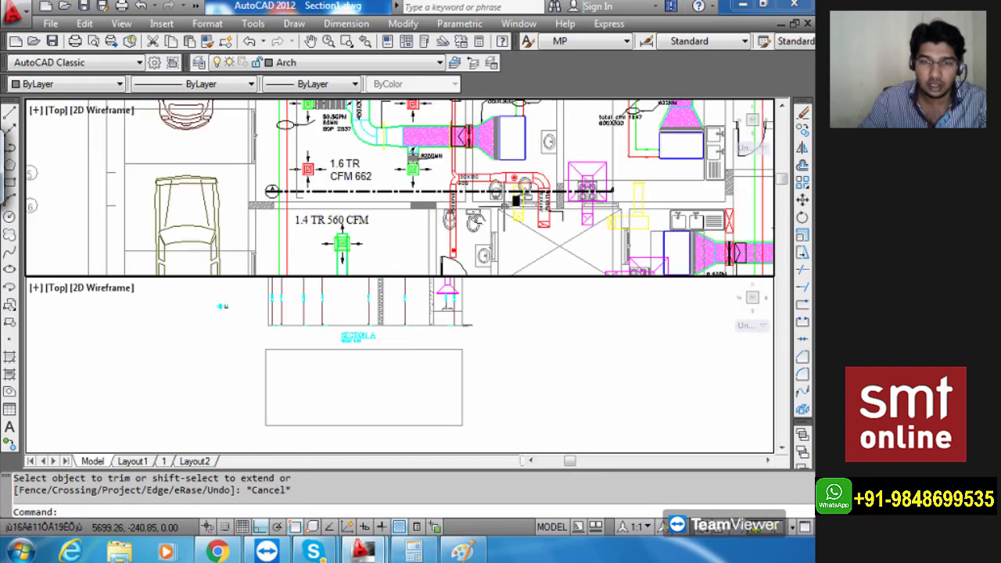
{"action": "middle_click_drag", "start_coordinate": [471, 222], "coordinate": [422, 233]}
{"action": "middle_click_drag", "start_coordinate": [515, 221], "coordinate": [486, 225]}
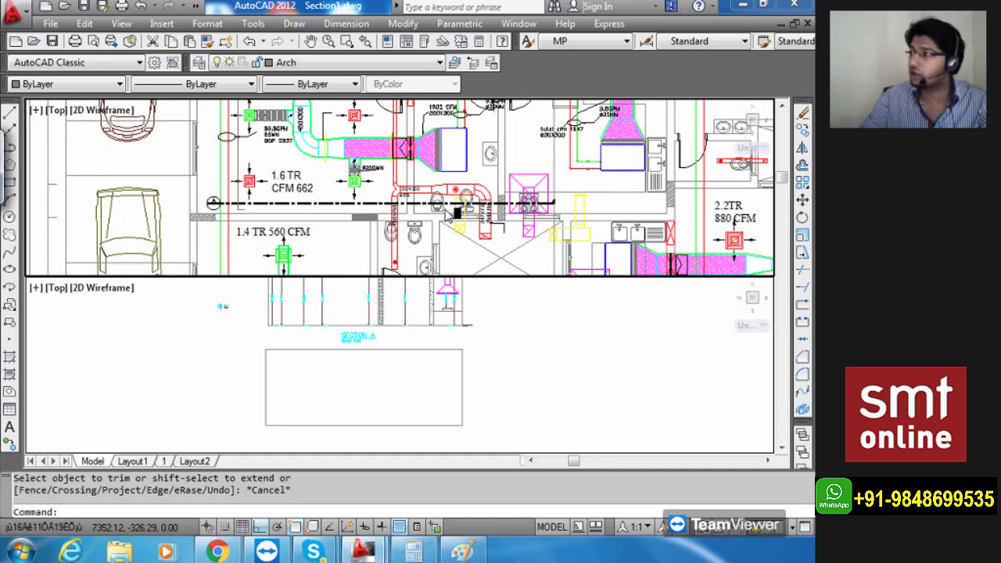
Project vertical construction lines down from both faces of the wall beside the 150X150 duct riser crossed by section line A.
{"action": "scroll", "coordinate": [448, 218], "scroll_direction": "up", "scroll_amount": 2}
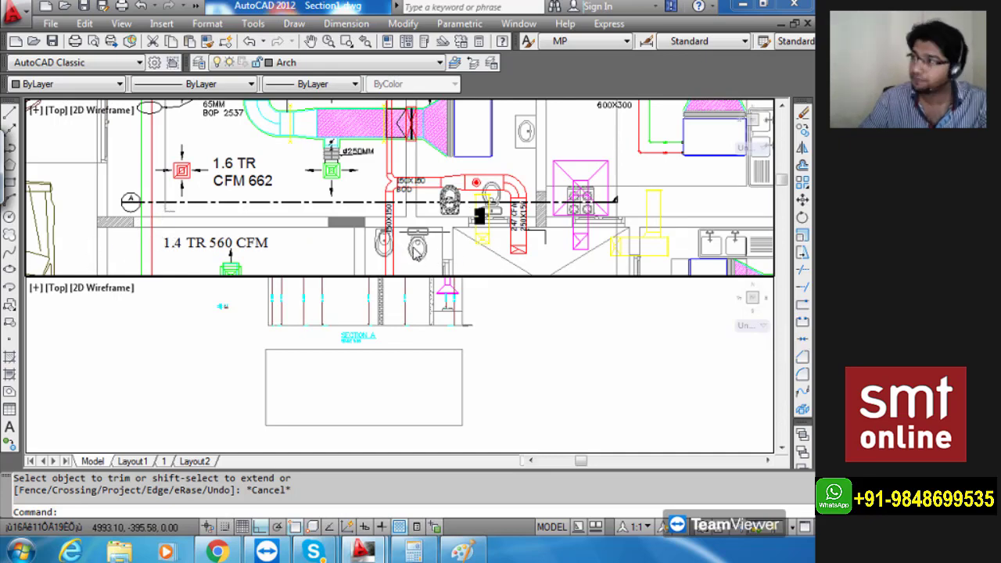
{"action": "scroll", "coordinate": [415, 248], "scroll_direction": "up", "scroll_amount": 2}
{"action": "type", "text": "xl"}
{"action": "key", "text": "Return"}
{"action": "type", "text": "v"}
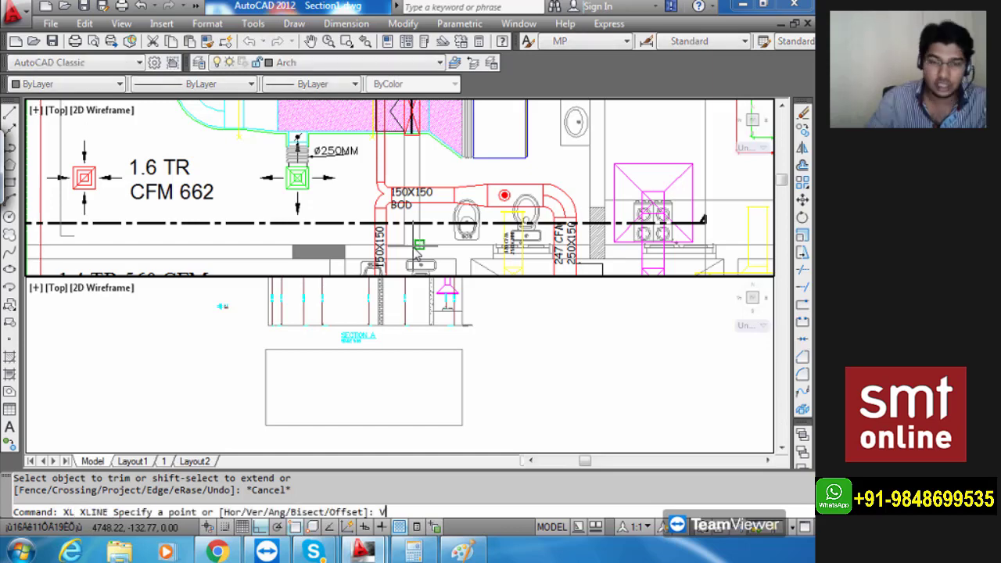
{"action": "key", "text": "Return"}
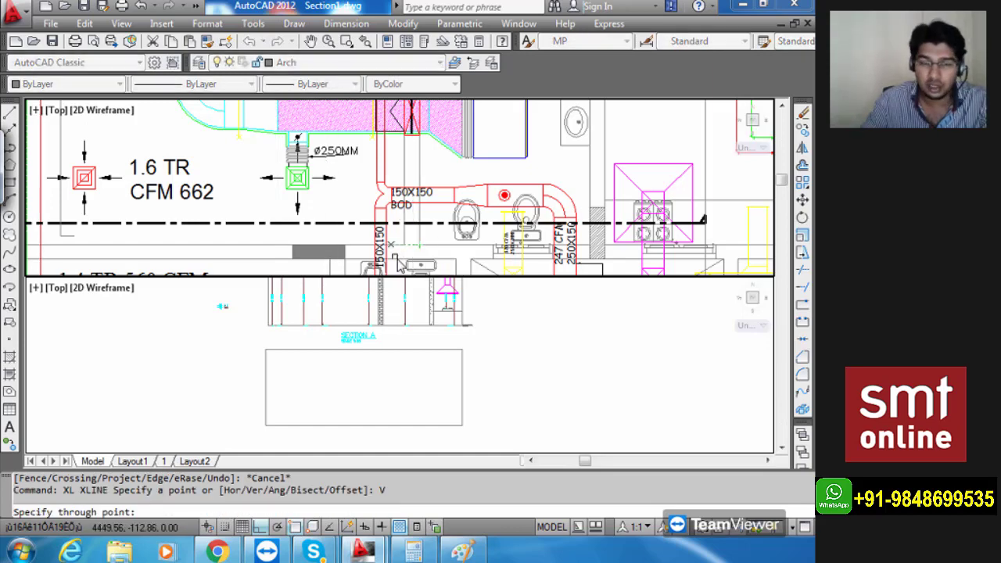
{"action": "scroll", "coordinate": [417, 278], "scroll_direction": "up", "scroll_amount": 2}
{"action": "left_click", "coordinate": [410, 246]}
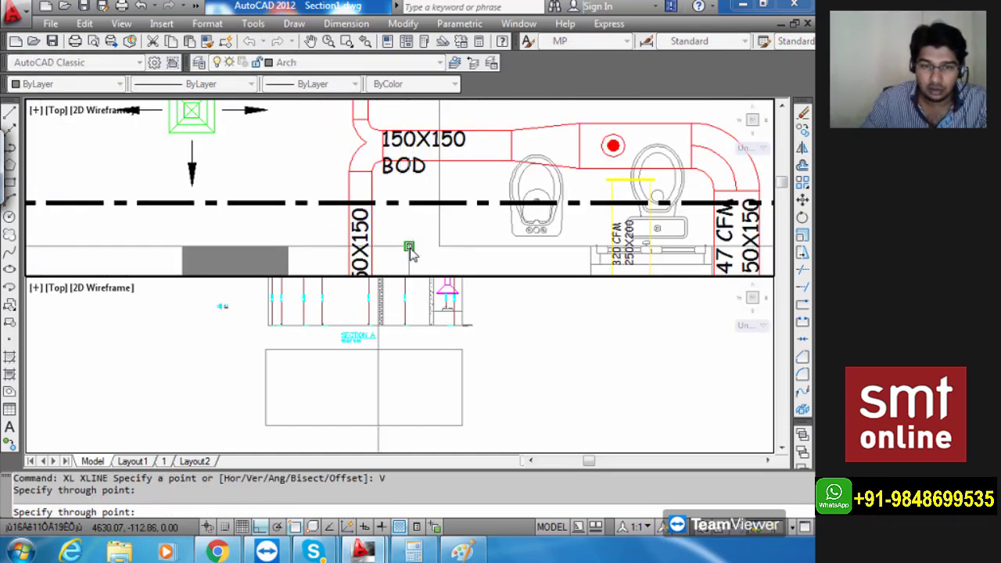
{"action": "left_click", "coordinate": [439, 247]}
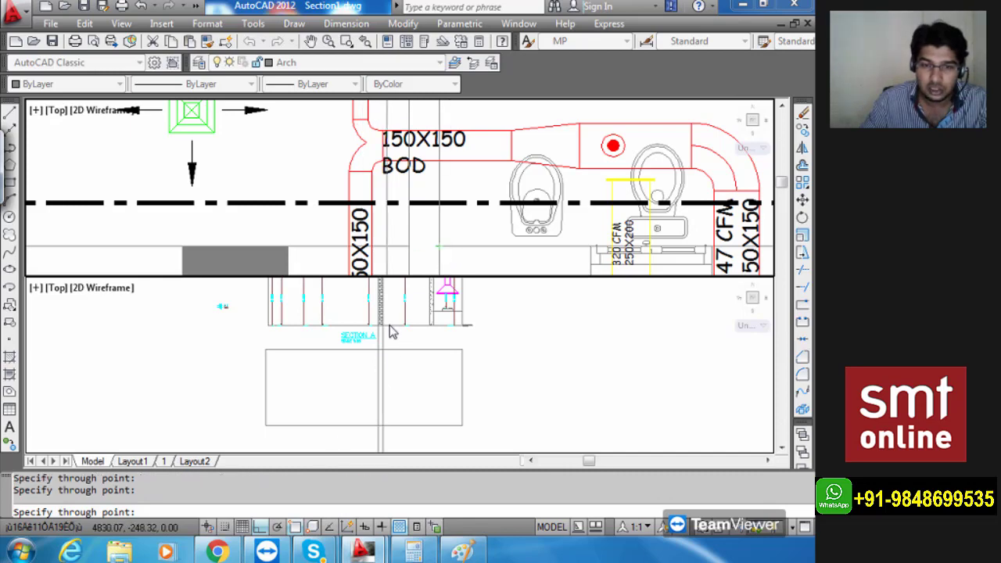
Add vertical construction lines through both faces of the hatched wall between the toilet and the kitchen hood.
{"action": "scroll", "coordinate": [537, 215], "scroll_direction": "down", "scroll_amount": 4}
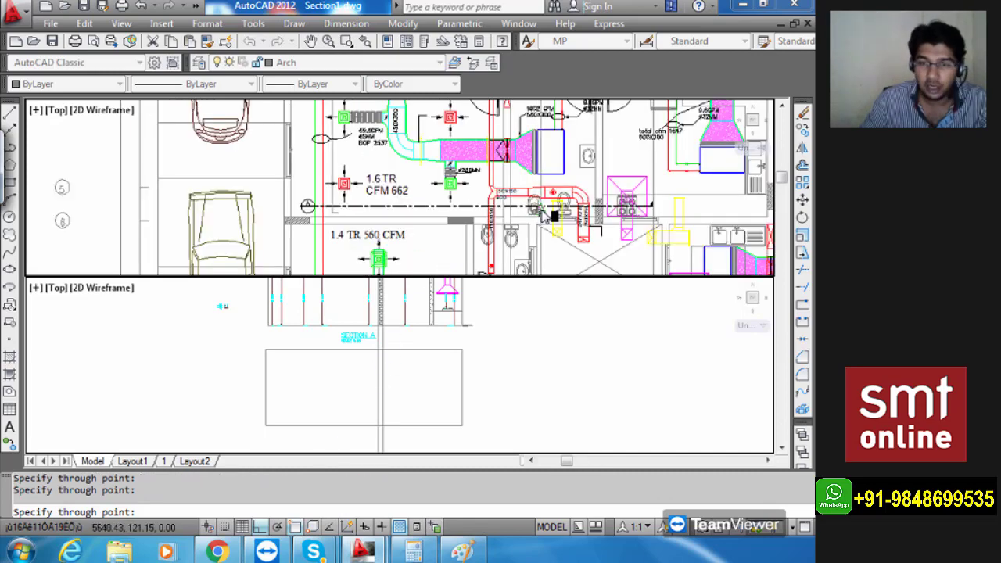
{"action": "scroll", "coordinate": [501, 219], "scroll_direction": "up", "scroll_amount": 2}
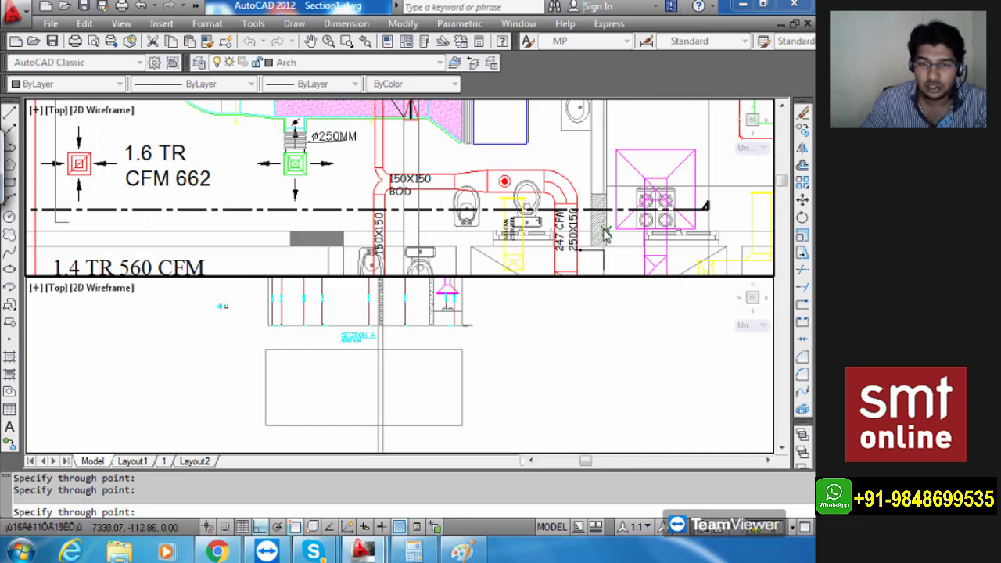
{"action": "scroll", "coordinate": [595, 241], "scroll_direction": "up", "scroll_amount": 1}
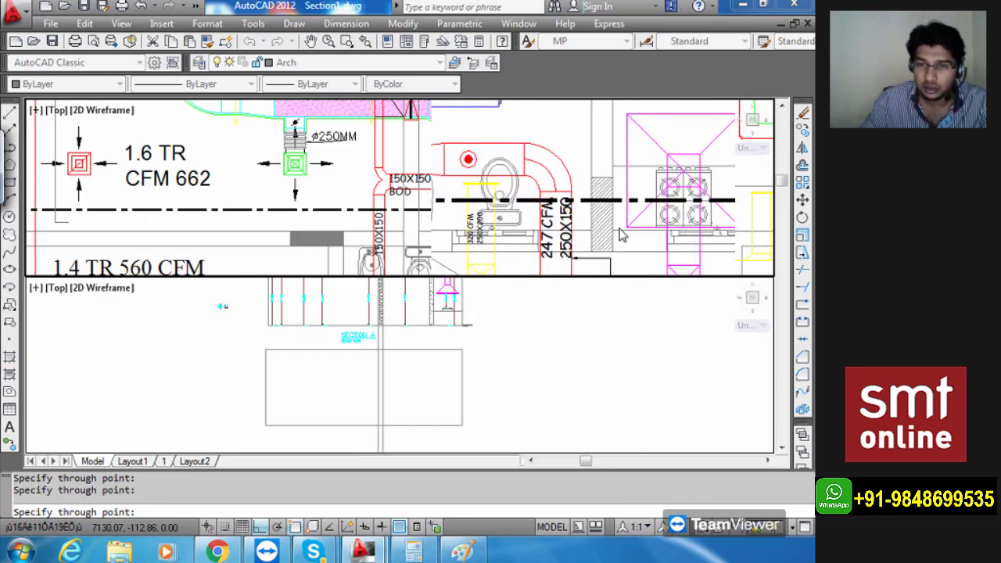
{"action": "scroll", "coordinate": [624, 235], "scroll_direction": "up", "scroll_amount": 3}
{"action": "scroll", "coordinate": [622, 234], "scroll_direction": "down", "scroll_amount": 5}
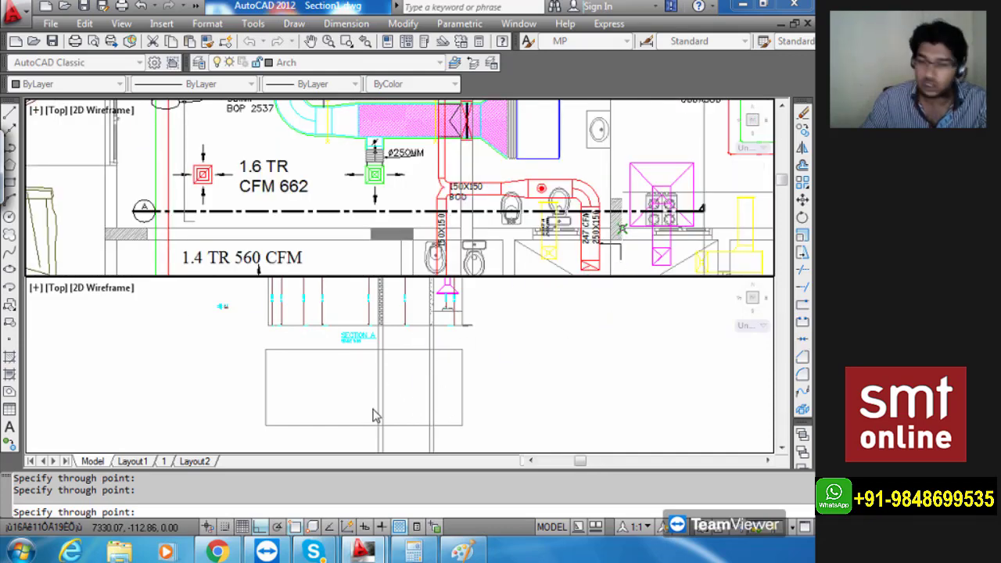
{"action": "key", "text": "Escape"}
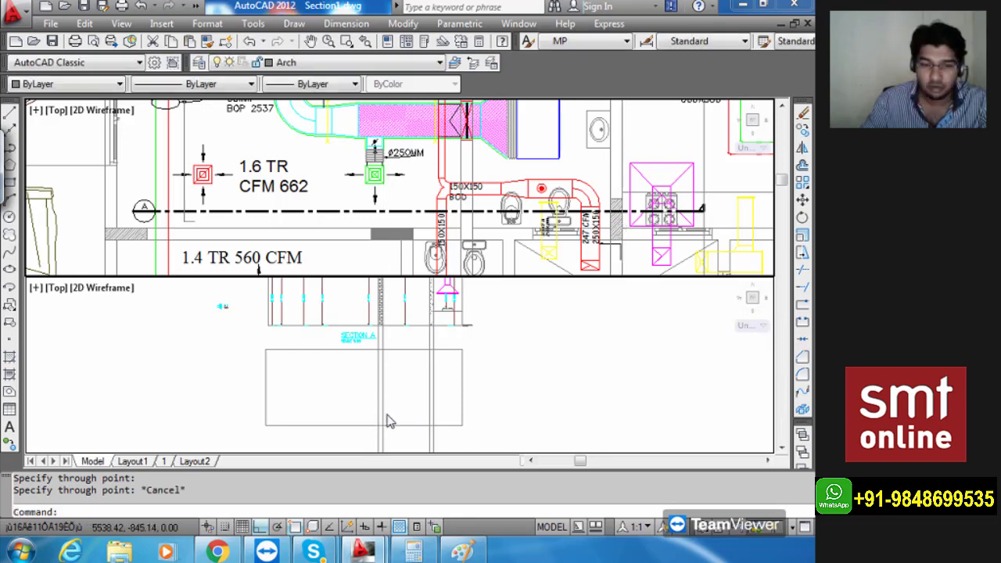
Trim the four wall construction lines below the floor line of the new section outline.
{"action": "scroll", "coordinate": [401, 399], "scroll_direction": "down", "scroll_amount": 2}
{"action": "left_click", "coordinate": [404, 395]}
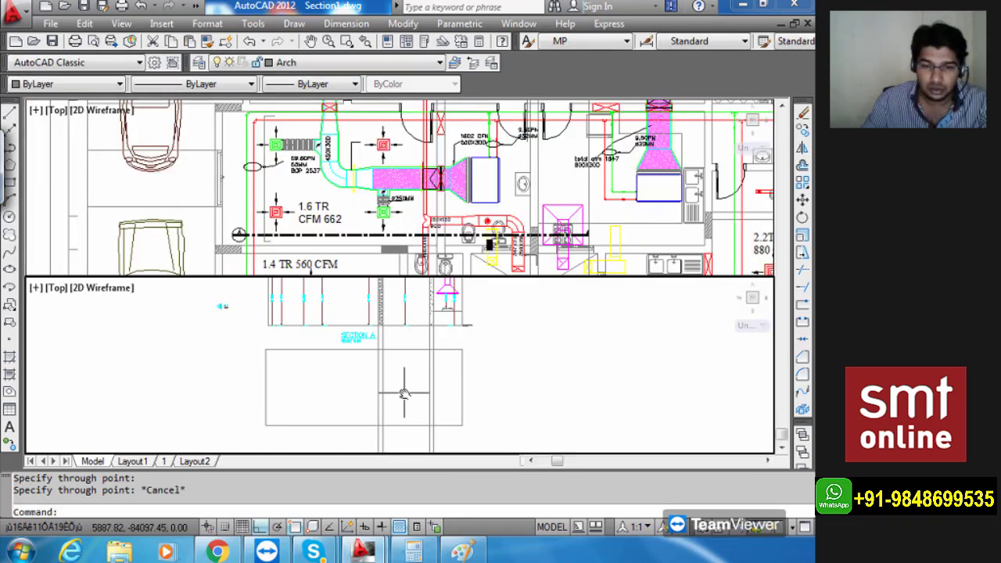
{"action": "middle_click_drag", "start_coordinate": [405, 393], "coordinate": [405, 369]}
{"action": "type", "text": "TR"}
{"action": "key", "text": "Return"}
{"action": "key", "text": "Return"}
{"action": "left_click", "coordinate": [471, 433]}
{"action": "left_click", "coordinate": [307, 442]}
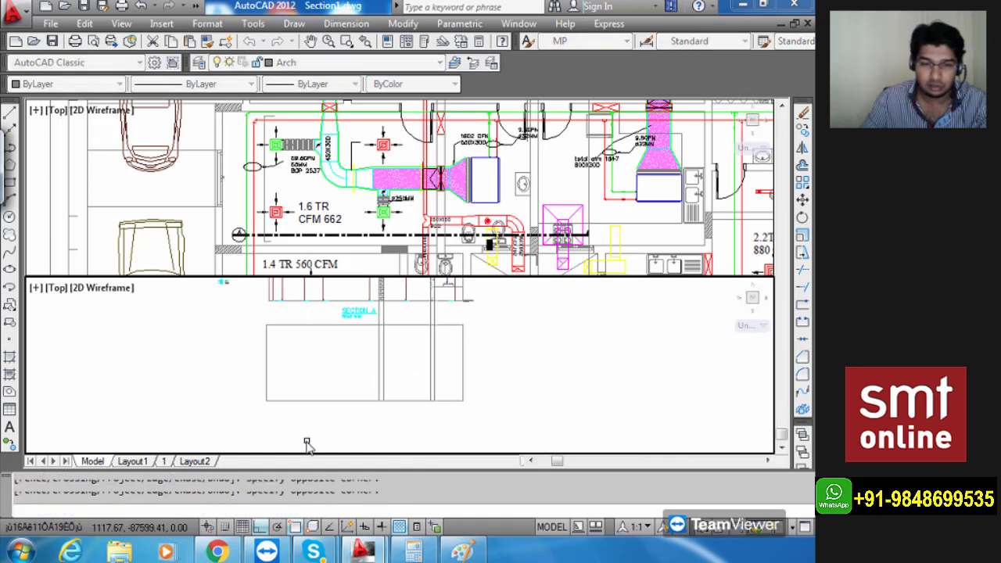
Trim the wall construction lines above the upper level line, including the leftover pieces beneath the existing Section A drawing.
{"action": "scroll", "coordinate": [402, 341], "scroll_direction": "up", "scroll_amount": 5}
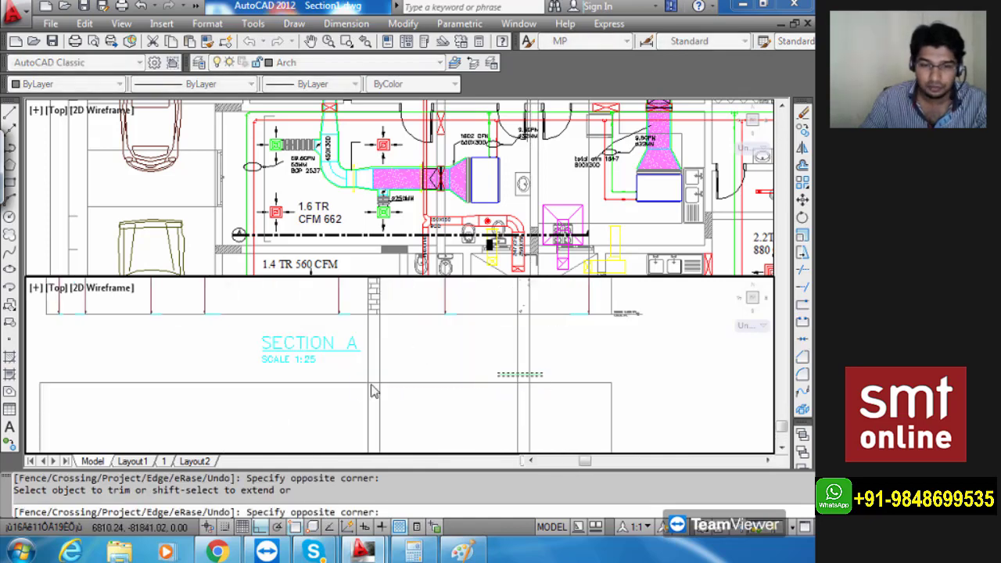
{"action": "left_click", "coordinate": [331, 381]}
{"action": "key", "text": "Escape"}
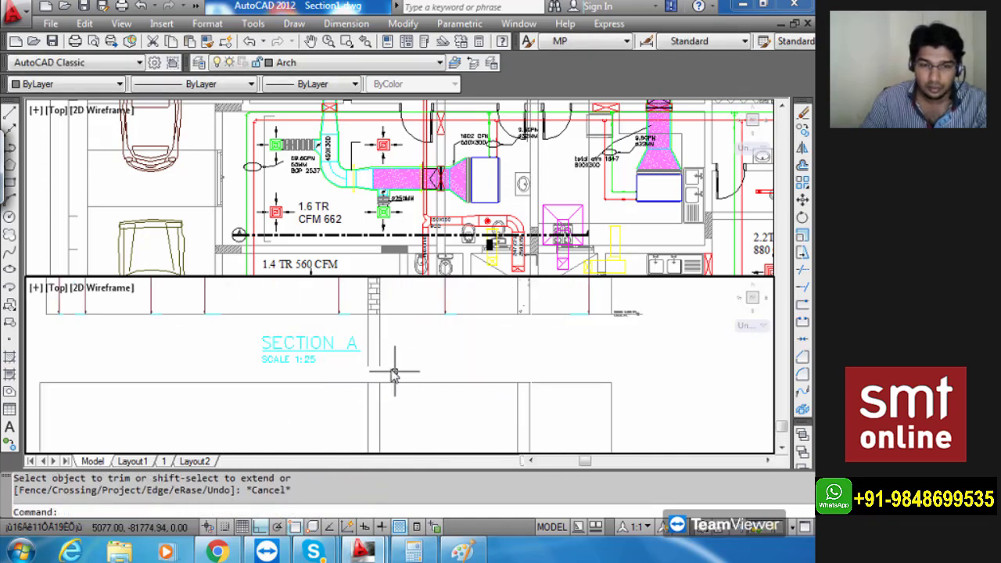
{"action": "type", "text": "TR"}
{"action": "key", "text": "Return"}
{"action": "key", "text": "Return"}
{"action": "left_click", "coordinate": [383, 365]}
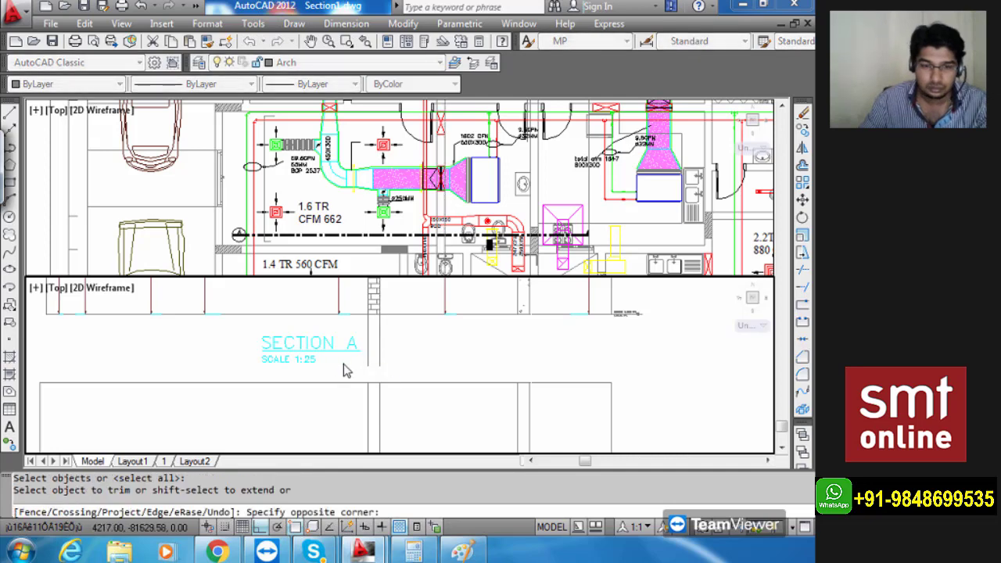
{"action": "left_click", "coordinate": [400, 365]}
{"action": "key", "text": "Escape"}
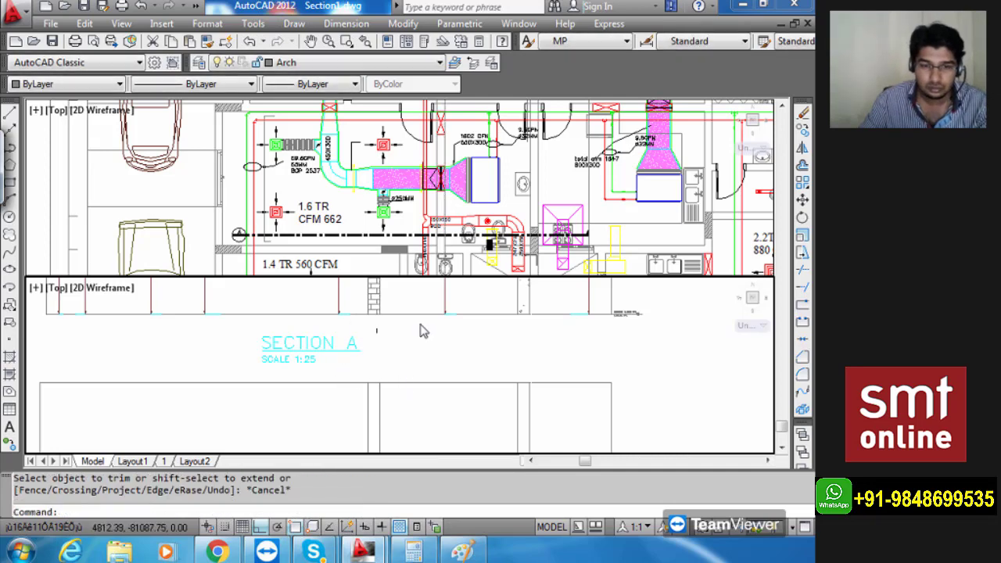
Move the whole new section outline with its wall lines straight down, away from the existing Section A drawing.
{"action": "scroll", "coordinate": [420, 331], "scroll_direction": "down", "scroll_amount": 5}
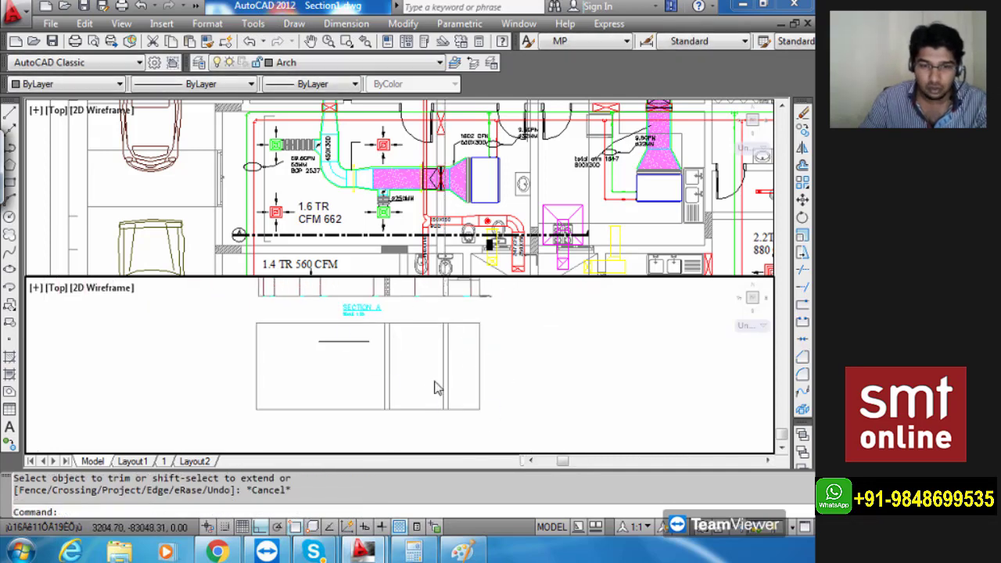
{"action": "type", "text": "M"}
{"action": "key", "text": "Return"}
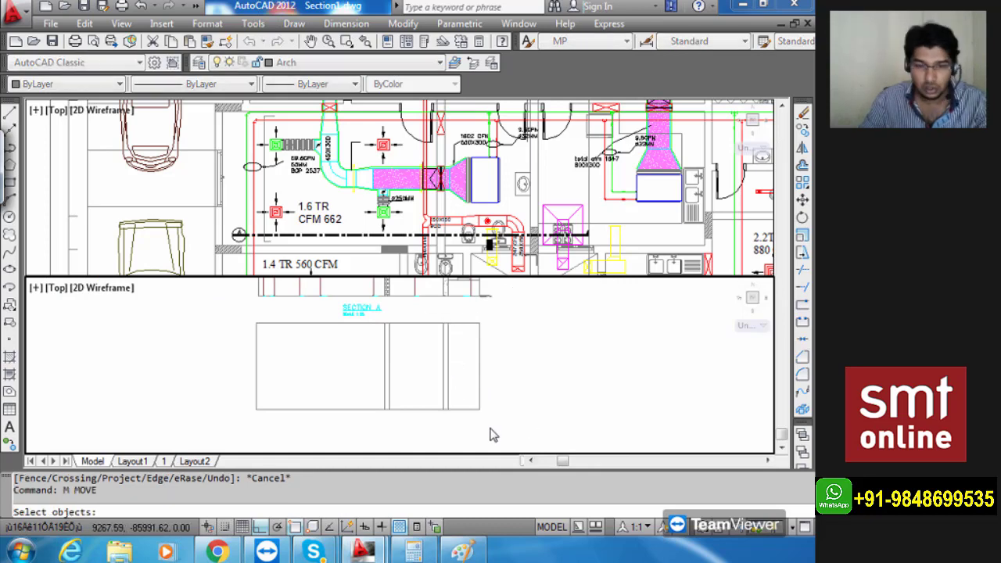
{"action": "left_click", "coordinate": [492, 430]}
{"action": "left_click", "coordinate": [220, 320]}
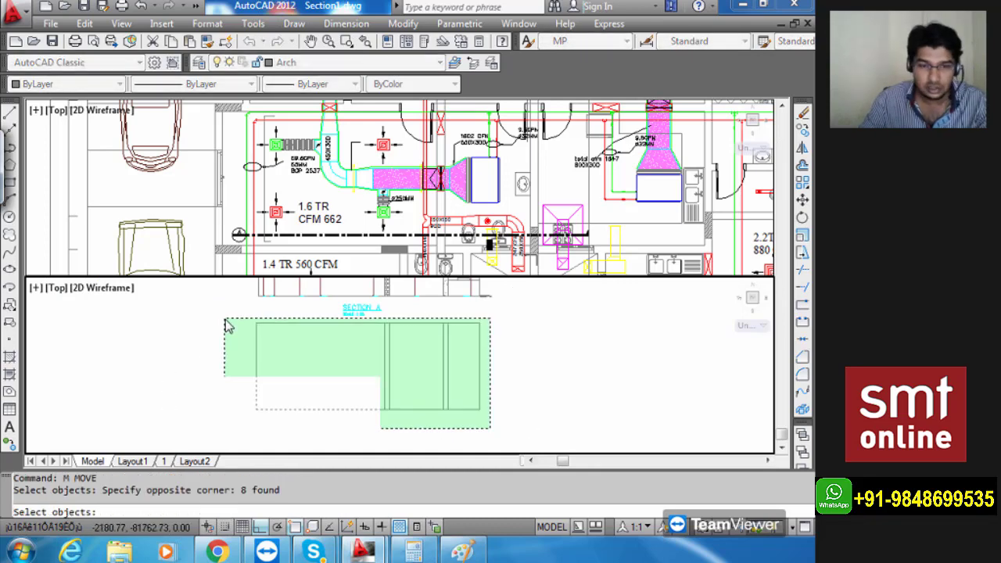
{"action": "key", "text": "Return"}
{"action": "left_click", "coordinate": [389, 324]}
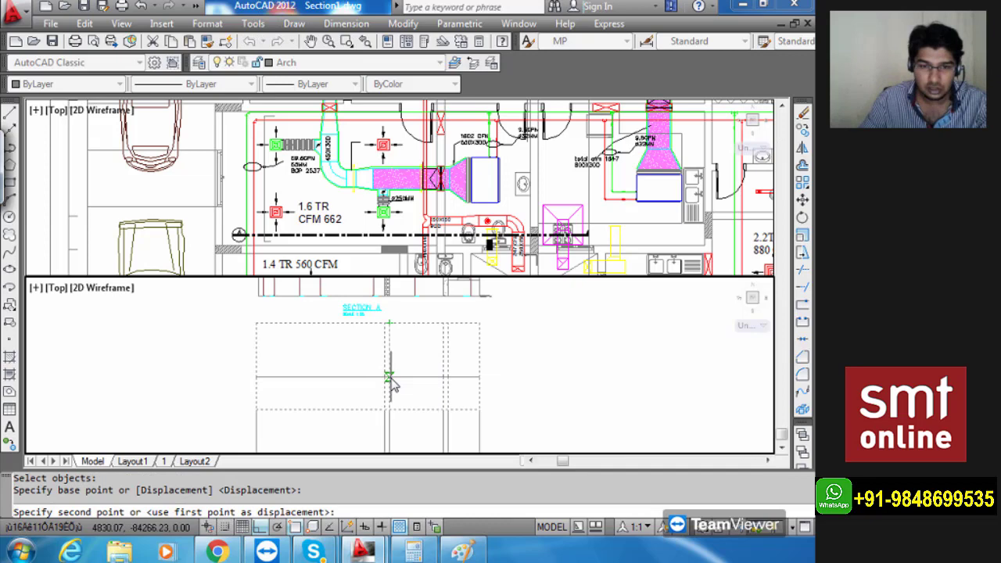
{"action": "left_click", "coordinate": [390, 379]}
{"action": "scroll", "coordinate": [391, 391], "scroll_direction": "down", "scroll_amount": 3}
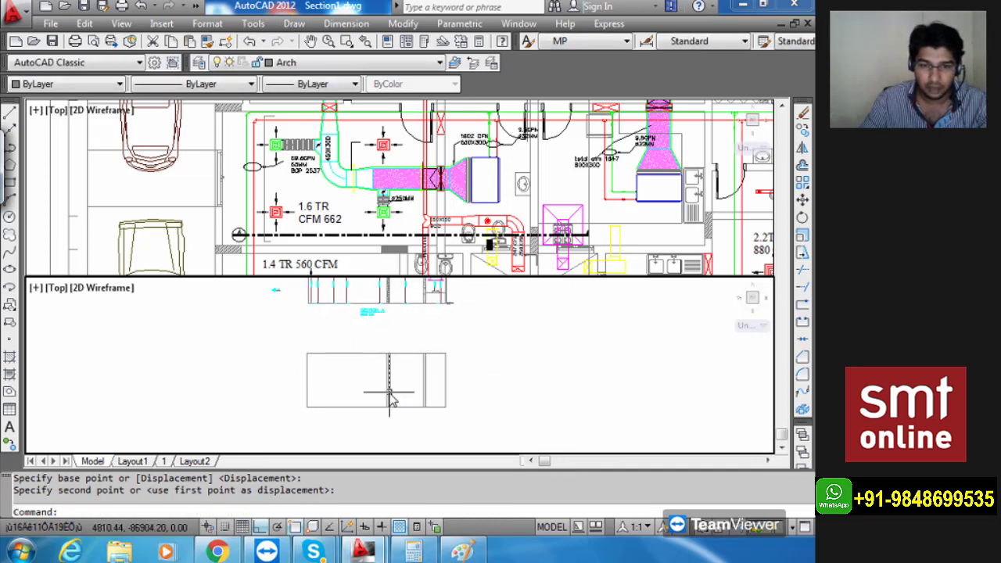
{"action": "scroll", "coordinate": [391, 395], "scroll_direction": "up", "scroll_amount": 3}
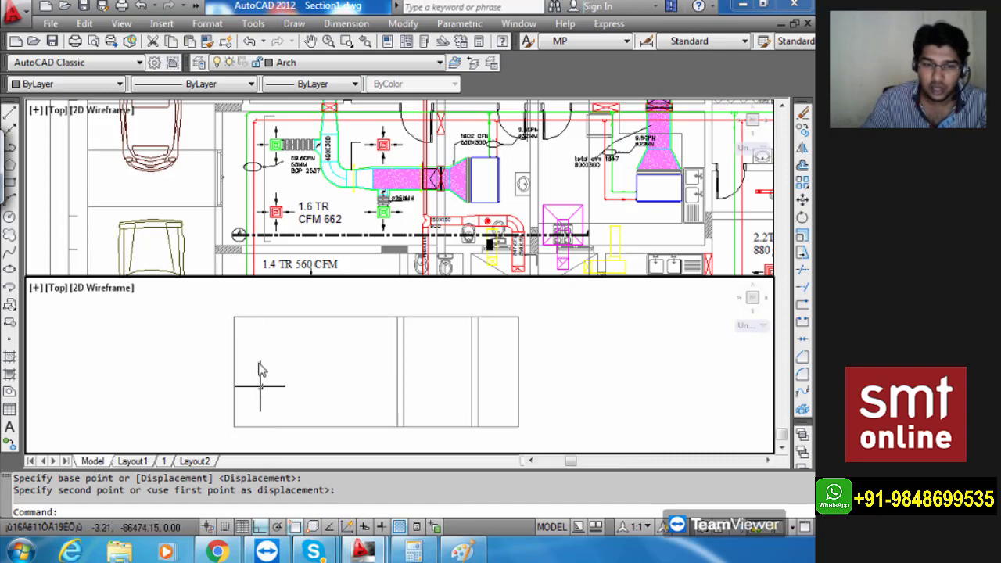
Switch to ELIVECTION.dwg and examine the dimensioned slab thickness, floor finish, false ceiling and clear heights of a typical floor.
{"action": "mouse_move", "coordinate": [362, 552]}
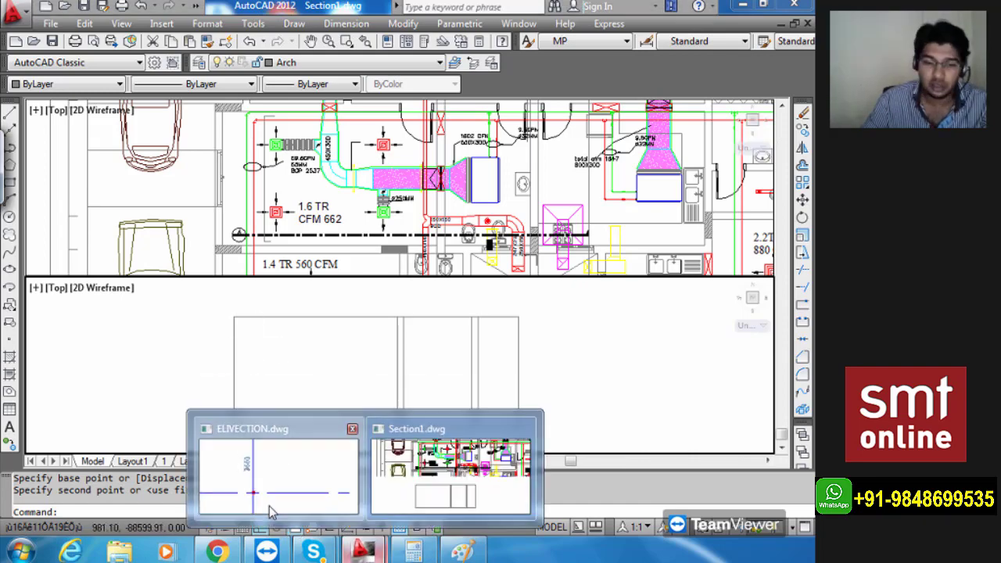
{"action": "left_click", "coordinate": [269, 508]}
{"action": "scroll", "coordinate": [328, 270], "scroll_direction": "down", "scroll_amount": 5}
{"action": "middle_click_drag", "start_coordinate": [551, 273], "coordinate": [440, 295]}
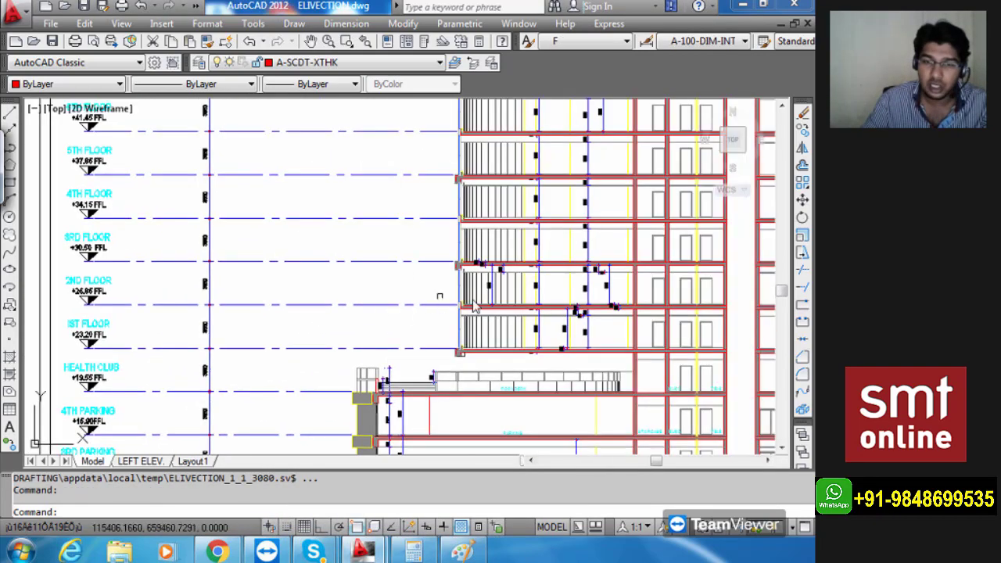
{"action": "scroll", "coordinate": [540, 294], "scroll_direction": "up", "scroll_amount": 5}
{"action": "middle_click_drag", "start_coordinate": [600, 340], "coordinate": [497, 354]}
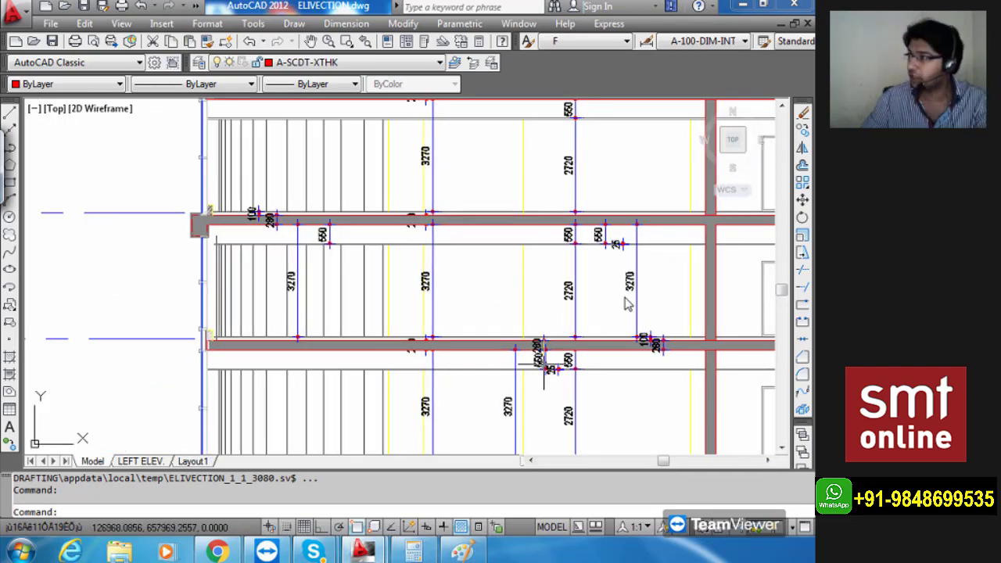
{"action": "middle_click_drag", "start_coordinate": [577, 333], "coordinate": [527, 335]}
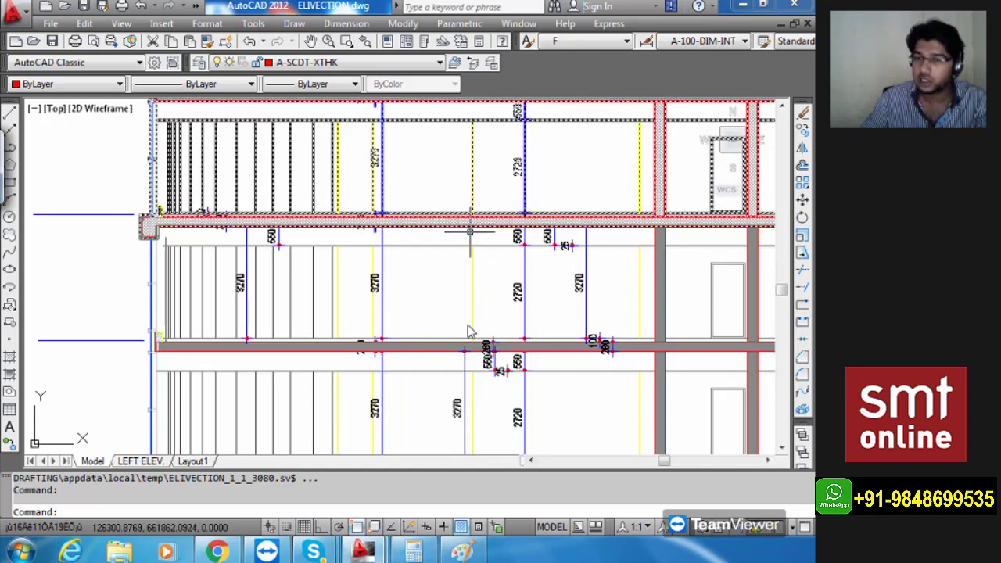
{"action": "scroll", "coordinate": [536, 260], "scroll_direction": "up", "scroll_amount": 3}
{"action": "scroll", "coordinate": [615, 205], "scroll_direction": "down", "scroll_amount": 2}
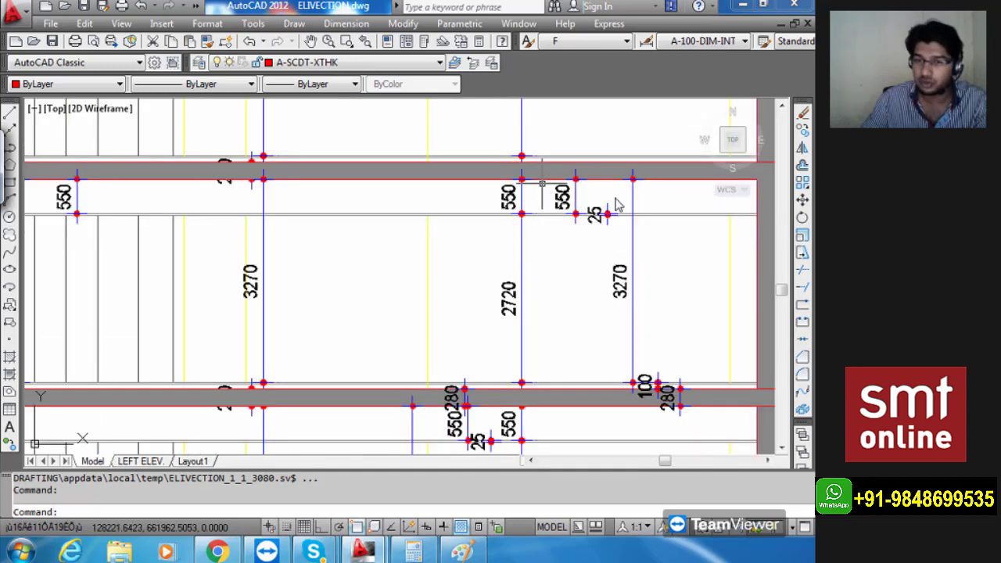
{"action": "scroll", "coordinate": [395, 347], "scroll_direction": "down", "scroll_amount": 2}
{"action": "scroll", "coordinate": [401, 344], "scroll_direction": "down", "scroll_amount": 2}
{"action": "scroll", "coordinate": [342, 335], "scroll_direction": "up", "scroll_amount": 2}
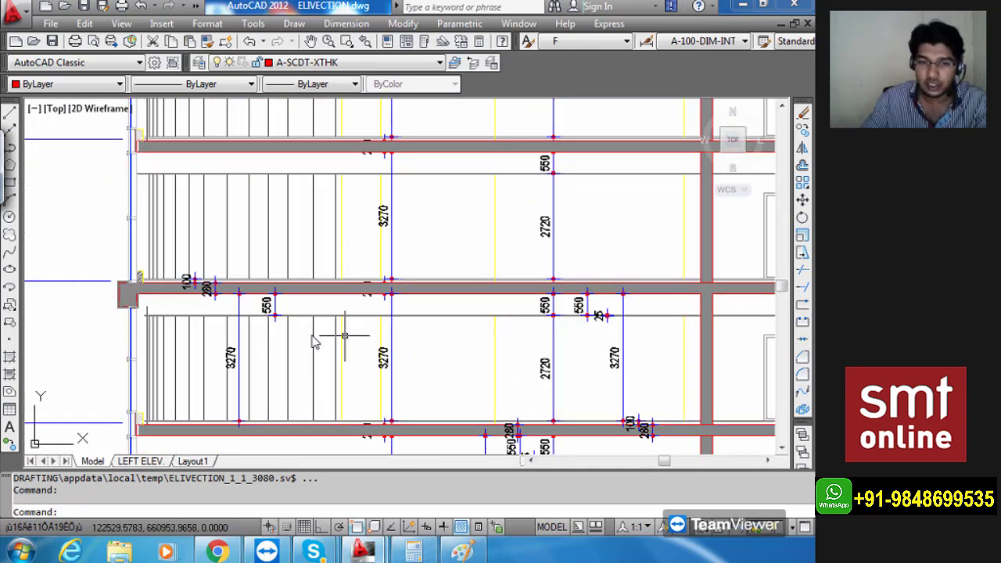
{"action": "scroll", "coordinate": [192, 301], "scroll_direction": "up", "scroll_amount": 4}
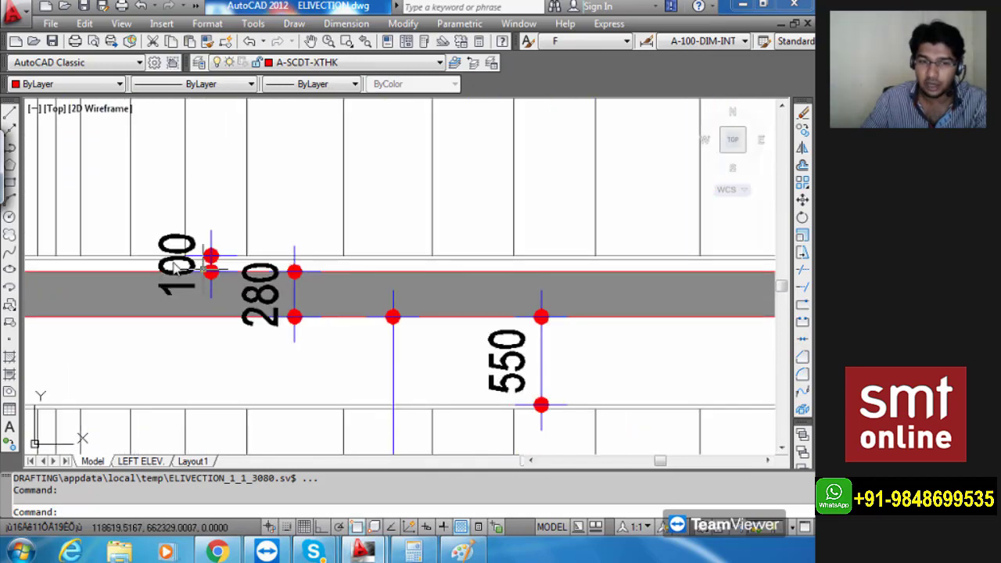
{"action": "scroll", "coordinate": [187, 260], "scroll_direction": "down", "scroll_amount": 3}
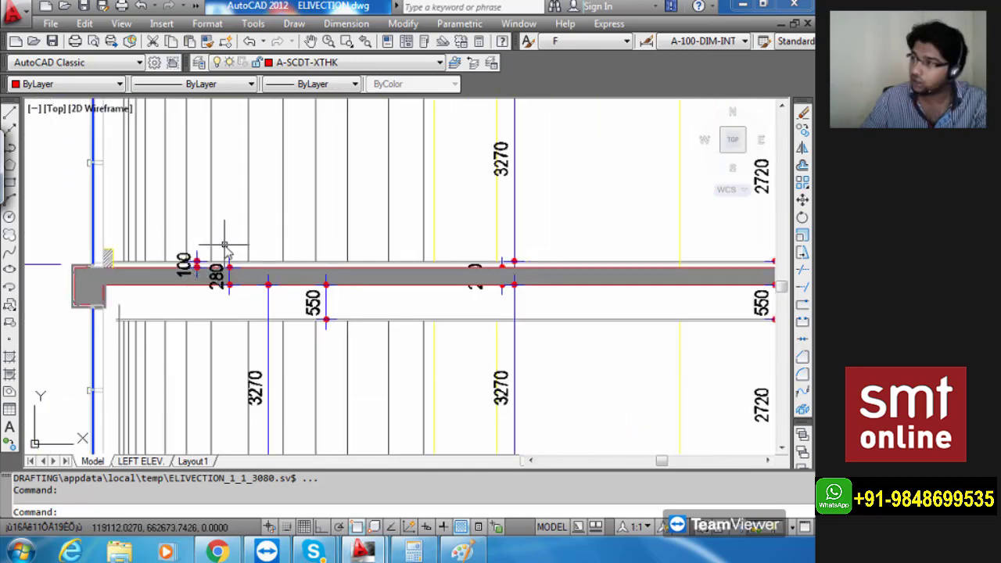
{"action": "scroll", "coordinate": [224, 246], "scroll_direction": "down", "scroll_amount": 2}
{"action": "middle_click_drag", "start_coordinate": [483, 407], "coordinate": [421, 404]}
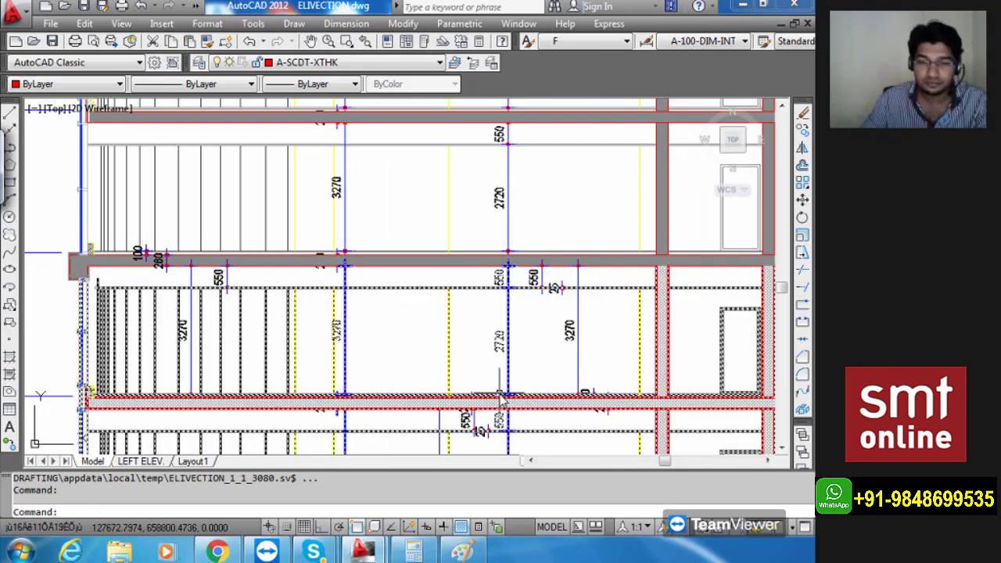
{"action": "scroll", "coordinate": [509, 396], "scroll_direction": "up", "scroll_amount": 2}
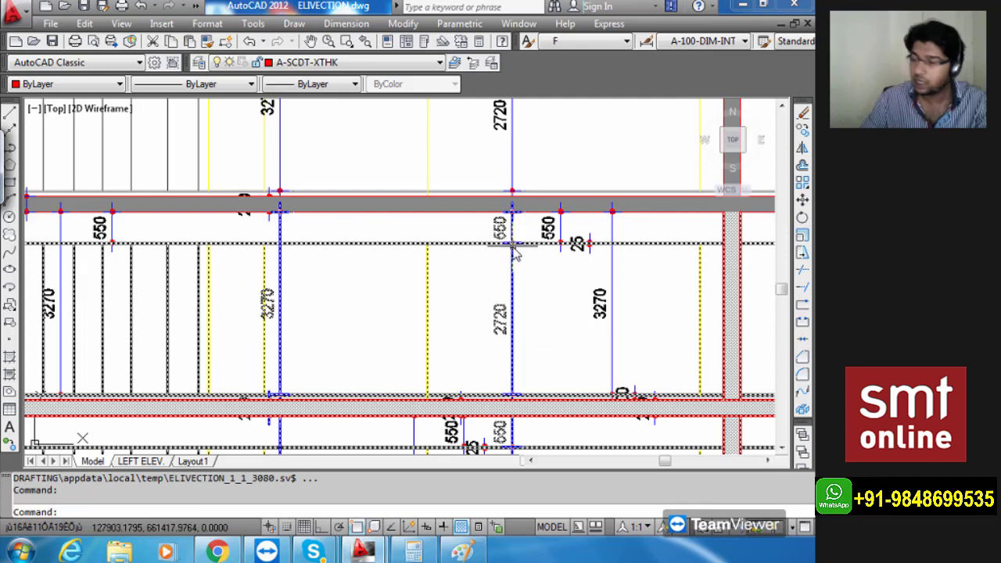
Switch to Section1.dwg and offset the floor line of the new section outline upward by 2720 for the false ceiling.
{"action": "mouse_move", "coordinate": [362, 551]}
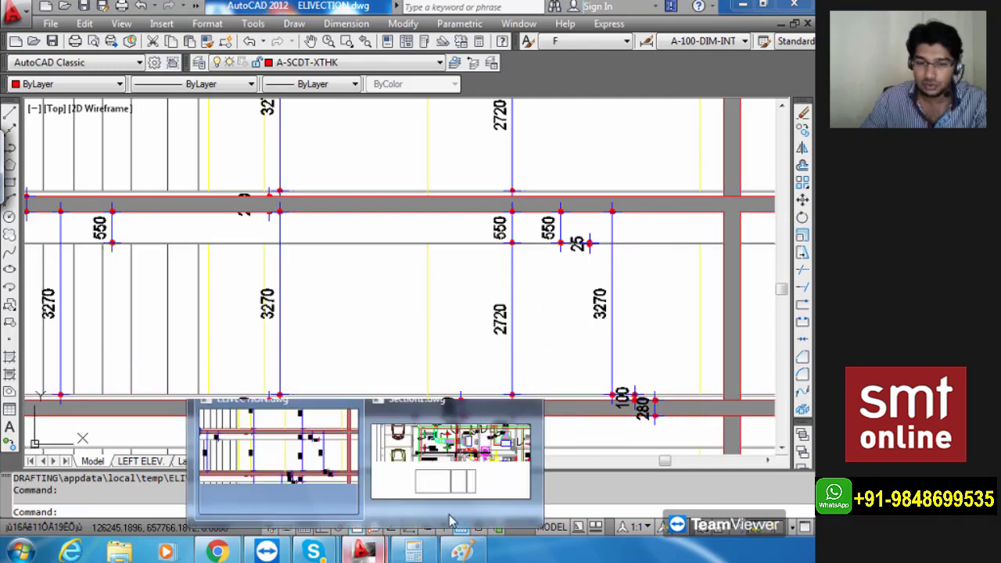
{"action": "left_click", "coordinate": [381, 438]}
{"action": "left_click", "coordinate": [381, 429]}
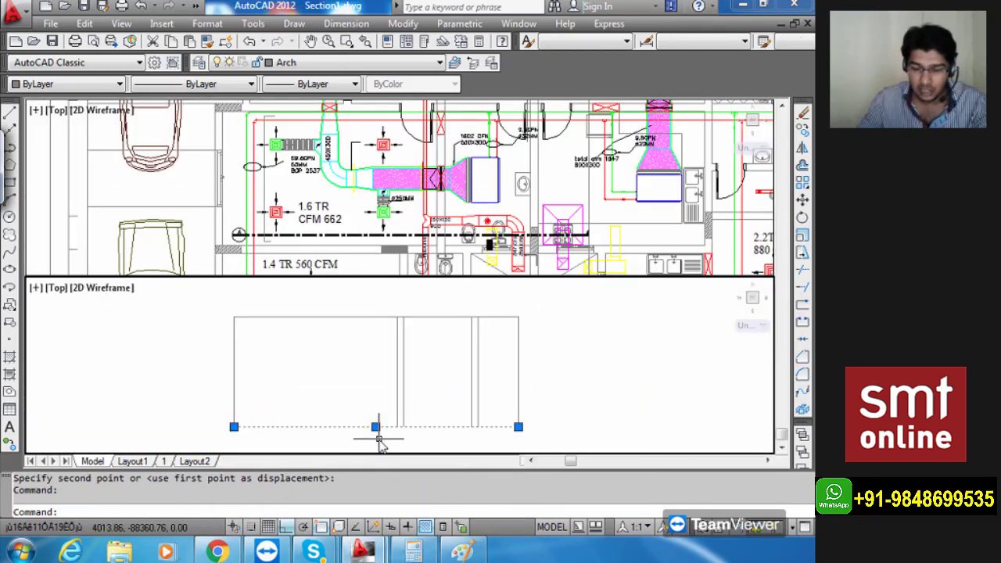
{"action": "key", "text": "Escape"}
{"action": "type", "text": "o"}
{"action": "key", "text": "Return"}
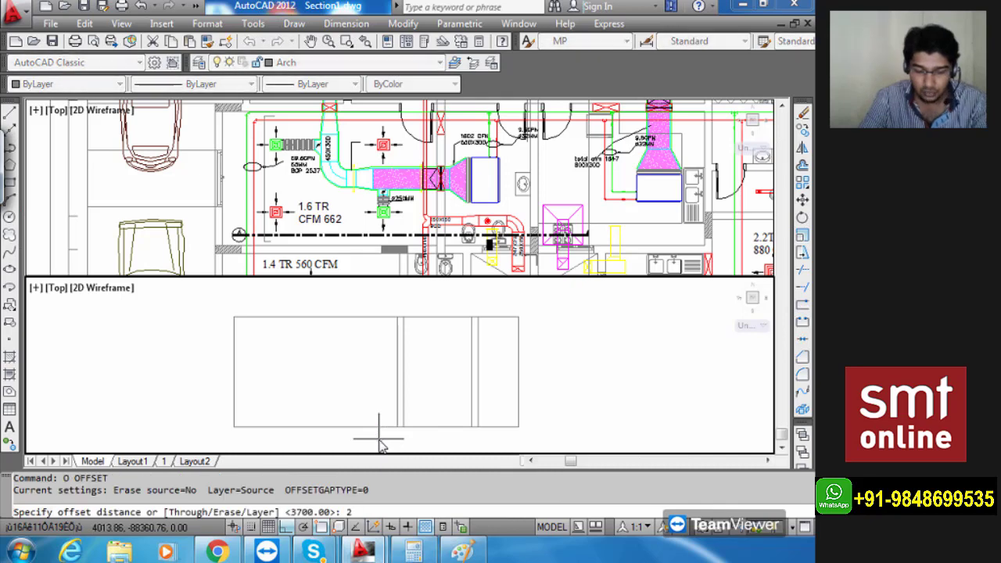
{"action": "type", "text": "2720"}
{"action": "key", "text": "Return"}
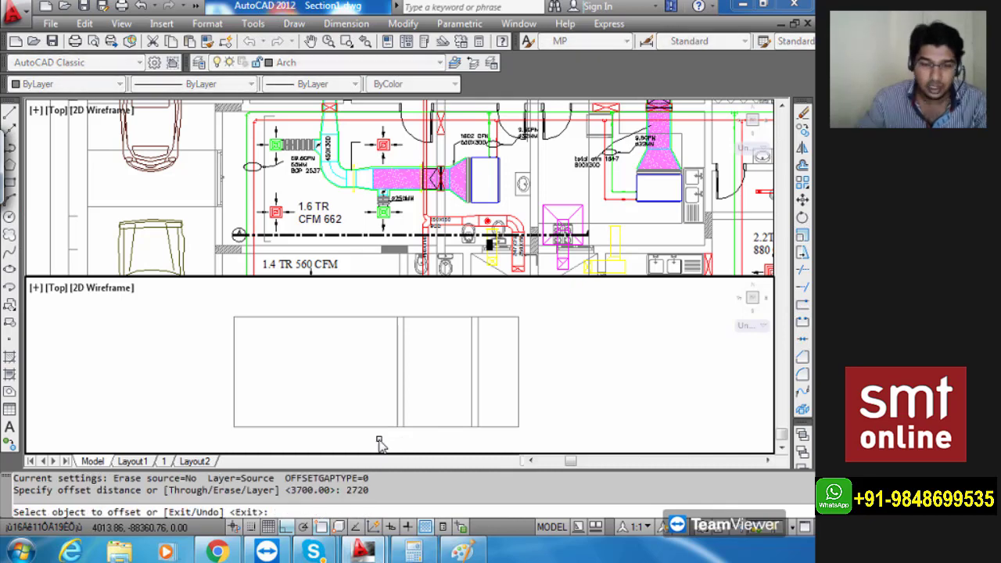
{"action": "left_click", "coordinate": [367, 428]}
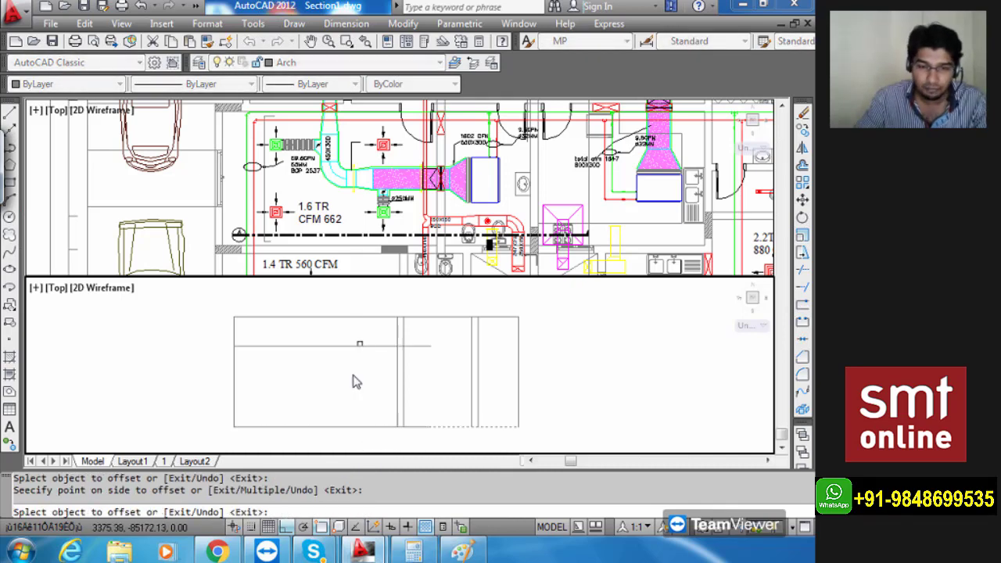
{"action": "left_click", "coordinate": [360, 377]}
{"action": "key", "text": "Escape"}
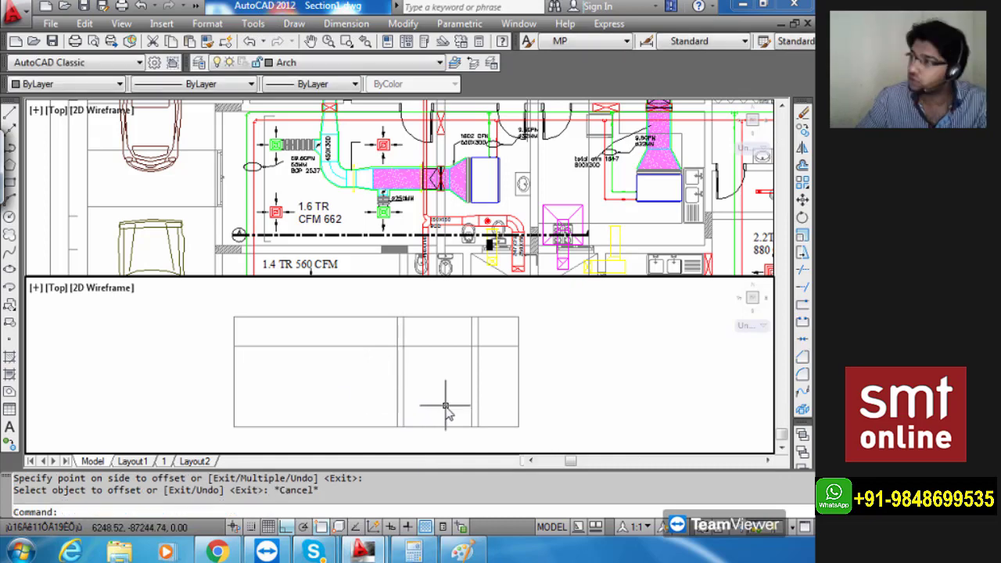
Measure the vertical distance from the false ceiling line to the upper level line in the new section.
{"action": "middle_click_drag", "start_coordinate": [441, 403], "coordinate": [474, 413]}
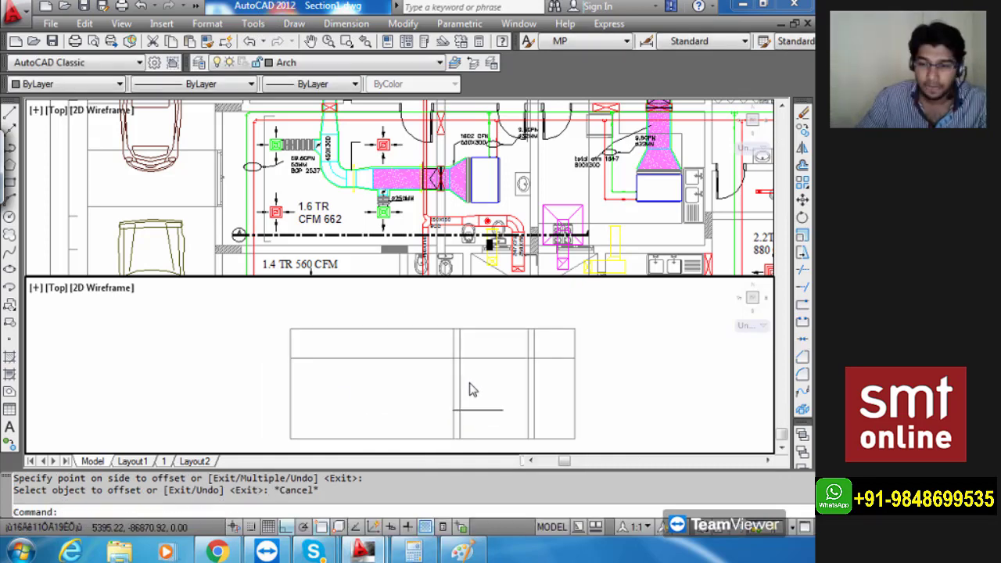
{"action": "scroll", "coordinate": [474, 362], "scroll_direction": "up", "scroll_amount": 3}
{"action": "middle_click_drag", "start_coordinate": [493, 354], "coordinate": [496, 387]}
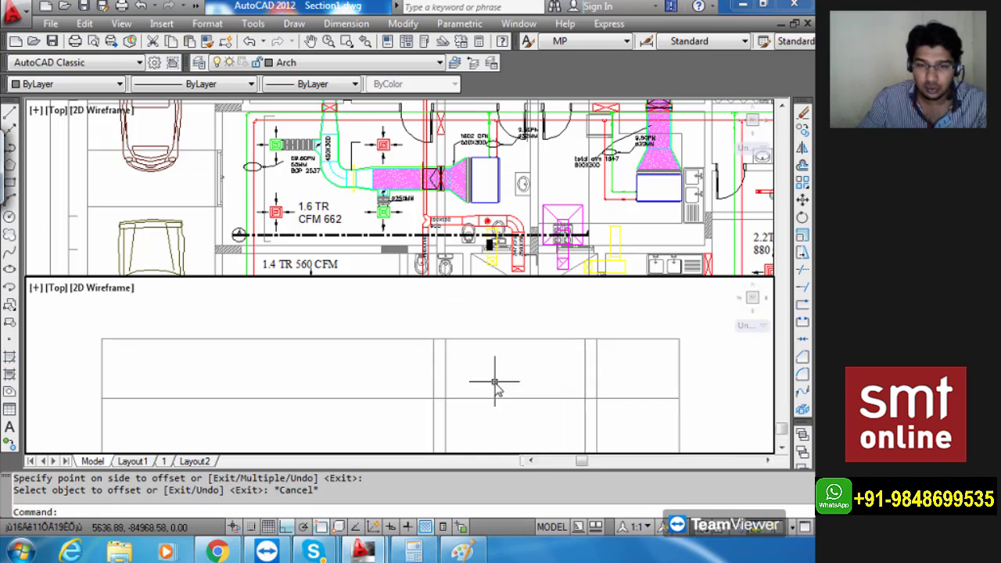
{"action": "type", "text": "I"}
{"action": "key", "text": "Return"}
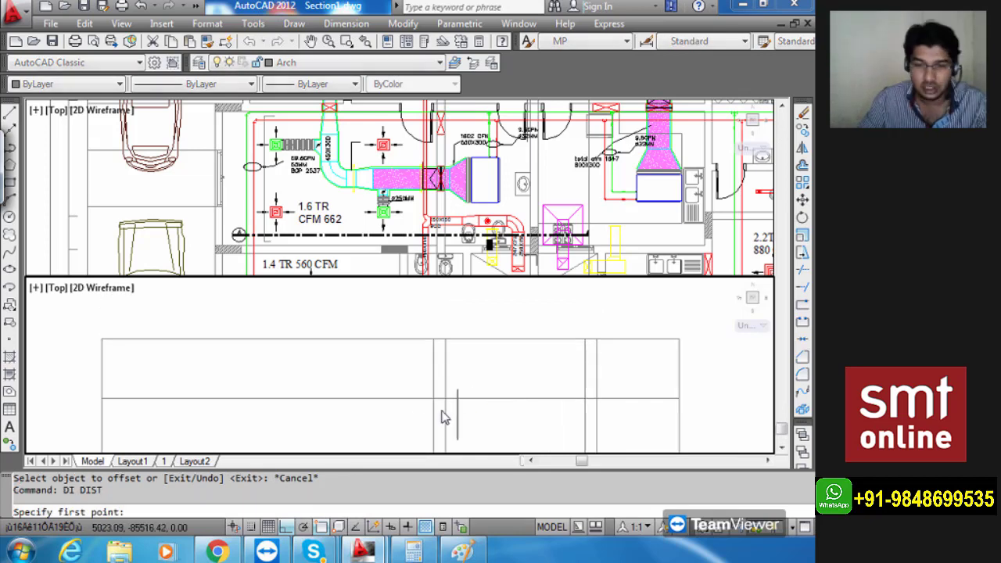
{"action": "left_click", "coordinate": [445, 399]}
{"action": "left_click", "coordinate": [445, 340]}
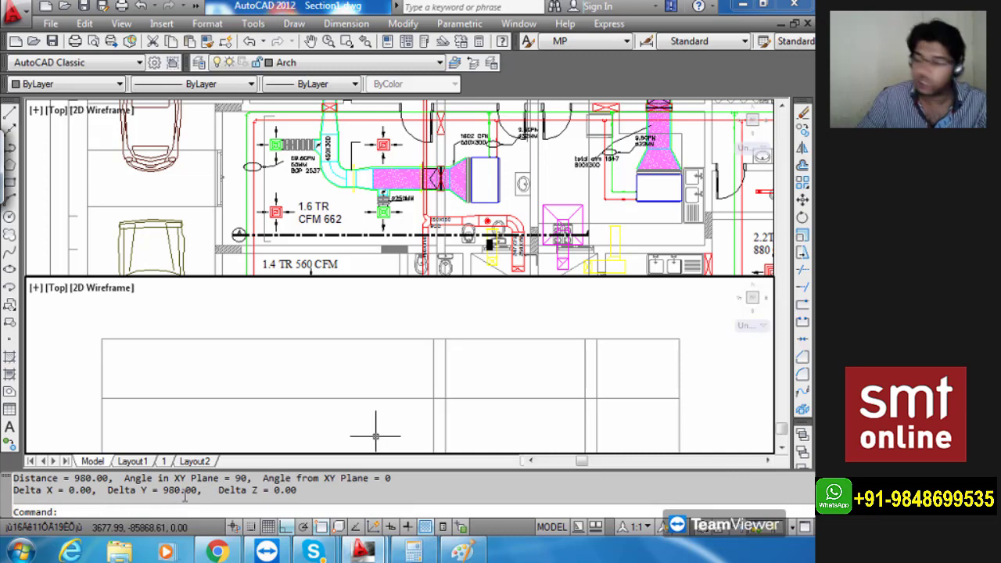
{"action": "key", "text": "Escape"}
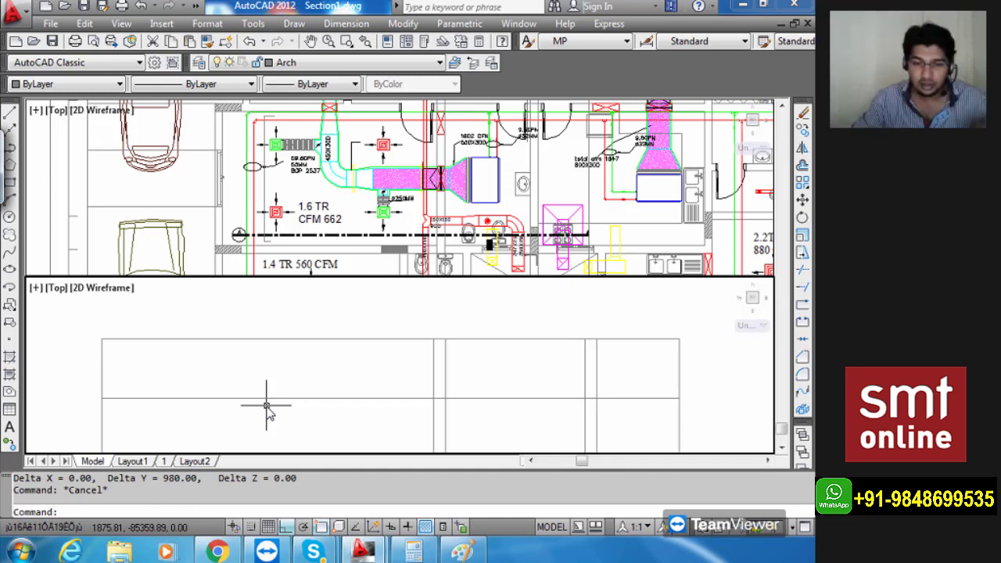
Offset the false ceiling line upward by 900 to add a line just below the upper level line.
{"action": "scroll", "coordinate": [315, 375], "scroll_direction": "down", "scroll_amount": 2}
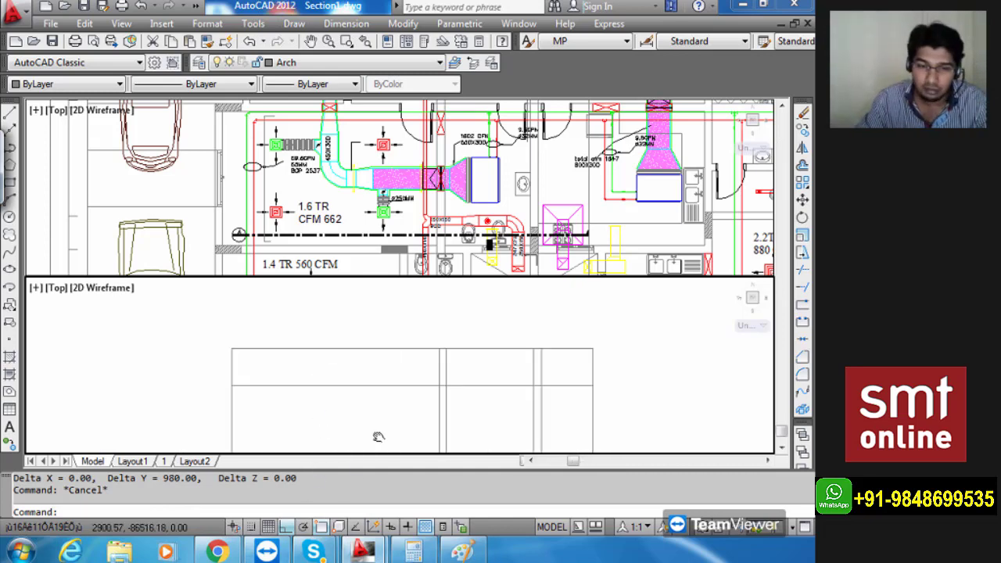
{"action": "scroll", "coordinate": [372, 368], "scroll_direction": "up", "scroll_amount": 3}
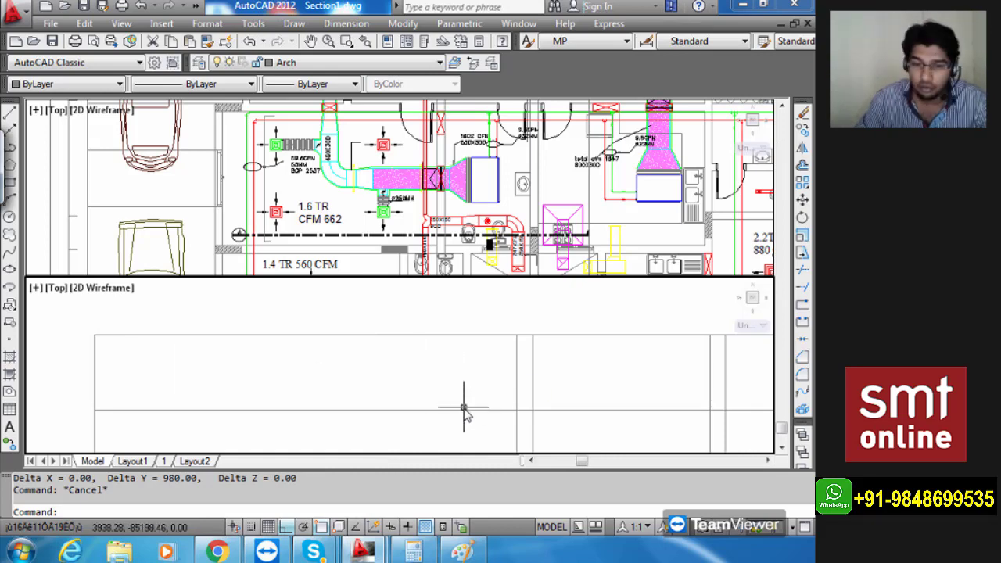
{"action": "type", "text": "O"}
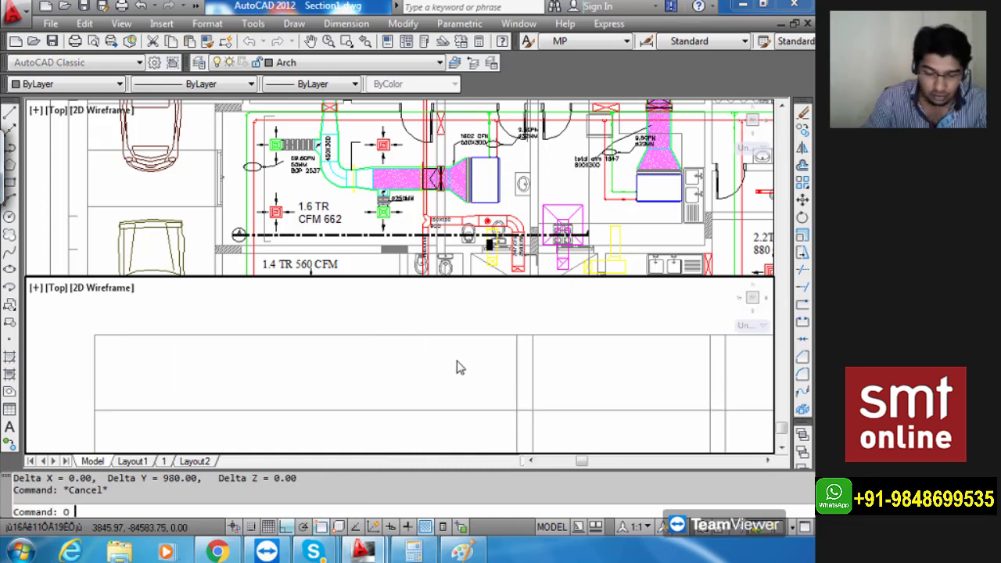
{"action": "key", "text": "Return"}
{"action": "type", "text": "900"}
{"action": "key", "text": "Return"}
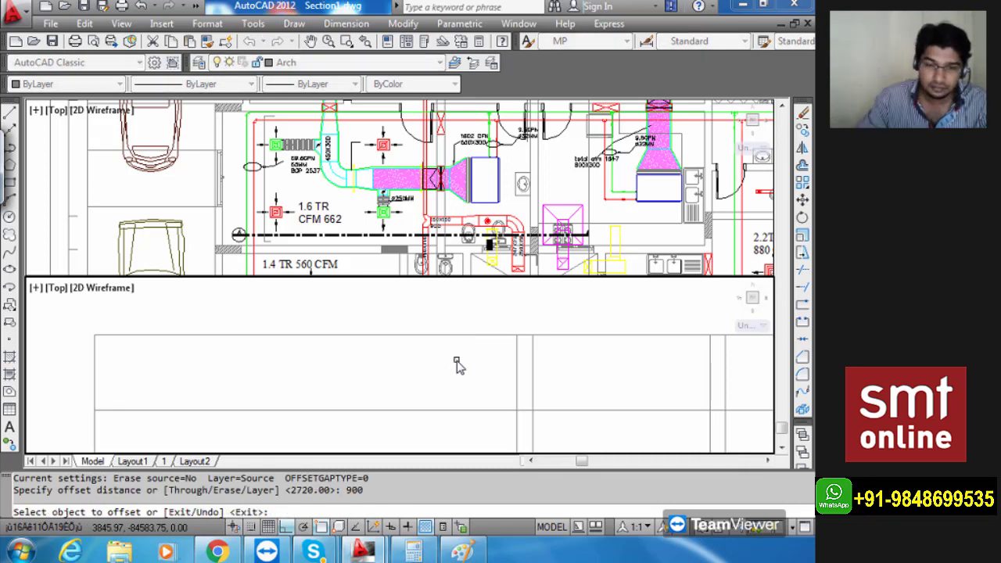
{"action": "left_click", "coordinate": [495, 410]}
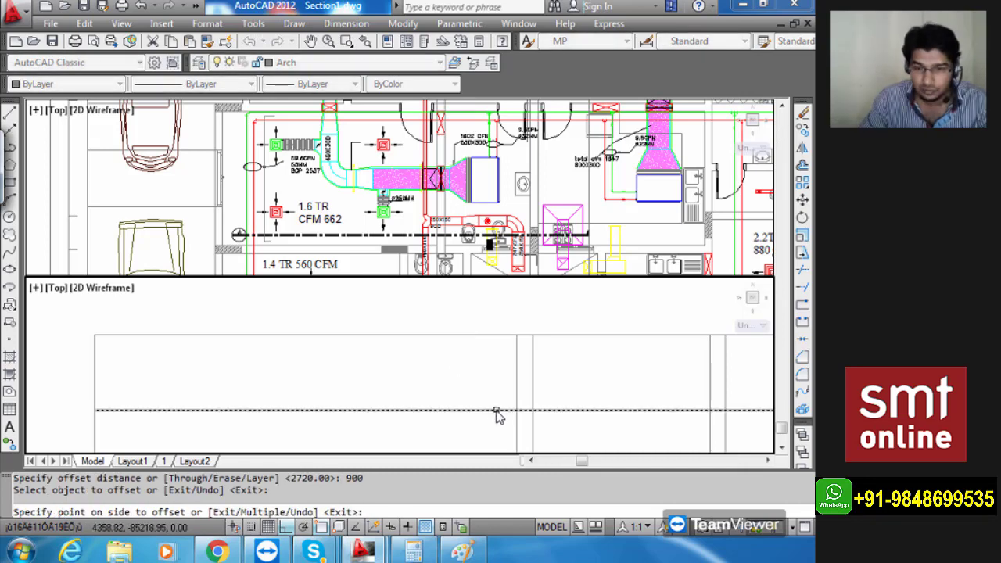
{"action": "left_click", "coordinate": [492, 387]}
{"action": "key", "text": "Escape"}
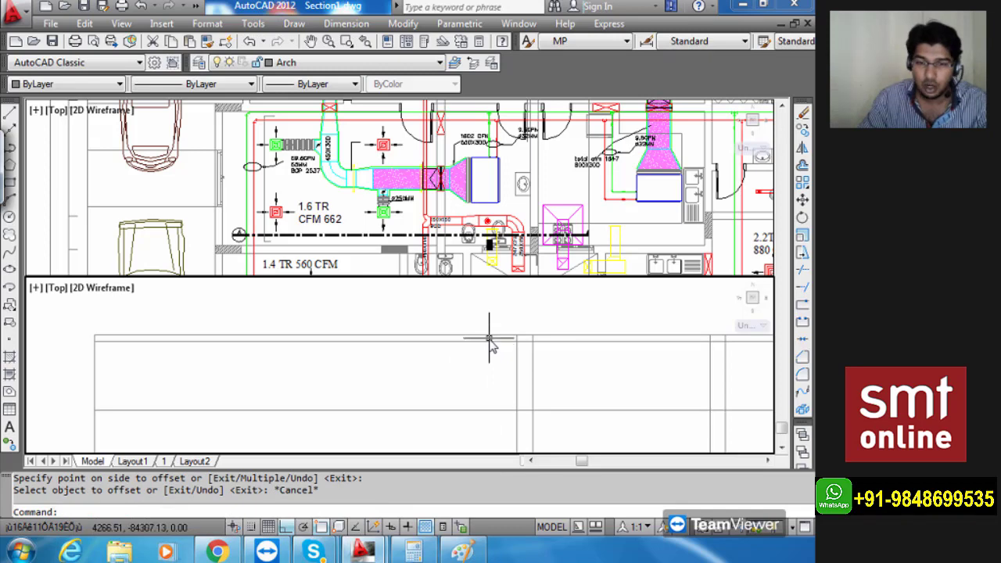
Offset the floor line of the new section outline upward by 4000 to add a top line above the outline.
{"action": "scroll", "coordinate": [477, 338], "scroll_direction": "down", "scroll_amount": 3}
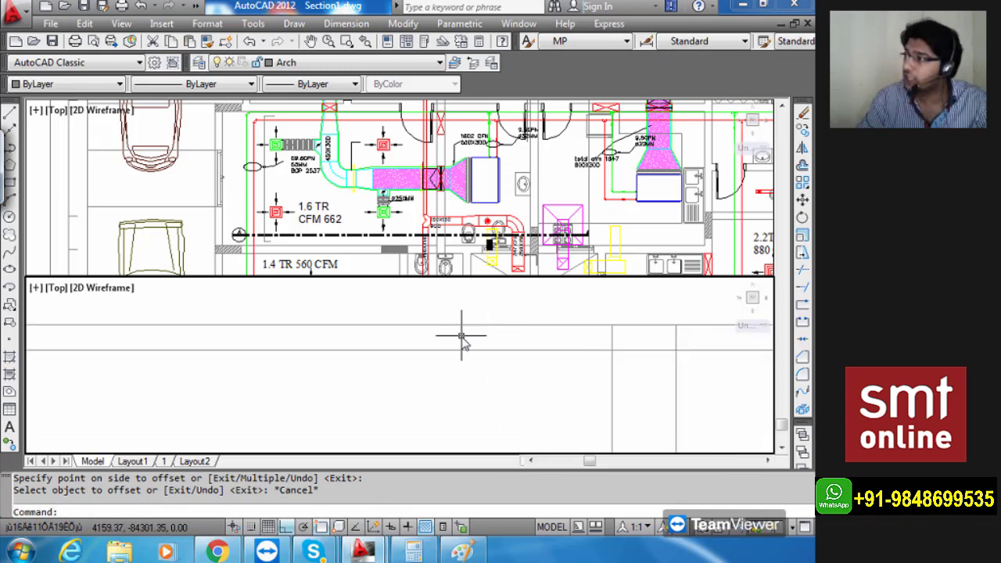
{"action": "scroll", "coordinate": [462, 336], "scroll_direction": "down", "scroll_amount": 6}
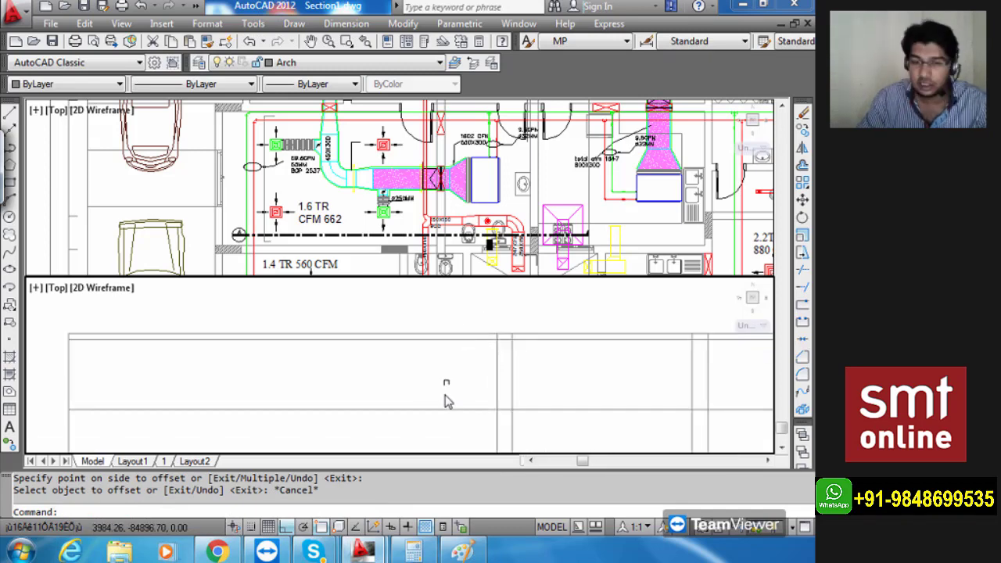
{"action": "middle_click_drag", "start_coordinate": [445, 393], "coordinate": [384, 365]}
{"action": "scroll", "coordinate": [386, 365], "scroll_direction": "down", "scroll_amount": 2}
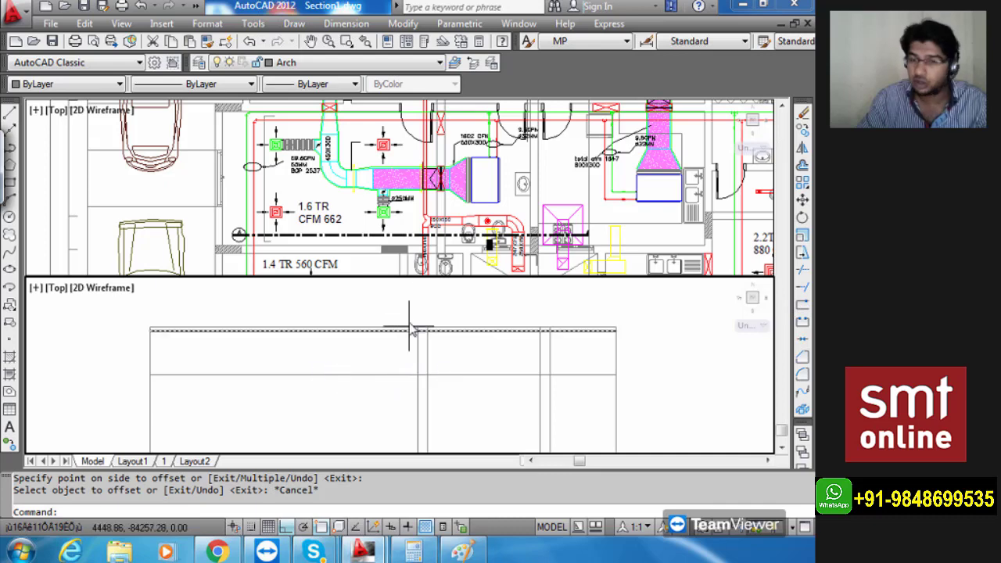
{"action": "scroll", "coordinate": [409, 333], "scroll_direction": "down", "scroll_amount": 2}
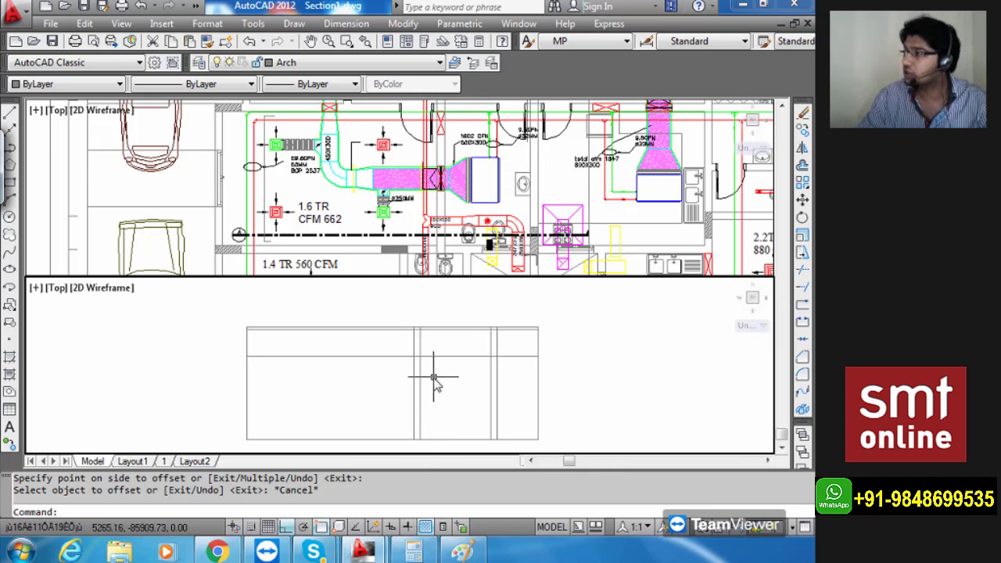
{"action": "middle_click_drag", "start_coordinate": [438, 403], "coordinate": [450, 364]}
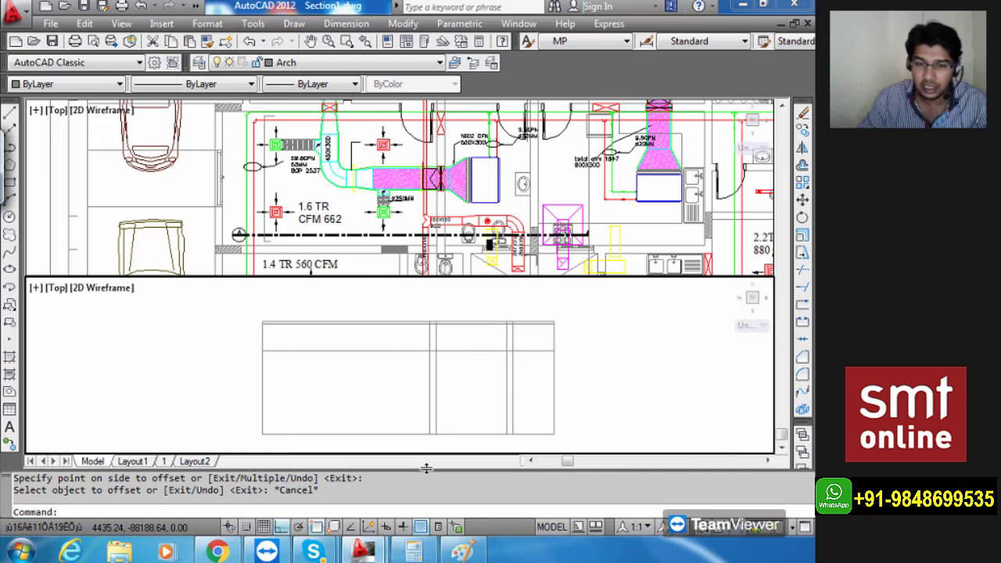
{"action": "left_click", "coordinate": [462, 434]}
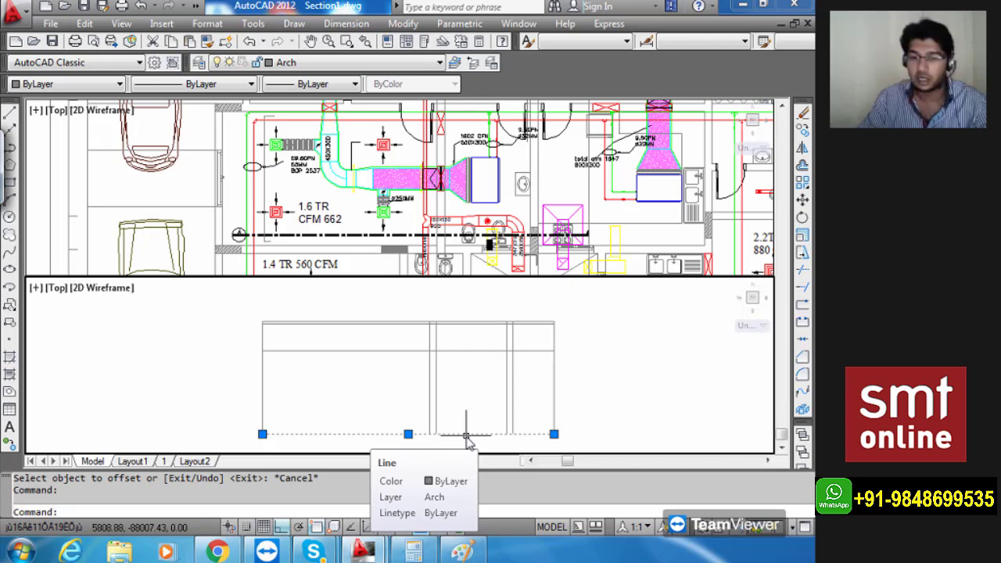
{"action": "key", "text": "Escape"}
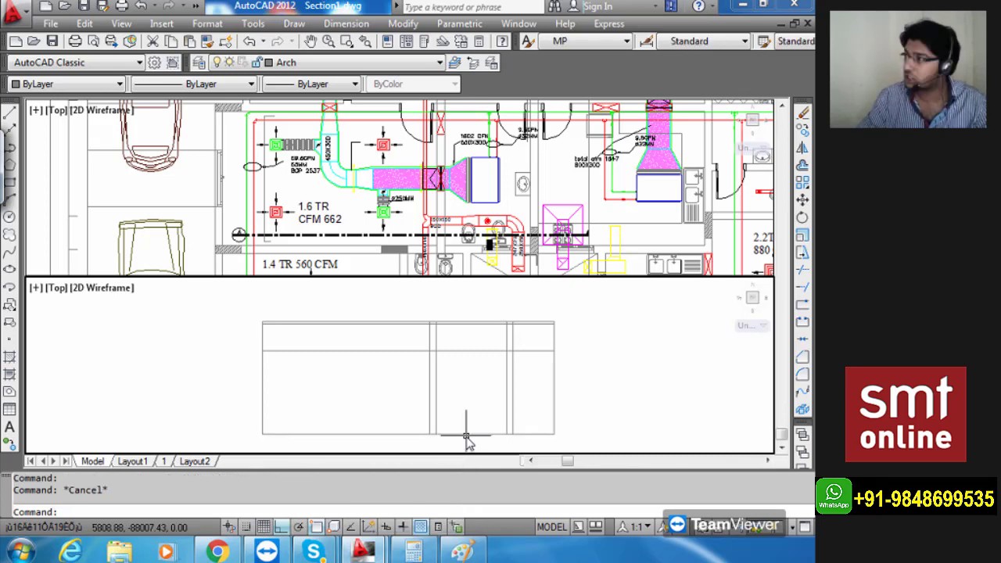
{"action": "type", "text": "o"}
{"action": "key", "text": "Return"}
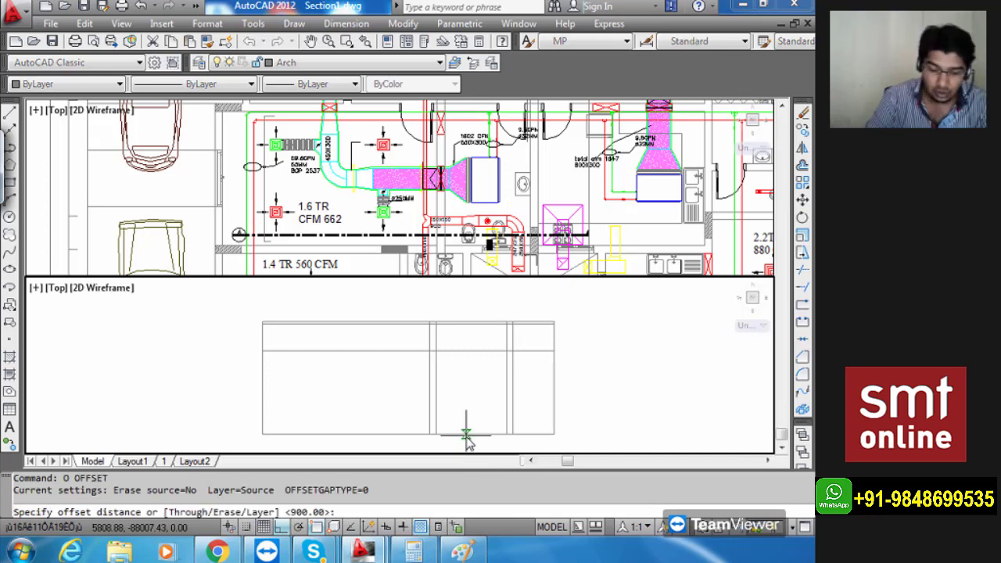
{"action": "type", "text": "4000"}
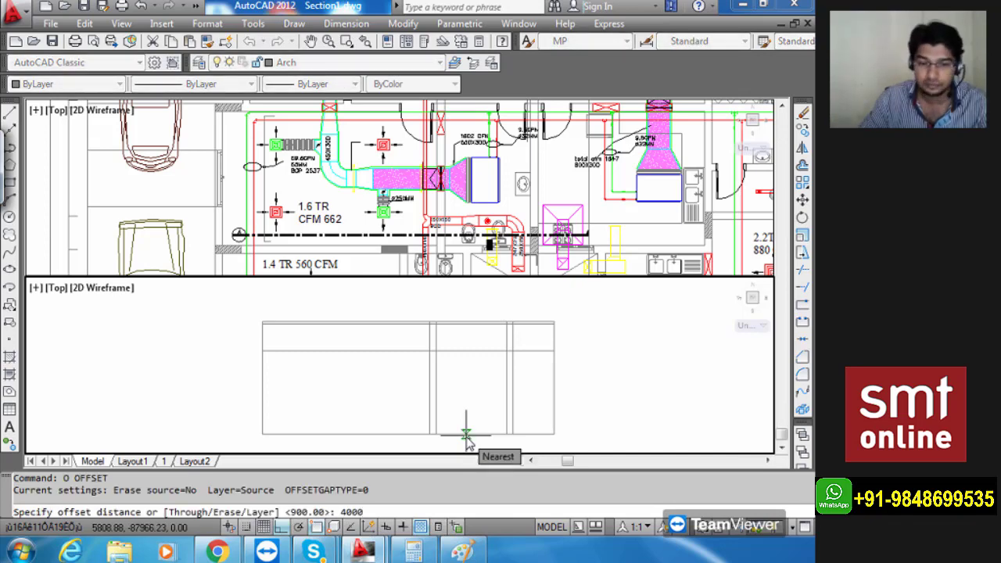
{"action": "key", "text": "Return"}
{"action": "left_click", "coordinate": [466, 434]}
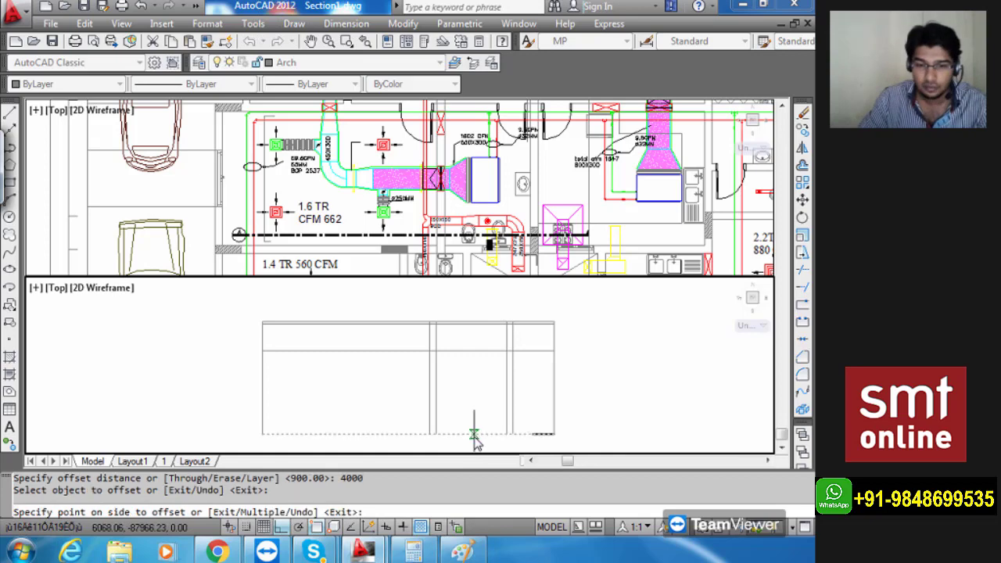
{"action": "left_click", "coordinate": [471, 329]}
{"action": "scroll", "coordinate": [475, 356], "scroll_direction": "up", "scroll_amount": 3}
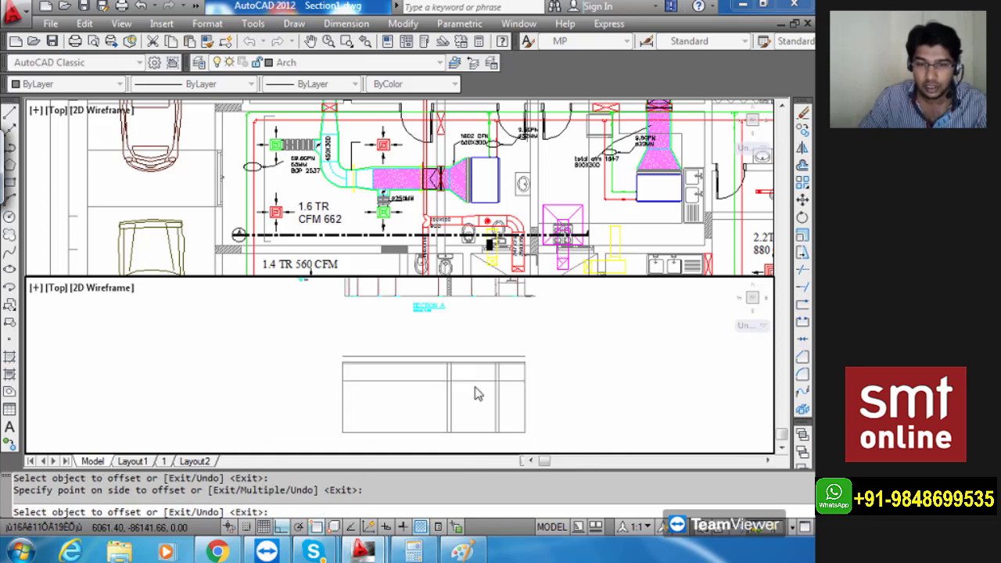
{"action": "key", "text": "Escape"}
Close both ends of the top band with vertical lines from the new top line down to the upper level line.
{"action": "left_click", "coordinate": [488, 361]}
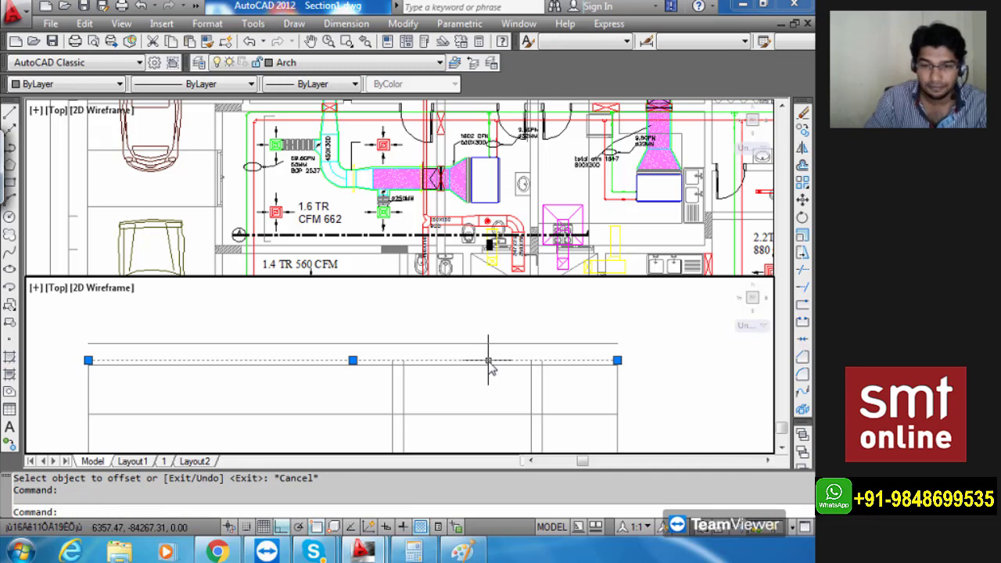
{"action": "key", "text": "Escape"}
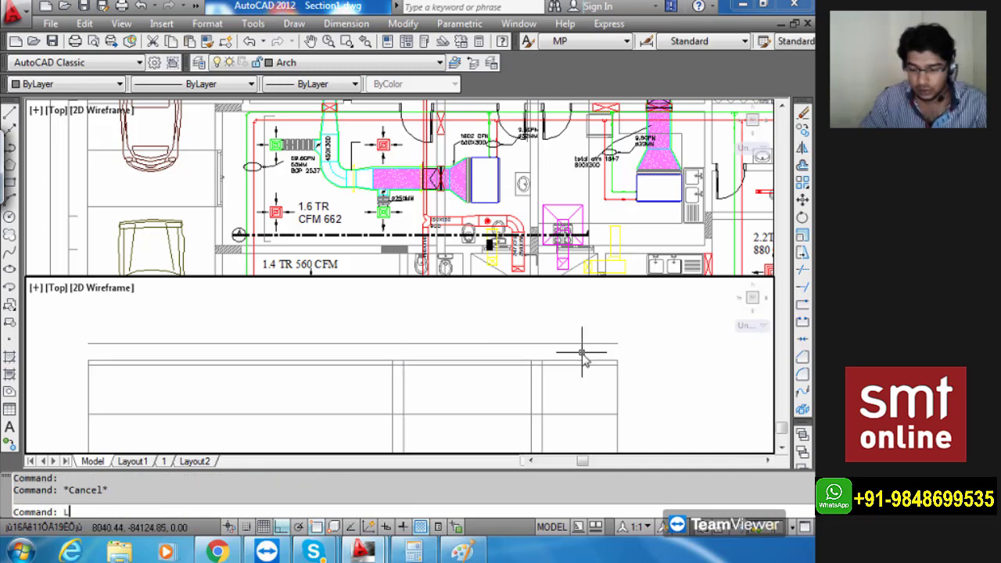
{"action": "type", "text": "l"}
{"action": "key", "text": "Return"}
{"action": "left_click", "coordinate": [617, 345]}
{"action": "left_click", "coordinate": [617, 360]}
{"action": "key", "text": "Escape"}
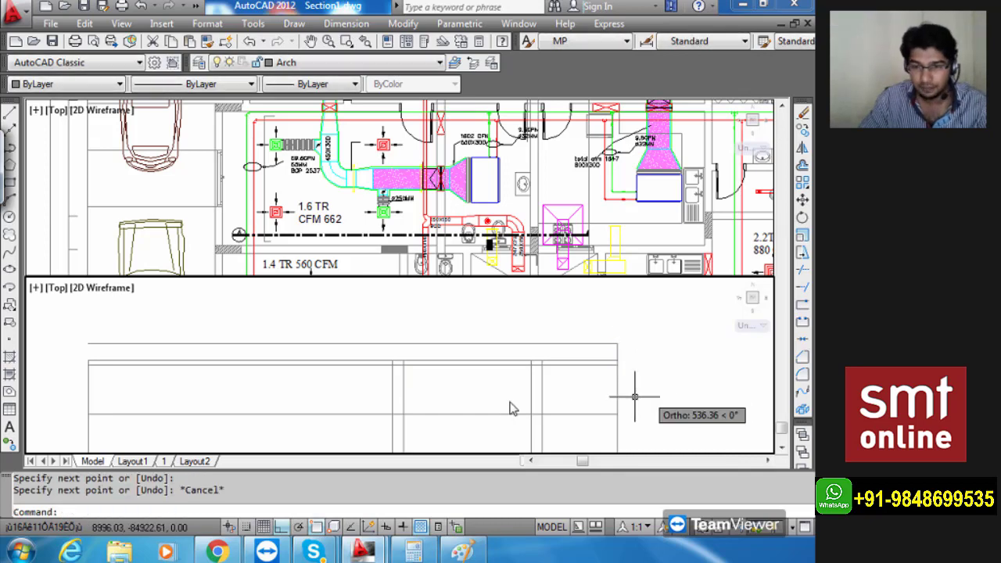
{"action": "key", "text": "Return"}
{"action": "left_click", "coordinate": [89, 345]}
{"action": "left_click", "coordinate": [88, 361]}
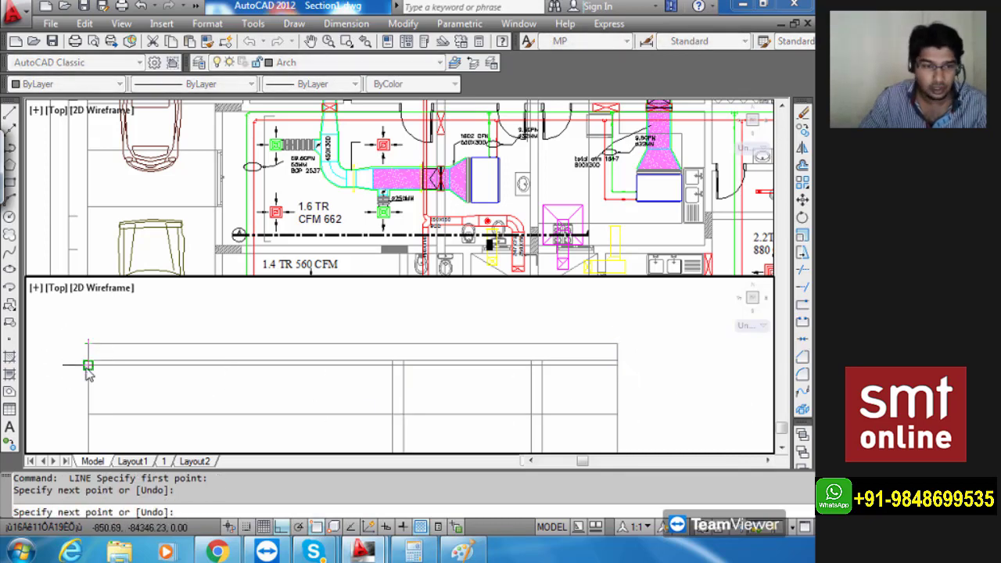
{"action": "key", "text": "Escape"}
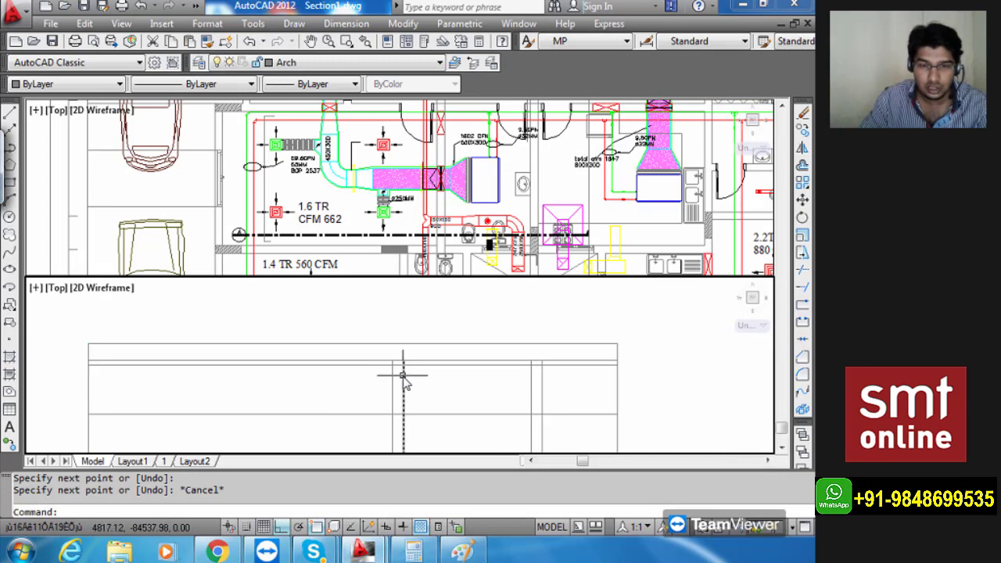
Extend both lines of the middle wall pair in the new section up to the top line.
{"action": "scroll", "coordinate": [404, 376], "scroll_direction": "up", "scroll_amount": 5}
{"action": "middle_click_drag", "start_coordinate": [404, 355], "coordinate": [423, 430]}
{"action": "scroll", "coordinate": [428, 437], "scroll_direction": "up", "scroll_amount": 1}
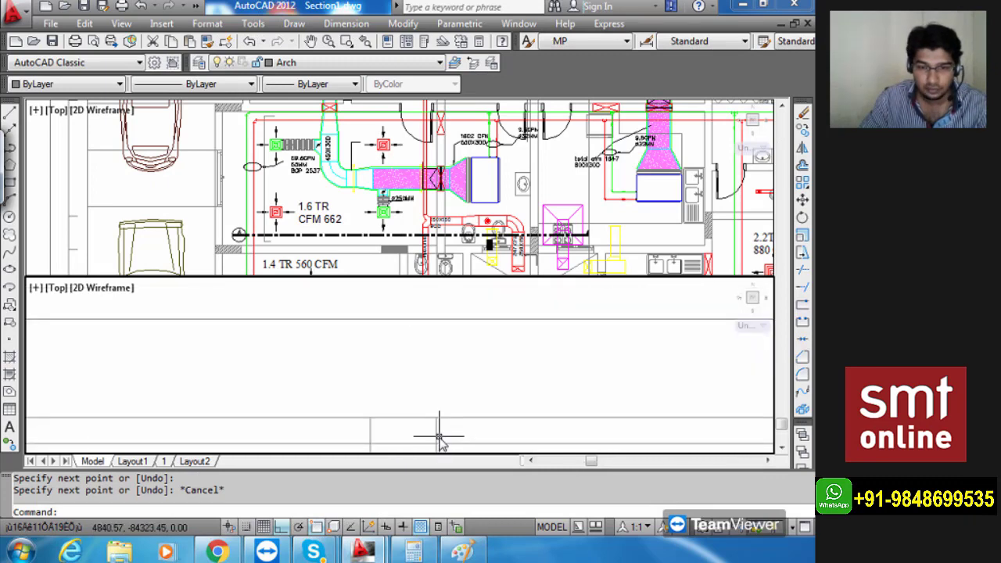
{"action": "scroll", "coordinate": [442, 428], "scroll_direction": "up", "scroll_amount": 1}
{"action": "left_click", "coordinate": [445, 417]}
{"action": "left_click", "coordinate": [369, 423]}
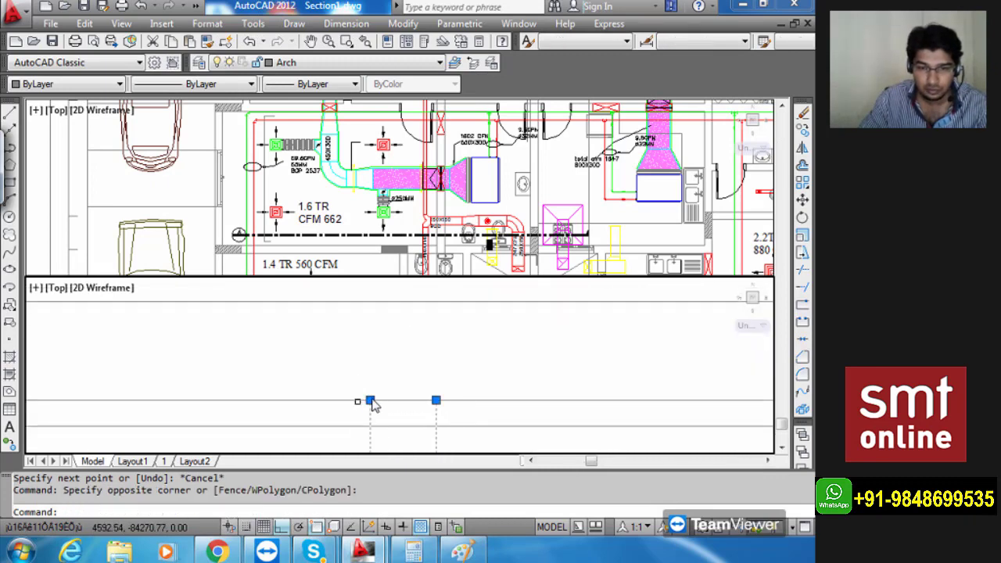
{"action": "left_click", "coordinate": [370, 400]}
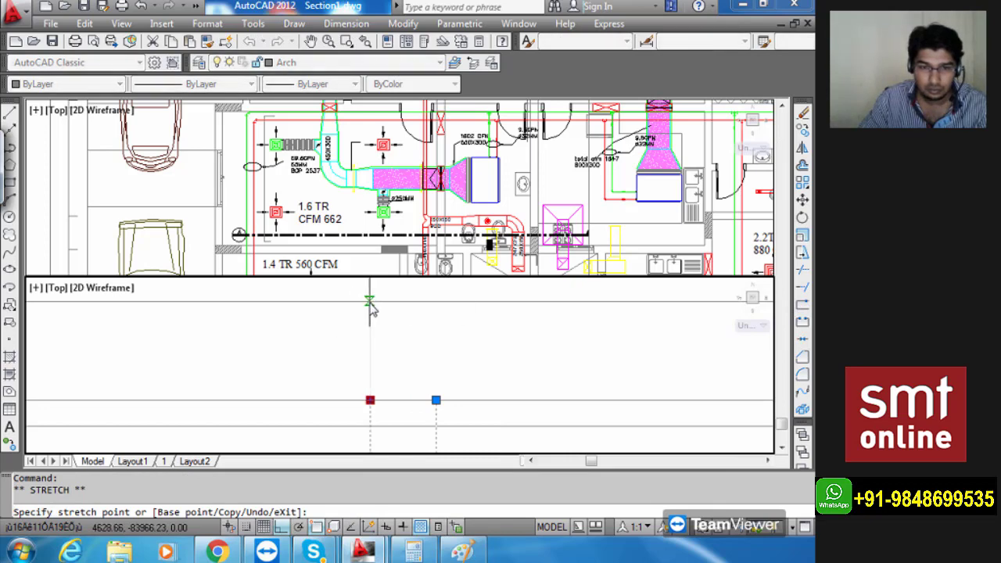
{"action": "left_click", "coordinate": [370, 303]}
{"action": "key", "text": "Escape"}
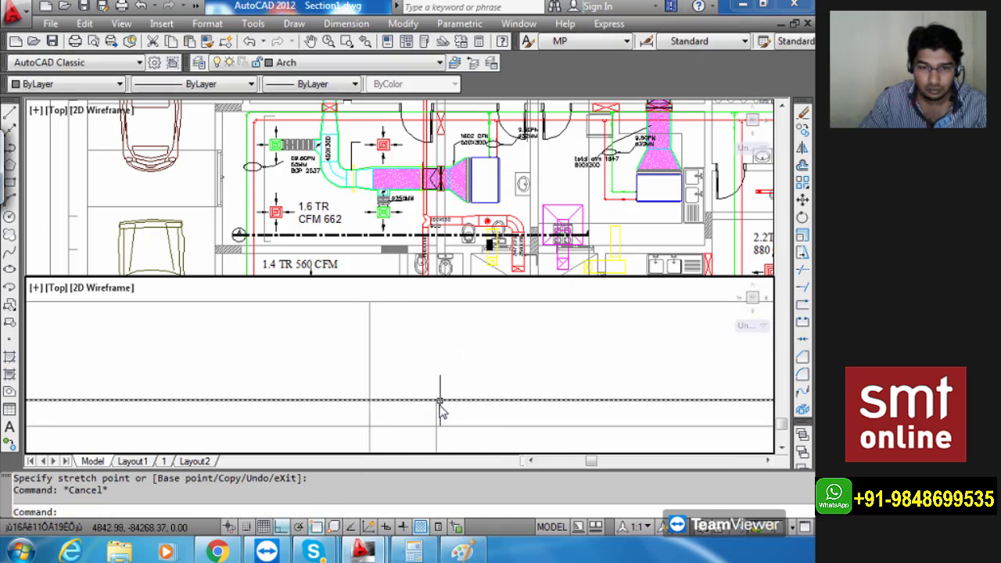
{"action": "left_click", "coordinate": [438, 412]}
{"action": "left_click", "coordinate": [440, 421]}
{"action": "left_click", "coordinate": [436, 401]}
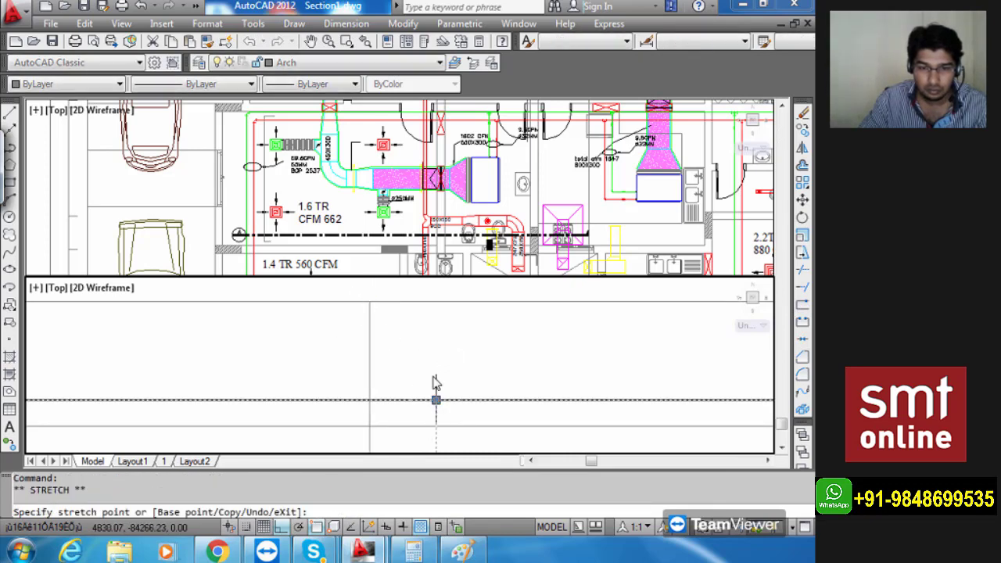
{"action": "left_click", "coordinate": [436, 303]}
{"action": "scroll", "coordinate": [436, 304], "scroll_direction": "down", "scroll_amount": 5}
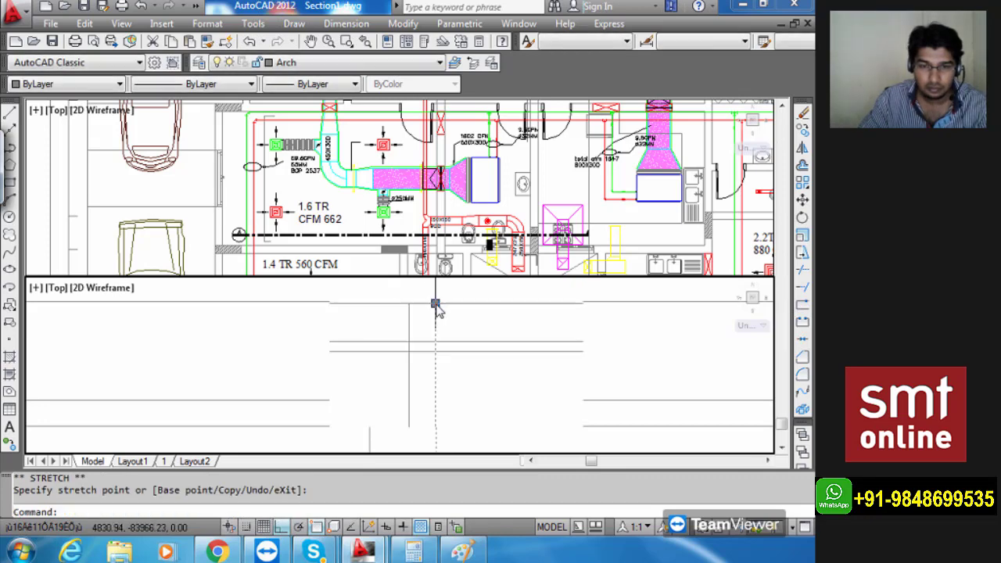
{"action": "key", "text": "Escape"}
Try the Stretch command on the preselected pair of wall lines near the section's right end.
{"action": "middle_click_drag", "start_coordinate": [554, 372], "coordinate": [428, 410]}
{"action": "scroll", "coordinate": [600, 397], "scroll_direction": "up", "scroll_amount": 3}
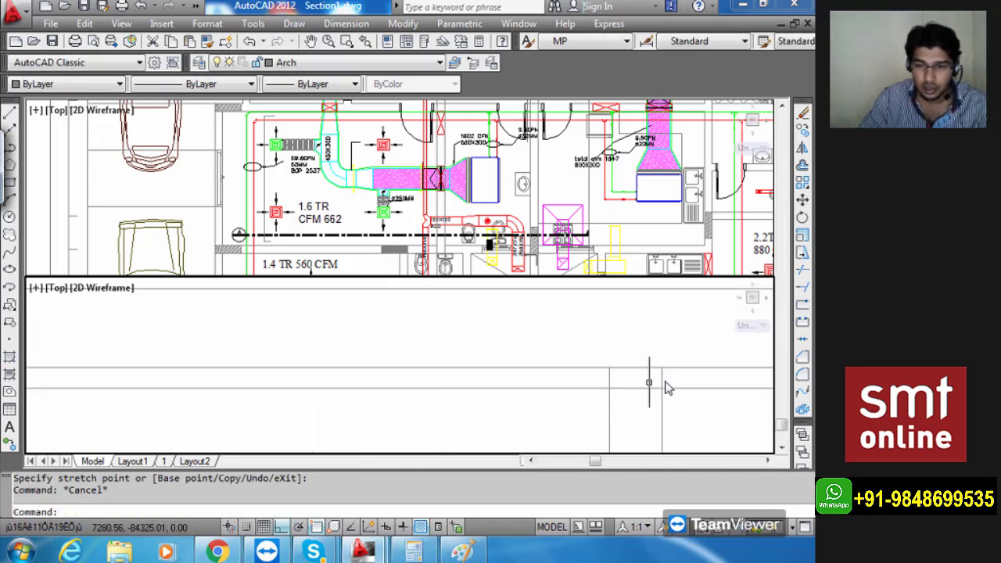
{"action": "middle_click_drag", "start_coordinate": [663, 381], "coordinate": [606, 399]}
{"action": "scroll", "coordinate": [607, 398], "scroll_direction": "up", "scroll_amount": 3}
{"action": "left_click", "coordinate": [607, 399]}
{"action": "left_click", "coordinate": [457, 403]}
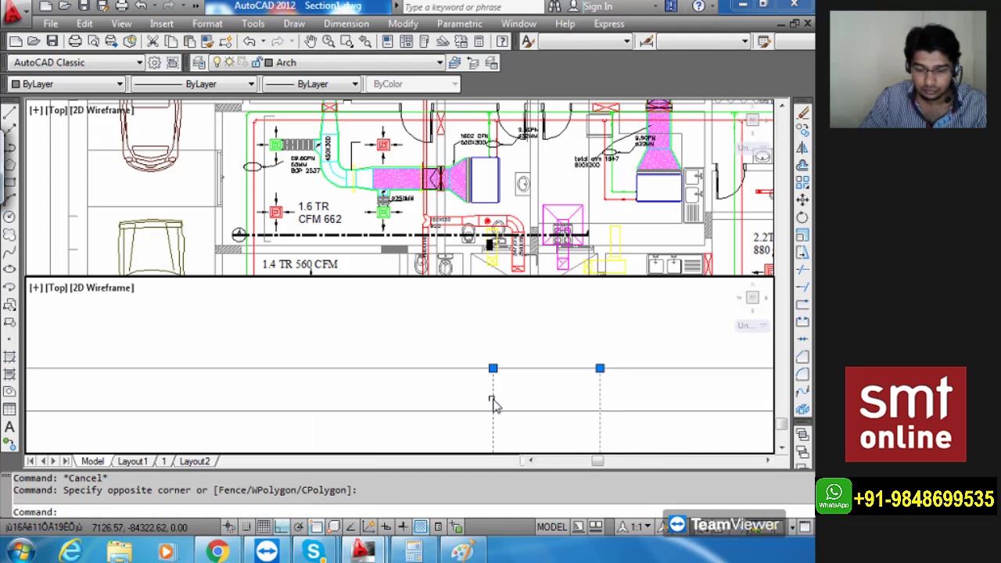
{"action": "type", "text": "S"}
{"action": "key", "text": "Return"}
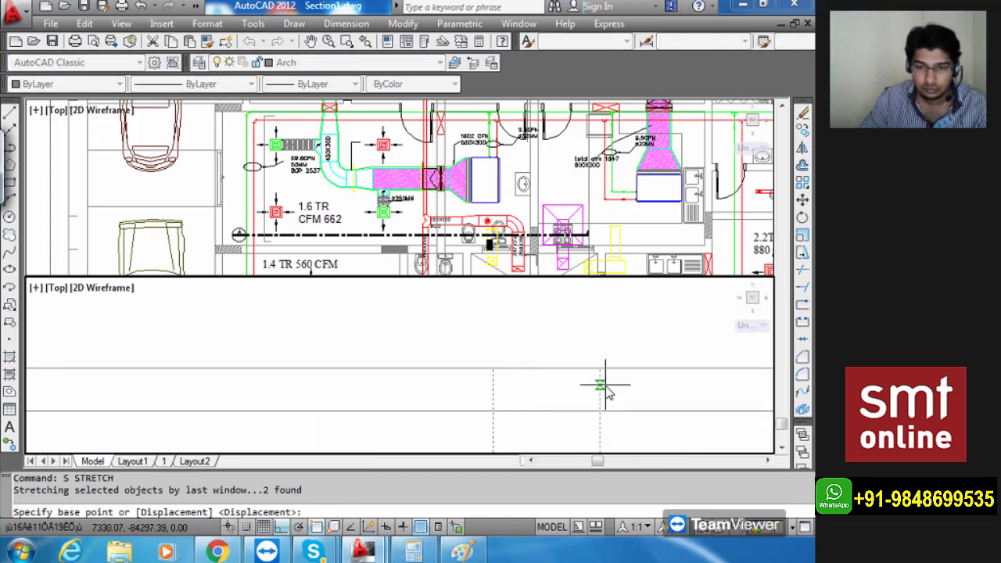
{"action": "left_click", "coordinate": [601, 384]}
{"action": "left_click", "coordinate": [493, 386]}
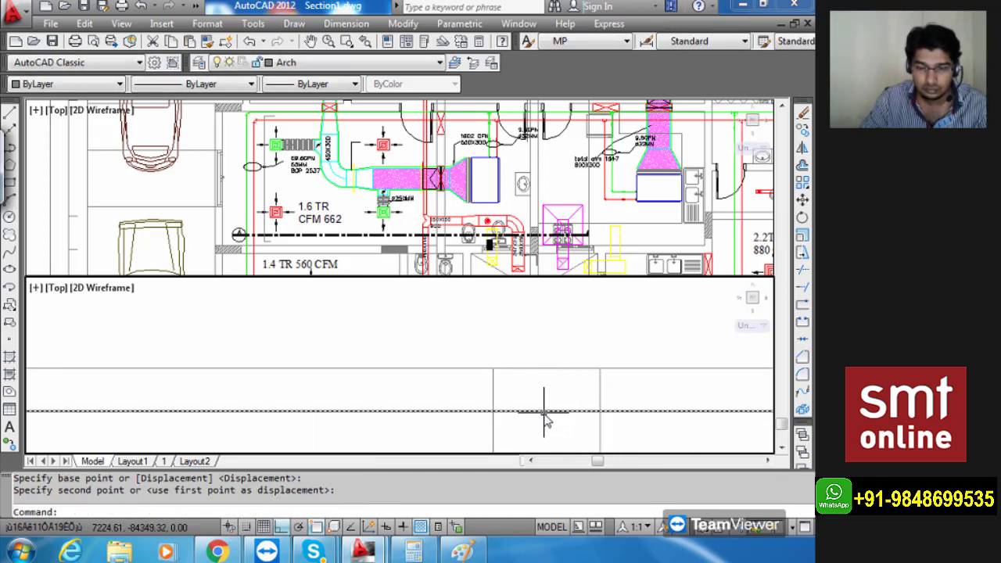
Try to stretch the right-hand wall pair up to the top line, reselecting both lines within the command.
{"action": "key", "text": "Escape"}
{"action": "key", "text": "Escape"}
{"action": "type", "text": "S"}
{"action": "key", "text": "Return"}
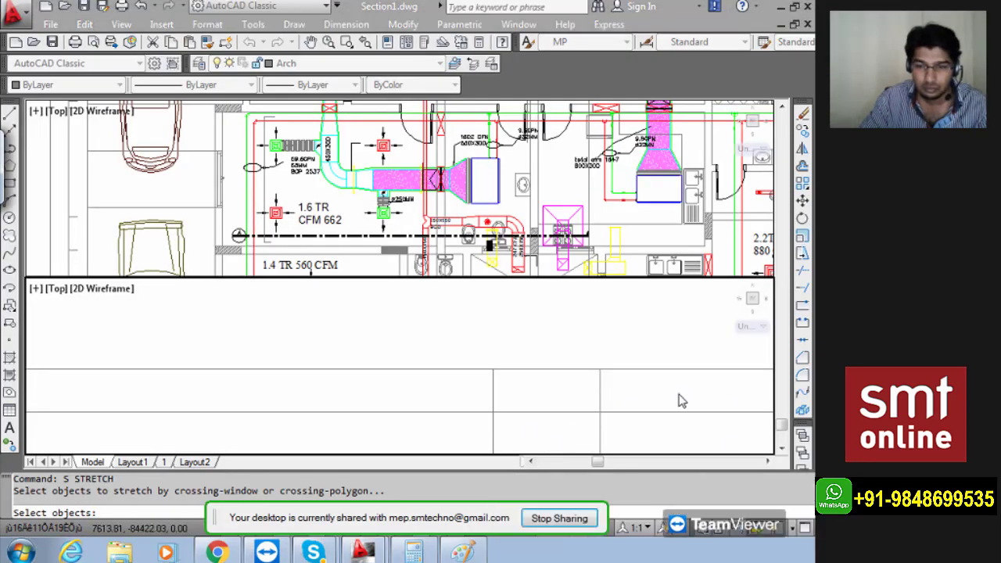
{"action": "left_click", "coordinate": [496, 382]}
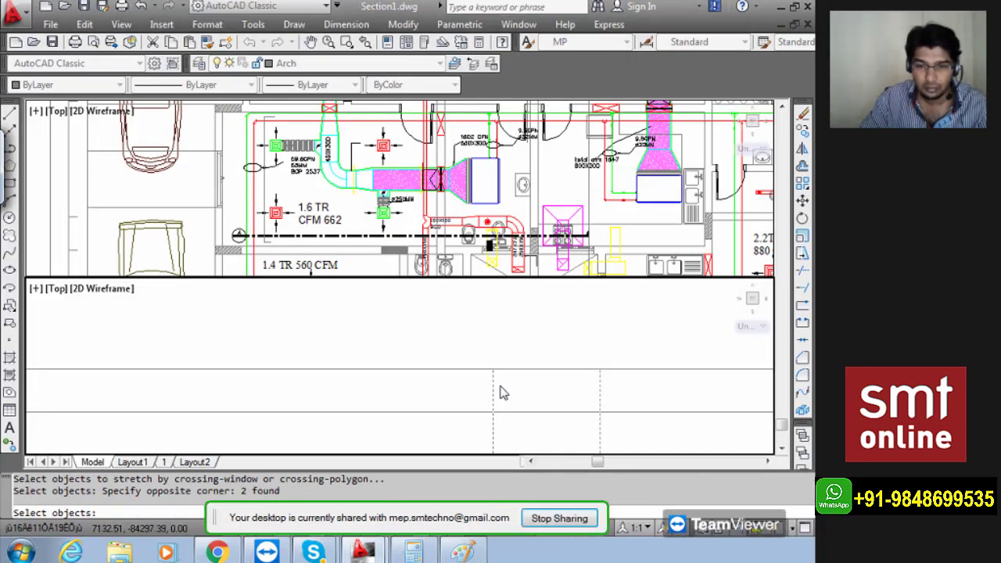
{"action": "key", "text": "Return"}
{"action": "left_click", "coordinate": [494, 372]}
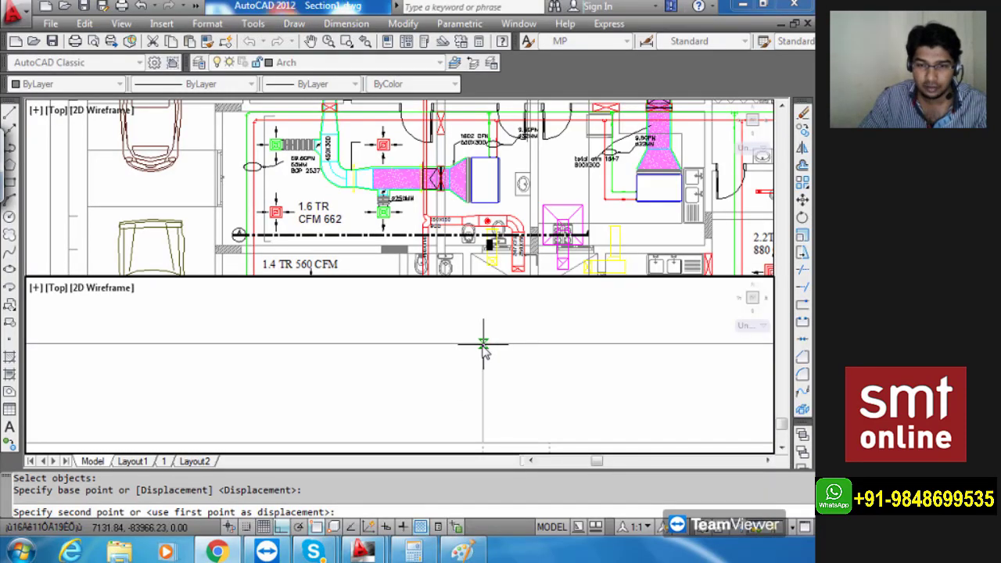
{"action": "left_click", "coordinate": [483, 344]}
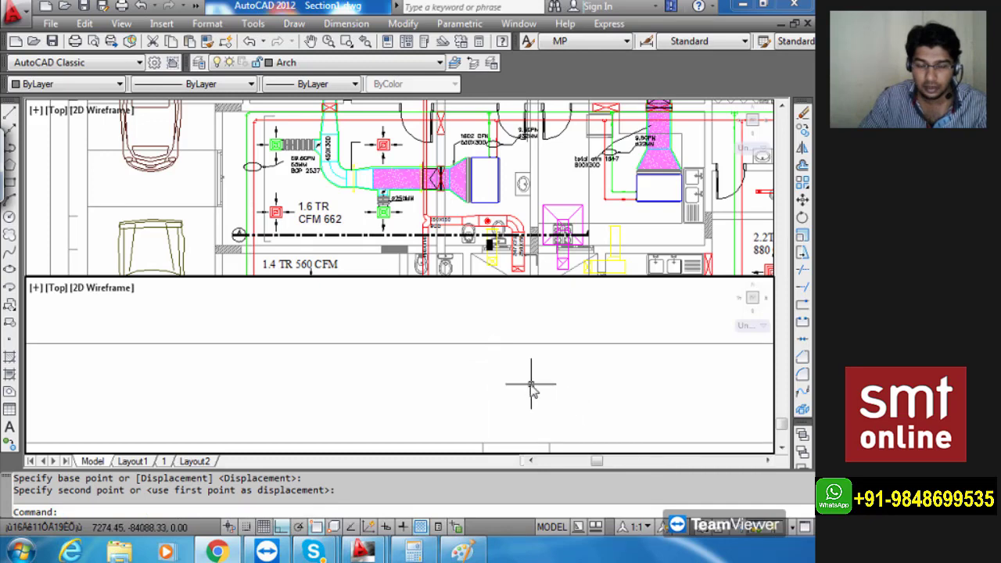
{"action": "key", "text": "Escape"}
Extend each line of the right-hand wall pair from the old upper level line up to the top line.
{"action": "scroll", "coordinate": [523, 399], "scroll_direction": "down", "scroll_amount": 5}
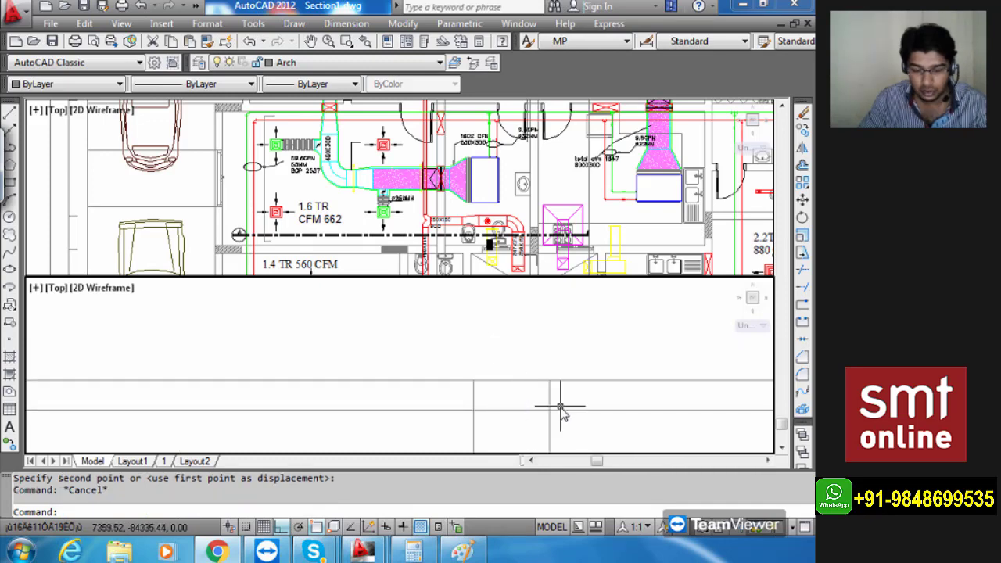
{"action": "left_click", "coordinate": [567, 406]}
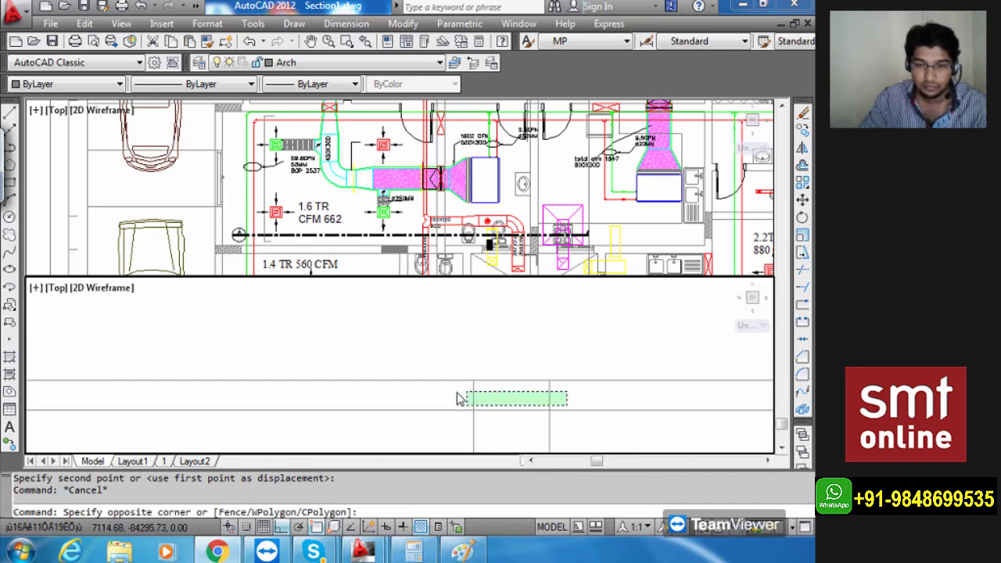
{"action": "left_click", "coordinate": [460, 395]}
{"action": "left_click", "coordinate": [474, 380]}
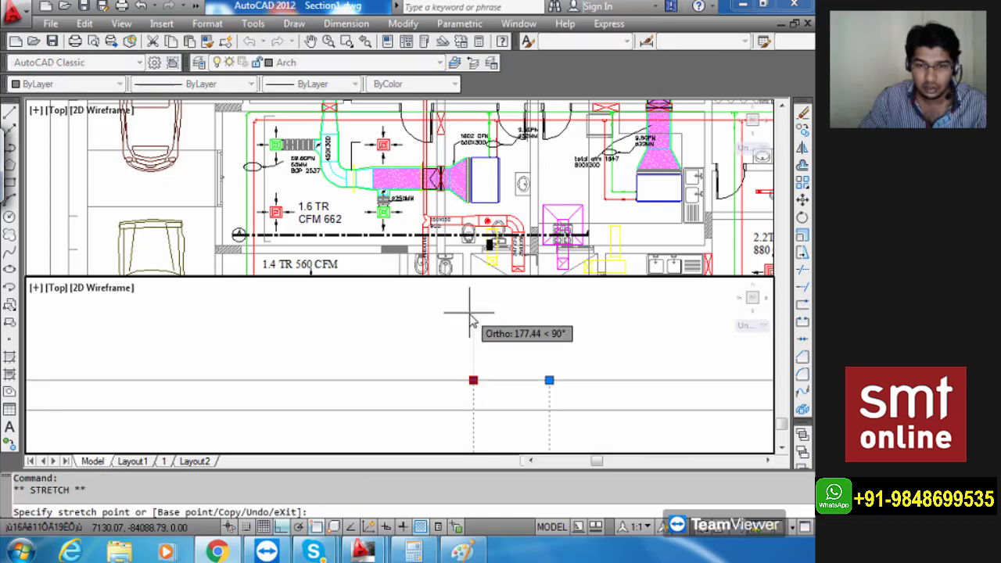
{"action": "middle_click_drag", "start_coordinate": [471, 314], "coordinate": [472, 384]}
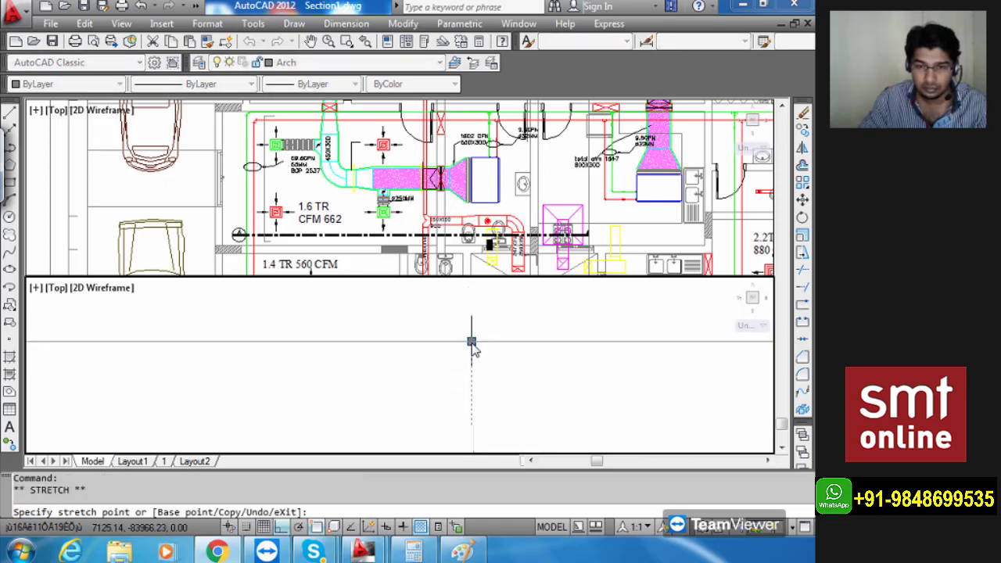
{"action": "key", "text": "Escape"}
{"action": "middle_click_drag", "start_coordinate": [543, 331], "coordinate": [537, 416]}
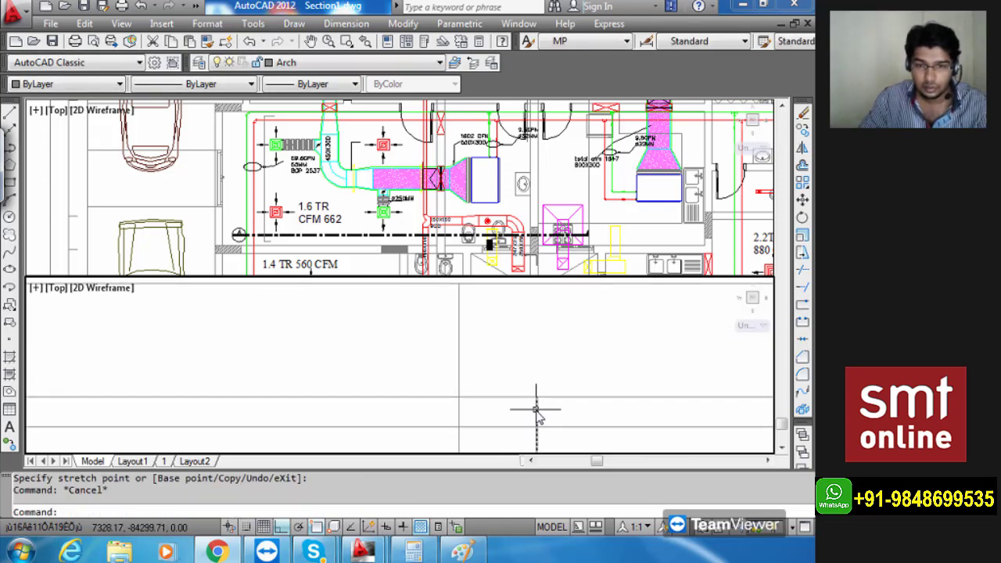
{"action": "left_click", "coordinate": [536, 416]}
{"action": "left_click", "coordinate": [537, 427]}
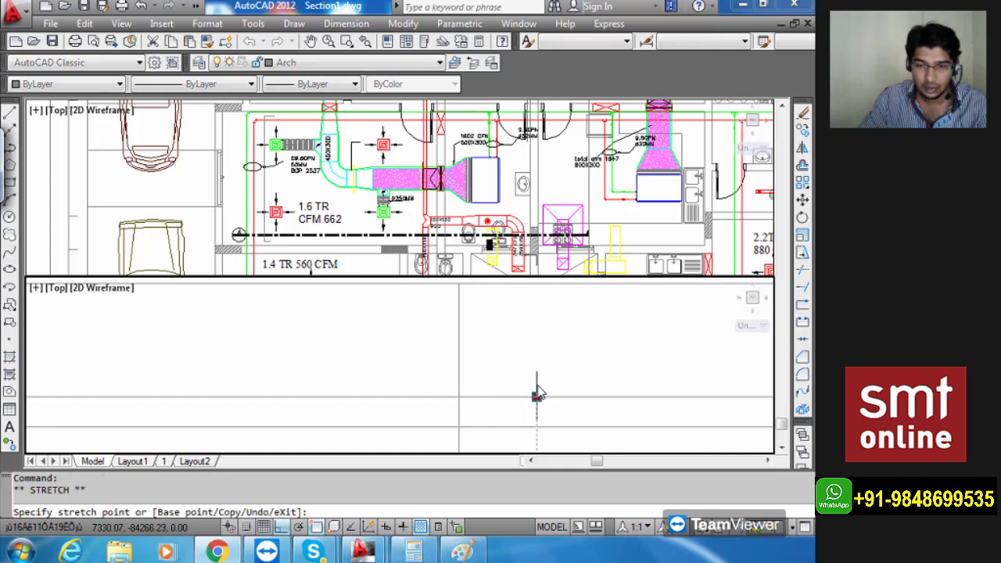
{"action": "left_click", "coordinate": [537, 314]}
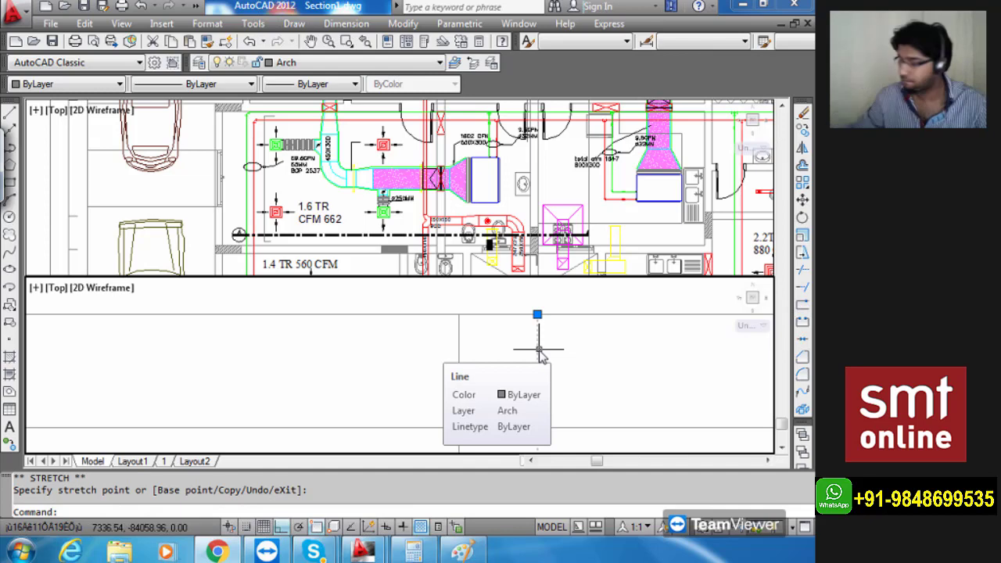
{"action": "key", "text": "Escape"}
Delete the upper of the two closely spaced horizontal lines below the section's top line.
{"action": "scroll", "coordinate": [516, 355], "scroll_direction": "down", "scroll_amount": 4}
{"action": "scroll", "coordinate": [516, 357], "scroll_direction": "down", "scroll_amount": 2}
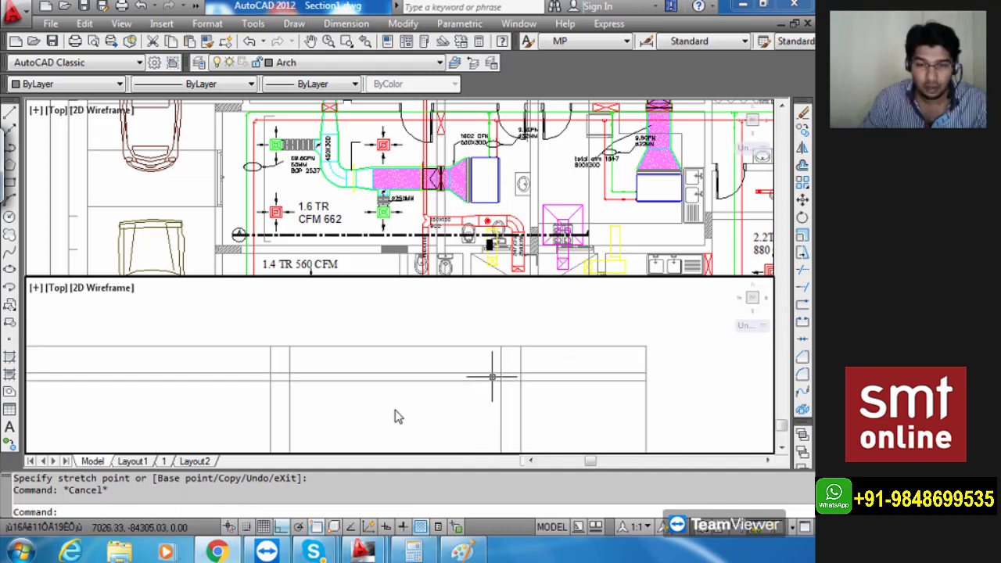
{"action": "left_click", "coordinate": [400, 369]}
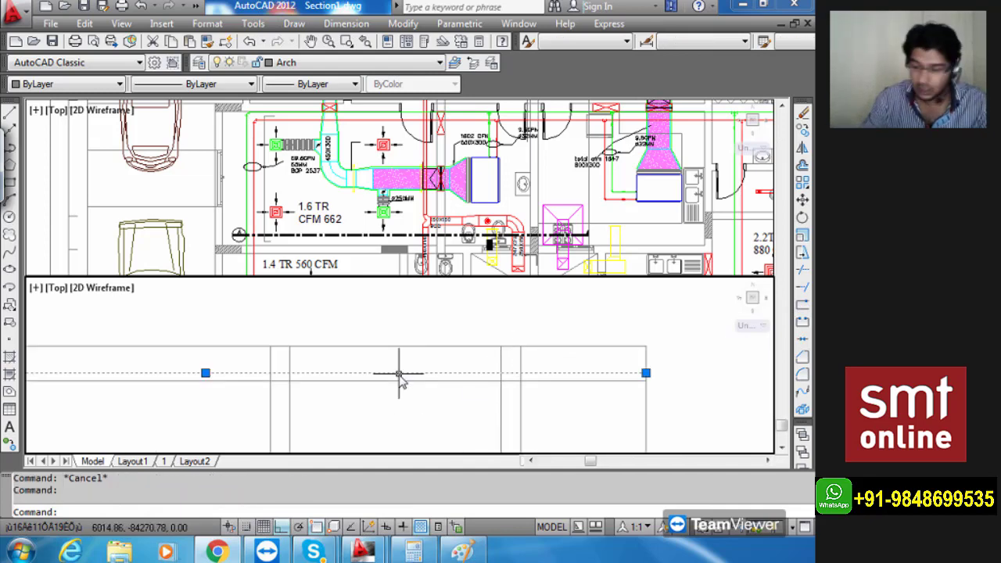
{"action": "key", "text": "Delete"}
{"action": "key", "text": "Escape"}
Examine the new section's top band, the line beneath it and the extended wall lines.
{"action": "scroll", "coordinate": [373, 364], "scroll_direction": "down", "scroll_amount": 4}
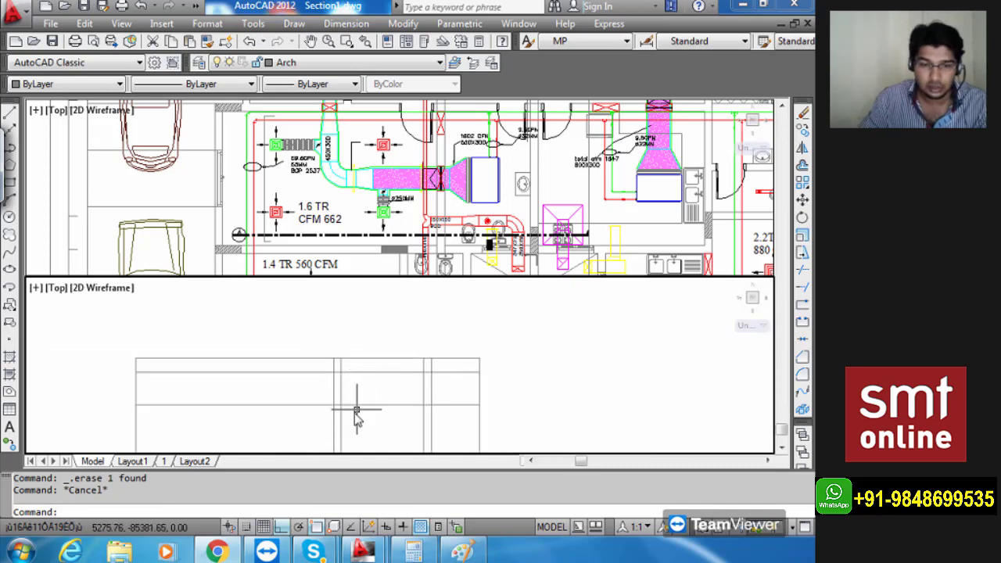
{"action": "middle_click_drag", "start_coordinate": [358, 411], "coordinate": [493, 364]}
{"action": "scroll", "coordinate": [492, 365], "scroll_direction": "down", "scroll_amount": 2}
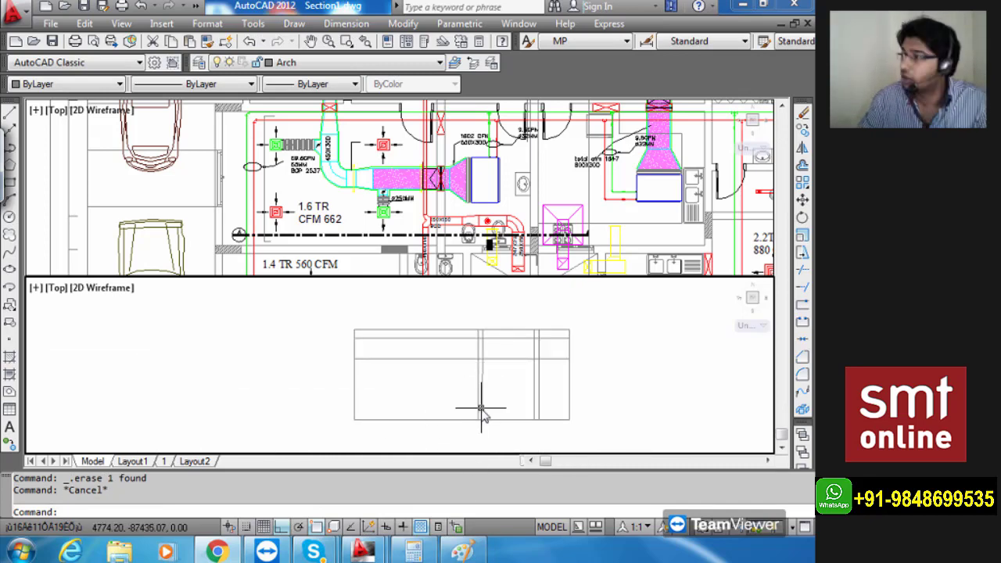
{"action": "middle_click_drag", "start_coordinate": [468, 377], "coordinate": [470, 399]}
{"action": "scroll", "coordinate": [485, 392], "scroll_direction": "up", "scroll_amount": 4}
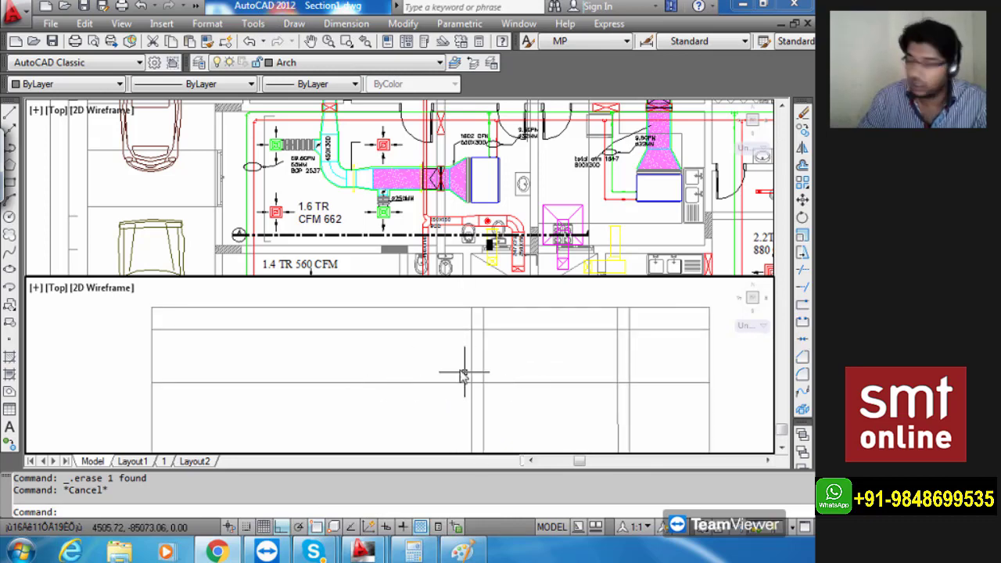
{"action": "scroll", "coordinate": [485, 383], "scroll_direction": "up", "scroll_amount": 2}
{"action": "scroll", "coordinate": [422, 350], "scroll_direction": "up", "scroll_amount": 1}
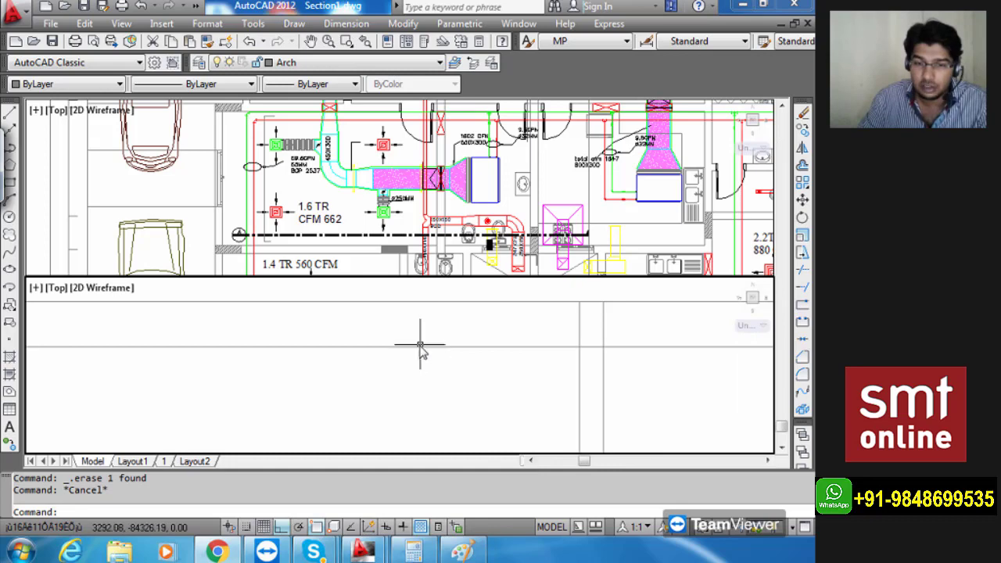
{"action": "scroll", "coordinate": [420, 353], "scroll_direction": "down", "scroll_amount": 3}
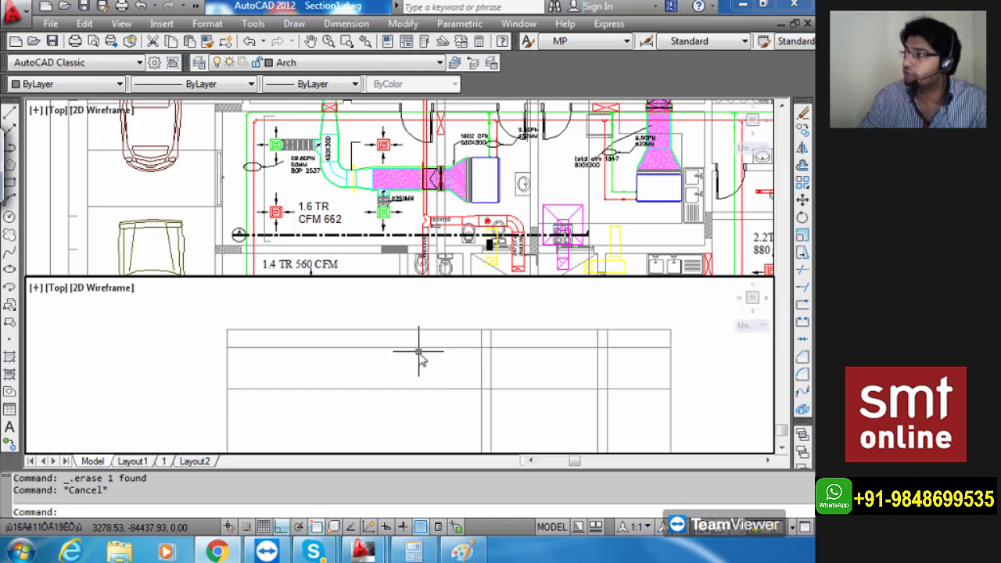
{"action": "scroll", "coordinate": [435, 352], "scroll_direction": "up", "scroll_amount": 3}
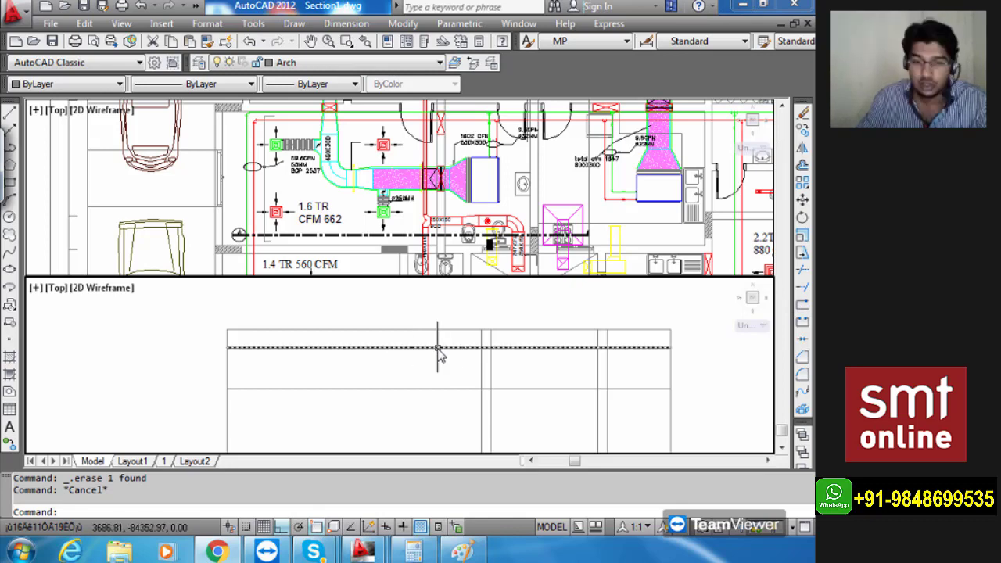
{"action": "left_click", "coordinate": [414, 345]}
{"action": "scroll", "coordinate": [413, 346], "scroll_direction": "down", "scroll_amount": 4}
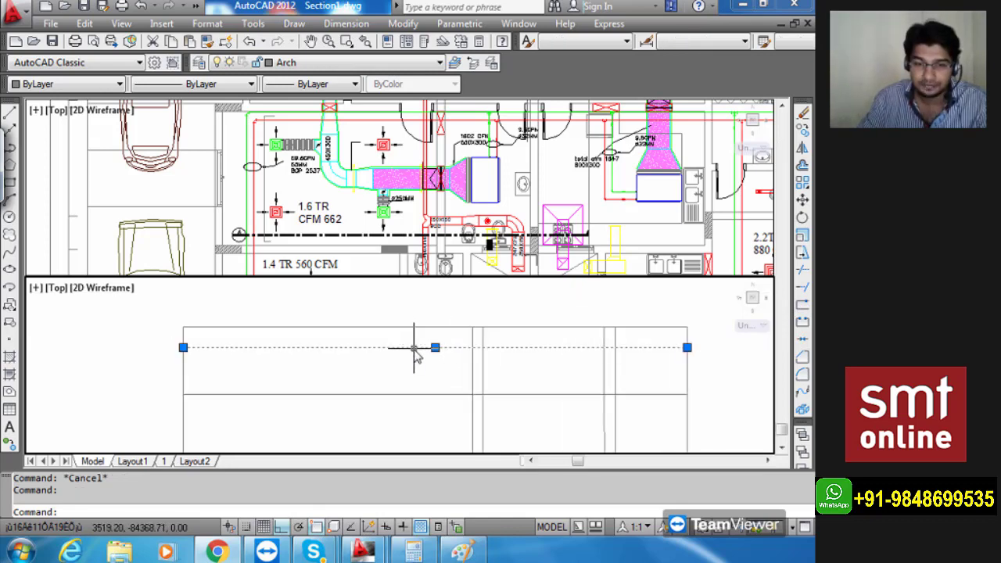
{"action": "middle_click_drag", "start_coordinate": [413, 364], "coordinate": [410, 382]}
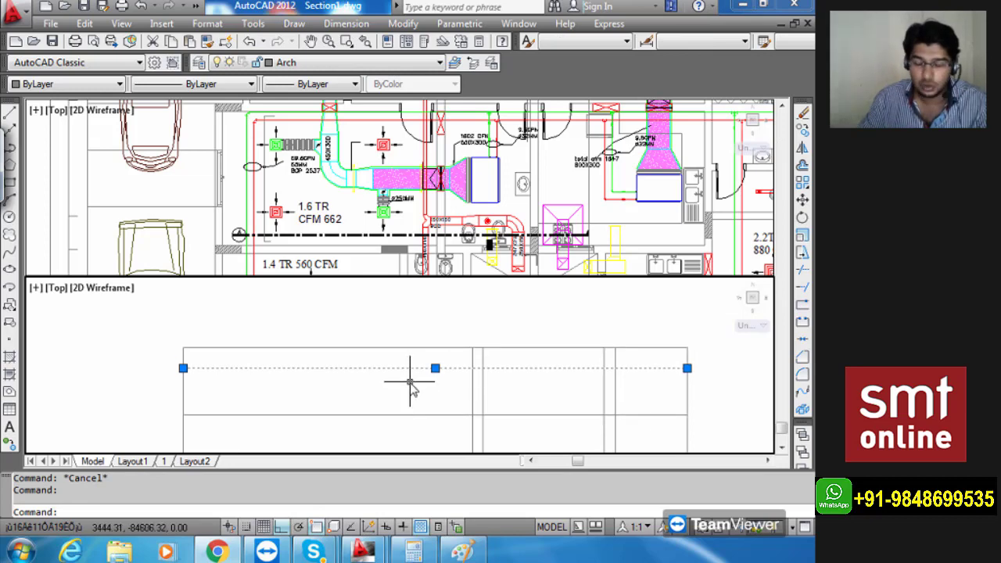
{"action": "key", "text": "Escape"}
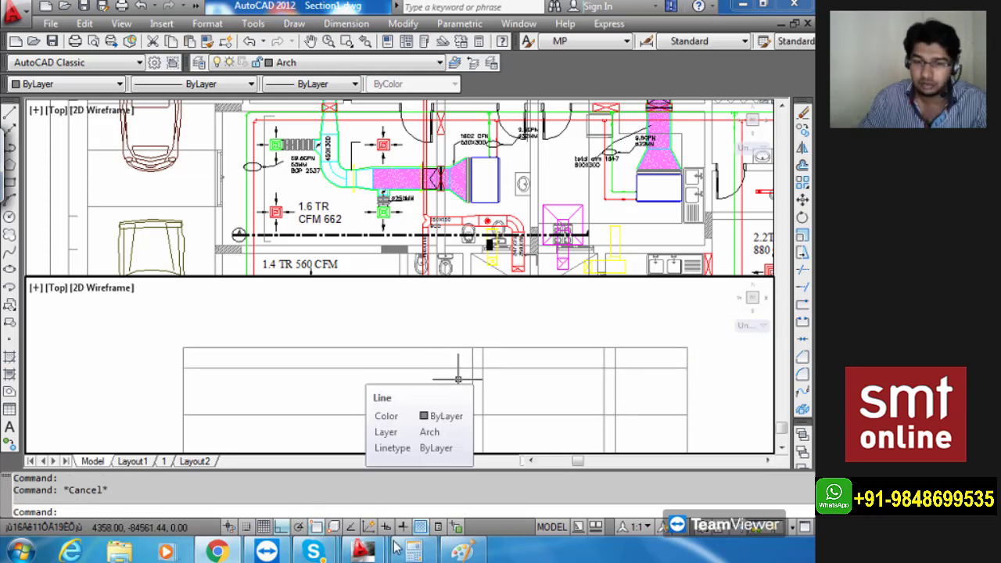
Switch to ELIVECTION.dwg and examine the slab thickness and ceiling gap dimensions around the floor slab.
{"action": "mouse_move", "coordinate": [362, 552]}
{"action": "left_click", "coordinate": [270, 476]}
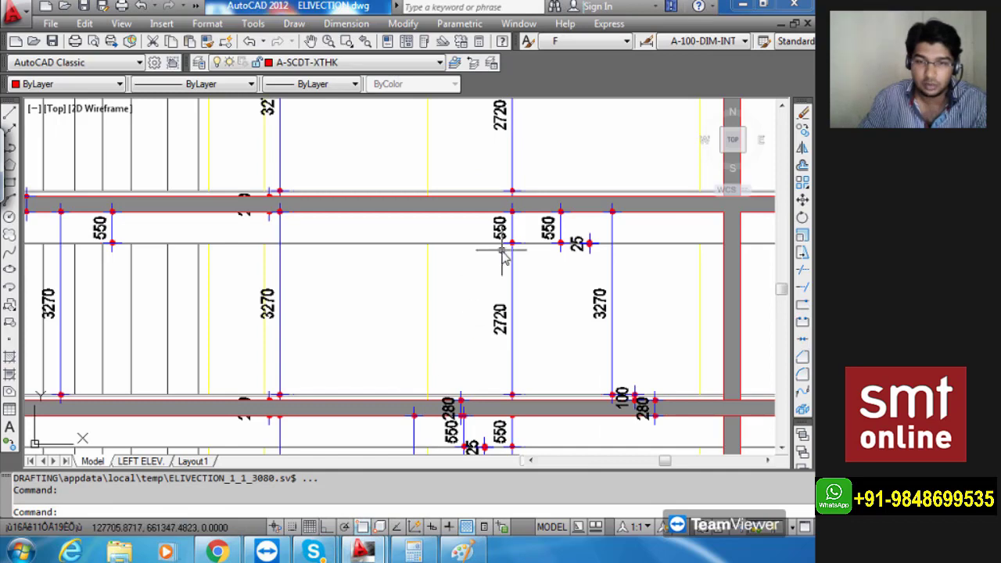
{"action": "scroll", "coordinate": [503, 305], "scroll_direction": "up", "scroll_amount": 3}
{"action": "scroll", "coordinate": [502, 305], "scroll_direction": "up", "scroll_amount": 2}
{"action": "scroll", "coordinate": [510, 290], "scroll_direction": "down", "scroll_amount": 1}
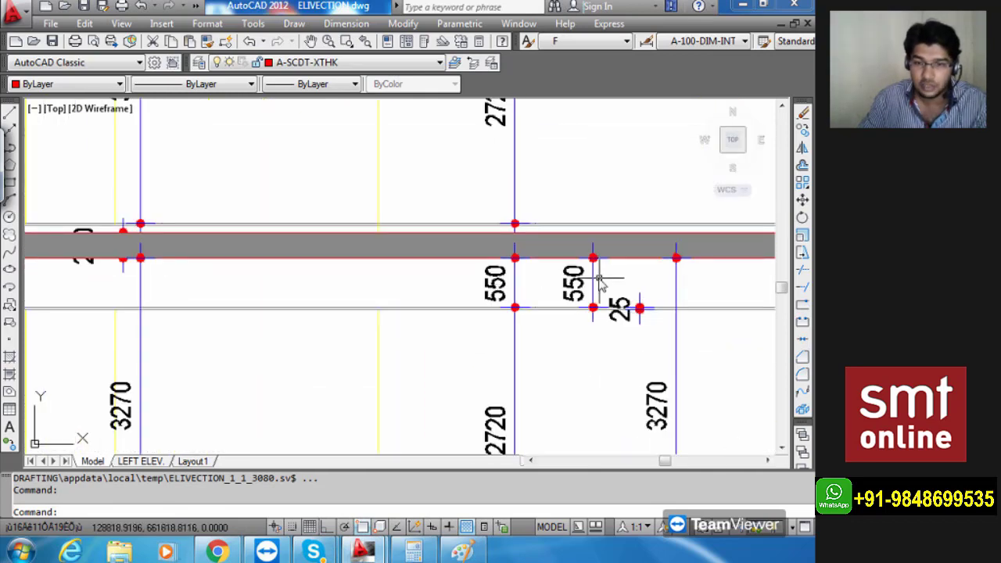
{"action": "mouse_move", "coordinate": [328, 279]}
{"action": "middle_mouse_down"}
{"action": "mouse_move", "coordinate": [516, 311]}
{"action": "mouse_move", "coordinate": [707, 314]}
{"action": "middle_mouse_up"}
{"action": "middle_click_drag", "start_coordinate": [160, 288], "coordinate": [260, 288]}
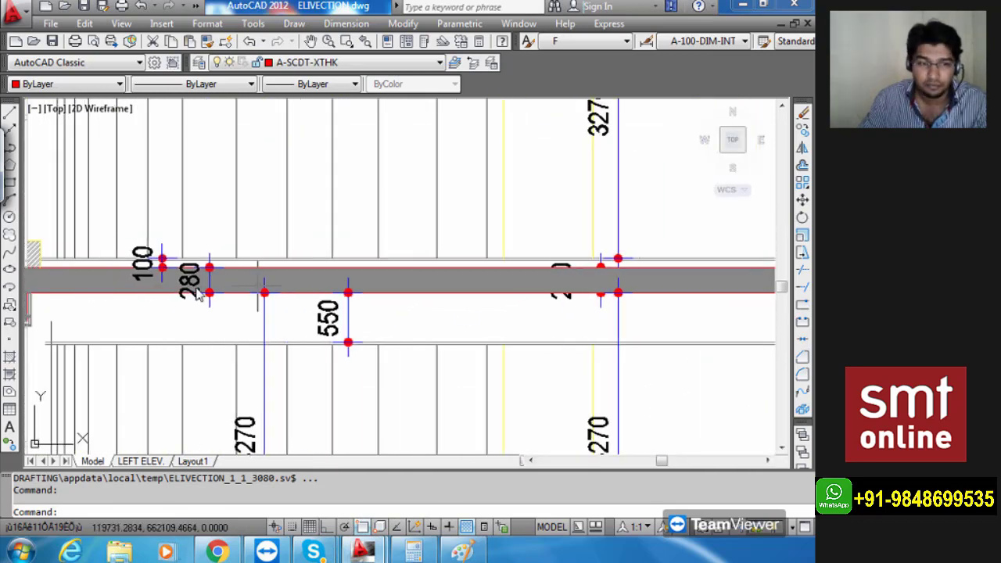
Switch back to Section1.dwg and offset the horizontal line just below the section's top line upward by 400.
{"action": "scroll", "coordinate": [205, 282], "scroll_direction": "up", "scroll_amount": 3}
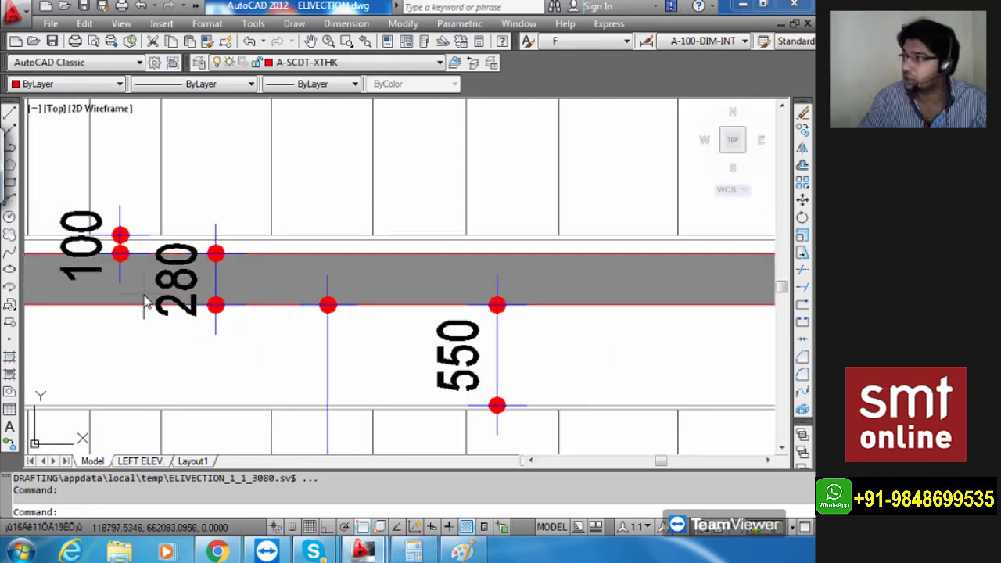
{"action": "mouse_move", "coordinate": [366, 551]}
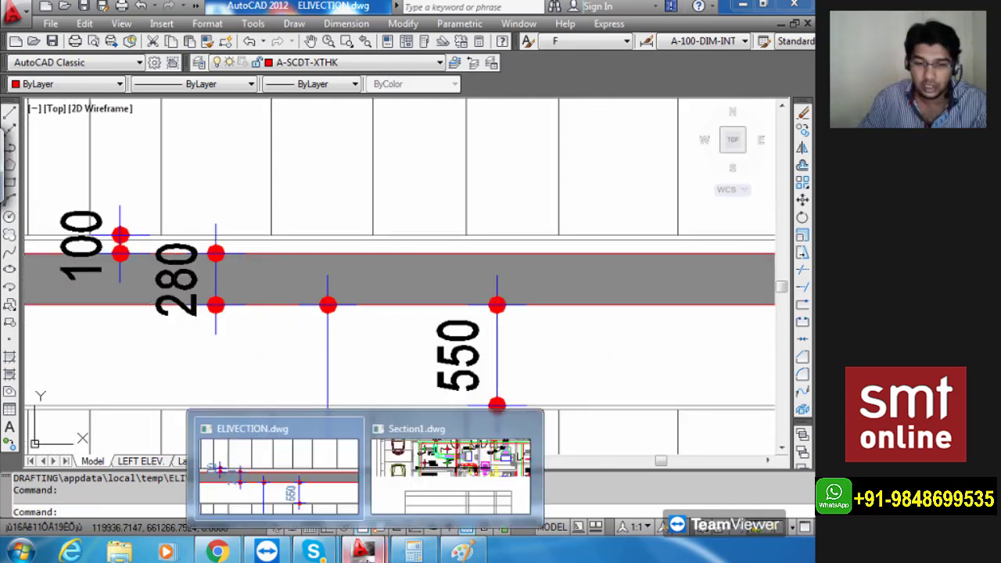
{"action": "left_click", "coordinate": [405, 521]}
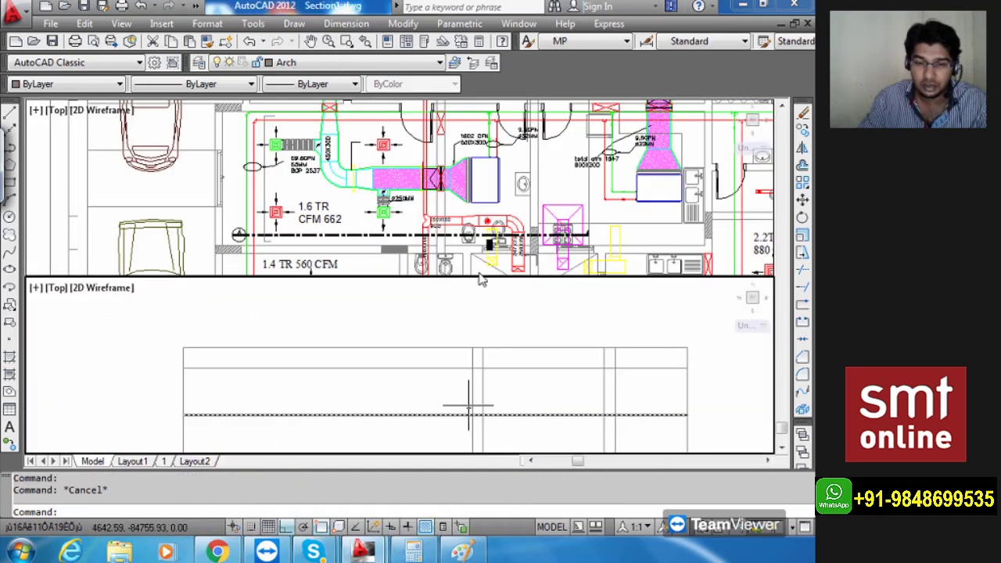
{"action": "left_click", "coordinate": [489, 368]}
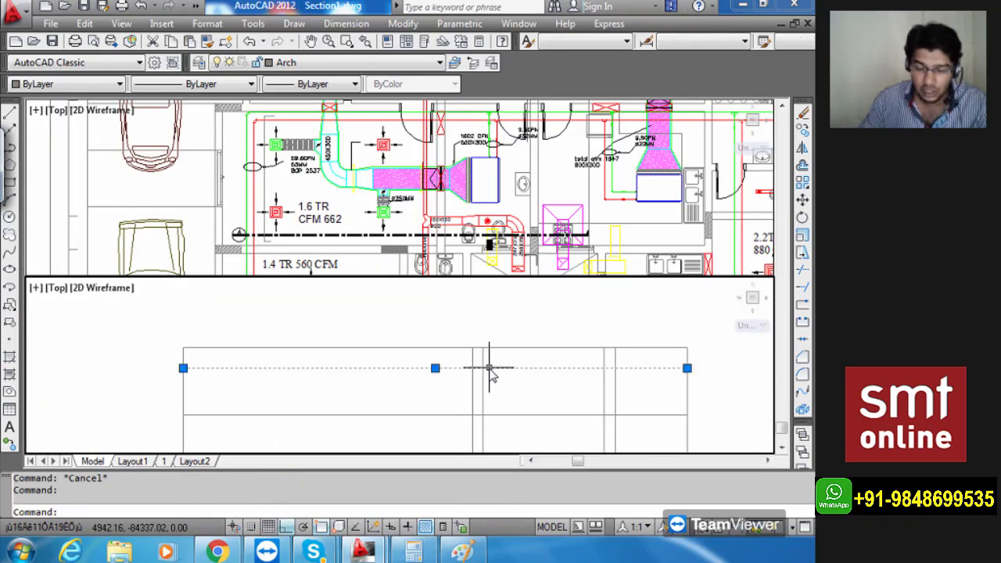
{"action": "key", "text": "Escape"}
{"action": "type", "text": "o"}
{"action": "key", "text": "Return"}
{"action": "type", "text": "4"}
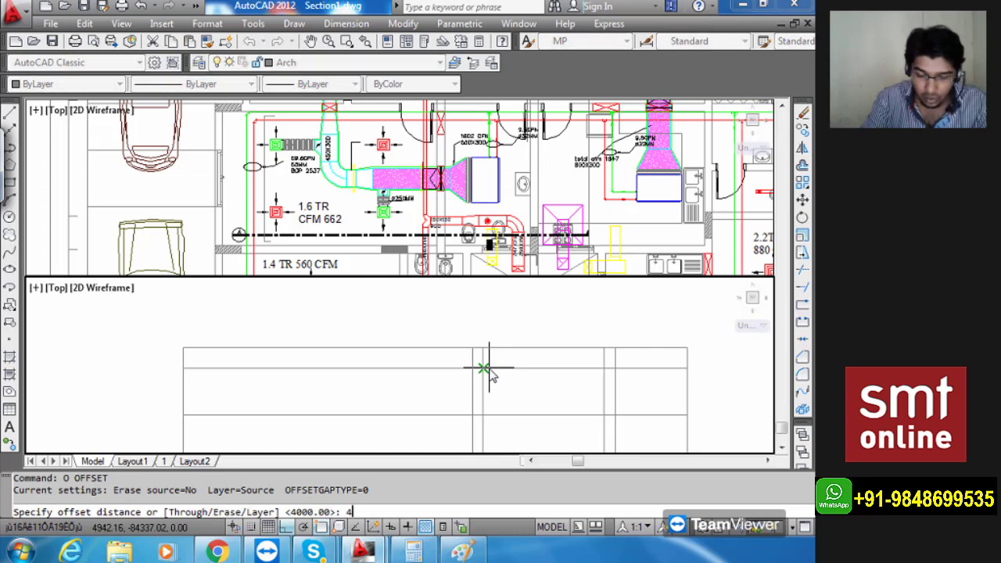
{"action": "type", "text": "00"}
{"action": "key", "text": "Return"}
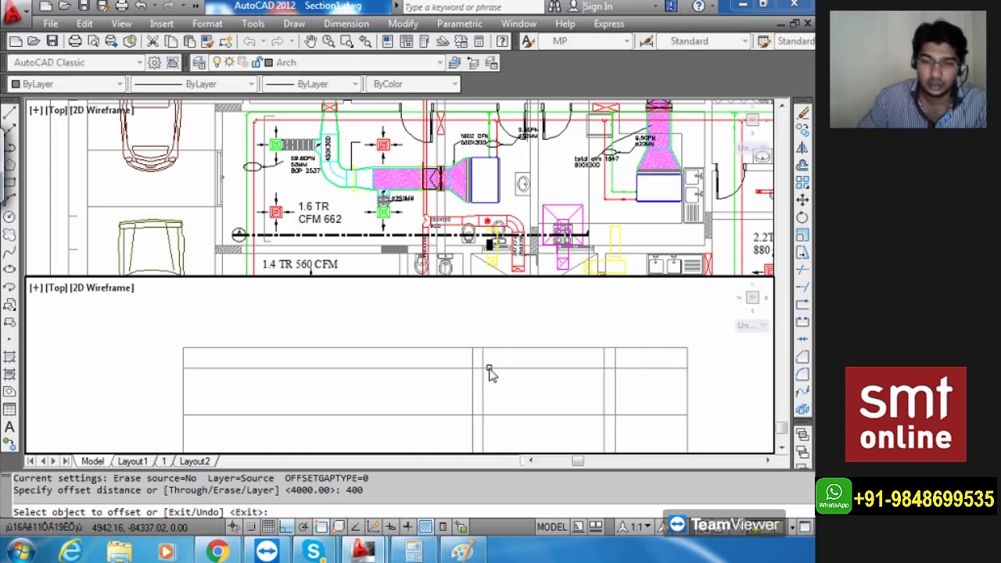
{"action": "left_click", "coordinate": [489, 368]}
{"action": "left_click", "coordinate": [493, 309]}
{"action": "key", "text": "Escape"}
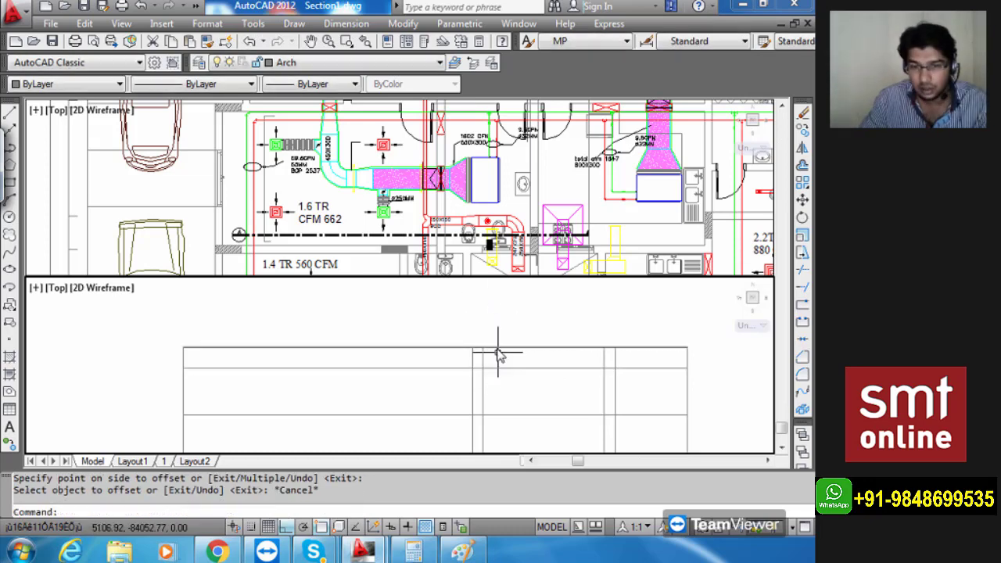
Offset the horizontal line below the section's closely spaced top lines upward by 280.
{"action": "scroll", "coordinate": [499, 353], "scroll_direction": "up", "scroll_amount": 2}
{"action": "left_click", "coordinate": [478, 337]}
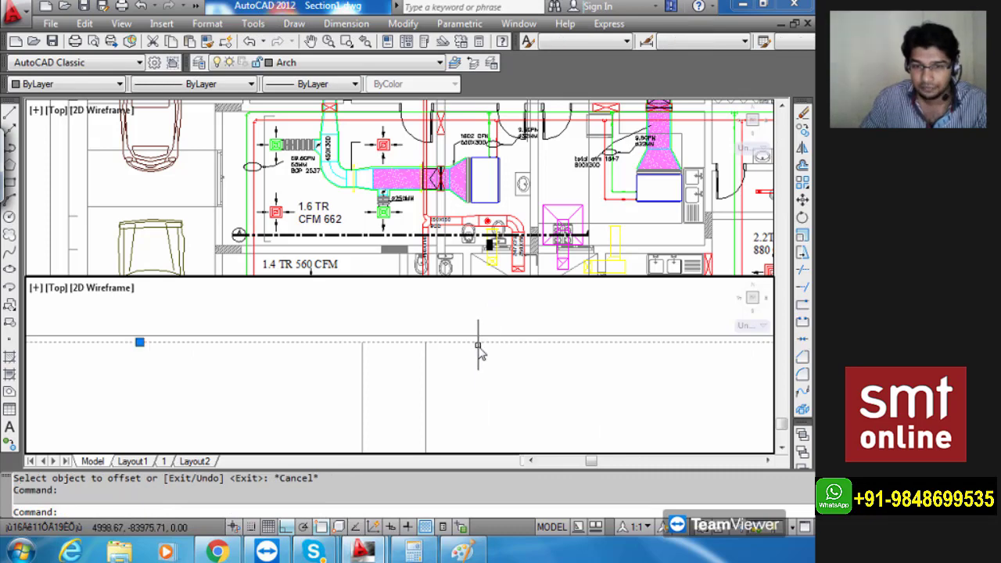
{"action": "scroll", "coordinate": [479, 344], "scroll_direction": "down", "scroll_amount": 4}
{"action": "middle_click_drag", "start_coordinate": [514, 374], "coordinate": [494, 382]}
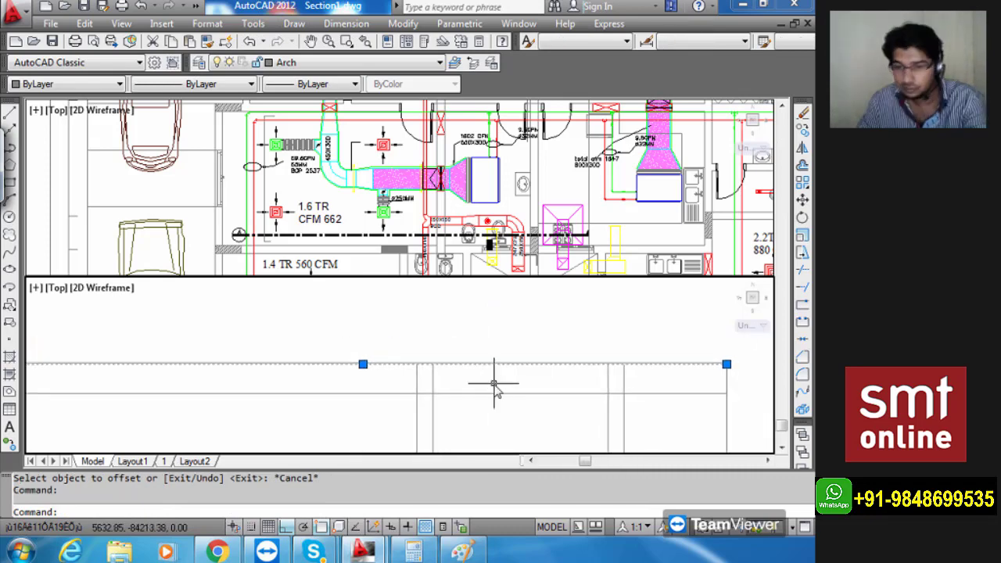
{"action": "key", "text": "Escape"}
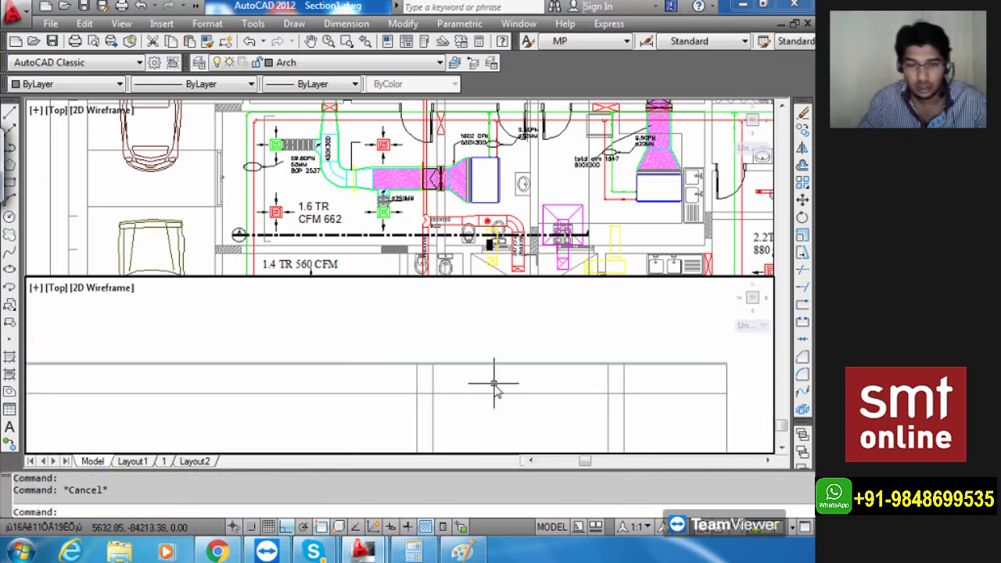
{"action": "scroll", "coordinate": [494, 384], "scroll_direction": "up", "scroll_amount": 2}
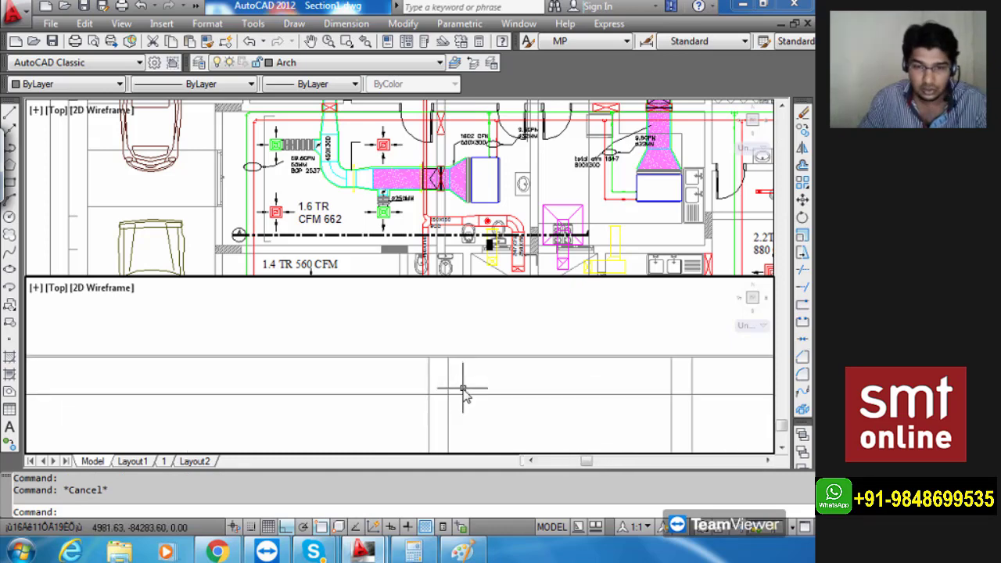
{"action": "type", "text": "o"}
{"action": "key", "text": "Return"}
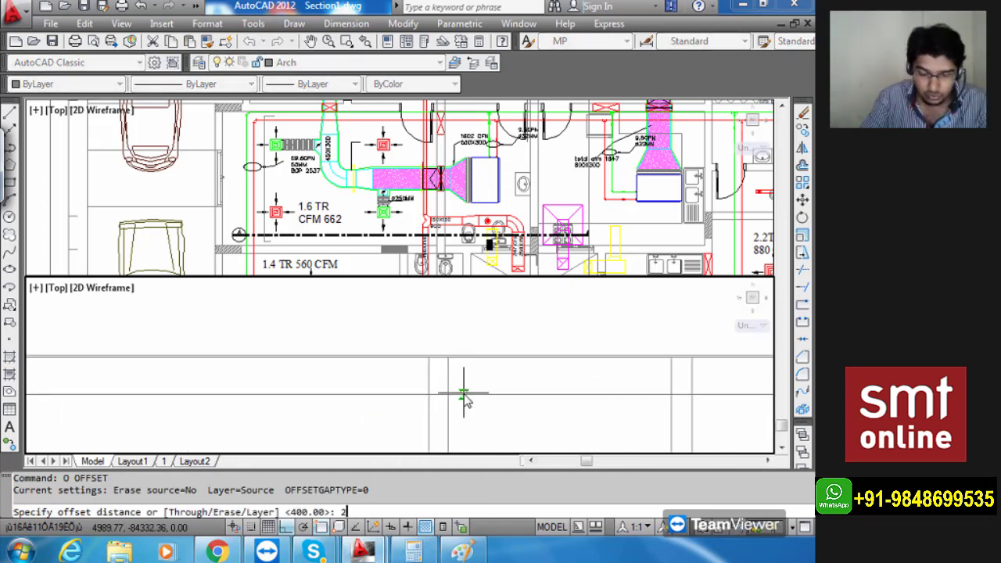
{"action": "type", "text": "280"}
{"action": "key", "text": "Return"}
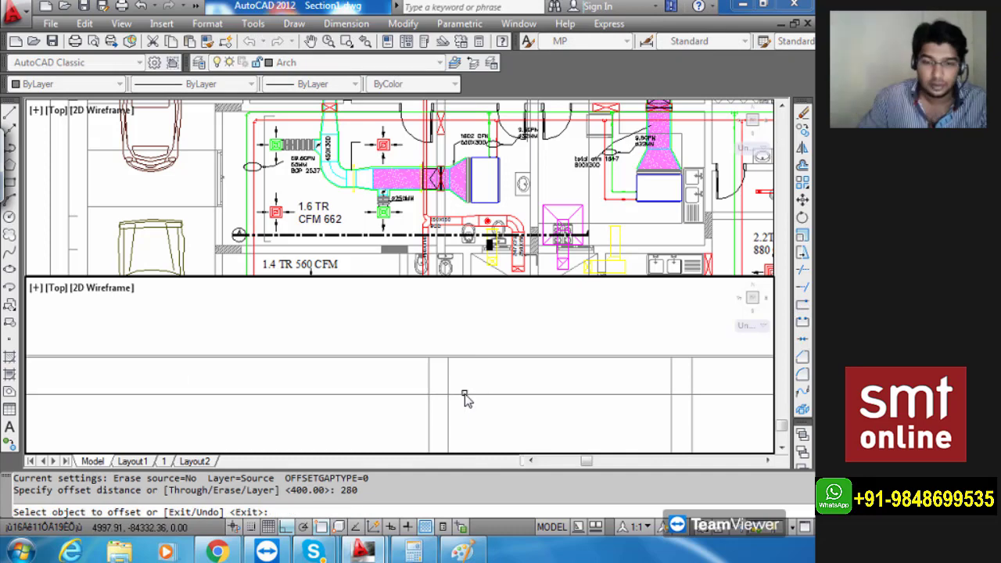
{"action": "left_click", "coordinate": [465, 395]}
{"action": "left_click", "coordinate": [474, 397]}
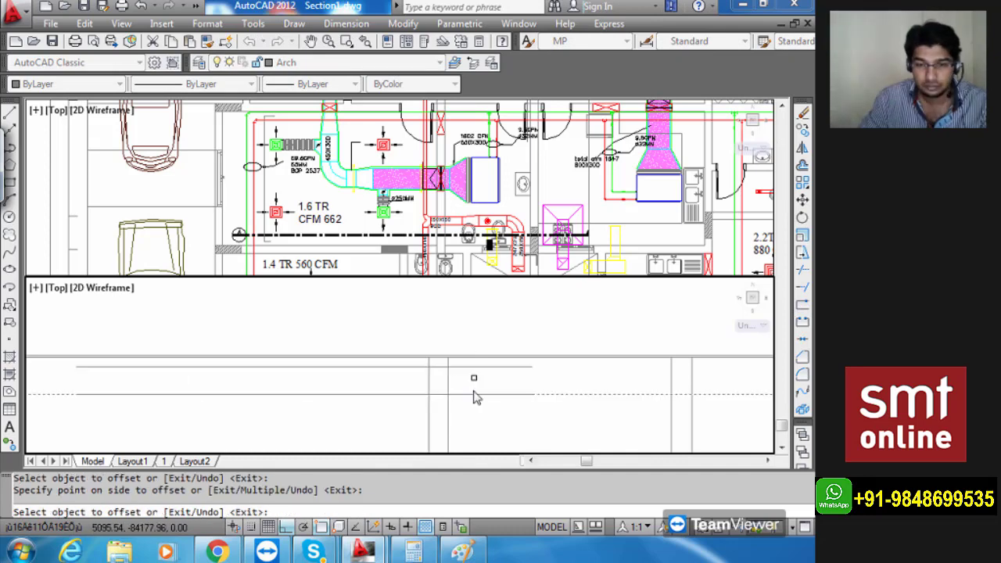
{"action": "key", "text": "Escape"}
Trim both lines of the left interior wall pair above the ceiling level line.
{"action": "scroll", "coordinate": [486, 364], "scroll_direction": "up", "scroll_amount": 2}
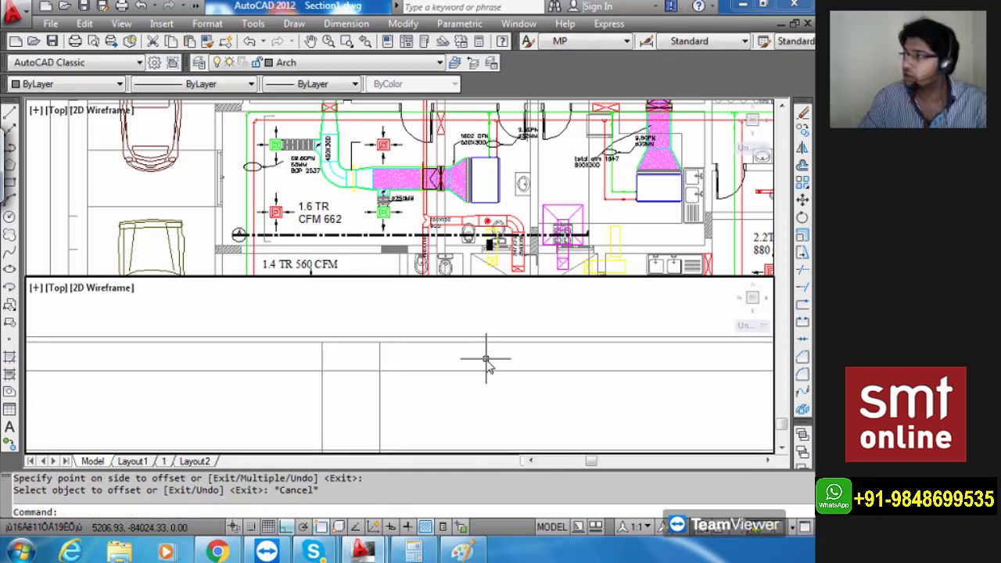
{"action": "scroll", "coordinate": [487, 356], "scroll_direction": "down", "scroll_amount": 4}
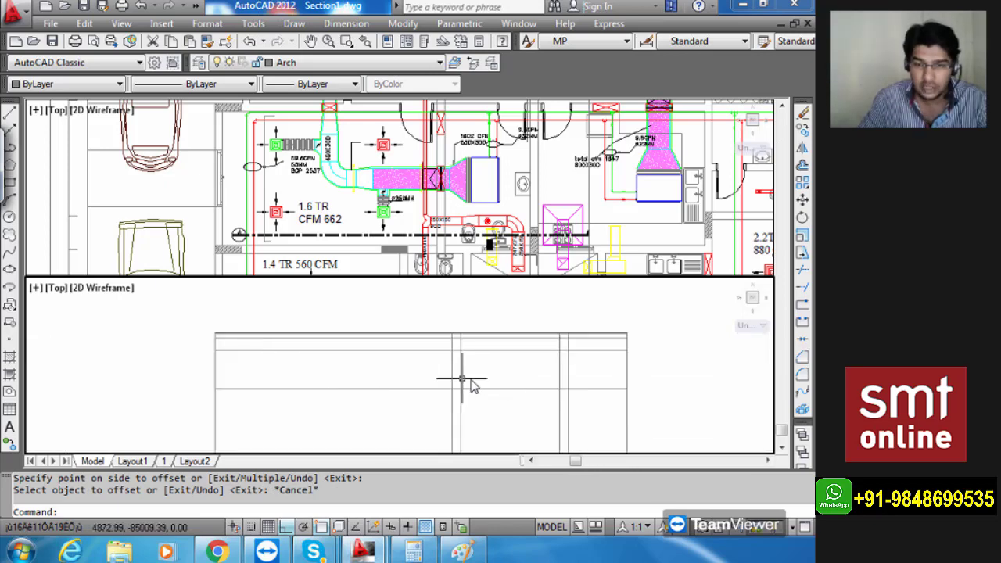
{"action": "scroll", "coordinate": [467, 382], "scroll_direction": "down", "scroll_amount": 1}
{"action": "middle_click_drag", "start_coordinate": [464, 381], "coordinate": [463, 357]}
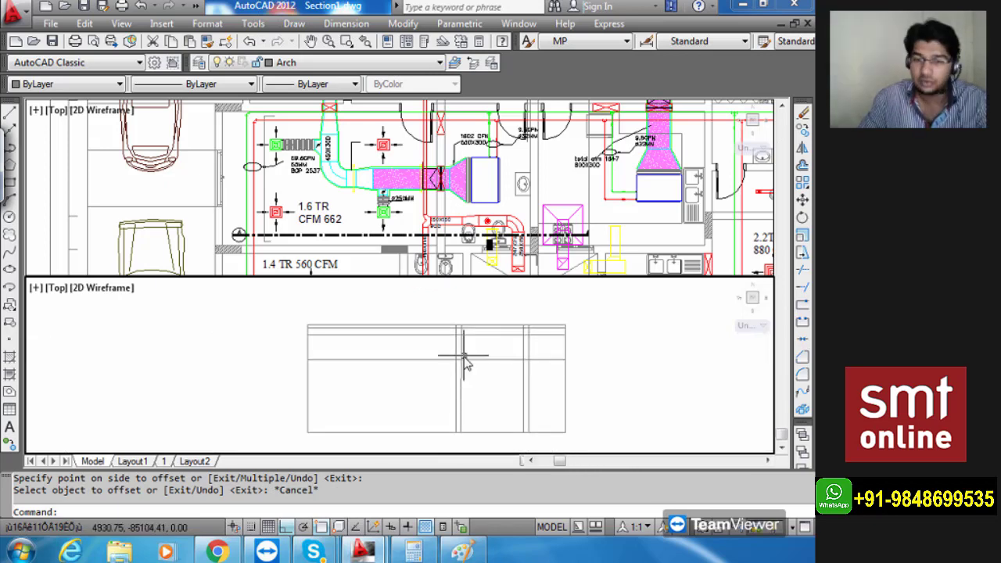
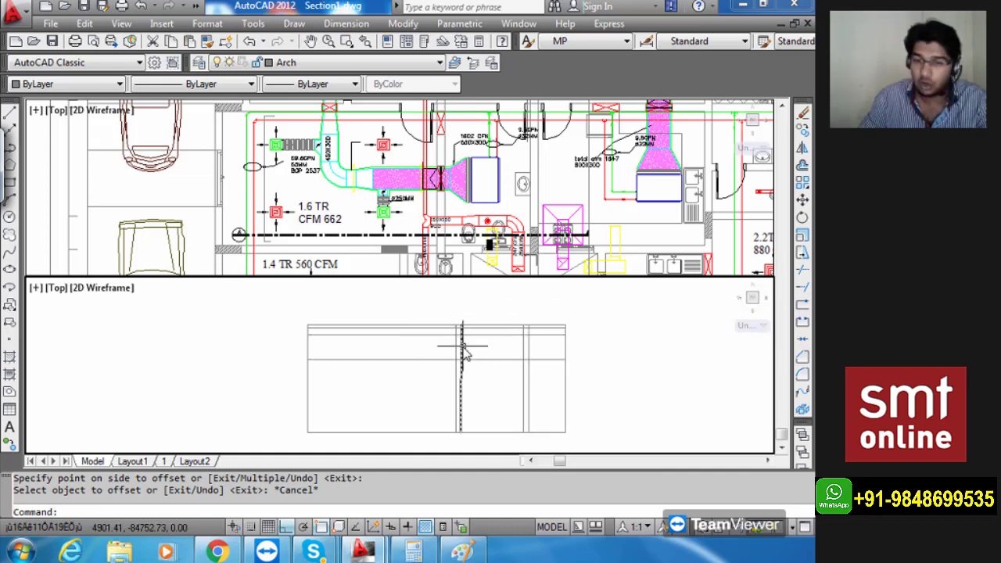
{"action": "scroll", "coordinate": [463, 354], "scroll_direction": "up", "scroll_amount": 4}
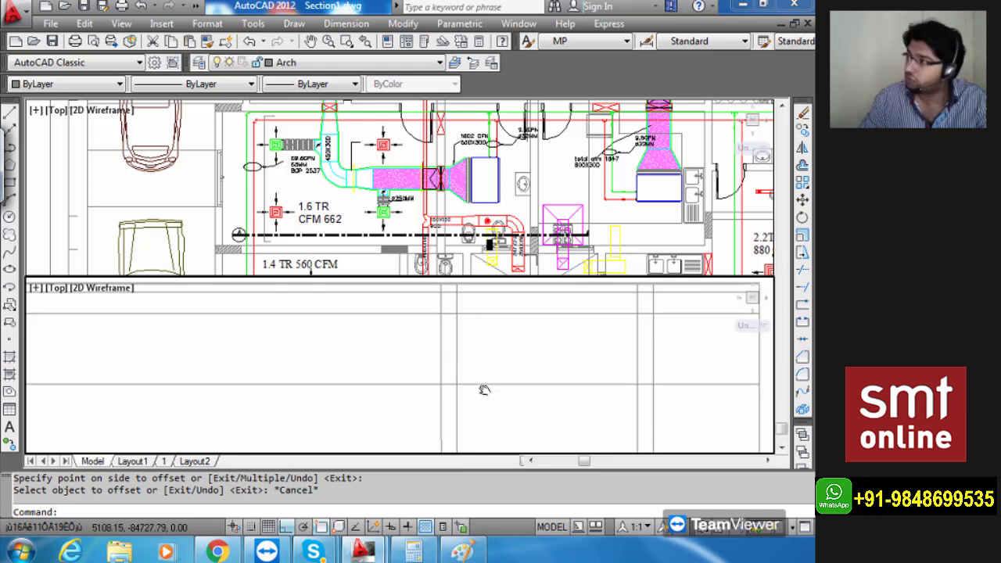
{"action": "middle_click_drag", "start_coordinate": [479, 344], "coordinate": [445, 371]}
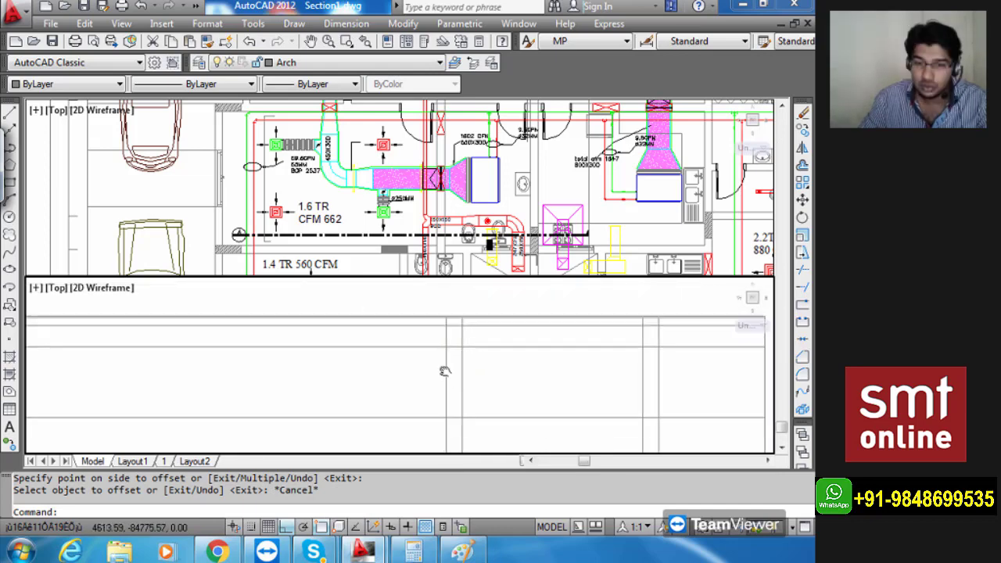
{"action": "scroll", "coordinate": [468, 403], "scroll_direction": "up", "scroll_amount": 3}
{"action": "key", "text": "Return"}
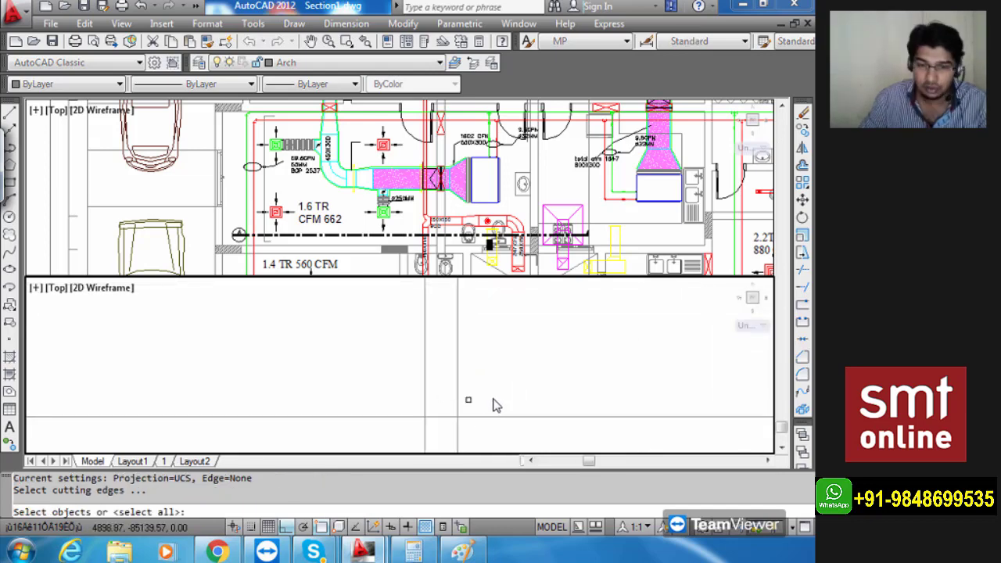
{"action": "key", "text": "Return"}
{"action": "left_click", "coordinate": [494, 402]}
{"action": "left_click", "coordinate": [403, 360]}
{"action": "scroll", "coordinate": [403, 362], "scroll_direction": "down", "scroll_amount": 3}
{"action": "mouse_move", "coordinate": [413, 339]}
{"action": "middle_mouse_down"}
{"action": "mouse_move", "coordinate": [418, 369]}
{"action": "mouse_move", "coordinate": [420, 333]}
{"action": "middle_mouse_up"}
{"action": "scroll", "coordinate": [430, 403], "scroll_direction": "down", "scroll_amount": 2}
{"action": "key", "text": "Escape"}
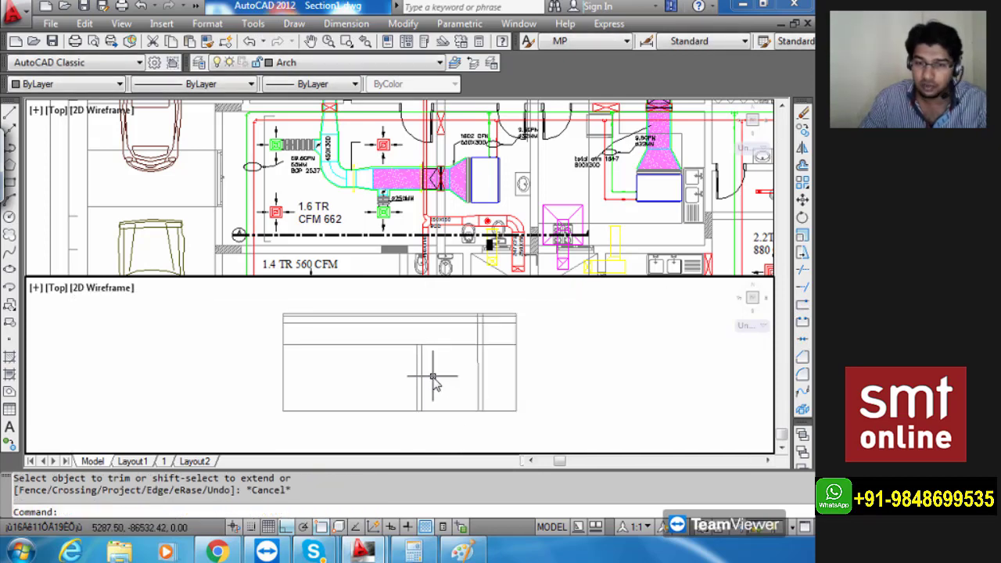
Examine the section's level lines, the trimmed wall pair and the full-height wall pair beside it.
{"action": "scroll", "coordinate": [432, 375], "scroll_direction": "up", "scroll_amount": 1}
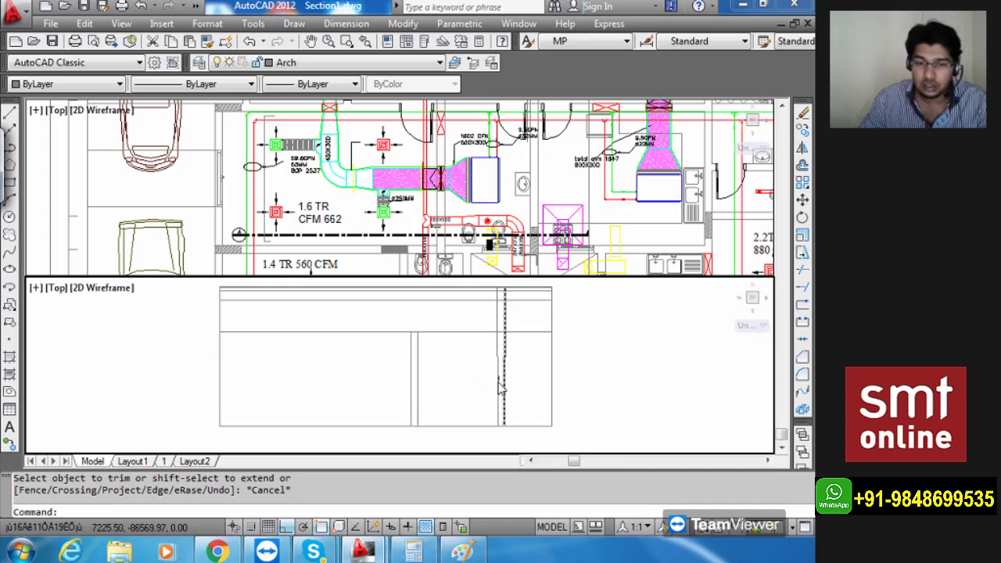
{"action": "scroll", "coordinate": [536, 352], "scroll_direction": "down", "scroll_amount": 2}
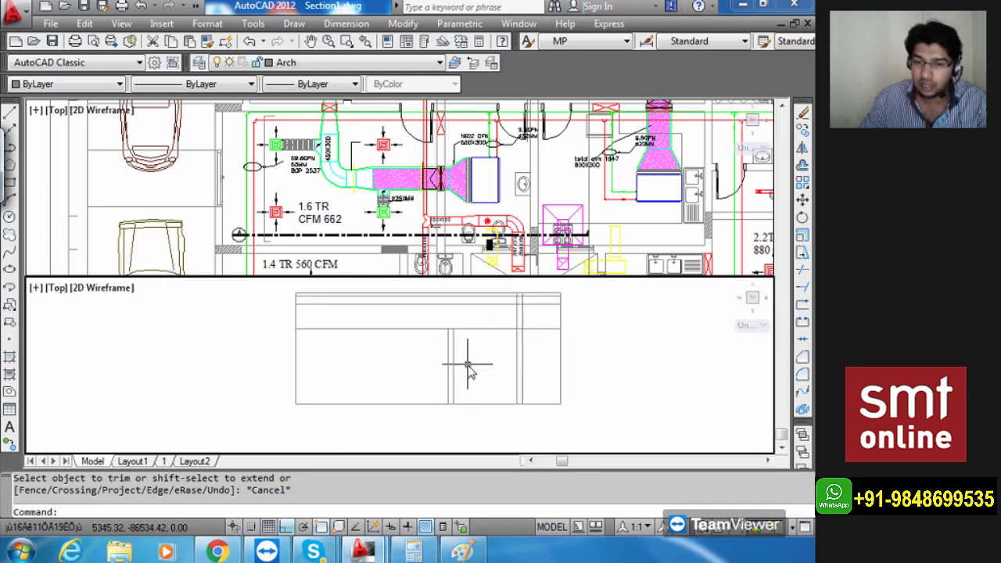
{"action": "scroll", "coordinate": [458, 381], "scroll_direction": "up", "scroll_amount": 1}
{"action": "scroll", "coordinate": [418, 380], "scroll_direction": "down", "scroll_amount": 2}
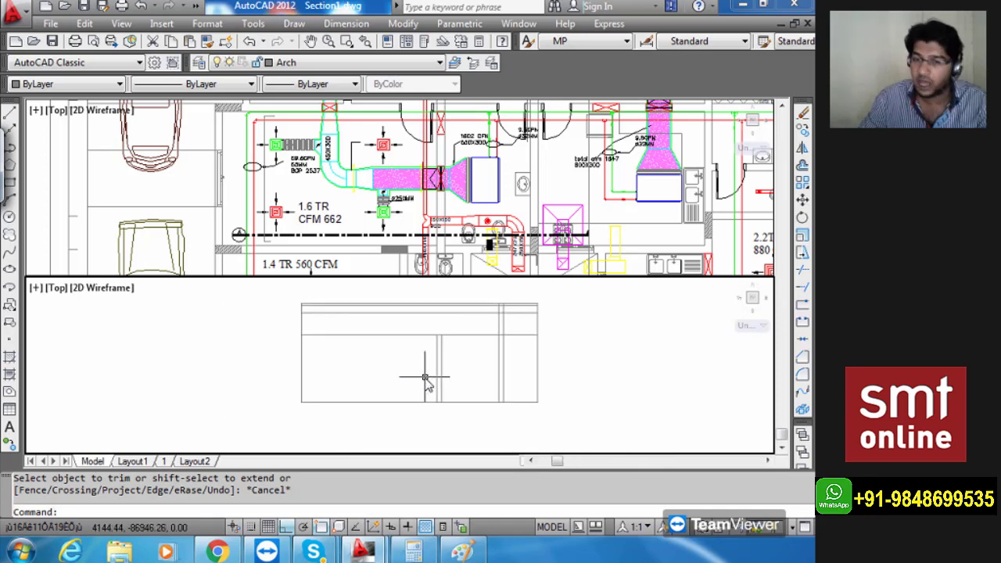
{"action": "scroll", "coordinate": [498, 323], "scroll_direction": "up", "scroll_amount": 2}
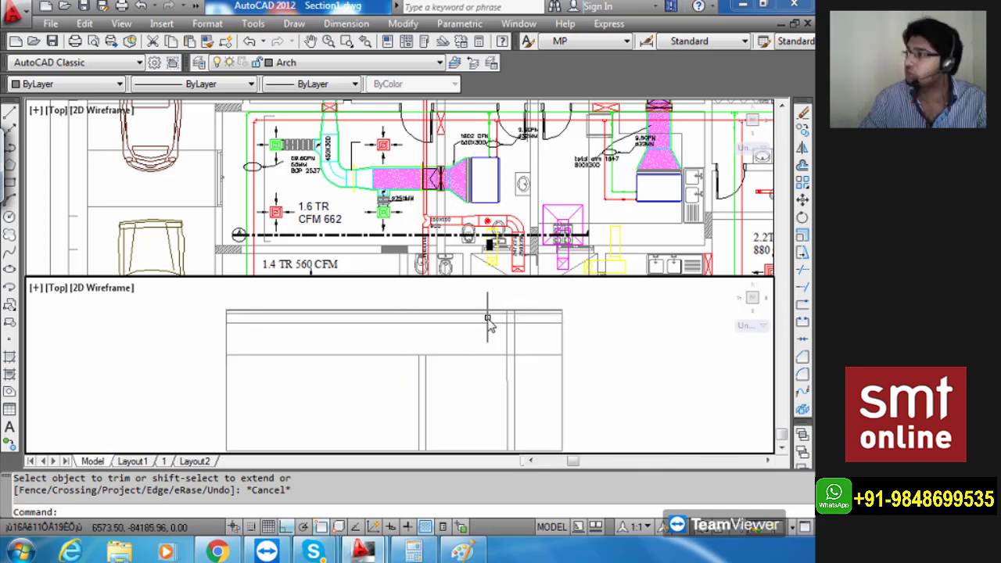
{"action": "scroll", "coordinate": [450, 392], "scroll_direction": "up", "scroll_amount": 2}
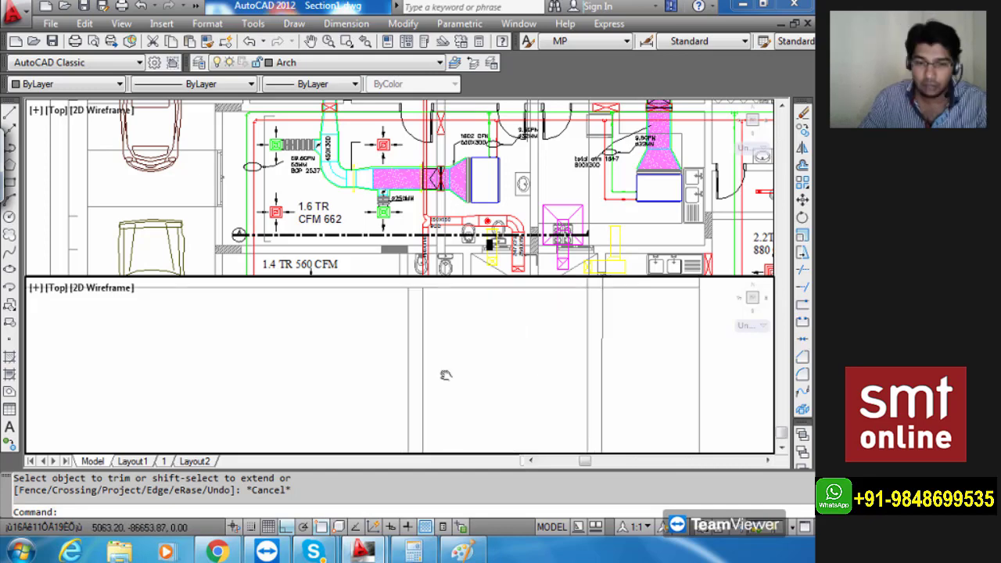
{"action": "left_click", "coordinate": [431, 392]}
{"action": "left_click", "coordinate": [415, 391]}
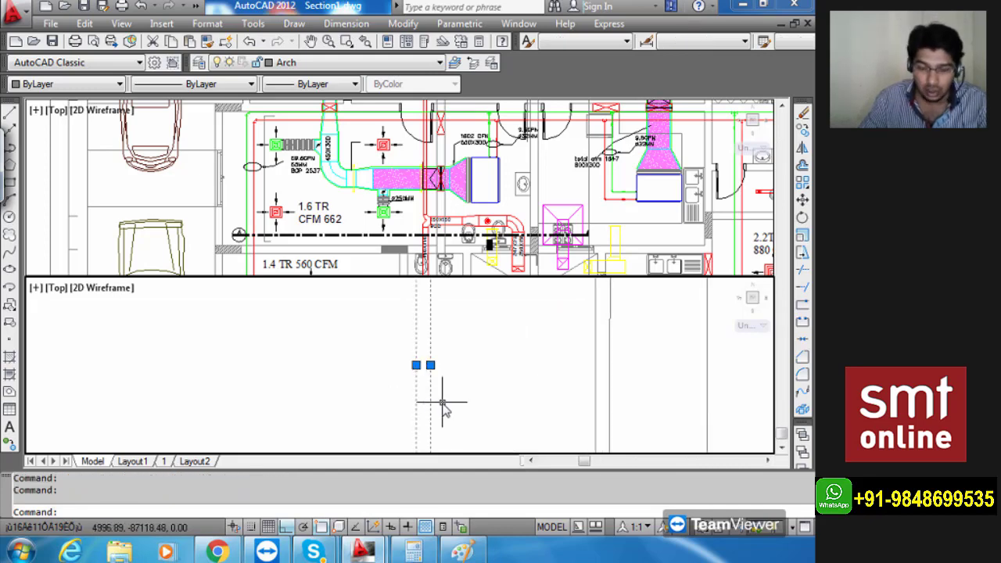
{"action": "key", "text": "Escape"}
Start a hatch and choose the predefined BRICK pattern for it.
{"action": "type", "text": "H"}
{"action": "key", "text": "Return"}
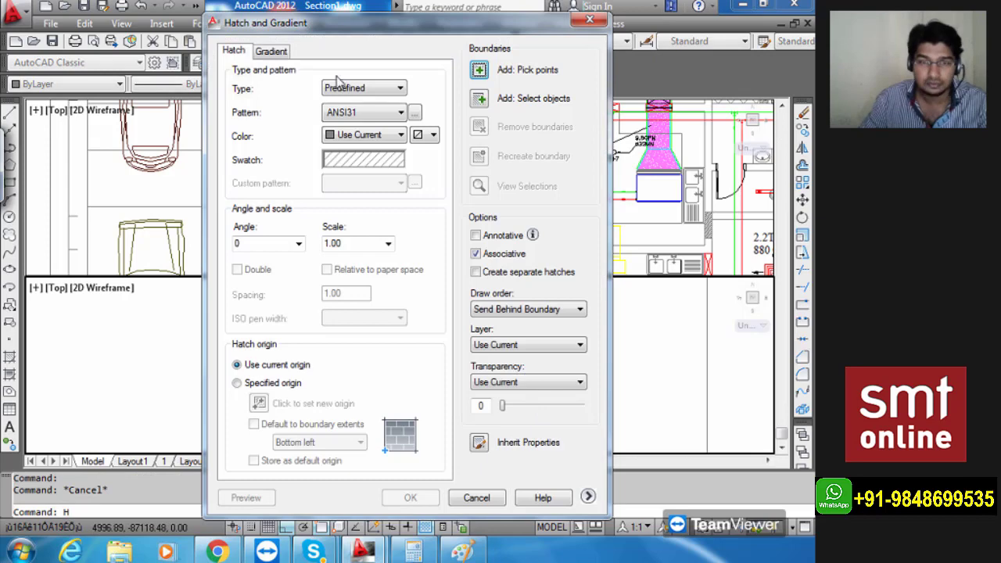
{"action": "left_click", "coordinate": [342, 157]}
{"action": "left_click", "coordinate": [369, 129]}
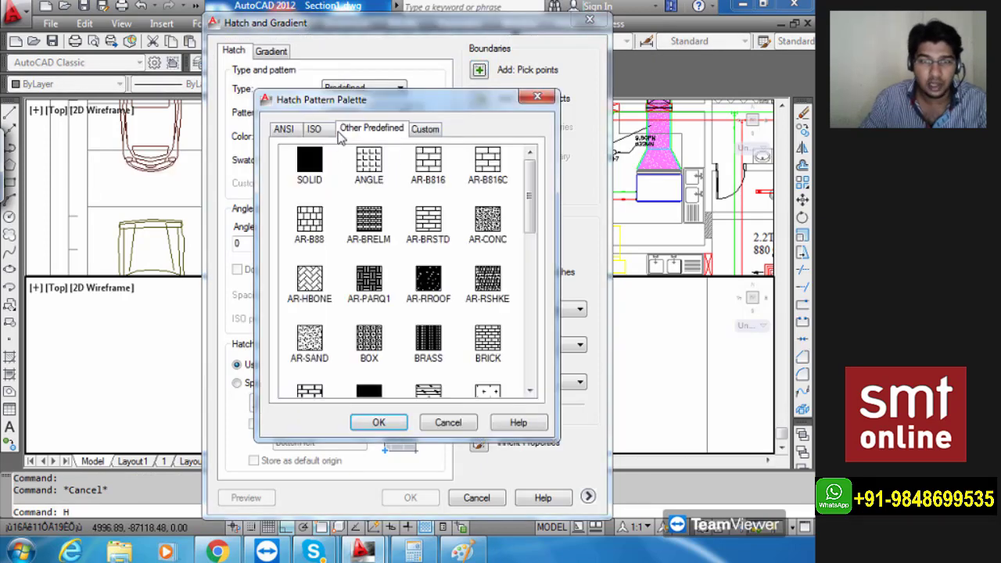
{"action": "left_click", "coordinate": [317, 130]}
{"action": "left_click", "coordinate": [372, 130]}
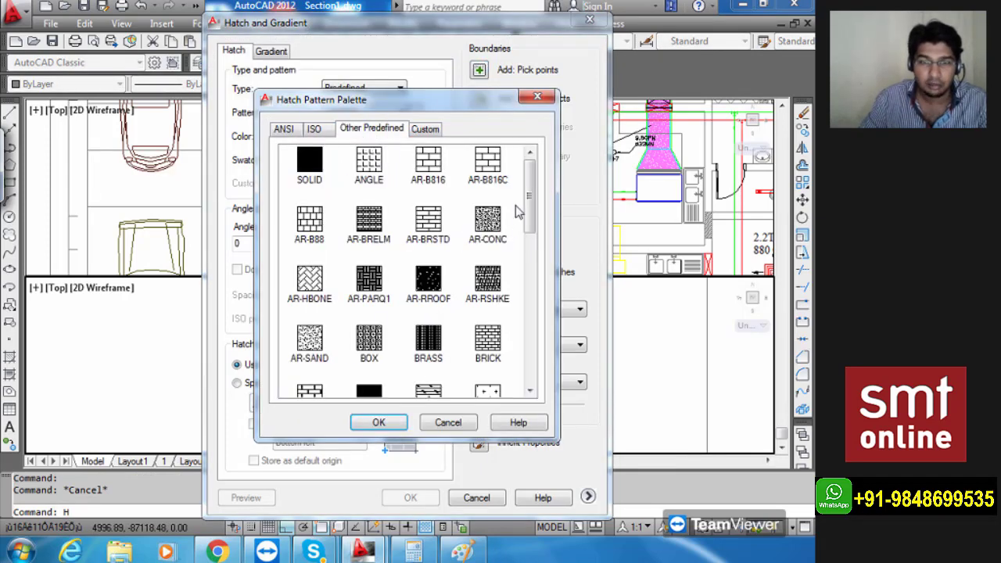
{"action": "left_click_drag", "start_coordinate": [533, 186], "coordinate": [533, 213]}
{"action": "left_click", "coordinate": [487, 262]}
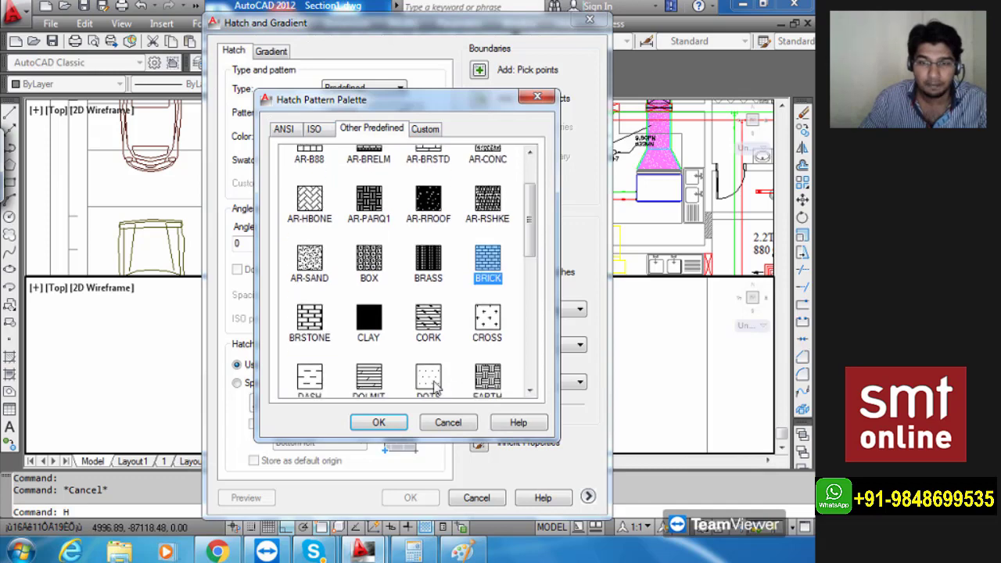
{"action": "left_click", "coordinate": [380, 423]}
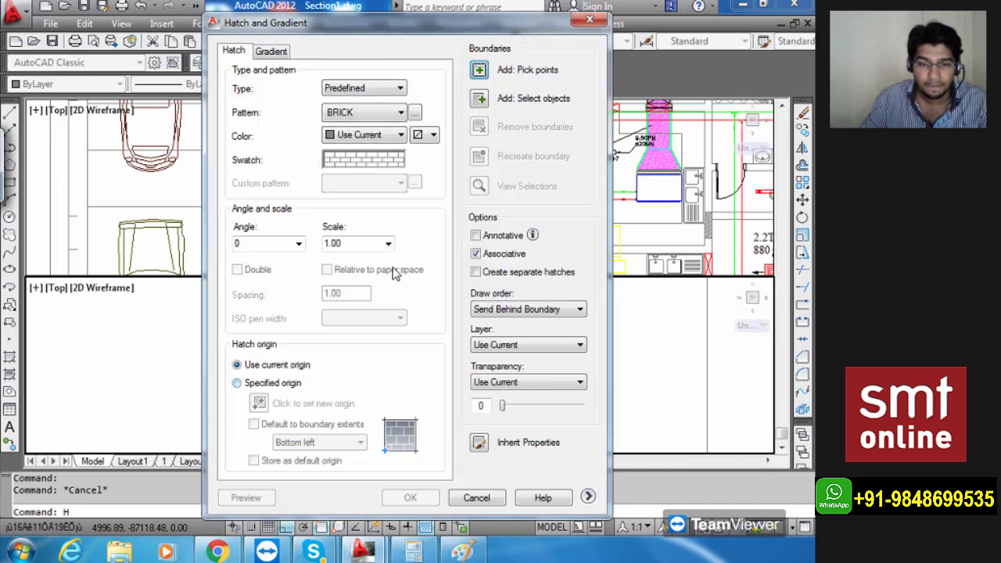
Set the colour of the brick hatch to Red.
{"action": "left_click", "coordinate": [379, 114]}
{"action": "left_click", "coordinate": [379, 113]}
{"action": "left_click", "coordinate": [382, 135]}
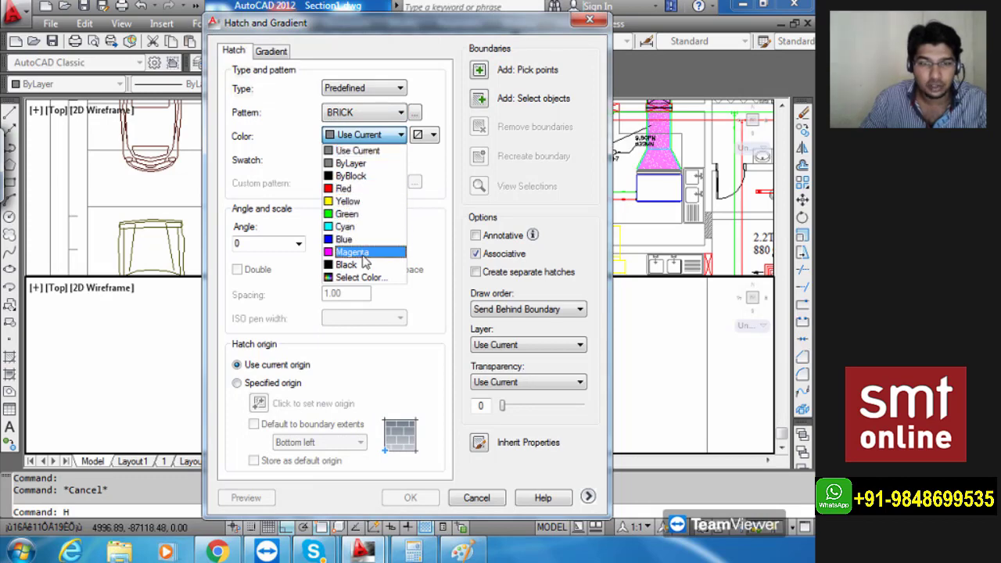
{"action": "left_click", "coordinate": [348, 189]}
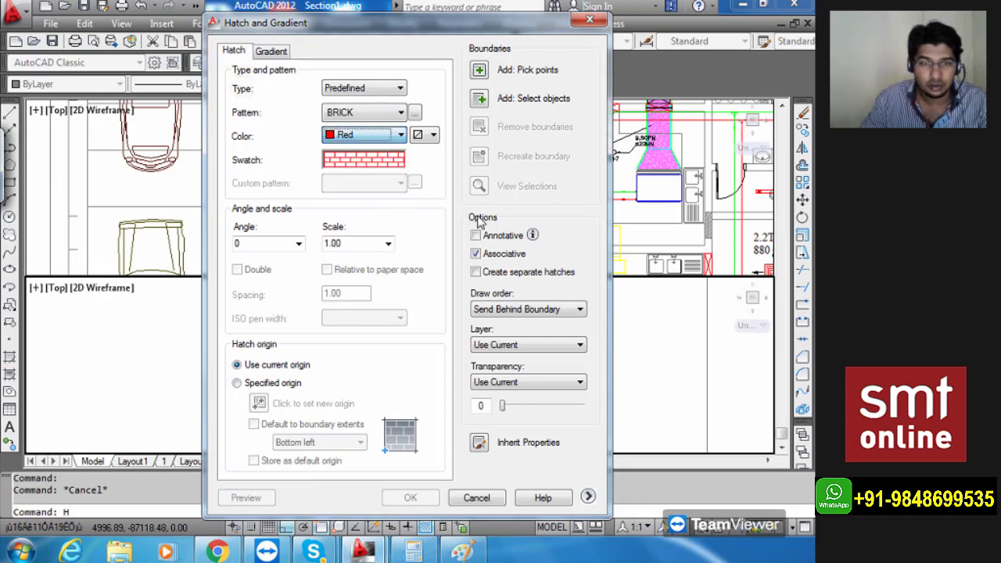
Define the hatch boundary by selecting both lines of the trimmed left interior wall and picking a point between them.
{"action": "left_click", "coordinate": [479, 100]}
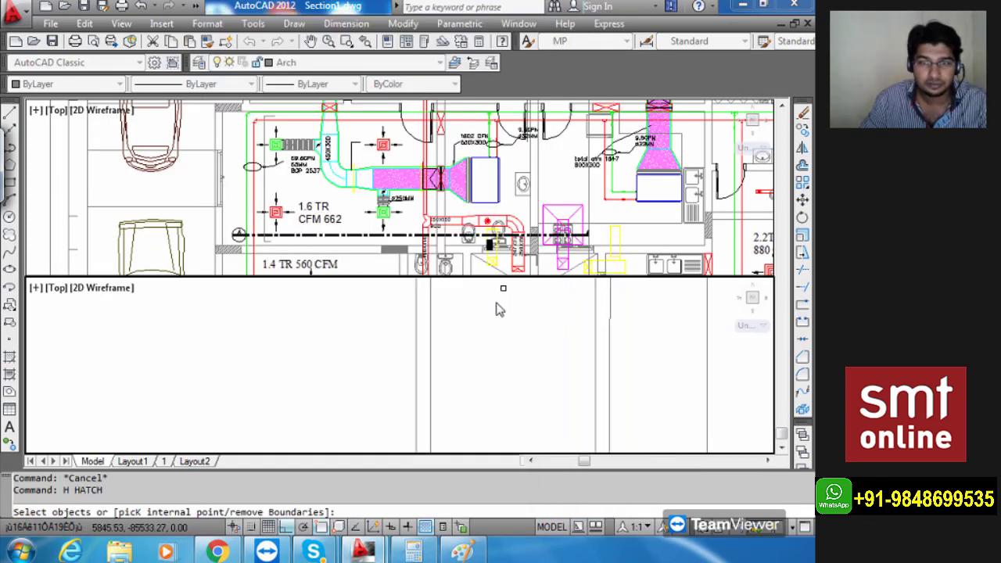
{"action": "left_click", "coordinate": [429, 379]}
{"action": "left_click", "coordinate": [417, 387]}
{"action": "key", "text": "Return"}
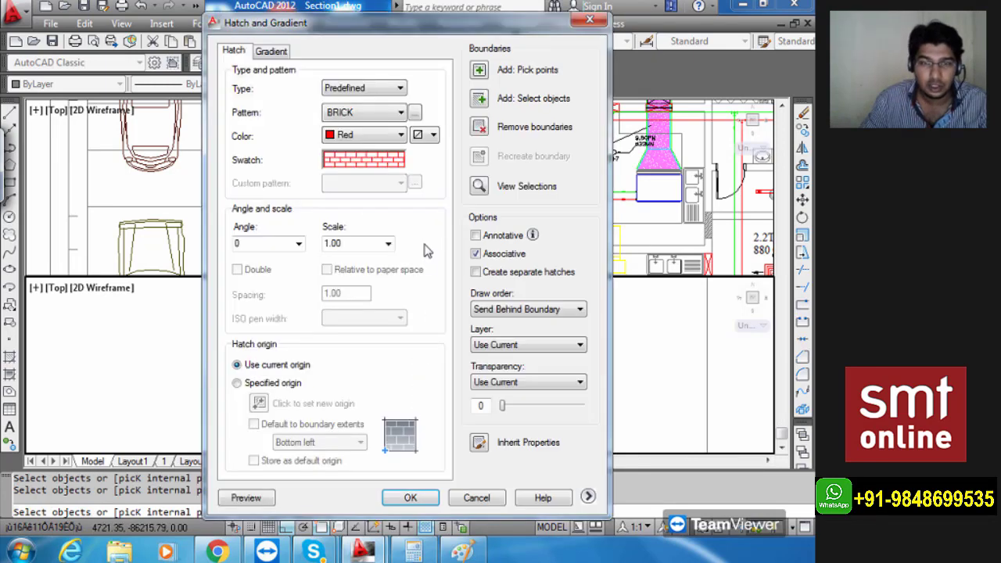
{"action": "left_click", "coordinate": [480, 71]}
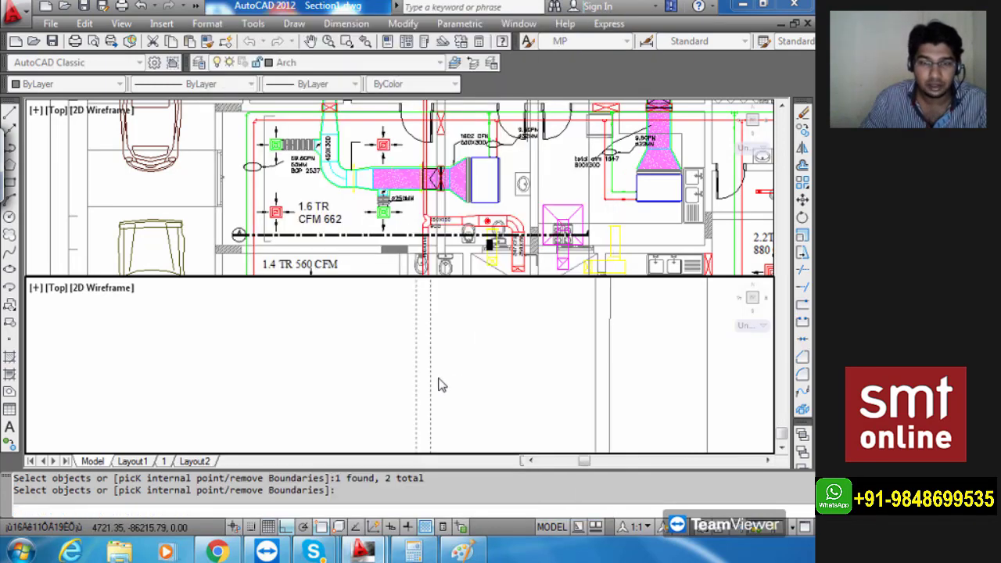
{"action": "left_click", "coordinate": [426, 371]}
{"action": "key", "text": "Return"}
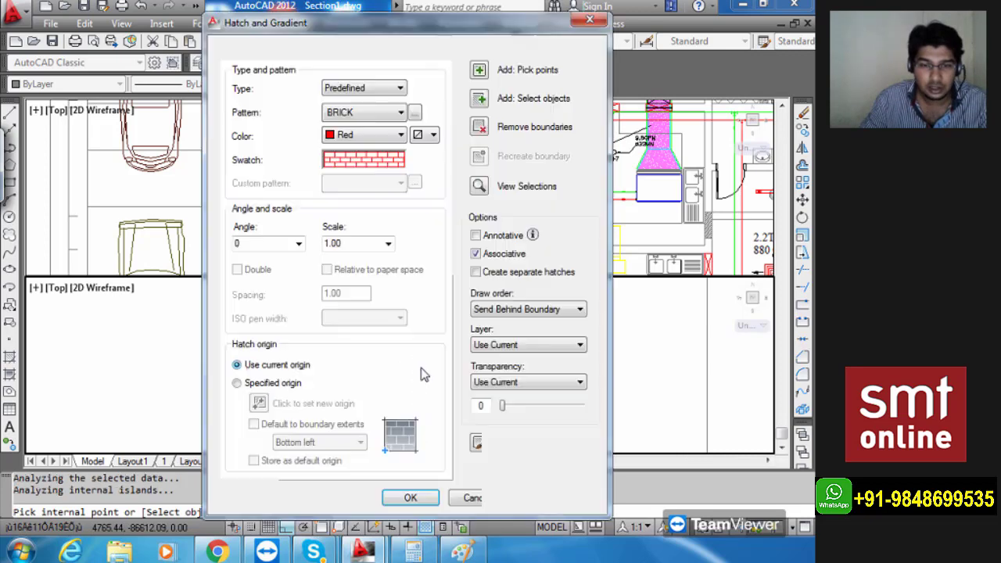
Set the brick hatch scale to 50 and preview it on the wall.
{"action": "double_click", "coordinate": [356, 249]}
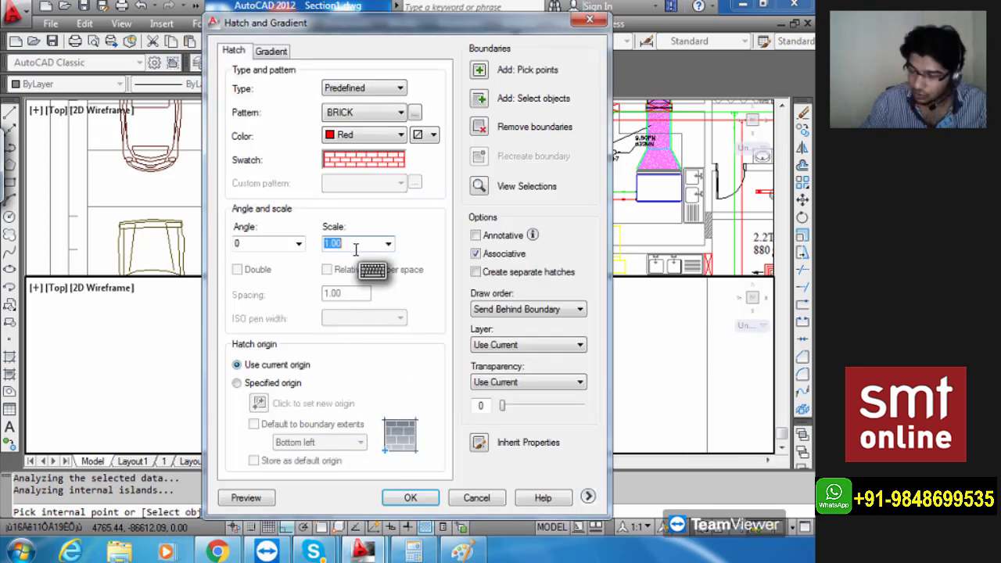
{"action": "type", "text": "50"}
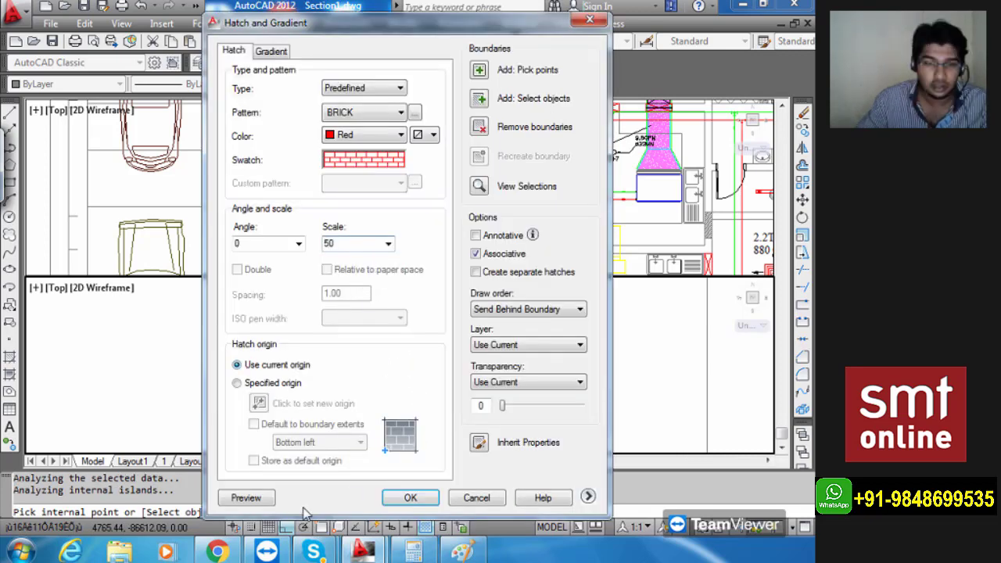
{"action": "left_click", "coordinate": [235, 499]}
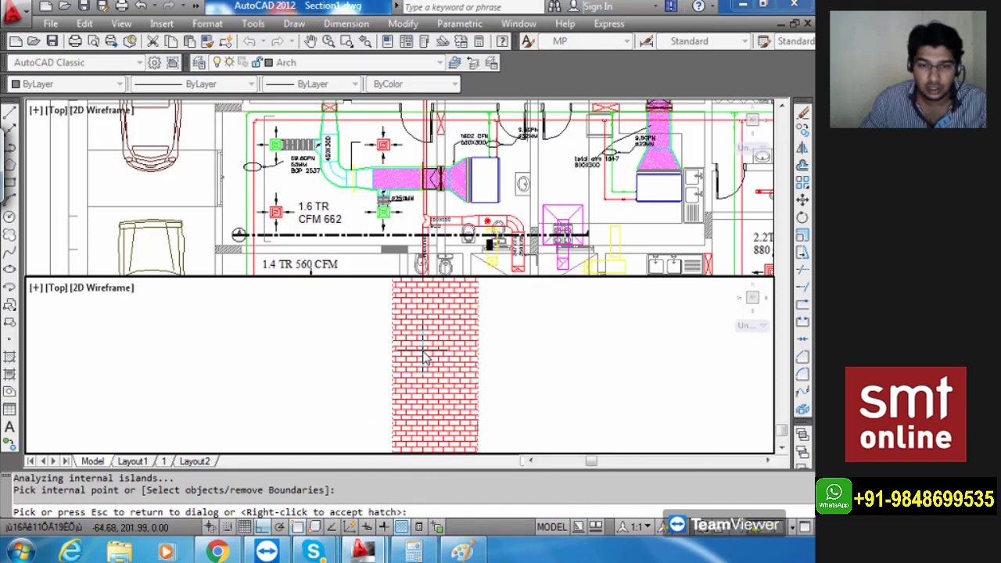
{"action": "key", "text": "Escape"}
Set the brick hatch scale to 200 and preview it over the wall's full height.
{"action": "double_click", "coordinate": [346, 244]}
{"action": "type", "text": "200"}
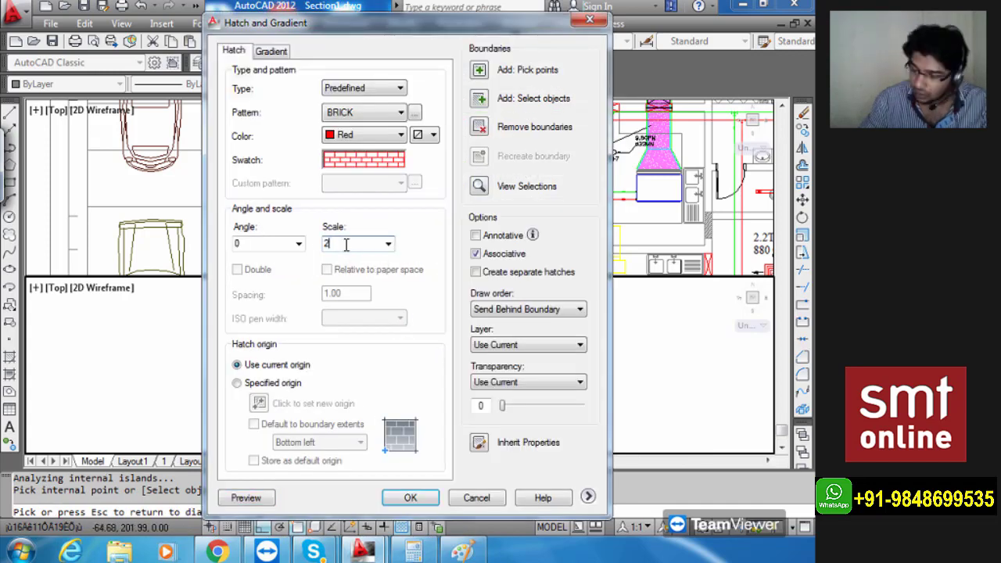
{"action": "left_click", "coordinate": [247, 498]}
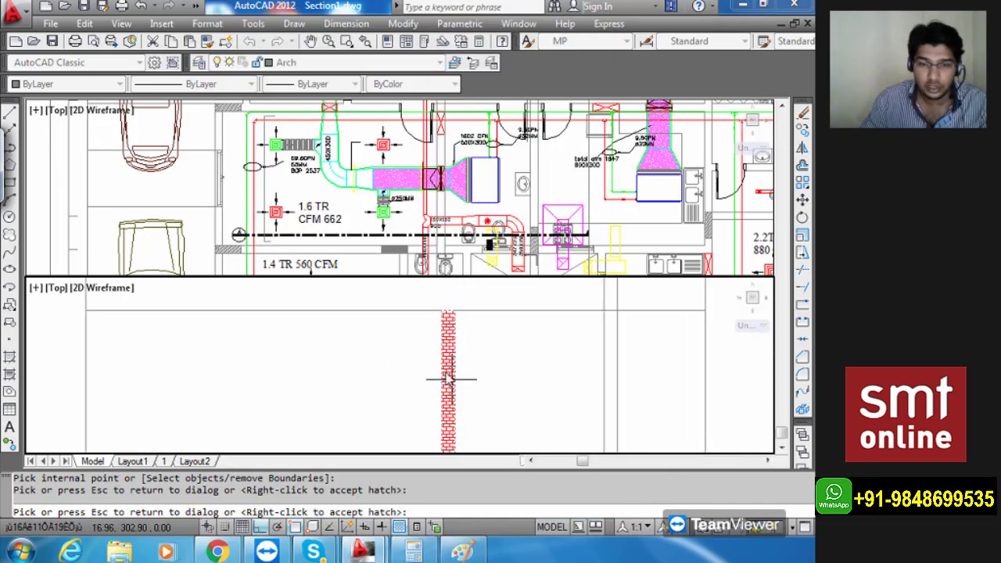
{"action": "scroll", "coordinate": [449, 363], "scroll_direction": "up", "scroll_amount": 3}
{"action": "scroll", "coordinate": [449, 363], "scroll_direction": "down", "scroll_amount": 4}
{"action": "middle_click_drag", "start_coordinate": [478, 391], "coordinate": [476, 362]}
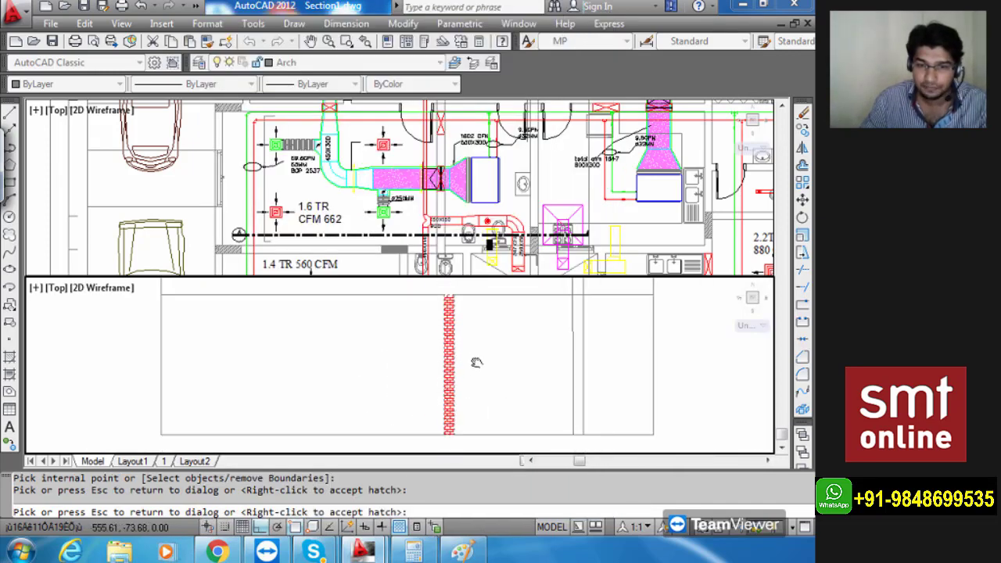
{"action": "scroll", "coordinate": [477, 364], "scroll_direction": "up", "scroll_amount": 3}
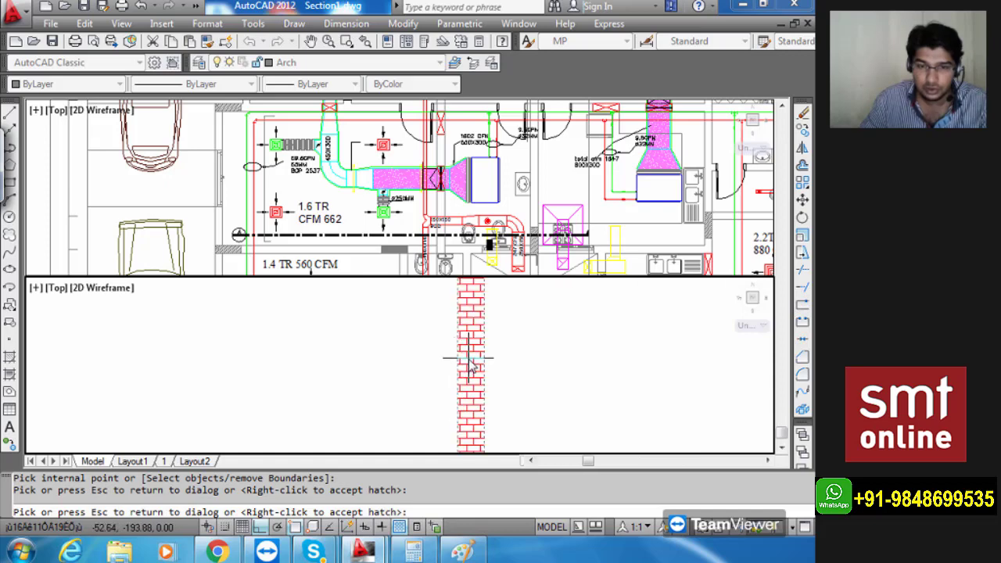
{"action": "key", "text": "Escape"}
Set the brick hatch colour to ByLayer and apply the hatch to the left interior wall.
{"action": "left_click", "coordinate": [365, 160]}
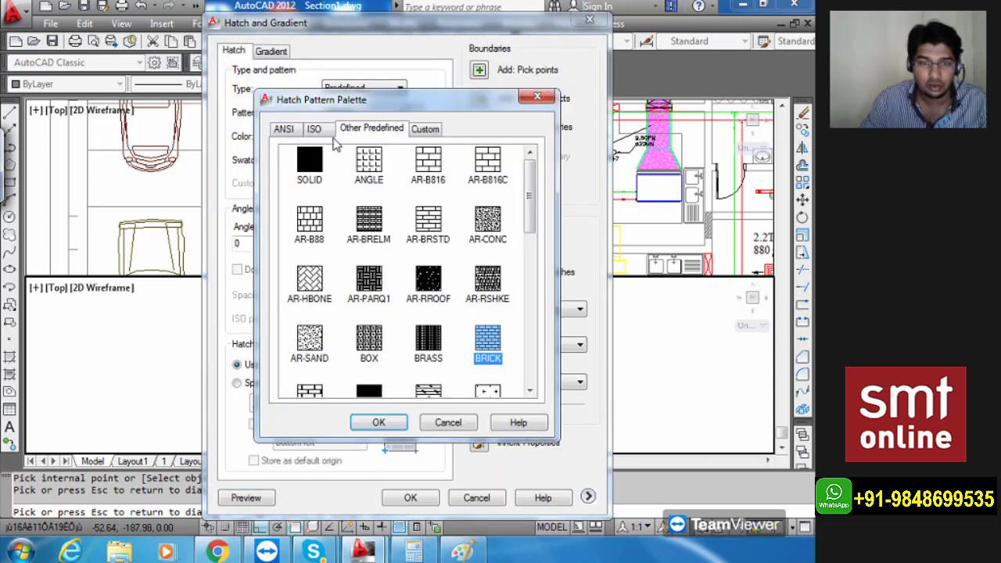
{"action": "left_click", "coordinate": [446, 424]}
{"action": "left_click", "coordinate": [399, 136]}
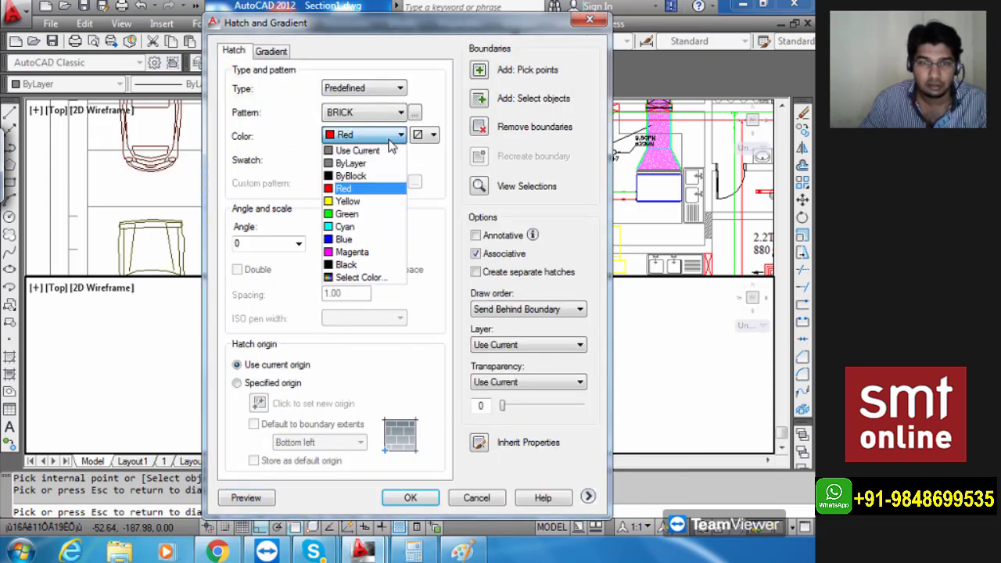
{"action": "left_click", "coordinate": [376, 164]}
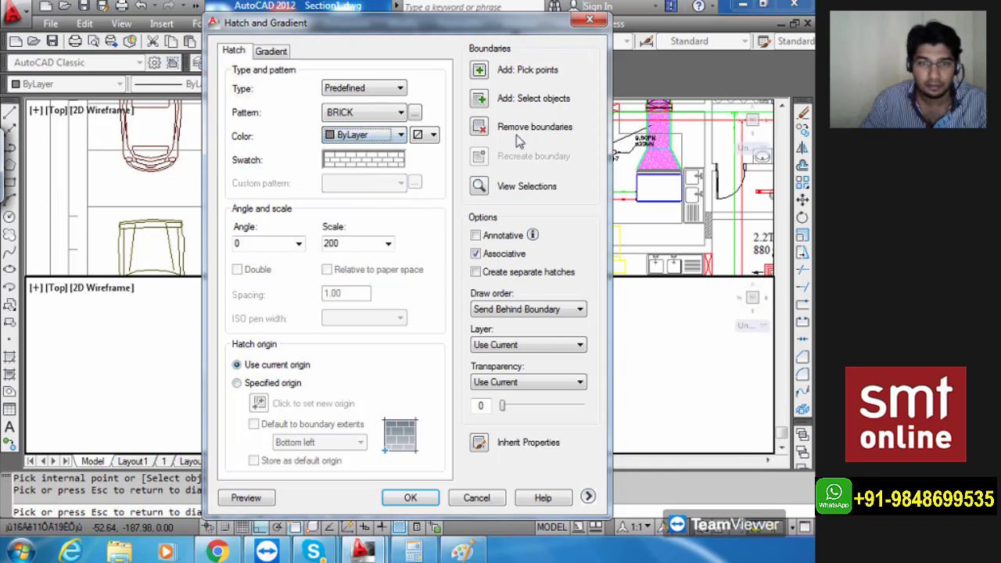
{"action": "left_click", "coordinate": [411, 499]}
Examine the hatched wall and the place where the full-height wall pair crosses the slab lines.
{"action": "scroll", "coordinate": [479, 388], "scroll_direction": "down", "scroll_amount": 2}
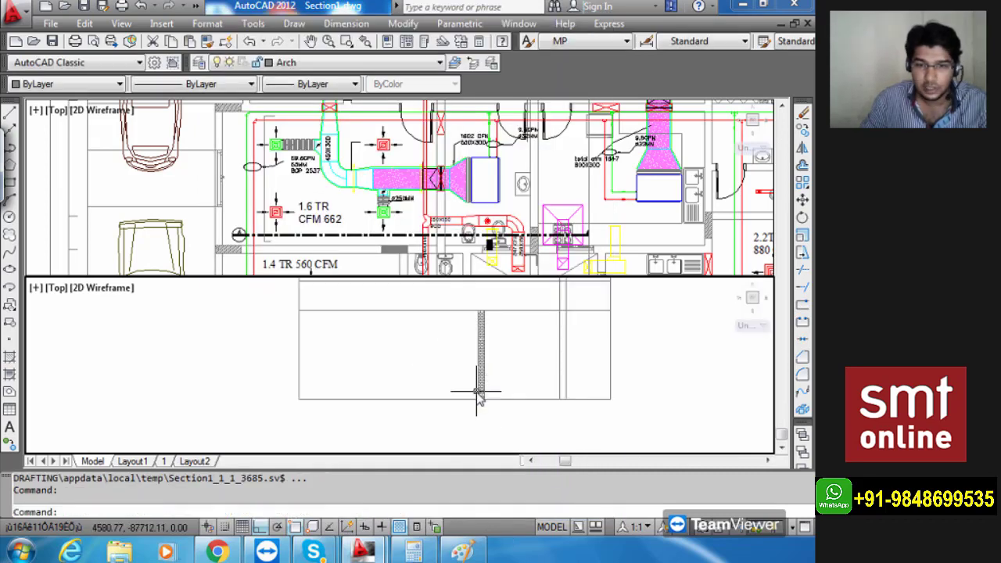
{"action": "scroll", "coordinate": [479, 395], "scroll_direction": "up", "scroll_amount": 2}
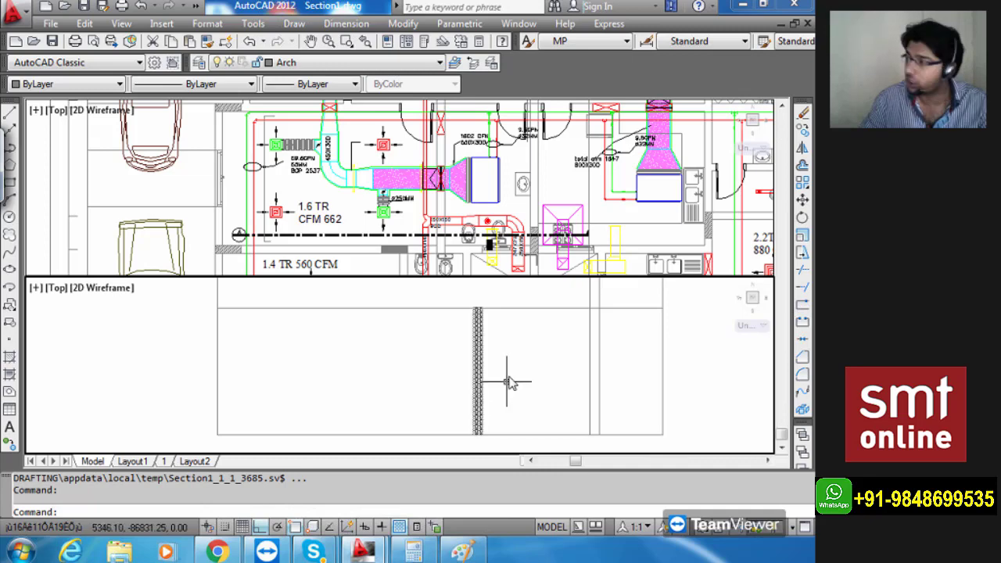
{"action": "middle_click_drag", "start_coordinate": [501, 380], "coordinate": [468, 398]}
{"action": "scroll", "coordinate": [593, 388], "scroll_direction": "up", "scroll_amount": 3}
{"action": "scroll", "coordinate": [570, 376], "scroll_direction": "down", "scroll_amount": 6}
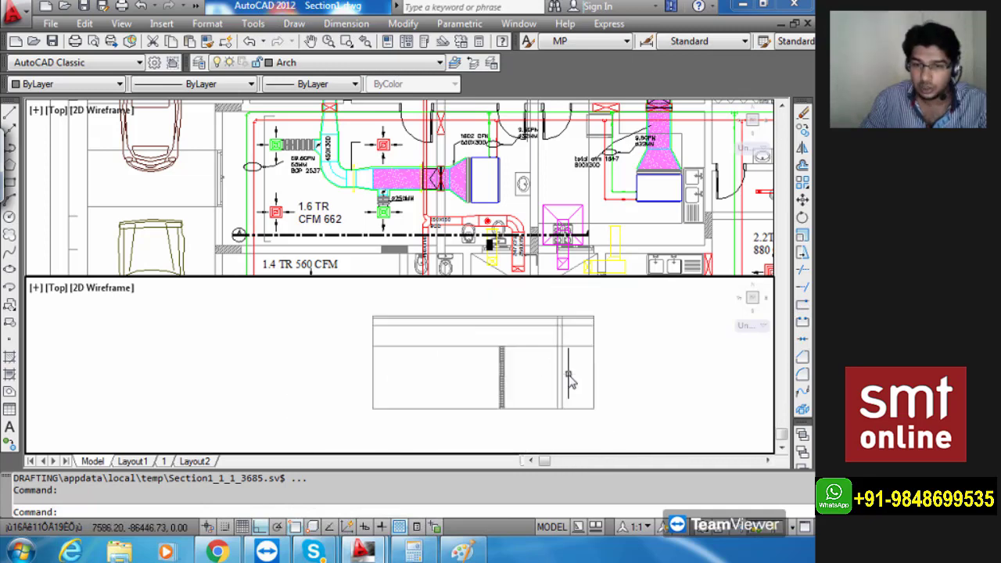
{"action": "scroll", "coordinate": [558, 325], "scroll_direction": "up", "scroll_amount": 6}
{"action": "middle_click_drag", "start_coordinate": [560, 326], "coordinate": [518, 394]}
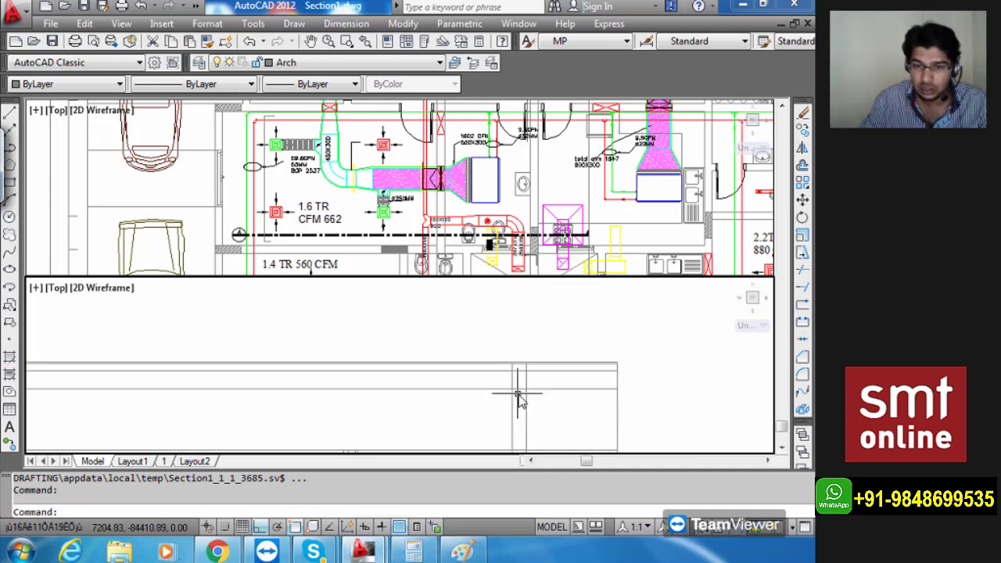
{"action": "scroll", "coordinate": [520, 398], "scroll_direction": "up", "scroll_amount": 2}
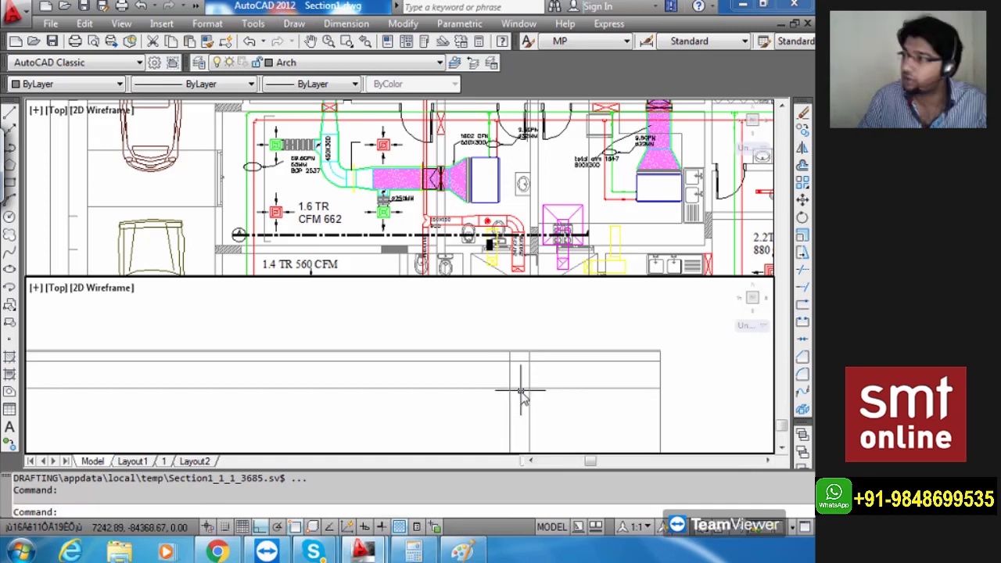
{"action": "scroll", "coordinate": [521, 391], "scroll_direction": "up", "scroll_amount": 3}
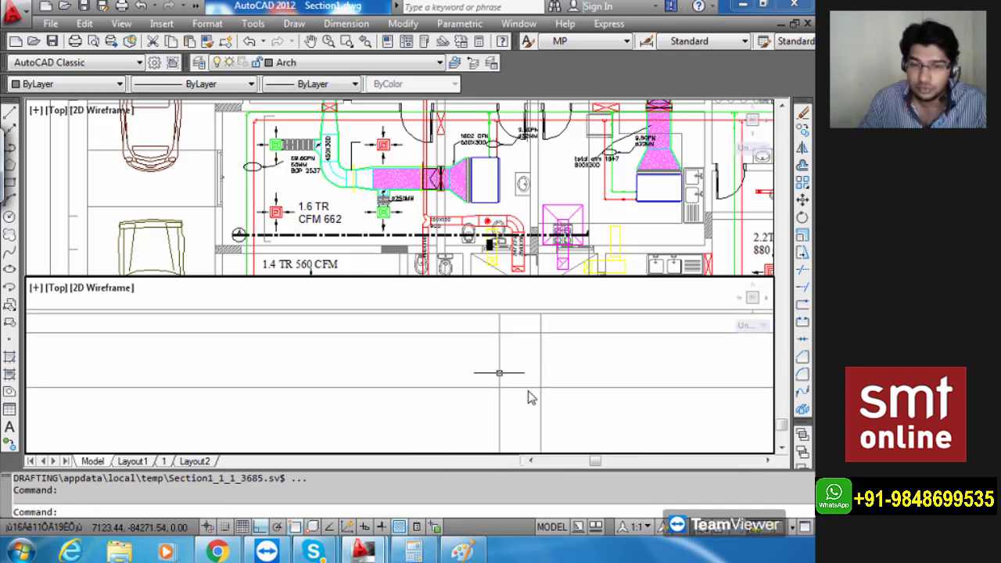
{"action": "scroll", "coordinate": [485, 360], "scroll_direction": "down", "scroll_amount": 4}
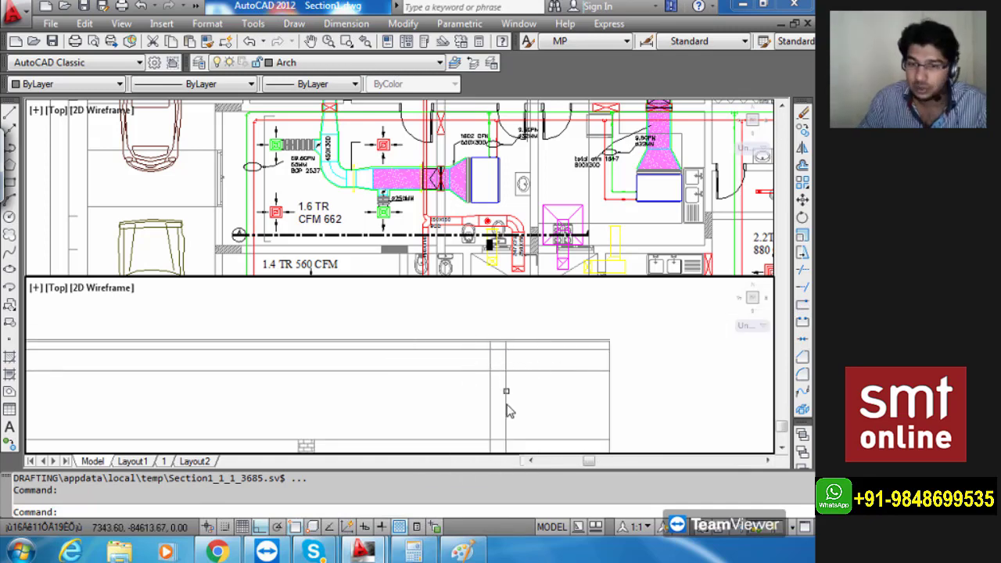
Trim the slab's bottom line between the two lines of the full-height wall pair.
{"action": "type", "text": "tr"}
{"action": "key", "text": "Return"}
{"action": "key", "text": "Return"}
{"action": "scroll", "coordinate": [501, 381], "scroll_direction": "up", "scroll_amount": 3}
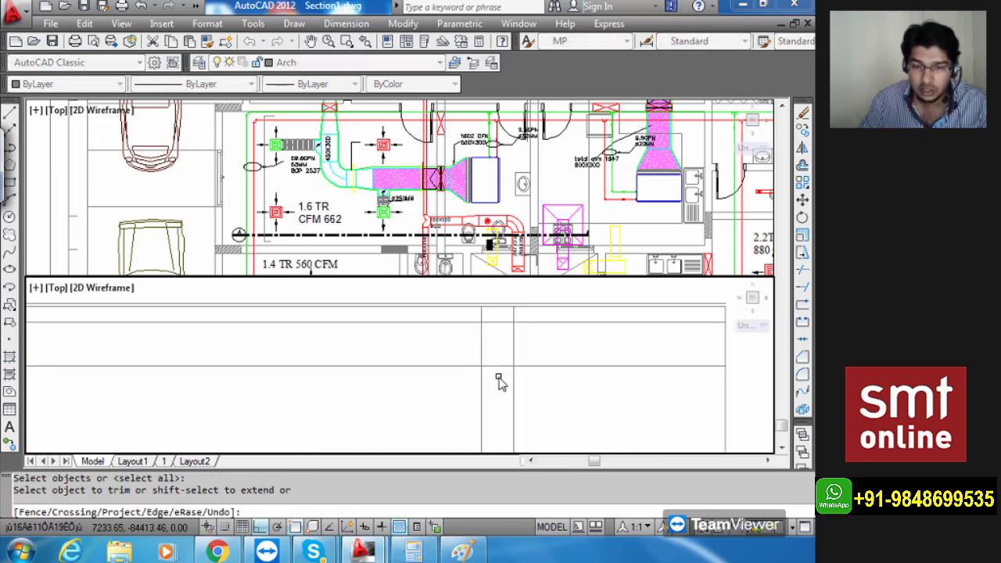
{"action": "left_click", "coordinate": [501, 382]}
{"action": "left_click", "coordinate": [496, 372]}
Trim the slab's top line between the wall lines, and both wall lines within the slab thickness.
{"action": "middle_click_drag", "start_coordinate": [497, 356], "coordinate": [499, 392]}
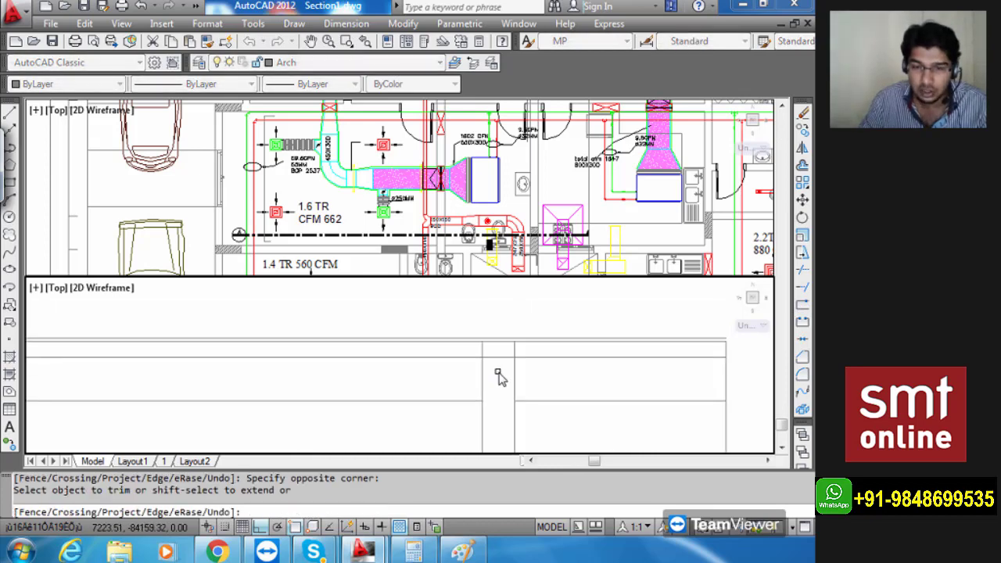
{"action": "scroll", "coordinate": [496, 373], "scroll_direction": "up", "scroll_amount": 2}
{"action": "left_click", "coordinate": [495, 359]}
{"action": "left_click", "coordinate": [490, 340]}
{"action": "left_click", "coordinate": [494, 391]}
{"action": "left_click", "coordinate": [436, 380]}
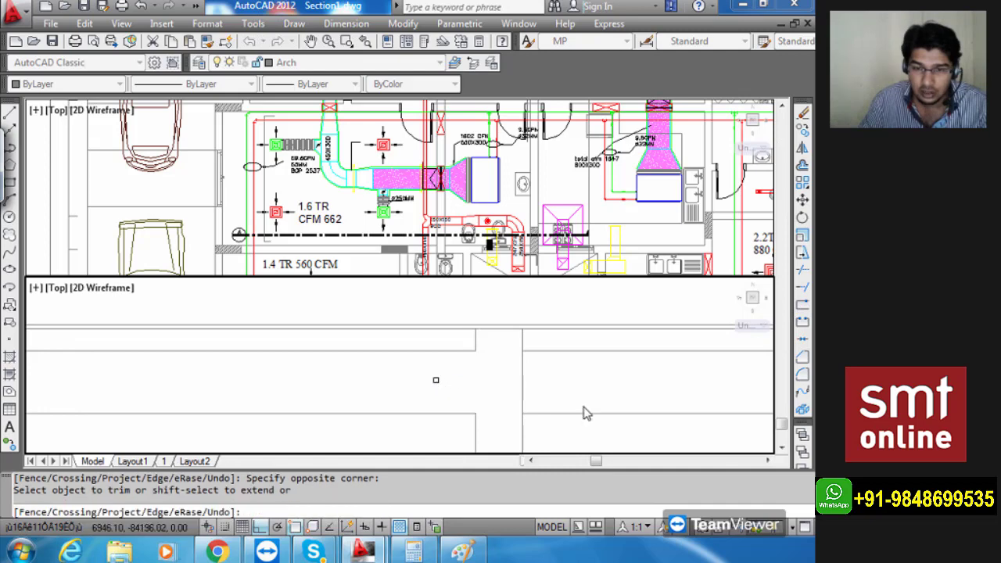
{"action": "left_click", "coordinate": [503, 383]}
{"action": "left_click", "coordinate": [503, 382]}
{"action": "scroll", "coordinate": [516, 383], "scroll_direction": "down", "scroll_amount": 4}
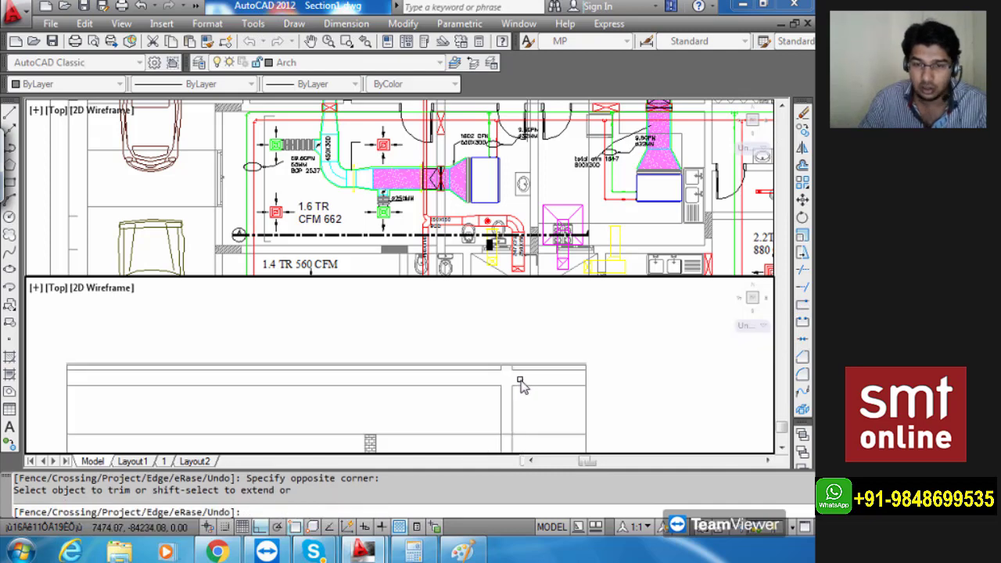
{"action": "key", "text": "Escape"}
Start a new hatch and choose the predefined AR-CONC pattern for it.
{"action": "scroll", "coordinate": [477, 381], "scroll_direction": "down", "scroll_amount": 2}
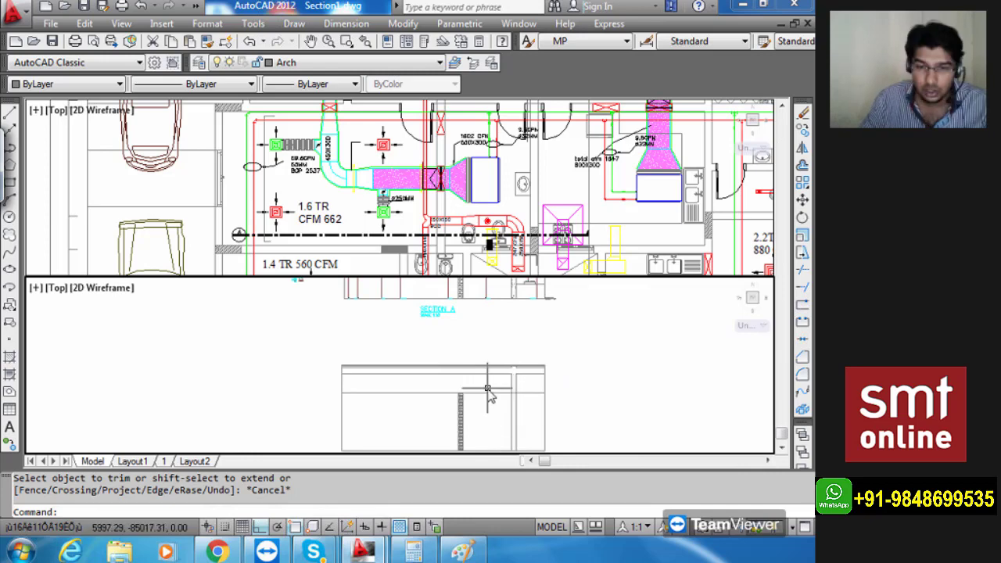
{"action": "key", "text": "Return"}
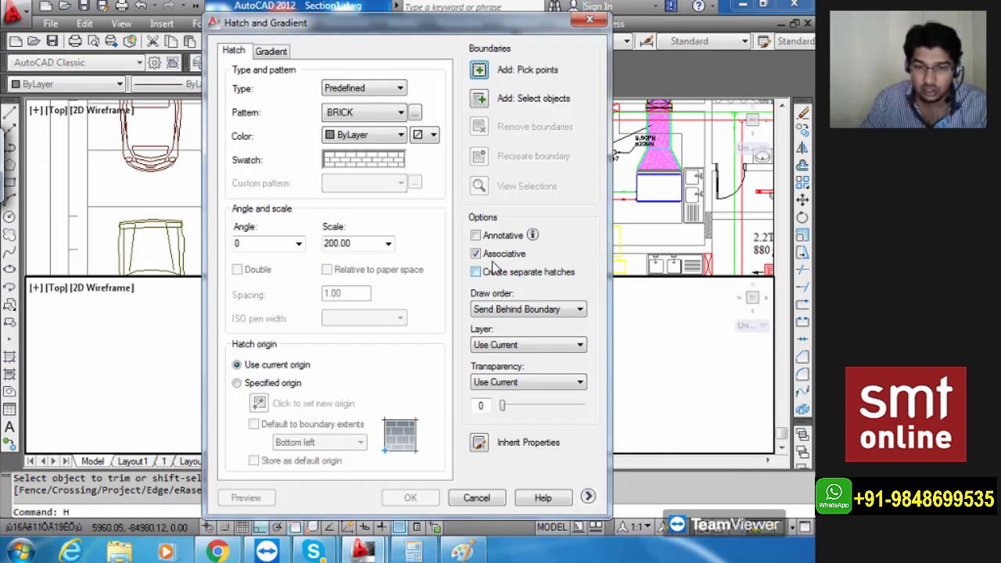
{"action": "left_click", "coordinate": [366, 163]}
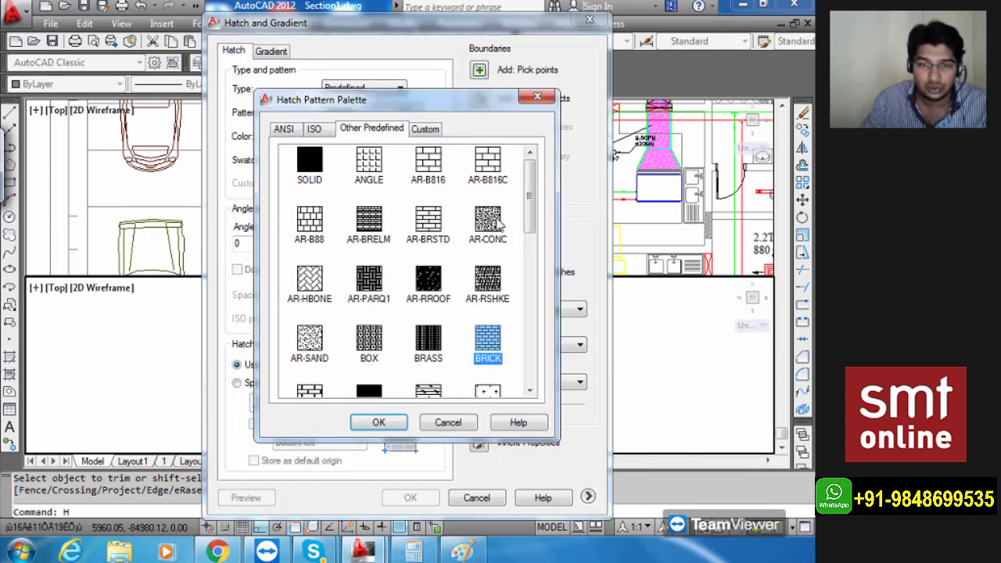
{"action": "left_click", "coordinate": [501, 225]}
{"action": "left_click", "coordinate": [378, 422]}
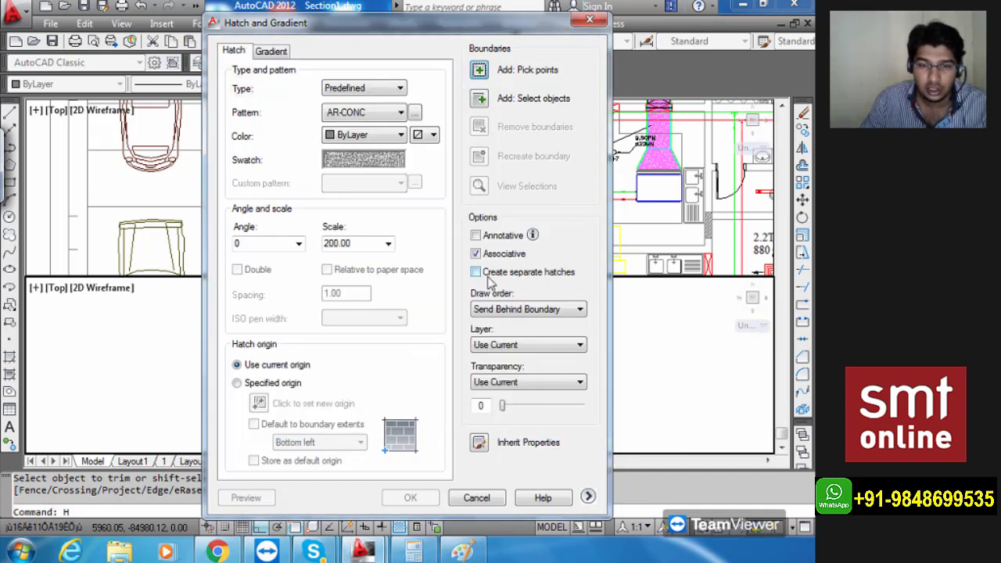
Try to use the slab's top and bottom lines and the full-height wall pair's lines as the hatch boundary objects.
{"action": "left_click", "coordinate": [480, 99]}
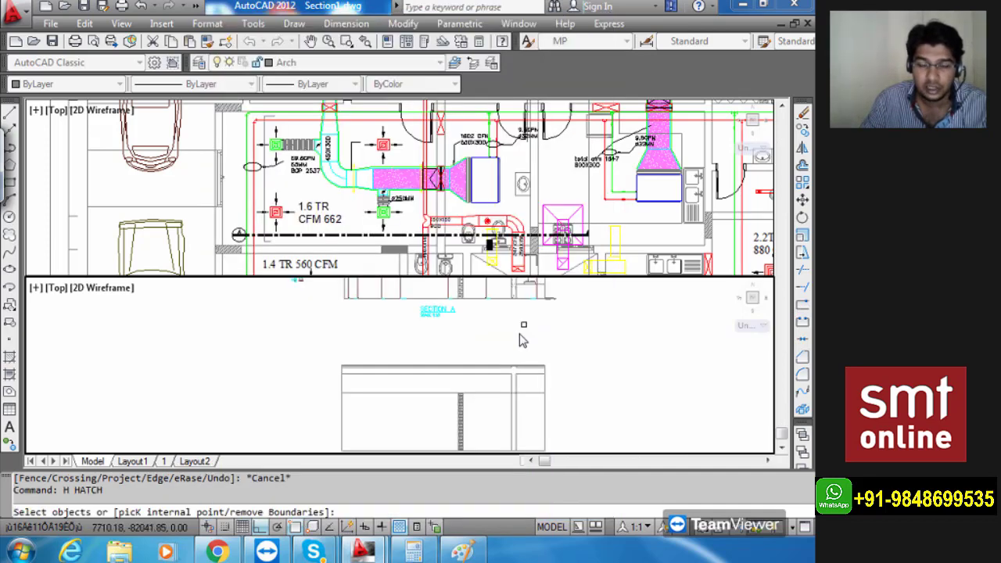
{"action": "scroll", "coordinate": [503, 386], "scroll_direction": "up", "scroll_amount": 3}
{"action": "left_click", "coordinate": [505, 382]}
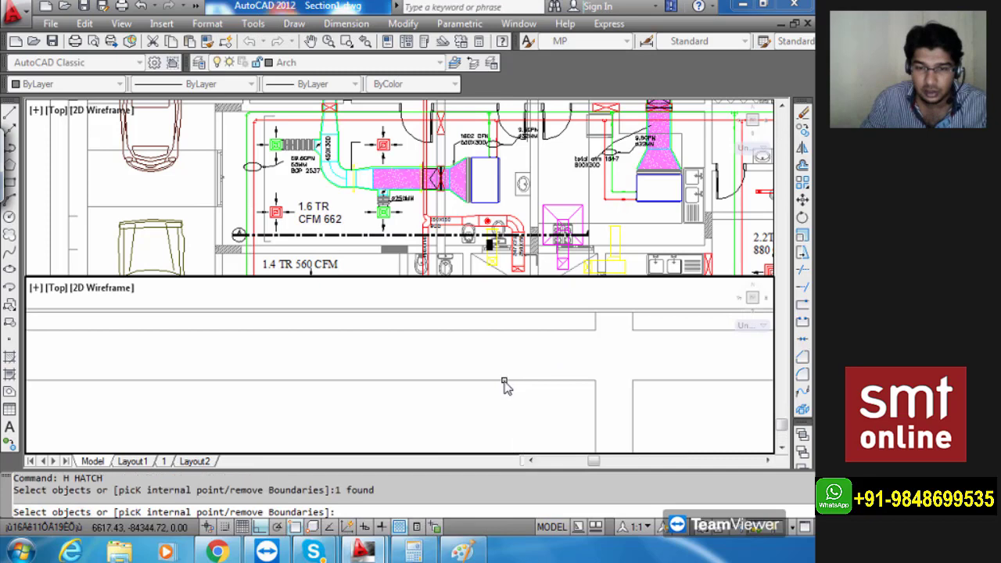
{"action": "left_click", "coordinate": [515, 330]}
{"action": "left_click", "coordinate": [595, 326]}
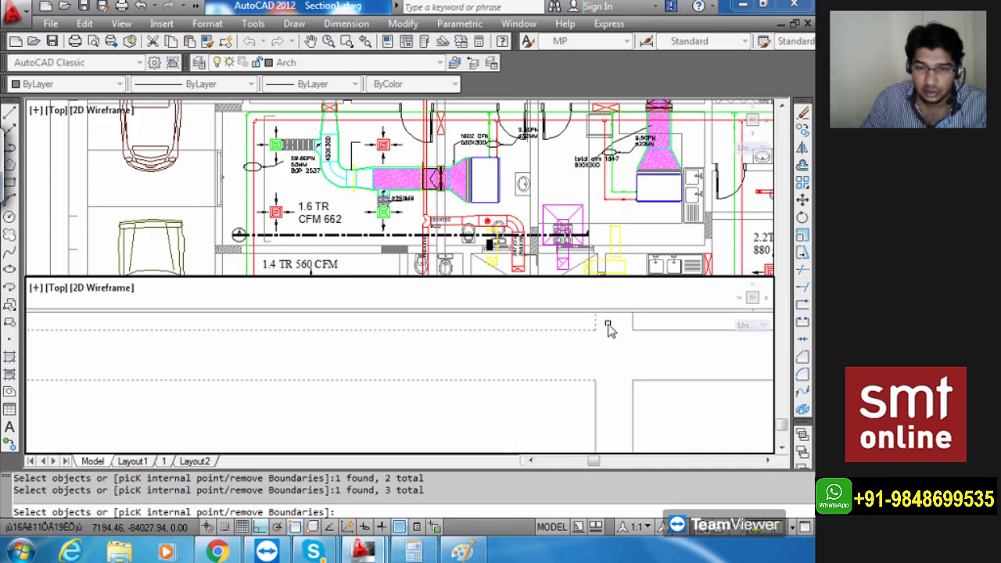
{"action": "left_click", "coordinate": [635, 326]}
{"action": "left_click", "coordinate": [632, 327]}
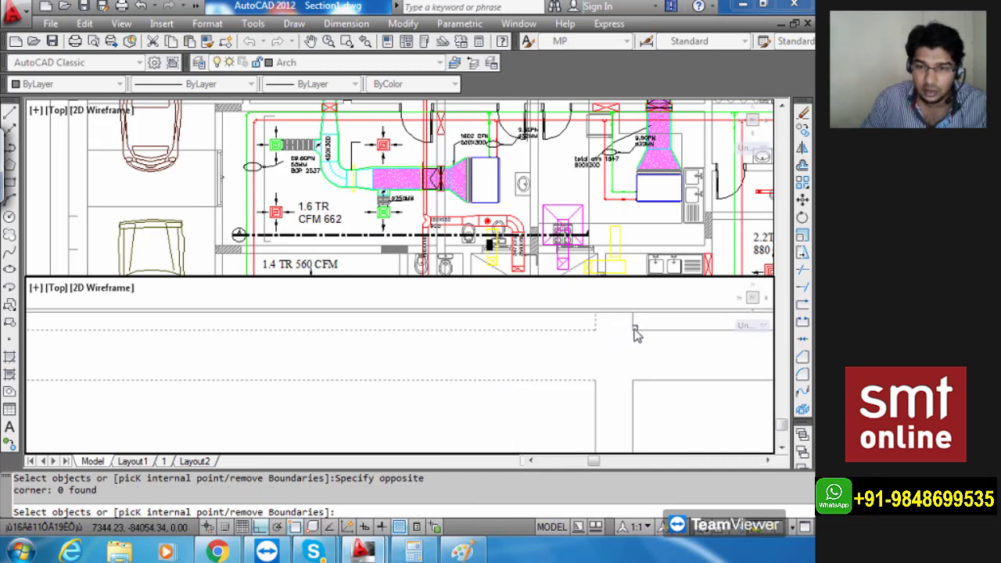
{"action": "left_click", "coordinate": [665, 330]}
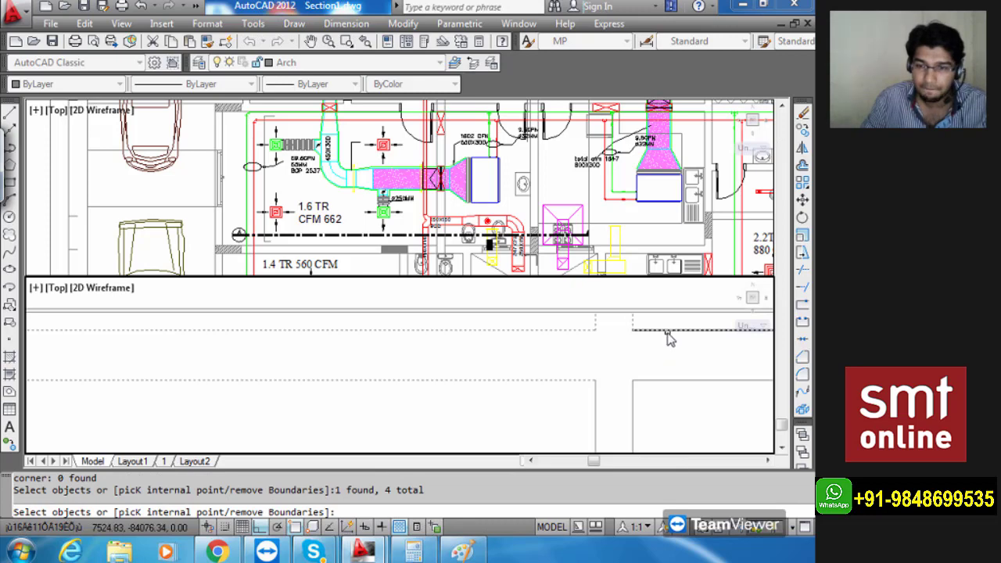
{"action": "left_click", "coordinate": [649, 412]}
{"action": "left_click", "coordinate": [563, 416]}
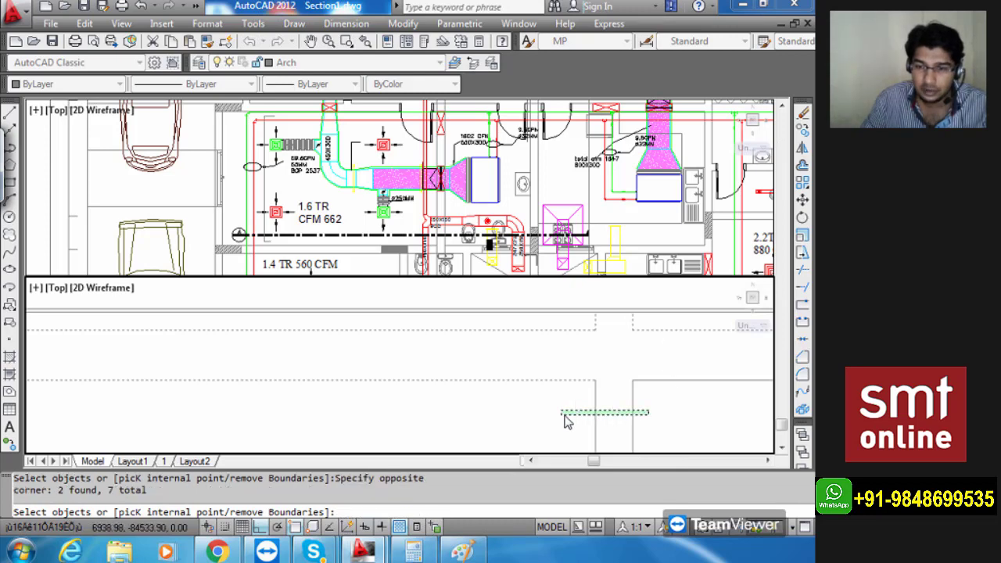
{"action": "left_click", "coordinate": [669, 382]}
{"action": "key", "text": "Return"}
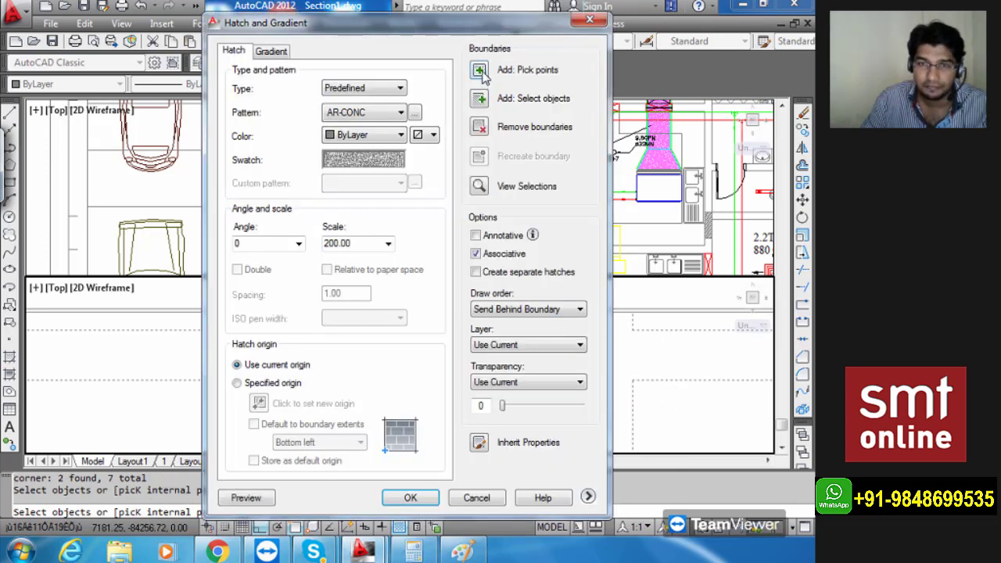
Try to define the concrete hatch boundary from internal points at the slab and wall crossing and between the wall lines below.
{"action": "left_click", "coordinate": [481, 71]}
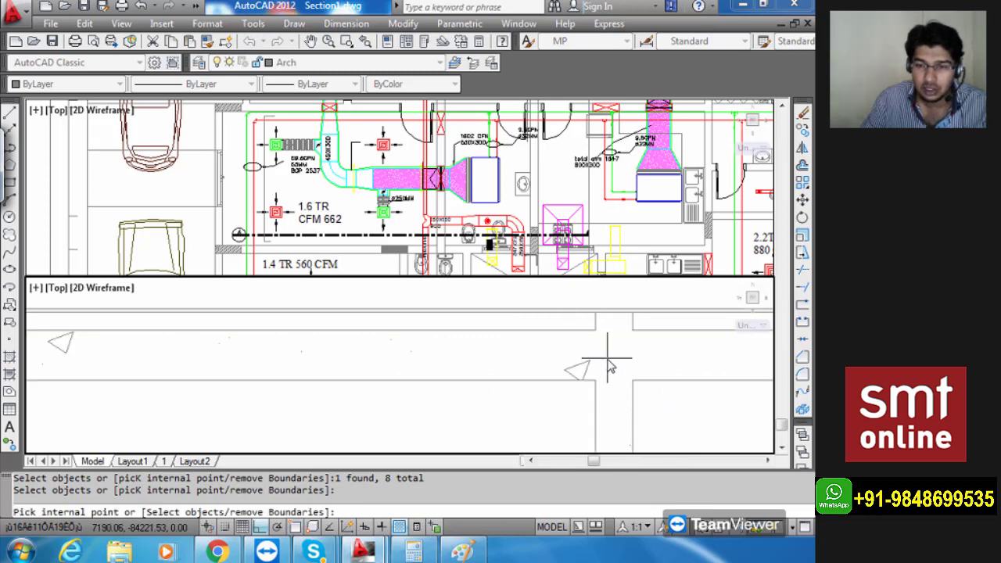
{"action": "left_click", "coordinate": [607, 361]}
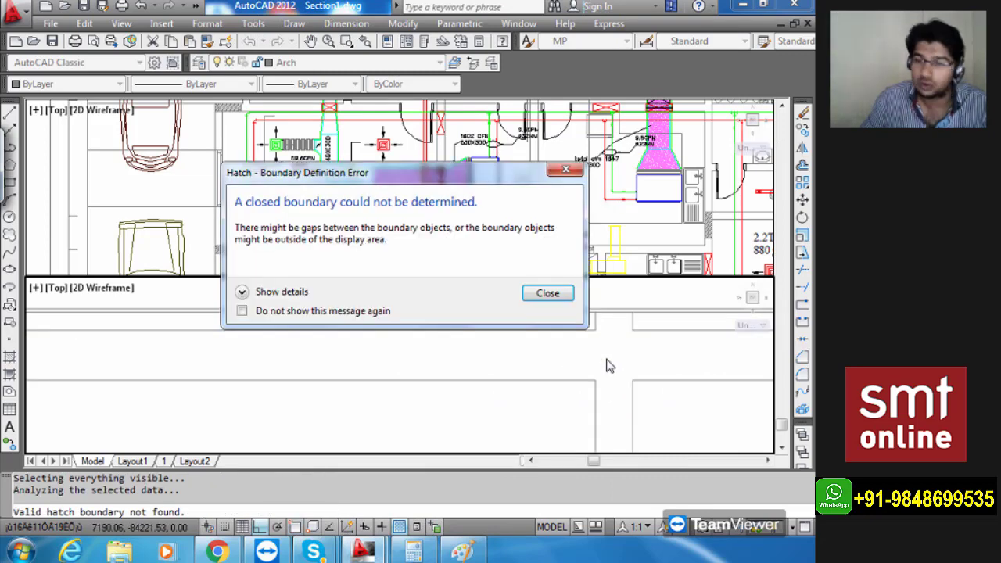
{"action": "left_click", "coordinate": [560, 293]}
{"action": "scroll", "coordinate": [616, 369], "scroll_direction": "down", "scroll_amount": 3}
{"action": "scroll", "coordinate": [618, 375], "scroll_direction": "up", "scroll_amount": 5}
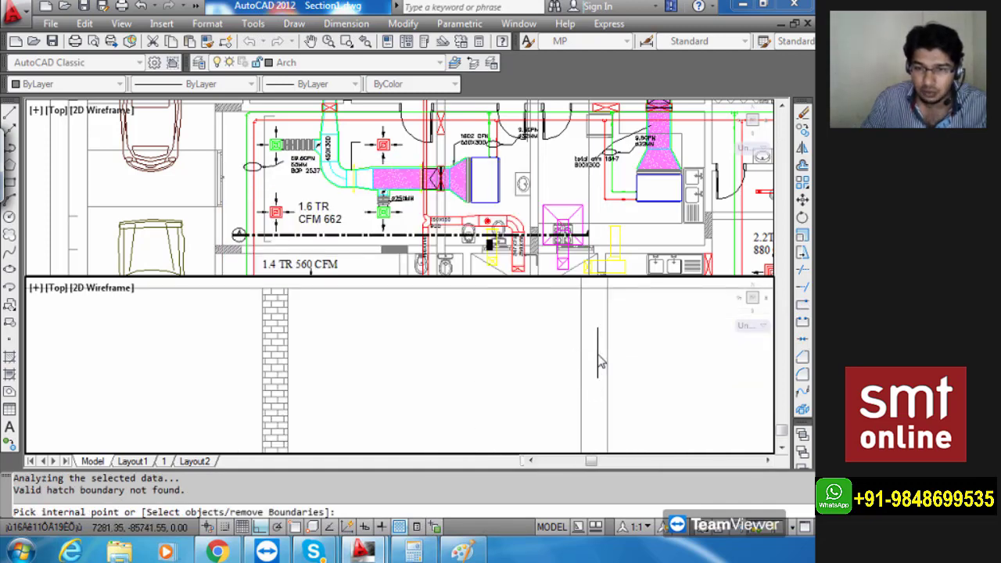
{"action": "left_click", "coordinate": [599, 362]}
{"action": "left_click", "coordinate": [570, 315]}
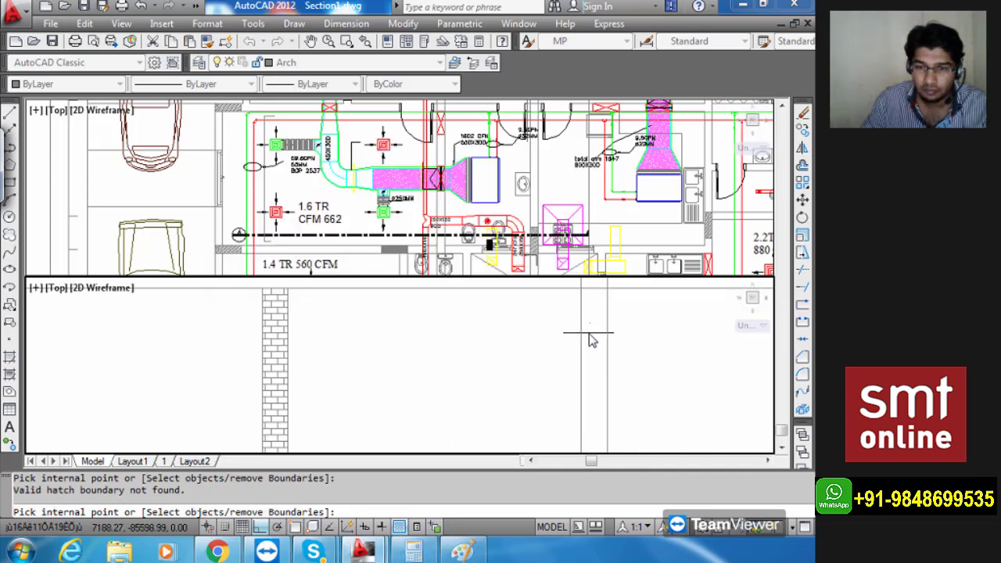
{"action": "scroll", "coordinate": [589, 405], "scroll_direction": "down", "scroll_amount": 2}
{"action": "middle_click_drag", "start_coordinate": [593, 357], "coordinate": [589, 405]}
{"action": "key", "text": "Return"}
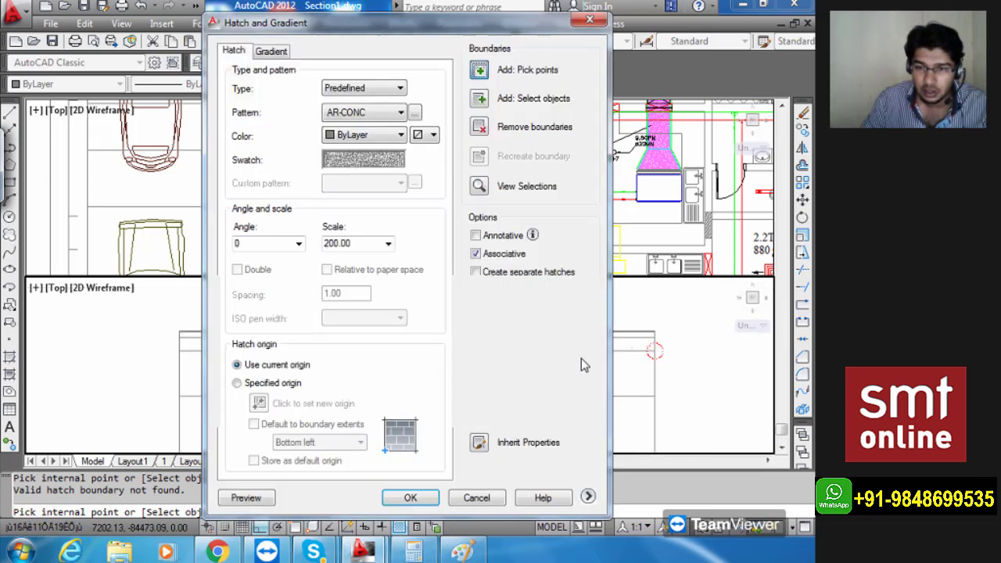
Set the AR-CONC hatch scale to 2.00 and abandon the hatch.
{"action": "left_click", "coordinate": [388, 243]}
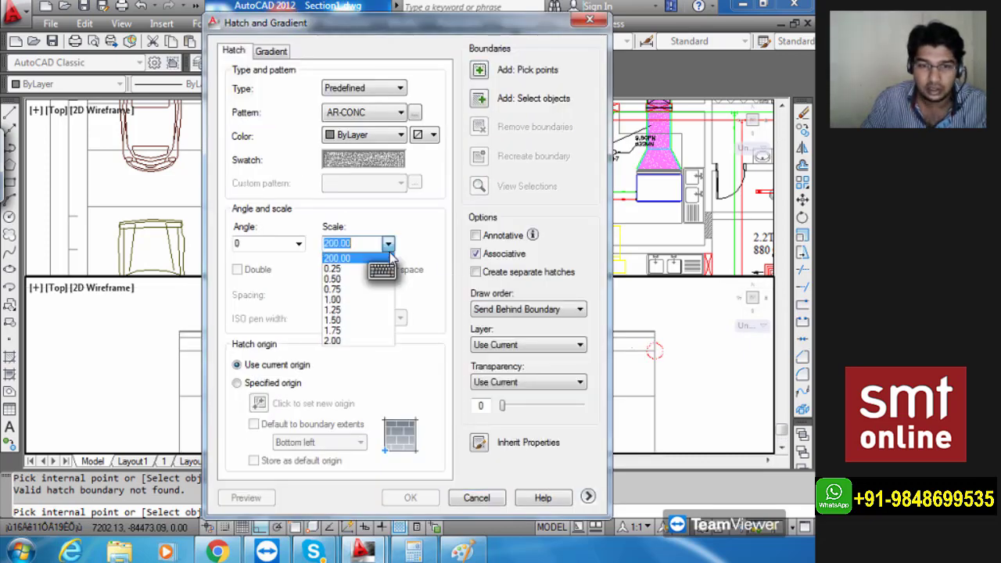
{"action": "left_click", "coordinate": [359, 341]}
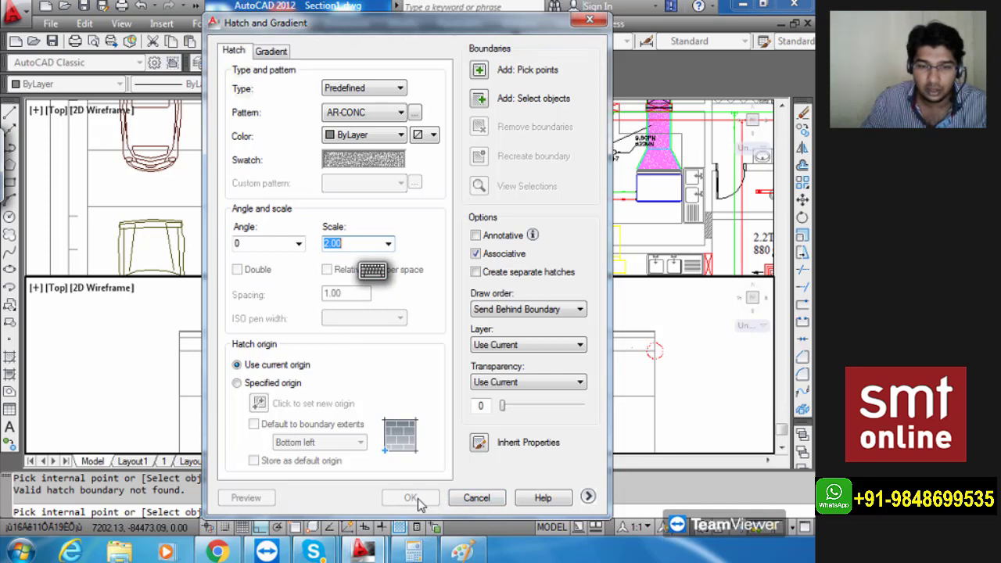
{"action": "left_click", "coordinate": [456, 501]}
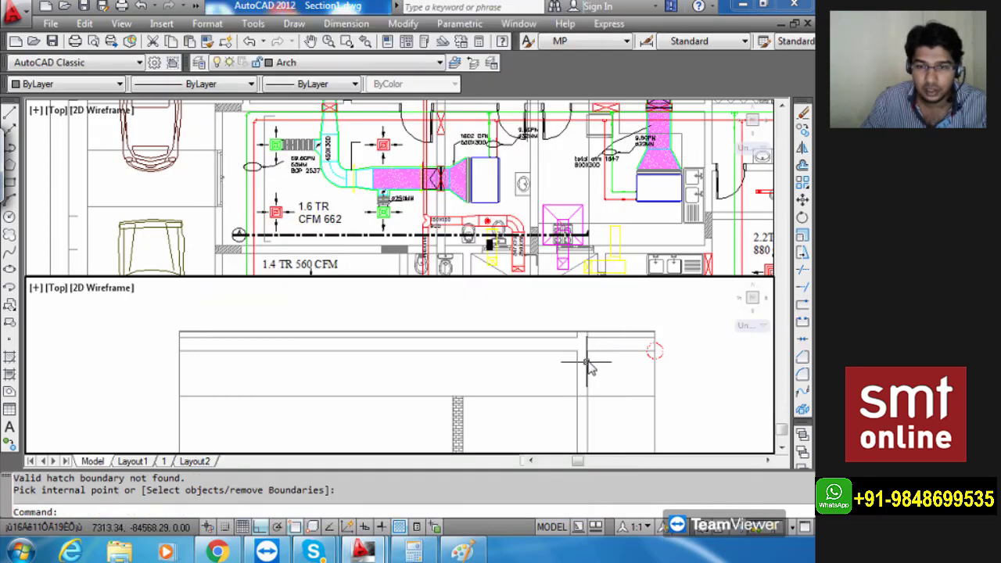
Restart the hatch with the predefined AR-CONC pattern and begin selecting its boundary by objects.
{"action": "type", "text": "H"}
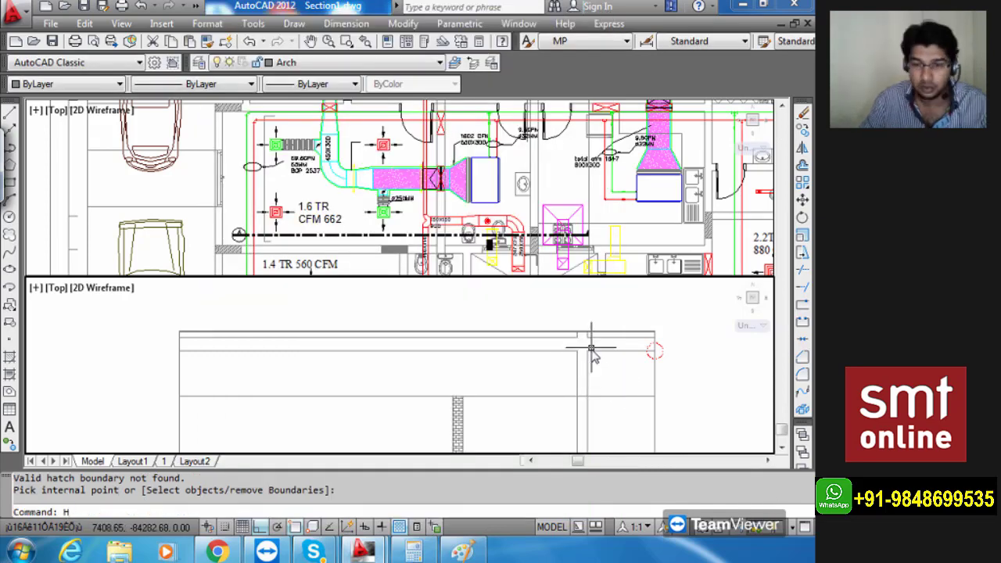
{"action": "key", "text": "Return"}
{"action": "left_click", "coordinate": [371, 113]}
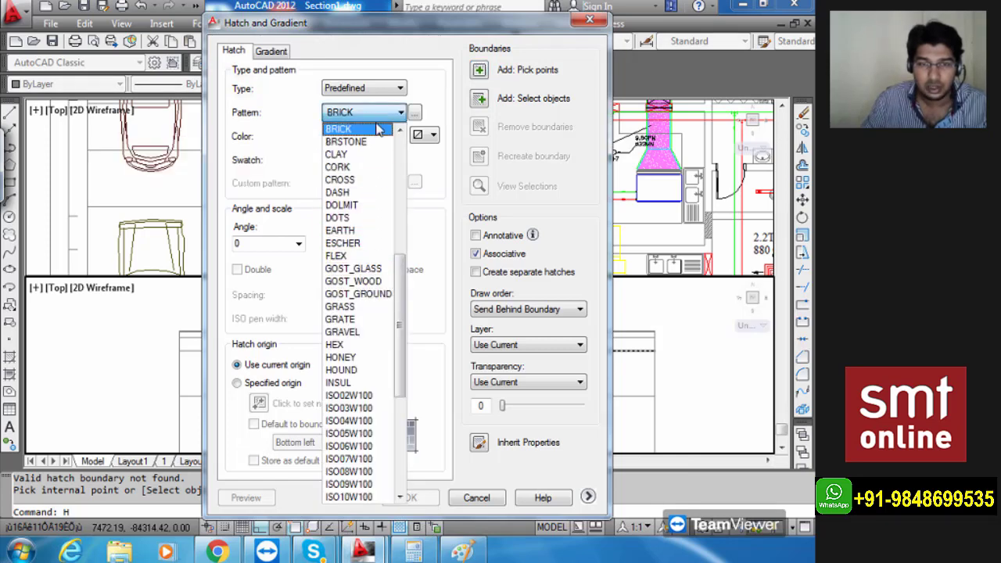
{"action": "left_click", "coordinate": [360, 129]}
{"action": "left_click", "coordinate": [364, 158]}
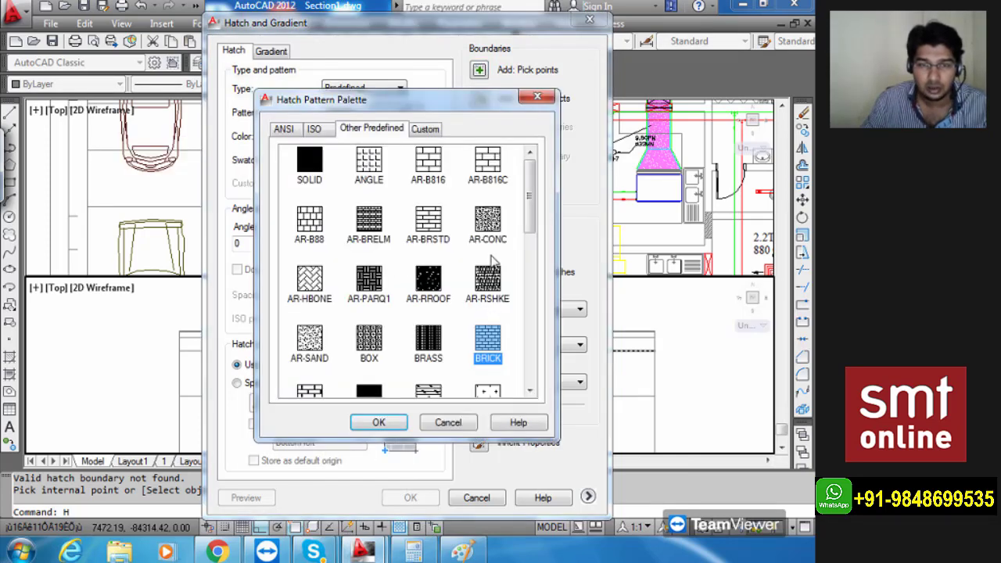
{"action": "left_click", "coordinate": [492, 225]}
{"action": "left_click", "coordinate": [378, 424]}
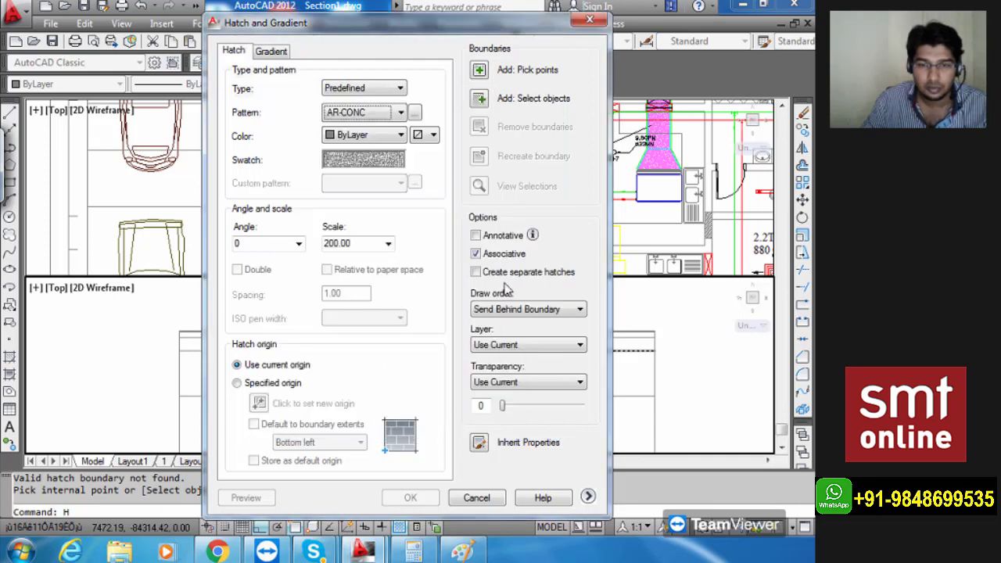
{"action": "left_click", "coordinate": [479, 100]}
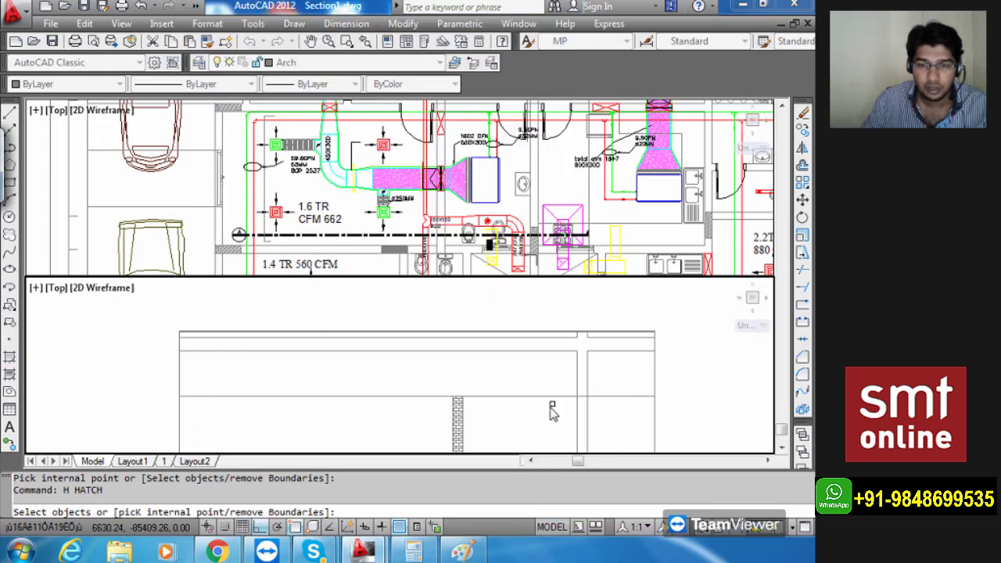
Select the slab and column outlines in the section as boundary objects for the AR-CONC hatch.
{"action": "left_click", "coordinate": [549, 352]}
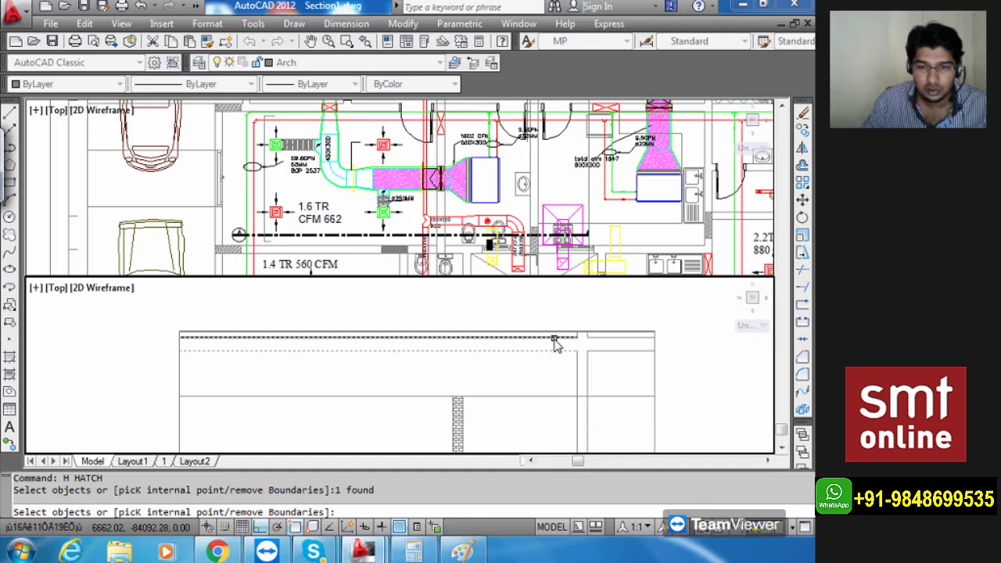
{"action": "left_click", "coordinate": [554, 338]}
{"action": "left_click", "coordinate": [541, 371]}
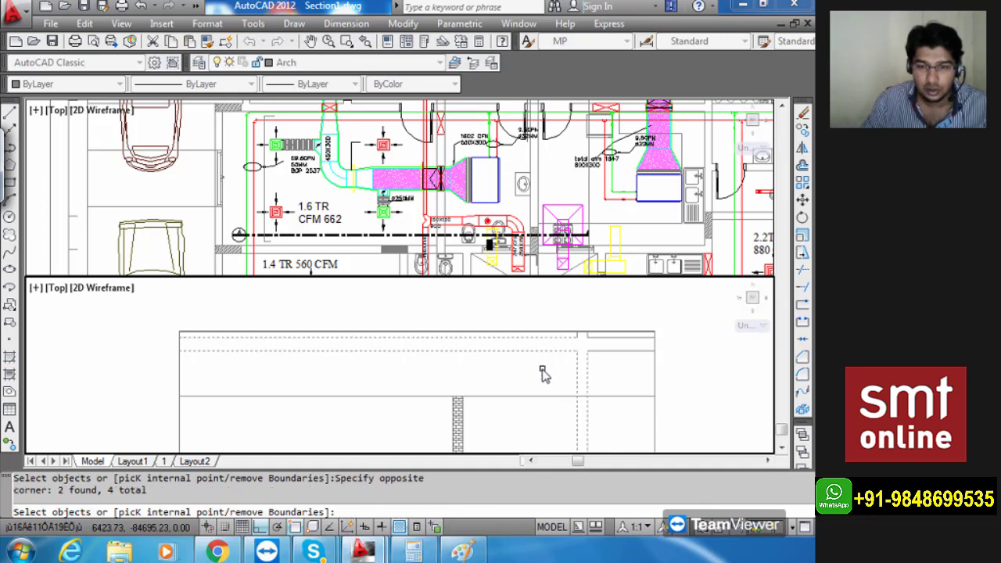
{"action": "left_click", "coordinate": [611, 352]}
{"action": "left_click", "coordinate": [585, 338]}
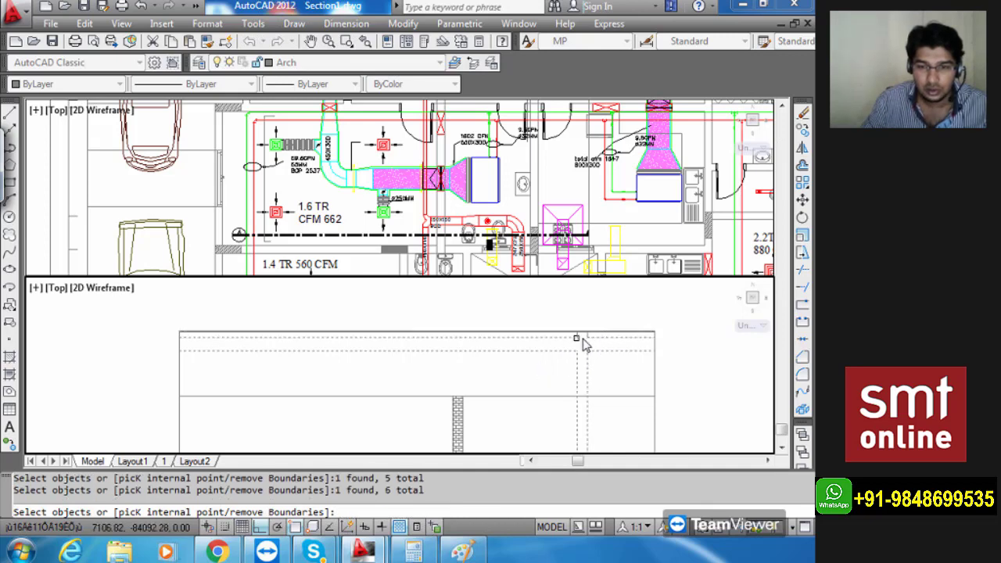
{"action": "scroll", "coordinate": [588, 344], "scroll_direction": "up", "scroll_amount": 2}
{"action": "left_click", "coordinate": [604, 311]}
{"action": "left_click", "coordinate": [521, 320]}
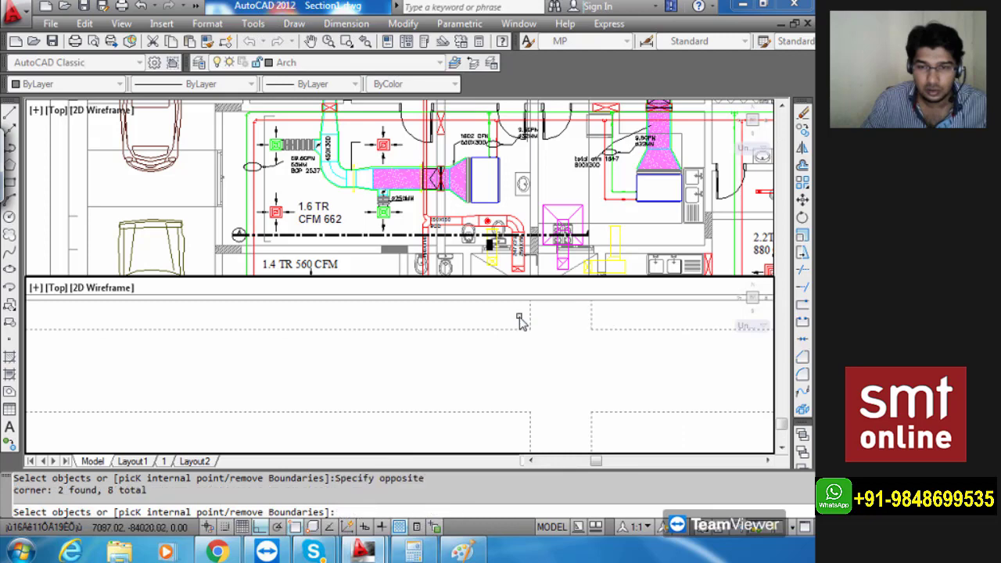
{"action": "scroll", "coordinate": [523, 410], "scroll_direction": "down", "scroll_amount": 3}
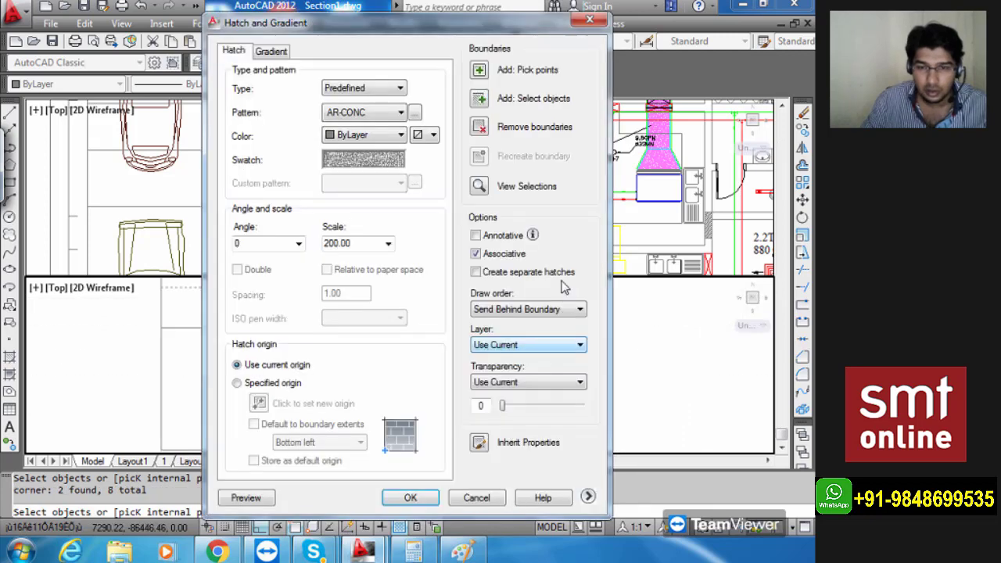
{"action": "key", "text": "Return"}
{"action": "left_click", "coordinate": [480, 96]}
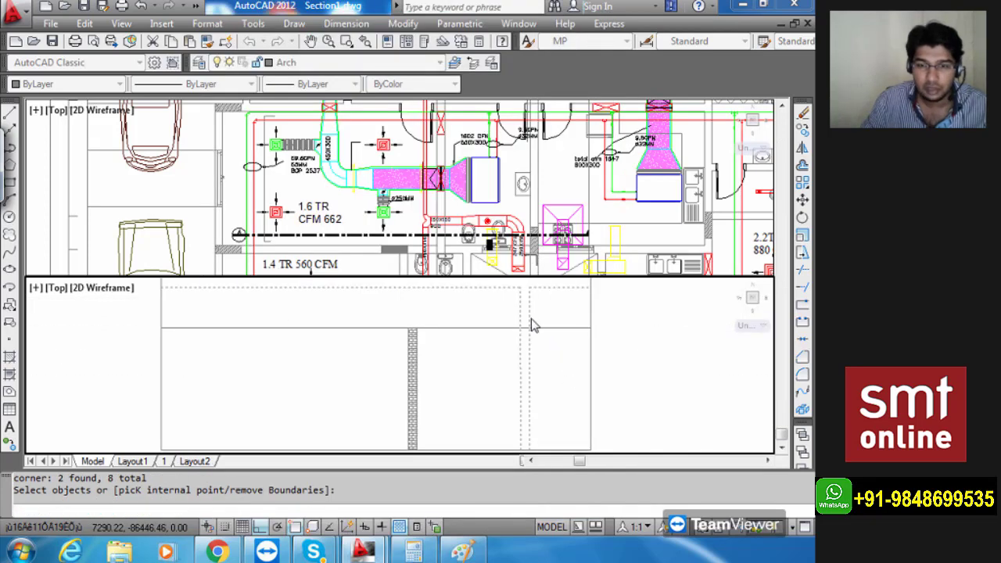
Add the column areas above and below the ceiling line to the hatch by picking internal points.
{"action": "scroll", "coordinate": [530, 324], "scroll_direction": "up", "scroll_amount": 3}
{"action": "type", "text": "k"}
{"action": "key", "text": "Return"}
{"action": "left_click", "coordinate": [532, 380]}
{"action": "middle_click_drag", "start_coordinate": [533, 404], "coordinate": [525, 299]}
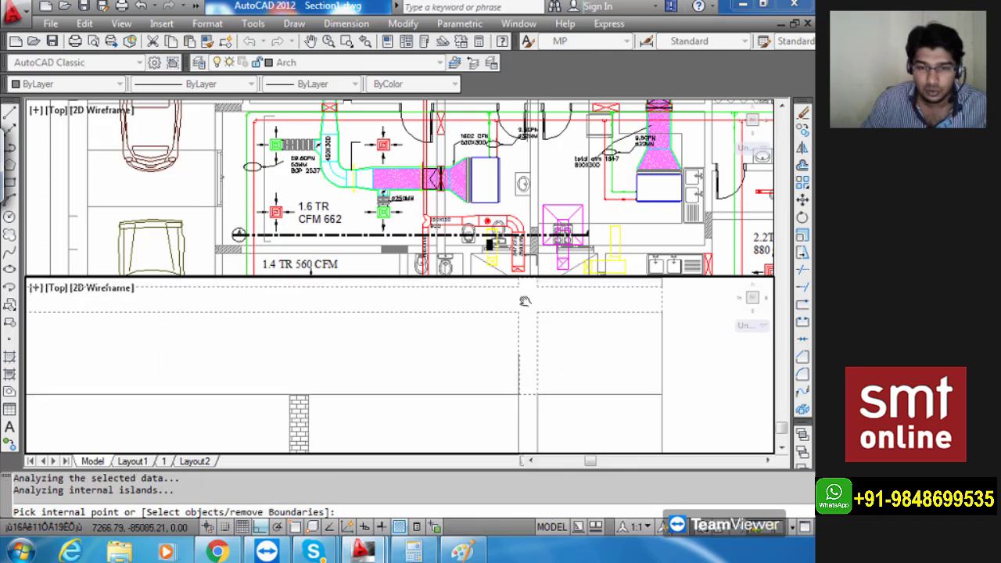
{"action": "left_click", "coordinate": [523, 364]}
{"action": "scroll", "coordinate": [522, 363], "scroll_direction": "down", "scroll_amount": 5}
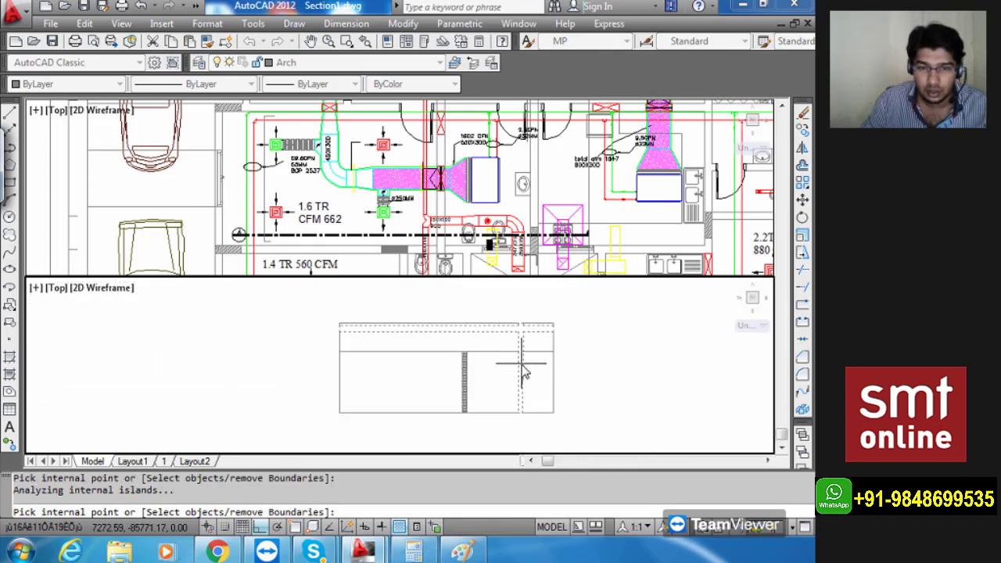
{"action": "key", "text": "Return"}
Set the AR-CONC hatch scale to 2.00 and preview it on the slab and column.
{"action": "double_click", "coordinate": [371, 246]}
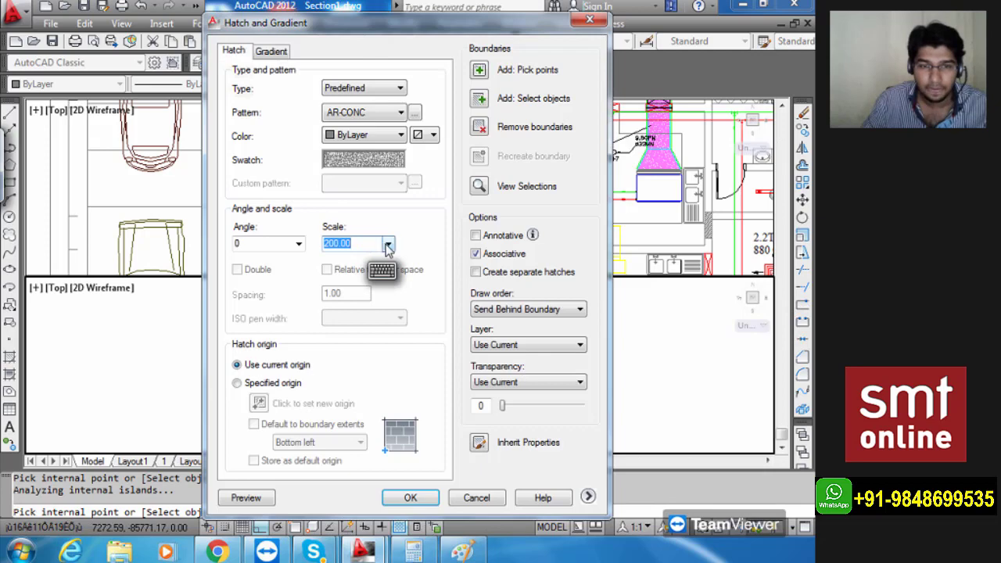
{"action": "left_click", "coordinate": [388, 245]}
{"action": "left_click", "coordinate": [358, 344]}
{"action": "left_click", "coordinate": [249, 497]}
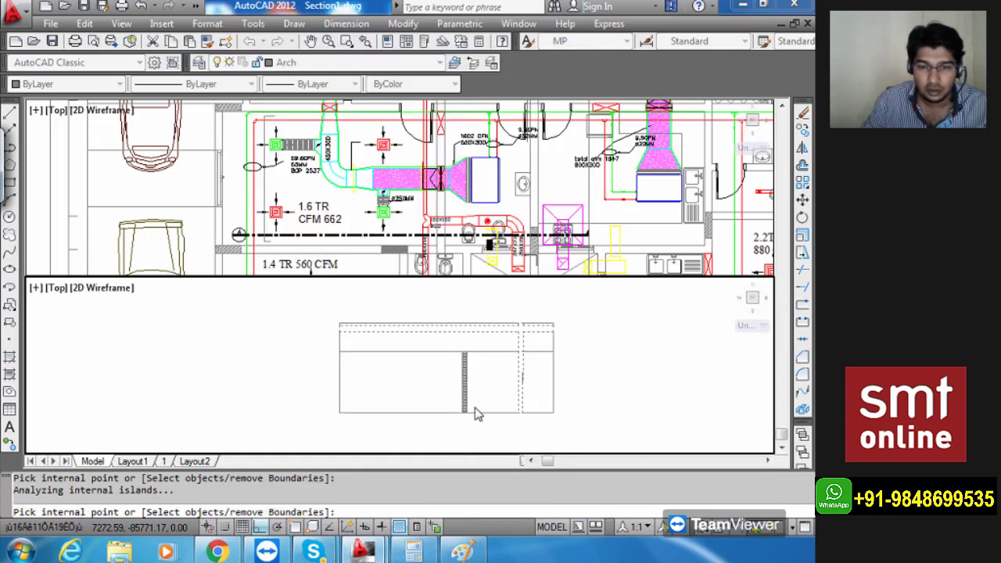
{"action": "scroll", "coordinate": [519, 352], "scroll_direction": "up", "scroll_amount": 4}
{"action": "key", "text": "Escape"}
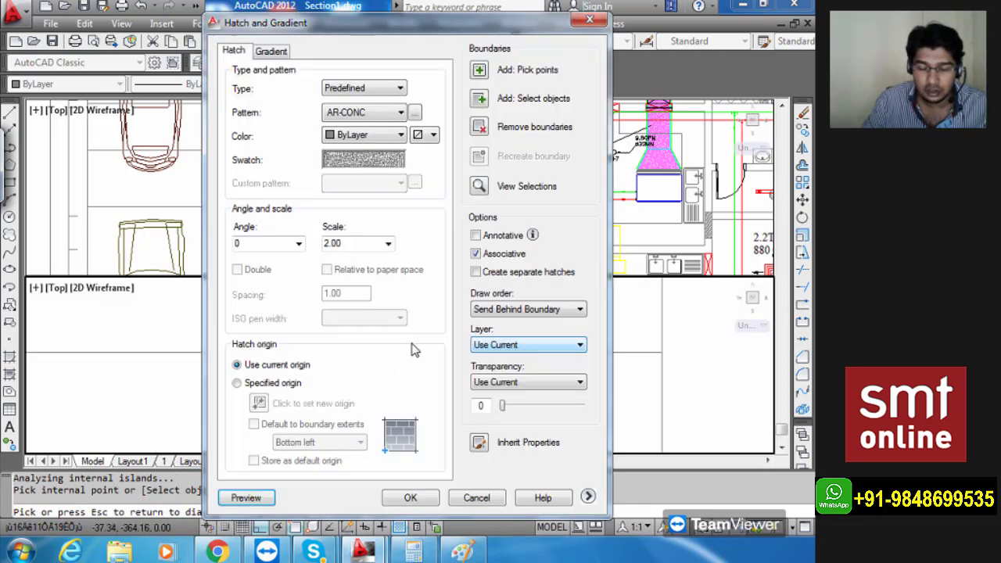
Set the hatch scale to 25 and preview the concrete pattern on the slab and column.
{"action": "double_click", "coordinate": [358, 246]}
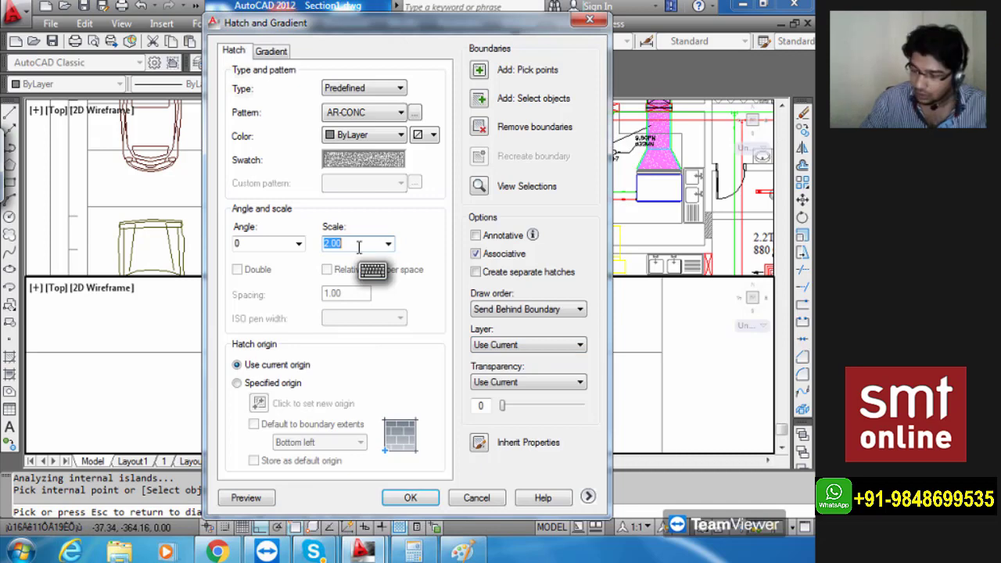
{"action": "type", "text": "25"}
{"action": "left_click", "coordinate": [248, 498]}
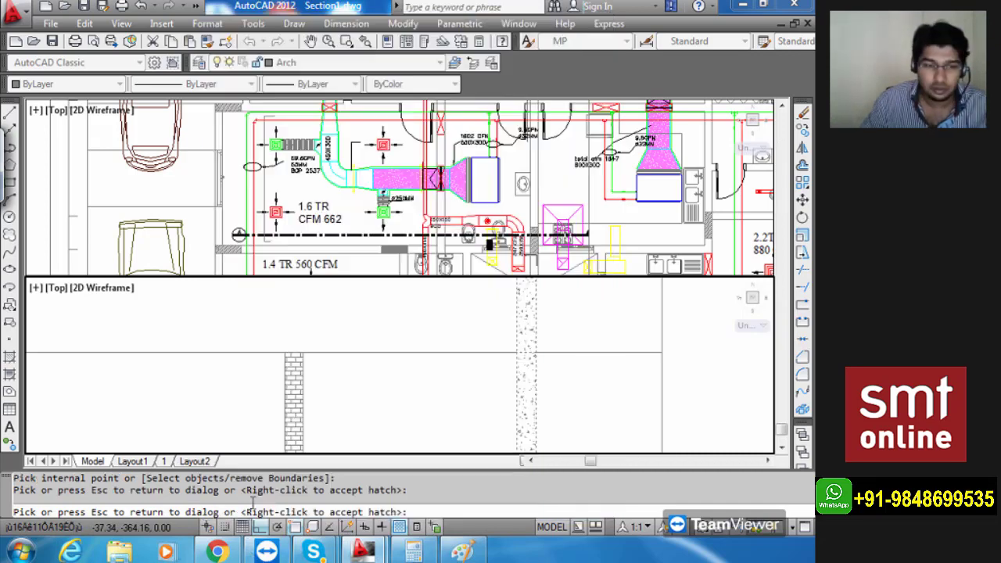
{"action": "scroll", "coordinate": [535, 398], "scroll_direction": "up", "scroll_amount": 5}
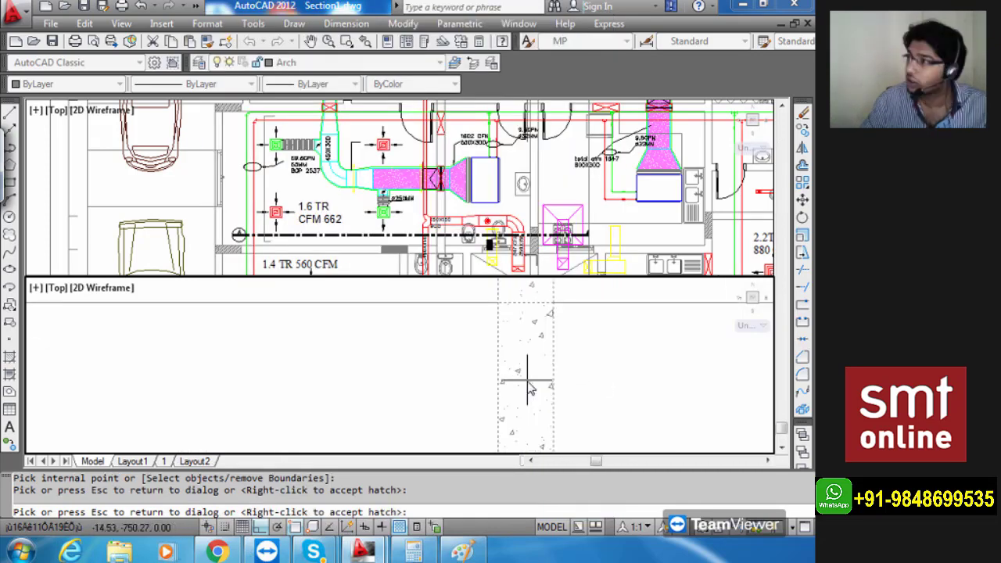
{"action": "scroll", "coordinate": [529, 389], "scroll_direction": "down", "scroll_amount": 4}
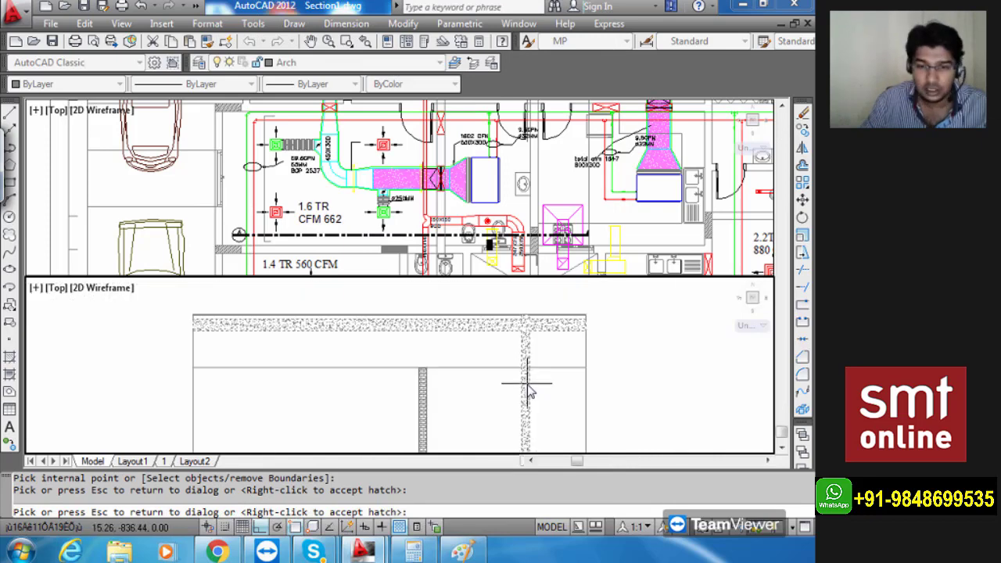
{"action": "key", "text": "Escape"}
Set the hatch scale to 50, preview it, and apply the AR-CONC hatch to the slab and column.
{"action": "double_click", "coordinate": [356, 243]}
{"action": "type", "text": "5"}
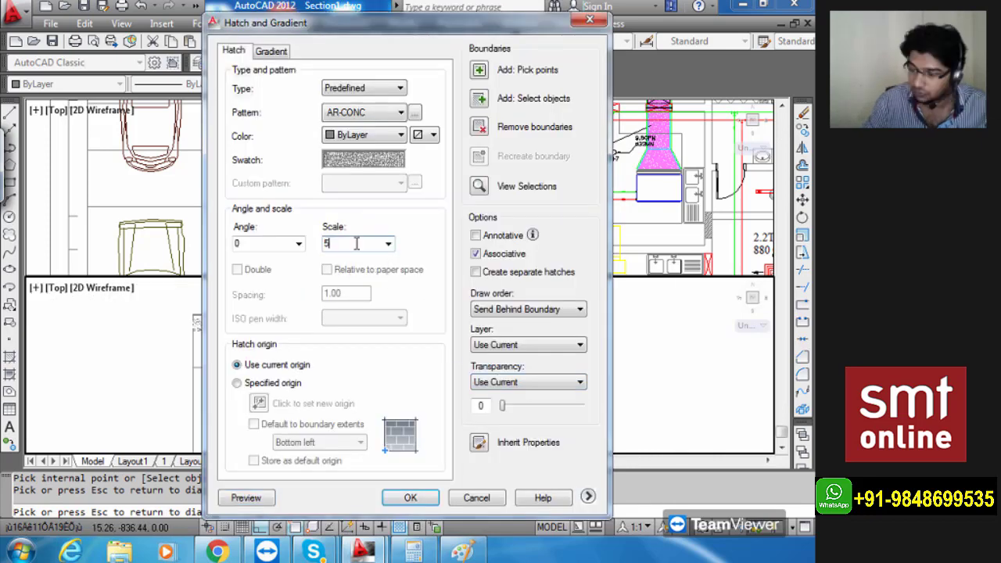
{"action": "type", "text": "0"}
{"action": "left_click", "coordinate": [239, 501]}
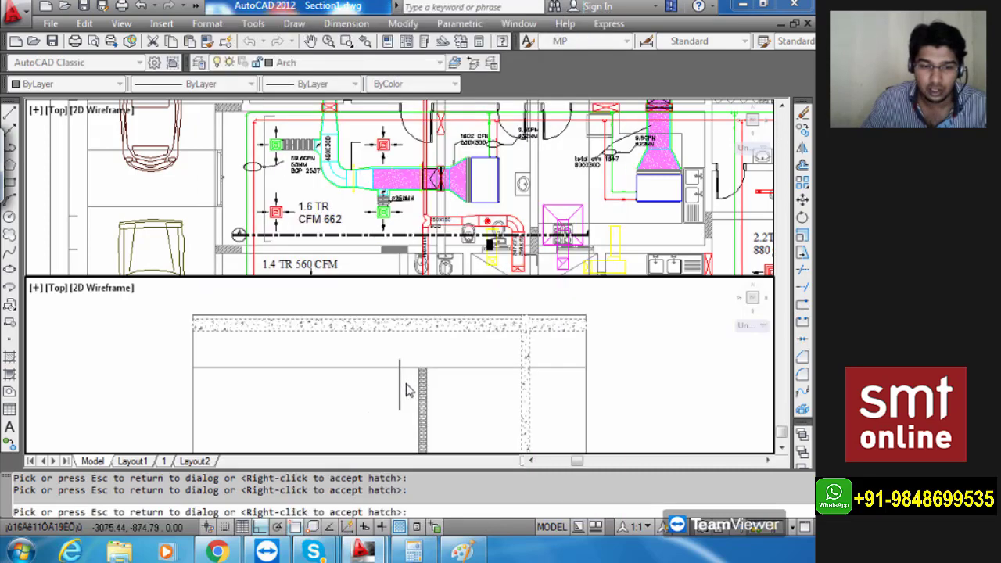
{"action": "key", "text": "Escape"}
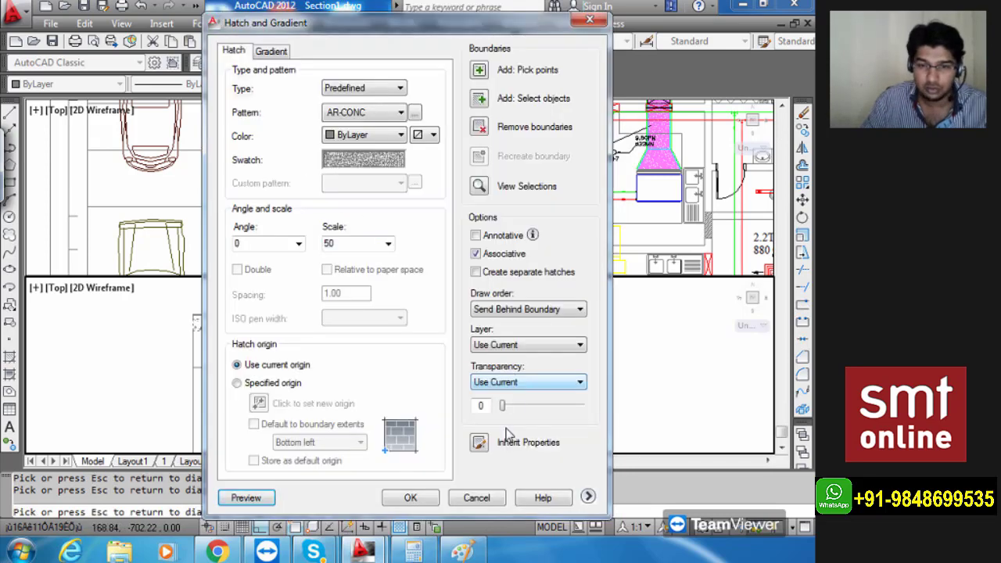
{"action": "left_click", "coordinate": [410, 497]}
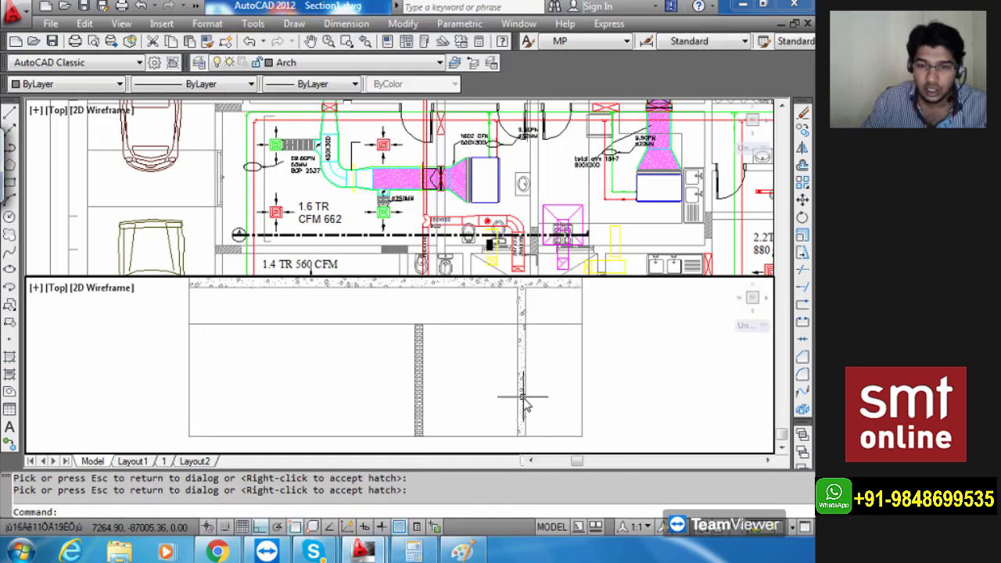
{"action": "scroll", "coordinate": [525, 398], "scroll_direction": "down", "scroll_amount": 2}
{"action": "scroll", "coordinate": [489, 338], "scroll_direction": "up", "scroll_amount": 2}
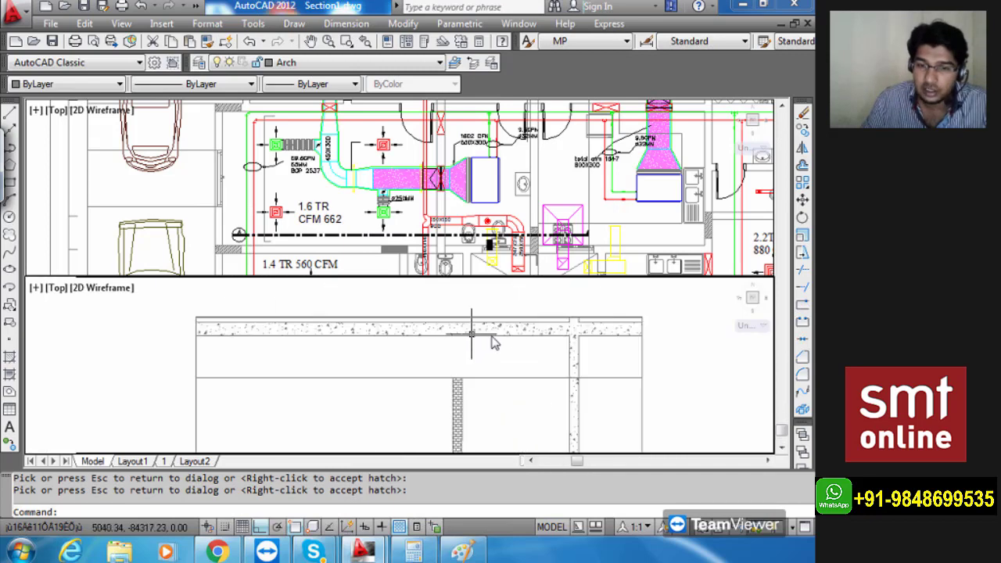
{"action": "key", "text": "Escape"}
Examine the ductwork and equipment near section line A in the plan, and compare the area with the section.
{"action": "scroll", "coordinate": [547, 336], "scroll_direction": "down", "scroll_amount": 2}
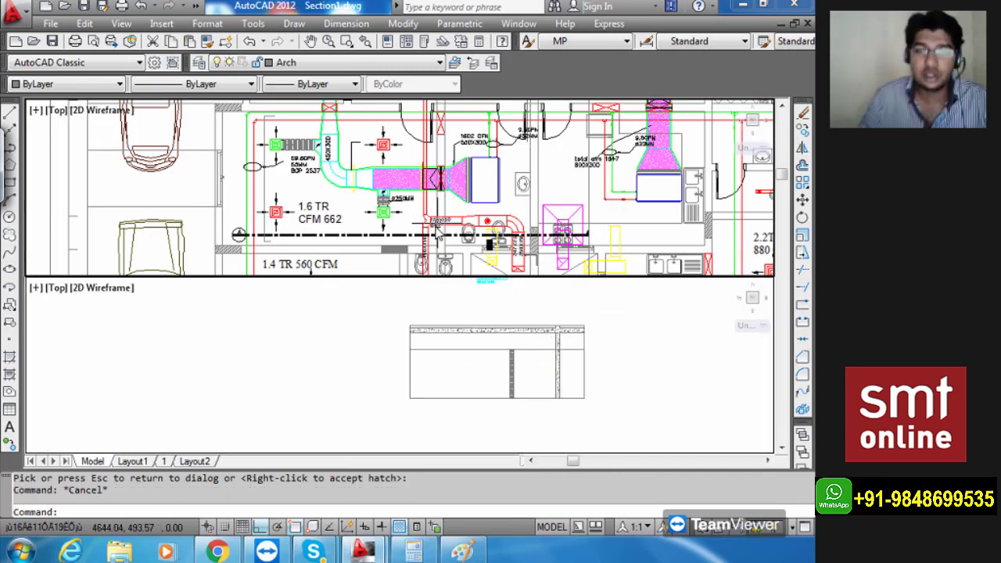
{"action": "middle_click_drag", "start_coordinate": [457, 210], "coordinate": [469, 208]}
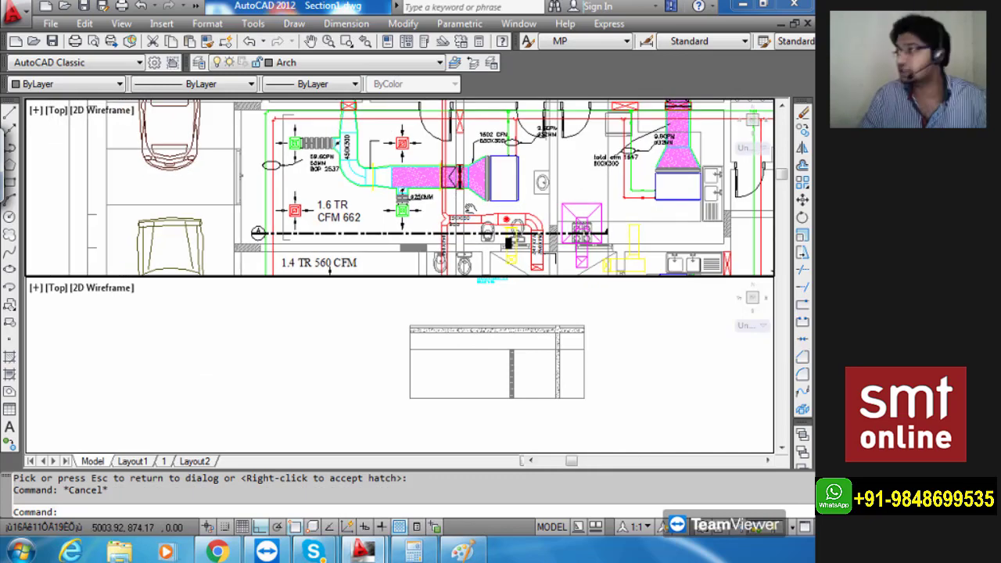
{"action": "scroll", "coordinate": [495, 210], "scroll_direction": "up", "scroll_amount": 2}
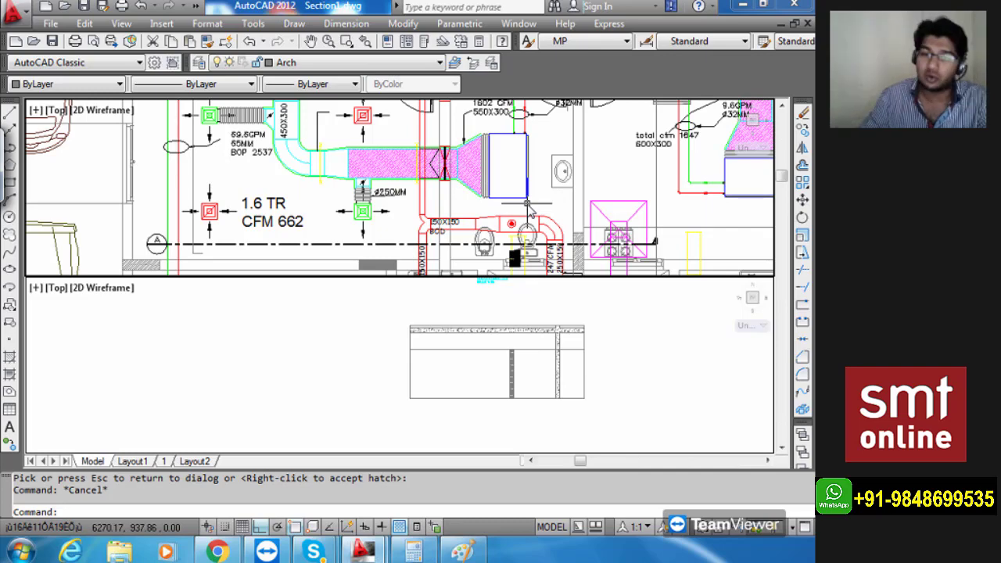
{"action": "scroll", "coordinate": [529, 201], "scroll_direction": "up", "scroll_amount": 3}
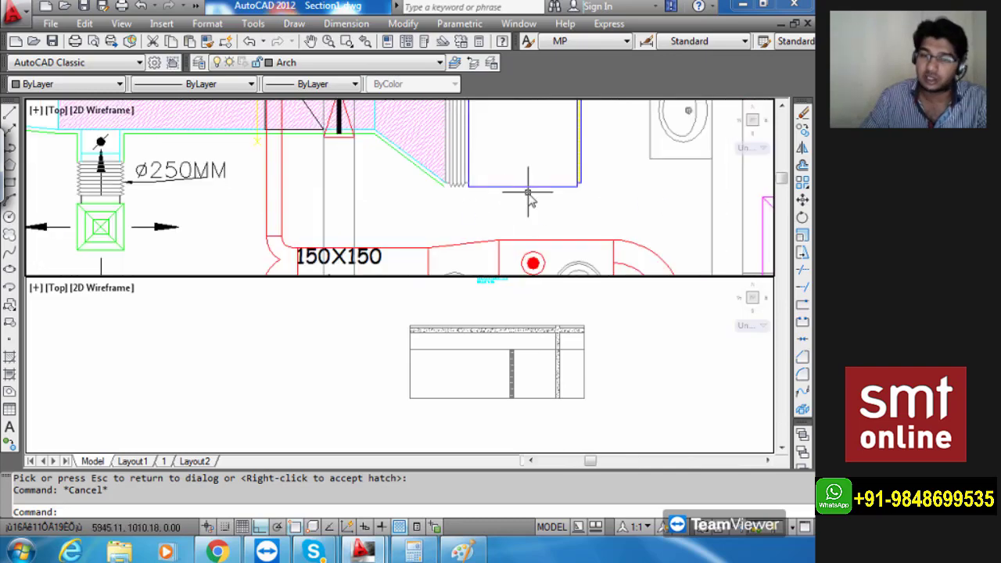
{"action": "scroll", "coordinate": [528, 202], "scroll_direction": "down", "scroll_amount": 4}
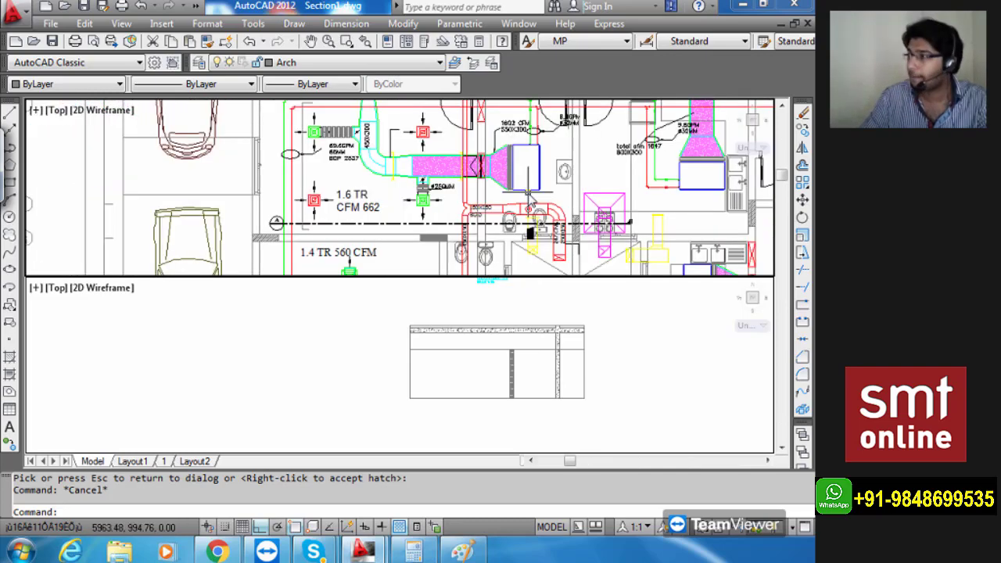
{"action": "left_click", "coordinate": [527, 395]}
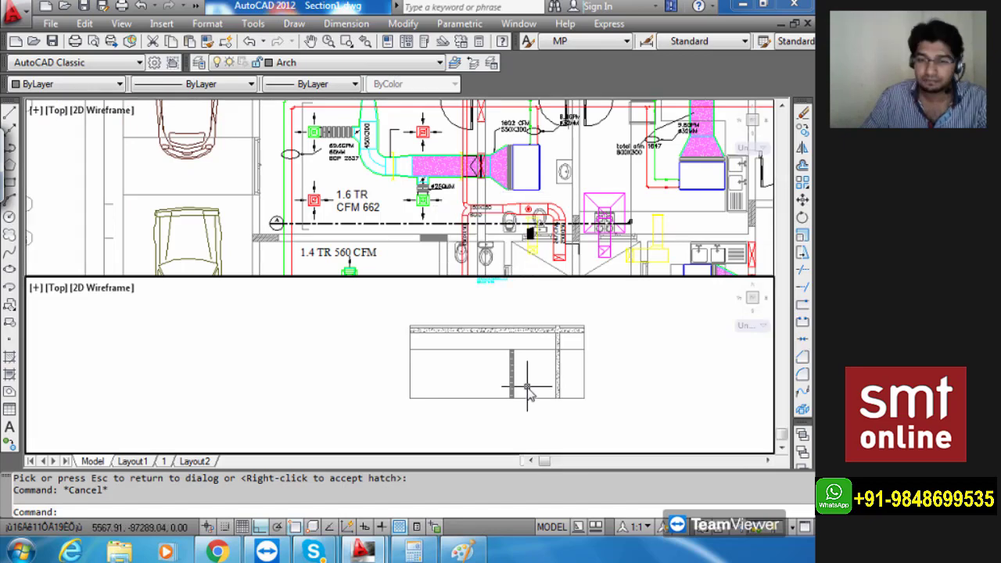
{"action": "middle_click_drag", "start_coordinate": [527, 394], "coordinate": [499, 407]}
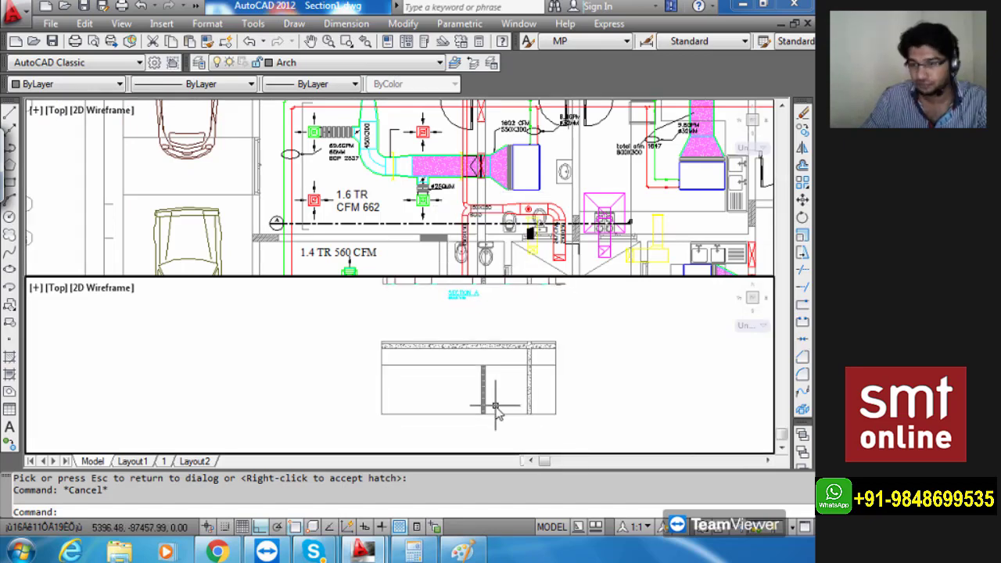
{"action": "scroll", "coordinate": [501, 391], "scroll_direction": "up", "scroll_amount": 5}
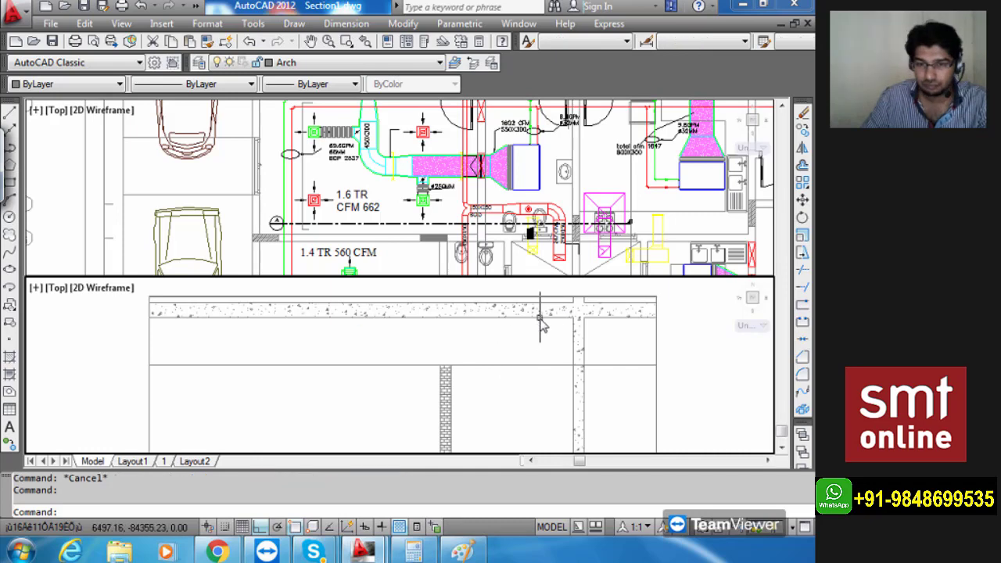
{"action": "left_click", "coordinate": [540, 317]}
{"action": "key", "text": "Escape"}
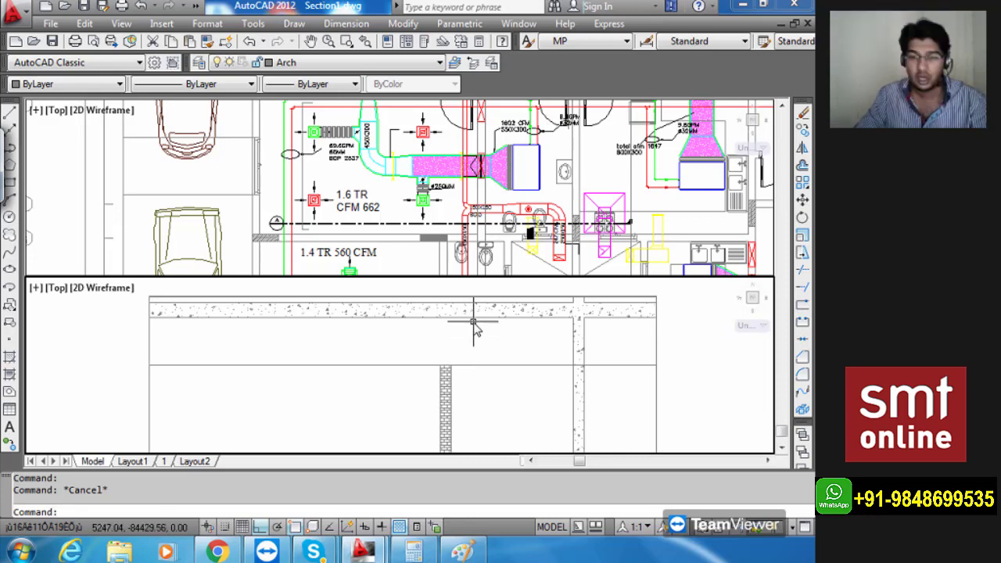
{"action": "left_click", "coordinate": [475, 317]}
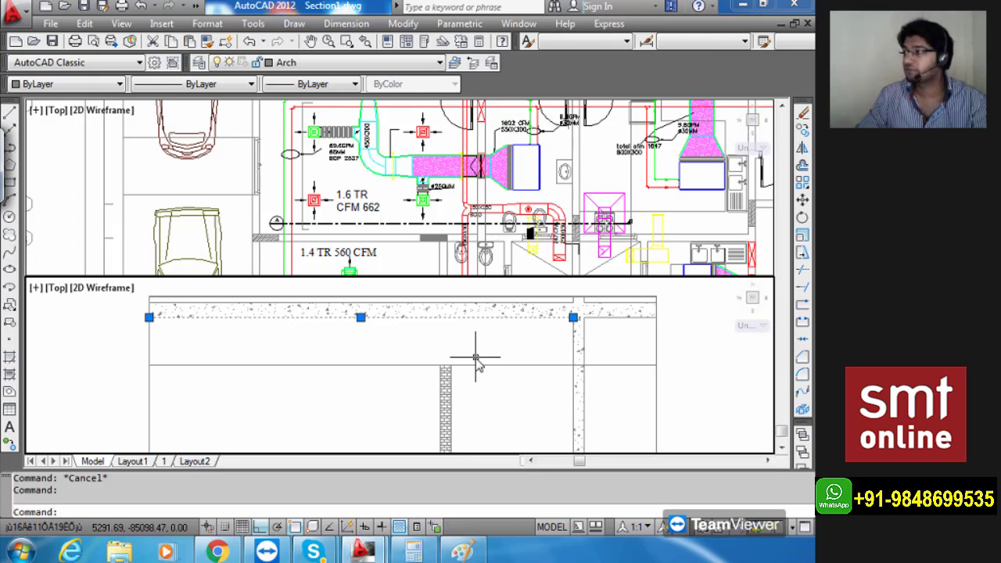
{"action": "key", "text": "Escape"}
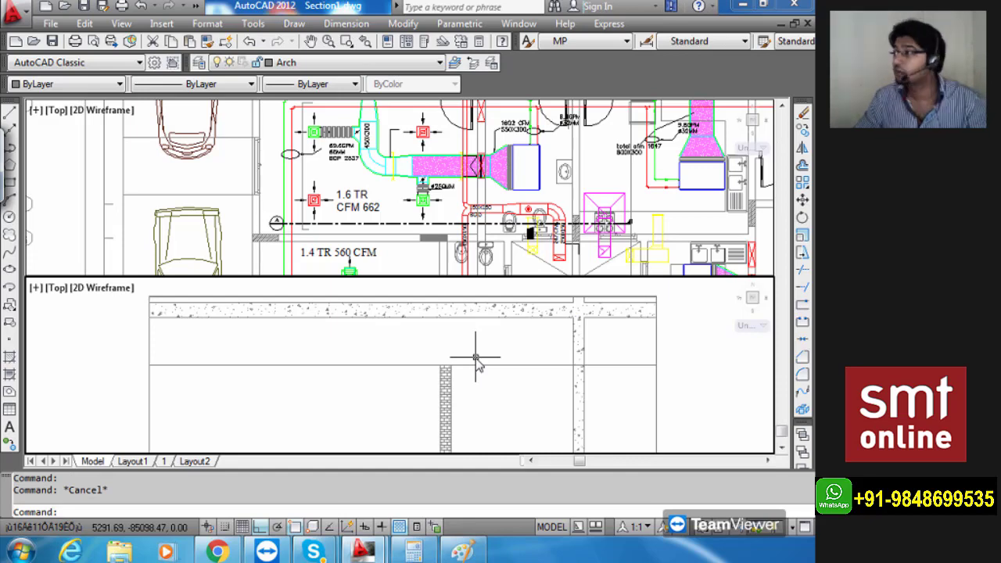
Measure the vertical distance from the horizontal line at the brick wall's top to the underside of the hatched slab.
{"action": "scroll", "coordinate": [411, 348], "scroll_direction": "up", "scroll_amount": 2}
{"action": "middle_click_drag", "start_coordinate": [495, 342], "coordinate": [537, 340]}
{"action": "type", "text": "di"}
{"action": "key", "text": "Return"}
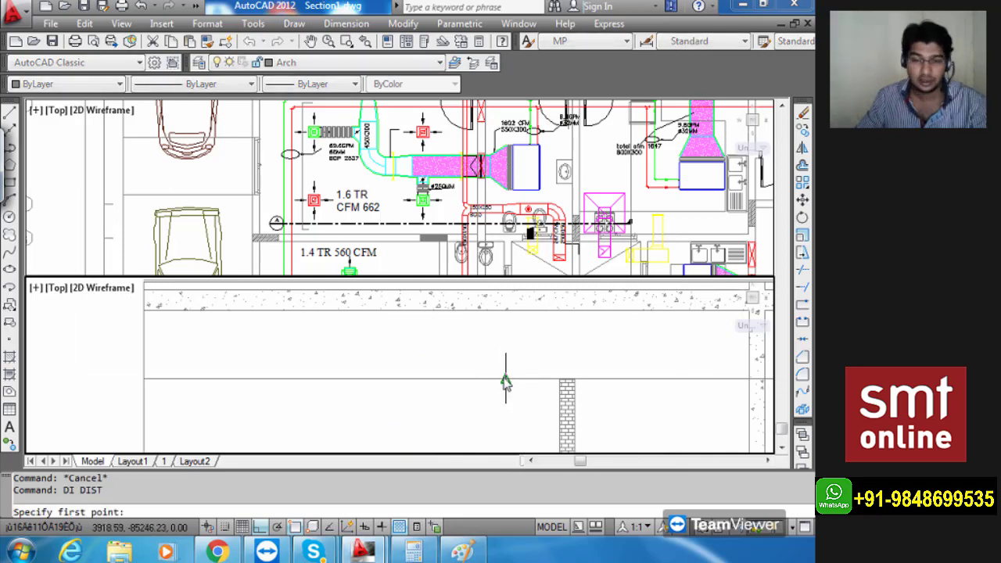
{"action": "left_click", "coordinate": [506, 380]}
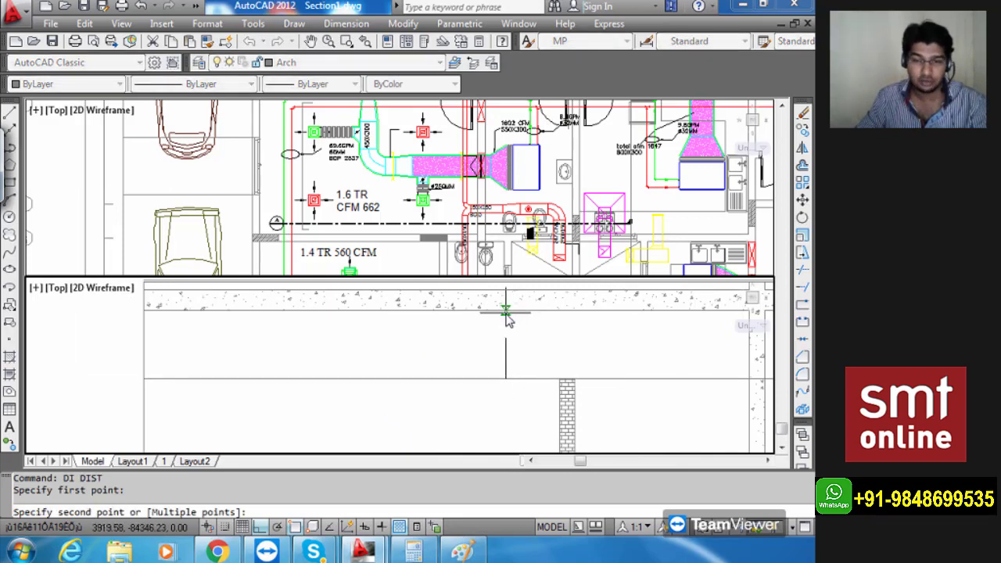
{"action": "left_click", "coordinate": [506, 313]}
{"action": "key", "text": "Escape"}
{"action": "scroll", "coordinate": [507, 313], "scroll_direction": "down", "scroll_amount": 1}
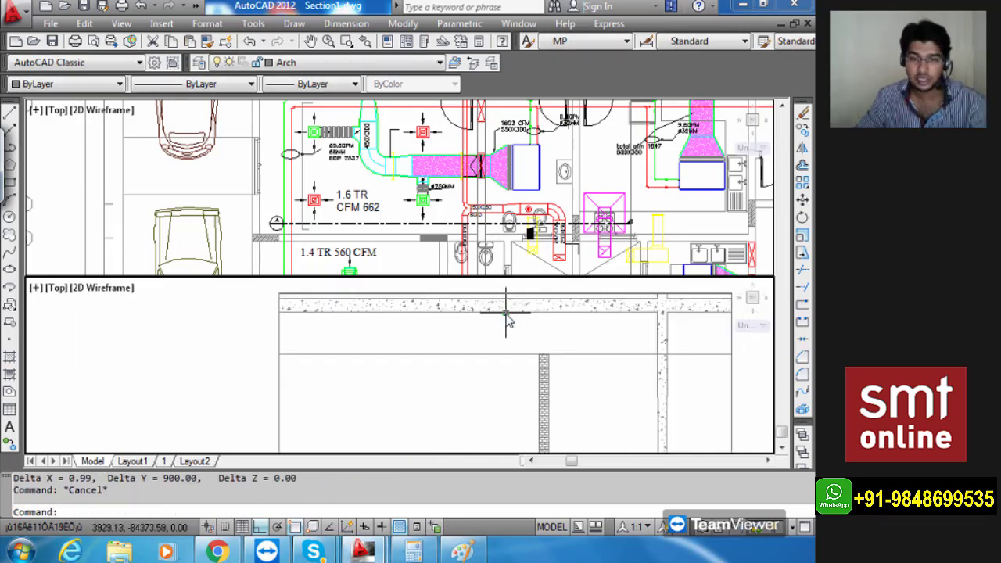
{"action": "middle_click_drag", "start_coordinate": [537, 323], "coordinate": [521, 347]}
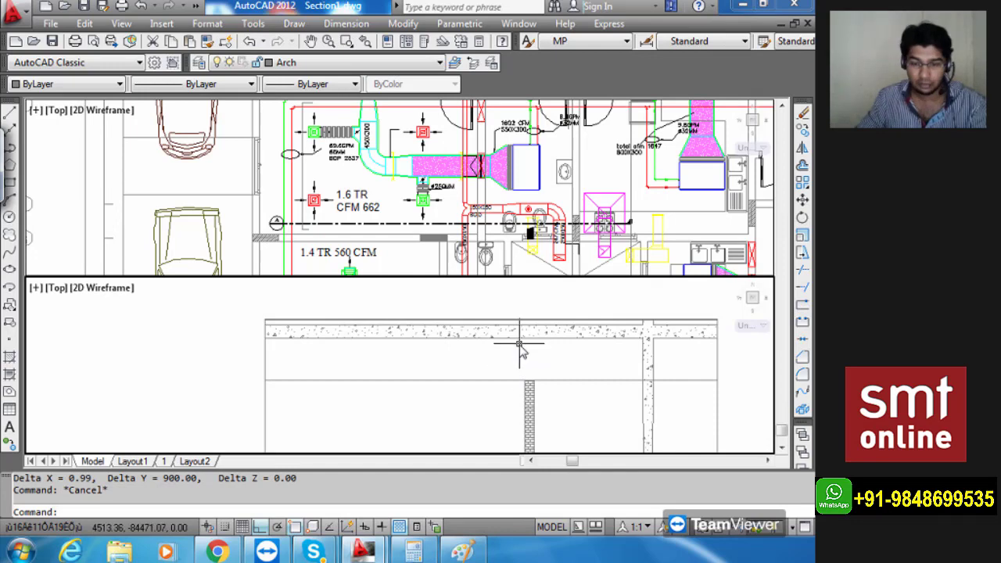
Offset the underside line of the hatched slab 300 downward to mark a service zone beneath the slab.
{"action": "type", "text": "om"}
{"action": "key", "text": "Return"}
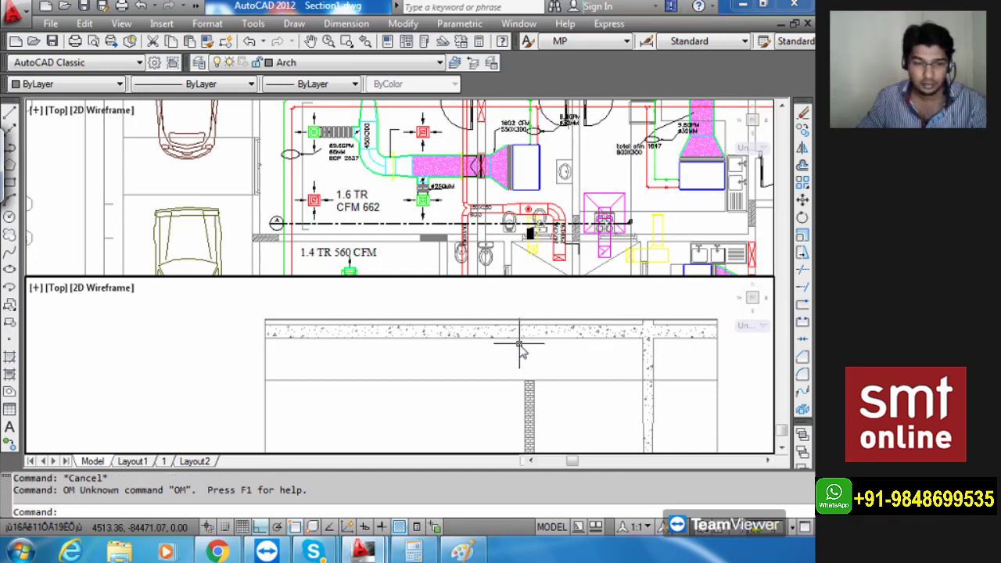
{"action": "key", "text": "Escape"}
{"action": "type", "text": "o"}
{"action": "key", "text": "Return"}
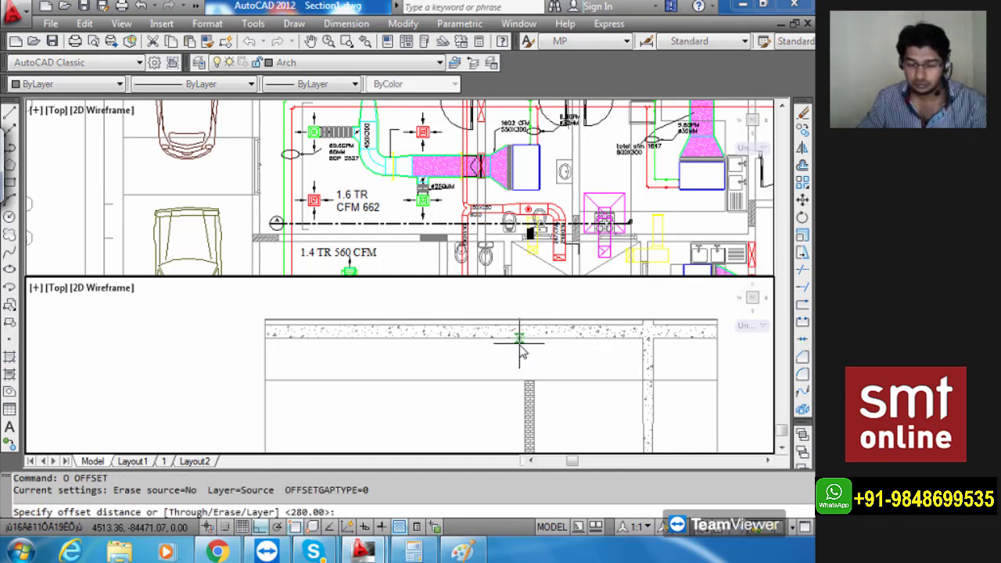
{"action": "type", "text": "300"}
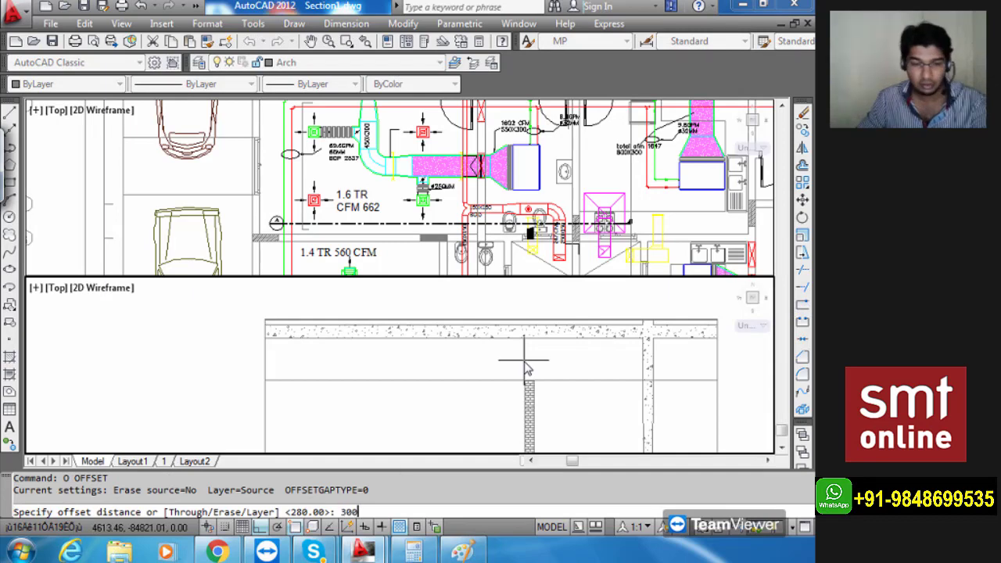
{"action": "key", "text": "Return"}
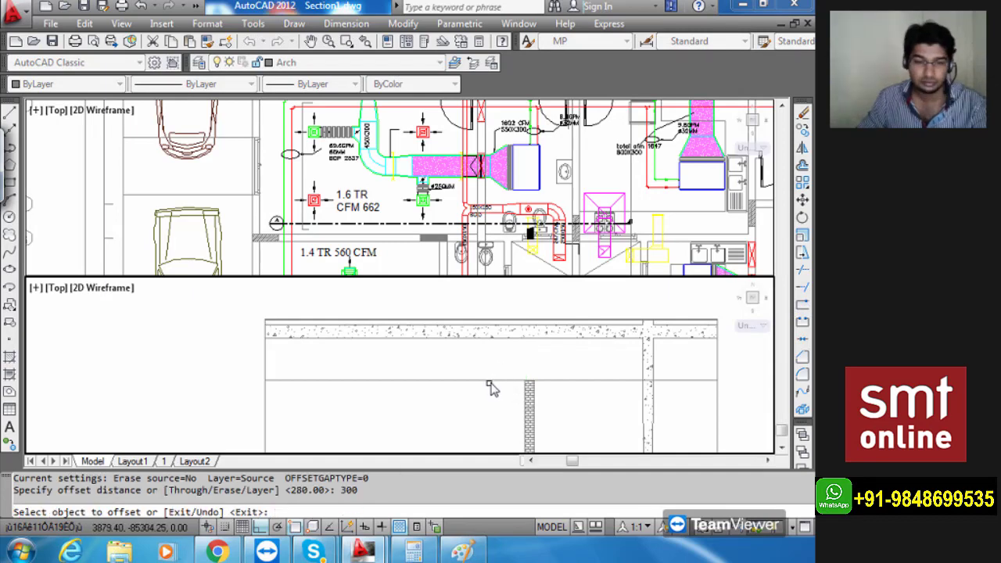
{"action": "left_click", "coordinate": [500, 341]}
{"action": "left_click", "coordinate": [496, 374]}
{"action": "key", "text": "Escape"}
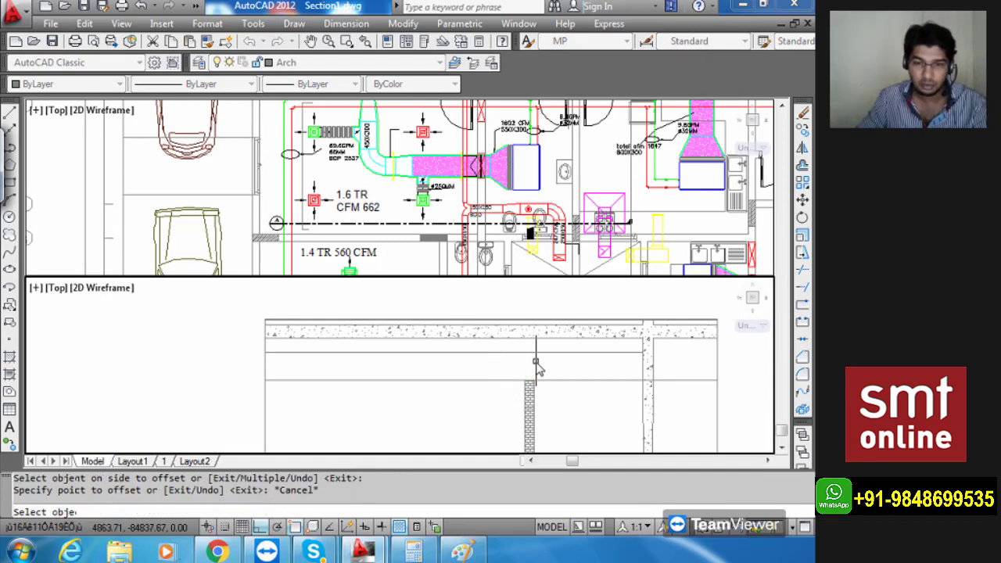
Add the multiline text "FF & PL & ELECT SERVICE" in the strip just beneath the slab, widening its box to fit one line.
{"action": "scroll", "coordinate": [466, 354], "scroll_direction": "up", "scroll_amount": 2}
{"action": "type", "text": "t"}
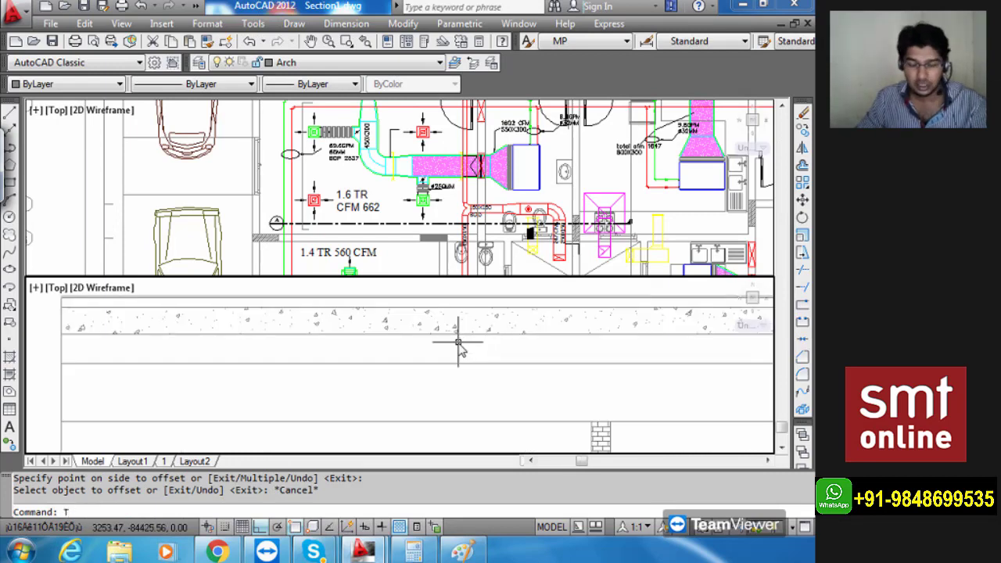
{"action": "key", "text": "Return"}
{"action": "left_click", "coordinate": [259, 346]}
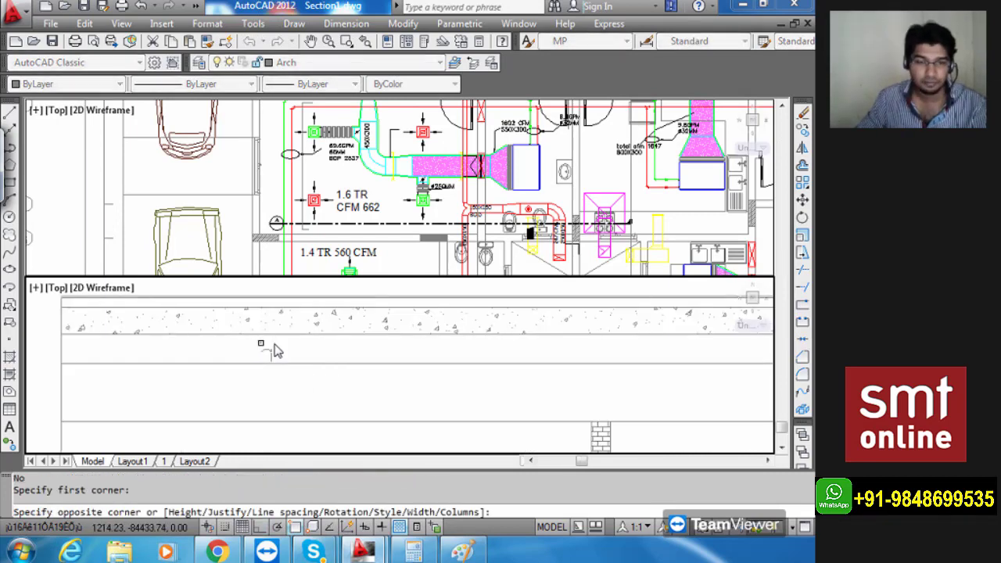
{"action": "left_click", "coordinate": [483, 354]}
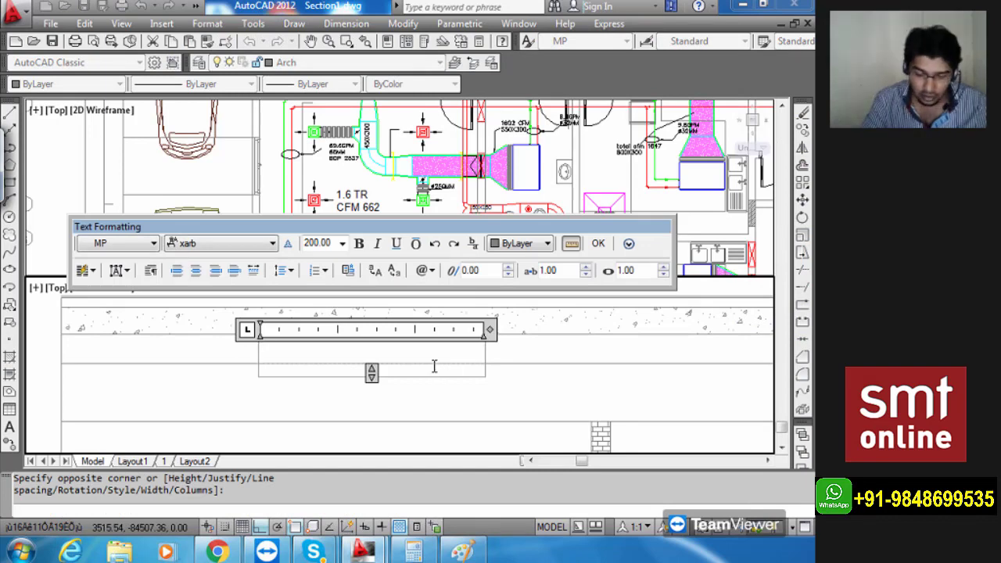
{"action": "type", "text": "FF"}
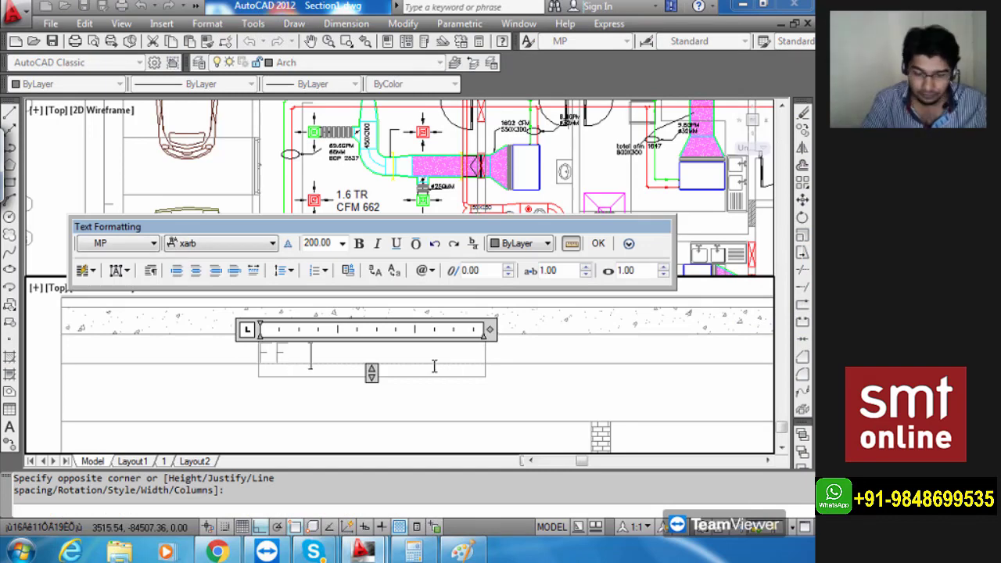
{"action": "type", "text": " & PL"}
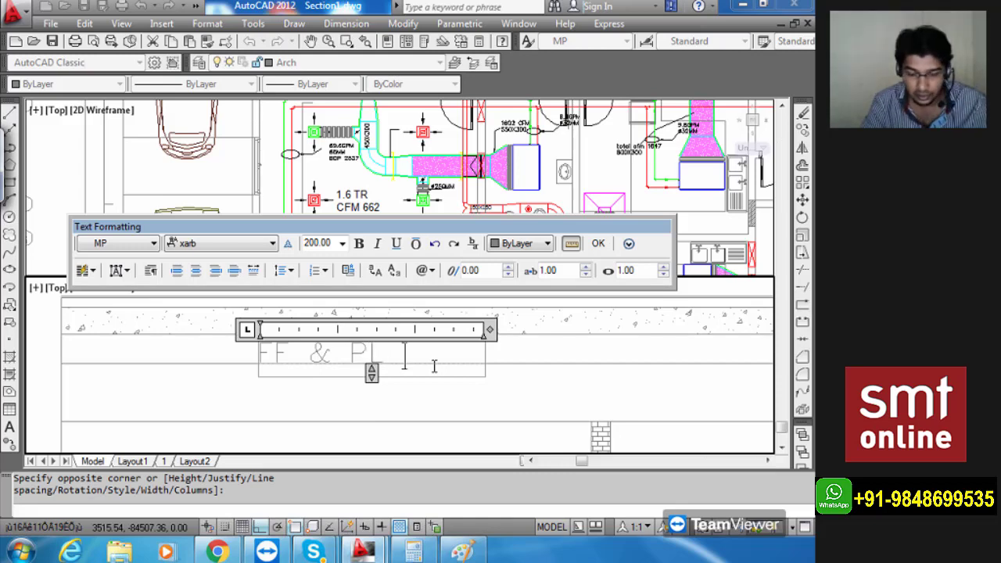
{"action": "type", "text": " & ELE"}
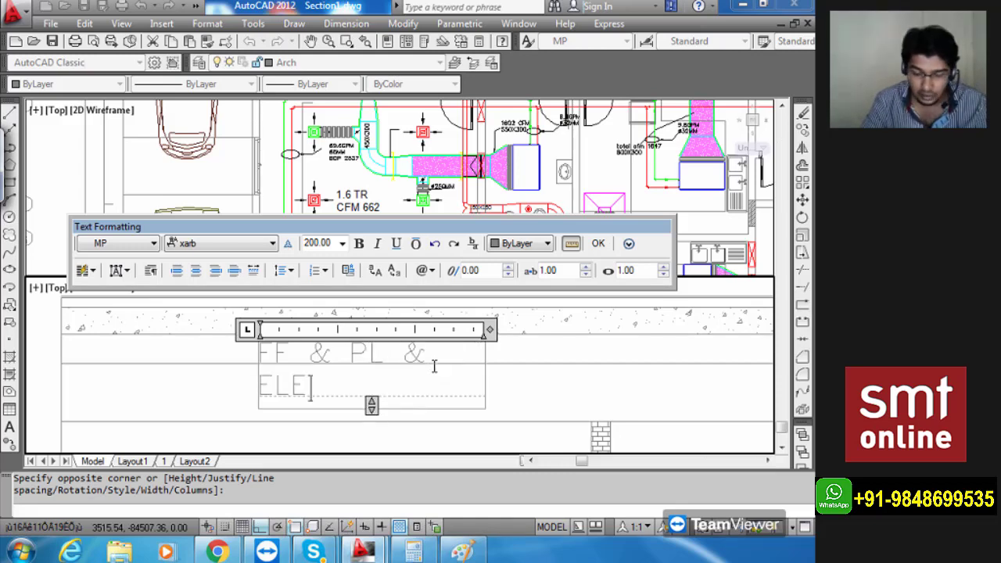
{"action": "type", "text": "CT SERVCE"}
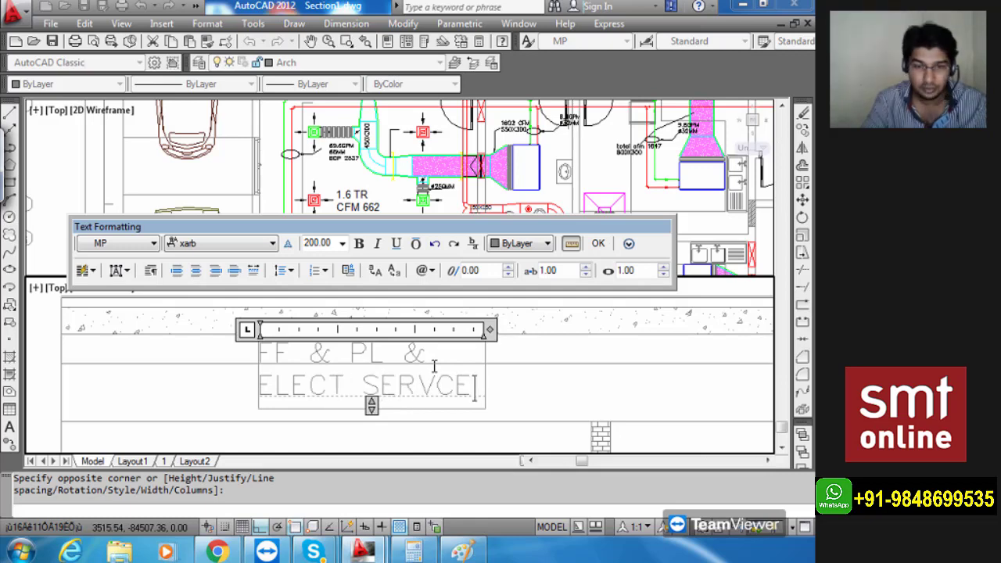
{"action": "left_click_drag", "start_coordinate": [480, 331], "coordinate": [673, 332]}
{"action": "left_click", "coordinate": [617, 356]}
{"action": "type", "text": "I"}
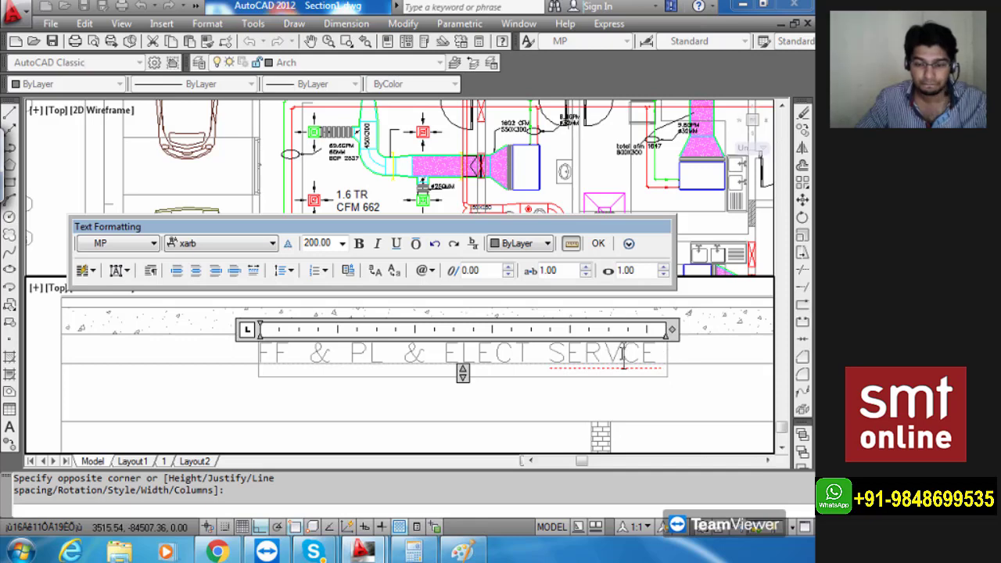
Format the service label, except its final E, in red Times New Roman with a text height of 100.
{"action": "left_click_drag", "start_coordinate": [662, 359], "coordinate": [246, 357]}
{"action": "left_click", "coordinate": [540, 244]}
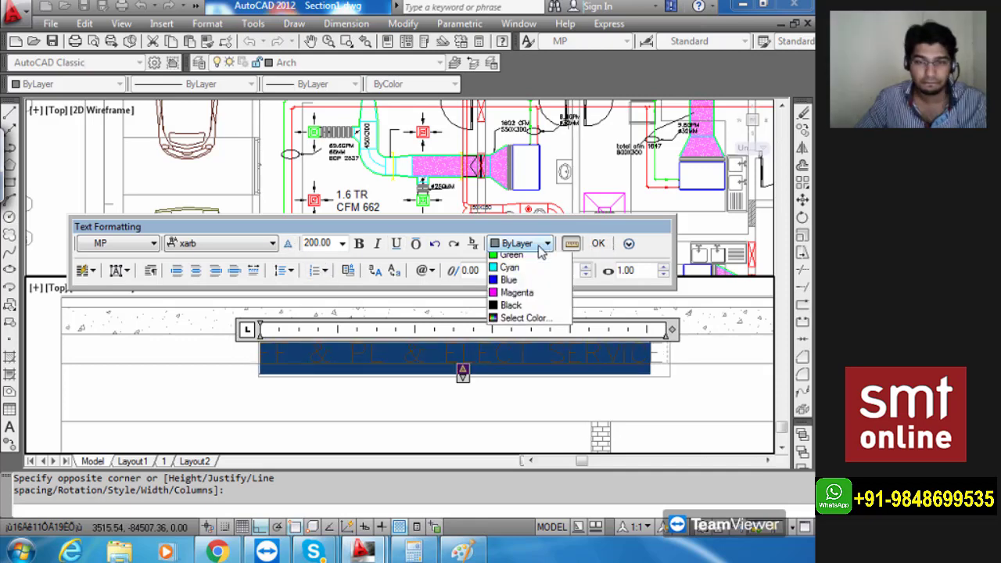
{"action": "left_click", "coordinate": [513, 288]}
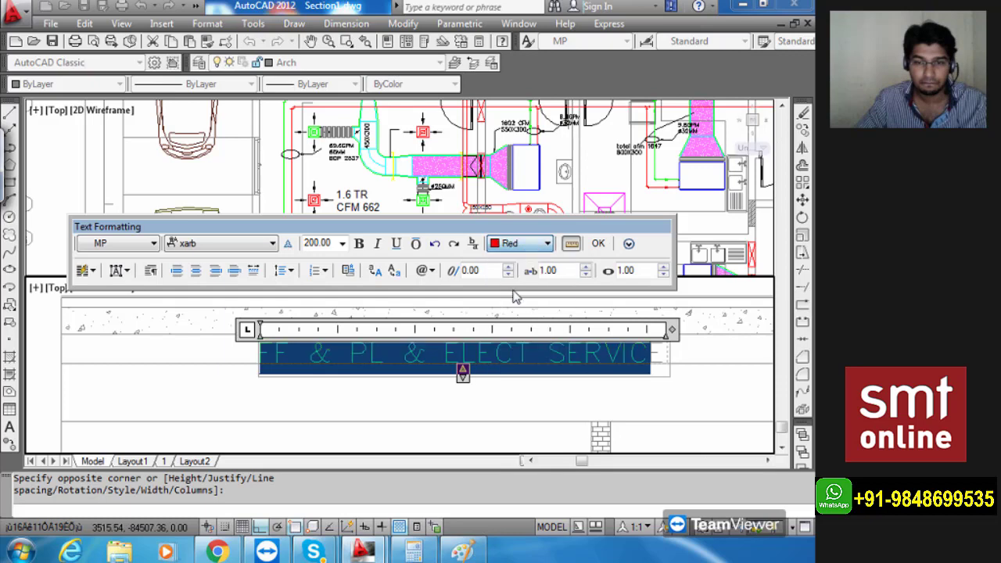
{"action": "left_click", "coordinate": [317, 243]}
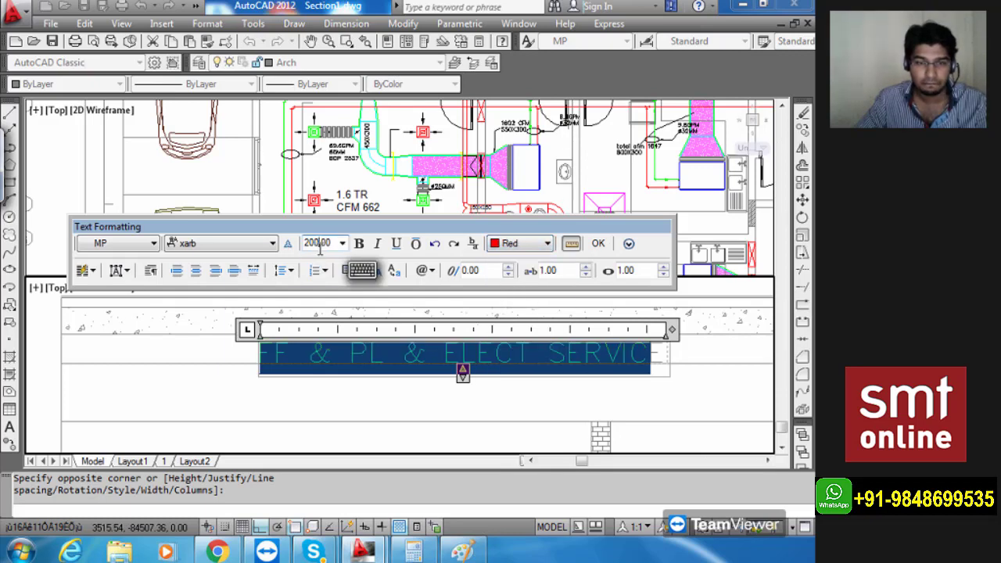
{"action": "left_click_drag", "start_coordinate": [320, 245], "coordinate": [266, 256]}
{"action": "type", "text": "100"}
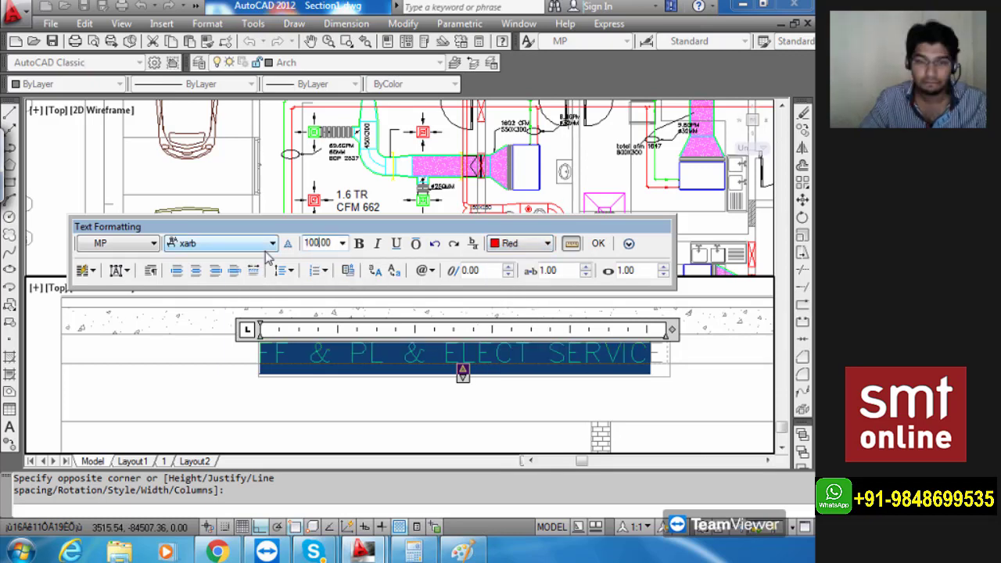
{"action": "left_click", "coordinate": [213, 248]}
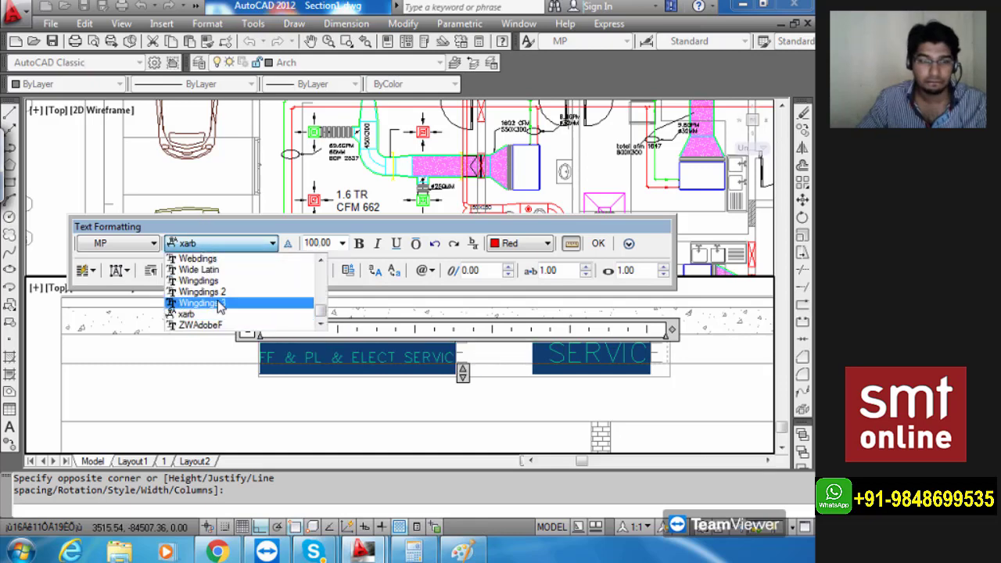
{"action": "key", "text": "t"}
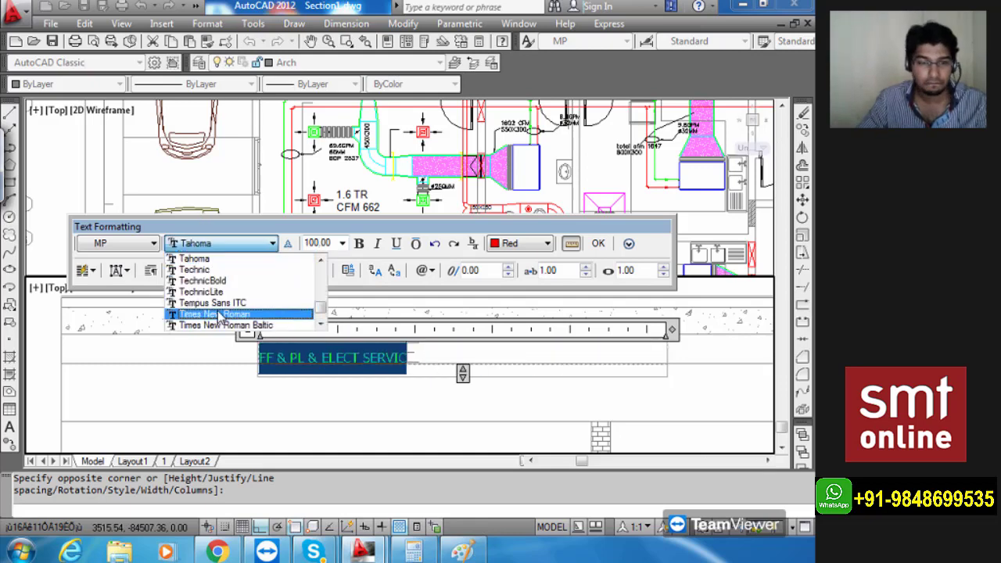
{"action": "left_click", "coordinate": [201, 313]}
Set the label's final E to height 100 and Times New Roman, and finish the text.
{"action": "left_click_drag", "start_coordinate": [467, 353], "coordinate": [425, 355]}
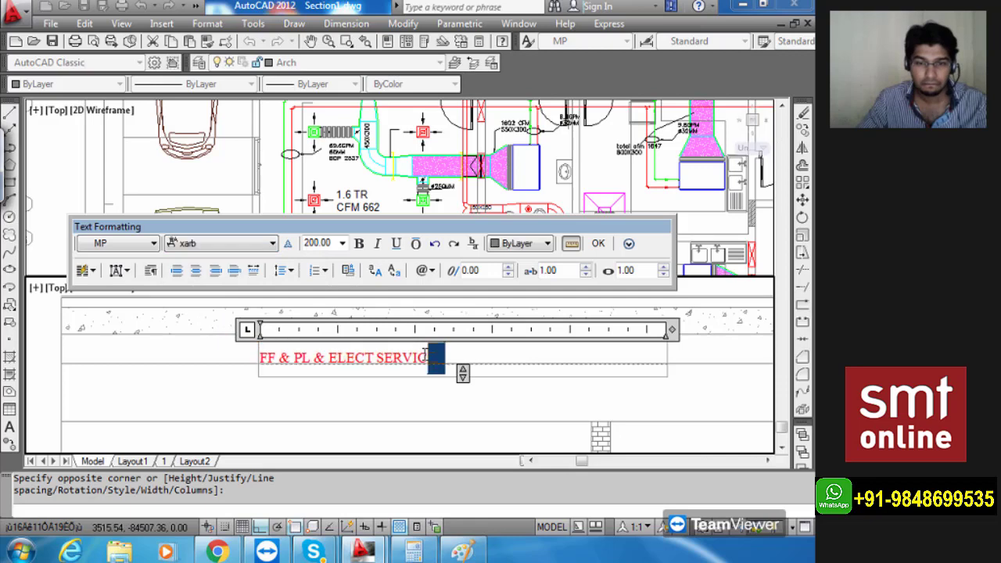
{"action": "left_click", "coordinate": [342, 248]}
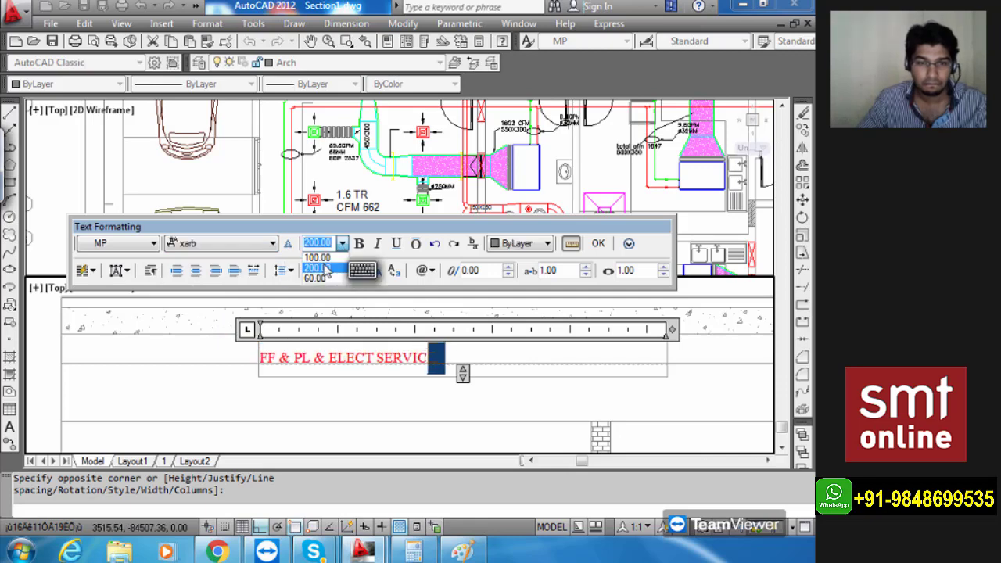
{"action": "left_click", "coordinate": [344, 268]}
{"action": "left_click", "coordinate": [271, 244]}
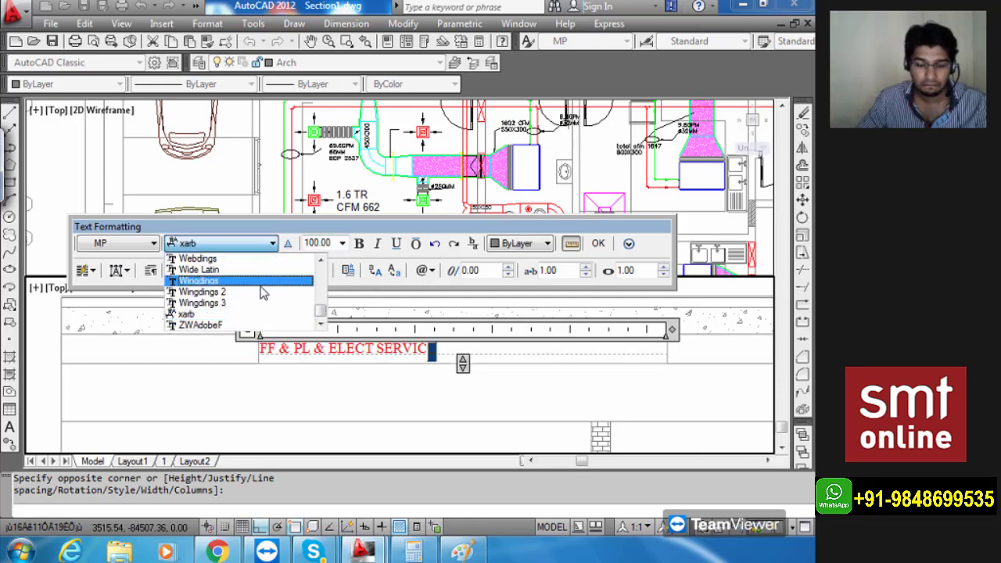
{"action": "key", "text": "t"}
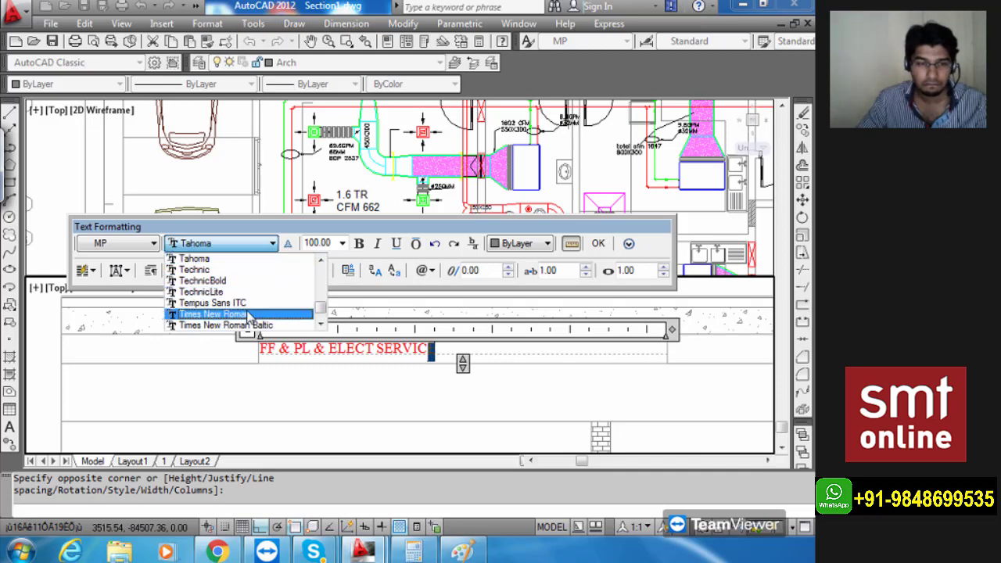
{"action": "left_click", "coordinate": [249, 315]}
{"action": "left_click", "coordinate": [597, 245]}
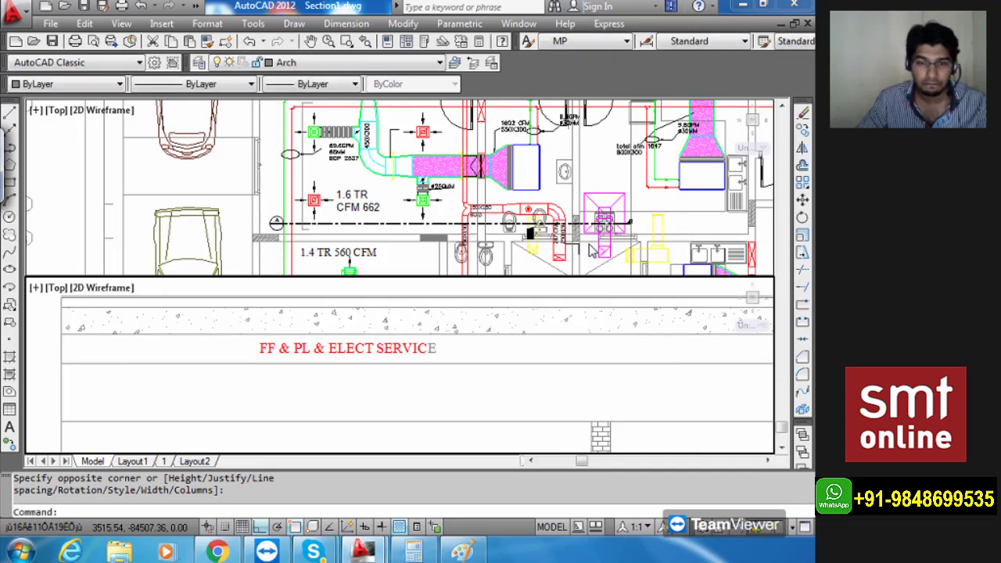
Reopen the service label and colour its last letters red to match the rest.
{"action": "double_click", "coordinate": [435, 352]}
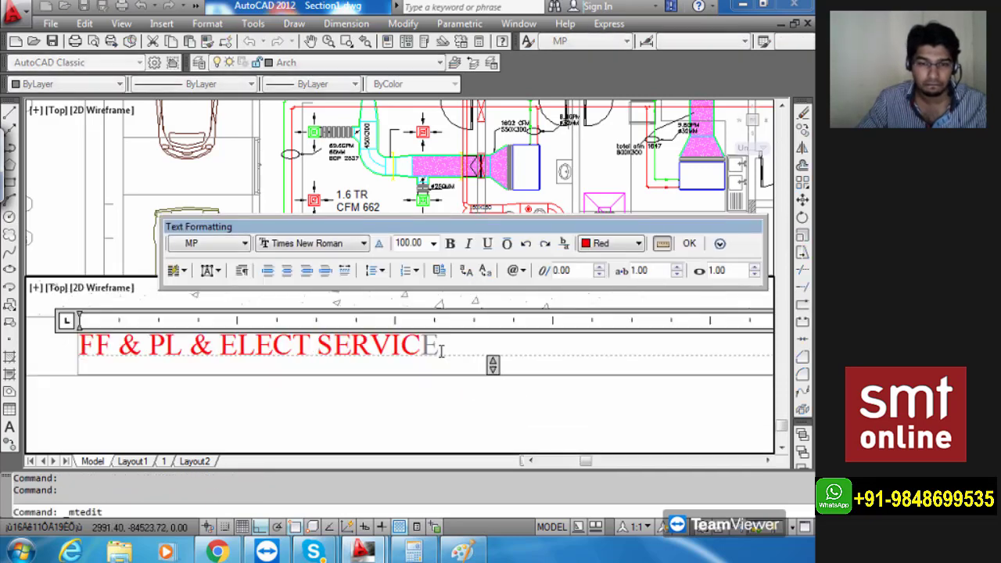
{"action": "left_click_drag", "start_coordinate": [441, 351], "coordinate": [404, 350]}
{"action": "left_click", "coordinate": [610, 243]}
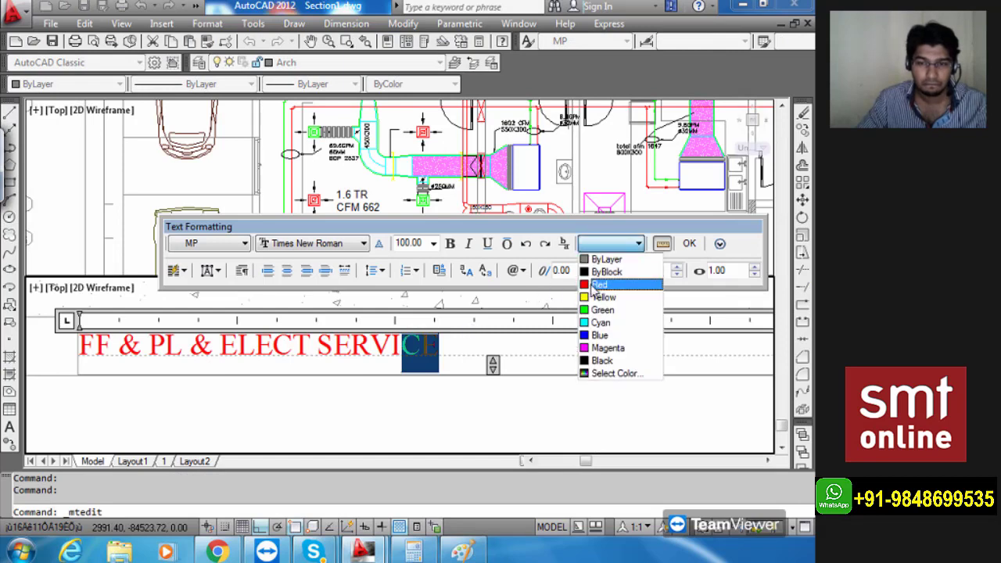
{"action": "left_click", "coordinate": [603, 284]}
{"action": "left_click", "coordinate": [689, 243]}
{"action": "key", "text": "Escape"}
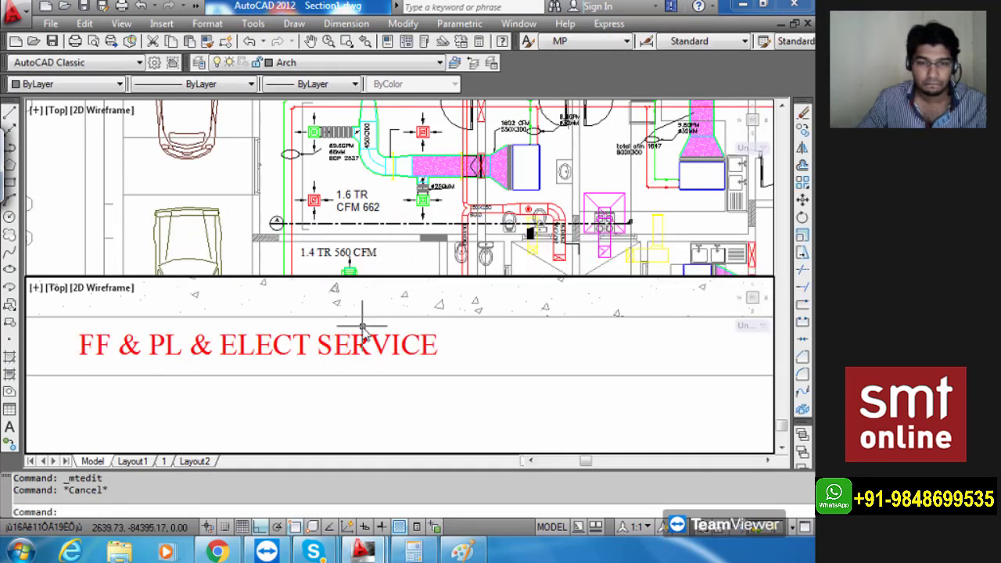
Examine the service zone under the slab in the section and the duct connection at the 1602 CFM unit in the plan.
{"action": "scroll", "coordinate": [365, 326], "scroll_direction": "down", "scroll_amount": 3}
{"action": "middle_click_drag", "start_coordinate": [399, 353], "coordinate": [414, 355]}
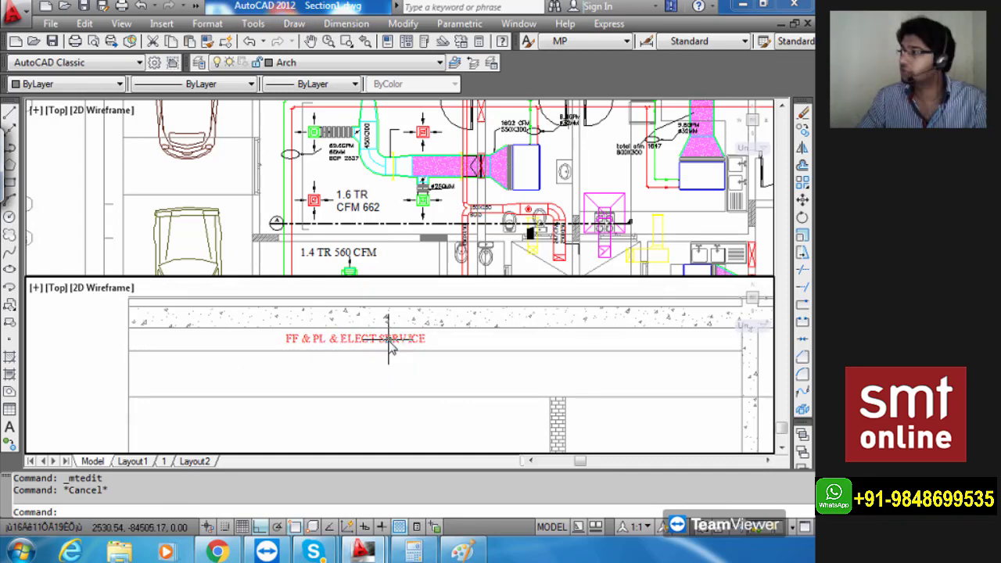
{"action": "scroll", "coordinate": [389, 348], "scroll_direction": "down", "scroll_amount": 2}
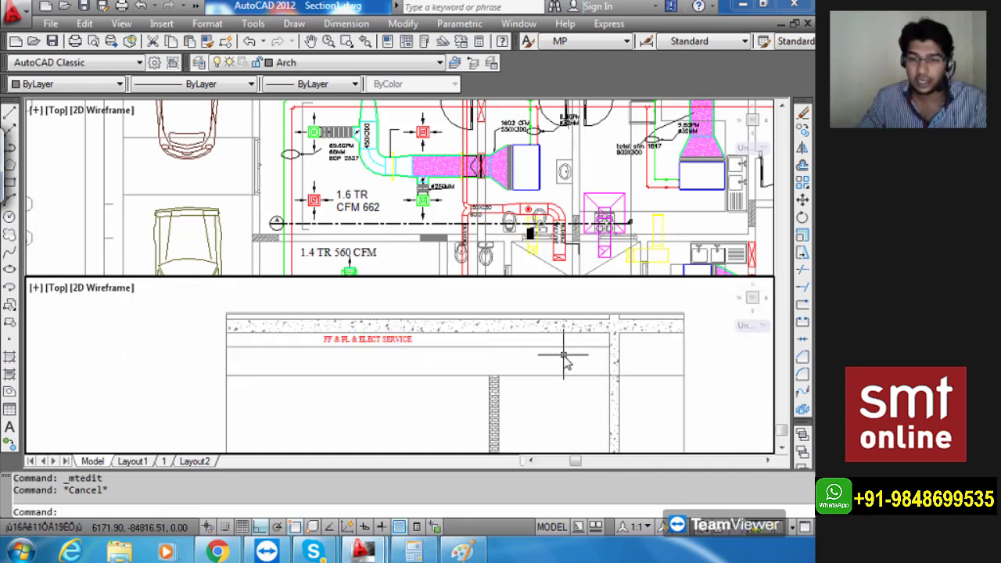
{"action": "scroll", "coordinate": [501, 376], "scroll_direction": "up", "scroll_amount": 4}
{"action": "scroll", "coordinate": [415, 377], "scroll_direction": "down", "scroll_amount": 3}
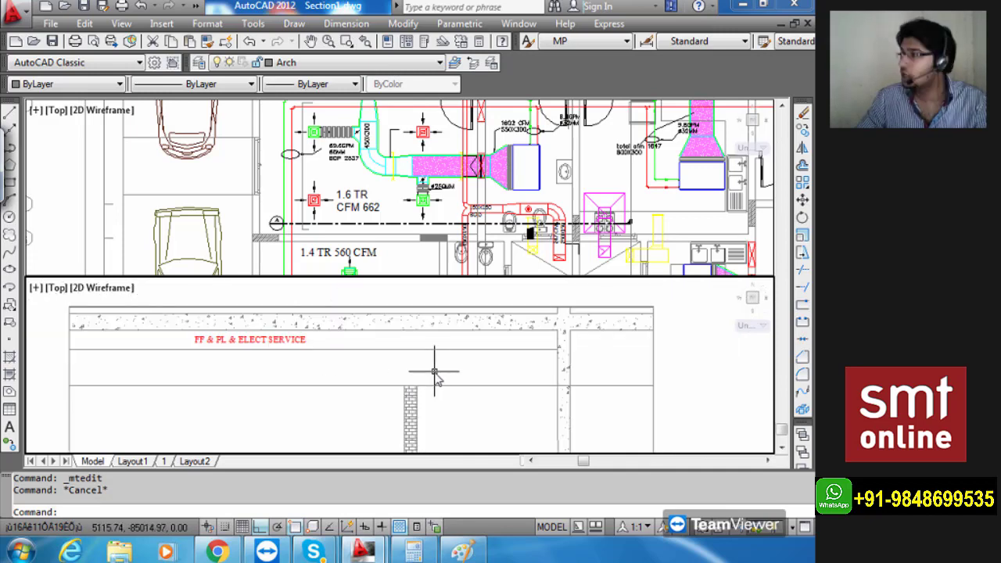
{"action": "middle_click_drag", "start_coordinate": [436, 375], "coordinate": [470, 376]}
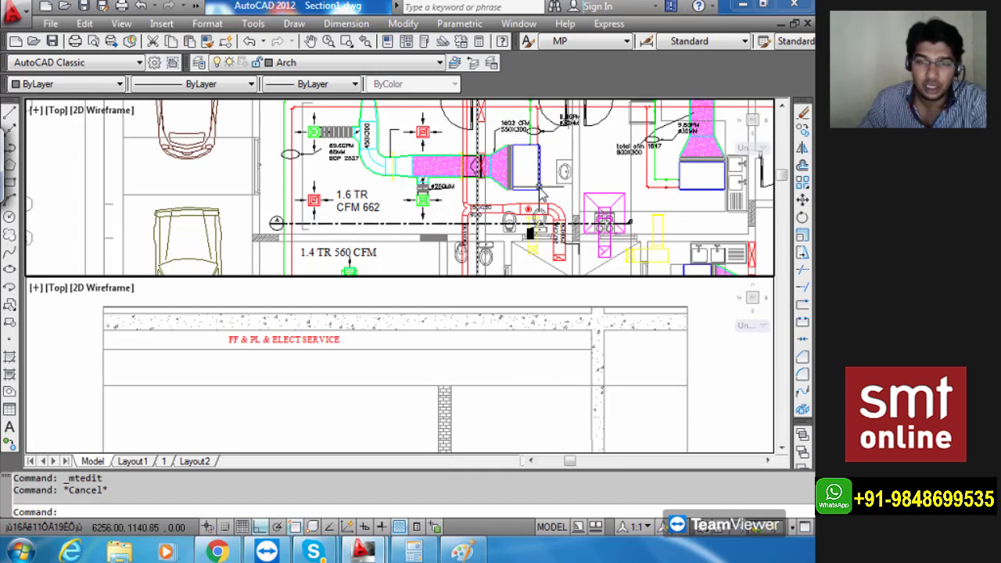
{"action": "scroll", "coordinate": [540, 196], "scroll_direction": "up", "scroll_amount": 5}
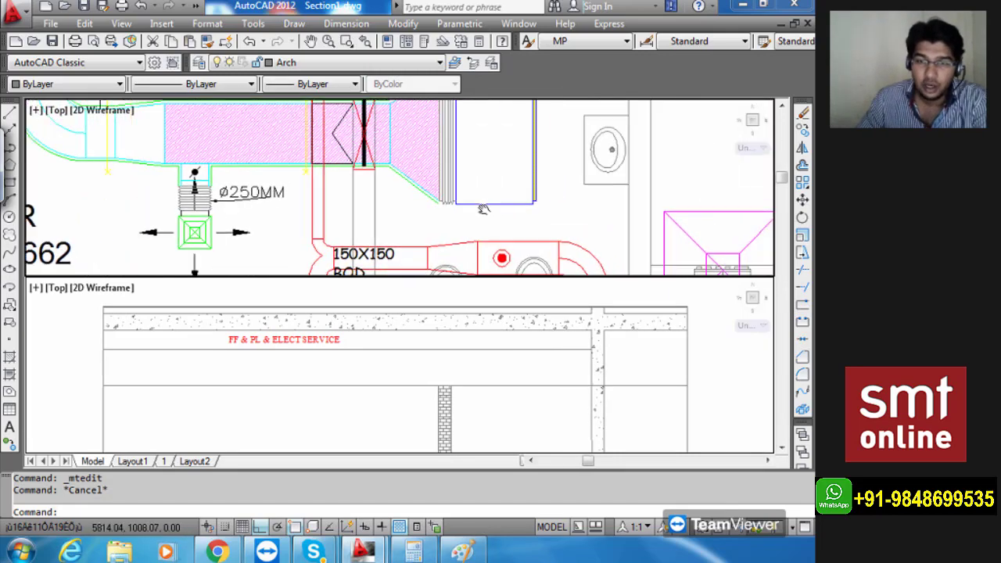
{"action": "scroll", "coordinate": [503, 205], "scroll_direction": "down", "scroll_amount": 5}
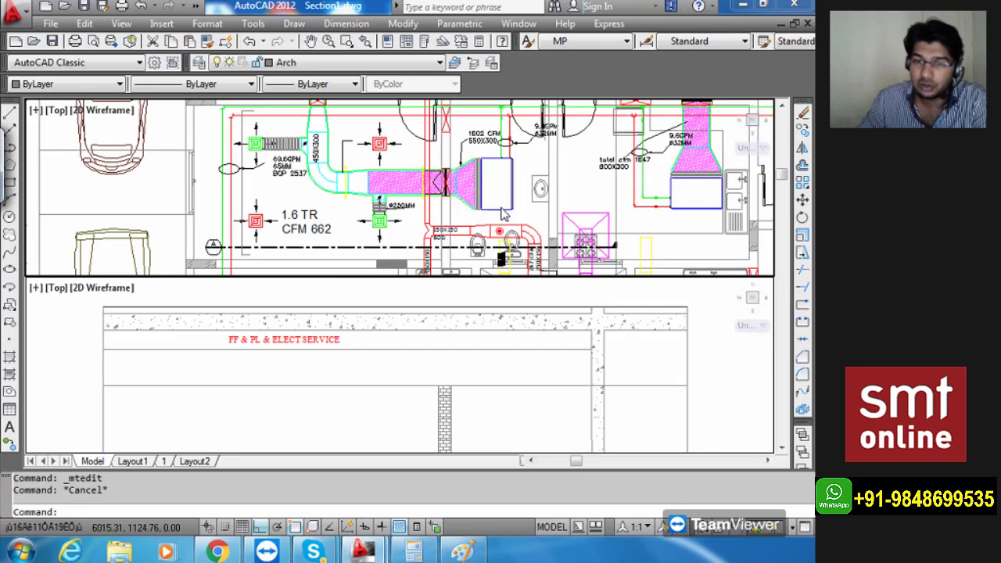
{"action": "scroll", "coordinate": [500, 212], "scroll_direction": "up", "scroll_amount": 6}
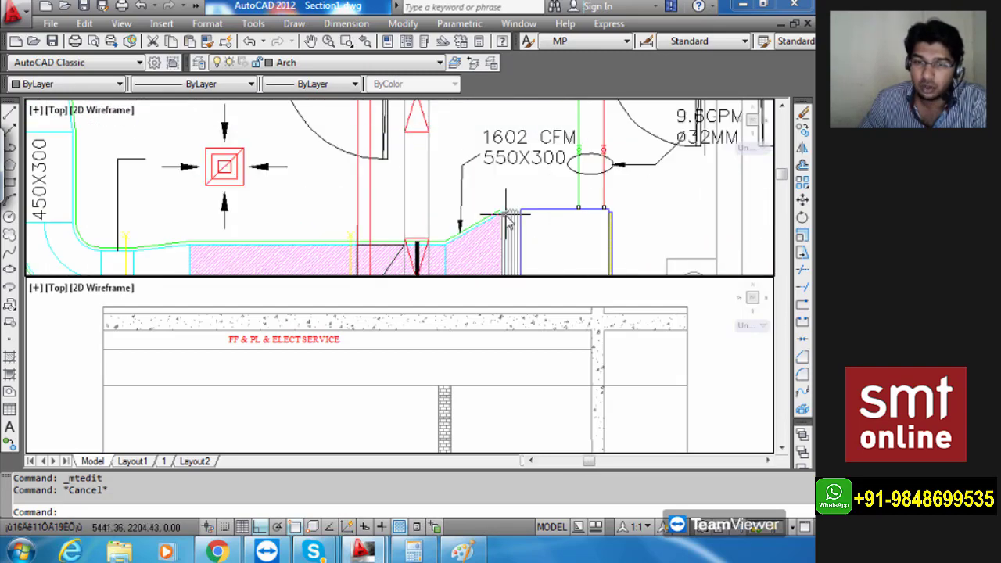
{"action": "scroll", "coordinate": [446, 216], "scroll_direction": "down", "scroll_amount": 6}
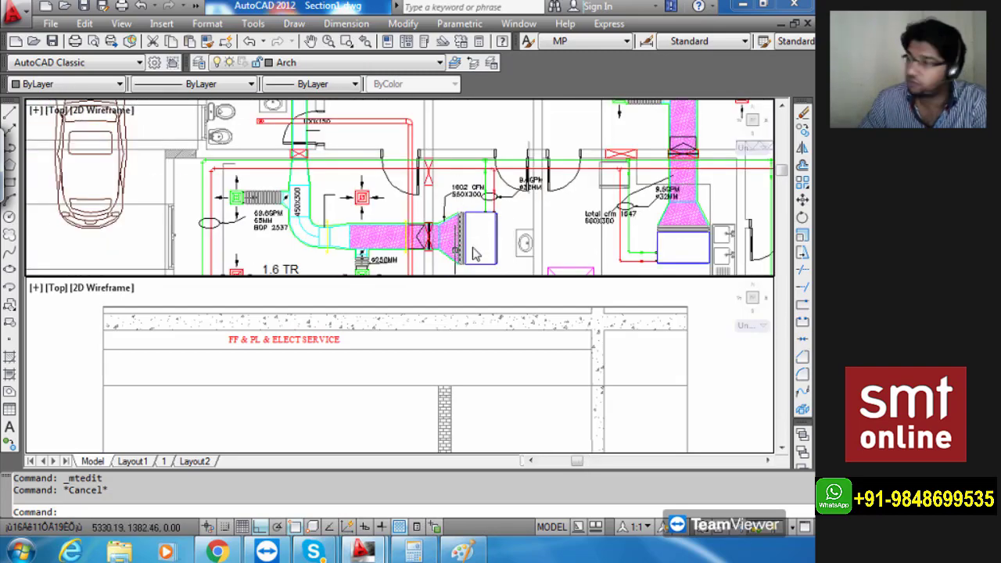
Examine the 1602 CFM, 550X300 label and the duct transition joining the air-conditioning unit in the plan.
{"action": "scroll", "coordinate": [472, 202], "scroll_direction": "up", "scroll_amount": 6}
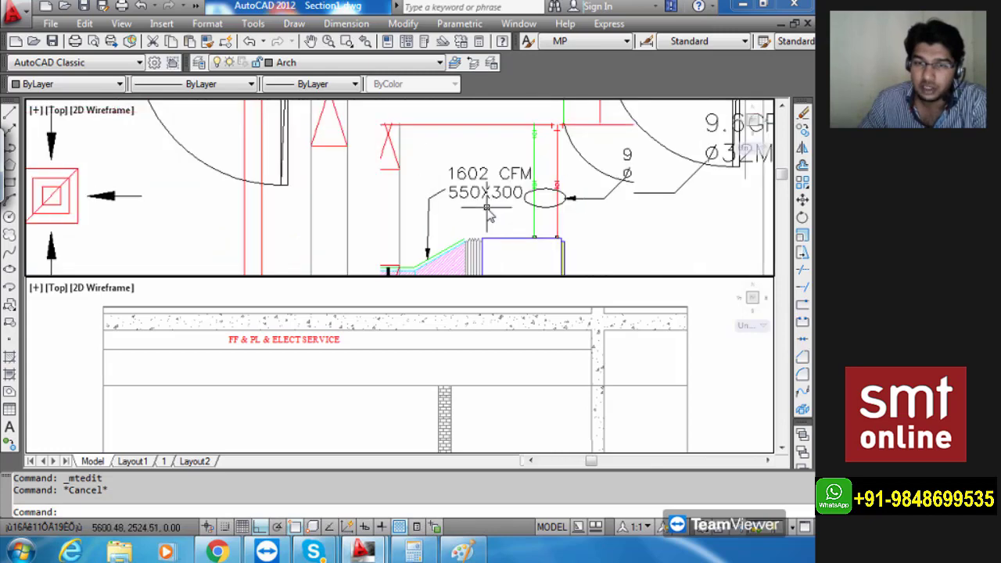
{"action": "middle_click_drag", "start_coordinate": [477, 226], "coordinate": [472, 187]}
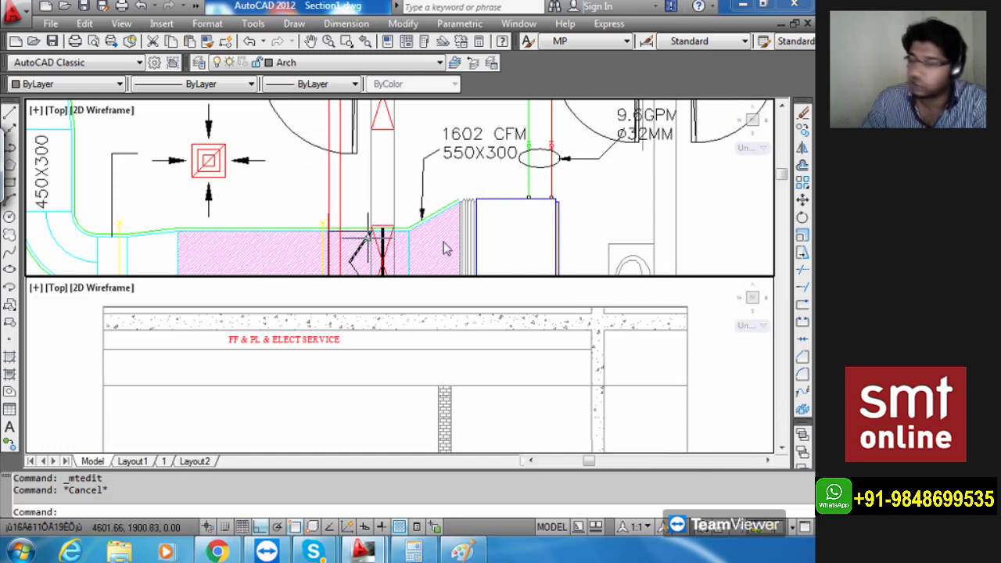
{"action": "scroll", "coordinate": [518, 235], "scroll_direction": "down", "scroll_amount": 5}
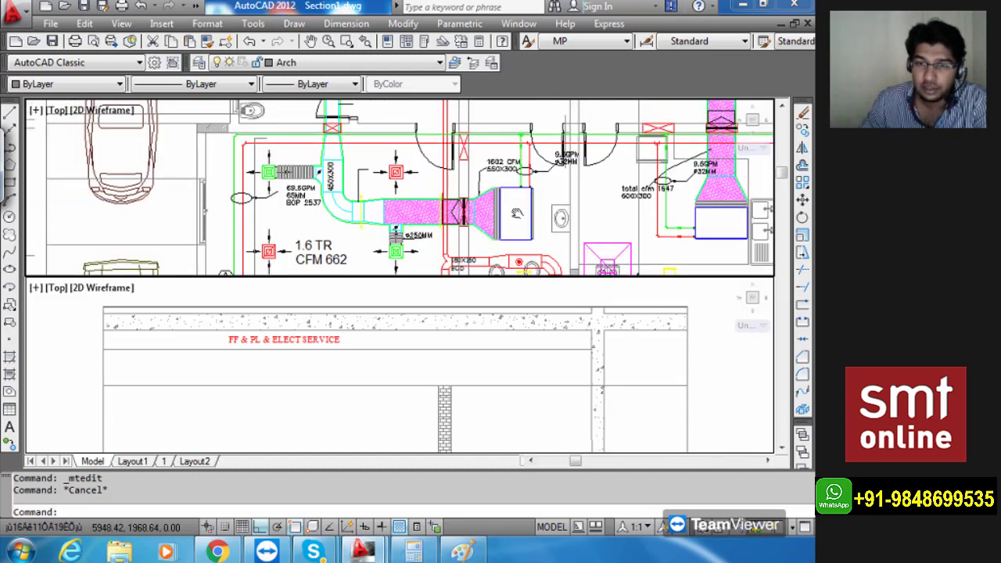
{"action": "scroll", "coordinate": [517, 203], "scroll_direction": "up", "scroll_amount": 5}
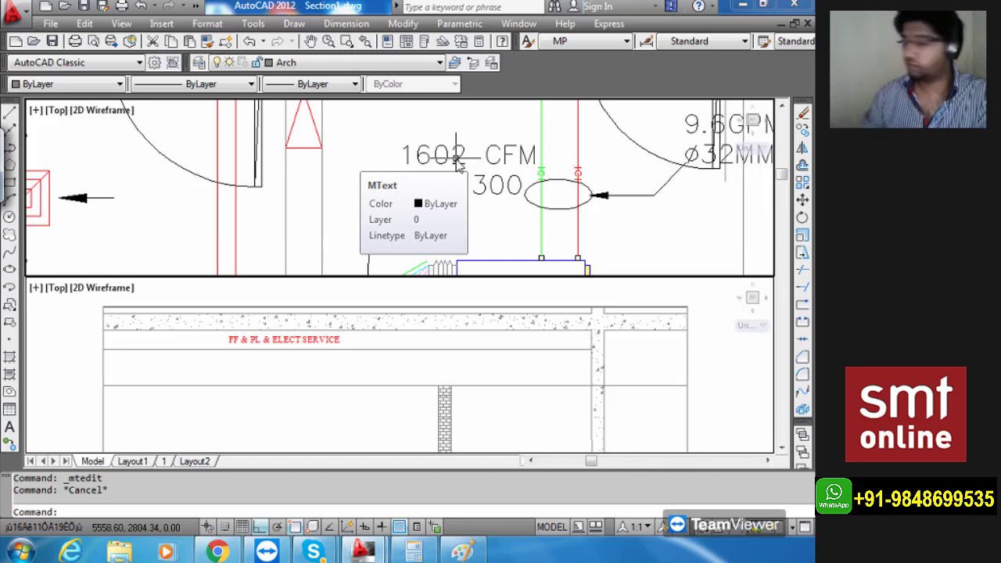
{"action": "scroll", "coordinate": [460, 161], "scroll_direction": "down", "scroll_amount": 1}
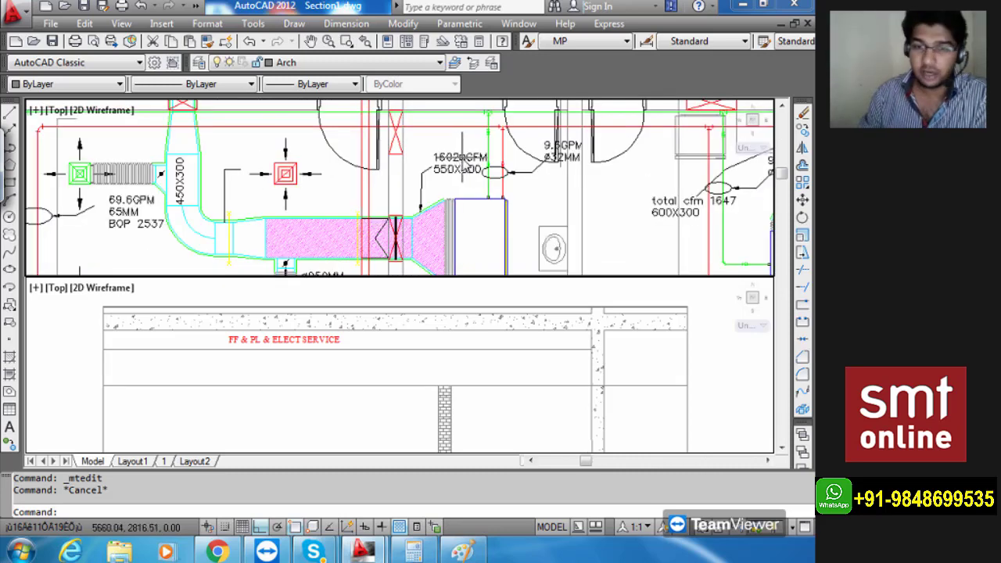
{"action": "scroll", "coordinate": [463, 166], "scroll_direction": "down", "scroll_amount": 2}
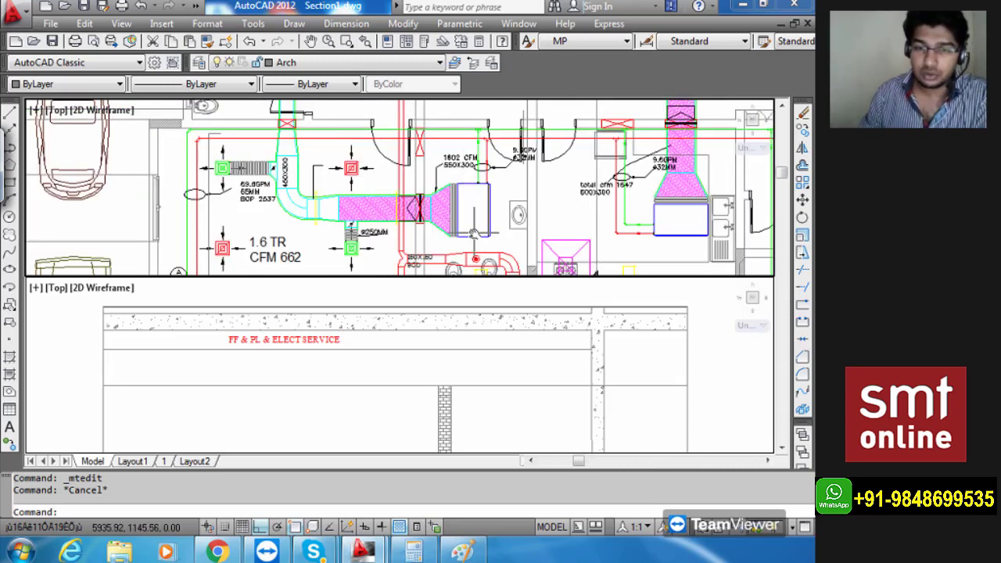
{"action": "scroll", "coordinate": [475, 239], "scroll_direction": "up", "scroll_amount": 3}
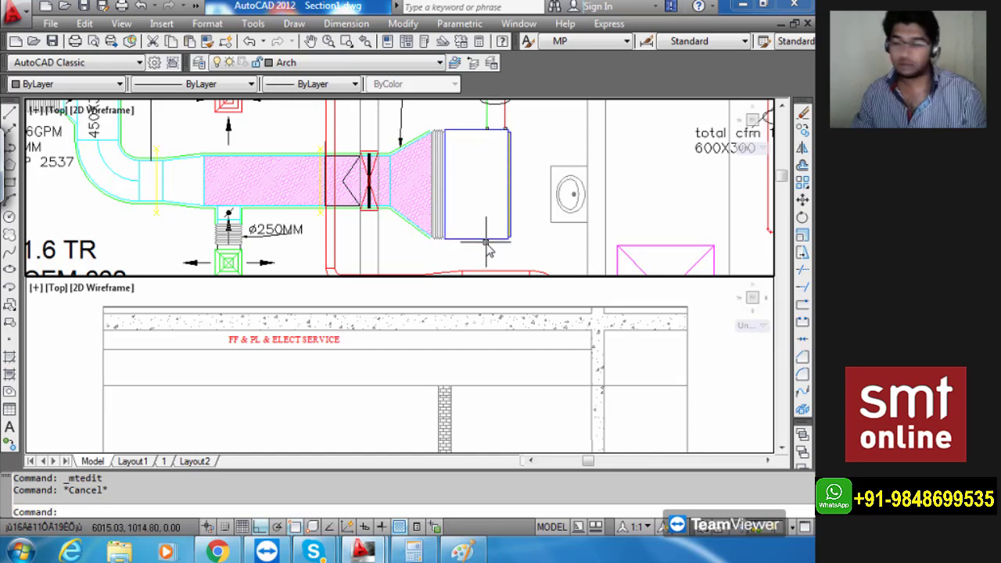
Check the layer of the unit's outline in the plan and make MACHINE the current layer.
{"action": "left_click", "coordinate": [487, 241]}
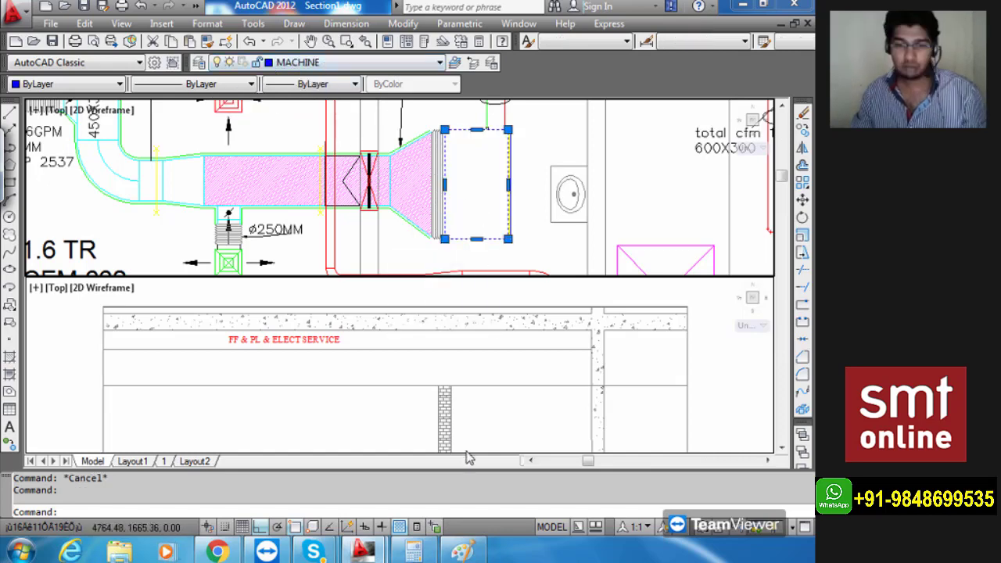
{"action": "left_click", "coordinate": [504, 415]}
{"action": "key", "text": "Escape"}
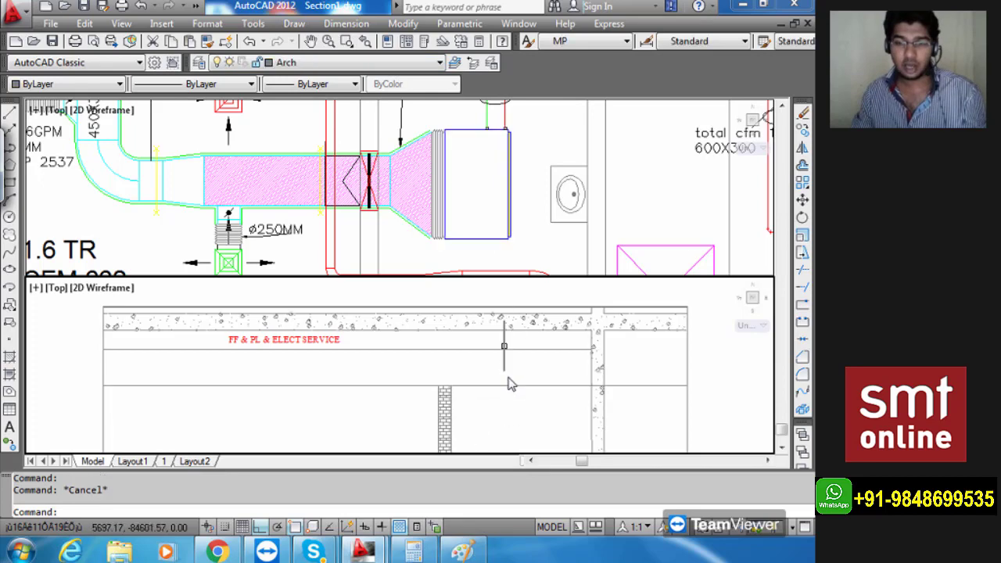
{"action": "left_click", "coordinate": [400, 62]}
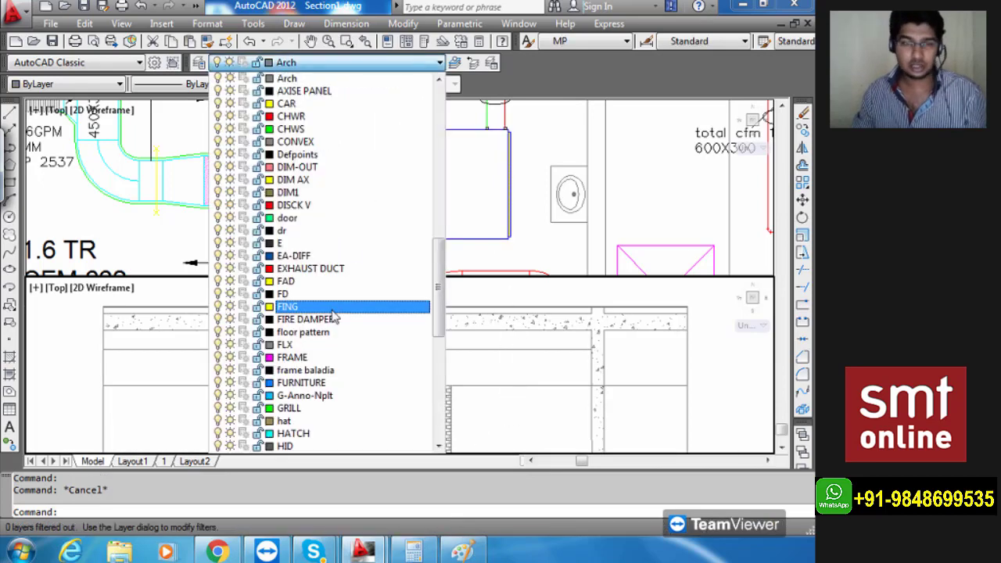
{"action": "scroll", "coordinate": [333, 316], "scroll_direction": "down", "scroll_amount": 9}
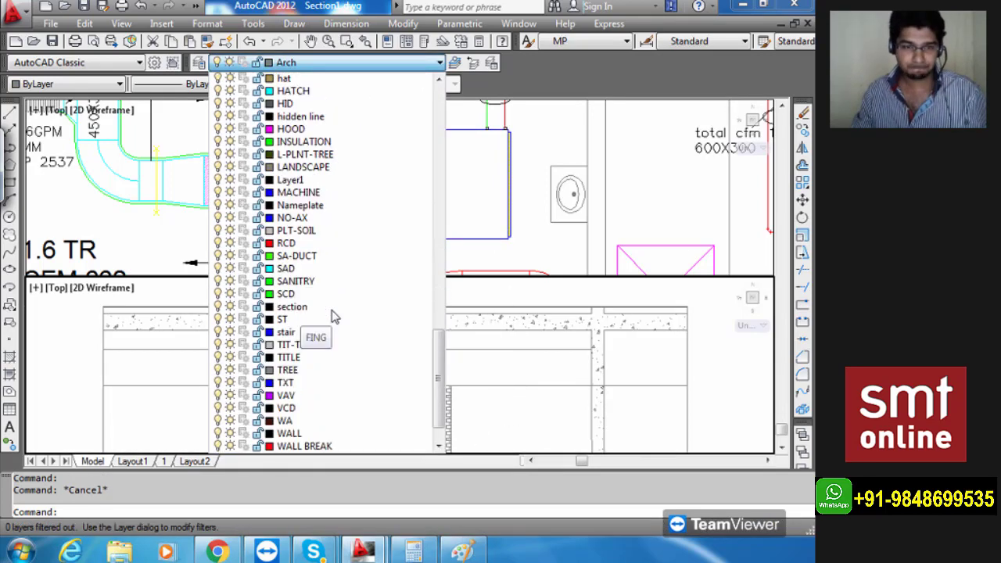
{"action": "left_click", "coordinate": [331, 192]}
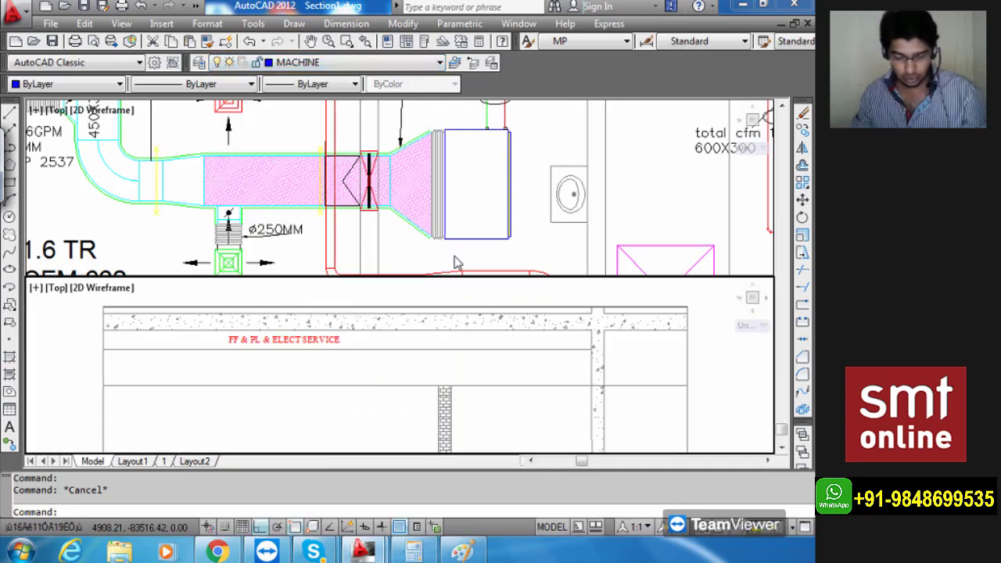
Project the unit's two side edges from the plan into the section with vertical construction lines through its lower corners.
{"action": "type", "text": "xl"}
{"action": "key", "text": "Return"}
{"action": "type", "text": "v"}
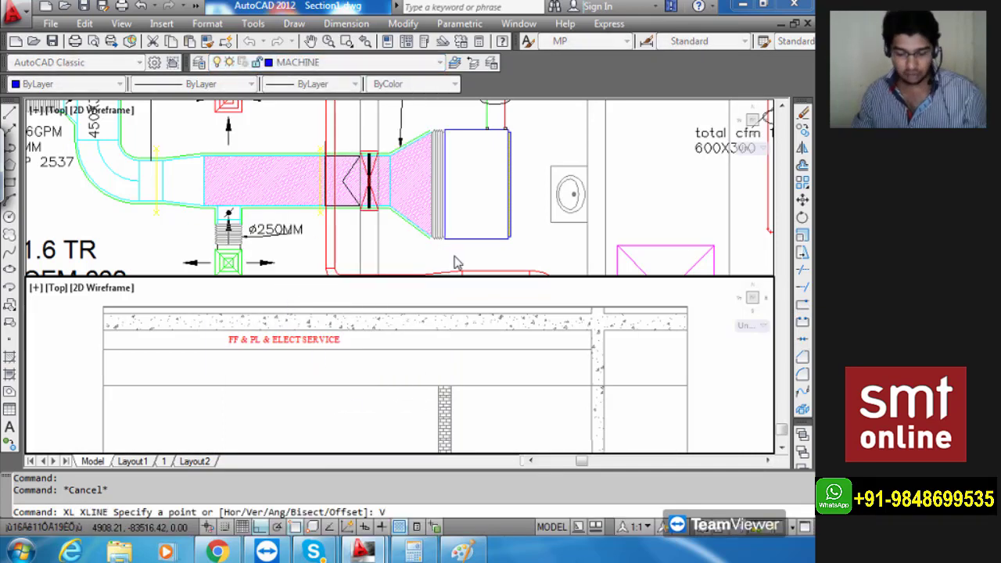
{"action": "key", "text": "Return"}
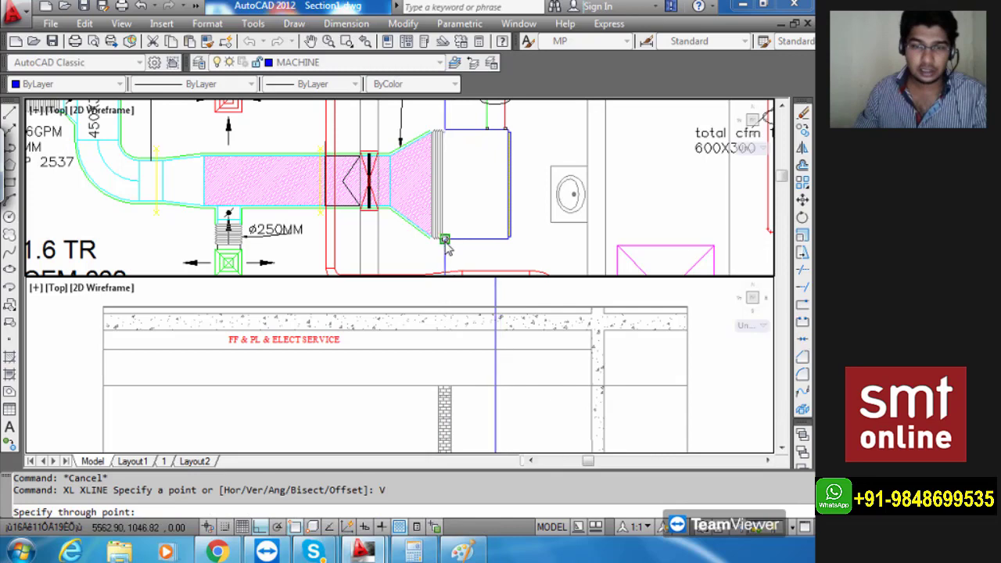
{"action": "left_click", "coordinate": [448, 249]}
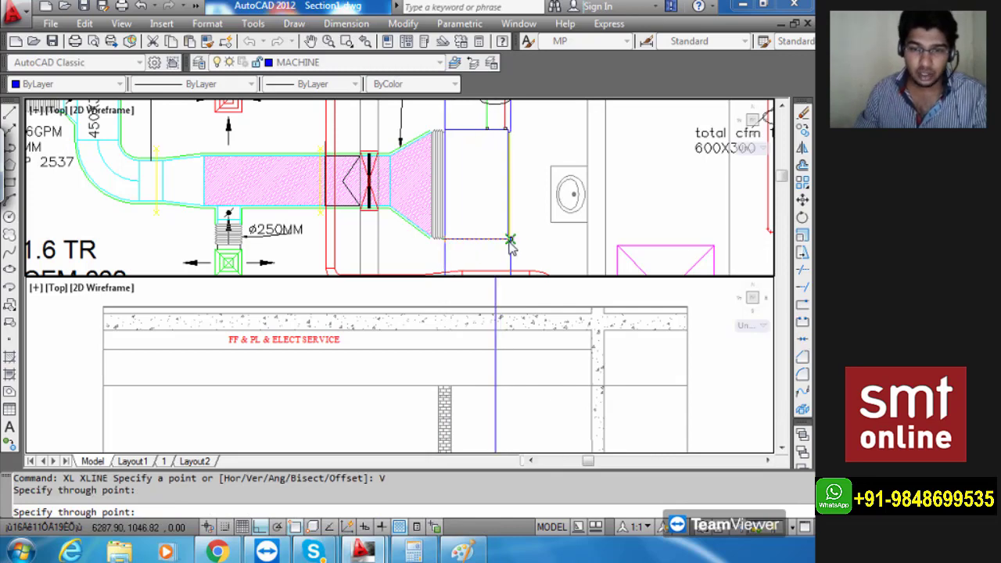
{"action": "left_click", "coordinate": [507, 245]}
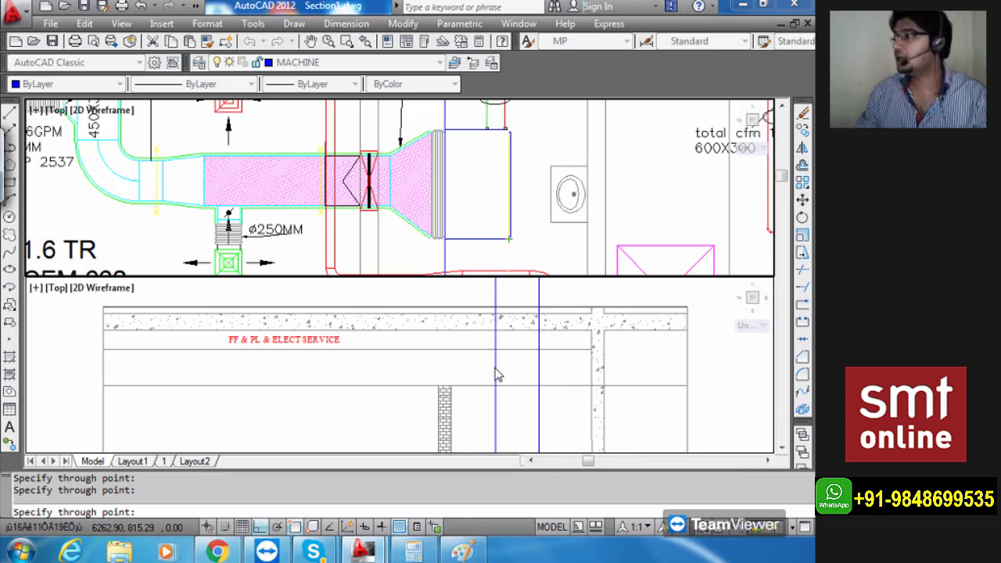
{"action": "middle_click_drag", "start_coordinate": [499, 374], "coordinate": [510, 377]}
{"action": "key", "text": "Escape"}
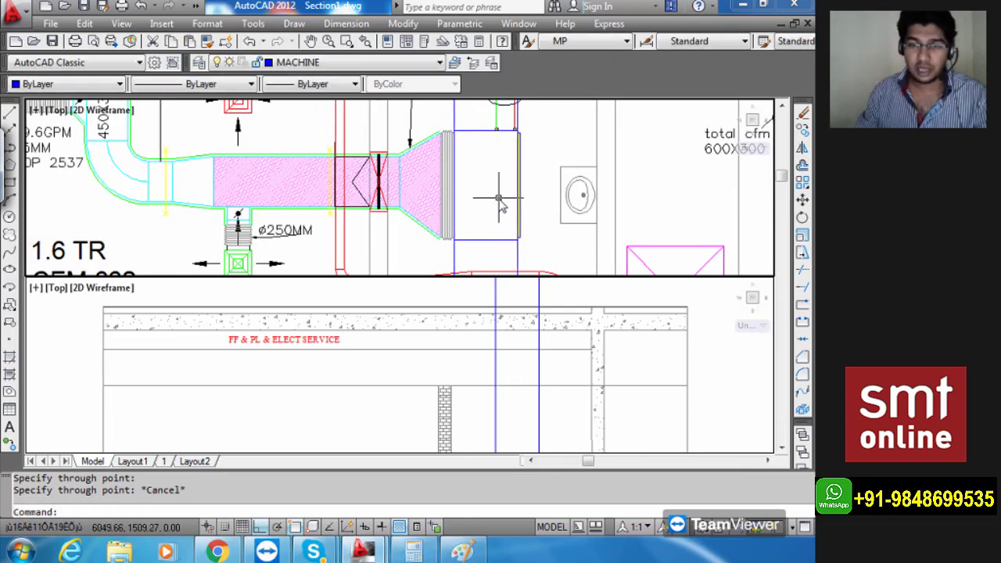
Compare the unit and its 550X300 duct label in the plan with the projected lines in the section.
{"action": "scroll", "coordinate": [489, 208], "scroll_direction": "down", "scroll_amount": 3}
{"action": "scroll", "coordinate": [494, 205], "scroll_direction": "up", "scroll_amount": 2}
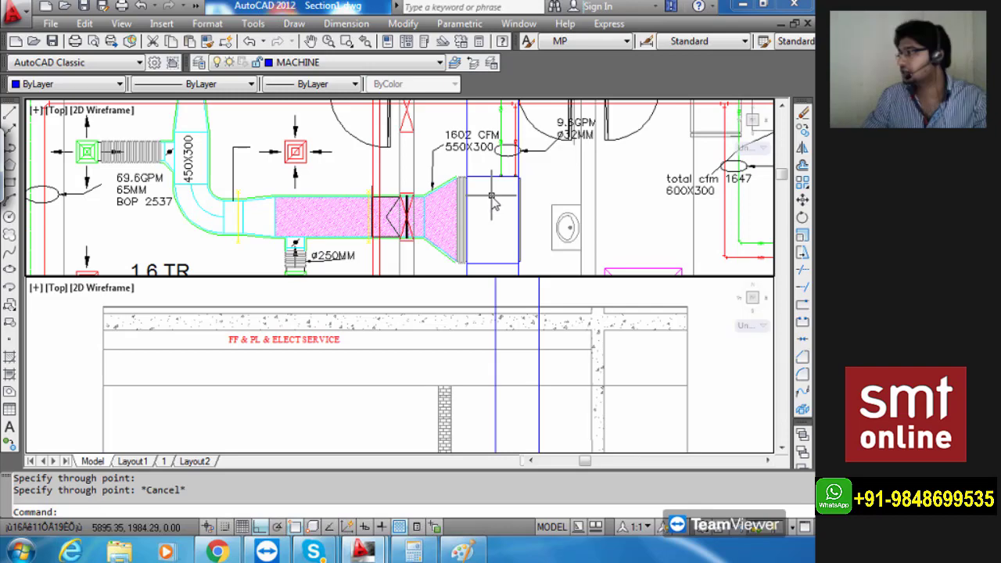
{"action": "scroll", "coordinate": [493, 200], "scroll_direction": "down", "scroll_amount": 3}
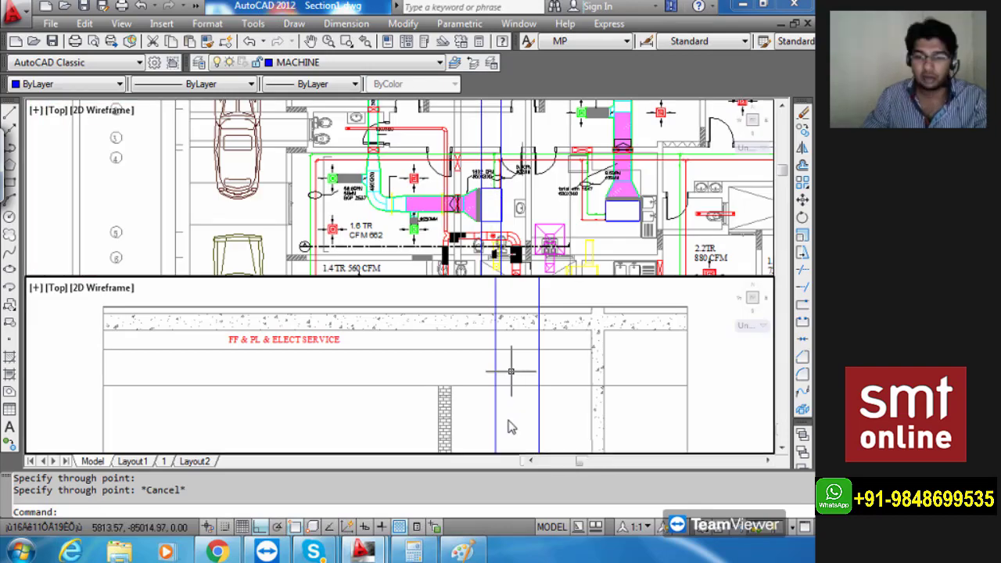
{"action": "scroll", "coordinate": [462, 305], "scroll_direction": "up", "scroll_amount": 4}
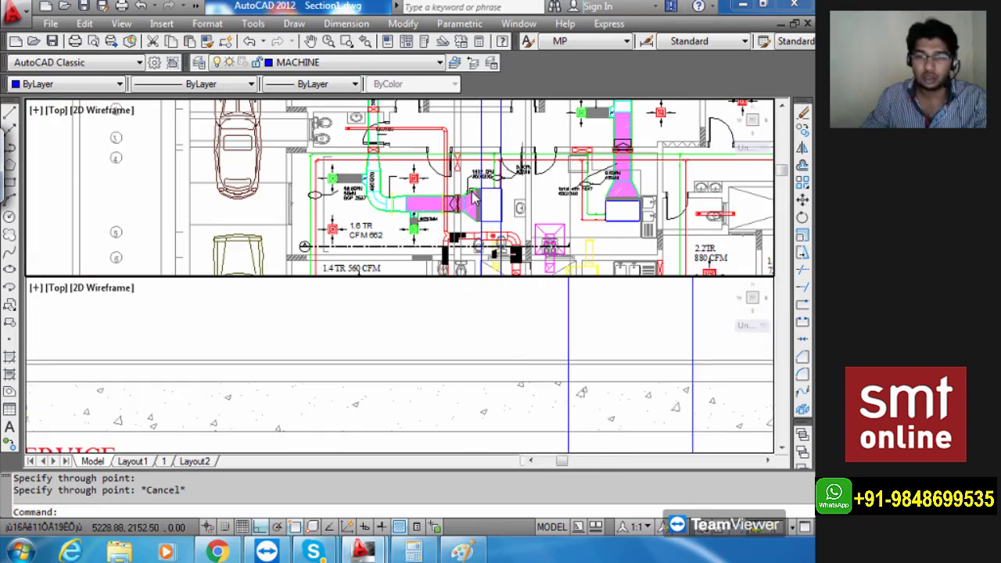
{"action": "scroll", "coordinate": [473, 186], "scroll_direction": "up", "scroll_amount": 5}
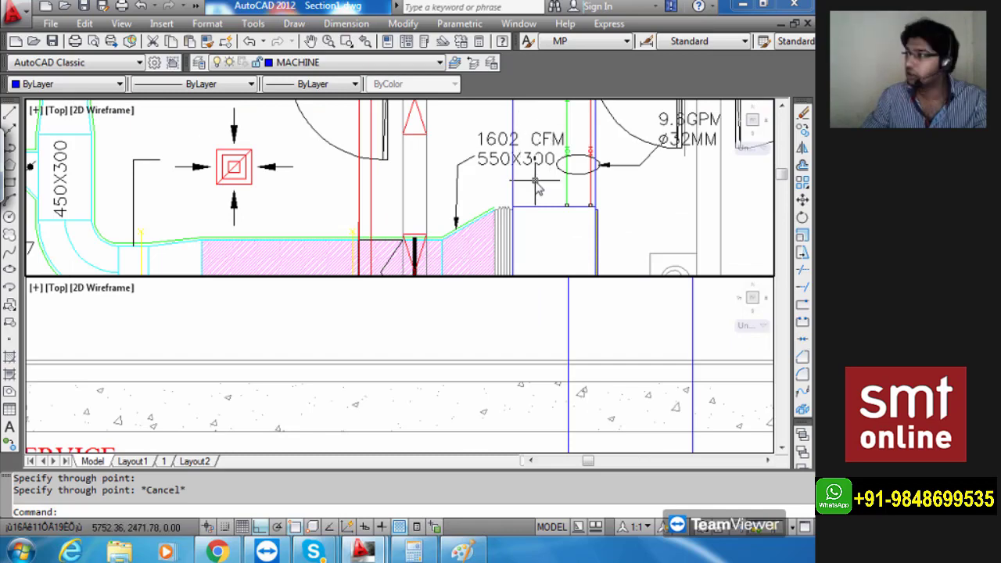
{"action": "scroll", "coordinate": [536, 188], "scroll_direction": "down", "scroll_amount": 5}
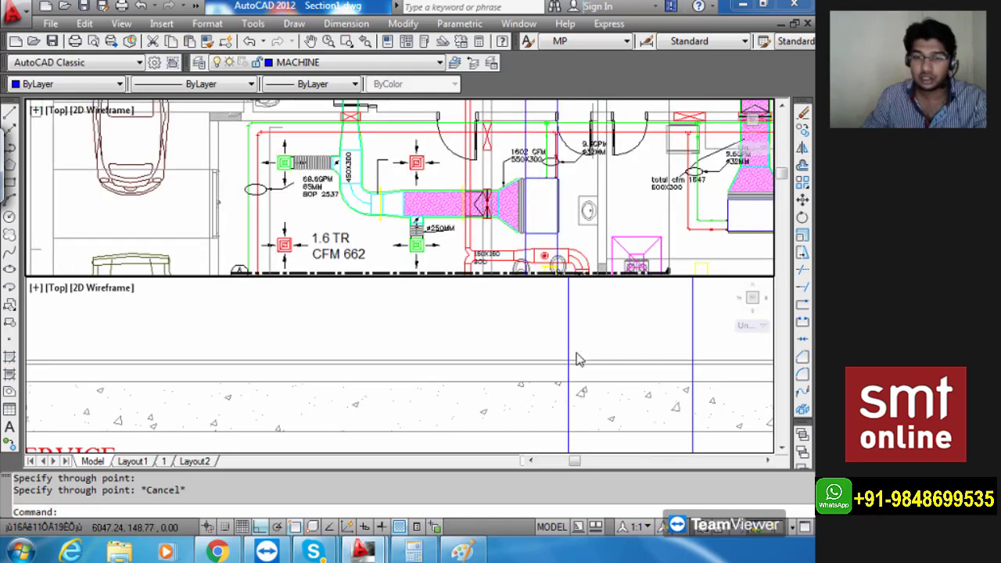
{"action": "scroll", "coordinate": [587, 327], "scroll_direction": "down", "scroll_amount": 5}
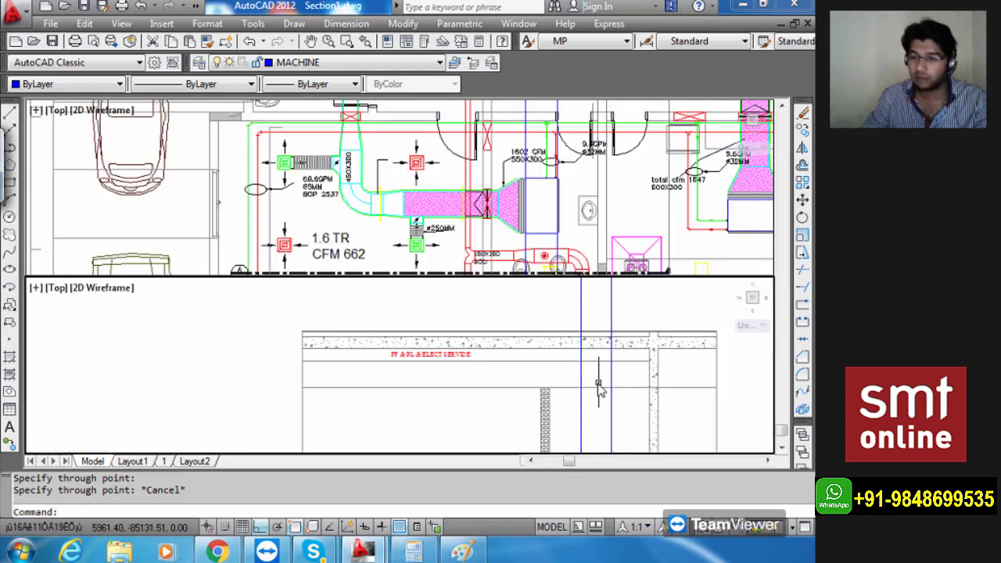
{"action": "middle_click_drag", "start_coordinate": [598, 389], "coordinate": [599, 379]}
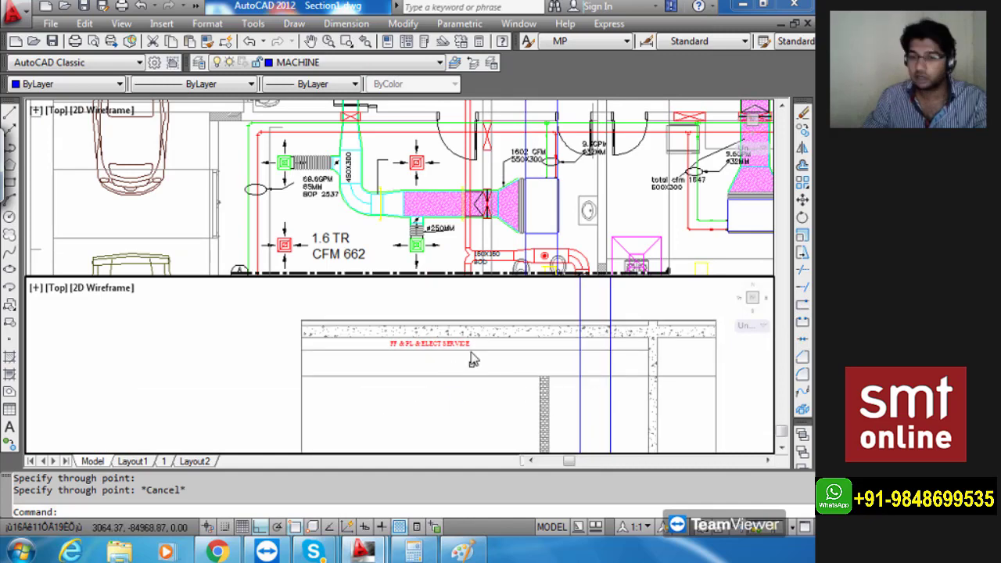
Measure the vertical distance between the ceiling line and the lower line of the service zone in the section.
{"action": "key", "text": "Escape"}
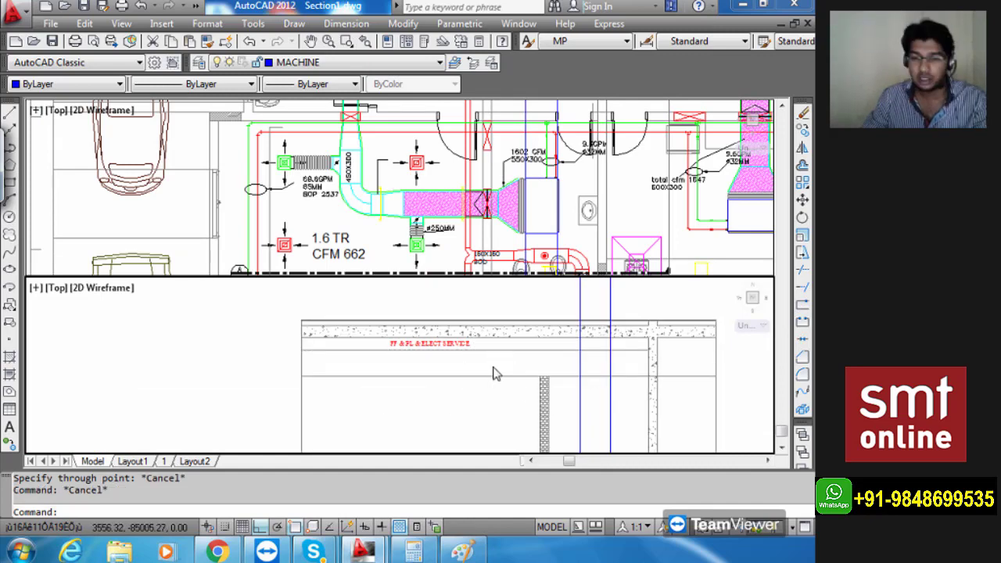
{"action": "scroll", "coordinate": [491, 370], "scroll_direction": "up", "scroll_amount": 3}
{"action": "type", "text": "DI"}
{"action": "key", "text": "Return"}
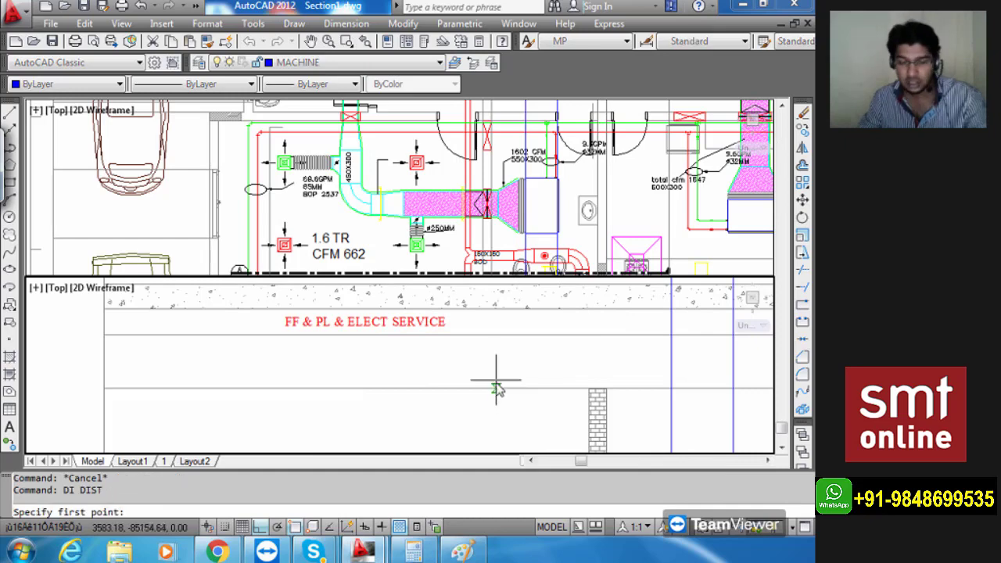
{"action": "left_click", "coordinate": [502, 387]}
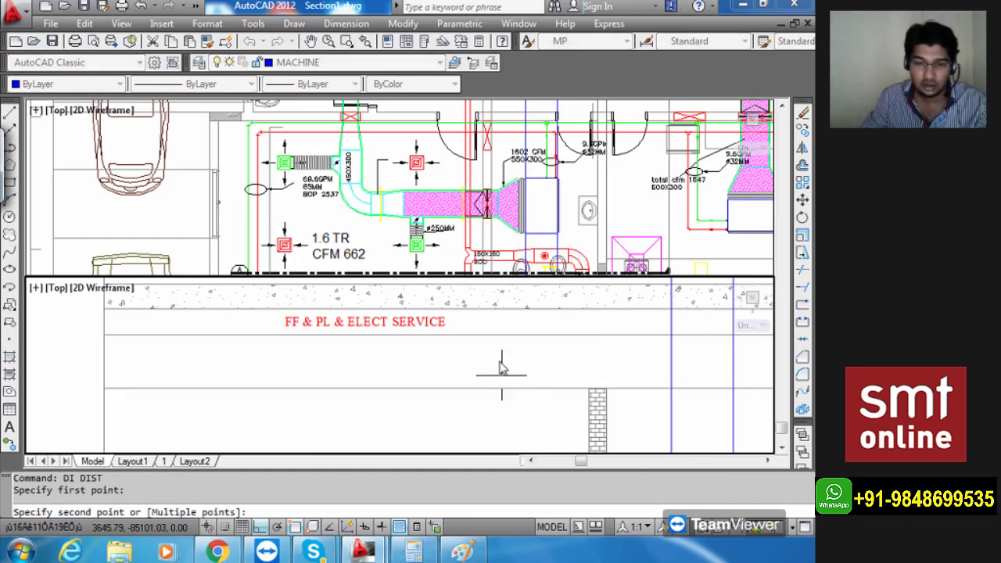
{"action": "left_click", "coordinate": [502, 335]}
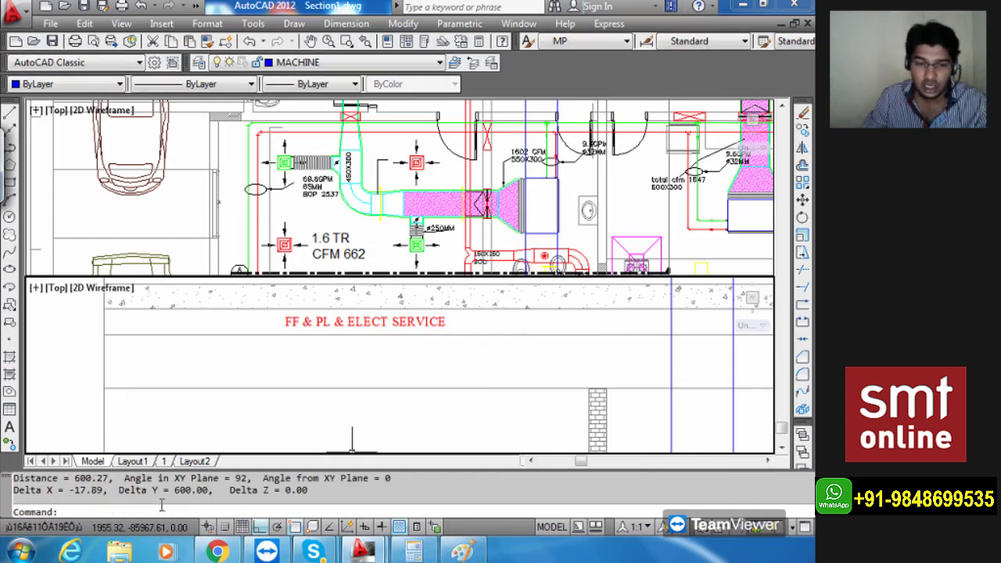
{"action": "key", "text": "Escape"}
Draw a line along the section's ceiling line between the two vertical construction lines of the unit.
{"action": "middle_click_drag", "start_coordinate": [447, 444], "coordinate": [375, 444]}
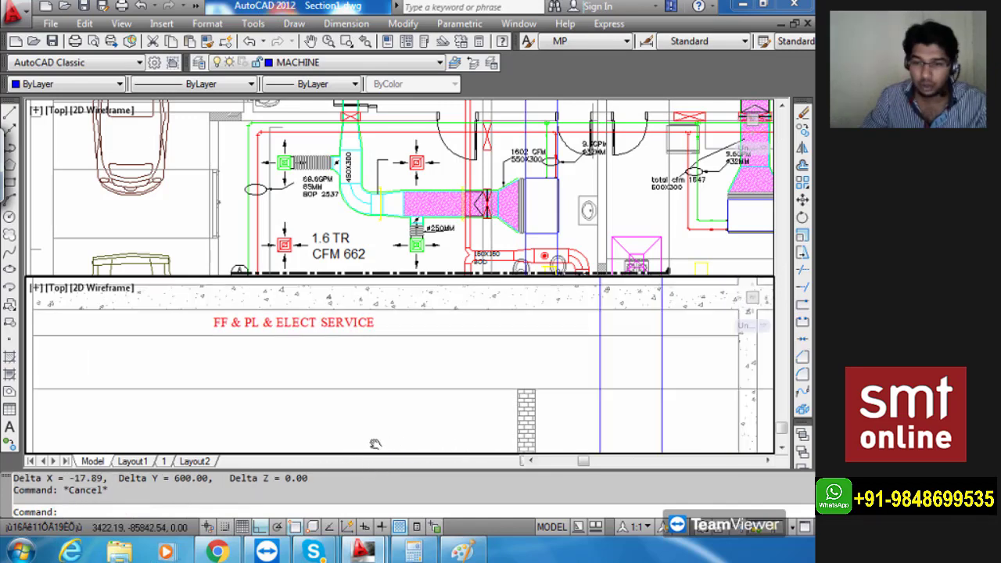
{"action": "scroll", "coordinate": [583, 395], "scroll_direction": "up", "scroll_amount": 5}
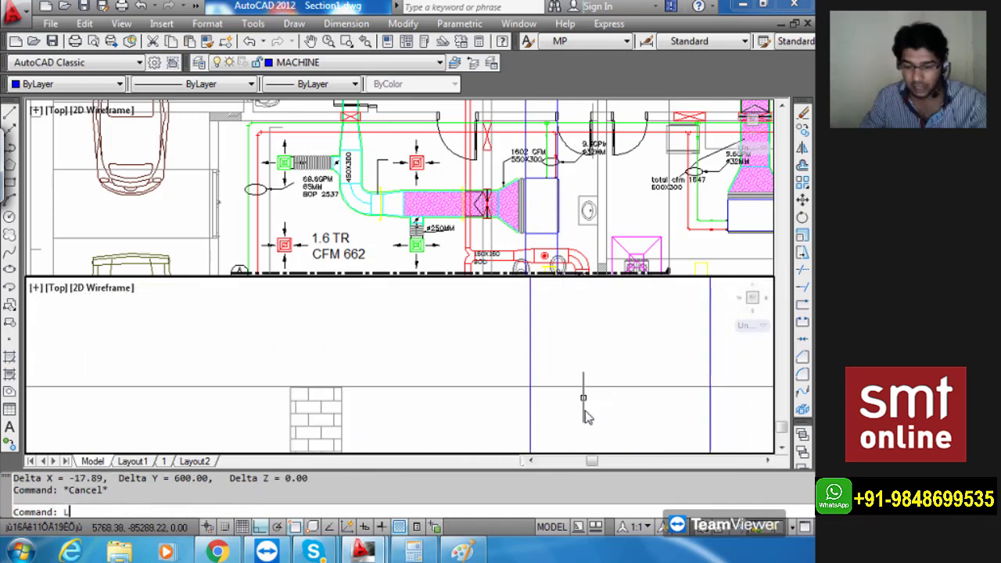
{"action": "type", "text": "L"}
{"action": "key", "text": "Return"}
{"action": "left_click", "coordinate": [531, 387]}
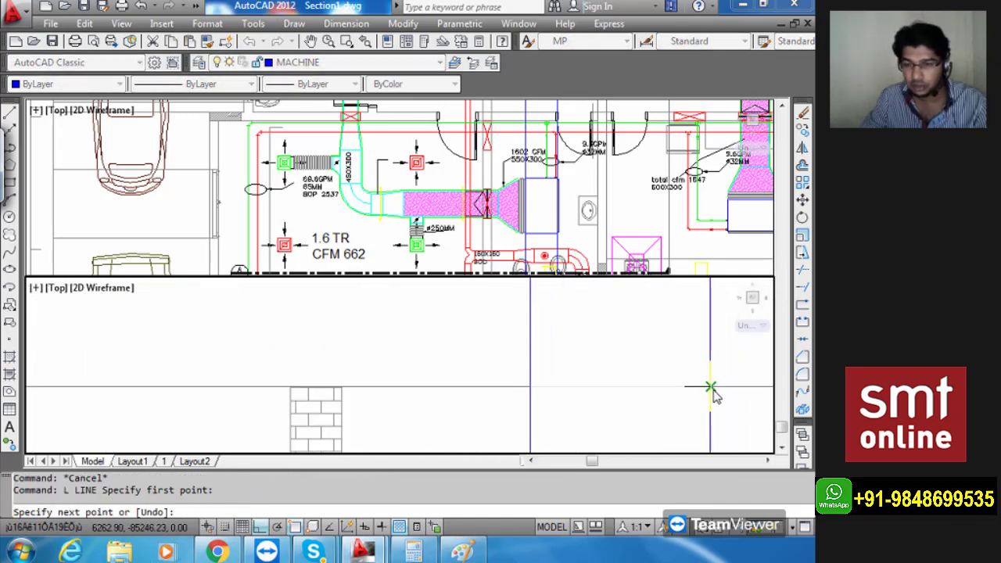
{"action": "key", "text": "Escape"}
{"action": "scroll", "coordinate": [626, 351], "scroll_direction": "down", "scroll_amount": 4}
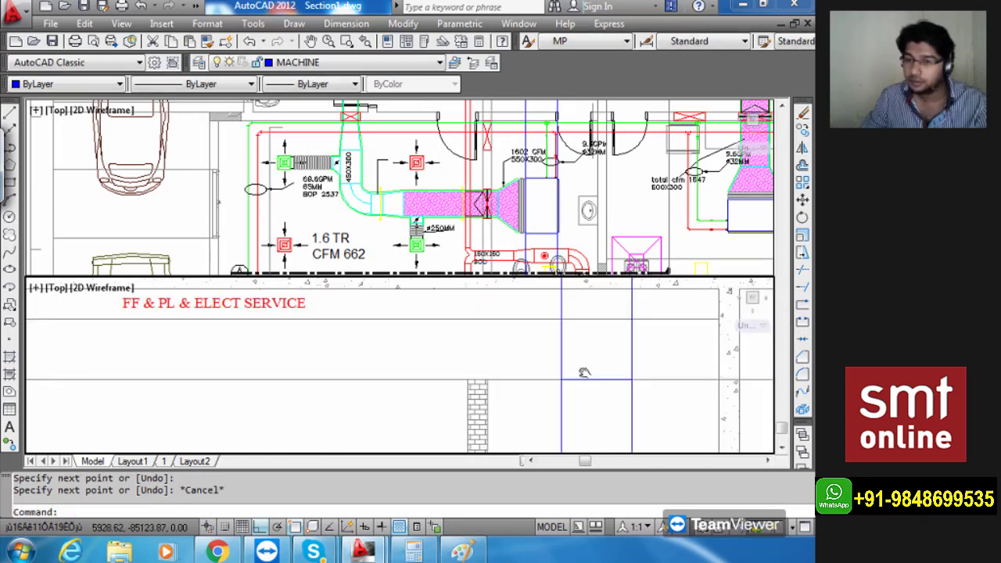
Project the unit's lower edge in the plan with a horizontal construction line through its lower corner.
{"action": "middle_click_drag", "start_coordinate": [584, 372], "coordinate": [587, 377]}
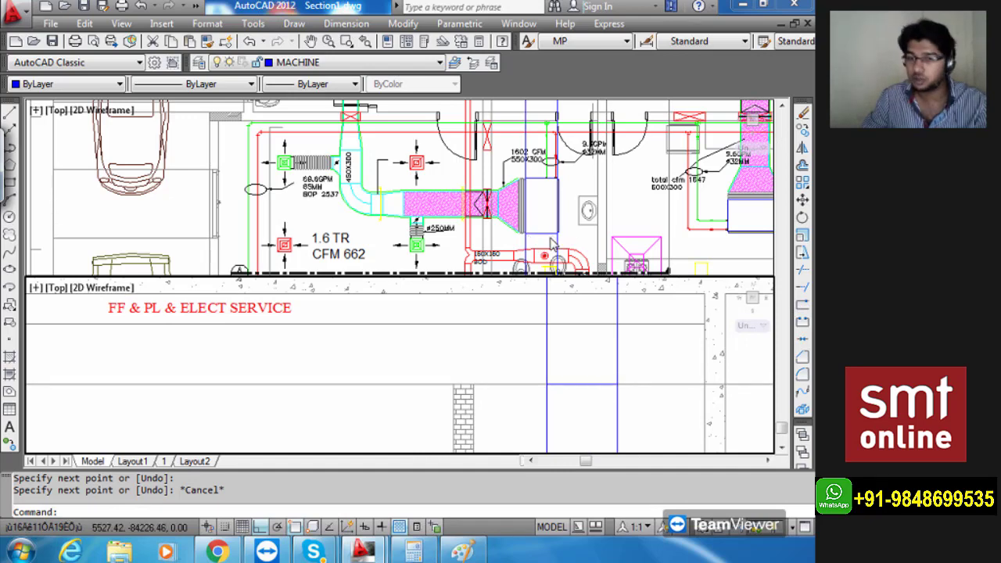
{"action": "key", "text": "Escape"}
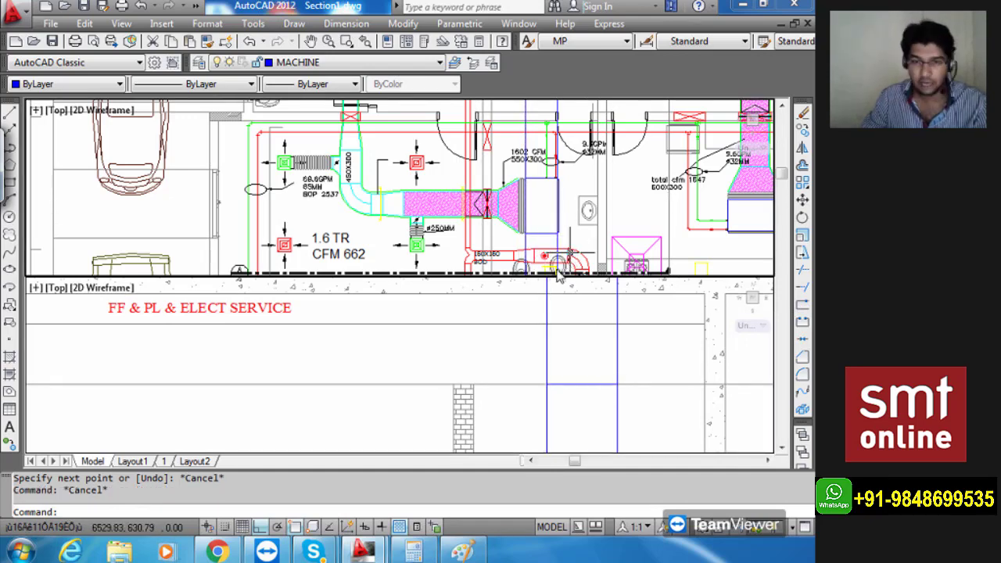
{"action": "type", "text": "XL"}
{"action": "key", "text": "Return"}
{"action": "type", "text": "H"}
{"action": "key", "text": "Return"}
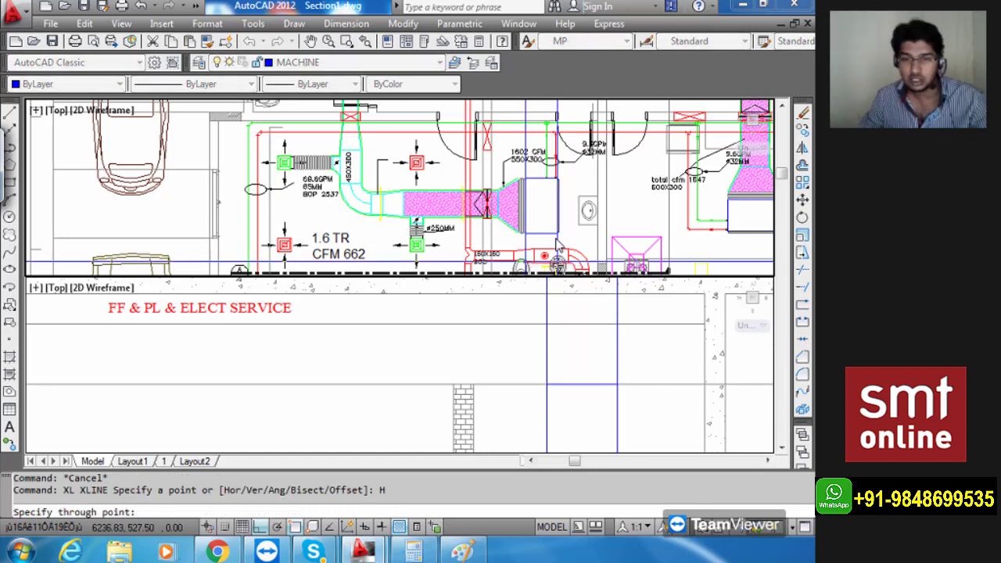
{"action": "left_click", "coordinate": [529, 237]}
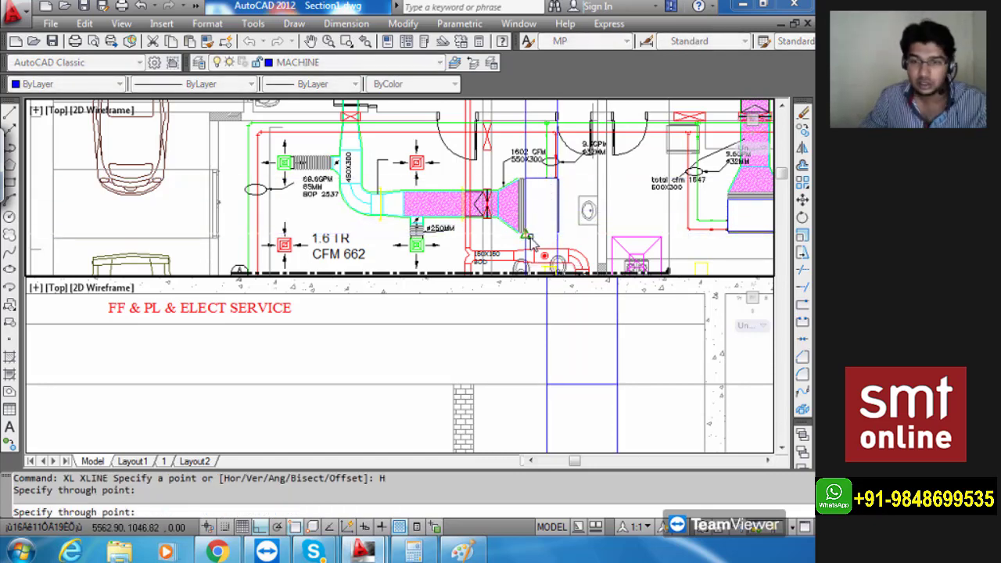
{"action": "scroll", "coordinate": [599, 380], "scroll_direction": "down", "scroll_amount": 2}
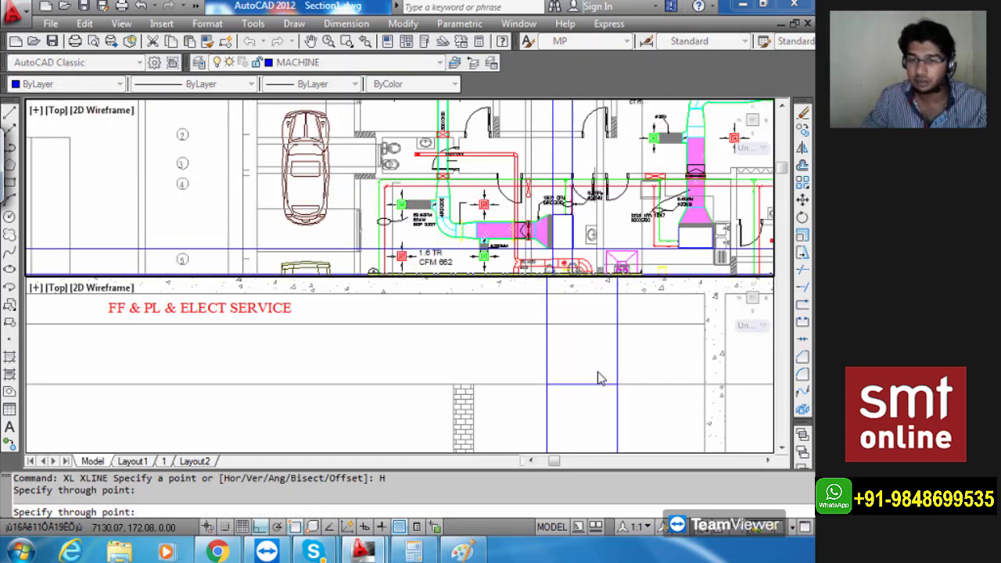
{"action": "scroll", "coordinate": [599, 380], "scroll_direction": "down", "scroll_amount": 4}
{"action": "key", "text": "Escape"}
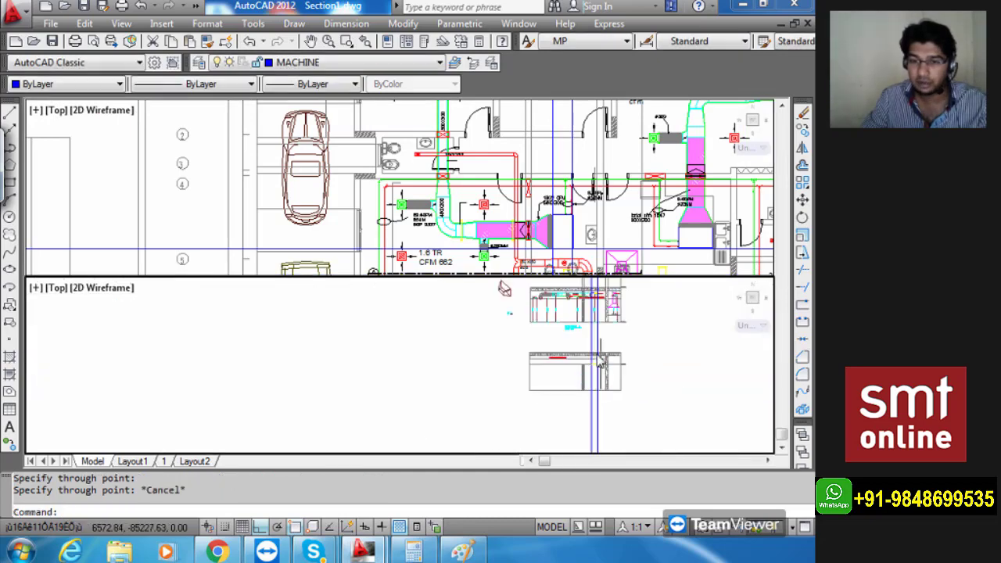
Erase the horizontal construction line running through the unit's lower edge in the plan.
{"action": "scroll", "coordinate": [598, 346], "scroll_direction": "down", "scroll_amount": 8}
{"action": "middle_click_drag", "start_coordinate": [608, 337], "coordinate": [596, 364]}
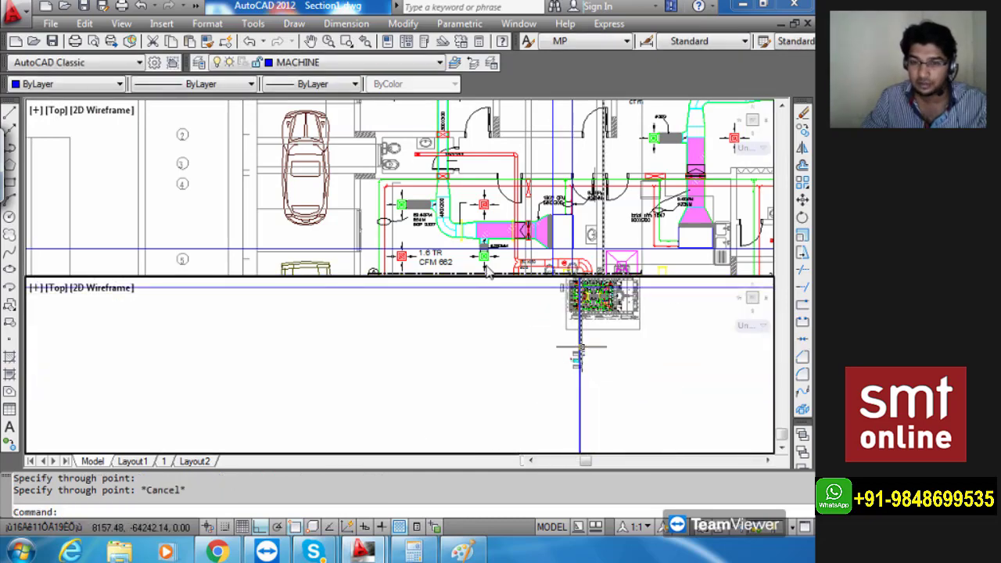
{"action": "left_click", "coordinate": [600, 257]}
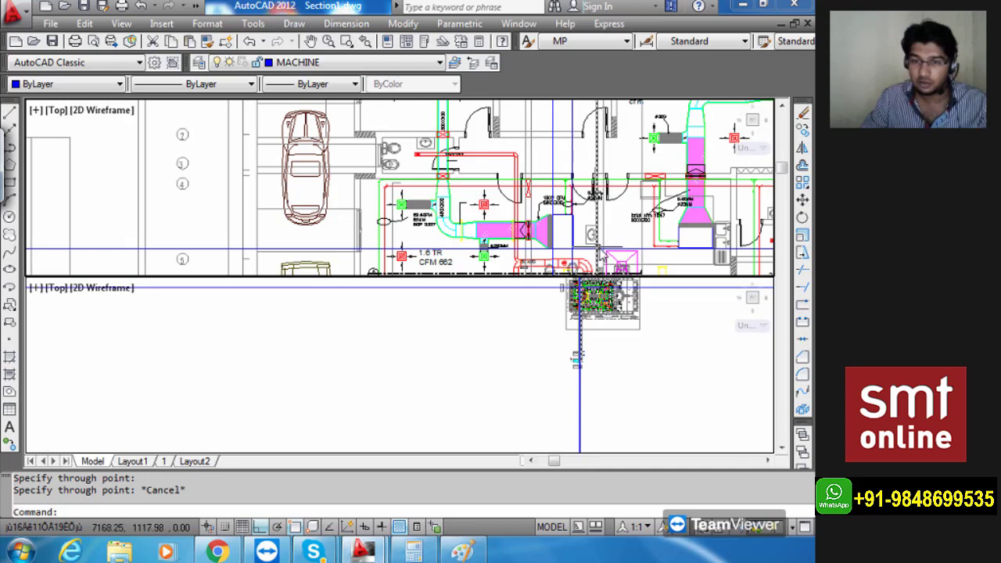
{"action": "left_click", "coordinate": [619, 249]}
{"action": "scroll", "coordinate": [598, 335], "scroll_direction": "up", "scroll_amount": 3}
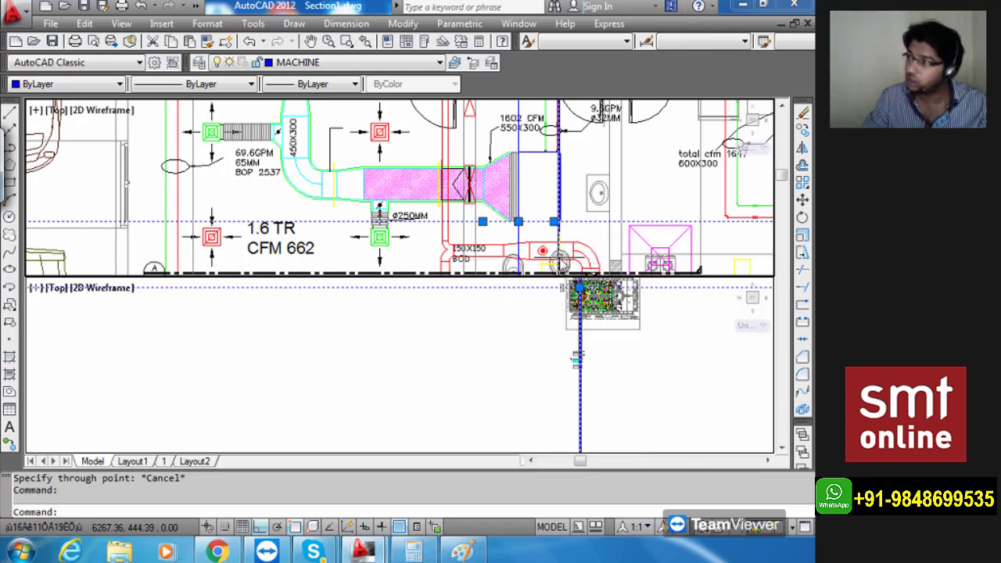
{"action": "key", "text": "Escape"}
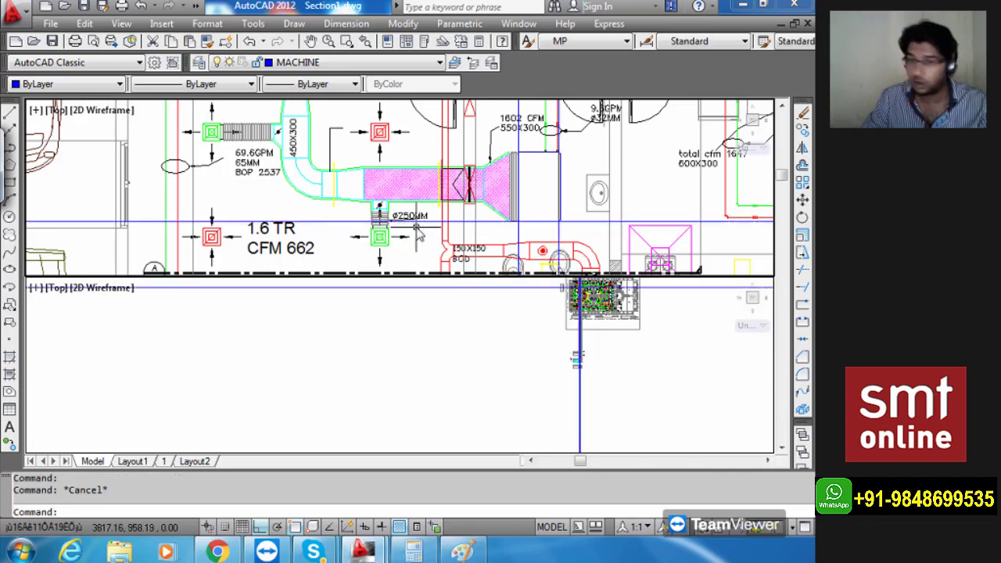
{"action": "left_click", "coordinate": [435, 222]}
{"action": "key", "text": "Delete"}
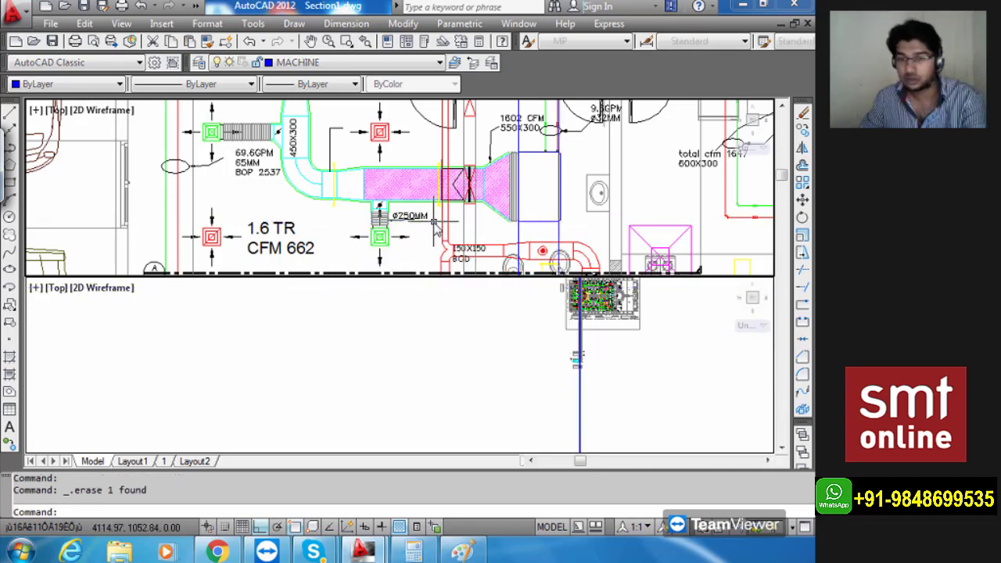
Offset the short blue line on the section's ceiling line 300 upward, between the two vertical construction lines.
{"action": "scroll", "coordinate": [588, 332], "scroll_direction": "up", "scroll_amount": 5}
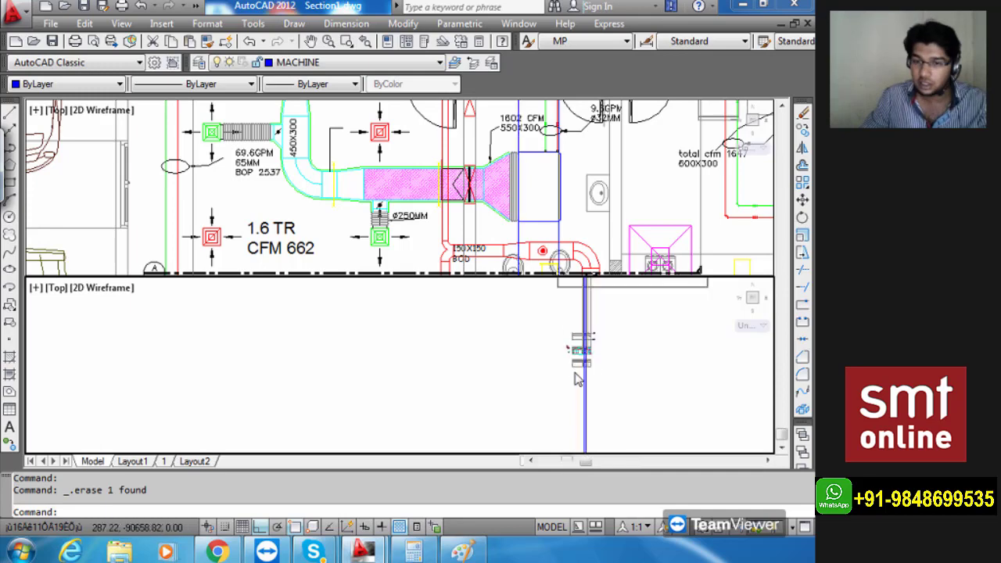
{"action": "scroll", "coordinate": [629, 381], "scroll_direction": "up", "scroll_amount": 5}
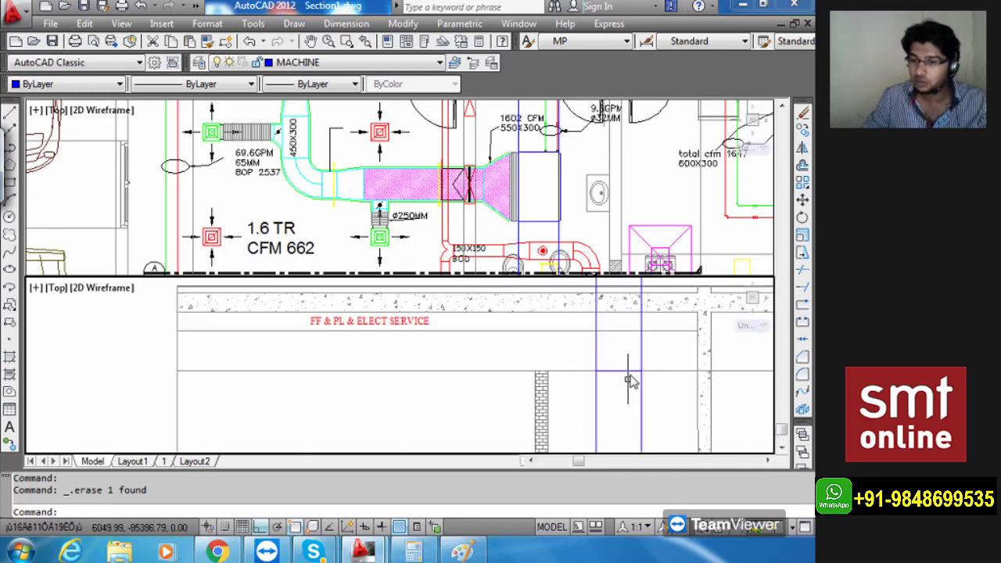
{"action": "middle_click_drag", "start_coordinate": [618, 430], "coordinate": [540, 388]}
{"action": "scroll", "coordinate": [540, 389], "scroll_direction": "up", "scroll_amount": 3}
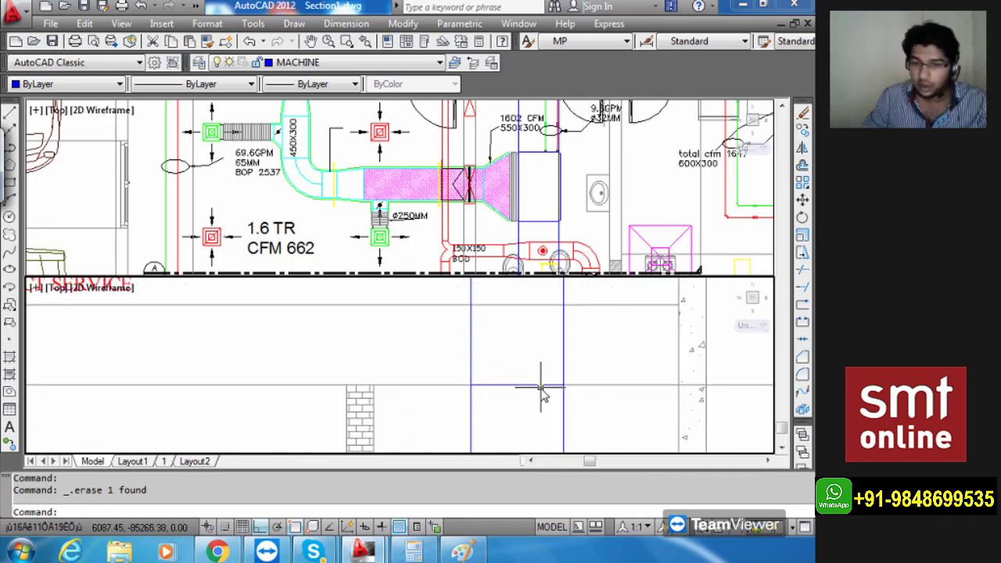
{"action": "scroll", "coordinate": [516, 361], "scroll_direction": "down", "scroll_amount": 4}
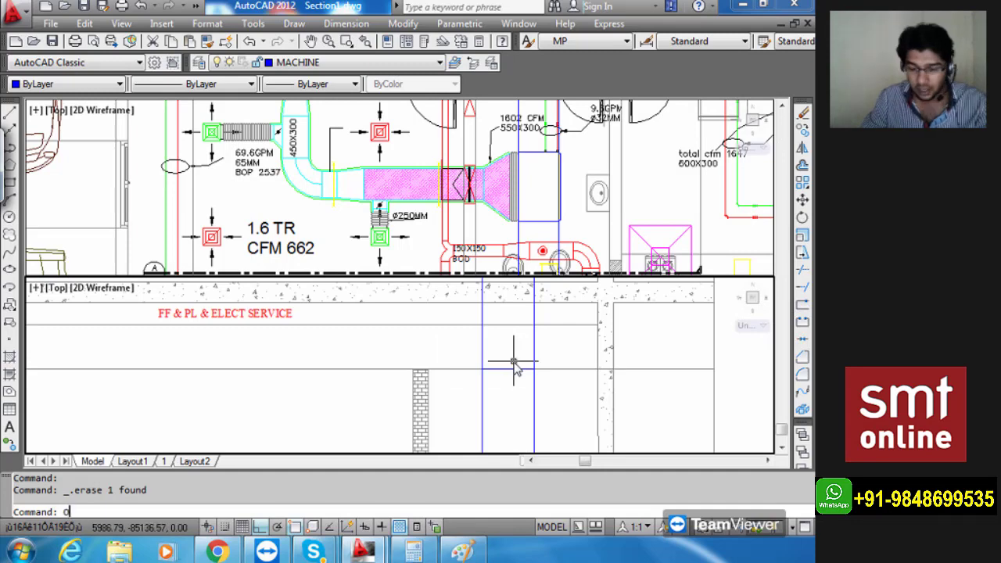
{"action": "key", "text": "Return"}
{"action": "type", "text": "300"}
{"action": "key", "text": "Return"}
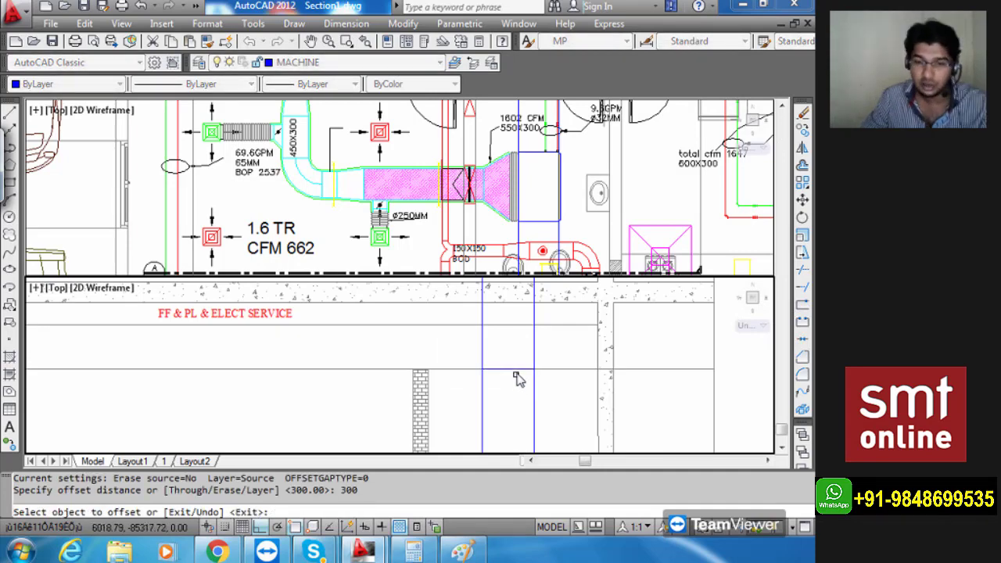
{"action": "left_click", "coordinate": [518, 371]}
{"action": "key", "text": "Escape"}
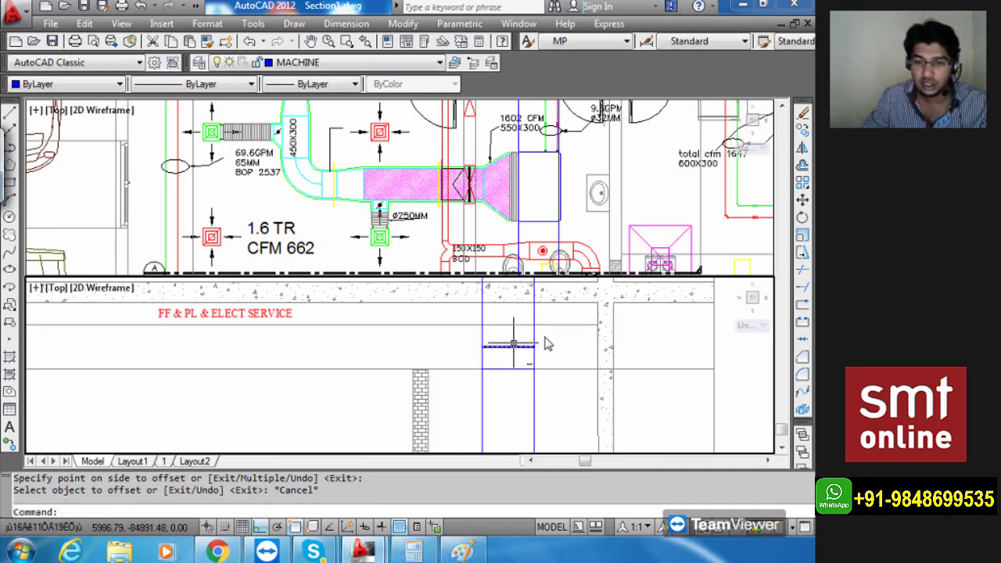
Erase the original short blue line lying on the section's ceiling line.
{"action": "scroll", "coordinate": [512, 341], "scroll_direction": "up", "scroll_amount": 4}
{"action": "left_click", "coordinate": [508, 401]}
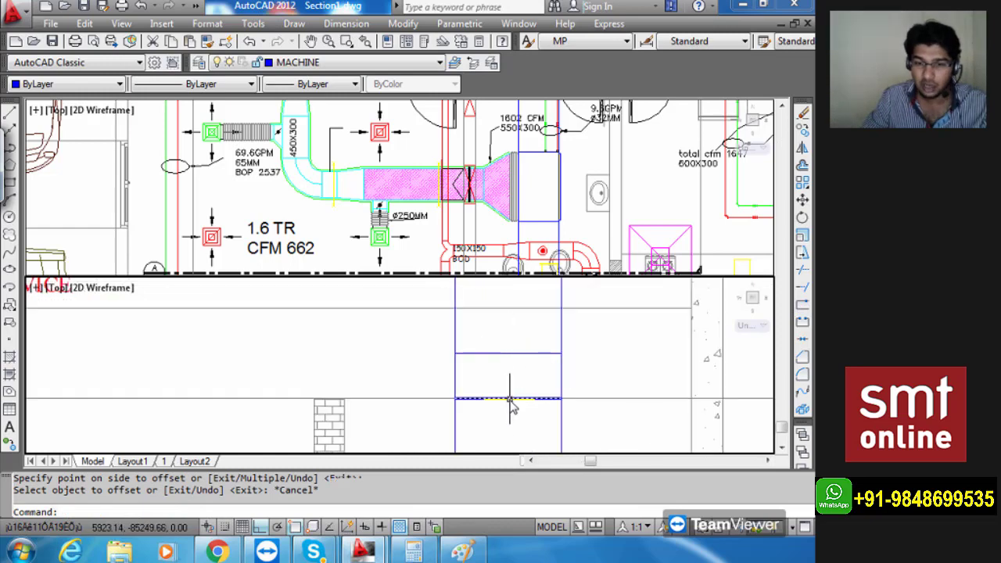
{"action": "key", "text": "Delete"}
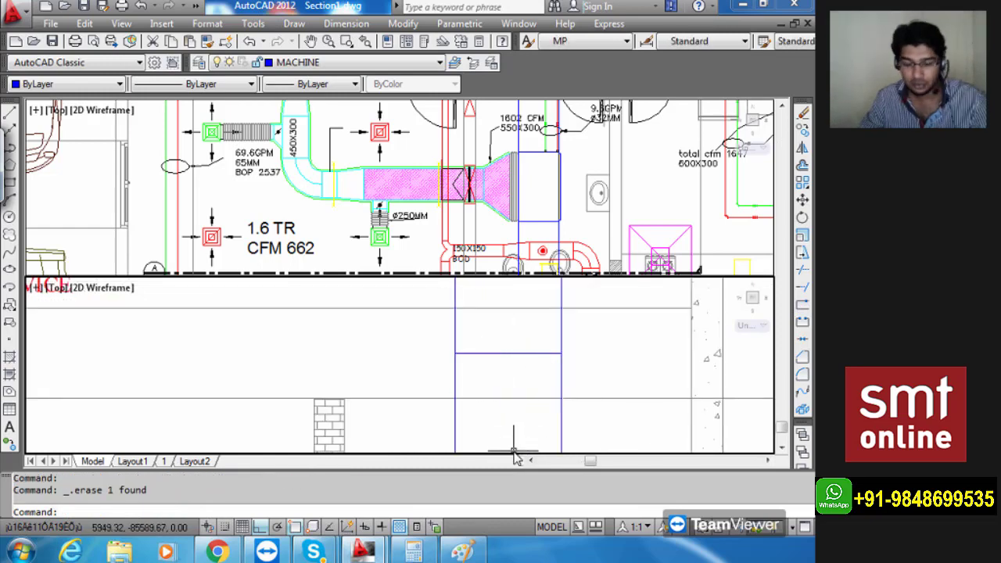
Trim the two vertical construction lines below the offset line and directly above the service zone's lower line.
{"action": "key", "text": "Return"}
{"action": "key", "text": "Return"}
{"action": "left_click", "coordinate": [586, 429]}
{"action": "left_click", "coordinate": [363, 432]}
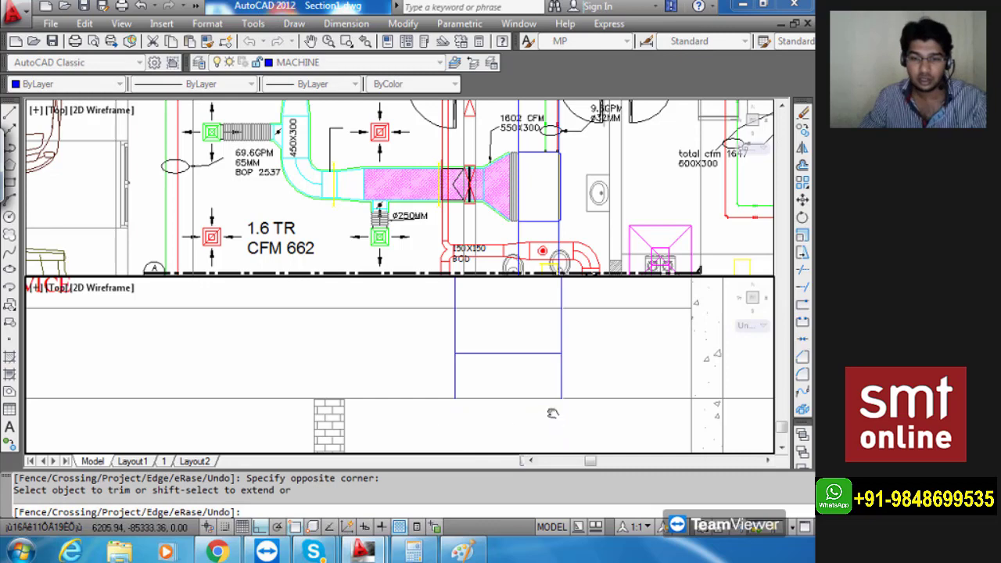
{"action": "middle_click_drag", "start_coordinate": [553, 413], "coordinate": [580, 440]}
{"action": "left_click", "coordinate": [609, 420]}
{"action": "left_click", "coordinate": [443, 408]}
{"action": "middle_click_drag", "start_coordinate": [509, 371], "coordinate": [519, 442]}
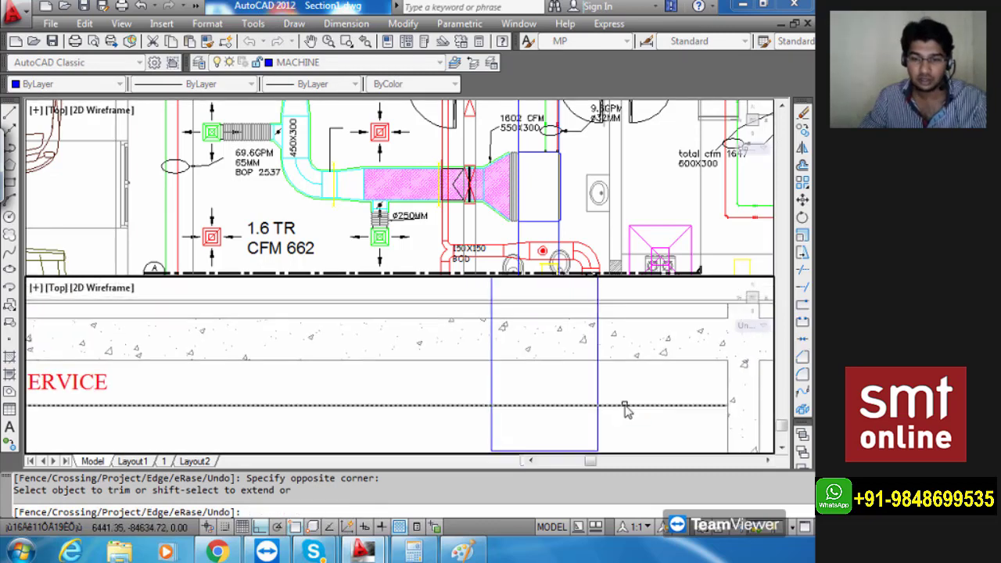
{"action": "left_click", "coordinate": [503, 397]}
{"action": "left_click", "coordinate": [604, 395]}
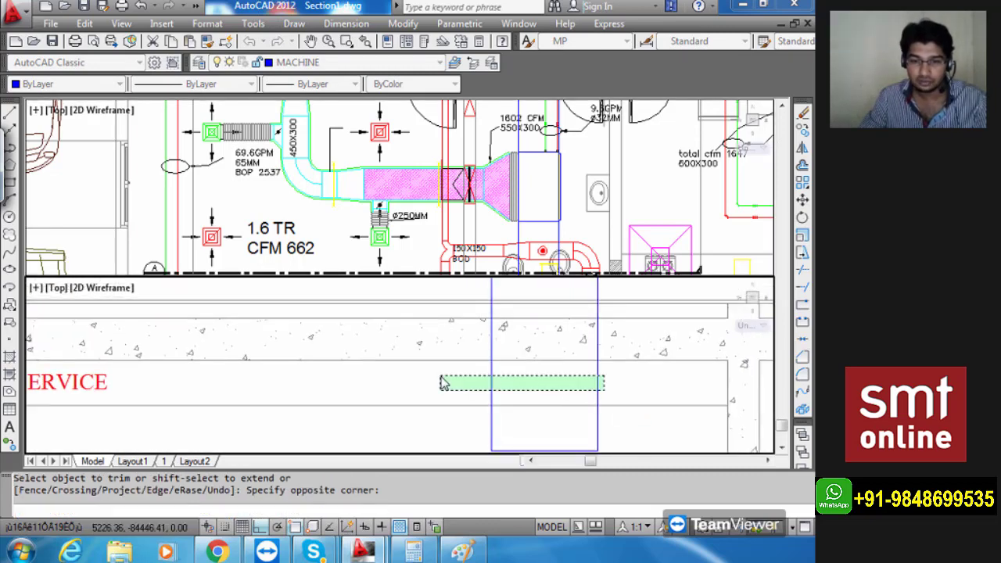
{"action": "left_click", "coordinate": [440, 375]}
{"action": "key", "text": "Escape"}
Erase the two leftover vertical construction lines extending above the service zone.
{"action": "middle_click_drag", "start_coordinate": [590, 326], "coordinate": [592, 392]}
{"action": "left_click", "coordinate": [647, 347]}
{"action": "left_click", "coordinate": [436, 339]}
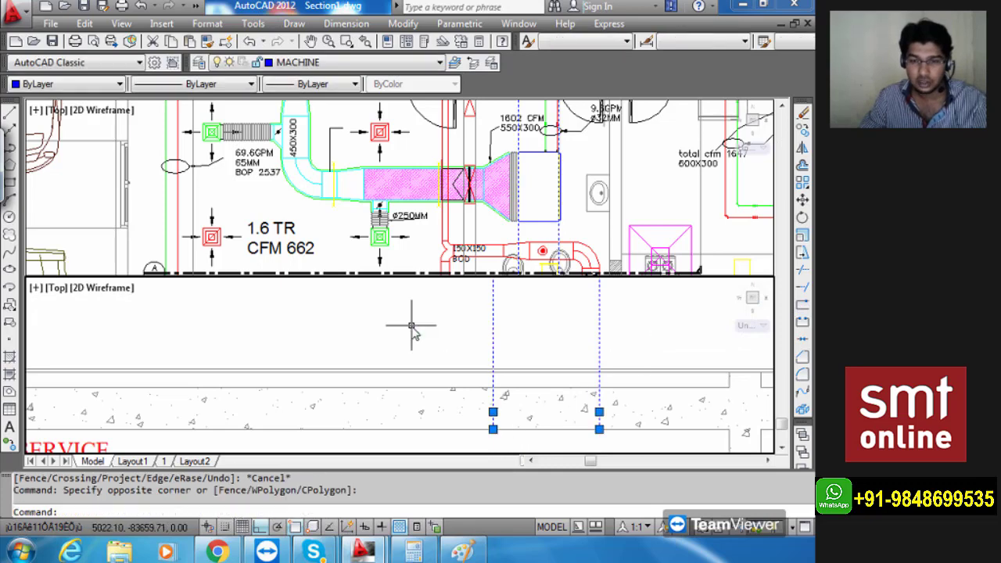
{"action": "key", "text": "Delete"}
Close the unit's rectangle in the section with a line between its upper corners along the service zone's lower line.
{"action": "scroll", "coordinate": [469, 324], "scroll_direction": "down", "scroll_amount": 2}
{"action": "scroll", "coordinate": [507, 401], "scroll_direction": "down", "scroll_amount": 2}
{"action": "scroll", "coordinate": [507, 400], "scroll_direction": "up", "scroll_amount": 4}
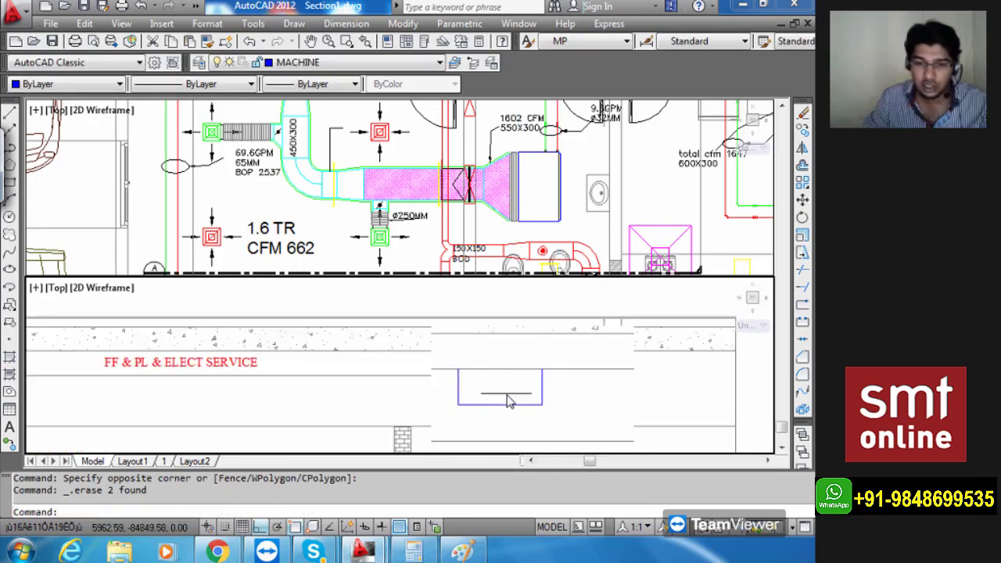
{"action": "key", "text": "Return"}
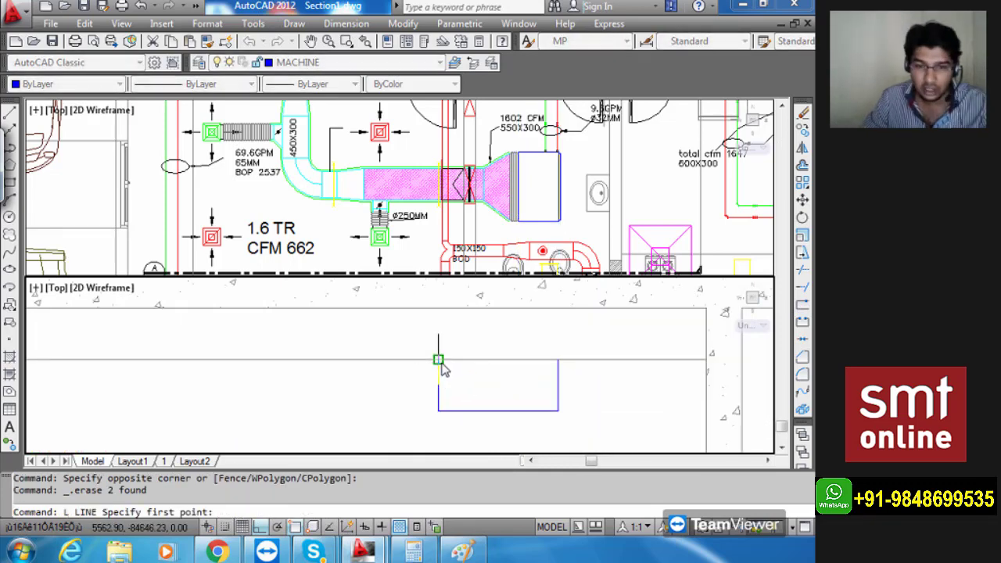
{"action": "left_click", "coordinate": [439, 360]}
{"action": "left_click", "coordinate": [558, 360]}
{"action": "key", "text": "Escape"}
{"action": "scroll", "coordinate": [558, 360], "scroll_direction": "down", "scroll_amount": 4}
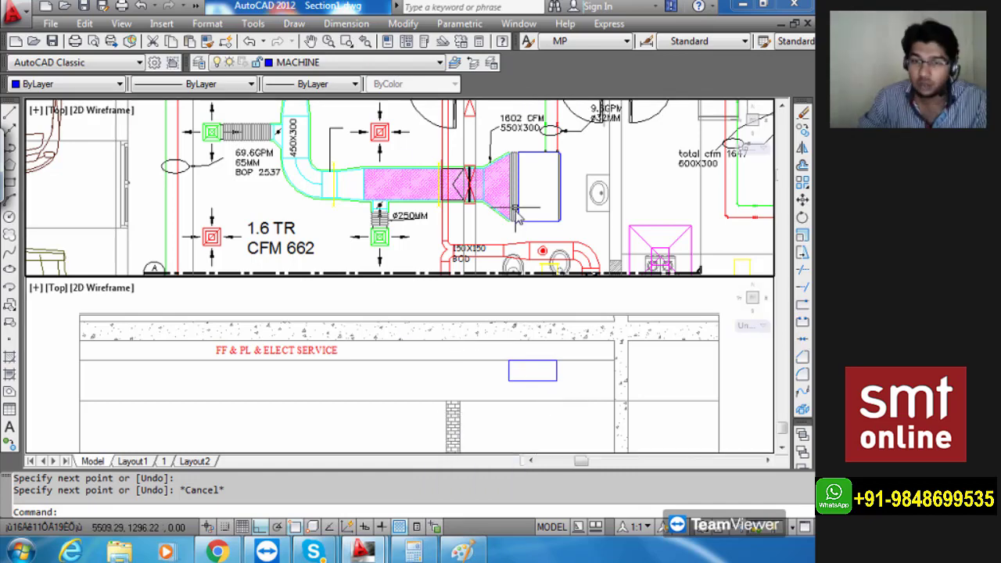
Examine the unit's flexible connector, duct transition and 1602 CFM duct size label in the plan.
{"action": "scroll", "coordinate": [517, 219], "scroll_direction": "up", "scroll_amount": 5}
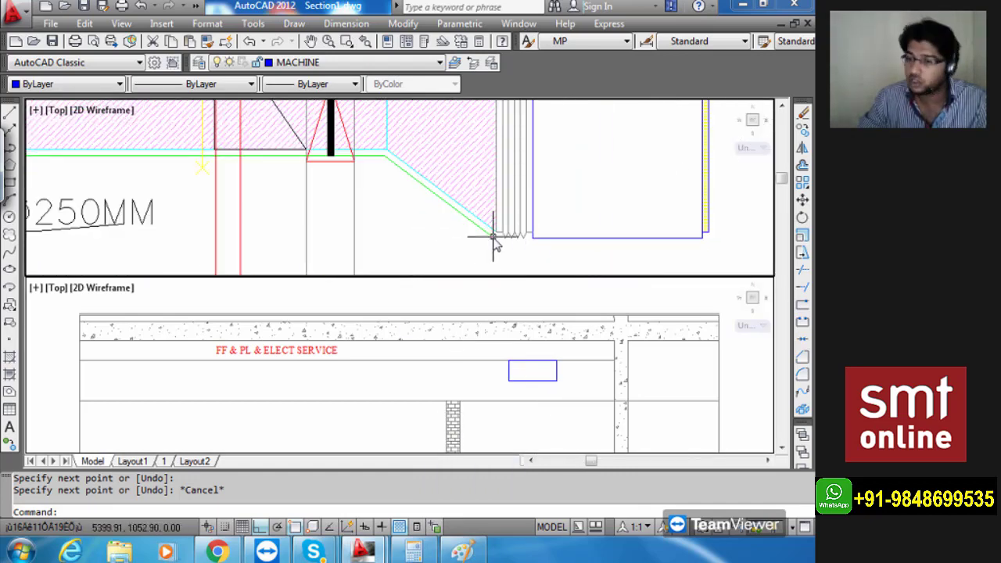
{"action": "left_click", "coordinate": [540, 399]}
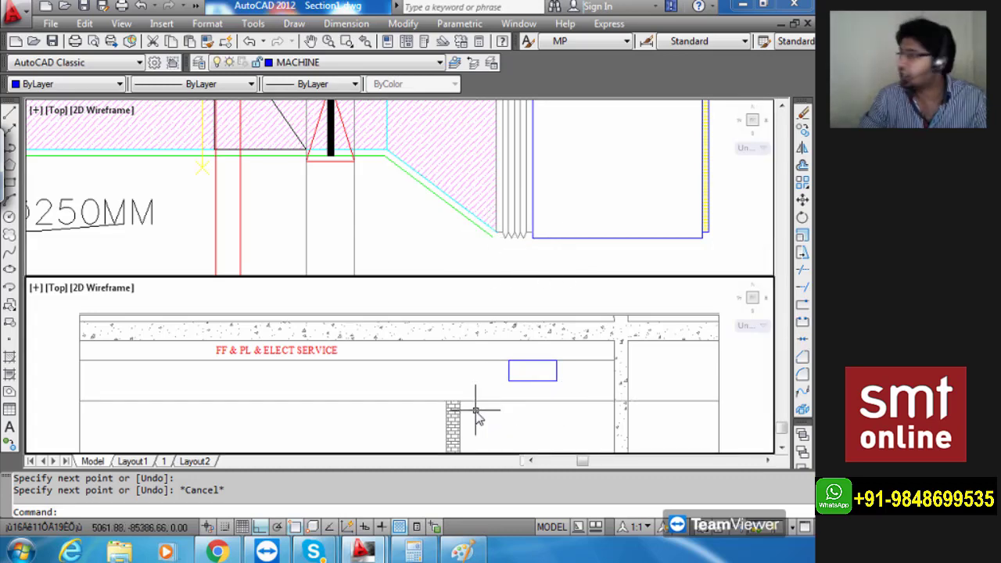
{"action": "scroll", "coordinate": [468, 220], "scroll_direction": "down", "scroll_amount": 2}
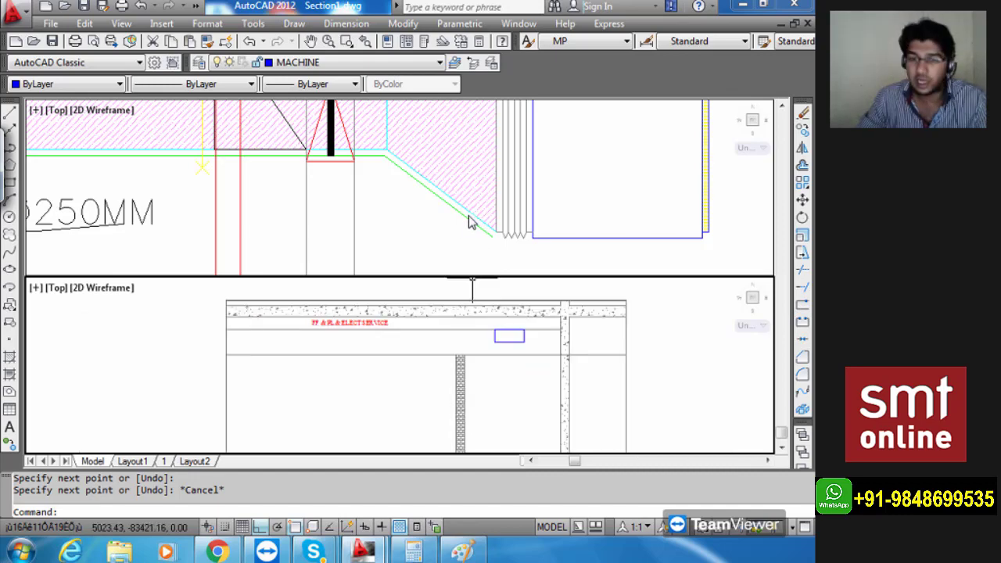
{"action": "left_click", "coordinate": [447, 217]}
{"action": "scroll", "coordinate": [448, 219], "scroll_direction": "down", "scroll_amount": 4}
{"action": "middle_click_drag", "start_coordinate": [448, 219], "coordinate": [513, 233]}
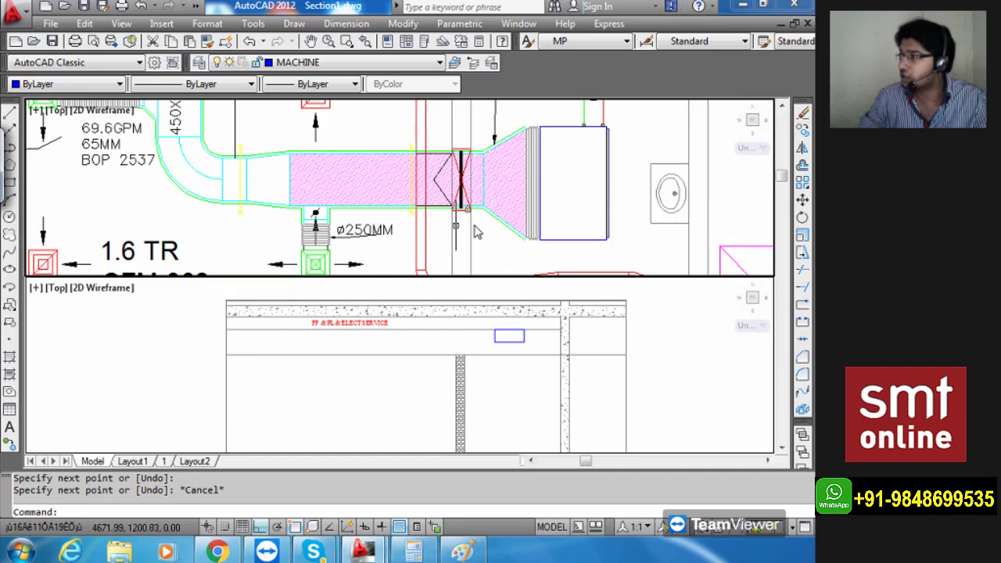
{"action": "scroll", "coordinate": [384, 161], "scroll_direction": "down", "scroll_amount": 3}
{"action": "scroll", "coordinate": [368, 188], "scroll_direction": "up", "scroll_amount": 3}
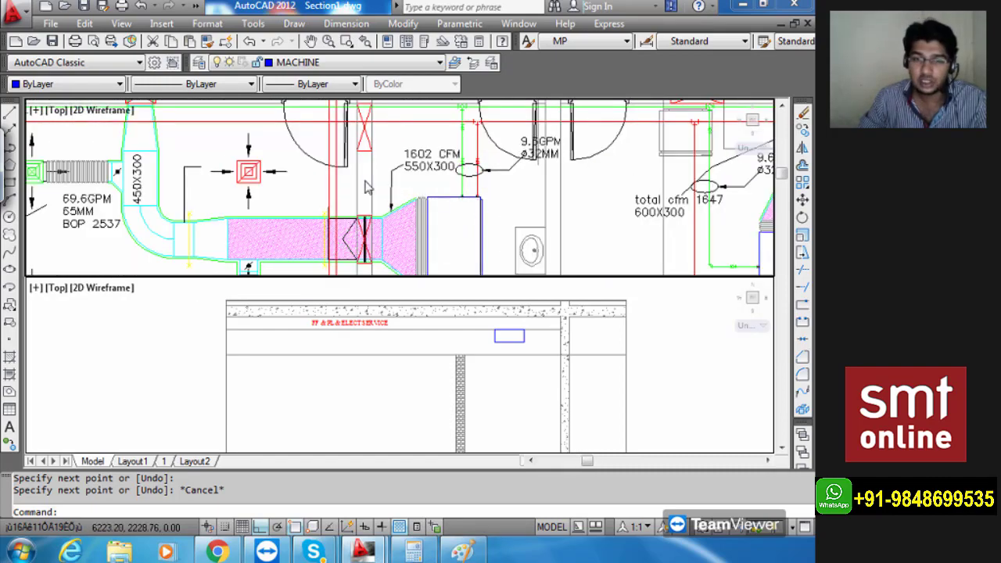
{"action": "scroll", "coordinate": [407, 168], "scroll_direction": "up", "scroll_amount": 2}
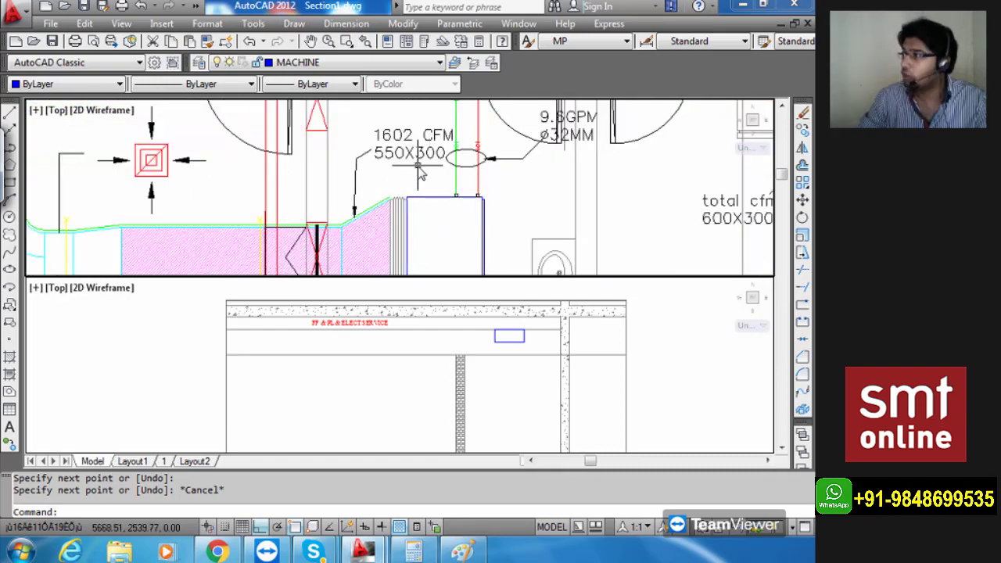
Switch to the Calculator and divide the 550 duct width by 2.
{"action": "left_click", "coordinate": [429, 555]}
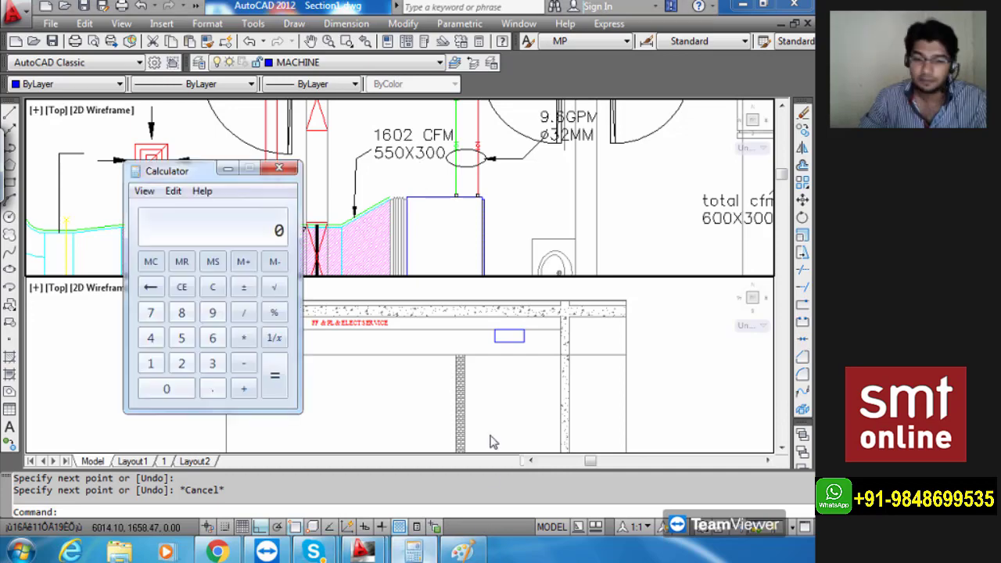
{"action": "type", "text": "550/"}
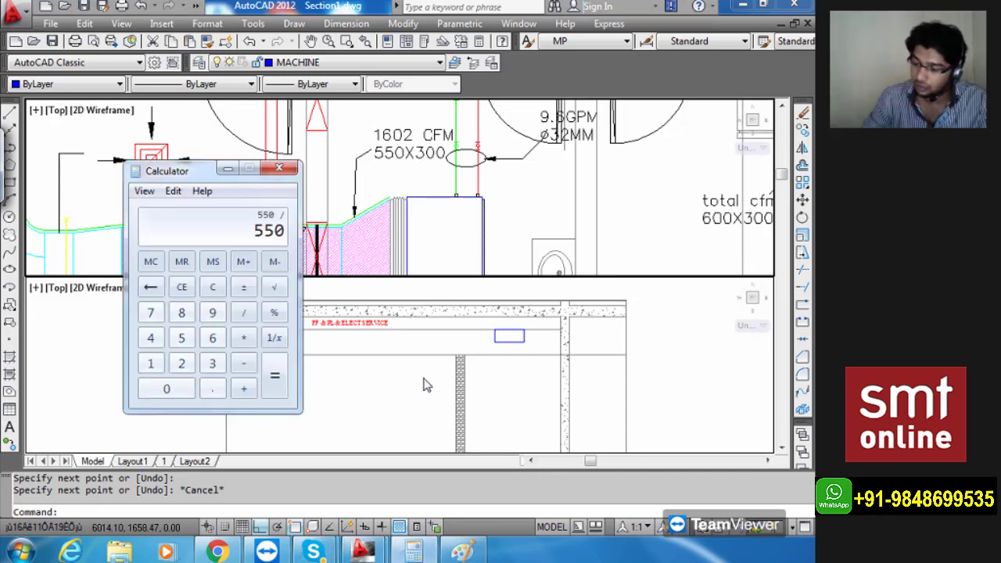
{"action": "type", "text": "2"}
{"action": "key", "text": "Return"}
{"action": "key", "text": "Escape"}
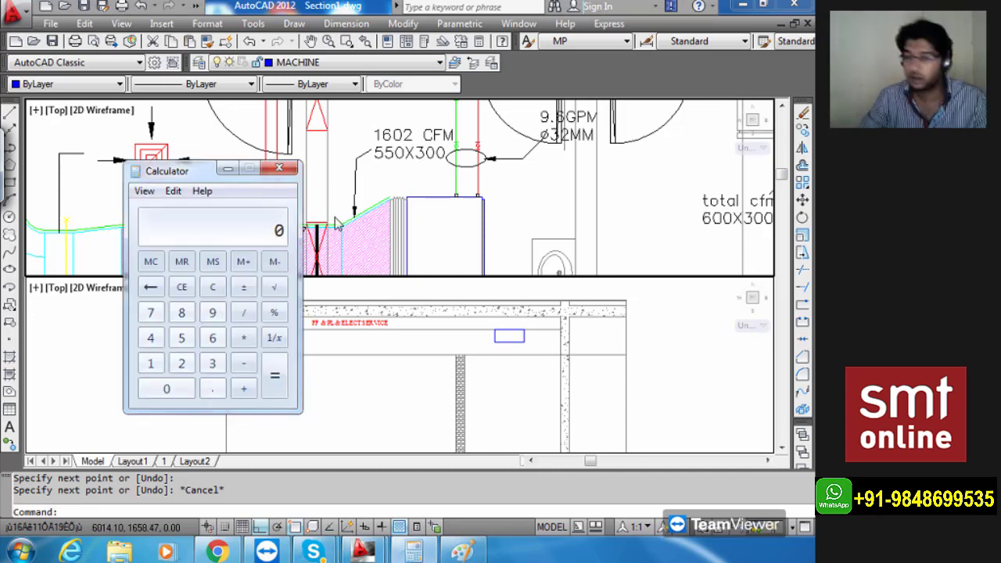
Return to the drawing and compare the unit's rectangle in the section with the connected duct and transition in the plan.
{"action": "left_click", "coordinate": [228, 169]}
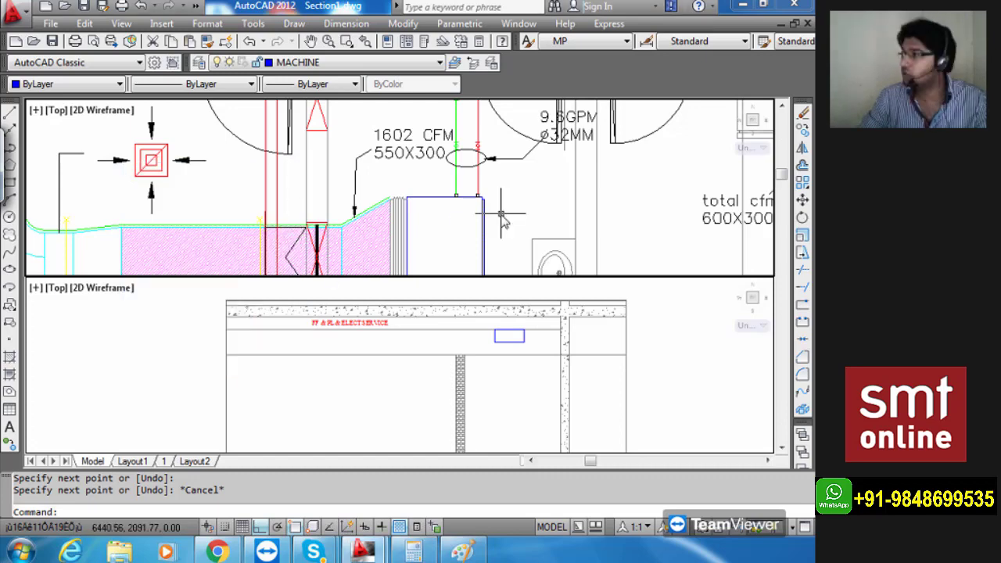
{"action": "left_click", "coordinate": [493, 350]}
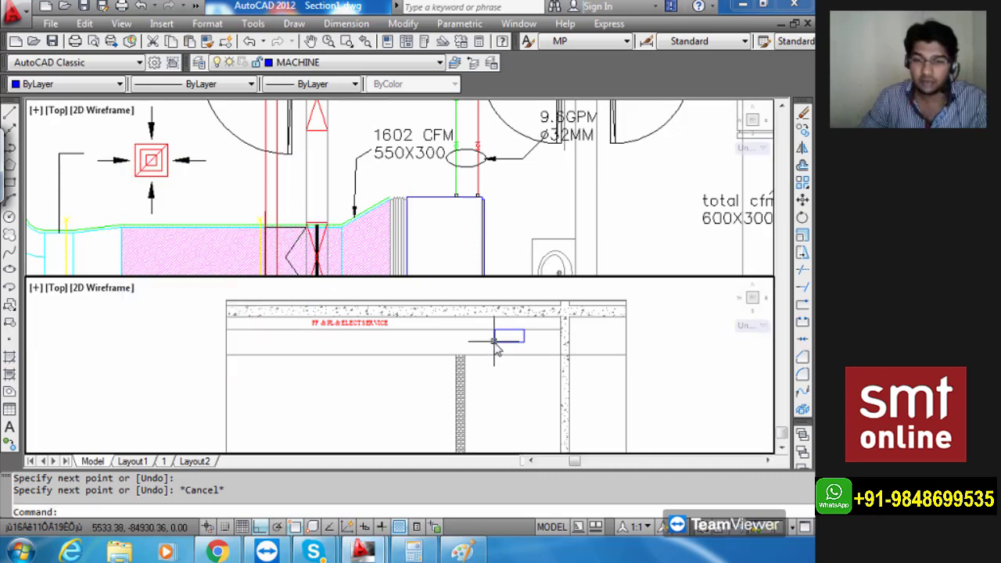
{"action": "scroll", "coordinate": [495, 350], "scroll_direction": "up", "scroll_amount": 2}
{"action": "scroll", "coordinate": [495, 343], "scroll_direction": "up", "scroll_amount": 2}
{"action": "middle_click_drag", "start_coordinate": [536, 347], "coordinate": [618, 358]}
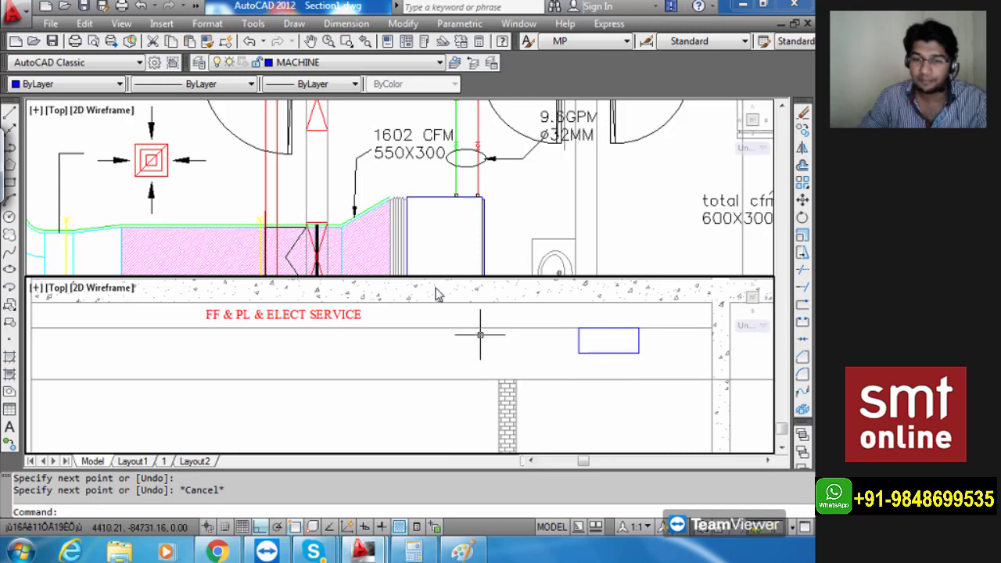
{"action": "left_click", "coordinate": [420, 205]}
{"action": "scroll", "coordinate": [479, 155], "scroll_direction": "down", "scroll_amount": 4}
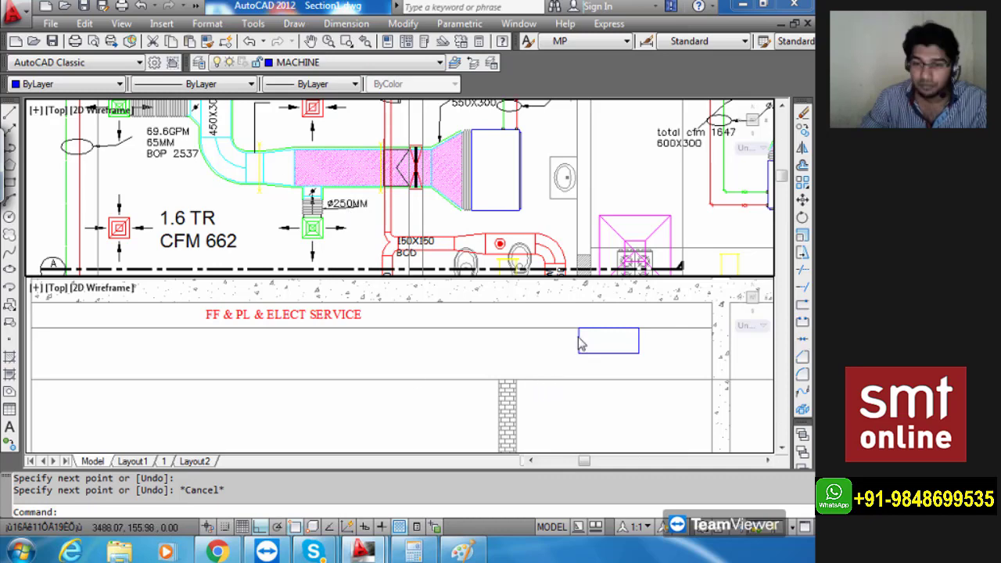
{"action": "left_click", "coordinate": [563, 358]}
{"action": "scroll", "coordinate": [563, 356], "scroll_direction": "up", "scroll_amount": 3}
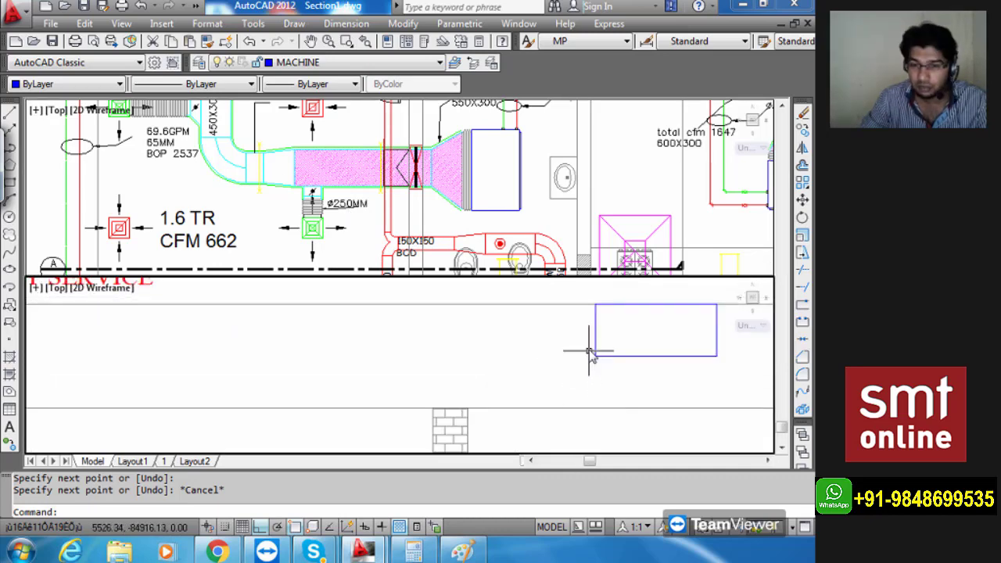
{"action": "middle_click_drag", "start_coordinate": [592, 342], "coordinate": [599, 397]}
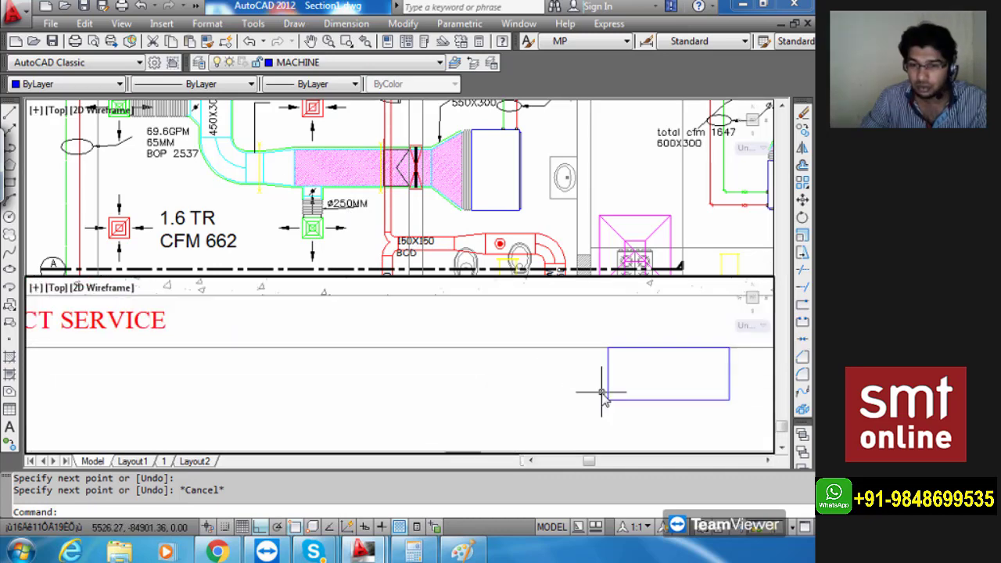
{"action": "left_click", "coordinate": [422, 192]}
{"action": "scroll", "coordinate": [429, 180], "scroll_direction": "up", "scroll_amount": 5}
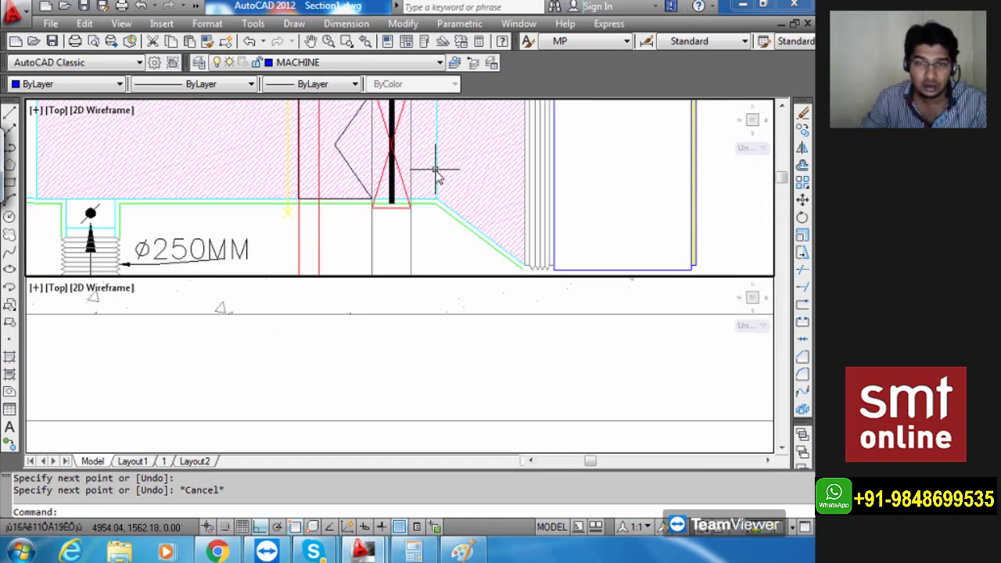
Make SAD the current layer, after checking the duct transition's edge line in the plan.
{"action": "left_click", "coordinate": [436, 170]}
{"action": "key", "text": "Escape"}
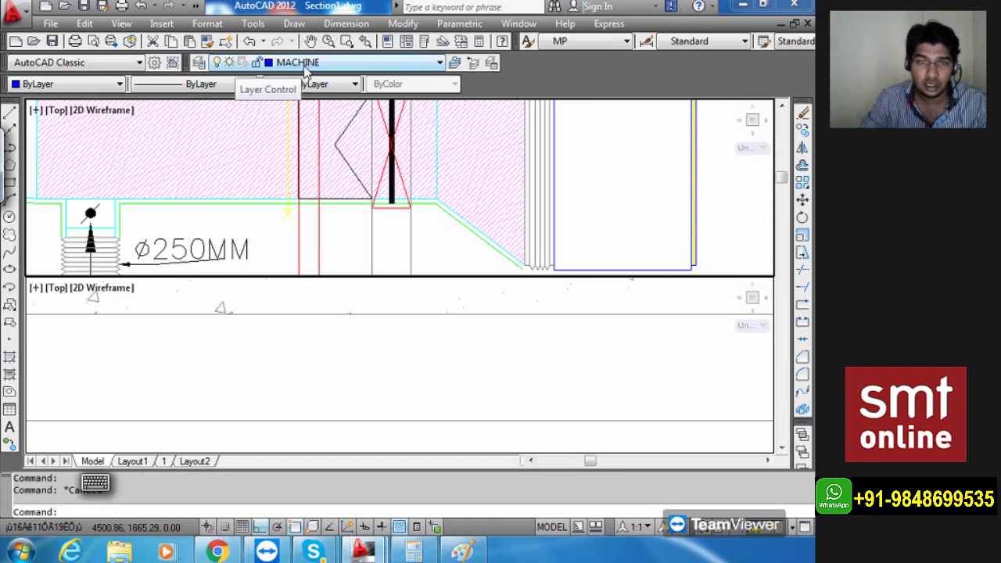
{"action": "left_click", "coordinate": [305, 64]}
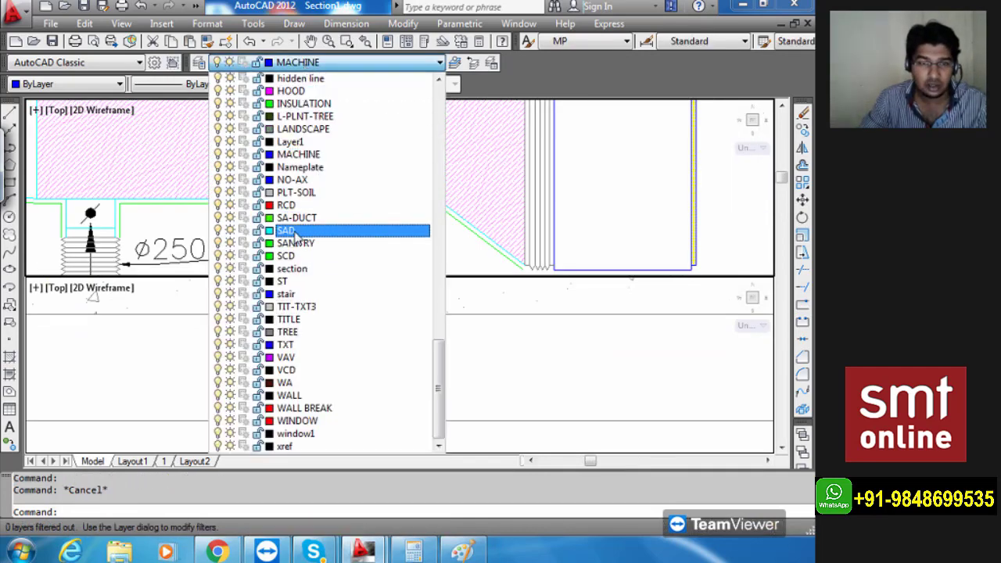
{"action": "left_click", "coordinate": [297, 218]}
{"action": "left_click", "coordinate": [328, 62]}
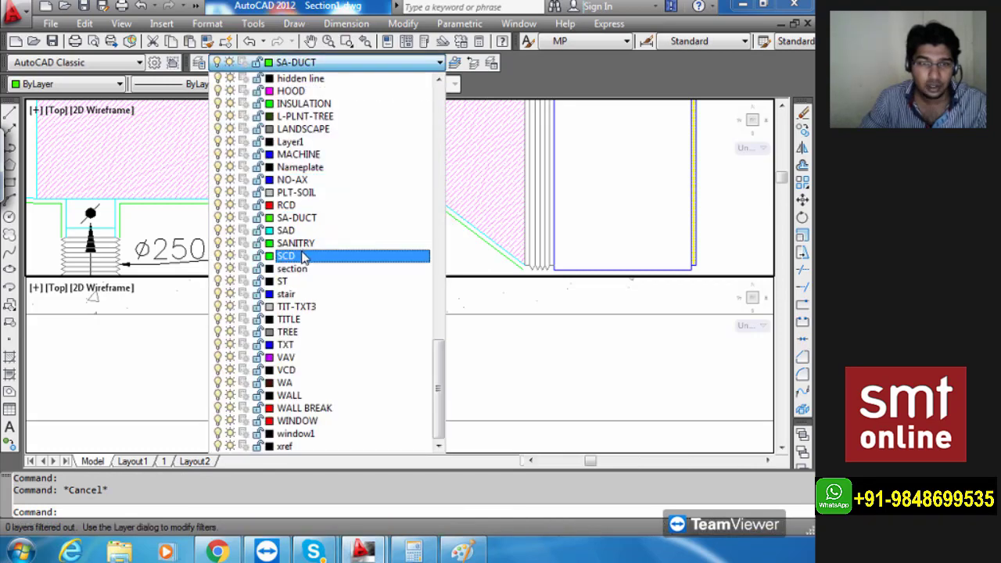
{"action": "left_click", "coordinate": [290, 227]}
Draw a horizontal duct centreline from the midpoint of the unit's left side to below the start of the FF & PL & ELECT SERVICE label.
{"action": "left_click", "coordinate": [462, 348]}
{"action": "scroll", "coordinate": [485, 367], "scroll_direction": "up", "scroll_amount": 3}
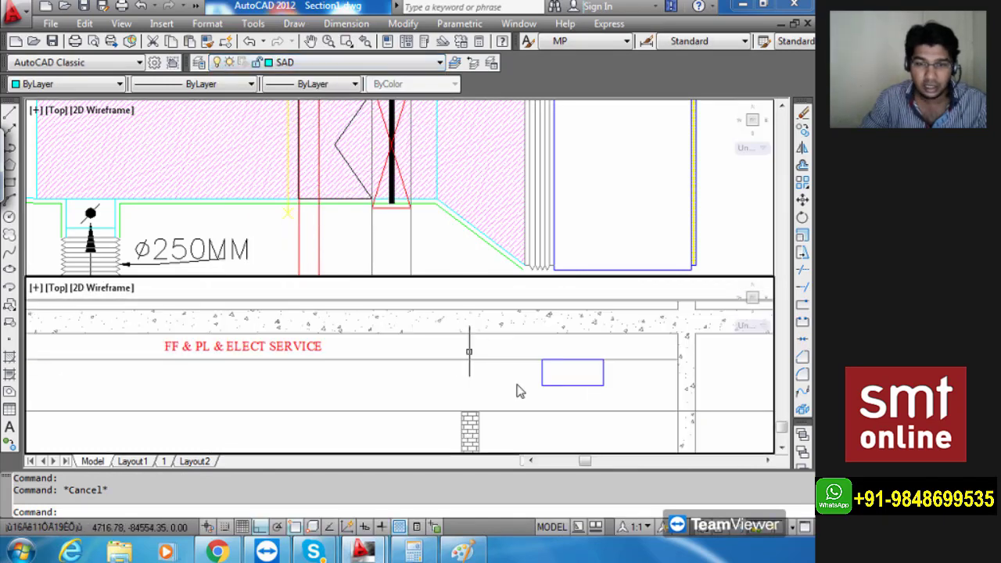
{"action": "scroll", "coordinate": [542, 379], "scroll_direction": "up", "scroll_amount": 3}
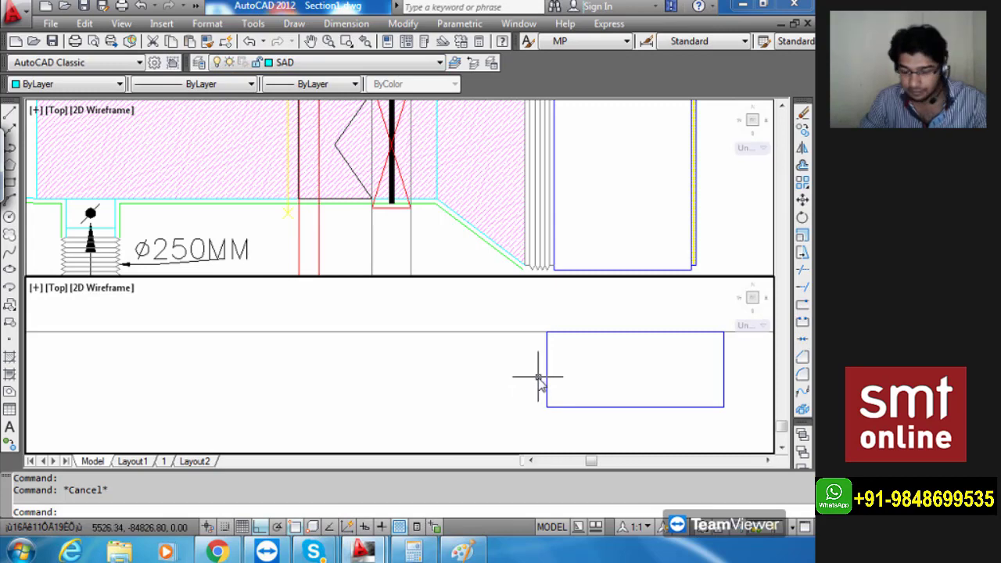
{"action": "type", "text": "L"}
{"action": "key", "text": "Return"}
{"action": "left_click", "coordinate": [548, 368]}
{"action": "scroll", "coordinate": [550, 370], "scroll_direction": "down", "scroll_amount": 4}
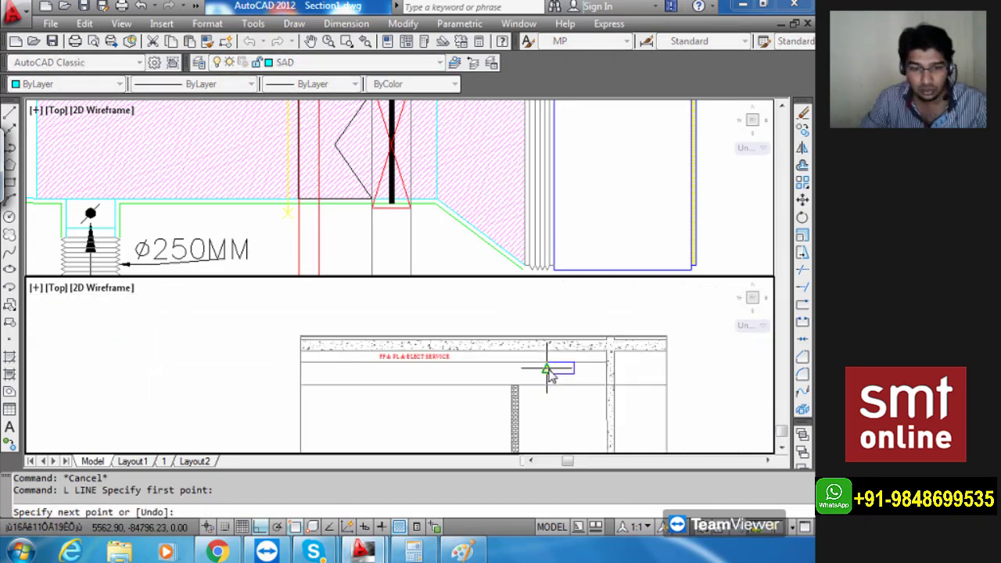
{"action": "left_click", "coordinate": [375, 370]}
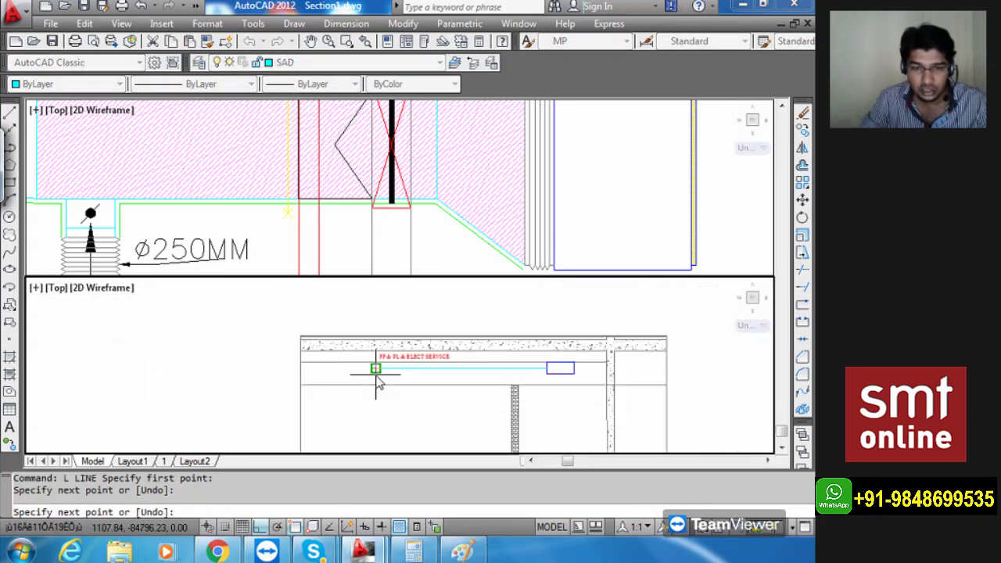
{"action": "key", "text": "Escape"}
Offset the duct centreline 275 to both sides, above and below.
{"action": "scroll", "coordinate": [532, 377], "scroll_direction": "up", "scroll_amount": 4}
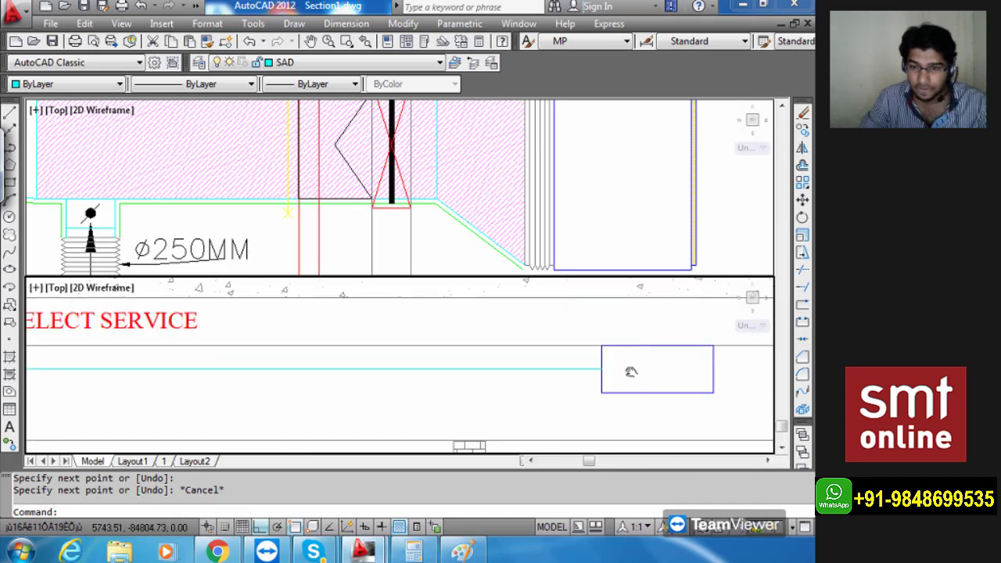
{"action": "scroll", "coordinate": [551, 390], "scroll_direction": "up", "scroll_amount": 2}
{"action": "type", "text": "O"}
{"action": "key", "text": "Return"}
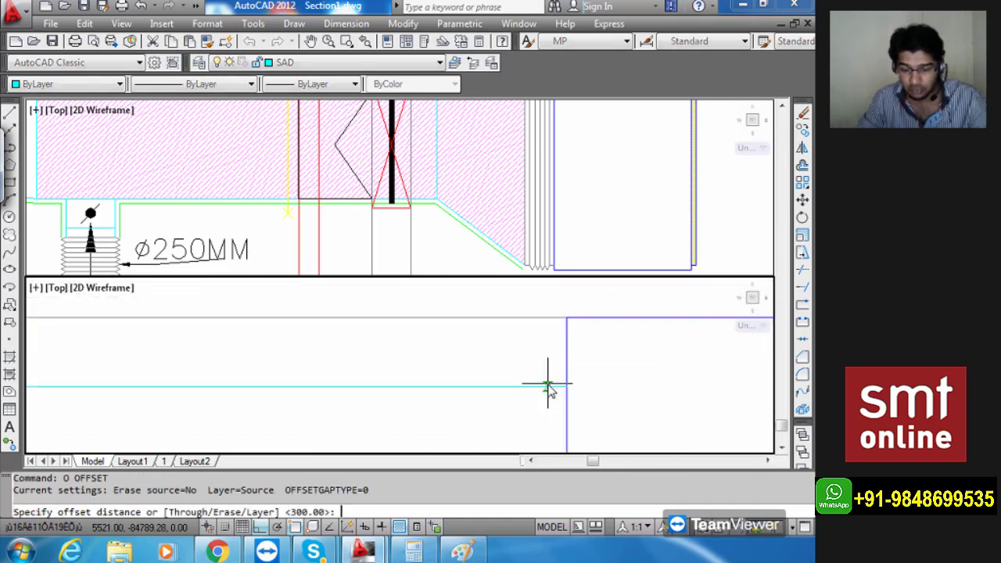
{"action": "type", "text": "27"}
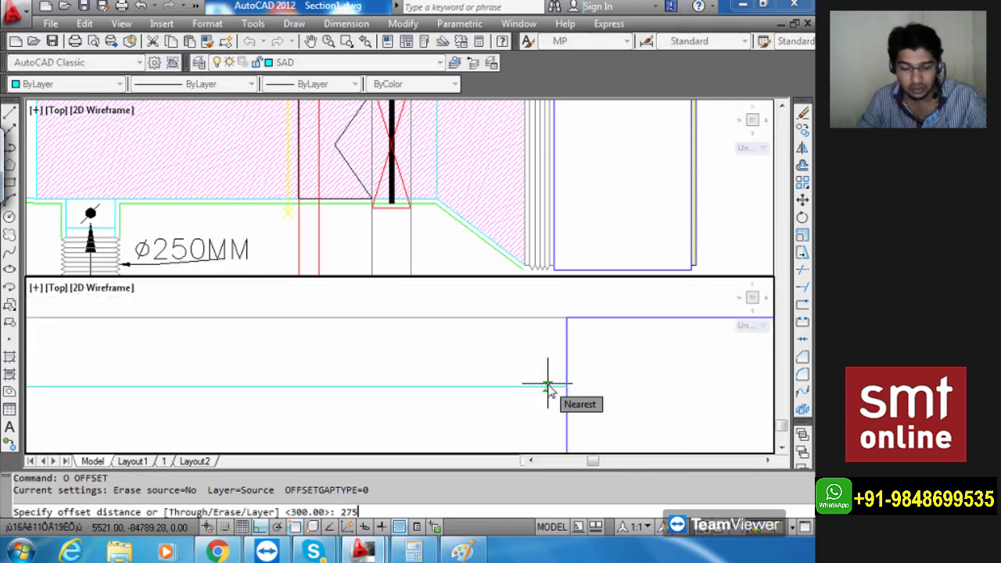
{"action": "type", "text": "5"}
{"action": "key", "text": "Return"}
{"action": "left_click", "coordinate": [548, 386]}
{"action": "left_click", "coordinate": [548, 351]}
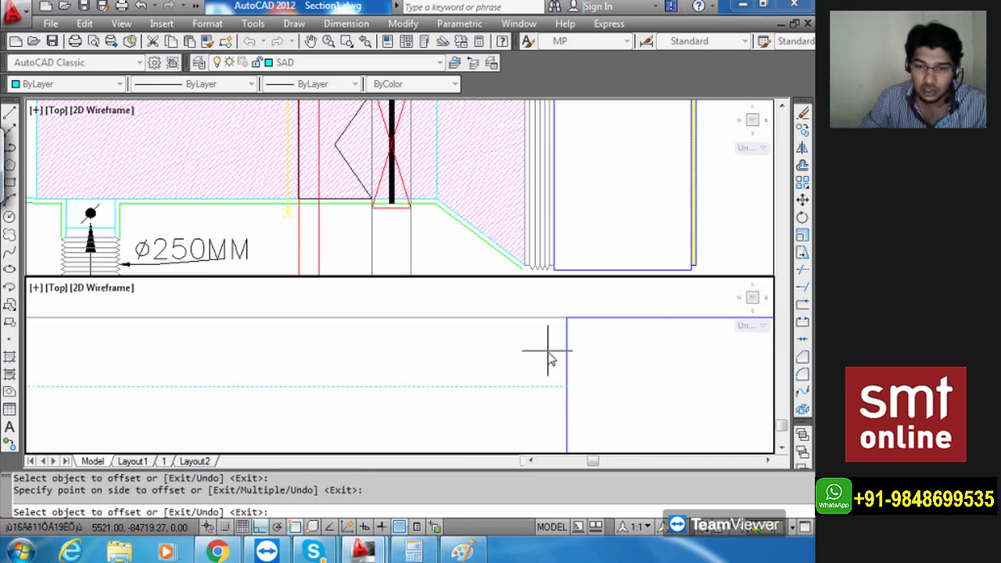
{"action": "scroll", "coordinate": [536, 391], "scroll_direction": "down", "scroll_amount": 3}
{"action": "left_click", "coordinate": [537, 387]}
{"action": "left_click", "coordinate": [535, 445]}
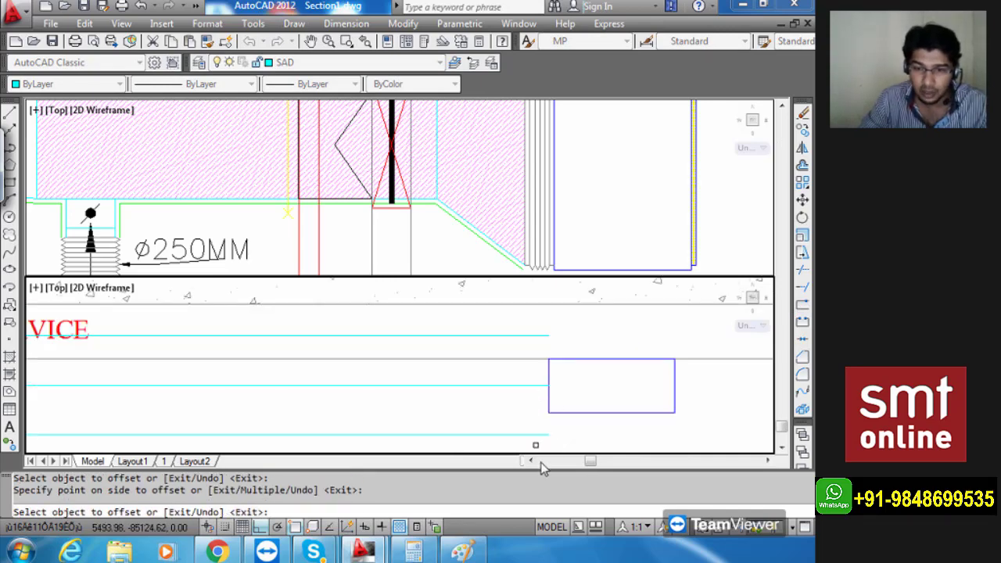
{"action": "key", "text": "Escape"}
{"action": "middle_click_drag", "start_coordinate": [548, 431], "coordinate": [591, 425]}
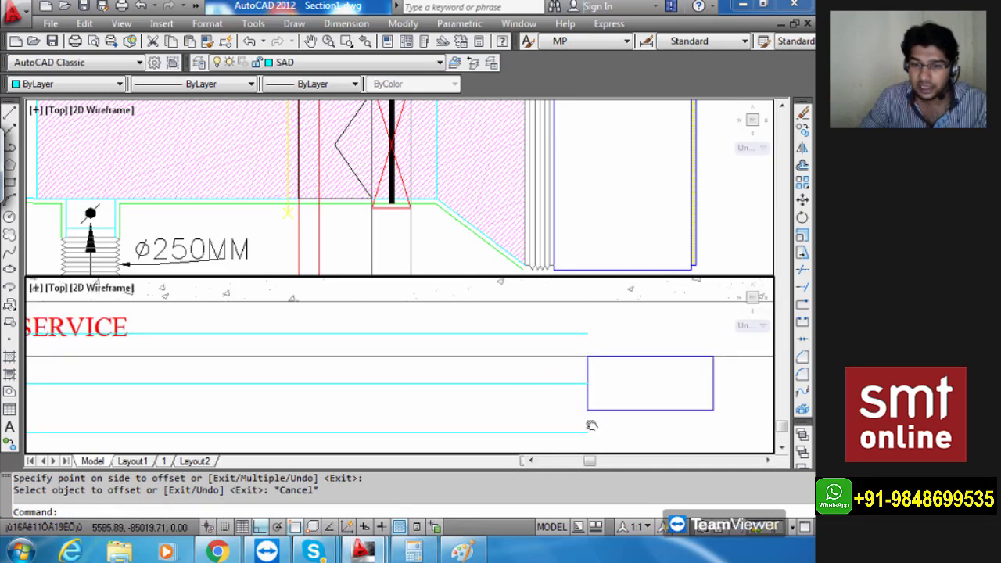
Erase the duct centreline and its two offset lines from the section.
{"action": "scroll", "coordinate": [565, 409], "scroll_direction": "down", "scroll_amount": 2}
{"action": "scroll", "coordinate": [554, 411], "scroll_direction": "up", "scroll_amount": 1}
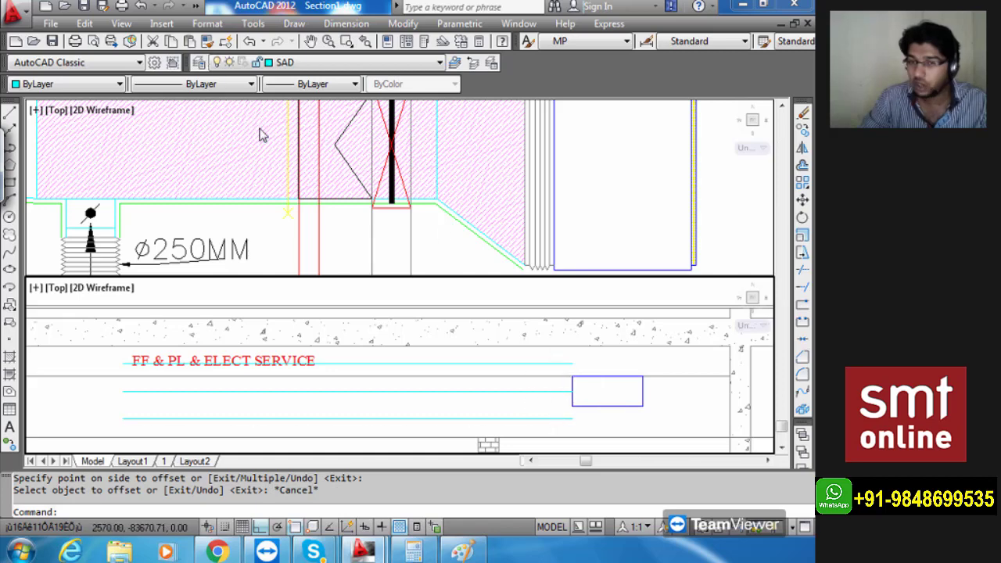
{"action": "key", "text": "Escape"}
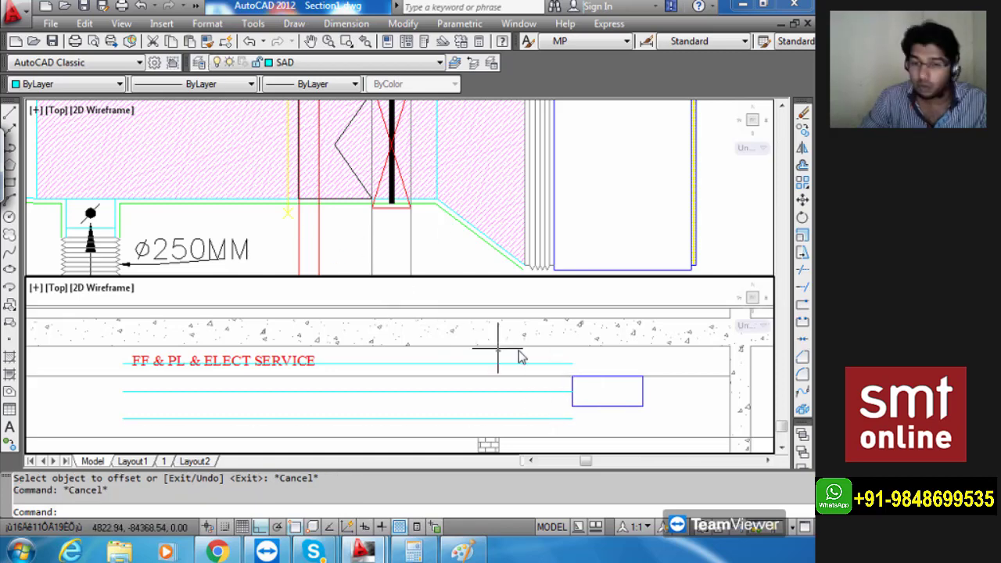
{"action": "left_click", "coordinate": [554, 366]}
{"action": "left_click", "coordinate": [569, 359]}
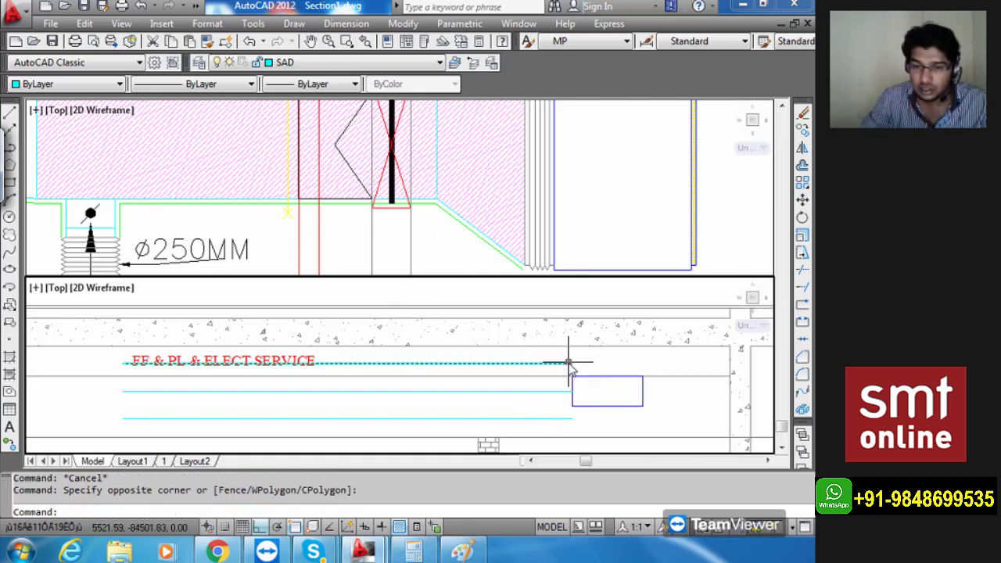
{"action": "left_click", "coordinate": [570, 364]}
{"action": "left_click", "coordinate": [564, 392]}
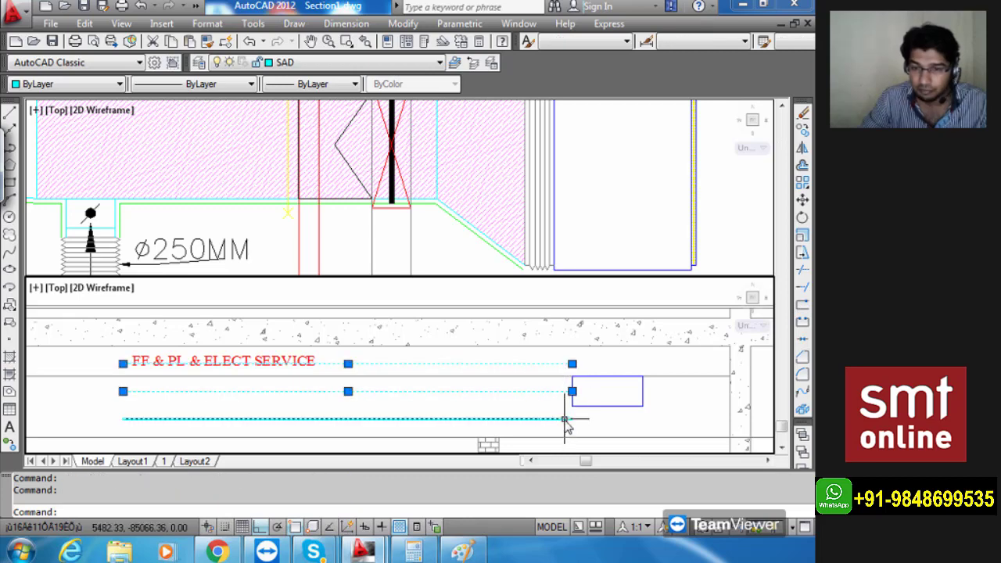
{"action": "left_click", "coordinate": [565, 419]}
{"action": "key", "text": "Delete"}
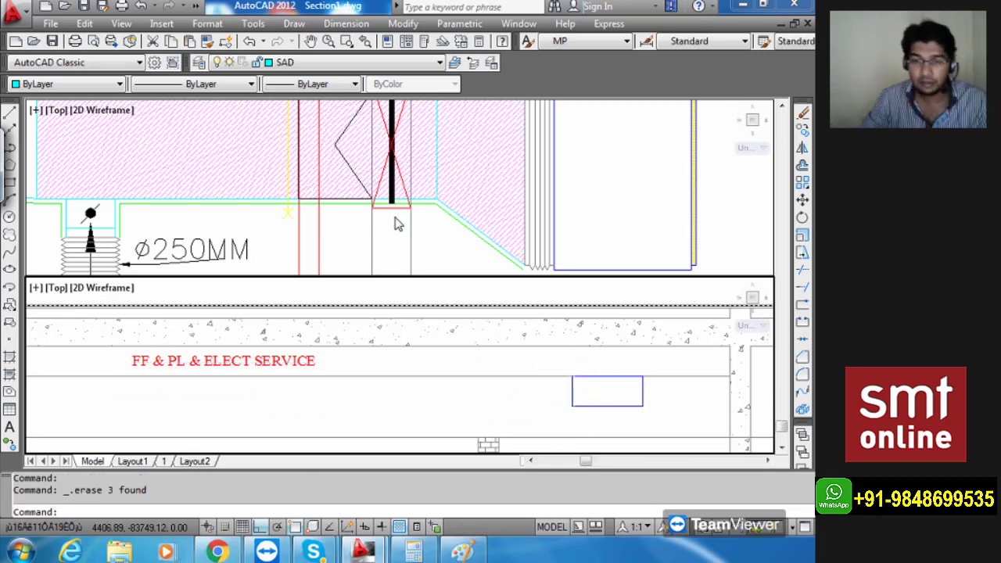
Project a vertical construction line down into the section through the corner where the plan's straight duct meets the flared transition.
{"action": "mouse_move", "coordinate": [425, 239]}
{"action": "middle_mouse_down"}
{"action": "mouse_move", "coordinate": [475, 251]}
{"action": "mouse_move", "coordinate": [480, 238]}
{"action": "middle_mouse_up"}
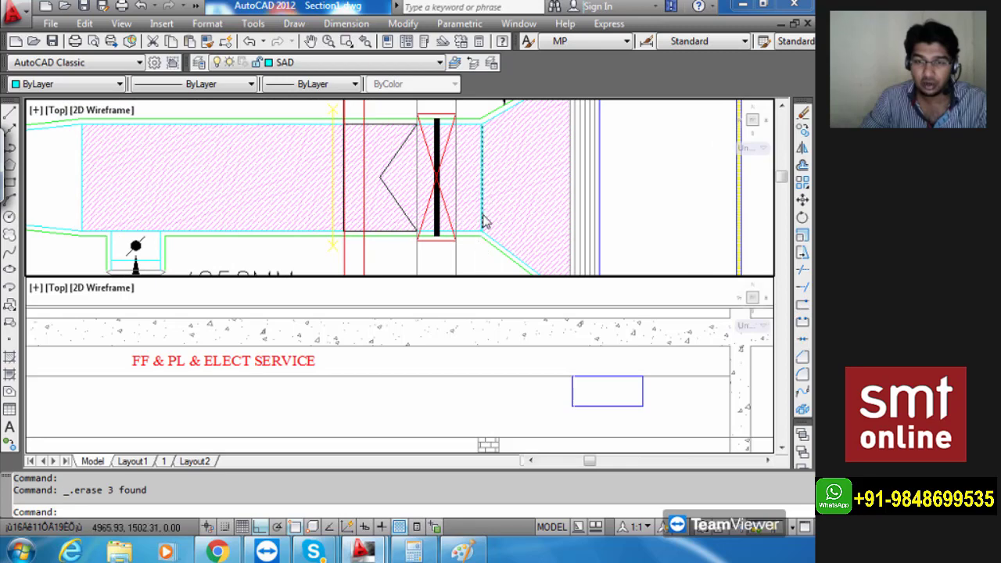
{"action": "type", "text": "XL"}
{"action": "key", "text": "Return"}
{"action": "type", "text": "V"}
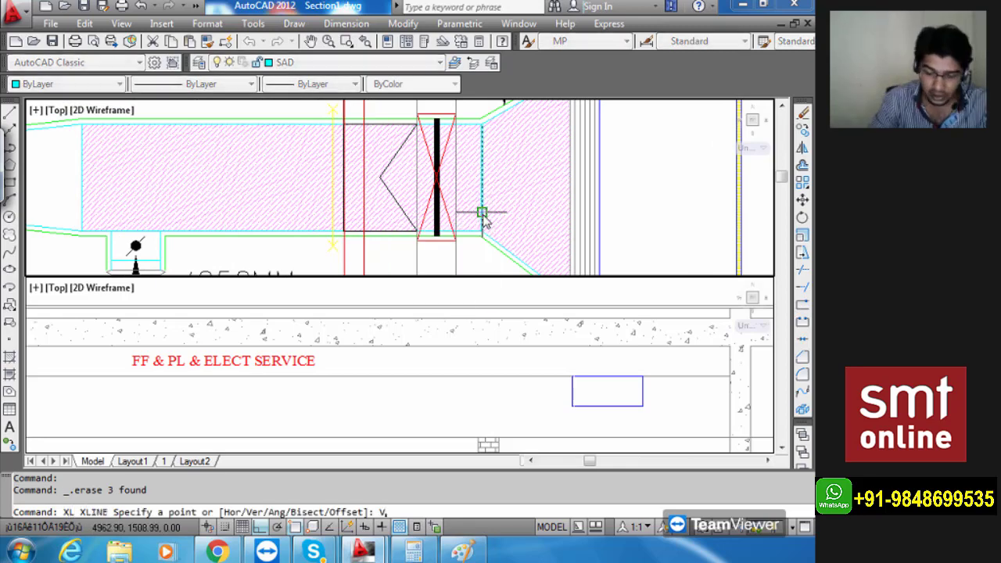
{"action": "key", "text": "Return"}
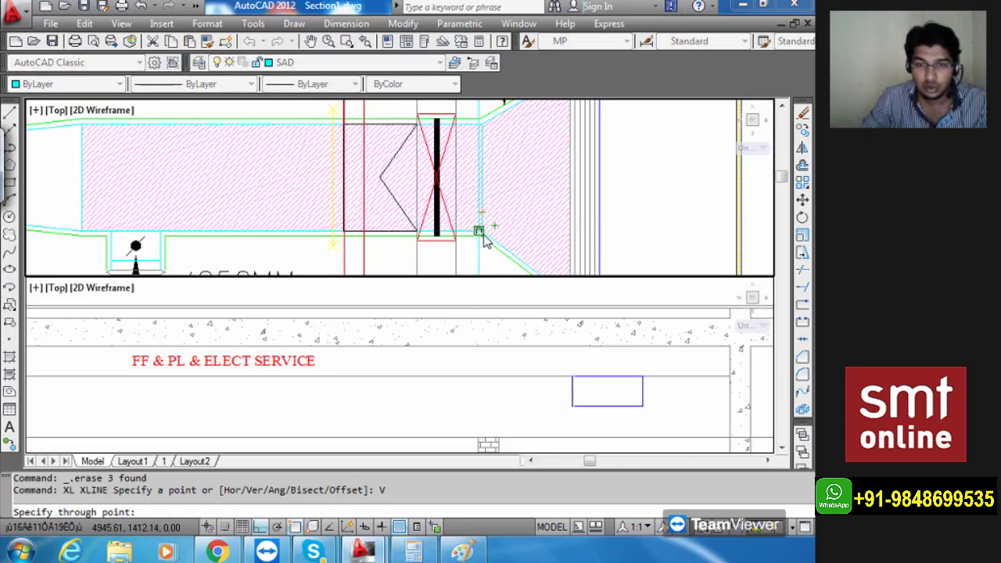
{"action": "left_click", "coordinate": [485, 240]}
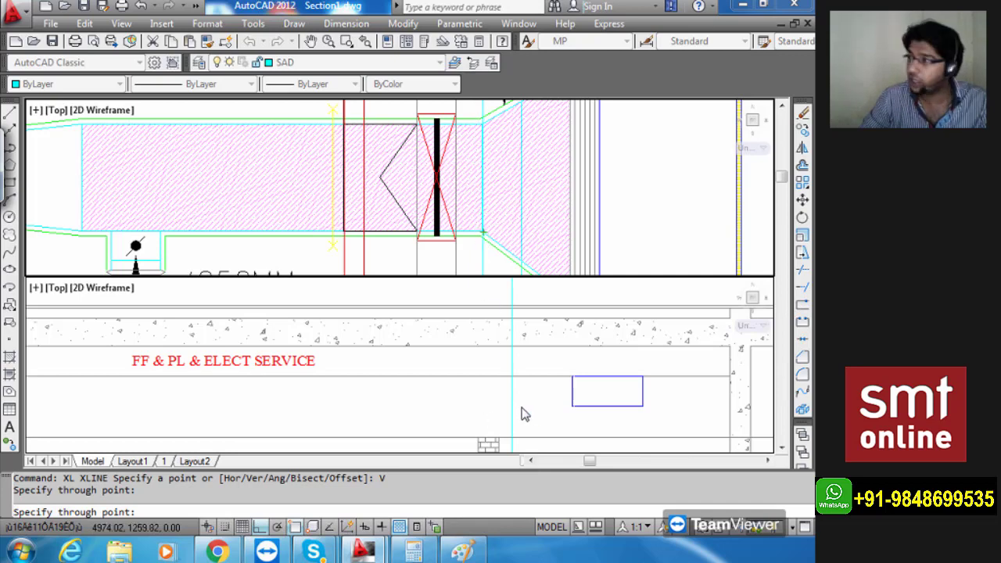
{"action": "key", "text": "Escape"}
Examine the duct transition and flexible connector in the plan against the space between the construction line and the unit in the section.
{"action": "scroll", "coordinate": [514, 205], "scroll_direction": "down", "scroll_amount": 4}
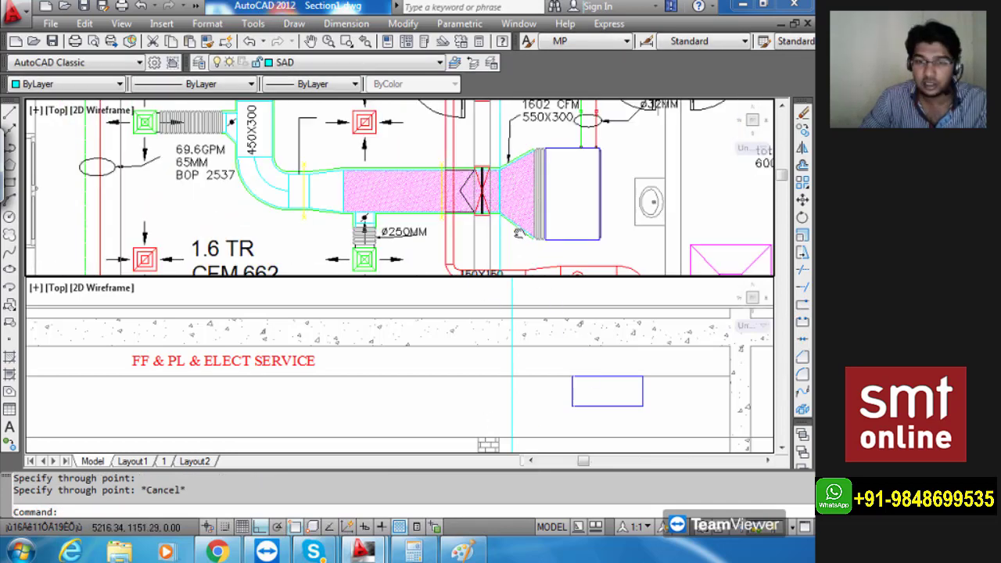
{"action": "middle_click_drag", "start_coordinate": [517, 233], "coordinate": [516, 200]}
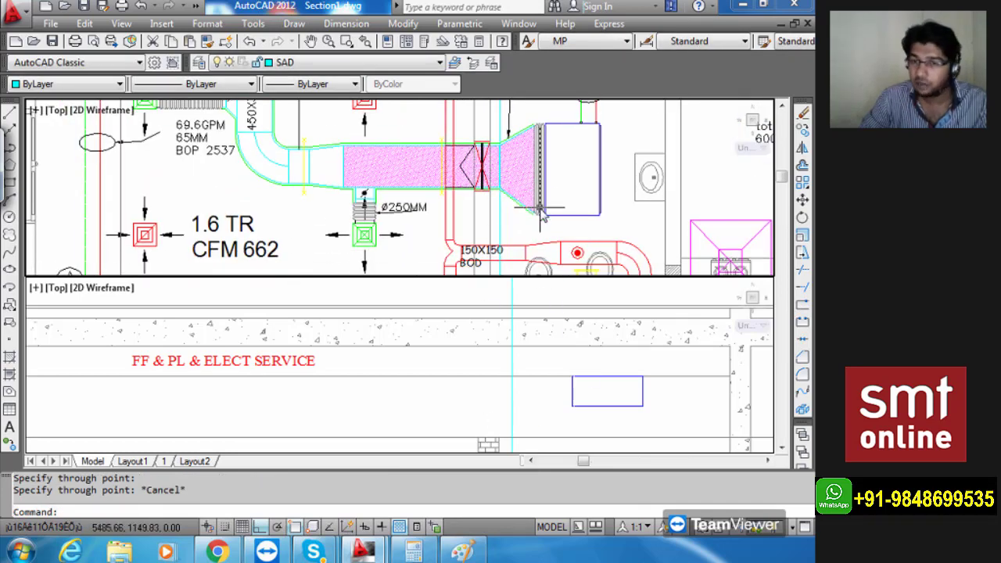
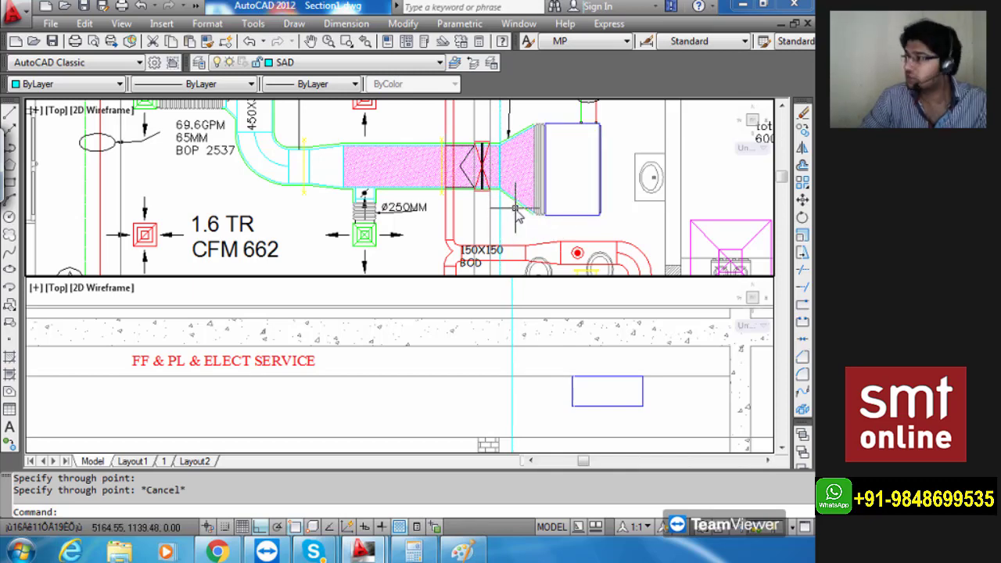
{"action": "left_click", "coordinate": [468, 321]}
{"action": "scroll", "coordinate": [467, 321], "scroll_direction": "down", "scroll_amount": 6}
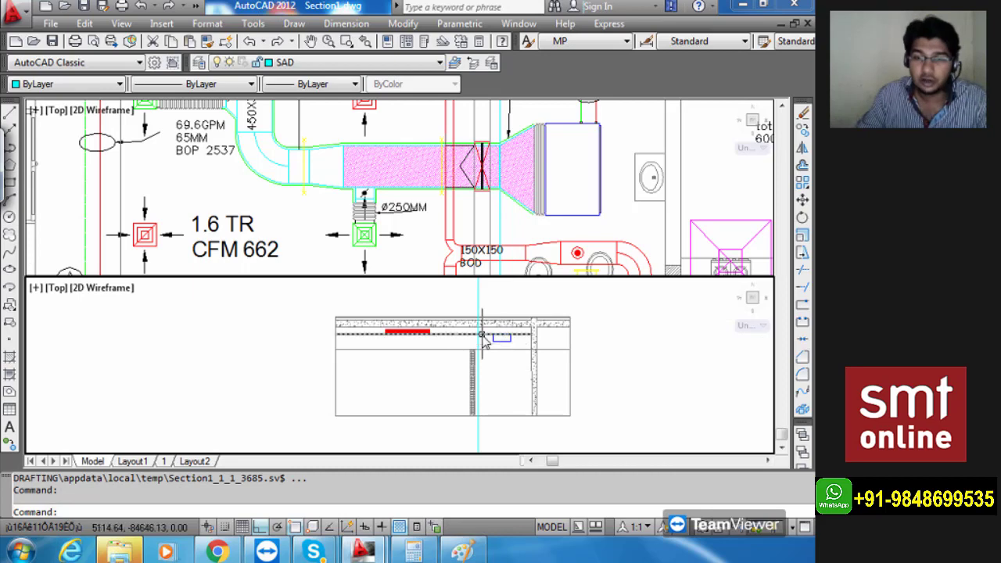
{"action": "left_click", "coordinate": [507, 180]}
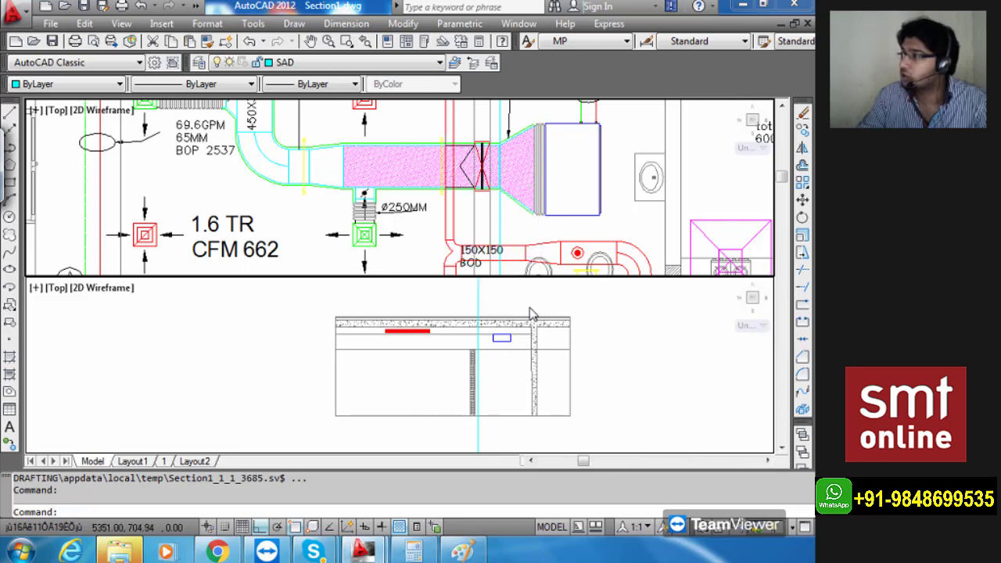
{"action": "left_click", "coordinate": [493, 343]}
{"action": "scroll", "coordinate": [485, 342], "scroll_direction": "up", "scroll_amount": 7}
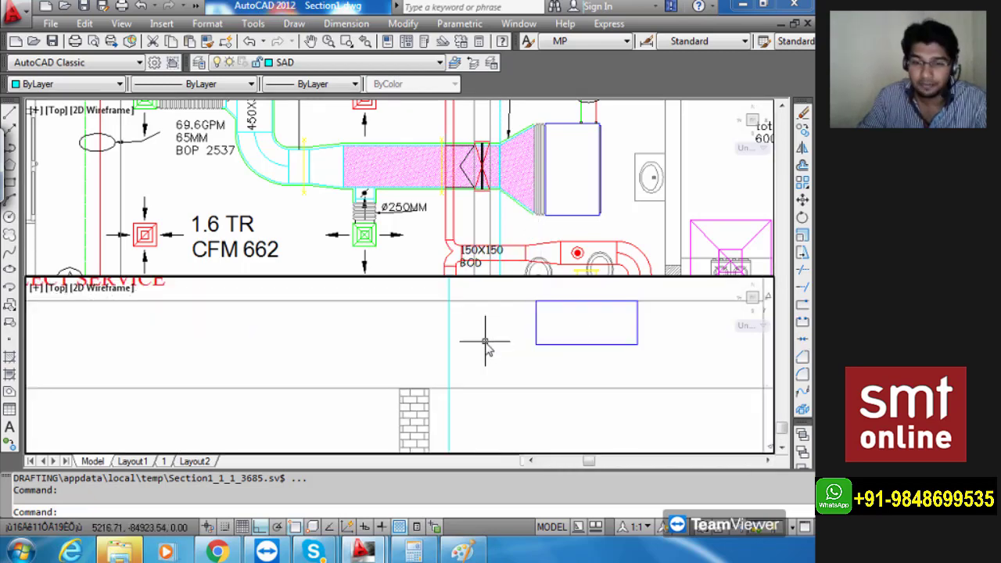
Draw a horizontal line in the section from the unit's upper-left corner to the vertical construction line.
{"action": "middle_click_drag", "start_coordinate": [486, 347], "coordinate": [511, 384]}
{"action": "scroll", "coordinate": [510, 382], "scroll_direction": "up", "scroll_amount": 2}
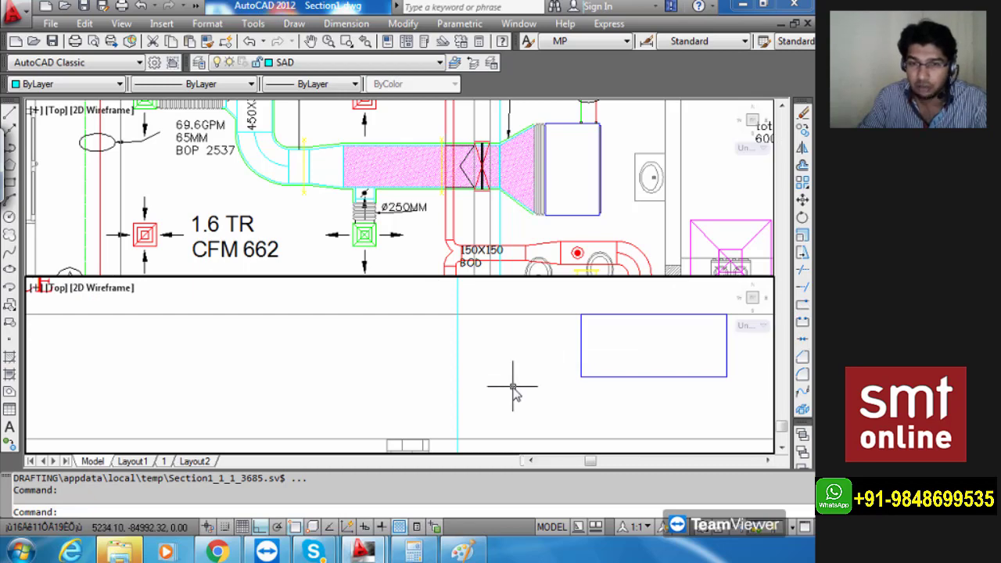
{"action": "key", "text": "Escape"}
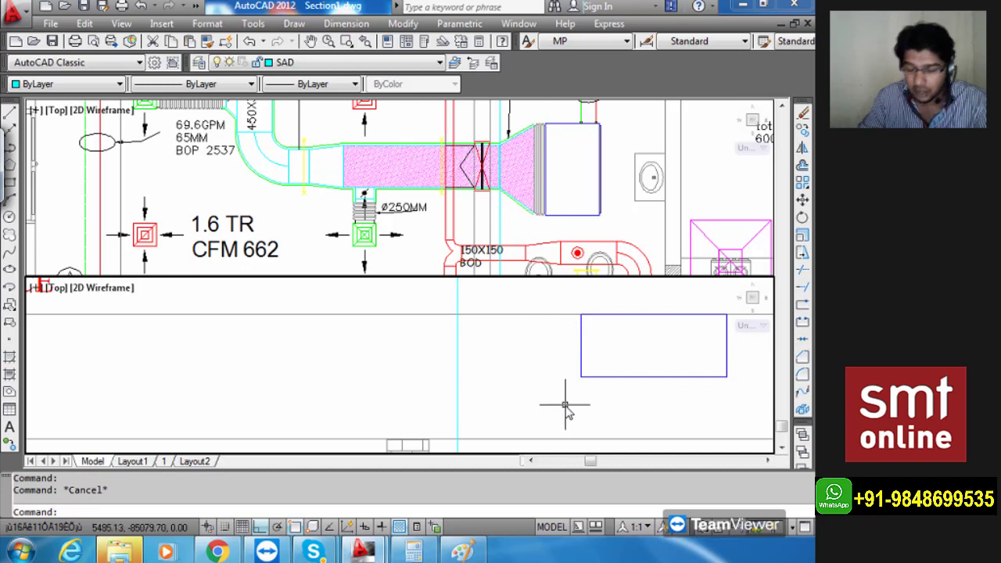
{"action": "type", "text": "l"}
{"action": "key", "text": "Return"}
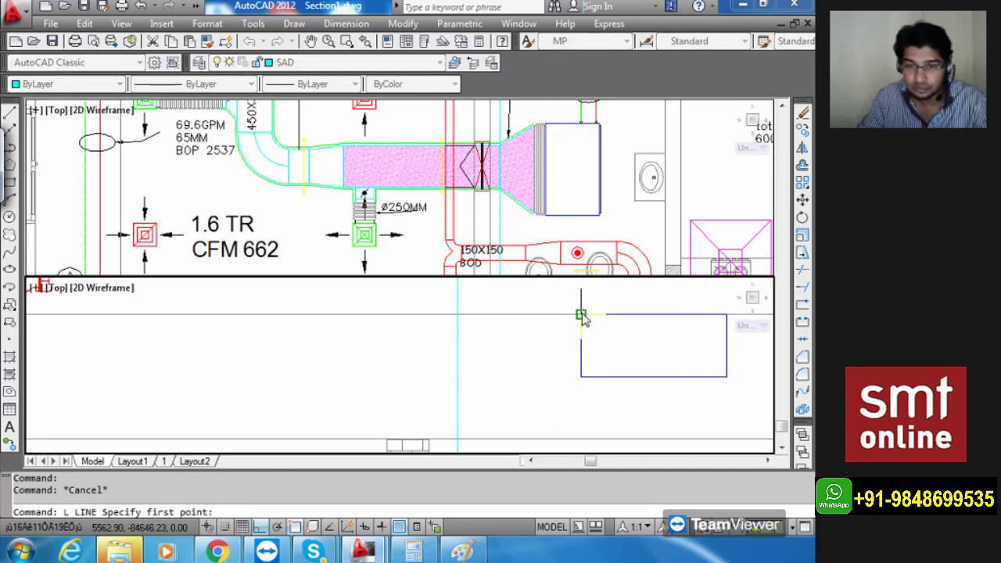
{"action": "left_click", "coordinate": [581, 314]}
{"action": "left_click", "coordinate": [462, 318]}
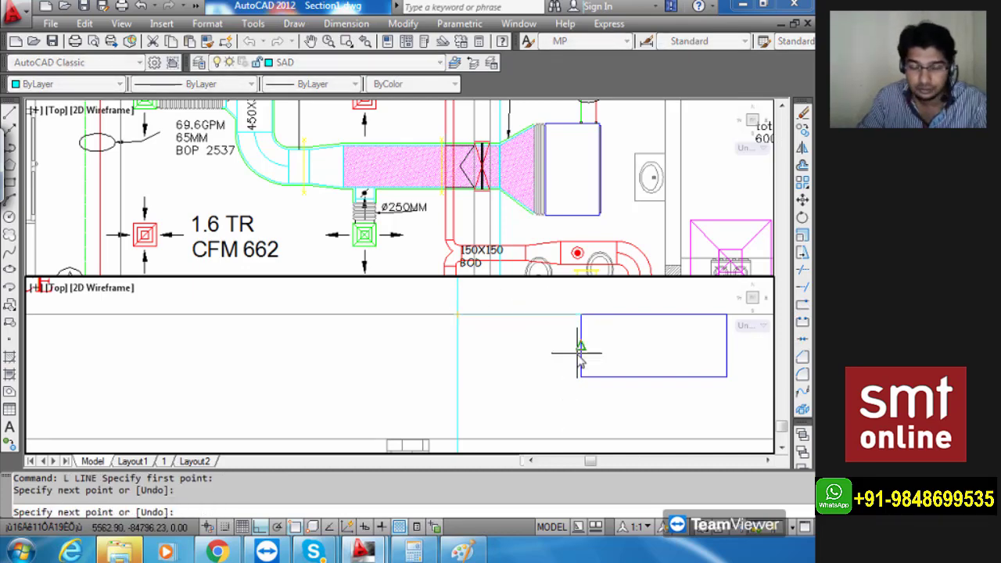
{"action": "key", "text": "Escape"}
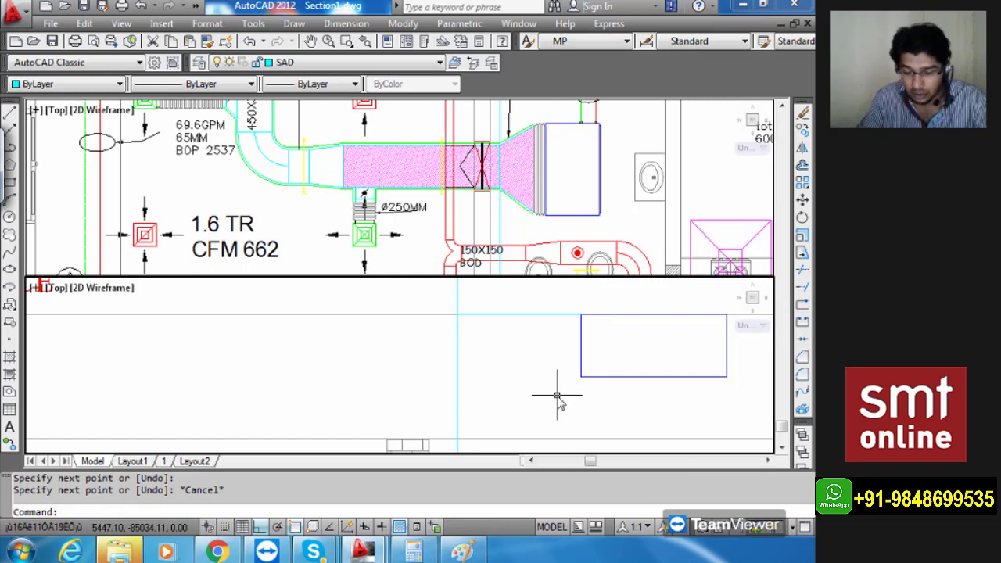
Offset the duct's top line 275 downward to form the bottom edge of the duct.
{"action": "type", "text": "o"}
{"action": "key", "text": "Return"}
{"action": "type", "text": "27"}
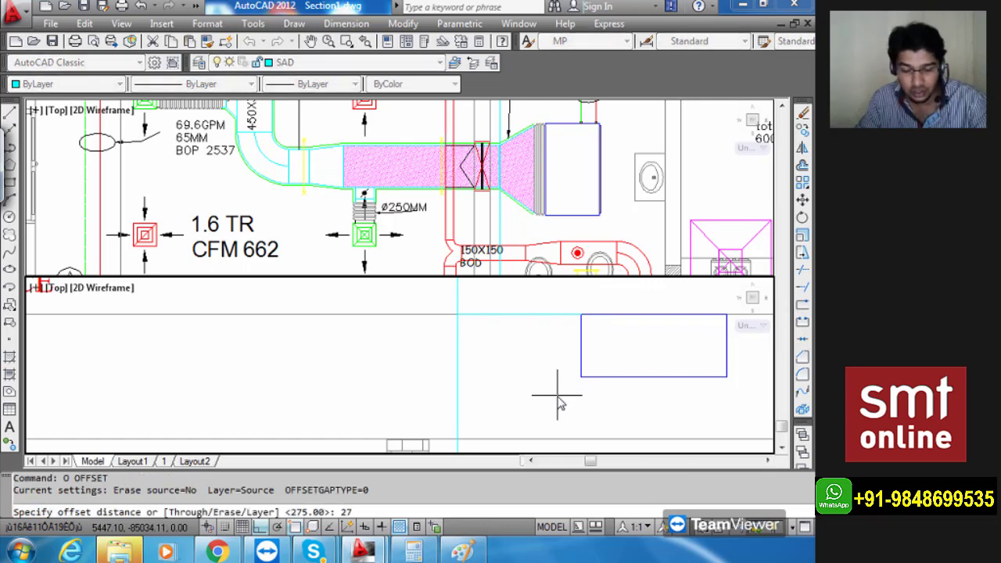
{"action": "key", "text": "Return"}
{"action": "left_click", "coordinate": [559, 316]}
{"action": "left_click", "coordinate": [552, 395]}
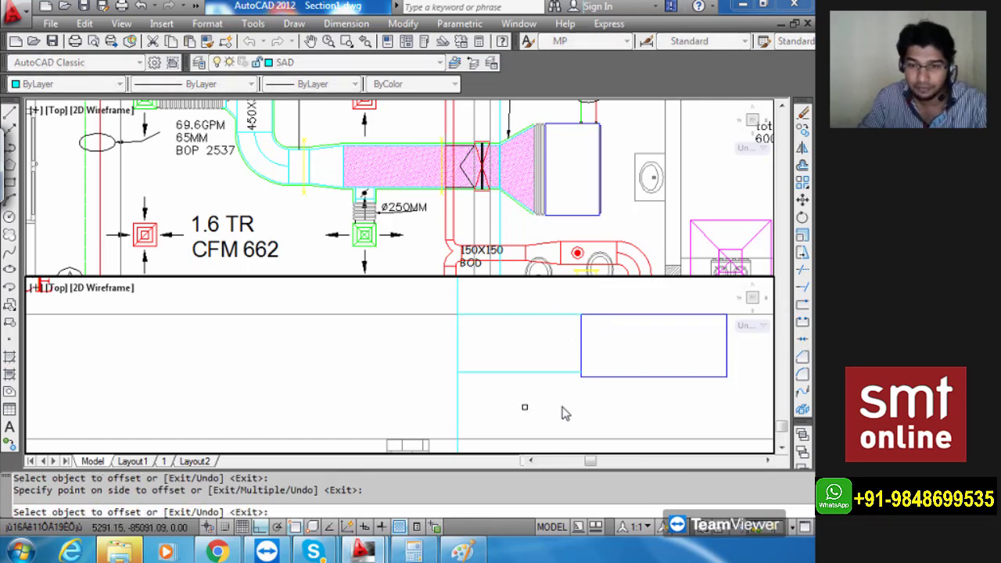
{"action": "key", "text": "Escape"}
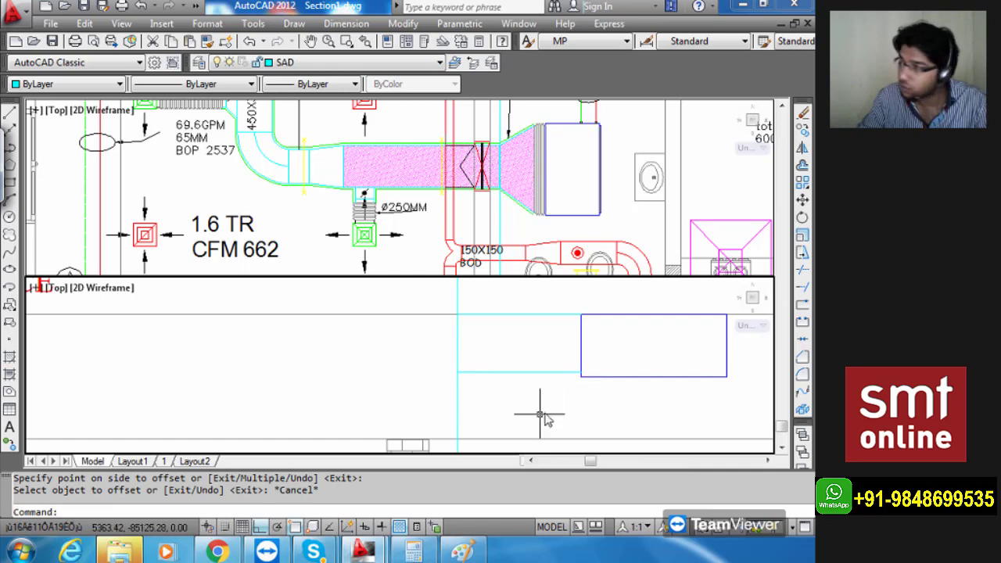
Stretch the left end of the duct's bottom line horizontally far past the construction line, beneath the FF & PL & ELECT SERVICE label.
{"action": "scroll", "coordinate": [547, 391], "scroll_direction": "up", "scroll_amount": 6}
{"action": "scroll", "coordinate": [441, 358], "scroll_direction": "down", "scroll_amount": 8}
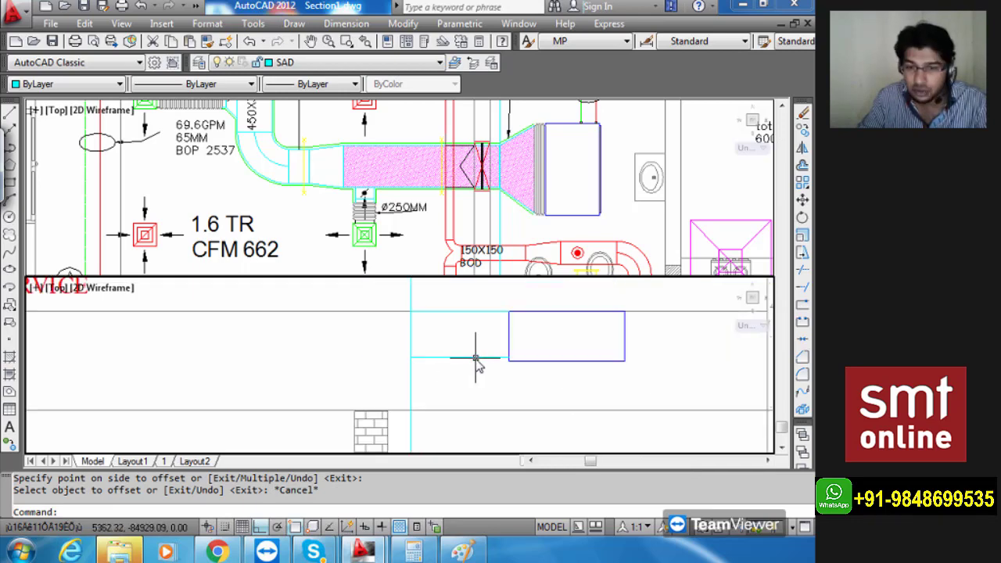
{"action": "middle_click_drag", "start_coordinate": [444, 369], "coordinate": [536, 364]}
{"action": "left_click", "coordinate": [541, 361]}
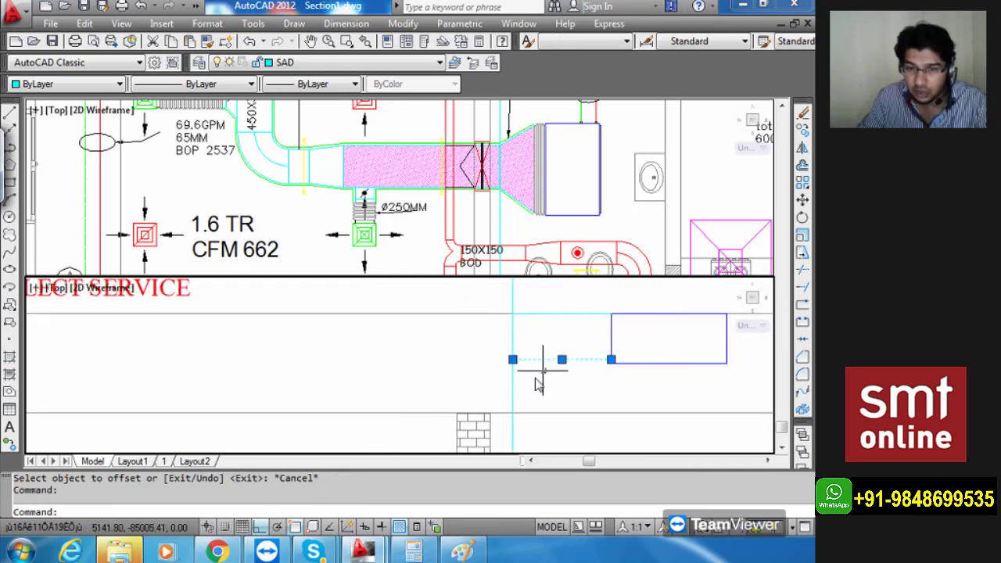
{"action": "left_click", "coordinate": [513, 359]}
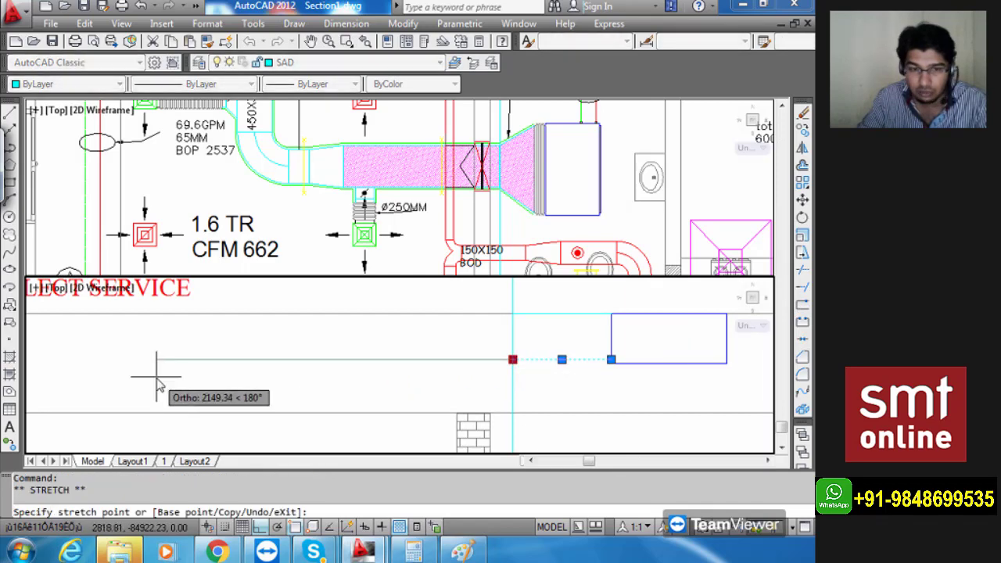
{"action": "middle_click_drag", "start_coordinate": [156, 369], "coordinate": [360, 382]}
{"action": "left_click", "coordinate": [121, 368]}
{"action": "key", "text": "Escape"}
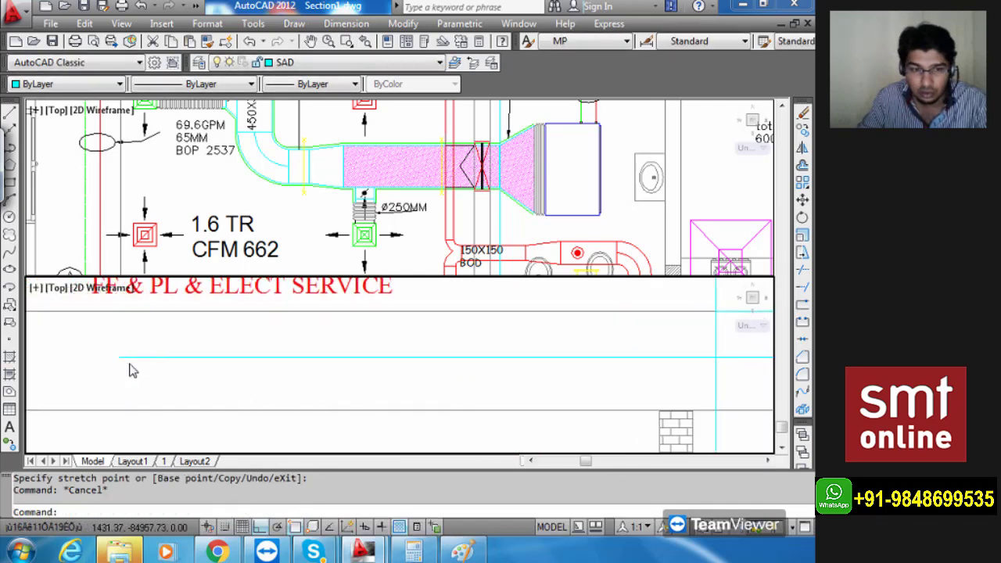
Trim away the part of the duct's bottom line between the construction line and the unit.
{"action": "scroll", "coordinate": [130, 369], "scroll_direction": "down", "scroll_amount": 4}
{"action": "scroll", "coordinate": [374, 358], "scroll_direction": "up", "scroll_amount": 4}
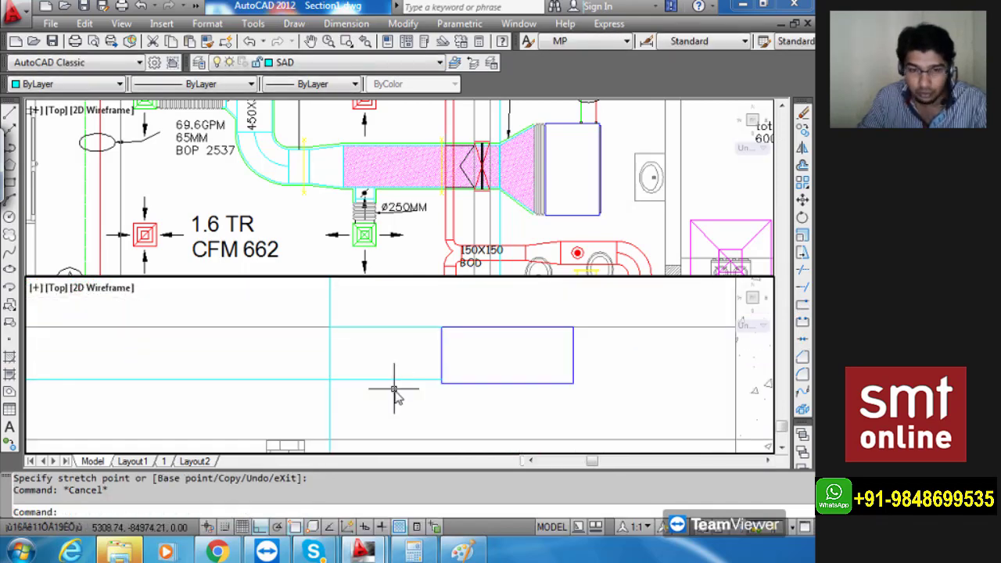
{"action": "left_click", "coordinate": [389, 380]}
{"action": "key", "text": "Escape"}
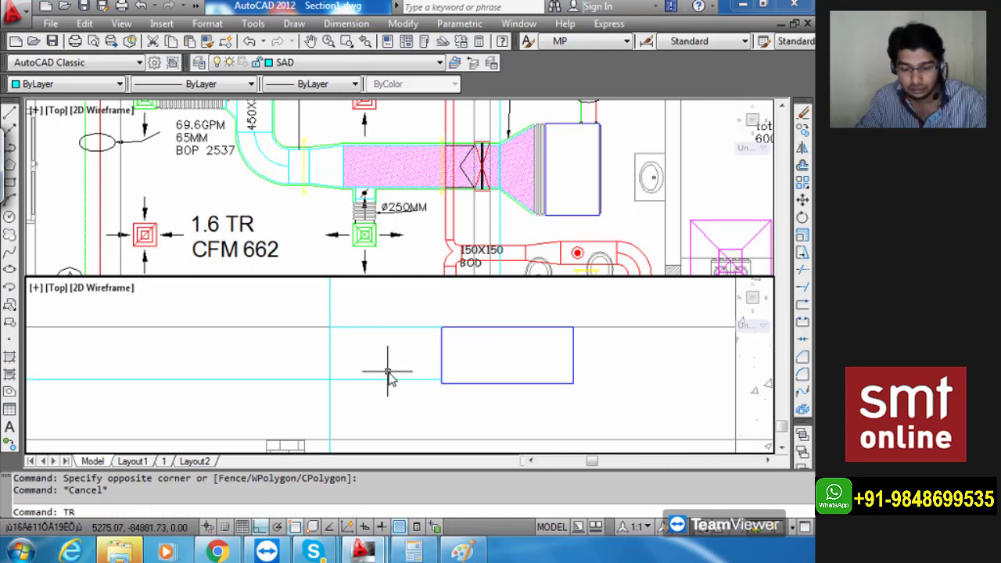
{"action": "key", "text": "Return"}
{"action": "key", "text": "Return"}
{"action": "left_click", "coordinate": [388, 372]}
{"action": "left_click", "coordinate": [376, 399]}
{"action": "middle_click_drag", "start_coordinate": [376, 399], "coordinate": [480, 393]}
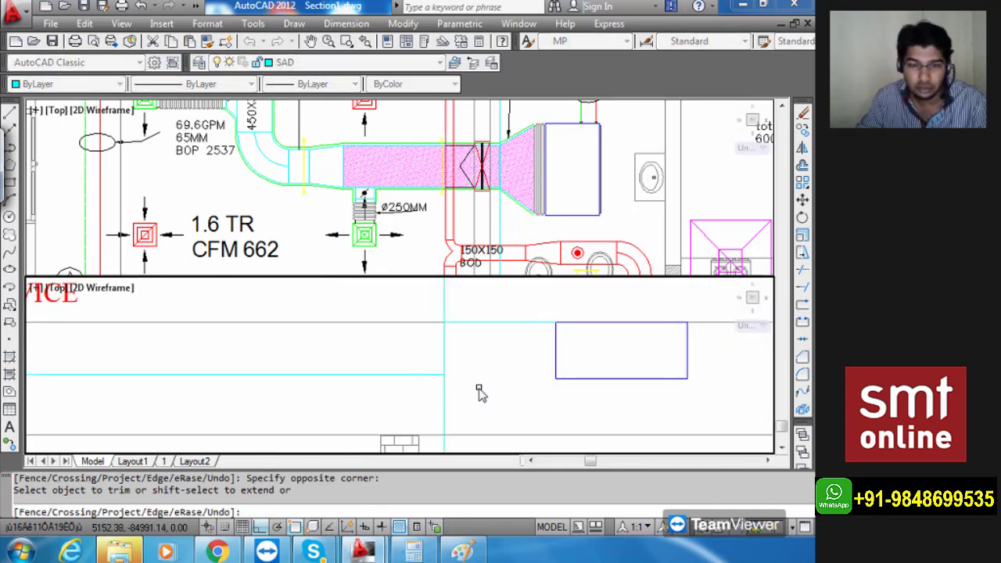
{"action": "scroll", "coordinate": [480, 394], "scroll_direction": "up", "scroll_amount": 2}
{"action": "key", "text": "Escape"}
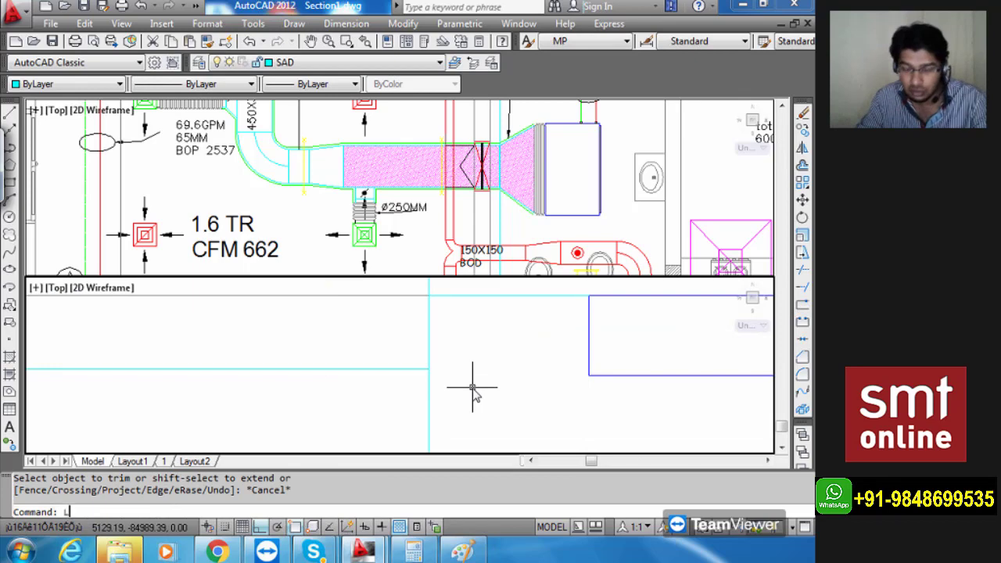
With Ortho off, draw the sloping transition bottom from the duct bottom line's end to the unit's lower-left corner.
{"action": "type", "text": "L"}
{"action": "key", "text": "Return"}
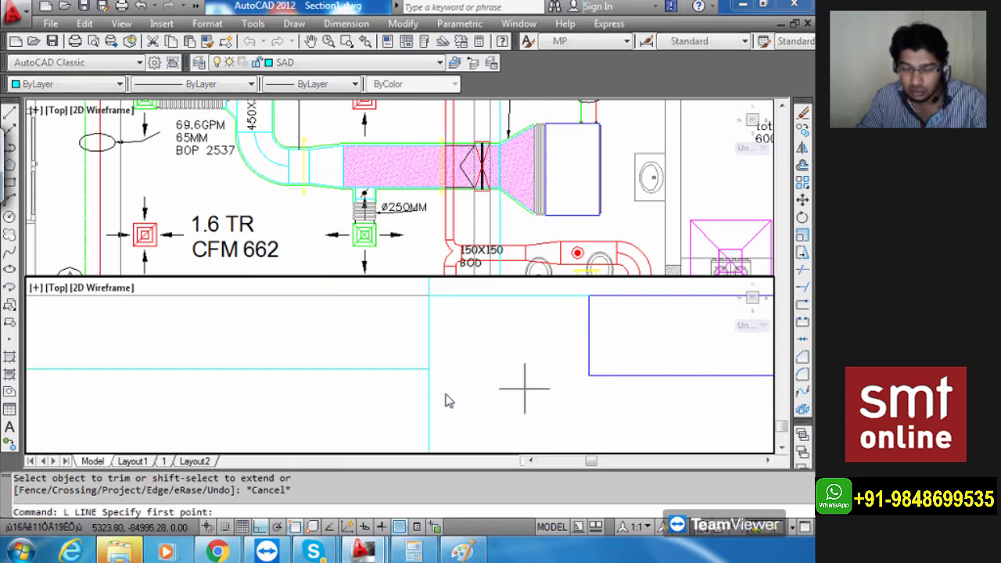
{"action": "left_click", "coordinate": [259, 526]}
{"action": "left_click", "coordinate": [429, 369]}
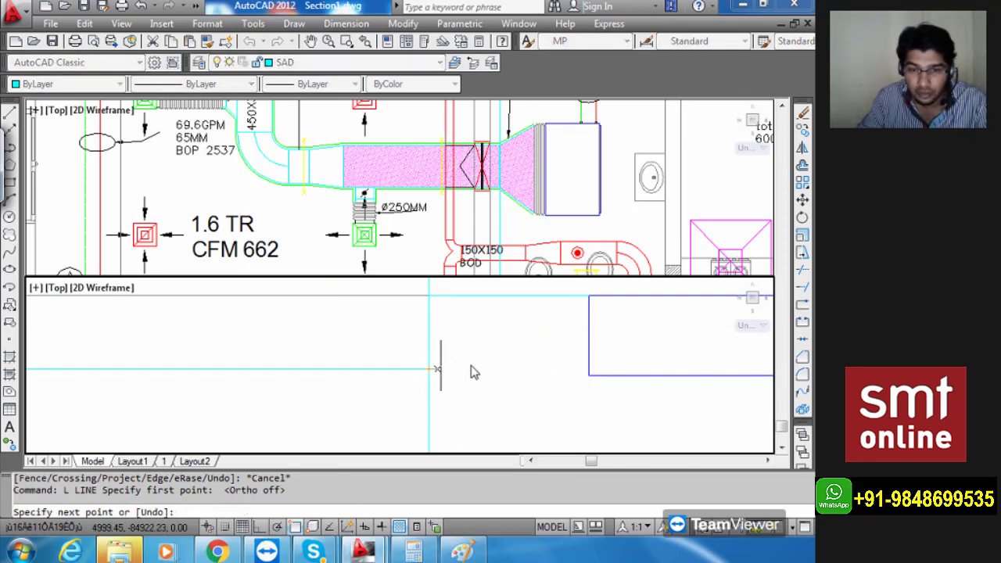
{"action": "left_click", "coordinate": [589, 377]}
{"action": "key", "text": "Escape"}
{"action": "scroll", "coordinate": [550, 391], "scroll_direction": "down", "scroll_amount": 2}
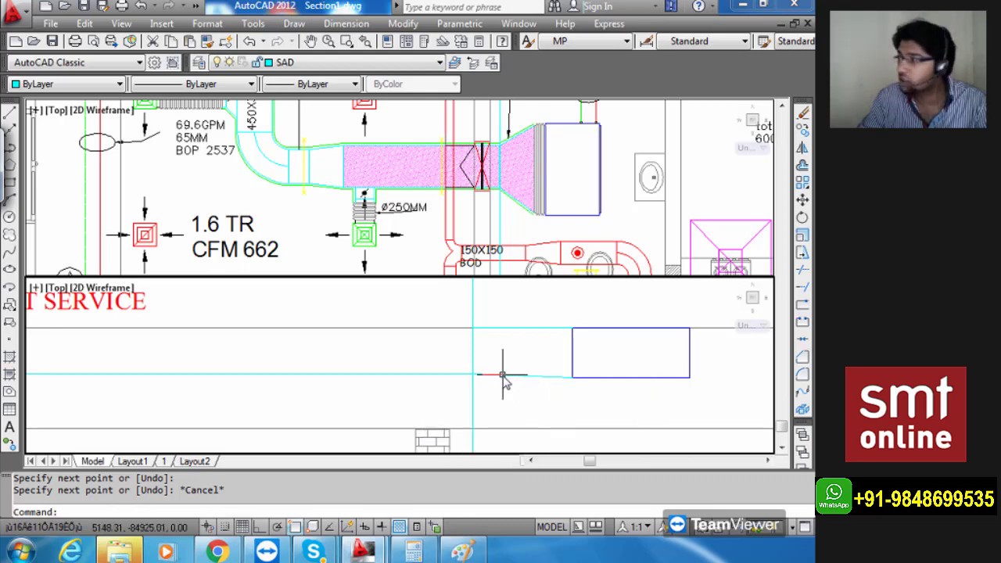
{"action": "left_click", "coordinate": [515, 201]}
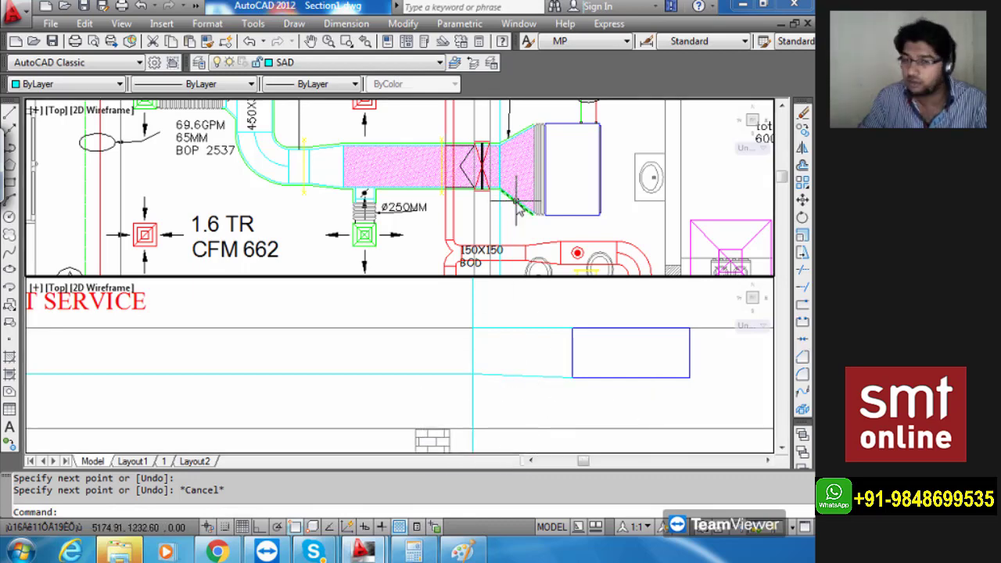
{"action": "key", "text": "Escape"}
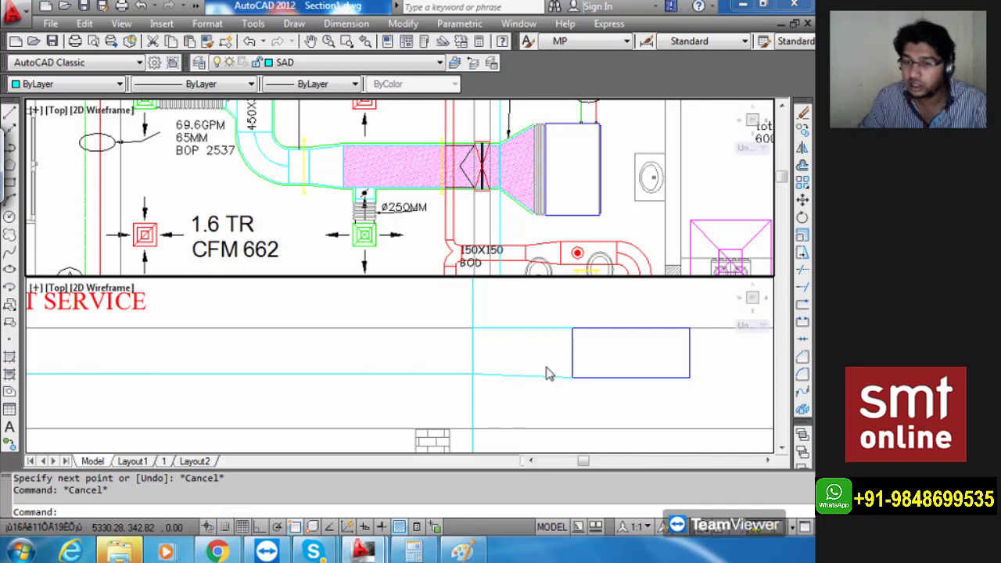
{"action": "left_click", "coordinate": [423, 367]}
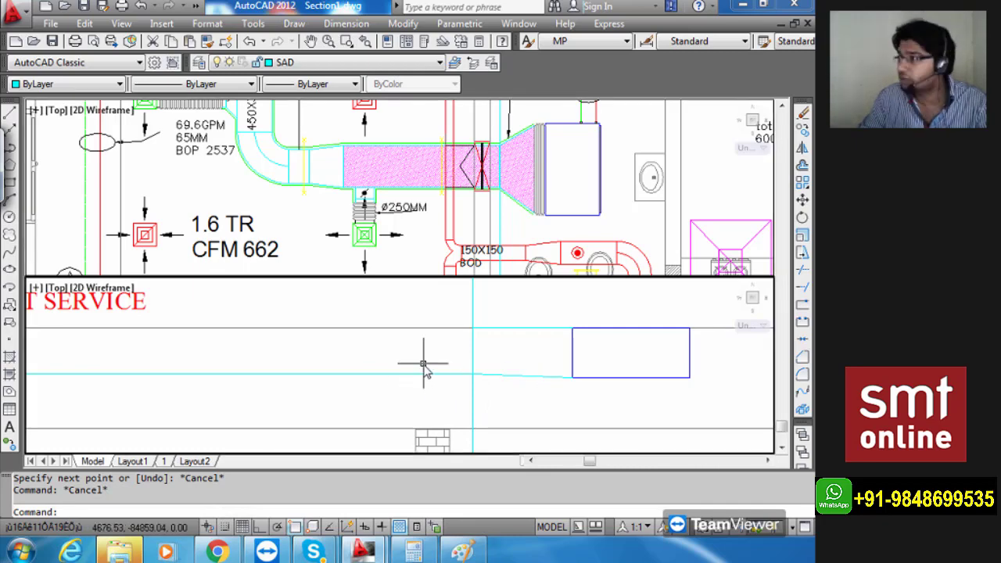
{"action": "scroll", "coordinate": [424, 366], "scroll_direction": "down", "scroll_amount": 3}
{"action": "left_click", "coordinate": [474, 400]}
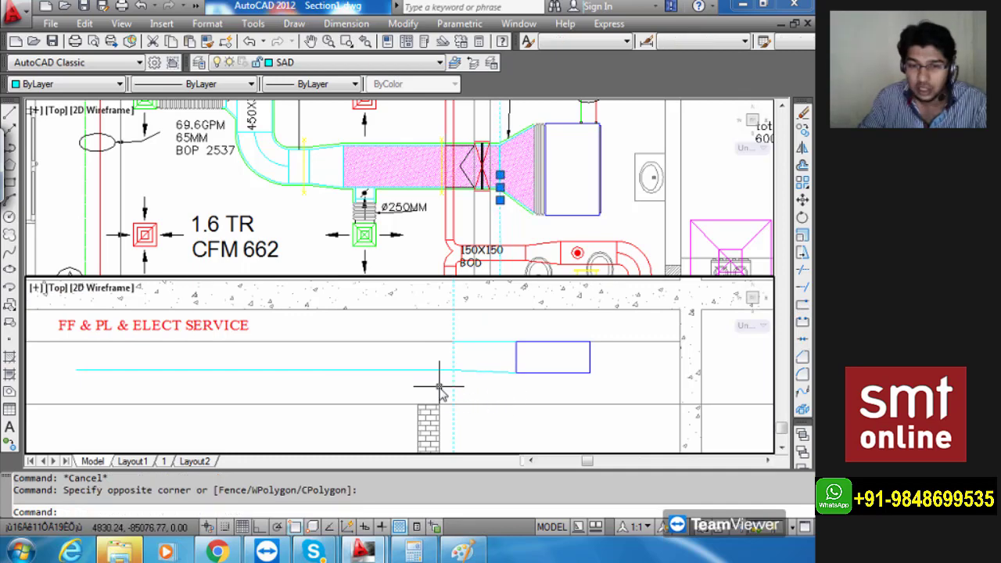
{"action": "key", "text": "Escape"}
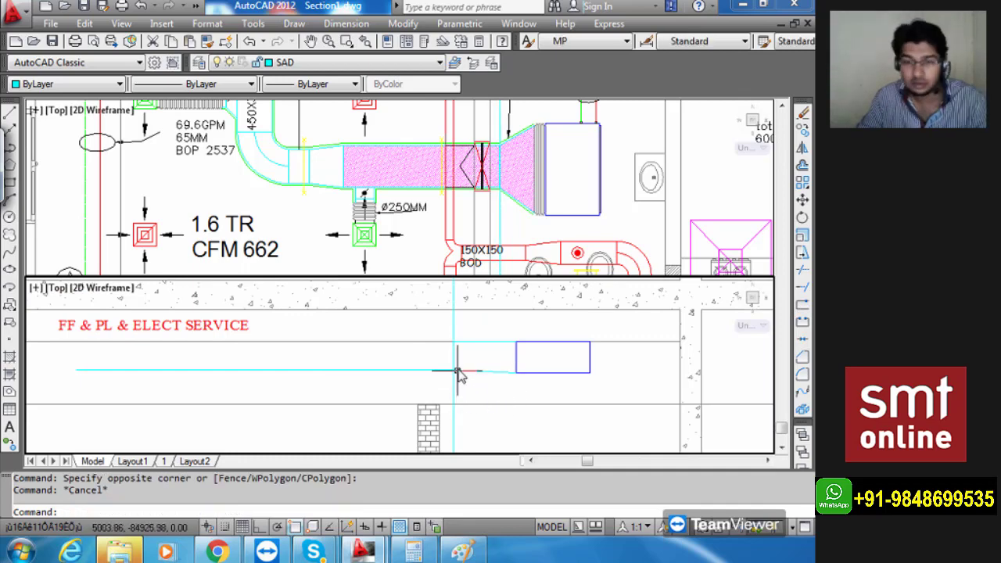
Trim the vertical construction line above and below the duct so that its edge remains at the transition.
{"action": "type", "text": "Tr"}
{"action": "key", "text": "Return"}
{"action": "key", "text": "Return"}
{"action": "left_click", "coordinate": [467, 336]}
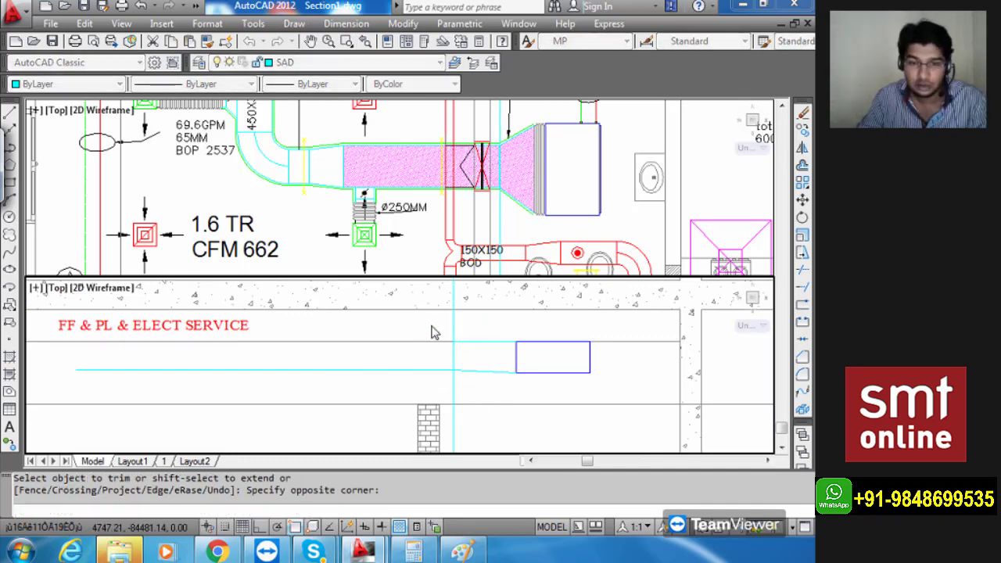
{"action": "left_click", "coordinate": [431, 330]}
{"action": "left_click", "coordinate": [467, 403]}
{"action": "scroll", "coordinate": [471, 383], "scroll_direction": "up", "scroll_amount": 5}
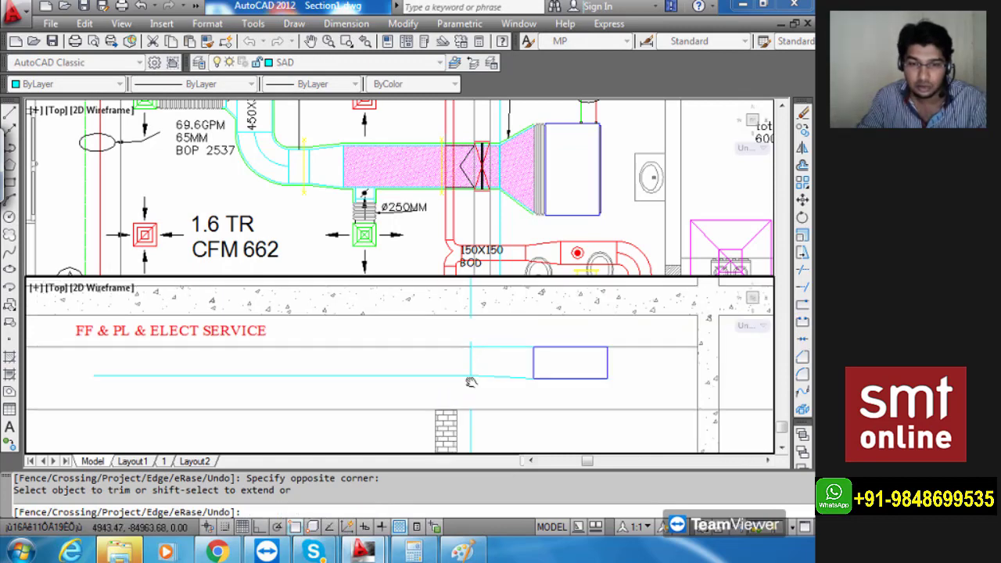
{"action": "scroll", "coordinate": [462, 341], "scroll_direction": "down", "scroll_amount": 3}
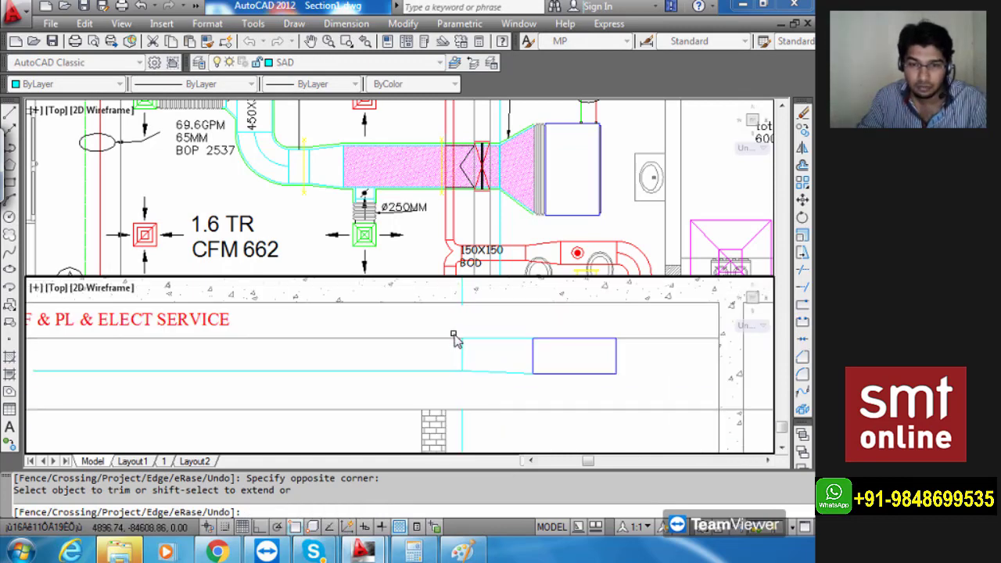
{"action": "key", "text": "Escape"}
{"action": "key", "text": "Escape"}
Erase the leftover construction line pieces above the slab and below the duct zone.
{"action": "middle_click_drag", "start_coordinate": [460, 351], "coordinate": [471, 431]}
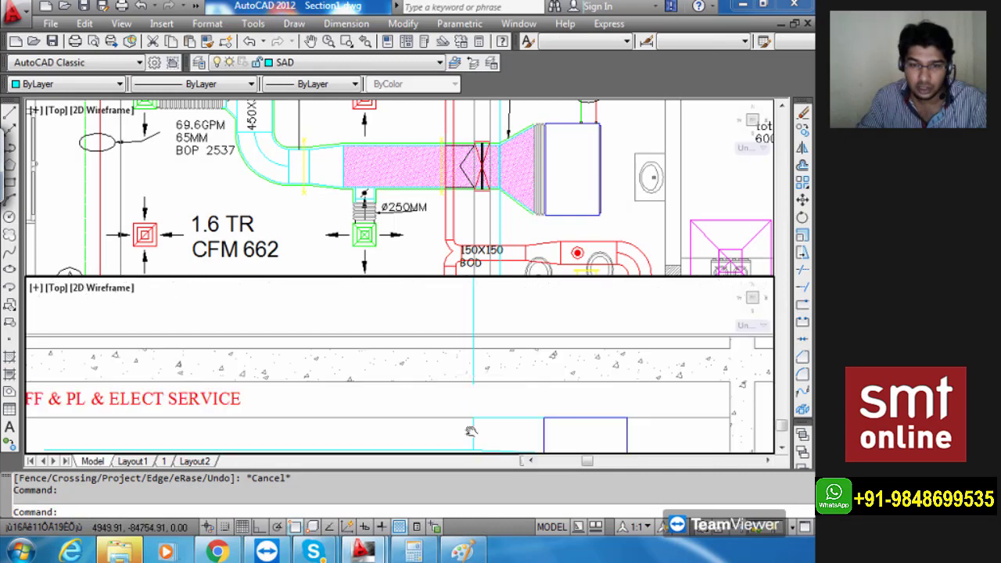
{"action": "left_click", "coordinate": [474, 326]}
{"action": "key", "text": "Delete"}
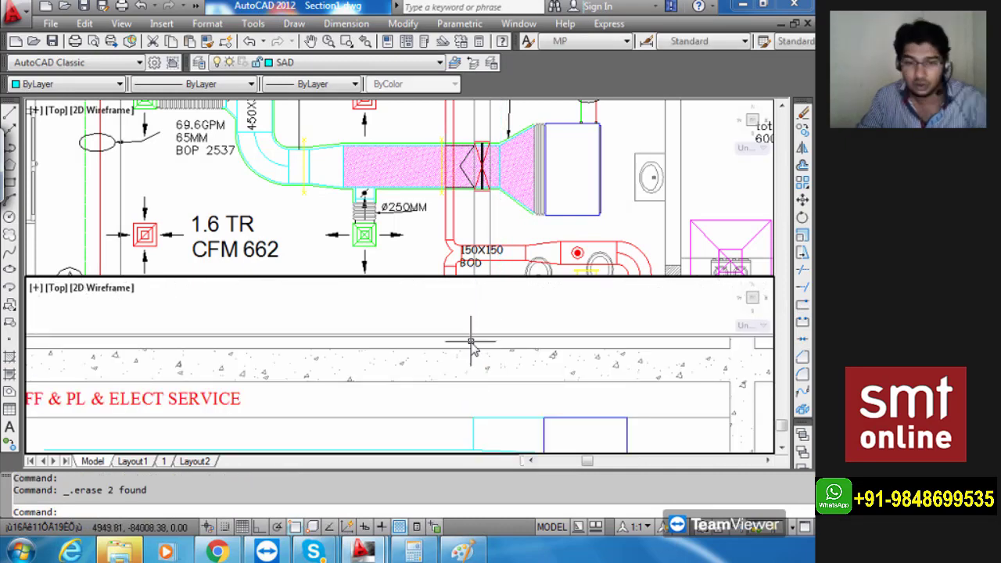
{"action": "scroll", "coordinate": [486, 379], "scroll_direction": "down", "scroll_amount": 5}
{"action": "middle_click_drag", "start_coordinate": [487, 410], "coordinate": [530, 402]}
{"action": "key", "text": "Escape"}
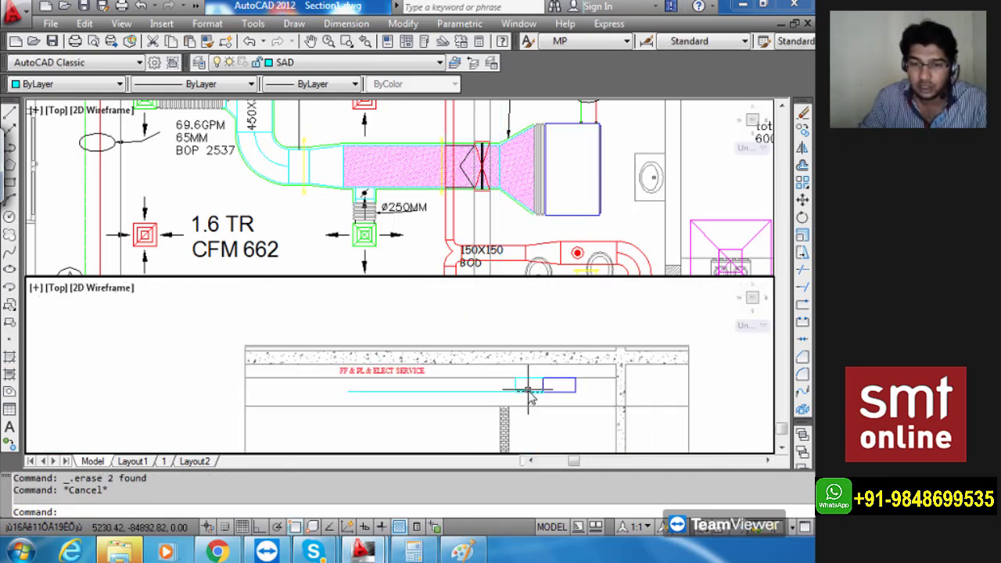
Erase the two leftover vertical construction lines that overlie the wall lines at the duct's damper in the floor plan.
{"action": "scroll", "coordinate": [530, 395], "scroll_direction": "up", "scroll_amount": 5}
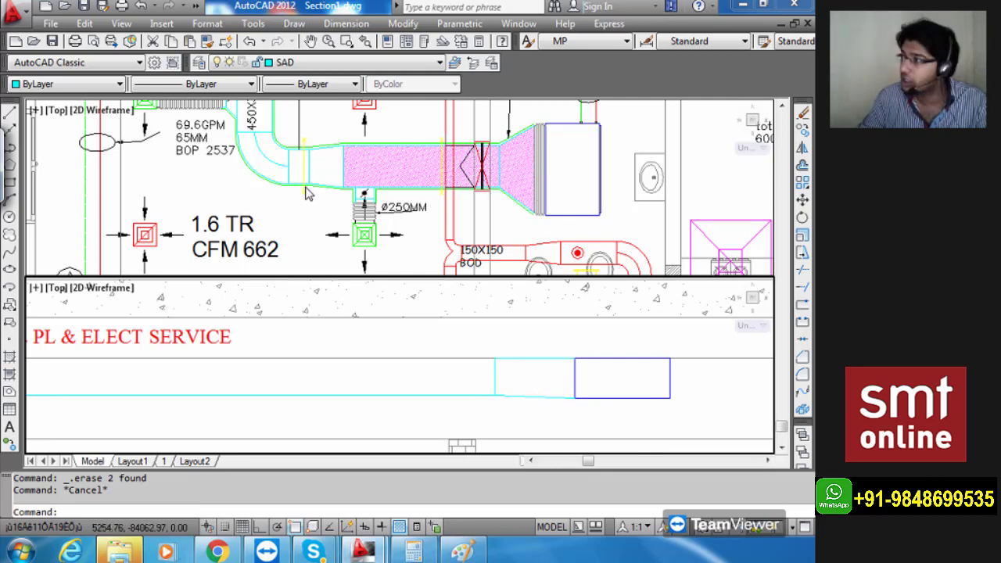
{"action": "left_click", "coordinate": [392, 179]}
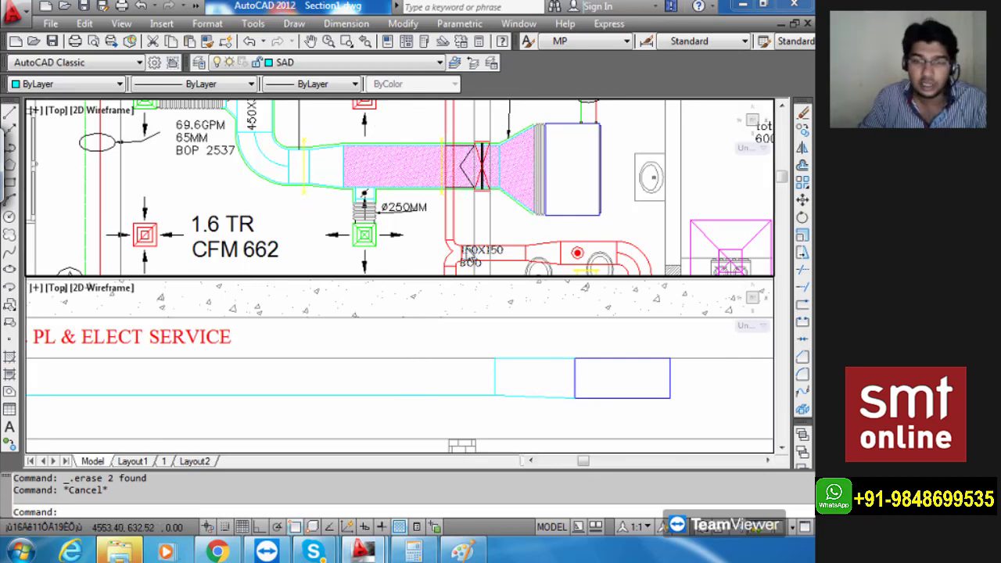
{"action": "key", "text": "Escape"}
{"action": "middle_click_drag", "start_coordinate": [436, 238], "coordinate": [469, 239]}
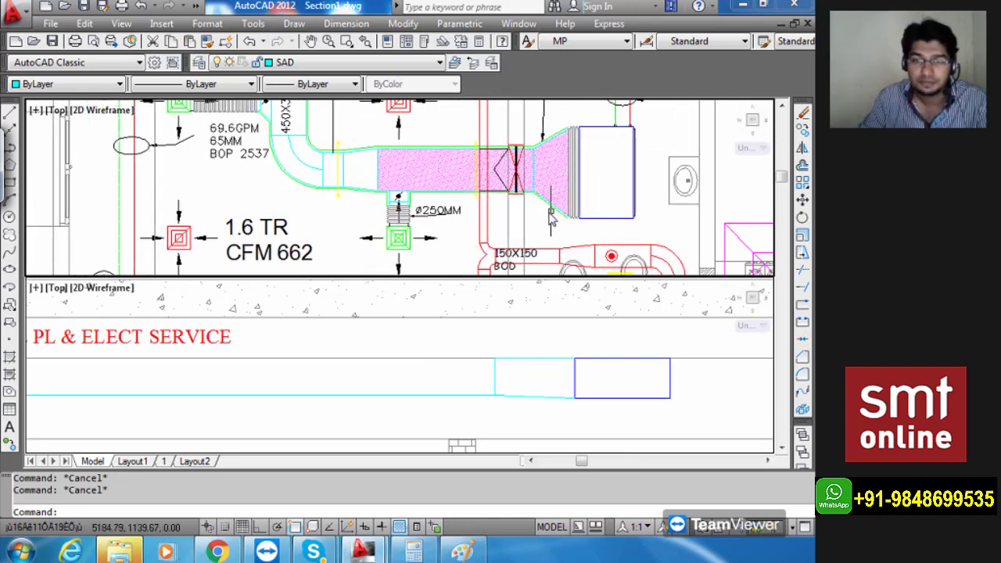
{"action": "left_click", "coordinate": [526, 228]}
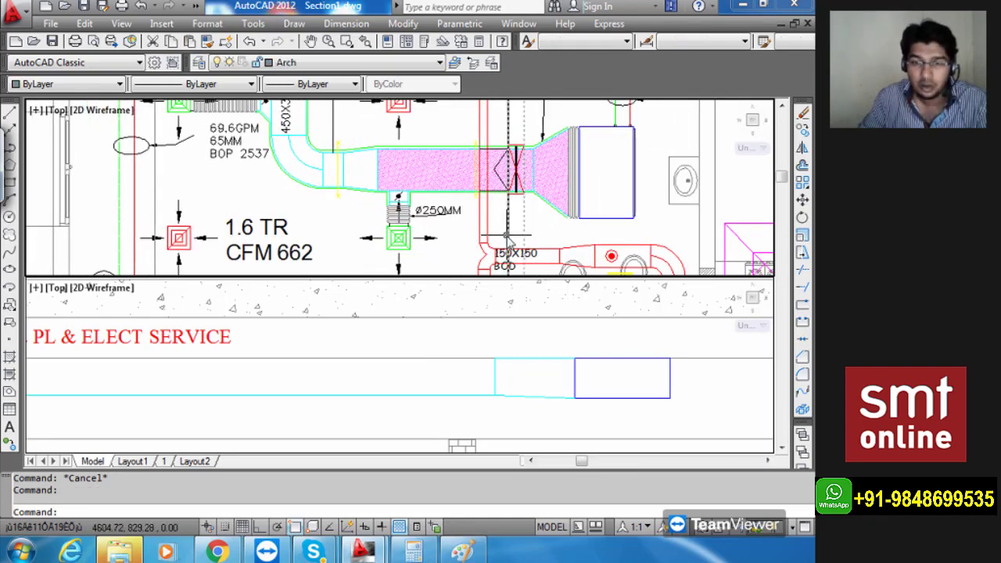
{"action": "scroll", "coordinate": [510, 228], "scroll_direction": "down", "scroll_amount": 6}
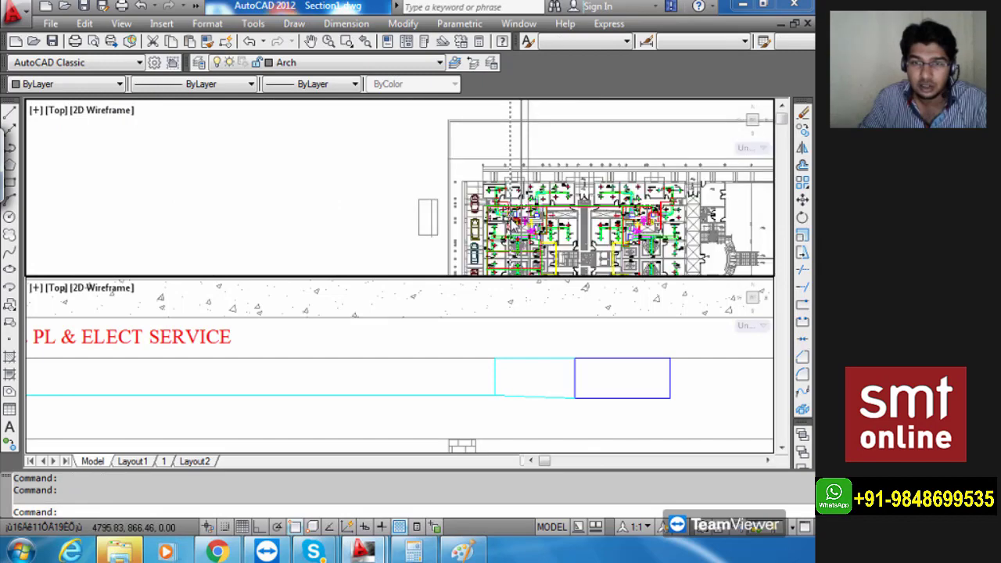
{"action": "scroll", "coordinate": [510, 229], "scroll_direction": "up", "scroll_amount": 6}
{"action": "scroll", "coordinate": [506, 225], "scroll_direction": "up", "scroll_amount": 2}
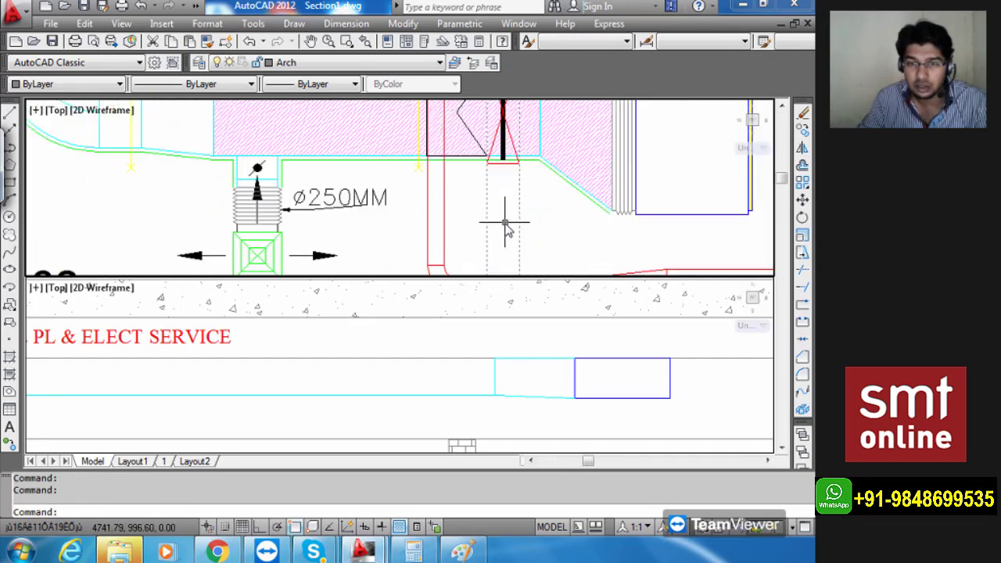
{"action": "key", "text": "Delete"}
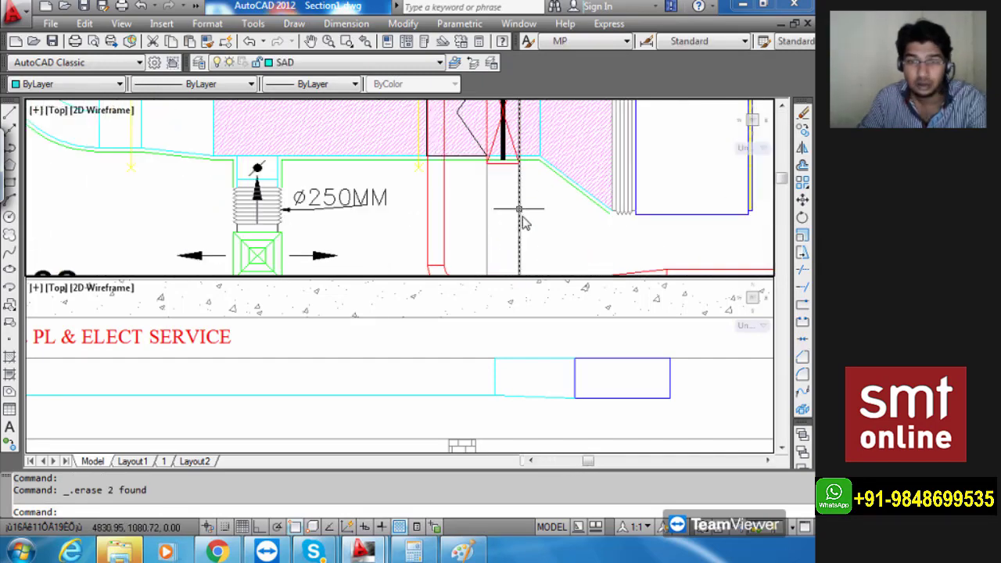
{"action": "left_click", "coordinate": [523, 223]}
{"action": "left_click", "coordinate": [475, 219]}
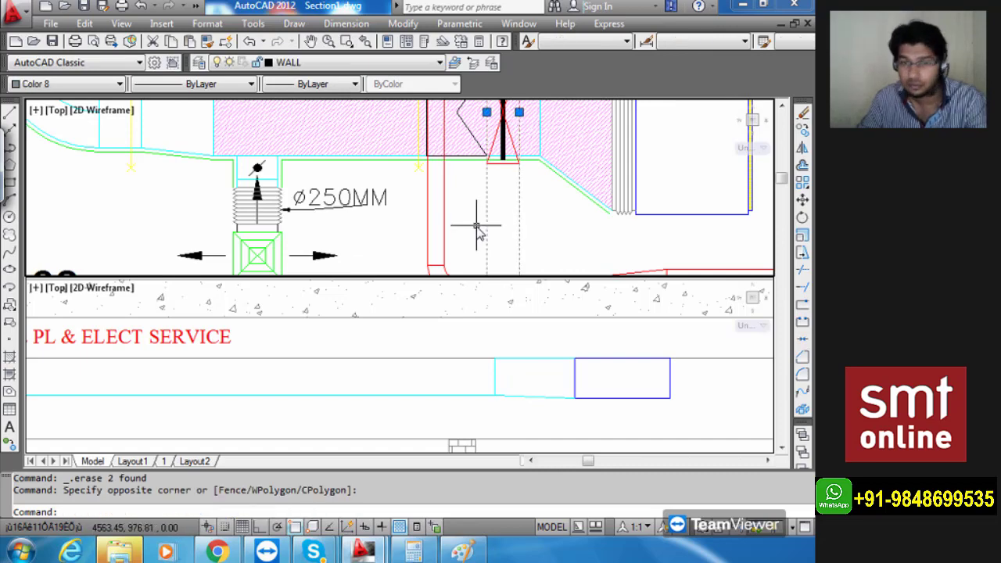
{"action": "key", "text": "Escape"}
Examine the green supply diffuser, its Ø250MM flexible connection and its position along the main duct in the floor plan.
{"action": "scroll", "coordinate": [517, 190], "scroll_direction": "down", "scroll_amount": 3}
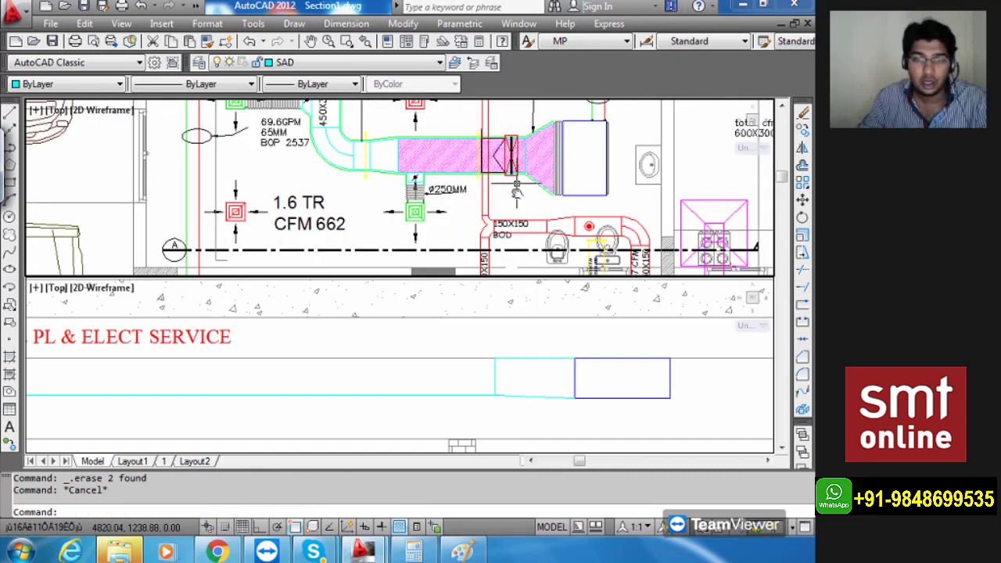
{"action": "middle_click_drag", "start_coordinate": [516, 190], "coordinate": [513, 219]}
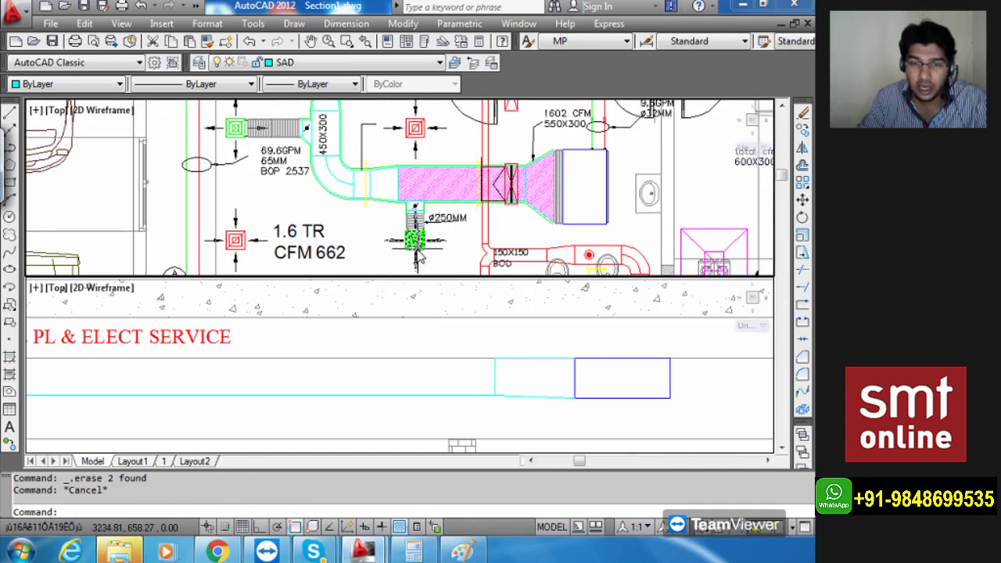
{"action": "scroll", "coordinate": [417, 246], "scroll_direction": "up", "scroll_amount": 3}
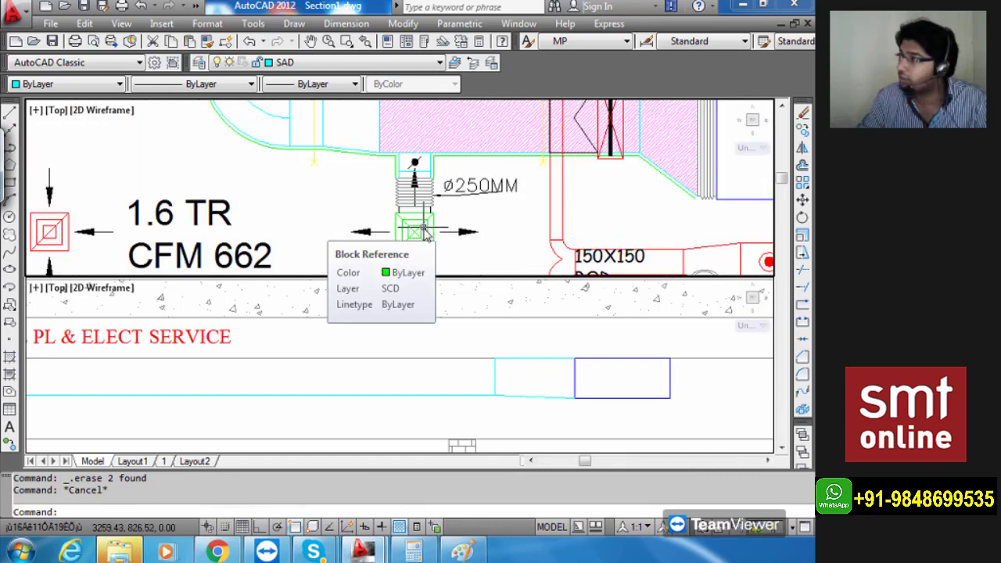
{"action": "scroll", "coordinate": [423, 236], "scroll_direction": "down", "scroll_amount": 2}
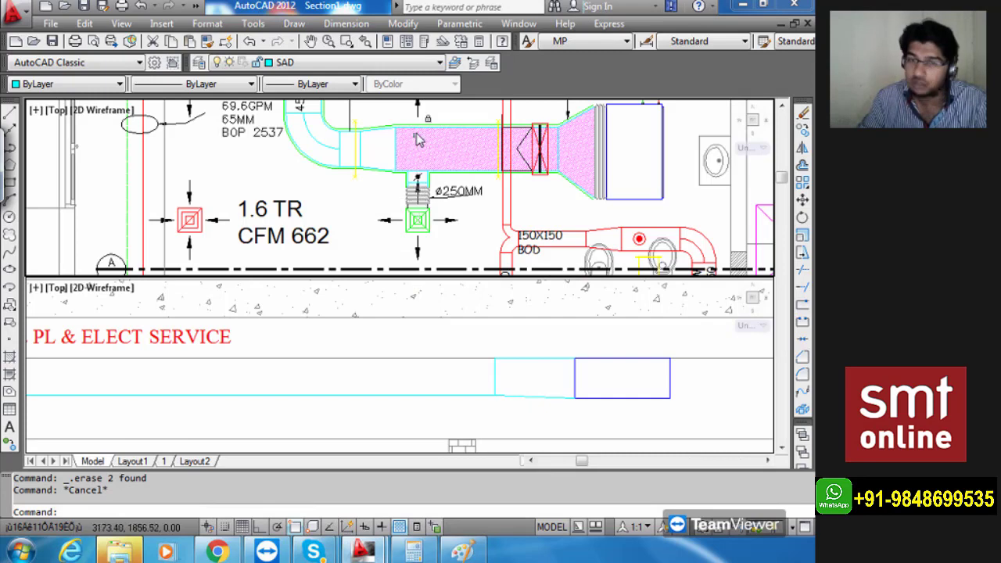
{"action": "mouse_move", "coordinate": [417, 136]}
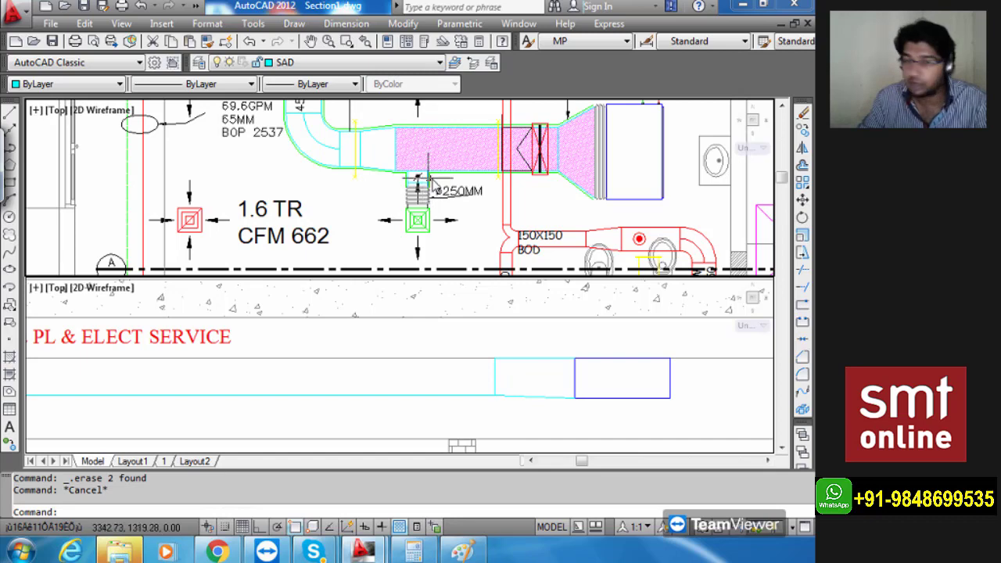
{"action": "scroll", "coordinate": [453, 195], "scroll_direction": "up", "scroll_amount": 3}
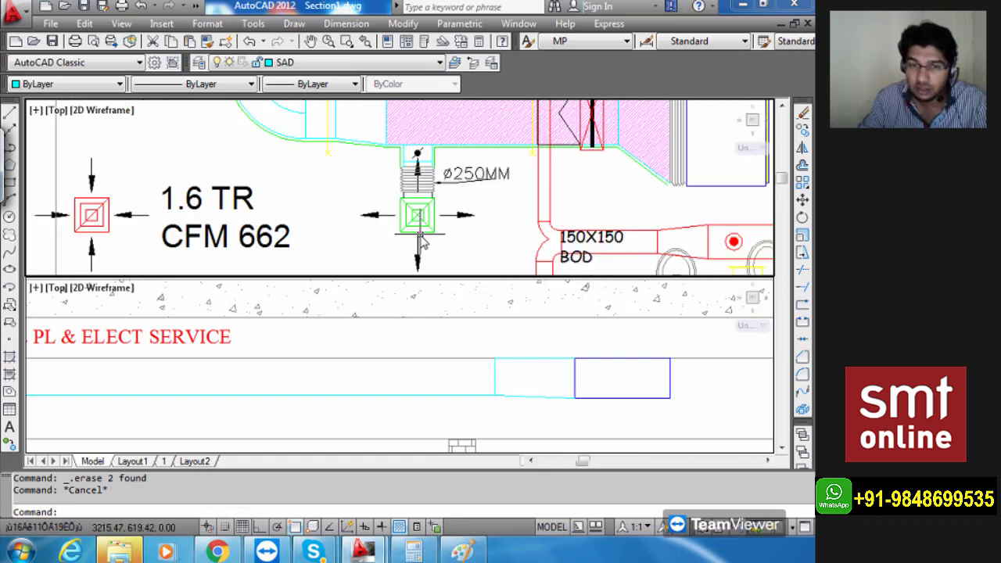
{"action": "scroll", "coordinate": [467, 155], "scroll_direction": "down", "scroll_amount": 2}
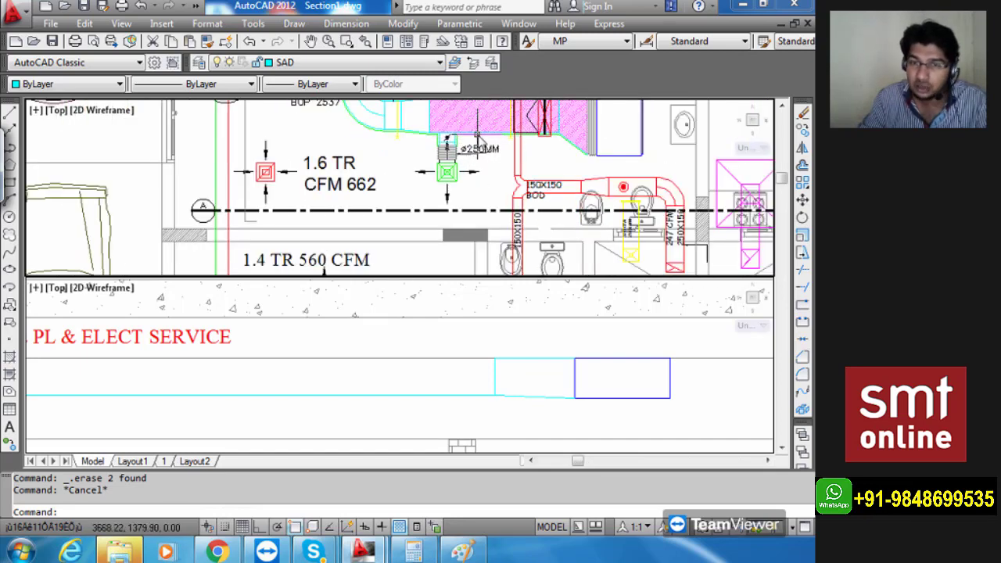
{"action": "scroll", "coordinate": [473, 167], "scroll_direction": "up", "scroll_amount": 3}
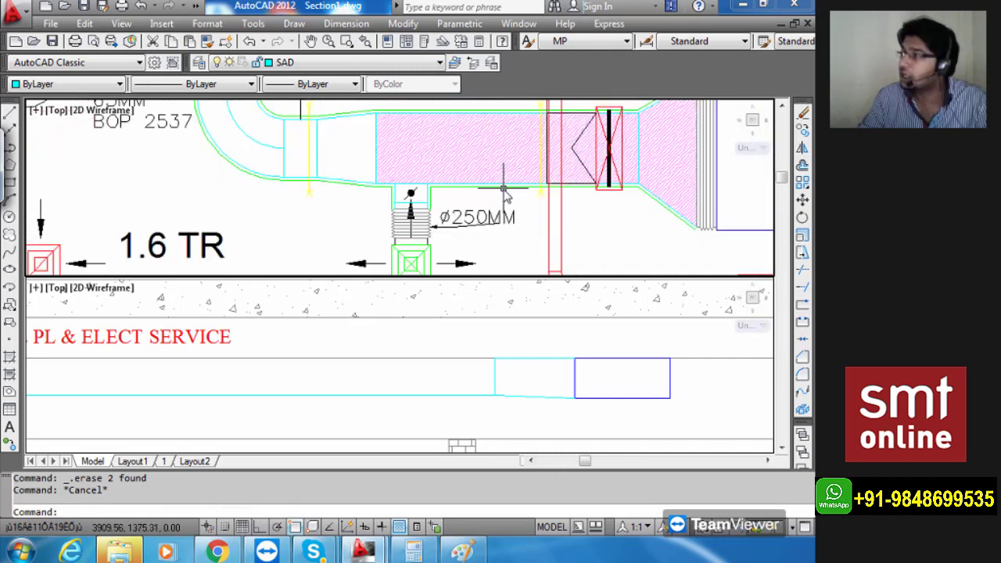
{"action": "scroll", "coordinate": [505, 196], "scroll_direction": "down", "scroll_amount": 2}
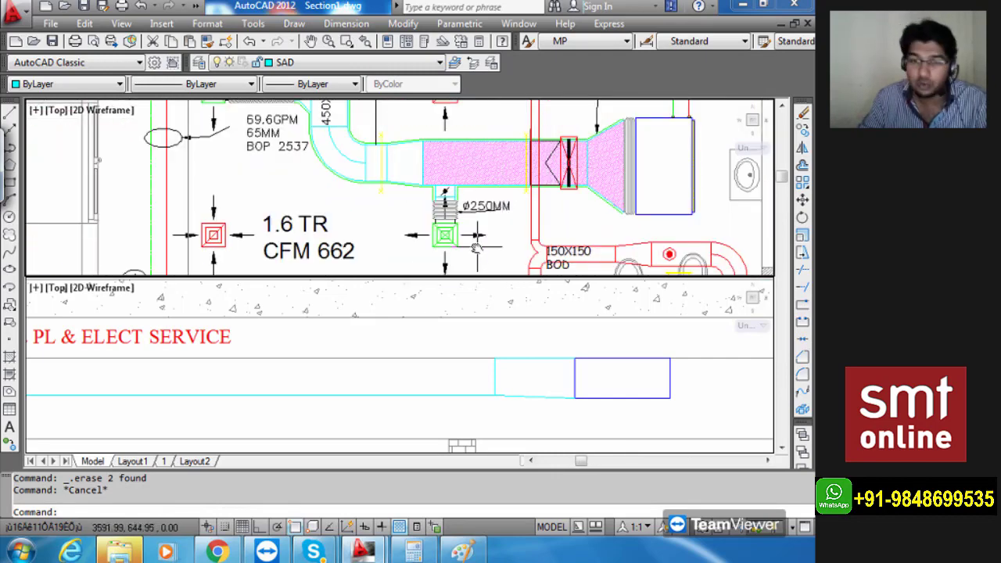
{"action": "middle_click_drag", "start_coordinate": [479, 262], "coordinate": [419, 249]}
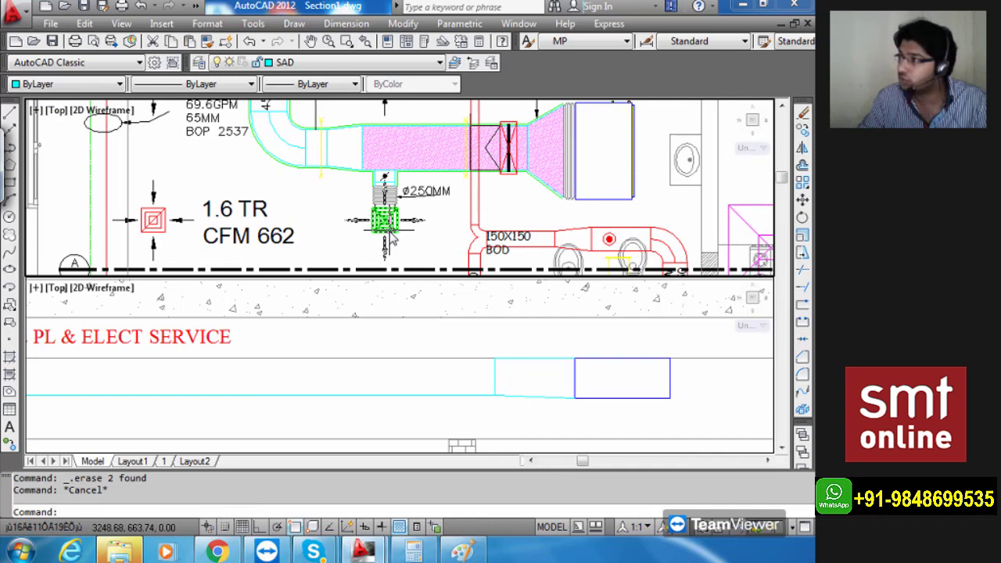
{"action": "left_click", "coordinate": [425, 358]}
{"action": "scroll", "coordinate": [425, 357], "scroll_direction": "down", "scroll_amount": 2}
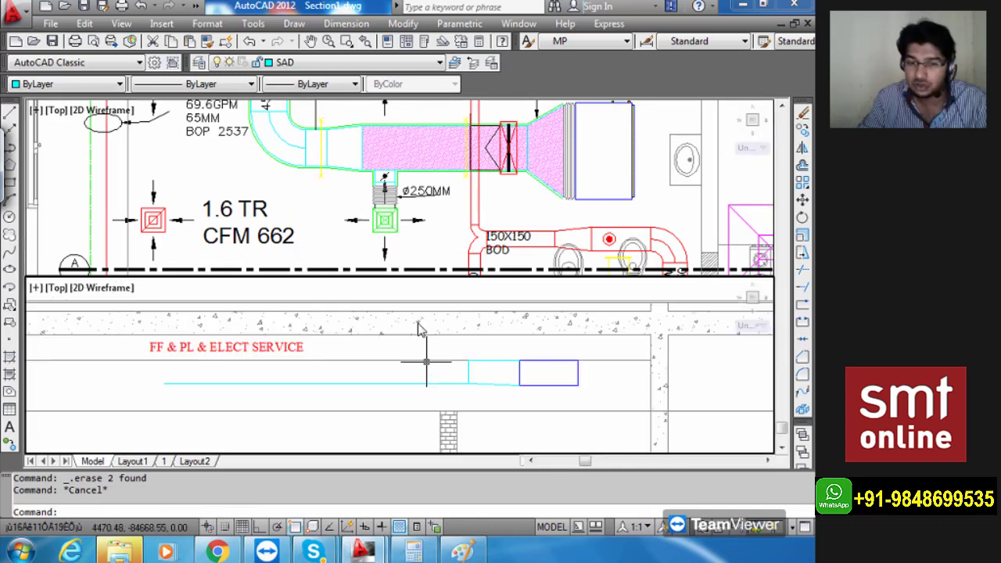
{"action": "left_click", "coordinate": [385, 223]}
{"action": "scroll", "coordinate": [384, 225], "scroll_direction": "up", "scroll_amount": 3}
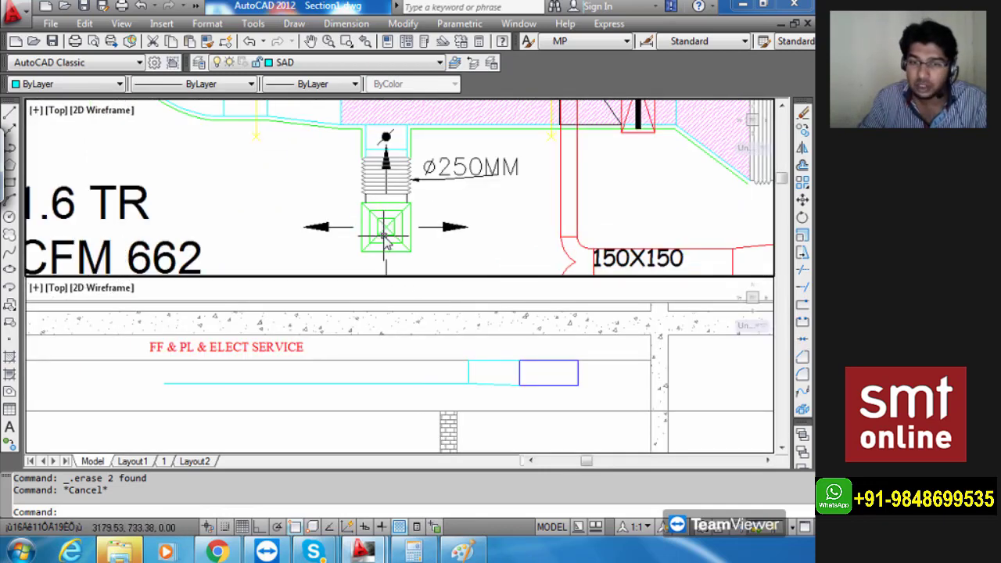
{"action": "left_click", "coordinate": [385, 241]}
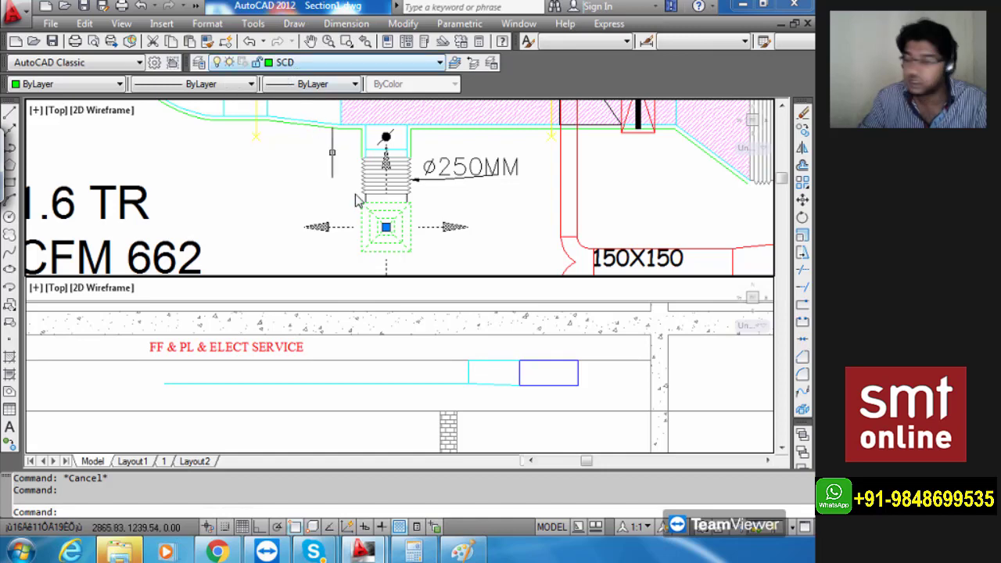
{"action": "key", "text": "Escape"}
{"action": "scroll", "coordinate": [386, 227], "scroll_direction": "down", "scroll_amount": 3}
{"action": "middle_click_drag", "start_coordinate": [409, 222], "coordinate": [420, 212]}
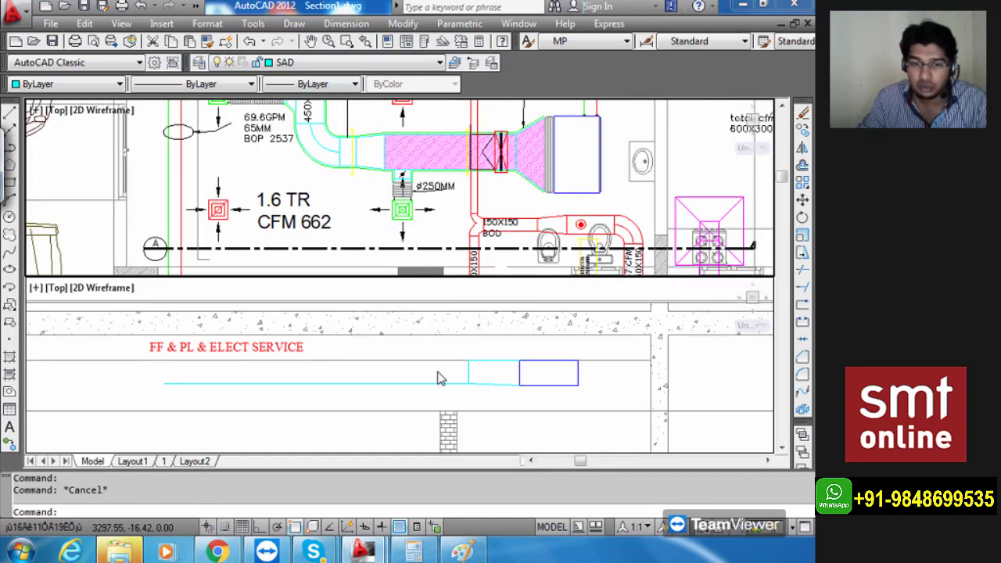
On layer SCD, draw vertical construction lines through the lower-left and lower-right corners of the green diffuser down into the section.
{"action": "left_click", "coordinate": [439, 376]}
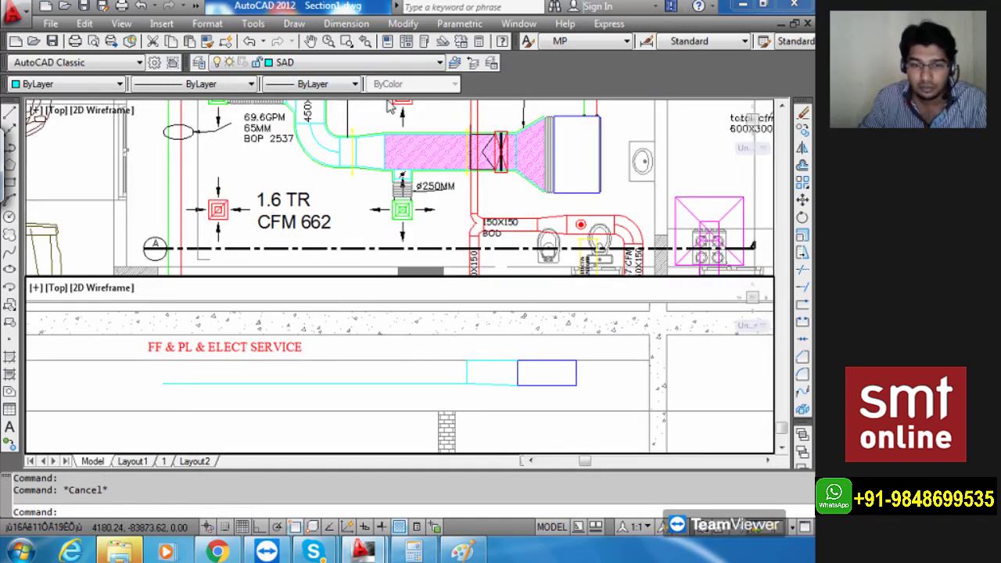
{"action": "left_click", "coordinate": [383, 63]}
{"action": "left_click", "coordinate": [331, 262]}
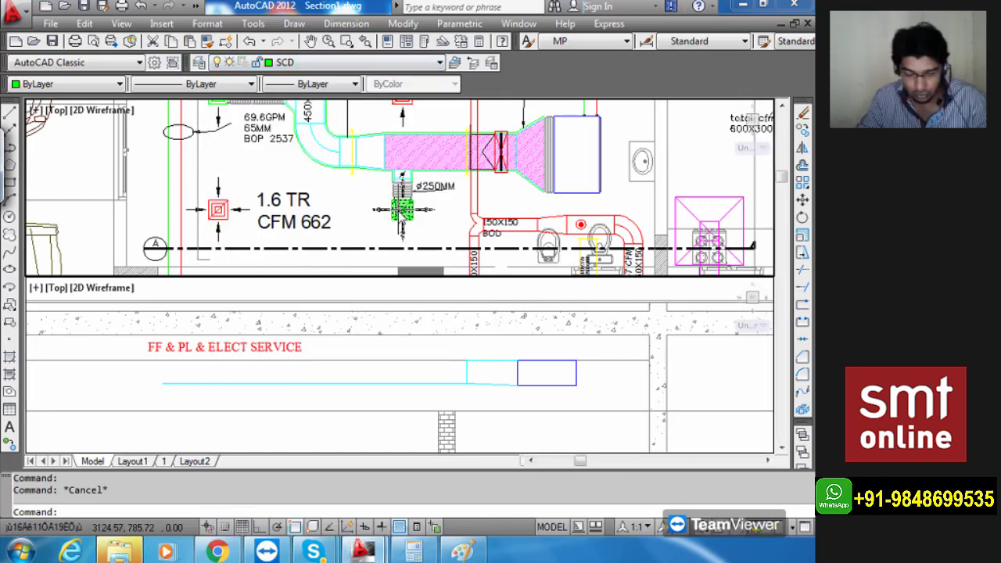
{"action": "type", "text": "XL"}
{"action": "key", "text": "Return"}
{"action": "type", "text": "V"}
{"action": "key", "text": "Return"}
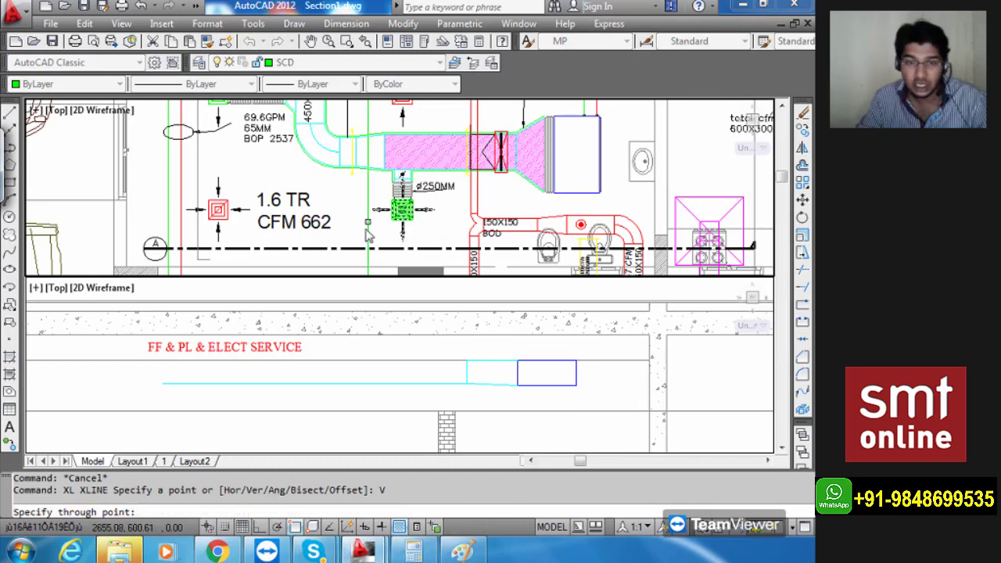
{"action": "scroll", "coordinate": [394, 227], "scroll_direction": "up", "scroll_amount": 4}
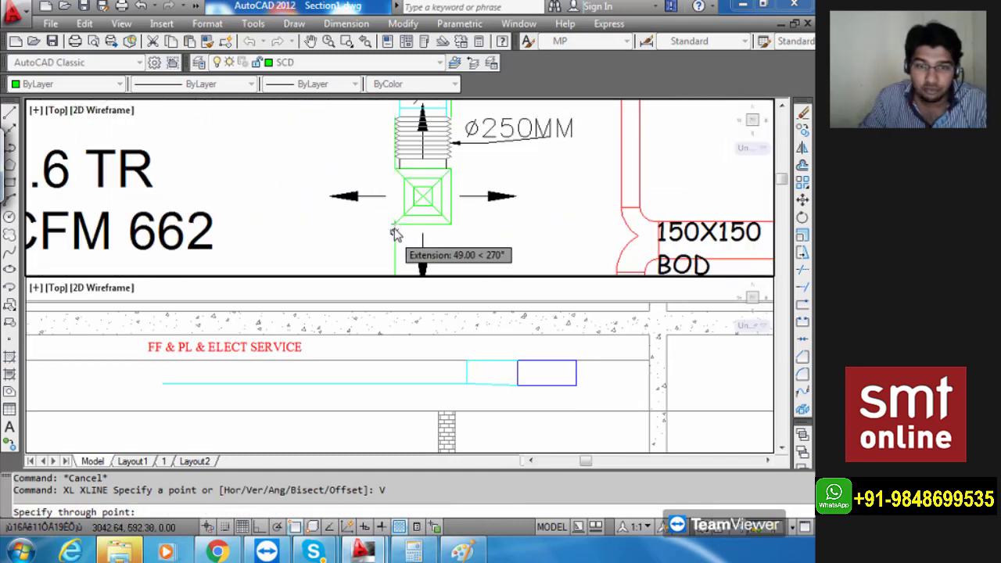
{"action": "left_click", "coordinate": [395, 225]}
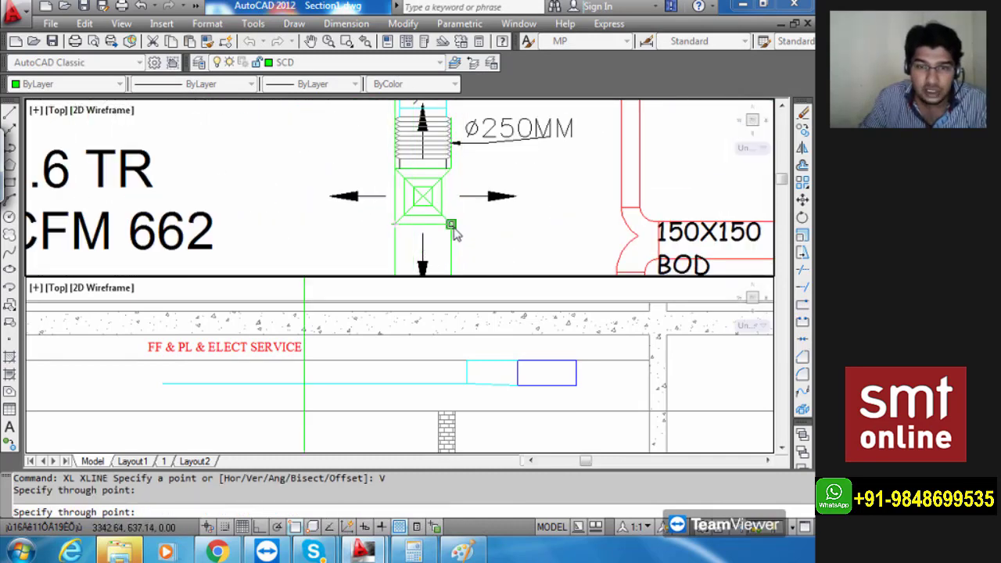
{"action": "left_click", "coordinate": [453, 229]}
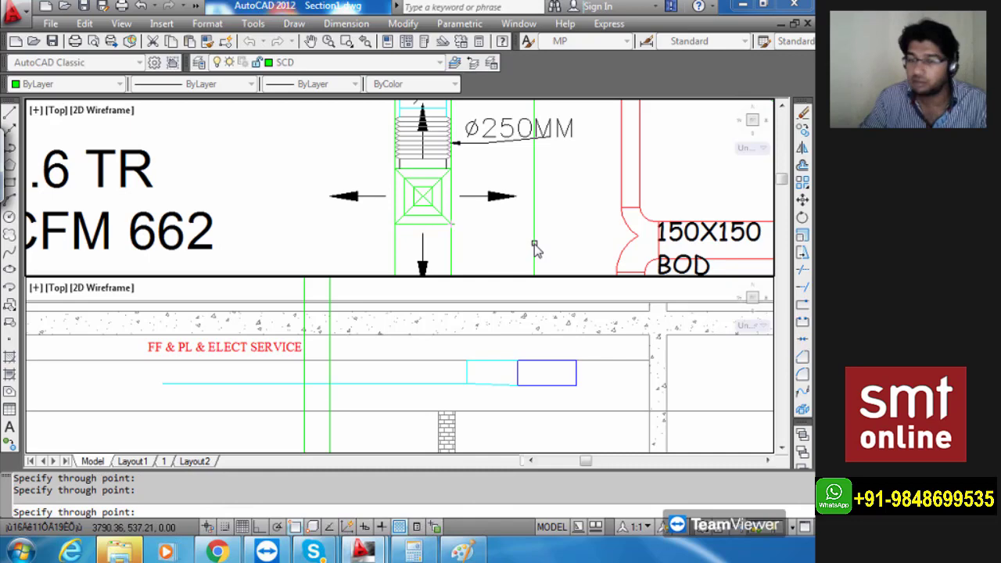
{"action": "key", "text": "Escape"}
Offset the false ceiling line below the duct zone 25 downward in the section.
{"action": "left_click", "coordinate": [325, 375]}
{"action": "scroll", "coordinate": [324, 376], "scroll_direction": "down", "scroll_amount": 4}
{"action": "middle_click_drag", "start_coordinate": [345, 402], "coordinate": [397, 407]}
{"action": "scroll", "coordinate": [403, 406], "scroll_direction": "up", "scroll_amount": 5}
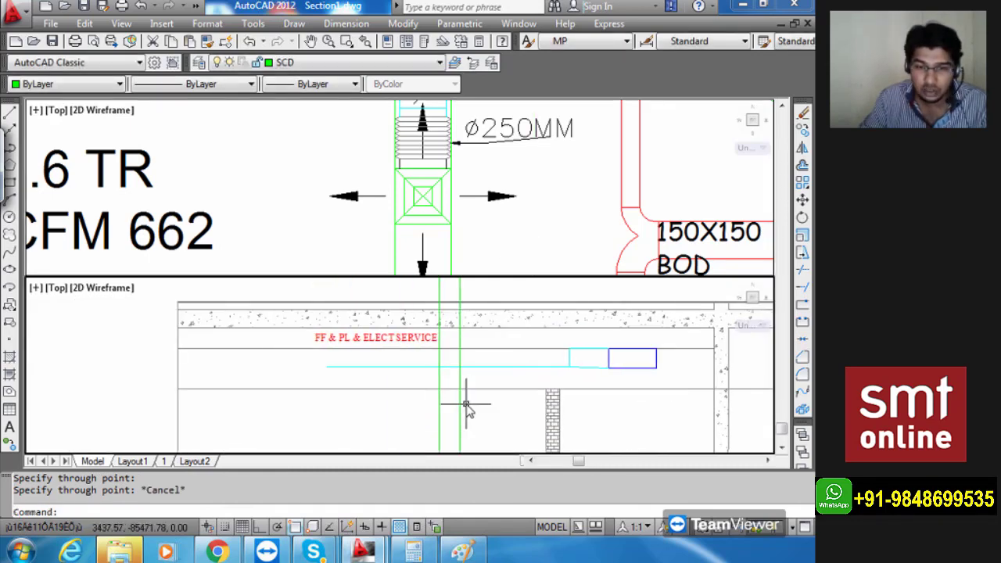
{"action": "scroll", "coordinate": [495, 388], "scroll_direction": "up", "scroll_amount": 3}
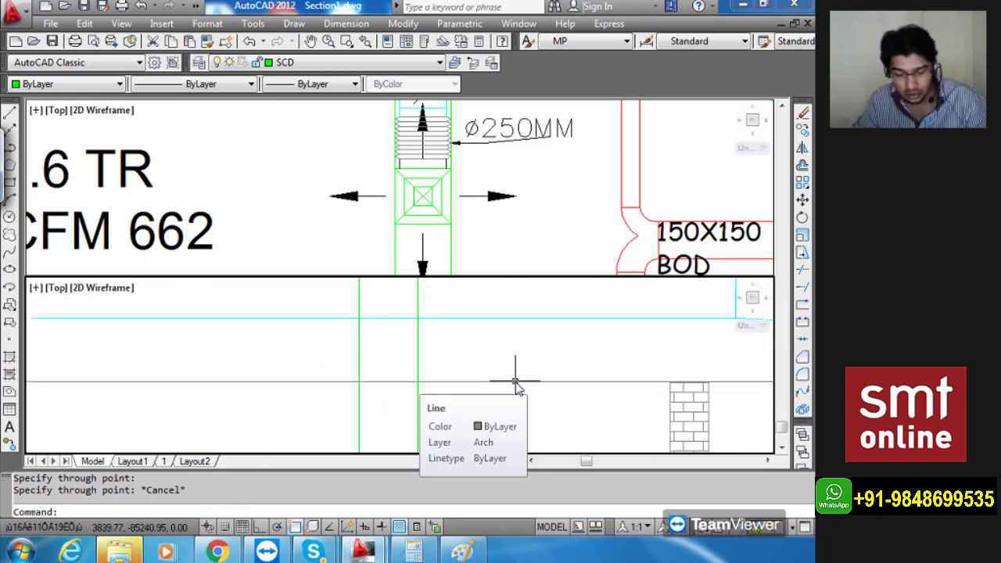
{"action": "type", "text": "o"}
{"action": "key", "text": "Return"}
{"action": "type", "text": "25"}
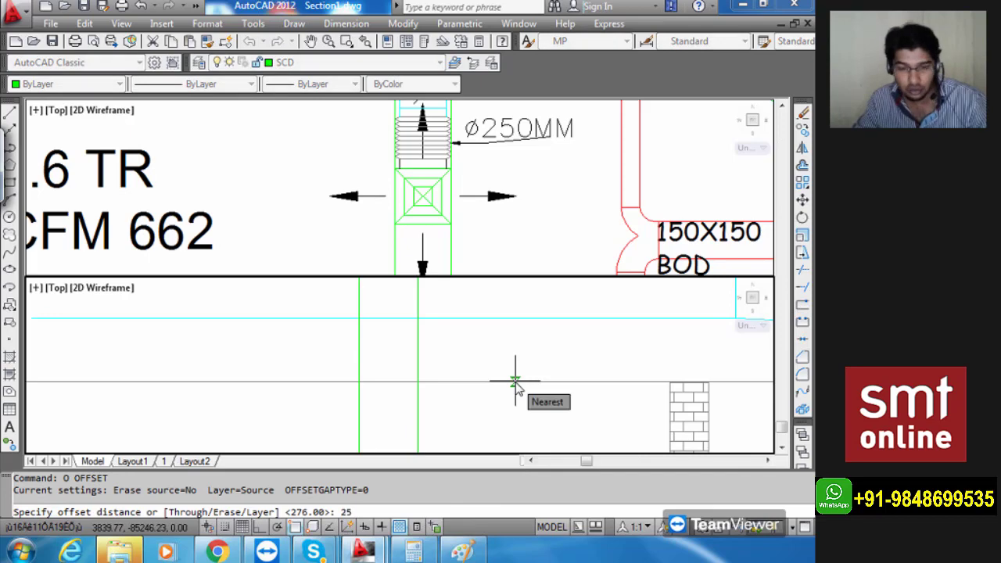
{"action": "key", "text": "Return"}
{"action": "left_click", "coordinate": [527, 383]}
{"action": "left_click", "coordinate": [523, 403]}
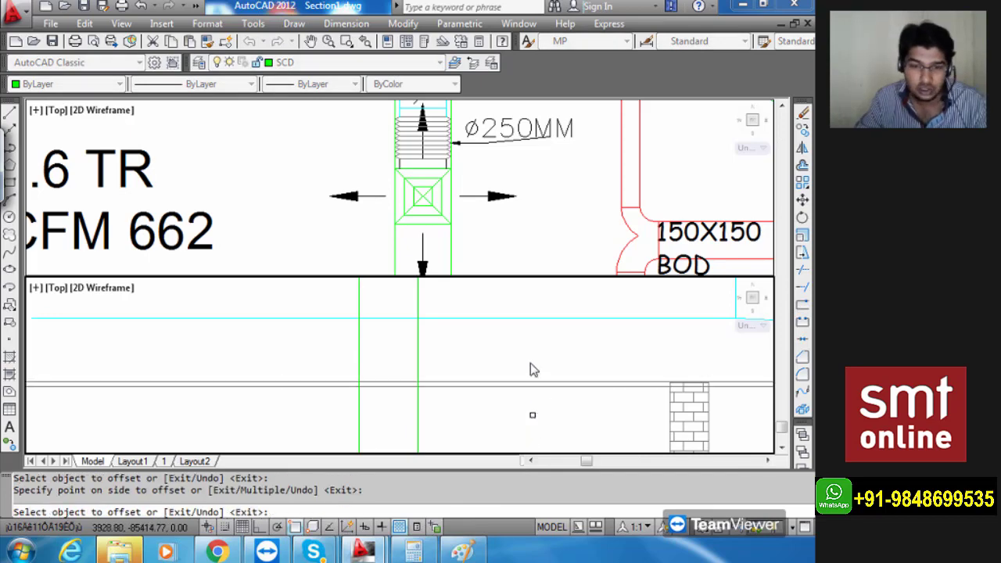
{"action": "key", "text": "Escape"}
{"action": "scroll", "coordinate": [527, 361], "scroll_direction": "down", "scroll_amount": 5}
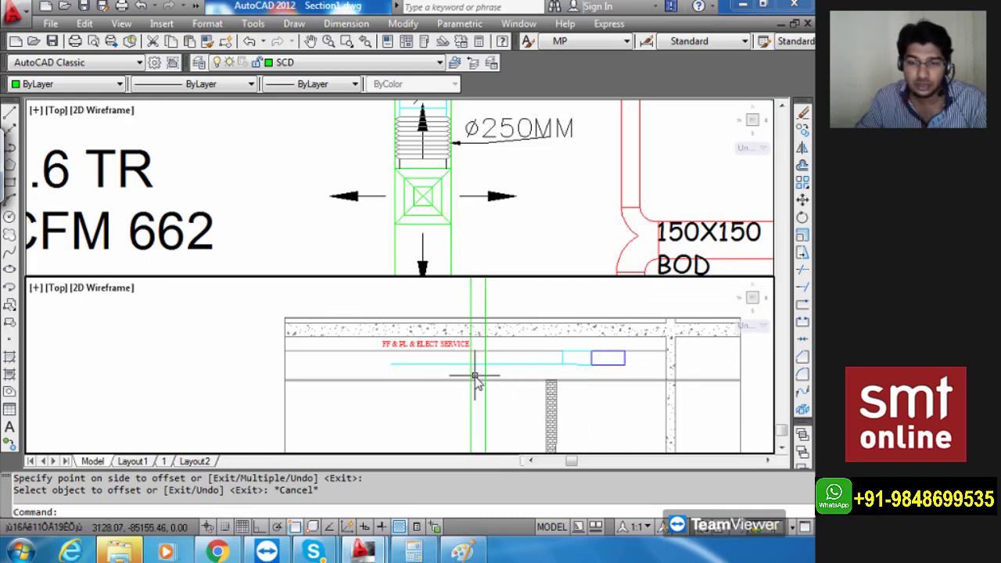
{"action": "scroll", "coordinate": [475, 377], "scroll_direction": "up", "scroll_amount": 5}
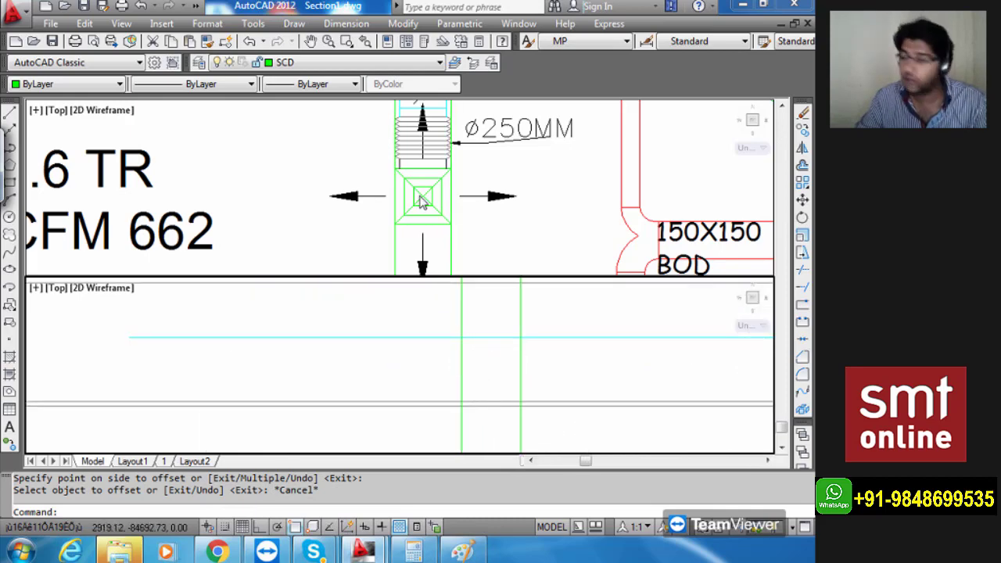
{"action": "scroll", "coordinate": [510, 223], "scroll_direction": "down", "scroll_amount": 4}
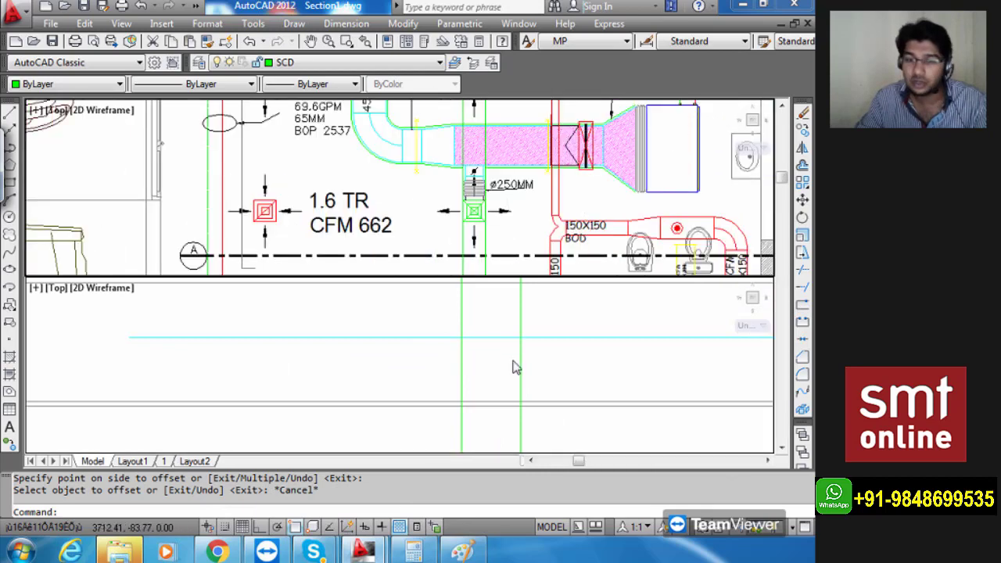
Draw a polyline from the lower ceiling line up the left green construction line, and along the upper ceiling line to the right construction line.
{"action": "scroll", "coordinate": [490, 419], "scroll_direction": "up", "scroll_amount": 2}
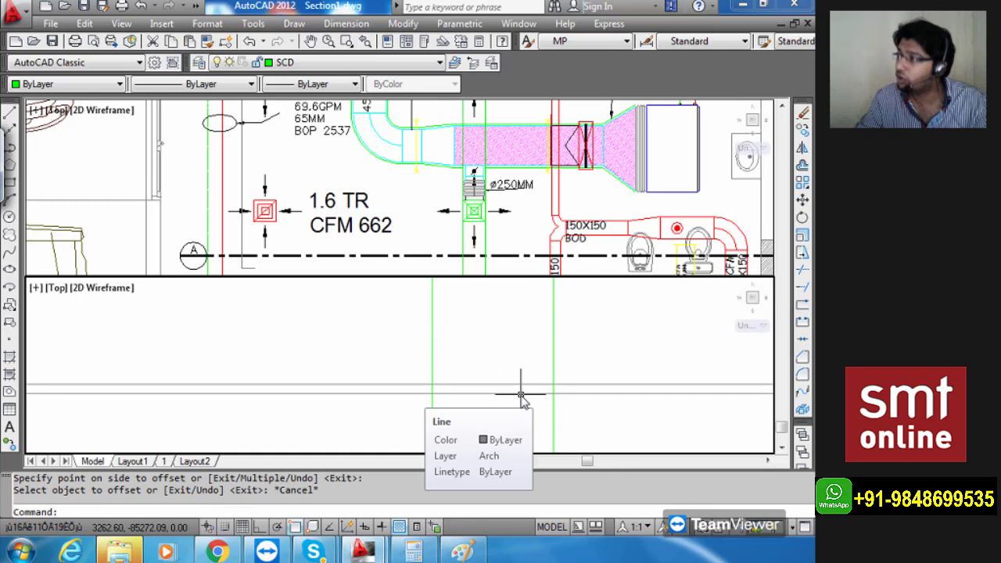
{"action": "scroll", "coordinate": [518, 340], "scroll_direction": "down", "scroll_amount": 4}
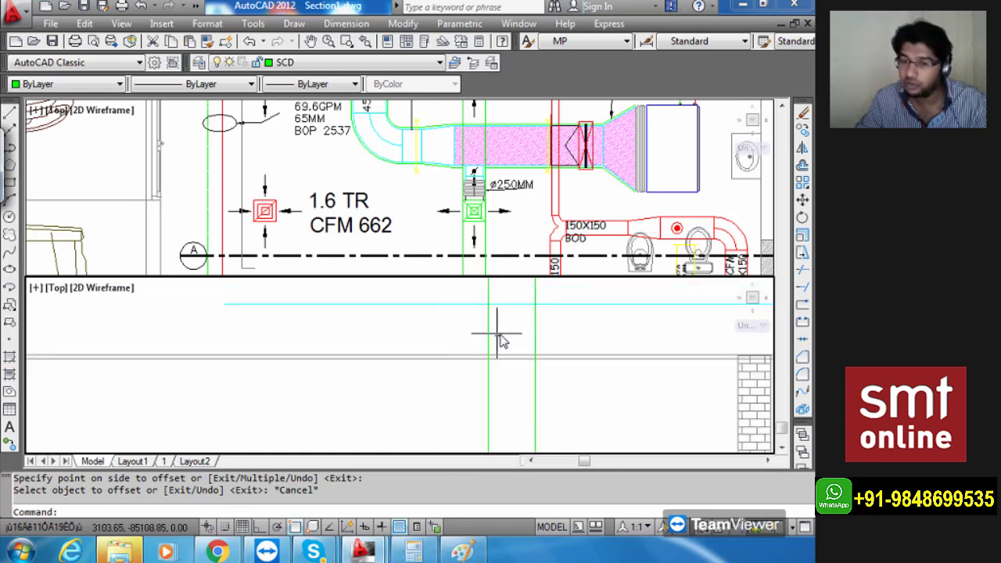
{"action": "scroll", "coordinate": [503, 358], "scroll_direction": "up", "scroll_amount": 5}
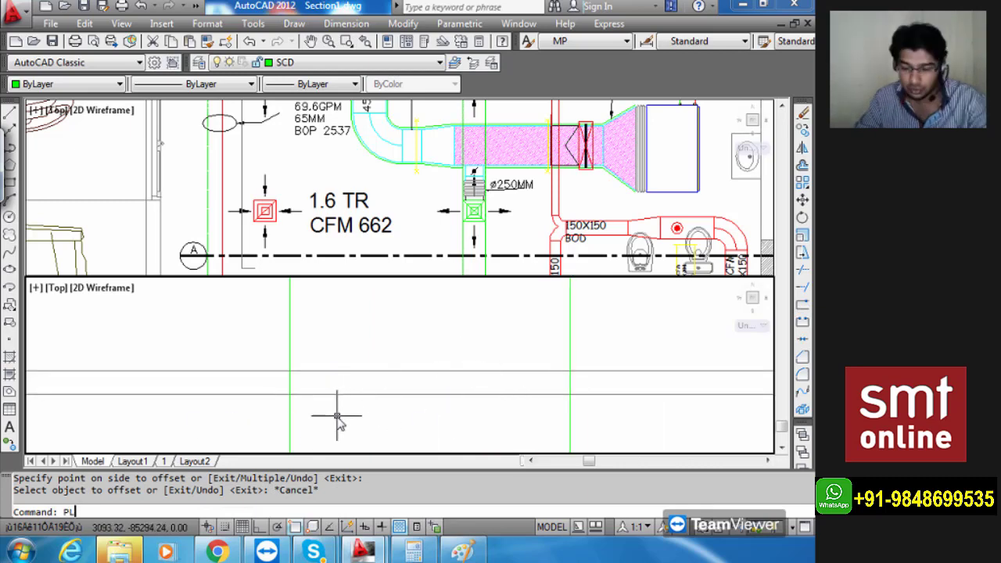
{"action": "key", "text": "Return"}
{"action": "key", "text": "F8"}
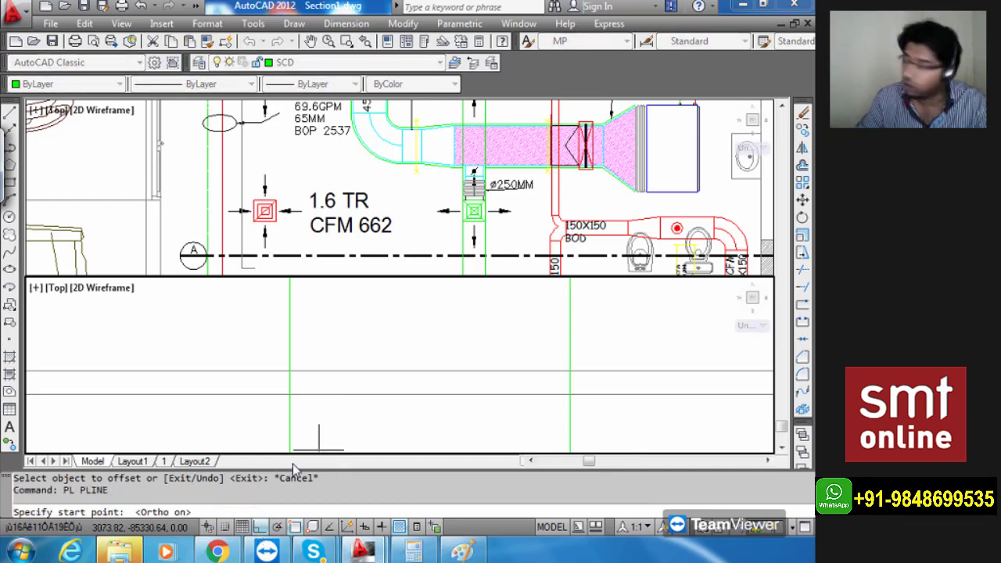
{"action": "left_click", "coordinate": [289, 395]}
{"action": "left_click", "coordinate": [289, 372]}
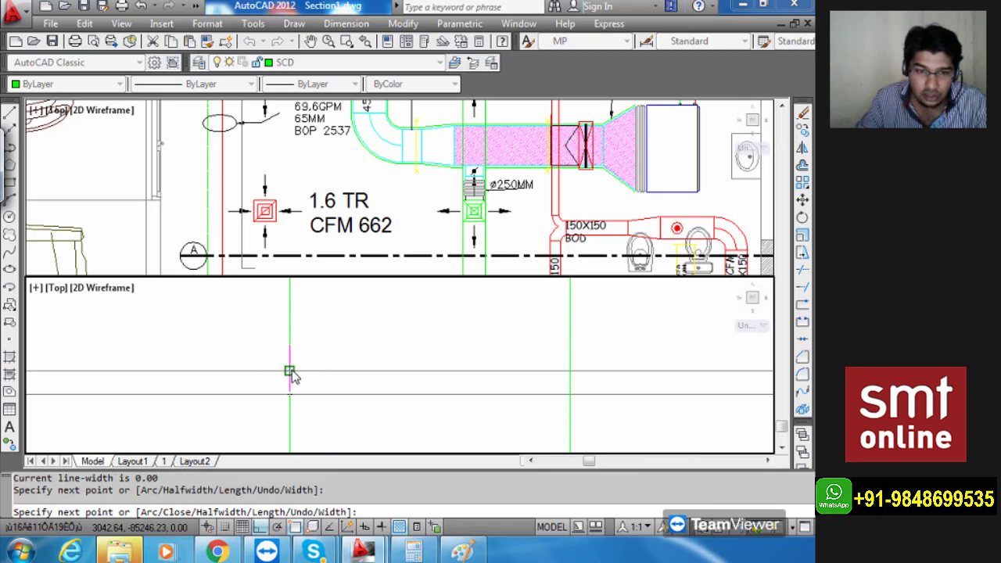
{"action": "left_click", "coordinate": [571, 373]}
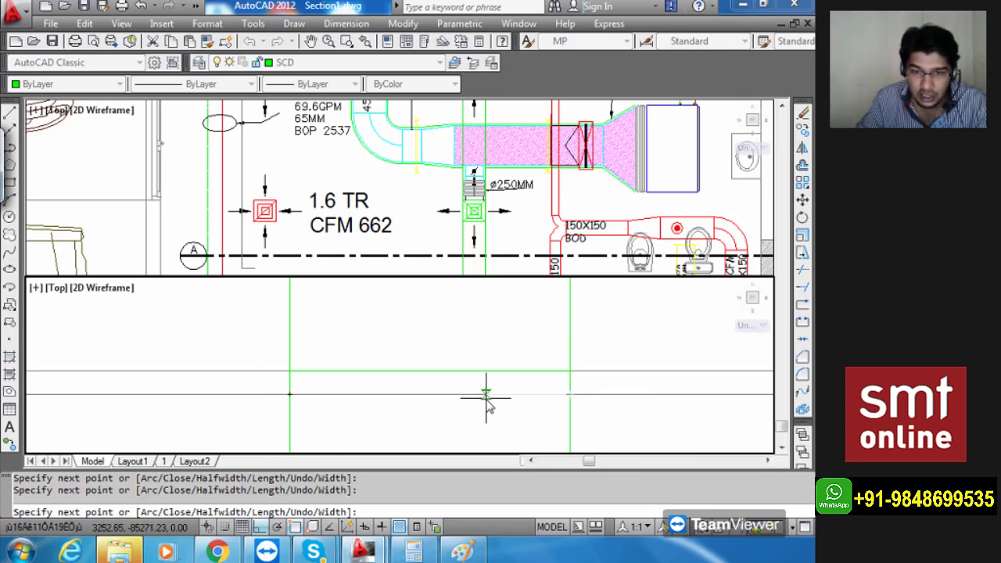
{"action": "key", "text": "Escape"}
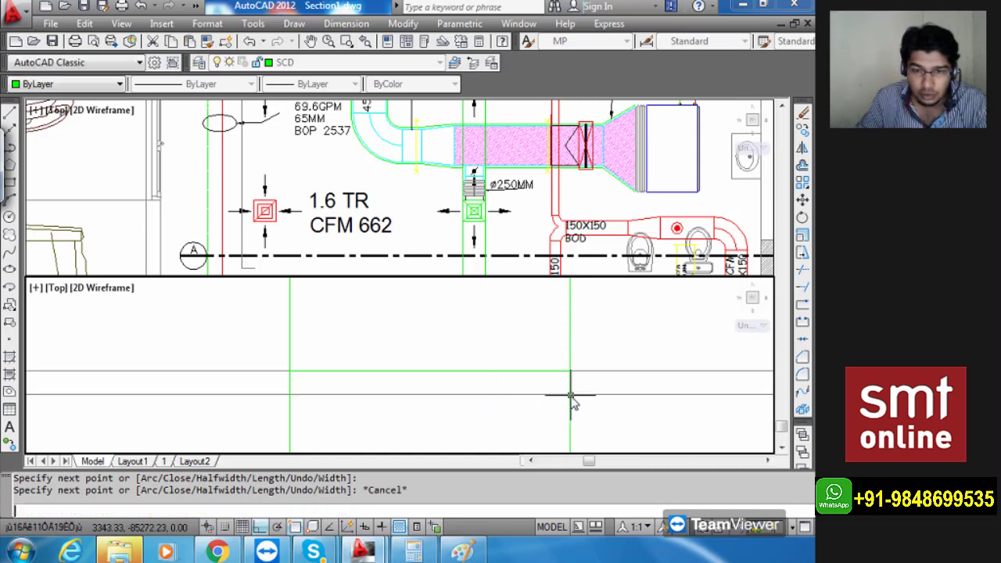
With polar tracking at 45°, draw a diagonal line about 45 long from the lower ceiling line's intersection with the left construction line.
{"action": "middle_click_drag", "start_coordinate": [396, 413], "coordinate": [420, 431]}
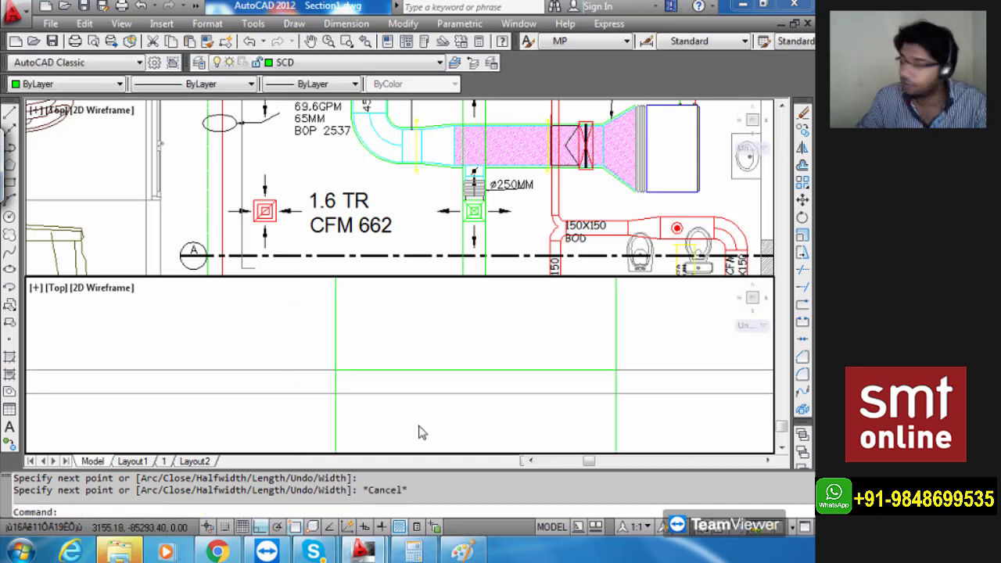
{"action": "key", "text": "F8"}
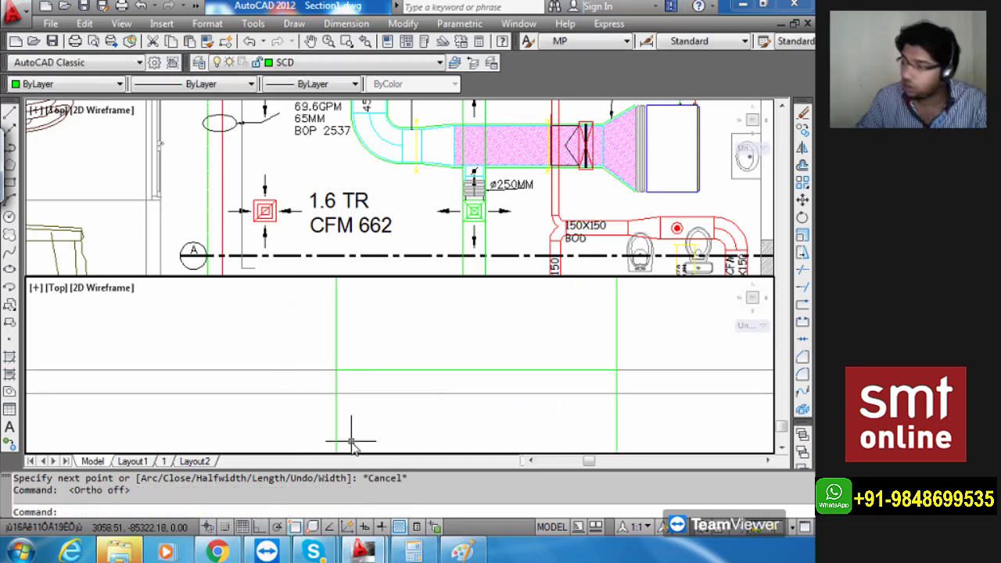
{"action": "scroll", "coordinate": [337, 391], "scroll_direction": "up", "scroll_amount": 5}
{"action": "middle_click_drag", "start_coordinate": [374, 399], "coordinate": [307, 401]}
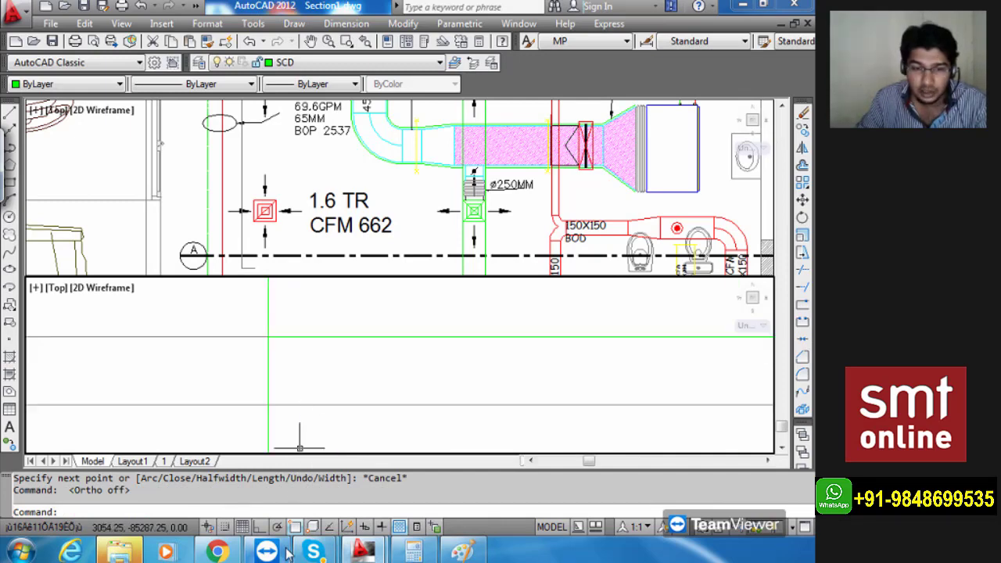
{"action": "left_click", "coordinate": [277, 527]}
{"action": "right_click", "coordinate": [279, 530]}
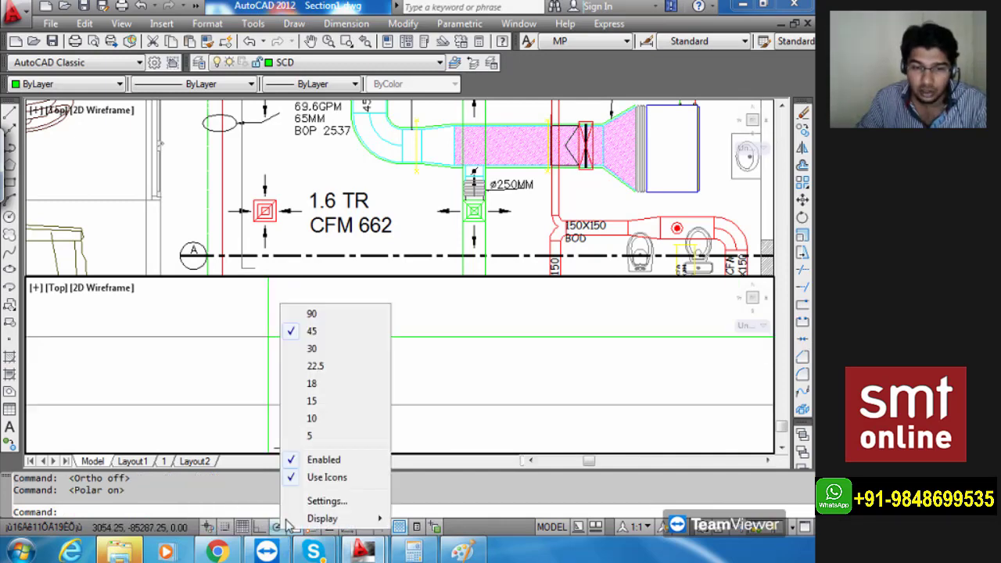
{"action": "left_click", "coordinate": [405, 343]}
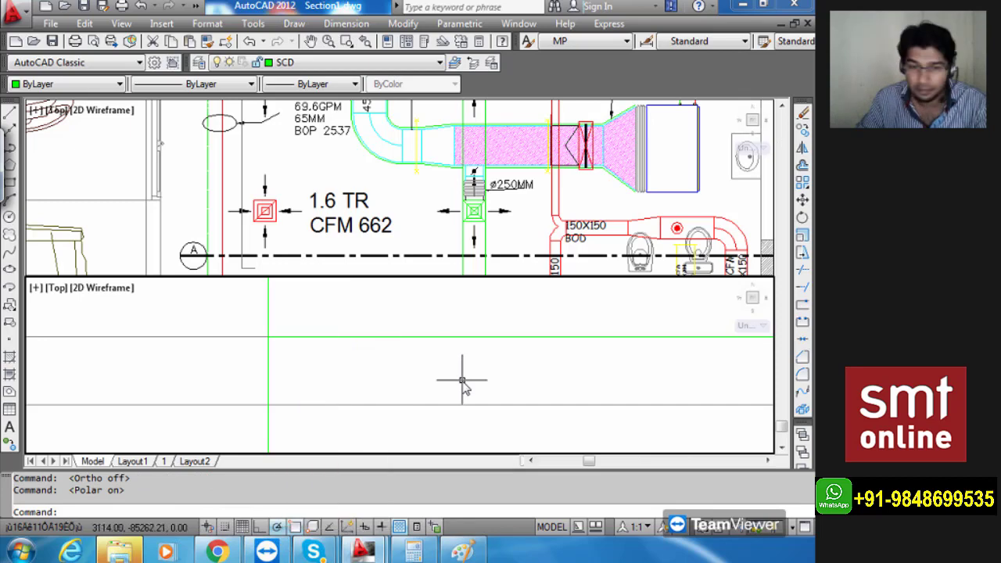
{"action": "type", "text": "l"}
{"action": "key", "text": "Return"}
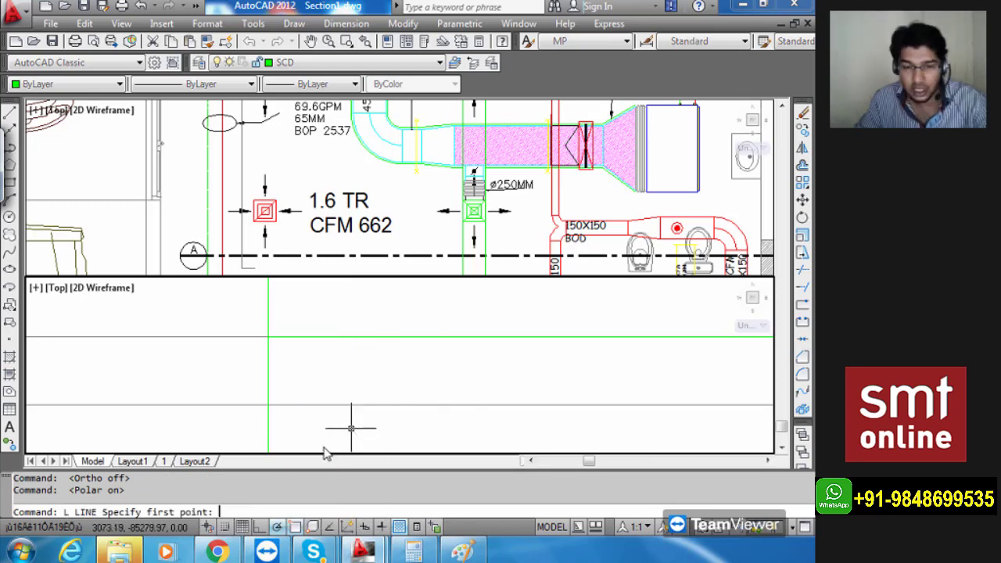
{"action": "left_click", "coordinate": [269, 407]}
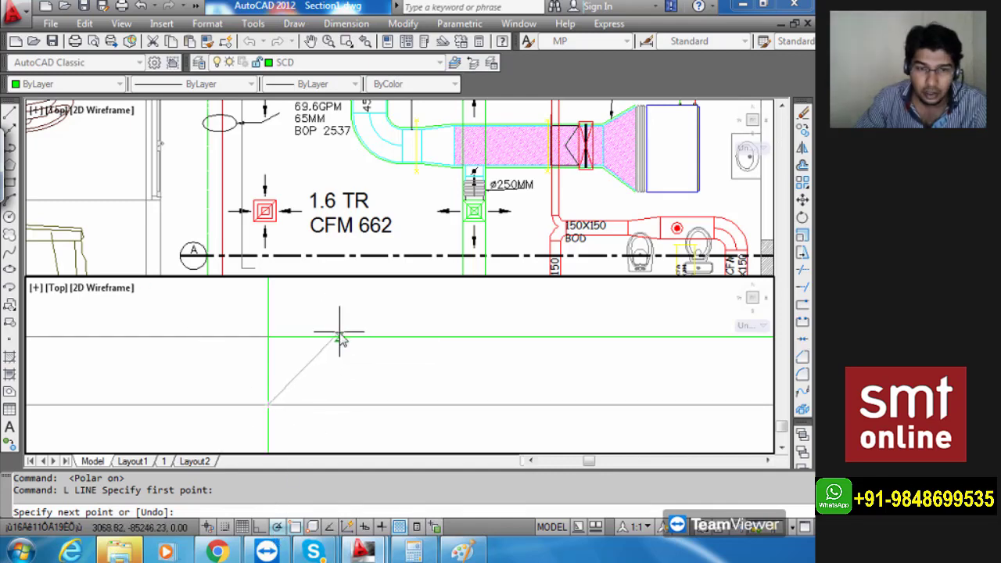
{"action": "scroll", "coordinate": [361, 336], "scroll_direction": "up", "scroll_amount": 1}
{"action": "scroll", "coordinate": [361, 335], "scroll_direction": "down", "scroll_amount": 2}
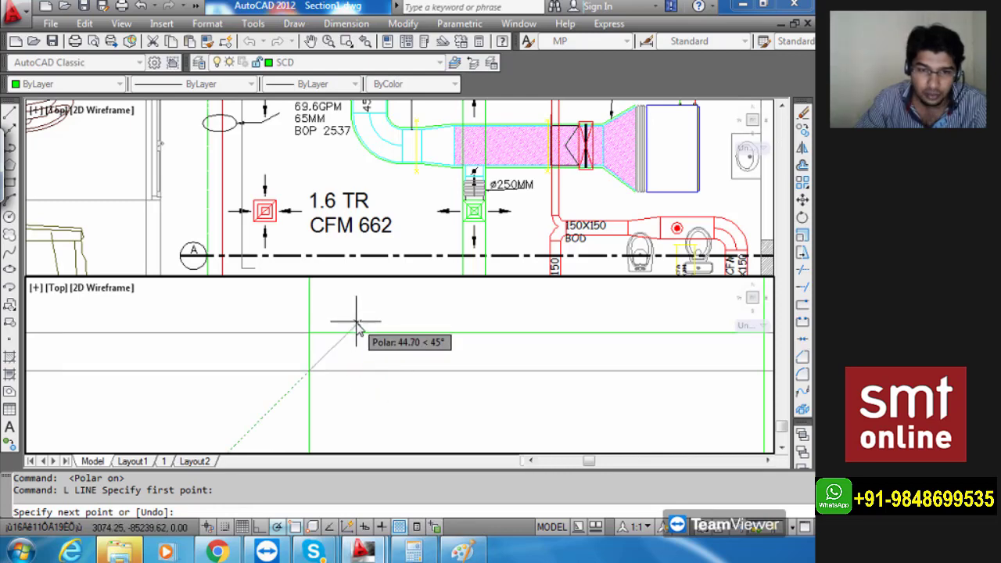
{"action": "left_click", "coordinate": [357, 322]}
{"action": "key", "text": "Escape"}
Trim the end of the 45° diagonal that projects above the diffuser's green horizontal line.
{"action": "mouse_move", "coordinate": [347, 335]}
{"action": "middle_mouse_down"}
{"action": "mouse_move", "coordinate": [320, 365]}
{"action": "mouse_move", "coordinate": [242, 375]}
{"action": "middle_mouse_up"}
{"action": "scroll", "coordinate": [320, 391], "scroll_direction": "up", "scroll_amount": 3}
{"action": "scroll", "coordinate": [235, 365], "scroll_direction": "down", "scroll_amount": 4}
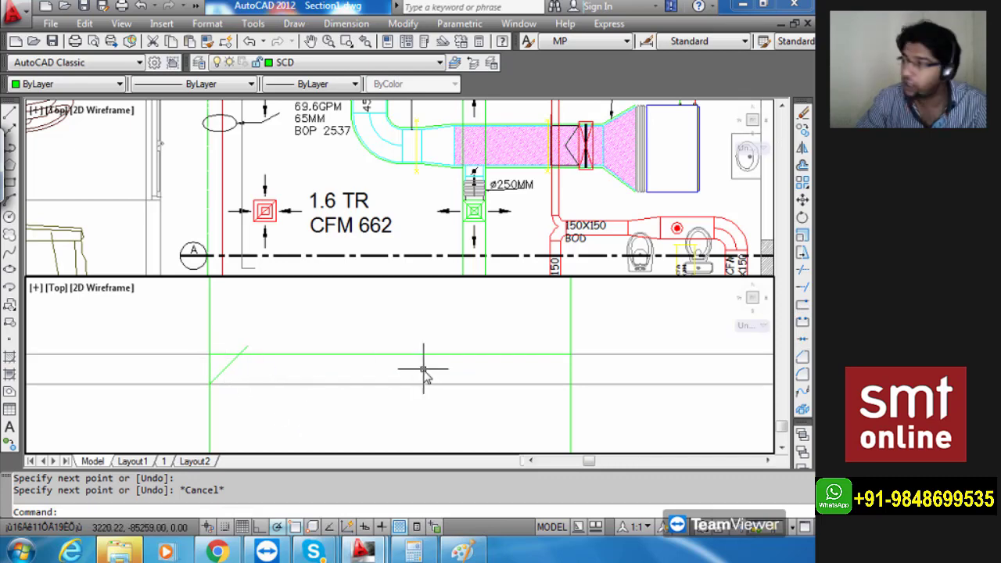
{"action": "scroll", "coordinate": [223, 361], "scroll_direction": "up", "scroll_amount": 5}
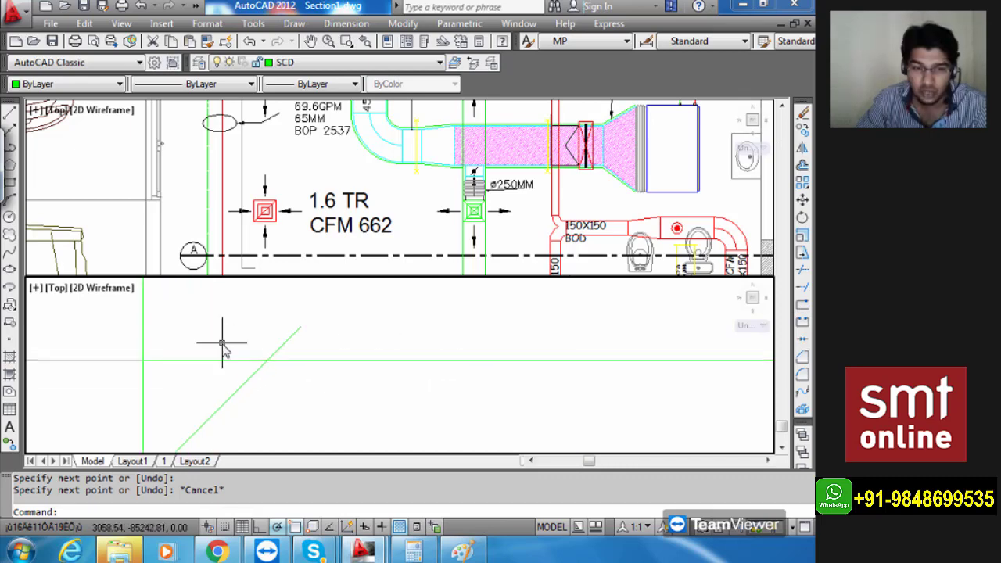
{"action": "type", "text": "TR"}
{"action": "key", "text": "Return"}
{"action": "left_click", "coordinate": [274, 344]}
{"action": "left_click", "coordinate": [265, 336]}
{"action": "scroll", "coordinate": [266, 335], "scroll_direction": "down", "scroll_amount": 4}
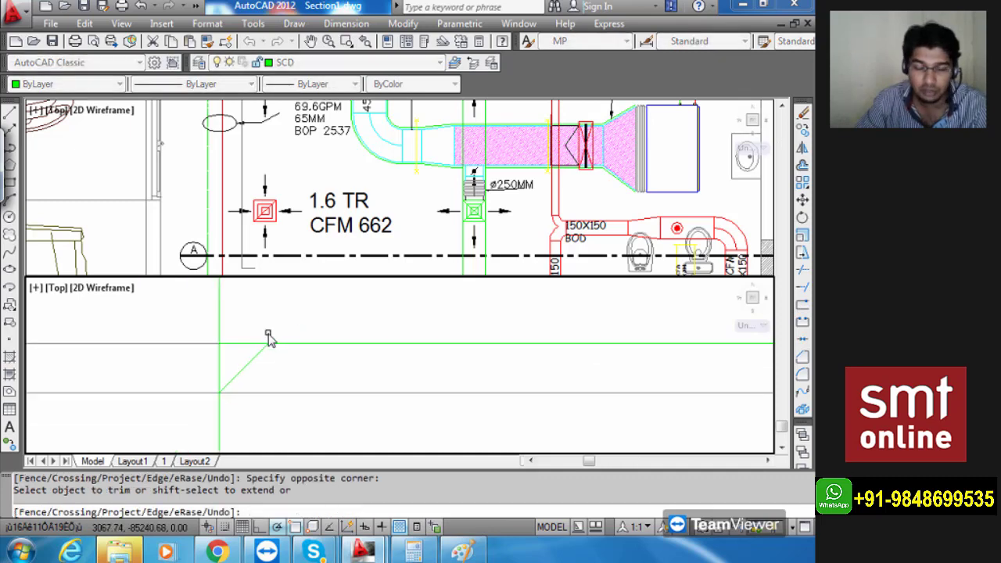
{"action": "key", "text": "Escape"}
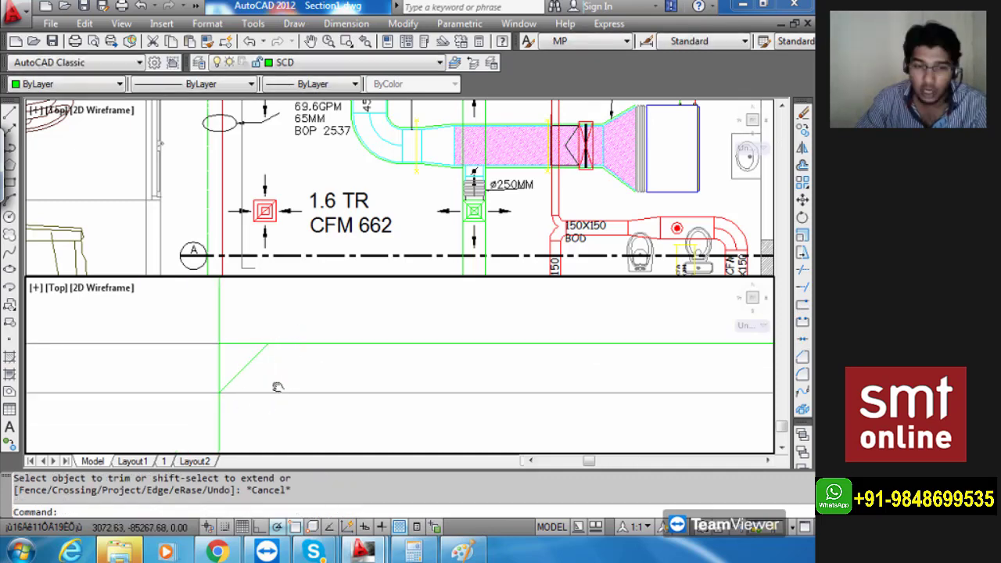
Copy the trimmed diagonal horizontally to the right at distances of 25, 50, 75, 100 and 125 from its midpoint.
{"action": "scroll", "coordinate": [219, 384], "scroll_direction": "down", "scroll_amount": 3}
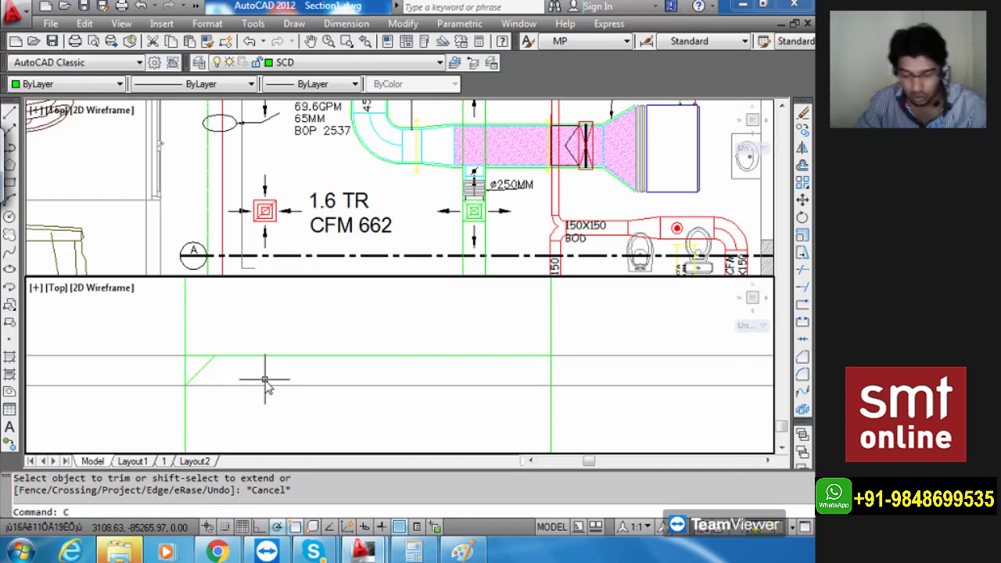
{"action": "type", "text": "O"}
{"action": "key", "text": "Return"}
{"action": "left_click", "coordinate": [206, 366]}
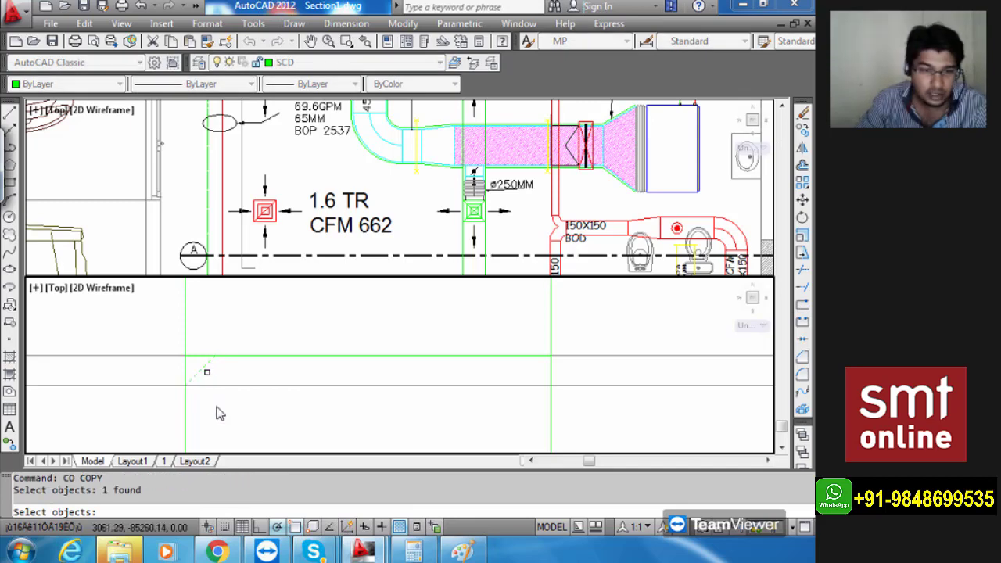
{"action": "left_click", "coordinate": [260, 528]}
{"action": "key", "text": "Return"}
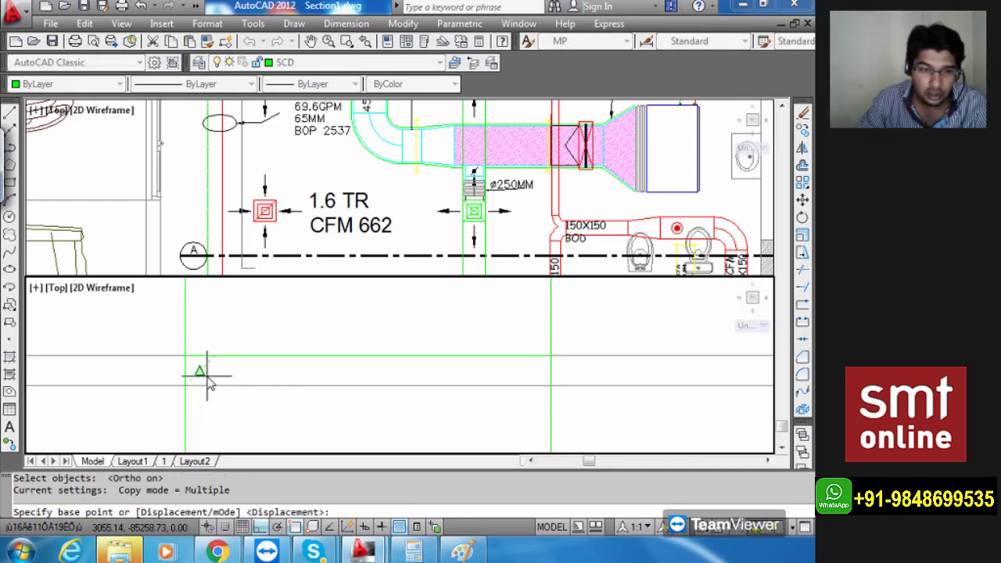
{"action": "left_click", "coordinate": [201, 371]}
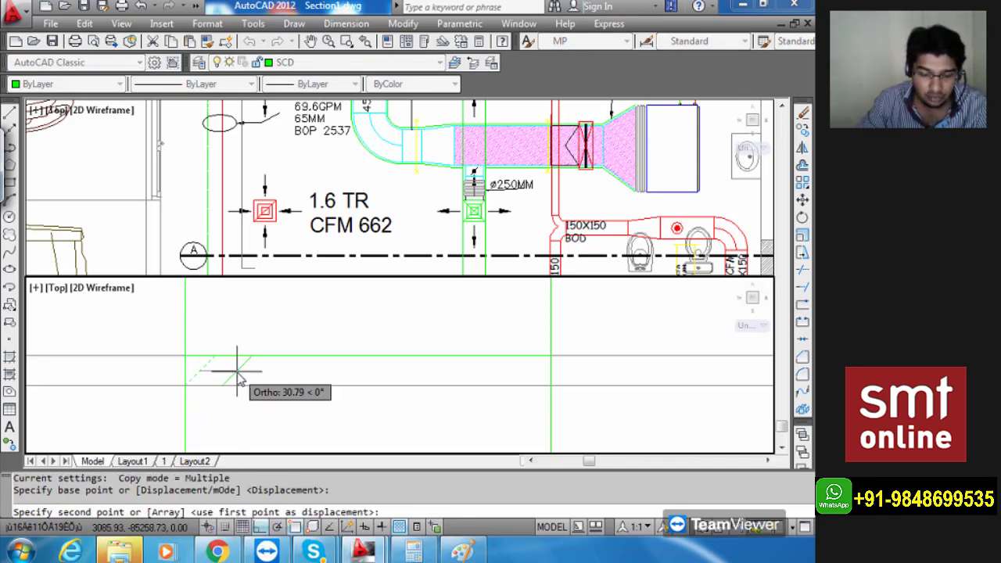
{"action": "type", "text": "25"}
{"action": "key", "text": "Return"}
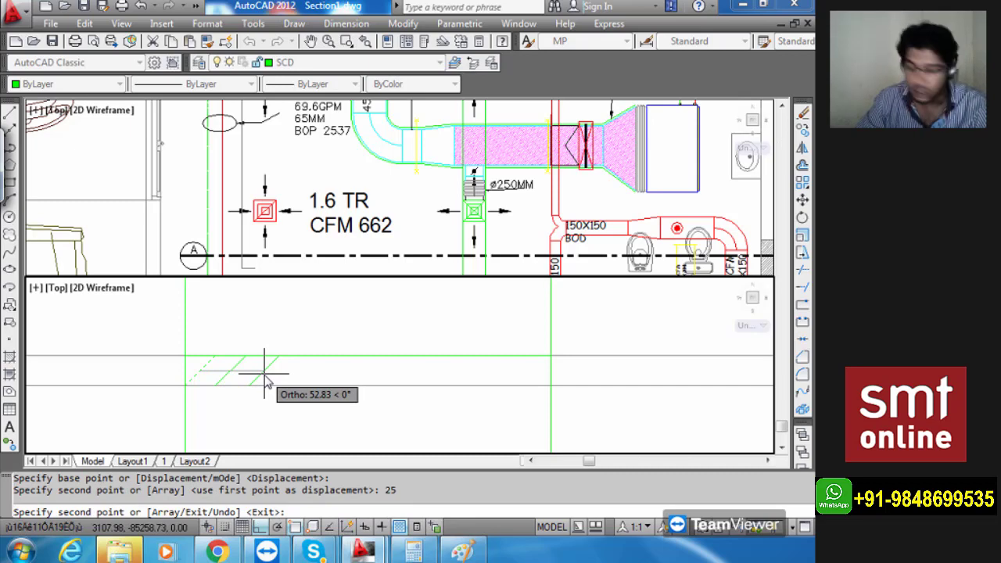
{"action": "type", "text": "50"}
{"action": "key", "text": "Return"}
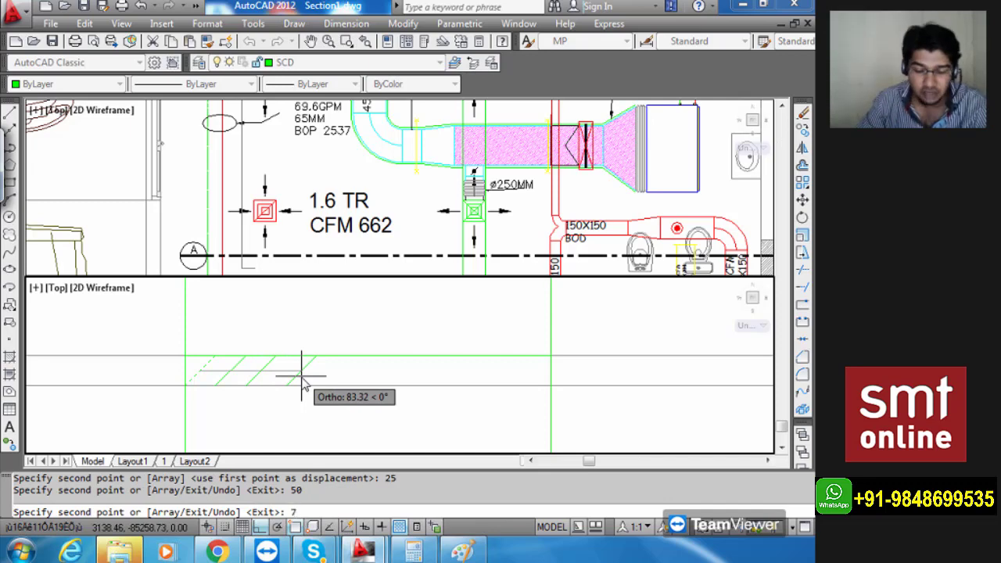
{"action": "type", "text": "75"}
{"action": "key", "text": "Return"}
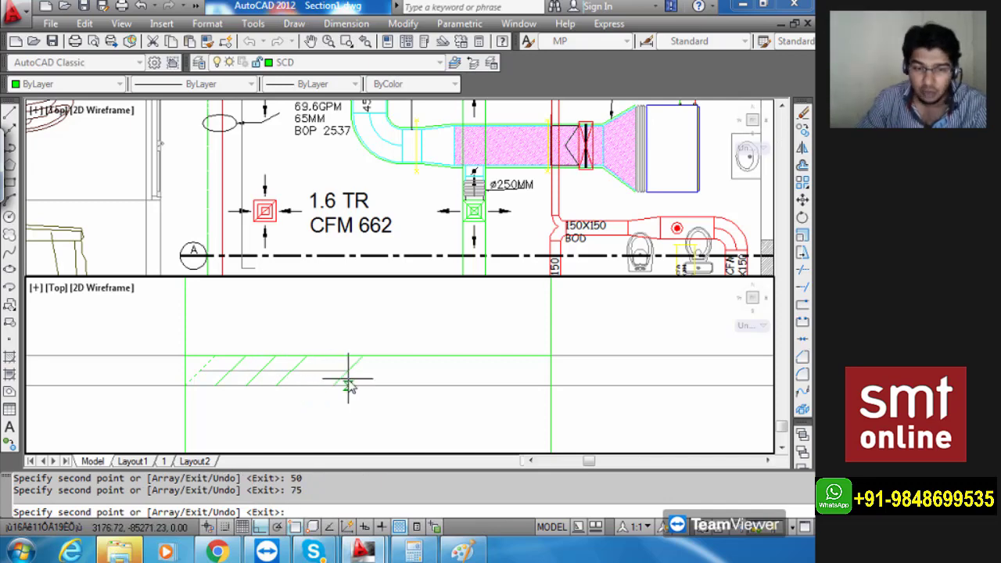
{"action": "type", "text": "100"}
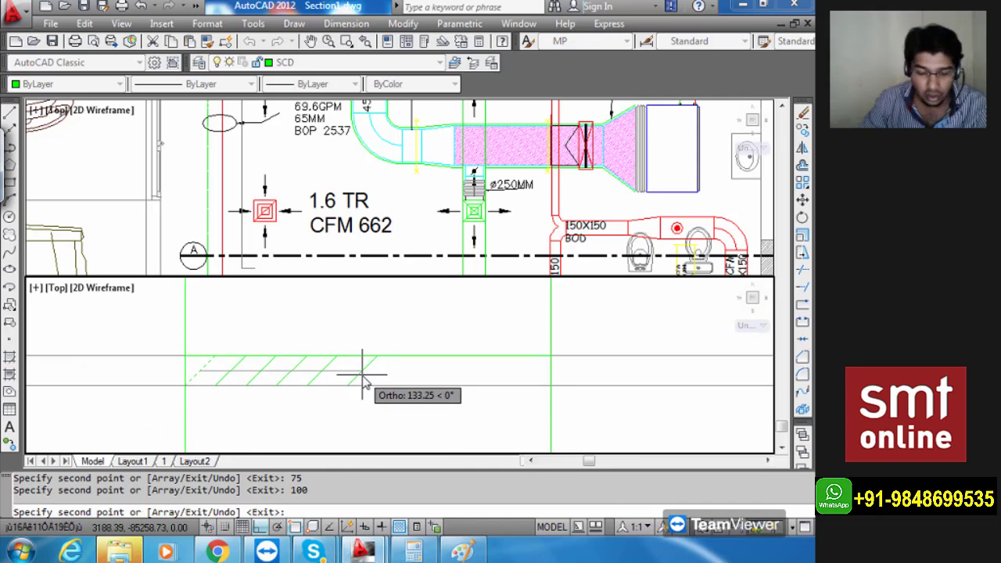
{"action": "type", "text": "12"}
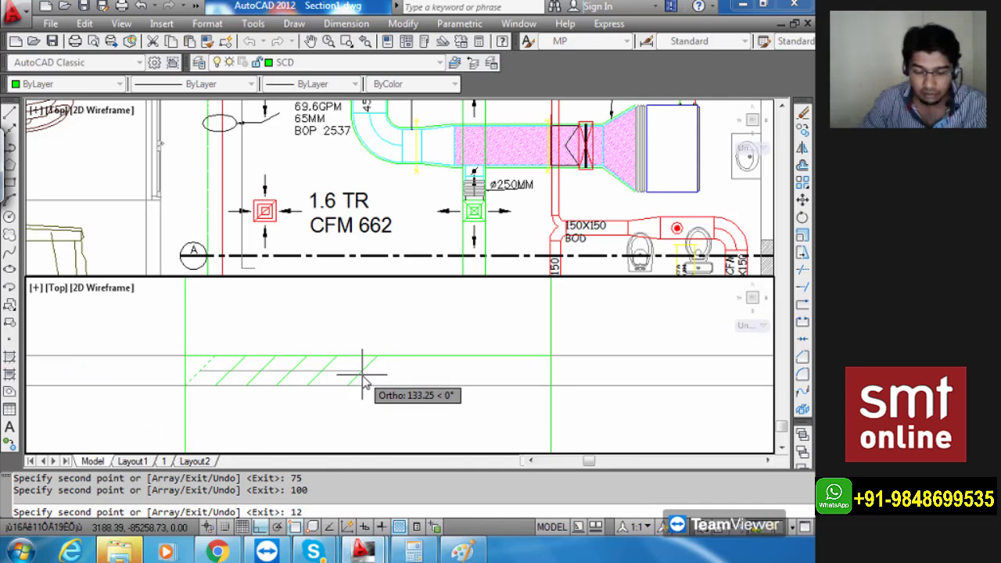
{"action": "type", "text": "5"}
{"action": "key", "text": "Return"}
{"action": "key", "text": "Escape"}
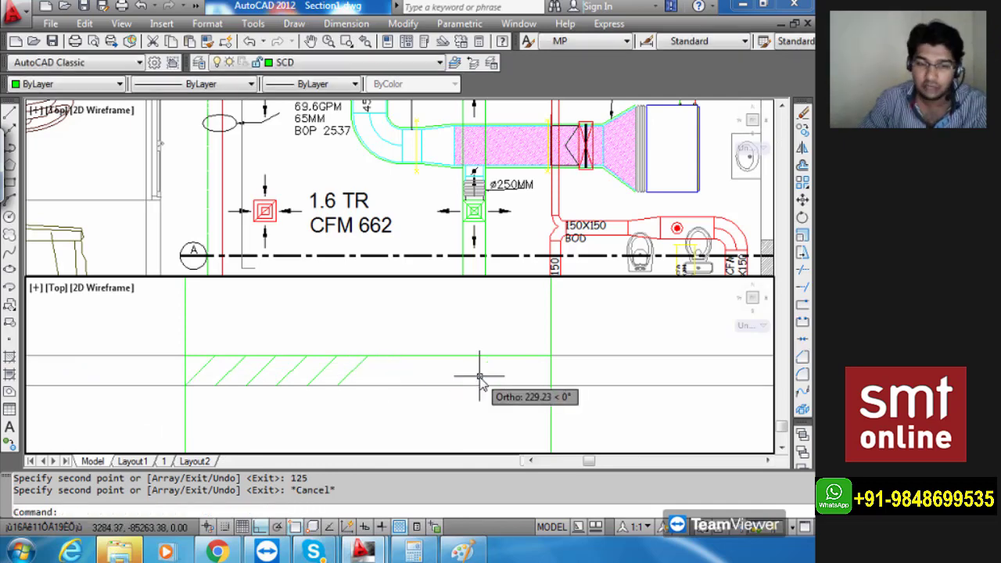
Mirror the six diagonal blades about a vertical axis through the upper end of the rightmost blade, keeping the originals.
{"action": "scroll", "coordinate": [453, 369], "scroll_direction": "down", "scroll_amount": 2}
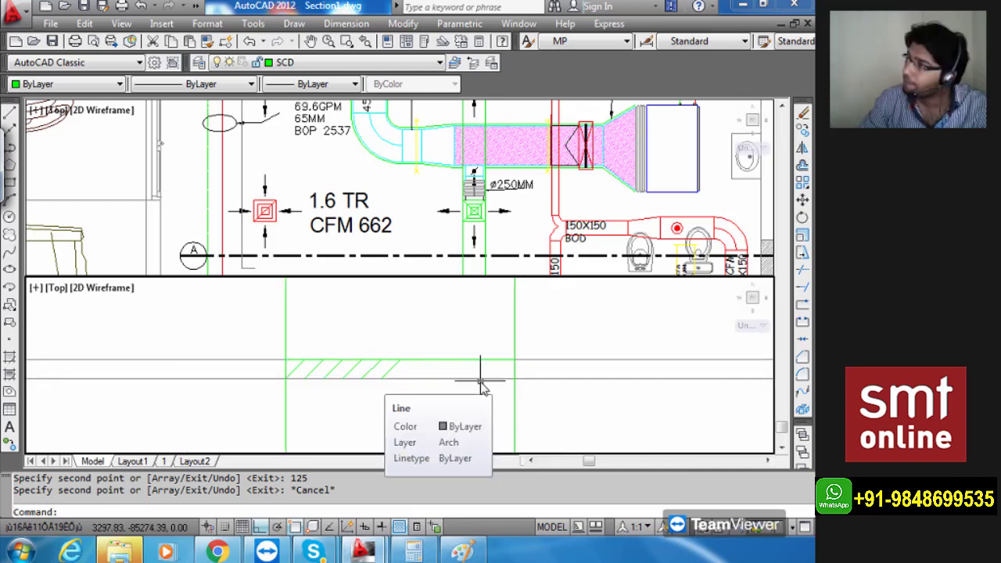
{"action": "middle_click_drag", "start_coordinate": [411, 422], "coordinate": [441, 433]}
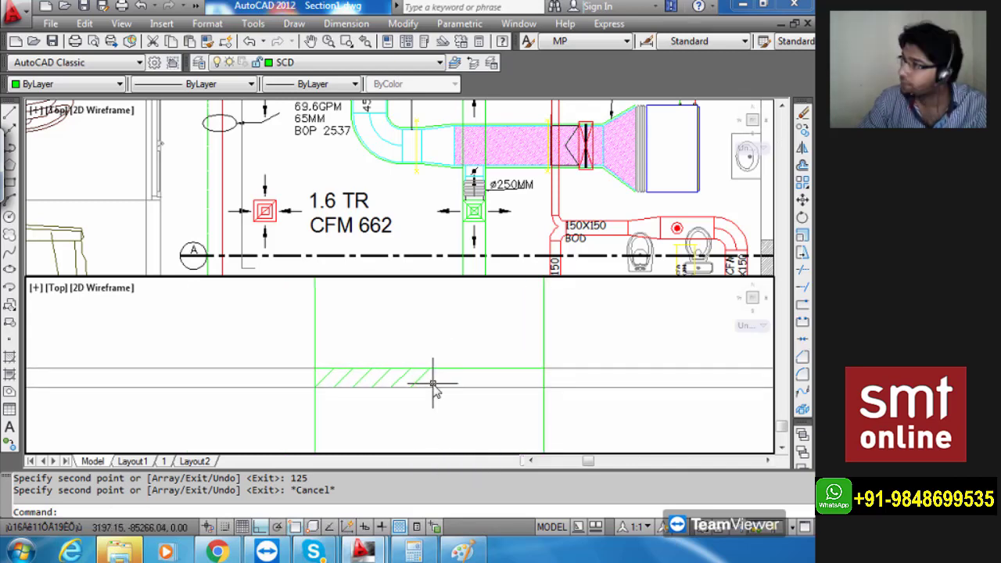
{"action": "type", "text": "MI"}
{"action": "key", "text": "Return"}
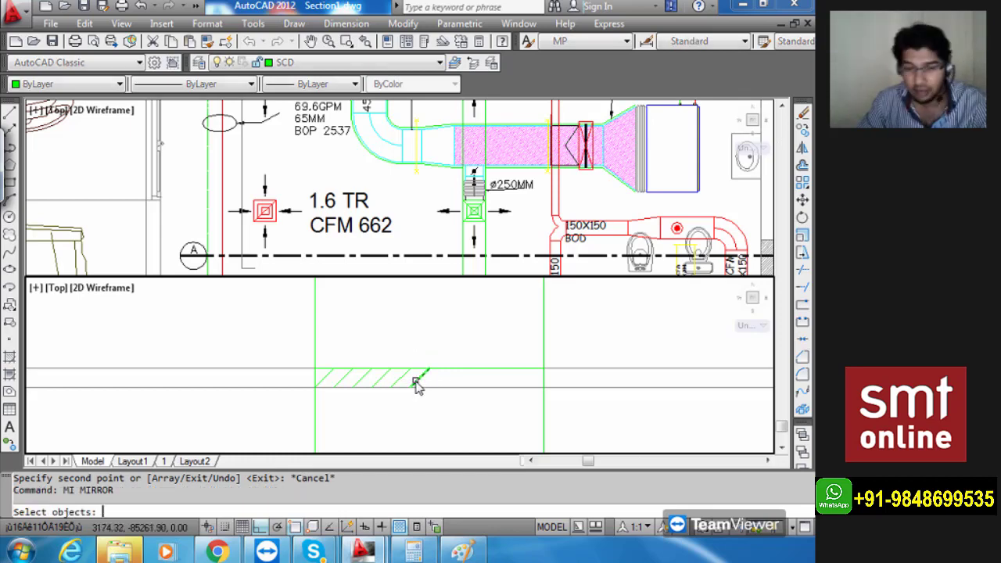
{"action": "scroll", "coordinate": [426, 382], "scroll_direction": "up", "scroll_amount": 3}
{"action": "left_click", "coordinate": [440, 370]}
{"action": "left_click", "coordinate": [225, 376]}
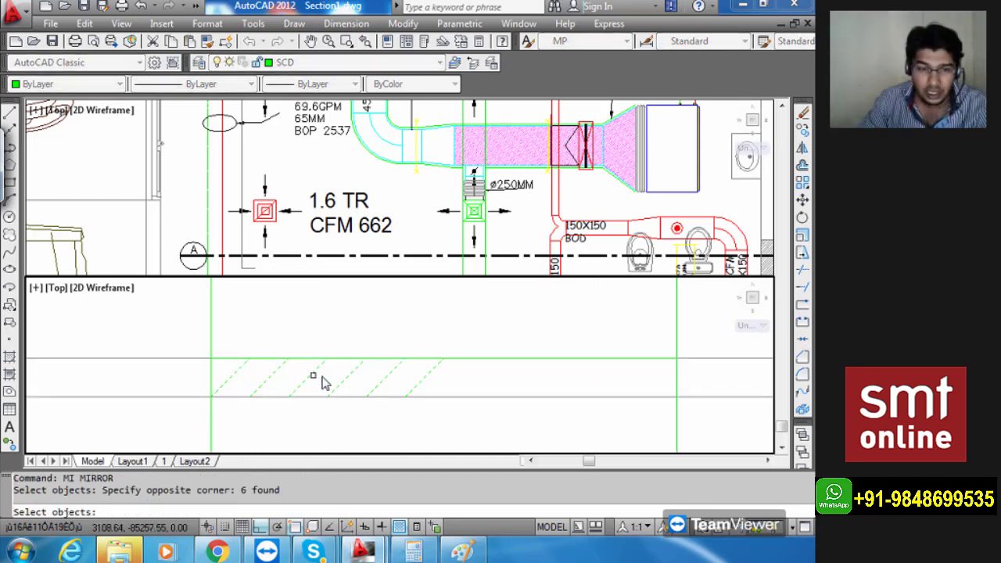
{"action": "key", "text": "Return"}
{"action": "left_click", "coordinate": [445, 359]}
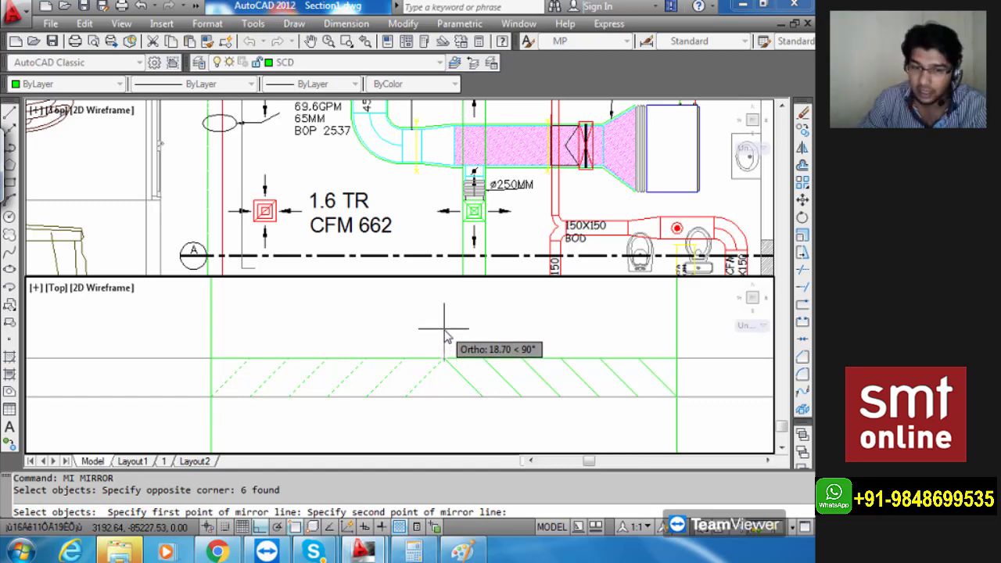
{"action": "left_click", "coordinate": [445, 330]}
{"action": "key", "text": "Return"}
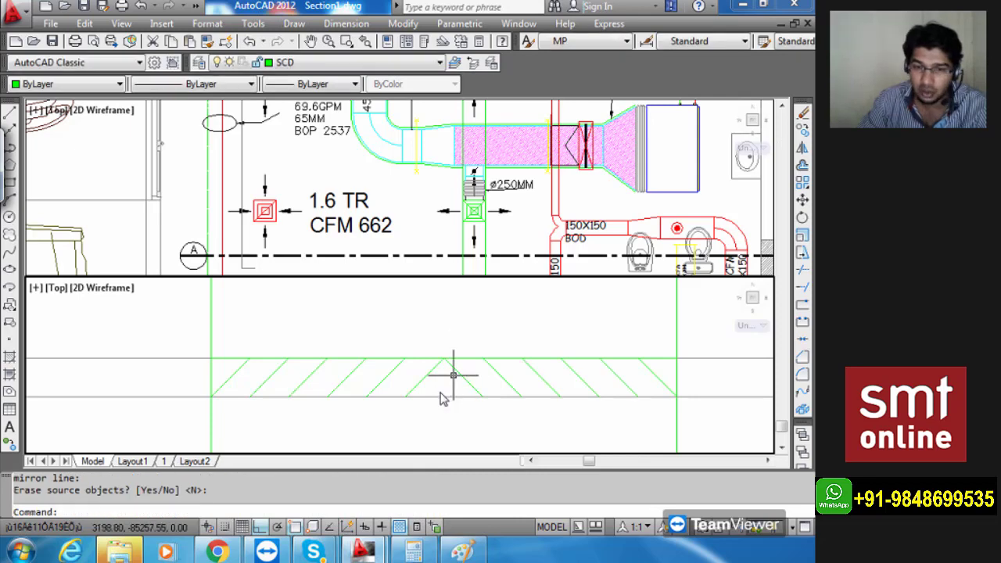
Draw two polylines along the diffuser's lower edge, from the lower ends of the two central blades outward to the left and right construction lines.
{"action": "type", "text": "pl"}
{"action": "key", "text": "Return"}
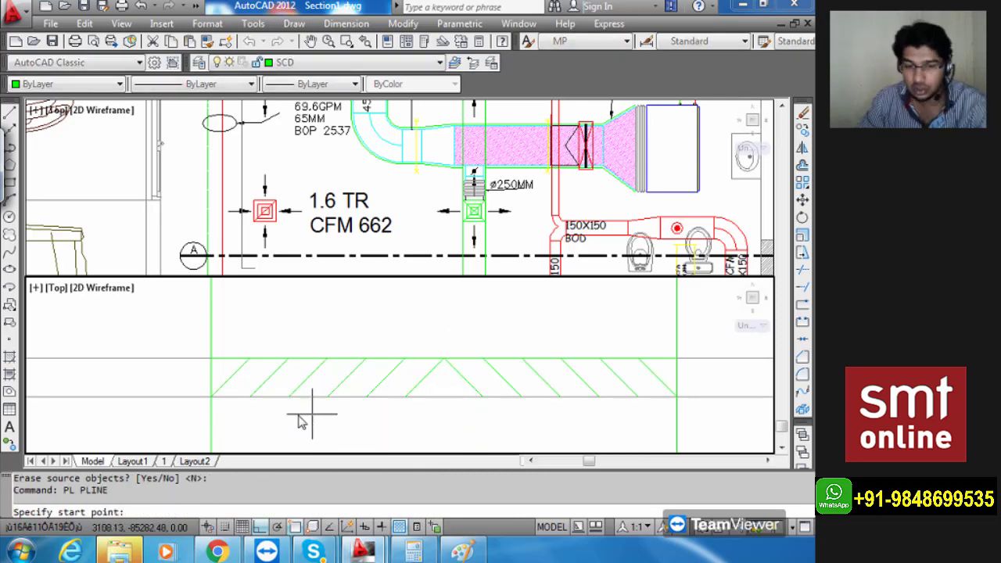
{"action": "left_click", "coordinate": [406, 398]}
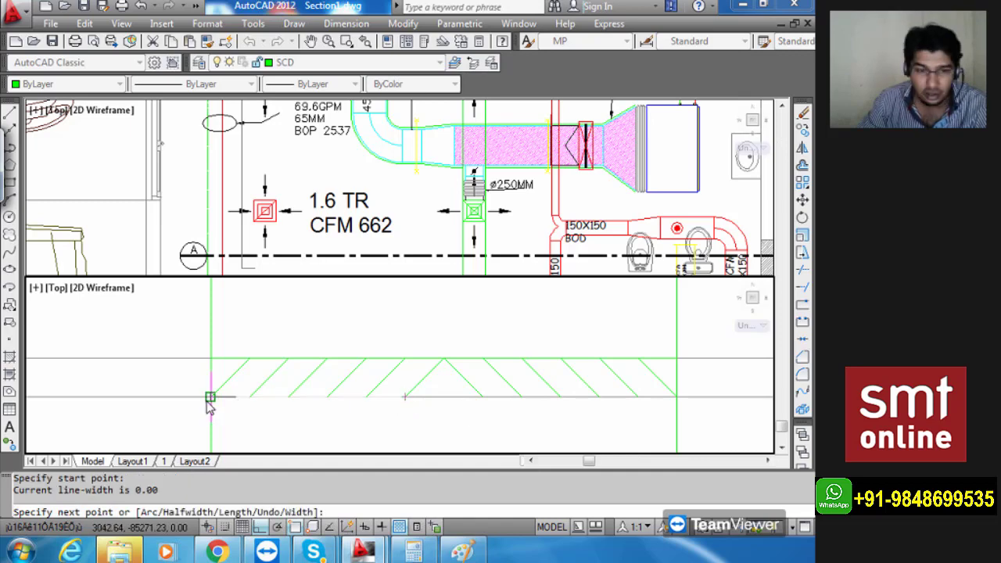
{"action": "left_click", "coordinate": [211, 397]}
{"action": "key", "text": "Escape"}
{"action": "key", "text": "space"}
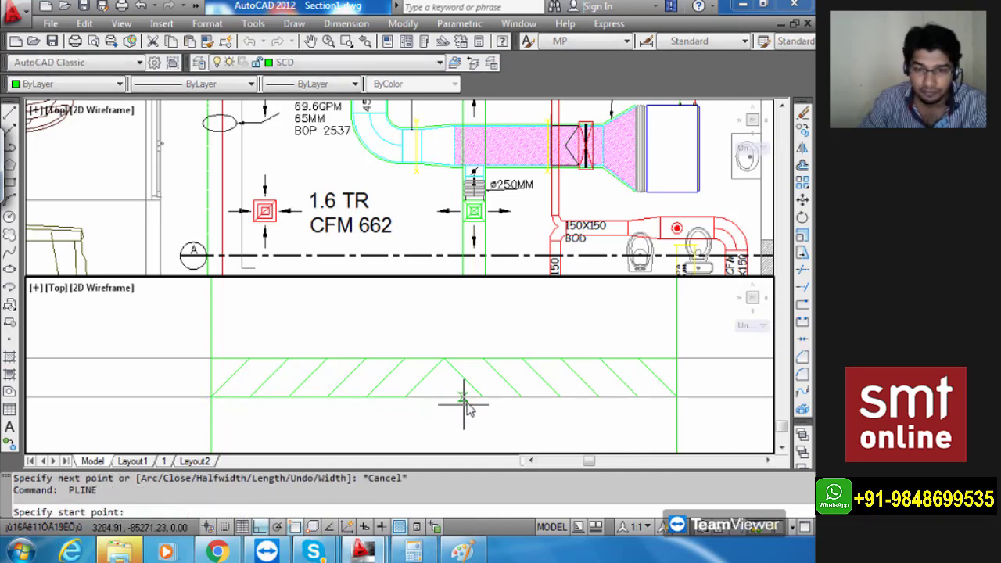
{"action": "left_click", "coordinate": [484, 398]}
{"action": "left_click", "coordinate": [663, 397]}
{"action": "key", "text": "Escape"}
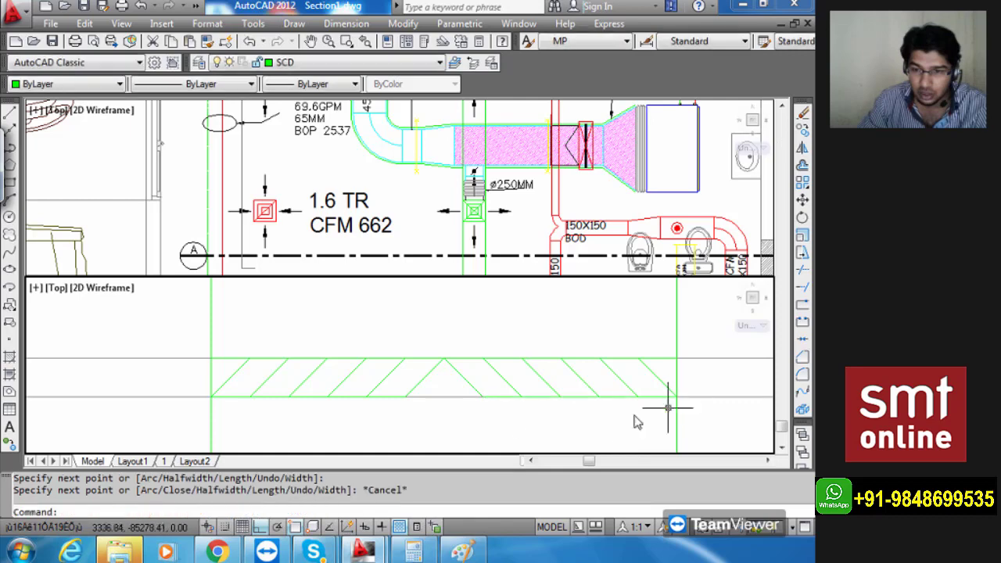
Trim the lower ceiling line between the diffuser's two central blades.
{"action": "type", "text": "tr"}
{"action": "key", "text": "space"}
{"action": "key", "text": "space"}
{"action": "left_click", "coordinate": [460, 412]}
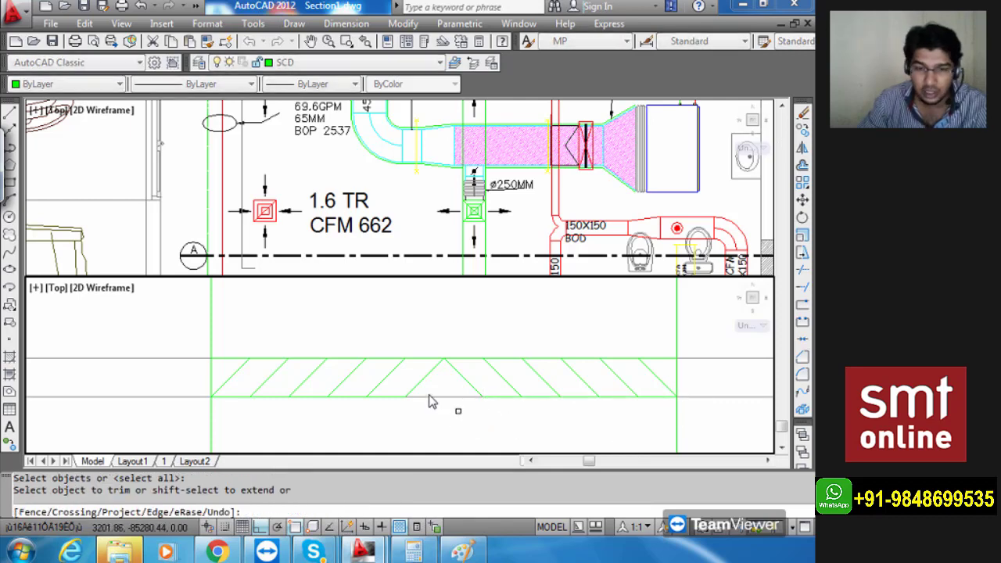
{"action": "left_click", "coordinate": [430, 394]}
{"action": "scroll", "coordinate": [431, 399], "scroll_direction": "down", "scroll_amount": 2}
{"action": "key", "text": "Escape"}
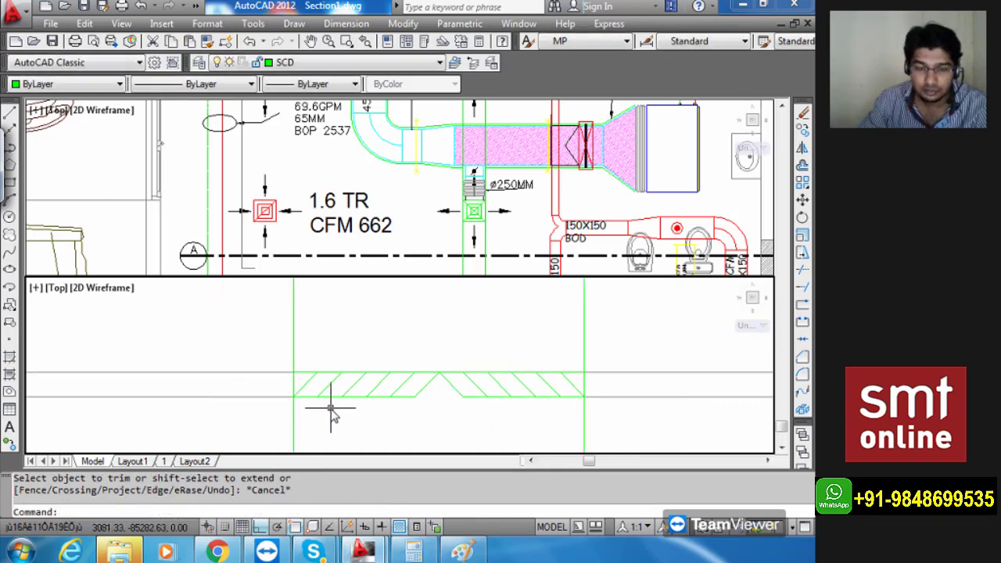
Trim both vertical construction lines above and below the diffuser in the section.
{"action": "type", "text": "tr"}
{"action": "key", "text": "space"}
{"action": "key", "text": "space"}
{"action": "left_click", "coordinate": [331, 359]}
{"action": "left_click", "coordinate": [269, 335]}
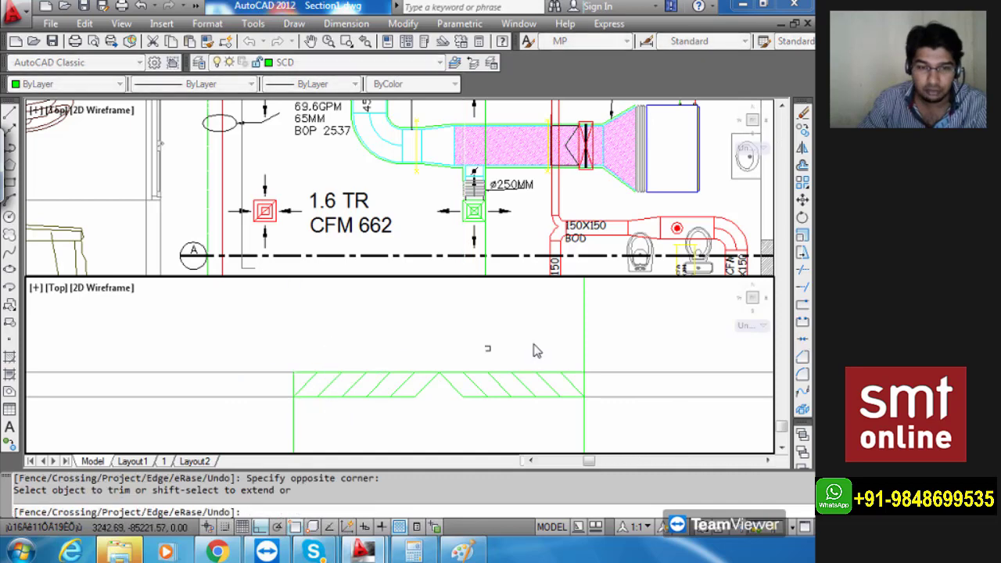
{"action": "scroll", "coordinate": [555, 340], "scroll_direction": "down", "scroll_amount": 2}
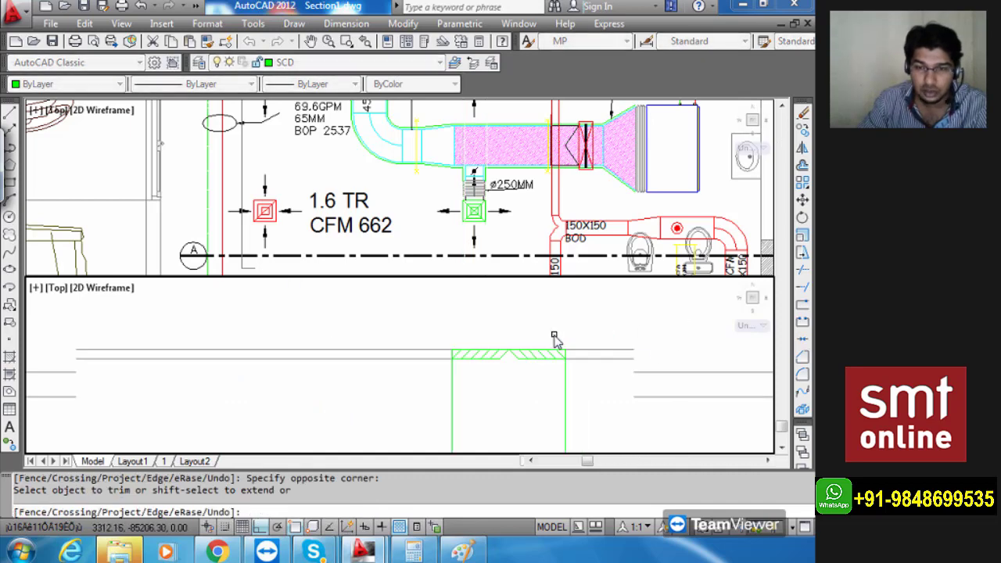
{"action": "left_click", "coordinate": [470, 429]}
{"action": "left_click", "coordinate": [430, 404]}
{"action": "left_click", "coordinate": [602, 407]}
{"action": "scroll", "coordinate": [551, 400], "scroll_direction": "down", "scroll_amount": 2}
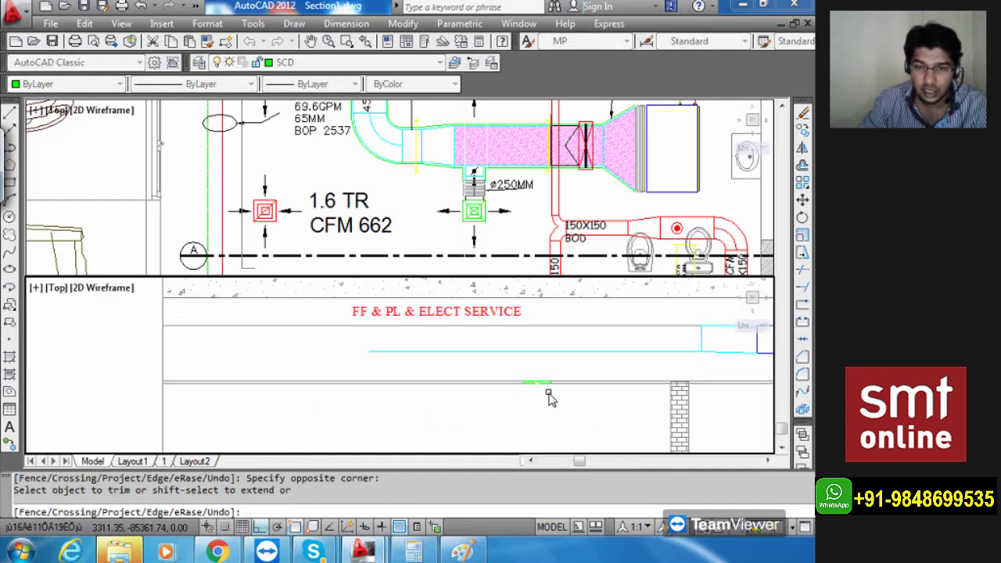
{"action": "key", "text": "Escape"}
Draw vertical construction lines through the two lower corners of the green diffuser at the Ø250MM connection in the plan.
{"action": "left_click", "coordinate": [489, 219]}
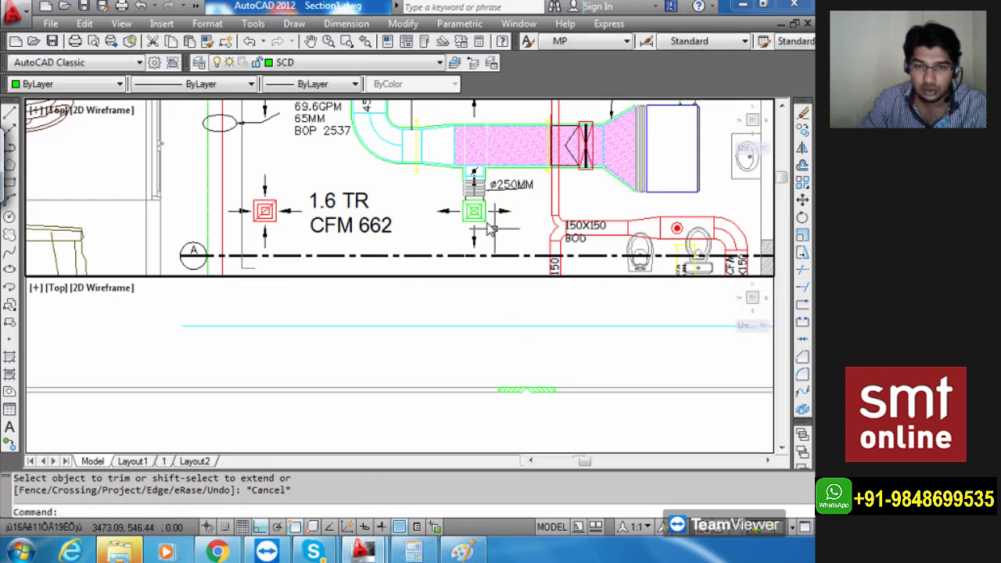
{"action": "type", "text": "XL"}
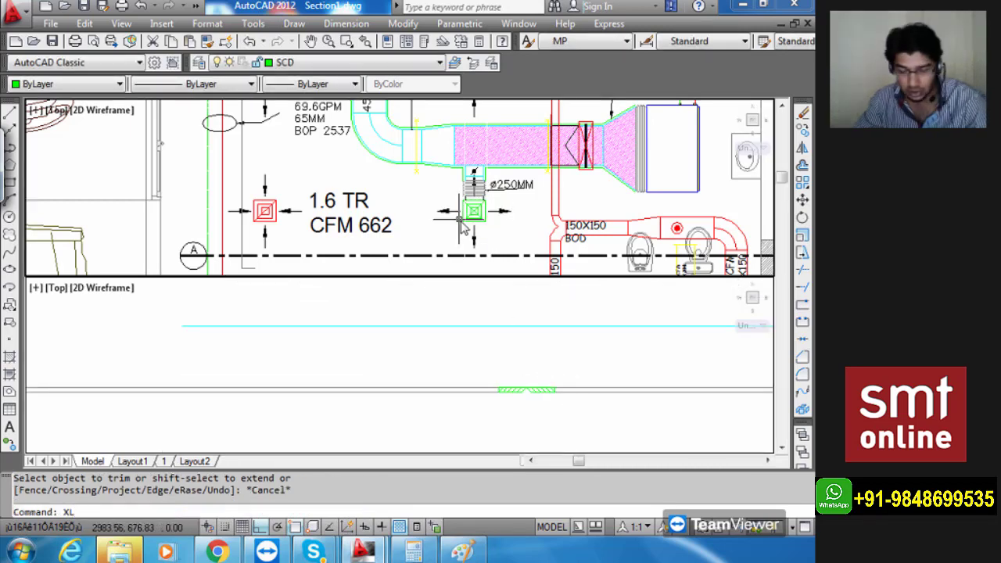
{"action": "key", "text": "Return"}
{"action": "type", "text": "V"}
{"action": "key", "text": "Return"}
{"action": "scroll", "coordinate": [463, 238], "scroll_direction": "up", "scroll_amount": 5}
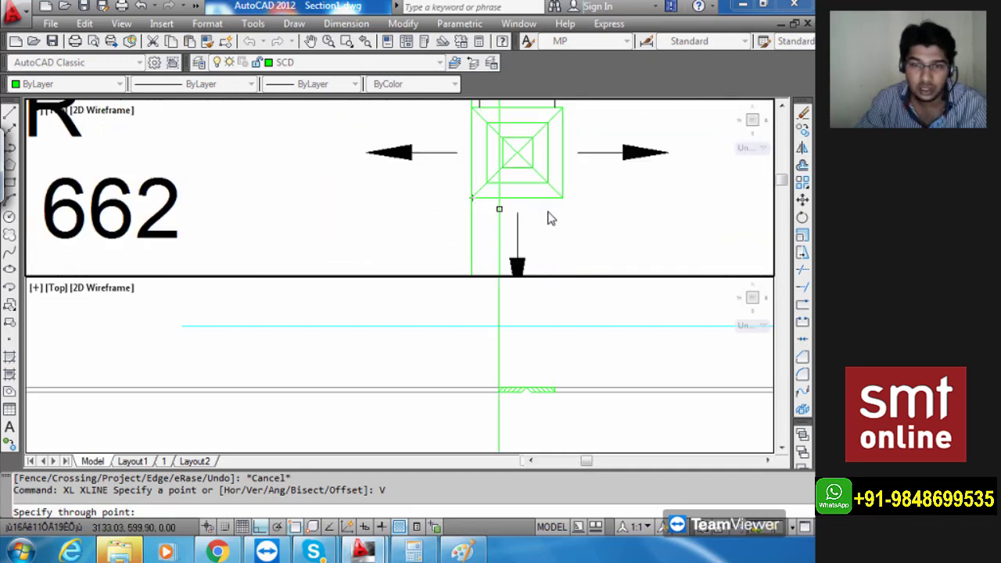
{"action": "left_click", "coordinate": [562, 202]}
{"action": "key", "text": "Escape"}
{"action": "scroll", "coordinate": [566, 210], "scroll_direction": "down", "scroll_amount": 5}
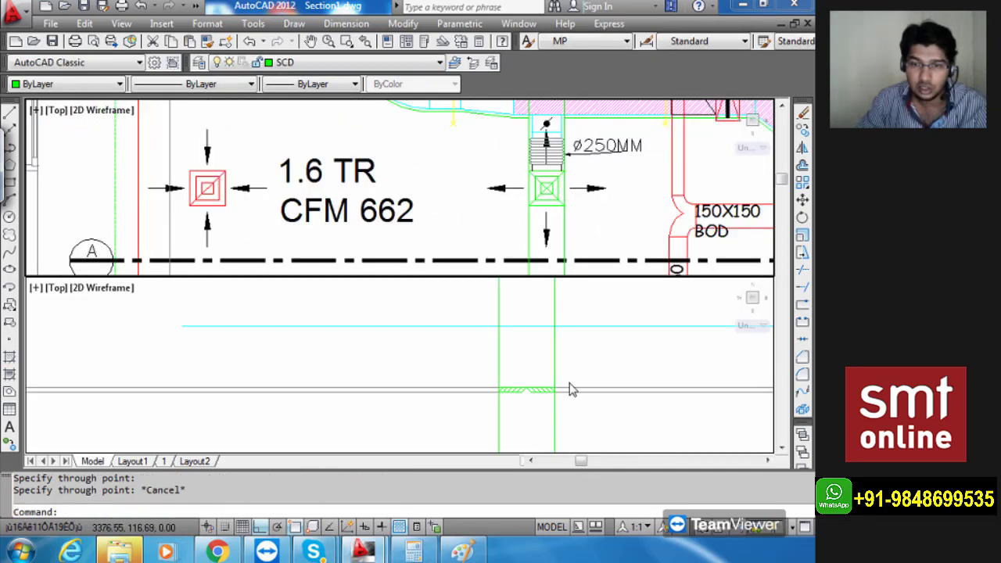
Trim the two new construction lines below the diffuser and at the level of the FF & PL & ELECT SERVICE text.
{"action": "mouse_move", "coordinate": [572, 390]}
{"action": "middle_mouse_down"}
{"action": "mouse_move", "coordinate": [539, 286]}
{"action": "mouse_move", "coordinate": [559, 356]}
{"action": "middle_mouse_up"}
{"action": "type", "text": "TR"}
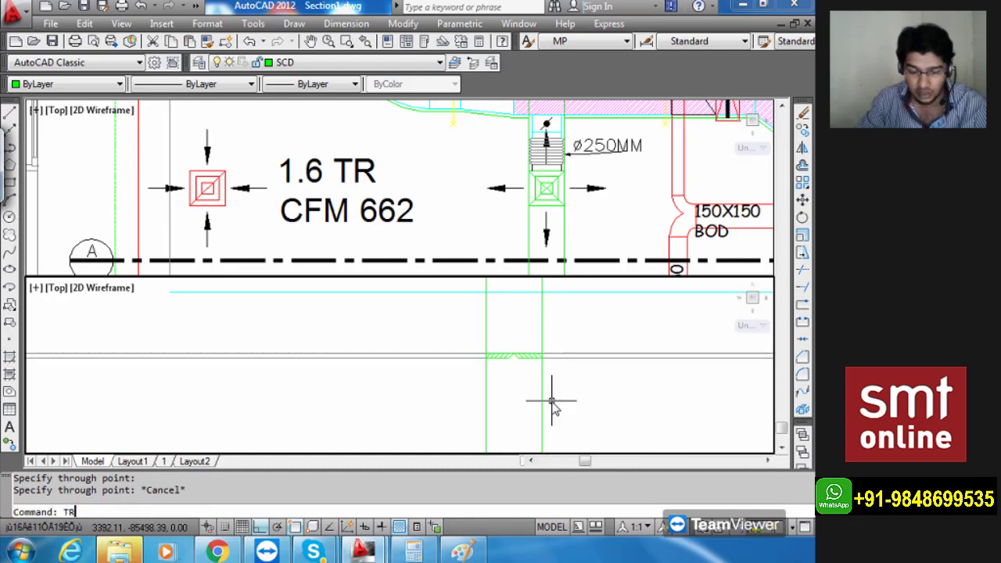
{"action": "key", "text": "Return"}
{"action": "key", "text": "Return"}
{"action": "left_click", "coordinate": [566, 418]}
{"action": "left_click", "coordinate": [447, 399]}
{"action": "scroll", "coordinate": [454, 398], "scroll_direction": "down", "scroll_amount": 2}
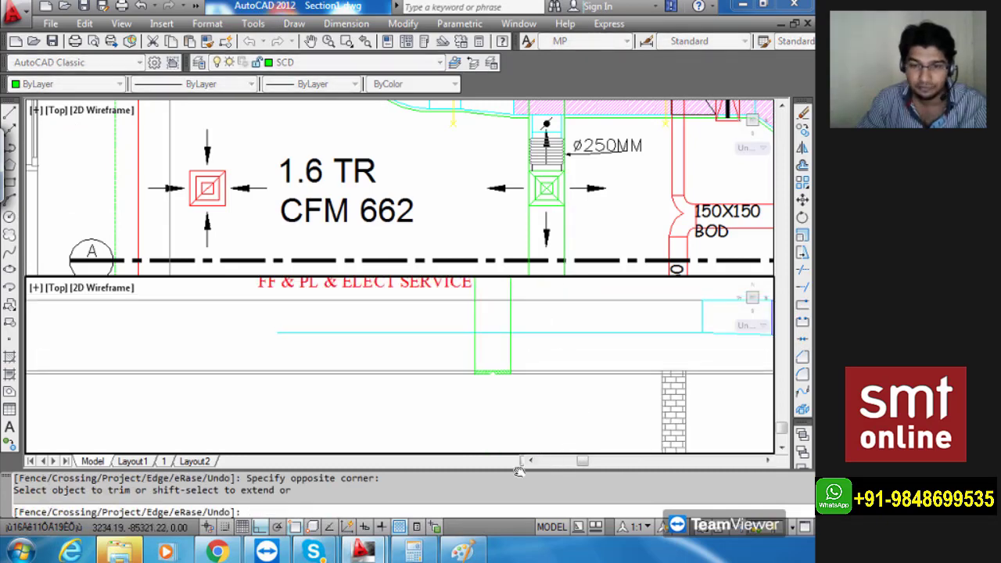
{"action": "left_click", "coordinate": [548, 381]}
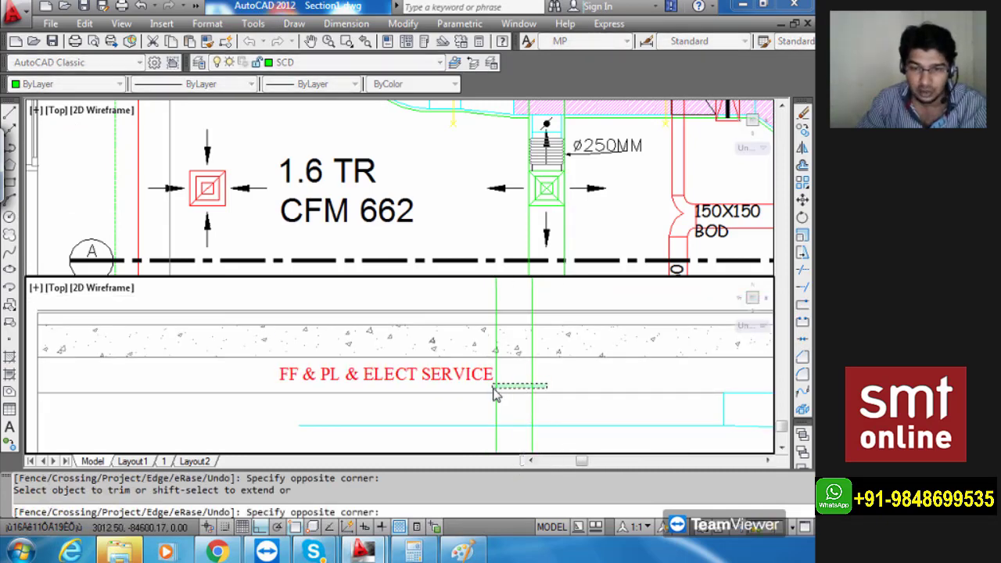
{"action": "scroll", "coordinate": [525, 345], "scroll_direction": "up", "scroll_amount": 2}
{"action": "key", "text": "Escape"}
Erase the two leftover construction line pieces running up through the concrete slab.
{"action": "left_click", "coordinate": [561, 352]}
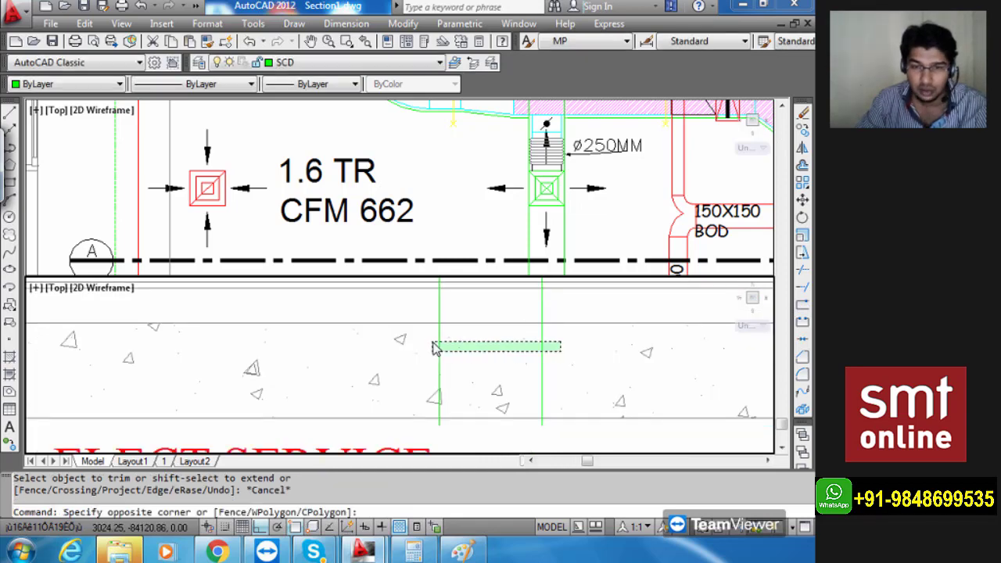
{"action": "left_click", "coordinate": [436, 349]}
{"action": "key", "text": "Escape"}
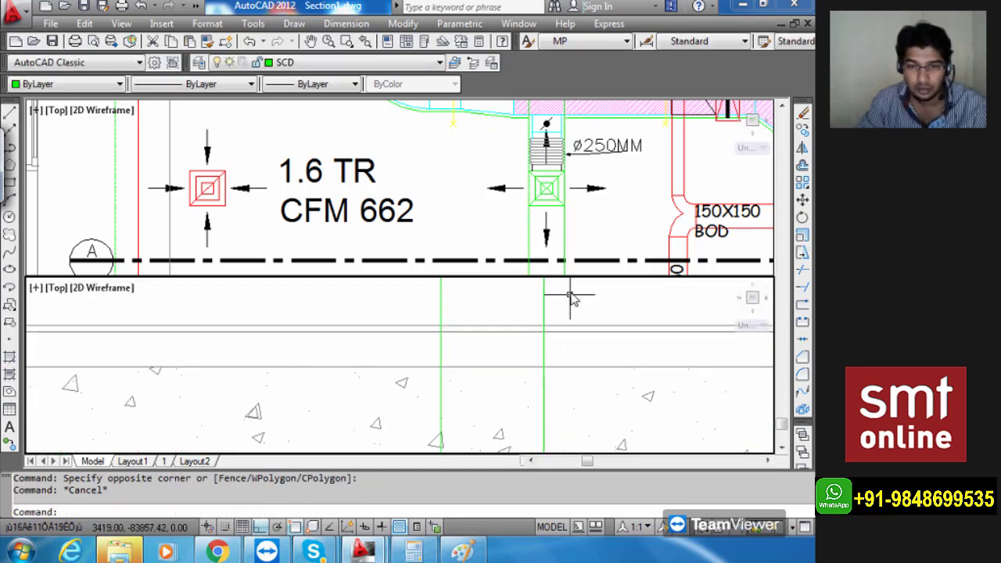
{"action": "left_click", "coordinate": [568, 295]}
{"action": "left_click", "coordinate": [430, 305]}
{"action": "key", "text": "Delete"}
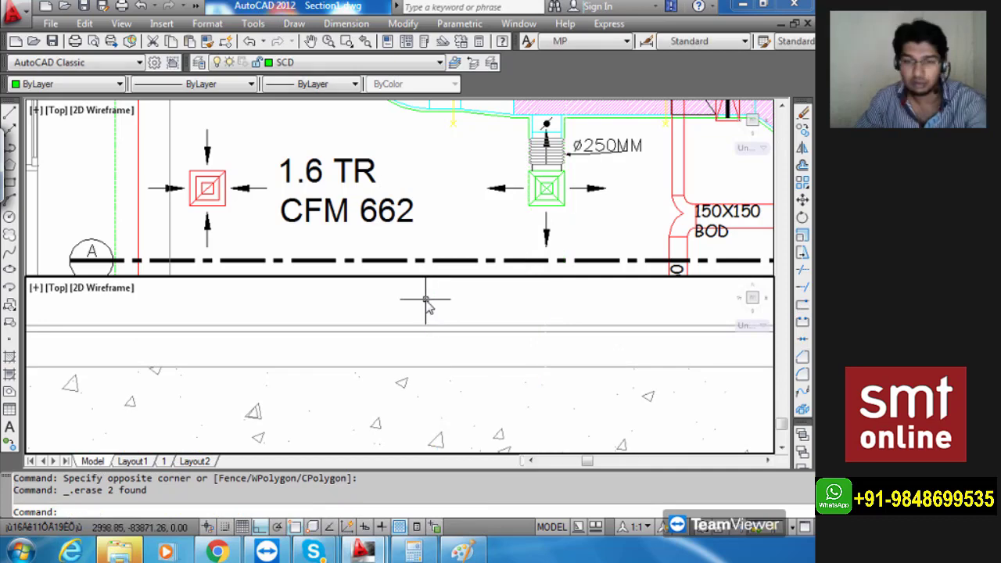
Trim the two vertical connection lines above the cyan duct line so they run only from the duct down to the diffuser.
{"action": "scroll", "coordinate": [427, 305], "scroll_direction": "down", "scroll_amount": 2}
{"action": "scroll", "coordinate": [446, 399], "scroll_direction": "up", "scroll_amount": 3}
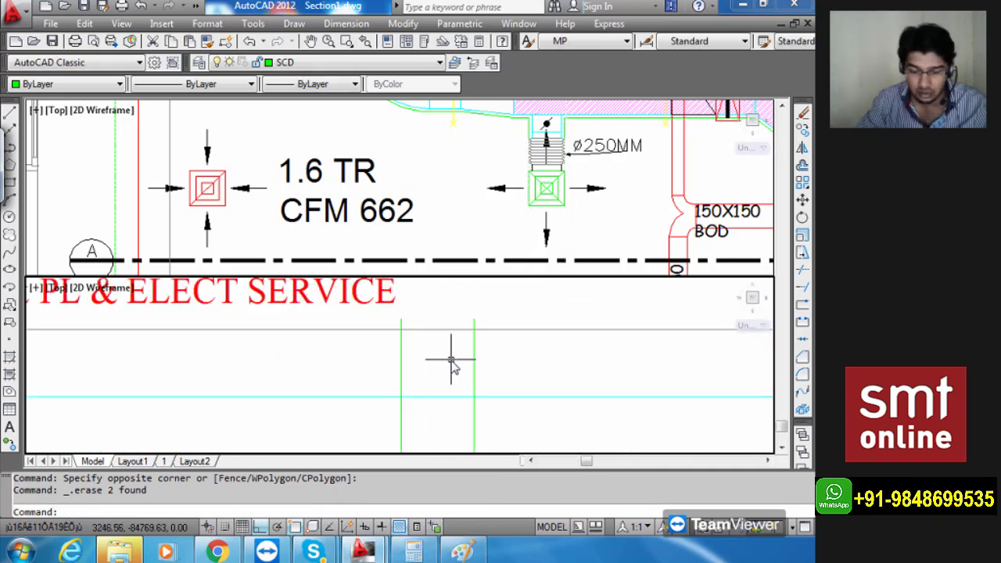
{"action": "type", "text": "tr"}
{"action": "key", "text": "Return"}
{"action": "key", "text": "Return"}
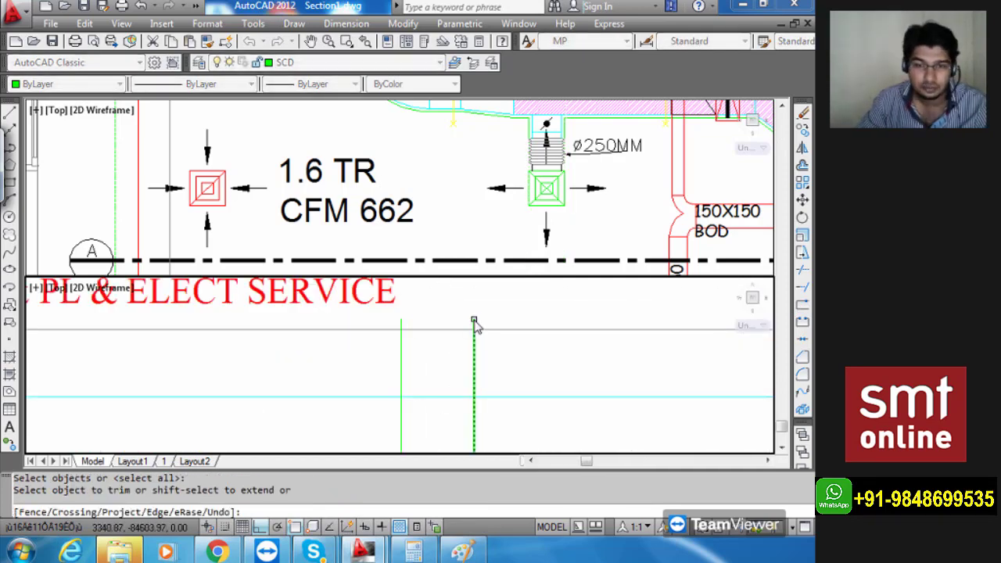
{"action": "left_click", "coordinate": [473, 324]}
{"action": "left_click", "coordinate": [496, 373]}
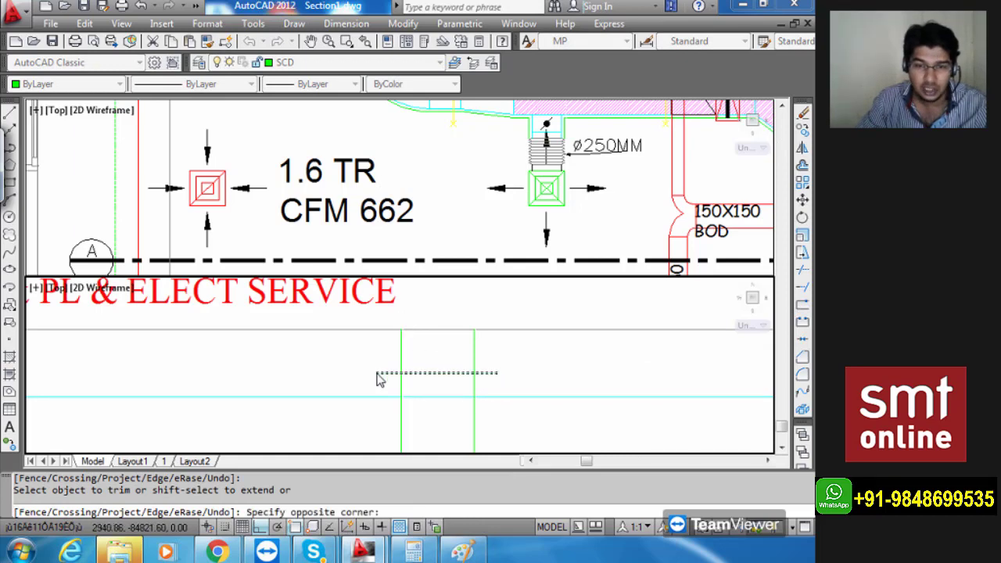
{"action": "left_click", "coordinate": [374, 377]}
{"action": "key", "text": "Escape"}
{"action": "scroll", "coordinate": [440, 355], "scroll_direction": "down", "scroll_amount": 2}
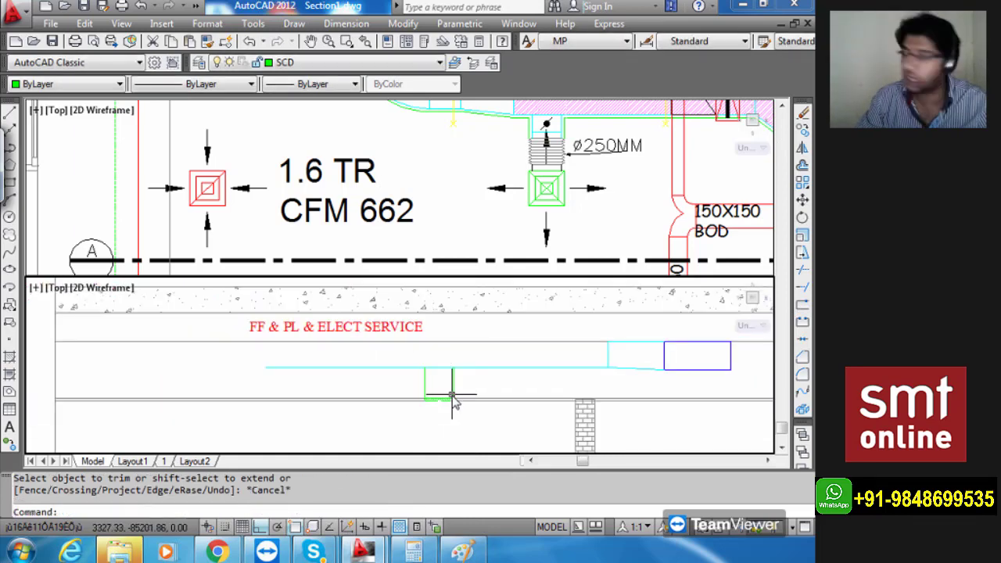
Compare the diffuser connection in the section with the Ø250MM branch in the floor plan.
{"action": "scroll", "coordinate": [407, 401], "scroll_direction": "up", "scroll_amount": 3}
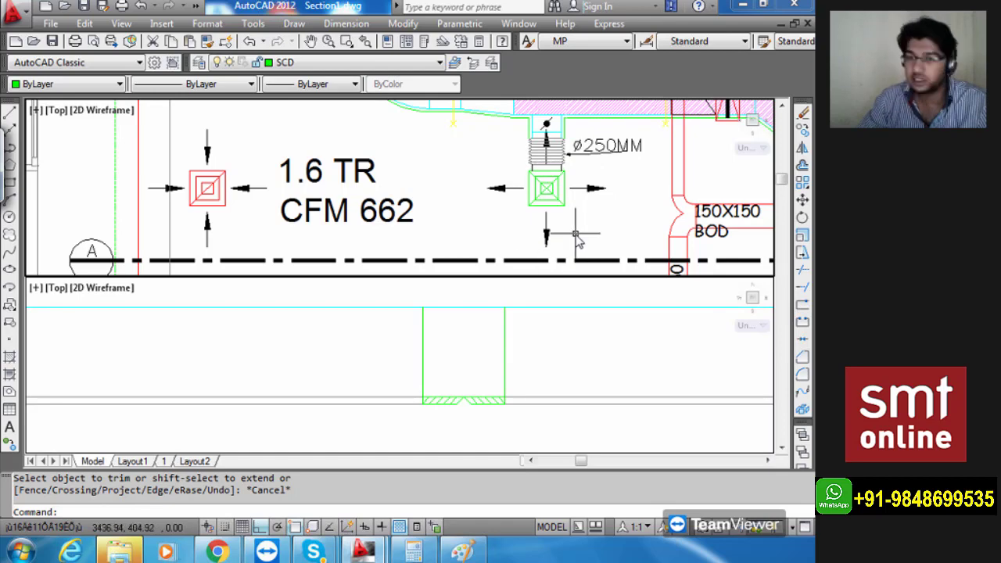
{"action": "left_click", "coordinate": [497, 217]}
{"action": "scroll", "coordinate": [498, 217], "scroll_direction": "down", "scroll_amount": 3}
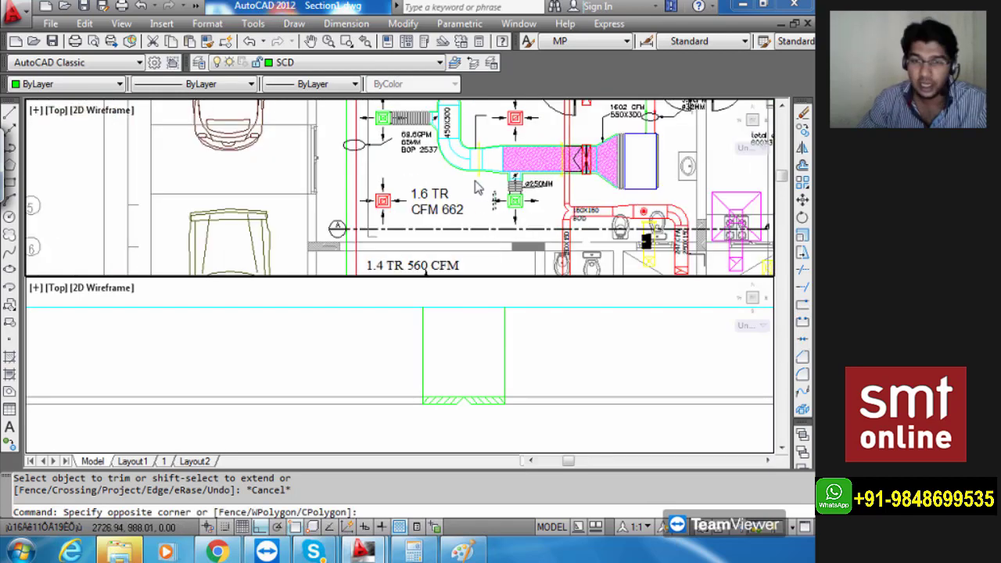
{"action": "key", "text": "Escape"}
{"action": "scroll", "coordinate": [491, 192], "scroll_direction": "down", "scroll_amount": 4}
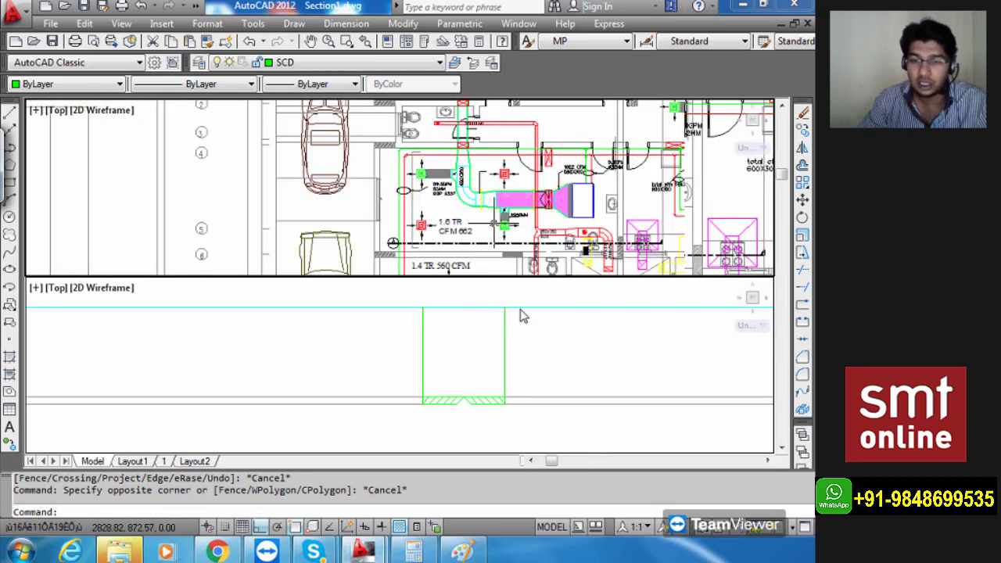
{"action": "left_click", "coordinate": [532, 356]}
{"action": "scroll", "coordinate": [535, 358], "scroll_direction": "down", "scroll_amount": 4}
{"action": "middle_click_drag", "start_coordinate": [535, 358], "coordinate": [552, 388]}
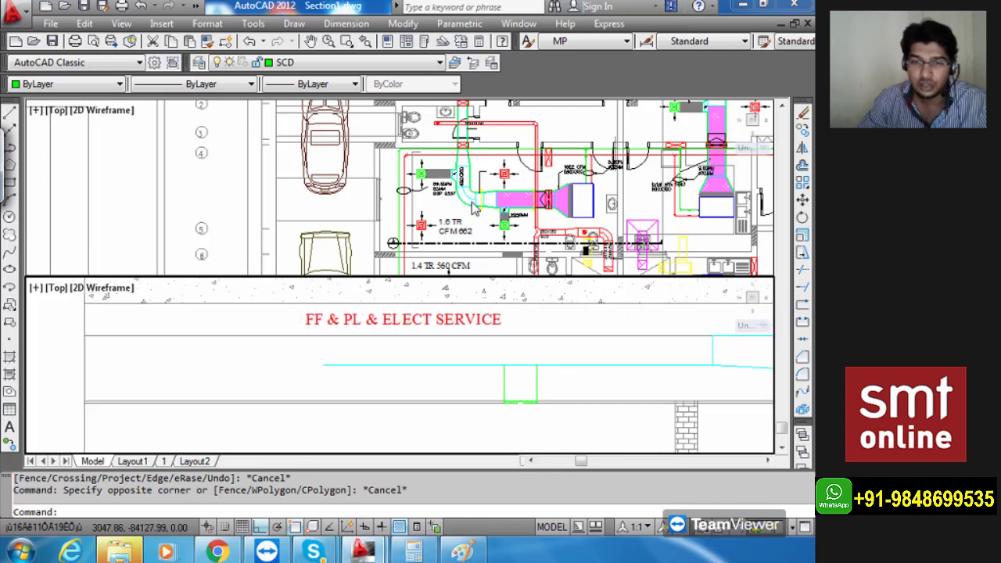
Examine the plan's supply duct from the 1602 CFM unit through the elbow to the 450X300 duct and its diffuser branch.
{"action": "left_click", "coordinate": [493, 231]}
{"action": "scroll", "coordinate": [503, 214], "scroll_direction": "up", "scroll_amount": 6}
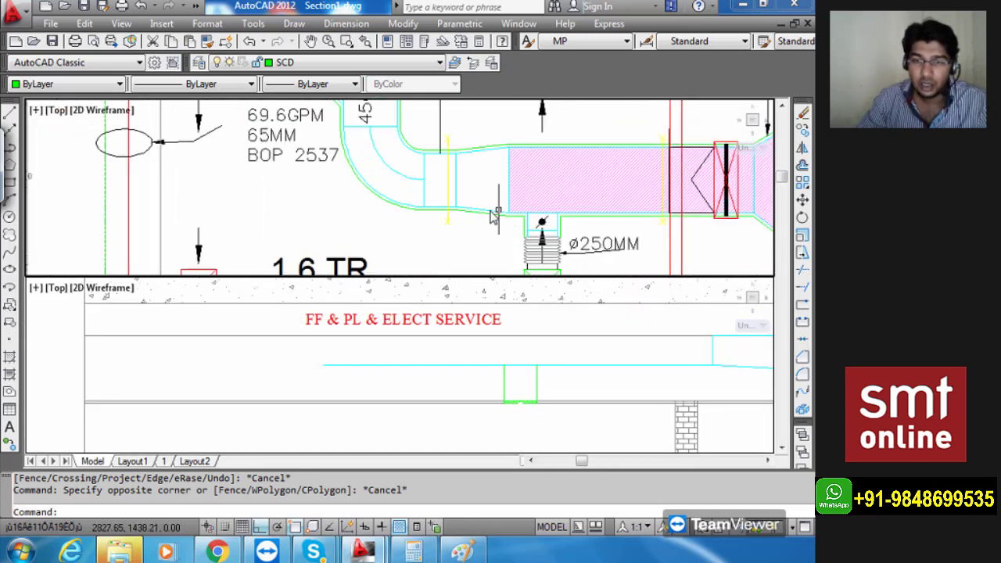
{"action": "middle_click_drag", "start_coordinate": [432, 218], "coordinate": [452, 235]}
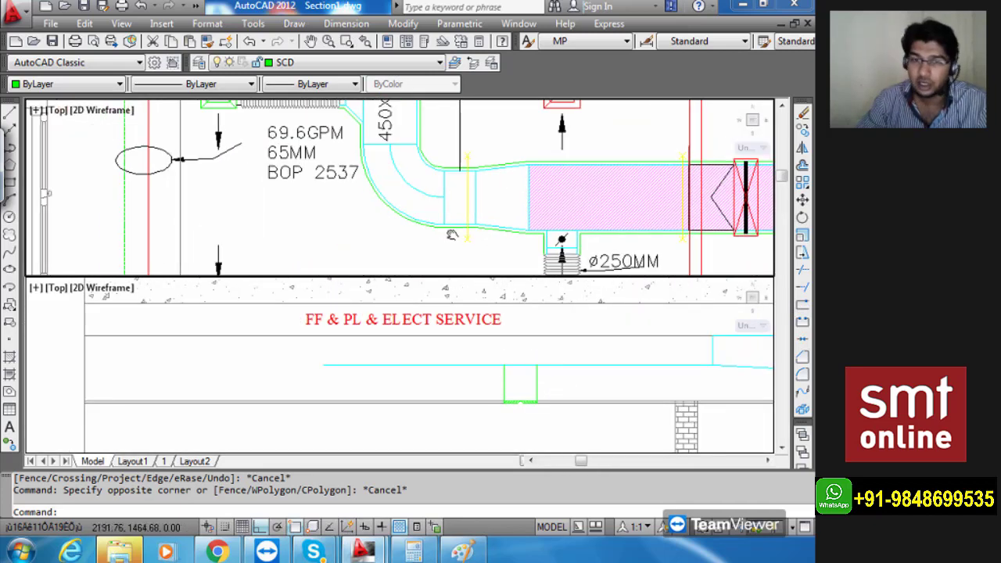
{"action": "scroll", "coordinate": [452, 234], "scroll_direction": "down", "scroll_amount": 1}
{"action": "scroll", "coordinate": [424, 209], "scroll_direction": "down", "scroll_amount": 1}
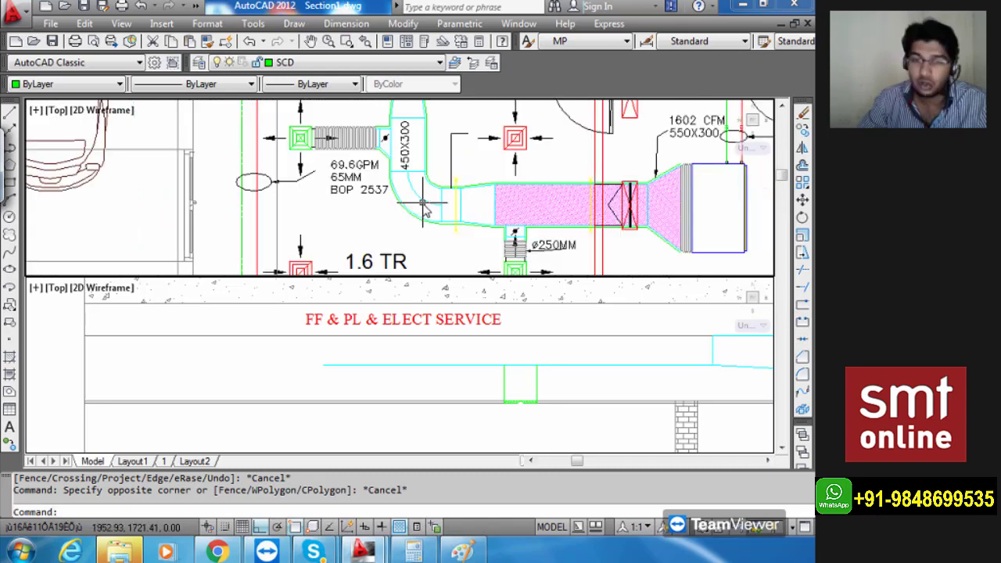
{"action": "scroll", "coordinate": [424, 210], "scroll_direction": "down", "scroll_amount": 2}
{"action": "middle_click_drag", "start_coordinate": [415, 229], "coordinate": [414, 269]}
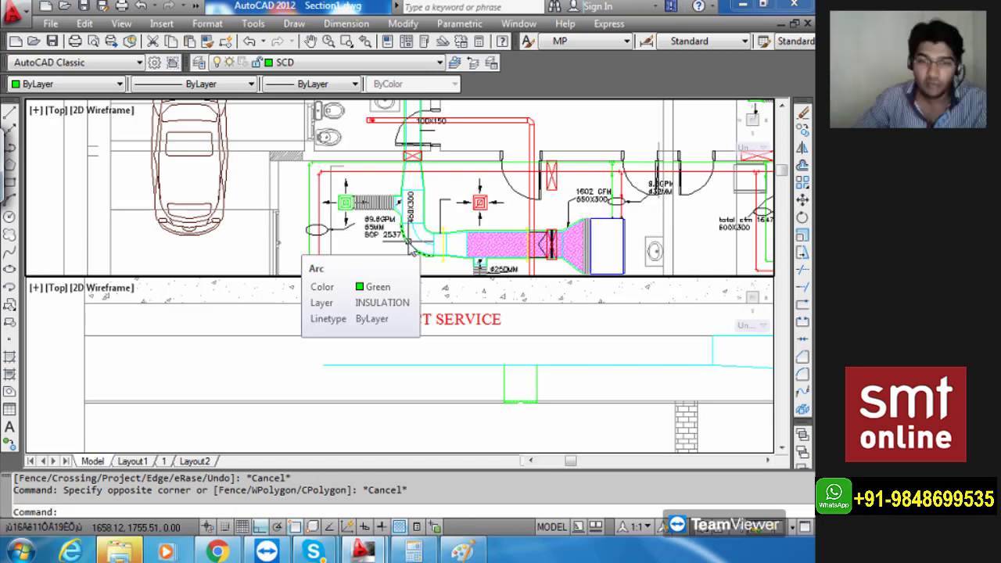
{"action": "scroll", "coordinate": [401, 228], "scroll_direction": "up", "scroll_amount": 3}
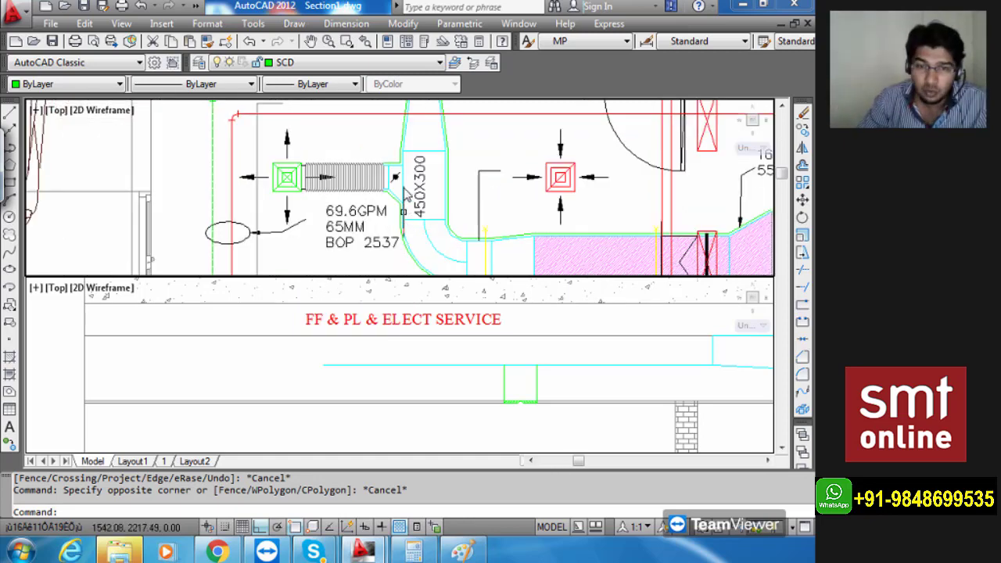
{"action": "scroll", "coordinate": [432, 137], "scroll_direction": "down", "scroll_amount": 3}
{"action": "scroll", "coordinate": [421, 244], "scroll_direction": "up", "scroll_amount": 4}
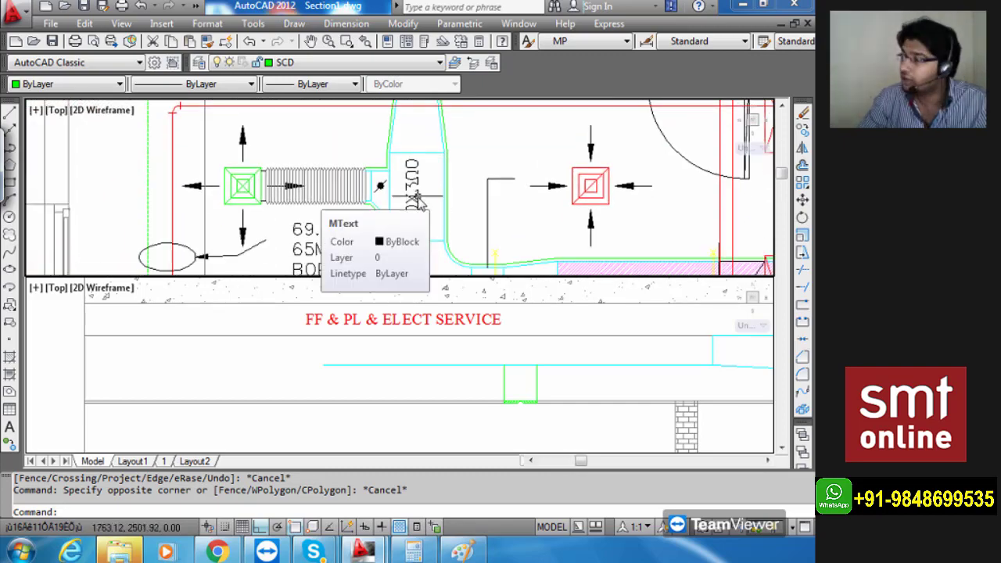
{"action": "scroll", "coordinate": [419, 201], "scroll_direction": "down", "scroll_amount": 4}
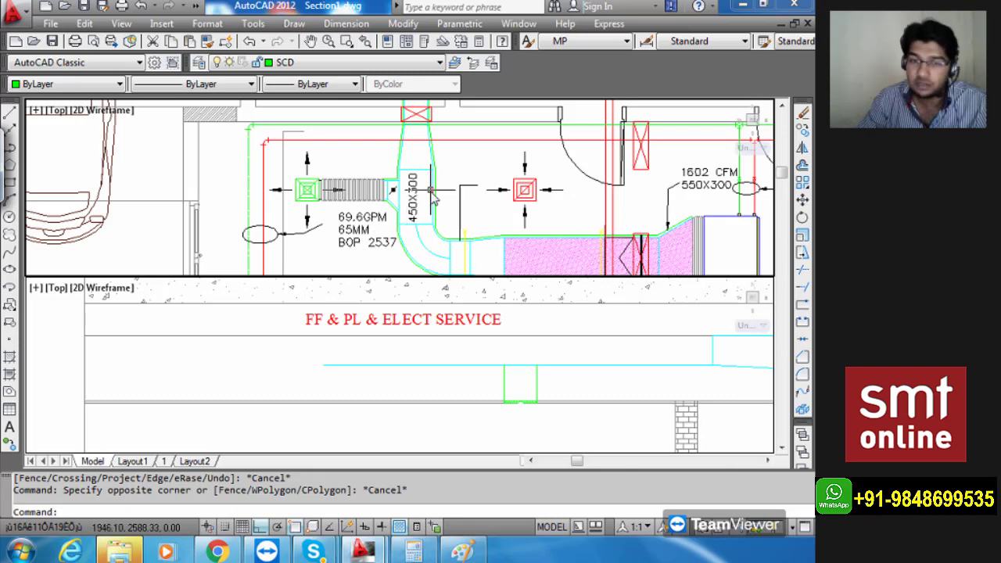
{"action": "scroll", "coordinate": [433, 197], "scroll_direction": "down", "scroll_amount": 2}
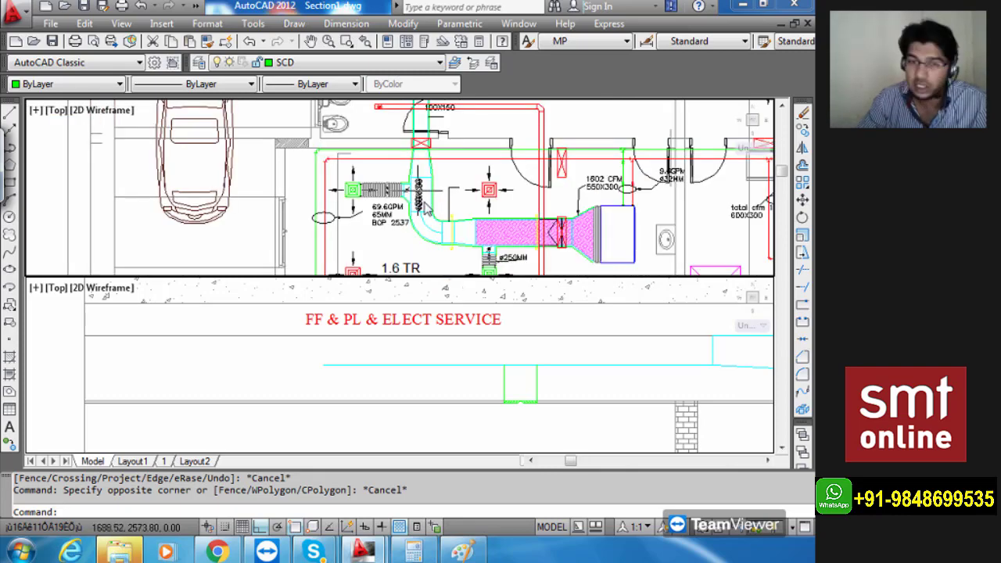
Examine the section A cut line and the supply duct run around the 450X300 elbow in the floor plan.
{"action": "middle_click_drag", "start_coordinate": [424, 208], "coordinate": [415, 186]}
{"action": "middle_click_drag", "start_coordinate": [410, 261], "coordinate": [381, 192]}
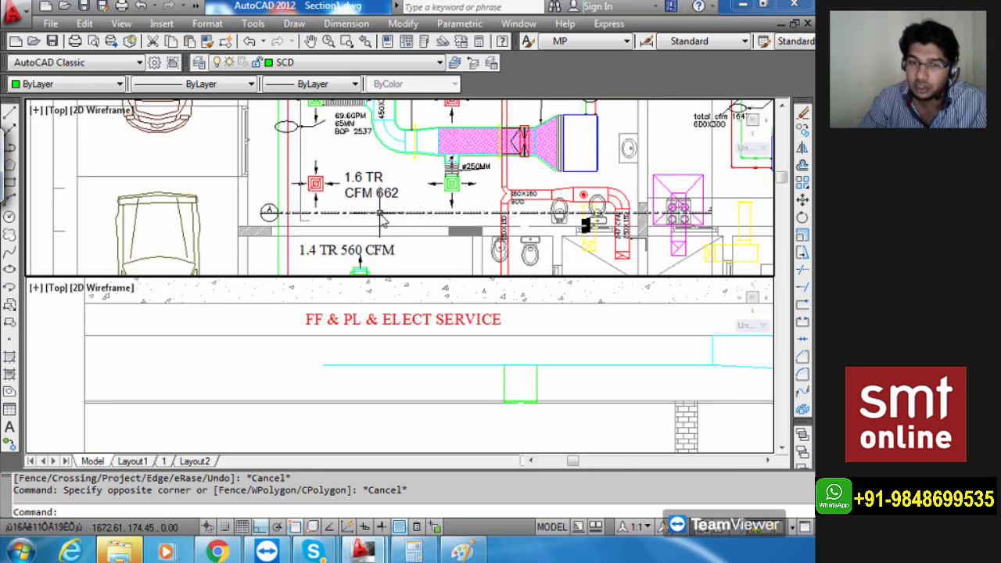
{"action": "scroll", "coordinate": [381, 219], "scroll_direction": "down", "scroll_amount": 2}
{"action": "middle_click_drag", "start_coordinate": [344, 117], "coordinate": [356, 205]}
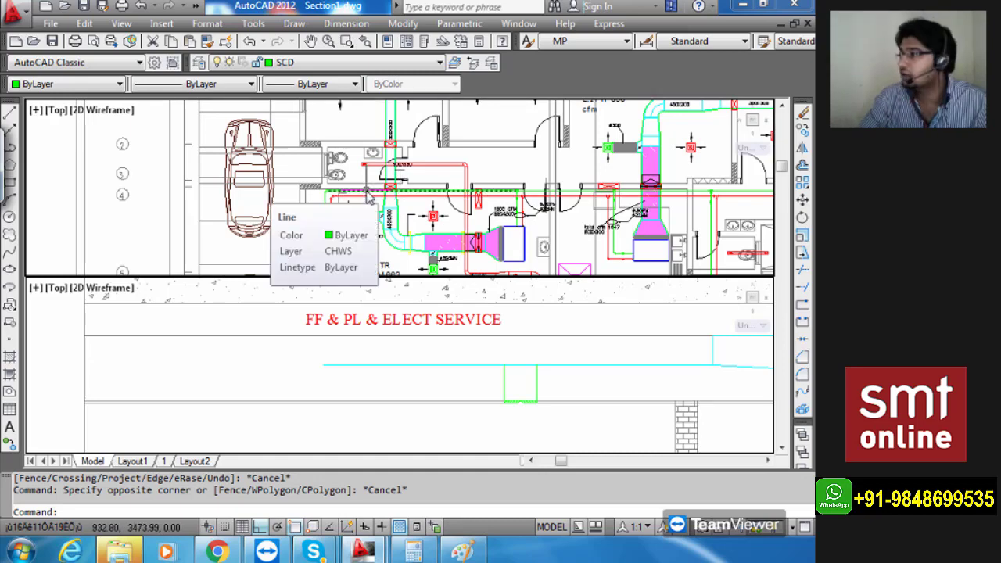
{"action": "scroll", "coordinate": [371, 197], "scroll_direction": "down", "scroll_amount": 2}
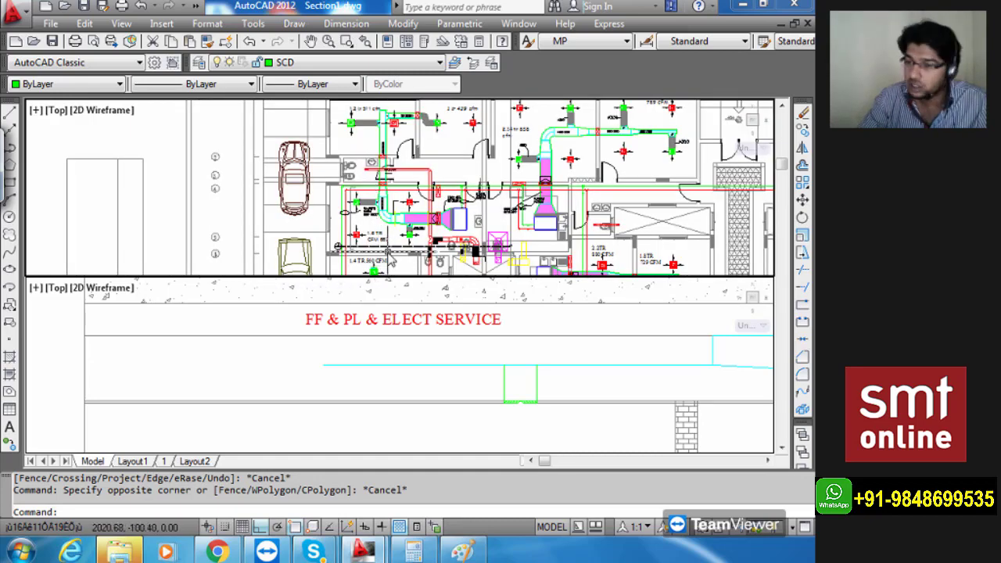
{"action": "scroll", "coordinate": [396, 236], "scroll_direction": "up", "scroll_amount": 2}
{"action": "left_click", "coordinate": [407, 238]}
{"action": "scroll", "coordinate": [410, 237], "scroll_direction": "up", "scroll_amount": 1}
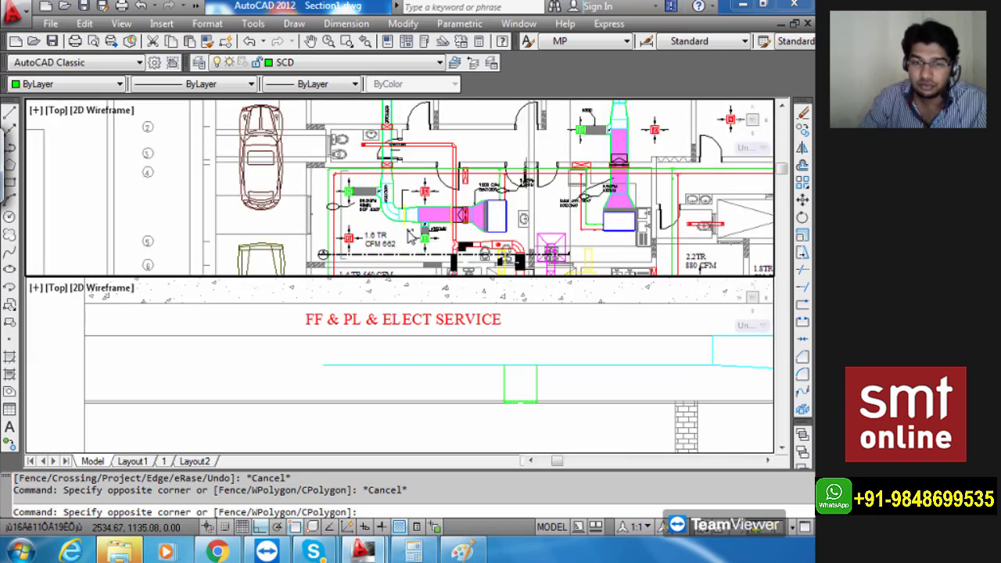
{"action": "scroll", "coordinate": [409, 238], "scroll_direction": "up", "scroll_amount": 4}
{"action": "key", "text": "Escape"}
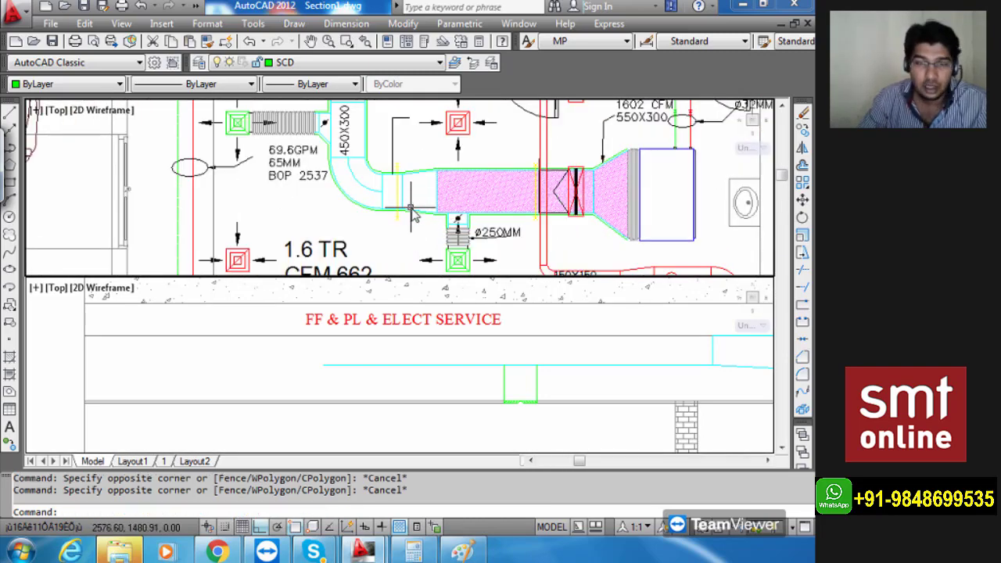
On layer SAD, place vertical construction lines through both ends of the plan duct's reducer and the adjoining end of the elbow.
{"action": "left_click", "coordinate": [348, 63]}
{"action": "left_click", "coordinate": [297, 241]}
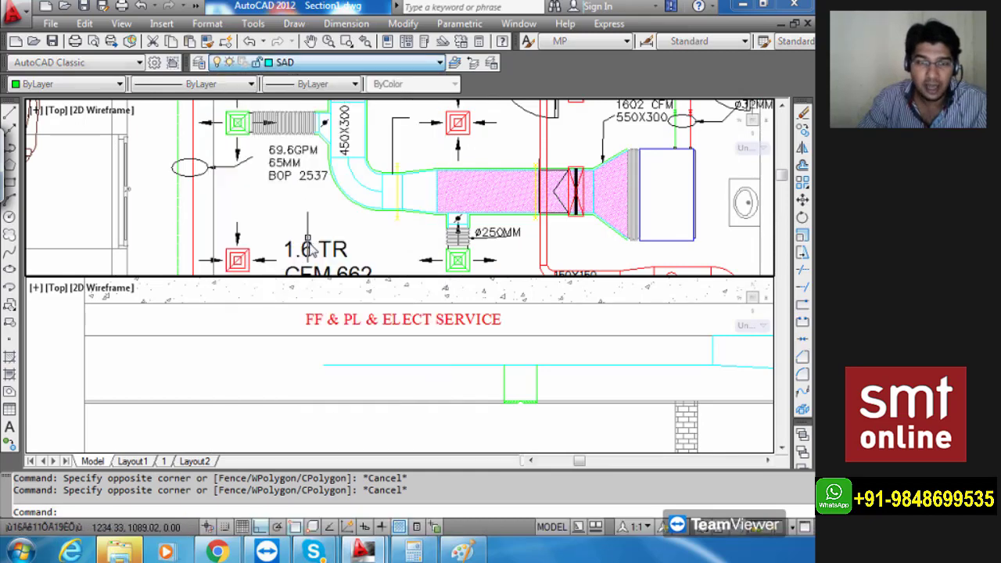
{"action": "scroll", "coordinate": [434, 209], "scroll_direction": "up", "scroll_amount": 3}
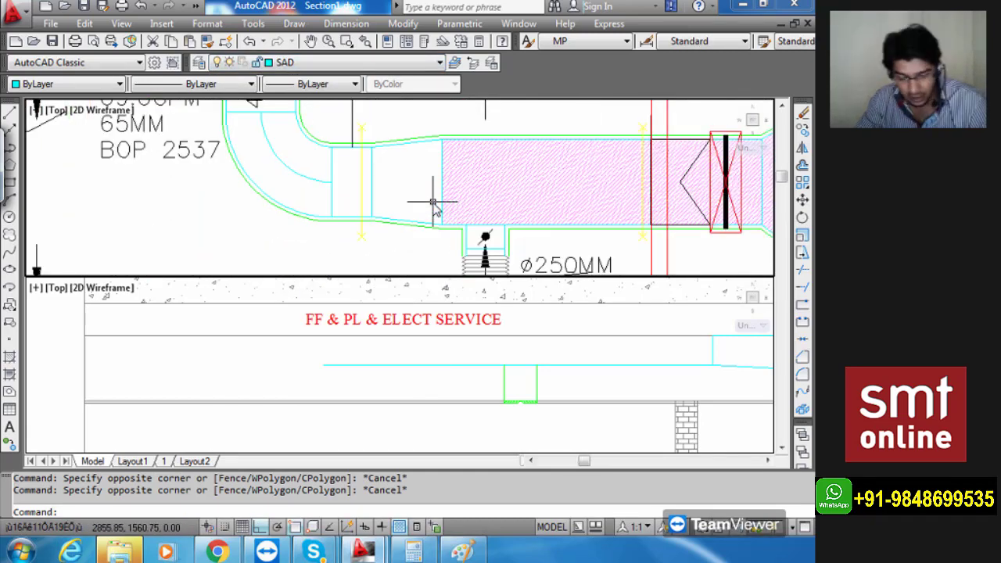
{"action": "type", "text": "L"}
{"action": "key", "text": "Return"}
{"action": "type", "text": "V"}
{"action": "key", "text": "Return"}
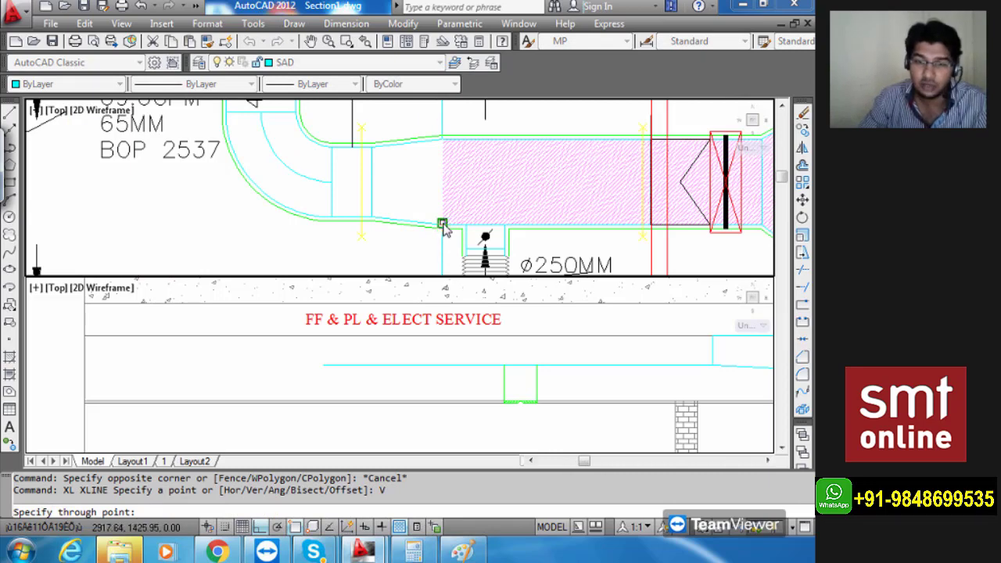
{"action": "left_click", "coordinate": [443, 227]}
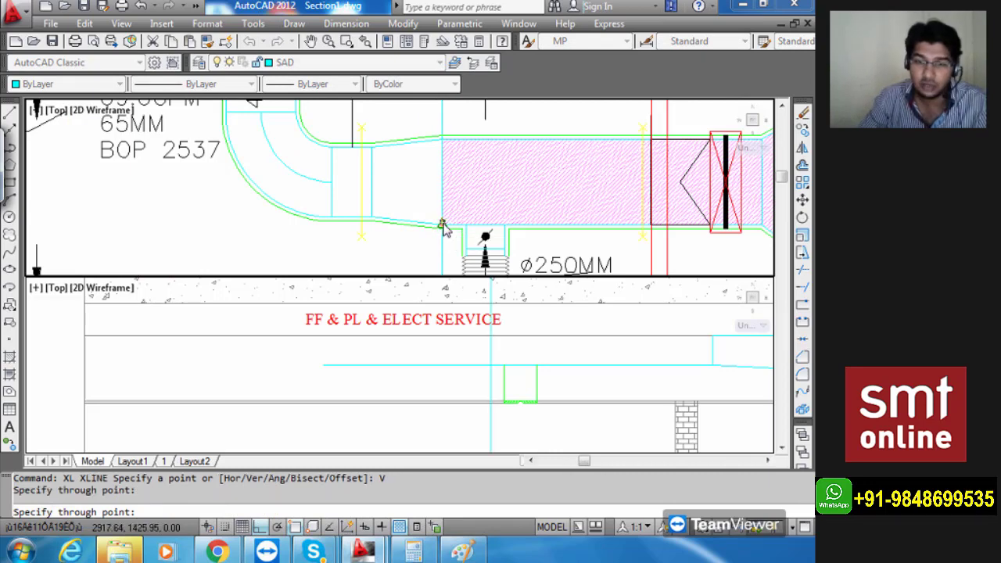
{"action": "left_click", "coordinate": [371, 220]}
{"action": "scroll", "coordinate": [371, 224], "scroll_direction": "up", "scroll_amount": 3}
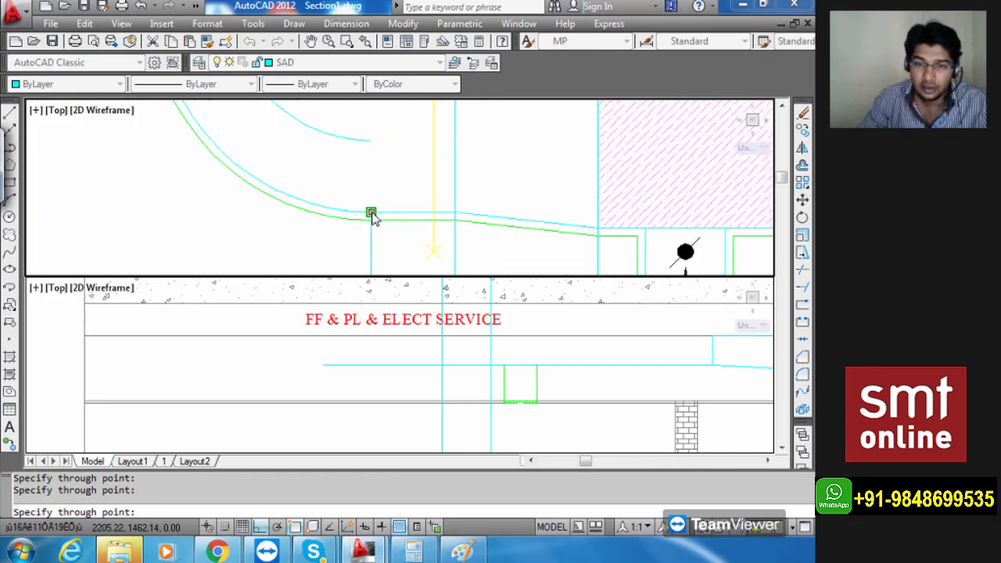
{"action": "scroll", "coordinate": [372, 216], "scroll_direction": "down", "scroll_amount": 4}
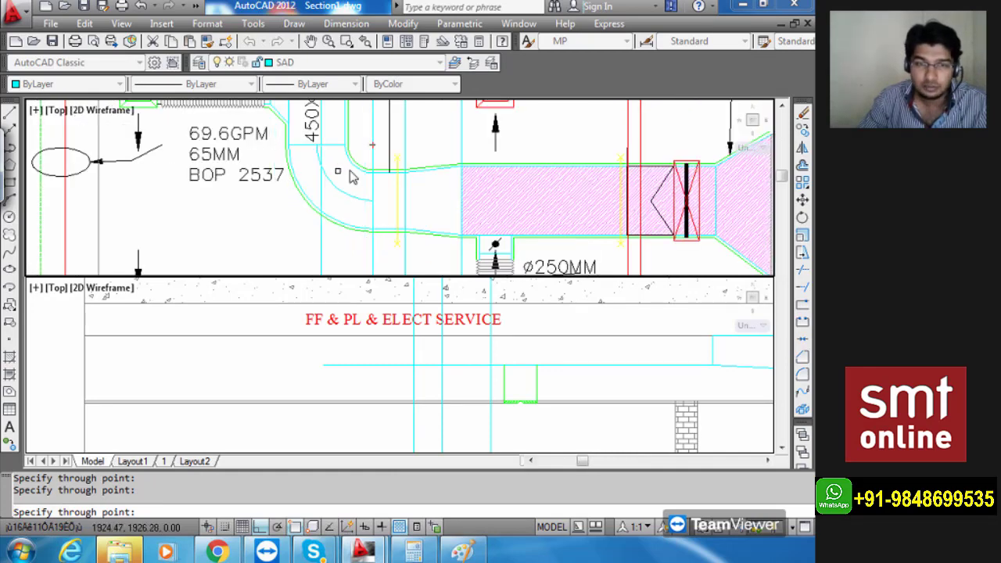
Add vertical construction lines through both sides of the 450X300 duct where it meets the elbow.
{"action": "scroll", "coordinate": [347, 168], "scroll_direction": "up", "scroll_amount": 3}
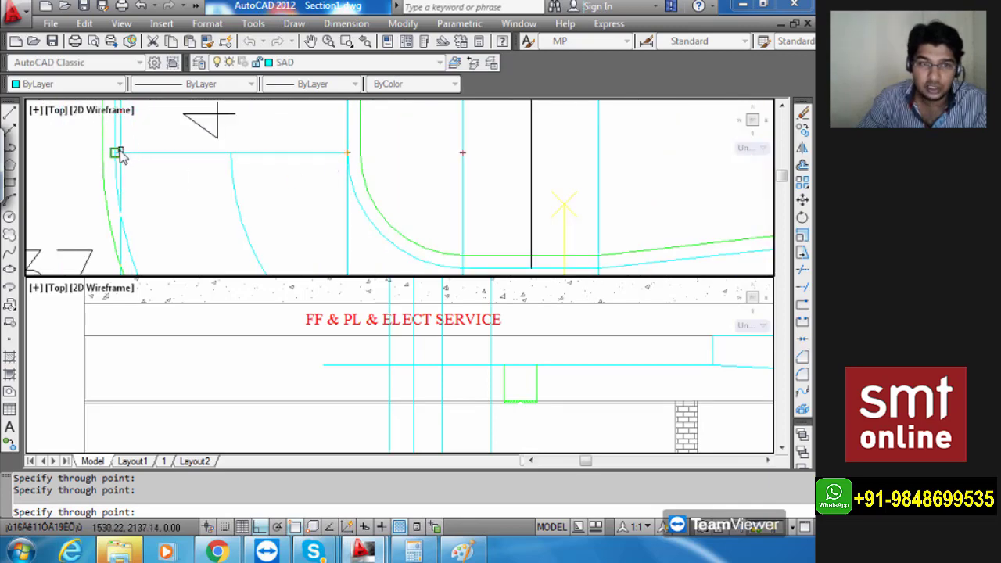
{"action": "scroll", "coordinate": [118, 154], "scroll_direction": "down", "scroll_amount": 3}
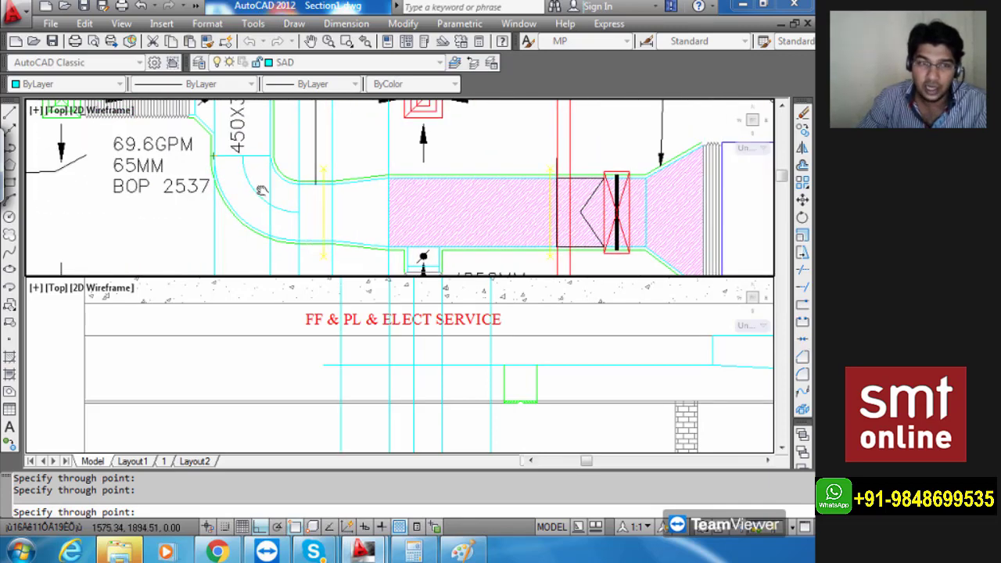
{"action": "scroll", "coordinate": [265, 198], "scroll_direction": "down", "scroll_amount": 2}
{"action": "scroll", "coordinate": [246, 161], "scroll_direction": "up", "scroll_amount": 3}
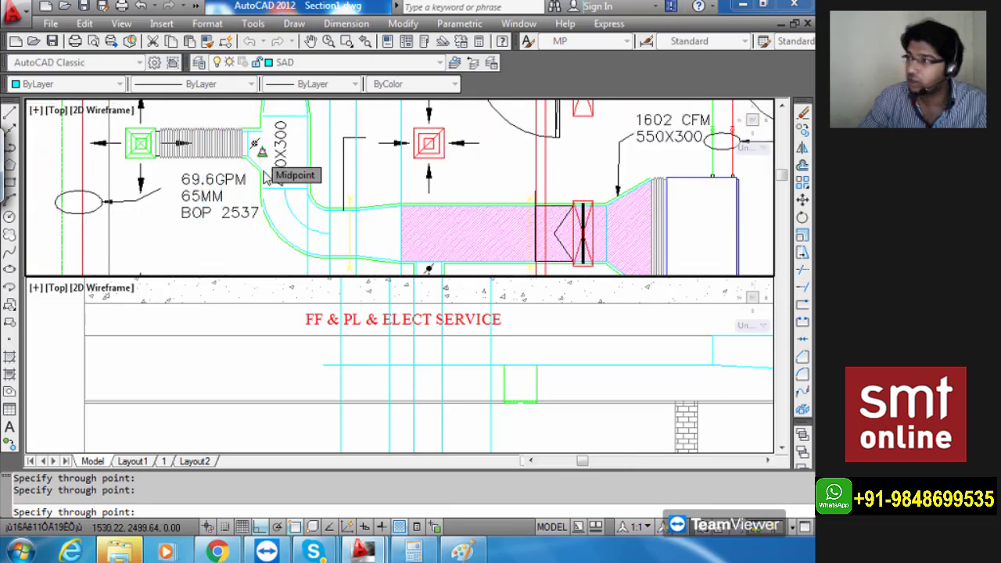
{"action": "key", "text": "Escape"}
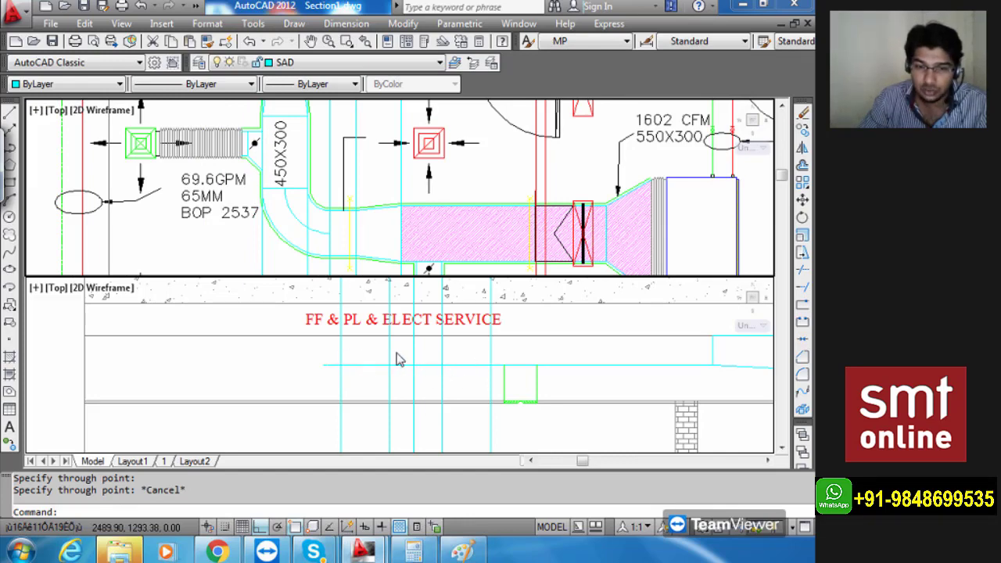
Check which section lines correspond to the wide end of the reducer and the elbow's reducer-side end.
{"action": "left_click", "coordinate": [400, 191]}
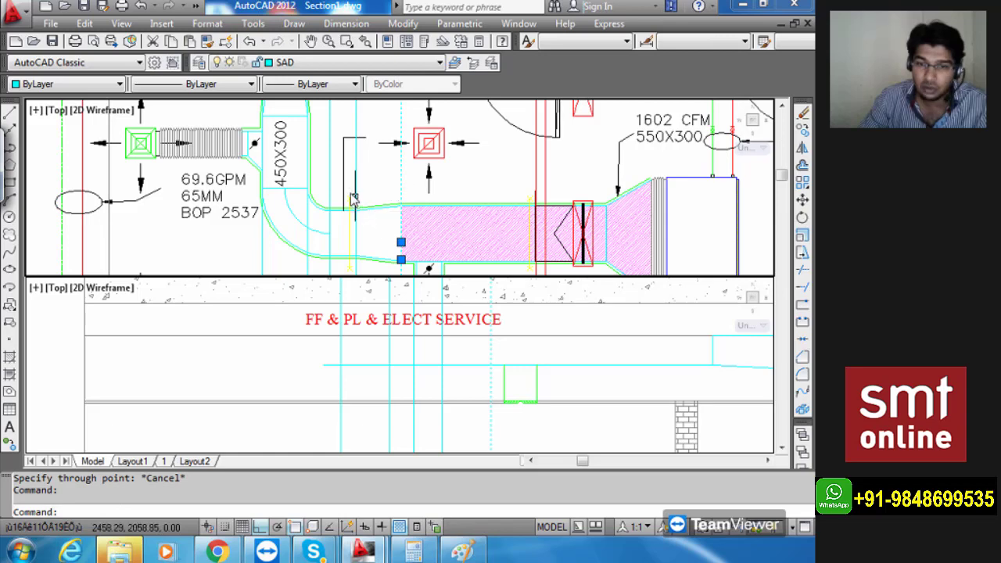
{"action": "key", "text": "Escape"}
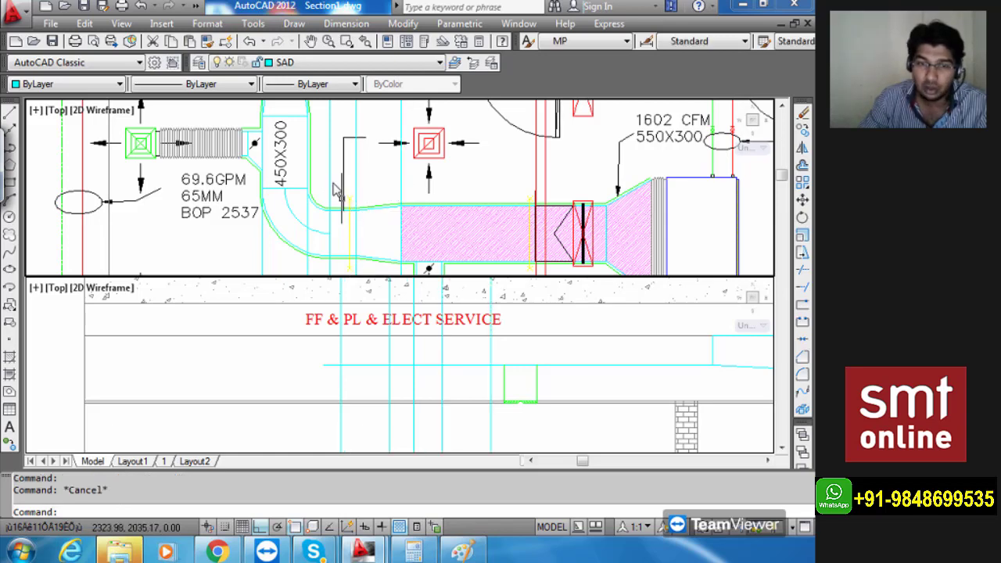
{"action": "left_click", "coordinate": [330, 227]}
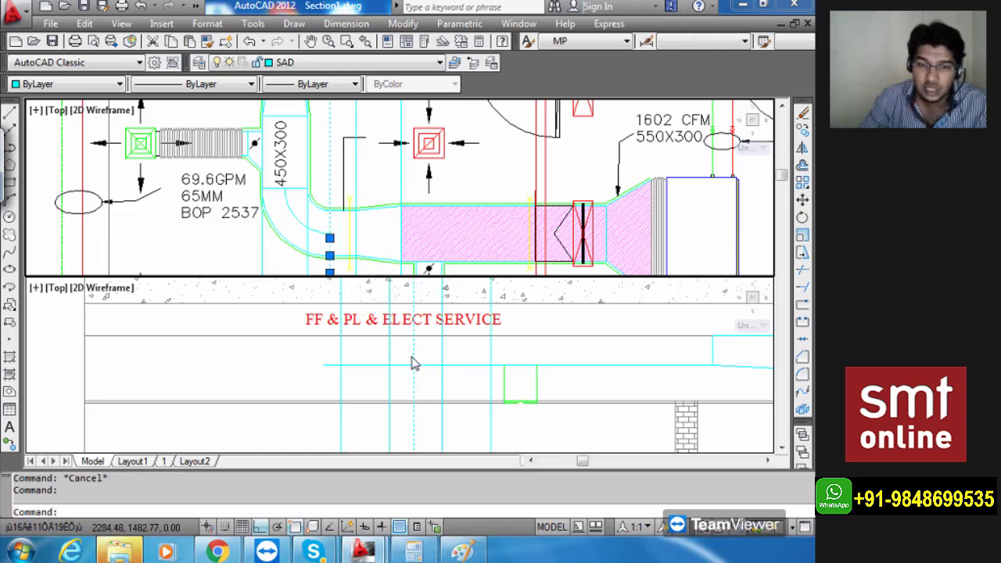
{"action": "key", "text": "Escape"}
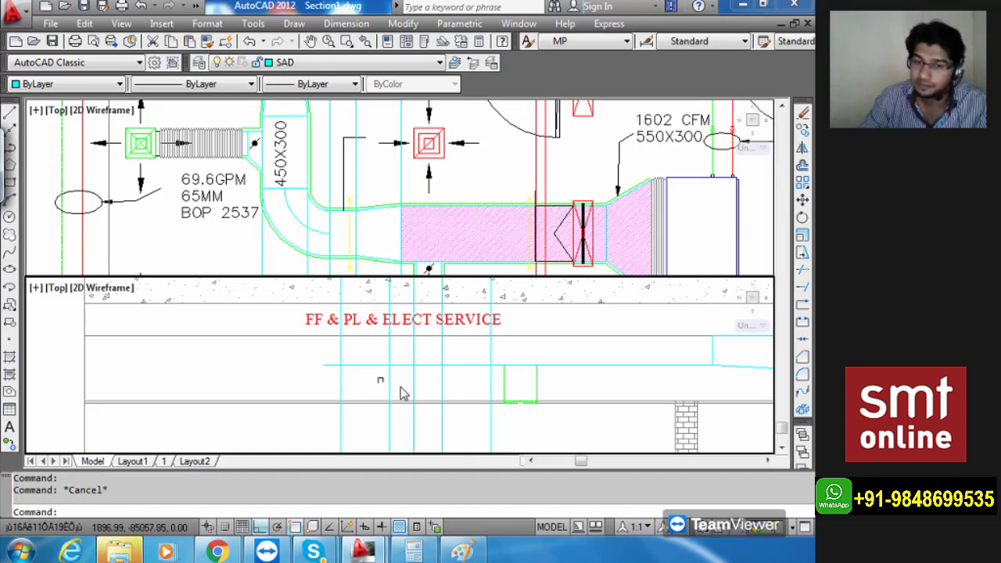
Change the construction lines marking the elbow's reducer-side end and outer side to blue.
{"action": "scroll", "coordinate": [401, 393], "scroll_direction": "up", "scroll_amount": 3}
{"action": "left_click", "coordinate": [420, 340]}
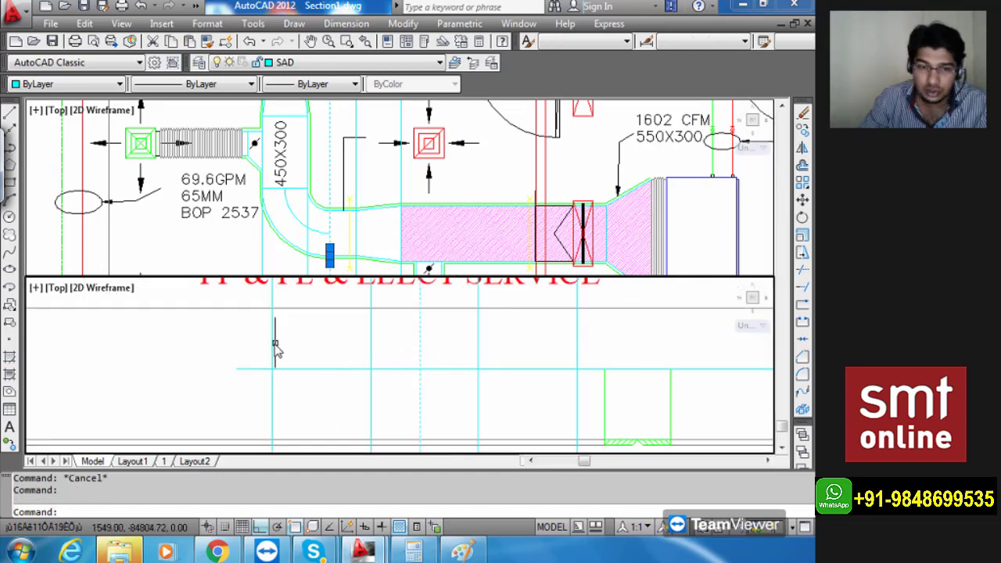
{"action": "left_click", "coordinate": [274, 349]}
{"action": "left_click", "coordinate": [86, 84]}
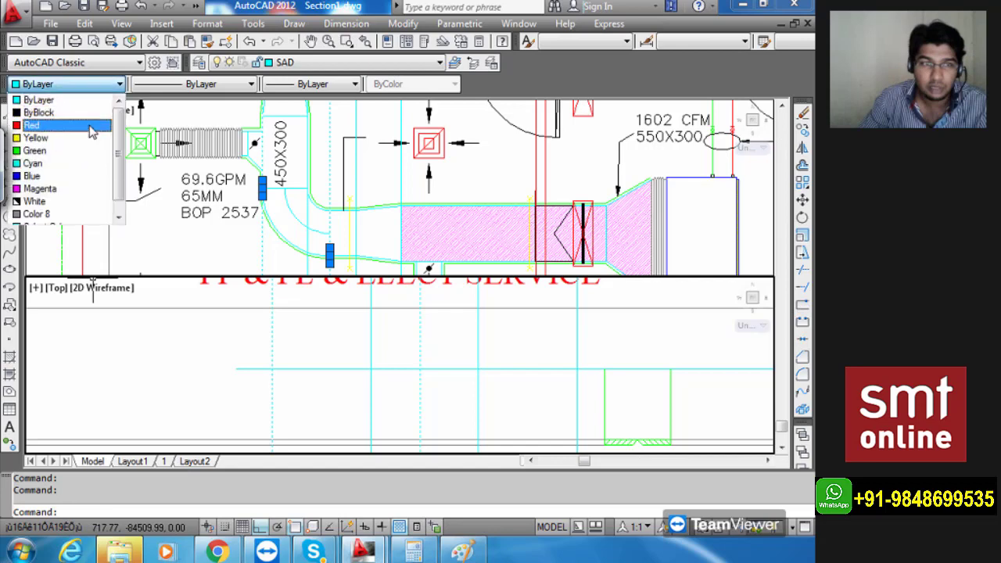
{"action": "left_click", "coordinate": [79, 176]}
{"action": "key", "text": "Escape"}
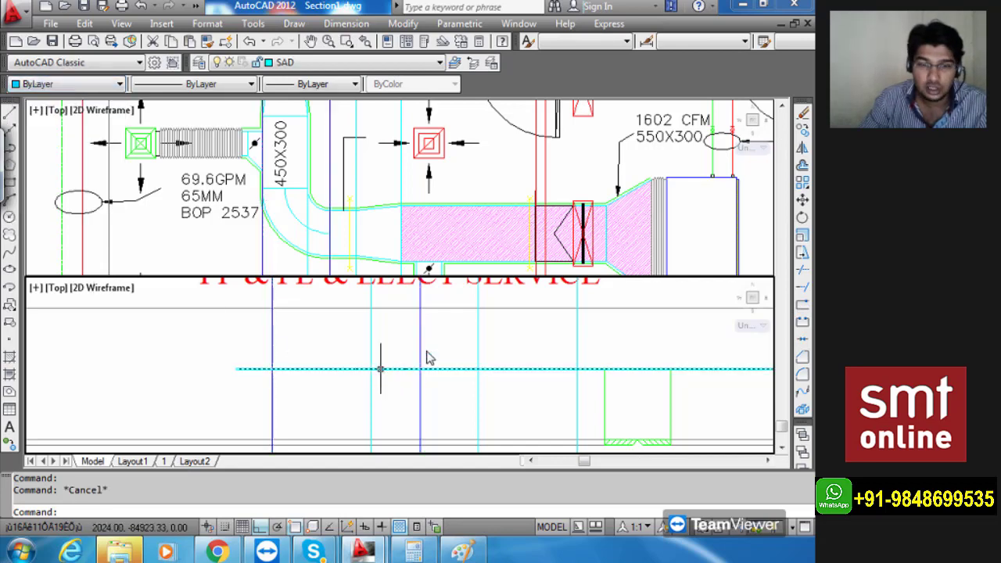
Trim the five vertical construction lines between the cyan duct line and the false ceiling in the section.
{"action": "middle_click_drag", "start_coordinate": [327, 337], "coordinate": [327, 354]}
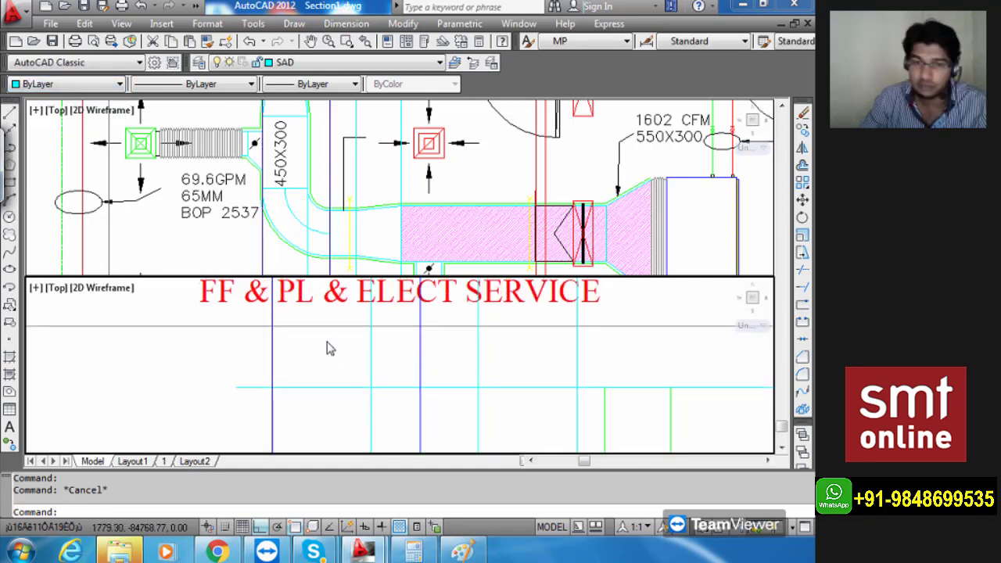
{"action": "middle_click_drag", "start_coordinate": [412, 391], "coordinate": [410, 286]}
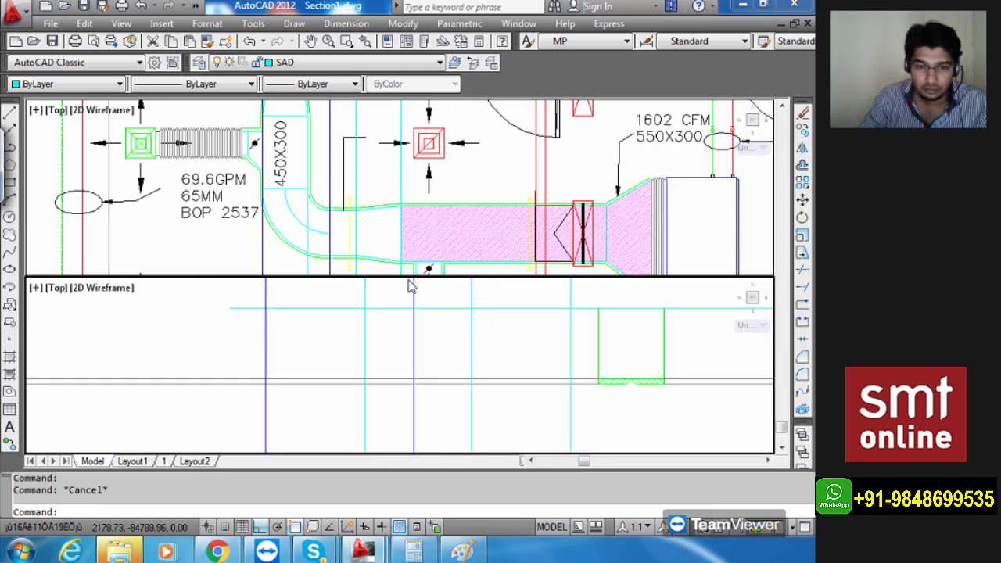
{"action": "scroll", "coordinate": [420, 378], "scroll_direction": "down", "scroll_amount": 3}
{"action": "type", "text": "R"}
{"action": "key", "text": "Return"}
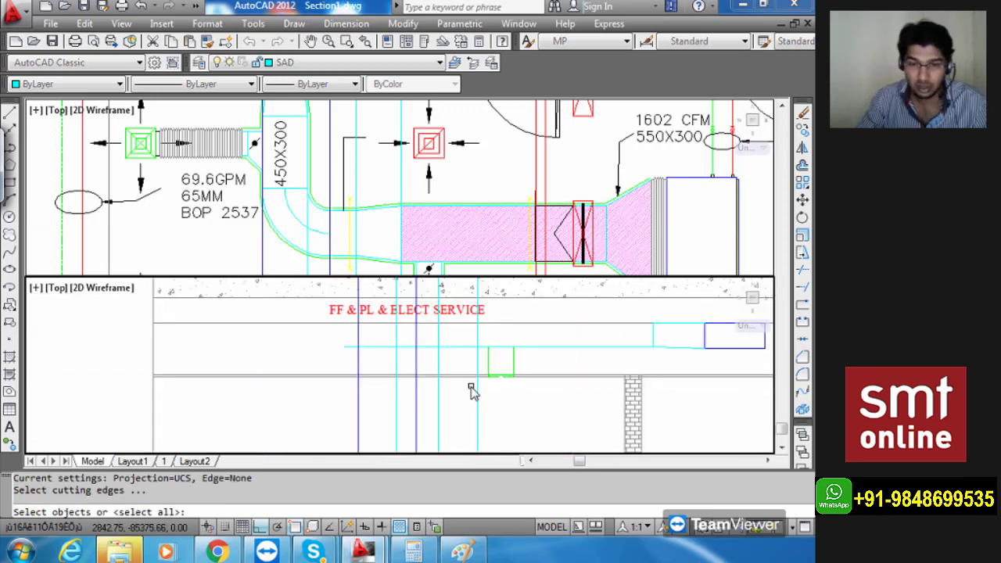
{"action": "key", "text": "Return"}
{"action": "scroll", "coordinate": [478, 364], "scroll_direction": "up", "scroll_amount": 2}
{"action": "left_click", "coordinate": [488, 373]}
{"action": "left_click", "coordinate": [224, 418]}
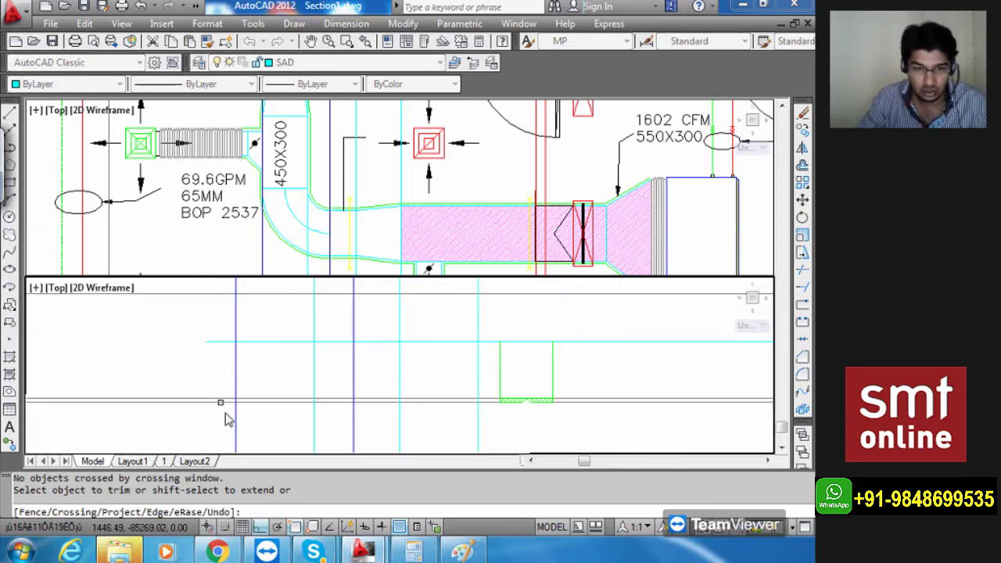
{"action": "left_click", "coordinate": [485, 384]}
{"action": "left_click", "coordinate": [145, 377]}
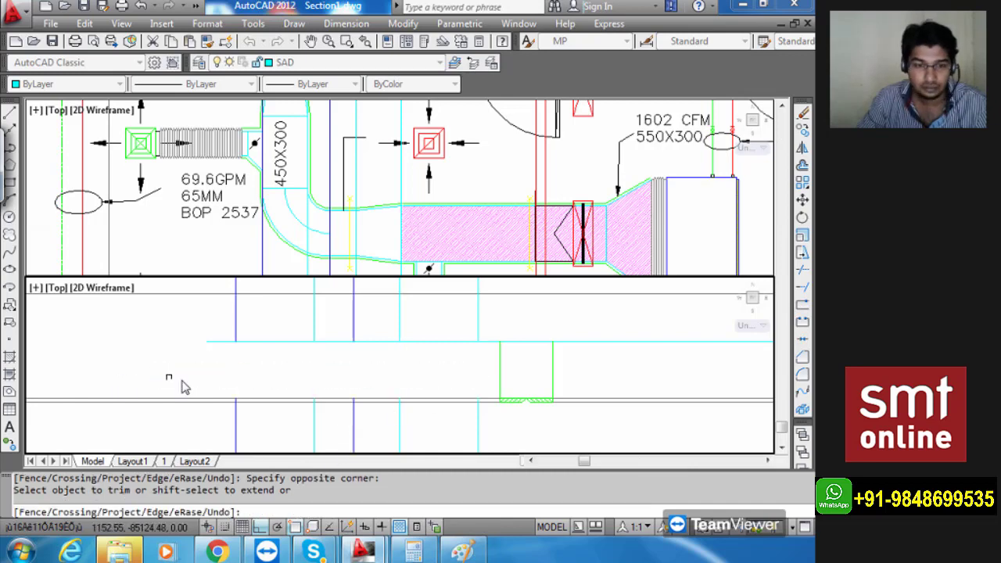
{"action": "middle_click_drag", "start_coordinate": [421, 390], "coordinate": [418, 297]}
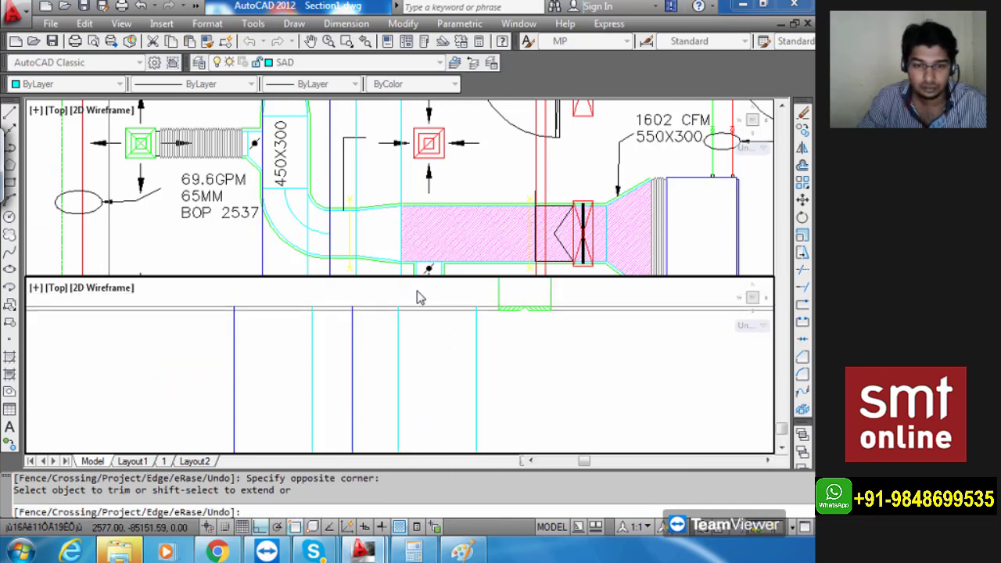
{"action": "key", "text": "Escape"}
Erase the five leftover construction line pieces below the false ceiling.
{"action": "left_click", "coordinate": [525, 405]}
{"action": "left_click", "coordinate": [146, 395]}
{"action": "key", "text": "Delete"}
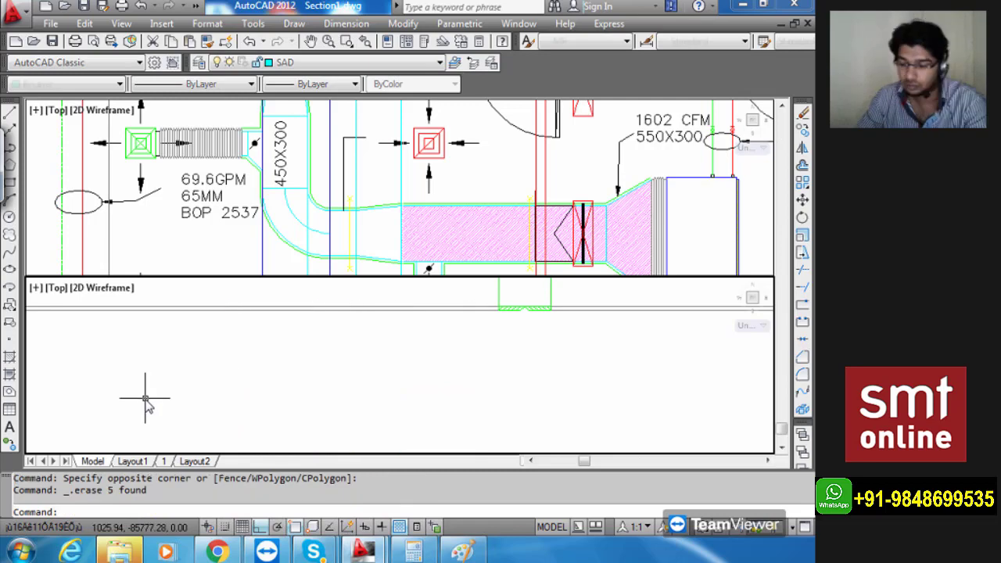
Trim the five vertical lines out of the FF & PL & ELECT SERVICE zone between the duct top and the slab.
{"action": "scroll", "coordinate": [232, 386], "scroll_direction": "down", "scroll_amount": 3}
{"action": "middle_click_drag", "start_coordinate": [338, 319], "coordinate": [352, 329]}
{"action": "scroll", "coordinate": [352, 328], "scroll_direction": "up", "scroll_amount": 2}
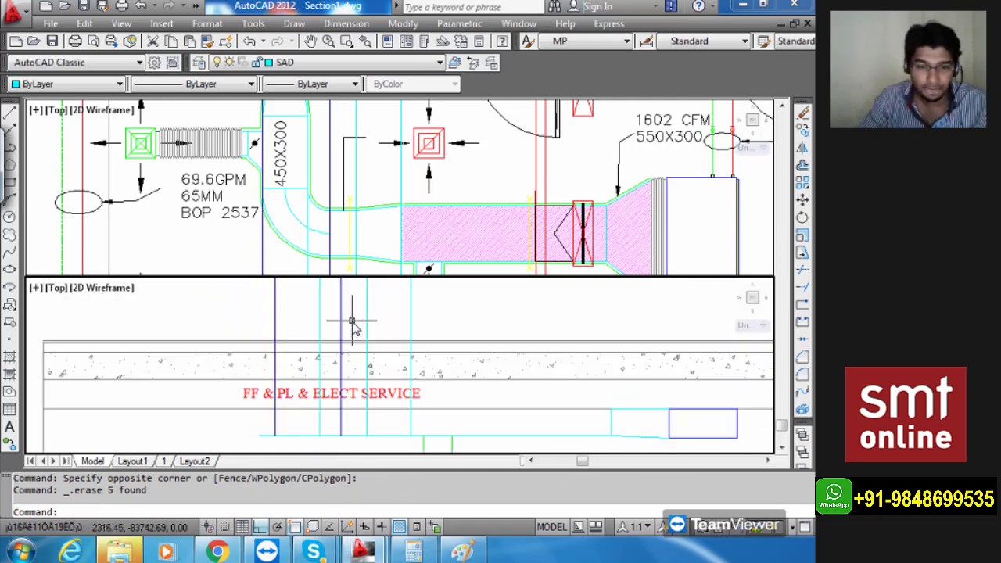
{"action": "scroll", "coordinate": [374, 402], "scroll_direction": "up", "scroll_amount": 5}
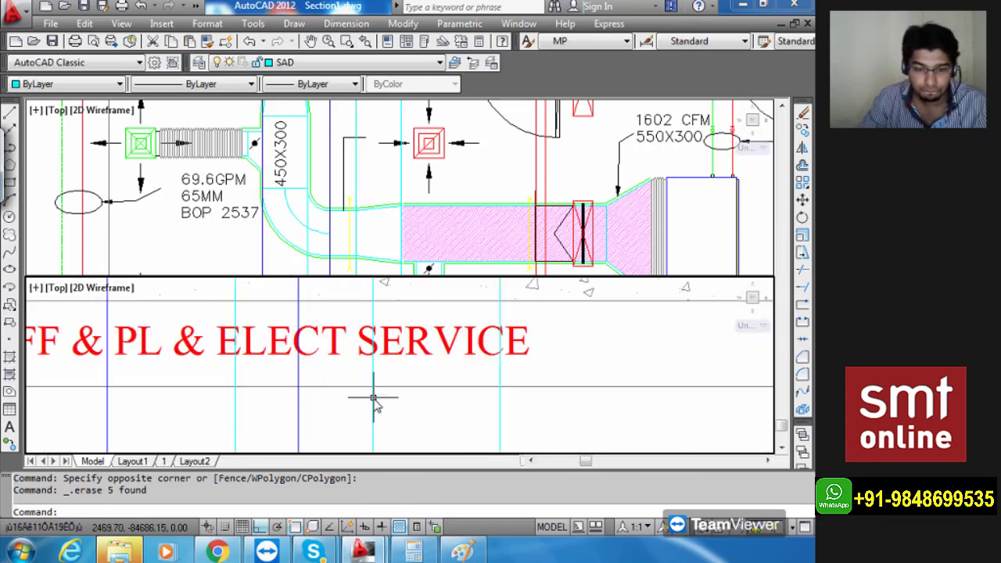
{"action": "type", "text": "tr"}
{"action": "key", "text": "Return"}
{"action": "key", "text": "Return"}
{"action": "left_click", "coordinate": [516, 375]}
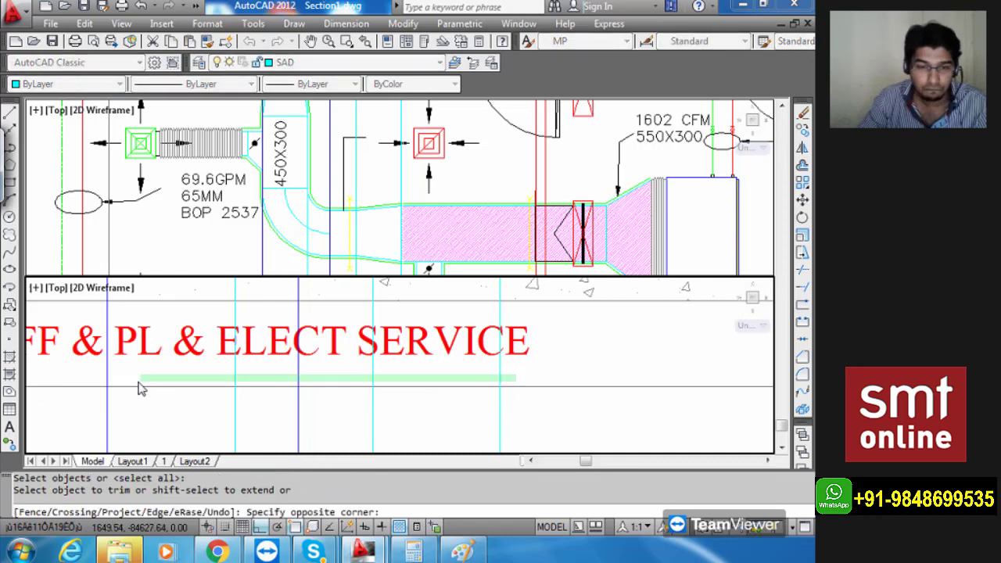
{"action": "left_click", "coordinate": [88, 387]}
{"action": "scroll", "coordinate": [105, 382], "scroll_direction": "down", "scroll_amount": 3}
{"action": "middle_click_drag", "start_coordinate": [105, 382], "coordinate": [293, 405]}
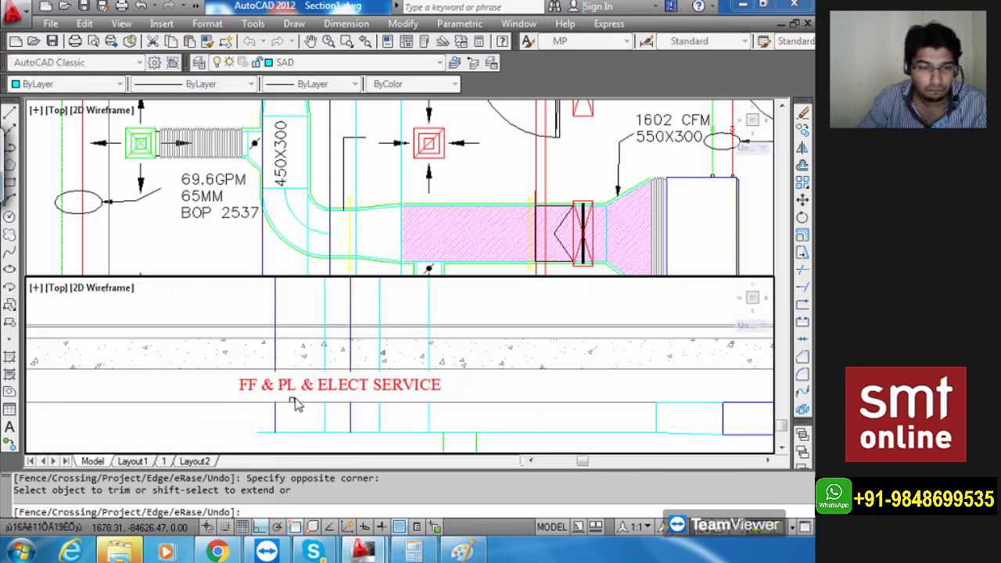
{"action": "key", "text": "Escape"}
Erase the five leftover construction line pieces running up through the concrete slab.
{"action": "left_click", "coordinate": [449, 311]}
{"action": "left_click", "coordinate": [180, 308]}
{"action": "key", "text": "Delete"}
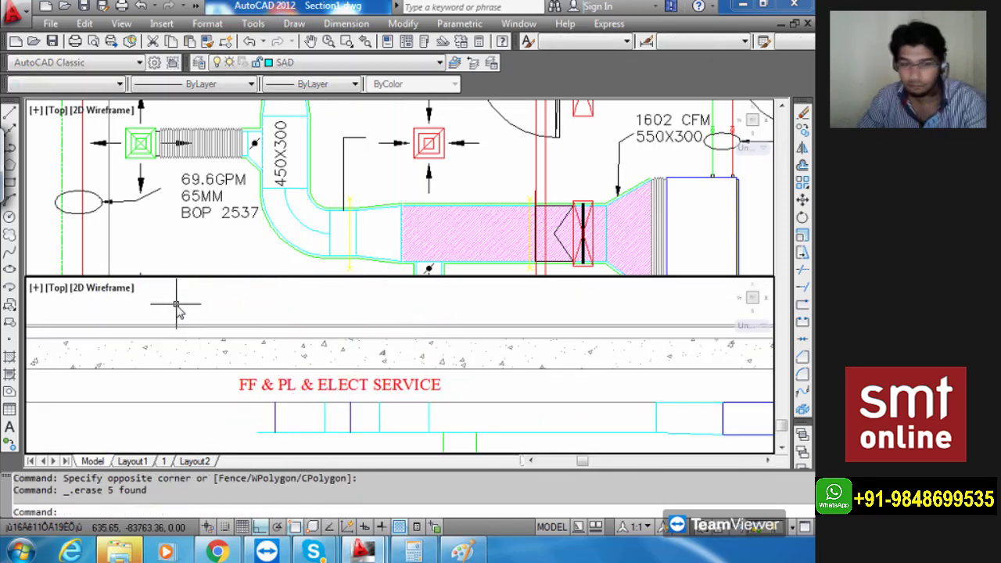
{"action": "scroll", "coordinate": [368, 416], "scroll_direction": "up", "scroll_amount": 4}
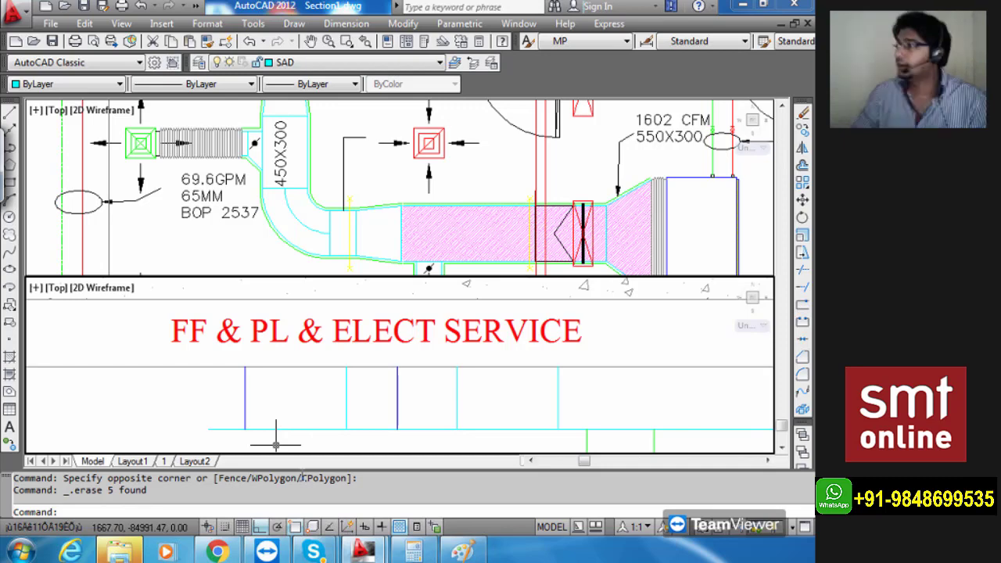
Copy the leftmost blue vertical line of the section duct horizontally to the right several times at short, uneven intervals, starting about 19 units away.
{"action": "left_click", "coordinate": [244, 408]}
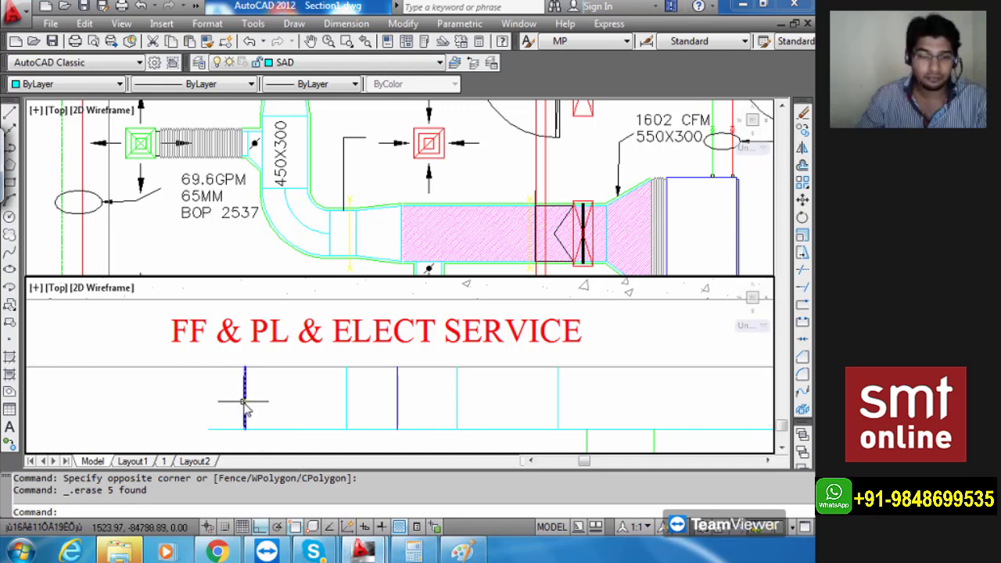
{"action": "scroll", "coordinate": [244, 408], "scroll_direction": "up", "scroll_amount": 4}
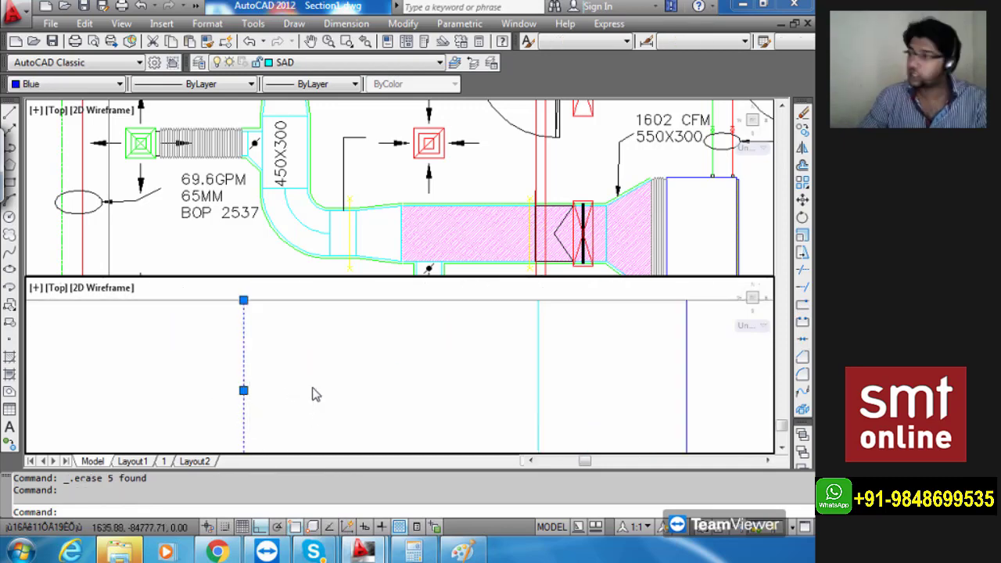
{"action": "scroll", "coordinate": [312, 393], "scroll_direction": "down", "scroll_amount": 4}
{"action": "type", "text": "co"}
{"action": "key", "text": "Return"}
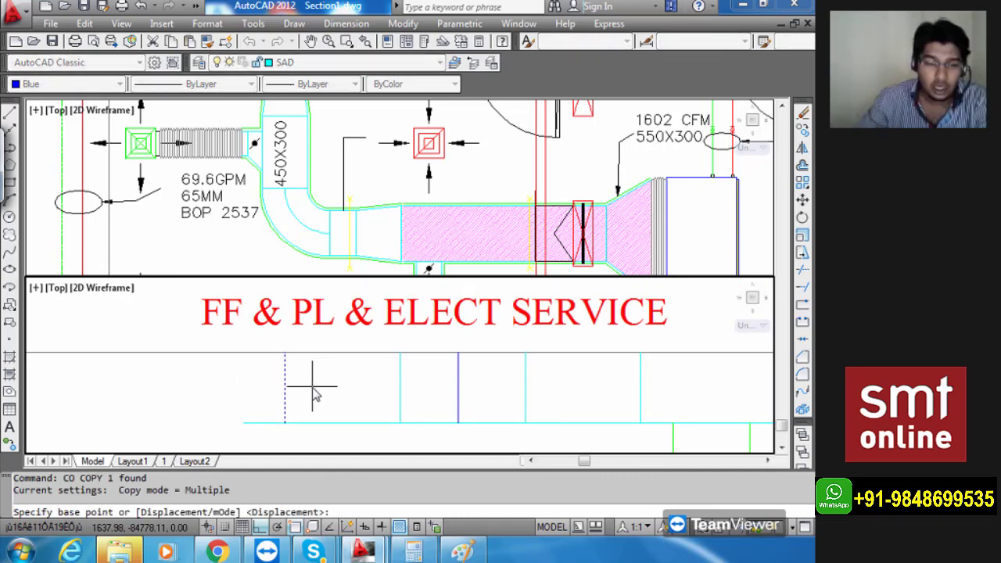
{"action": "scroll", "coordinate": [288, 401], "scroll_direction": "up", "scroll_amount": 1}
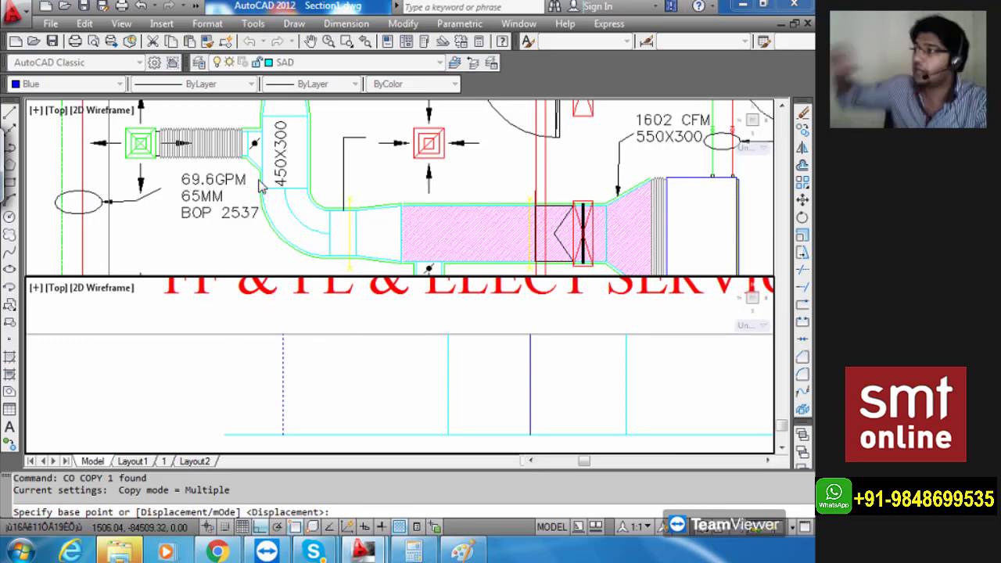
{"action": "left_click", "coordinate": [284, 386]}
{"action": "scroll", "coordinate": [289, 397], "scroll_direction": "up", "scroll_amount": 3}
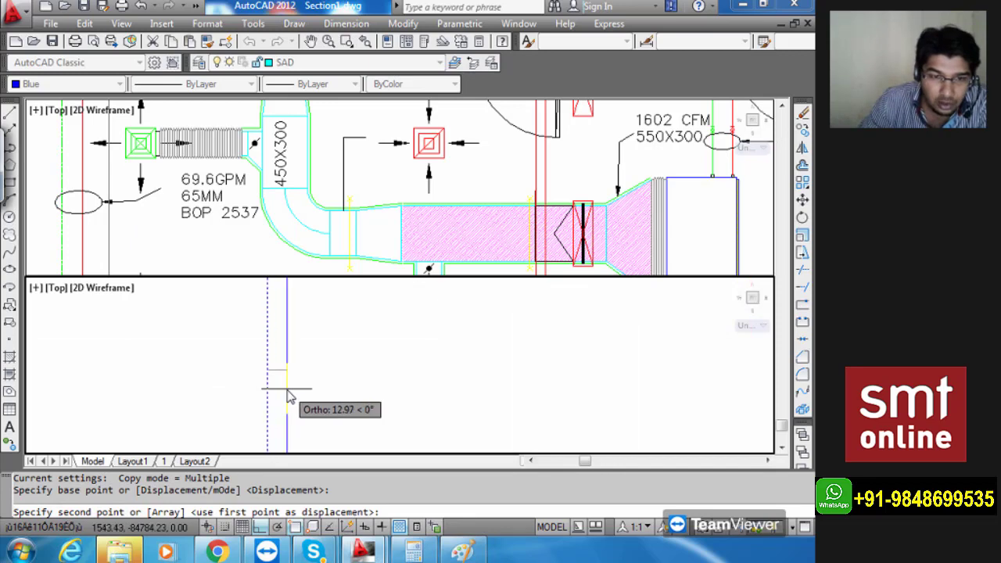
{"action": "left_click", "coordinate": [233, 398]}
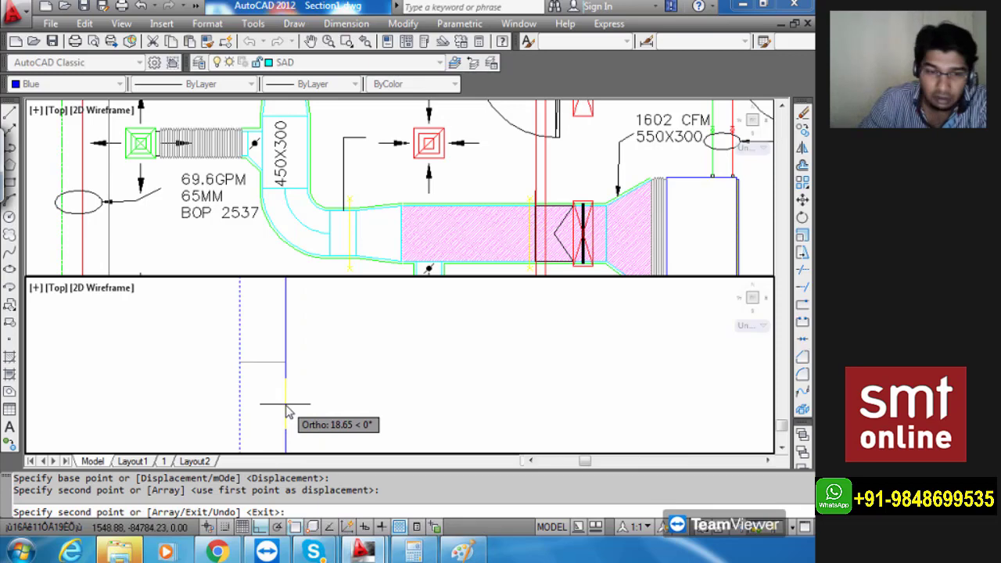
{"action": "left_click", "coordinate": [288, 411]}
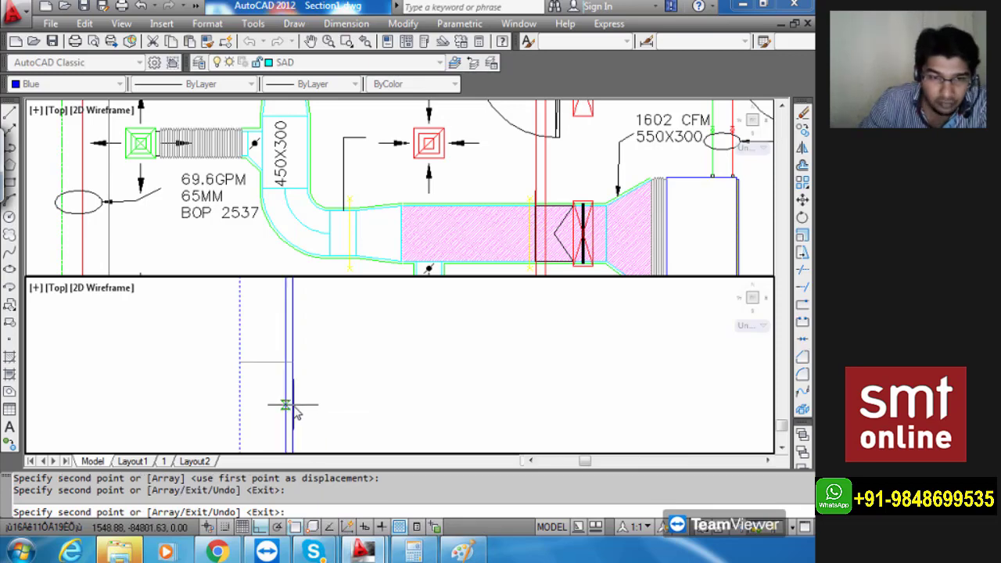
{"action": "left_click", "coordinate": [304, 414]}
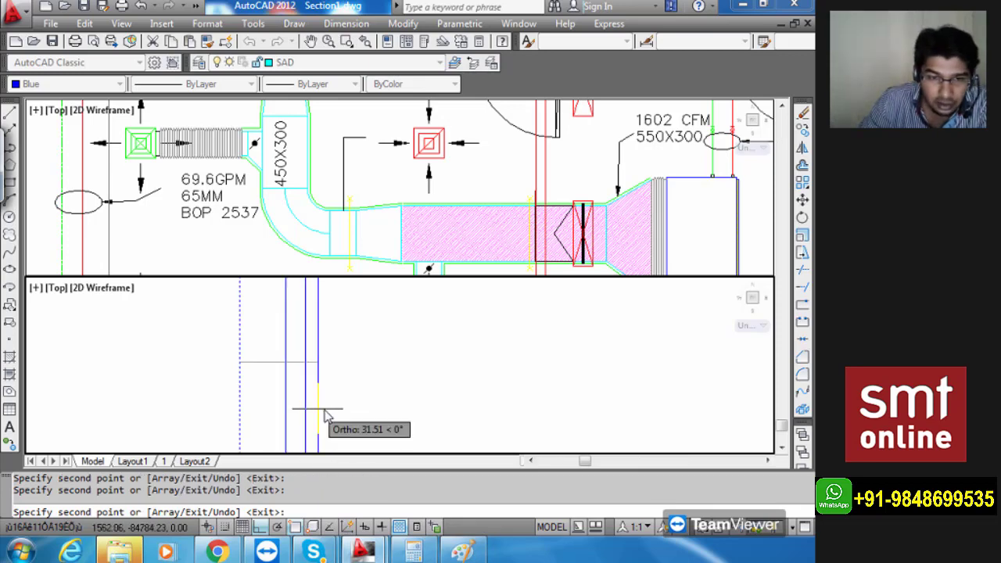
{"action": "left_click", "coordinate": [334, 412]}
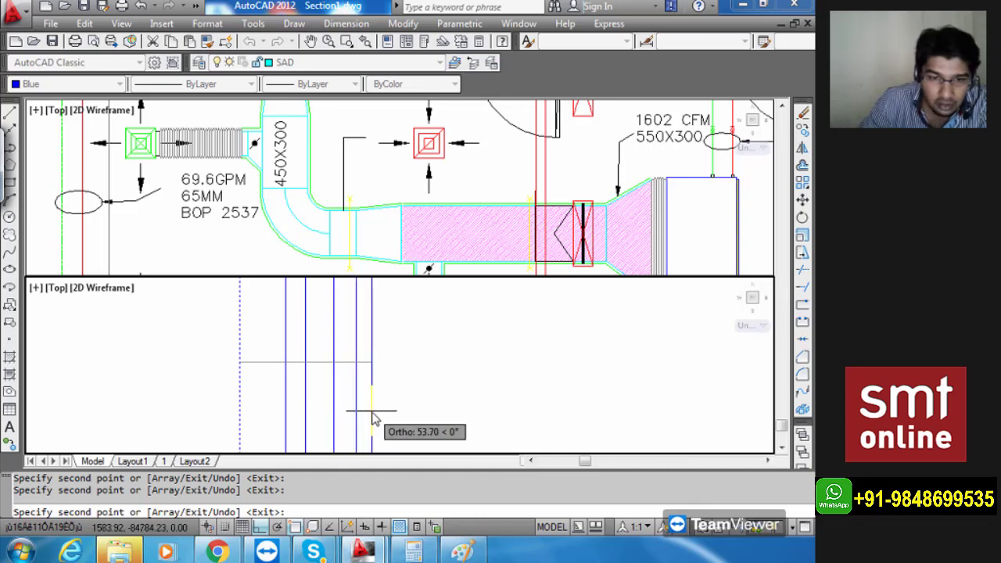
Copy the blue vertical line repeatedly to the right across the duct in the section, at gradually varying intervals, to represent its curved surface.
{"action": "left_click", "coordinate": [373, 412]}
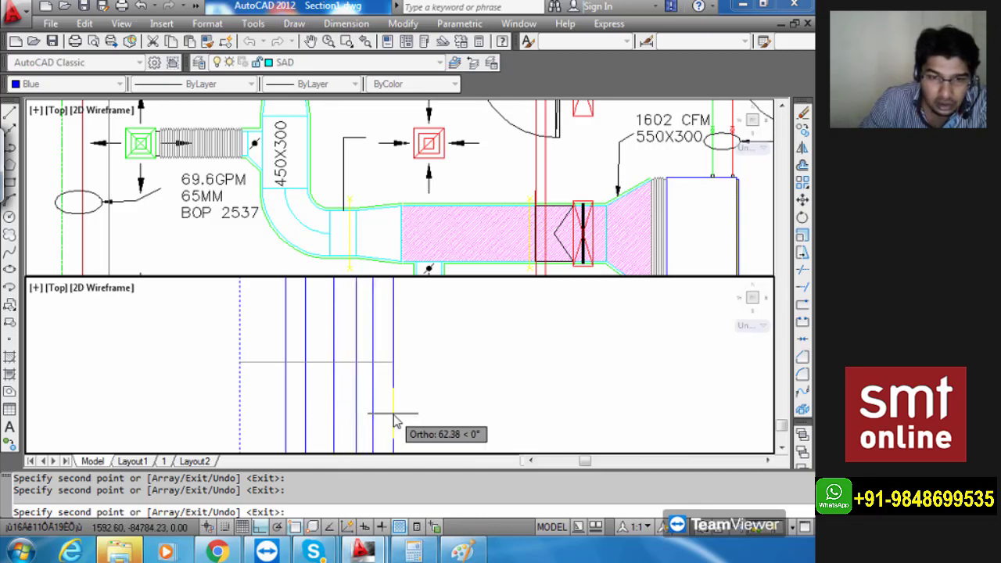
{"action": "left_click", "coordinate": [394, 413]}
{"action": "left_click", "coordinate": [410, 414]}
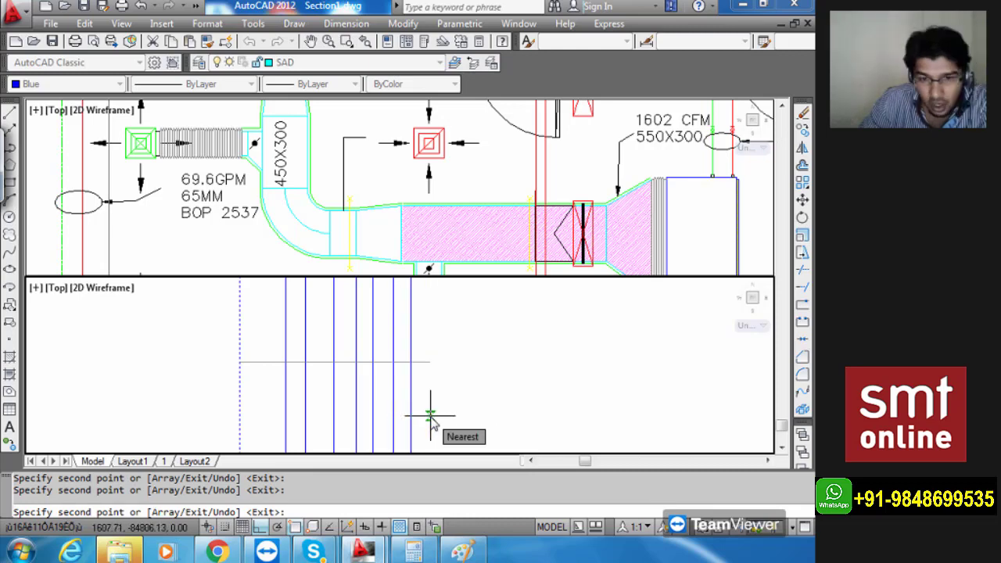
{"action": "left_click", "coordinate": [431, 415]}
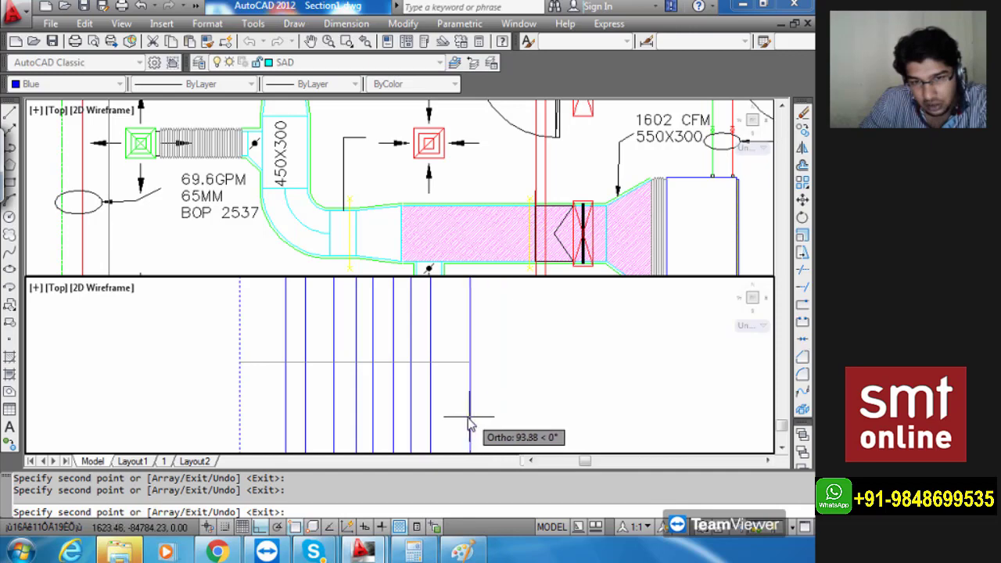
{"action": "left_click", "coordinate": [468, 417]}
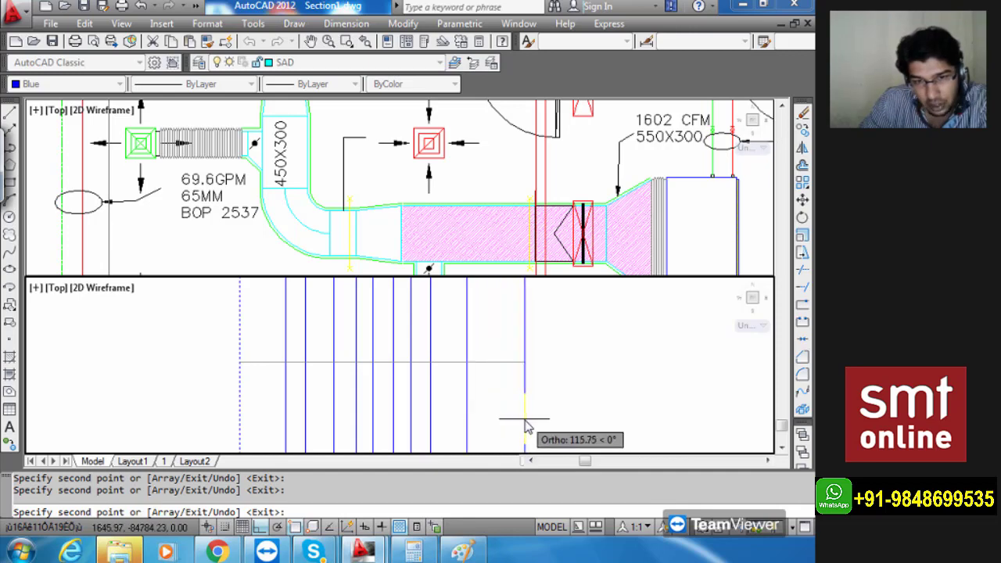
{"action": "left_click", "coordinate": [525, 419]}
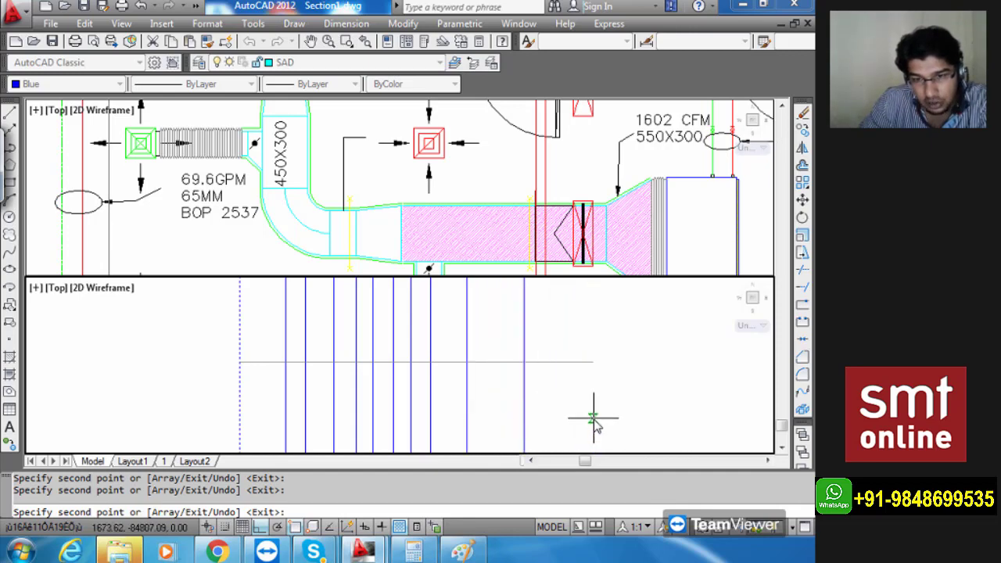
{"action": "scroll", "coordinate": [594, 423], "scroll_direction": "down", "scroll_amount": 3}
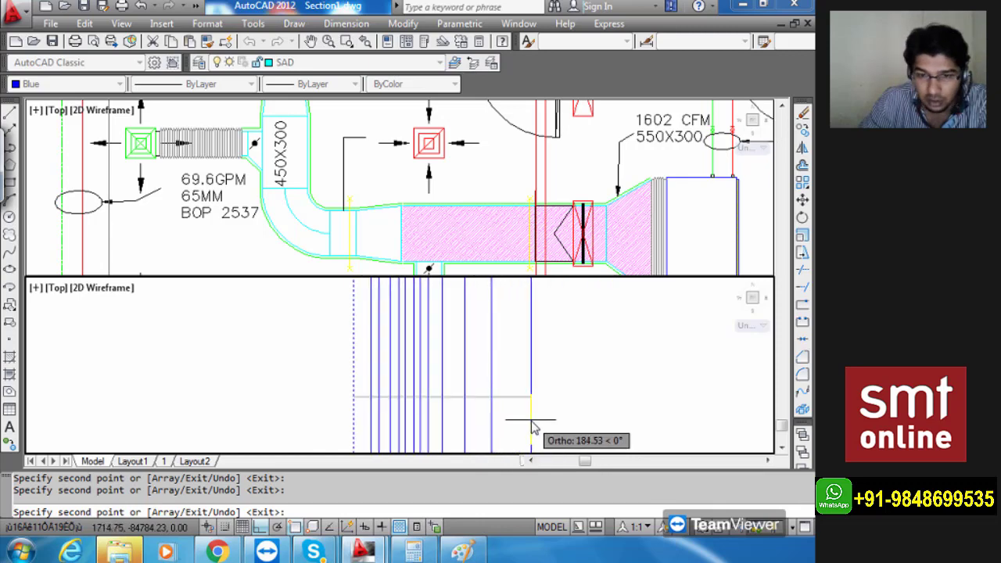
{"action": "left_click", "coordinate": [523, 421]}
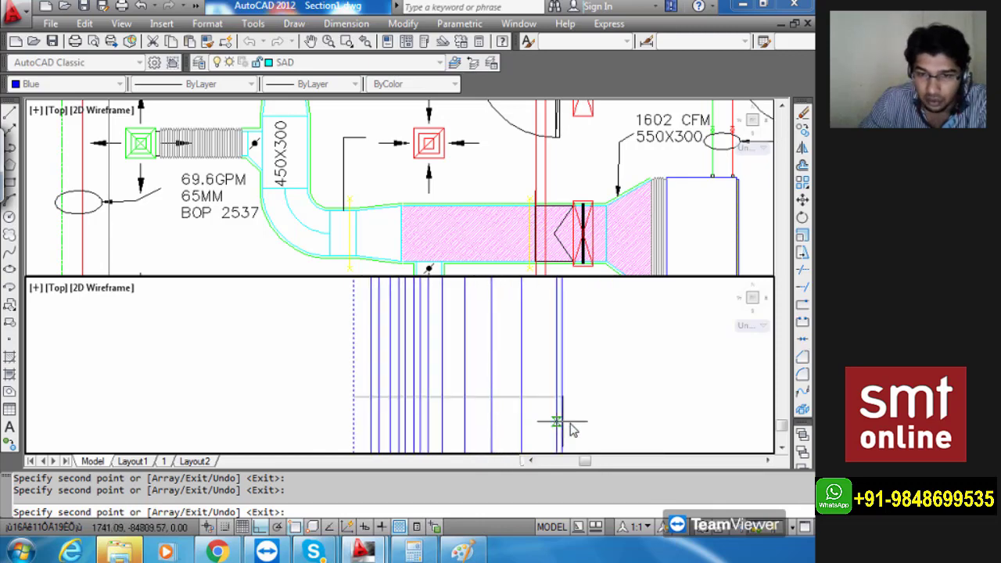
{"action": "left_click", "coordinate": [595, 425]}
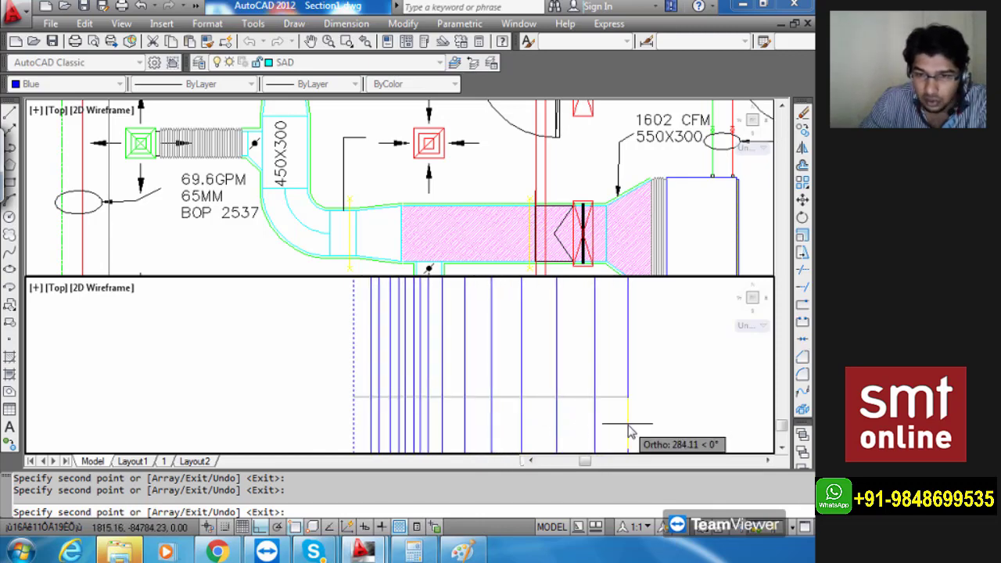
{"action": "left_click", "coordinate": [635, 432]}
{"action": "middle_click_drag", "start_coordinate": [593, 409], "coordinate": [446, 394]}
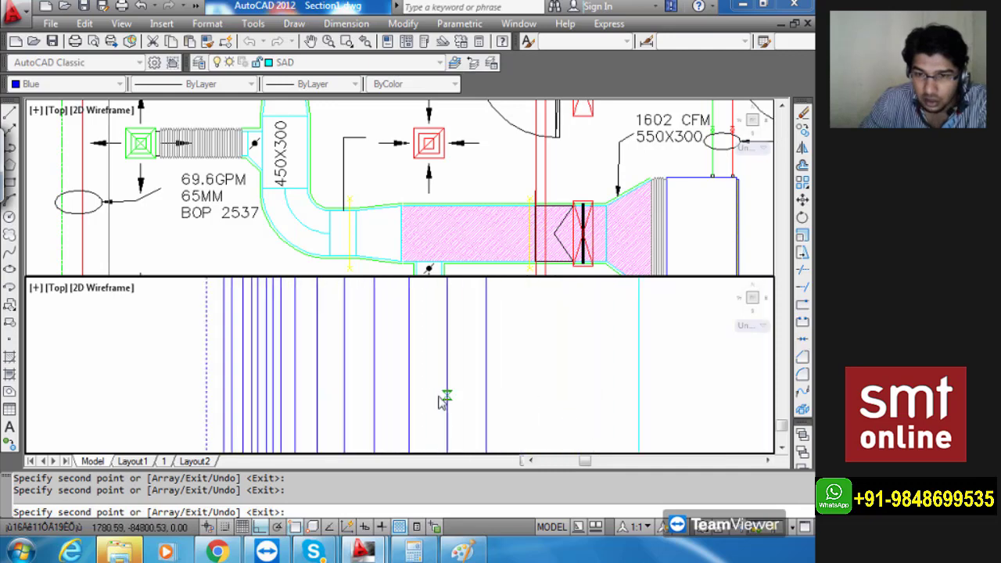
{"action": "left_click", "coordinate": [522, 410]}
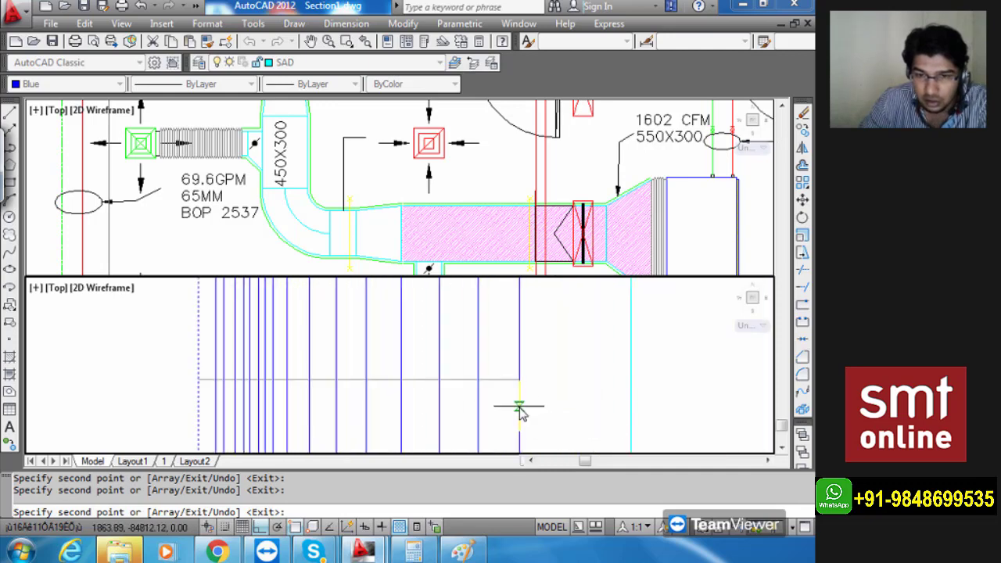
{"action": "left_click", "coordinate": [557, 416]}
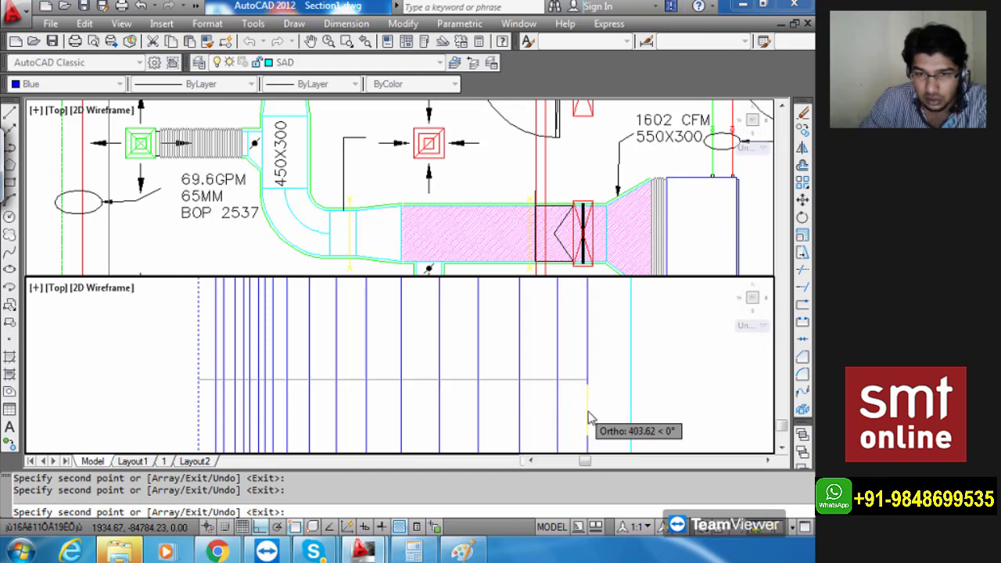
{"action": "left_click", "coordinate": [599, 414]}
{"action": "scroll", "coordinate": [532, 410], "scroll_direction": "down", "scroll_amount": 2}
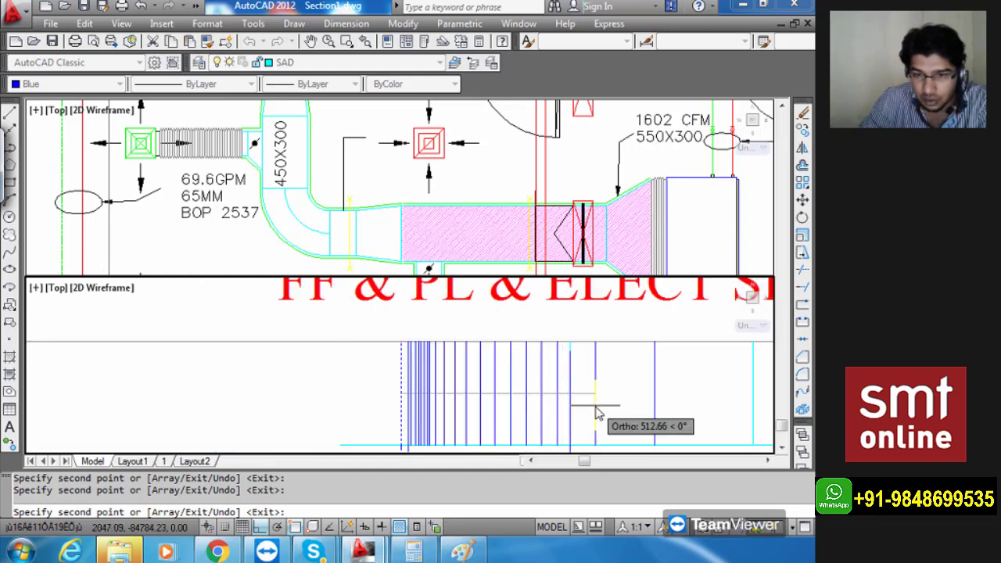
{"action": "left_click", "coordinate": [597, 407]}
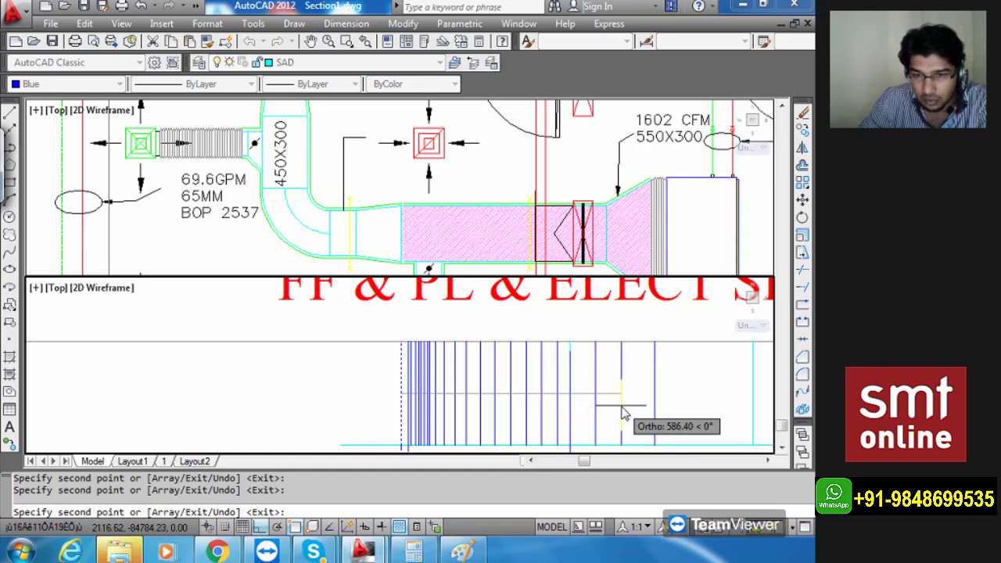
{"action": "left_click", "coordinate": [623, 414]}
{"action": "key", "text": "Escape"}
Stretch the vertically offset blue line by its midpoint so it aligns with the neighbouring copied lines.
{"action": "scroll", "coordinate": [583, 393], "scroll_direction": "down", "scroll_amount": 2}
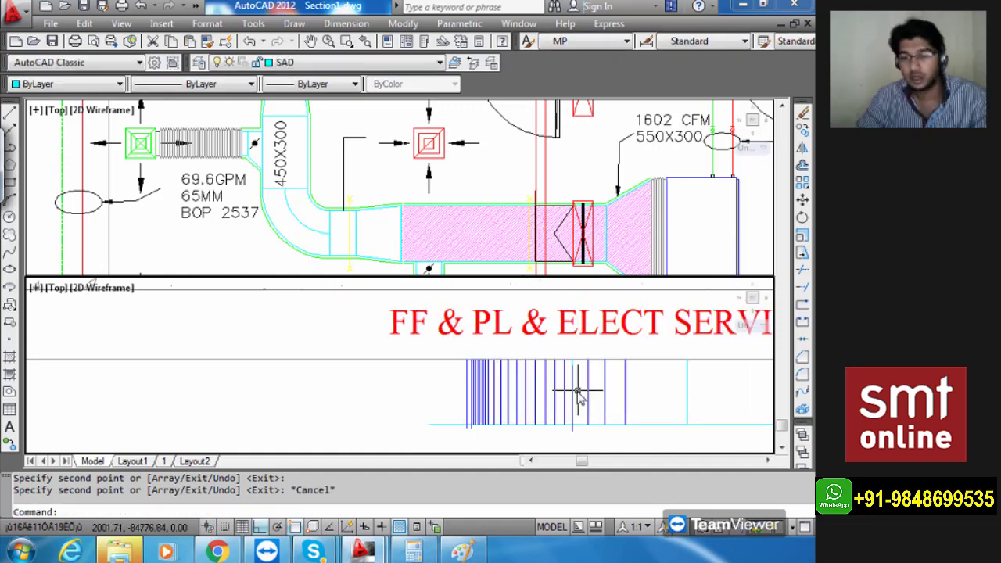
{"action": "scroll", "coordinate": [578, 400], "scroll_direction": "up", "scroll_amount": 2}
{"action": "left_click", "coordinate": [568, 383]}
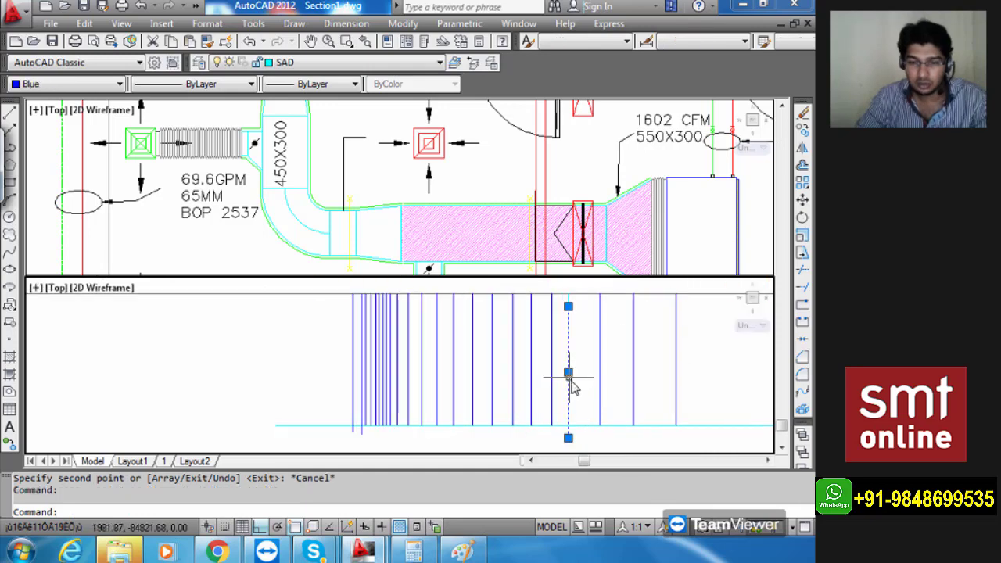
{"action": "middle_click_drag", "start_coordinate": [572, 385], "coordinate": [574, 407]}
{"action": "left_click", "coordinate": [569, 391]}
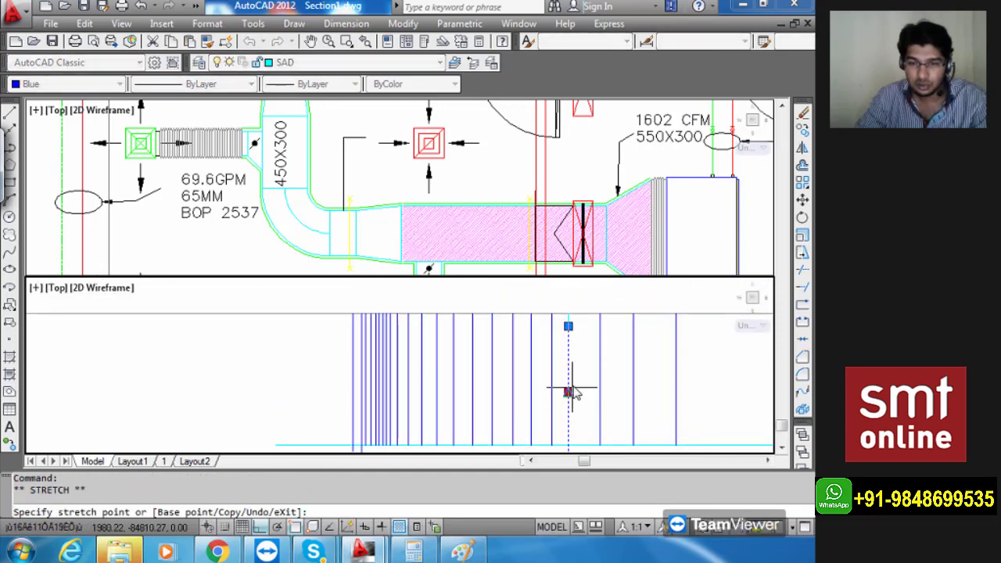
{"action": "key", "text": "Escape"}
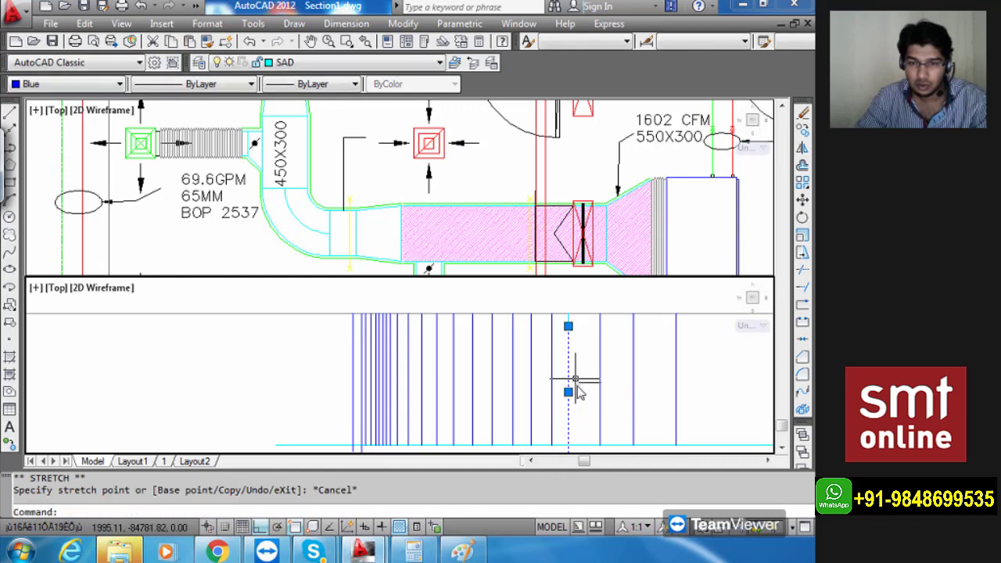
{"action": "left_click", "coordinate": [569, 388]}
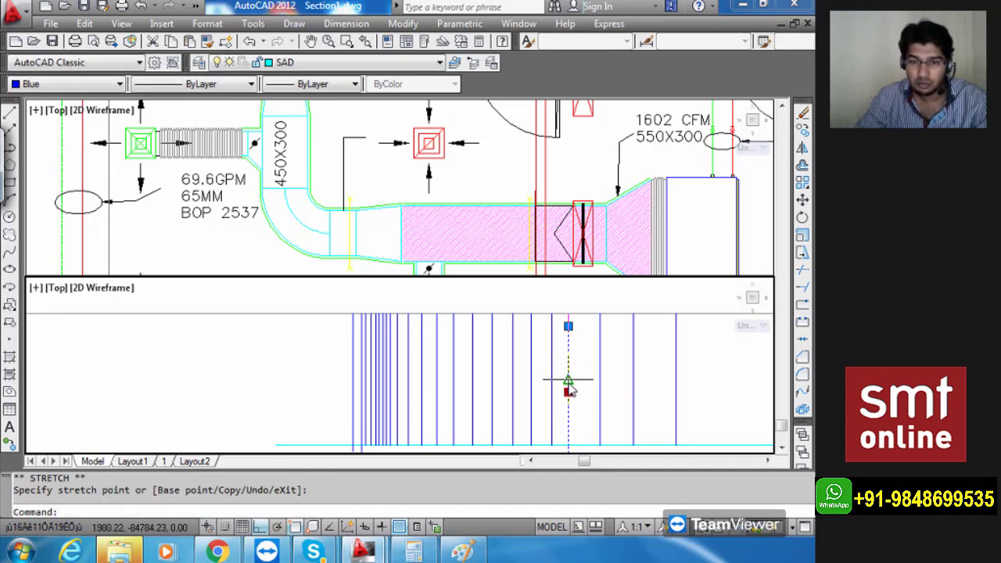
{"action": "key", "text": "Escape"}
Trim the ends of the first two blue lines that project below the duct's horizontal bottom line in the section.
{"action": "scroll", "coordinate": [580, 399], "scroll_direction": "down", "scroll_amount": 2}
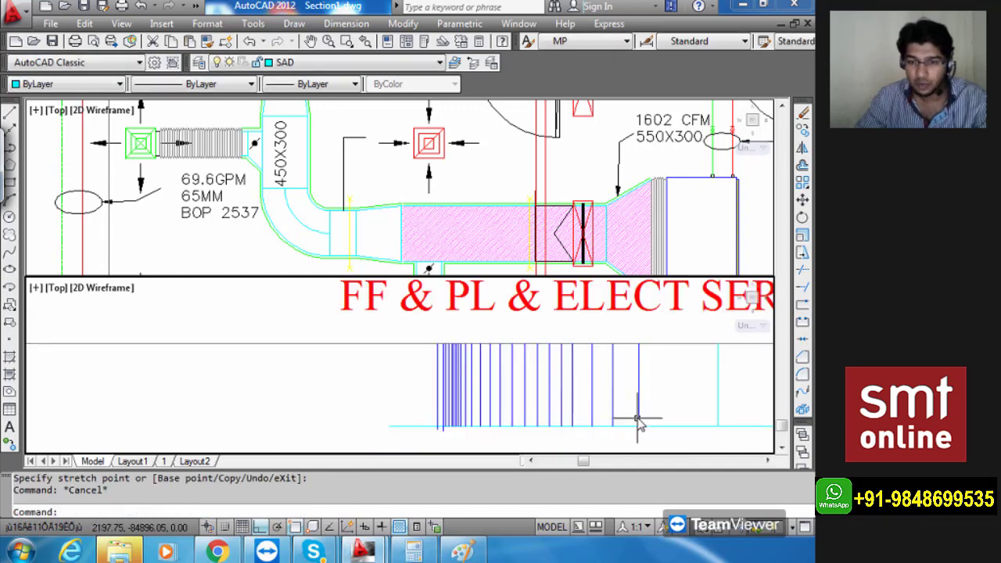
{"action": "scroll", "coordinate": [611, 407], "scroll_direction": "down", "scroll_amount": 4}
{"action": "scroll", "coordinate": [487, 418], "scroll_direction": "up", "scroll_amount": 3}
{"action": "scroll", "coordinate": [489, 420], "scroll_direction": "up", "scroll_amount": 1}
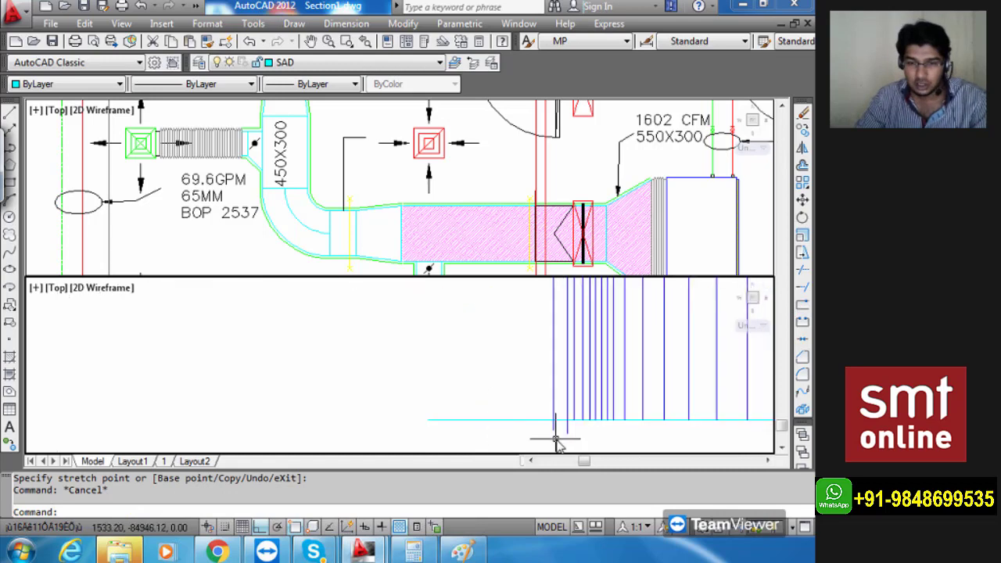
{"action": "key", "text": "Return"}
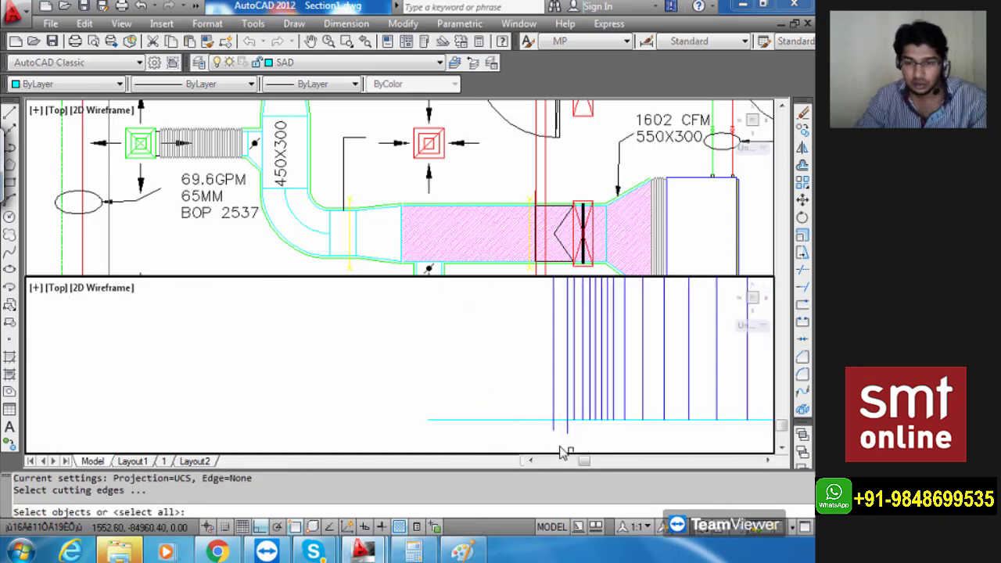
{"action": "key", "text": "Return"}
{"action": "left_click", "coordinate": [586, 442]}
{"action": "left_click", "coordinate": [550, 427]}
{"action": "key", "text": "Escape"}
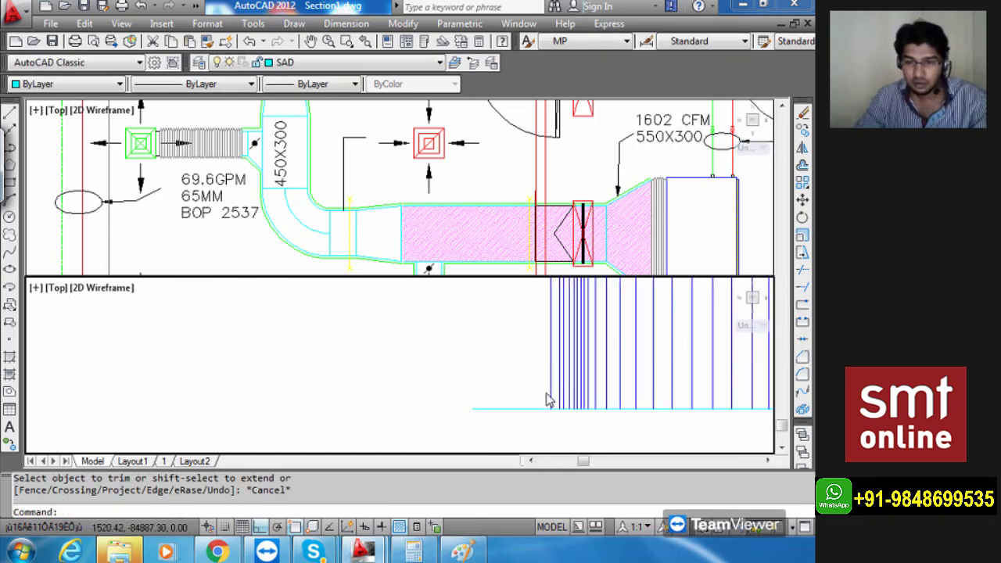
Examine the blue duct lines in the section and the matching flexible duct, elbow and diffusers in the plan.
{"action": "scroll", "coordinate": [587, 414], "scroll_direction": "down", "scroll_amount": 2}
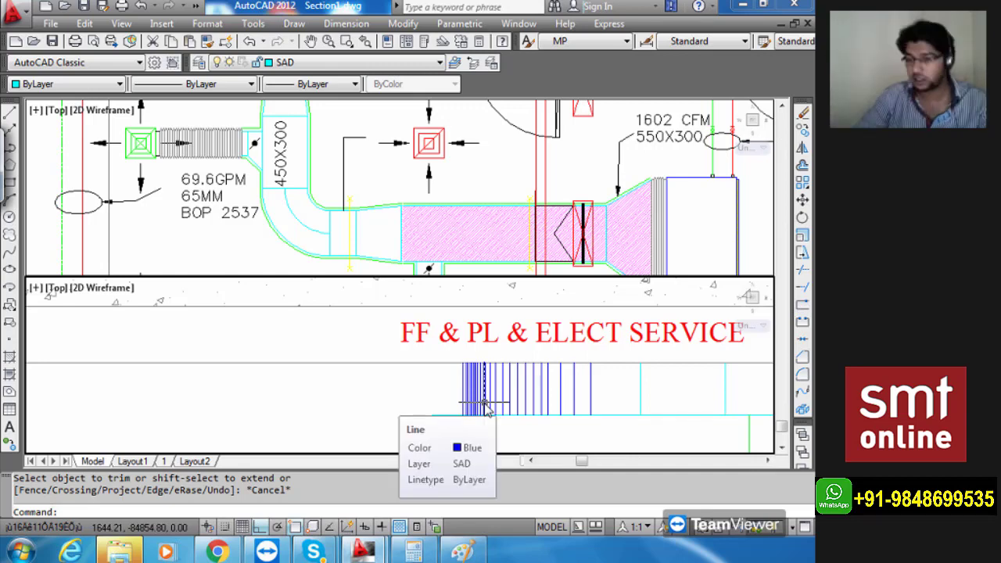
{"action": "scroll", "coordinate": [539, 391], "scroll_direction": "up", "scroll_amount": 4}
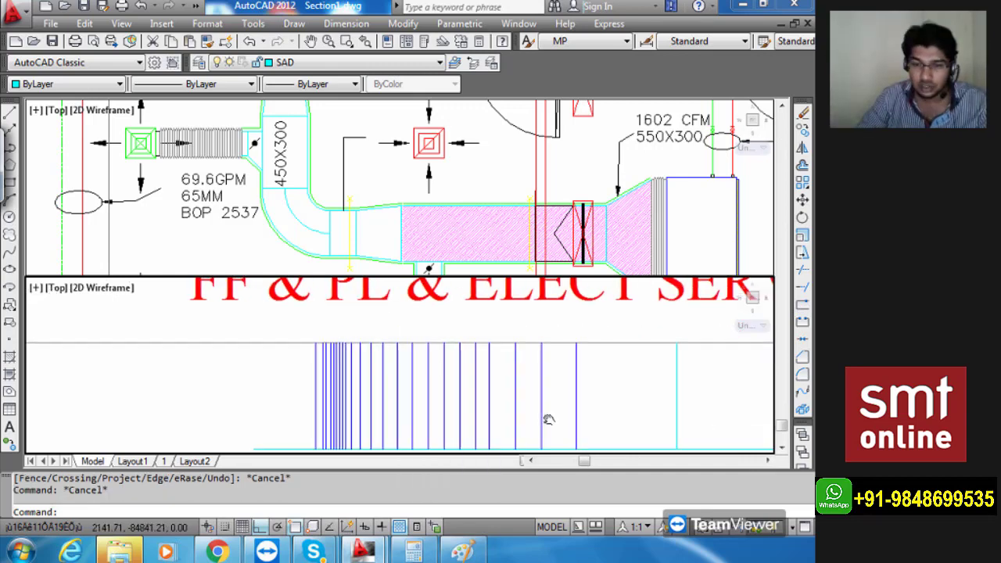
{"action": "scroll", "coordinate": [549, 420], "scroll_direction": "down", "scroll_amount": 3}
{"action": "middle_click_drag", "start_coordinate": [252, 212], "coordinate": [325, 227]}
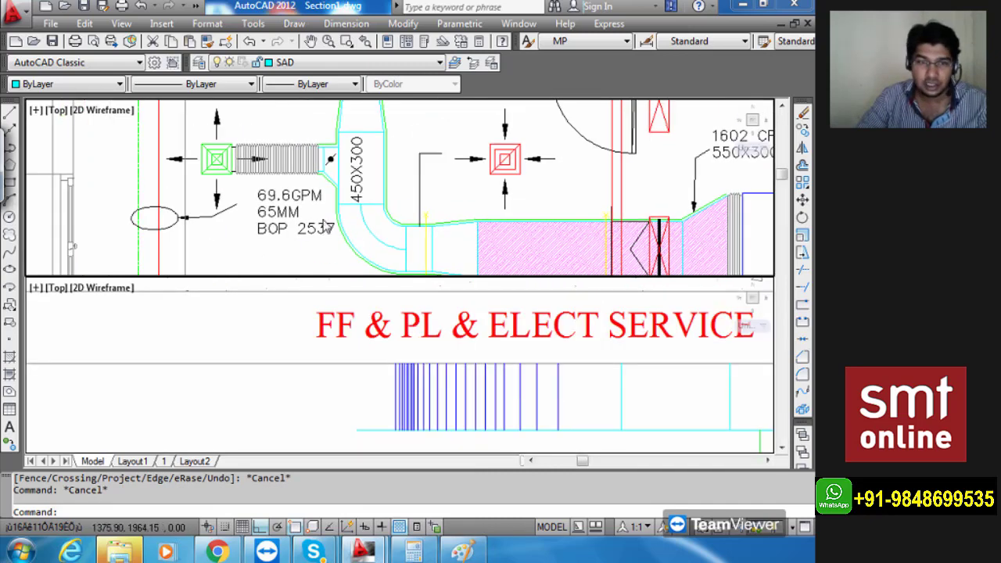
{"action": "scroll", "coordinate": [320, 161], "scroll_direction": "up", "scroll_amount": 3}
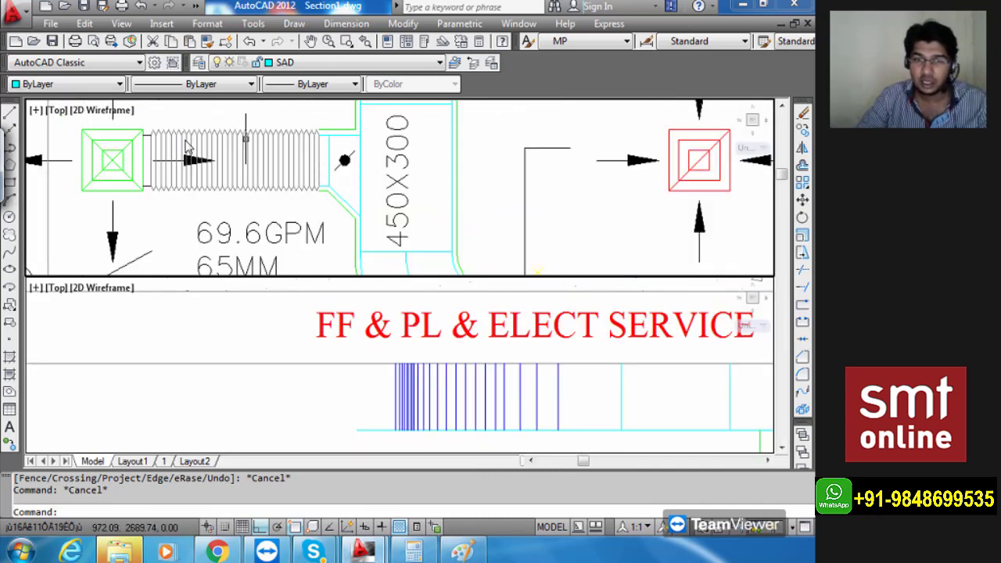
{"action": "scroll", "coordinate": [270, 196], "scroll_direction": "down", "scroll_amount": 4}
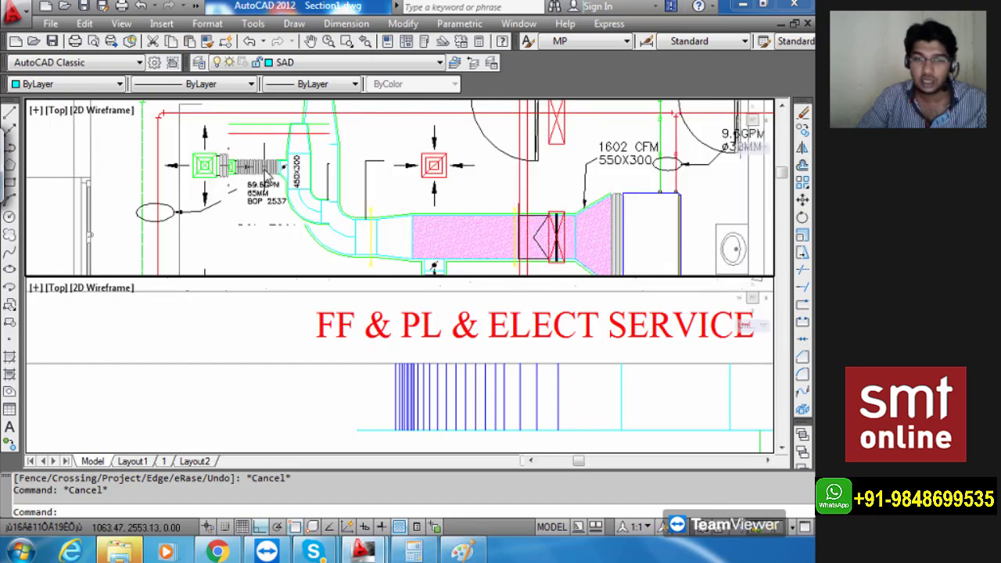
{"action": "middle_click_drag", "start_coordinate": [258, 258], "coordinate": [297, 266]}
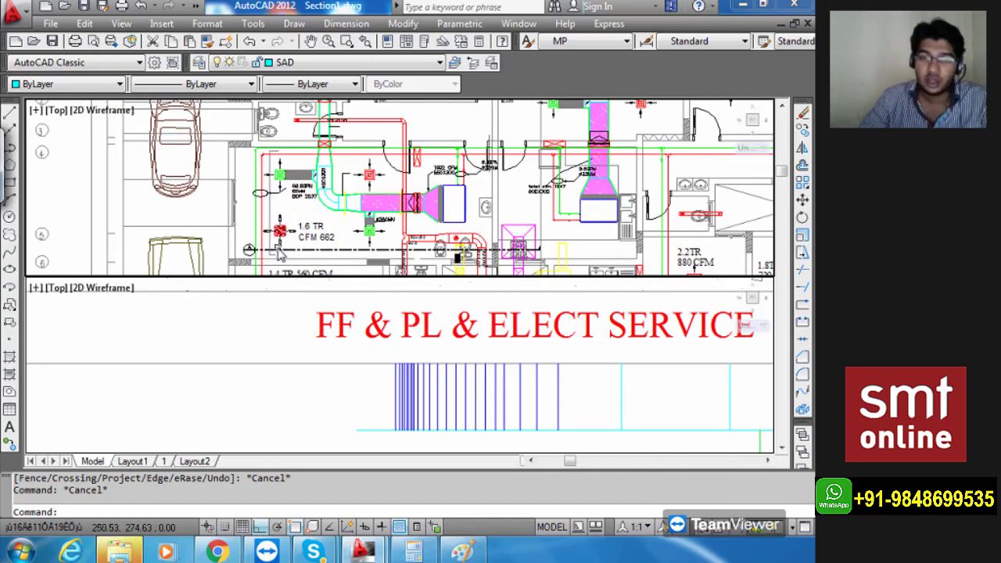
{"action": "scroll", "coordinate": [286, 266], "scroll_direction": "up", "scroll_amount": 1}
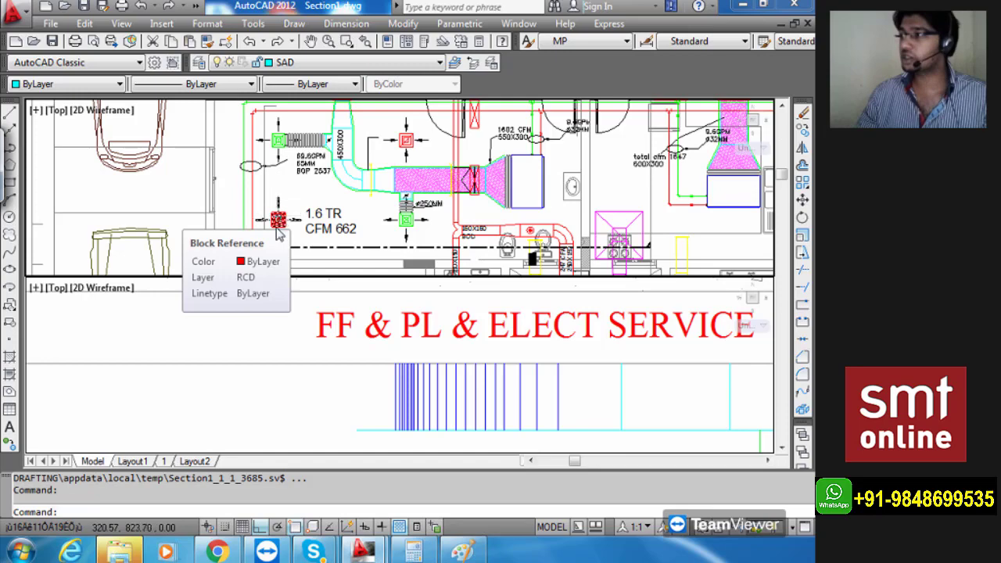
{"action": "scroll", "coordinate": [341, 200], "scroll_direction": "up", "scroll_amount": 3}
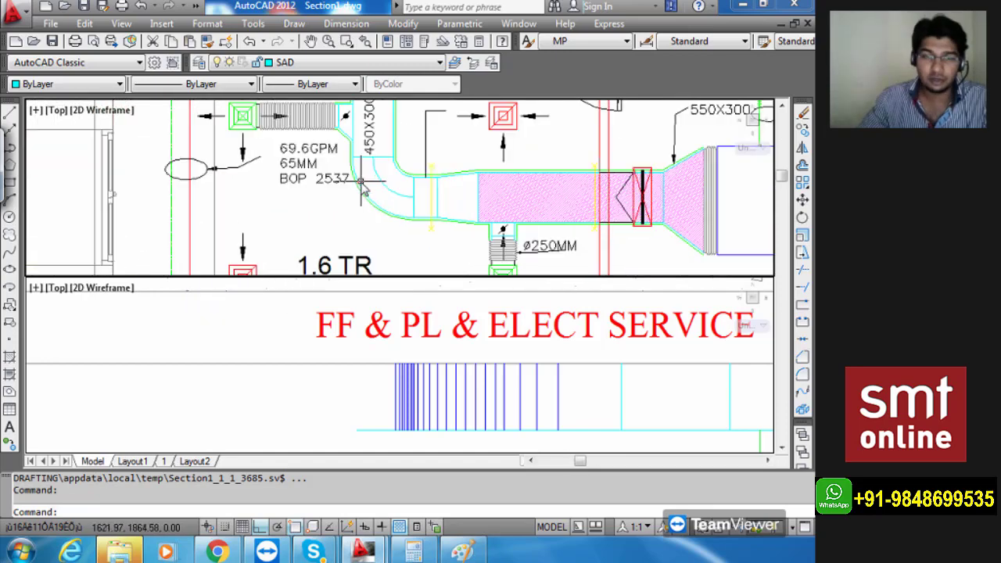
Draw vertical construction lines through both ends of the slanted collar edge joining the flexible duct to the 450X300 duct in the plan.
{"action": "type", "text": "X"}
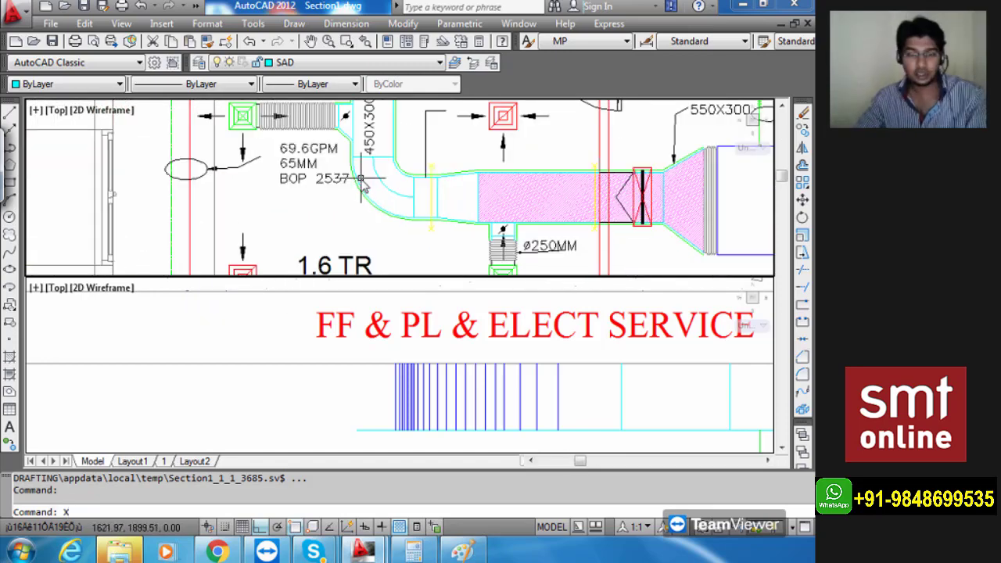
{"action": "type", "text": "L"}
{"action": "key", "text": "Return"}
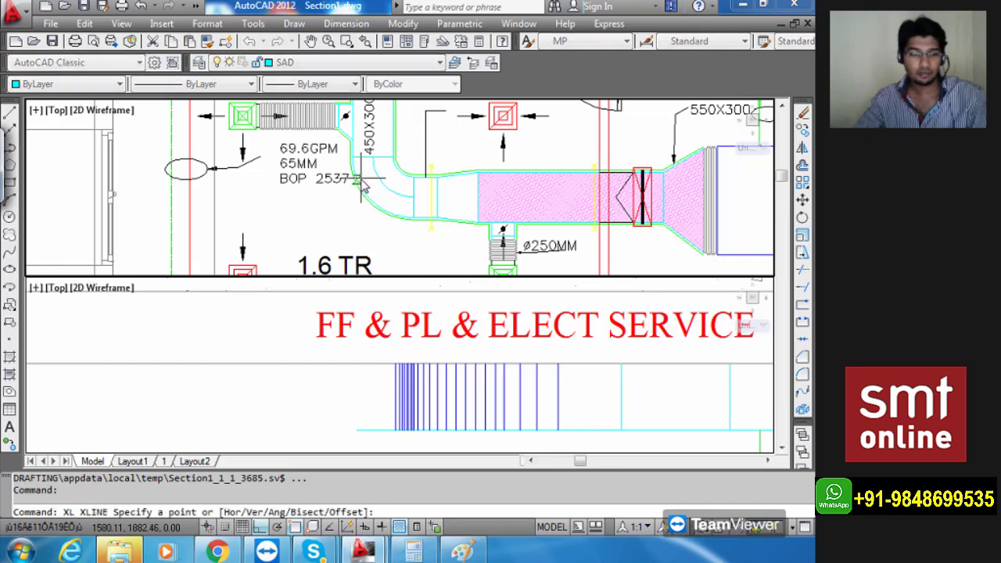
{"action": "type", "text": "V"}
{"action": "key", "text": "Return"}
{"action": "scroll", "coordinate": [359, 153], "scroll_direction": "up", "scroll_amount": 5}
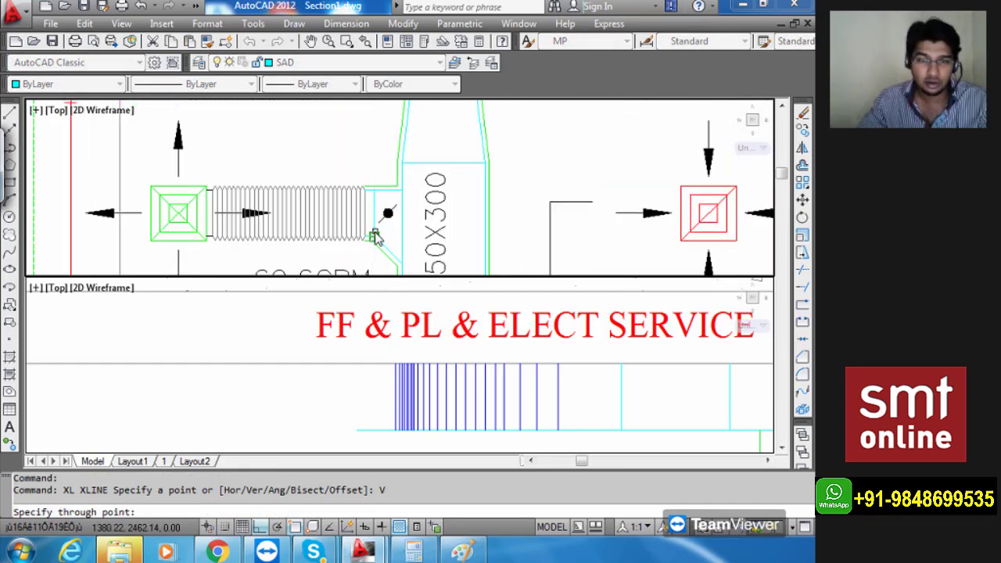
{"action": "scroll", "coordinate": [374, 234], "scroll_direction": "up", "scroll_amount": 2}
{"action": "left_click", "coordinate": [371, 250]}
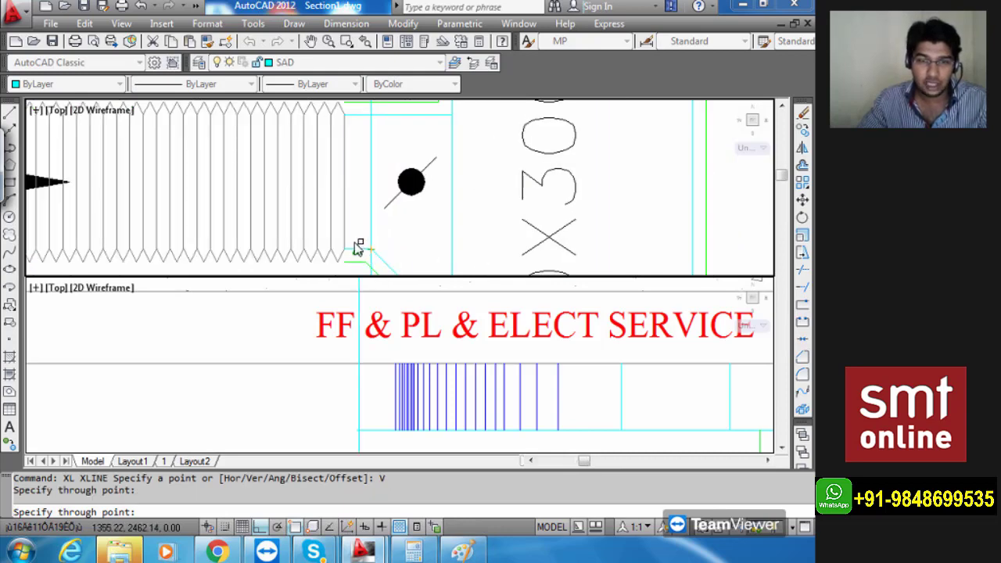
{"action": "middle_click_drag", "start_coordinate": [458, 246], "coordinate": [355, 188]}
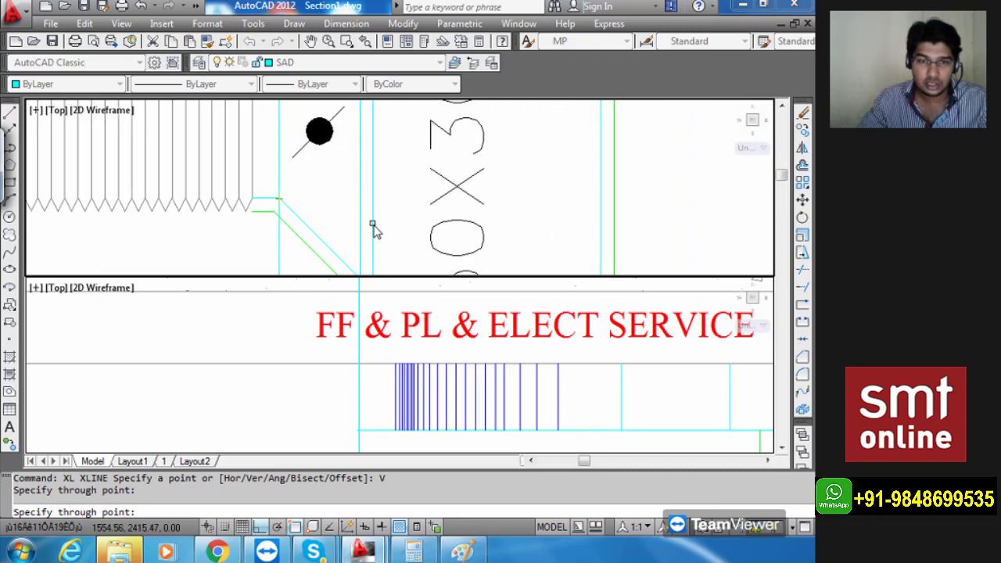
{"action": "middle_click_drag", "start_coordinate": [367, 233], "coordinate": [350, 176]}
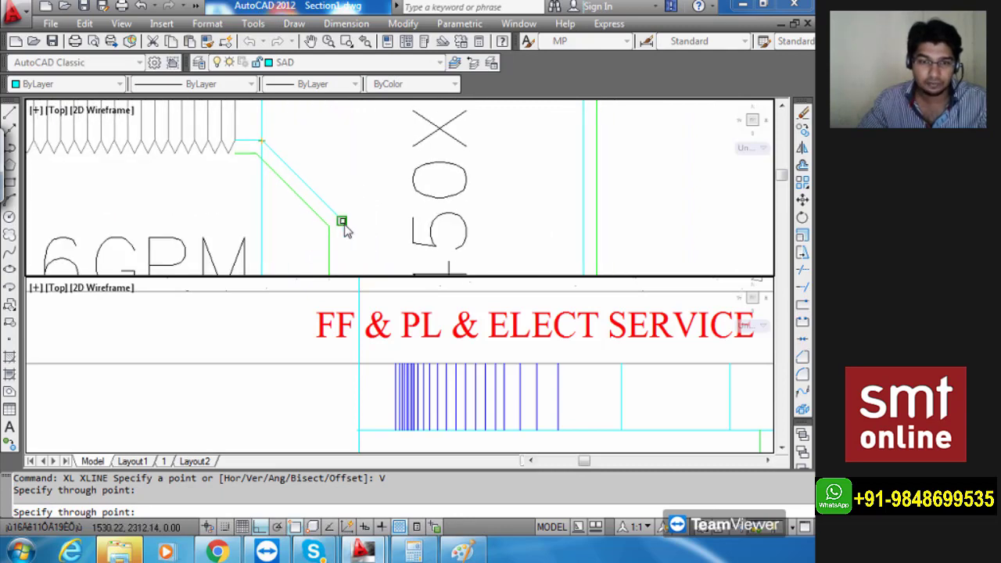
{"action": "left_click", "coordinate": [342, 222]}
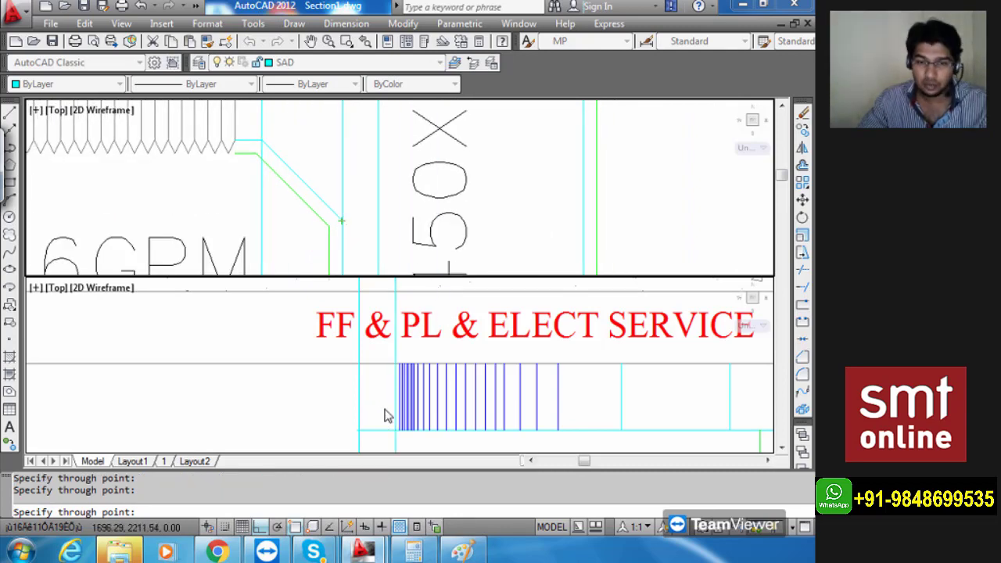
Add vertical construction lines through the two side edges of the diffuser in the plan to project its width into the section.
{"action": "scroll", "coordinate": [364, 184], "scroll_direction": "down", "scroll_amount": 3}
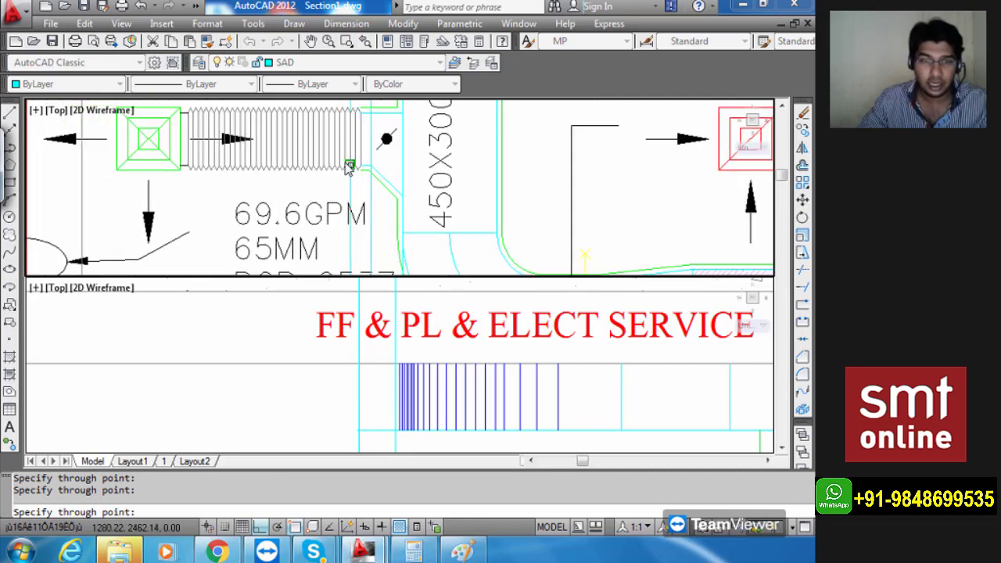
{"action": "scroll", "coordinate": [349, 169], "scroll_direction": "down", "scroll_amount": 3}
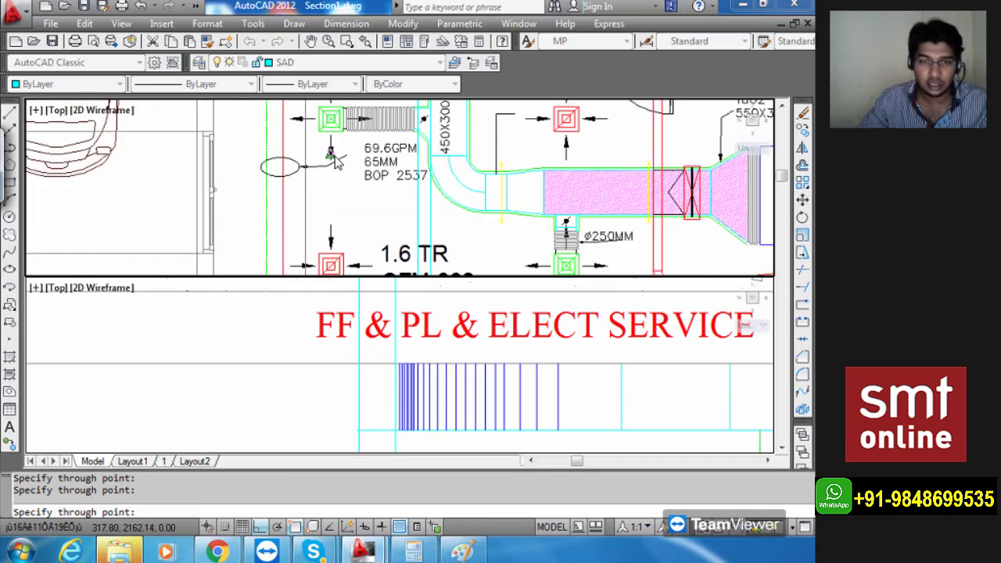
{"action": "scroll", "coordinate": [337, 162], "scroll_direction": "down", "scroll_amount": 1}
{"action": "scroll", "coordinate": [327, 250], "scroll_direction": "up", "scroll_amount": 5}
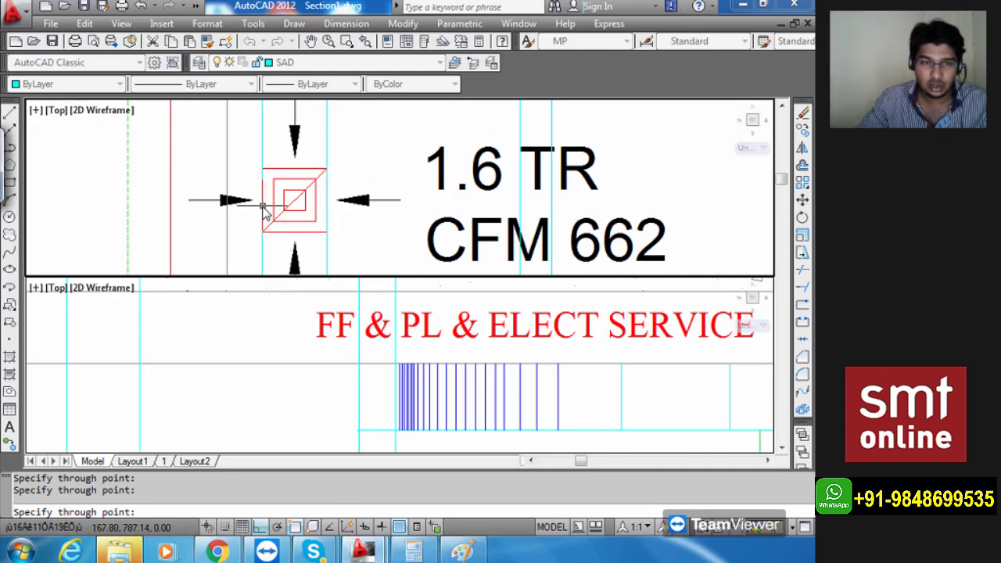
{"action": "key", "text": "Escape"}
Trim the two collar construction lines in the section between the duct's bottom line and the false ceiling.
{"action": "scroll", "coordinate": [263, 211], "scroll_direction": "down", "scroll_amount": 4}
{"action": "scroll", "coordinate": [293, 185], "scroll_direction": "down", "scroll_amount": 3}
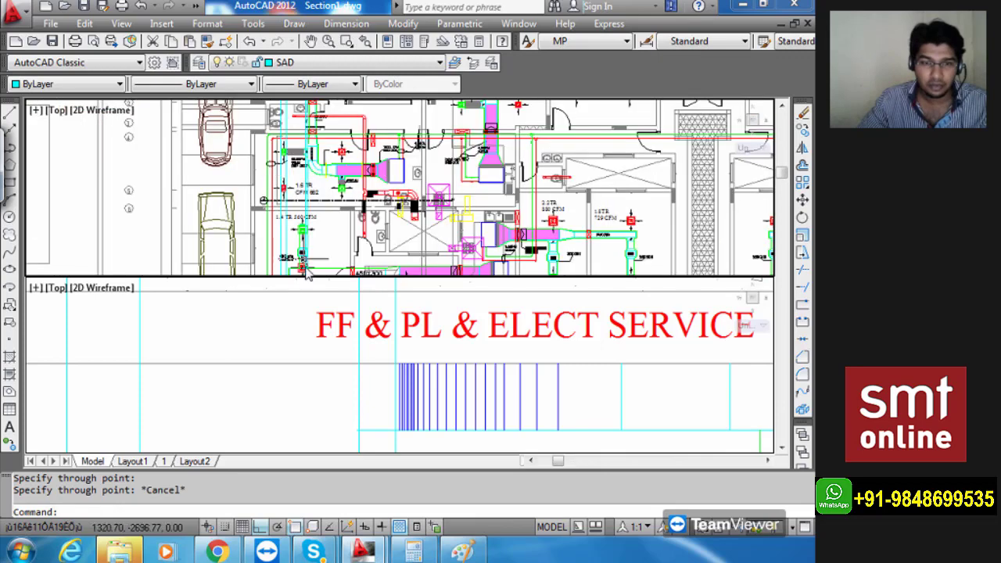
{"action": "scroll", "coordinate": [313, 342], "scroll_direction": "down", "scroll_amount": 2}
{"action": "middle_click_drag", "start_coordinate": [329, 375], "coordinate": [377, 372]}
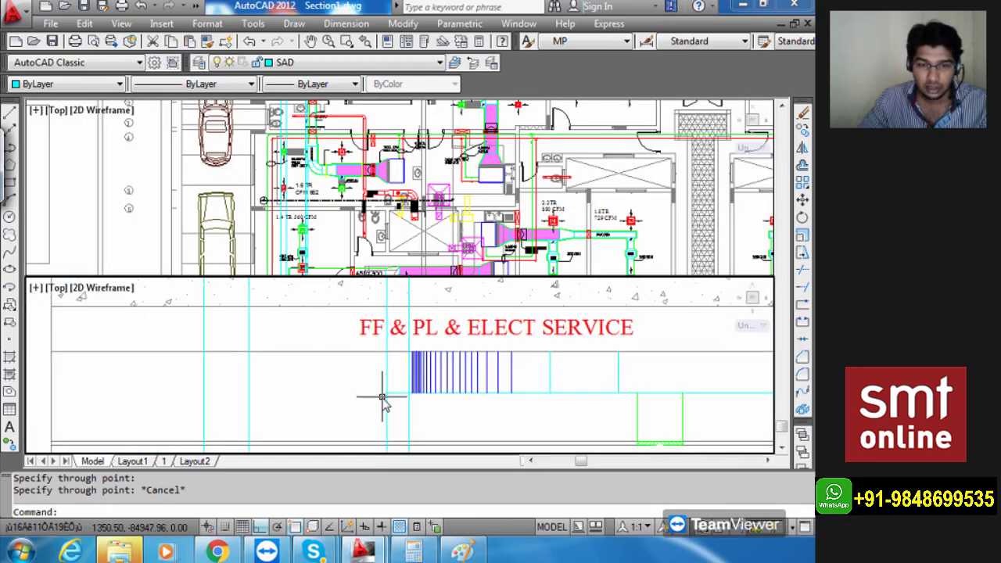
{"action": "middle_click_drag", "start_coordinate": [431, 427], "coordinate": [408, 361]}
{"action": "scroll", "coordinate": [407, 361], "scroll_direction": "up", "scroll_amount": 3}
{"action": "type", "text": "TR"}
{"action": "key", "text": "Return"}
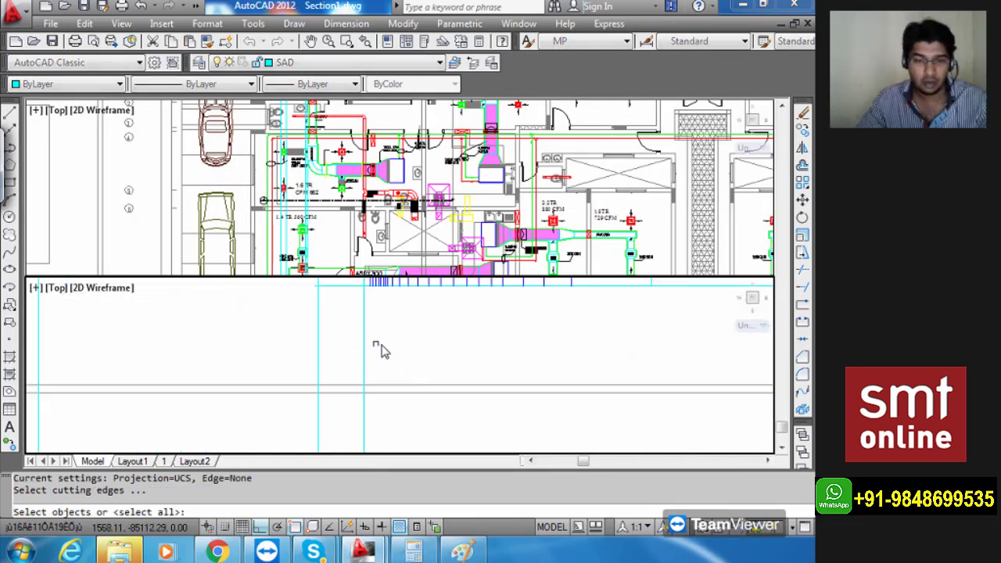
{"action": "key", "text": "Return"}
{"action": "left_click", "coordinate": [385, 347]}
{"action": "left_click", "coordinate": [242, 325]}
{"action": "scroll", "coordinate": [328, 318], "scroll_direction": "down", "scroll_amount": 3}
{"action": "key", "text": "Escape"}
Erase the leftover pieces of the two collar construction lines below the ceiling in the section.
{"action": "left_click", "coordinate": [353, 389]}
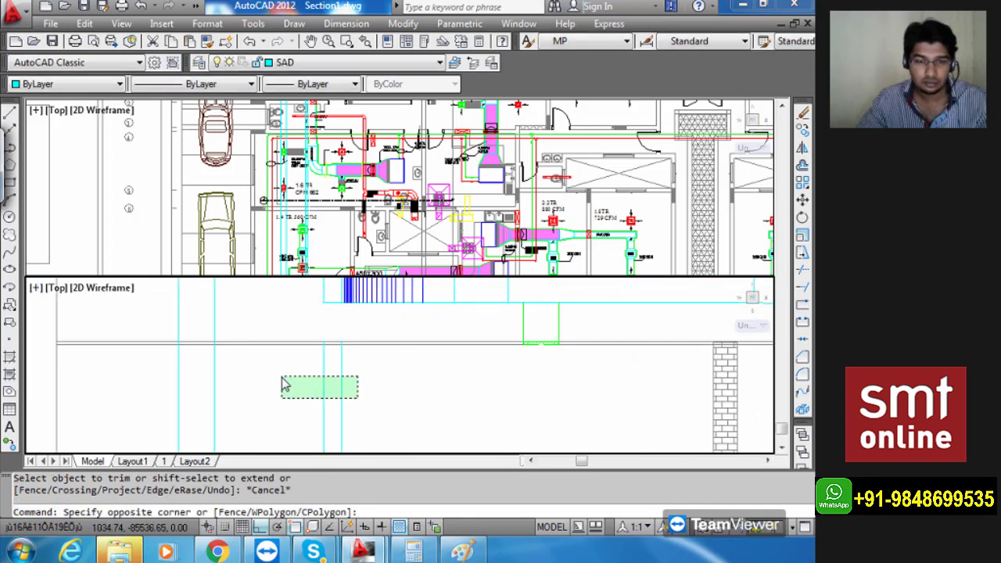
{"action": "left_click", "coordinate": [282, 384]}
{"action": "key", "text": "Delete"}
Trim the two collar construction lines where they cross the service zone above the duct's top line in the section.
{"action": "scroll", "coordinate": [317, 332], "scroll_direction": "down", "scroll_amount": 2}
{"action": "middle_click_drag", "start_coordinate": [317, 332], "coordinate": [322, 399]}
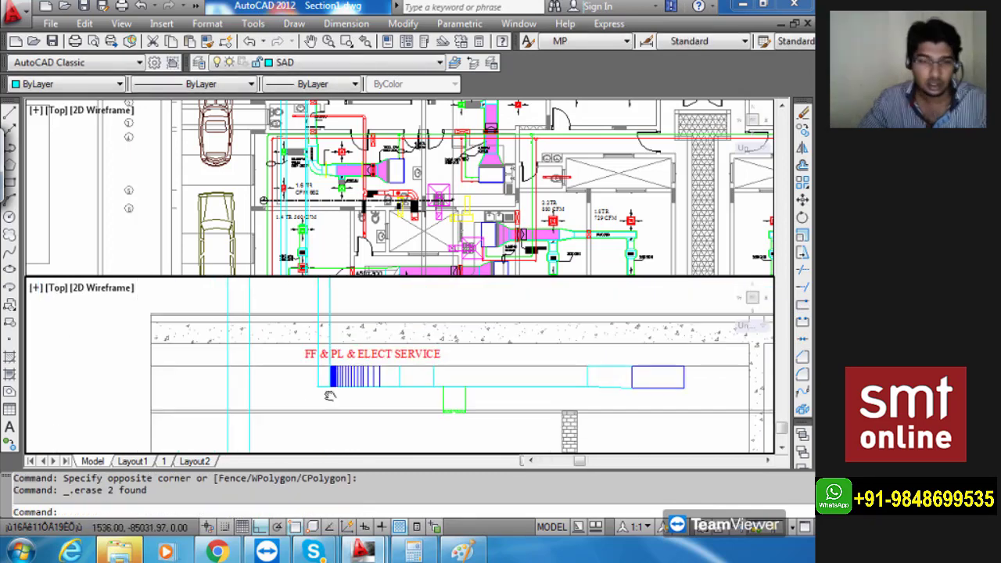
{"action": "scroll", "coordinate": [327, 375], "scroll_direction": "up", "scroll_amount": 7}
{"action": "type", "text": "TR"}
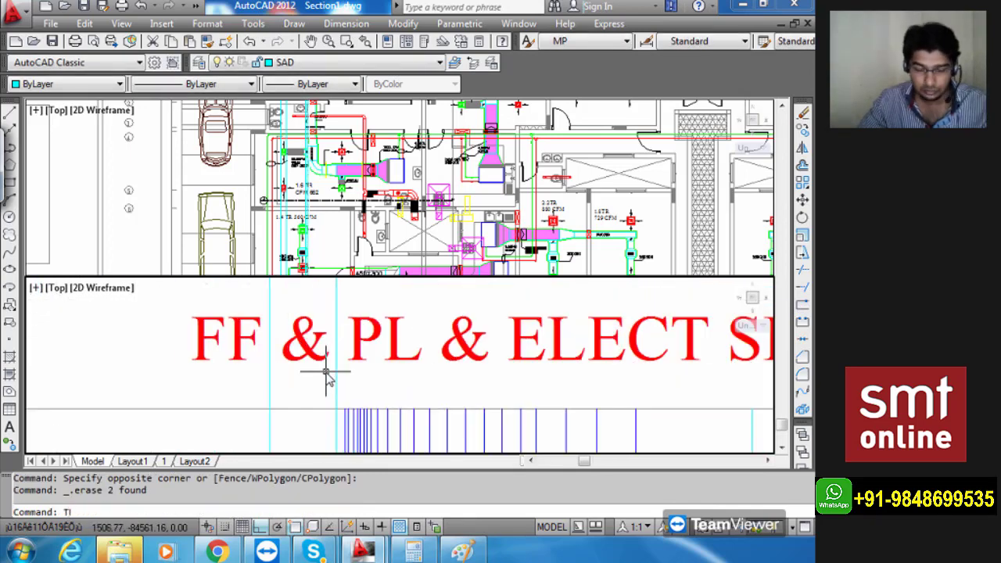
{"action": "key", "text": "Return"}
{"action": "key", "text": "Return"}
{"action": "left_click", "coordinate": [364, 393]}
{"action": "left_click", "coordinate": [220, 395]}
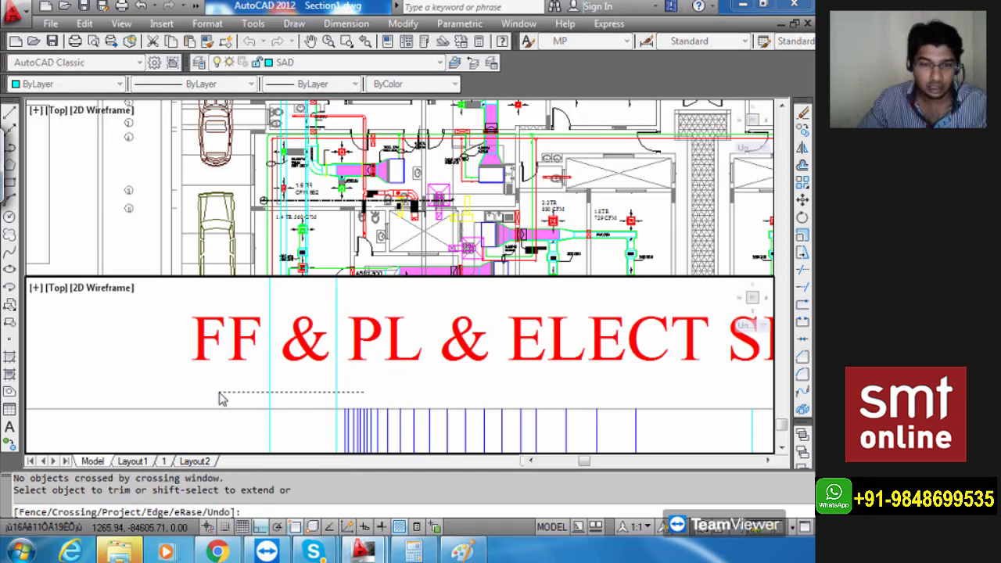
{"action": "left_click", "coordinate": [336, 387]}
{"action": "left_click", "coordinate": [264, 394]}
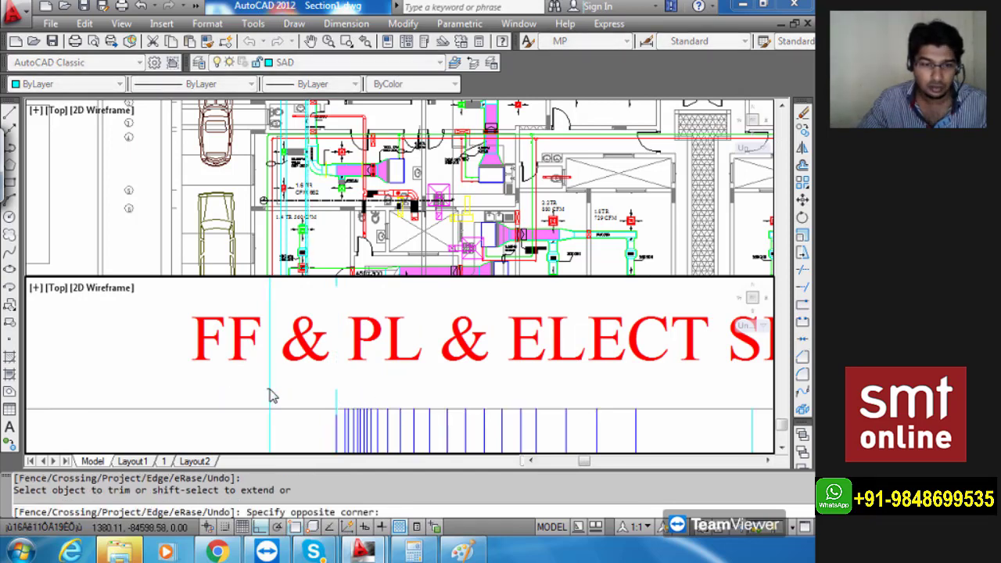
{"action": "left_click", "coordinate": [275, 393]}
{"action": "key", "text": "Escape"}
Erase the leftover pieces of the two collar construction lines running up through the slab.
{"action": "scroll", "coordinate": [270, 379], "scroll_direction": "down", "scroll_amount": 3}
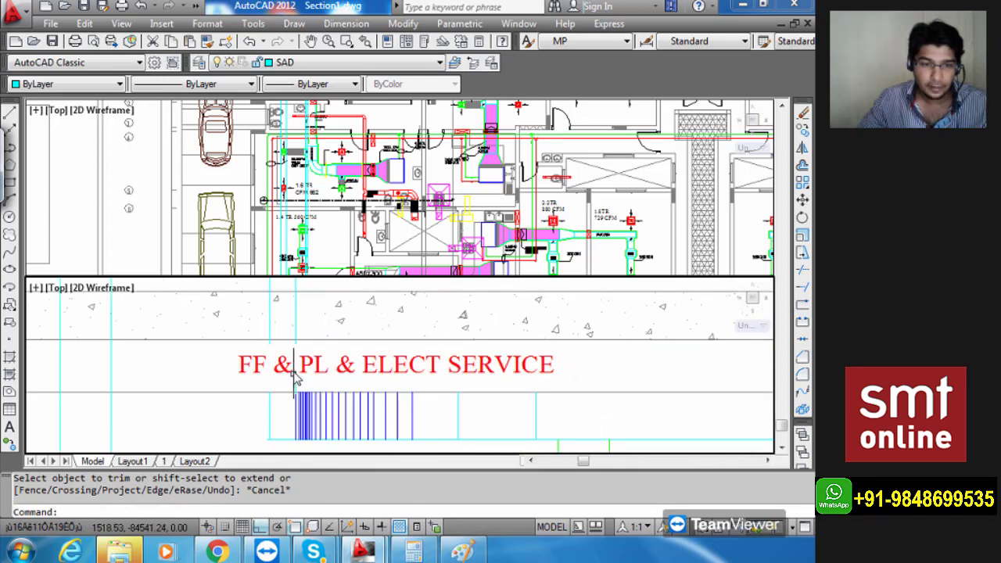
{"action": "middle_click_drag", "start_coordinate": [294, 365], "coordinate": [309, 422]}
{"action": "left_click", "coordinate": [336, 329]}
{"action": "left_click", "coordinate": [241, 309]}
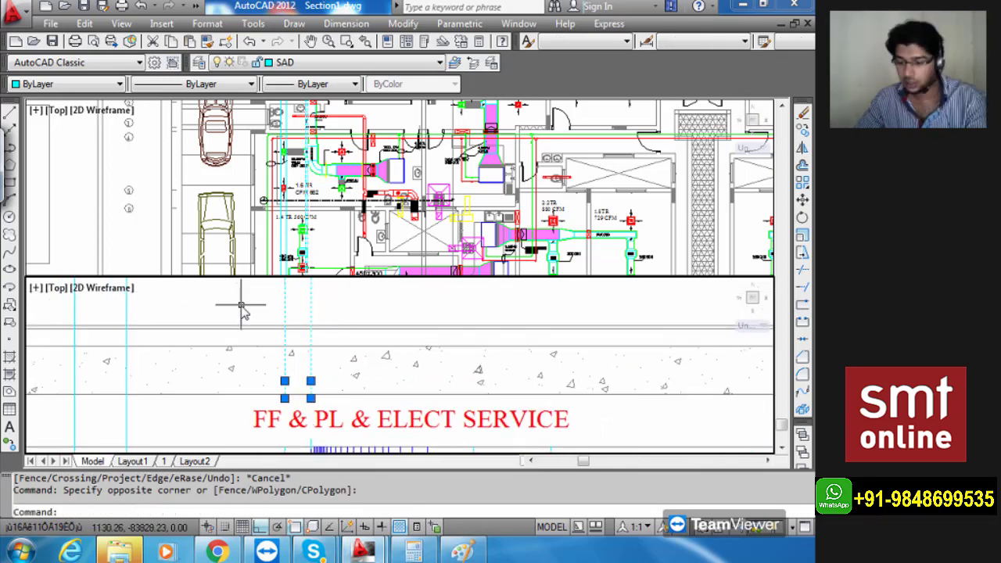
{"action": "key", "text": "Delete"}
Trim the short cyan stub of the right collar line that projects above the duct's top line.
{"action": "scroll", "coordinate": [320, 344], "scroll_direction": "down", "scroll_amount": 2}
{"action": "scroll", "coordinate": [320, 367], "scroll_direction": "up", "scroll_amount": 5}
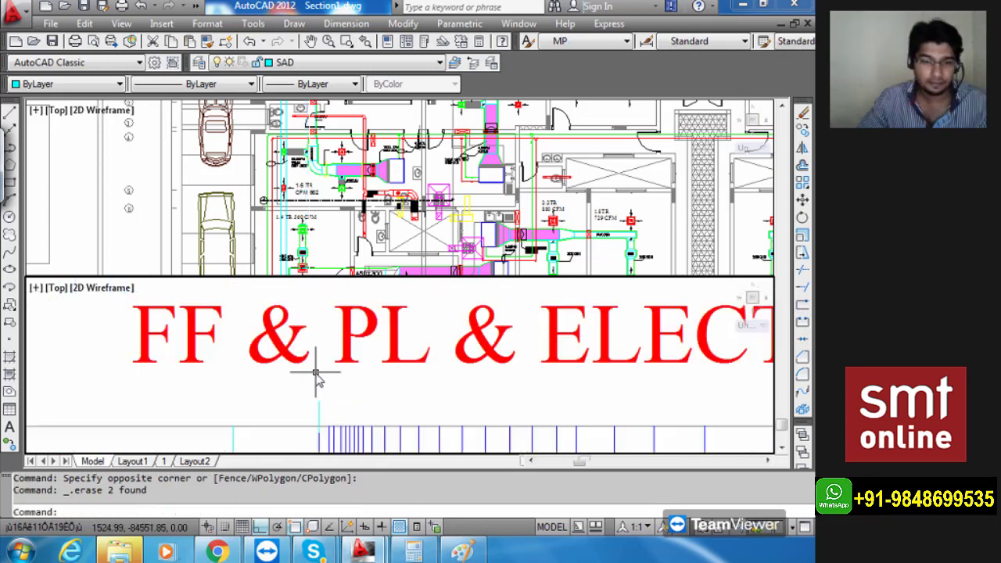
{"action": "type", "text": "tr"}
{"action": "key", "text": "Return"}
{"action": "key", "text": "Return"}
{"action": "left_click", "coordinate": [335, 413]}
{"action": "left_click", "coordinate": [273, 407]}
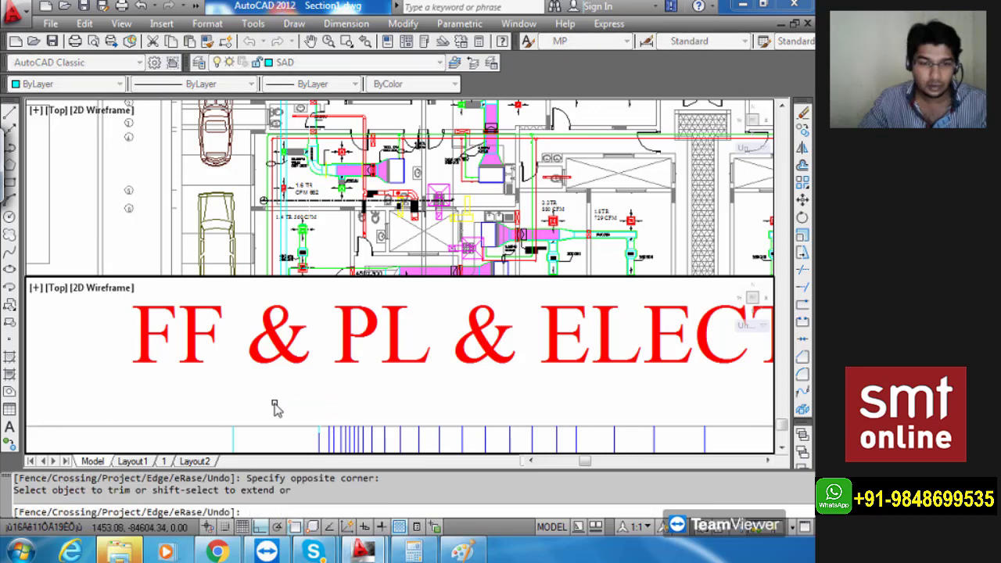
{"action": "scroll", "coordinate": [280, 412], "scroll_direction": "down", "scroll_amount": 3}
{"action": "scroll", "coordinate": [313, 391], "scroll_direction": "up", "scroll_amount": 4}
{"action": "key", "text": "Escape"}
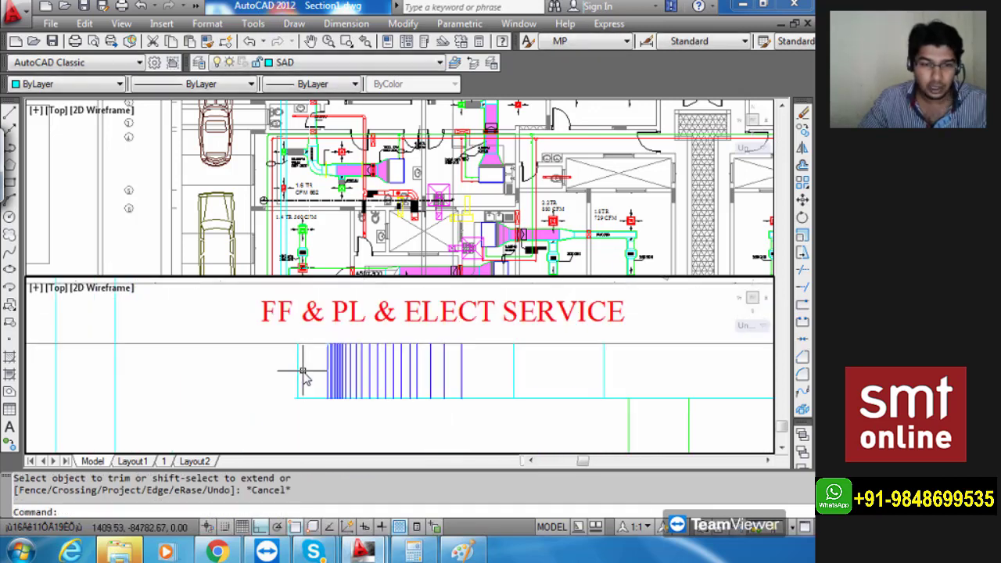
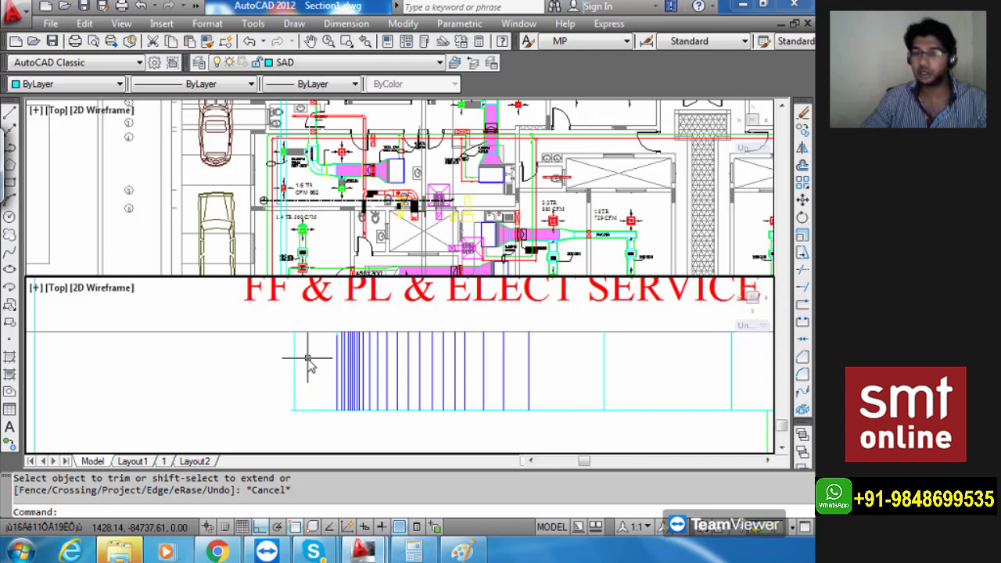
Draw a small circle between the two collar lines in the section for the damper symbol shown on the collar in the plan.
{"action": "scroll", "coordinate": [296, 168], "scroll_direction": "up", "scroll_amount": 8}
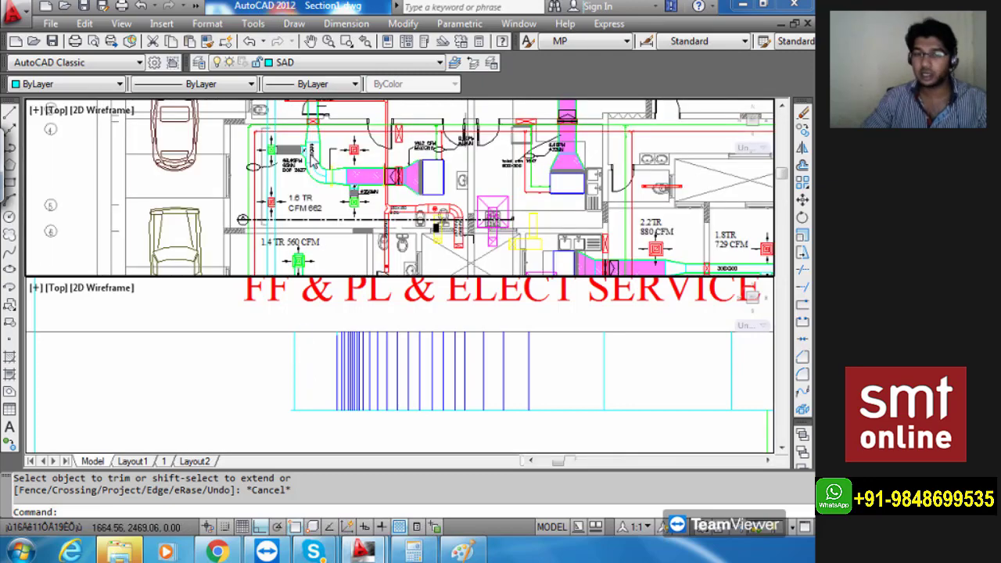
{"action": "scroll", "coordinate": [284, 154], "scroll_direction": "up", "scroll_amount": 4}
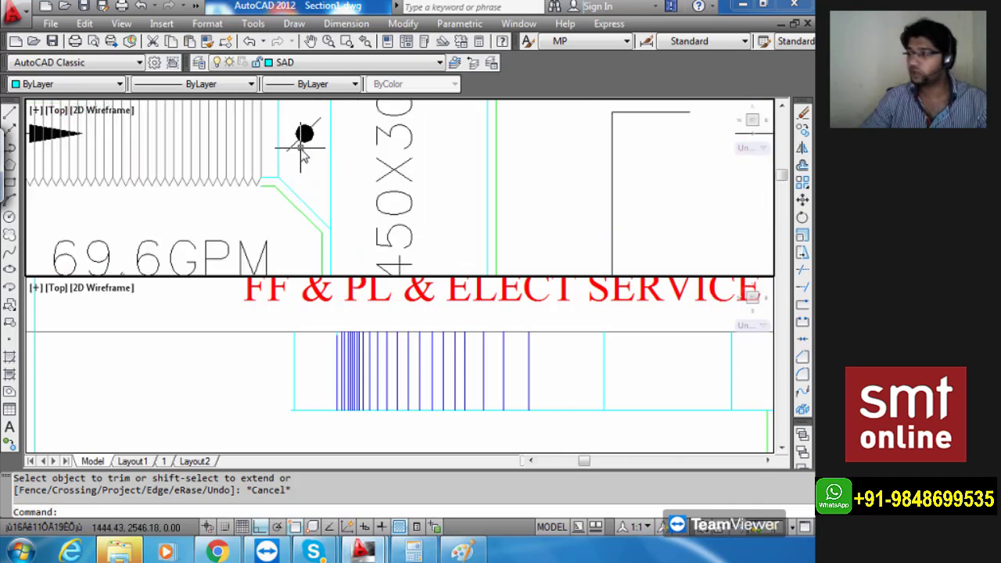
{"action": "scroll", "coordinate": [304, 154], "scroll_direction": "down", "scroll_amount": 5}
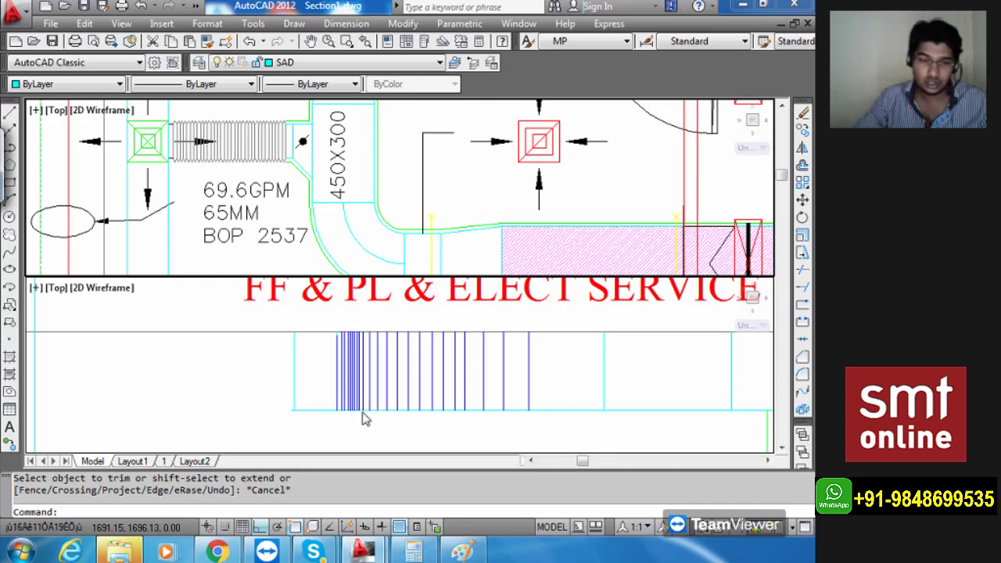
{"action": "scroll", "coordinate": [322, 369], "scroll_direction": "up", "scroll_amount": 3}
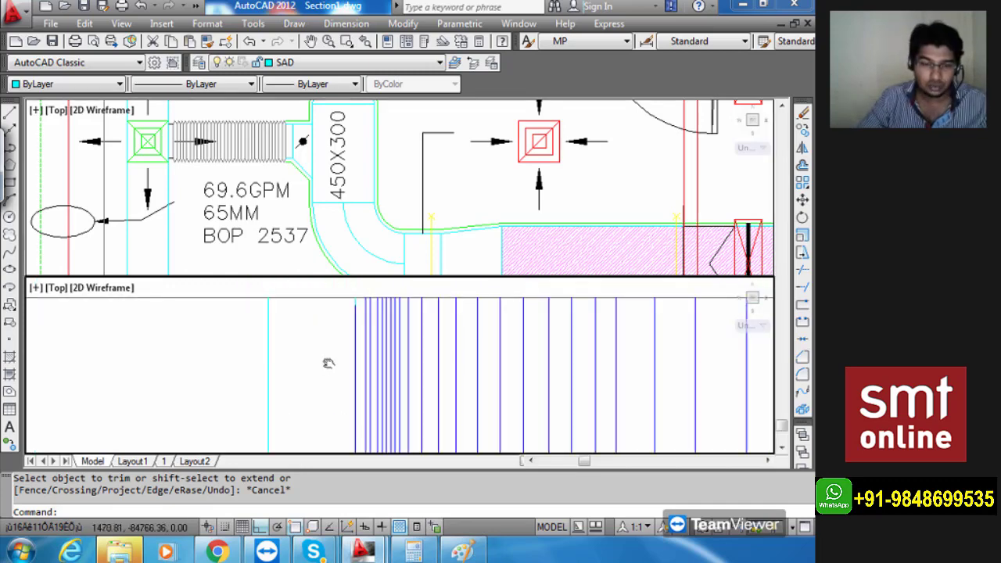
{"action": "type", "text": "c"}
{"action": "key", "text": "Return"}
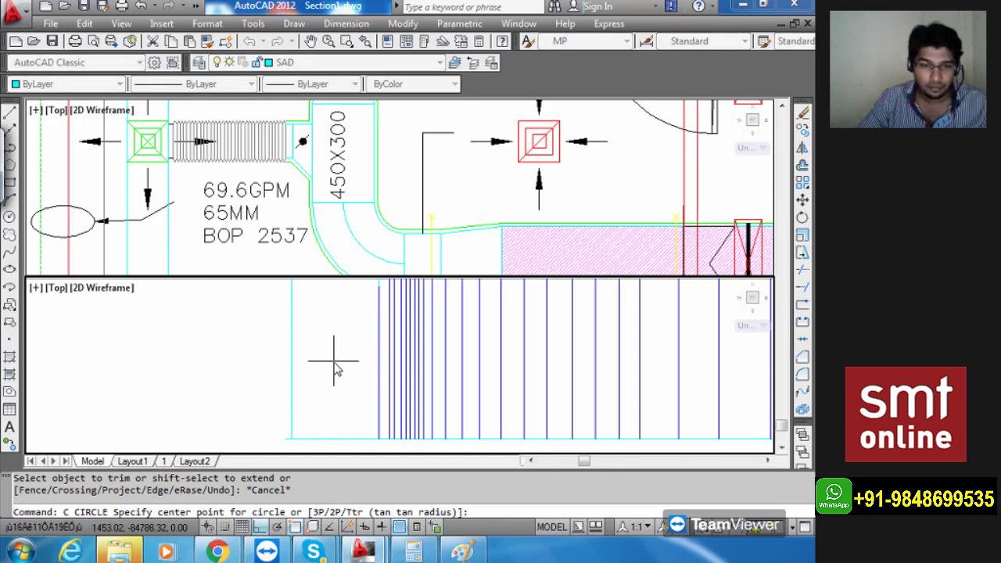
{"action": "left_click", "coordinate": [334, 362]}
{"action": "left_click", "coordinate": [348, 383]}
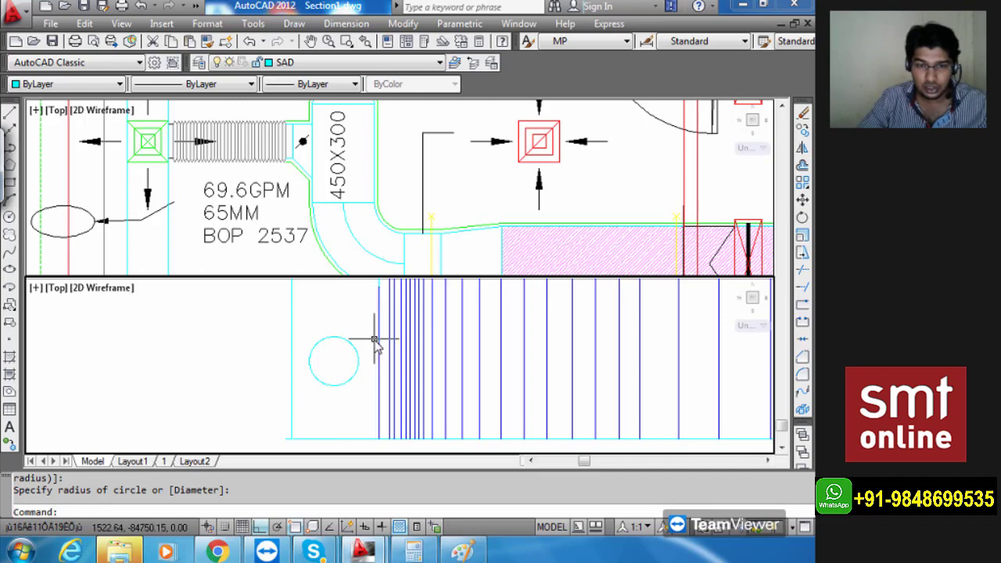
Draw a diagonal line with Ortho off across the circle, extending past it at both ends.
{"action": "key", "text": "Escape"}
{"action": "type", "text": "l"}
{"action": "key", "text": "Return"}
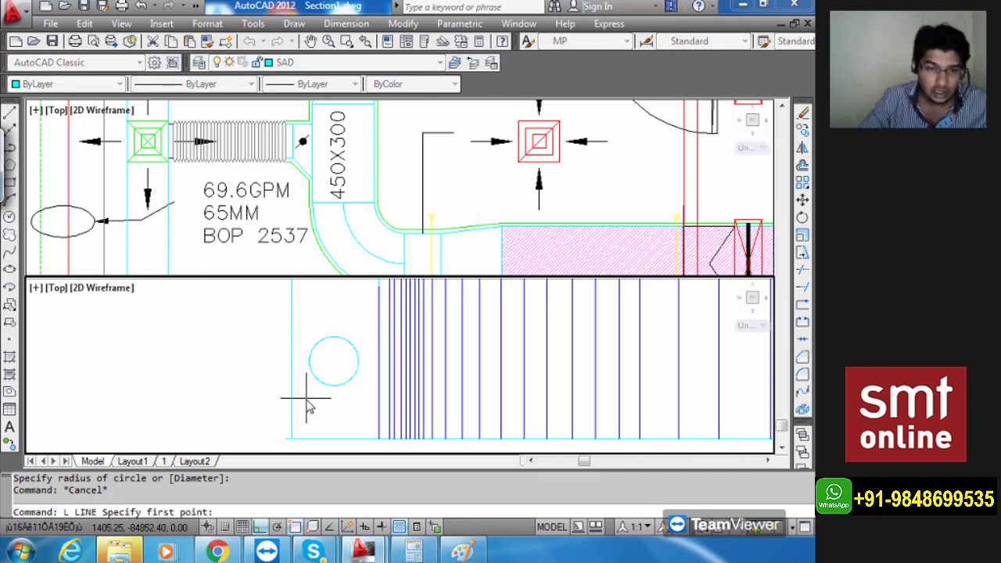
{"action": "left_click", "coordinate": [305, 397]}
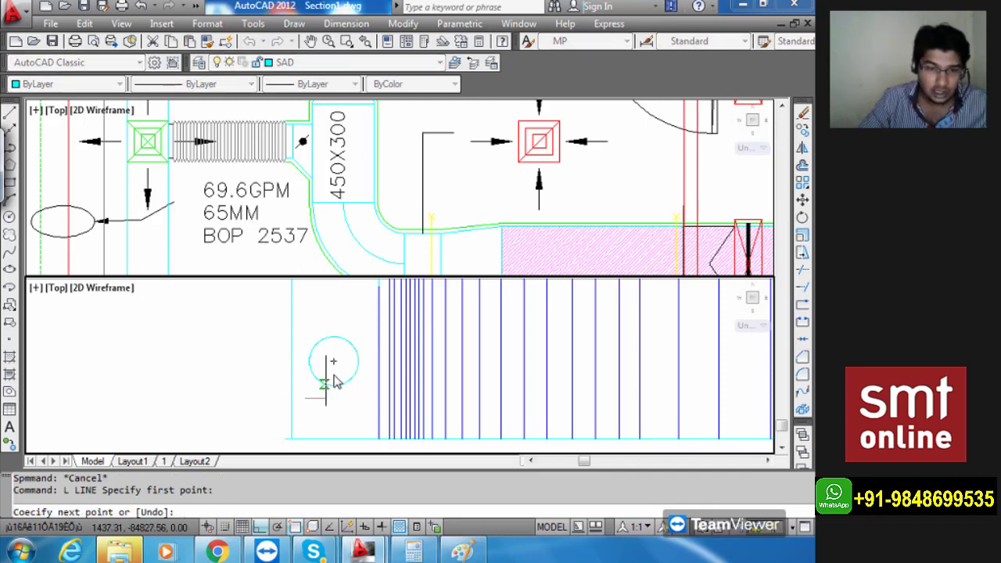
{"action": "left_click", "coordinate": [361, 336]}
{"action": "key", "text": "Escape"}
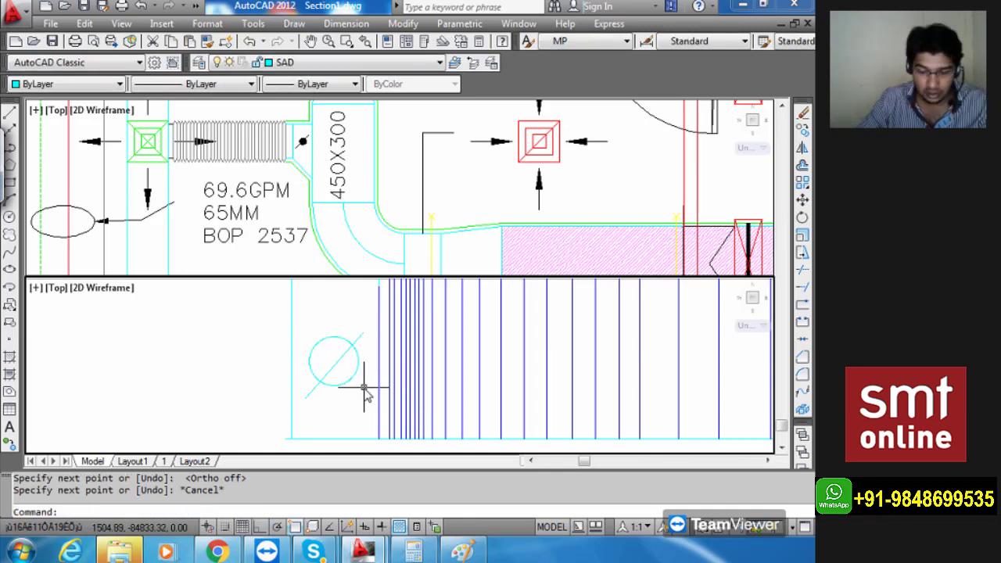
Trim away the lower-right half of the circle along the diagonal line.
{"action": "type", "text": "tr"}
{"action": "key", "text": "Return"}
{"action": "key", "text": "Return"}
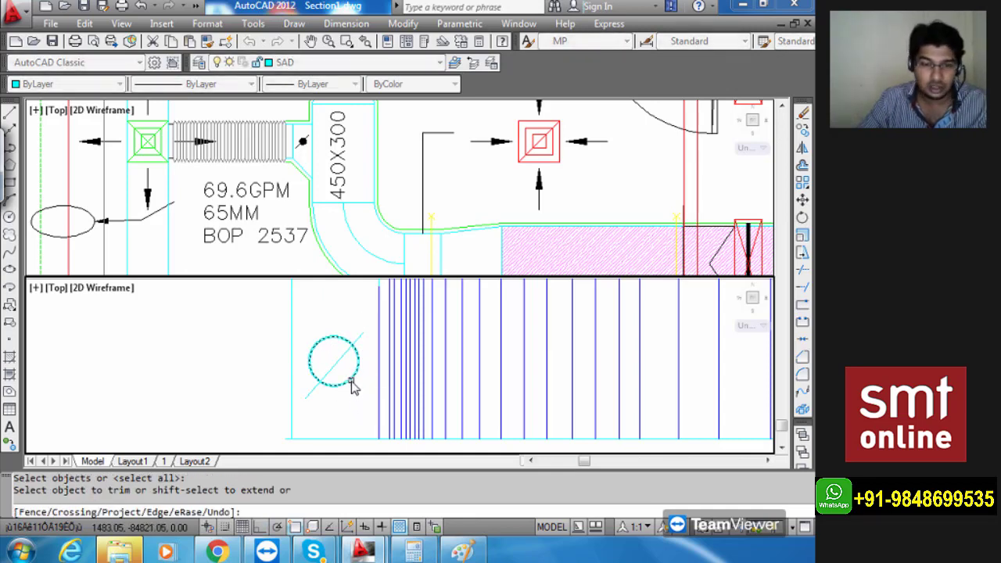
{"action": "left_click", "coordinate": [353, 385]}
{"action": "key", "text": "Escape"}
{"action": "scroll", "coordinate": [352, 395], "scroll_direction": "down", "scroll_amount": 1}
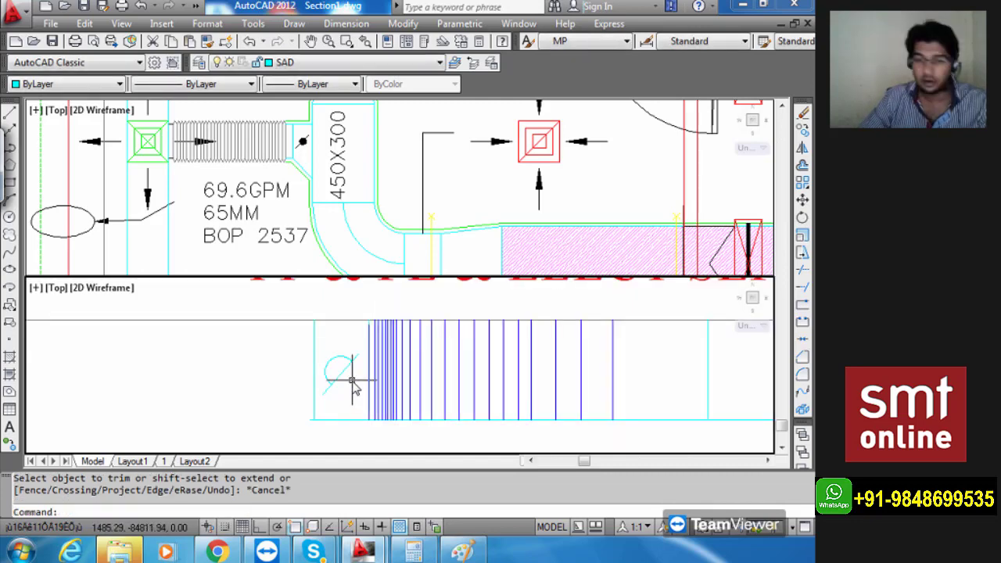
Check the layer of the red return diffuser in the plan and make layer RCD current.
{"action": "scroll", "coordinate": [352, 396], "scroll_direction": "down", "scroll_amount": 2}
{"action": "middle_click_drag", "start_coordinate": [351, 407], "coordinate": [434, 368]}
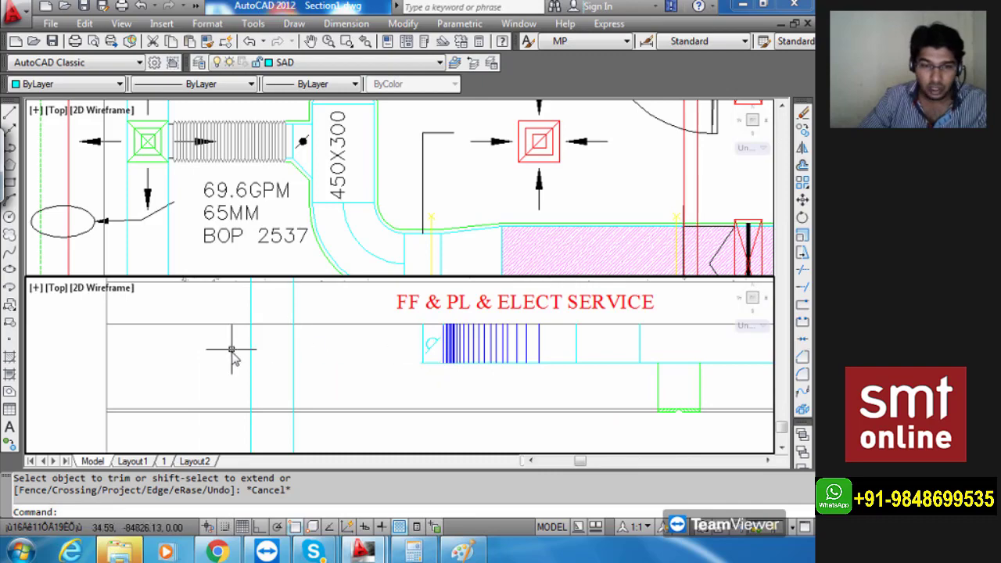
{"action": "scroll", "coordinate": [270, 417], "scroll_direction": "up", "scroll_amount": 4}
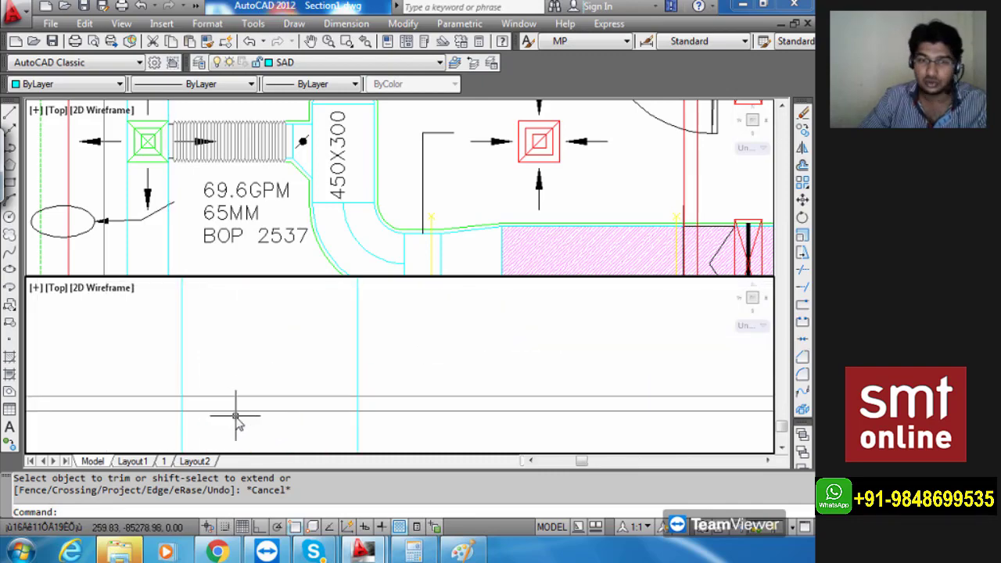
{"action": "scroll", "coordinate": [182, 222], "scroll_direction": "down", "scroll_amount": 6}
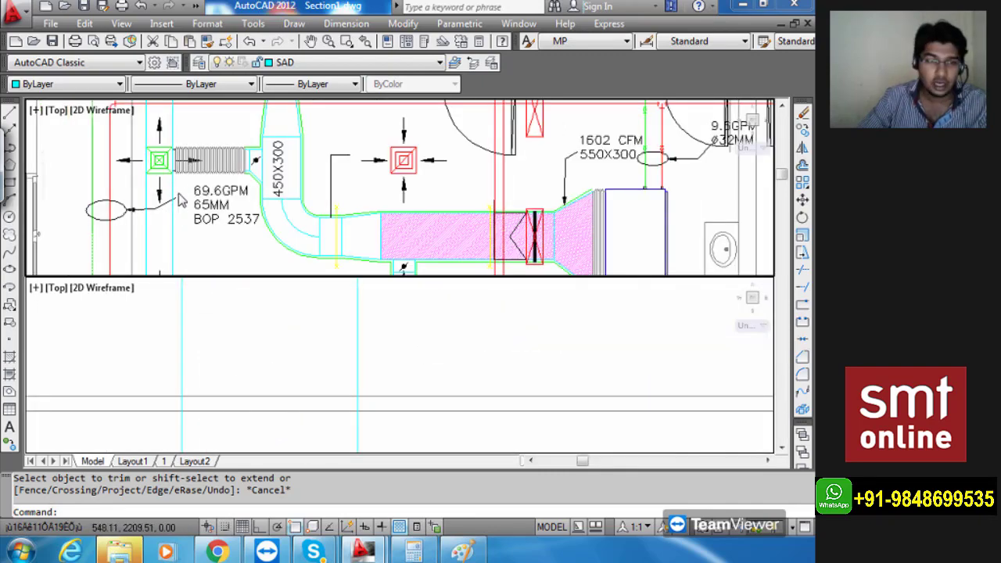
{"action": "scroll", "coordinate": [184, 213], "scroll_direction": "up", "scroll_amount": 5}
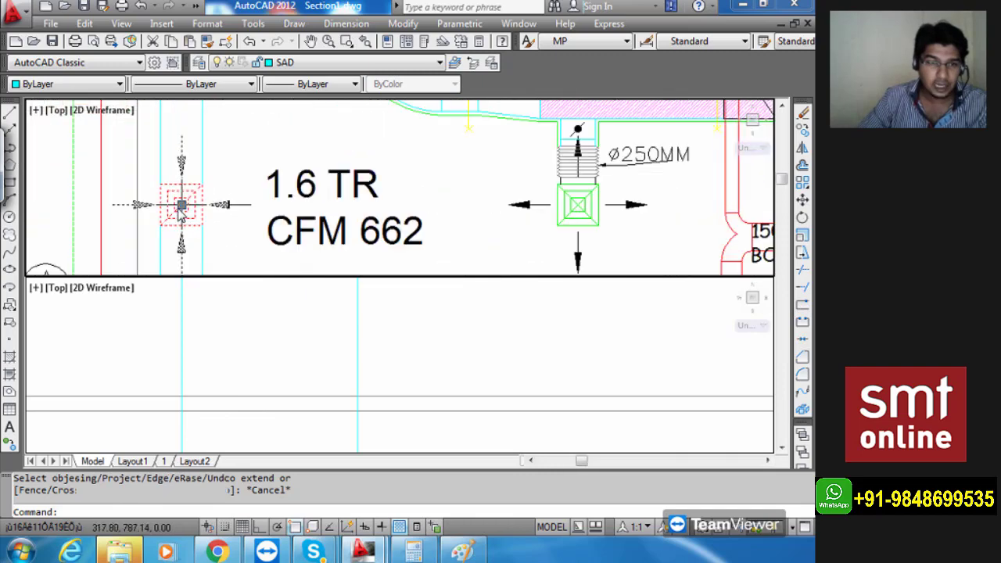
{"action": "left_click", "coordinate": [181, 204]}
{"action": "key", "text": "Escape"}
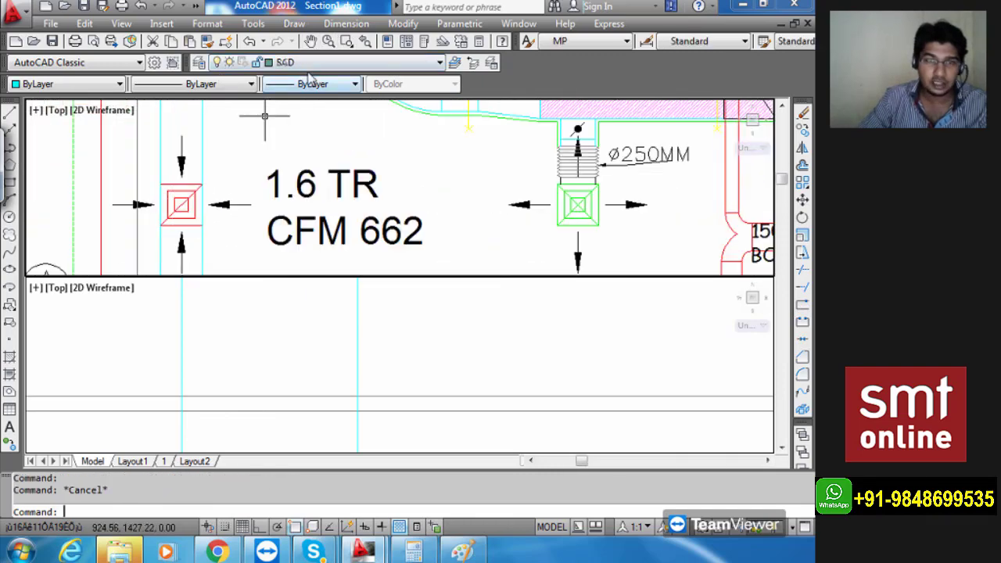
{"action": "left_click", "coordinate": [363, 66]}
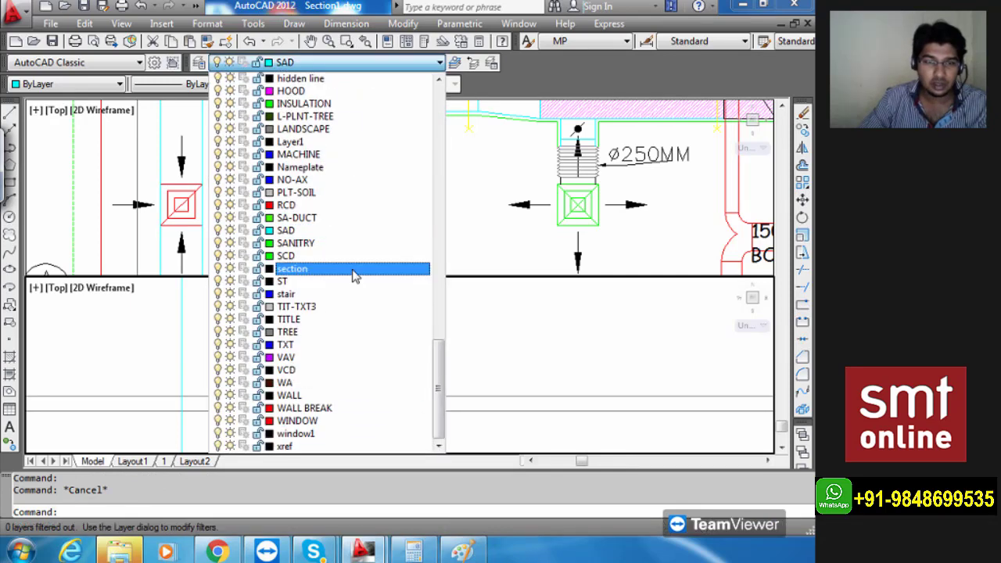
{"action": "left_click", "coordinate": [317, 205]}
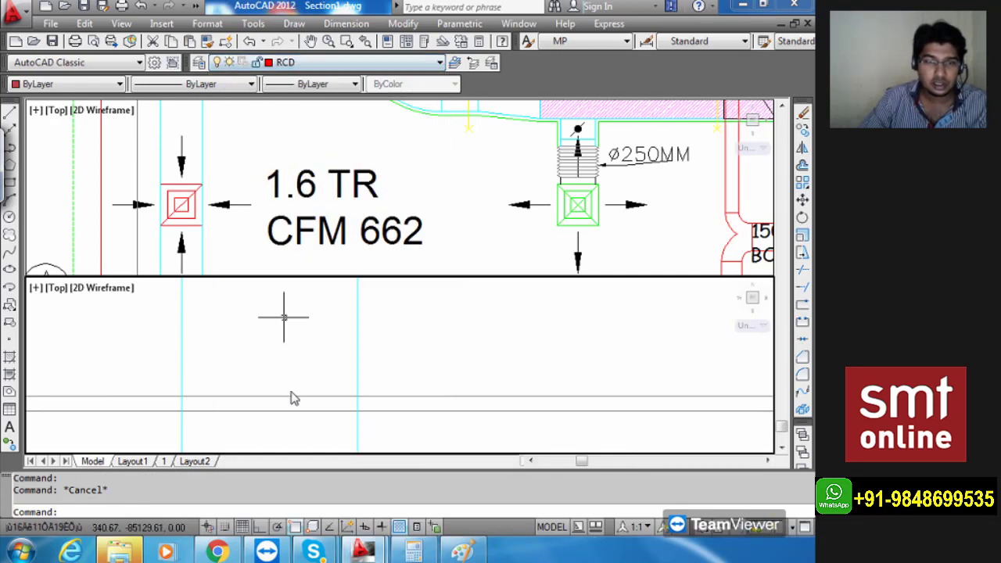
Draw a polyline outlining the sides and top edge of the return diffuser between the two cyan projection lines, within the double ceiling lines.
{"action": "middle_click_drag", "start_coordinate": [291, 398], "coordinate": [300, 369]}
{"action": "type", "text": "pl"}
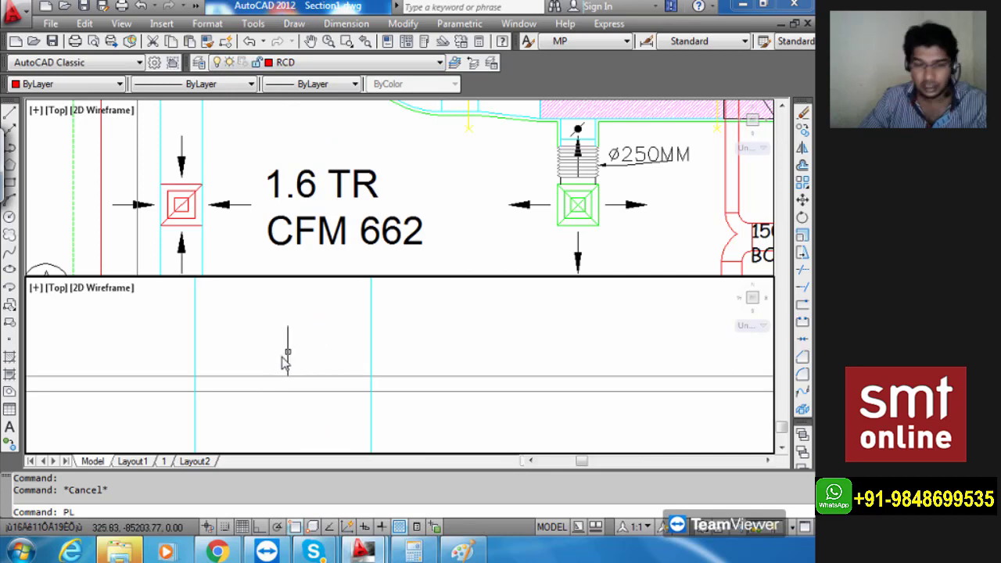
{"action": "key", "text": "Return"}
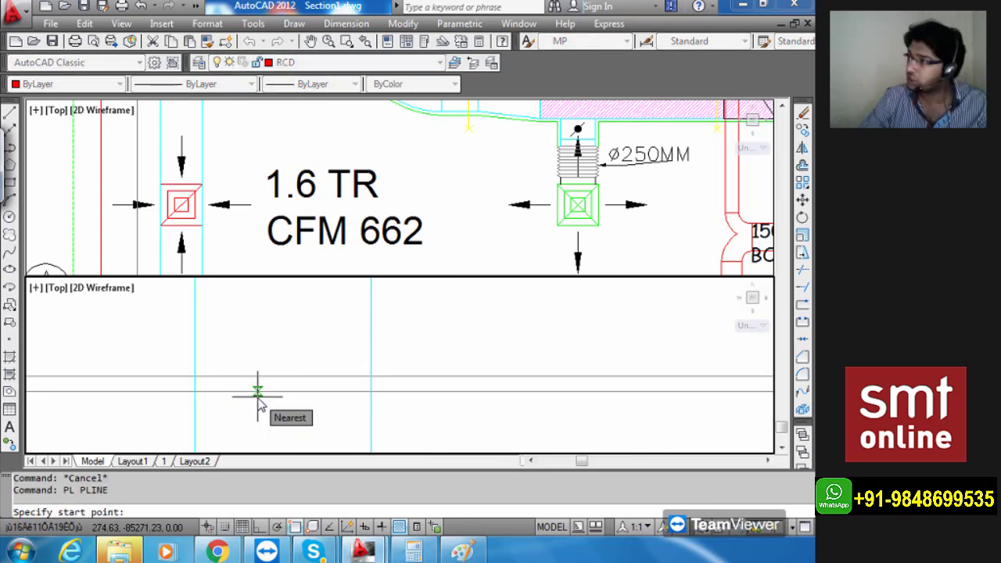
{"action": "left_click", "coordinate": [195, 382]}
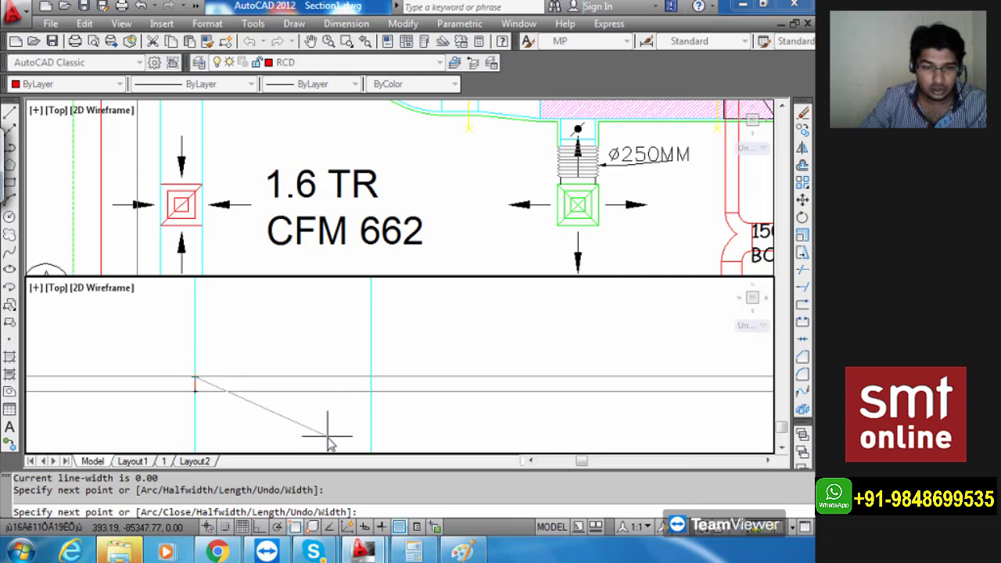
{"action": "key", "text": "F8"}
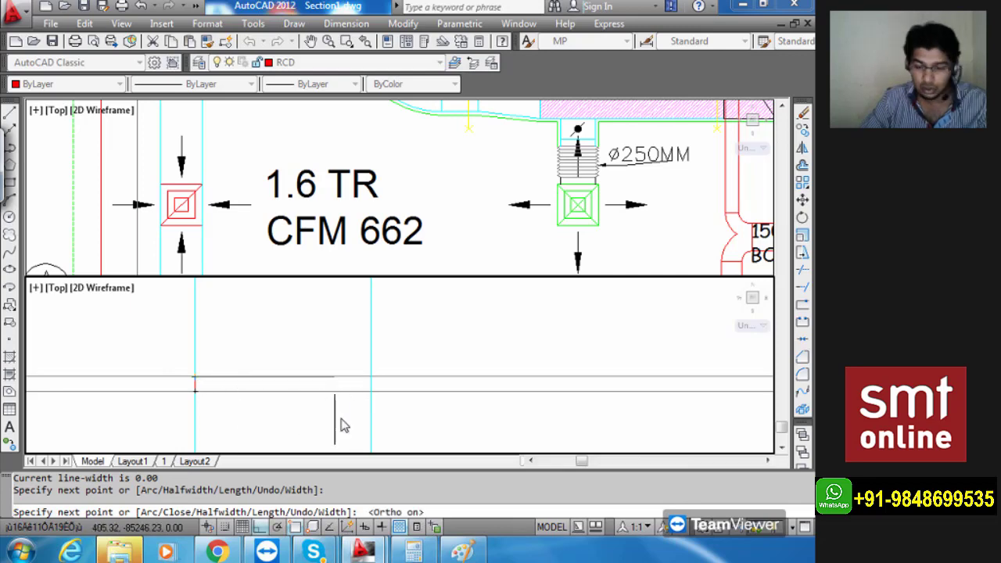
{"action": "left_click", "coordinate": [372, 379]}
{"action": "key", "text": "Escape"}
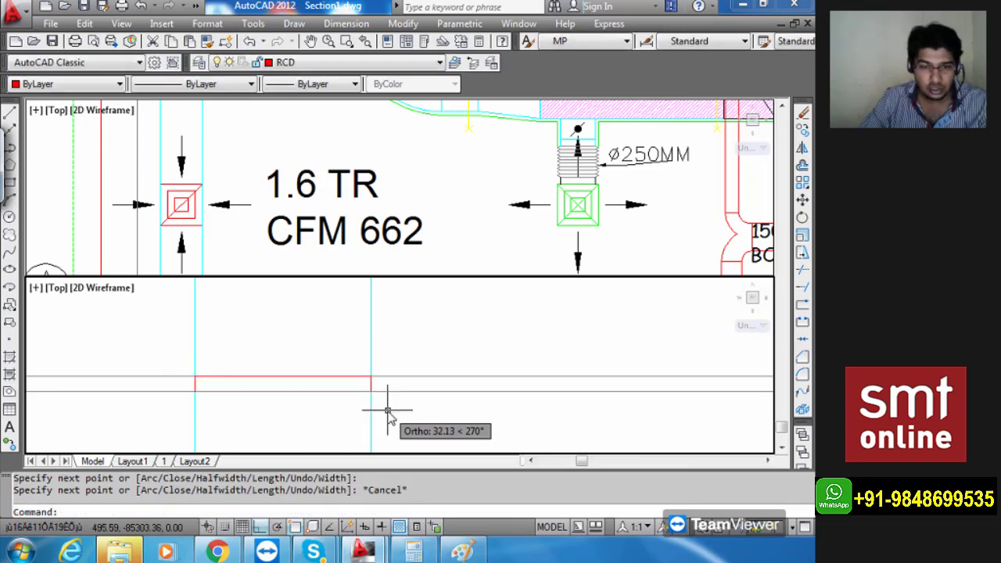
Turn on polar tracking and draw a 45° line from the diffuser outline's lower-left corner past its top edge.
{"action": "scroll", "coordinate": [282, 410], "scroll_direction": "up", "scroll_amount": 2}
{"action": "scroll", "coordinate": [230, 398], "scroll_direction": "up", "scroll_amount": 3}
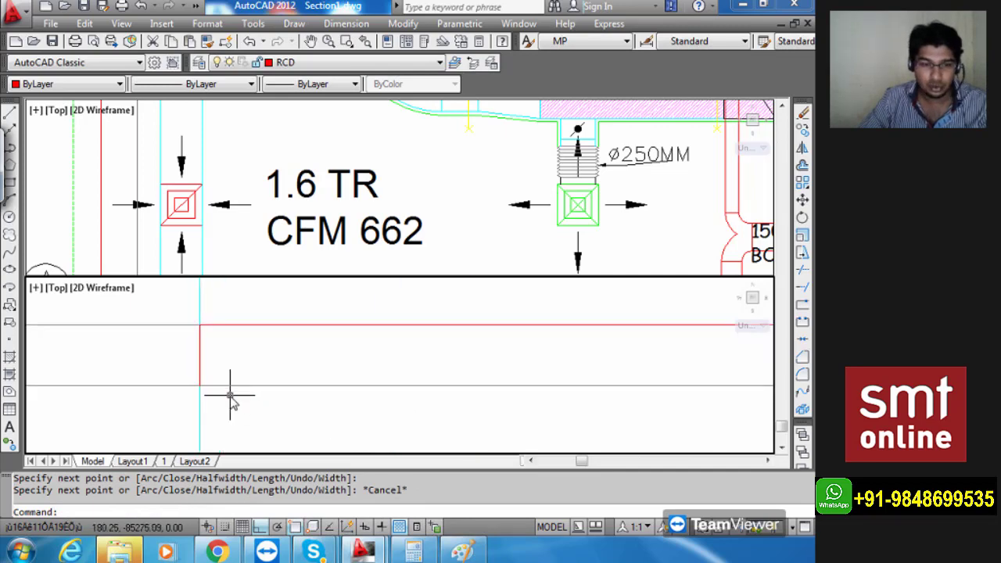
{"action": "middle_click_drag", "start_coordinate": [236, 423], "coordinate": [249, 450]}
{"action": "left_click", "coordinate": [278, 527]}
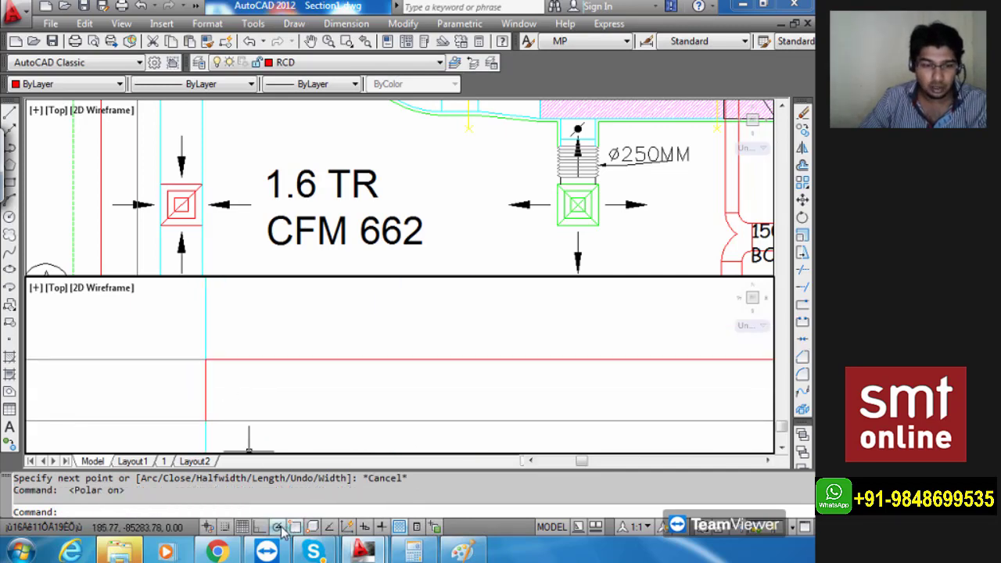
{"action": "type", "text": "l"}
{"action": "key", "text": "Return"}
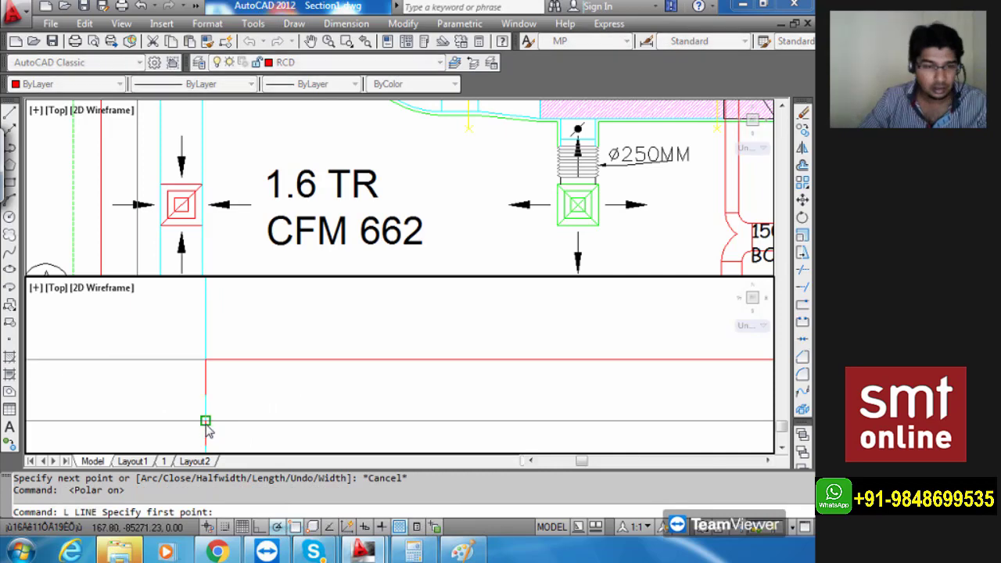
{"action": "left_click", "coordinate": [205, 421]}
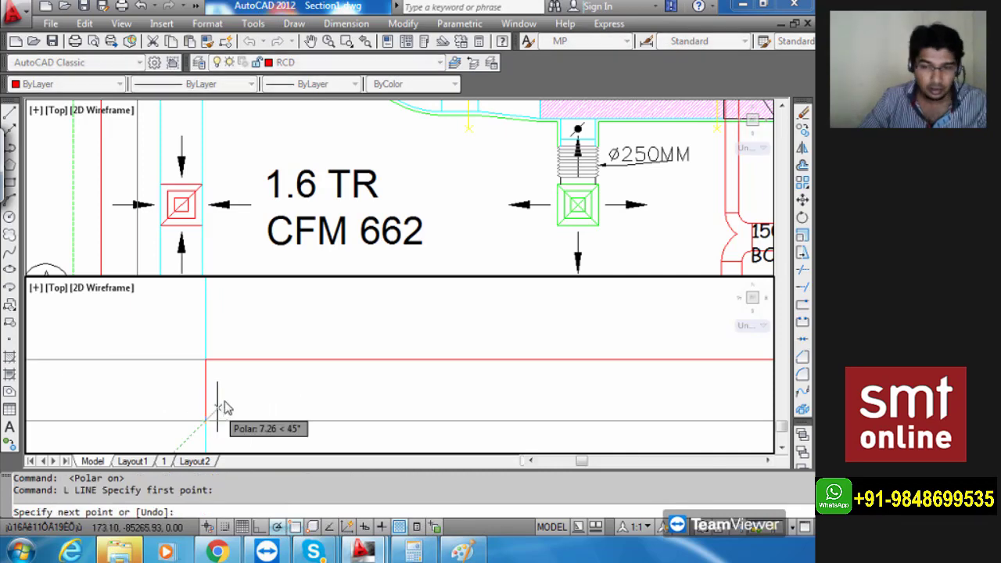
{"action": "left_click", "coordinate": [283, 355]}
{"action": "key", "text": "Escape"}
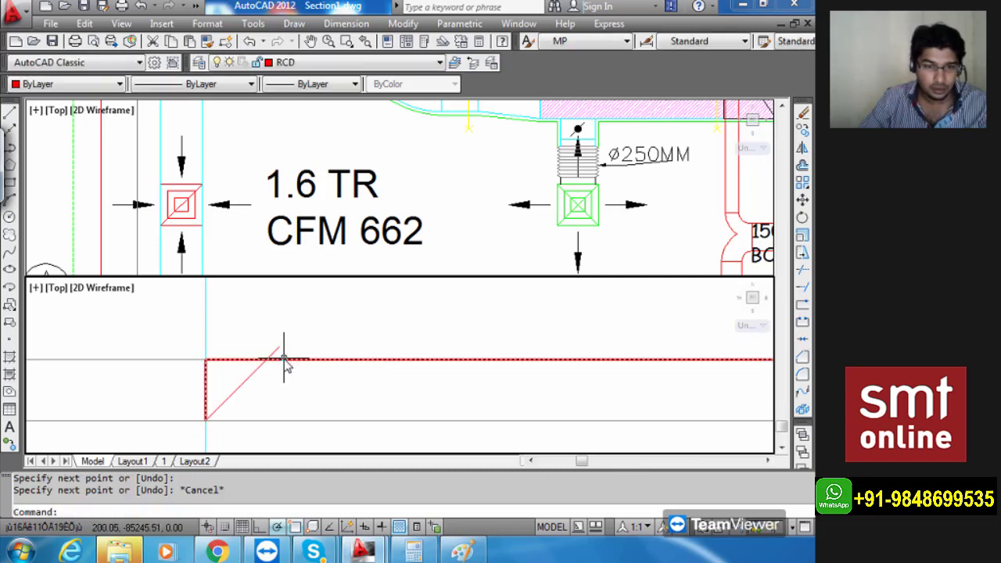
{"action": "type", "text": "TR"}
{"action": "key", "text": "Return"}
{"action": "left_click", "coordinate": [274, 353]}
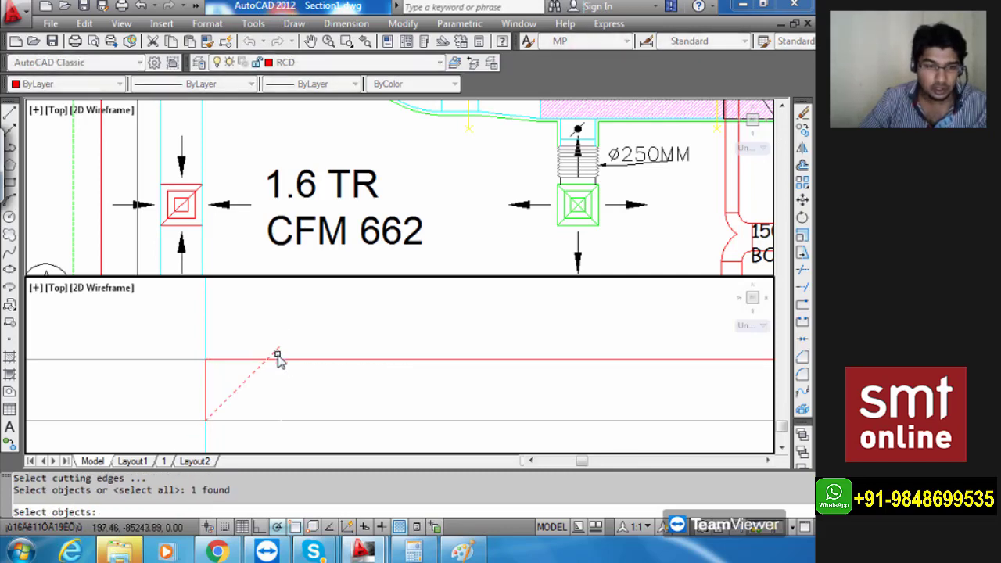
{"action": "left_click", "coordinate": [278, 356]}
{"action": "key", "text": "Escape"}
{"action": "scroll", "coordinate": [278, 360], "scroll_direction": "up", "scroll_amount": 4}
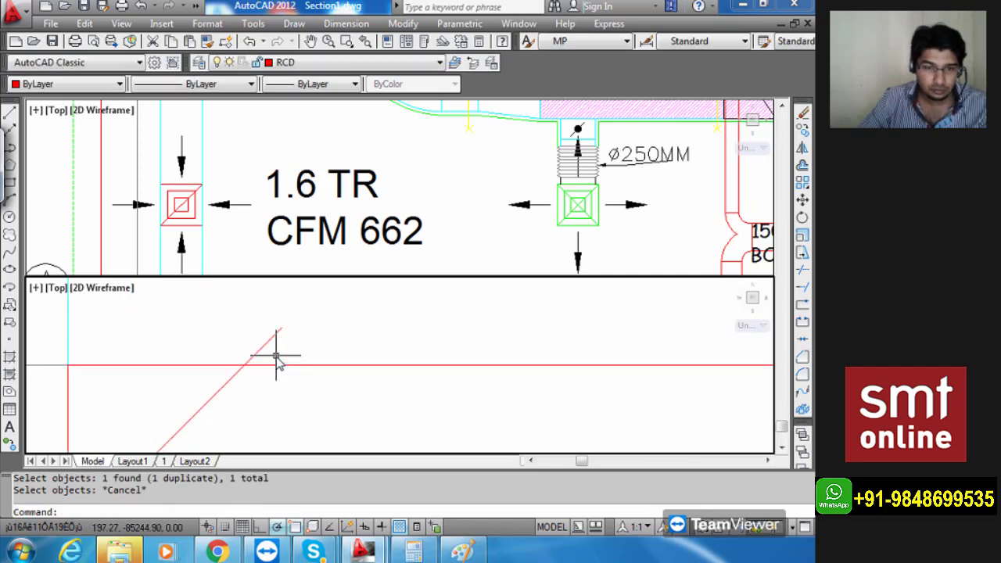
{"action": "type", "text": "TR"}
{"action": "key", "text": "Return"}
{"action": "left_click", "coordinate": [212, 320]}
{"action": "left_click", "coordinate": [258, 340]}
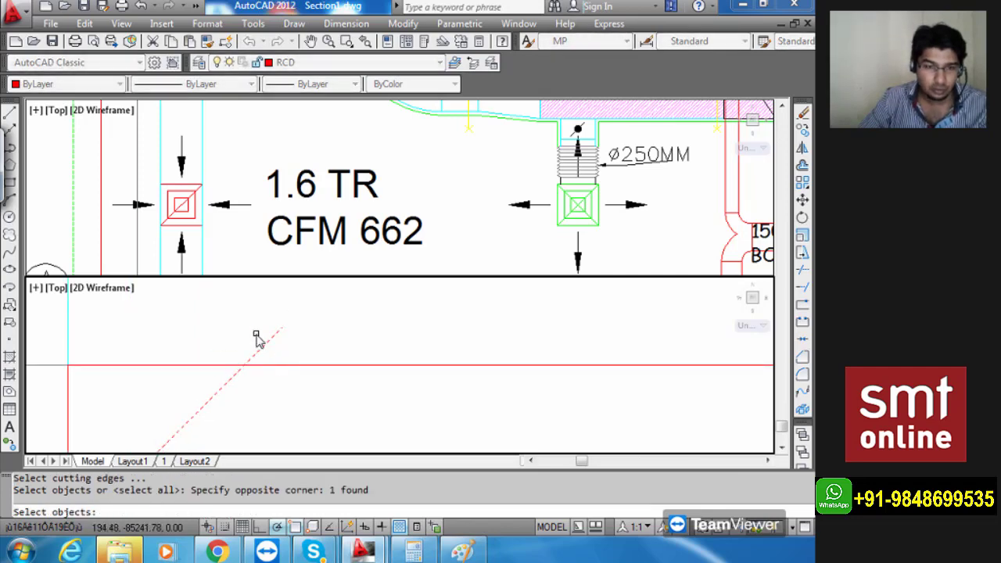
{"action": "key", "text": "Escape"}
Trim the end of the 45° line that projects above the diffuser outline's top edge.
{"action": "type", "text": "TR"}
{"action": "key", "text": "Return"}
{"action": "key", "text": "Return"}
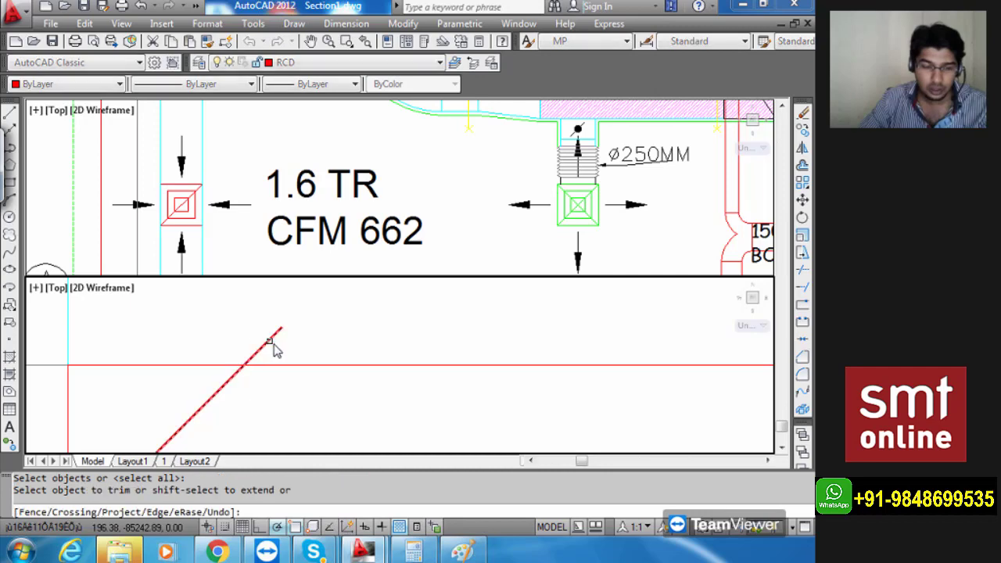
{"action": "left_click", "coordinate": [270, 343]}
{"action": "key", "text": "Escape"}
{"action": "scroll", "coordinate": [273, 360], "scroll_direction": "down", "scroll_amount": 5}
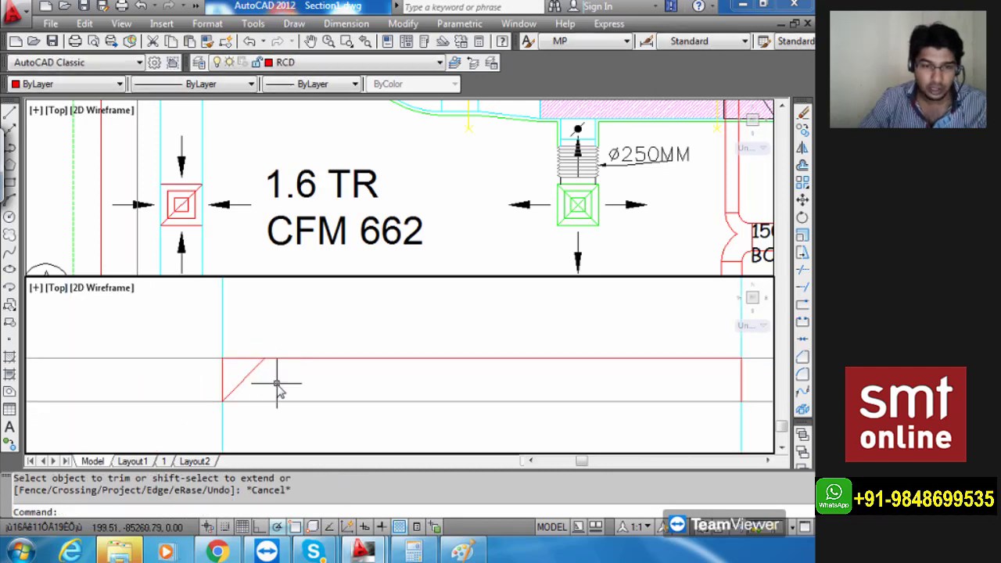
Copy the 45° line horizontally to the right with Ortho on, at distances of 25, 50, 75, 100 and 125.
{"action": "type", "text": "co"}
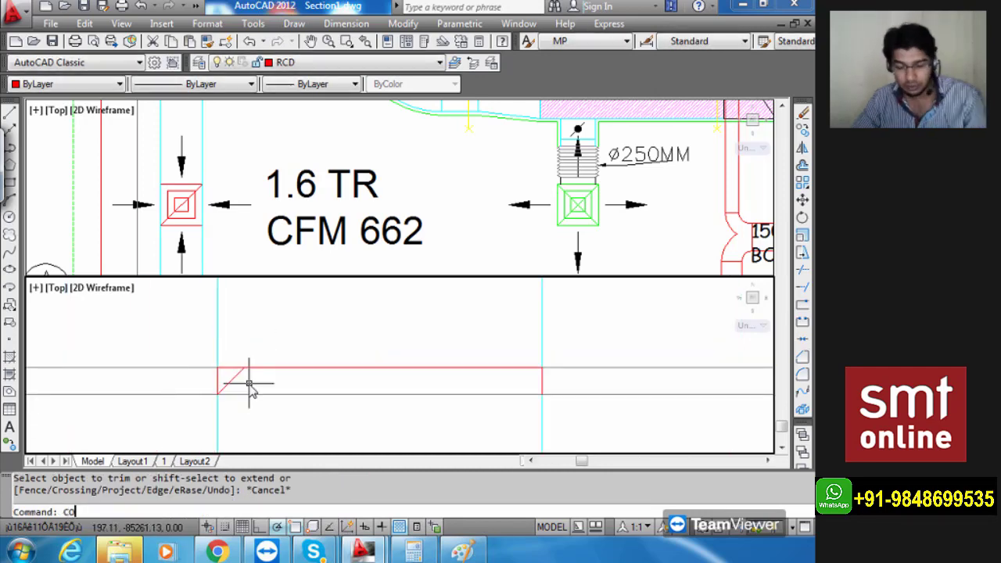
{"action": "key", "text": "Return"}
{"action": "left_click", "coordinate": [259, 528]}
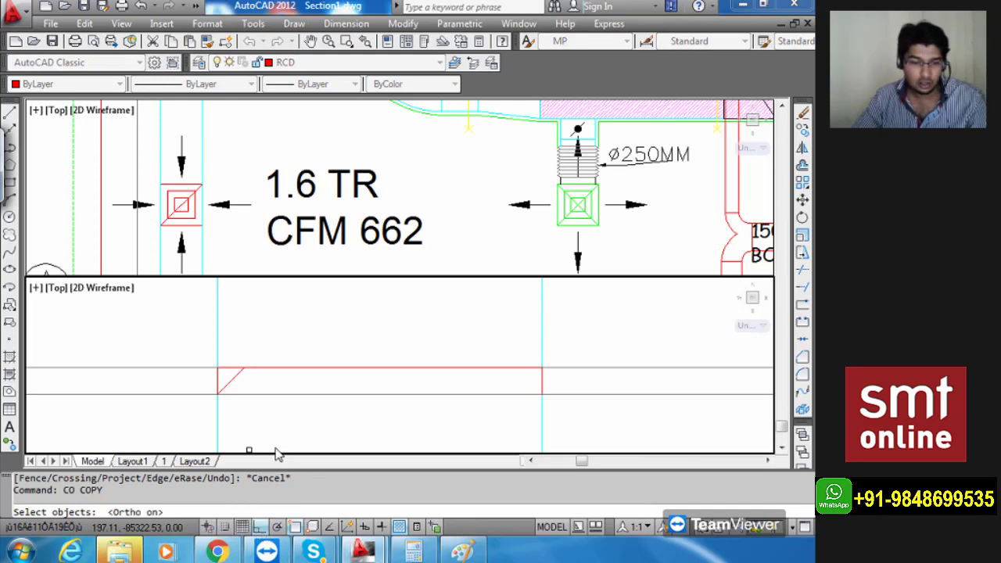
{"action": "left_click", "coordinate": [237, 391]}
{"action": "key", "text": "Return"}
{"action": "left_click", "coordinate": [231, 382]}
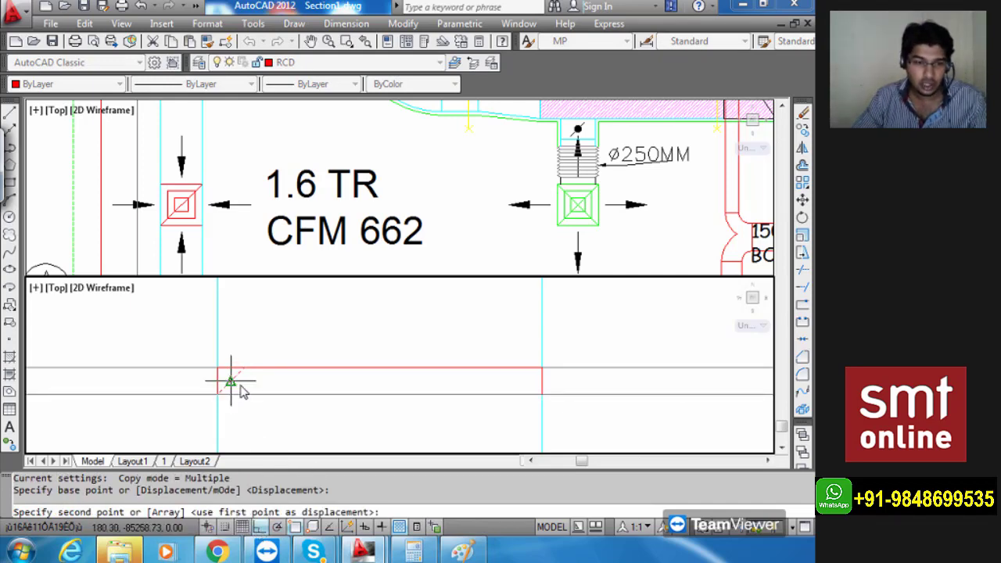
{"action": "type", "text": "25"}
{"action": "key", "text": "Return"}
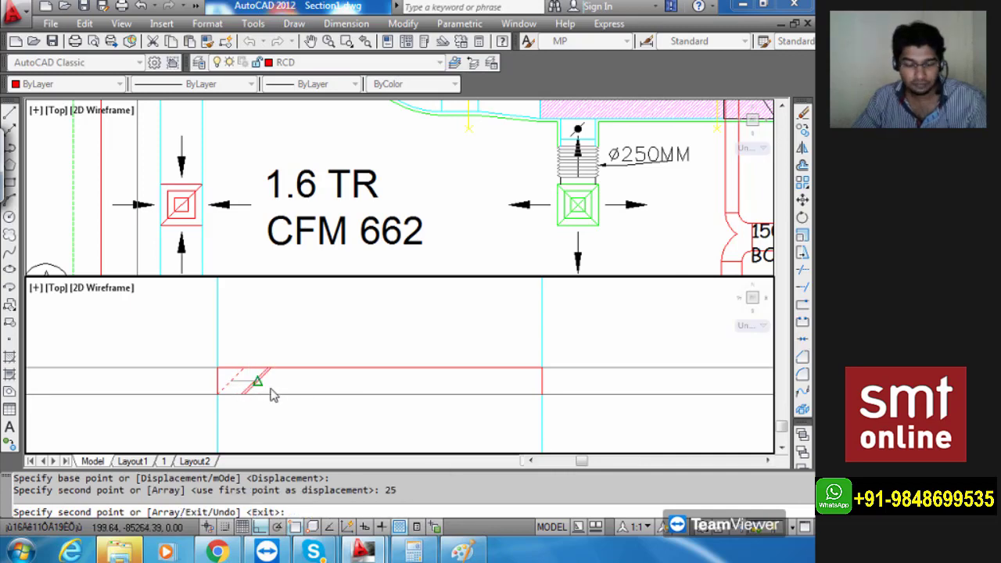
{"action": "type", "text": "50"}
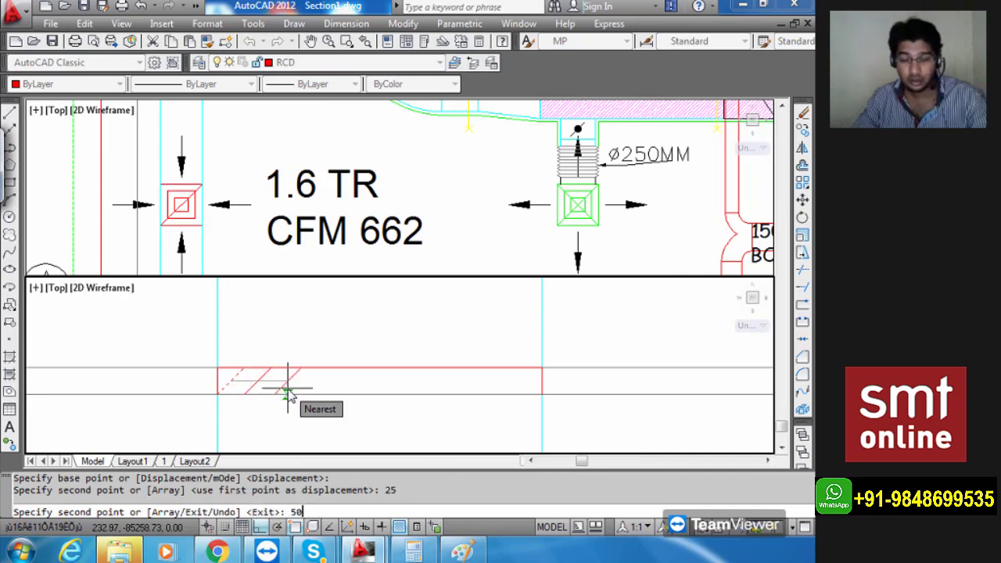
{"action": "key", "text": "Return"}
{"action": "type", "text": "75"}
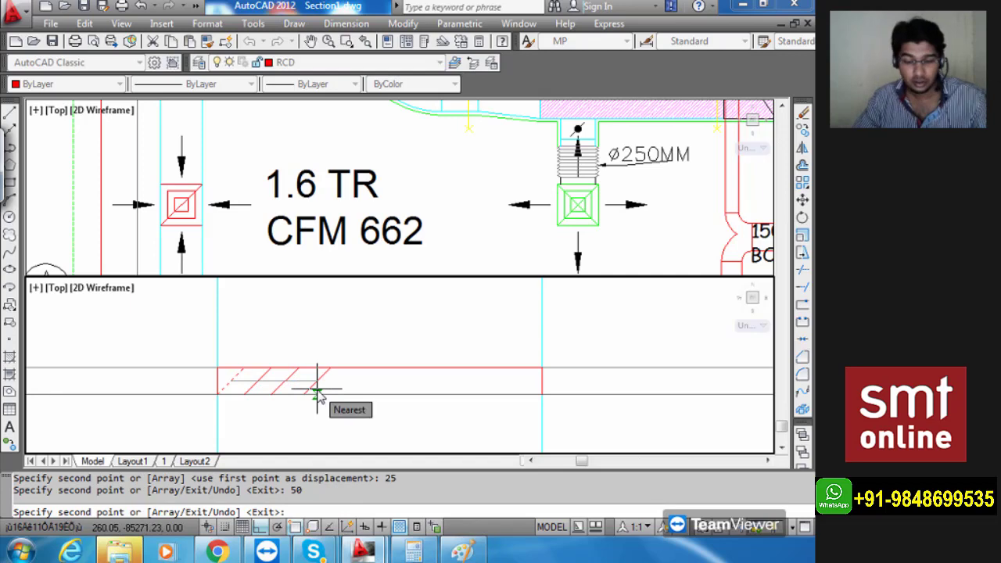
{"action": "key", "text": "Return"}
{"action": "type", "text": "1"}
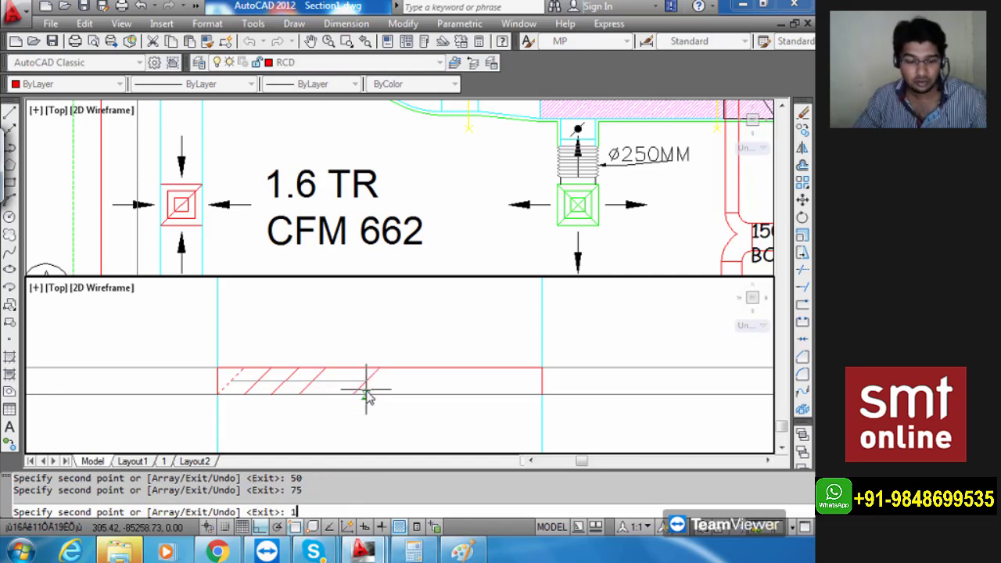
{"action": "type", "text": "00"}
{"action": "key", "text": "Return"}
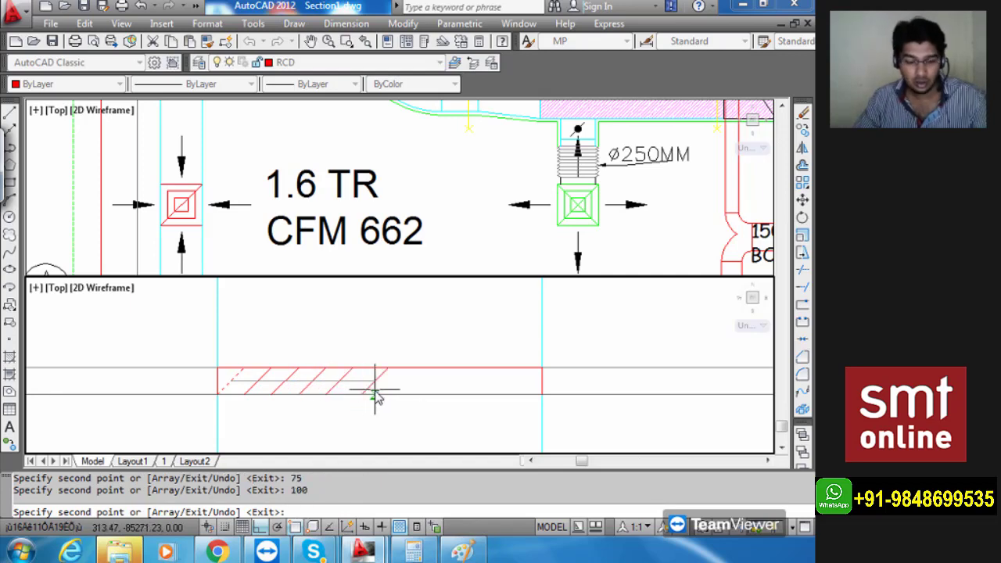
{"action": "type", "text": "125"}
{"action": "key", "text": "Return"}
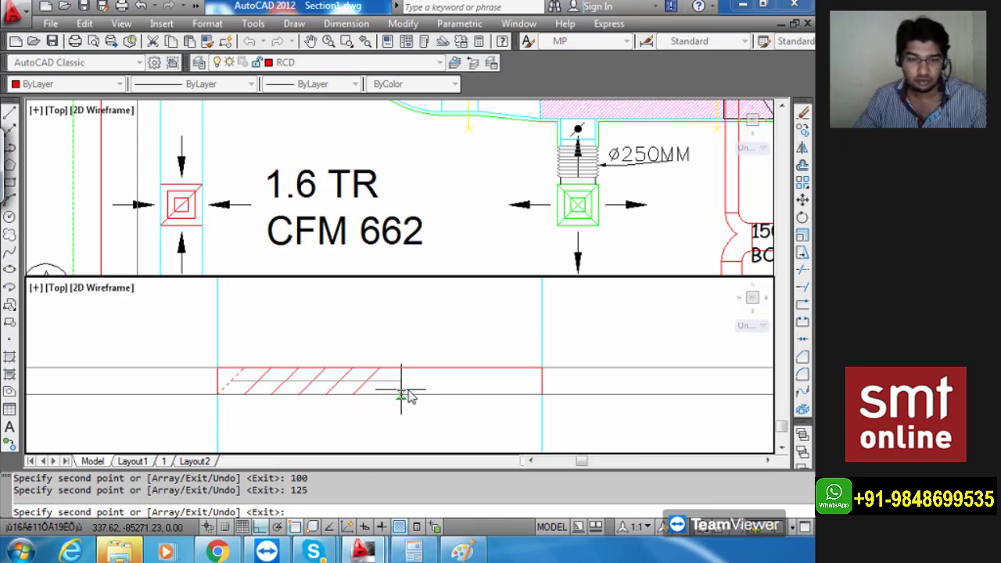
{"action": "key", "text": "Escape"}
Mirror the six 45° lines about a vertical axis through the last line's upper end, keeping the originals.
{"action": "left_click", "coordinate": [376, 396]}
{"action": "type", "text": "MI"}
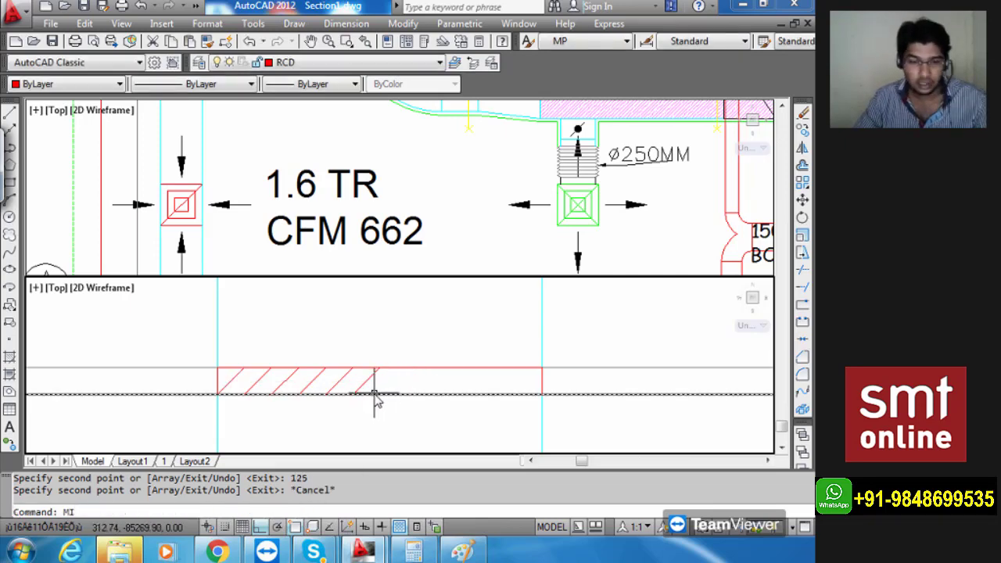
{"action": "key", "text": "Return"}
{"action": "scroll", "coordinate": [376, 396], "scroll_direction": "up", "scroll_amount": 1}
{"action": "left_click", "coordinate": [377, 390]}
{"action": "left_click", "coordinate": [166, 379]}
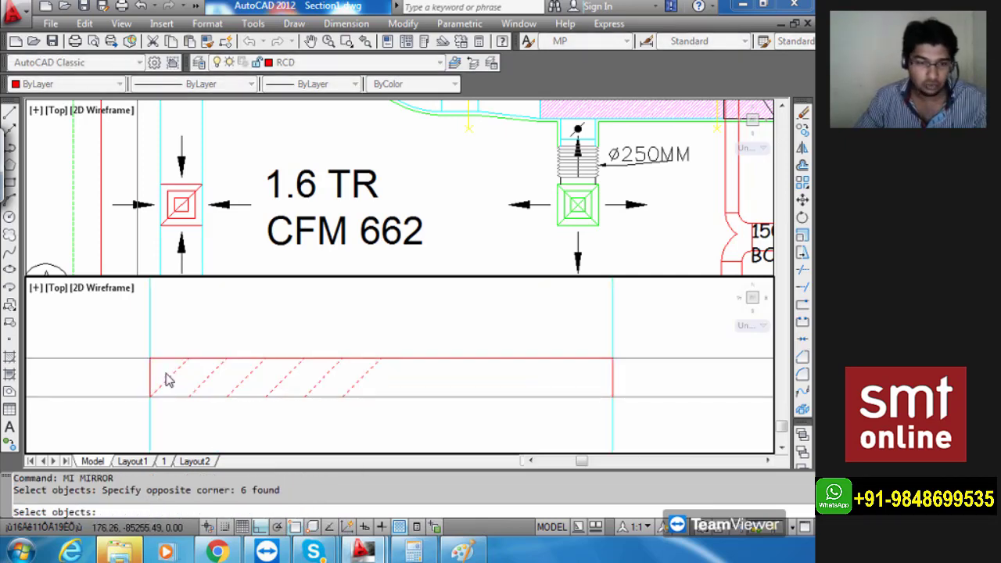
{"action": "key", "text": "Return"}
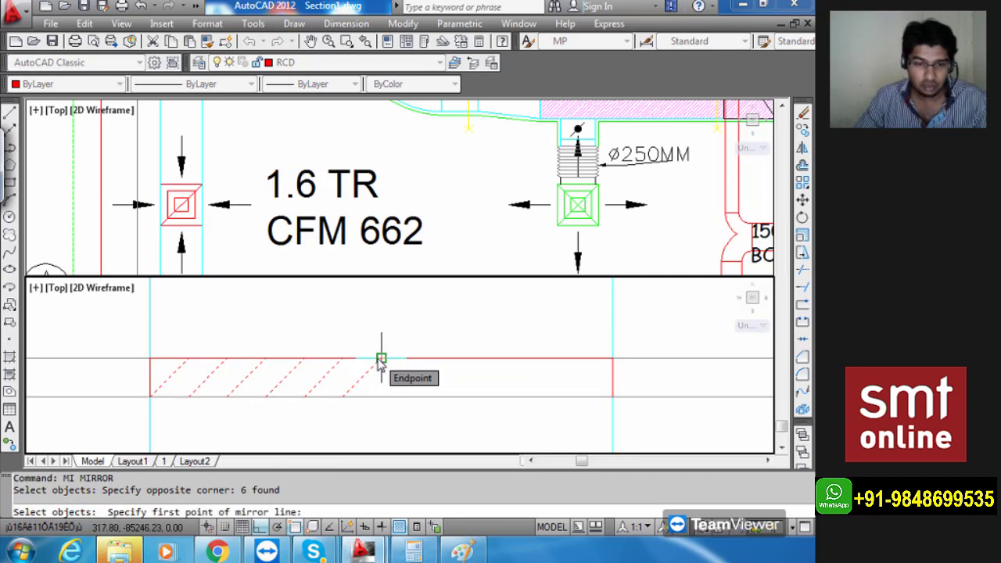
{"action": "left_click", "coordinate": [381, 359]}
{"action": "left_click", "coordinate": [372, 319]}
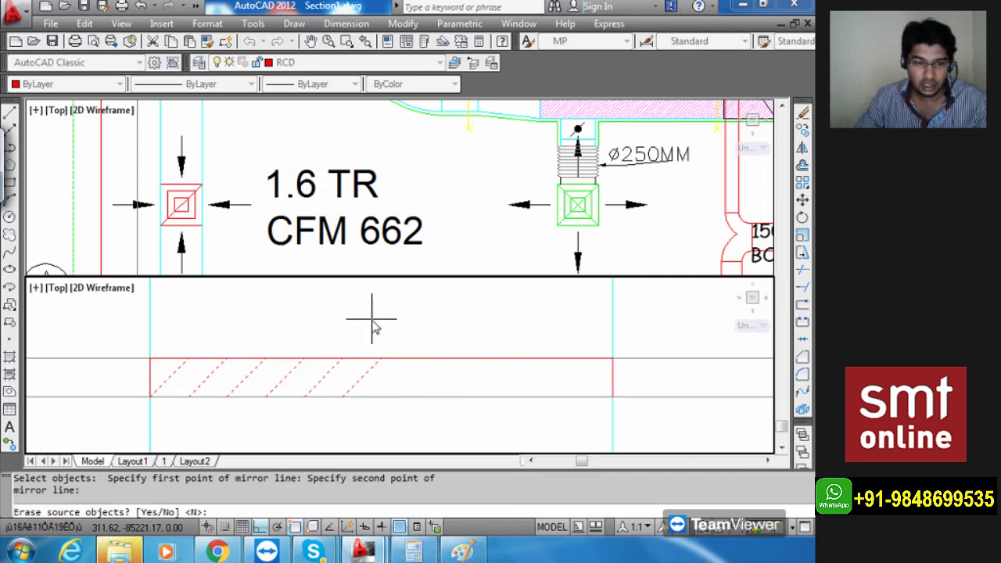
{"action": "key", "text": "Return"}
{"action": "key", "text": "Escape"}
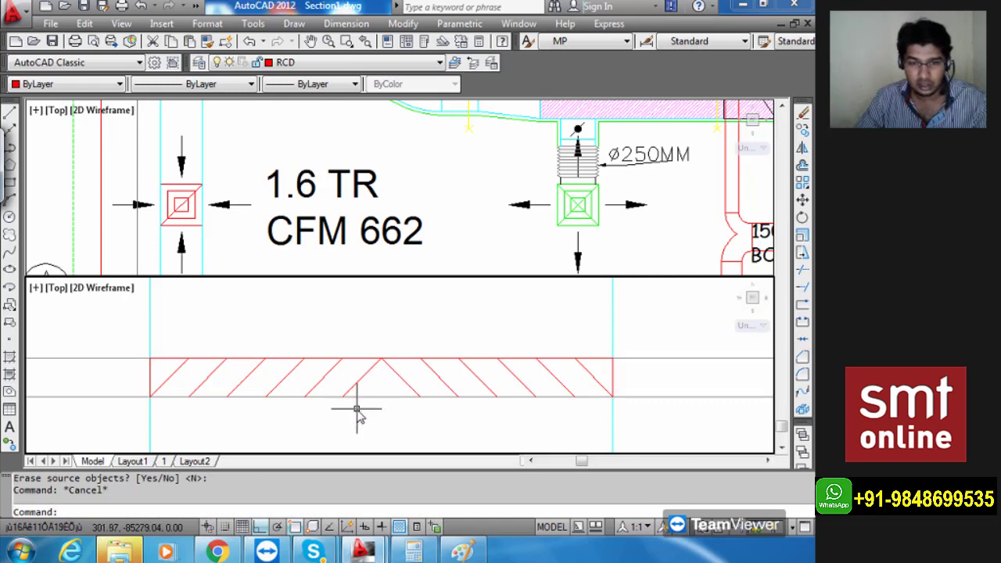
Draw two polylines closing the diffuser's bottom edge, from each innermost slanted line's lower end out to the diffuser's corner.
{"action": "type", "text": "pl"}
{"action": "key", "text": "Return"}
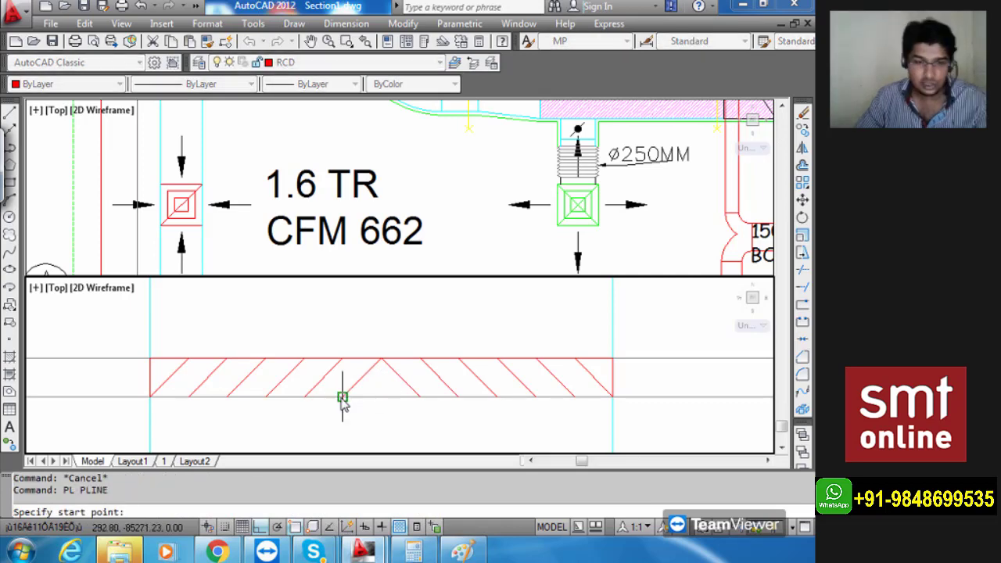
{"action": "left_click", "coordinate": [342, 398]}
{"action": "left_click", "coordinate": [151, 398]}
{"action": "key", "text": "Escape"}
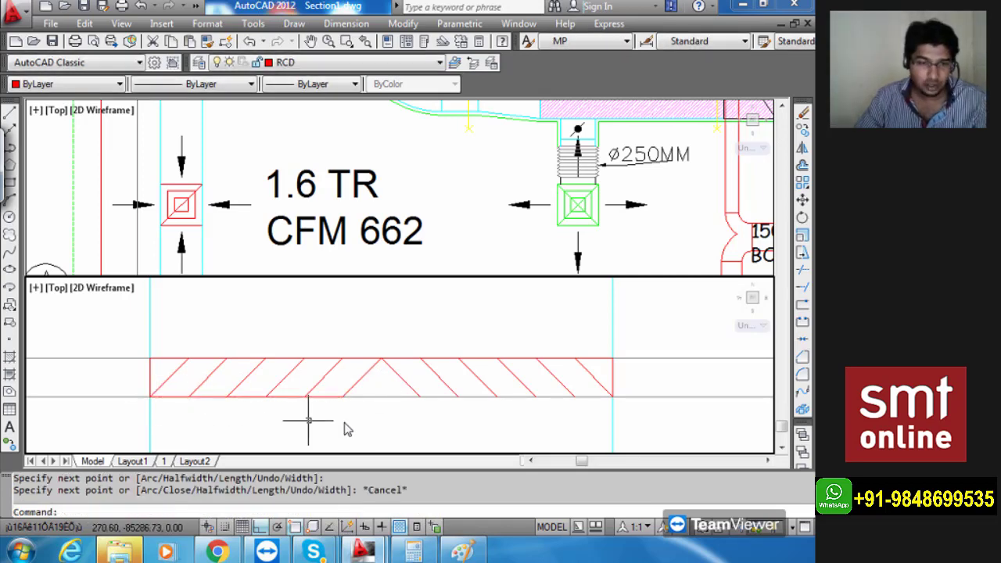
{"action": "key", "text": "Return"}
{"action": "left_click", "coordinate": [420, 397]}
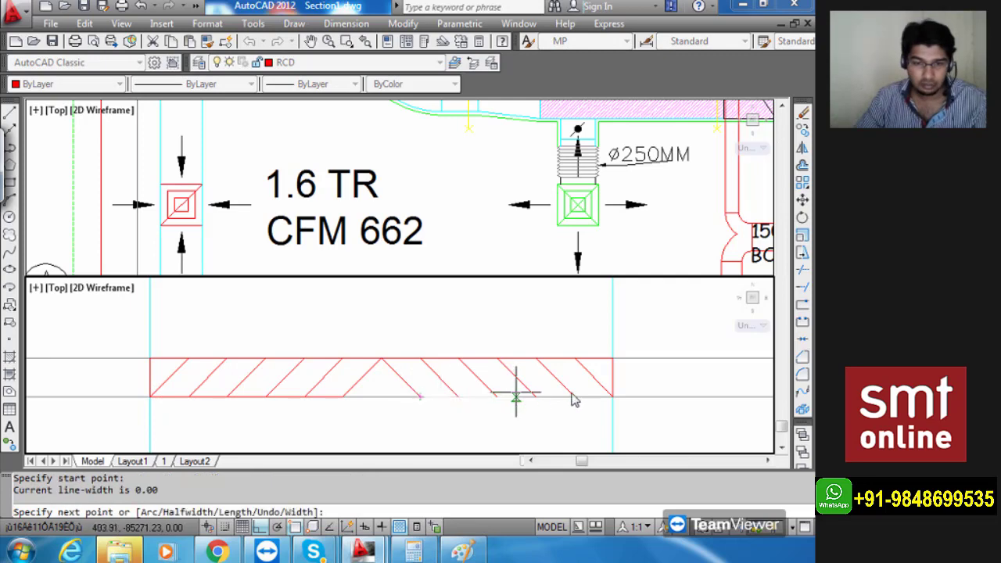
{"action": "left_click", "coordinate": [612, 398]}
{"action": "key", "text": "Escape"}
Trim the lower ceiling line across the open gap at the middle of the return diffuser.
{"action": "type", "text": "tr"}
{"action": "key", "text": "Return"}
{"action": "key", "text": "Return"}
{"action": "left_click", "coordinate": [385, 424]}
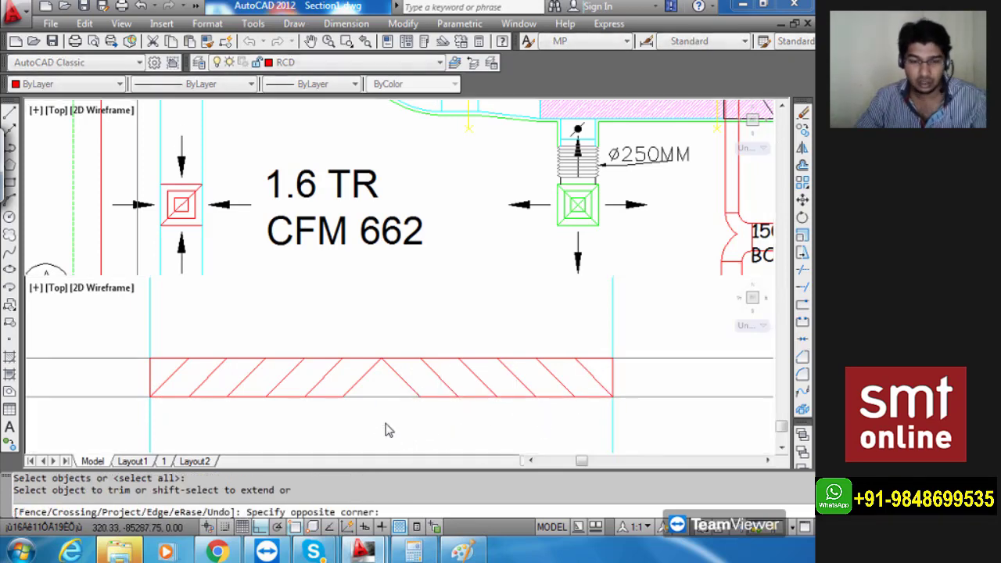
{"action": "scroll", "coordinate": [382, 395], "scroll_direction": "down", "scroll_amount": 4}
{"action": "key", "text": "Escape"}
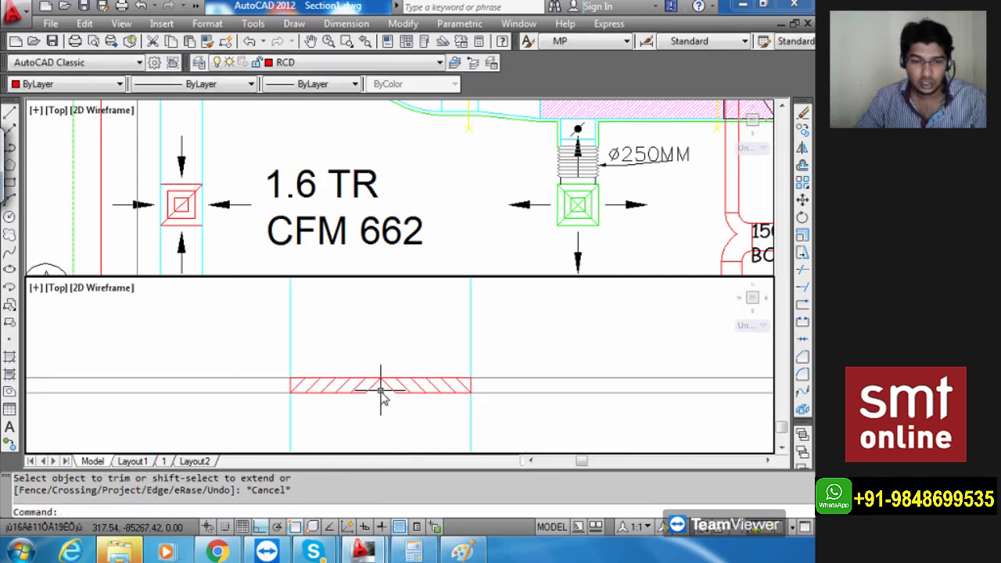
Trim the two cyan projection lines below the return diffuser.
{"action": "scroll", "coordinate": [382, 396], "scroll_direction": "down", "scroll_amount": 2}
{"action": "scroll", "coordinate": [381, 395], "scroll_direction": "down", "scroll_amount": 4}
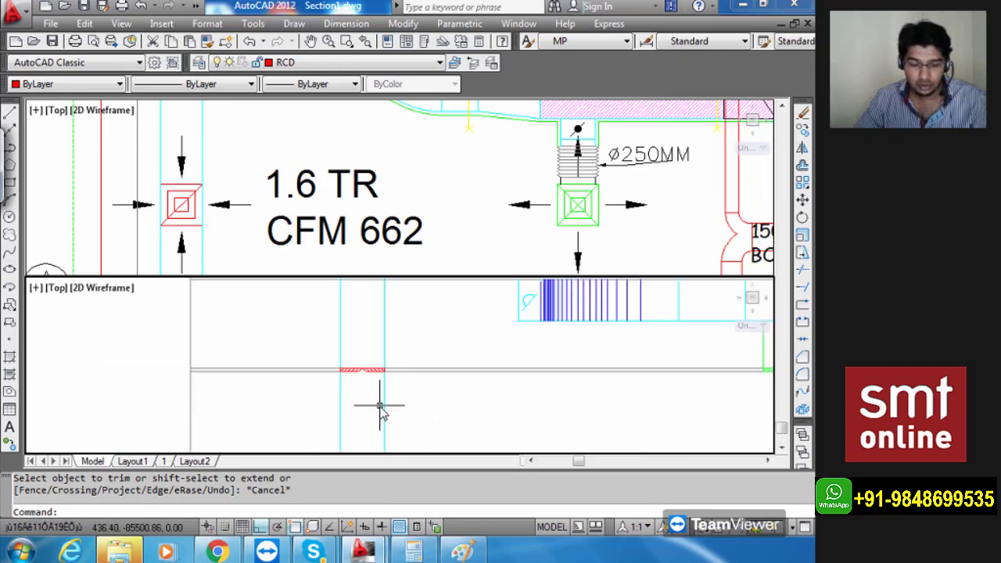
{"action": "type", "text": "TR"}
{"action": "key", "text": "Return"}
{"action": "key", "text": "Return"}
{"action": "left_click", "coordinate": [404, 410]}
{"action": "left_click", "coordinate": [311, 414]}
{"action": "middle_click_drag", "start_coordinate": [348, 384], "coordinate": [345, 439]}
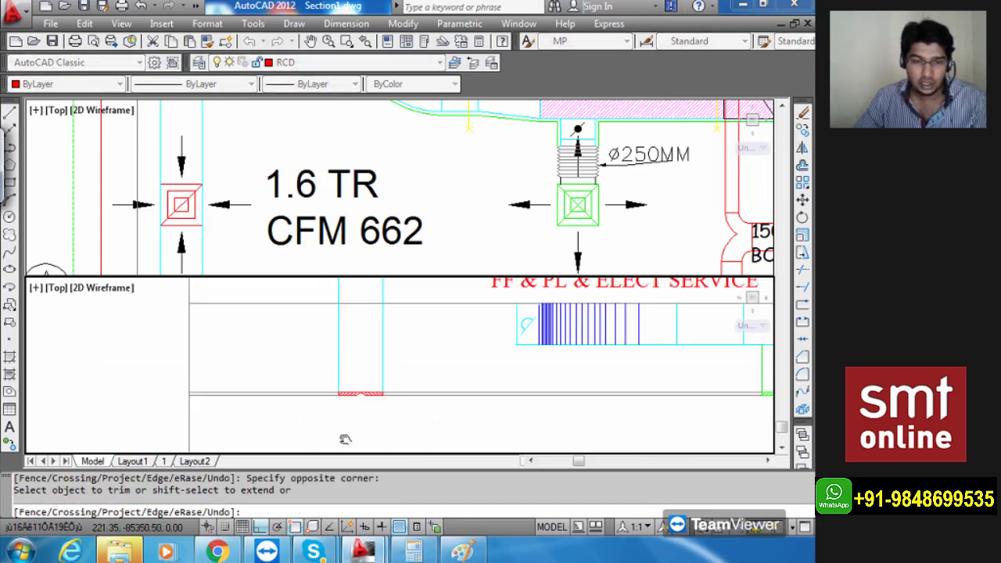
{"action": "key", "text": "Escape"}
Check the layer of the flexible duct in the plan and make FLX the current layer.
{"action": "scroll", "coordinate": [372, 387], "scroll_direction": "up", "scroll_amount": 3}
{"action": "scroll", "coordinate": [342, 391], "scroll_direction": "down", "scroll_amount": 4}
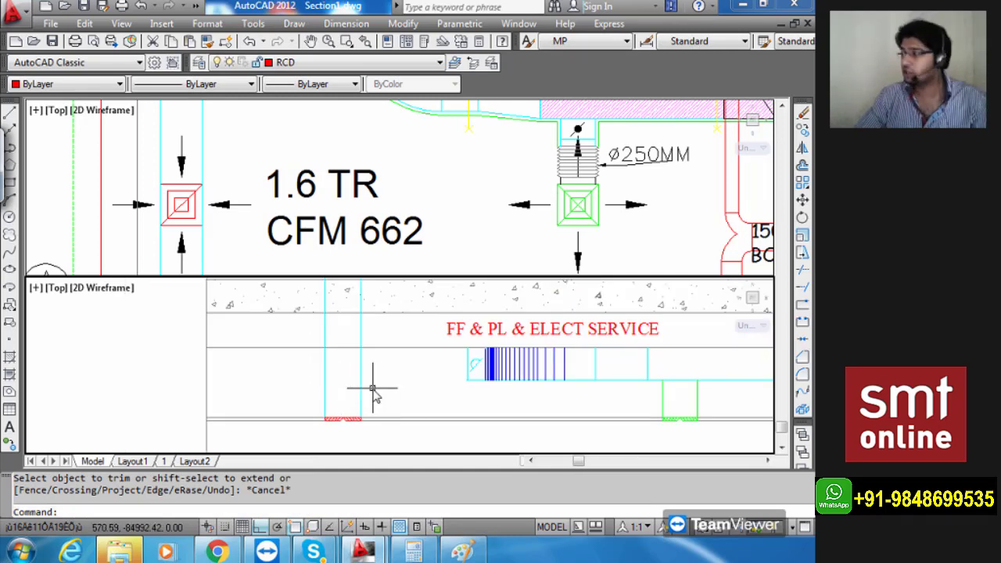
{"action": "middle_click_drag", "start_coordinate": [374, 395], "coordinate": [377, 401]}
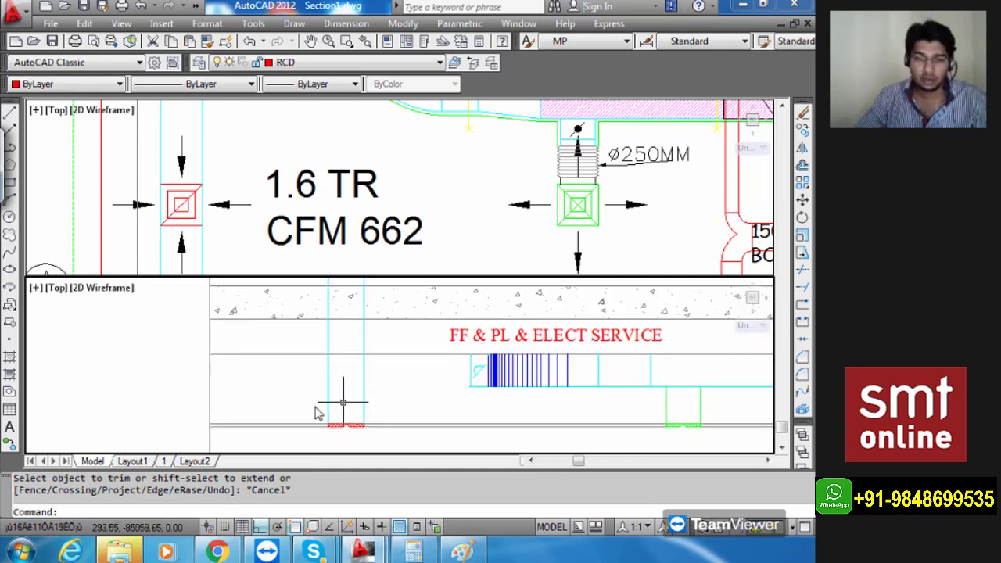
{"action": "left_click", "coordinate": [345, 137]}
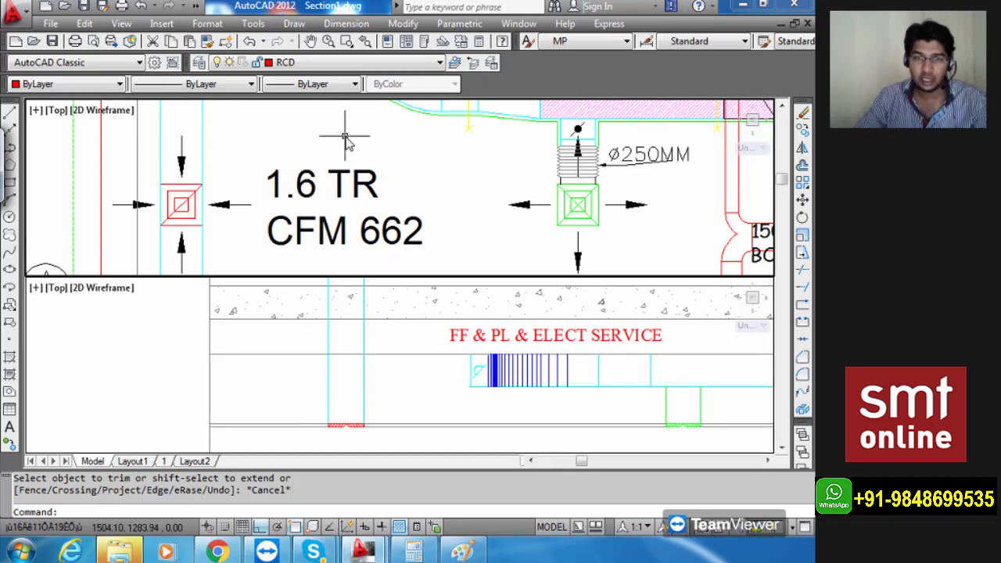
{"action": "middle_click_drag", "start_coordinate": [347, 129], "coordinate": [413, 320]}
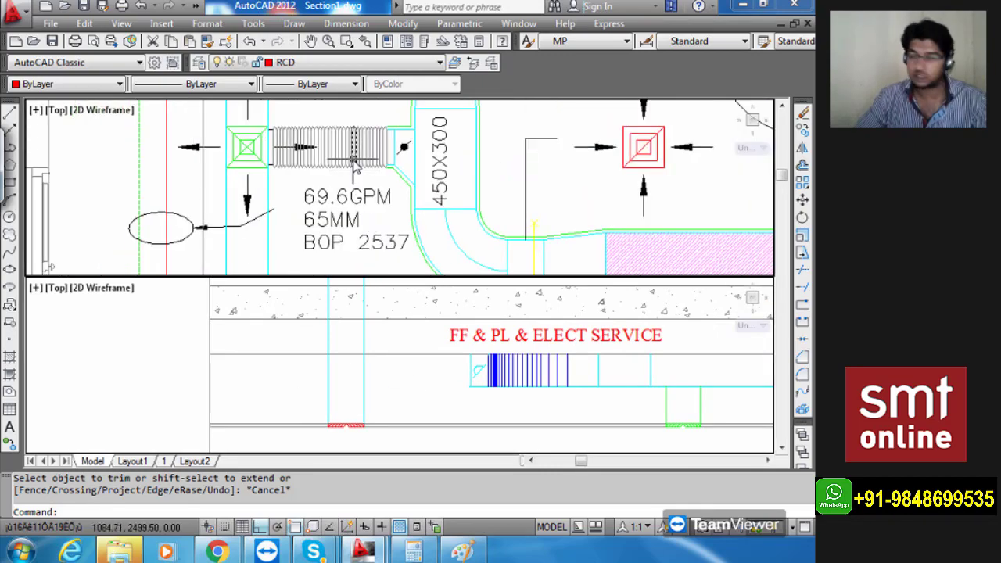
{"action": "mouse_move", "coordinate": [317, 179]}
{"action": "middle_mouse_down"}
{"action": "mouse_move", "coordinate": [317, 197]}
{"action": "mouse_move", "coordinate": [306, 138]}
{"action": "middle_mouse_up"}
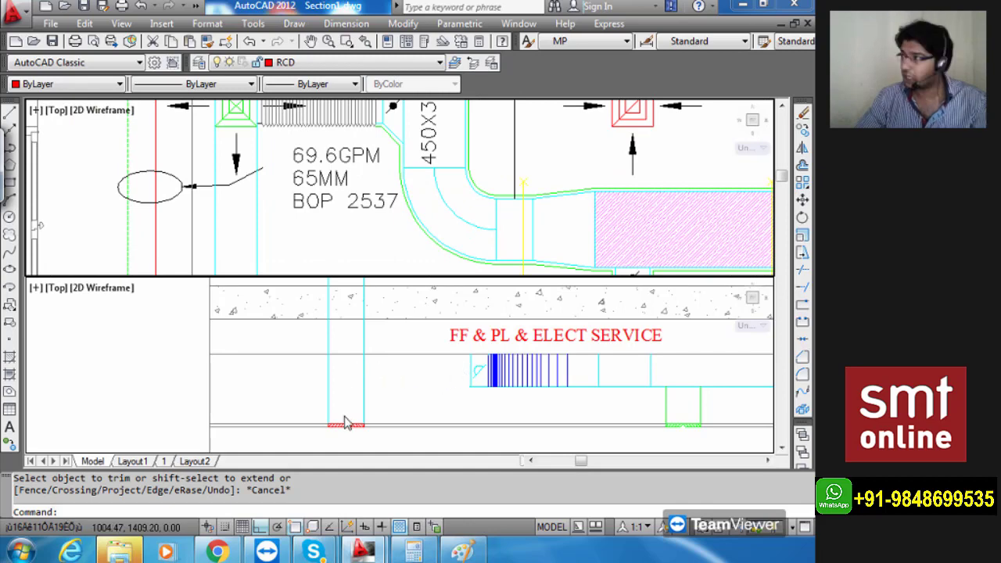
{"action": "left_click", "coordinate": [339, 122]}
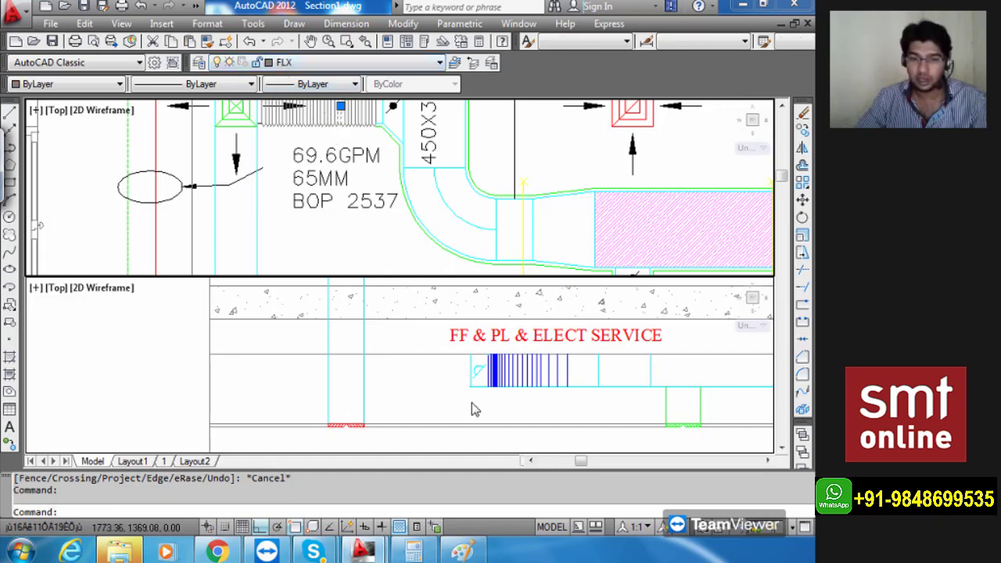
{"action": "key", "text": "Escape"}
{"action": "left_click", "coordinate": [374, 64]}
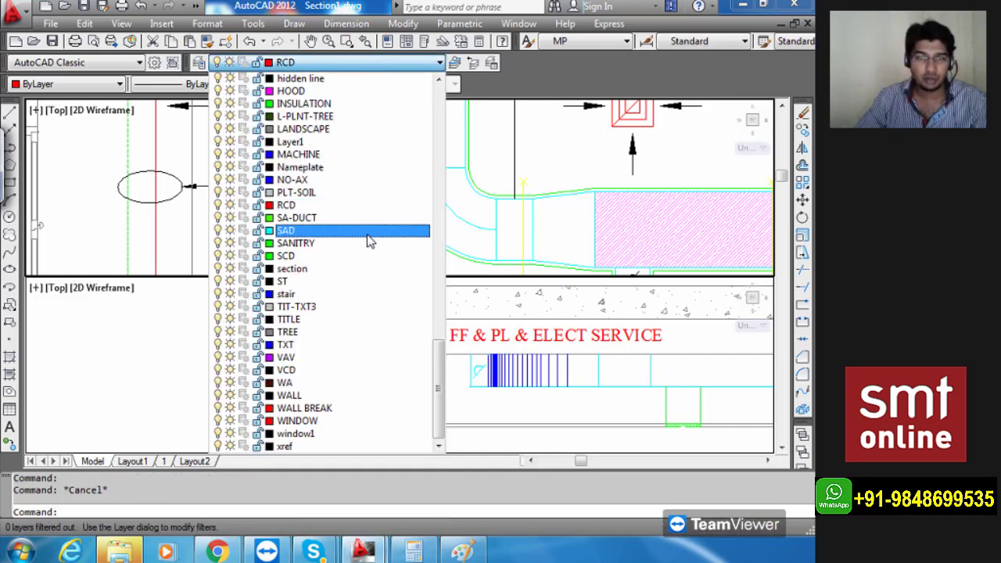
{"action": "scroll", "coordinate": [371, 241], "scroll_direction": "up", "scroll_amount": 5}
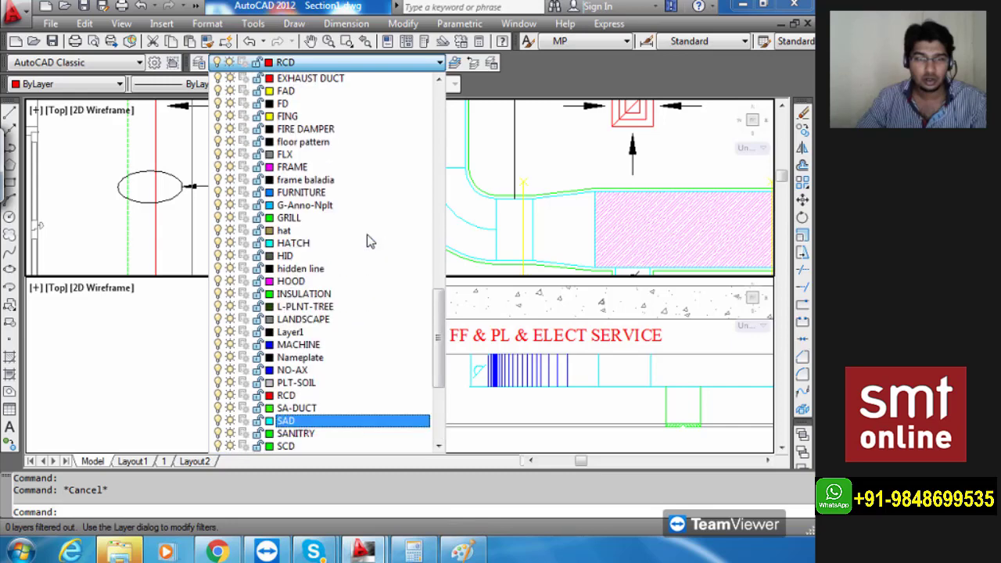
{"action": "left_click", "coordinate": [321, 155]}
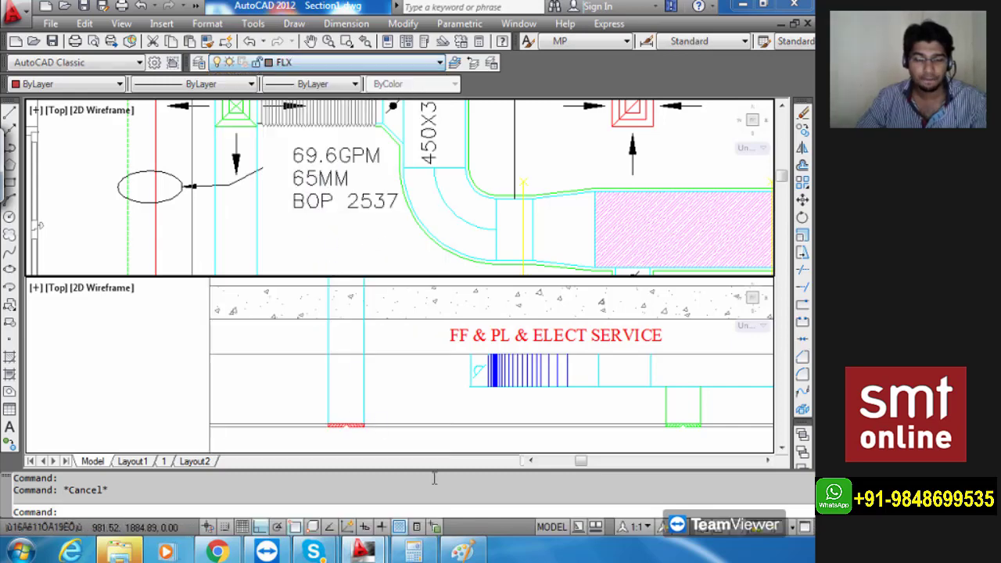
Draw a spline from the return diffuser's top center through a point about 448 straight above it to the midpoint of the duct's end edge.
{"action": "left_click", "coordinate": [462, 373]}
{"action": "scroll", "coordinate": [462, 376], "scroll_direction": "up", "scroll_amount": 3}
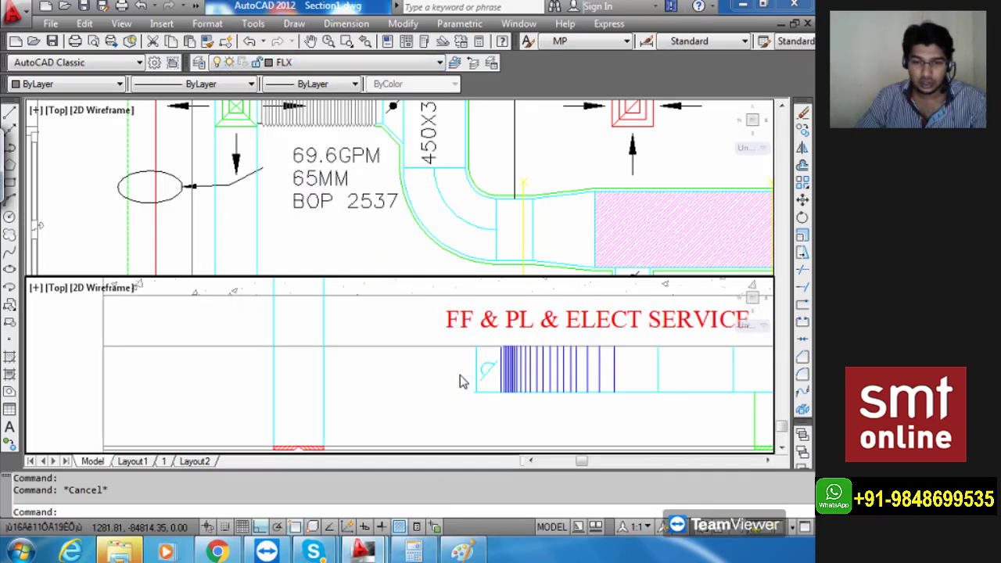
{"action": "type", "text": "spl"}
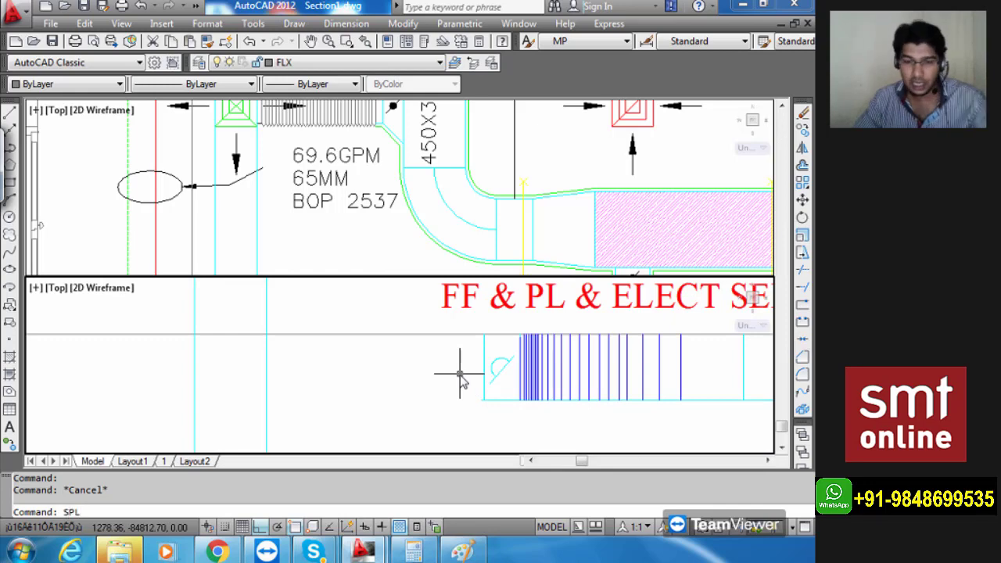
{"action": "key", "text": "Return"}
{"action": "scroll", "coordinate": [462, 379], "scroll_direction": "down", "scroll_amount": 2}
{"action": "scroll", "coordinate": [311, 437], "scroll_direction": "up", "scroll_amount": 2}
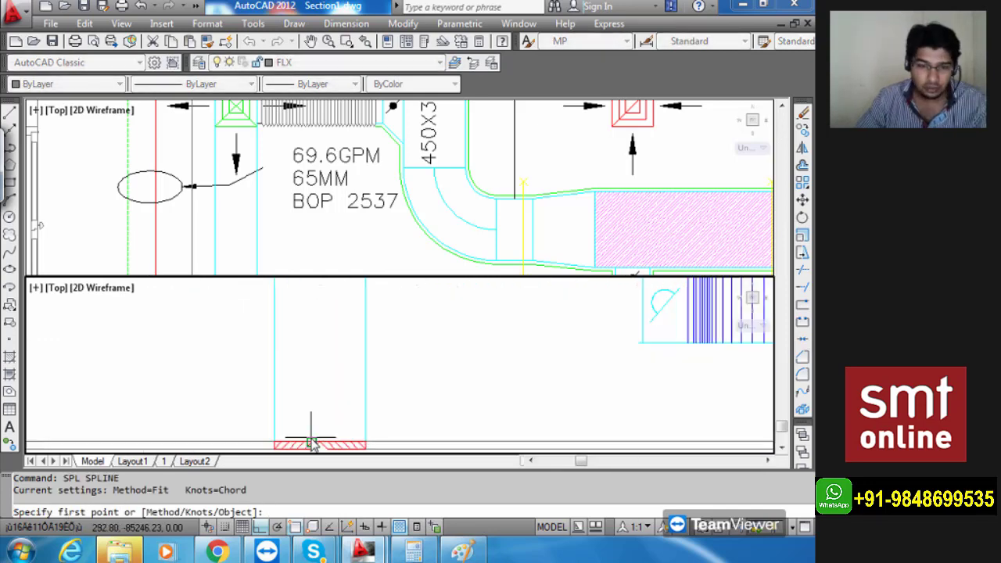
{"action": "left_click", "coordinate": [319, 443]}
{"action": "scroll", "coordinate": [317, 340], "scroll_direction": "down", "scroll_amount": 3}
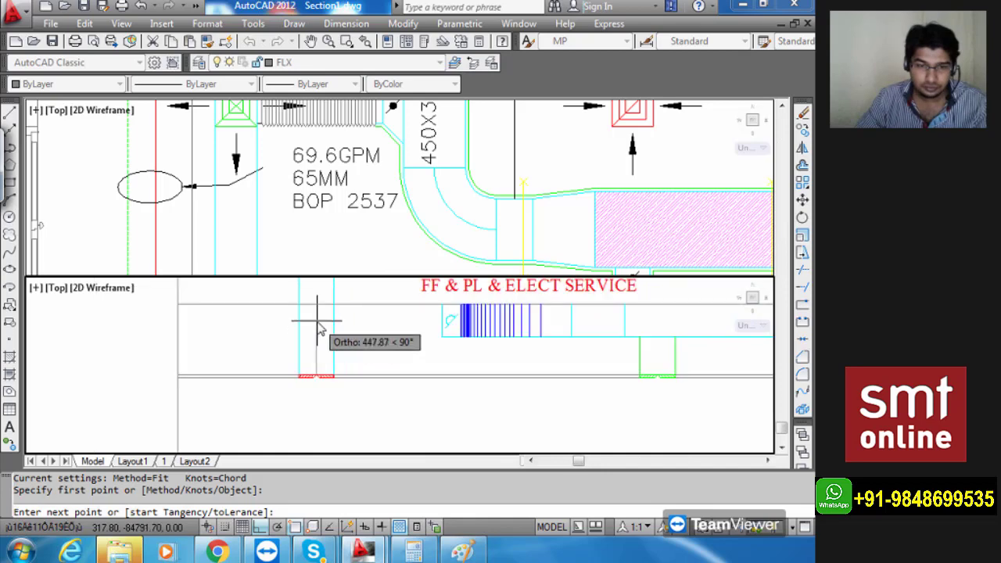
{"action": "left_click", "coordinate": [317, 331]}
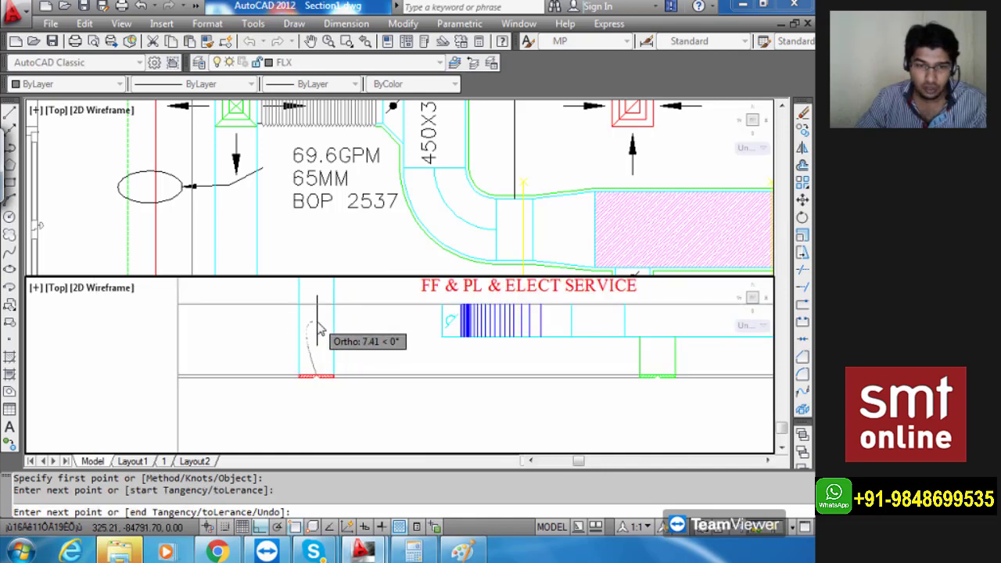
{"action": "scroll", "coordinate": [442, 323], "scroll_direction": "up", "scroll_amount": 3}
{"action": "left_click", "coordinate": [436, 329]}
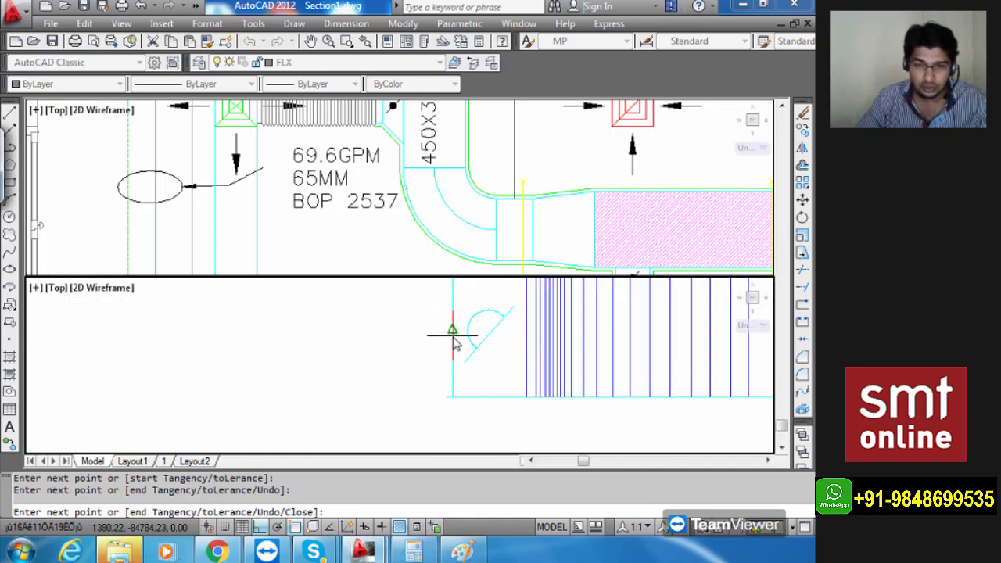
{"action": "scroll", "coordinate": [447, 344], "scroll_direction": "down", "scroll_amount": 3}
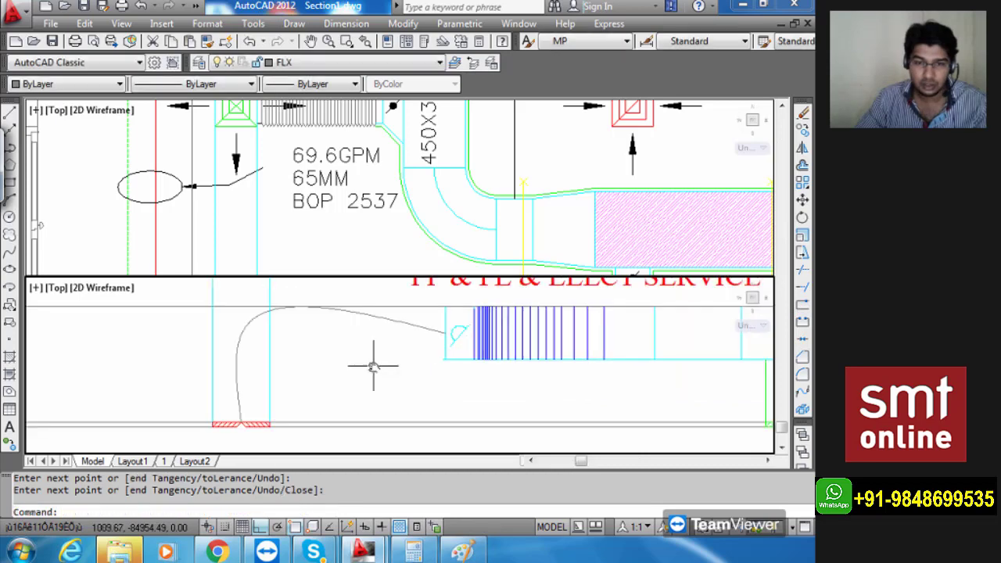
{"action": "key", "text": "Return"}
Try reshaping the spline by stretching its middle fit point down onto the diffuser's right projection line, and undo the edits.
{"action": "left_click", "coordinate": [252, 346]}
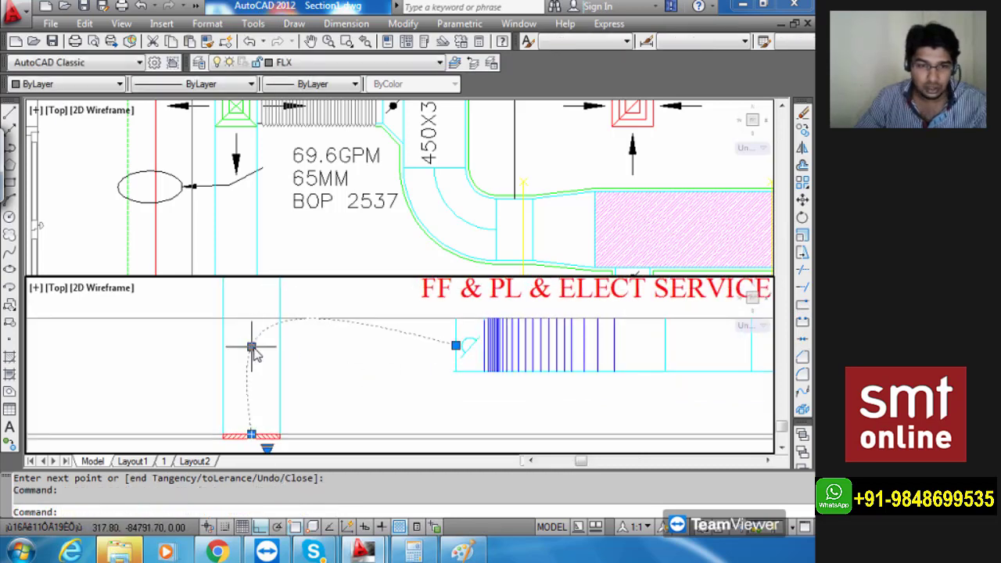
{"action": "left_click", "coordinate": [252, 346]}
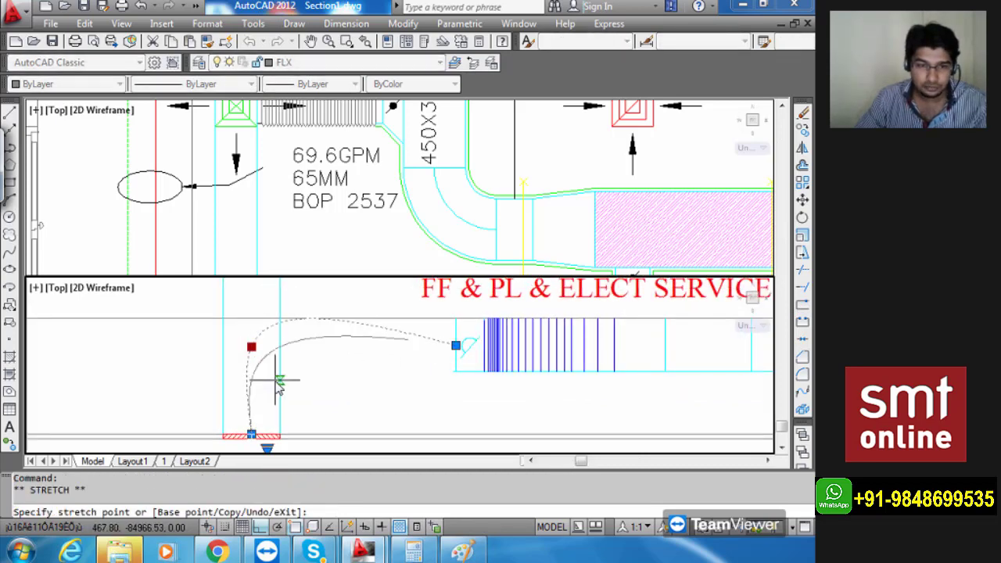
{"action": "left_click", "coordinate": [279, 382]}
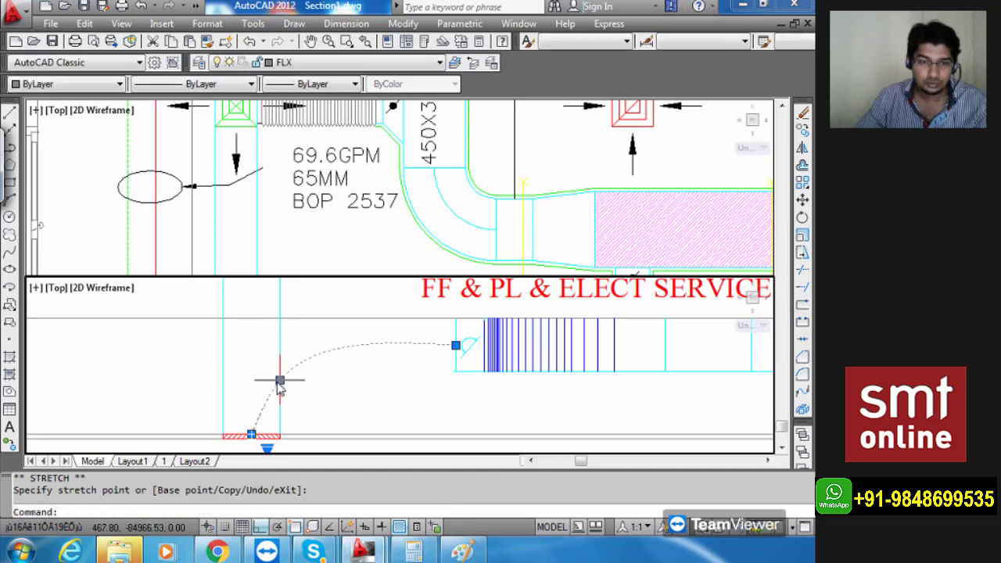
{"action": "left_click", "coordinate": [279, 380]}
{"action": "left_click_drag", "start_coordinate": [251, 367], "coordinate": [251, 368]}
{"action": "key", "text": "ctrl+z"}
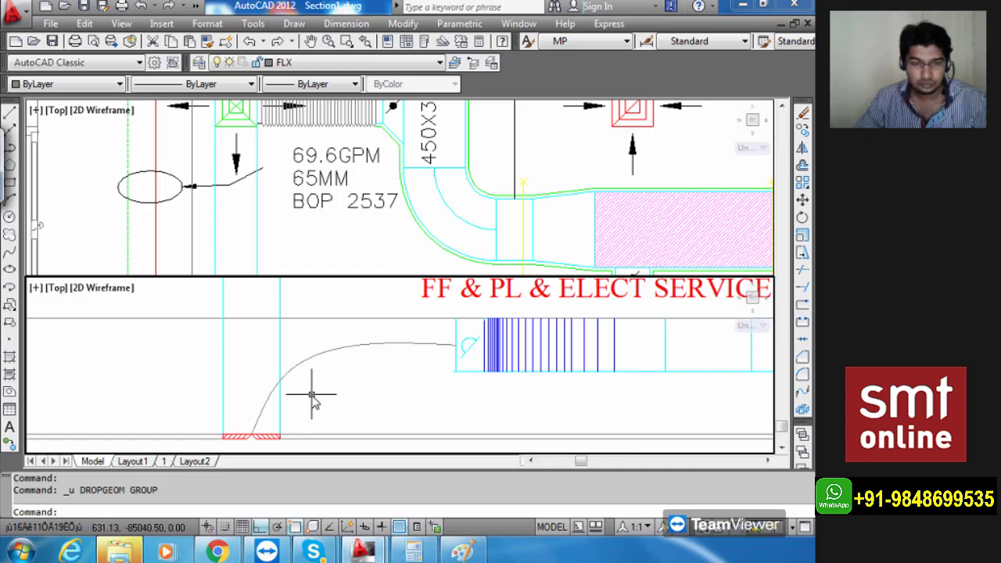
{"action": "key", "text": "ctrl+z"}
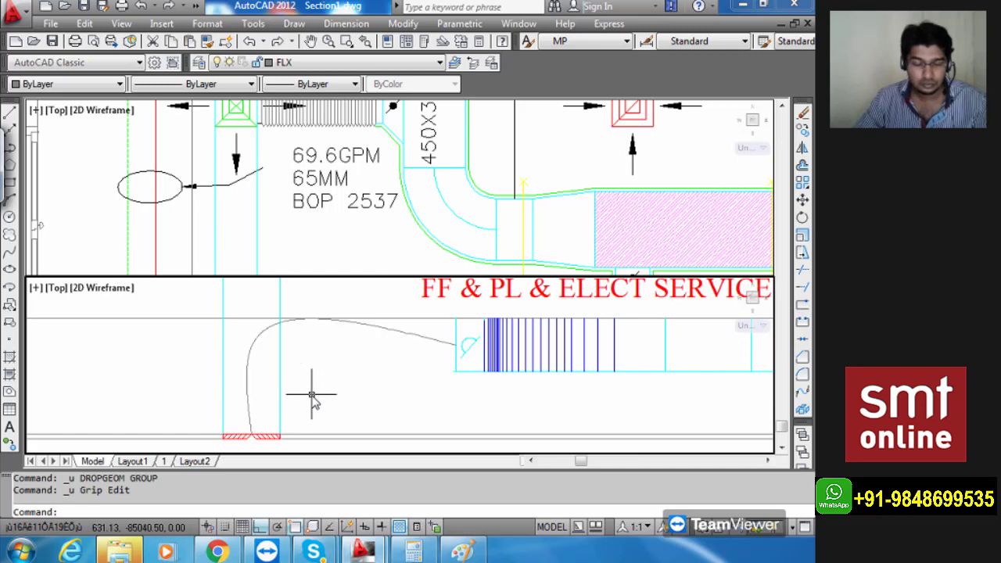
Stretch the flexible duct spline's middle fit point down onto the return diffuser's right projection line.
{"action": "left_click", "coordinate": [279, 349]}
{"action": "scroll", "coordinate": [279, 349], "scroll_direction": "up", "scroll_amount": 3}
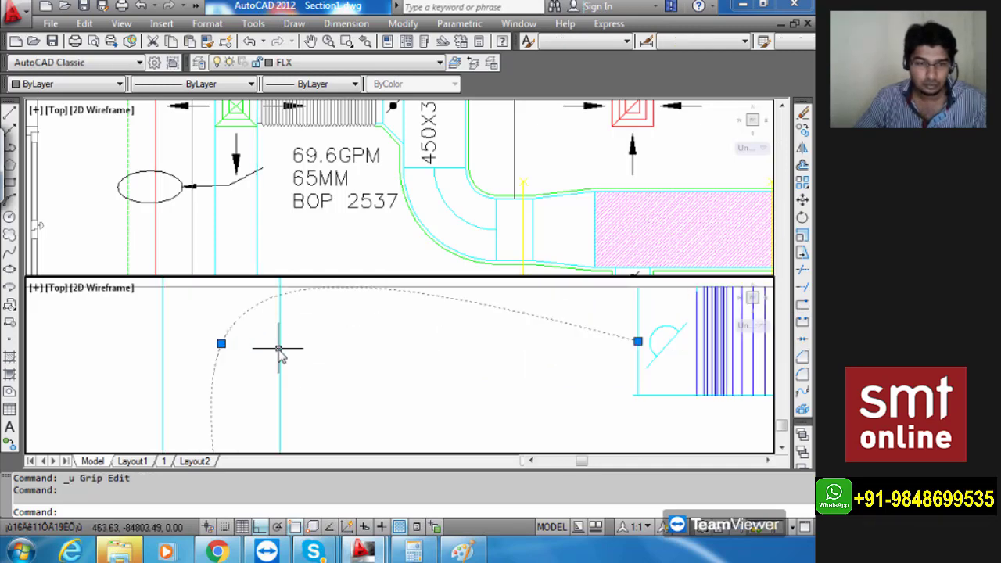
{"action": "left_click", "coordinate": [222, 344]}
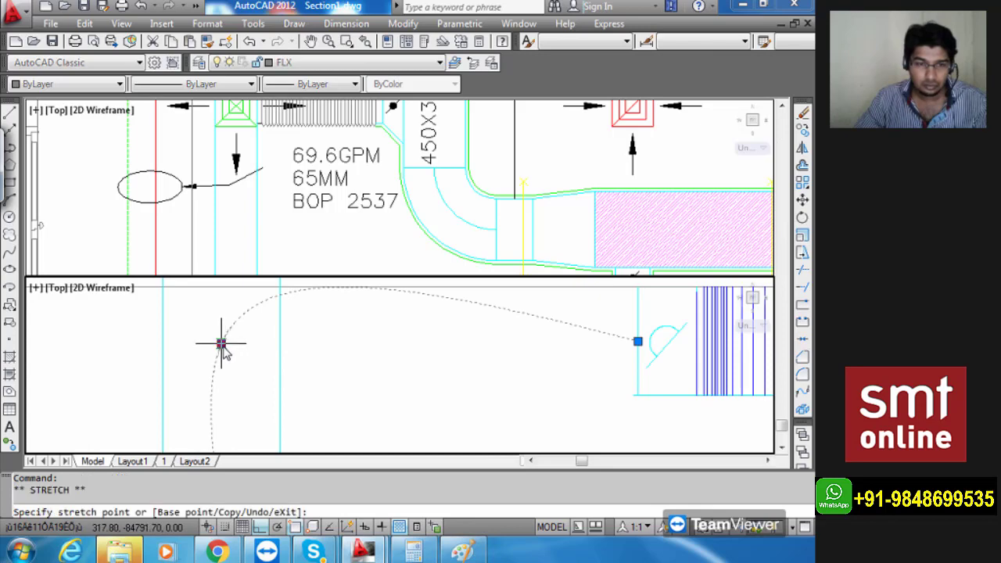
{"action": "left_click", "coordinate": [279, 394]}
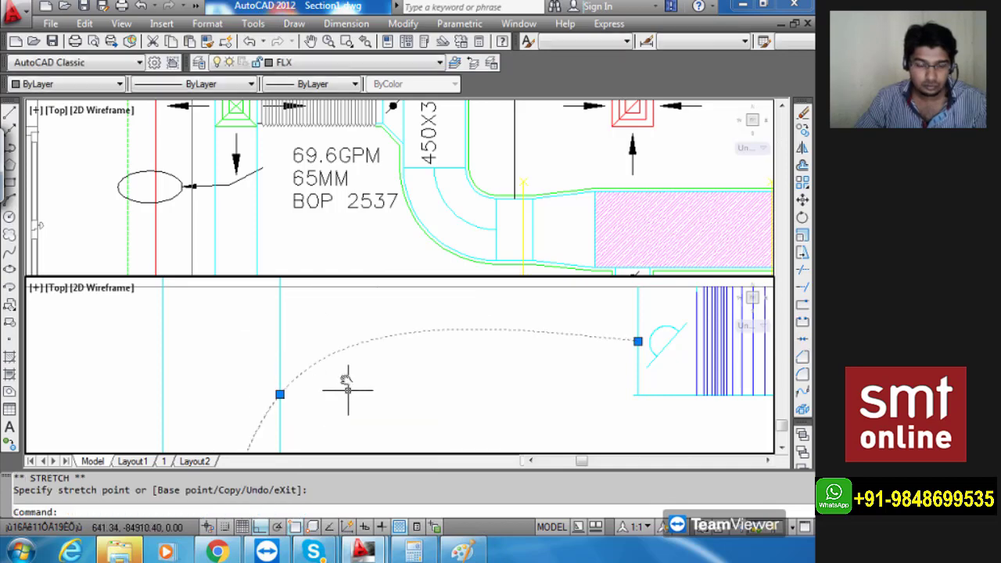
{"action": "scroll", "coordinate": [349, 389], "scroll_direction": "down", "scroll_amount": 3}
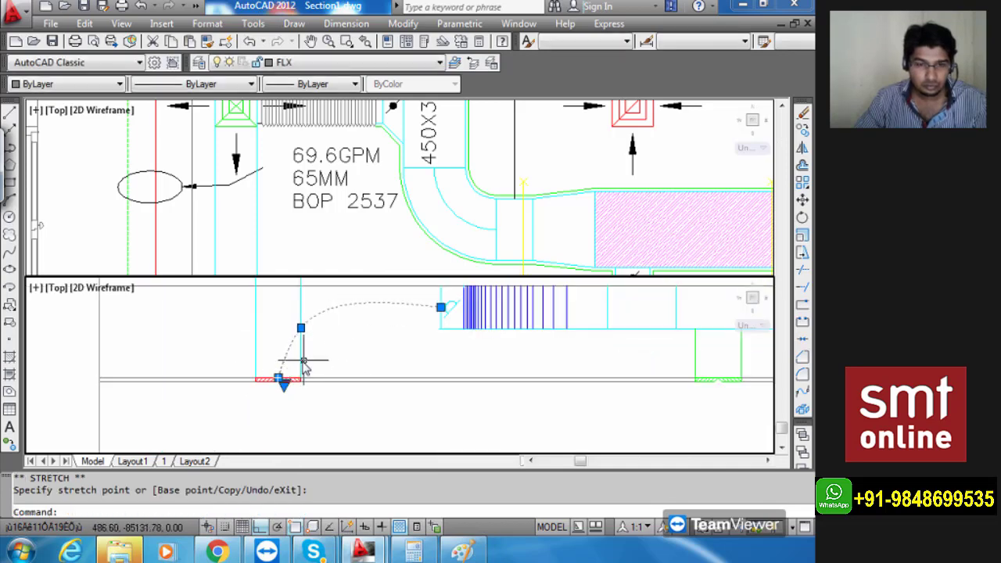
{"action": "scroll", "coordinate": [280, 377], "scroll_direction": "up", "scroll_amount": 4}
{"action": "key", "text": "Escape"}
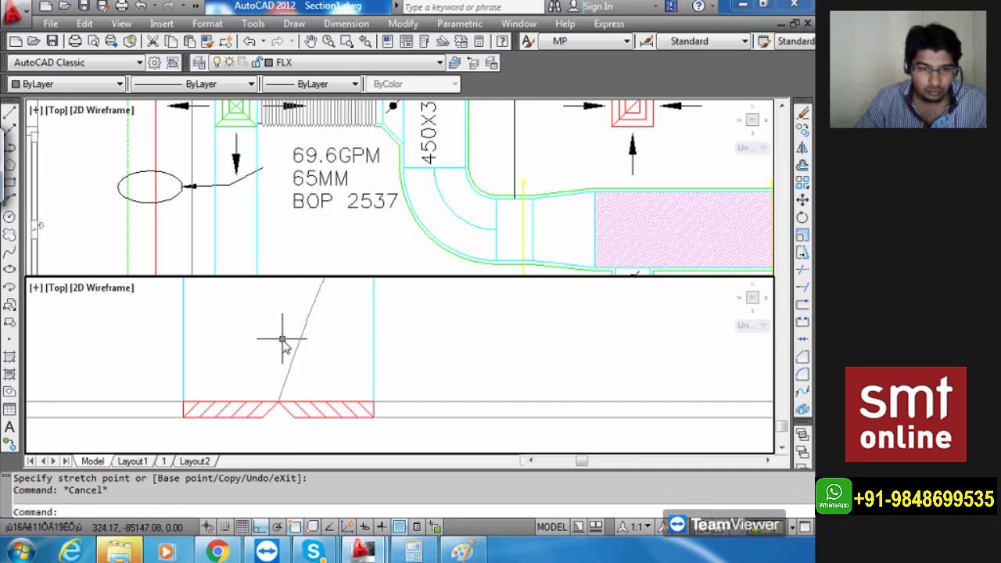
Stretch the spline's middle fit point horizontally back to a position straight above the return diffuser's center.
{"action": "scroll", "coordinate": [290, 337], "scroll_direction": "down", "scroll_amount": 4}
{"action": "middle_click_drag", "start_coordinate": [306, 331], "coordinate": [311, 418]}
{"action": "left_click", "coordinate": [306, 408]}
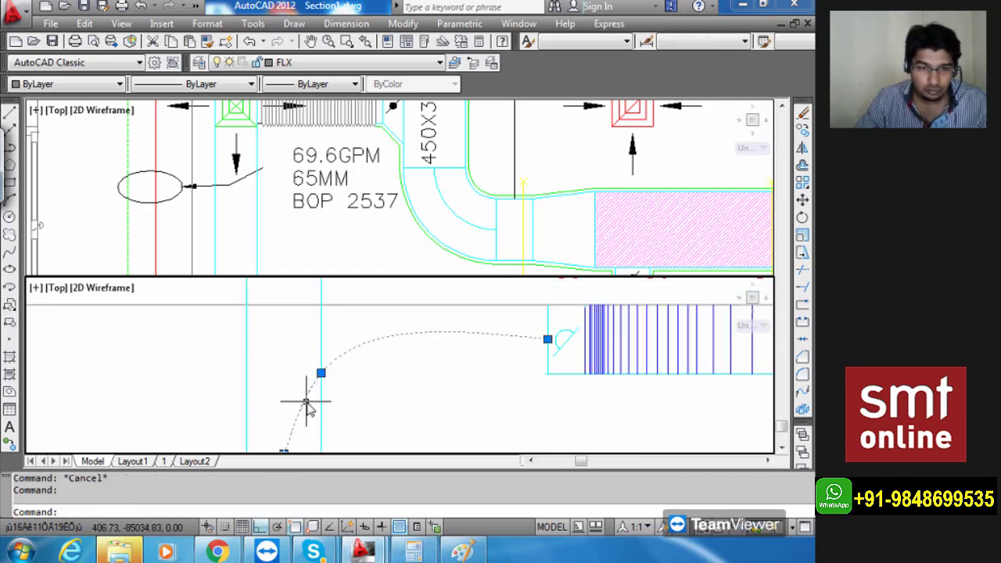
{"action": "scroll", "coordinate": [319, 391], "scroll_direction": "up", "scroll_amount": 1}
{"action": "left_click", "coordinate": [322, 368]}
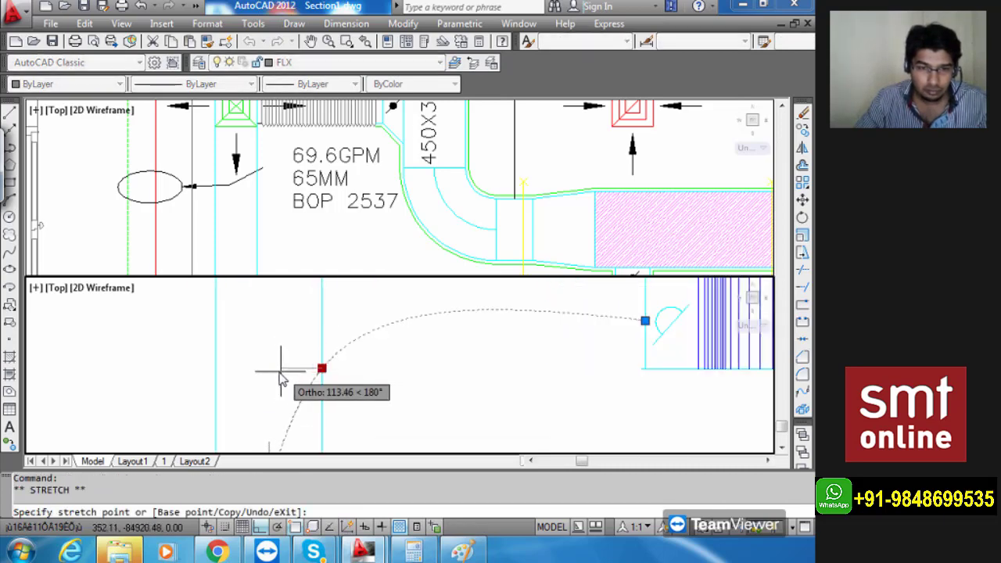
{"action": "left_click", "coordinate": [270, 379]}
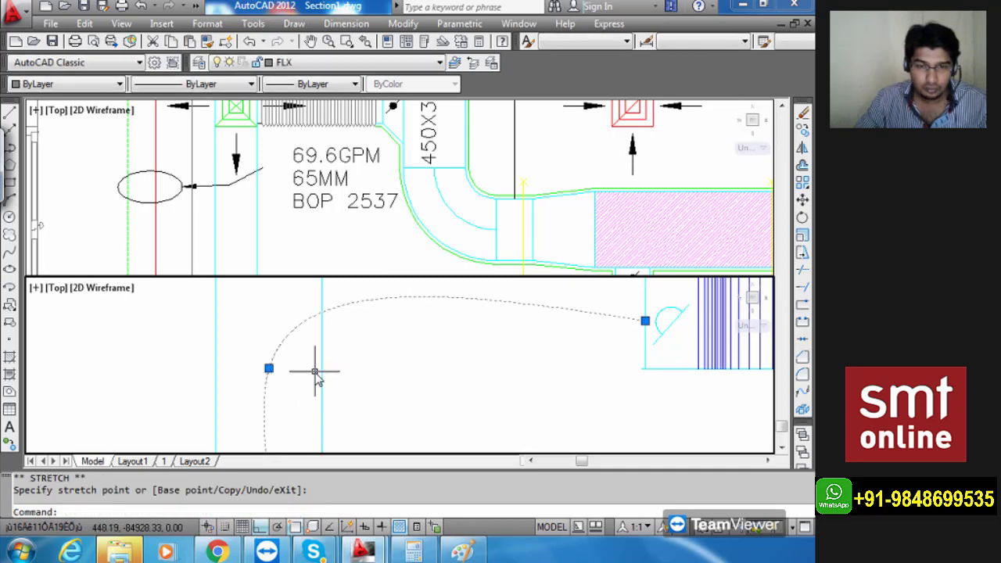
{"action": "key", "text": "Escape"}
{"action": "scroll", "coordinate": [354, 381], "scroll_direction": "down", "scroll_amount": 2}
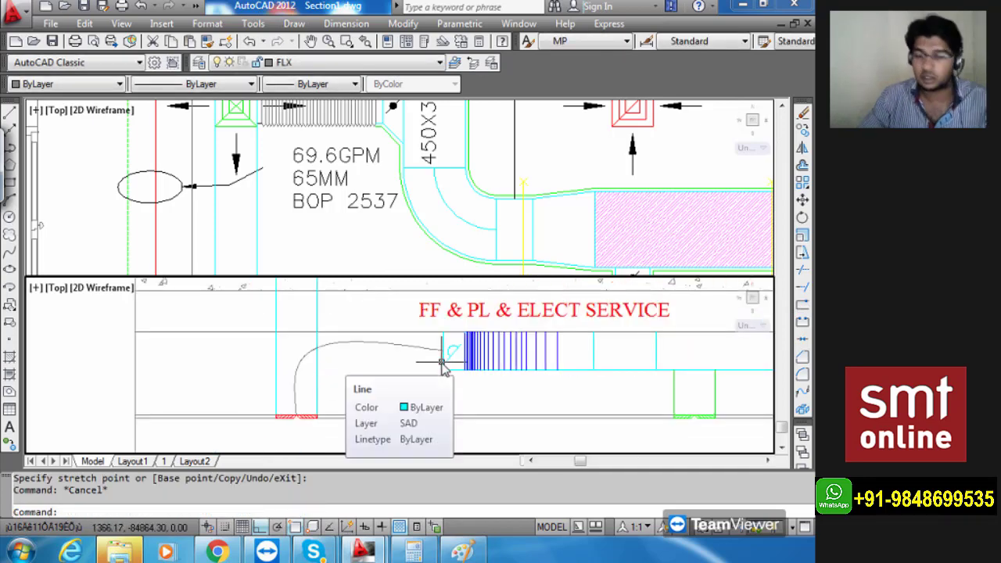
Check the block used for the plan's flexible duct by previewing block definitions 12 and 123, leaving them unedited.
{"action": "middle_click_drag", "start_coordinate": [326, 219], "coordinate": [327, 275]}
{"action": "left_click", "coordinate": [331, 213]}
{"action": "middle_click_drag", "start_coordinate": [332, 213], "coordinate": [332, 275]}
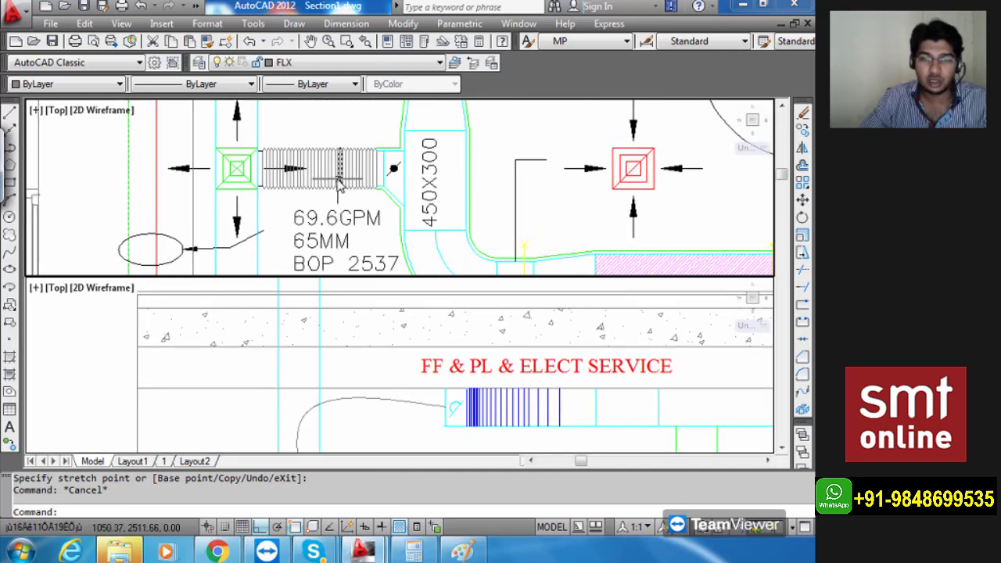
{"action": "scroll", "coordinate": [338, 185], "scroll_direction": "up", "scroll_amount": 5}
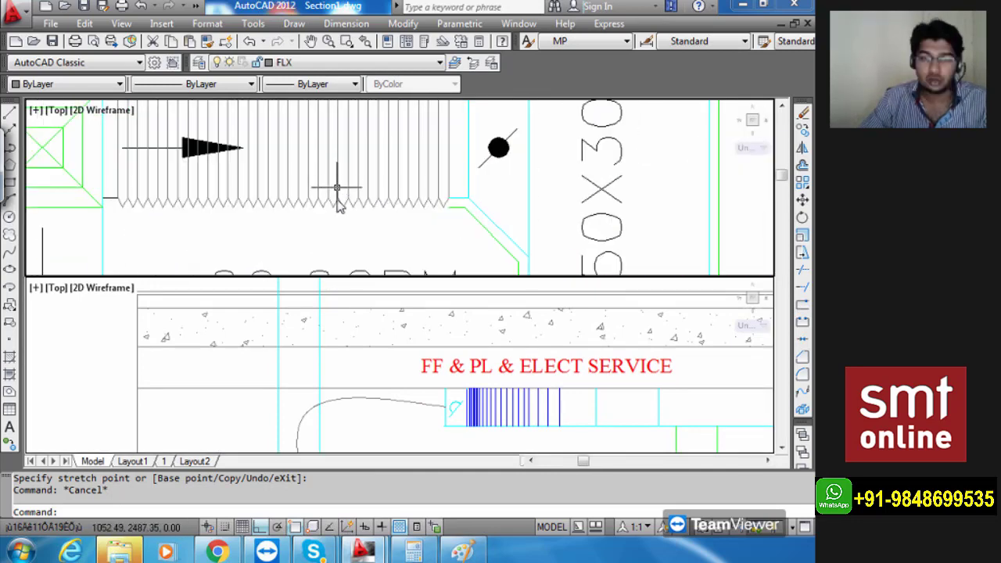
{"action": "scroll", "coordinate": [344, 200], "scroll_direction": "down", "scroll_amount": 3}
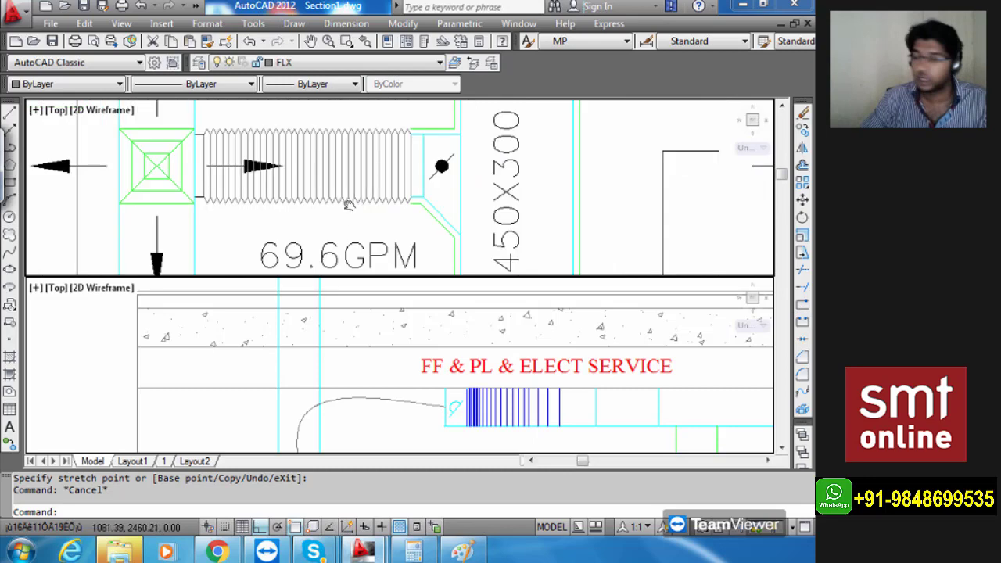
{"action": "middle_click_drag", "start_coordinate": [349, 205], "coordinate": [349, 227]}
{"action": "scroll", "coordinate": [355, 265], "scroll_direction": "up", "scroll_amount": 5}
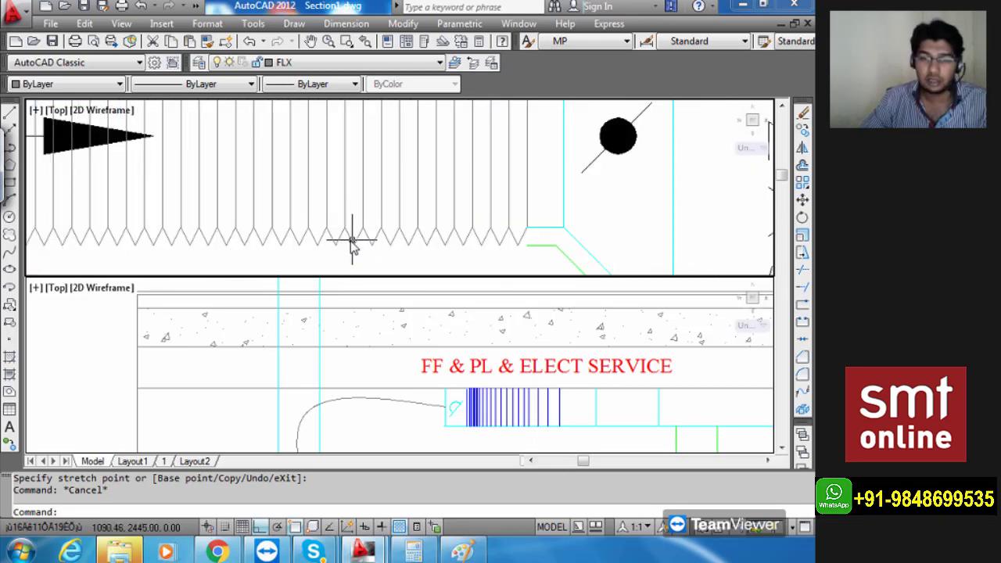
{"action": "double_click", "coordinate": [352, 243]}
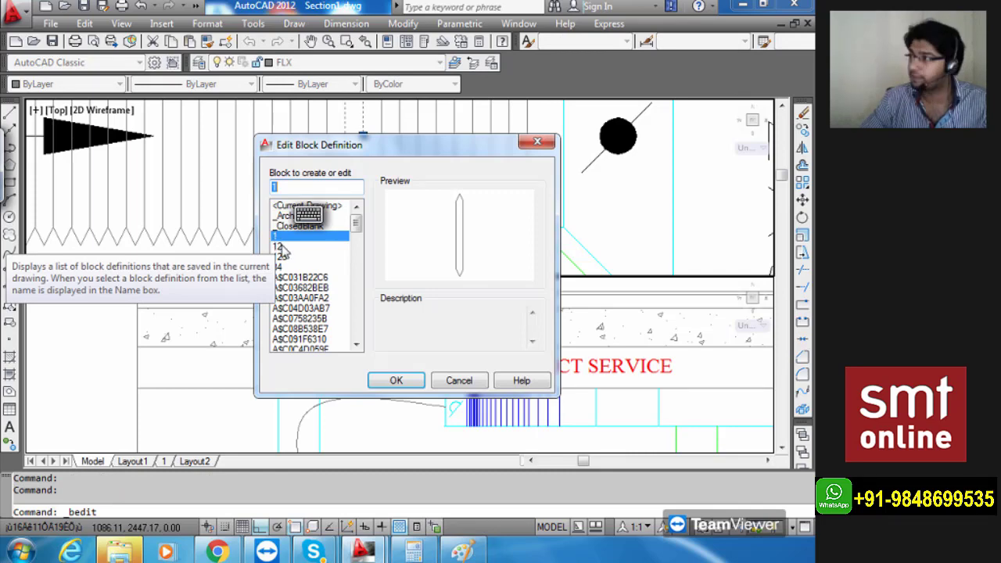
{"action": "left_click", "coordinate": [279, 248]}
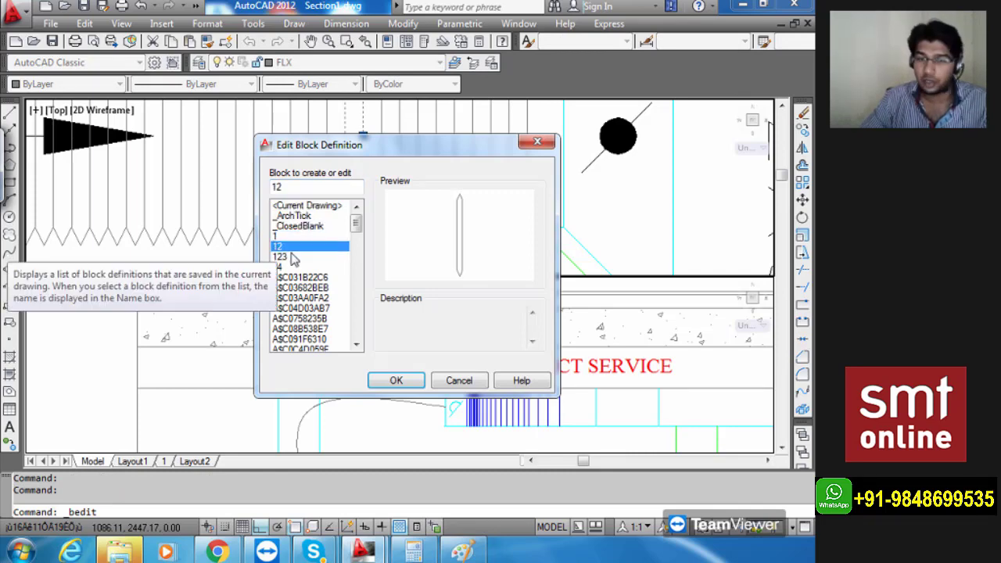
{"action": "left_click", "coordinate": [284, 257]}
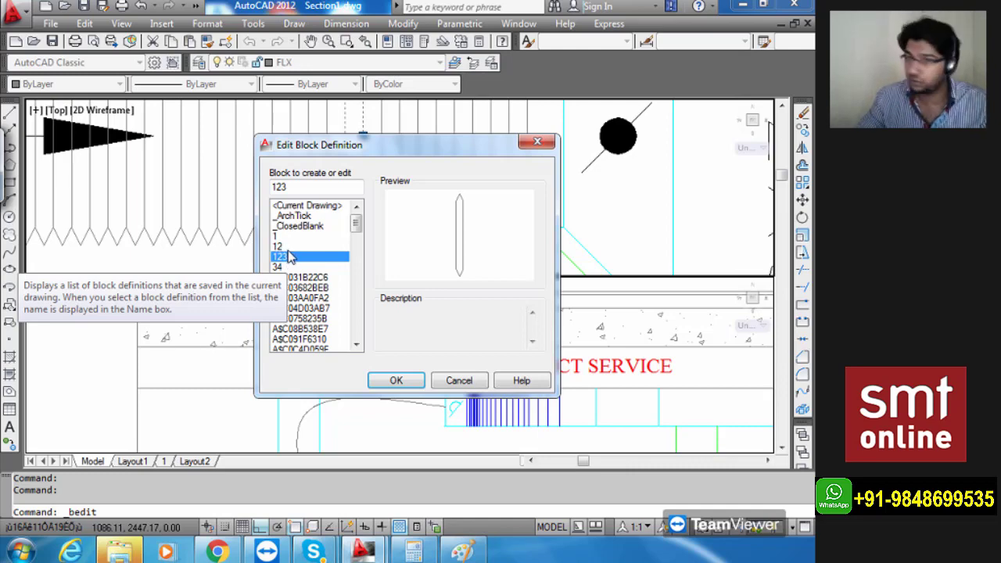
{"action": "left_click", "coordinate": [463, 382]}
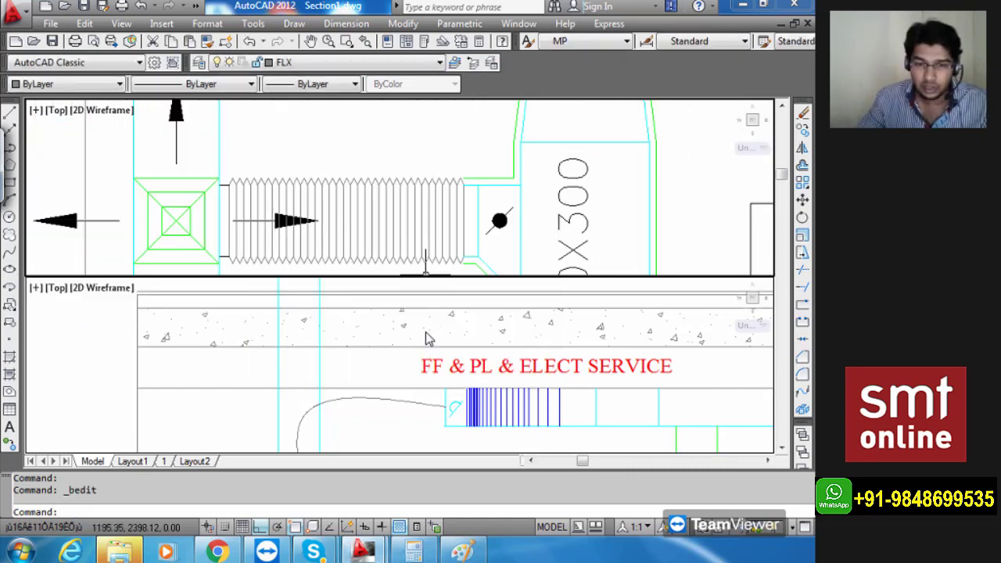
Use Measure to place block 123 along the flexible duct spline, aligned with it, at a segment length of 25.
{"action": "scroll", "coordinate": [402, 351], "scroll_direction": "down", "scroll_amount": 2}
{"action": "middle_click_drag", "start_coordinate": [409, 409], "coordinate": [435, 388]}
{"action": "scroll", "coordinate": [431, 381], "scroll_direction": "up", "scroll_amount": 4}
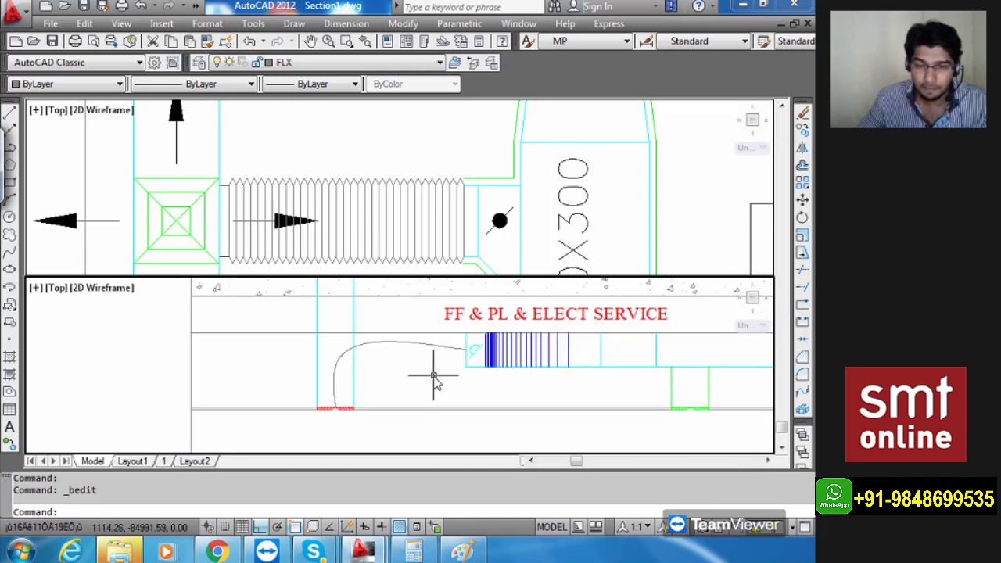
{"action": "type", "text": "E"}
{"action": "key", "text": "Return"}
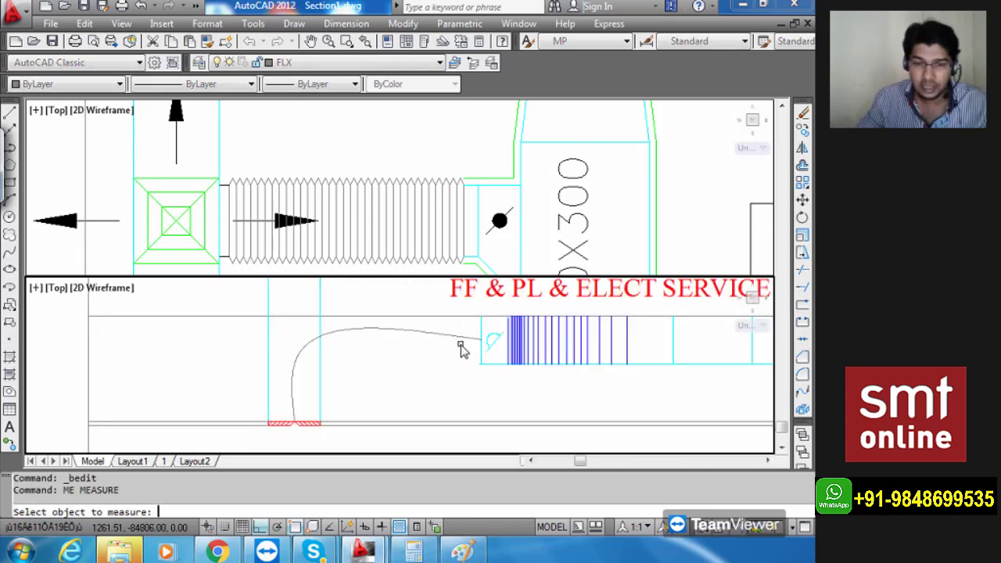
{"action": "left_click", "coordinate": [458, 338]}
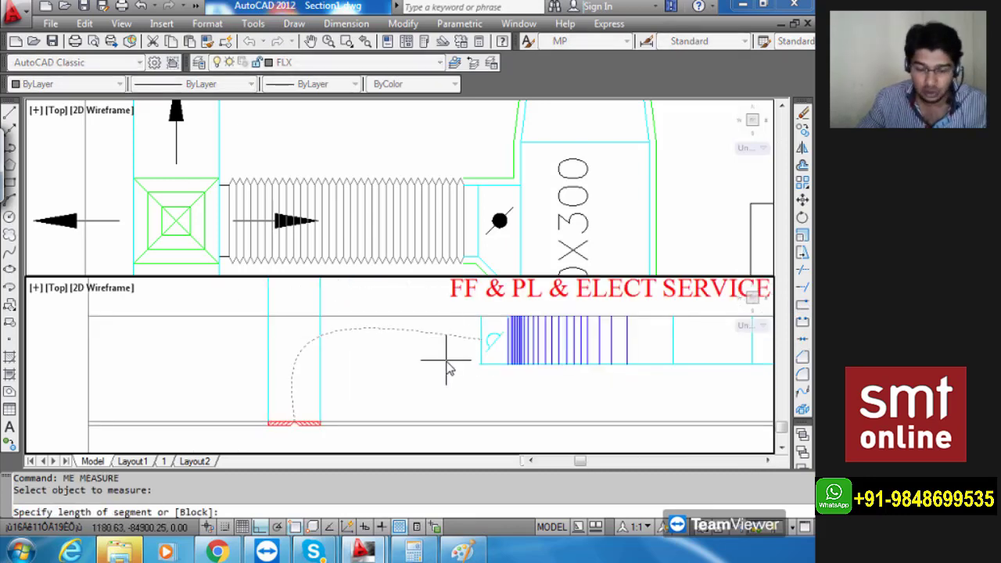
{"action": "type", "text": "B"}
{"action": "key", "text": "Return"}
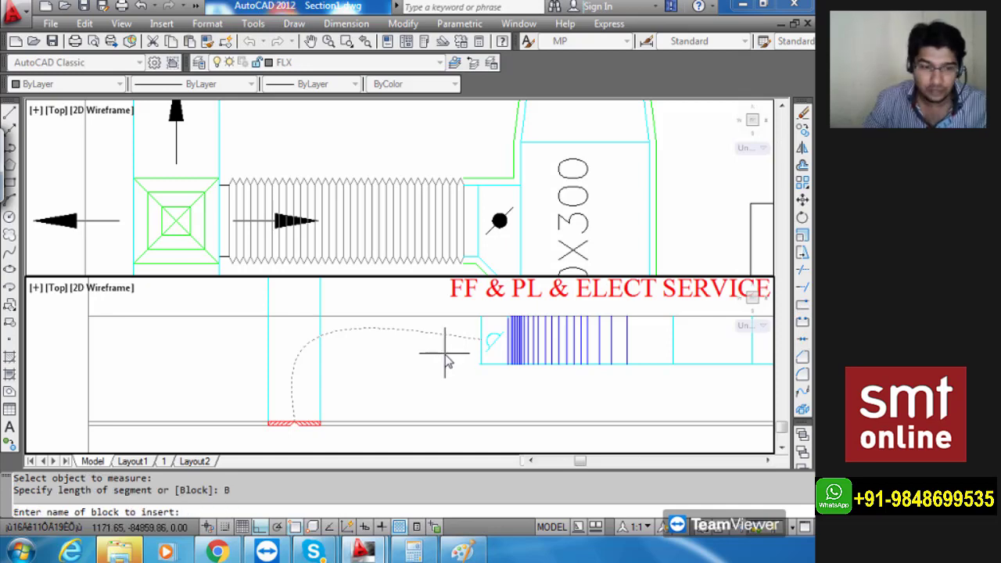
{"action": "type", "text": "123"}
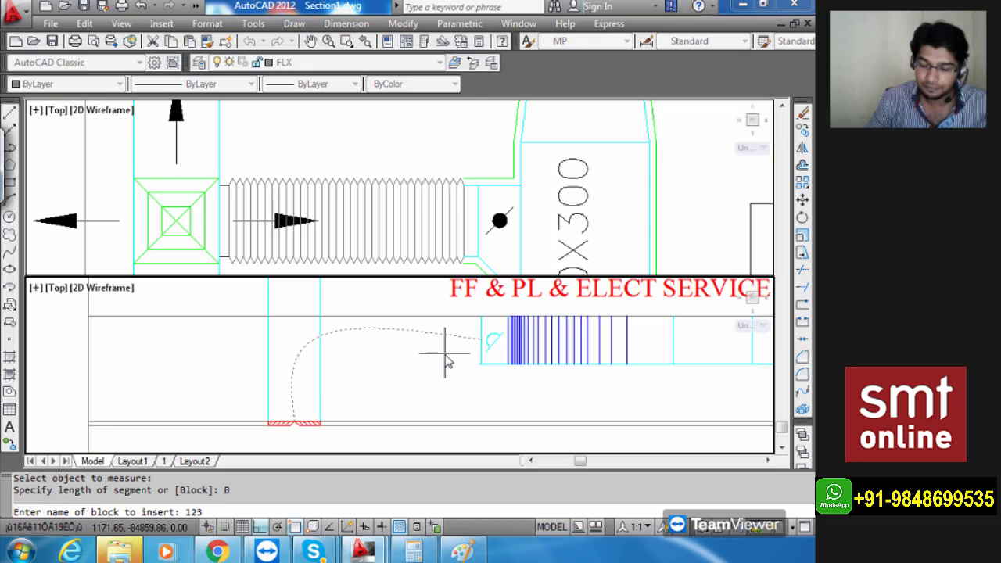
{"action": "key", "text": "Return"}
{"action": "key", "text": "Return"}
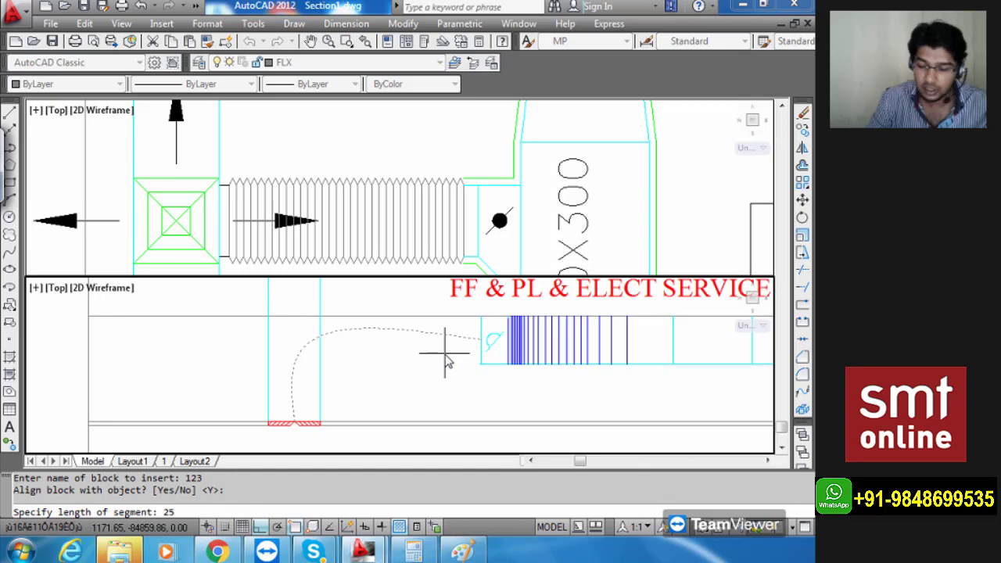
{"action": "key", "text": "Return"}
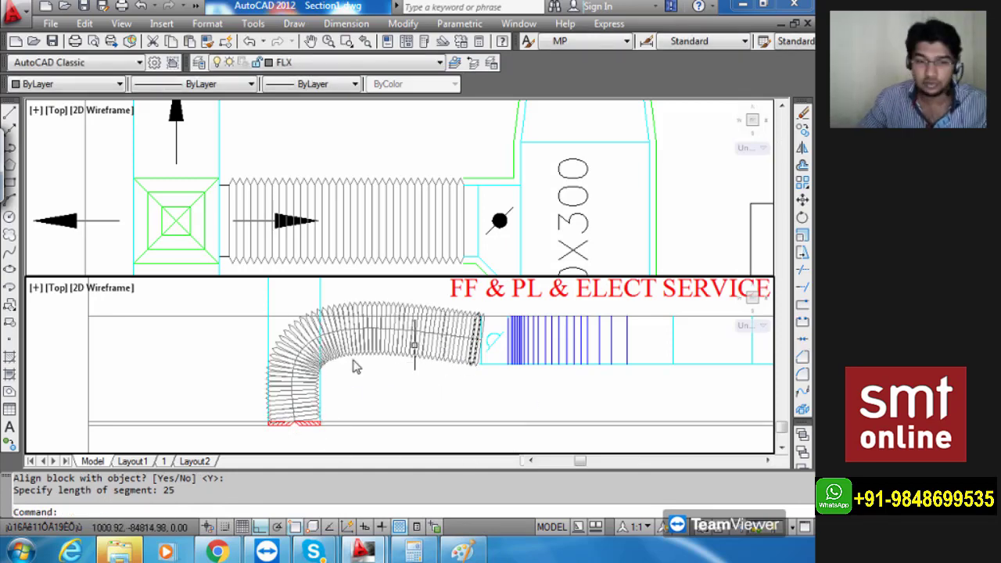
{"action": "key", "text": "Escape"}
Erase the two cyan vertical projection lines running from the plan to the return diffuser in the section.
{"action": "middle_click_drag", "start_coordinate": [331, 373], "coordinate": [350, 414]}
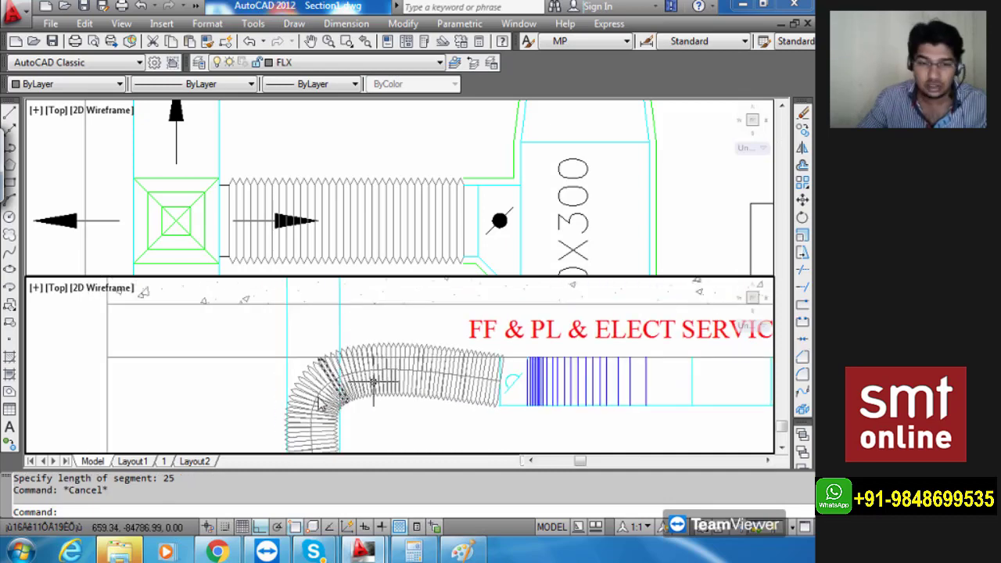
{"action": "left_click", "coordinate": [359, 328]}
{"action": "key", "text": "Escape"}
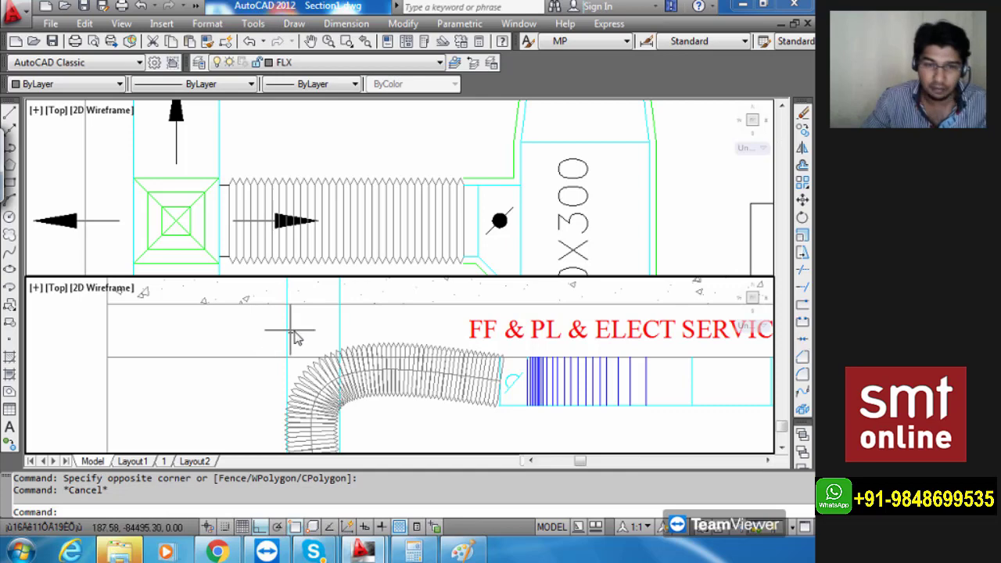
{"action": "left_click", "coordinate": [372, 323]}
{"action": "left_click", "coordinate": [282, 330]}
{"action": "key", "text": "Delete"}
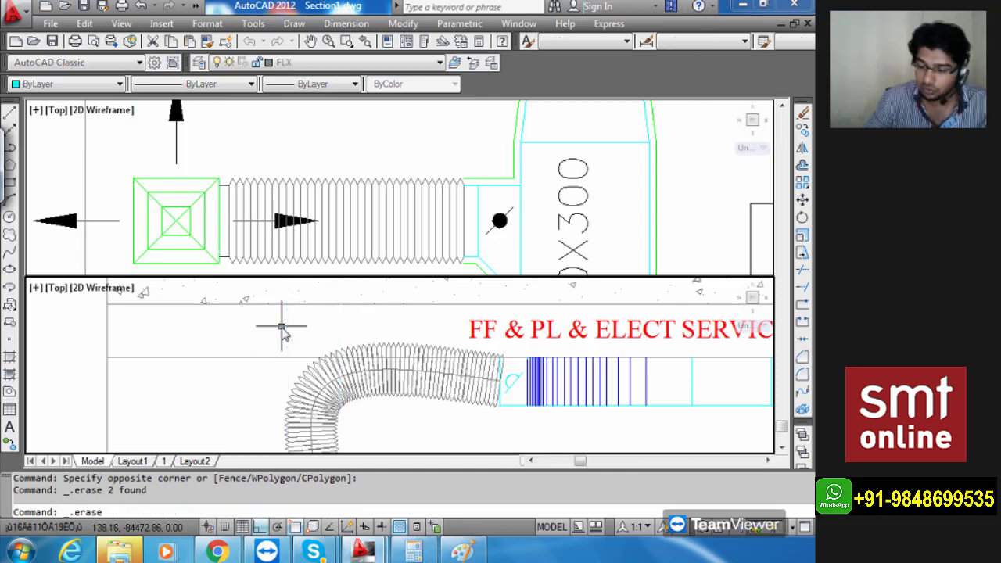
Review the duct section, then examine the plan's diffusers, section line A and the chilled water pipes crossing it.
{"action": "scroll", "coordinate": [366, 420], "scroll_direction": "down", "scroll_amount": 4}
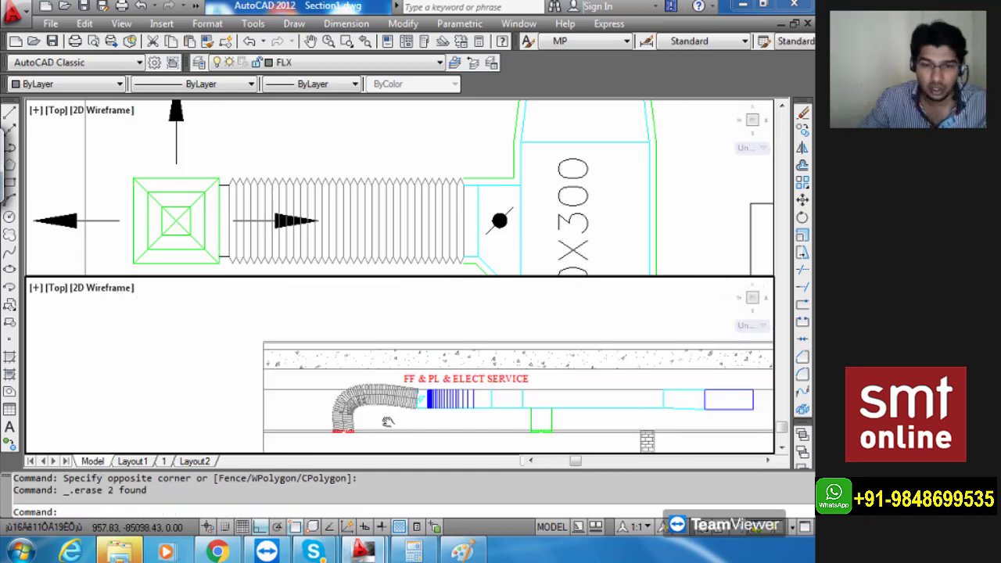
{"action": "middle_click_drag", "start_coordinate": [388, 421], "coordinate": [359, 391]}
{"action": "key", "text": "Escape"}
{"action": "scroll", "coordinate": [366, 385], "scroll_direction": "down", "scroll_amount": 2}
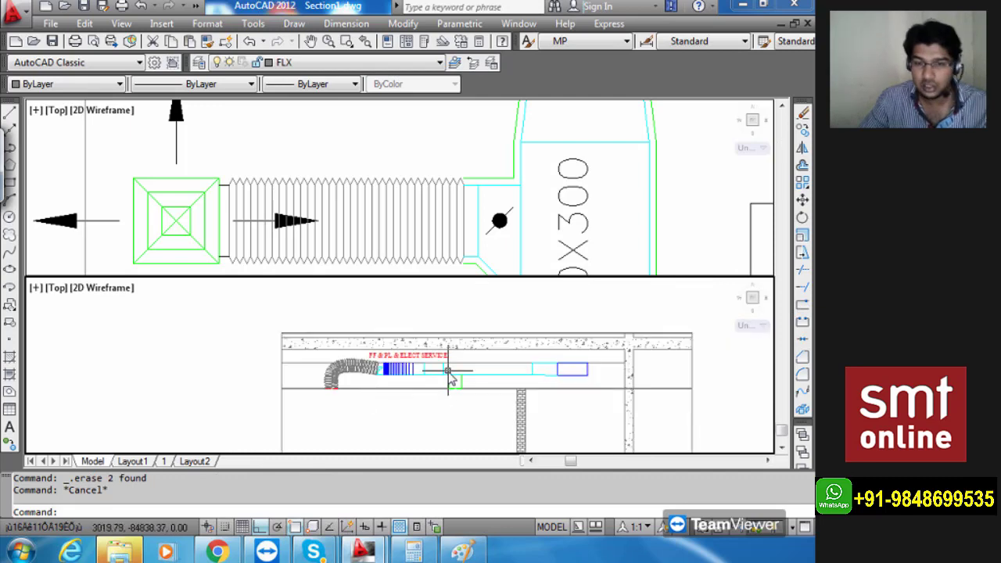
{"action": "scroll", "coordinate": [230, 146], "scroll_direction": "down", "scroll_amount": 5}
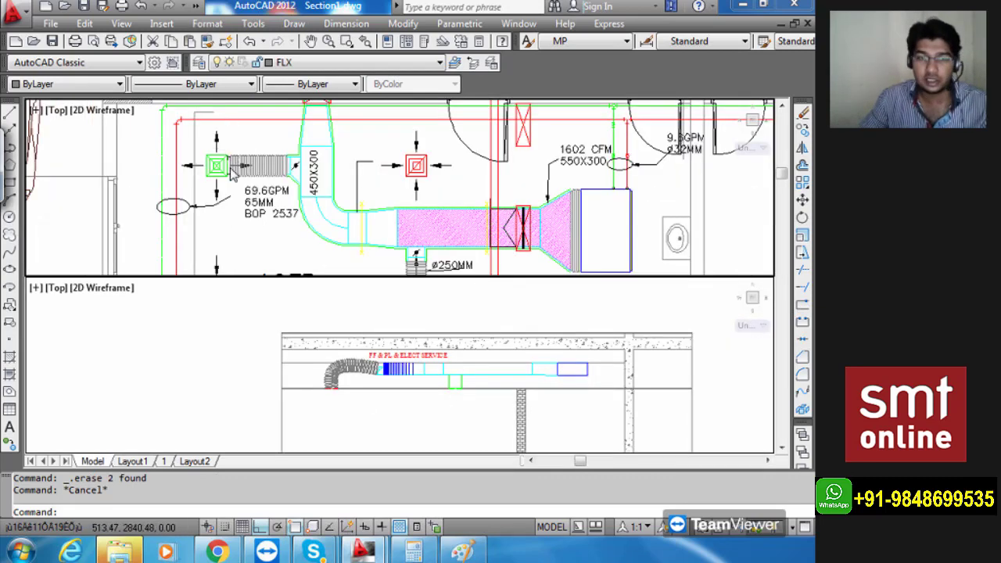
{"action": "middle_click_drag", "start_coordinate": [230, 229], "coordinate": [230, 148]}
{"action": "scroll", "coordinate": [230, 148], "scroll_direction": "down", "scroll_amount": 2}
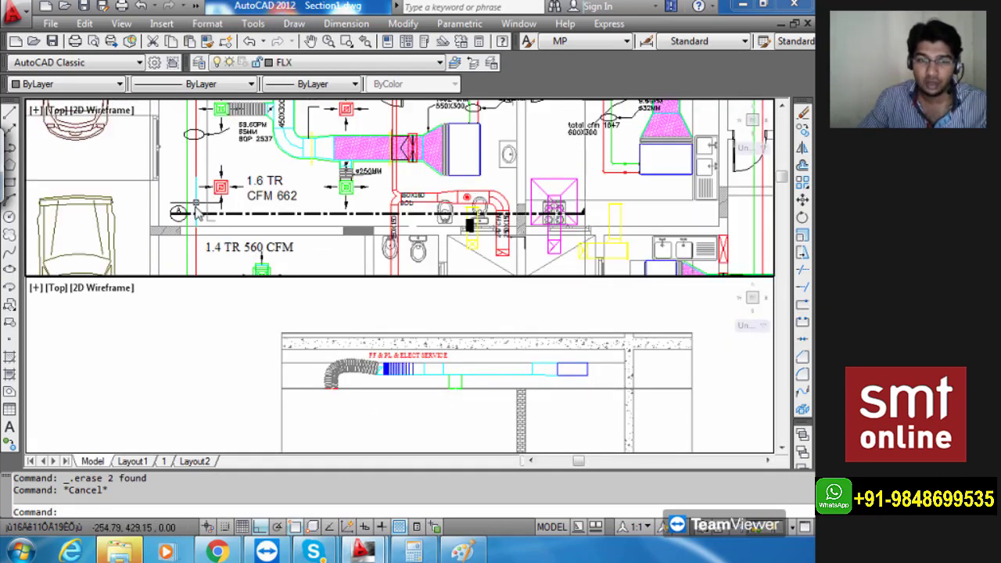
{"action": "scroll", "coordinate": [198, 216], "scroll_direction": "up", "scroll_amount": 5}
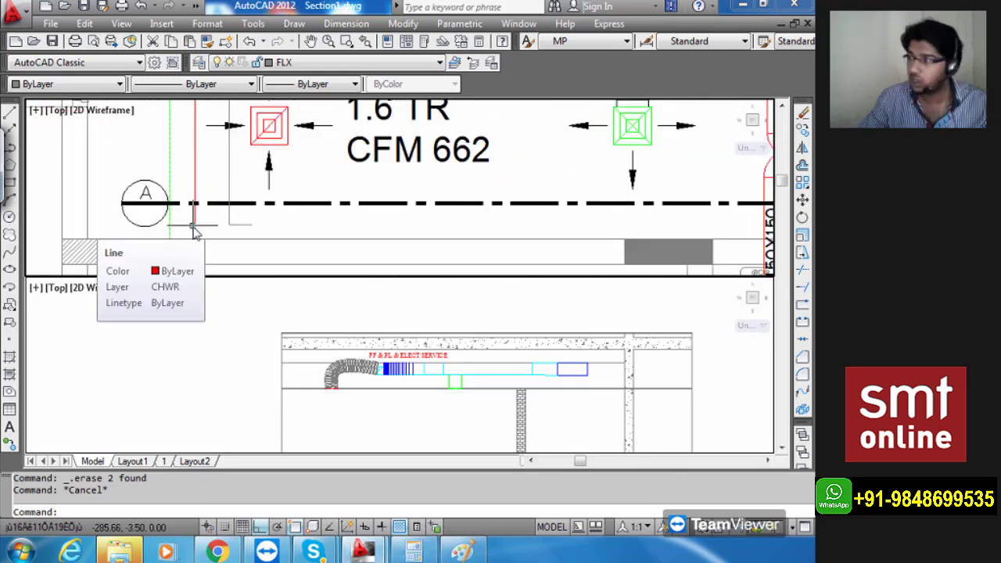
{"action": "middle_click_drag", "start_coordinate": [207, 227], "coordinate": [210, 227]}
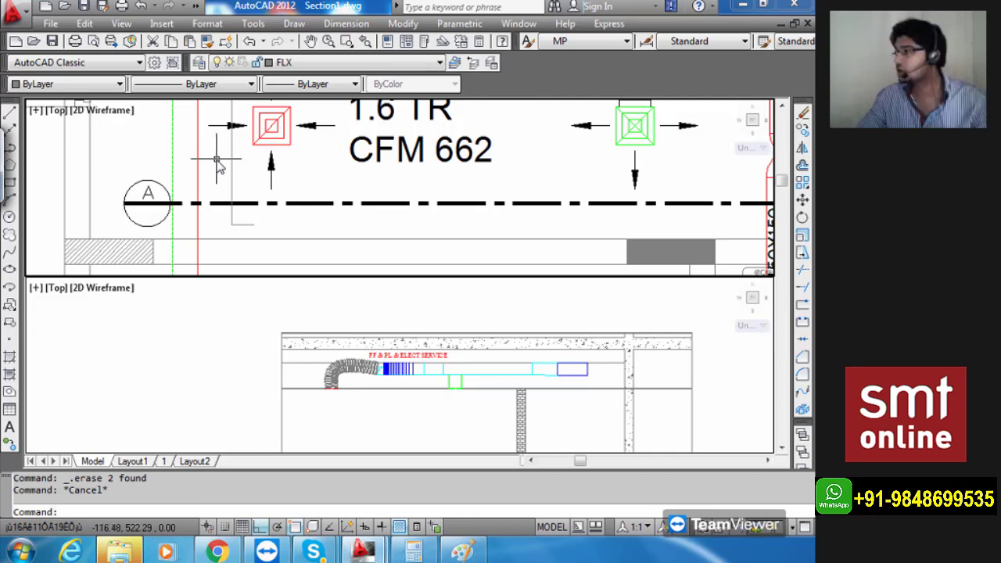
{"action": "middle_click_drag", "start_coordinate": [213, 151], "coordinate": [212, 230]}
{"action": "scroll", "coordinate": [214, 230], "scroll_direction": "down", "scroll_amount": 3}
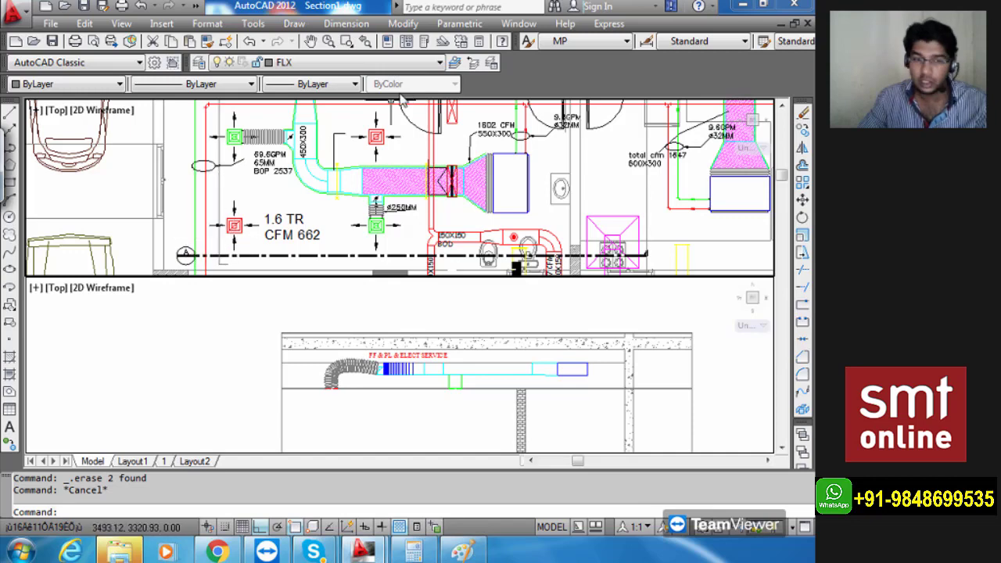
{"action": "left_click", "coordinate": [205, 212]}
{"action": "key", "text": "Escape"}
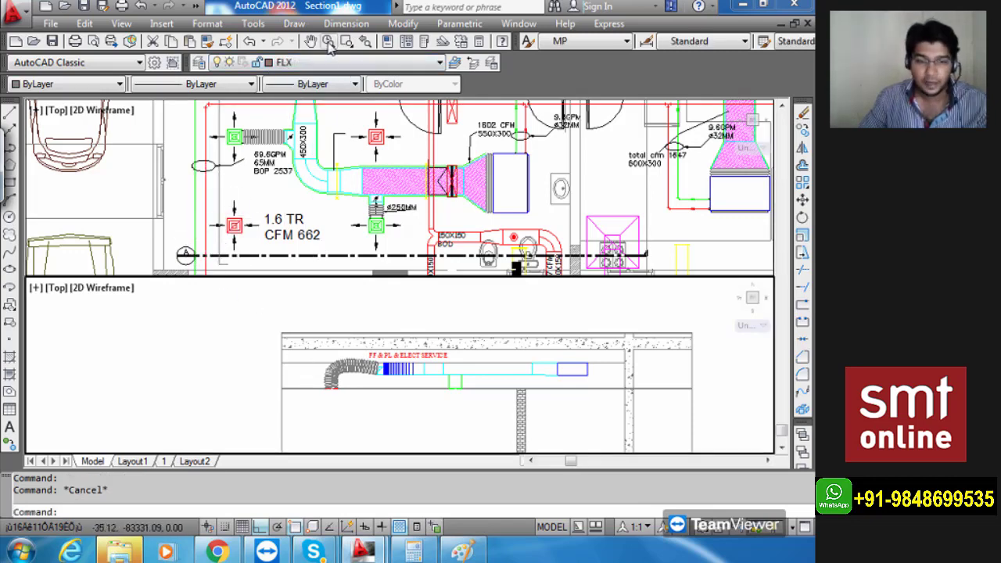
Make CHWR the current layer for the chilled water return pipe.
{"action": "left_click", "coordinate": [326, 63]}
{"action": "scroll", "coordinate": [329, 246], "scroll_direction": "down", "scroll_amount": 2}
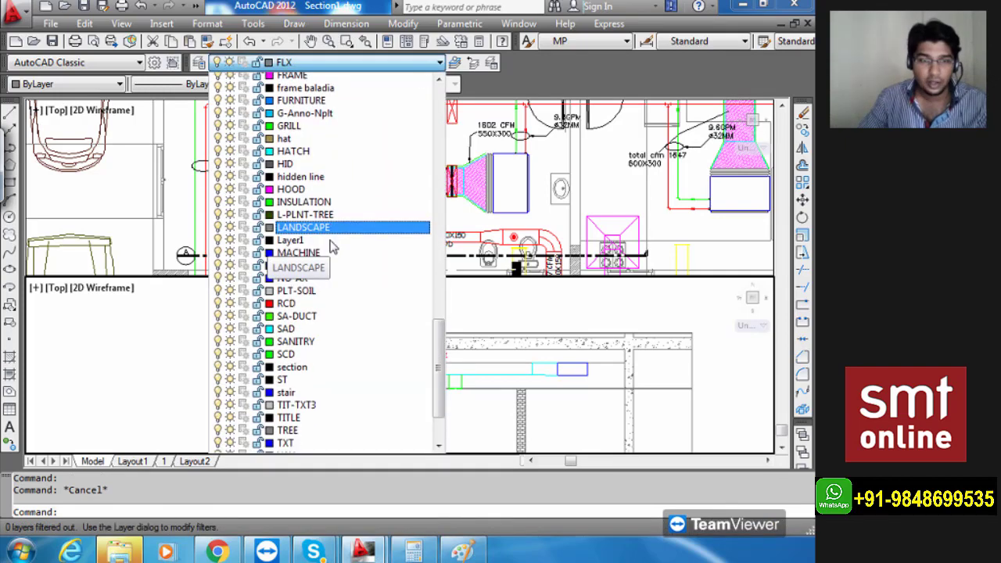
{"action": "scroll", "coordinate": [332, 246], "scroll_direction": "up", "scroll_amount": 7}
{"action": "scroll", "coordinate": [331, 246], "scroll_direction": "up", "scroll_amount": 5}
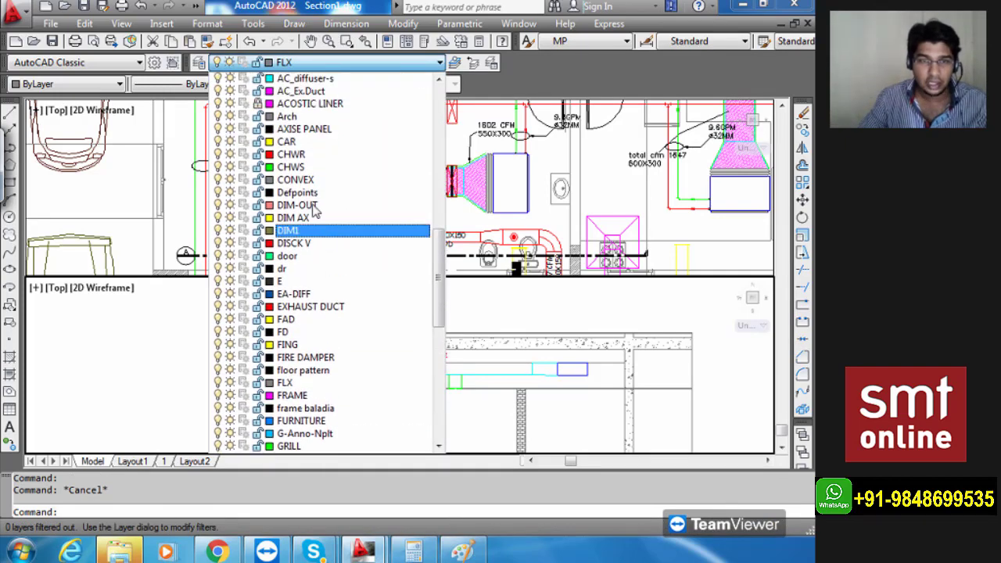
{"action": "scroll", "coordinate": [304, 160], "scroll_direction": "down", "scroll_amount": 1}
{"action": "left_click", "coordinate": [291, 104]}
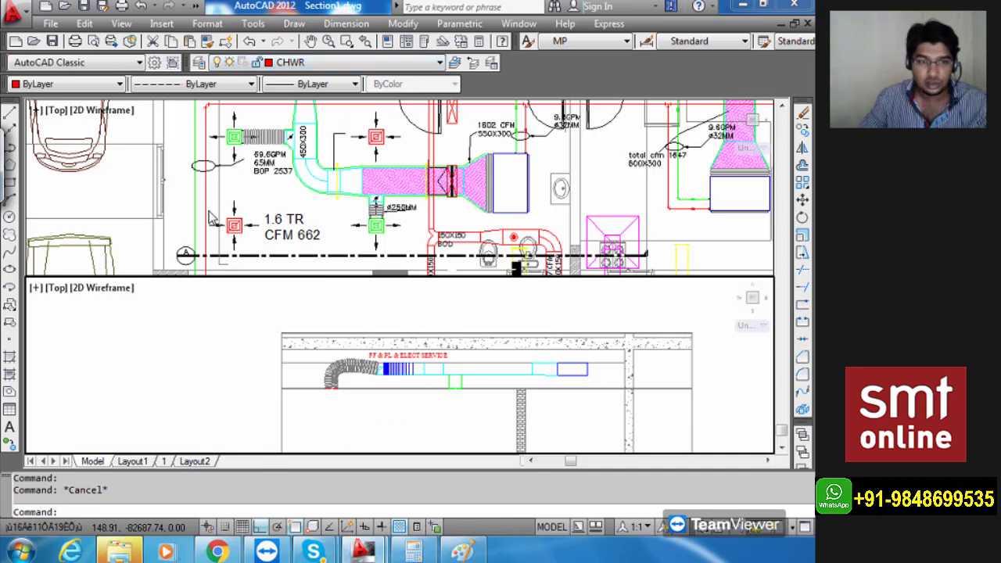
Draw a vertical construction line through the red chilled water return pipe in the plan, projecting it down into the section.
{"action": "type", "text": "xl"}
{"action": "key", "text": "Return"}
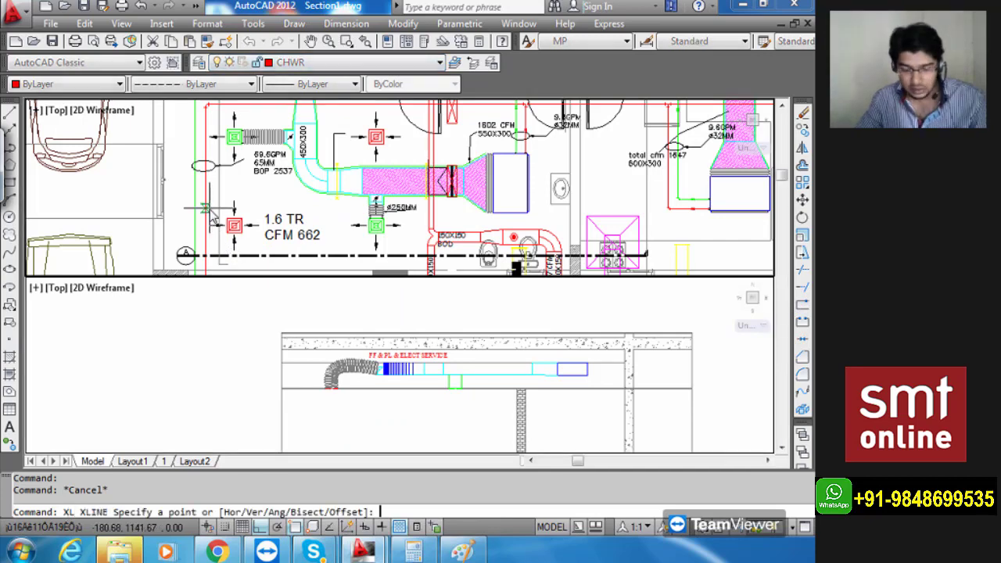
{"action": "type", "text": "v"}
{"action": "key", "text": "Return"}
{"action": "scroll", "coordinate": [207, 212], "scroll_direction": "up", "scroll_amount": 5}
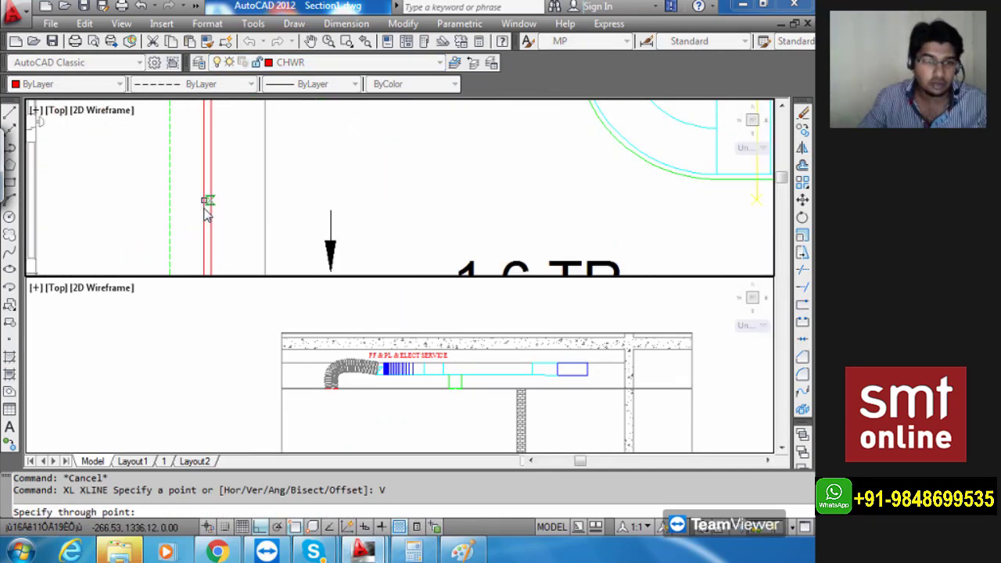
{"action": "left_click", "coordinate": [212, 229]}
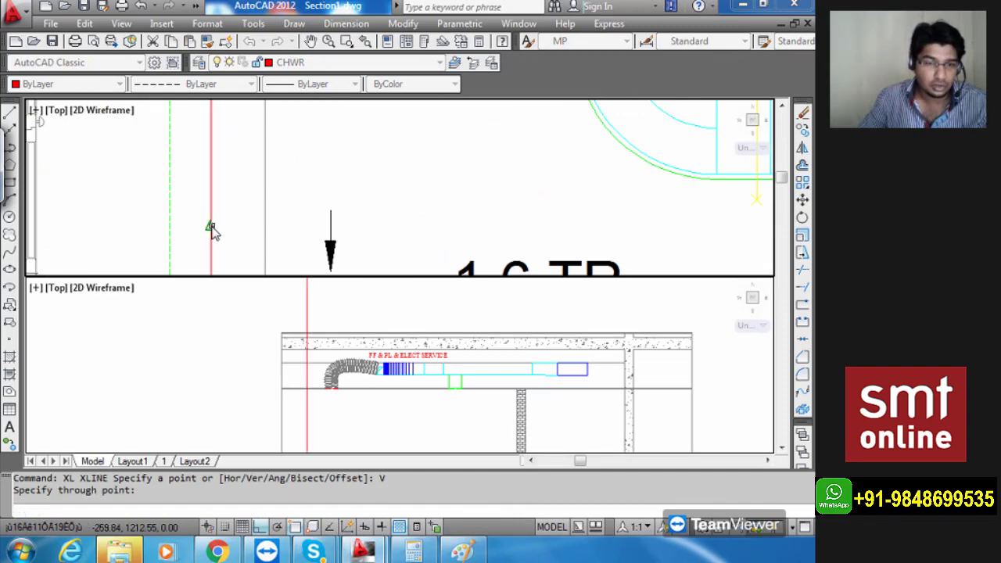
{"action": "key", "text": "Escape"}
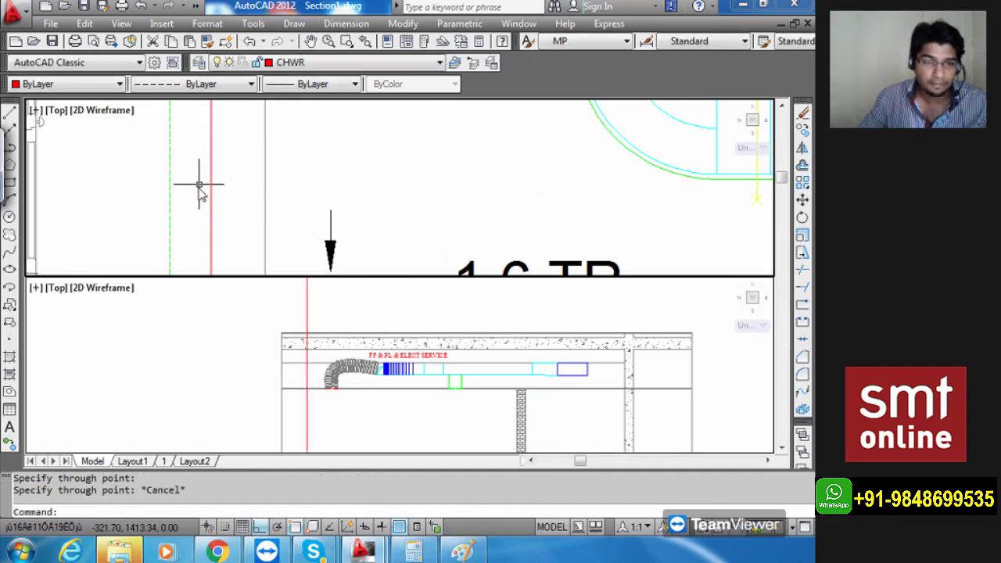
{"action": "type", "text": "xl"}
{"action": "key", "text": "Return"}
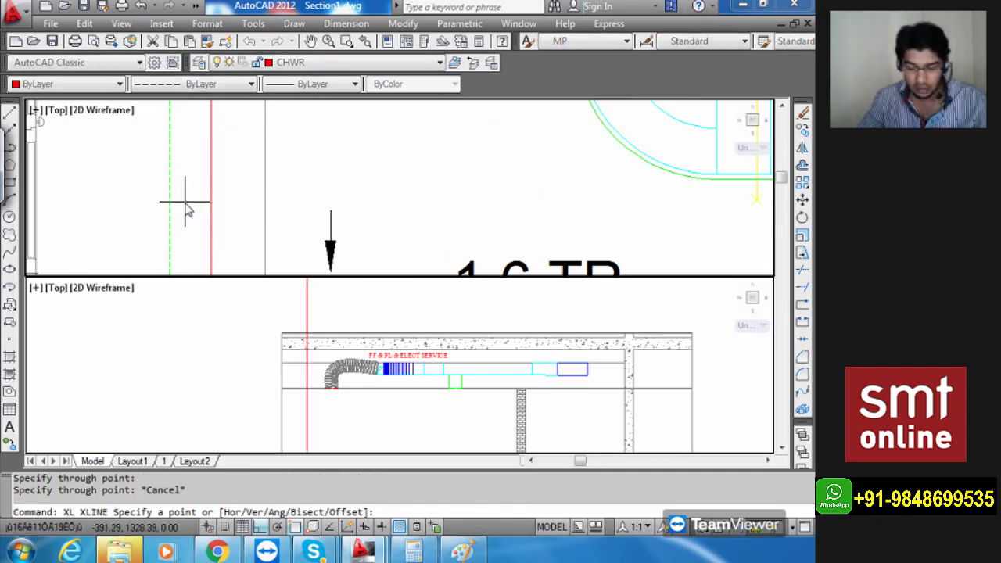
{"action": "type", "text": "v"}
{"action": "key", "text": "Return"}
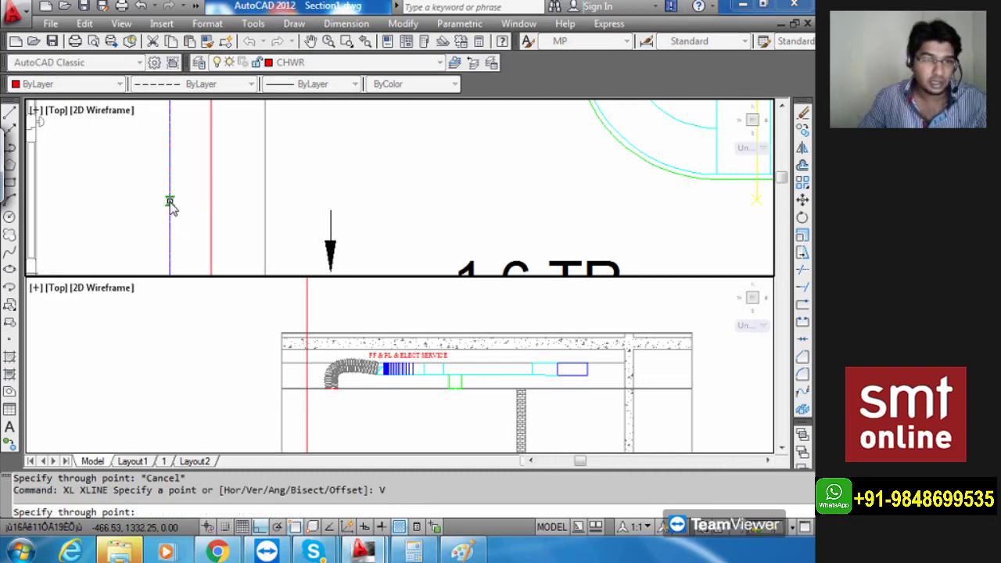
{"action": "left_click", "coordinate": [169, 203]}
{"action": "key", "text": "Escape"}
{"action": "key", "text": "Escape"}
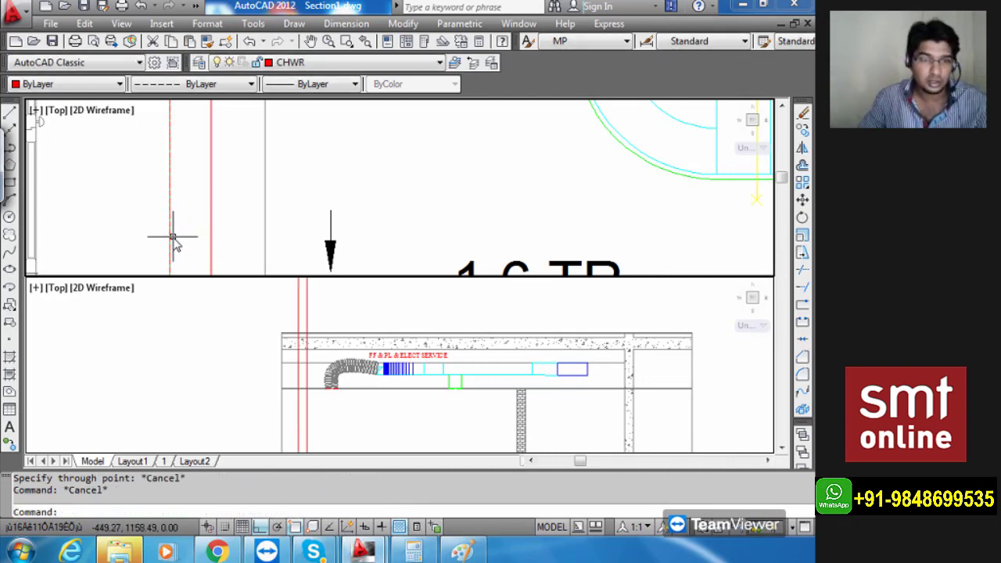
{"action": "left_click", "coordinate": [170, 233]}
{"action": "key", "text": "Delete"}
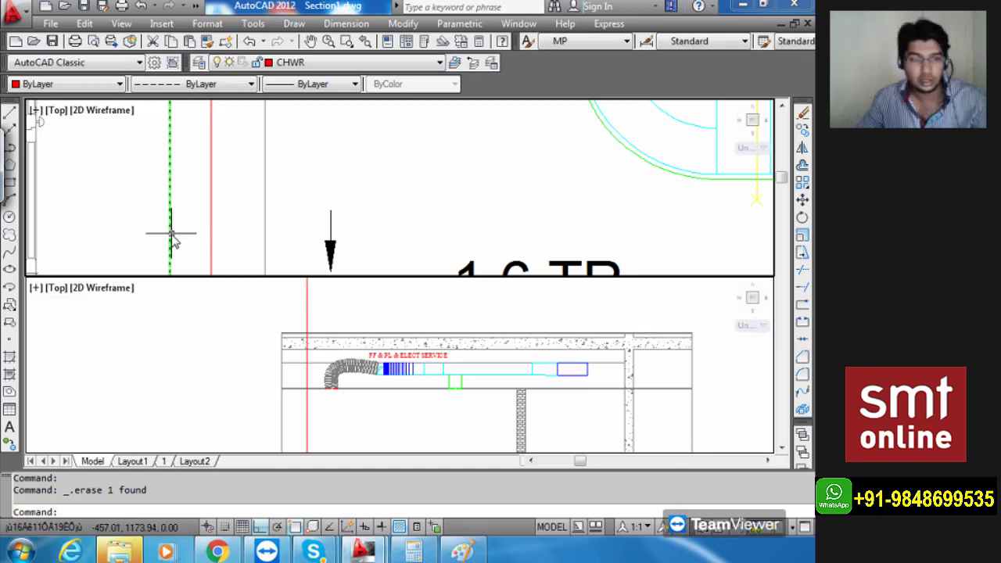
{"action": "key", "text": "Escape"}
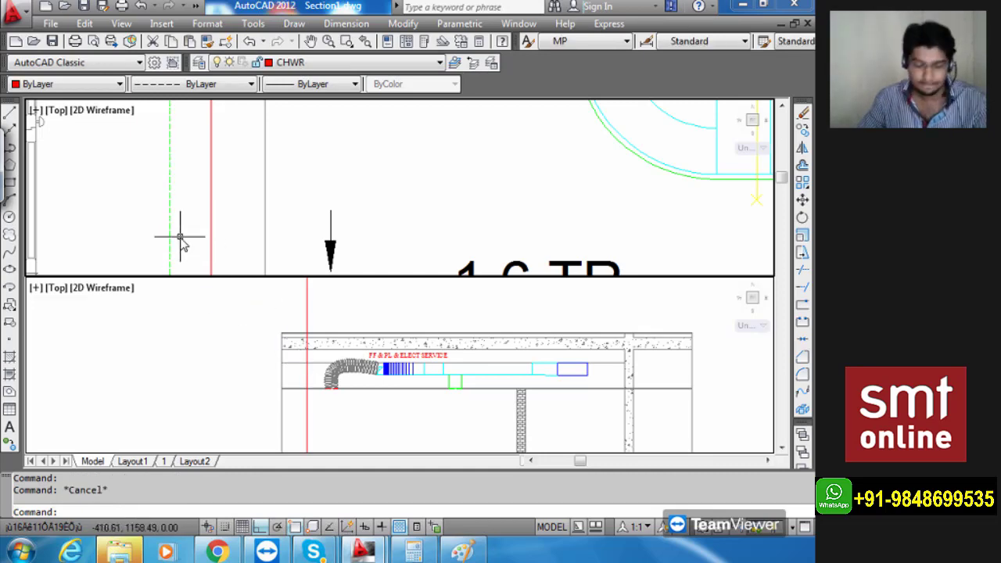
Draw a vertical construction line through the green dashed chilled water supply pipe in the plan, projecting it into the section.
{"action": "type", "text": "xl"}
{"action": "key", "text": "Return"}
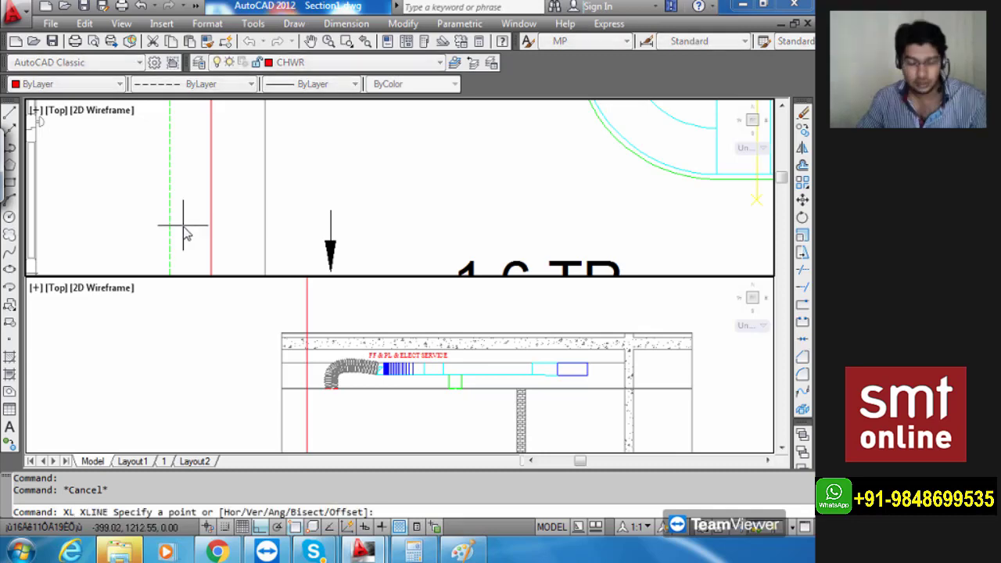
{"action": "type", "text": "v"}
{"action": "key", "text": "Return"}
{"action": "left_click", "coordinate": [170, 227]}
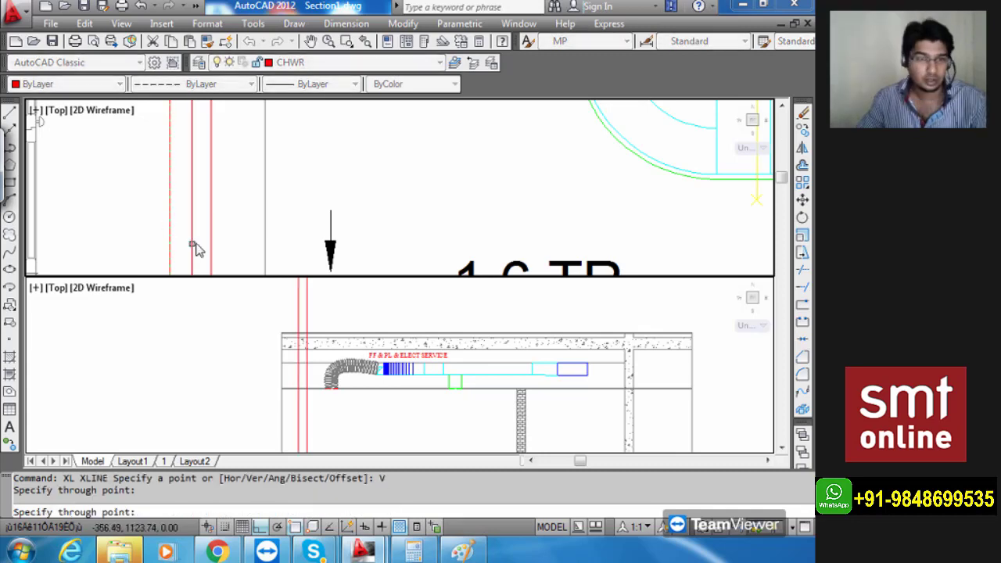
{"action": "key", "text": "Escape"}
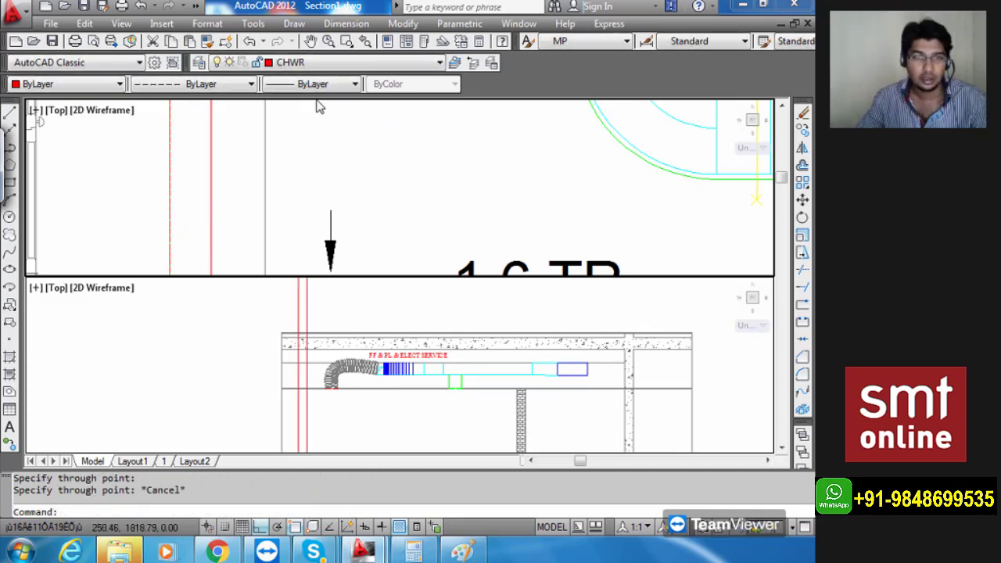
Move the supply pipe's projected construction line in the section to the CHWS layer.
{"action": "left_click", "coordinate": [300, 315]}
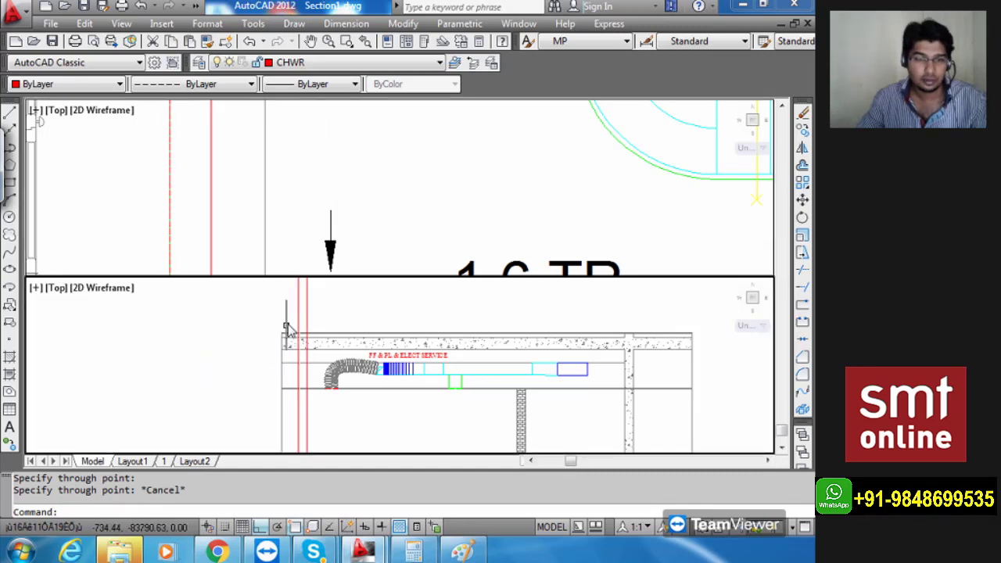
{"action": "scroll", "coordinate": [301, 317], "scroll_direction": "up", "scroll_amount": 5}
{"action": "left_click", "coordinate": [305, 317]}
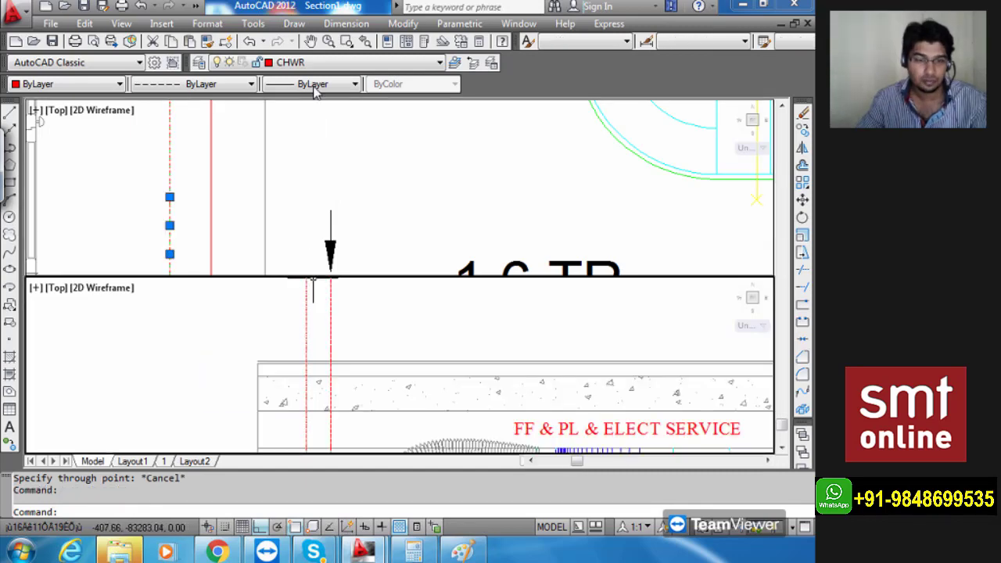
{"action": "left_click", "coordinate": [329, 63]}
{"action": "left_click", "coordinate": [319, 93]}
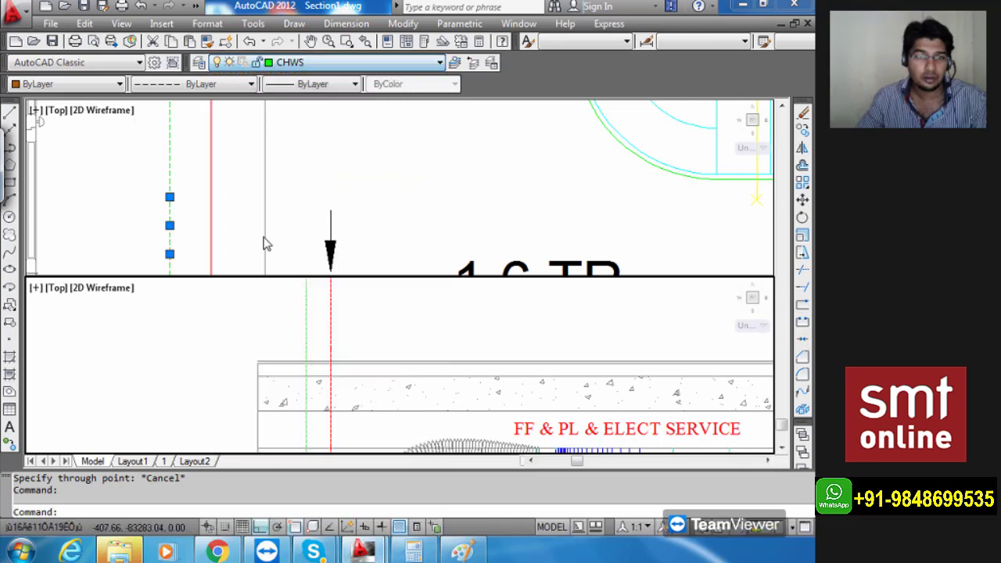
{"action": "key", "text": "Escape"}
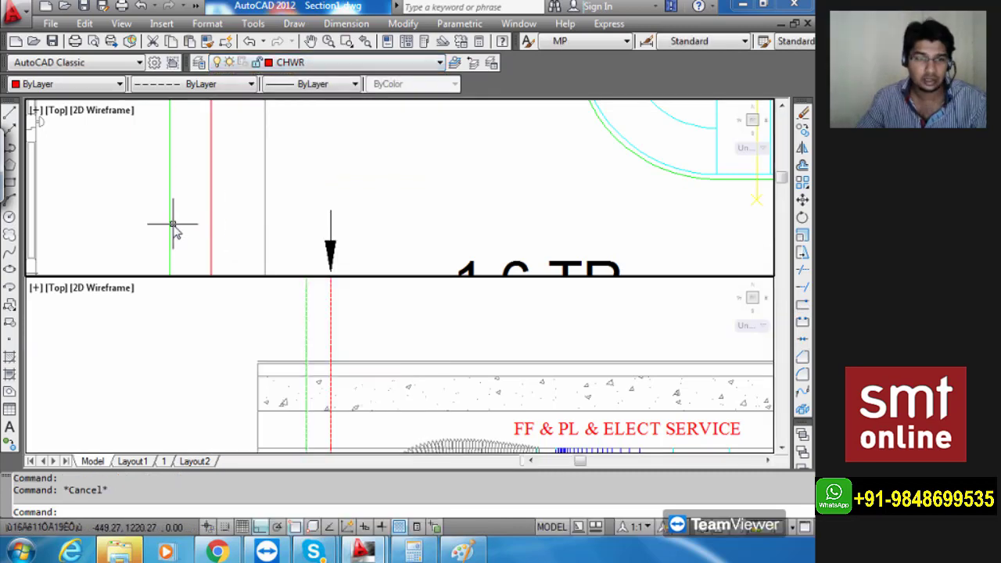
Trim the two chilled water projection lines above the slab and below the false ceiling in the section, using all objects as cutting edges.
{"action": "middle_click_drag", "start_coordinate": [236, 363], "coordinate": [233, 325]}
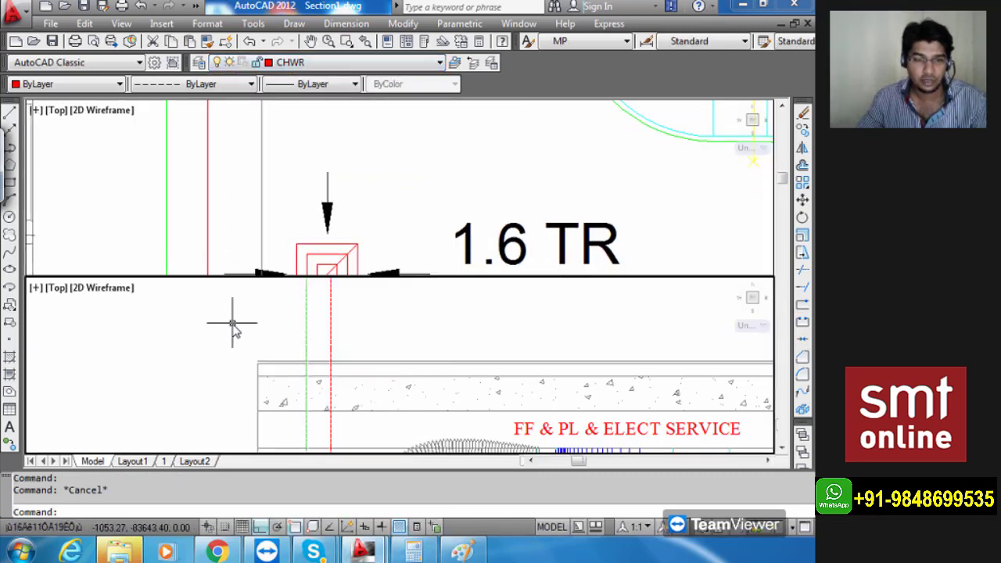
{"action": "scroll", "coordinate": [232, 331], "scroll_direction": "down", "scroll_amount": 1}
{"action": "type", "text": "TR"}
{"action": "key", "text": "Return"}
{"action": "key", "text": "Return"}
{"action": "left_click", "coordinate": [327, 320]}
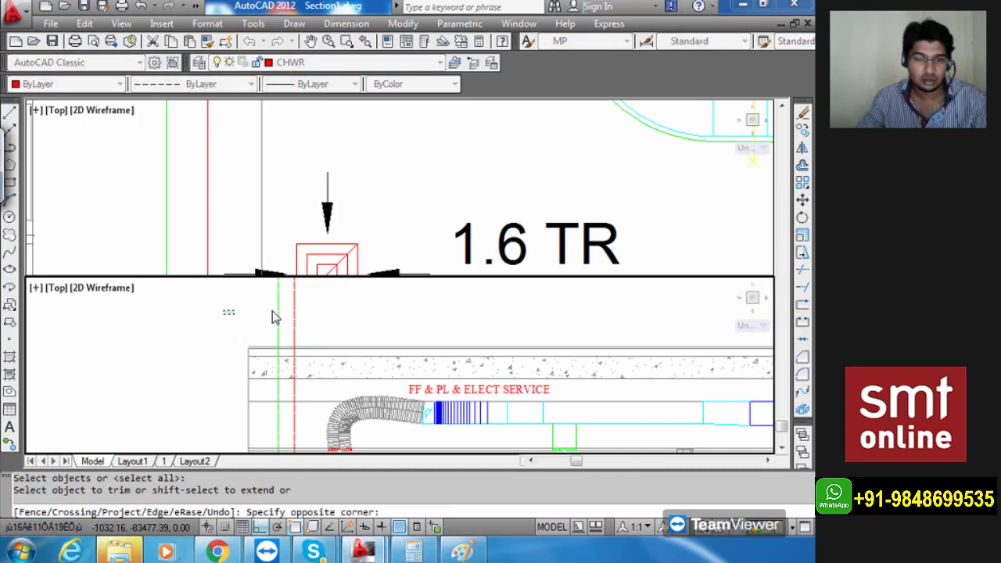
{"action": "left_click", "coordinate": [227, 311]}
{"action": "scroll", "coordinate": [316, 337], "scroll_direction": "down", "scroll_amount": 4}
{"action": "scroll", "coordinate": [310, 402], "scroll_direction": "up", "scroll_amount": 4}
{"action": "left_click", "coordinate": [313, 406]}
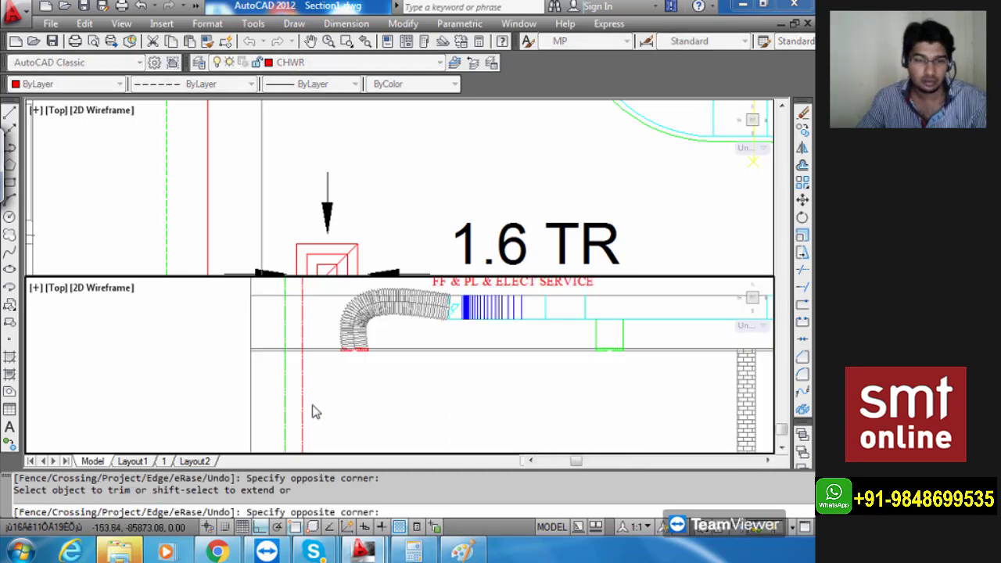
{"action": "left_click", "coordinate": [276, 380]}
Trim both chilled water lines out of the FF & PL & ELECT SERVICE zone beneath the slab.
{"action": "middle_click_drag", "start_coordinate": [287, 368], "coordinate": [278, 444]}
{"action": "scroll", "coordinate": [291, 393], "scroll_direction": "up", "scroll_amount": 2}
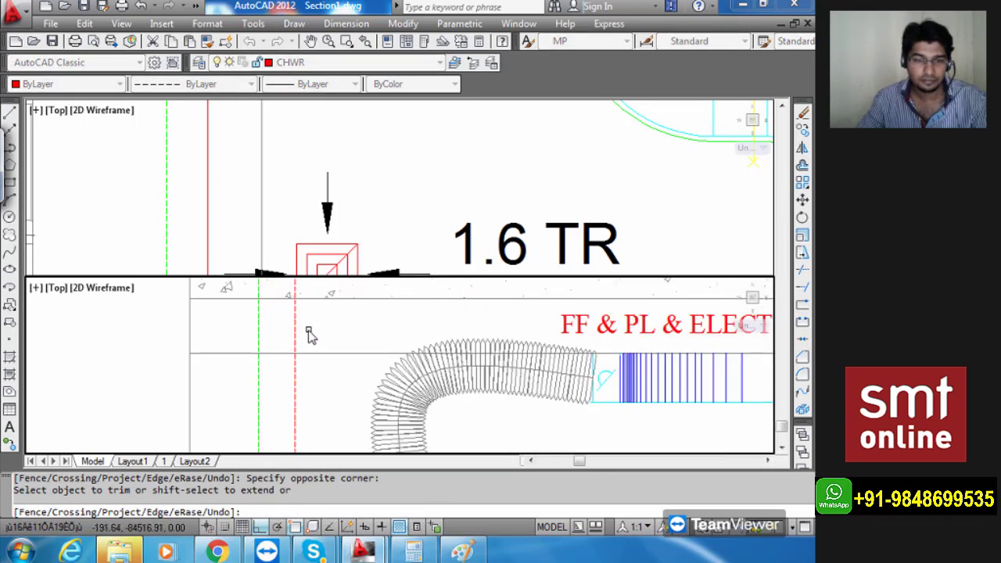
{"action": "left_click", "coordinate": [308, 329]}
{"action": "left_click", "coordinate": [230, 330]}
{"action": "middle_click_drag", "start_coordinate": [284, 321], "coordinate": [297, 389]}
{"action": "key", "text": "Escape"}
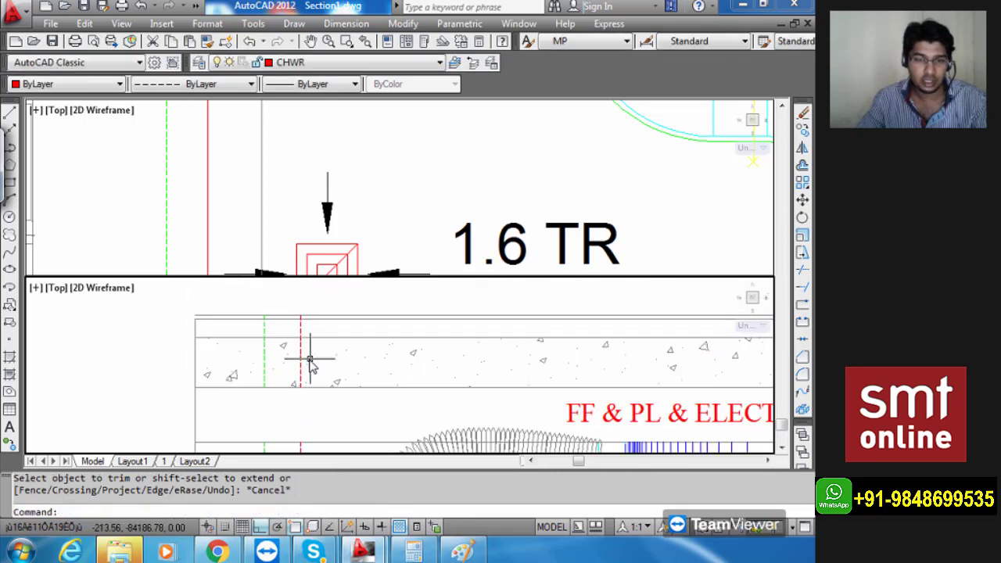
Erase the two leftover pieces of the chilled water lines inside the concrete slab.
{"action": "left_click", "coordinate": [302, 358]}
{"action": "left_click", "coordinate": [266, 365]}
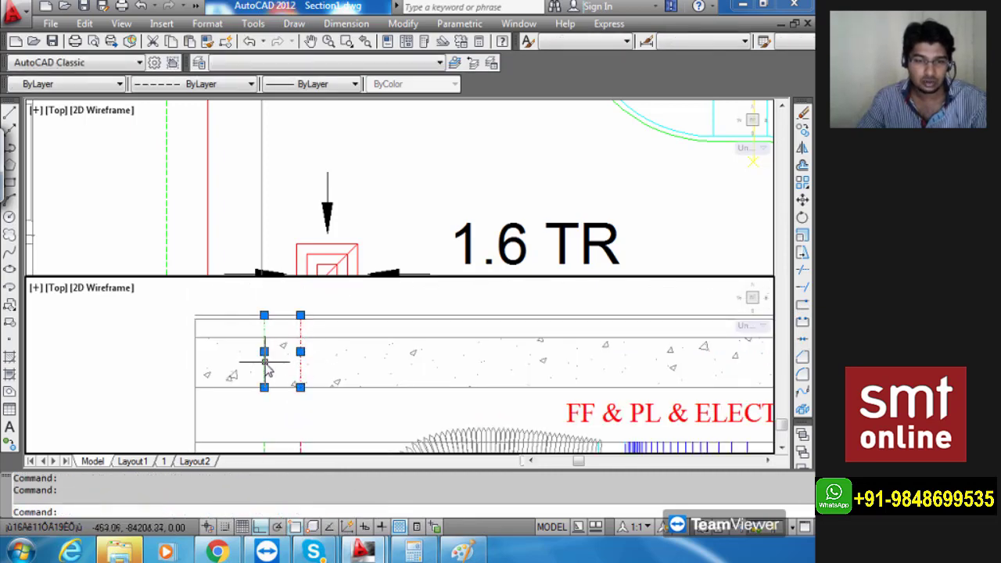
{"action": "key", "text": "Delete"}
{"action": "scroll", "coordinate": [295, 335], "scroll_direction": "down", "scroll_amount": 3}
{"action": "key", "text": "Escape"}
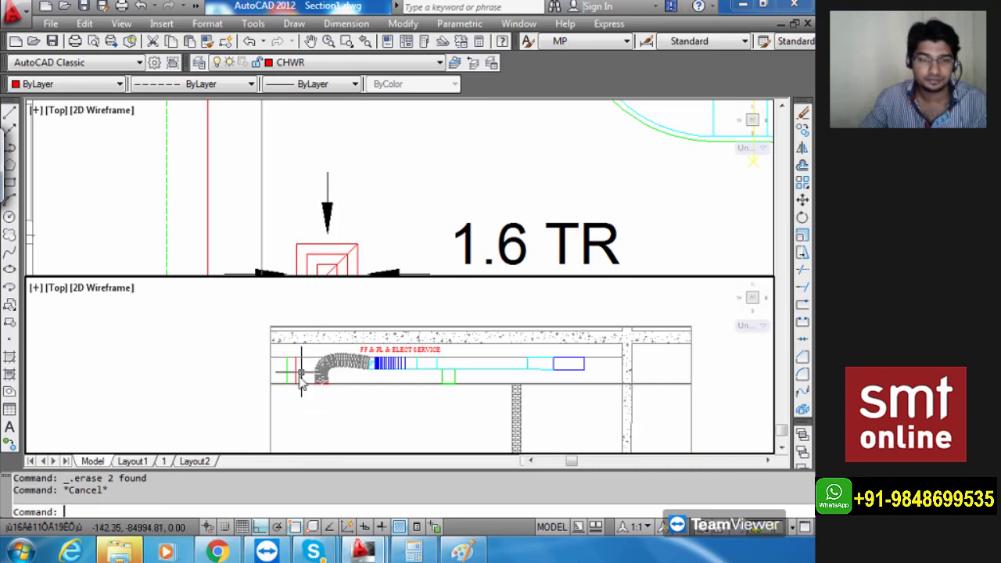
{"action": "scroll", "coordinate": [294, 376], "scroll_direction": "up", "scroll_amount": 4}
{"action": "scroll", "coordinate": [291, 372], "scroll_direction": "down", "scroll_amount": 1}
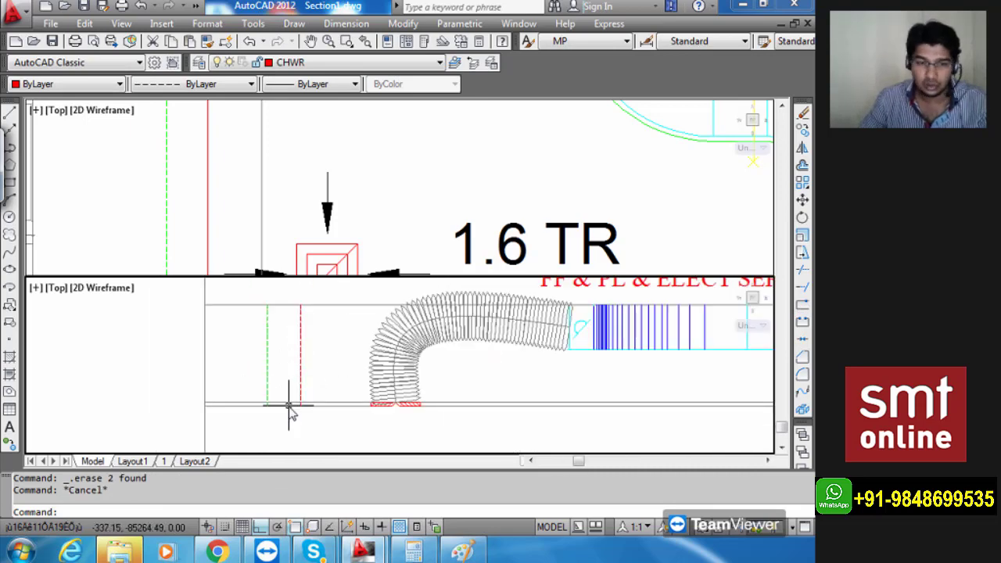
{"action": "scroll", "coordinate": [291, 408], "scroll_direction": "up", "scroll_amount": 5}
{"action": "scroll", "coordinate": [314, 415], "scroll_direction": "up", "scroll_amount": 3}
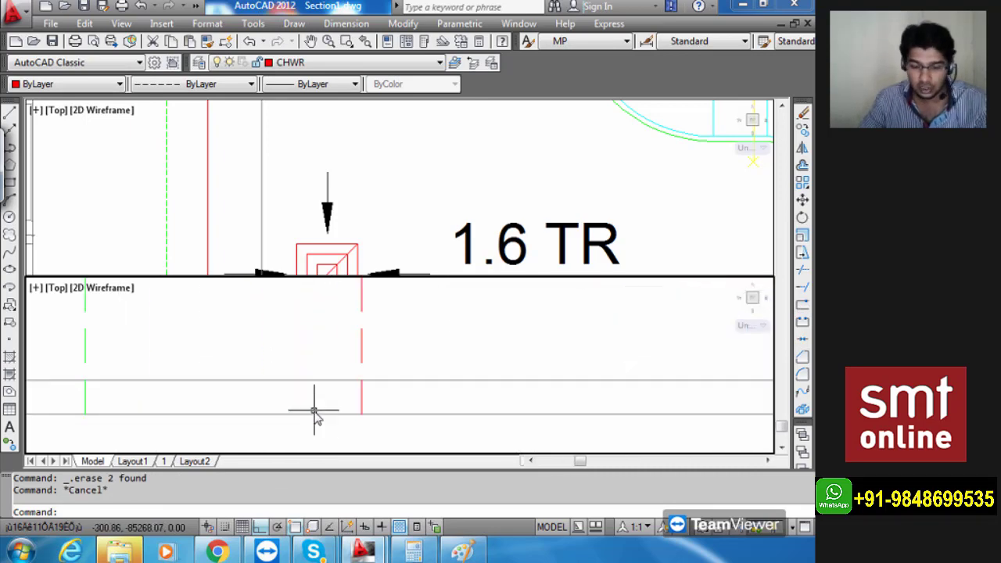
{"action": "type", "text": "TR"}
{"action": "key", "text": "Return"}
{"action": "type", "text": "B"}
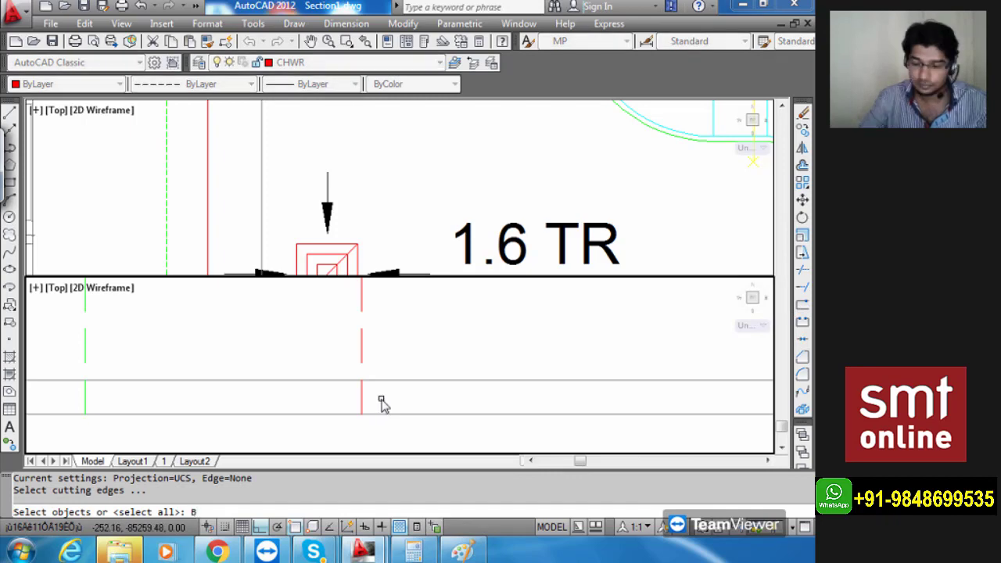
{"action": "key", "text": "Escape"}
Trim the short ends of the supply and return pipe lines that lie between the two false ceiling lines.
{"action": "type", "text": "TR"}
{"action": "key", "text": "Return"}
{"action": "key", "text": "Return"}
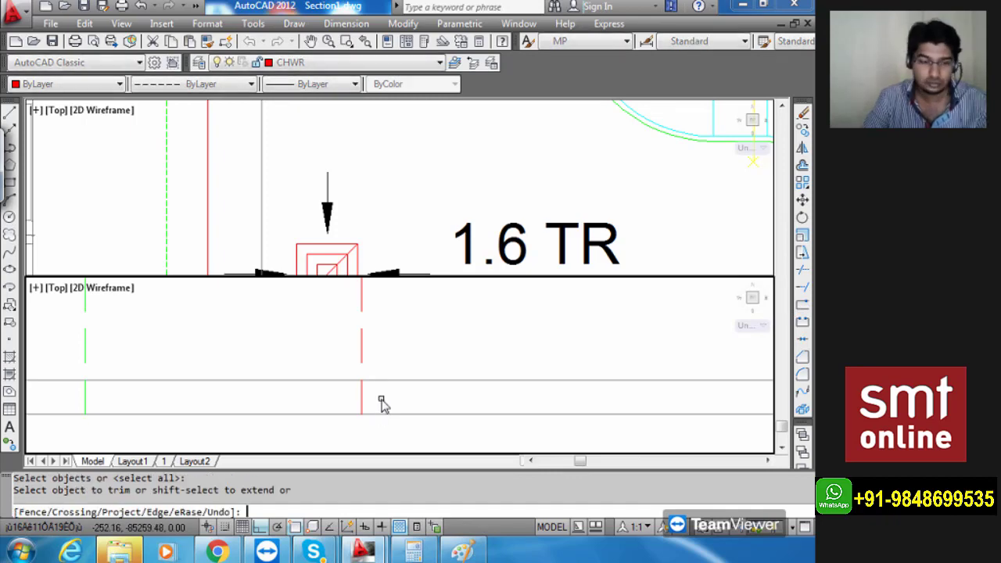
{"action": "left_click", "coordinate": [351, 403]}
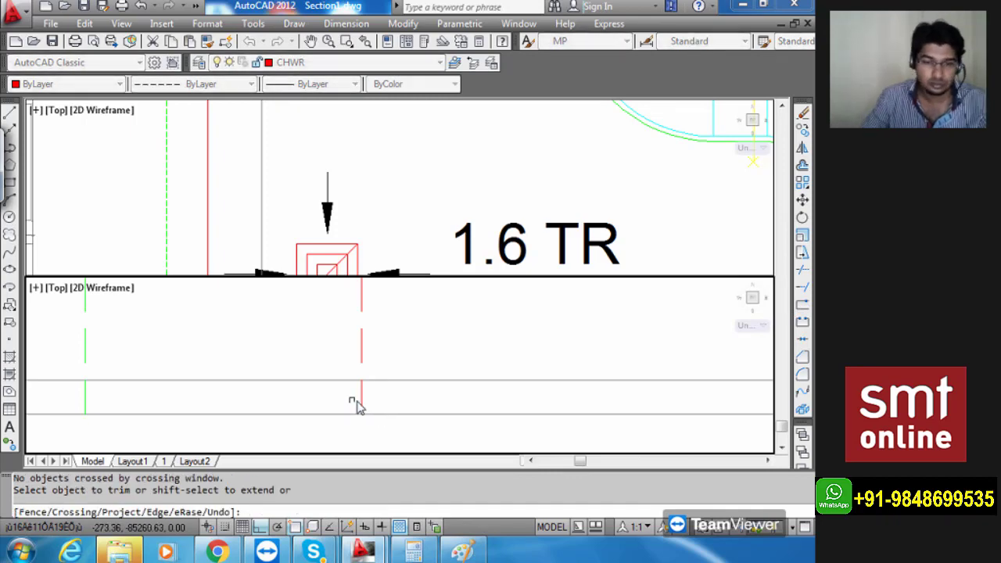
{"action": "middle_click_drag", "start_coordinate": [269, 417], "coordinate": [372, 383]}
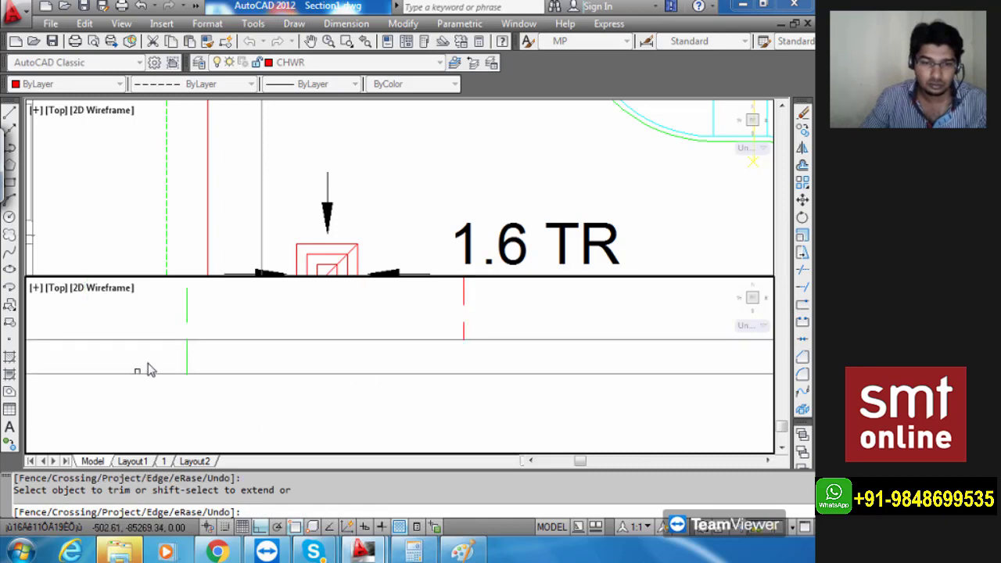
{"action": "key", "text": "Escape"}
{"action": "scroll", "coordinate": [185, 362], "scroll_direction": "down", "scroll_amount": 4}
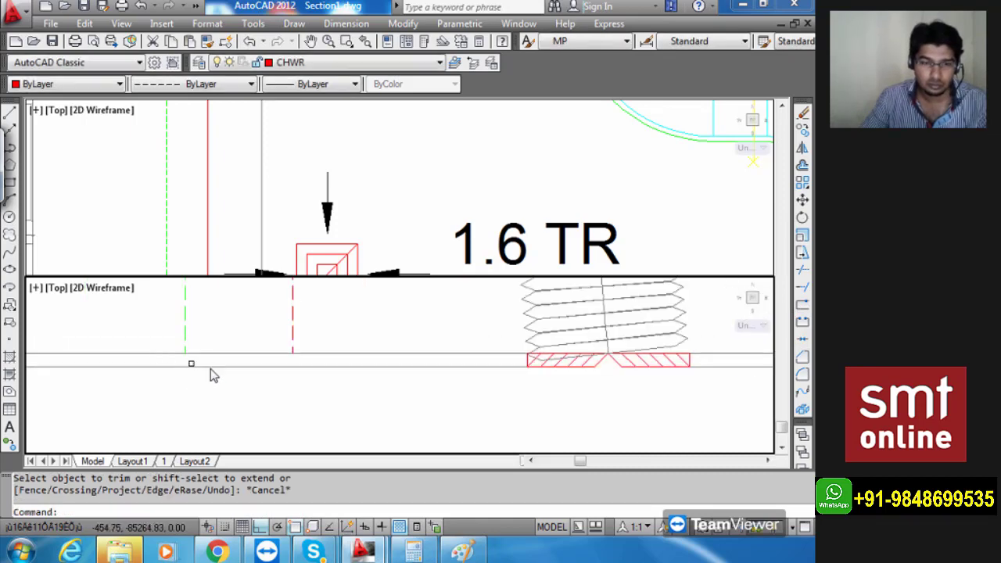
{"action": "scroll", "coordinate": [289, 342], "scroll_direction": "down", "scroll_amount": 4}
{"action": "middle_click_drag", "start_coordinate": [301, 345], "coordinate": [280, 437]}
{"action": "scroll", "coordinate": [264, 381], "scroll_direction": "down", "scroll_amount": 3}
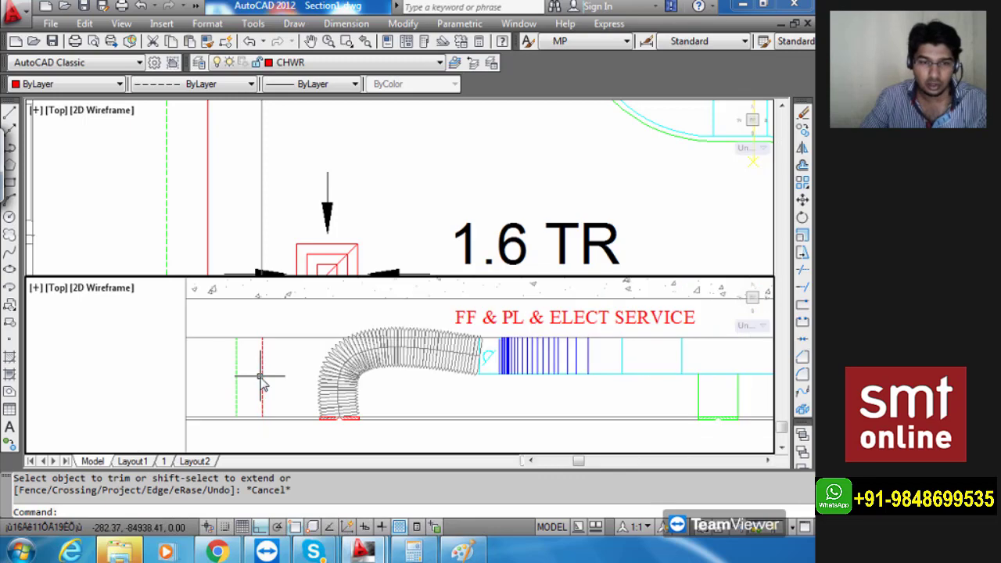
{"action": "key", "text": "Escape"}
{"action": "scroll", "coordinate": [266, 353], "scroll_direction": "down", "scroll_amount": 4}
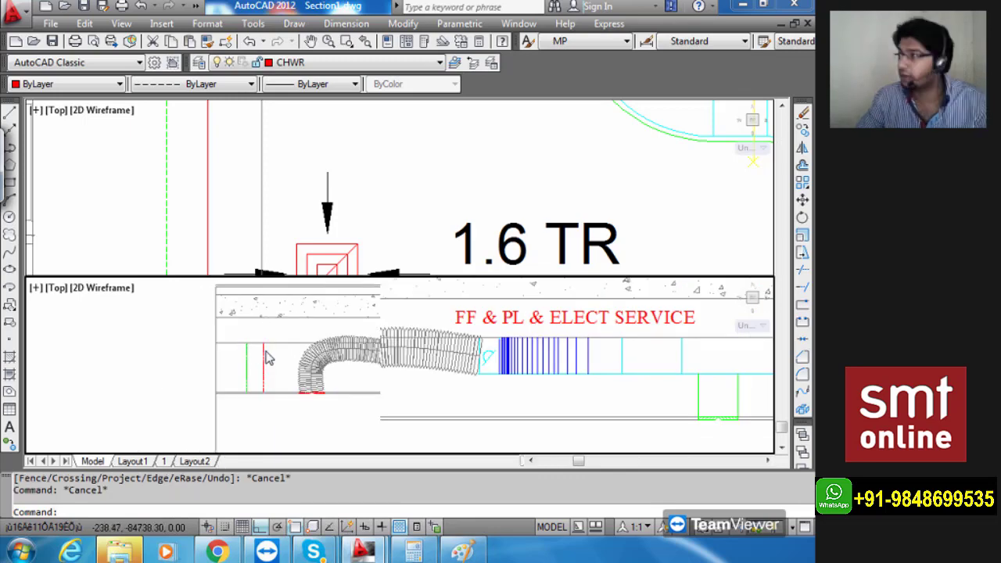
Examine the 150X150 and 250X150 exhaust ducts crossing section line A in the plan and compare them with the section.
{"action": "middle_click_drag", "start_coordinate": [452, 425], "coordinate": [460, 413]}
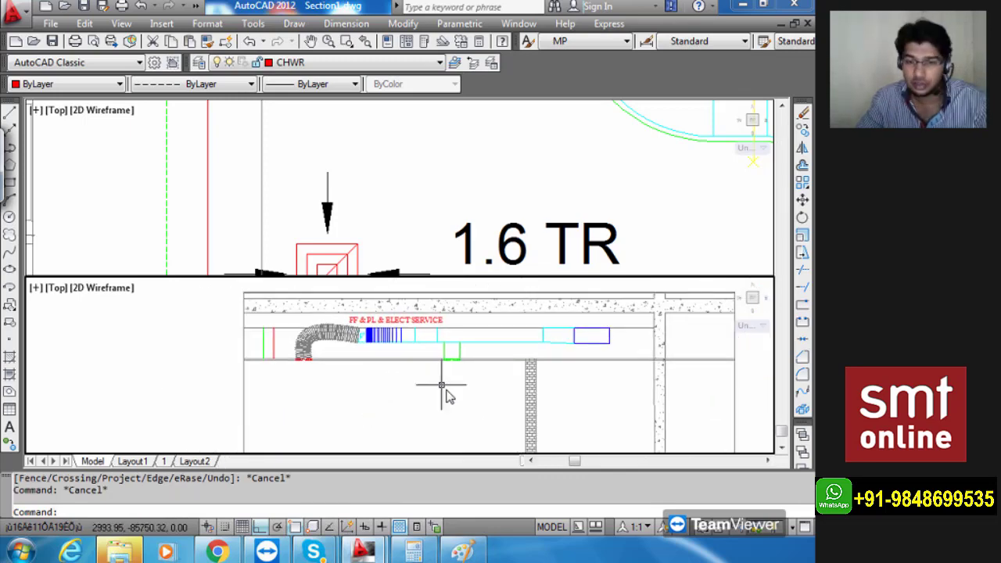
{"action": "left_click", "coordinate": [399, 166]}
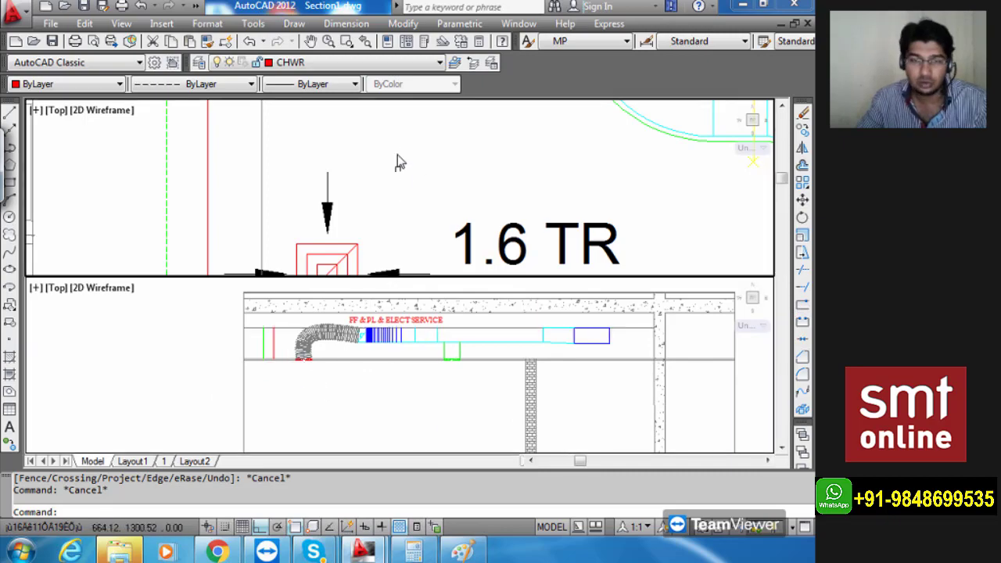
{"action": "scroll", "coordinate": [399, 156], "scroll_direction": "down", "scroll_amount": 6}
{"action": "middle_click_drag", "start_coordinate": [545, 212], "coordinate": [411, 229]}
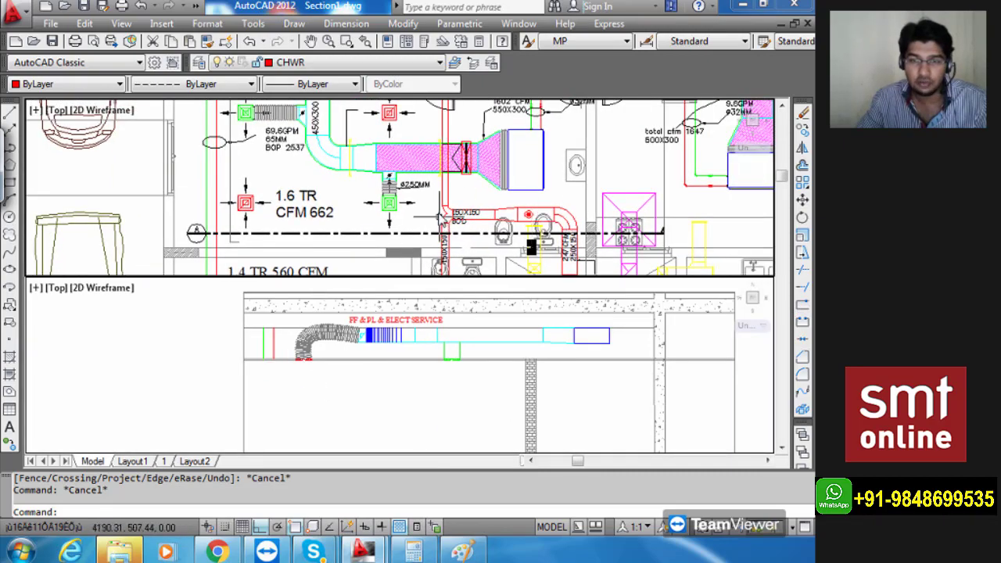
{"action": "middle_click_drag", "start_coordinate": [575, 235], "coordinate": [552, 222]}
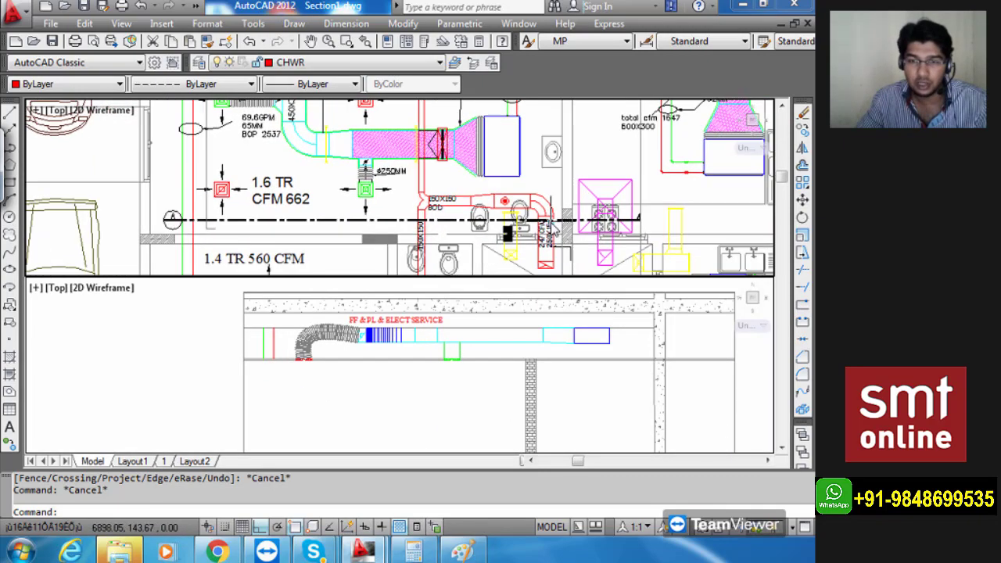
{"action": "scroll", "coordinate": [552, 231], "scroll_direction": "up", "scroll_amount": 2}
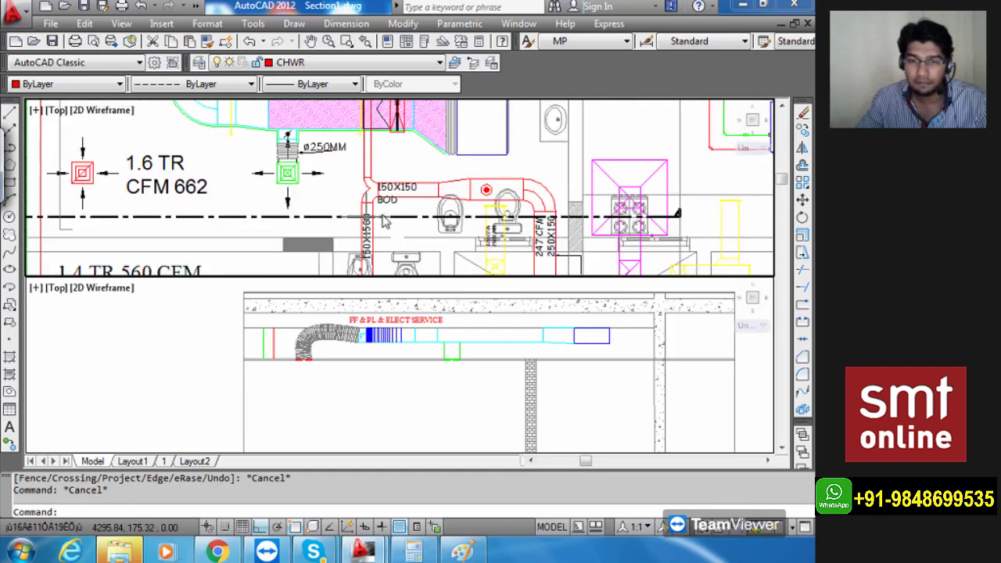
{"action": "scroll", "coordinate": [407, 199], "scroll_direction": "up", "scroll_amount": 4}
{"action": "scroll", "coordinate": [370, 223], "scroll_direction": "down", "scroll_amount": 2}
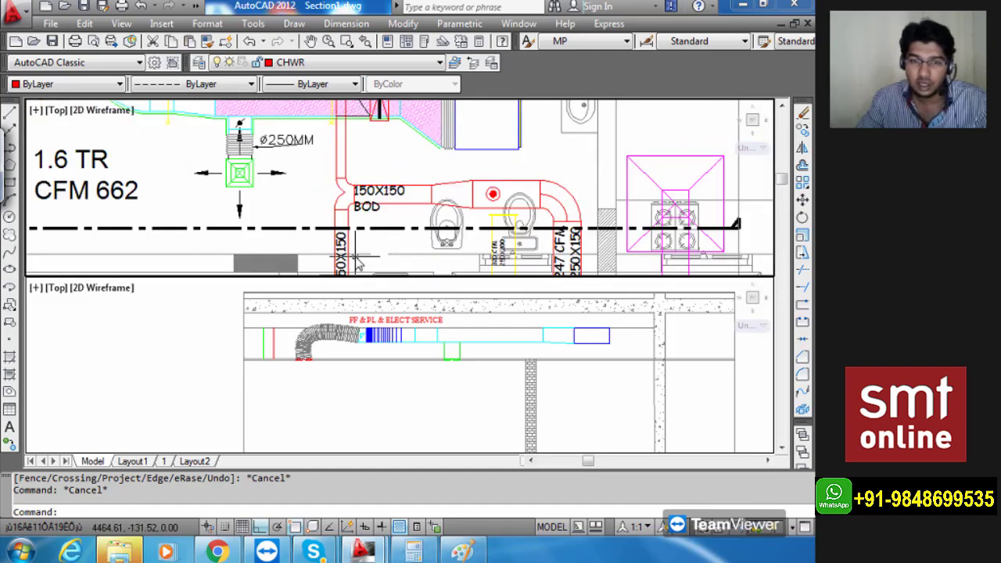
{"action": "middle_click_drag", "start_coordinate": [379, 221], "coordinate": [373, 175]}
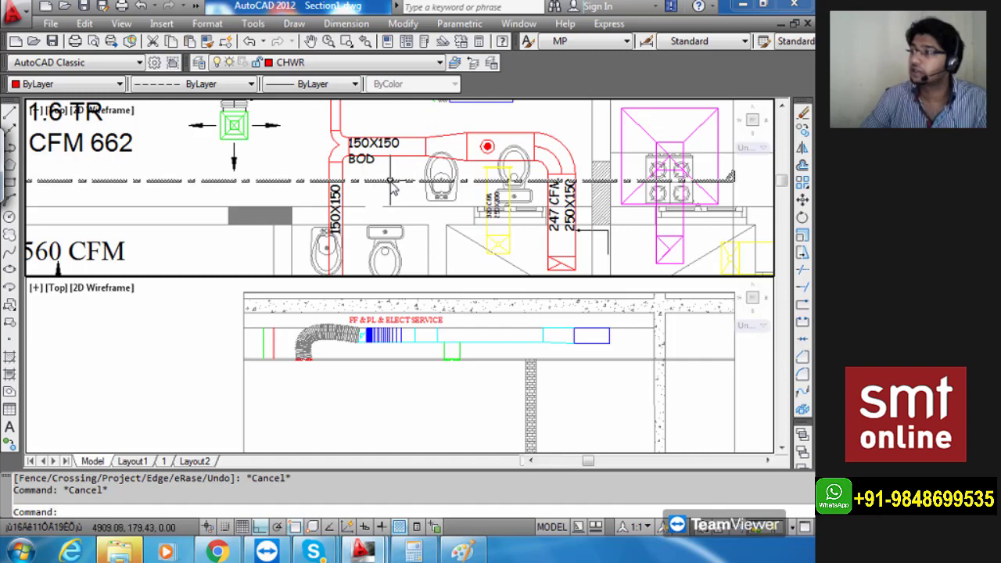
{"action": "scroll", "coordinate": [385, 178], "scroll_direction": "down", "scroll_amount": 5}
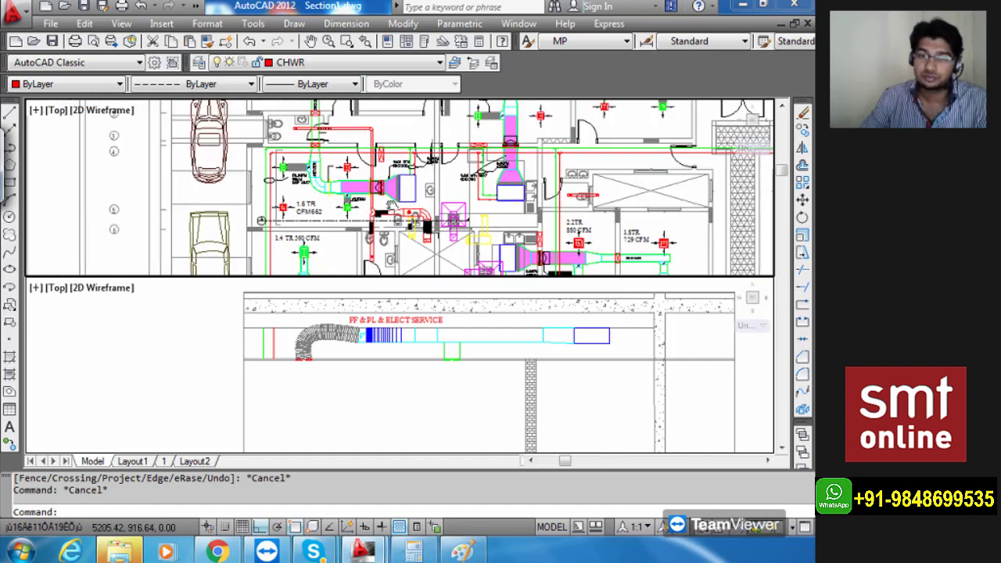
{"action": "scroll", "coordinate": [369, 178], "scroll_direction": "up", "scroll_amount": 5}
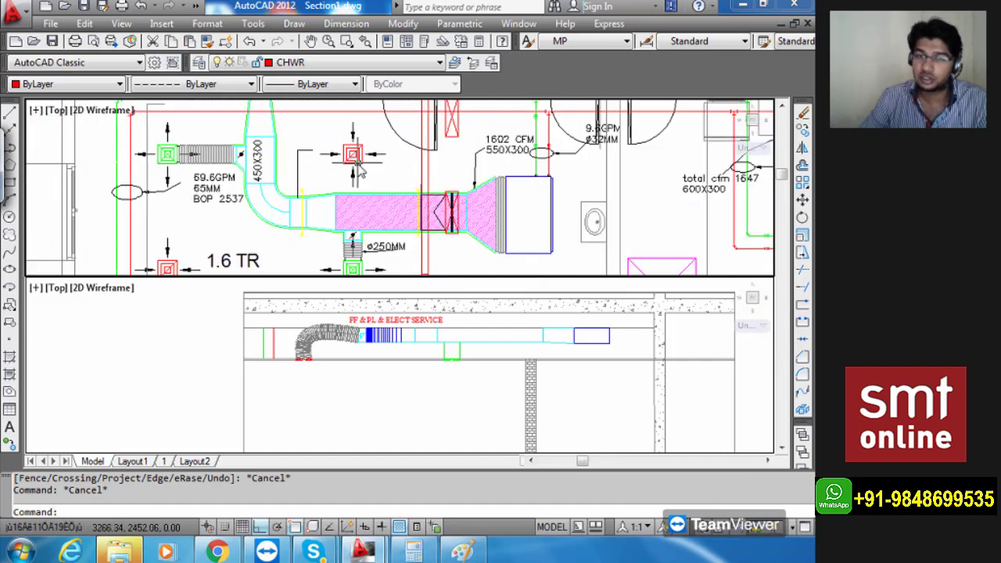
{"action": "mouse_move", "coordinate": [358, 168]}
{"action": "scroll", "coordinate": [359, 168], "scroll_direction": "down", "scroll_amount": 4}
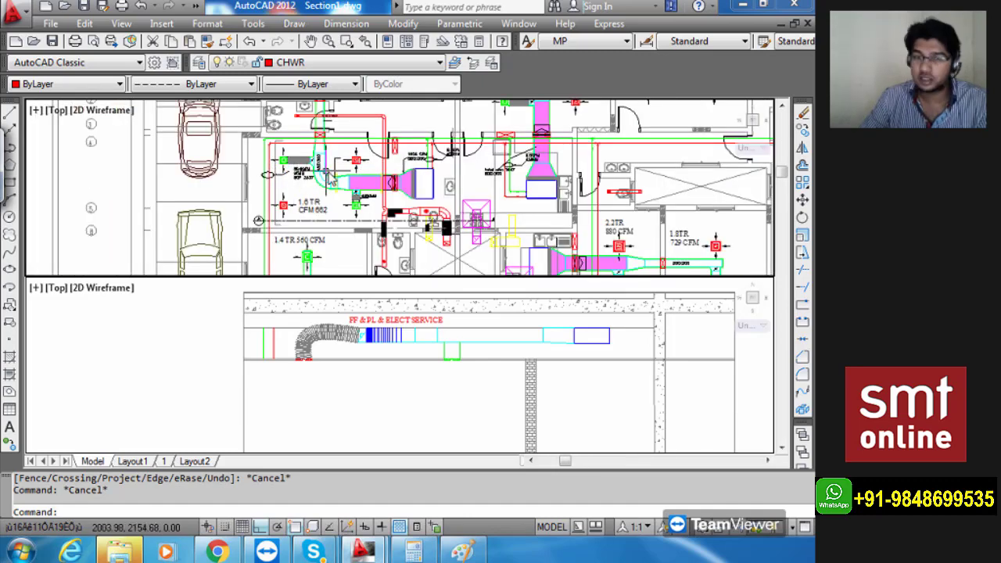
{"action": "scroll", "coordinate": [407, 219], "scroll_direction": "up", "scroll_amount": 5}
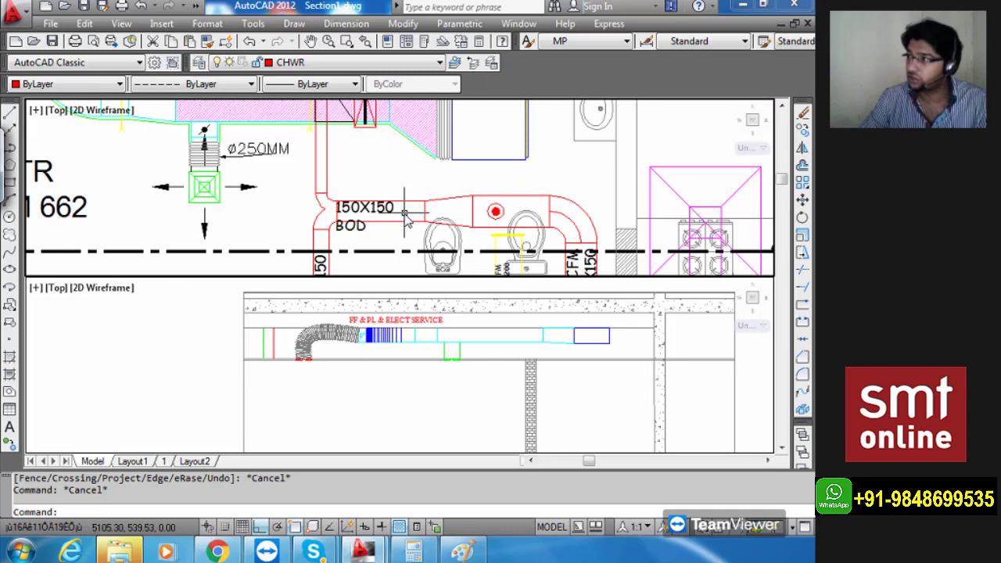
{"action": "scroll", "coordinate": [407, 219], "scroll_direction": "down", "scroll_amount": 4}
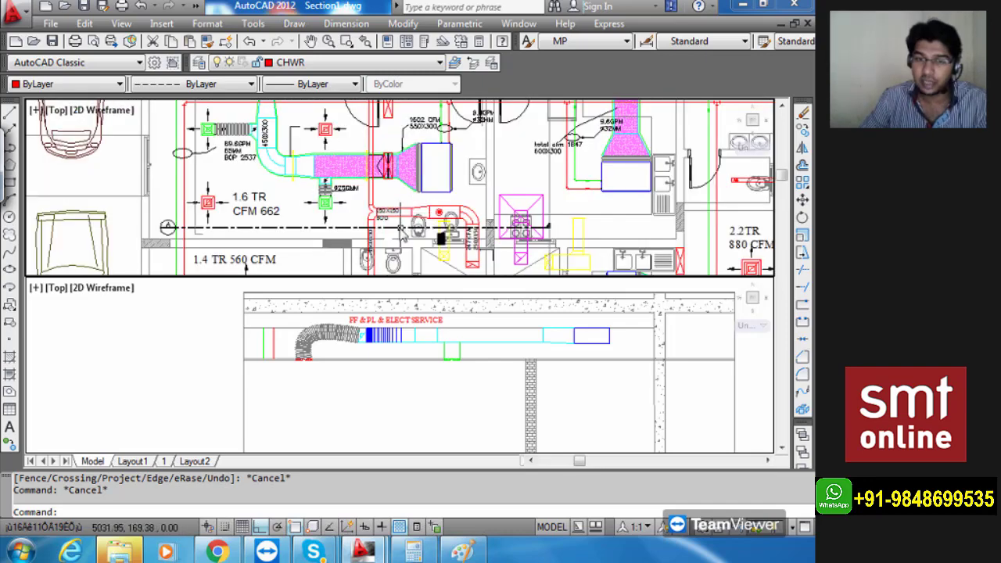
{"action": "scroll", "coordinate": [385, 225], "scroll_direction": "up", "scroll_amount": 4}
{"action": "scroll", "coordinate": [385, 225], "scroll_direction": "up", "scroll_amount": 3}
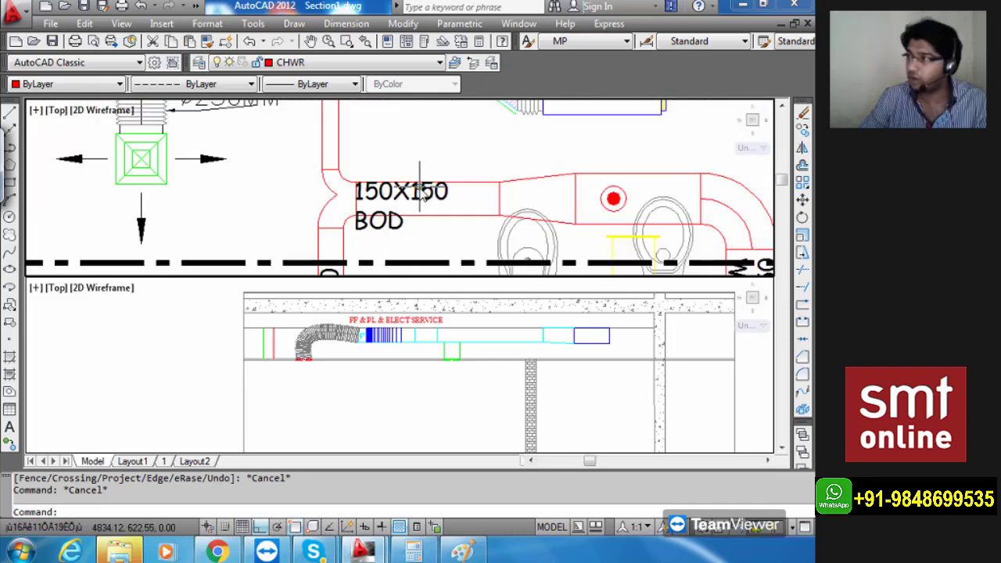
{"action": "scroll", "coordinate": [420, 192], "scroll_direction": "down", "scroll_amount": 4}
{"action": "key", "text": "Escape"}
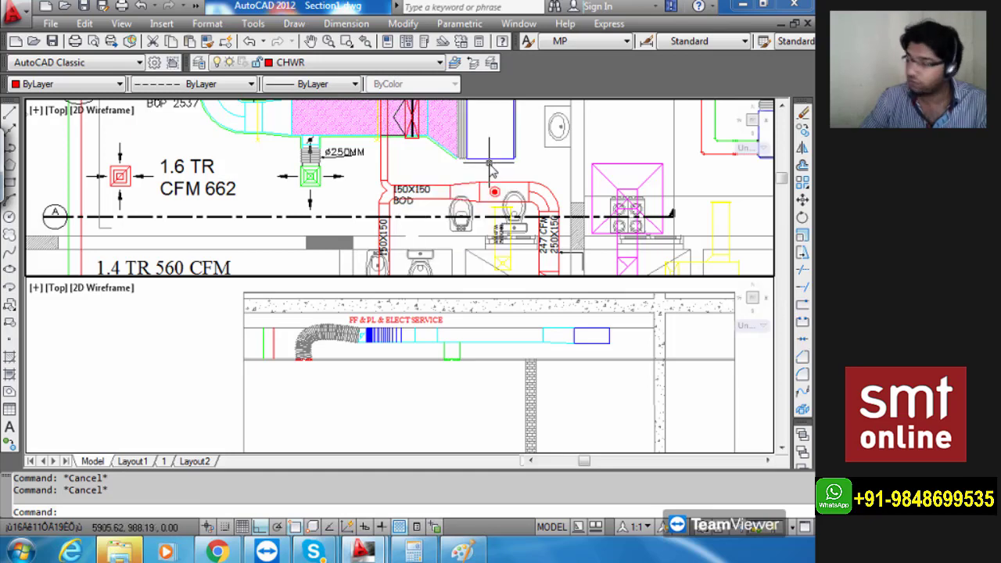
Offset the bottom edge of the blue machine in the section 150 downward.
{"action": "left_click", "coordinate": [593, 351]}
{"action": "scroll", "coordinate": [594, 352], "scroll_direction": "up", "scroll_amount": 6}
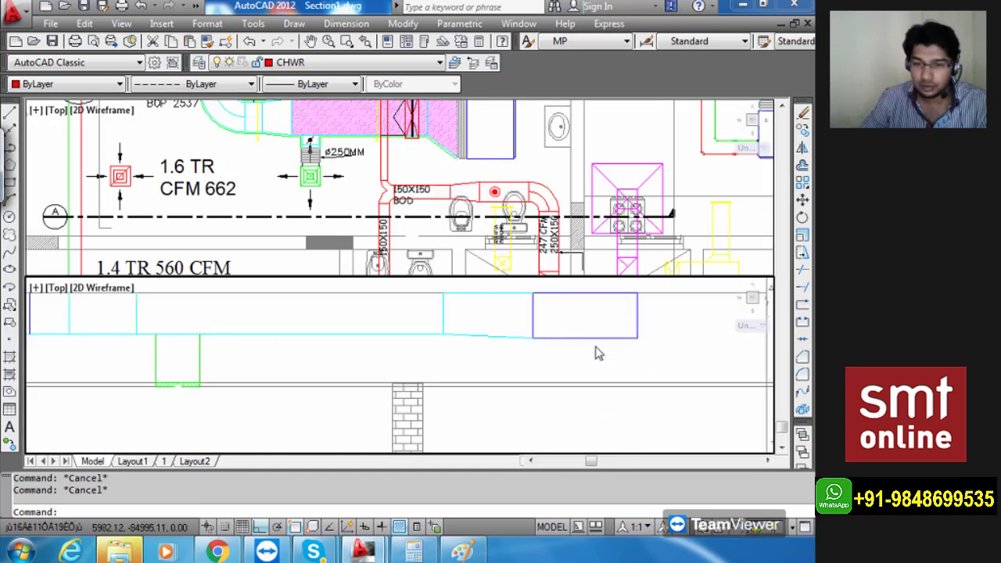
{"action": "left_click", "coordinate": [624, 333]}
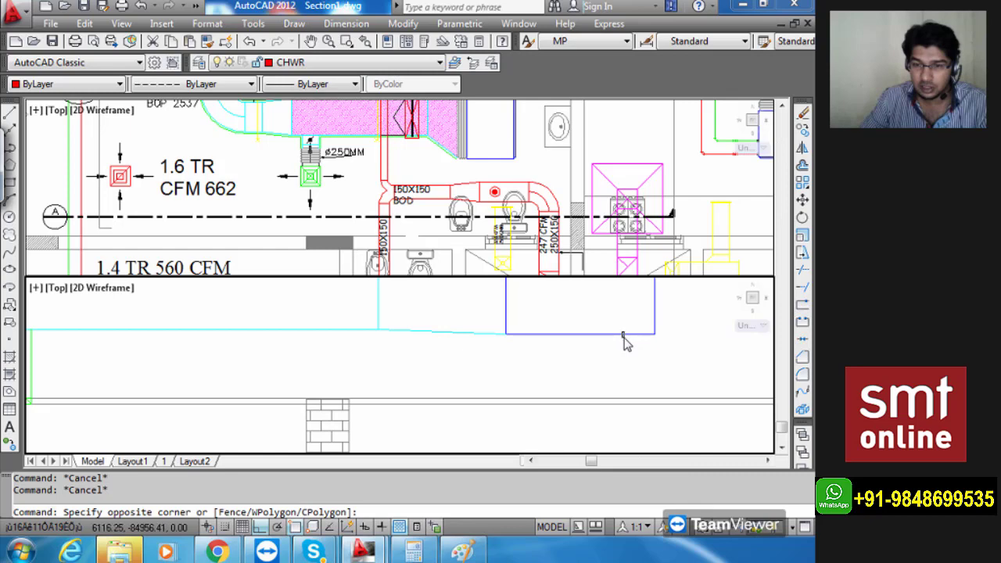
{"action": "left_click", "coordinate": [621, 338]}
{"action": "type", "text": "O"}
{"action": "key", "text": "Return"}
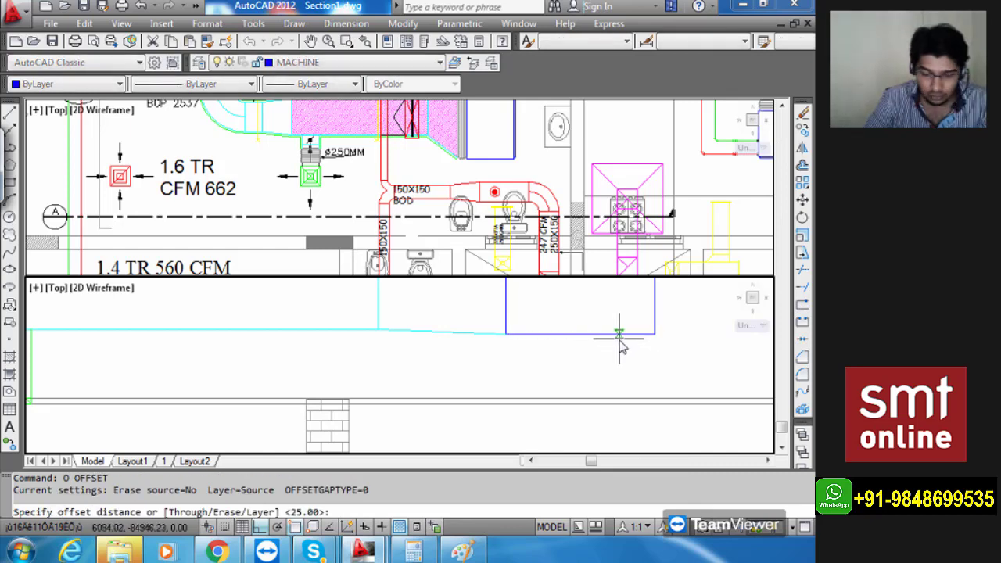
{"action": "type", "text": "150"}
{"action": "key", "text": "Return"}
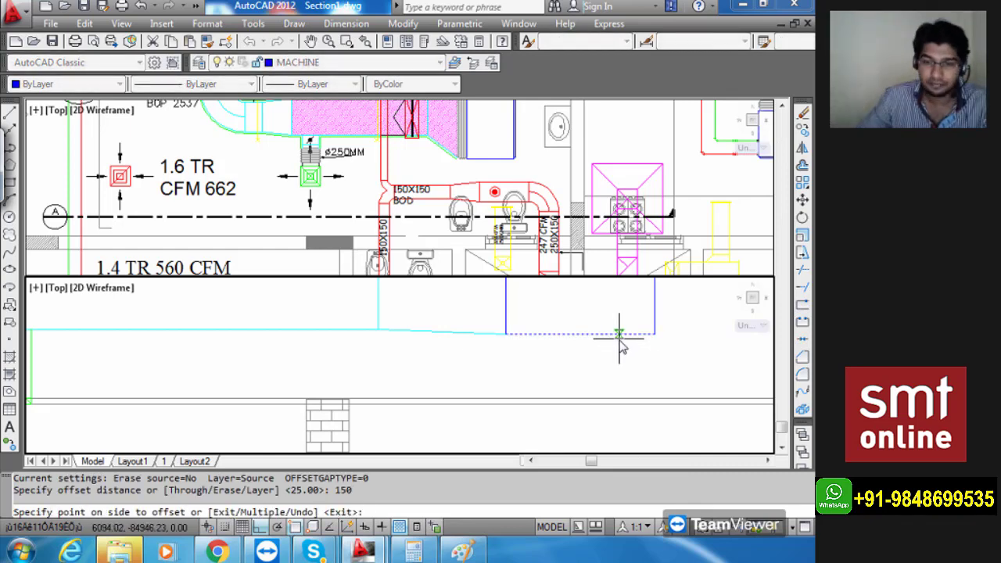
{"action": "left_click", "coordinate": [638, 377]}
{"action": "key", "text": "Escape"}
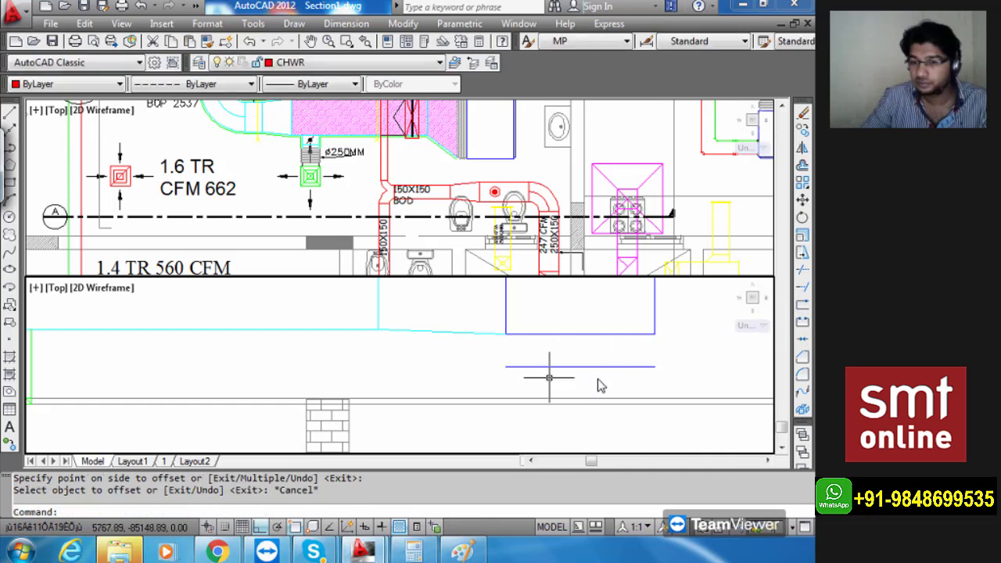
Check the layer of the exhaust duct in the plan and move the offset line below the machine to the EXHAUST DUCT layer.
{"action": "left_click", "coordinate": [435, 199]}
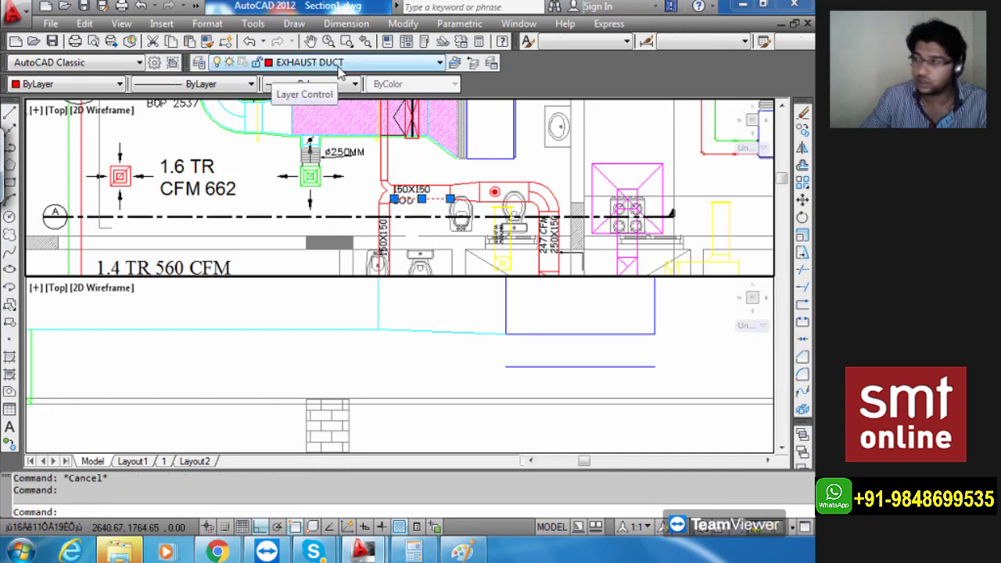
{"action": "key", "text": "Escape"}
{"action": "left_click", "coordinate": [590, 368]}
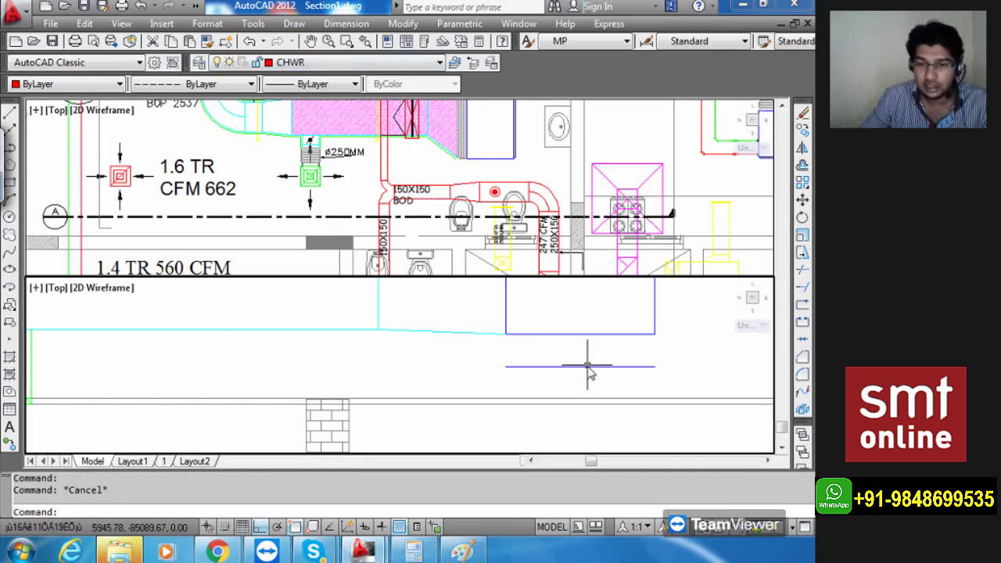
{"action": "left_click", "coordinate": [588, 367]}
{"action": "left_click", "coordinate": [321, 62]}
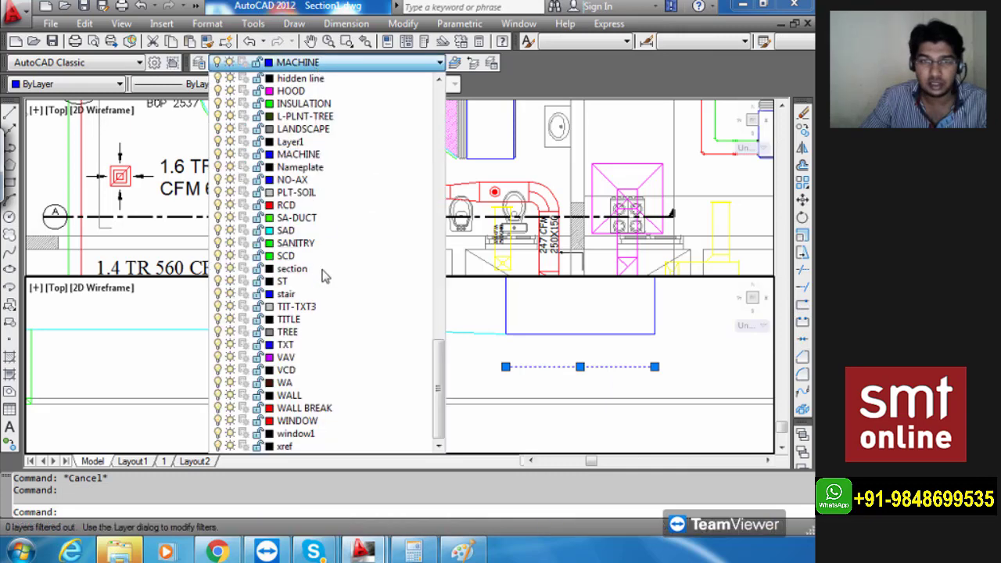
{"action": "scroll", "coordinate": [350, 294], "scroll_direction": "up", "scroll_amount": 5}
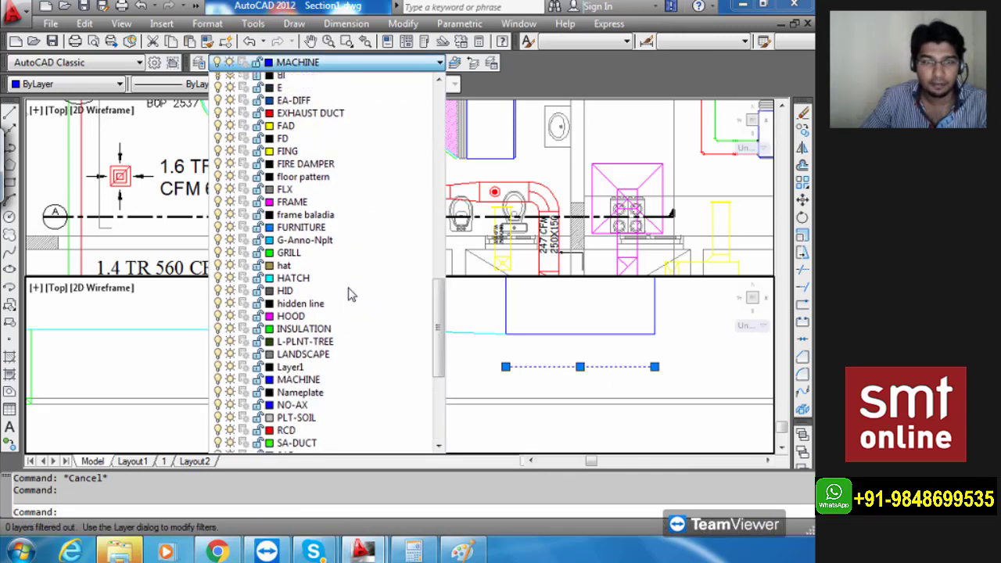
{"action": "left_click", "coordinate": [350, 87]}
{"action": "key", "text": "Escape"}
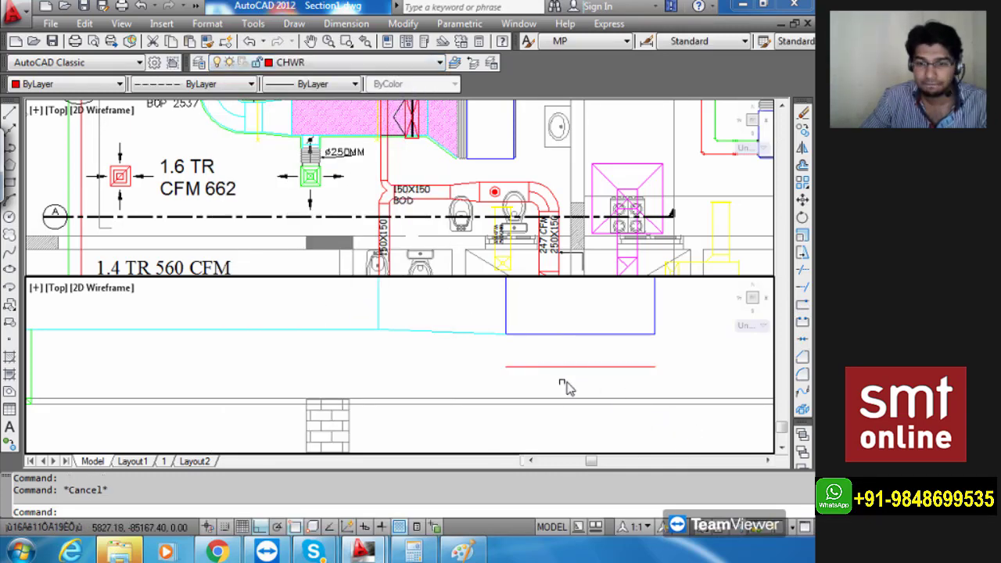
Project both edges of the vertical 150X150 exhaust duct from the plan into the section with vertical construction lines.
{"action": "scroll", "coordinate": [565, 383], "scroll_direction": "down", "scroll_amount": 4}
{"action": "mouse_move", "coordinate": [571, 378]}
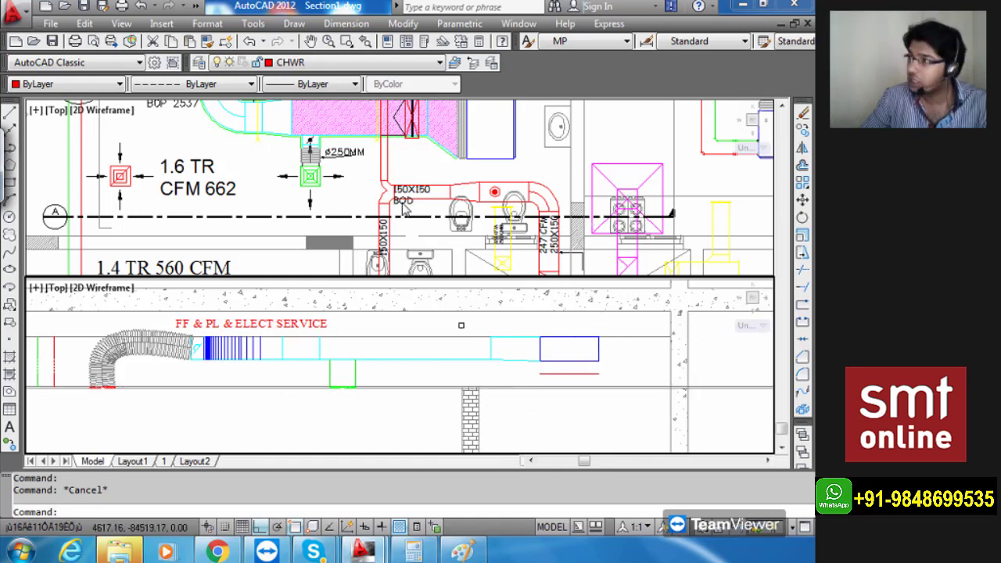
{"action": "left_click", "coordinate": [437, 173]}
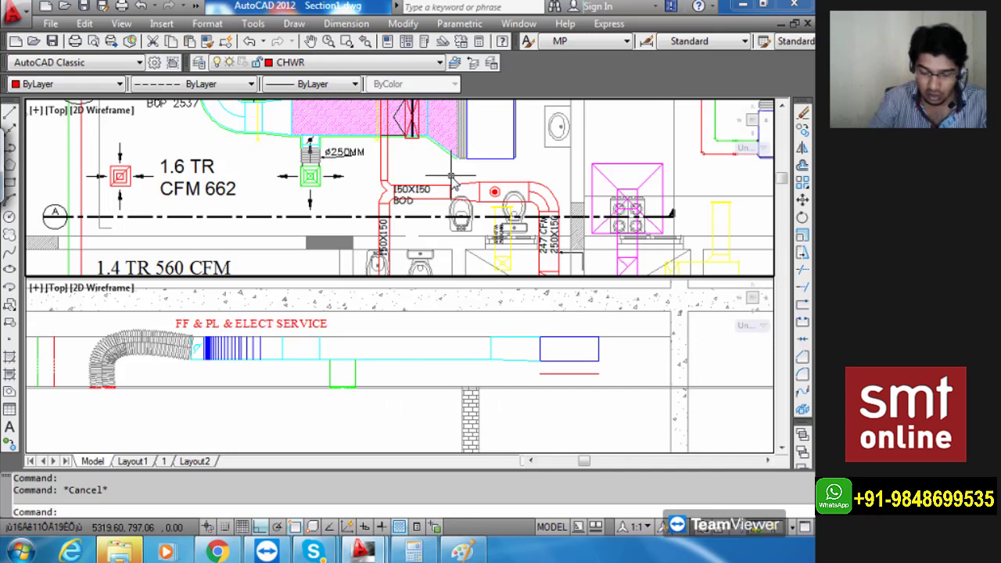
{"action": "type", "text": "xl"}
{"action": "key", "text": "Return"}
{"action": "type", "text": "v"}
{"action": "key", "text": "Return"}
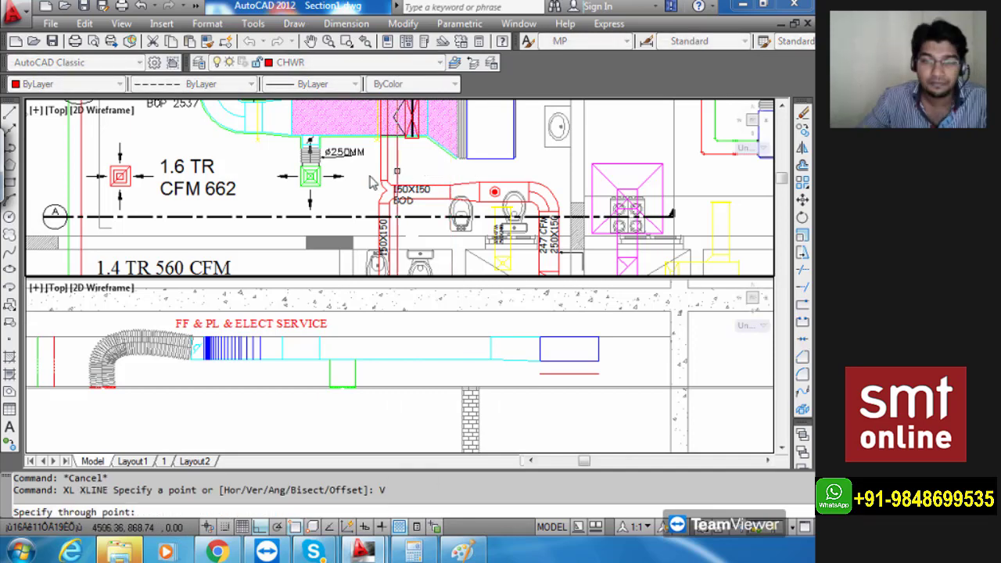
{"action": "scroll", "coordinate": [369, 205], "scroll_direction": "up", "scroll_amount": 5}
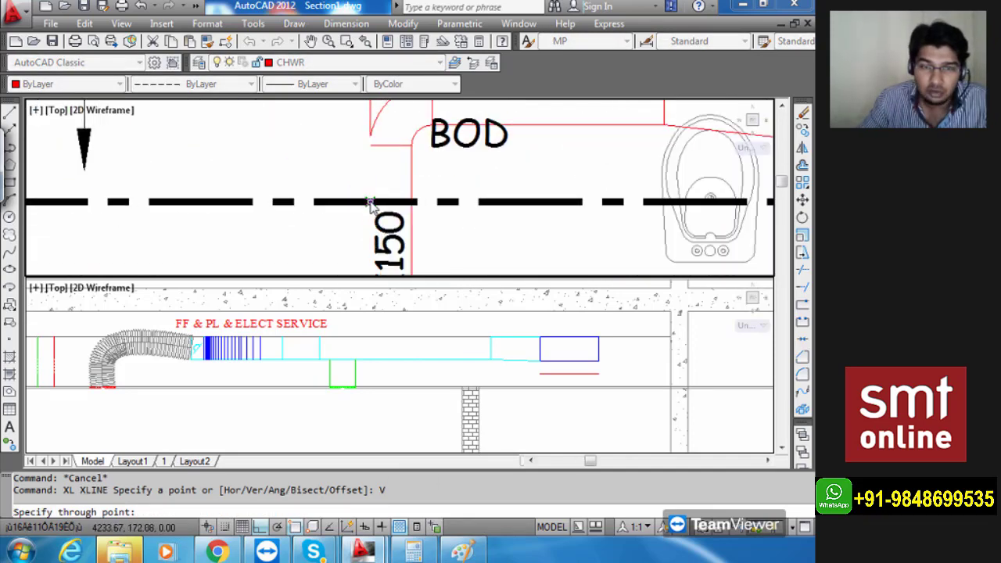
{"action": "left_click", "coordinate": [372, 204]}
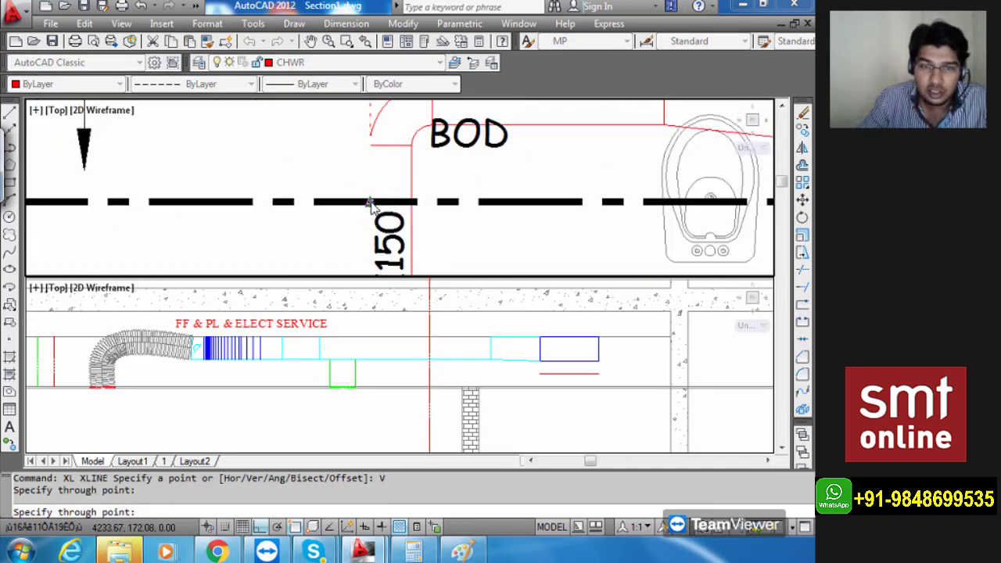
{"action": "left_click", "coordinate": [412, 205]}
Add vertical construction lines through the start of the exhaust bend and both edges of the 250X150 exhaust duct.
{"action": "scroll", "coordinate": [413, 205], "scroll_direction": "down", "scroll_amount": 3}
{"action": "middle_click_drag", "start_coordinate": [595, 223], "coordinate": [469, 223]}
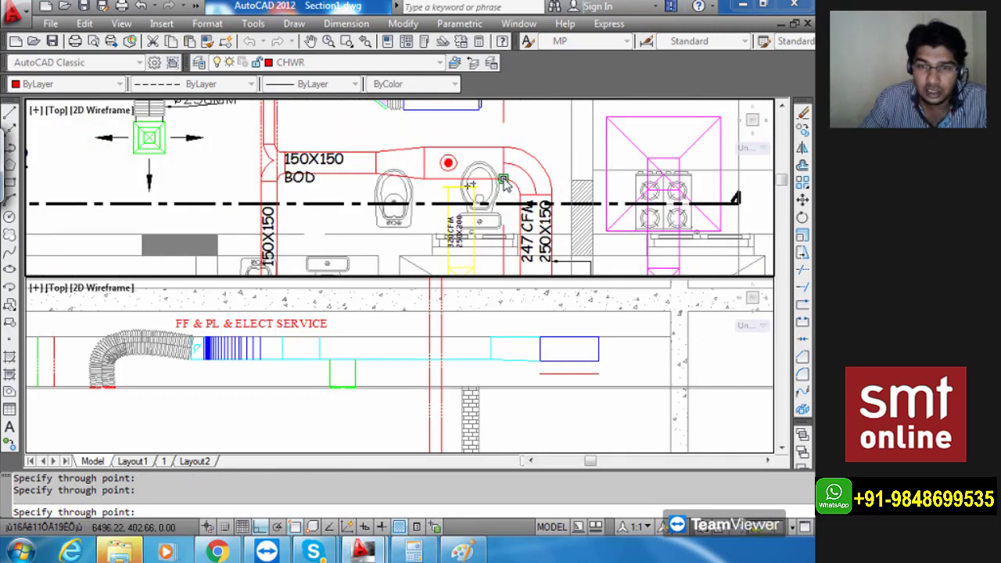
{"action": "left_click", "coordinate": [514, 188]}
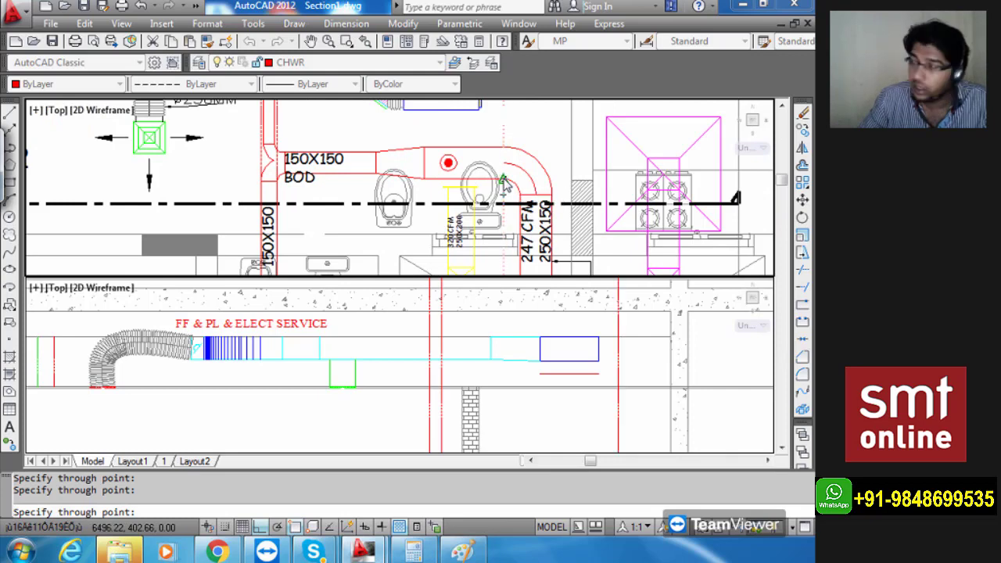
{"action": "left_click", "coordinate": [551, 195]}
{"action": "key", "text": "Escape"}
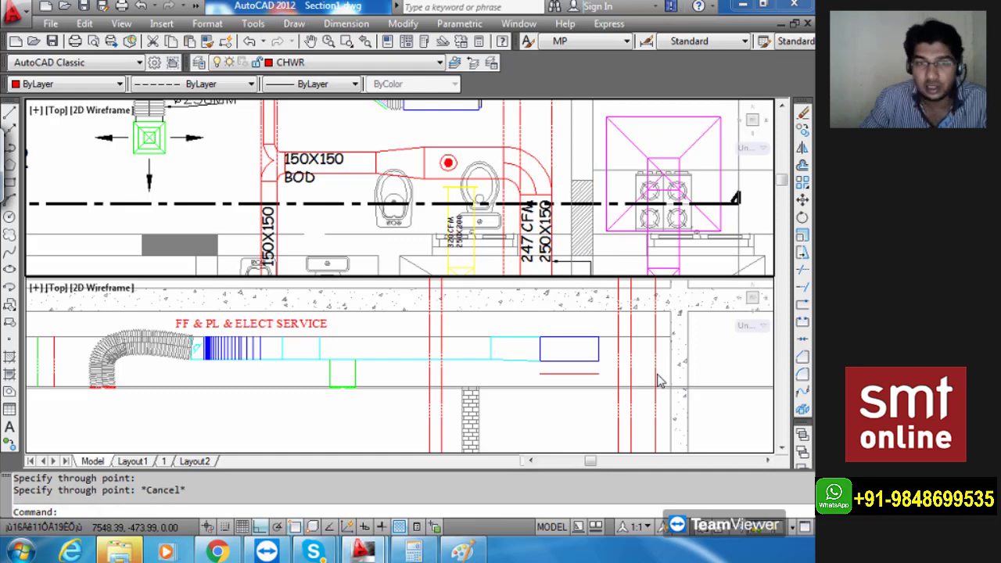
{"action": "left_click", "coordinate": [657, 383]}
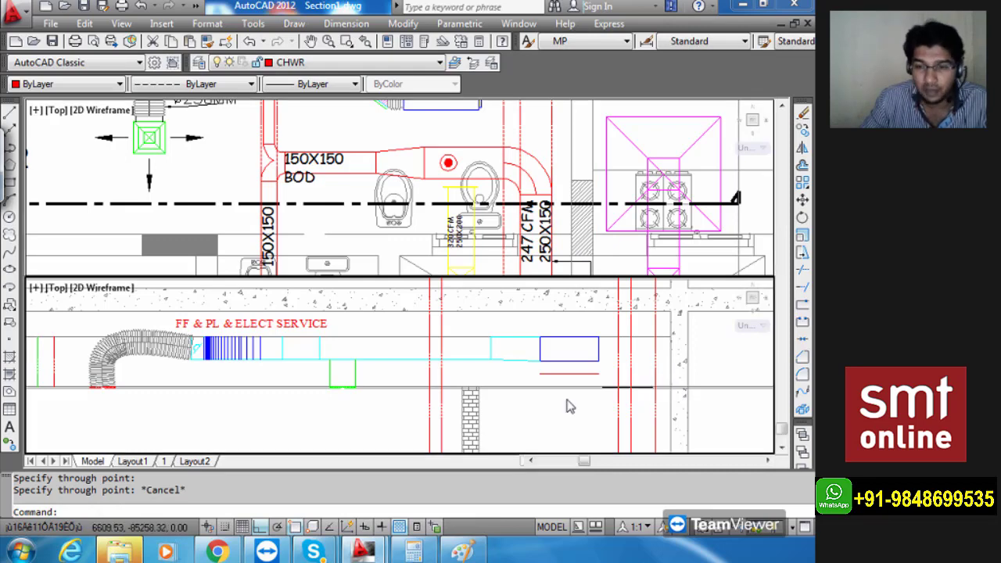
{"action": "left_click", "coordinate": [663, 383]}
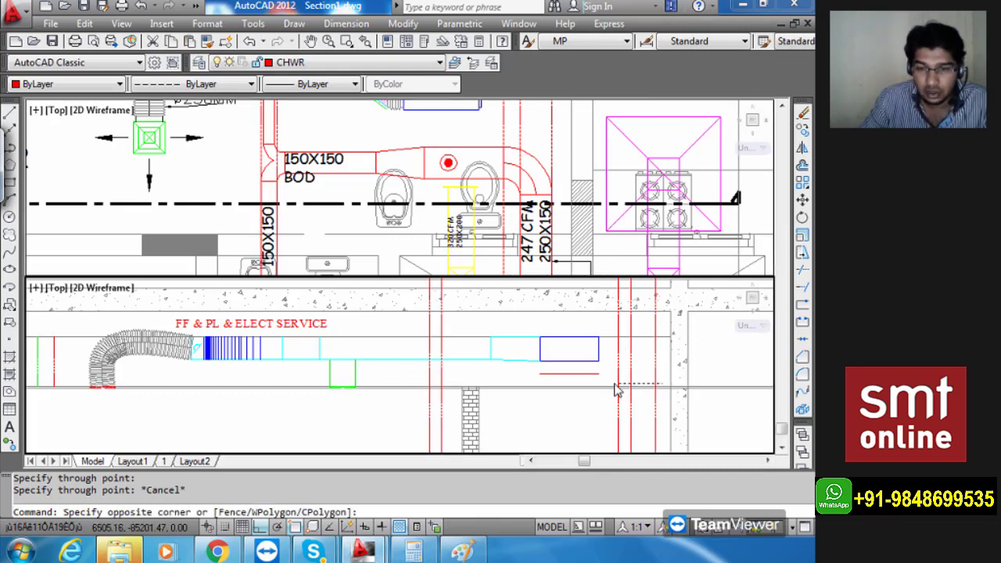
{"action": "left_click", "coordinate": [429, 383]}
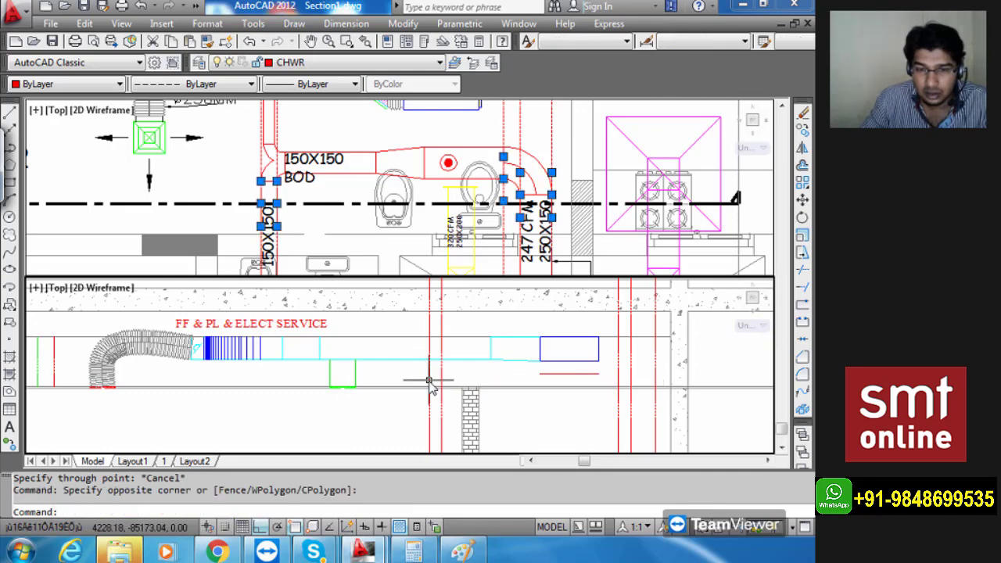
{"action": "mouse_move", "coordinate": [579, 340]}
{"action": "middle_mouse_down"}
{"action": "mouse_move", "coordinate": [606, 367]}
{"action": "mouse_move", "coordinate": [618, 432]}
{"action": "middle_mouse_up"}
{"action": "left_click", "coordinate": [681, 336]}
{"action": "left_click", "coordinate": [396, 285]}
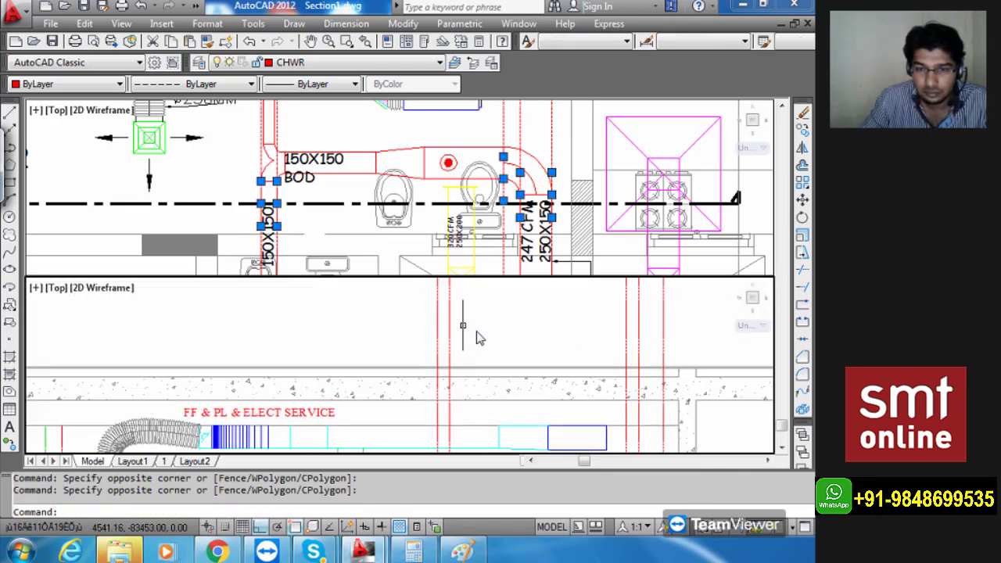
{"action": "left_click", "coordinate": [703, 329]}
{"action": "left_click", "coordinate": [417, 310]}
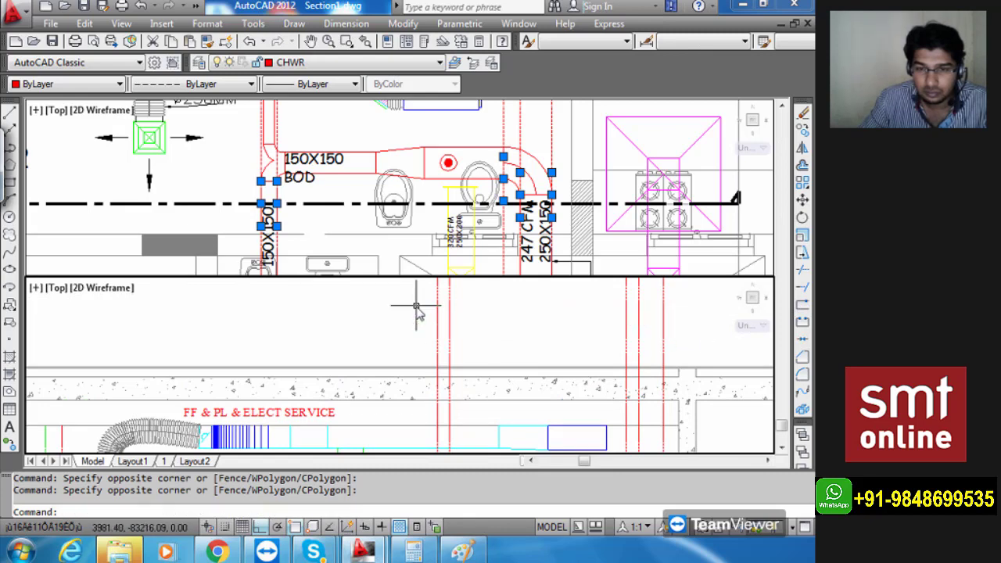
{"action": "key", "text": "Escape"}
{"action": "left_click", "coordinate": [507, 338]}
{"action": "key", "text": "Escape"}
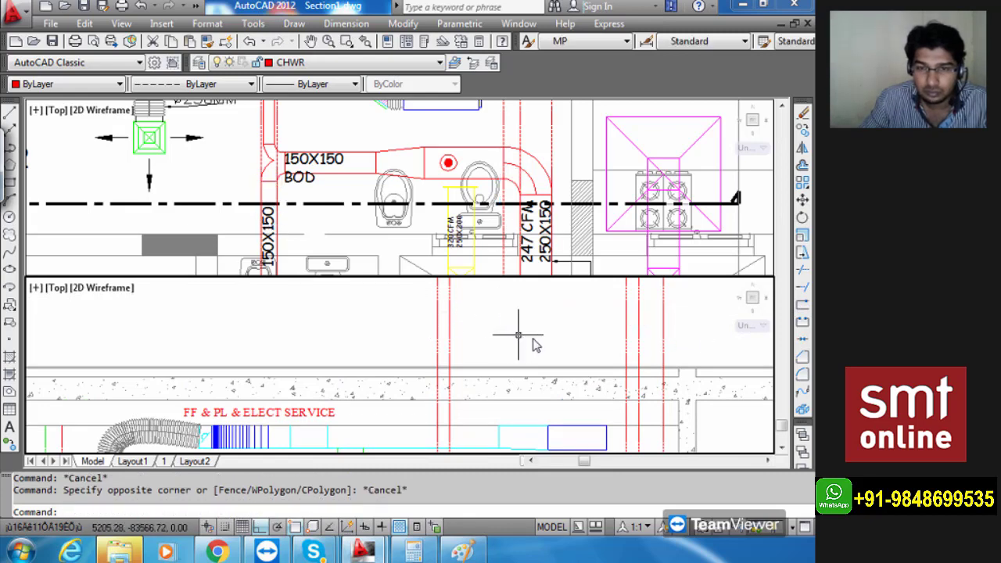
{"action": "left_click", "coordinate": [532, 335]}
{"action": "left_click", "coordinate": [402, 330]}
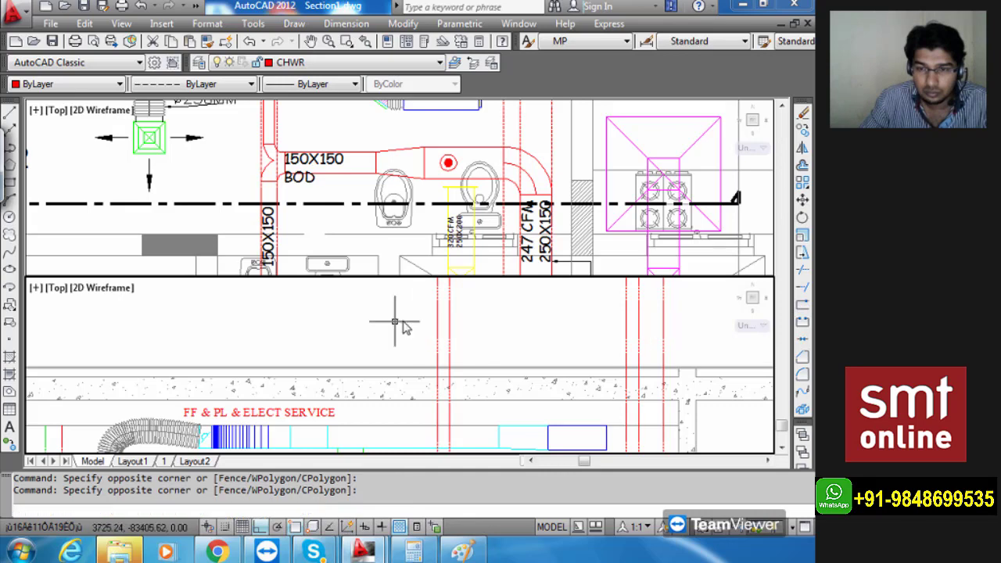
{"action": "key", "text": "Escape"}
Move all five vertical construction lines of the exhaust ducts in the section to the EXHAUST DUCT layer.
{"action": "scroll", "coordinate": [559, 331], "scroll_direction": "up", "scroll_amount": 3}
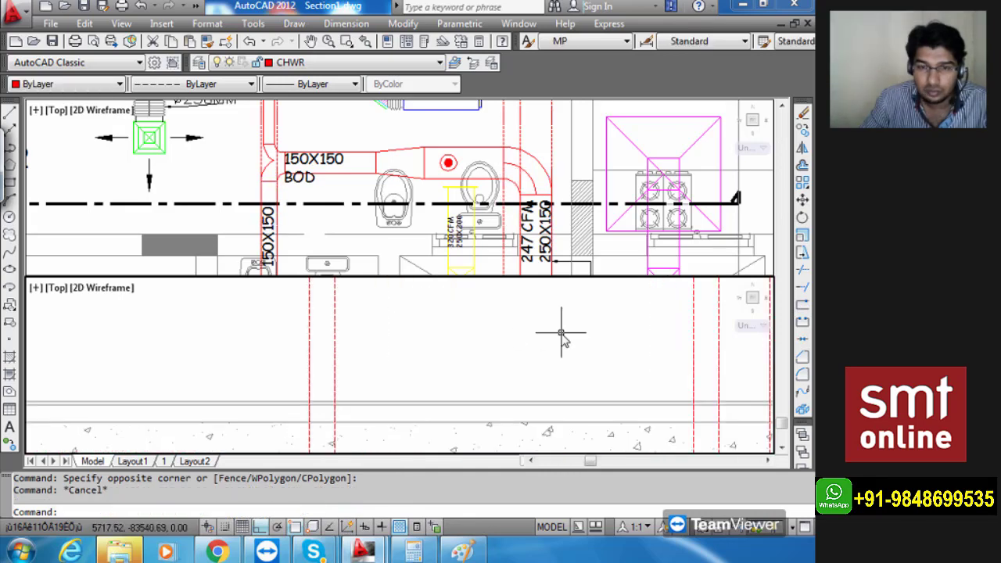
{"action": "left_click", "coordinate": [693, 335]}
{"action": "middle_click_drag", "start_coordinate": [599, 353], "coordinate": [432, 357]}
{"action": "left_click", "coordinate": [621, 358]}
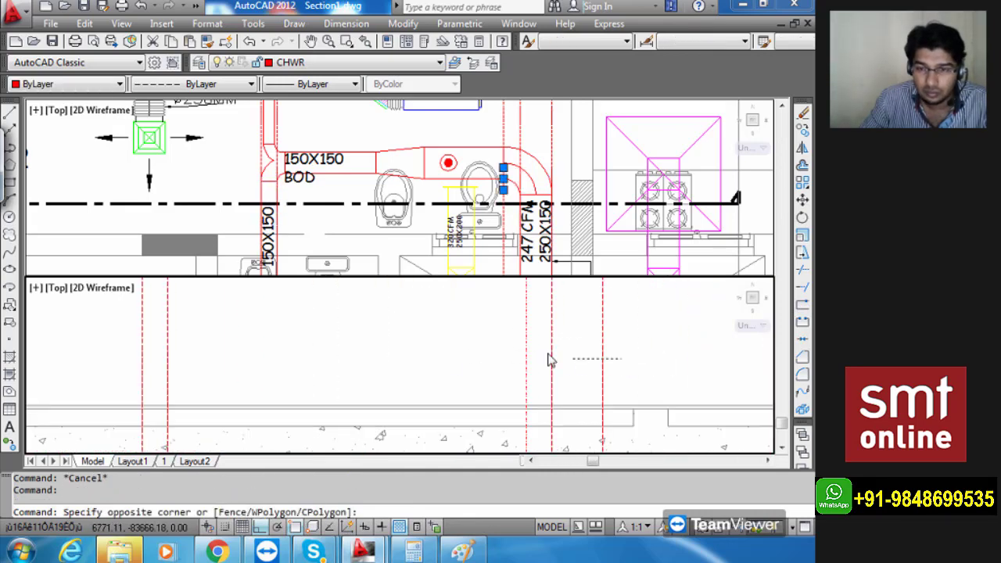
{"action": "left_click", "coordinate": [535, 326]}
{"action": "left_click", "coordinate": [197, 373]}
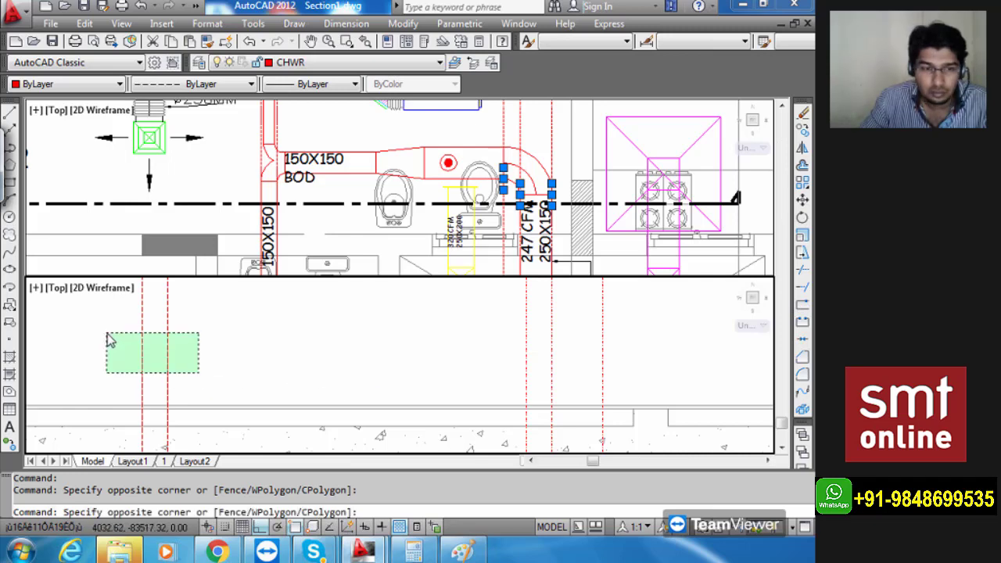
{"action": "left_click", "coordinate": [107, 334]}
{"action": "left_click", "coordinate": [352, 64]}
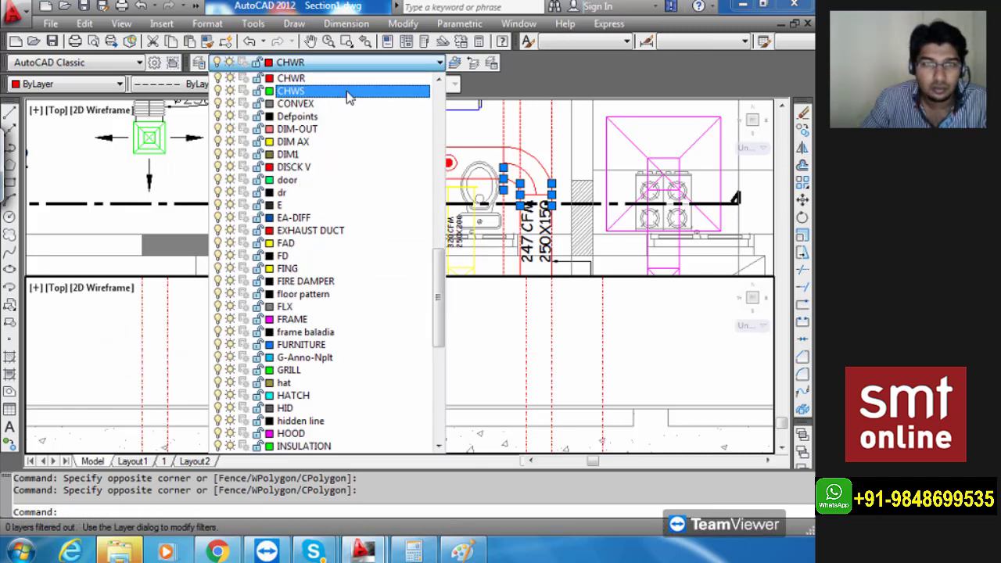
{"action": "scroll", "coordinate": [362, 212], "scroll_direction": "up", "scroll_amount": 5}
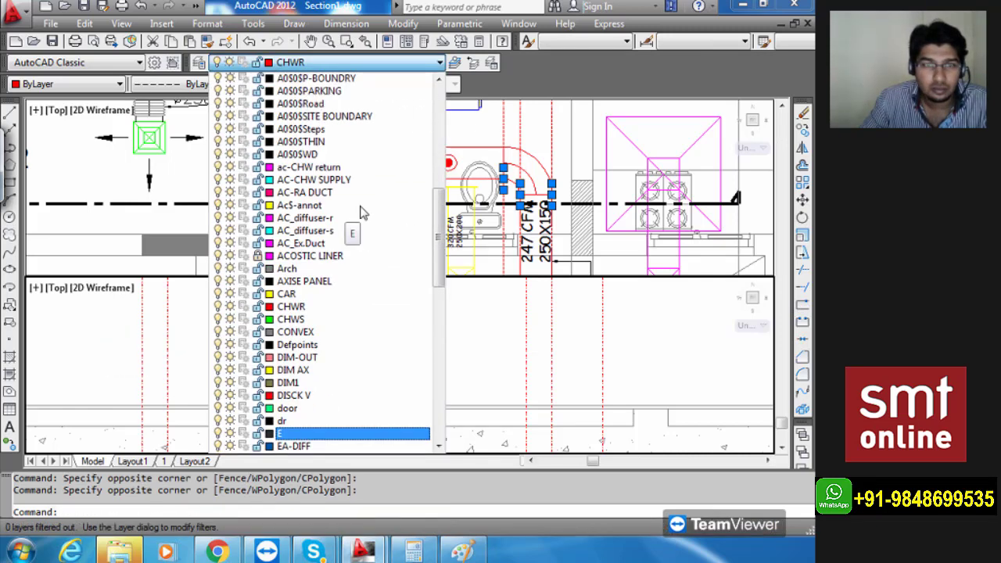
{"action": "scroll", "coordinate": [362, 212], "scroll_direction": "down", "scroll_amount": 5}
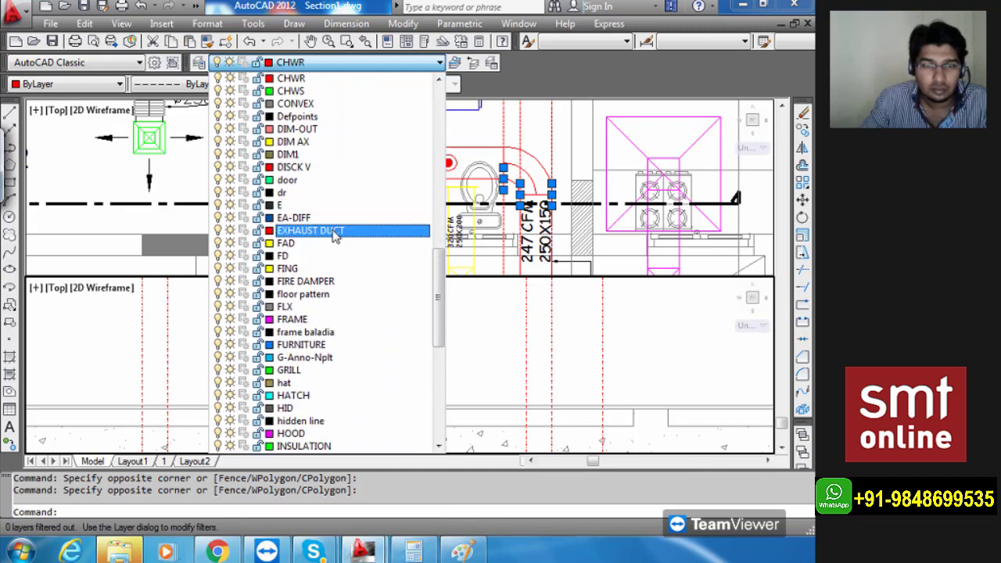
{"action": "left_click", "coordinate": [333, 230]}
{"action": "key", "text": "Escape"}
Stretch the machine-side end of the red horizontal line below the machine beyond both projected edges of the 150X150 exhaust duct.
{"action": "scroll", "coordinate": [460, 324], "scroll_direction": "down", "scroll_amount": 8}
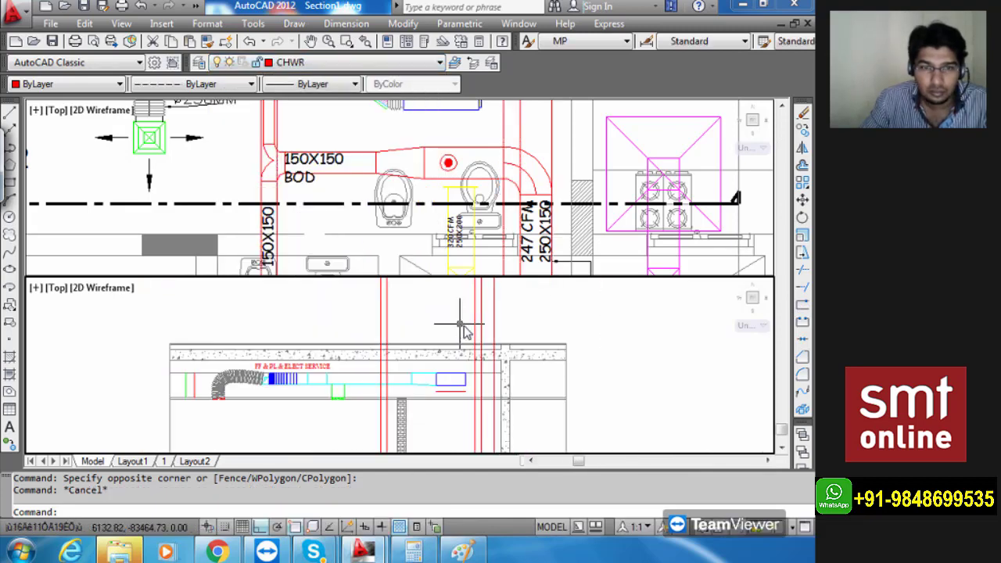
{"action": "middle_click_drag", "start_coordinate": [519, 368], "coordinate": [545, 342]}
{"action": "scroll", "coordinate": [505, 380], "scroll_direction": "up", "scroll_amount": 6}
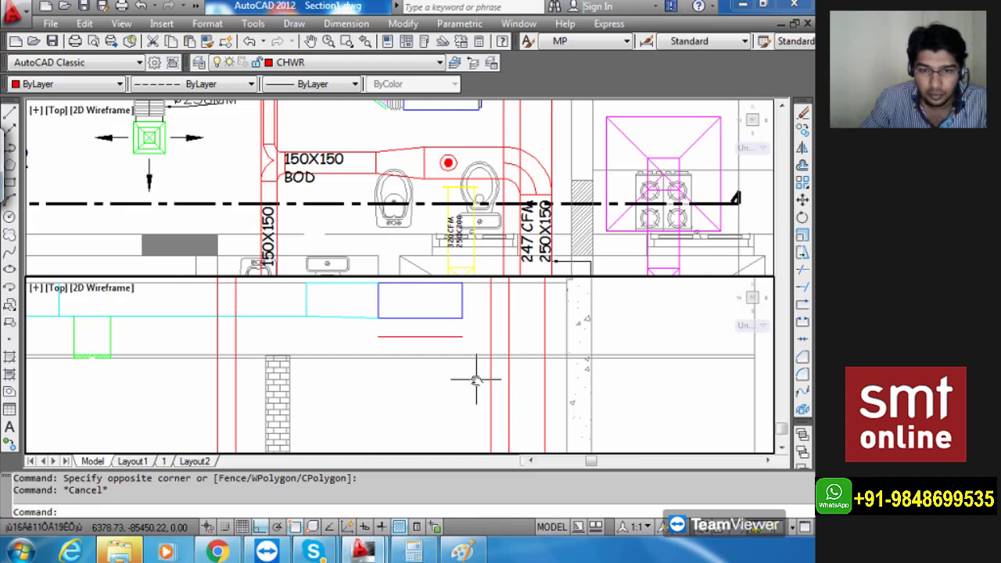
{"action": "middle_click_drag", "start_coordinate": [476, 380], "coordinate": [557, 384]}
{"action": "left_click", "coordinate": [481, 340]}
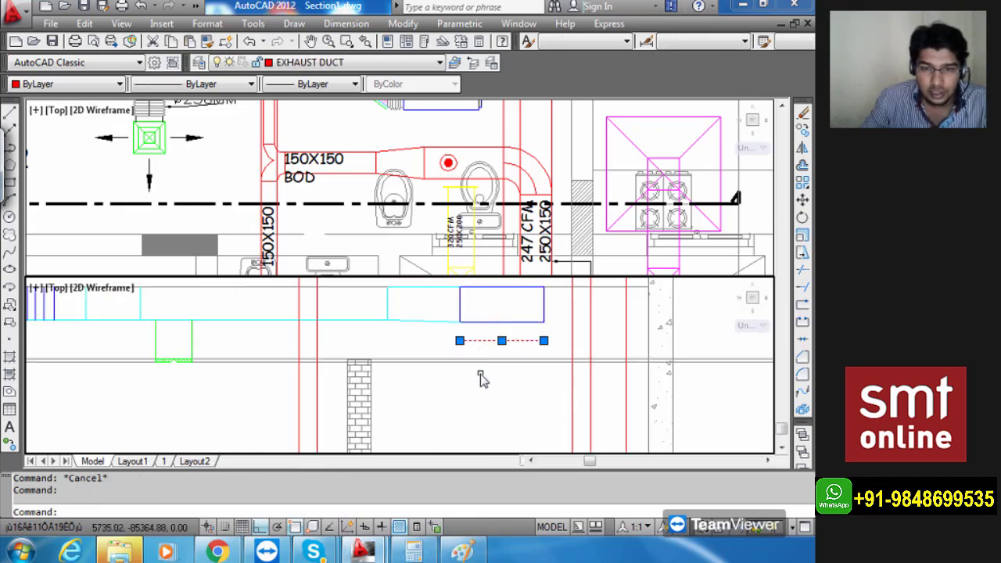
{"action": "middle_click_drag", "start_coordinate": [480, 378], "coordinate": [558, 398]}
{"action": "scroll", "coordinate": [558, 404], "scroll_direction": "up", "scroll_amount": 4}
{"action": "left_click", "coordinate": [507, 378]}
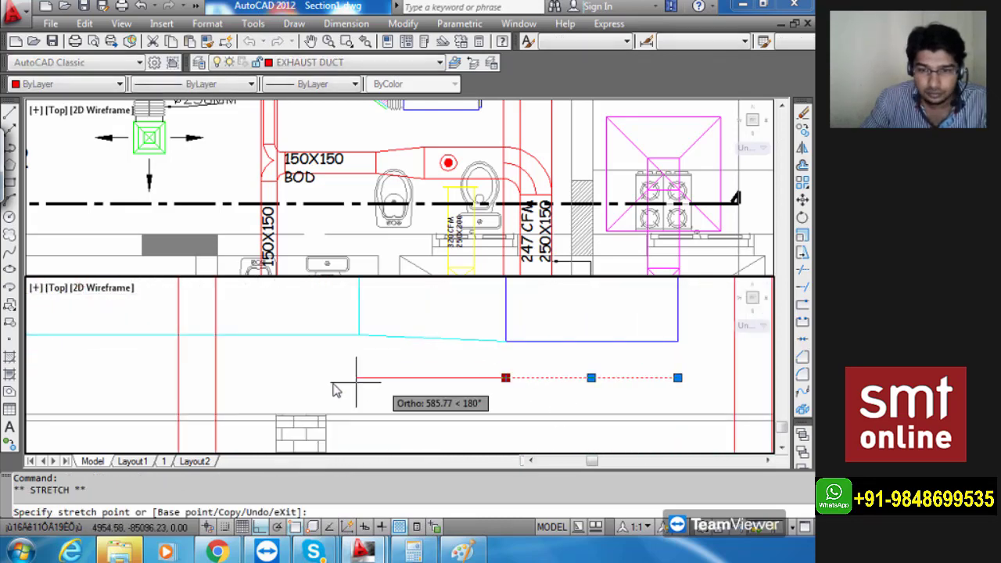
{"action": "left_click", "coordinate": [165, 381]}
{"action": "key", "text": "Escape"}
Stretch the other end of the red horizontal line beyond the outermost projected edge of the 250X150 exhaust duct.
{"action": "middle_click_drag", "start_coordinate": [599, 397], "coordinate": [327, 402]}
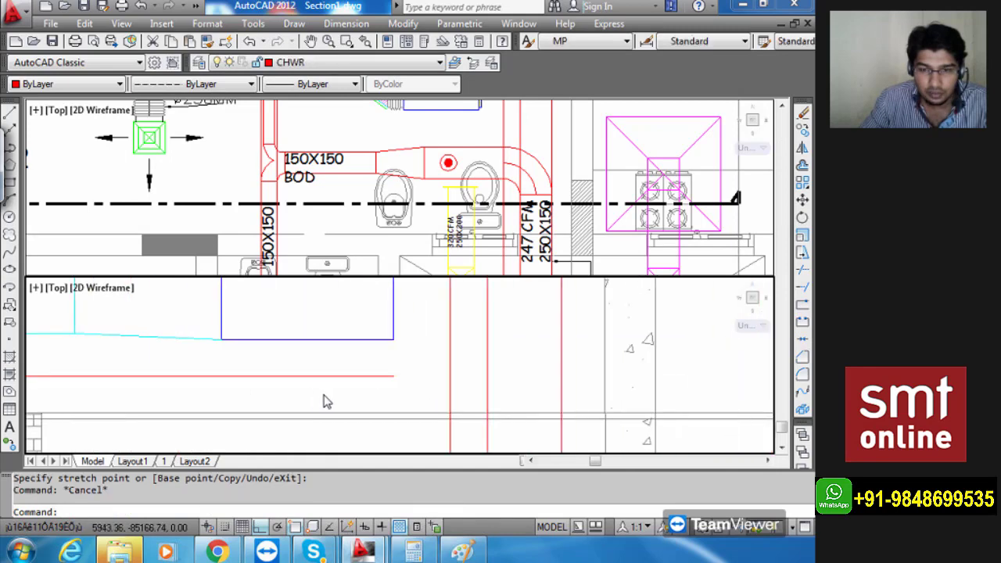
{"action": "scroll", "coordinate": [327, 402], "scroll_direction": "down", "scroll_amount": 2}
{"action": "left_click", "coordinate": [363, 382]}
{"action": "key", "text": "Escape"}
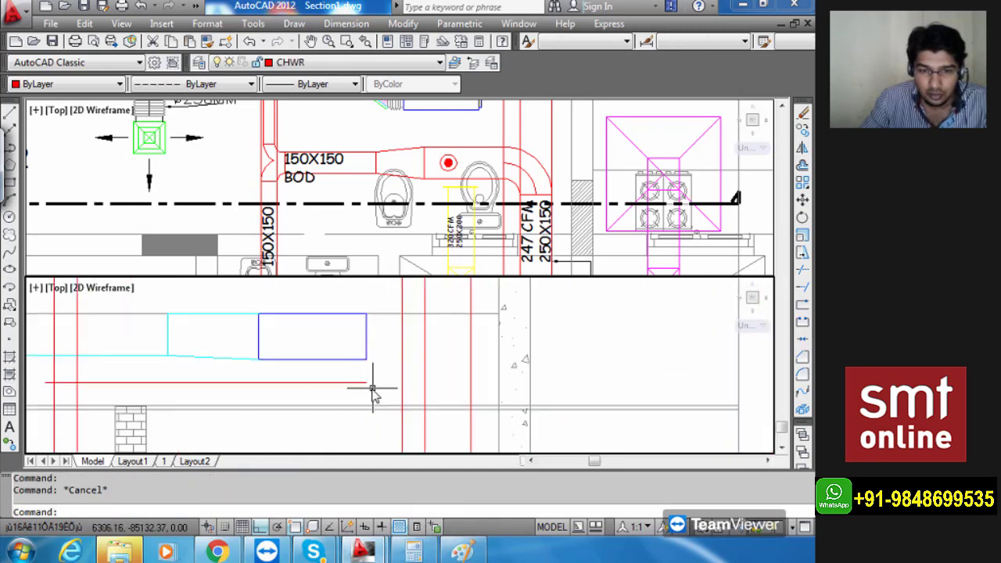
{"action": "left_click", "coordinate": [367, 383]}
{"action": "left_click", "coordinate": [366, 383]}
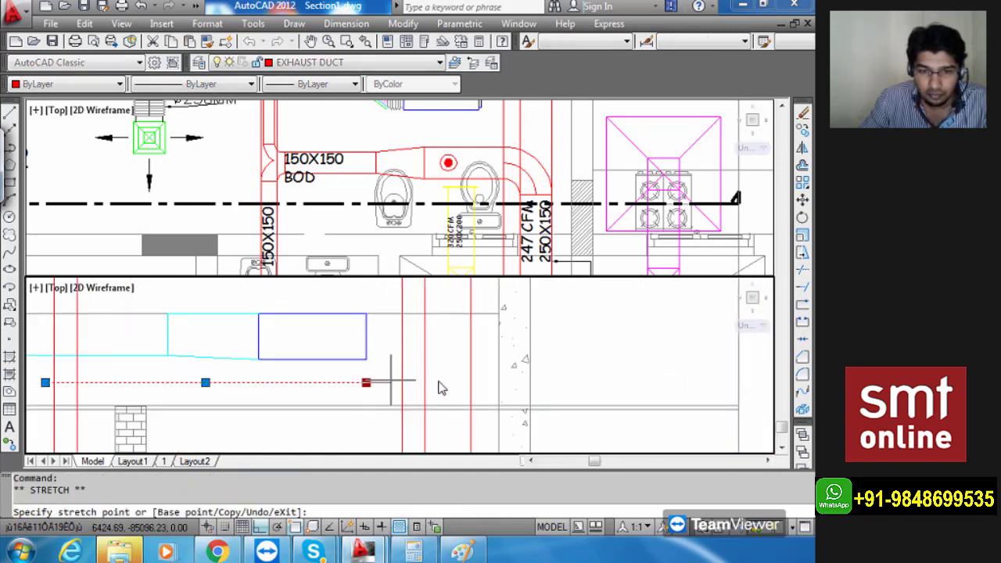
{"action": "left_click", "coordinate": [481, 382]}
{"action": "middle_click_drag", "start_coordinate": [309, 406], "coordinate": [429, 412]}
{"action": "key", "text": "Escape"}
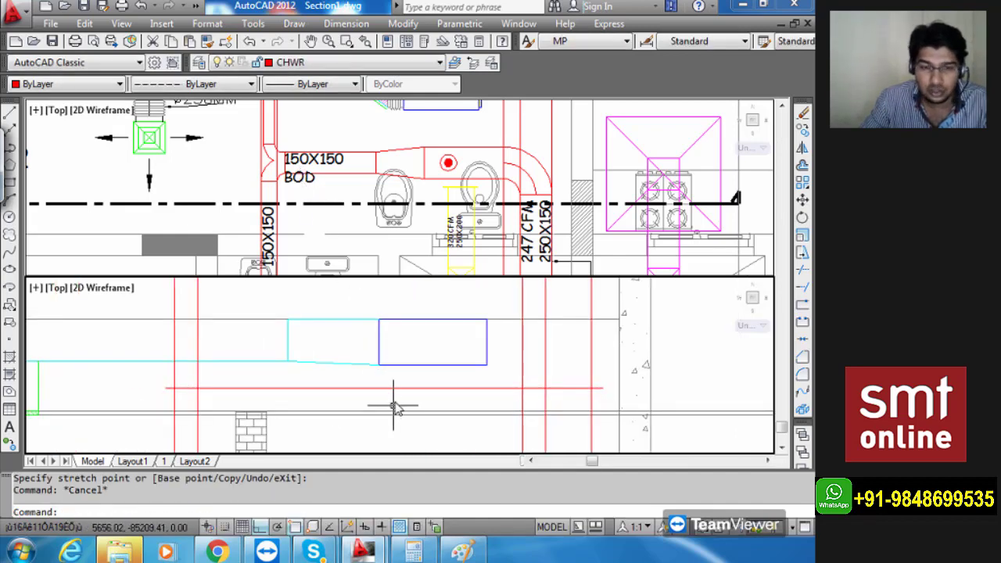
Offset the lengthened exhaust duct line 150 upward to form the duct's top edge.
{"action": "middle_click_drag", "start_coordinate": [394, 407], "coordinate": [428, 405]}
{"action": "scroll", "coordinate": [429, 398], "scroll_direction": "up", "scroll_amount": 2}
{"action": "type", "text": "o"}
{"action": "key", "text": "Return"}
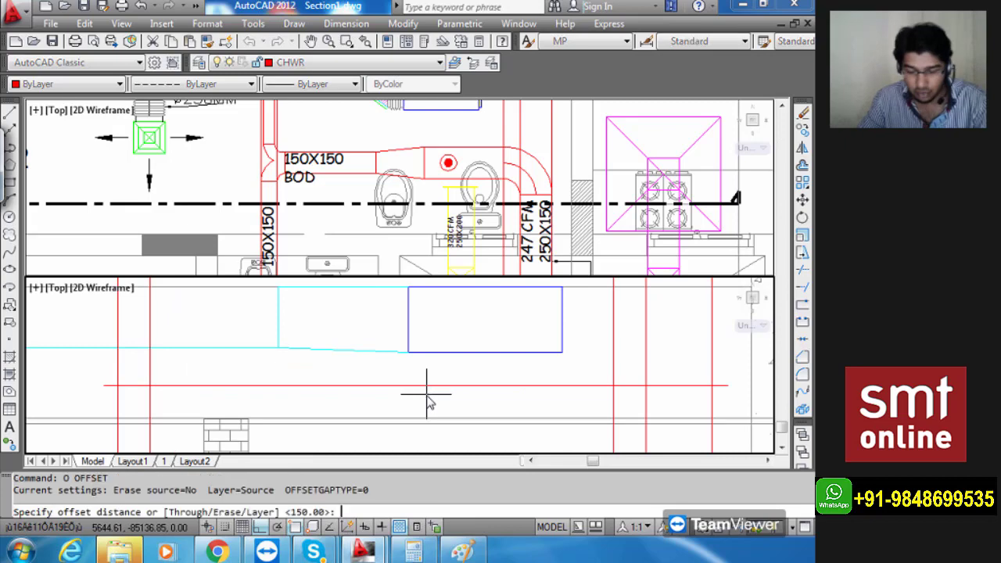
{"action": "type", "text": "150"}
{"action": "key", "text": "Return"}
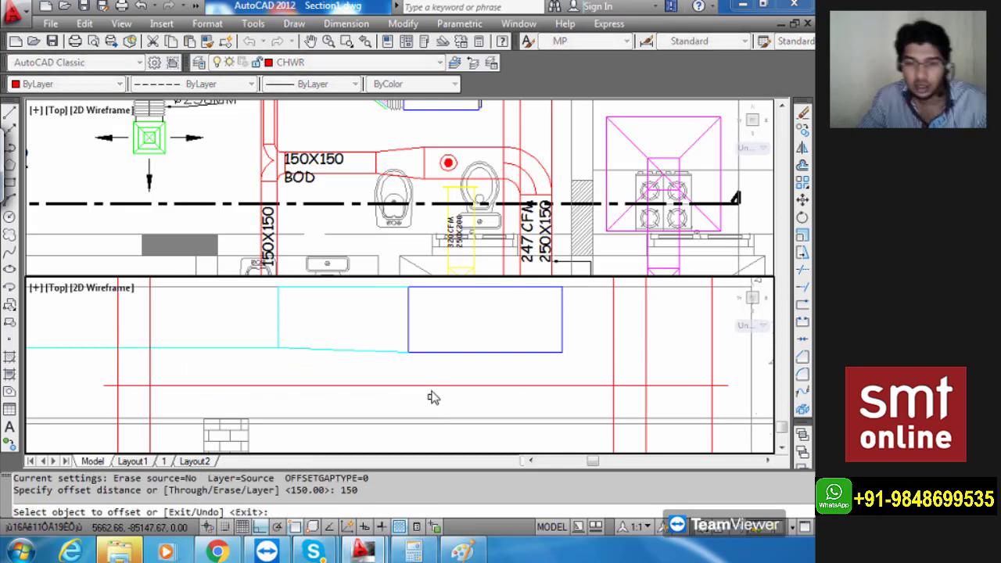
{"action": "left_click", "coordinate": [431, 387]}
{"action": "left_click", "coordinate": [368, 364]}
{"action": "key", "text": "Escape"}
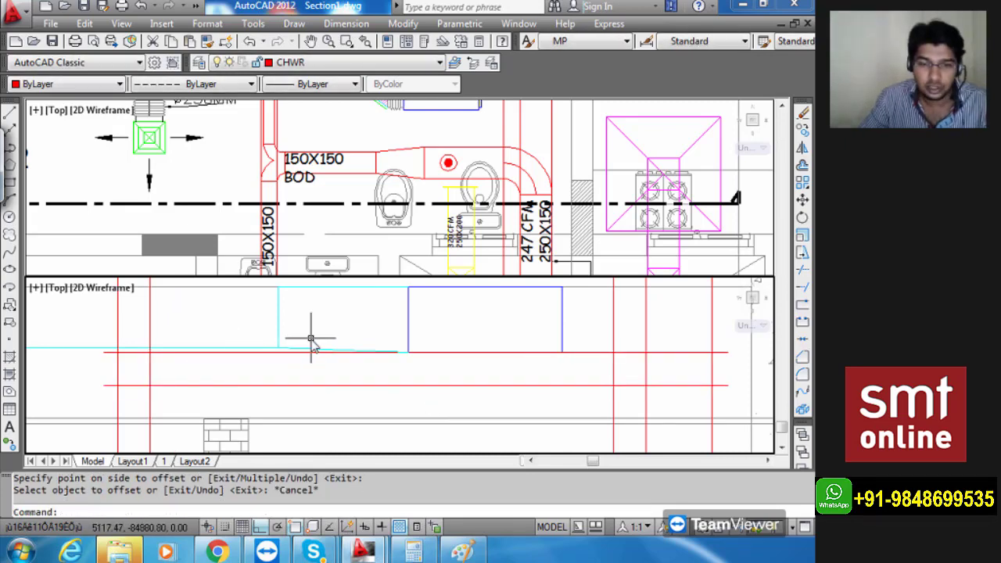
Trim the ends of both horizontal exhaust duct lines that overhang the outermost vertical construction lines.
{"action": "middle_click_drag", "start_coordinate": [168, 365], "coordinate": [235, 372]}
{"action": "scroll", "coordinate": [180, 394], "scroll_direction": "up", "scroll_amount": 5}
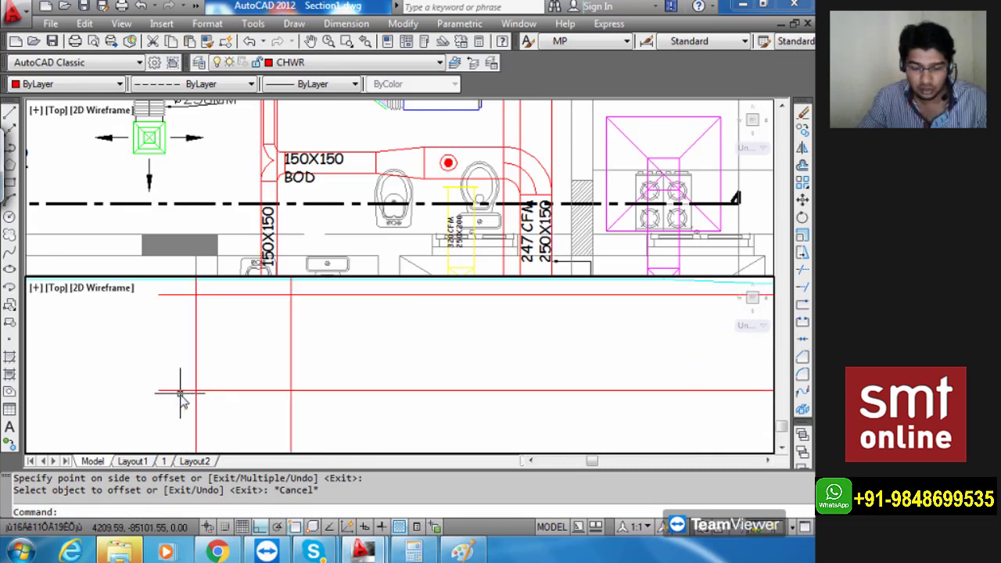
{"action": "type", "text": "TR"}
{"action": "key", "text": "Return"}
{"action": "key", "text": "Return"}
{"action": "left_click", "coordinate": [183, 402]}
{"action": "left_click", "coordinate": [129, 304]}
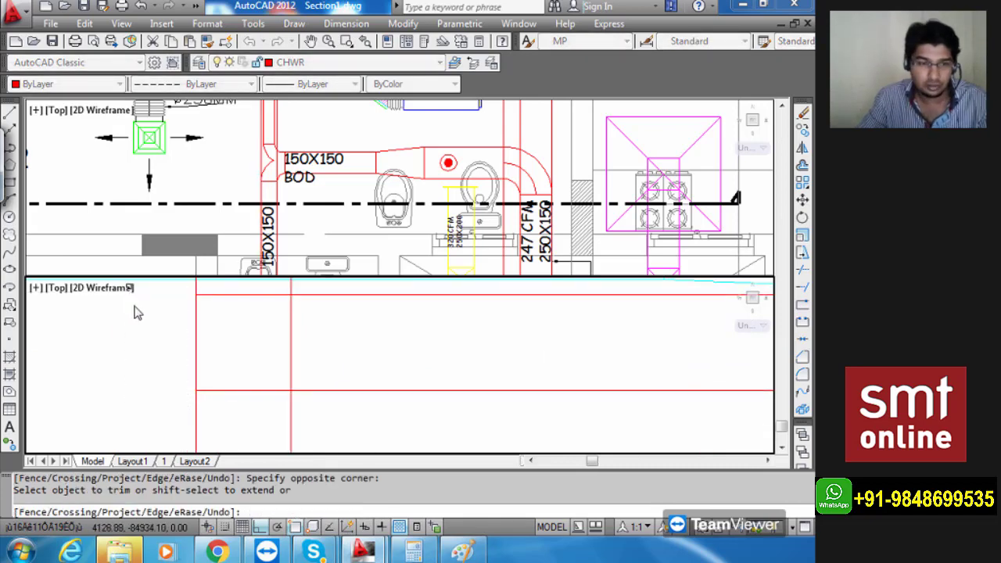
{"action": "scroll", "coordinate": [135, 310], "scroll_direction": "down", "scroll_amount": 3}
{"action": "scroll", "coordinate": [135, 308], "scroll_direction": "down", "scroll_amount": 2}
{"action": "middle_click_drag", "start_coordinate": [423, 369], "coordinate": [436, 412]}
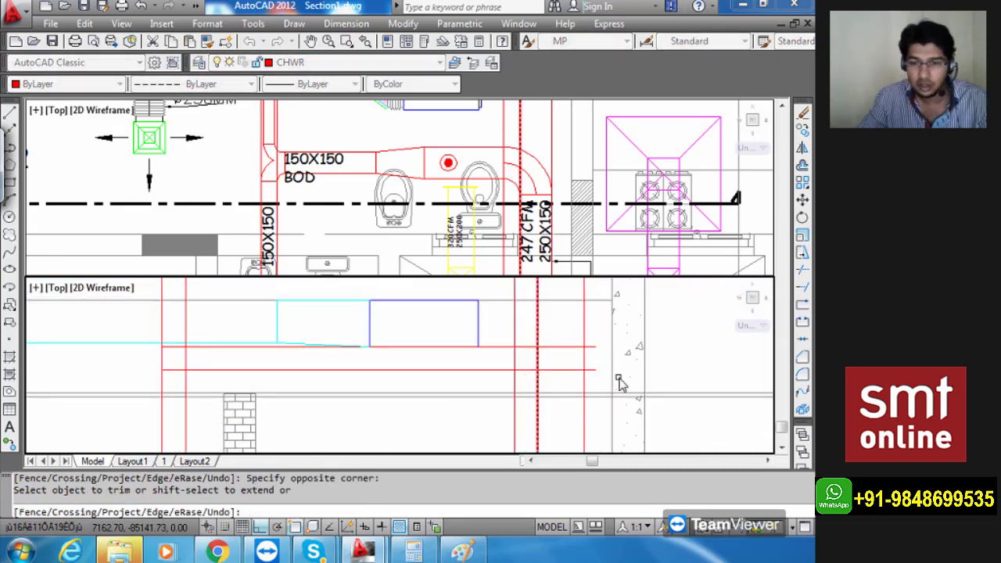
{"action": "scroll", "coordinate": [596, 379], "scroll_direction": "up", "scroll_amount": 5}
{"action": "left_click", "coordinate": [603, 366]}
{"action": "middle_click_drag", "start_coordinate": [600, 321], "coordinate": [629, 436]}
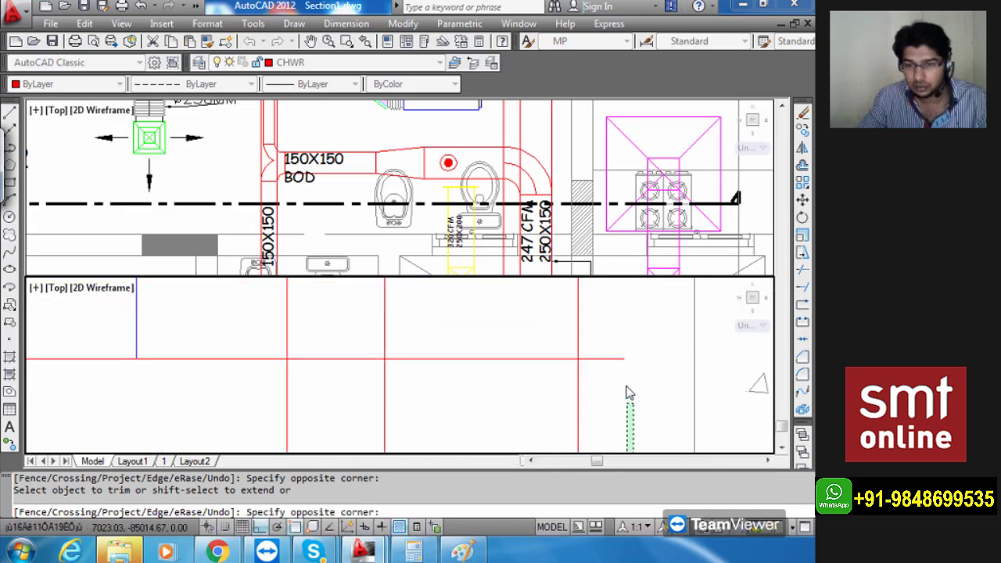
{"action": "left_click", "coordinate": [615, 328]}
{"action": "scroll", "coordinate": [615, 328], "scroll_direction": "down", "scroll_amount": 5}
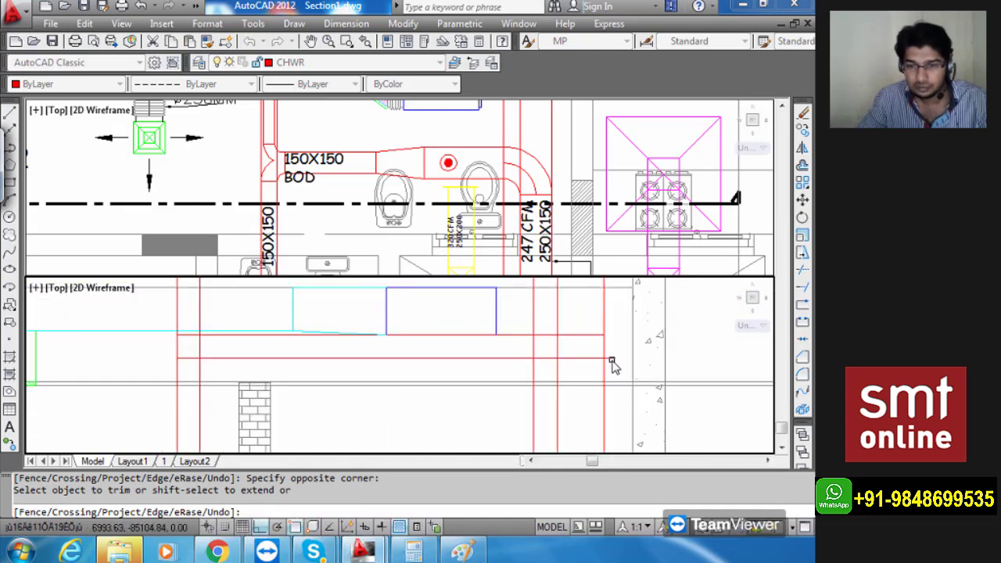
{"action": "key", "text": "Escape"}
Trim all five vertical exhaust duct lines below the ceiling in the section.
{"action": "middle_click_drag", "start_coordinate": [496, 410], "coordinate": [496, 353]}
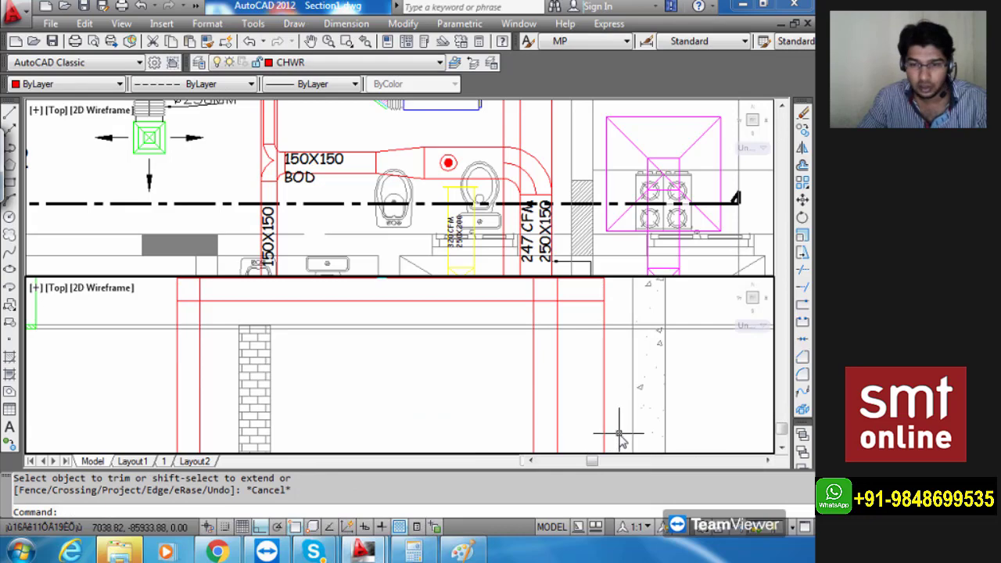
{"action": "type", "text": "TR"}
{"action": "key", "text": "Return"}
{"action": "key", "text": "Return"}
{"action": "left_click", "coordinate": [620, 443]}
{"action": "left_click", "coordinate": [480, 394]}
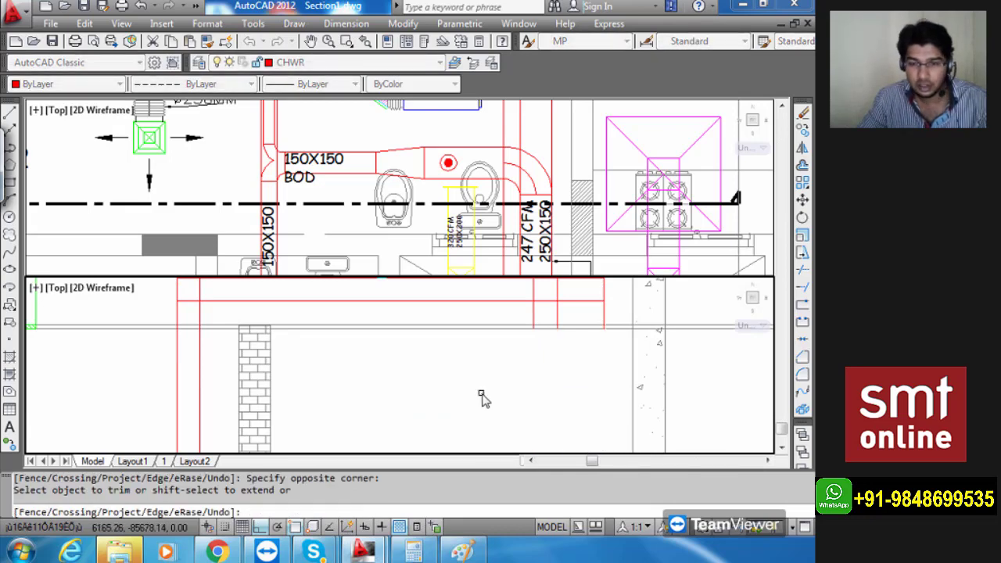
{"action": "left_click", "coordinate": [220, 410]}
{"action": "left_click", "coordinate": [143, 397]}
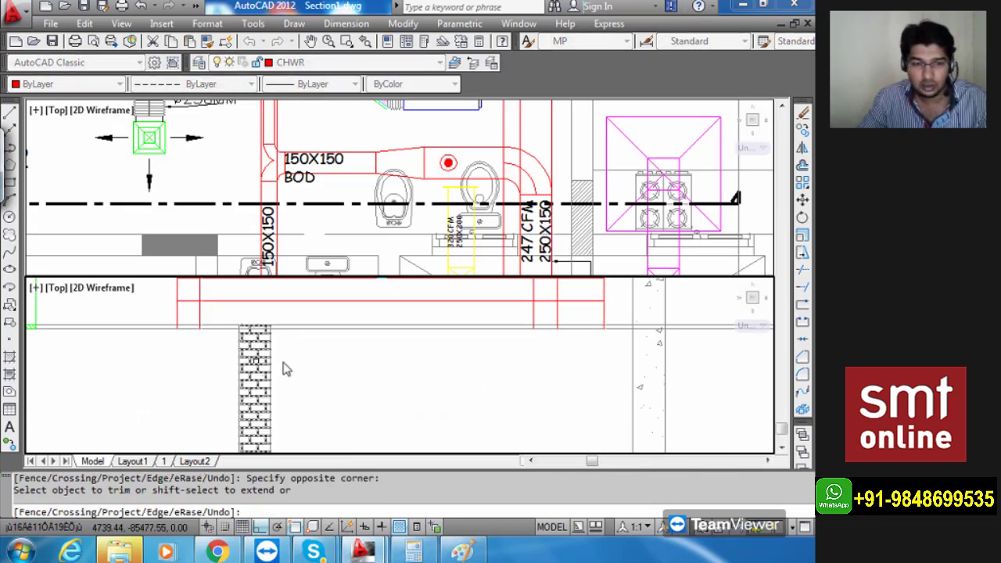
Trim the five vertical exhaust duct lines between the duct's bottom edge and the ceiling line in the section.
{"action": "mouse_move", "coordinate": [284, 363]}
{"action": "middle_mouse_down"}
{"action": "mouse_move", "coordinate": [338, 433]}
{"action": "mouse_move", "coordinate": [270, 446]}
{"action": "middle_mouse_up"}
{"action": "scroll", "coordinate": [586, 416], "scroll_direction": "up", "scroll_amount": 3}
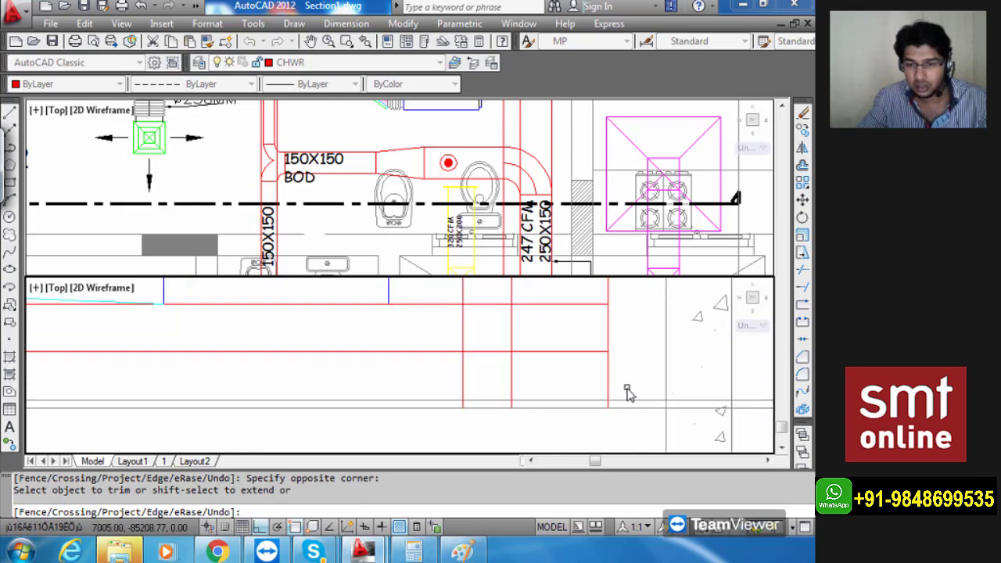
{"action": "left_click", "coordinate": [628, 392]}
{"action": "left_click", "coordinate": [402, 387]}
{"action": "middle_click_drag", "start_coordinate": [321, 396], "coordinate": [541, 398]}
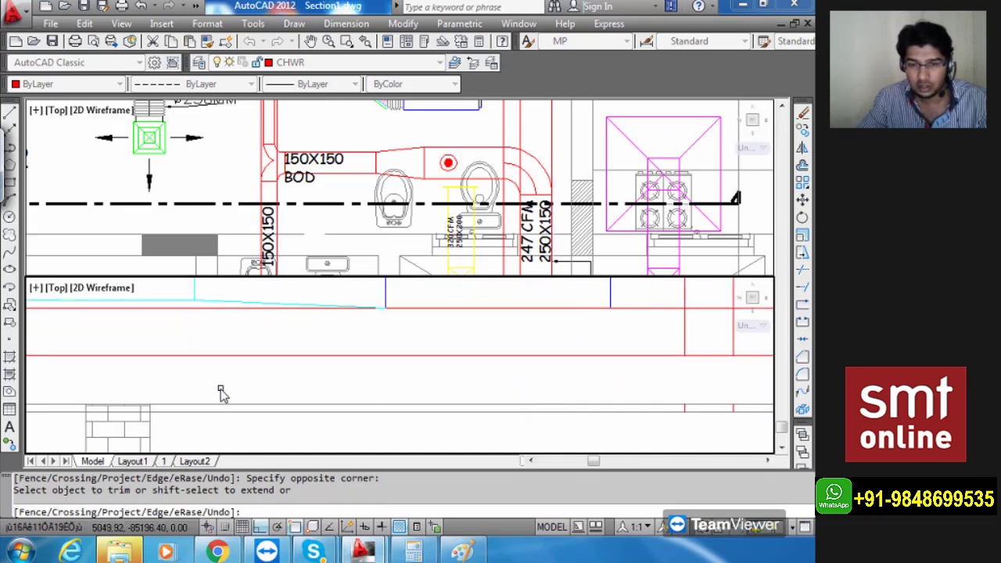
{"action": "scroll", "coordinate": [220, 390], "scroll_direction": "down", "scroll_amount": 4}
{"action": "middle_click_drag", "start_coordinate": [149, 391], "coordinate": [312, 405]}
{"action": "scroll", "coordinate": [290, 408], "scroll_direction": "up", "scroll_amount": 3}
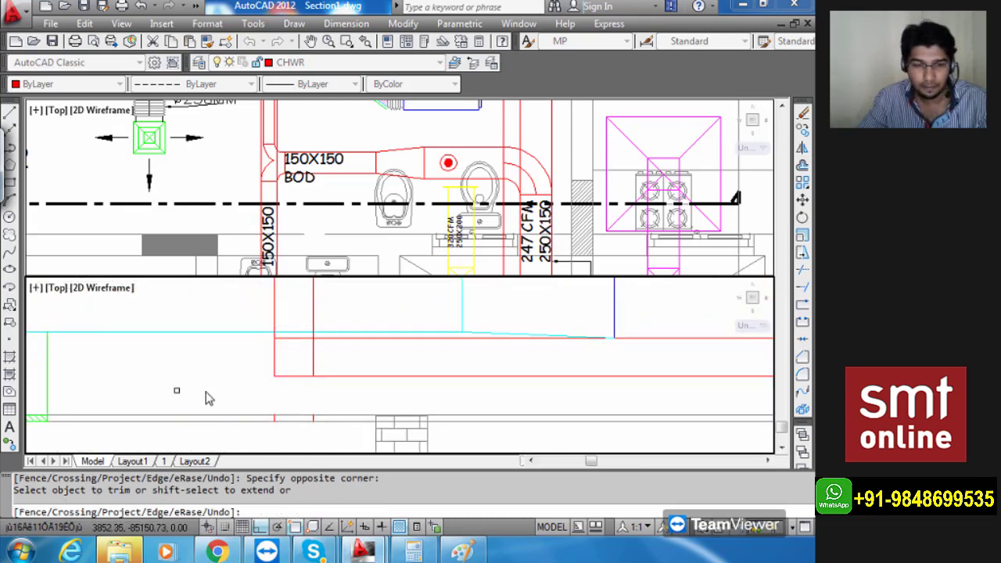
{"action": "scroll", "coordinate": [290, 403], "scroll_direction": "down", "scroll_amount": 3}
{"action": "middle_click_drag", "start_coordinate": [374, 393], "coordinate": [371, 447]}
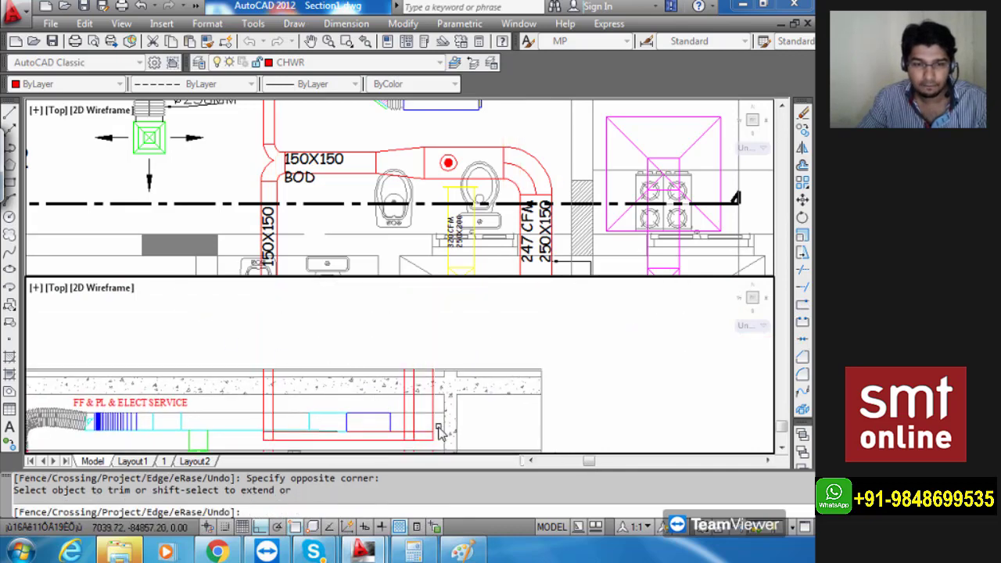
{"action": "key", "text": "Escape"}
Trim the three vertical lines at the 250X150 end between the slab underside and the exhaust duct's top edge.
{"action": "scroll", "coordinate": [439, 431], "scroll_direction": "up", "scroll_amount": 3}
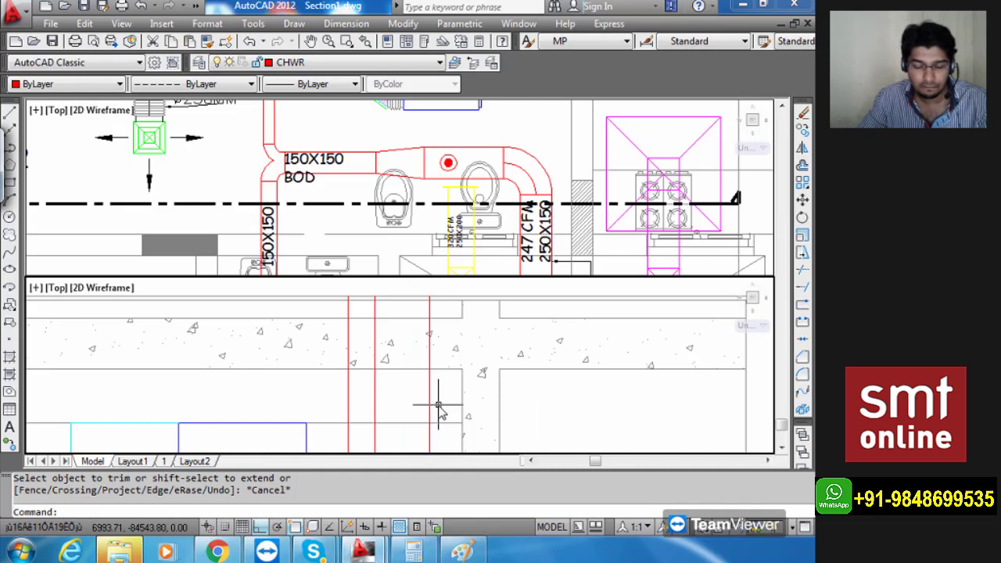
{"action": "key", "text": "Return"}
{"action": "key", "text": "Return"}
{"action": "left_click", "coordinate": [441, 406]}
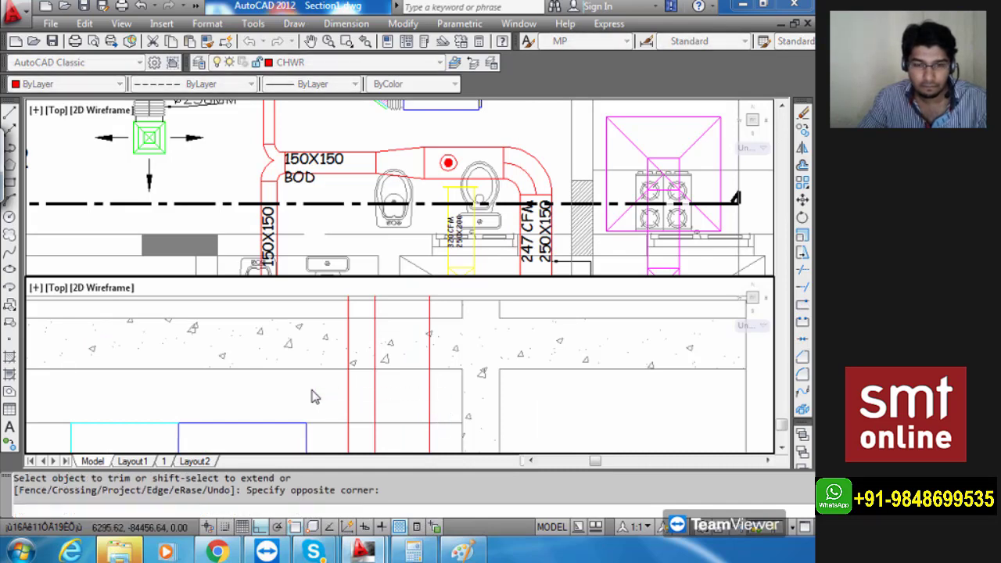
{"action": "left_click", "coordinate": [312, 392]}
{"action": "middle_click_drag", "start_coordinate": [418, 387], "coordinate": [536, 317]}
{"action": "left_click", "coordinate": [558, 379]}
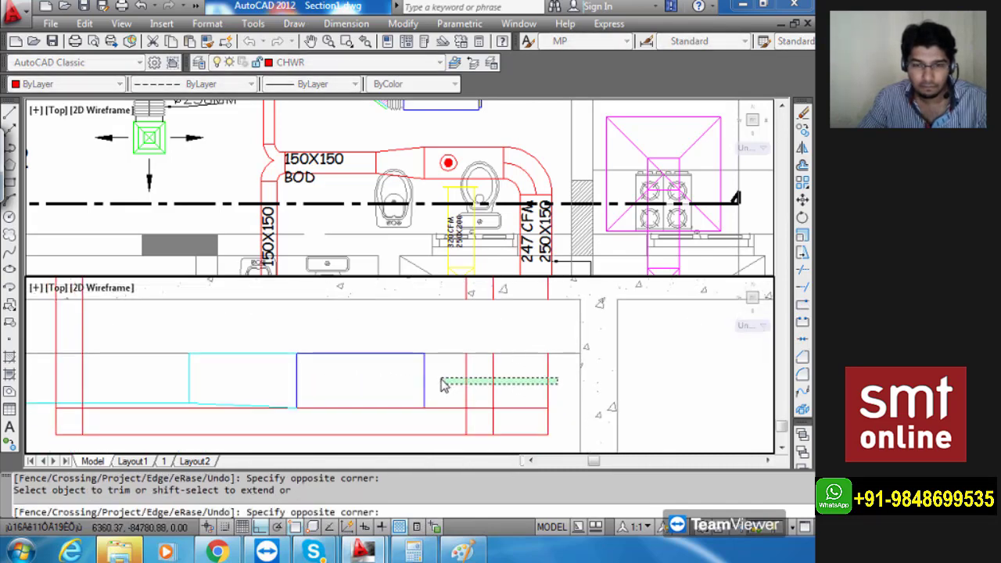
{"action": "left_click", "coordinate": [441, 384]}
Trim the two vertical lines at the 150X150 end between the slab underside and the exhaust duct's top edge.
{"action": "middle_click_drag", "start_coordinate": [444, 390], "coordinate": [557, 395]}
{"action": "left_click", "coordinate": [209, 335]}
{"action": "left_click", "coordinate": [222, 377]}
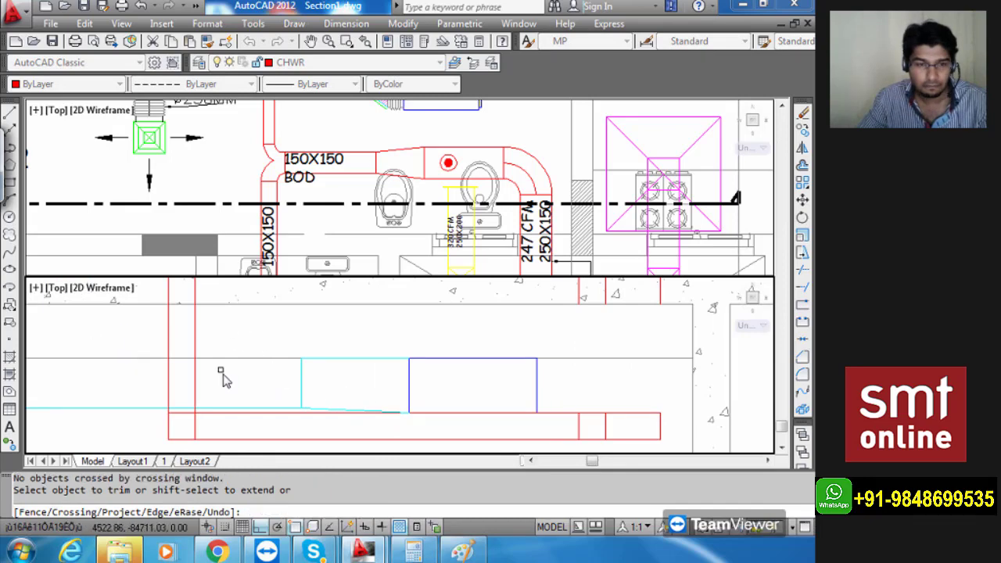
{"action": "left_click", "coordinate": [195, 350]}
{"action": "left_click", "coordinate": [167, 338]}
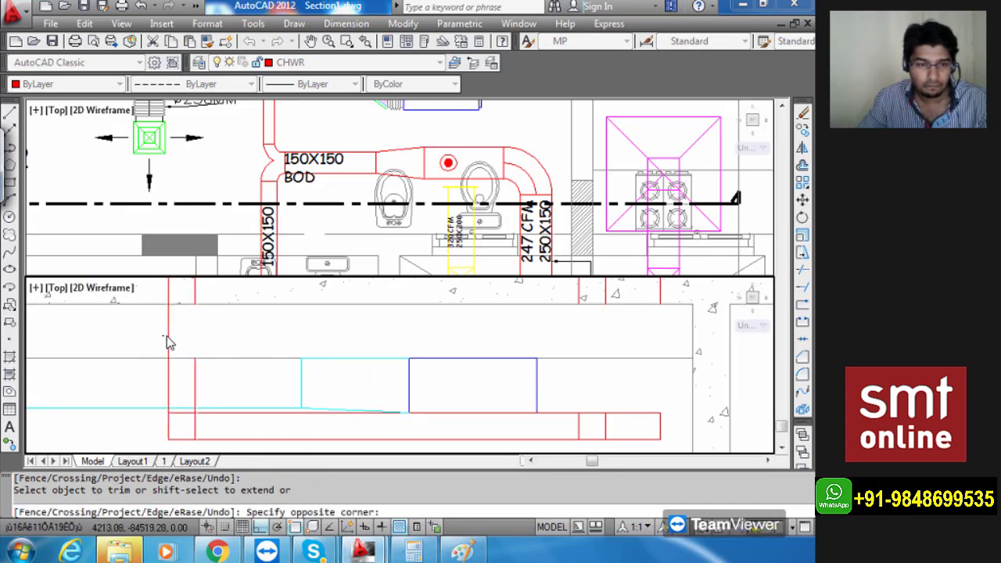
{"action": "left_click", "coordinate": [125, 382]}
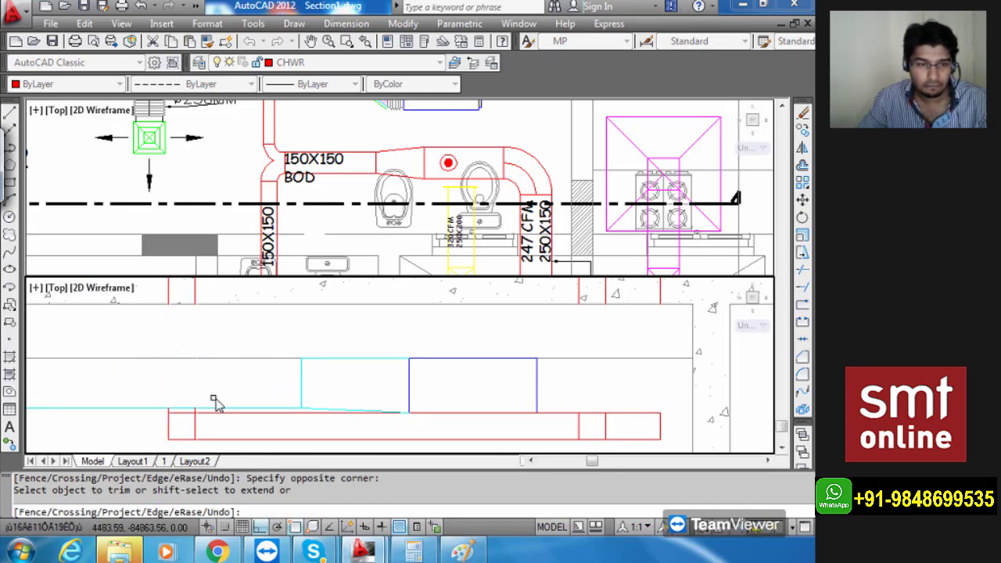
{"action": "scroll", "coordinate": [197, 425], "scroll_direction": "up", "scroll_amount": 5}
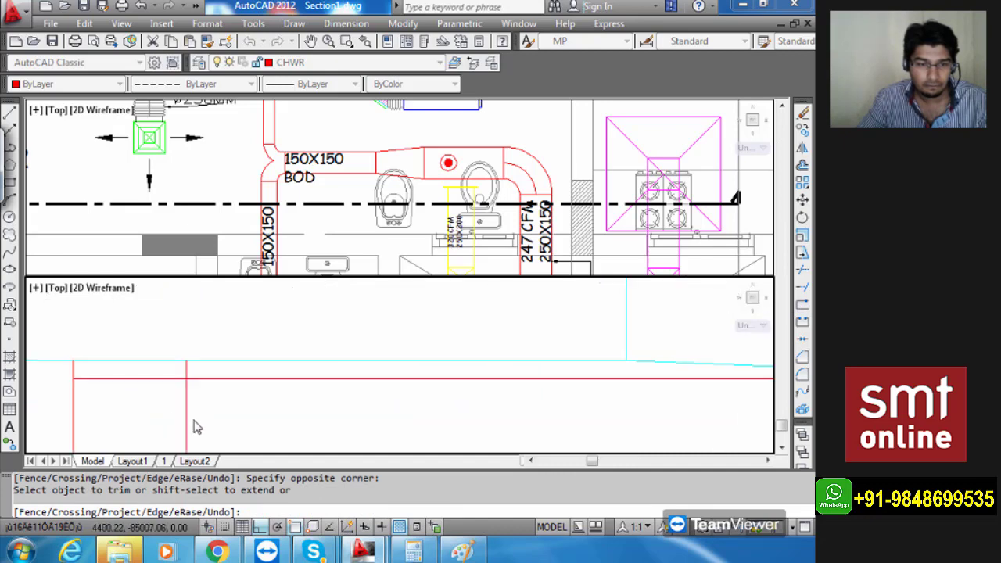
{"action": "left_click", "coordinate": [405, 382]}
{"action": "left_click", "coordinate": [231, 386]}
{"action": "scroll", "coordinate": [244, 394], "scroll_direction": "down", "scroll_amount": 4}
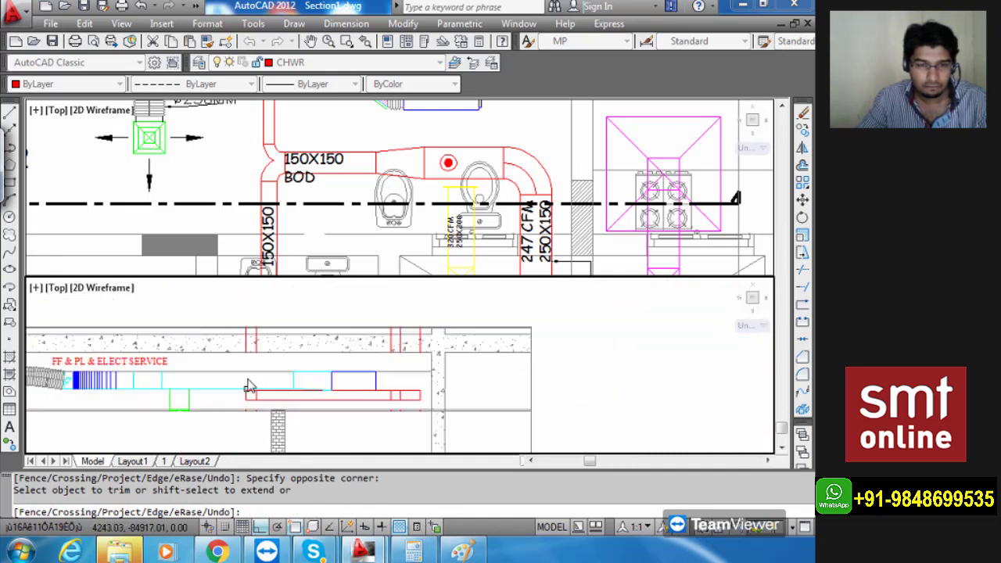
{"action": "key", "text": "Escape"}
Compare the 250X150 exhaust duct's elbow in the plan with the duct end drawn in the section.
{"action": "scroll", "coordinate": [266, 352], "scroll_direction": "up", "scroll_amount": 2}
{"action": "scroll", "coordinate": [252, 340], "scroll_direction": "down", "scroll_amount": 5}
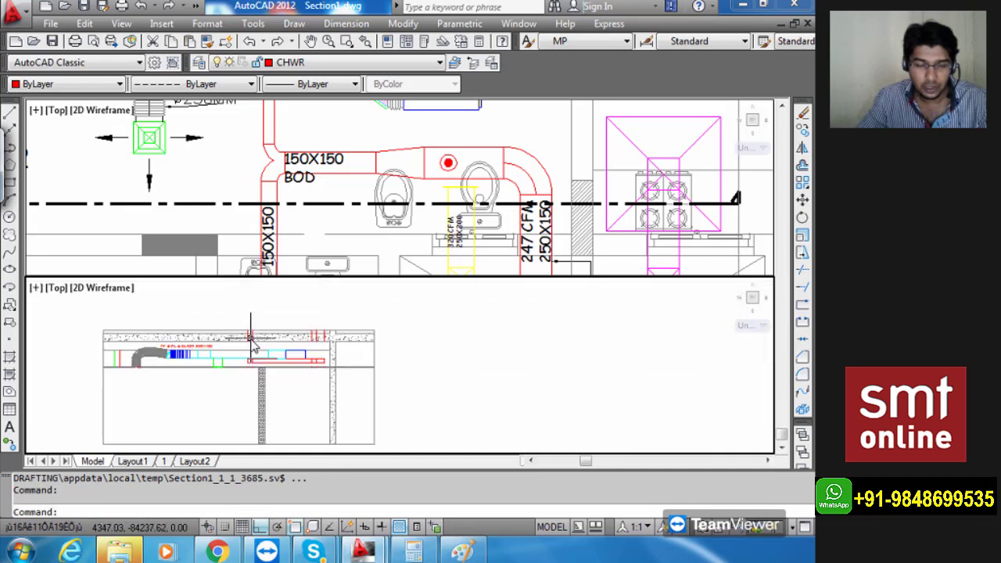
{"action": "mouse_move", "coordinate": [296, 403]}
{"action": "middle_mouse_down"}
{"action": "mouse_move", "coordinate": [331, 375]}
{"action": "mouse_move", "coordinate": [431, 385]}
{"action": "middle_mouse_up"}
{"action": "scroll", "coordinate": [408, 389], "scroll_direction": "up", "scroll_amount": 5}
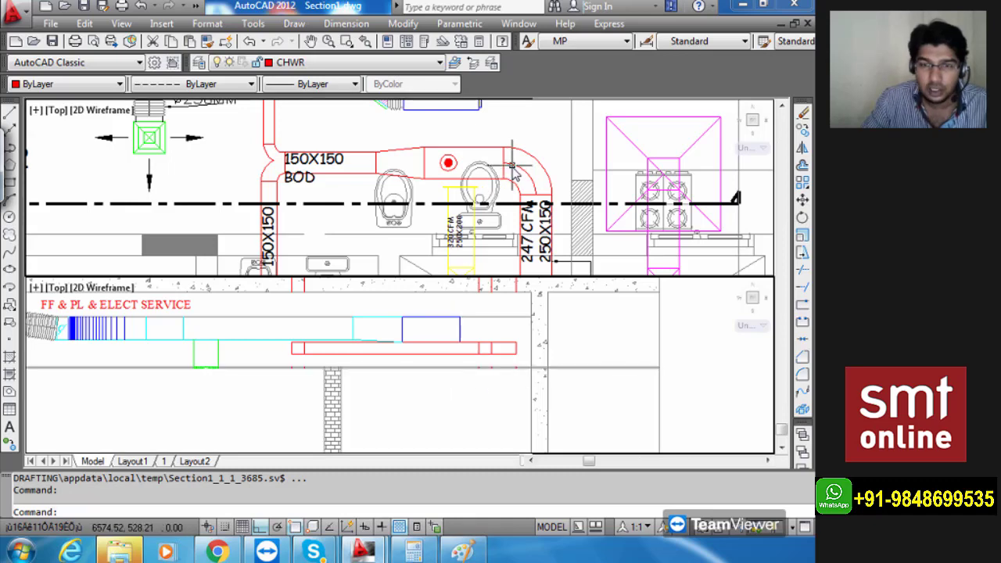
{"action": "left_click", "coordinate": [511, 254]}
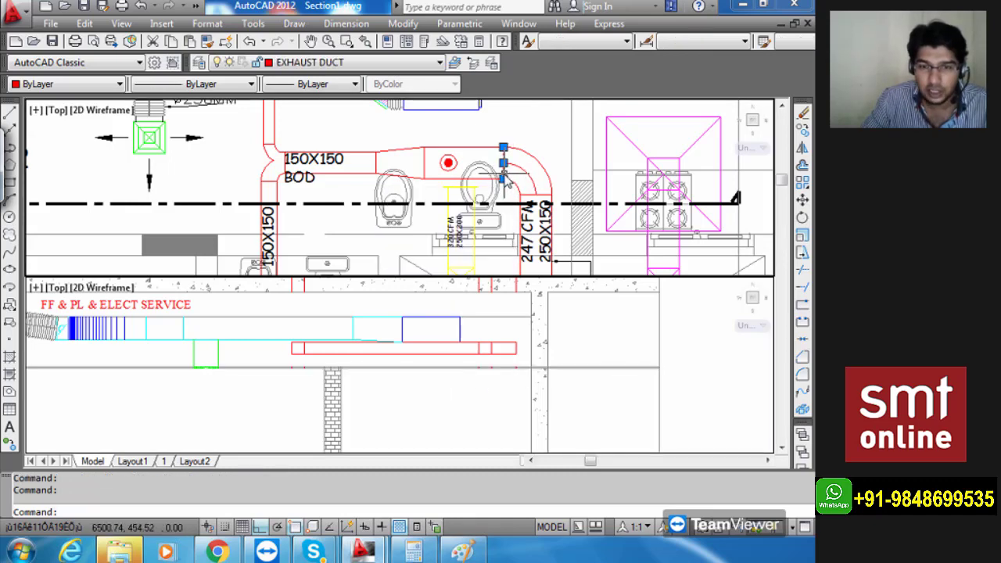
{"action": "key", "text": "Escape"}
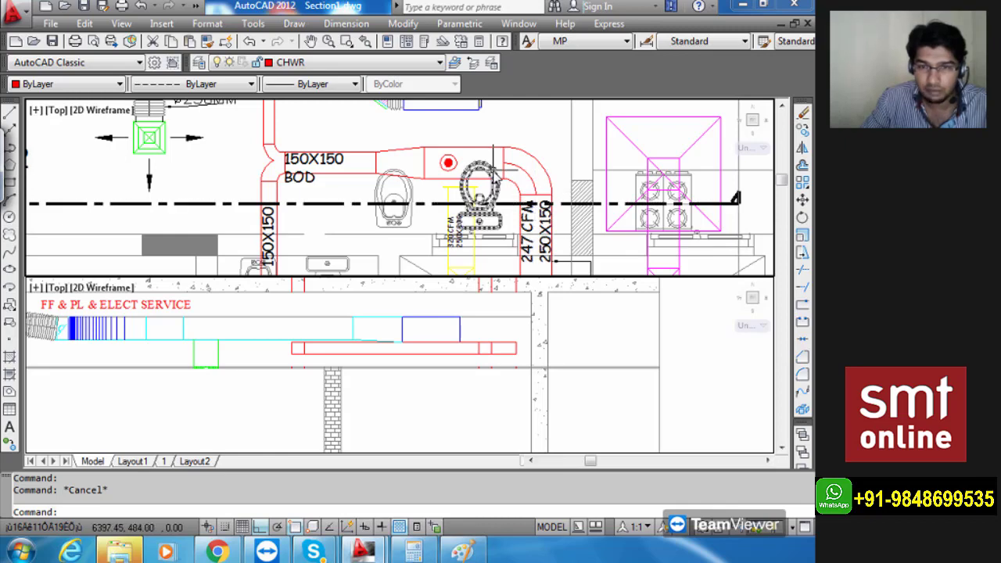
{"action": "left_click", "coordinate": [508, 352]}
Copy the exhaust duct's outermost vertical end line inward repeatedly, at gradually widening spacing, to represent the elbow's curve in the section.
{"action": "scroll", "coordinate": [507, 350], "scroll_direction": "up", "scroll_amount": 5}
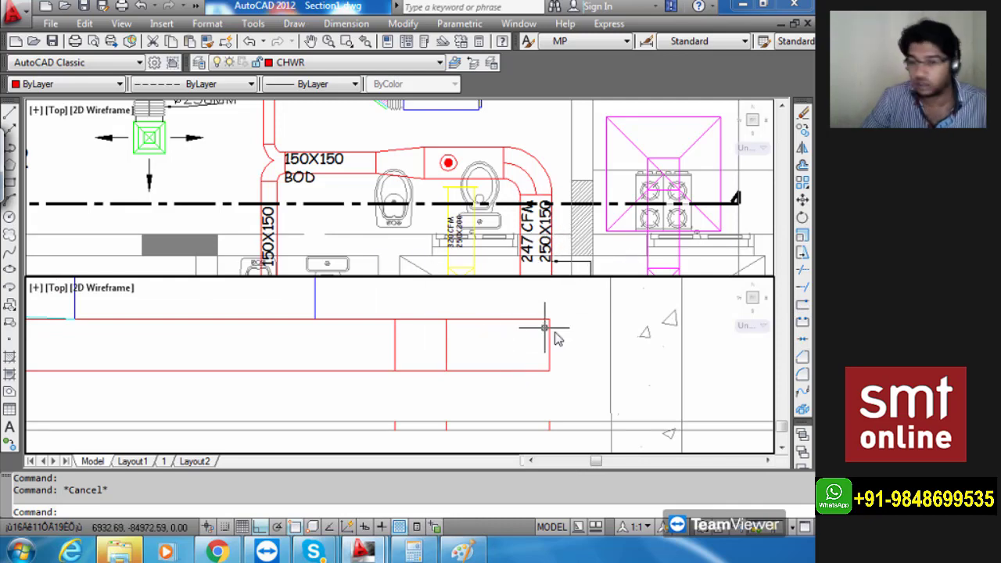
{"action": "scroll", "coordinate": [618, 416], "scroll_direction": "up", "scroll_amount": 5}
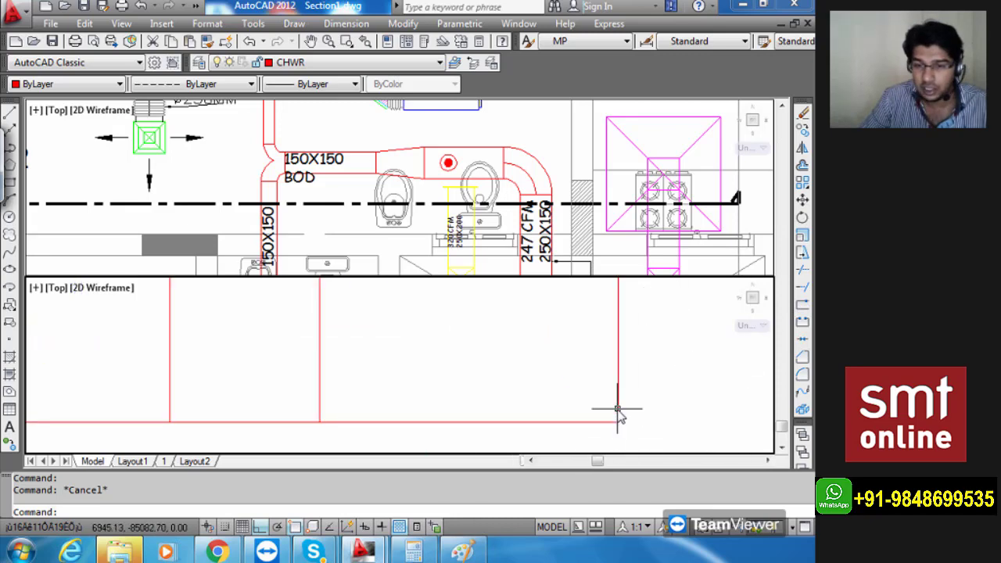
{"action": "type", "text": "C"}
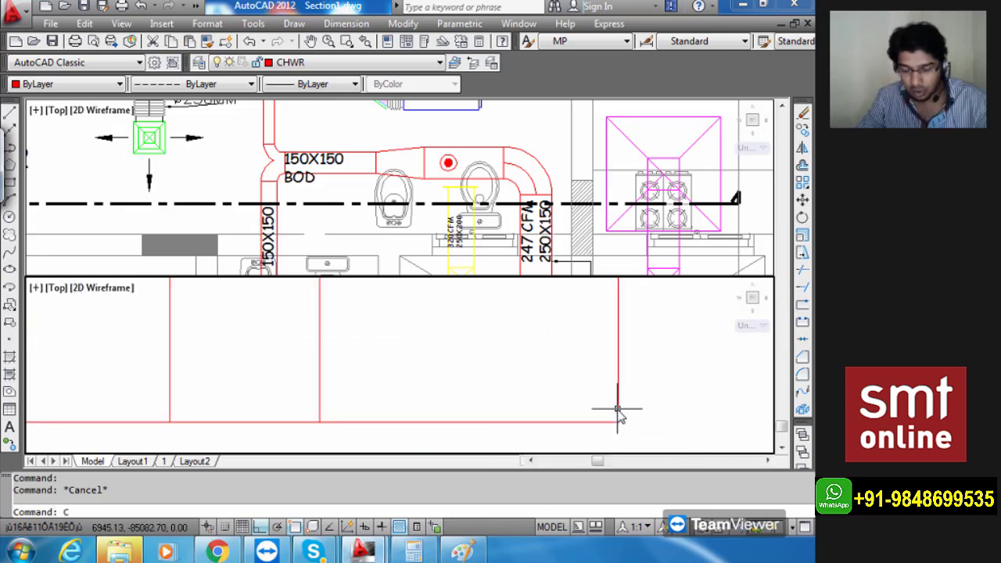
{"action": "type", "text": "O"}
{"action": "key", "text": "Return"}
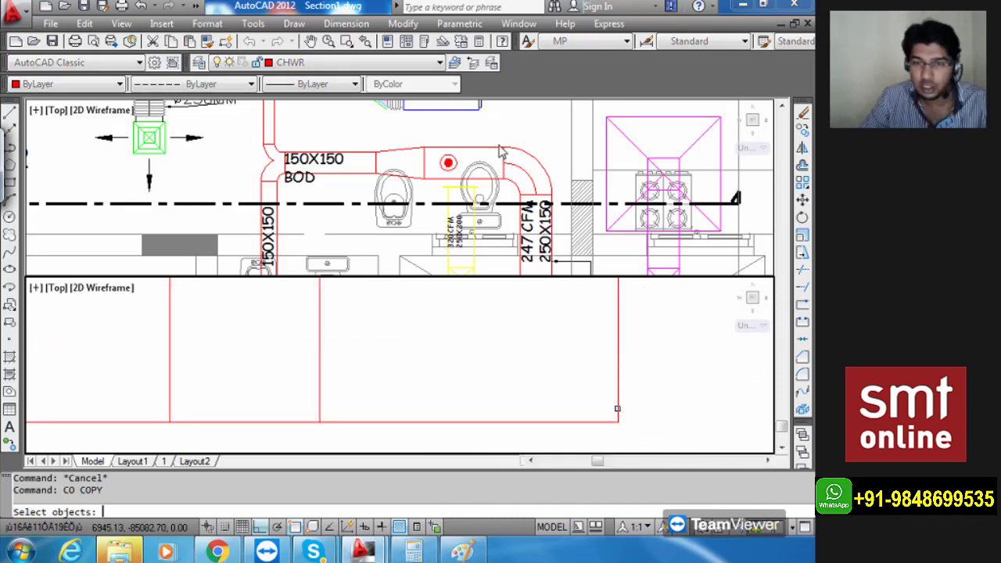
{"action": "scroll", "coordinate": [640, 369], "scroll_direction": "down", "scroll_amount": 4}
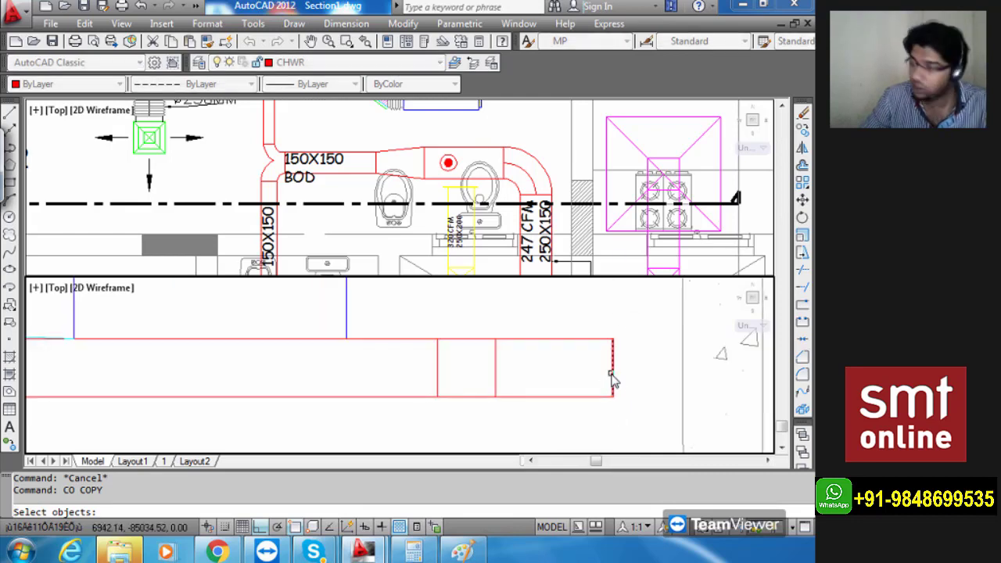
{"action": "scroll", "coordinate": [612, 379], "scroll_direction": "up", "scroll_amount": 4}
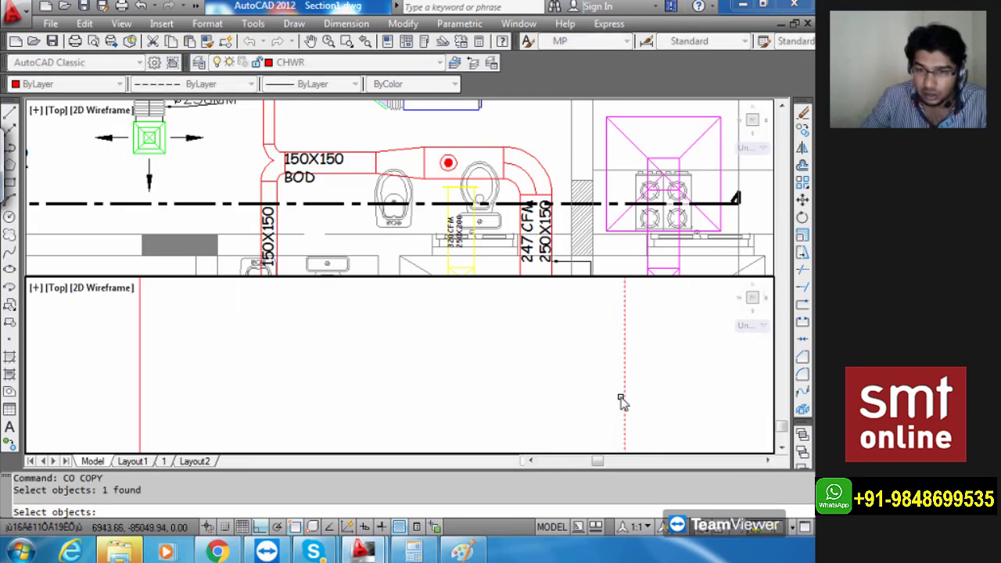
{"action": "type", "text": "CO"}
{"action": "key", "text": "Return"}
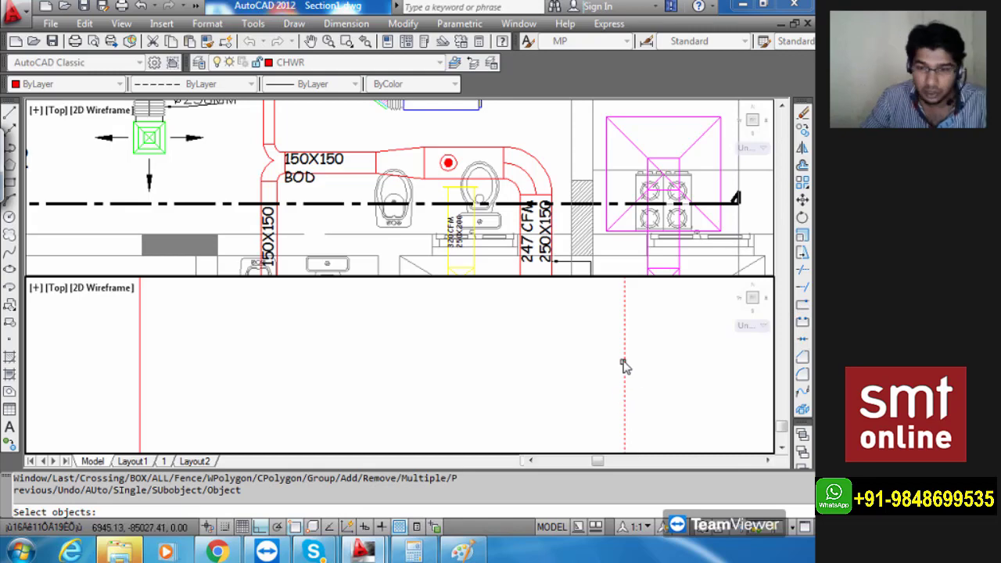
{"action": "left_click", "coordinate": [630, 335]}
{"action": "key", "text": "Return"}
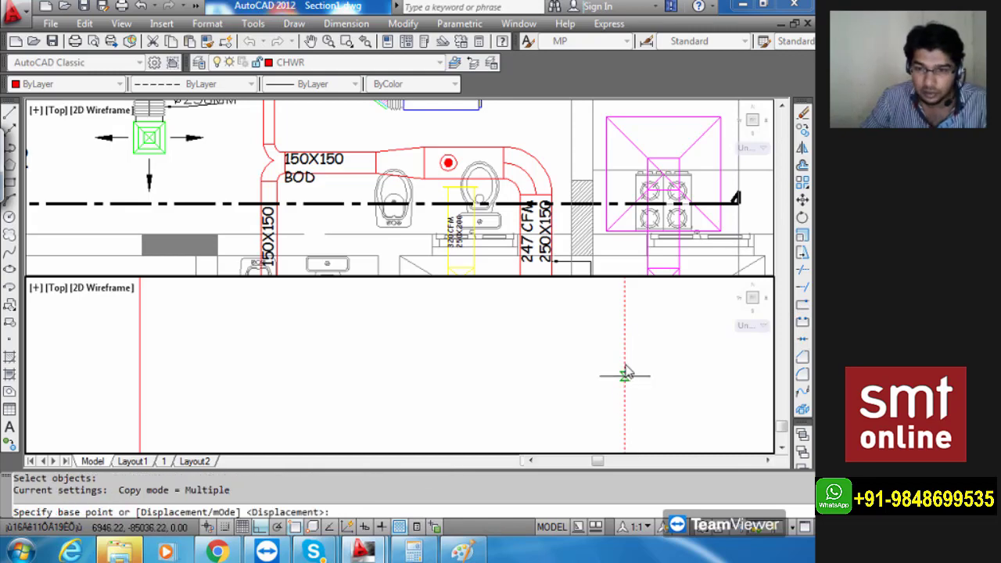
{"action": "left_click", "coordinate": [624, 352]}
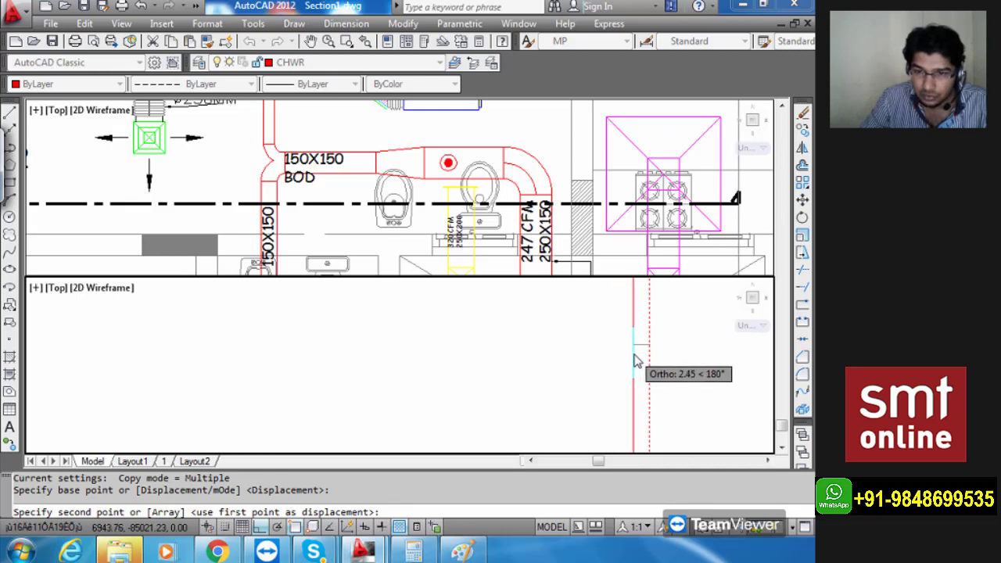
{"action": "left_click", "coordinate": [634, 353]}
{"action": "left_click", "coordinate": [622, 355]}
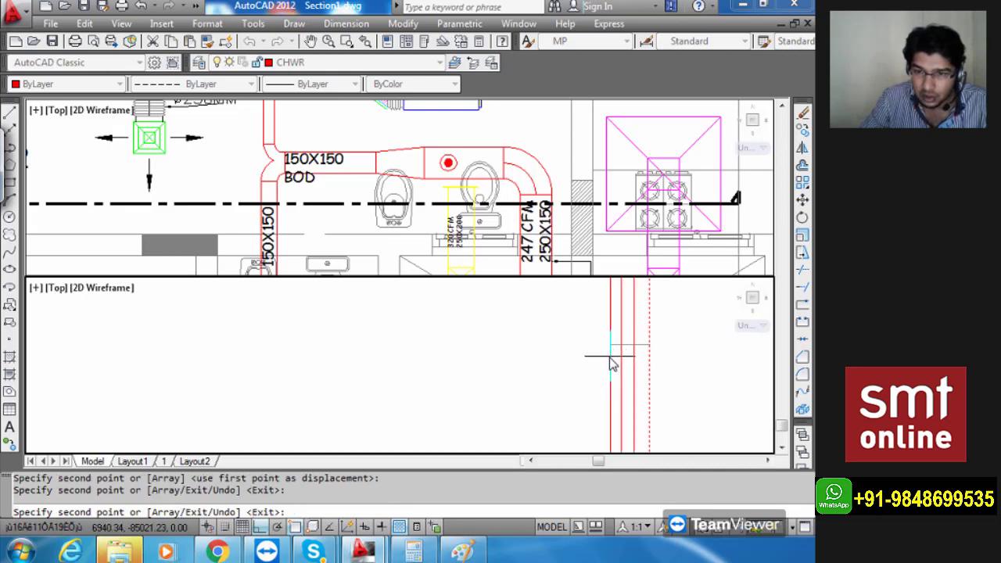
{"action": "left_click", "coordinate": [611, 359]}
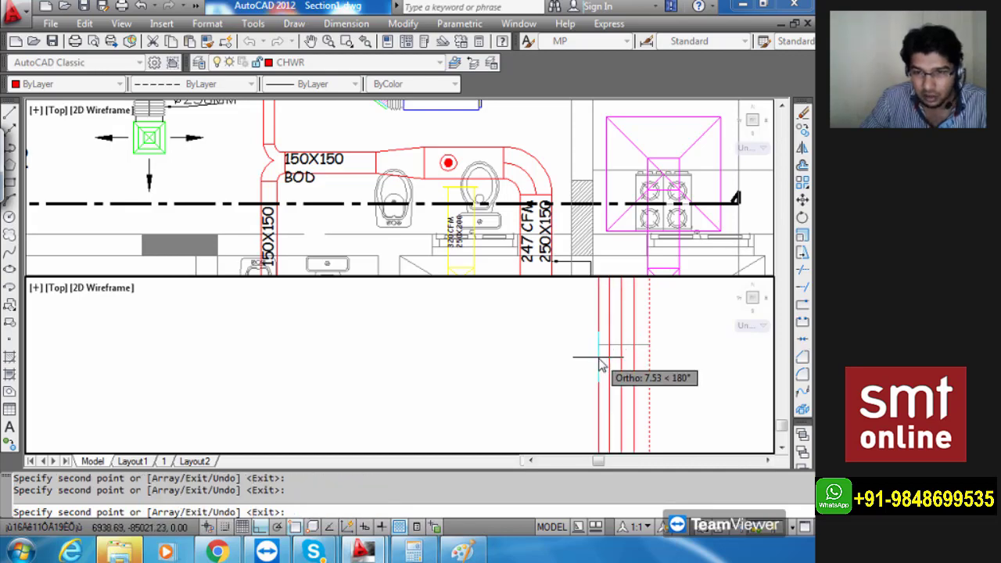
{"action": "left_click", "coordinate": [599, 362]}
{"action": "left_click", "coordinate": [585, 365]}
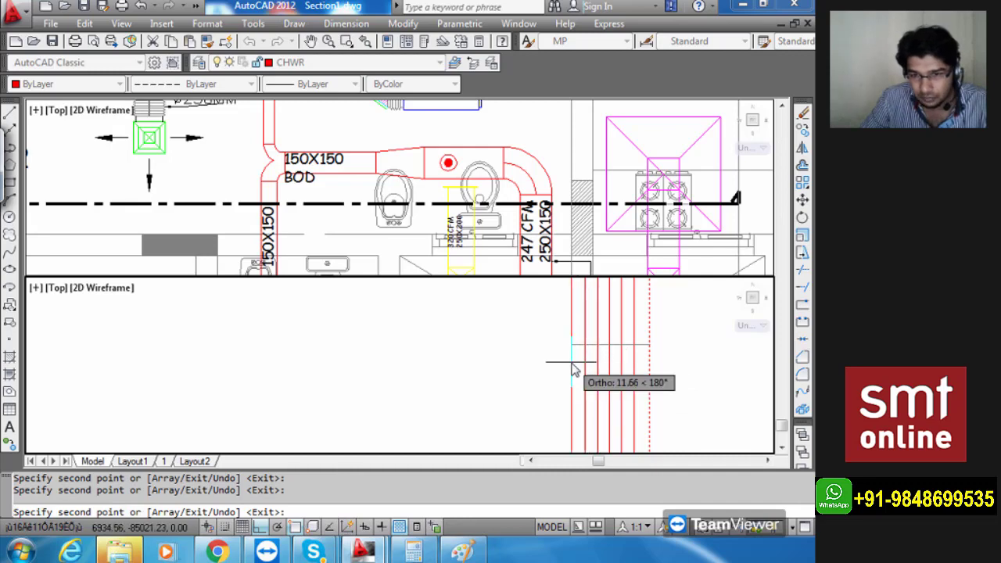
{"action": "left_click", "coordinate": [572, 368]}
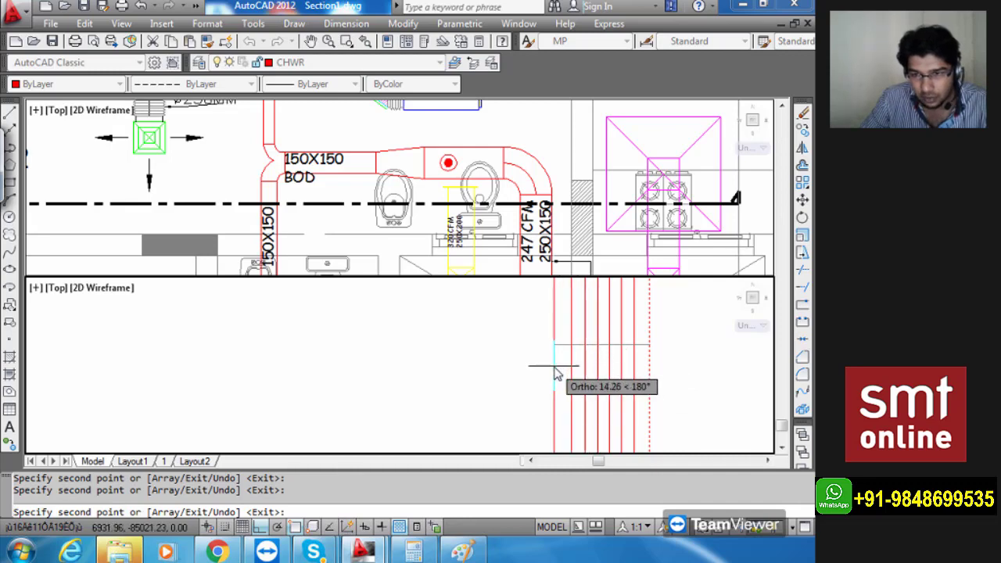
{"action": "left_click", "coordinate": [558, 367]}
{"action": "left_click", "coordinate": [542, 367]}
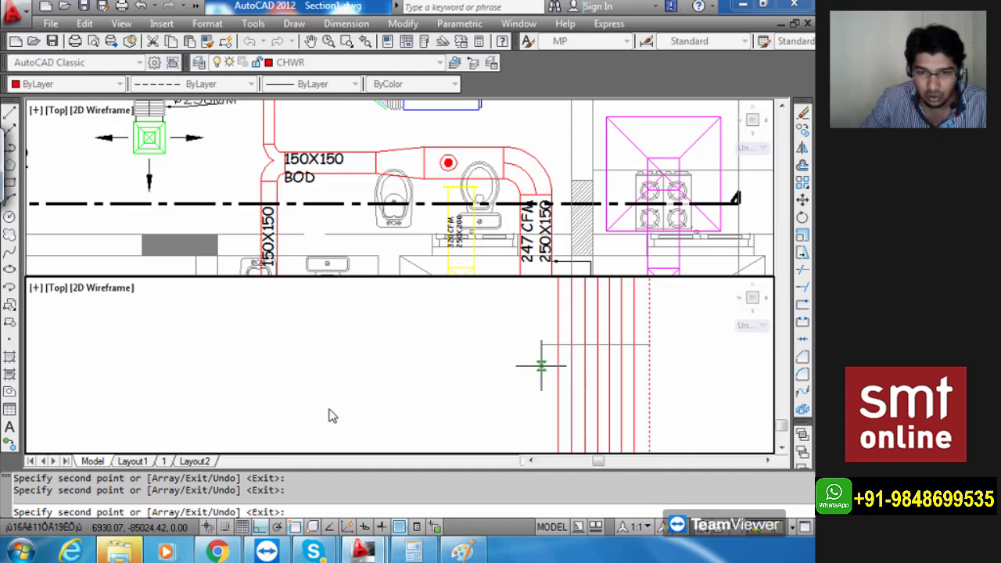
{"action": "middle_click_drag", "start_coordinate": [512, 418], "coordinate": [509, 415]}
{"action": "key", "text": "Escape"}
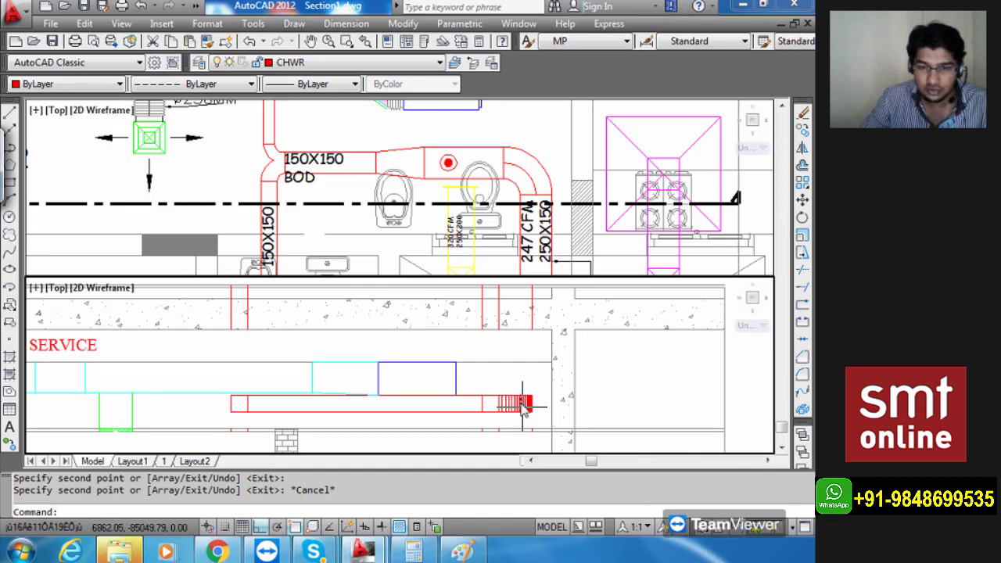
Examine the kitchen hood and cooking range in the plan and find the matching kitchen bay in the section.
{"action": "mouse_move", "coordinate": [523, 406]}
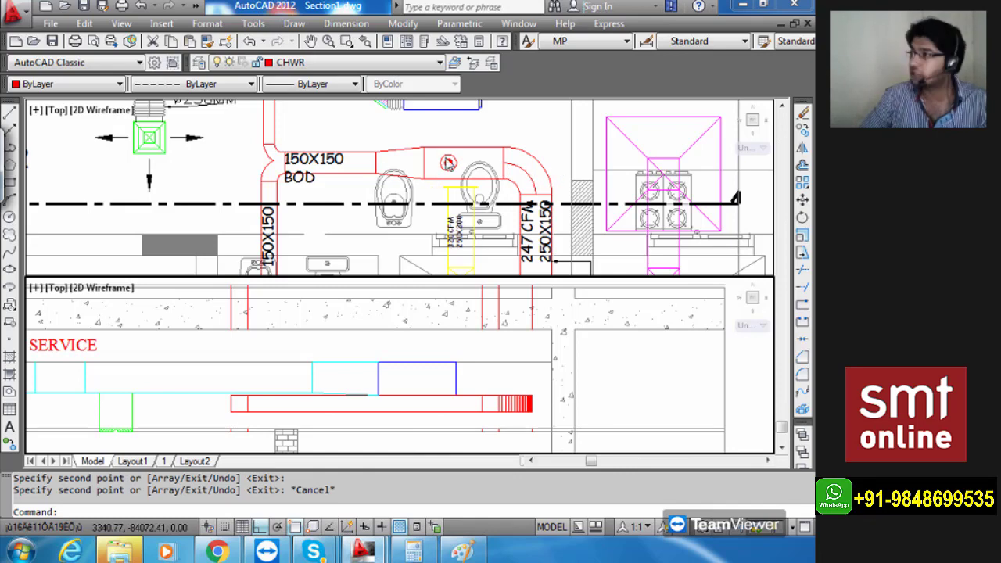
{"action": "scroll", "coordinate": [448, 162], "scroll_direction": "down", "scroll_amount": 2}
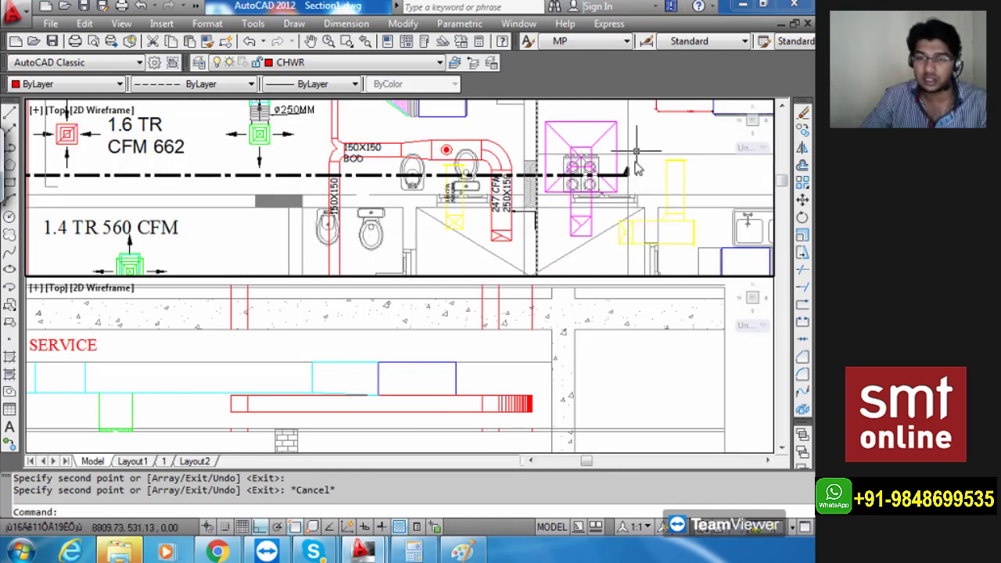
{"action": "middle_click_drag", "start_coordinate": [620, 186], "coordinate": [614, 186]}
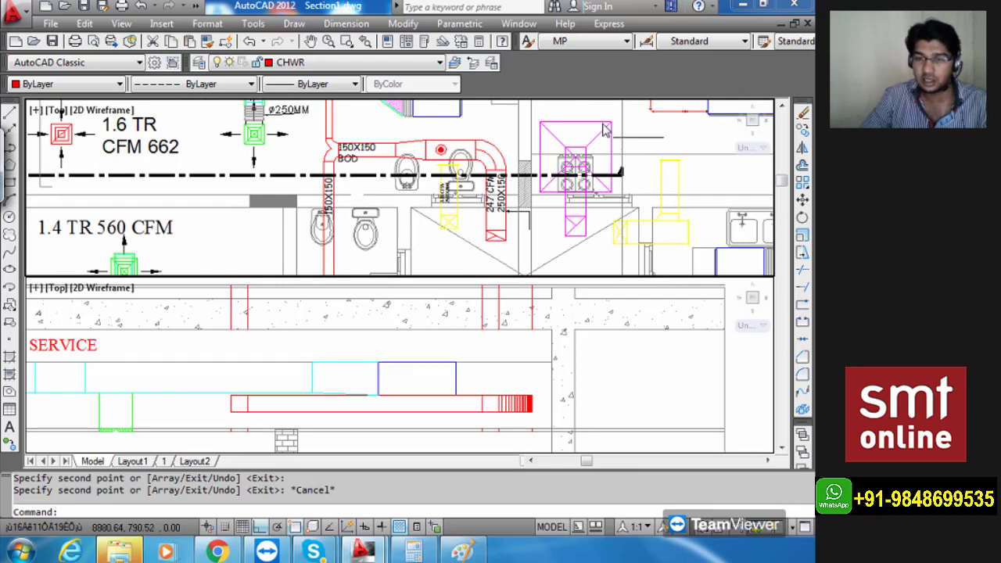
{"action": "left_click", "coordinate": [621, 393]}
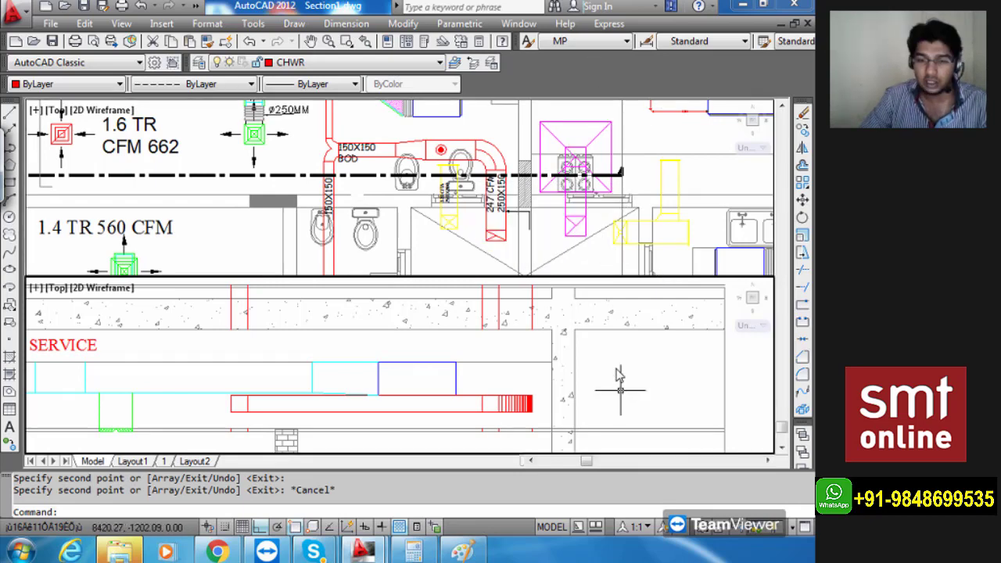
{"action": "scroll", "coordinate": [617, 370], "scroll_direction": "down", "scroll_amount": 6}
{"action": "mouse_move", "coordinate": [618, 426]}
{"action": "middle_mouse_down"}
{"action": "mouse_move", "coordinate": [564, 338]}
{"action": "mouse_move", "coordinate": [565, 372]}
{"action": "middle_mouse_up"}
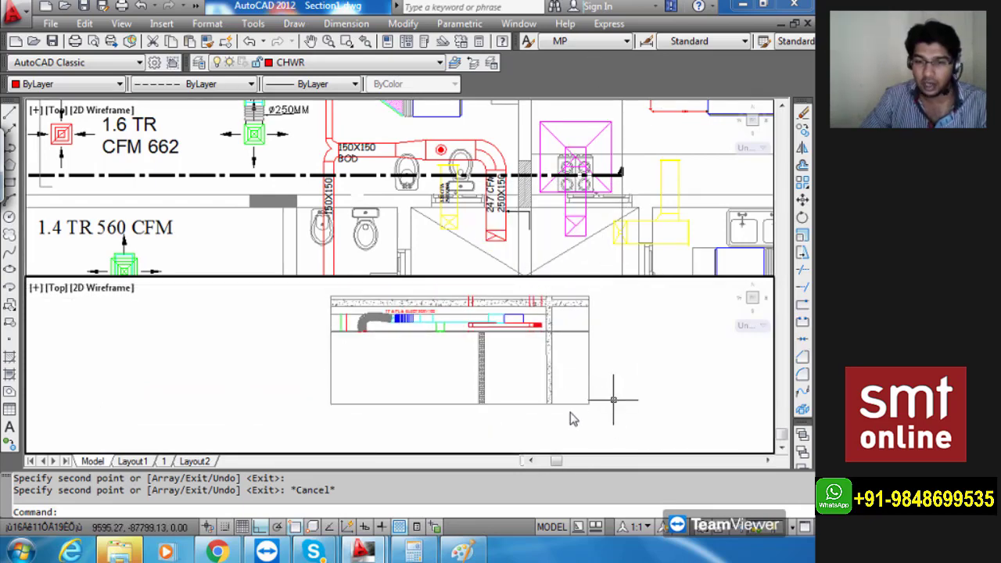
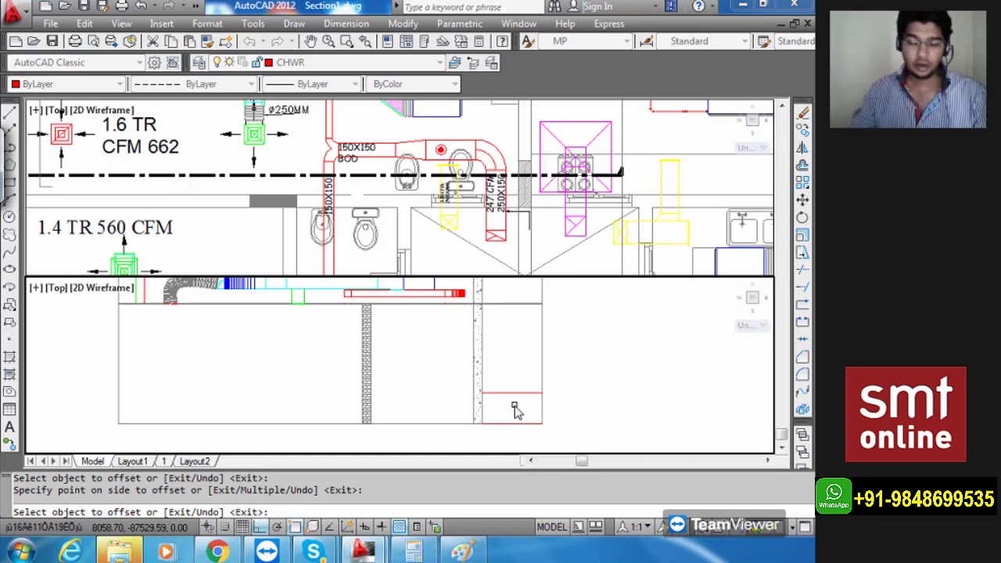
Offset the upper red horizontal line in the section's kitchen bay 200 mm upward.
{"action": "key", "text": "Escape"}
{"action": "middle_click_drag", "start_coordinate": [514, 355], "coordinate": [516, 369]}
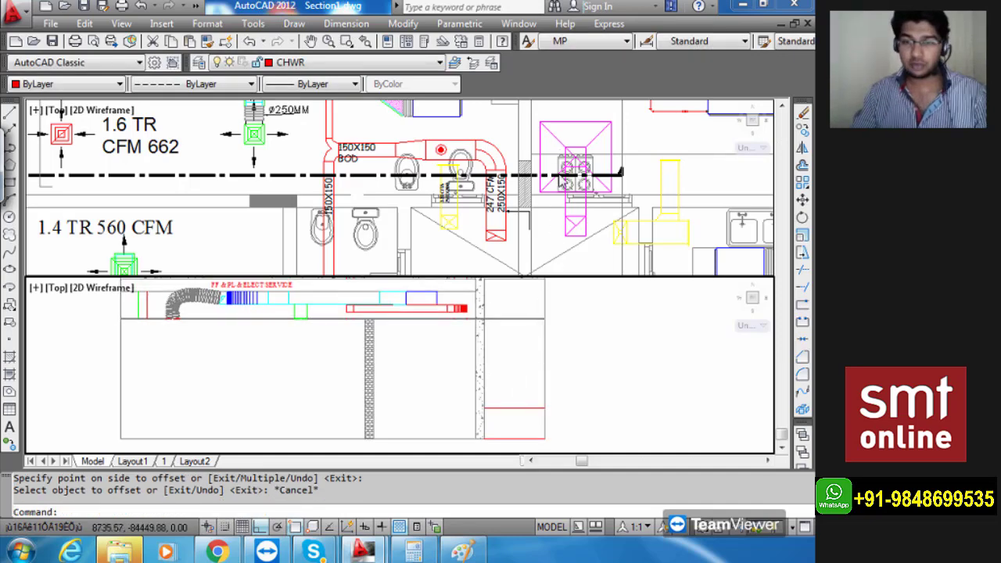
{"action": "left_click", "coordinate": [512, 418]}
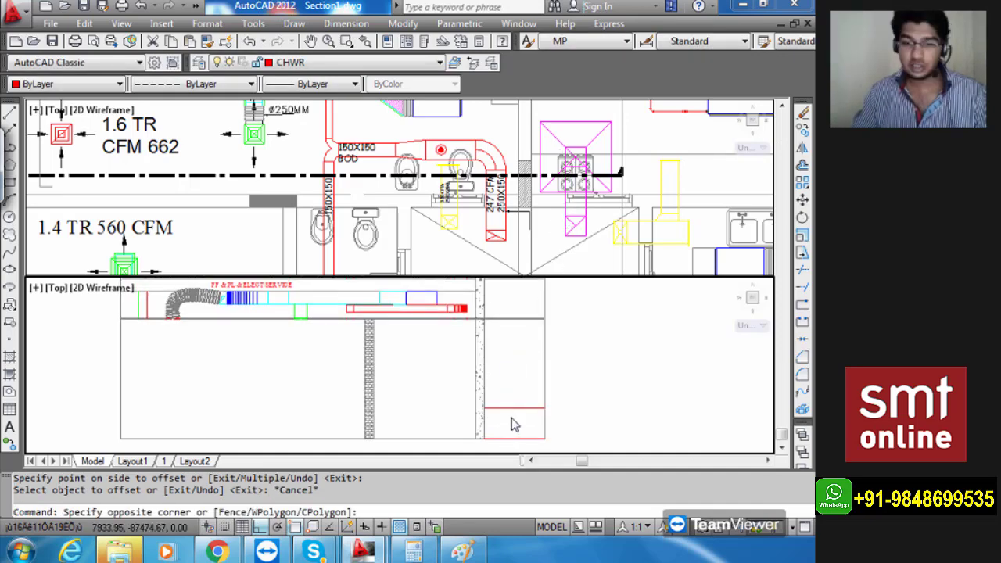
{"action": "scroll", "coordinate": [516, 418], "scroll_direction": "up", "scroll_amount": 5}
{"action": "key", "text": "Escape"}
{"action": "middle_click_drag", "start_coordinate": [521, 419], "coordinate": [513, 403]}
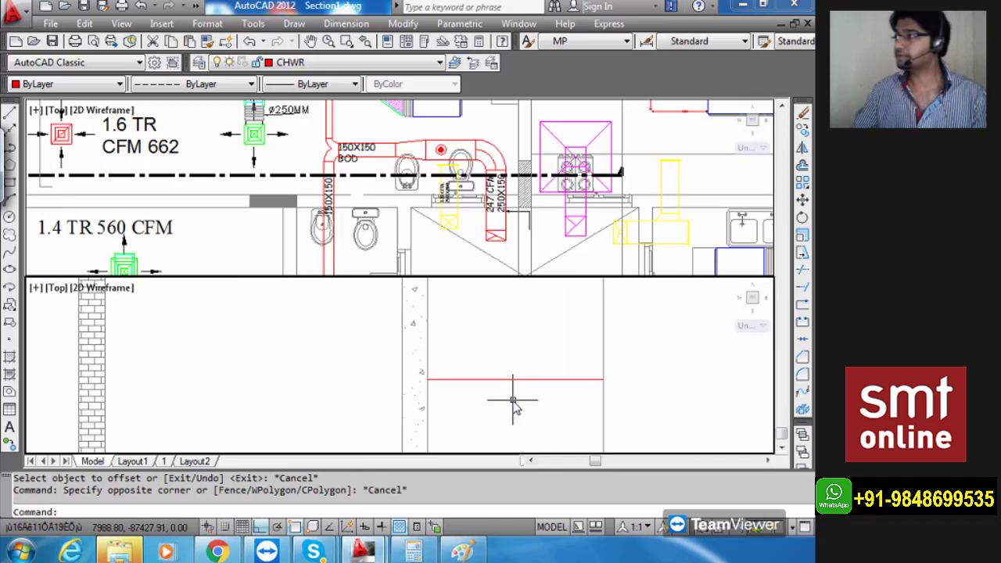
{"action": "scroll", "coordinate": [513, 400], "scroll_direction": "up", "scroll_amount": 2}
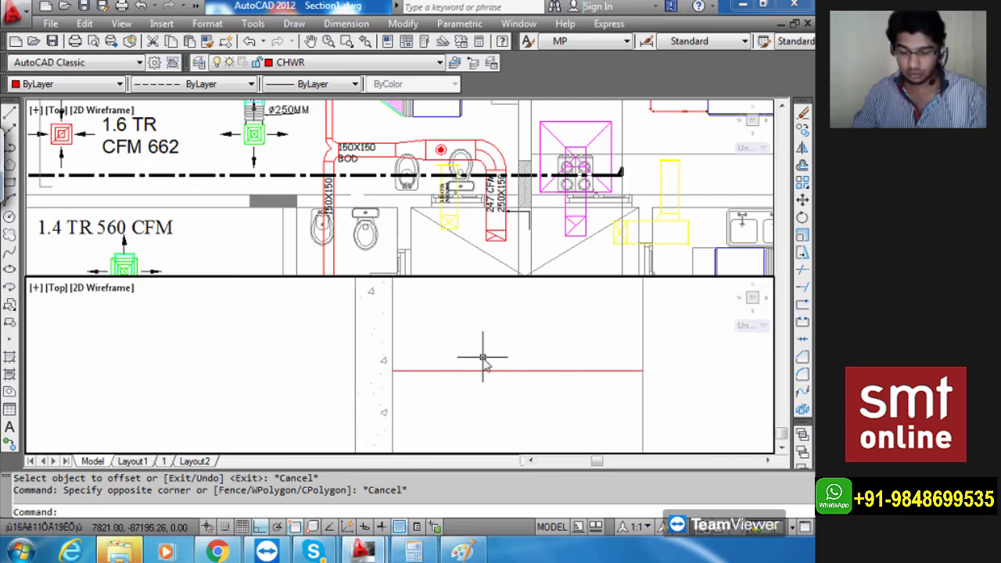
{"action": "type", "text": "o"}
{"action": "key", "text": "Return"}
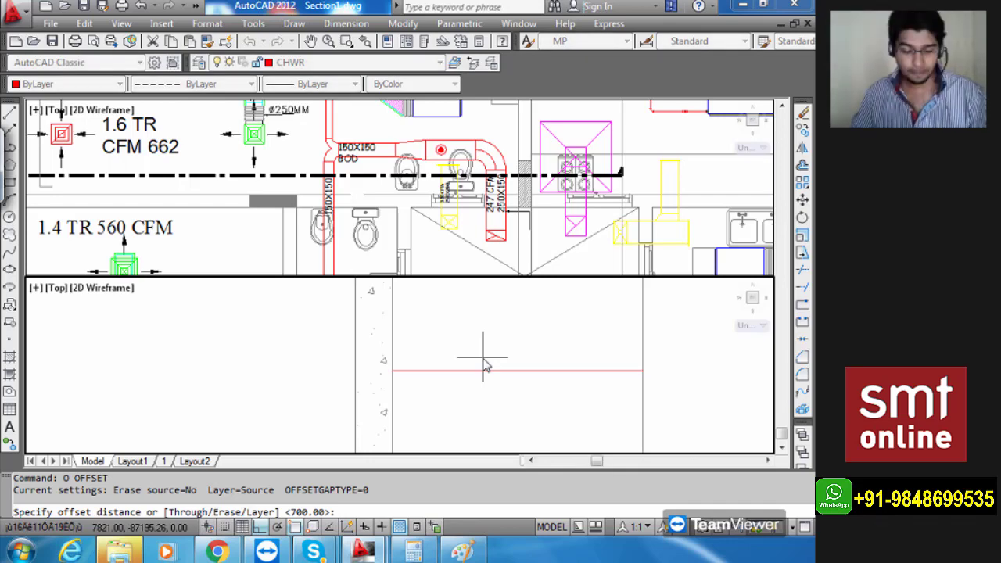
{"action": "type", "text": "200"}
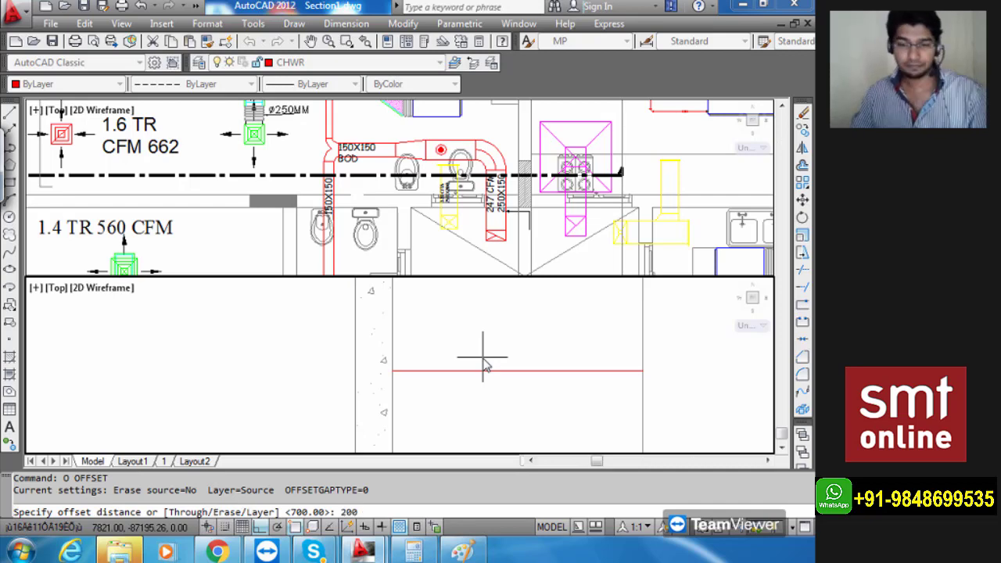
{"action": "key", "text": "Return"}
{"action": "left_click", "coordinate": [502, 372]}
{"action": "left_click", "coordinate": [514, 337]}
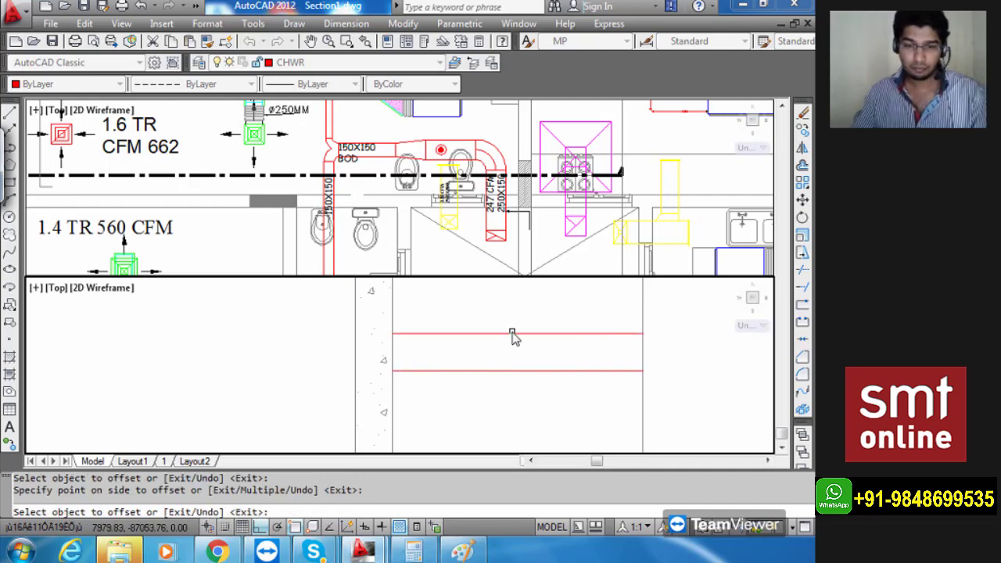
{"action": "key", "text": "Escape"}
{"action": "scroll", "coordinate": [506, 354], "scroll_direction": "down", "scroll_amount": 2}
{"action": "middle_click_drag", "start_coordinate": [506, 359], "coordinate": [503, 393]}
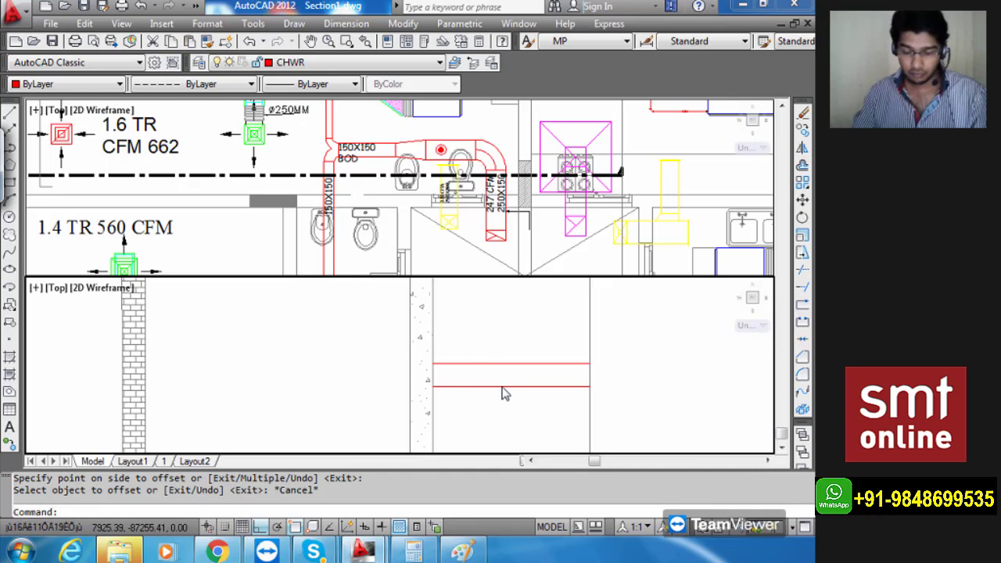
{"action": "type", "text": "c"}
{"action": "key", "text": "Return"}
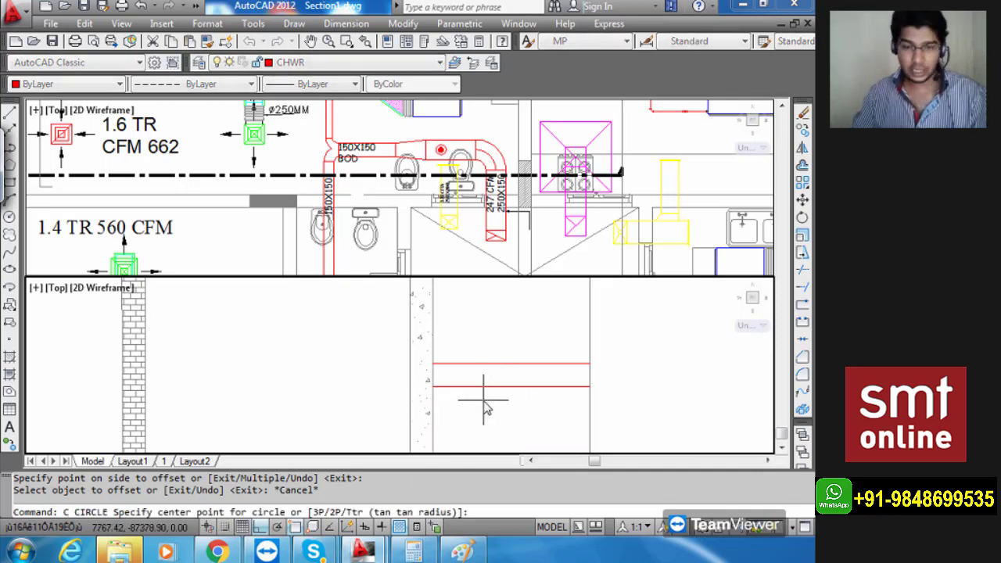
{"action": "key", "text": "Escape"}
Draw a vertical line between the two upper red lines, about 208 mm from the concrete wall.
{"action": "type", "text": "L"}
{"action": "key", "text": "Return"}
{"action": "scroll", "coordinate": [438, 383], "scroll_direction": "up", "scroll_amount": 2}
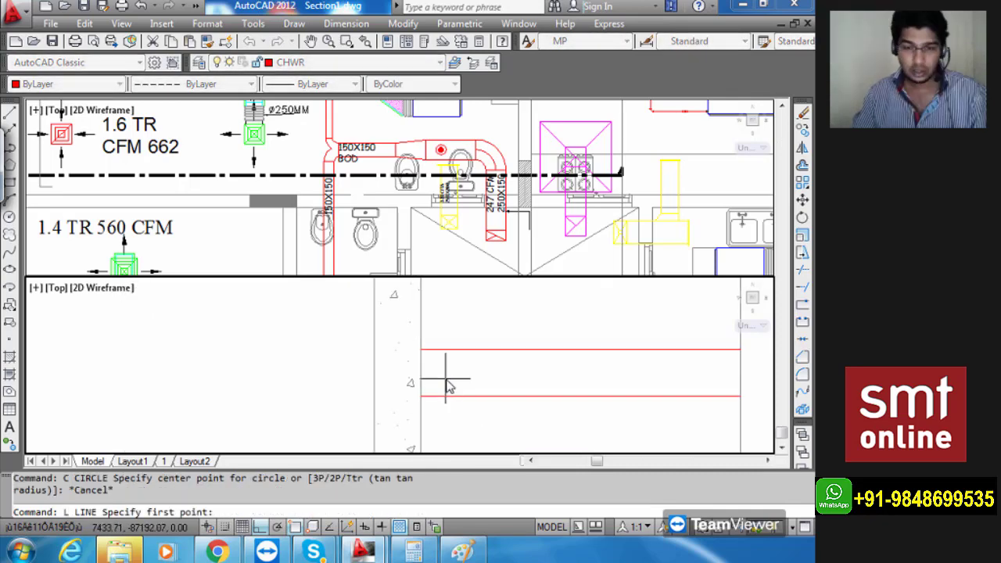
{"action": "left_click", "coordinate": [470, 350]}
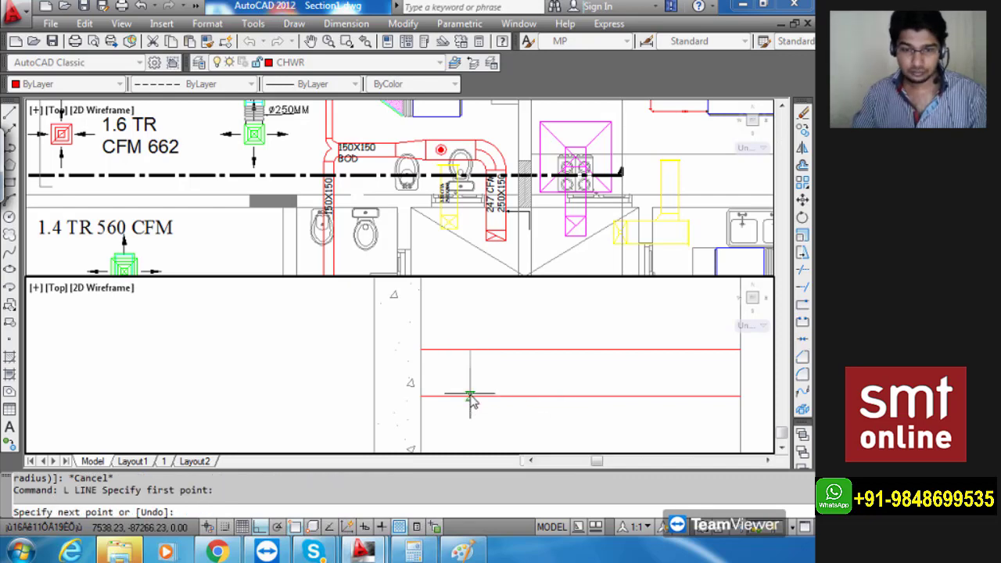
{"action": "left_click", "coordinate": [471, 397]}
{"action": "key", "text": "Escape"}
{"action": "middle_click_drag", "start_coordinate": [553, 401], "coordinate": [532, 403]}
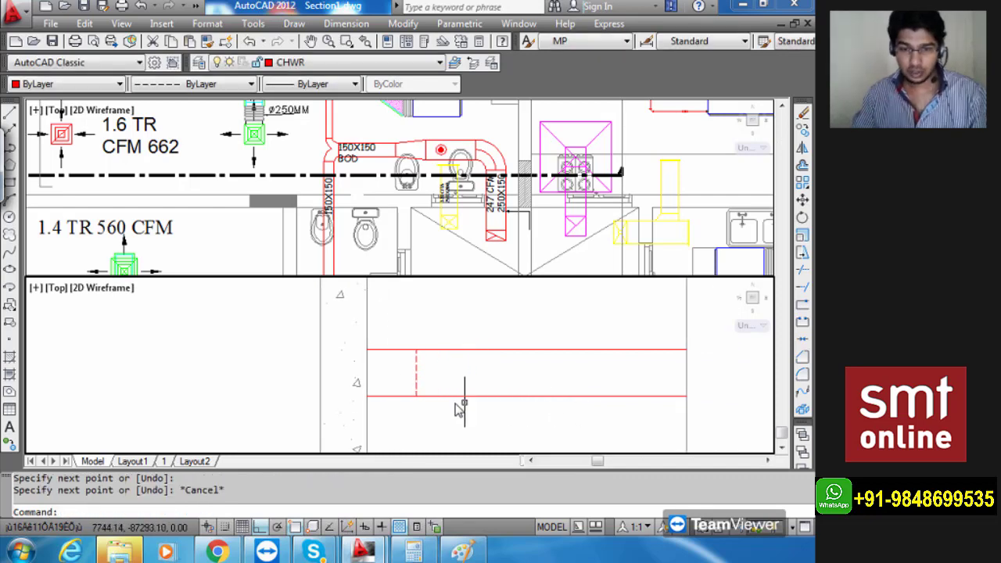
Measure the horizontal distance from the concrete wall's face to the new dashed vertical line along the lower red line.
{"action": "scroll", "coordinate": [386, 402], "scroll_direction": "up", "scroll_amount": 3}
{"action": "type", "text": "DI"}
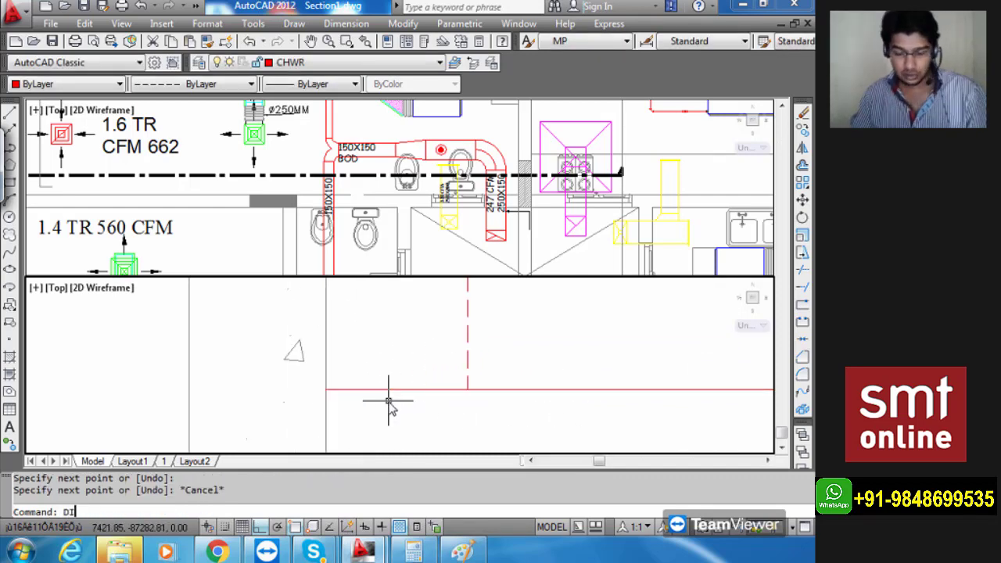
{"action": "key", "text": "Return"}
{"action": "left_click", "coordinate": [327, 390]}
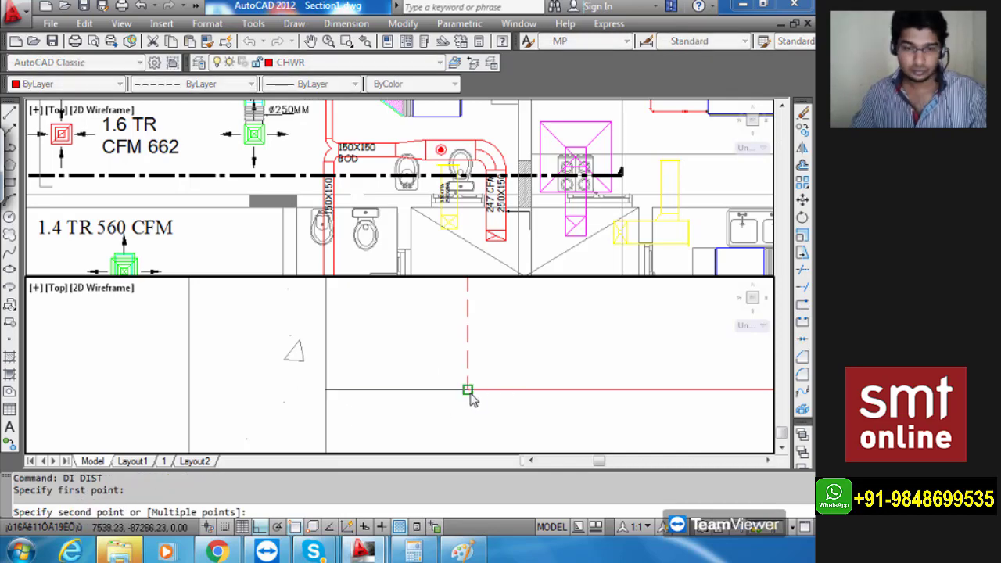
{"action": "left_click", "coordinate": [469, 393]}
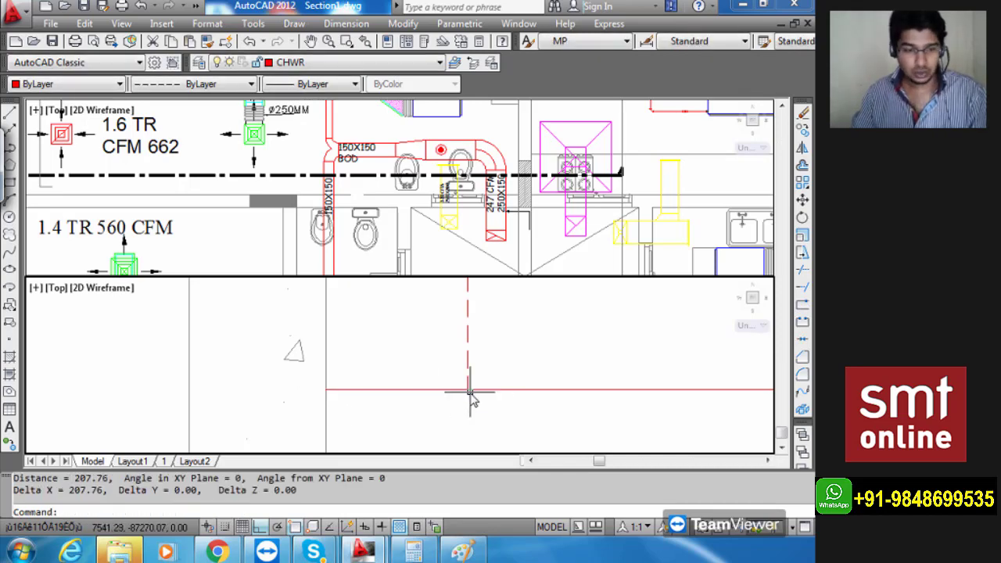
{"action": "key", "text": "Escape"}
Draw a vertical line joining the two red lines at the far wall of the kitchen bay.
{"action": "scroll", "coordinate": [469, 395], "scroll_direction": "down", "scroll_amount": 4}
{"action": "middle_click_drag", "start_coordinate": [543, 398], "coordinate": [357, 391]}
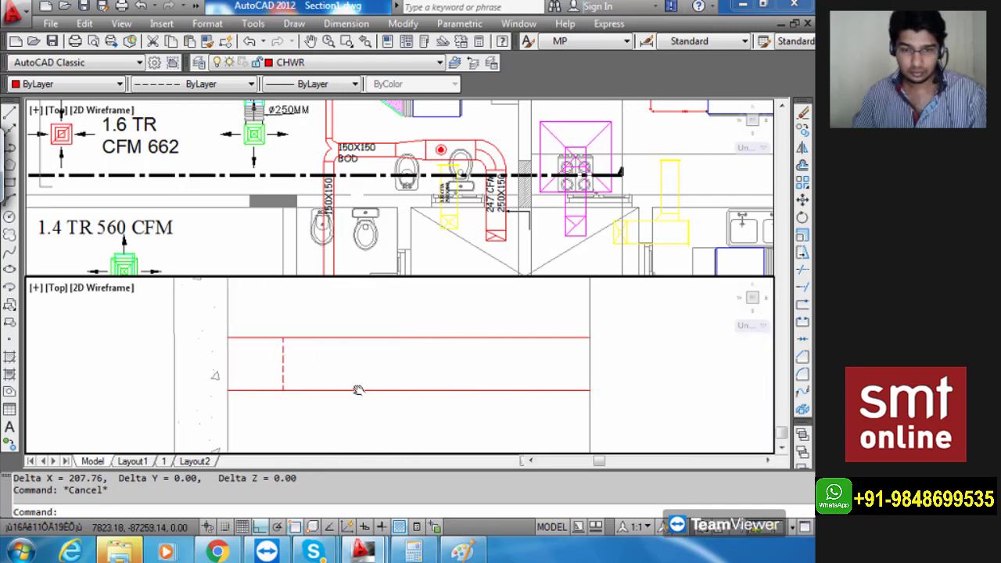
{"action": "type", "text": "L"}
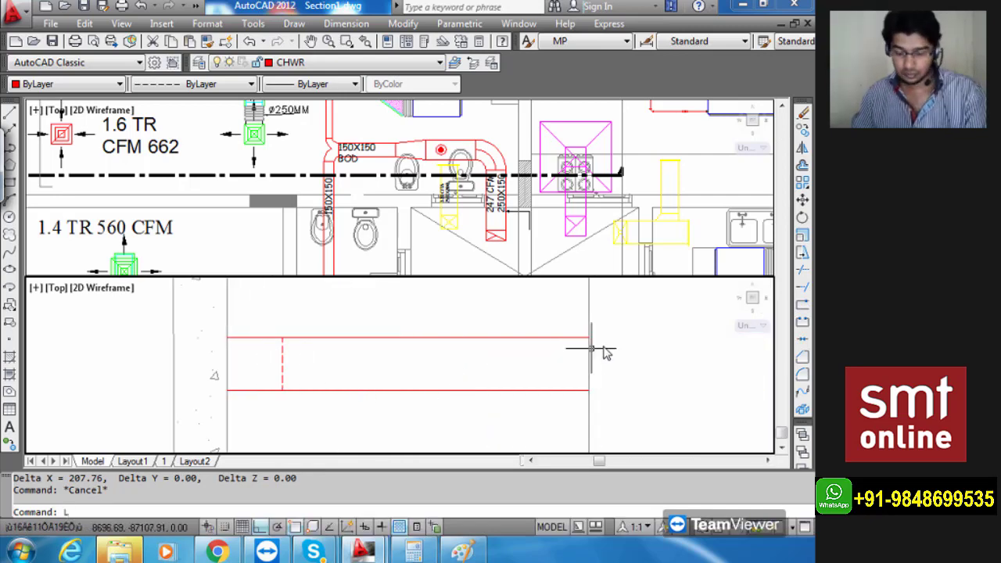
{"action": "key", "text": "Return"}
{"action": "left_click", "coordinate": [588, 379]}
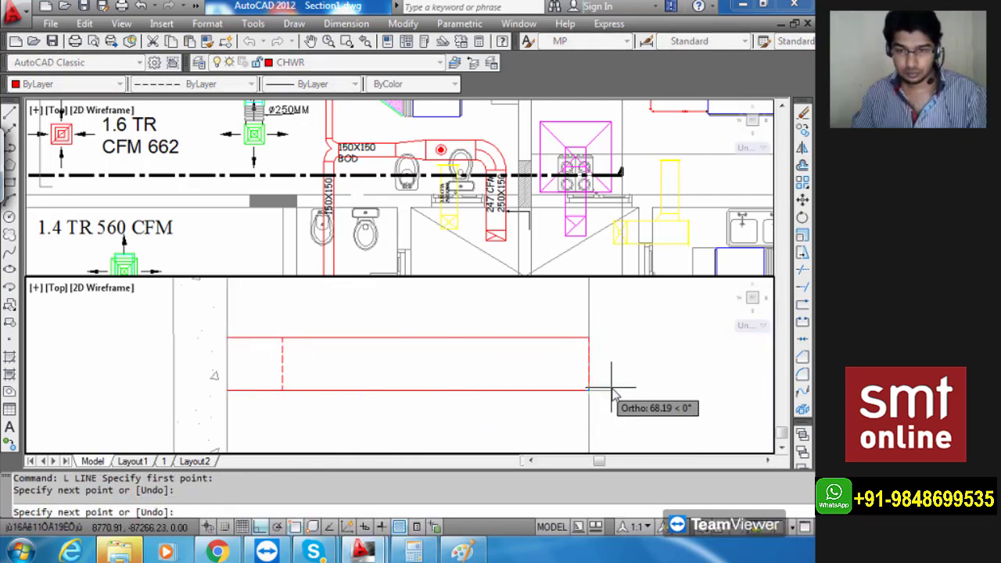
{"action": "key", "text": "Escape"}
Offset the far wall's vertical line inward by 207.76 mm to match the opposite spacing, and erase the original.
{"action": "type", "text": "o"}
{"action": "key", "text": "Return"}
{"action": "type", "text": "20"}
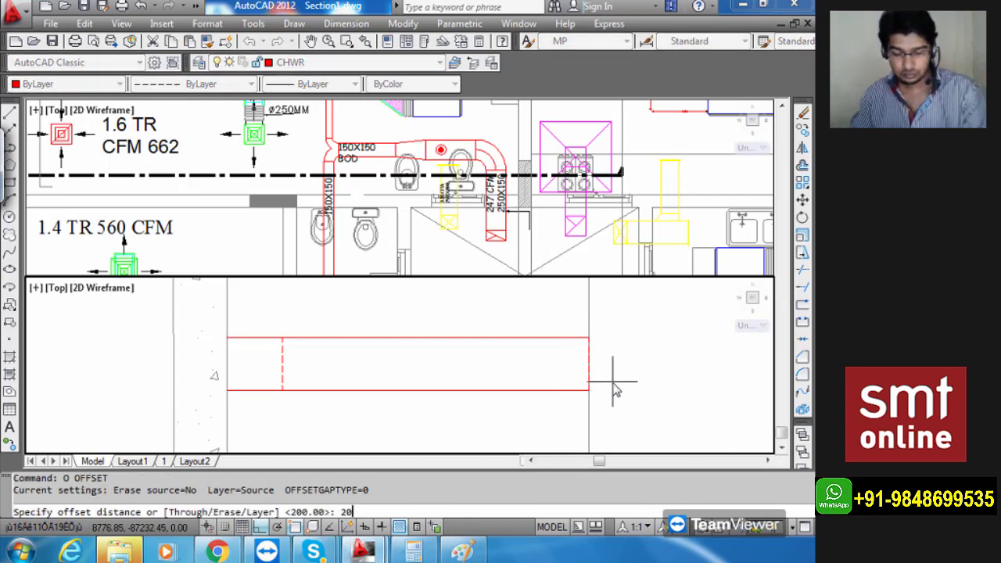
{"action": "key", "text": "Return"}
{"action": "left_click", "coordinate": [588, 366]}
{"action": "left_click", "coordinate": [559, 386]}
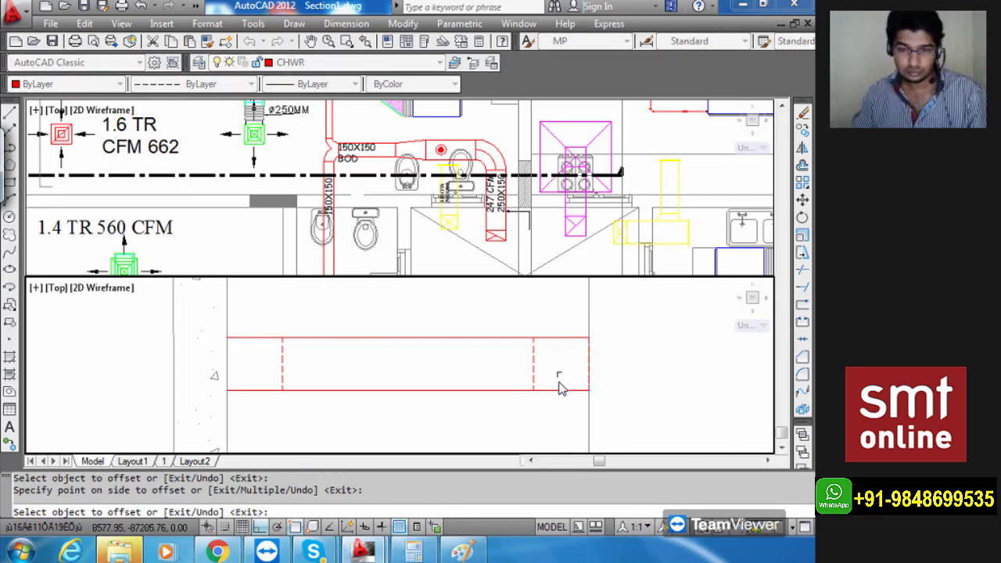
{"action": "key", "text": "Escape"}
{"action": "left_click", "coordinate": [590, 380]}
{"action": "key", "text": "Delete"}
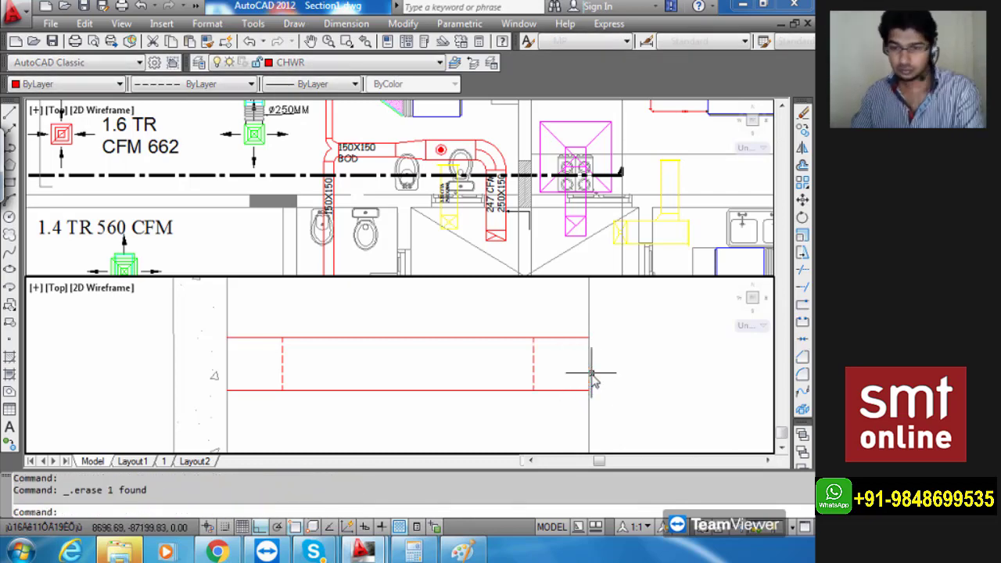
Draw a horizontal line connecting the midpoints of the two dashed vertical lines between the red lines.
{"action": "scroll", "coordinate": [516, 372], "scroll_direction": "down", "scroll_amount": 2}
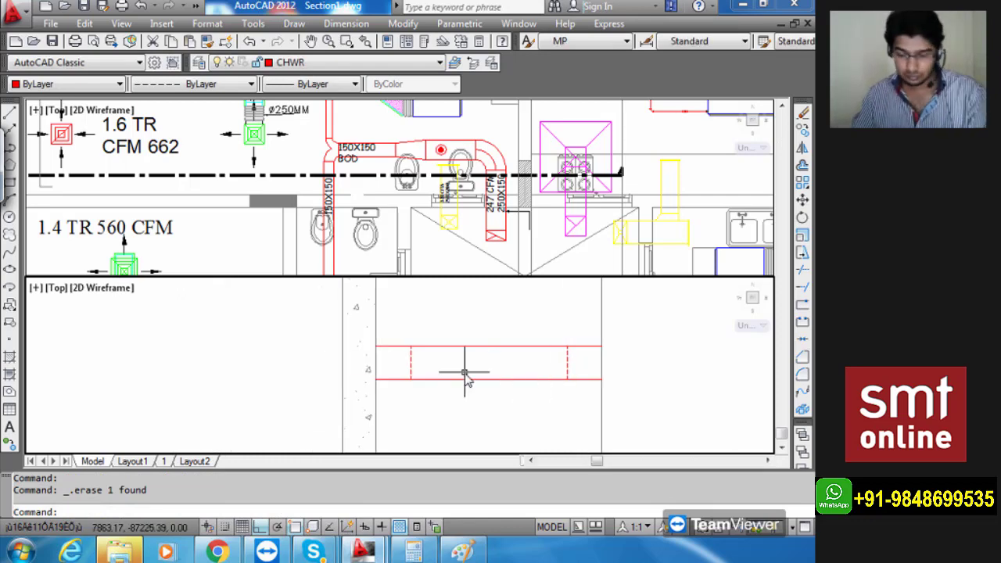
{"action": "key", "text": "Return"}
{"action": "scroll", "coordinate": [422, 371], "scroll_direction": "up", "scroll_amount": 2}
{"action": "left_click", "coordinate": [405, 361]}
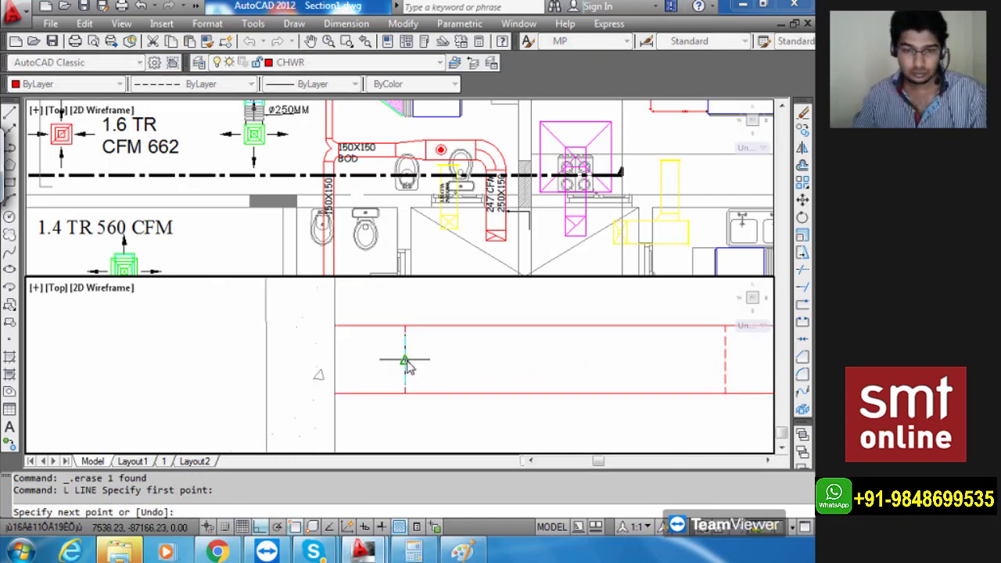
{"action": "mouse_move", "coordinate": [455, 361]}
{"action": "middle_mouse_down"}
{"action": "mouse_move", "coordinate": [431, 360]}
{"action": "mouse_move", "coordinate": [449, 357]}
{"action": "middle_mouse_up"}
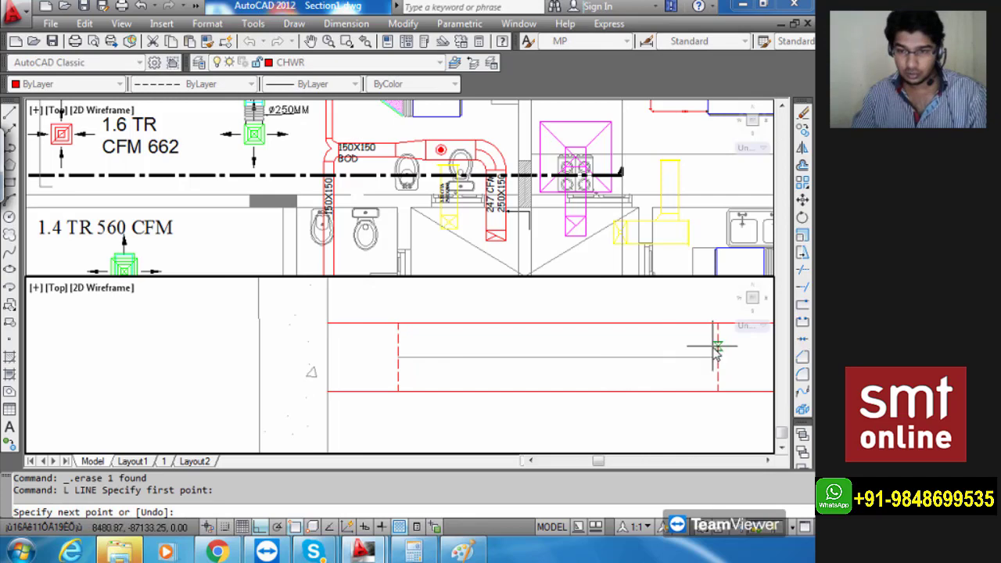
{"action": "left_click", "coordinate": [718, 358]}
{"action": "key", "text": "Escape"}
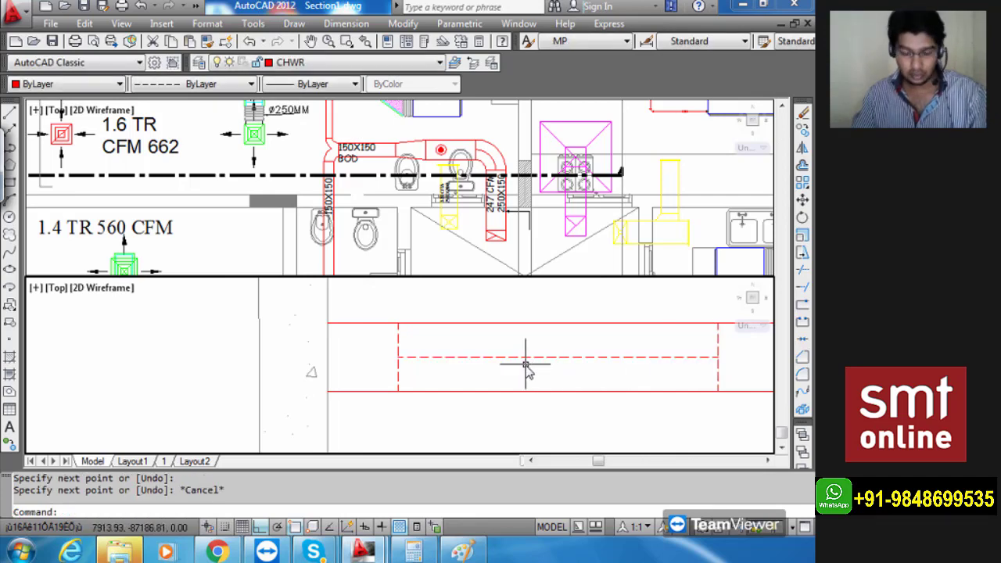
Draw two circles of radius about 39 mm centred on the dashed horizontal line, one near each dashed vertical line.
{"action": "type", "text": "c"}
{"action": "key", "text": "Return"}
{"action": "left_click", "coordinate": [455, 357]}
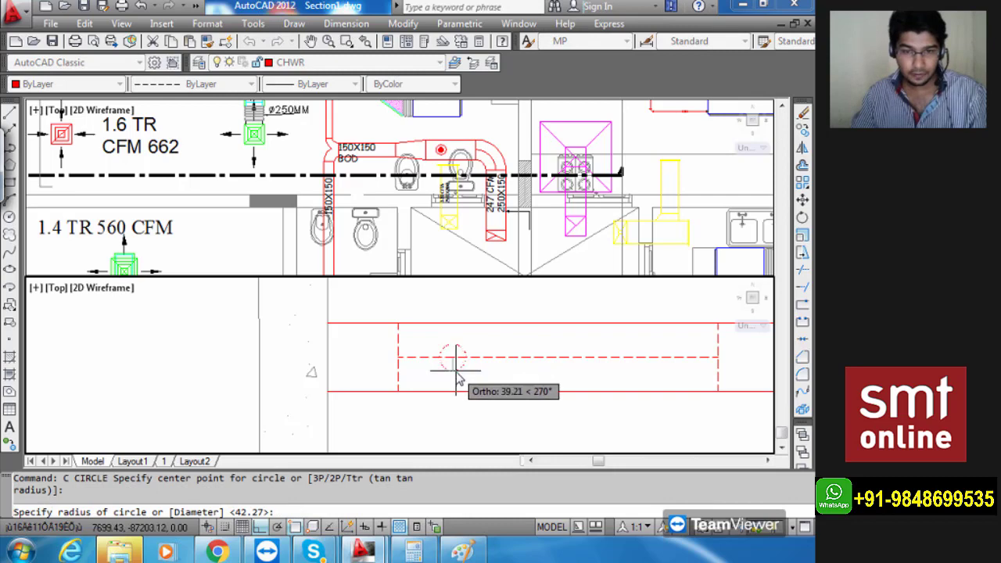
{"action": "left_click", "coordinate": [454, 370]}
{"action": "middle_click_drag", "start_coordinate": [666, 384], "coordinate": [651, 383]}
{"action": "key", "text": "Return"}
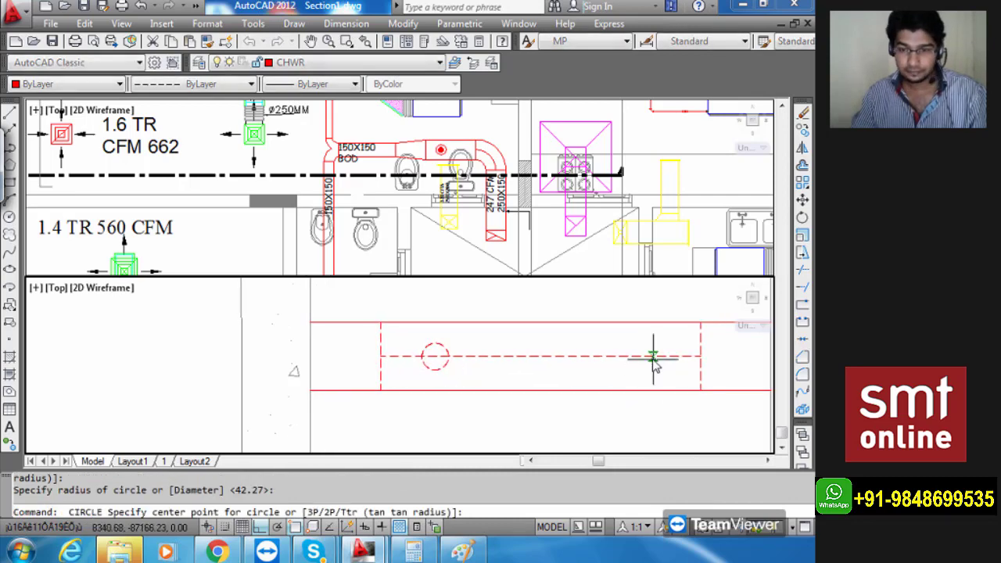
{"action": "left_click", "coordinate": [648, 356]}
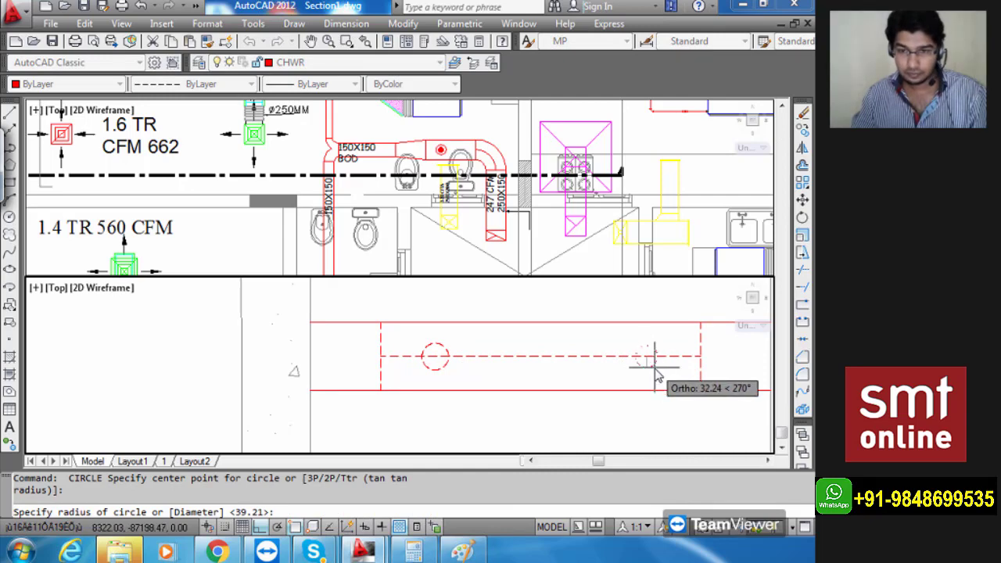
{"action": "key", "text": "Return"}
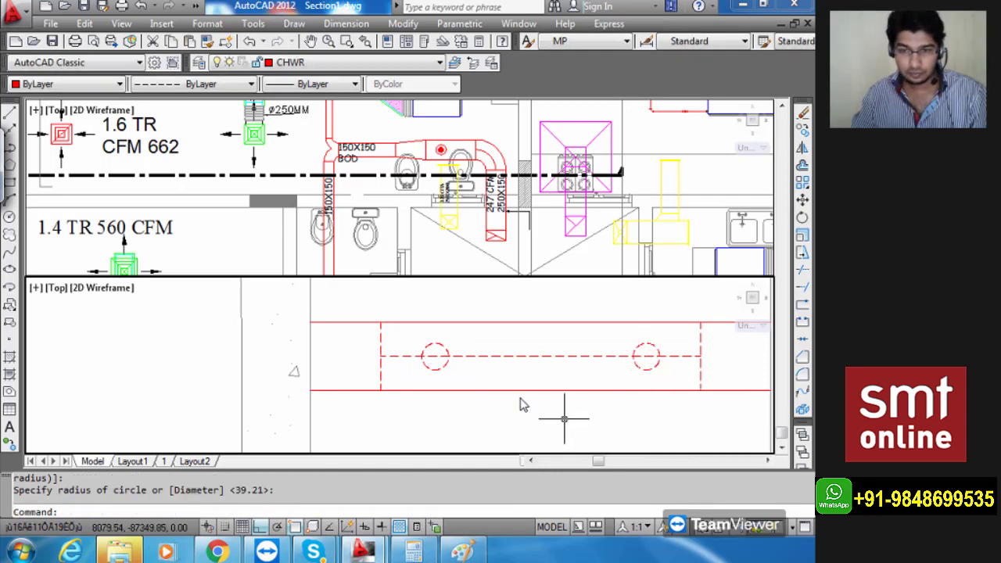
Draw a donut with inside diameter 10 and outside diameter 40 at the centre of the dashed circle nearest the hatched wall.
{"action": "scroll", "coordinate": [430, 357], "scroll_direction": "up", "scroll_amount": 4}
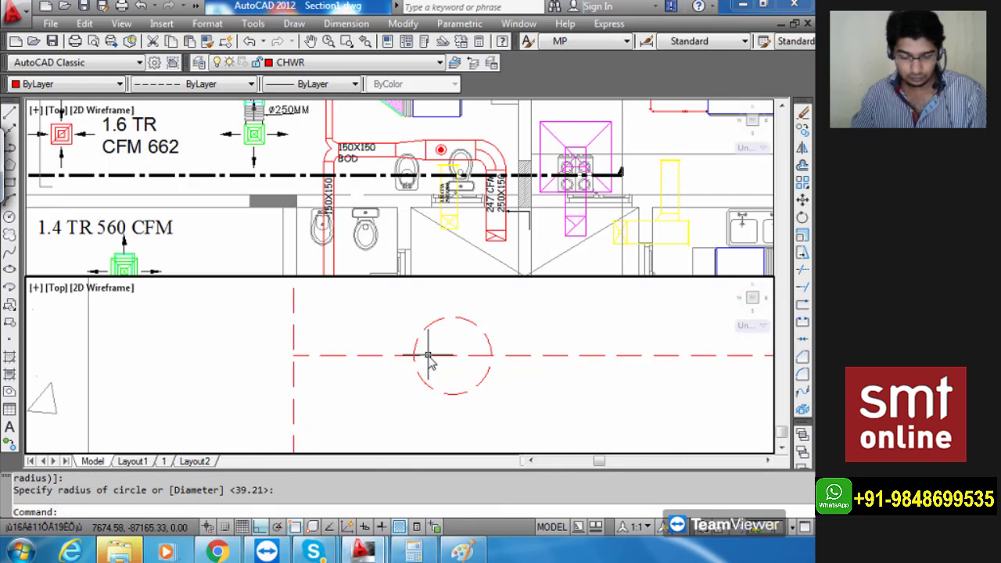
{"action": "type", "text": "DO"}
{"action": "key", "text": "Return"}
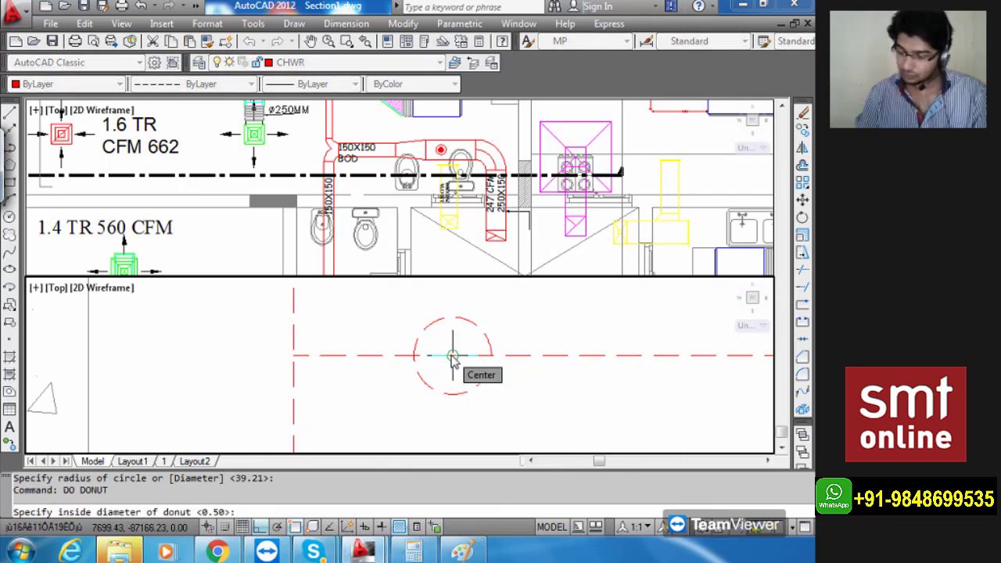
{"action": "type", "text": "10"}
{"action": "key", "text": "Return"}
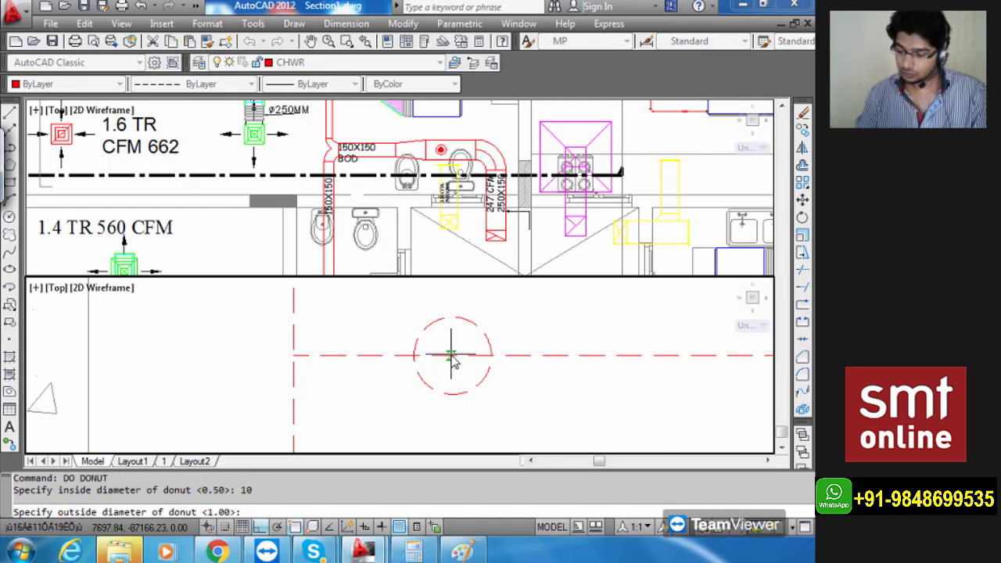
{"action": "type", "text": "40"}
{"action": "key", "text": "Return"}
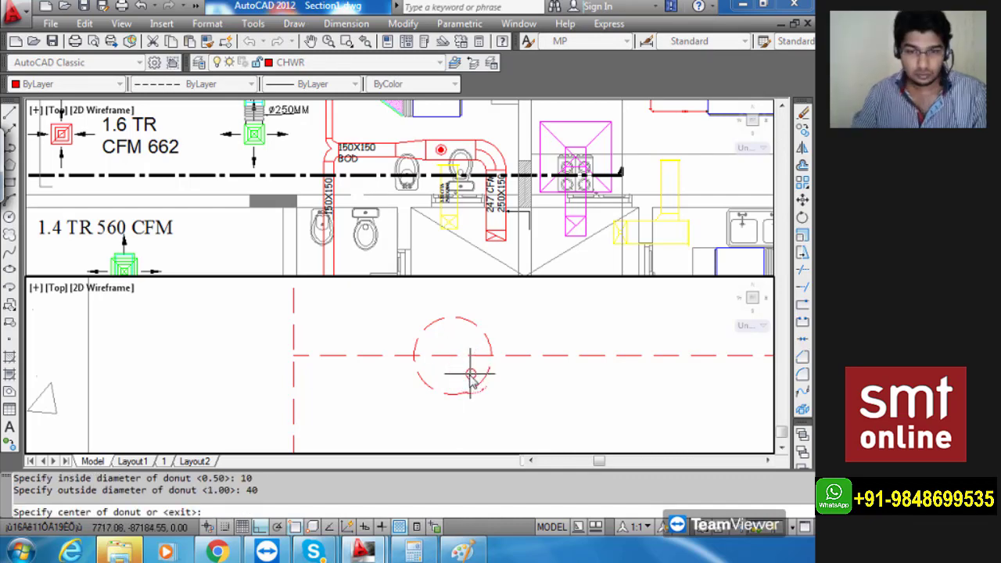
{"action": "left_click", "coordinate": [452, 356]}
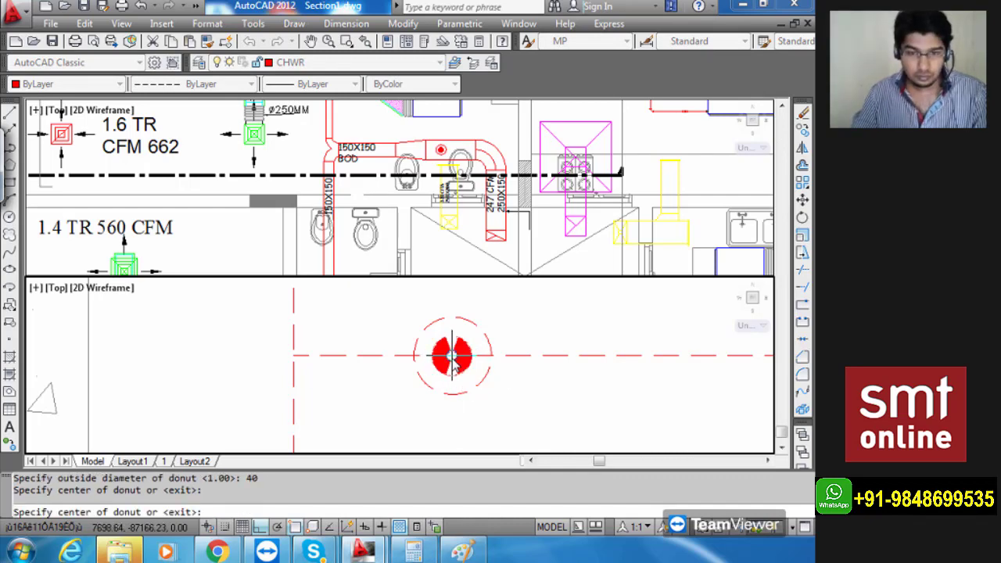
Place a second donut of the same size at the centre of the other dashed circle and end the Donut command.
{"action": "scroll", "coordinate": [456, 373], "scroll_direction": "down", "scroll_amount": 3}
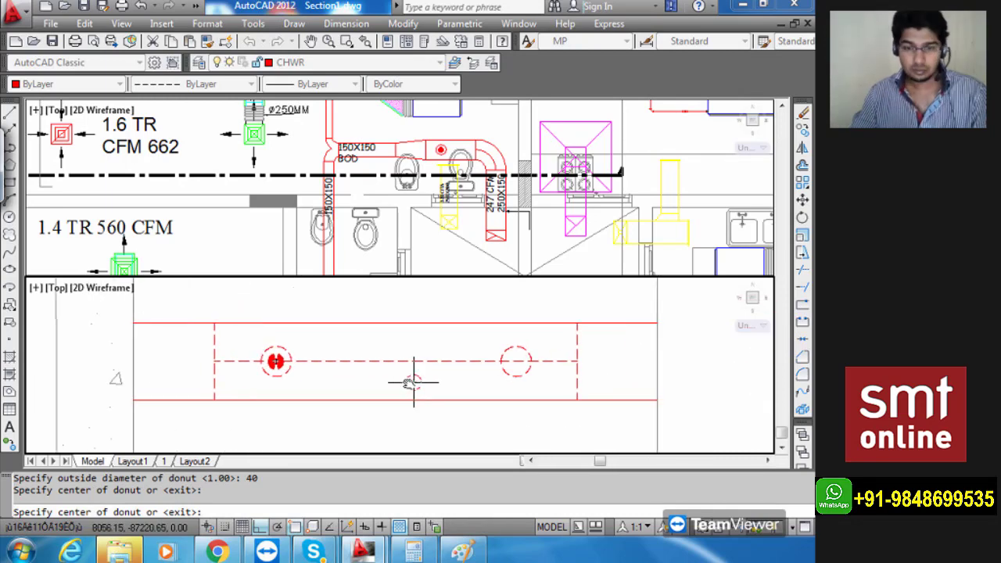
{"action": "scroll", "coordinate": [512, 360], "scroll_direction": "up", "scroll_amount": 3}
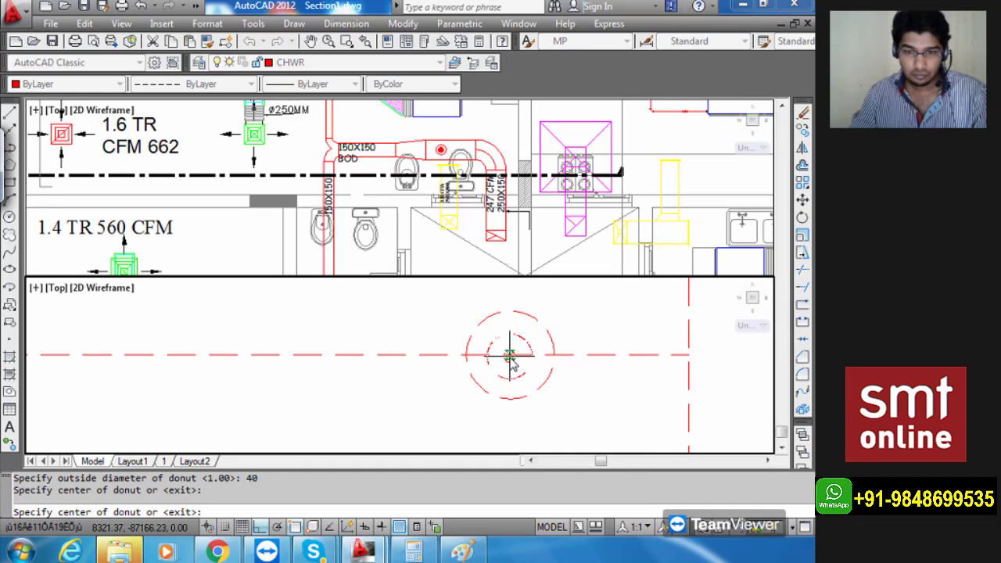
{"action": "left_click", "coordinate": [509, 356]}
{"action": "scroll", "coordinate": [520, 407], "scroll_direction": "down", "scroll_amount": 2}
{"action": "key", "text": "Escape"}
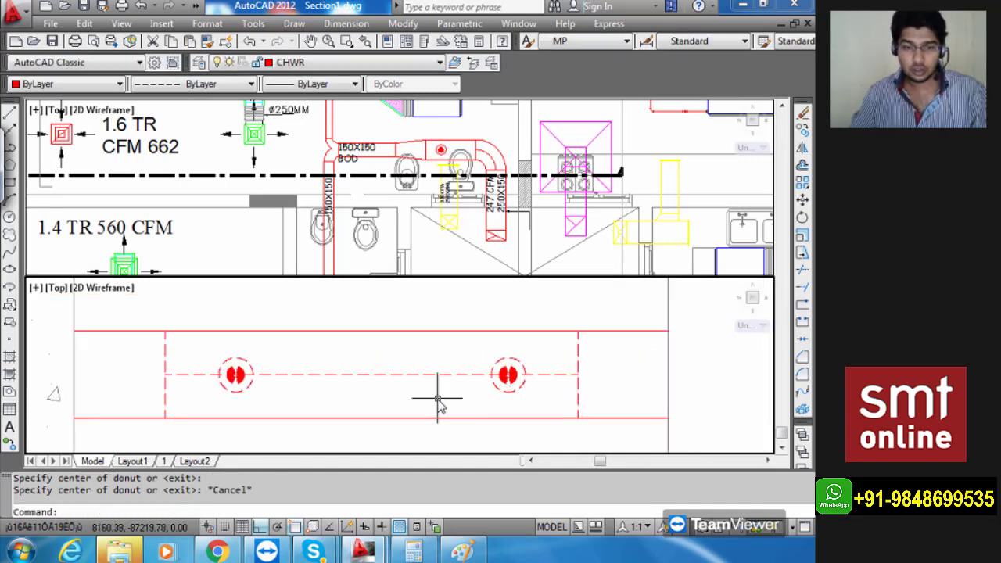
Move the range's dashed lines, circles and donuts to the EXHAUST DUCT layer.
{"action": "middle_click_drag", "start_coordinate": [438, 400], "coordinate": [503, 398]}
{"action": "scroll", "coordinate": [311, 384], "scroll_direction": "up", "scroll_amount": 2}
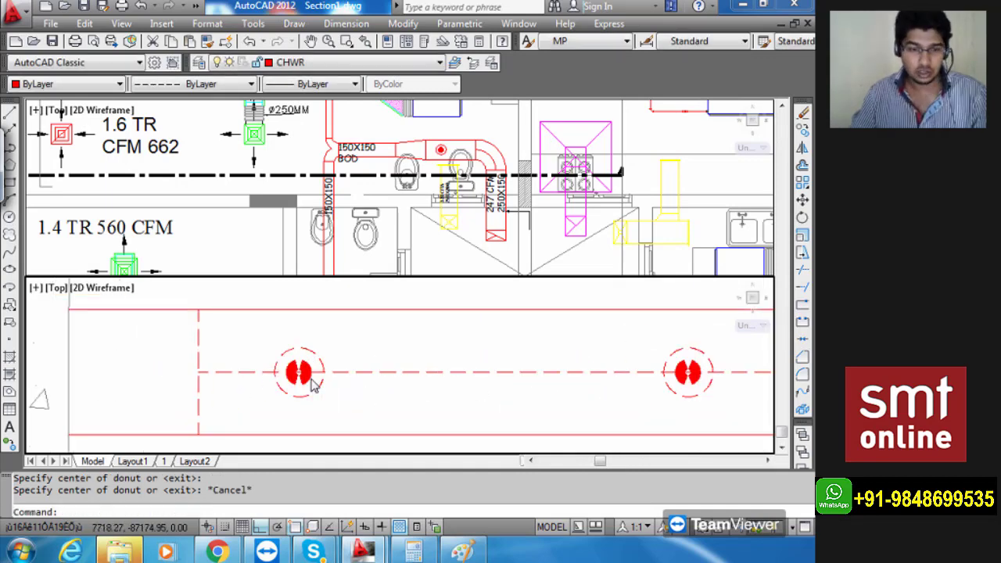
{"action": "scroll", "coordinate": [312, 383], "scroll_direction": "up", "scroll_amount": 2}
{"action": "scroll", "coordinate": [380, 401], "scroll_direction": "down", "scroll_amount": 4}
{"action": "left_click", "coordinate": [576, 408]}
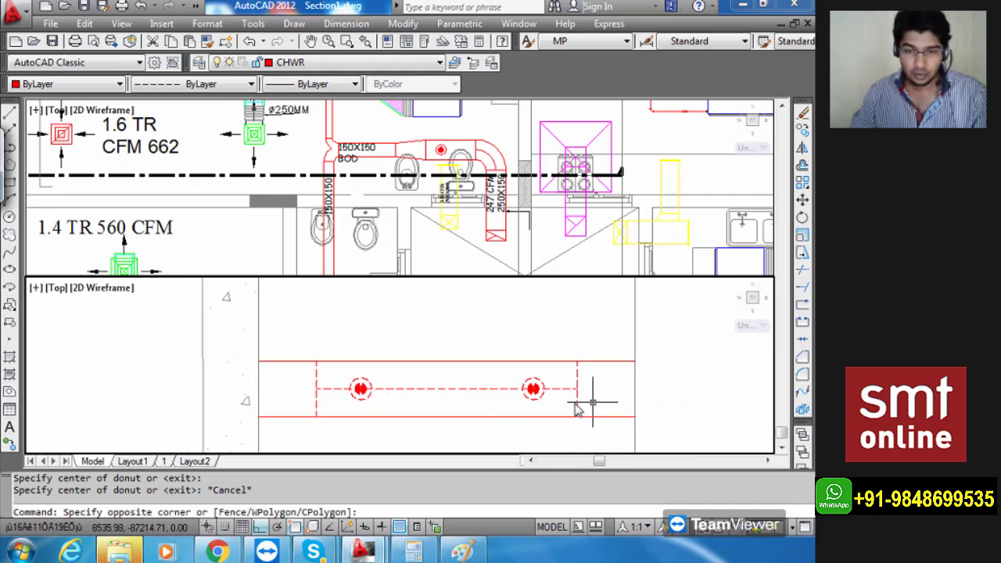
{"action": "left_click", "coordinate": [309, 377]}
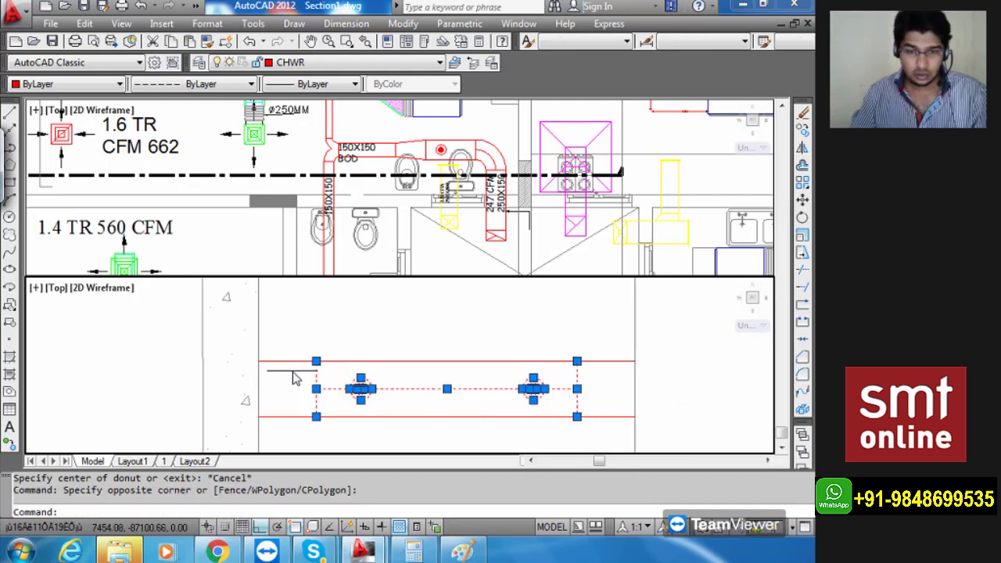
{"action": "left_click", "coordinate": [282, 63]}
{"action": "left_click", "coordinate": [324, 228]}
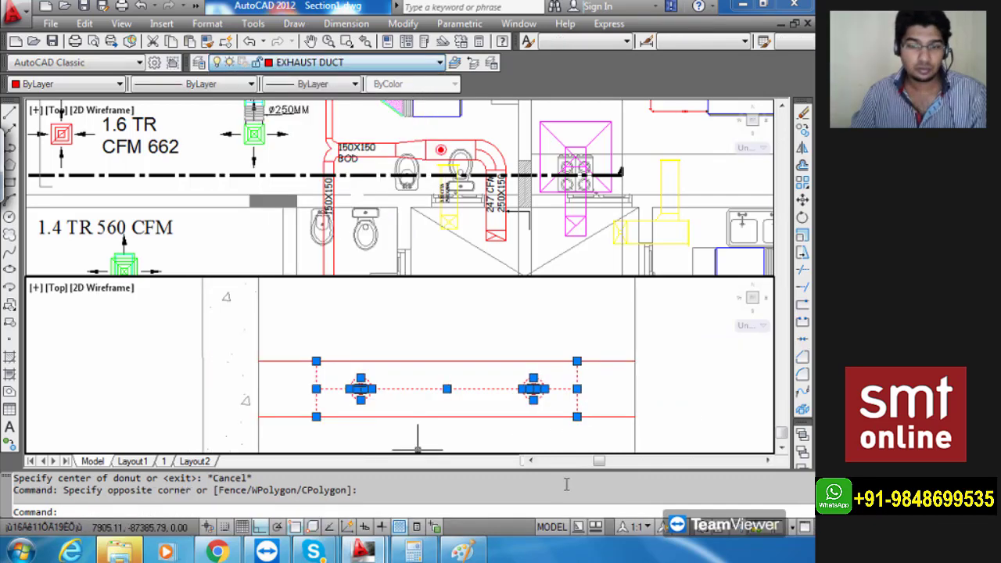
{"action": "key", "text": "Escape"}
{"action": "scroll", "coordinate": [487, 402], "scroll_direction": "down", "scroll_amount": 2}
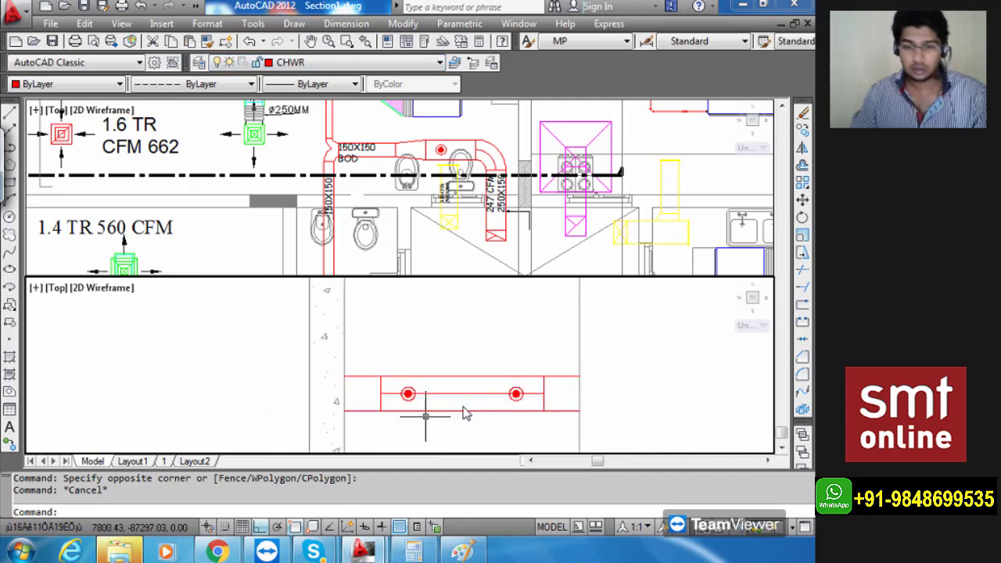
{"action": "scroll", "coordinate": [462, 409], "scroll_direction": "down", "scroll_amount": 2}
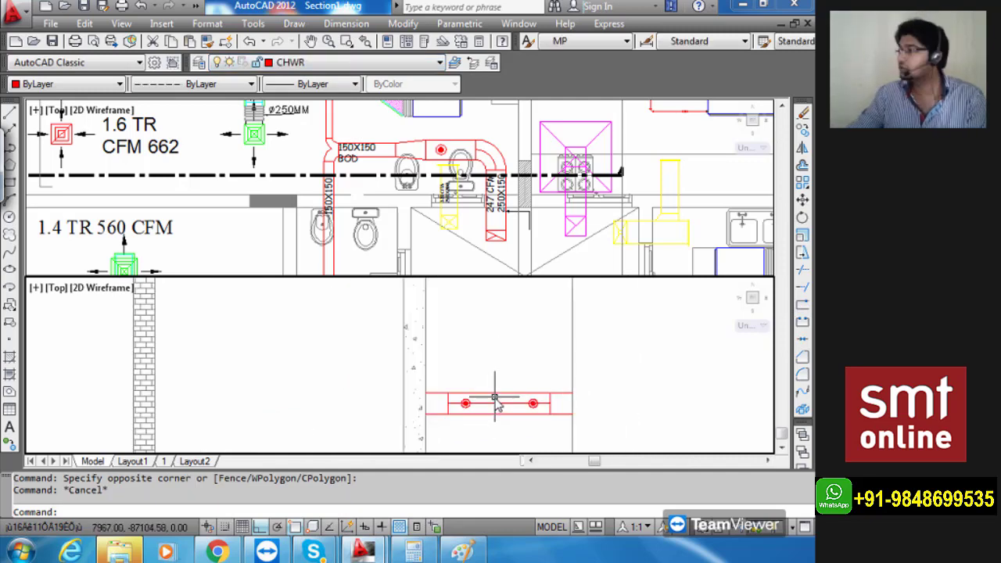
Trim the upper red line at both ends, between the range's vertical sides and the walls of the kitchen bay.
{"action": "scroll", "coordinate": [438, 415], "scroll_direction": "up", "scroll_amount": 7}
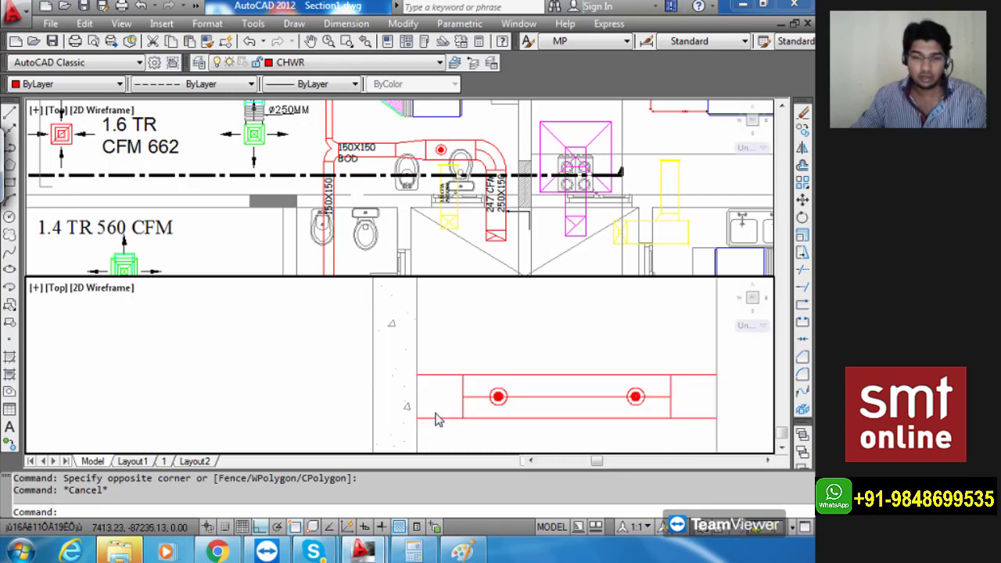
{"action": "type", "text": "TR"}
{"action": "key", "text": "Return"}
{"action": "key", "text": "Return"}
{"action": "left_click", "coordinate": [451, 360]}
{"action": "left_click", "coordinate": [441, 331]}
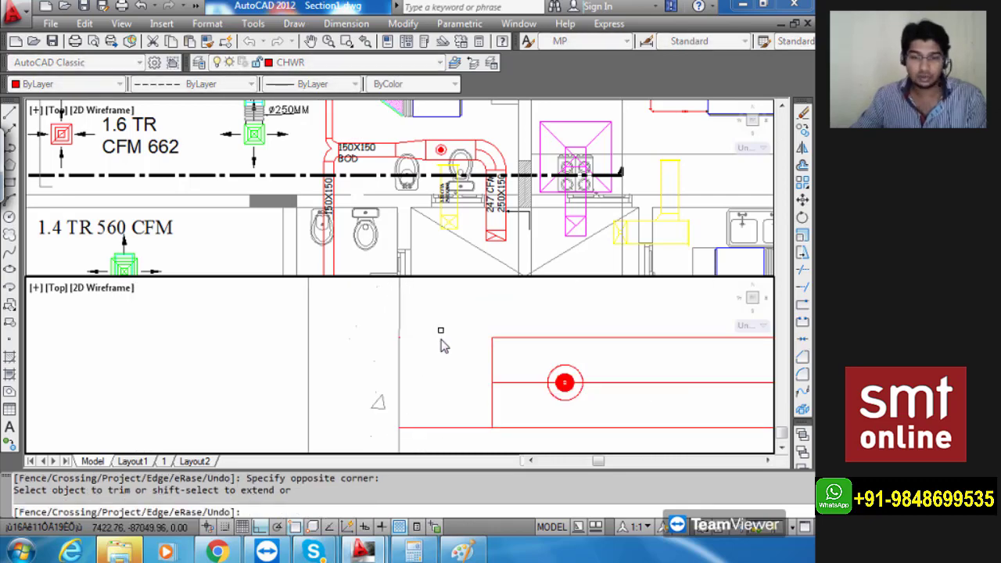
{"action": "scroll", "coordinate": [439, 339], "scroll_direction": "down", "scroll_amount": 6}
{"action": "scroll", "coordinate": [579, 350], "scroll_direction": "up", "scroll_amount": 3}
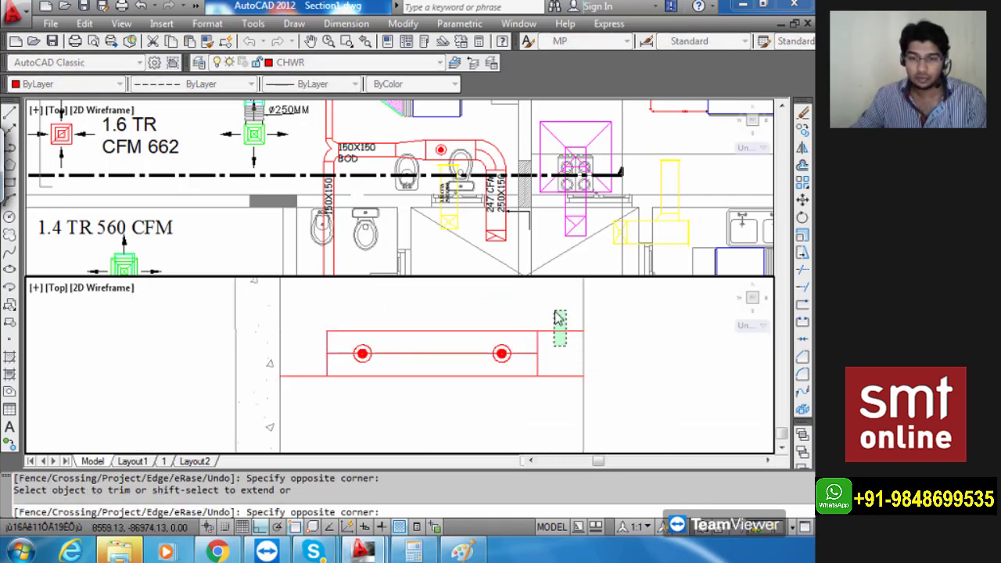
{"action": "scroll", "coordinate": [535, 360], "scroll_direction": "down", "scroll_amount": 4}
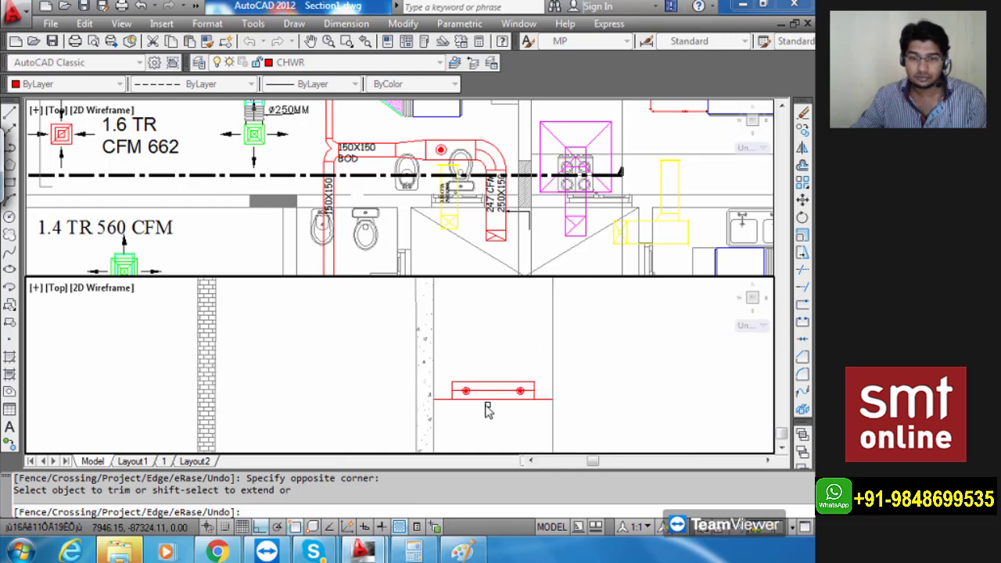
{"action": "scroll", "coordinate": [451, 408], "scroll_direction": "up", "scroll_amount": 3}
{"action": "key", "text": "Escape"}
{"action": "scroll", "coordinate": [537, 384], "scroll_direction": "down", "scroll_amount": 4}
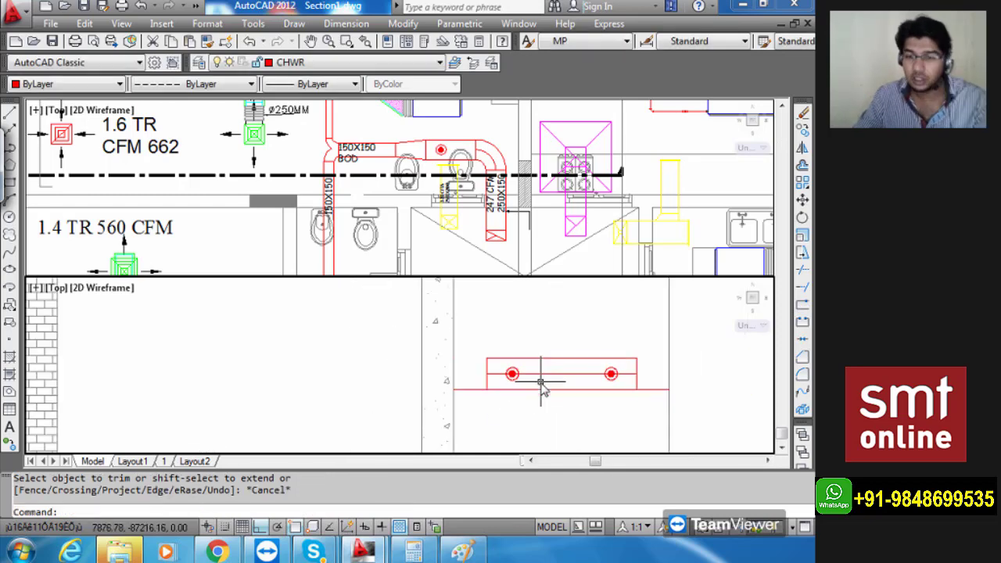
Switch to Google Chrome and open a new browser tab.
{"action": "scroll", "coordinate": [529, 391], "scroll_direction": "down", "scroll_amount": 2}
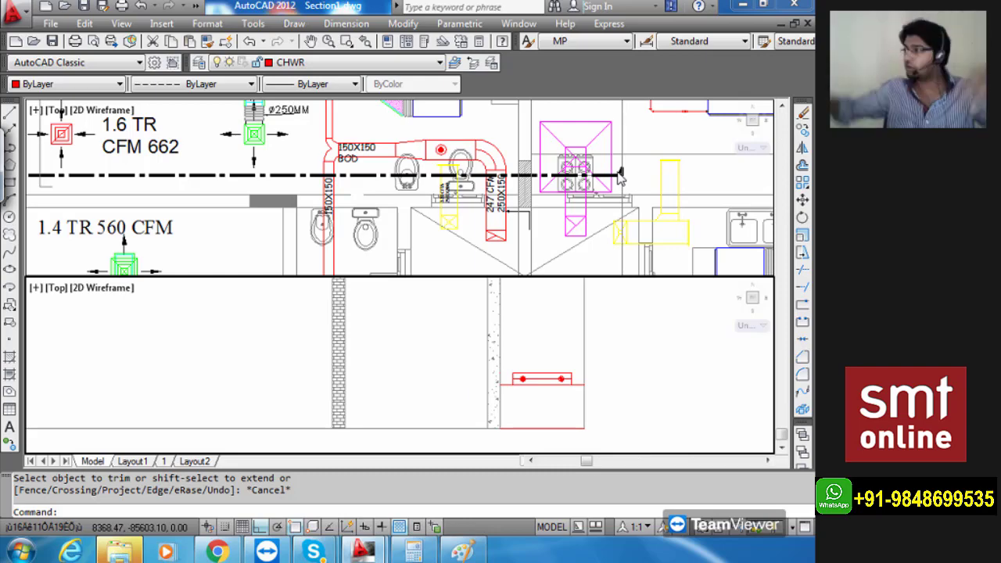
{"action": "left_click", "coordinate": [217, 551]}
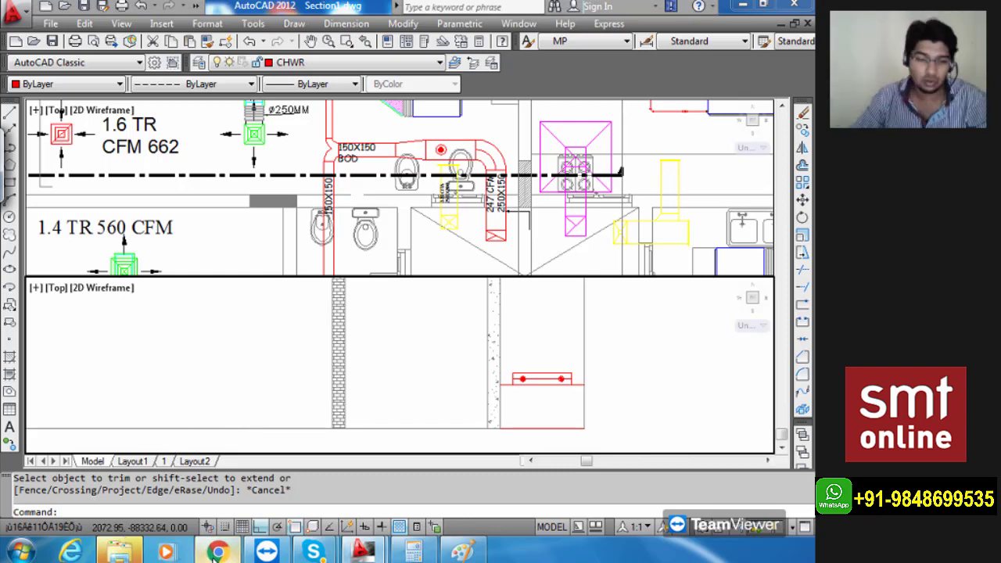
{"action": "left_click", "coordinate": [185, 11]}
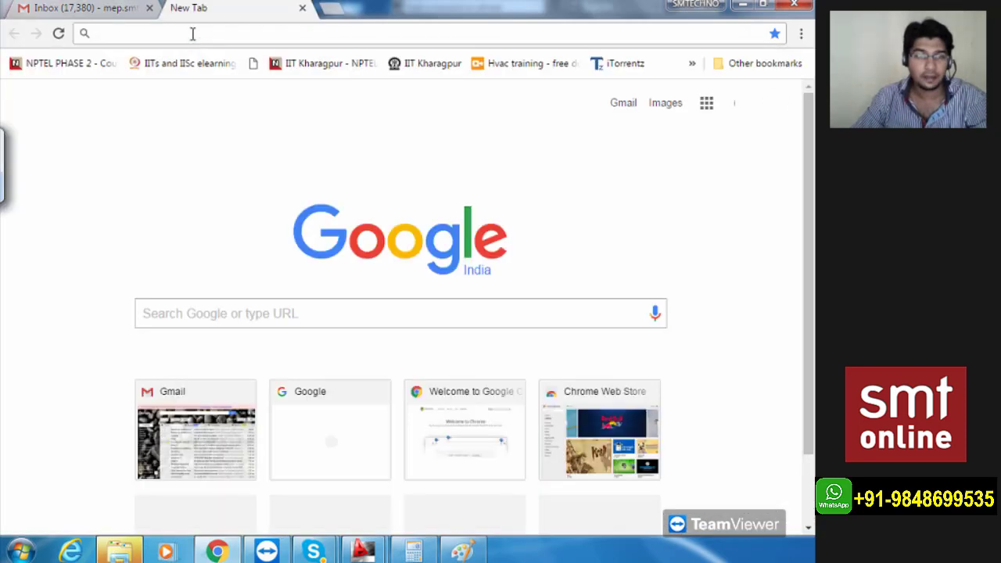
Search Google for "KITCHEN HOOD" and show the image results.
{"action": "type", "text": "KIT"}
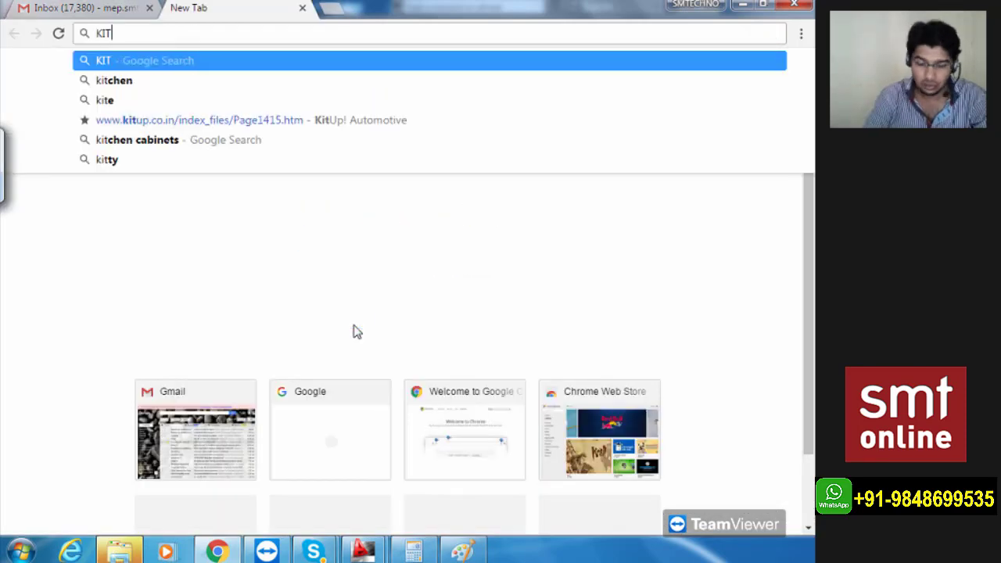
{"action": "type", "text": "CHEN G"}
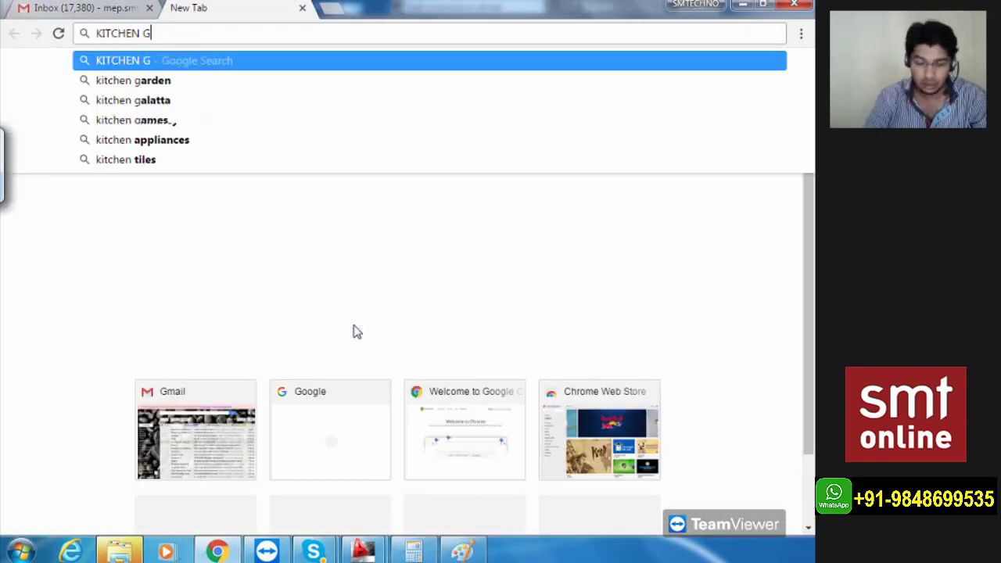
{"action": "key", "text": "Home"}
{"action": "type", "text": "HOOD"}
{"action": "key", "text": "BackSpace"}
{"action": "key", "text": "BackSpace"}
{"action": "key", "text": "BackSpace"}
{"action": "key", "text": "BackSpace"}
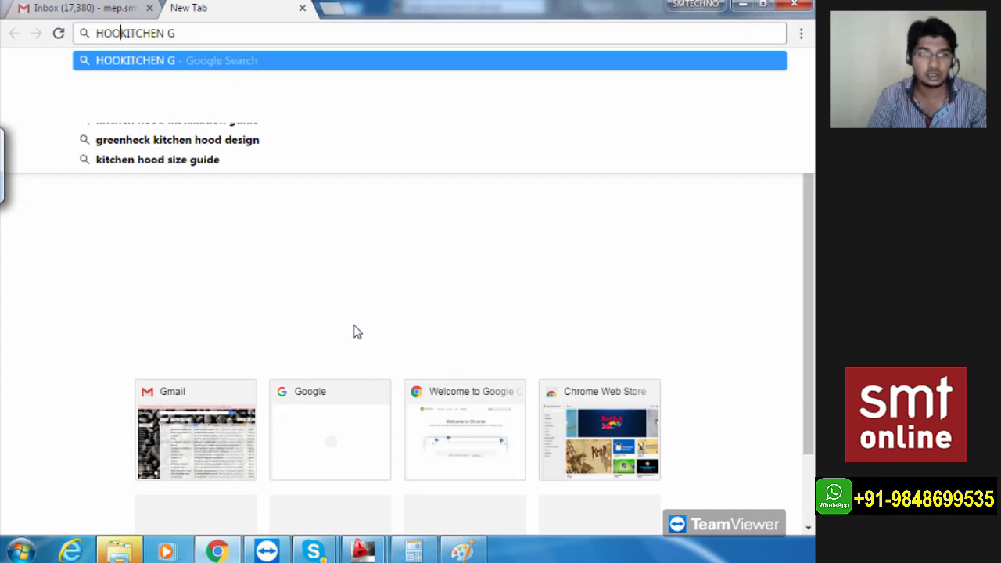
{"action": "key", "text": "Right"}
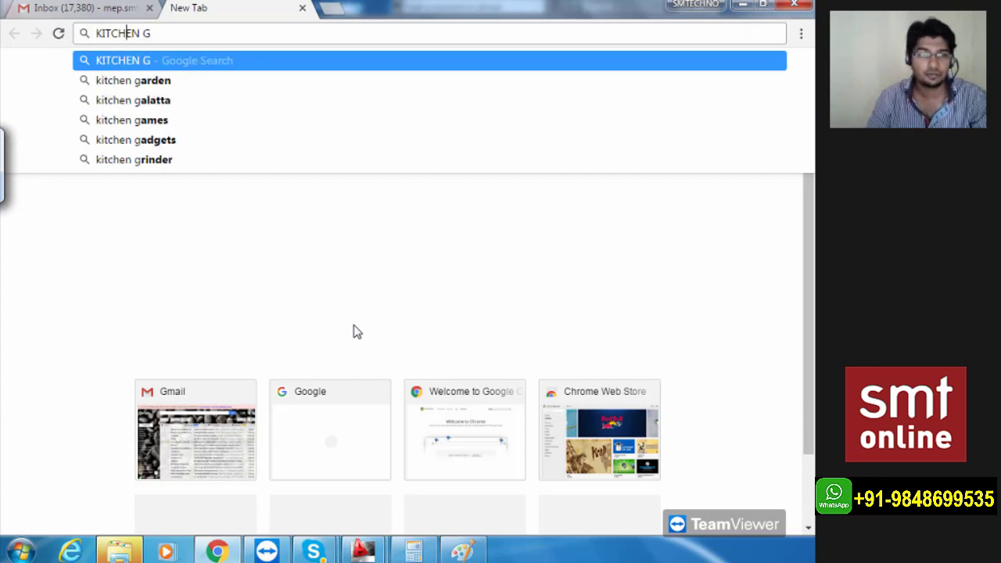
{"action": "key", "text": "Right"}
{"action": "key", "text": "Right"}
{"action": "key", "text": "Right"}
{"action": "type", "text": "HOOD"}
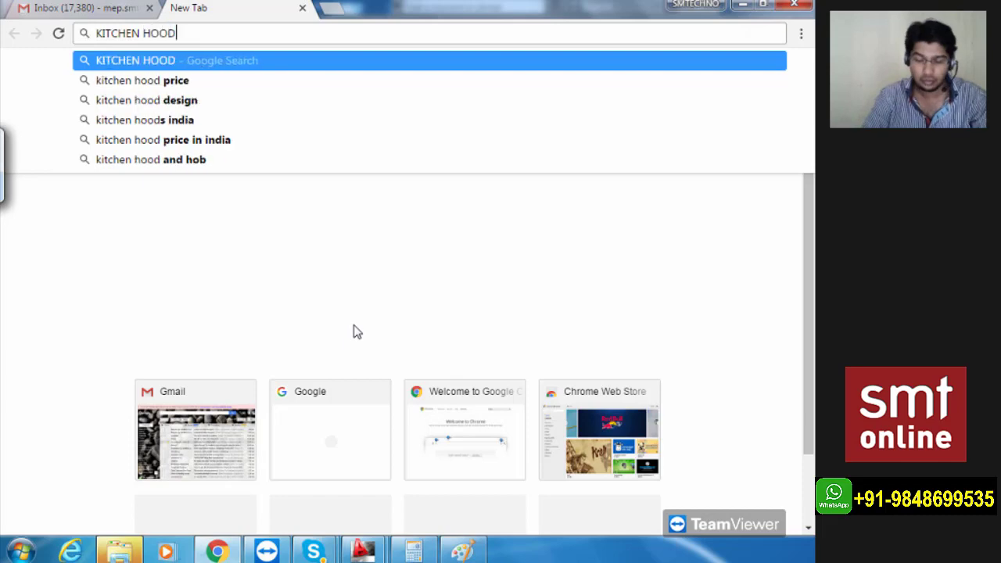
{"action": "key", "text": "Return"}
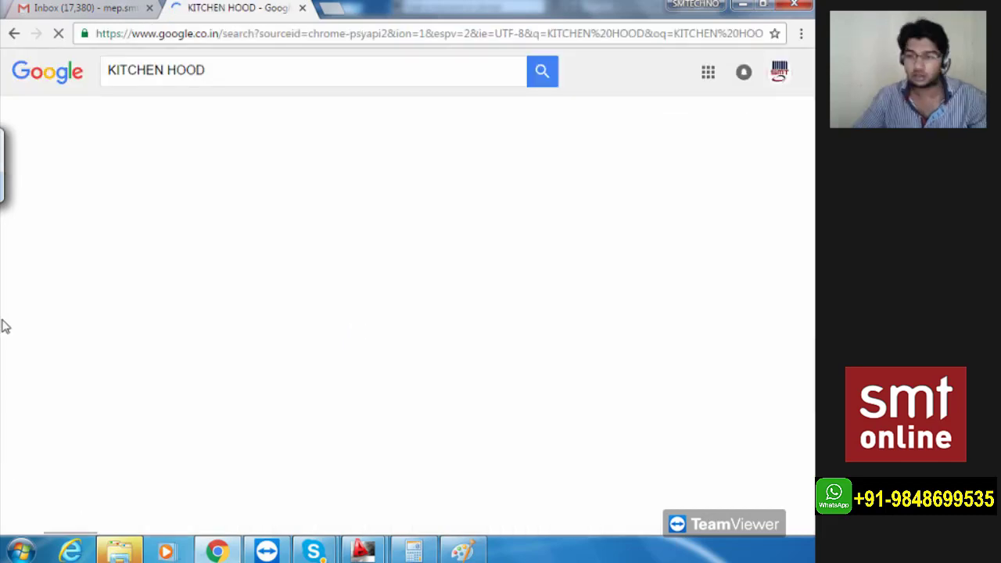
{"action": "left_click", "coordinate": [147, 121]}
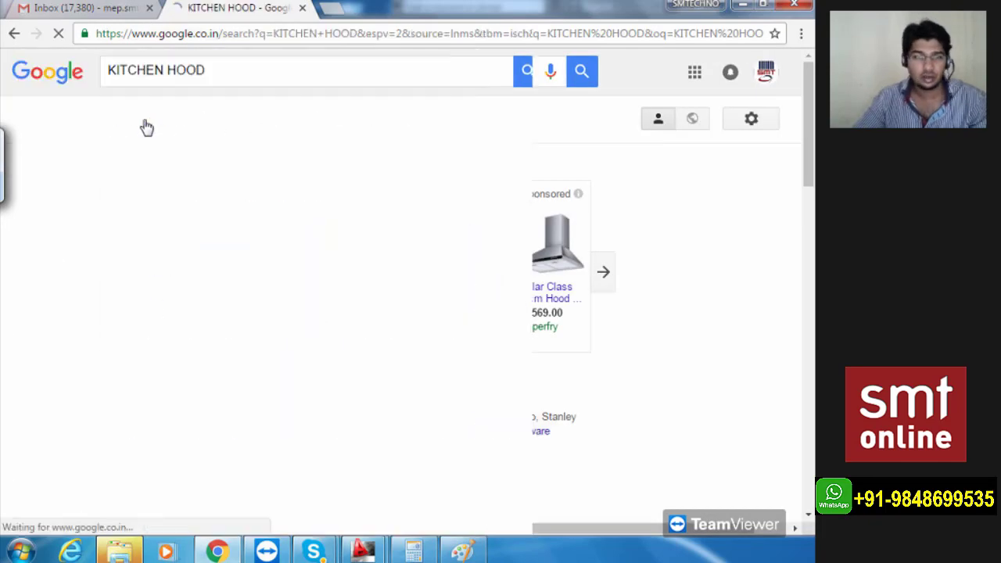
Browse the kitchen hood pictures and enlarge the Prestige DKH 600 CS hood and the related Elica 60cm Aqua Plus chimney image.
{"action": "scroll", "coordinate": [180, 394], "scroll_direction": "down", "scroll_amount": 5}
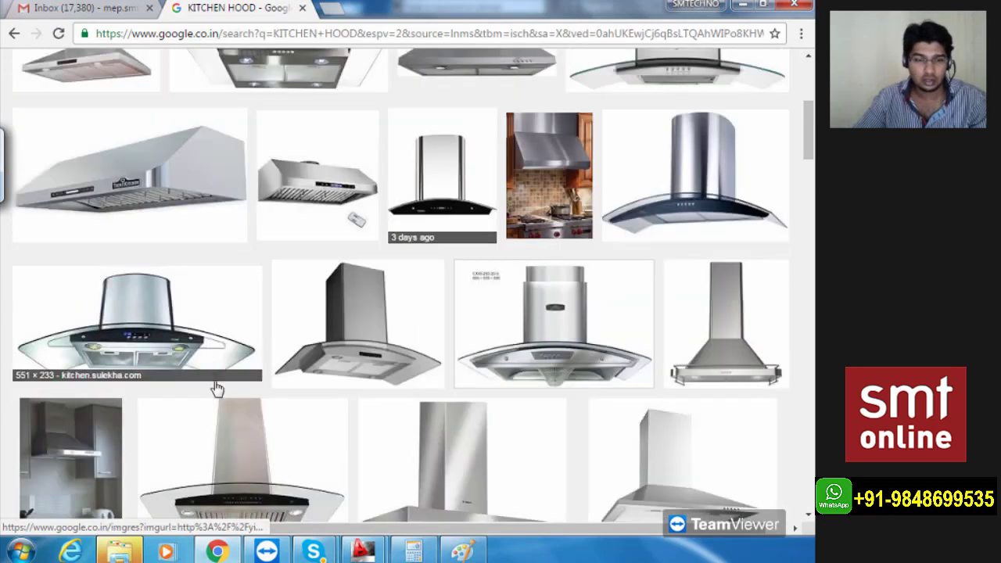
{"action": "scroll", "coordinate": [407, 269], "scroll_direction": "down", "scroll_amount": 2}
{"action": "scroll", "coordinate": [407, 269], "scroll_direction": "down", "scroll_amount": 10}
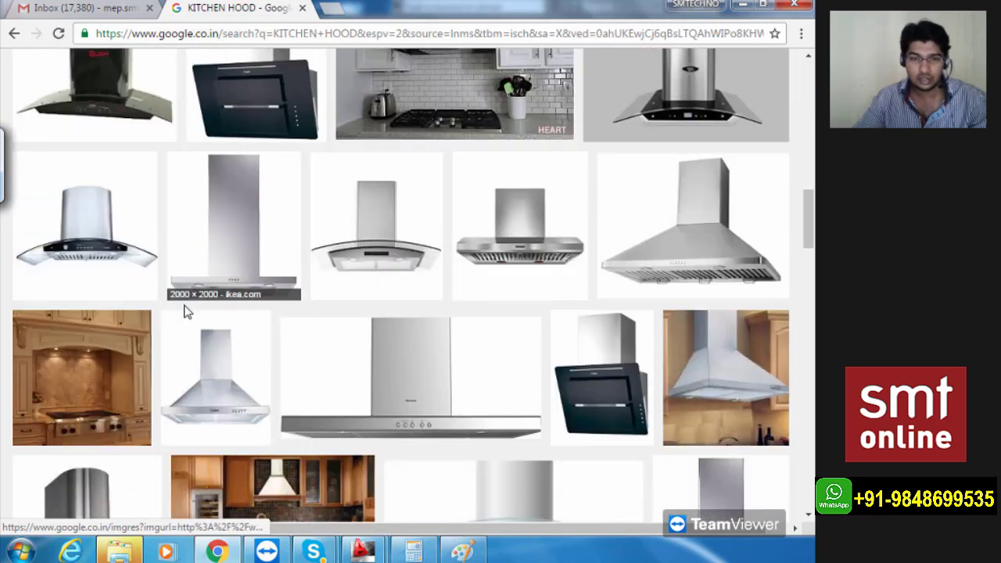
{"action": "left_click", "coordinate": [205, 368]}
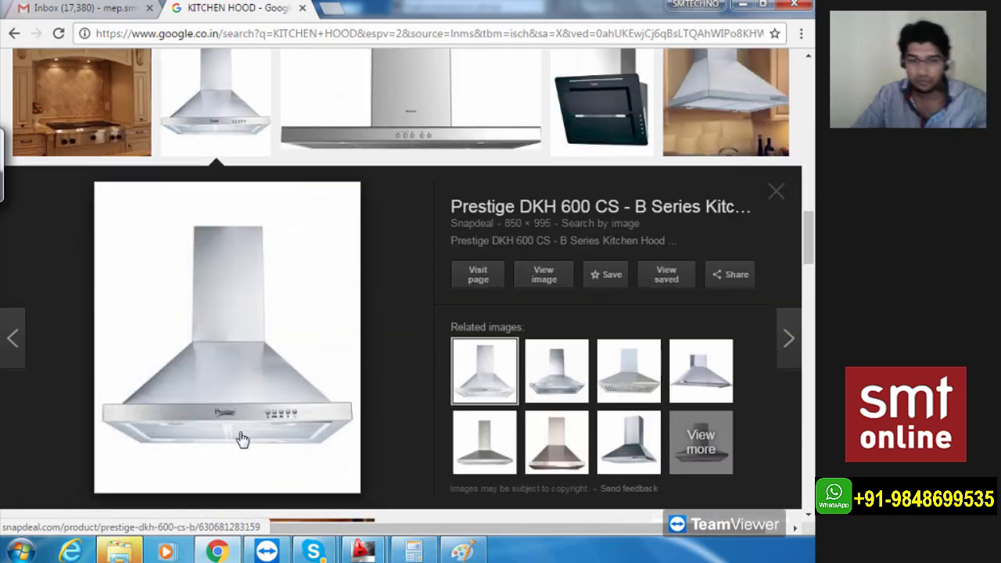
{"action": "left_click", "coordinate": [478, 459]}
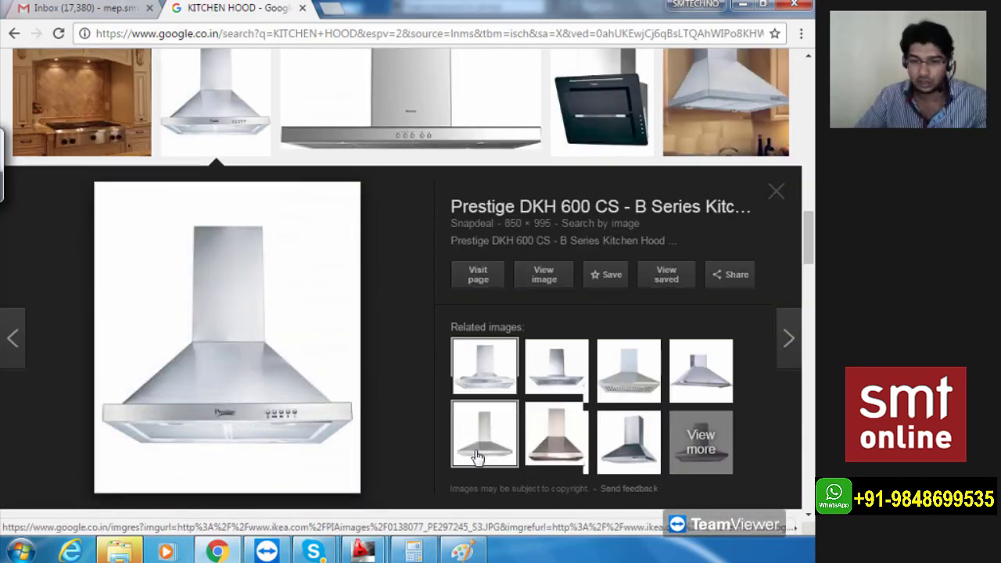
{"action": "left_click", "coordinate": [545, 458]}
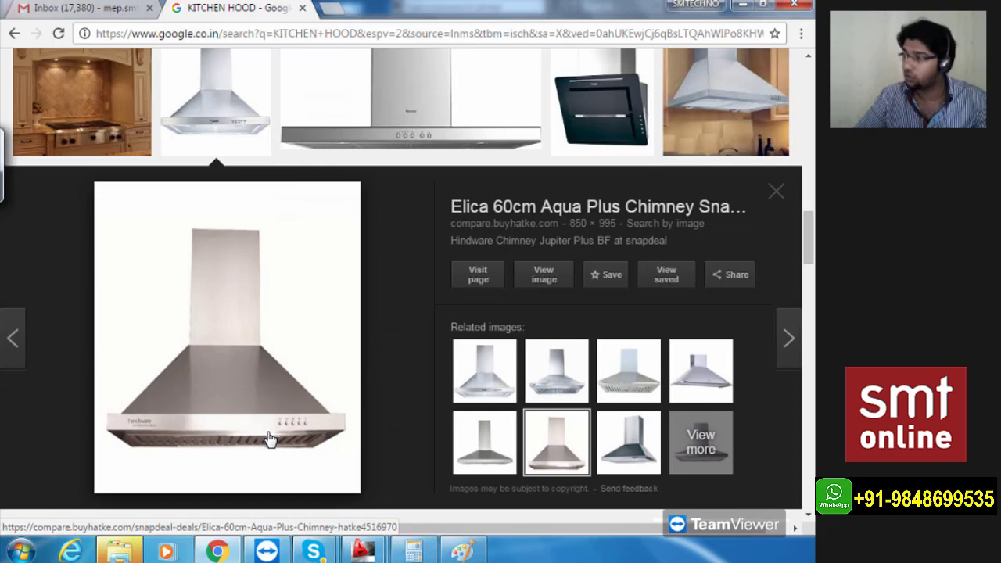
Switch back to AutoCAD, check the layer of the kitchen hood in the plan, and make HOOD the current layer.
{"action": "left_click", "coordinate": [742, 6]}
{"action": "middle_click_drag", "start_coordinate": [527, 313], "coordinate": [509, 413]}
{"action": "left_click", "coordinate": [583, 134]}
{"action": "left_click", "coordinate": [586, 127]}
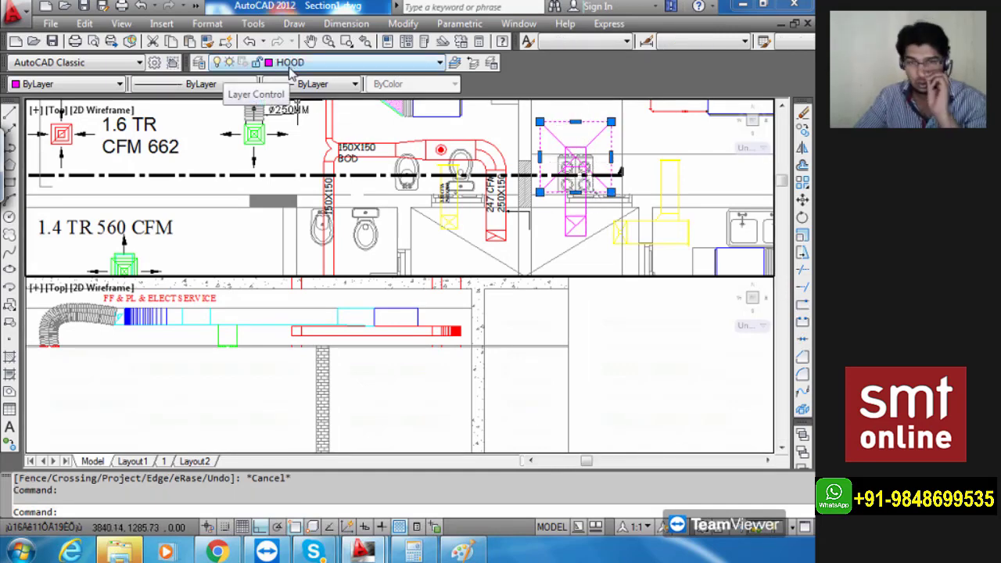
{"action": "key", "text": "Escape"}
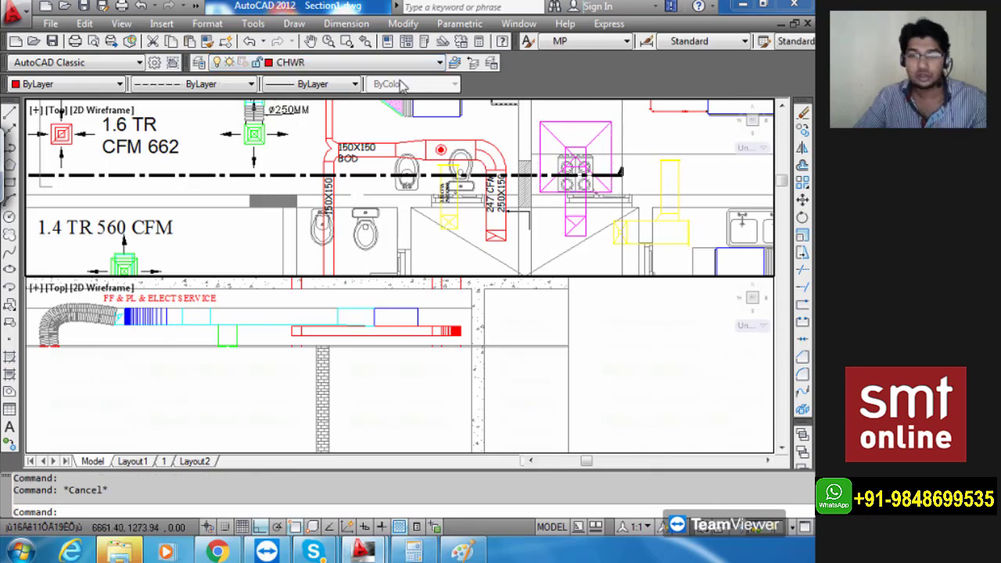
{"action": "left_click", "coordinate": [397, 66]}
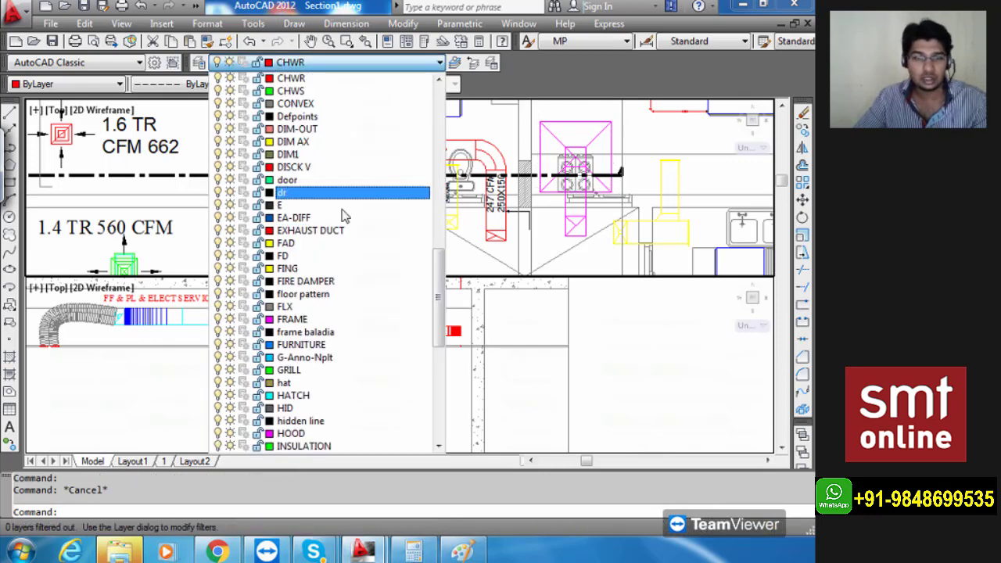
{"action": "left_click", "coordinate": [289, 433]}
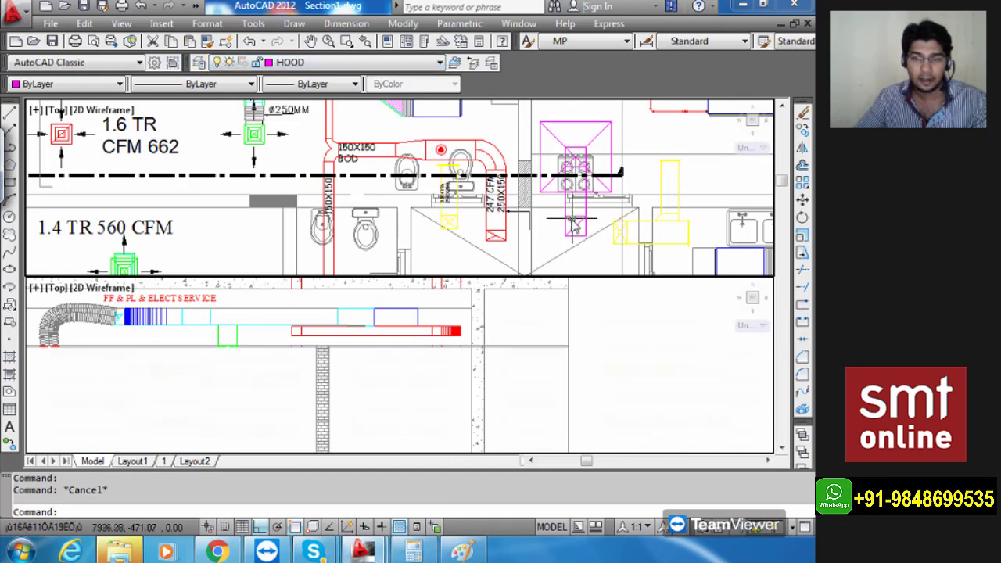
Draw vertical construction lines through both side edges of the hood in the plan to project its width into the section.
{"action": "type", "text": "xl"}
{"action": "key", "text": "Return"}
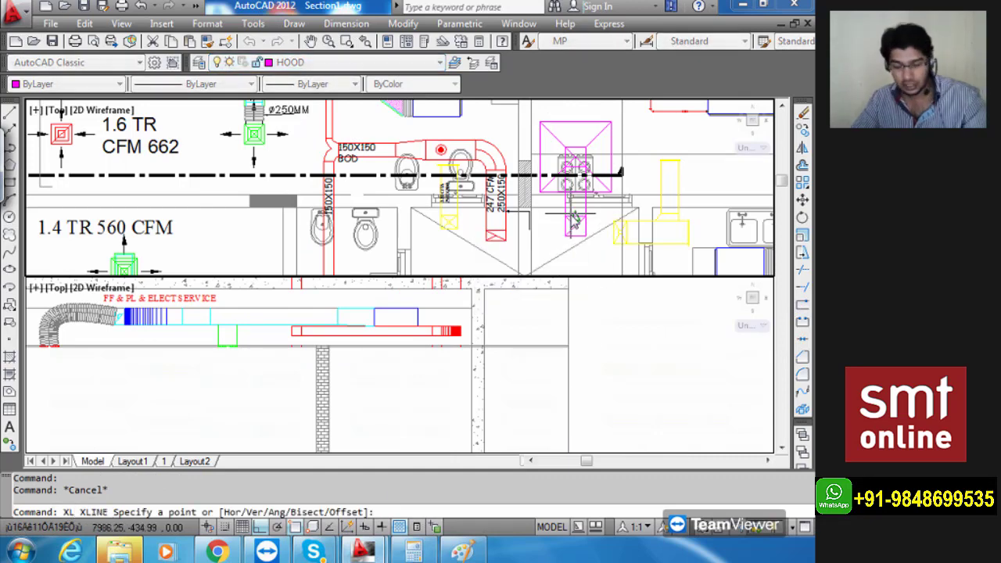
{"action": "type", "text": "v"}
{"action": "key", "text": "Return"}
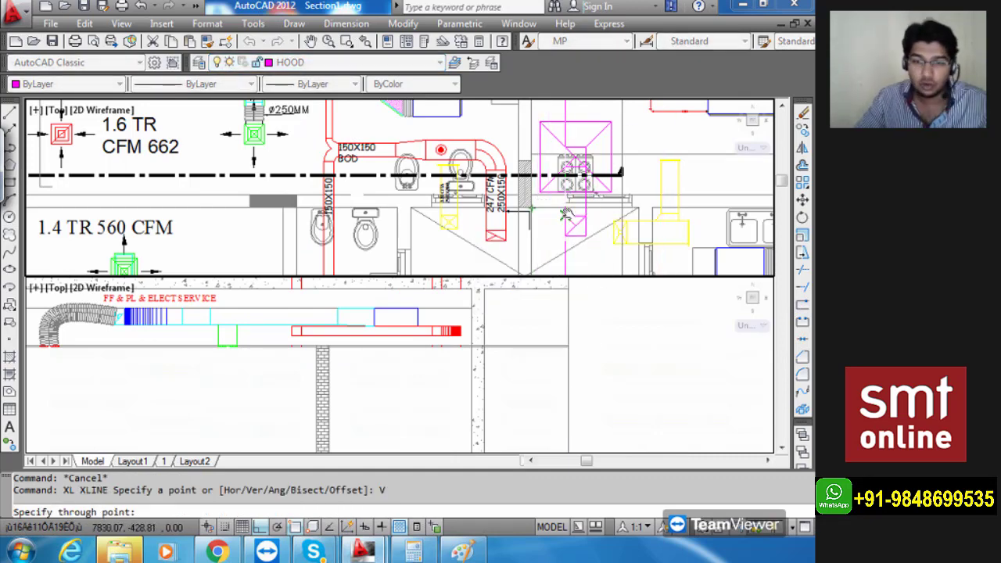
{"action": "middle_click_drag", "start_coordinate": [568, 213], "coordinate": [537, 198]}
{"action": "scroll", "coordinate": [537, 200], "scroll_direction": "up", "scroll_amount": 5}
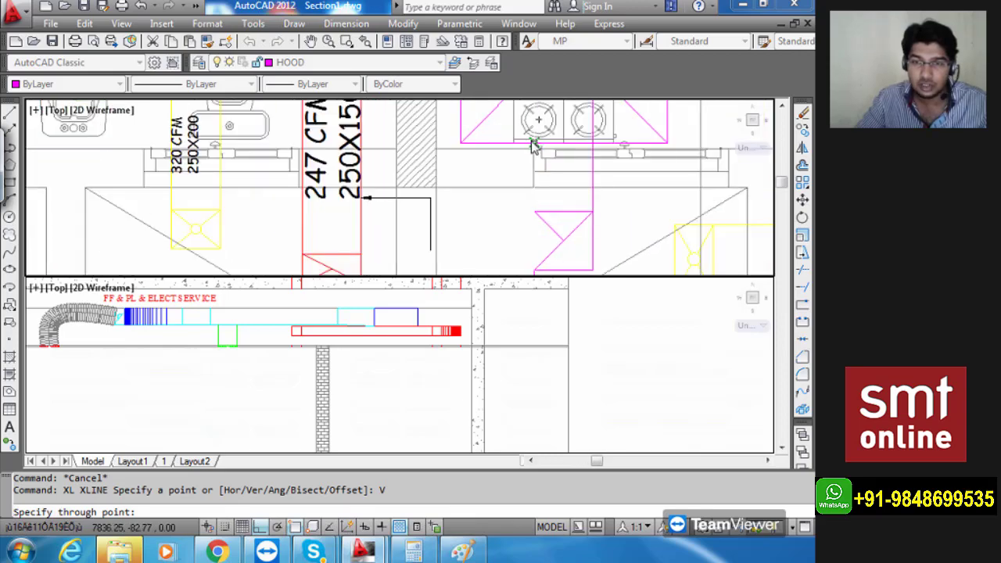
{"action": "scroll", "coordinate": [532, 149], "scroll_direction": "down", "scroll_amount": 4}
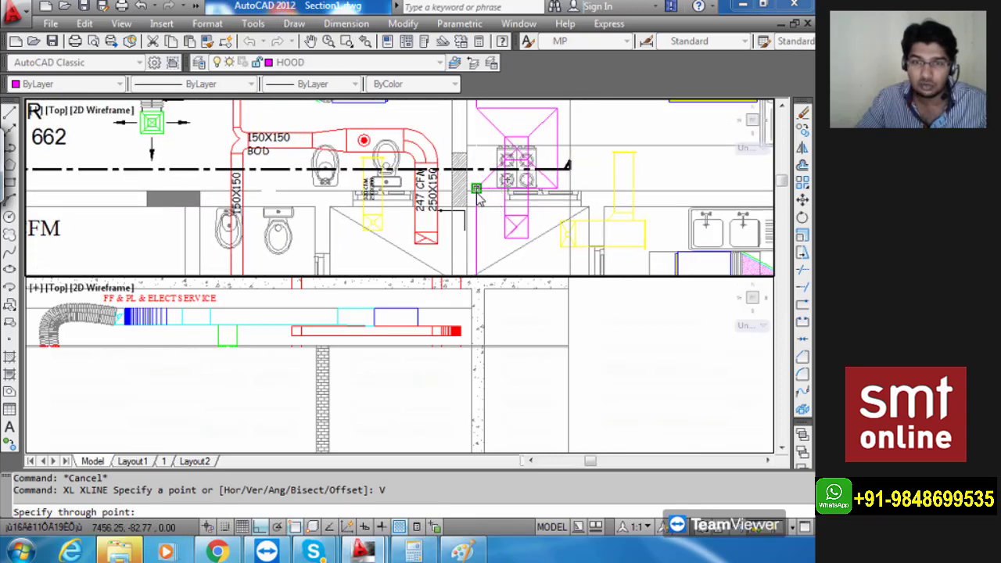
{"action": "left_click", "coordinate": [479, 198]}
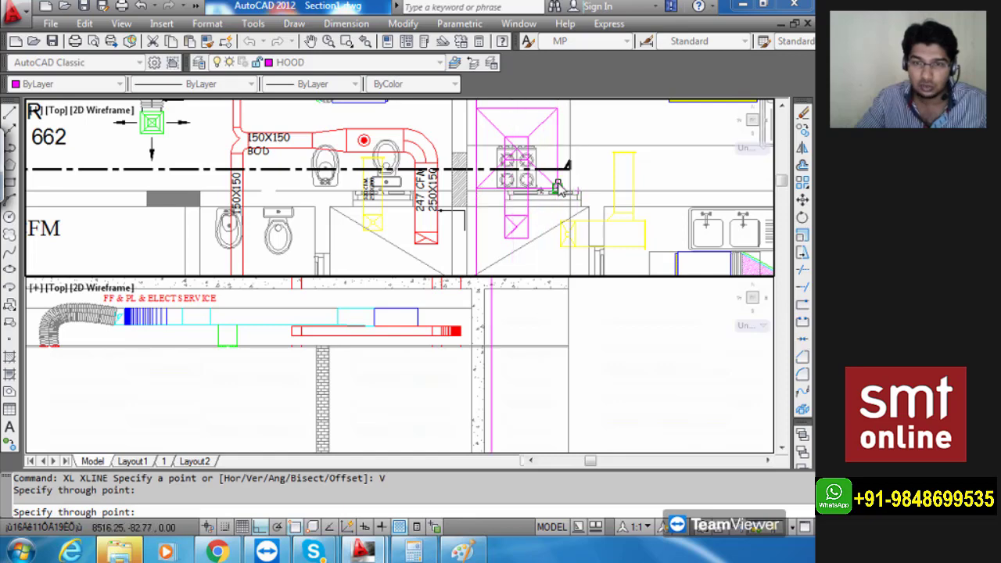
{"action": "left_click", "coordinate": [558, 188]}
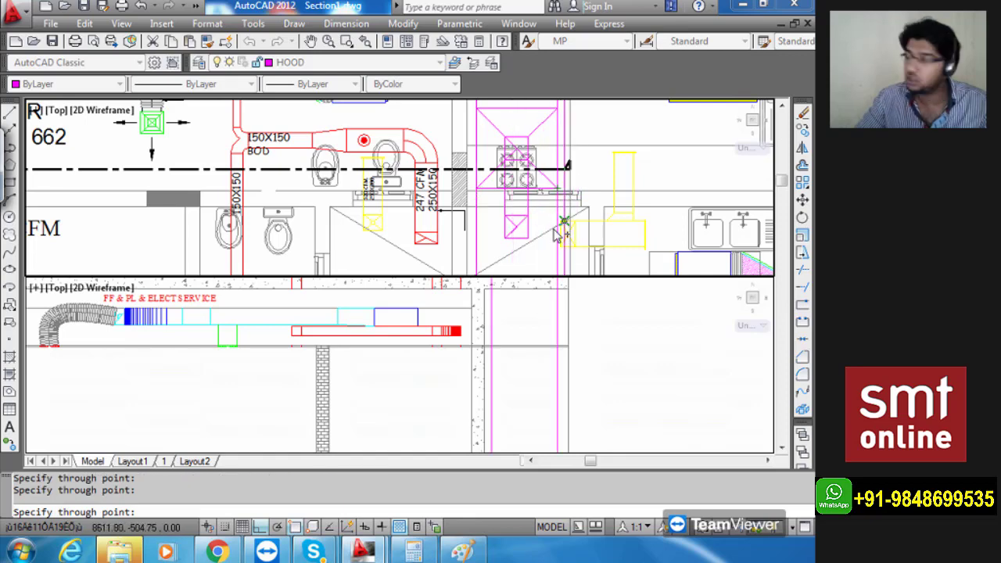
Add vertical construction lines through both sides of the duct collar at the centre of the plan's hood.
{"action": "scroll", "coordinate": [516, 209], "scroll_direction": "up", "scroll_amount": 3}
{"action": "scroll", "coordinate": [493, 138], "scroll_direction": "down", "scroll_amount": 4}
{"action": "middle_click_drag", "start_coordinate": [496, 140], "coordinate": [493, 216]}
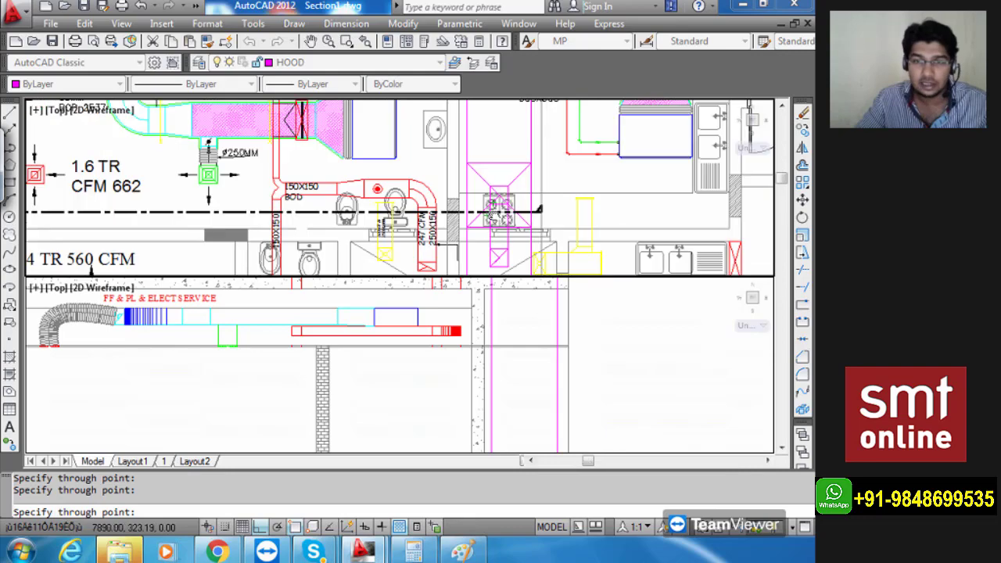
{"action": "scroll", "coordinate": [491, 219], "scroll_direction": "up", "scroll_amount": 5}
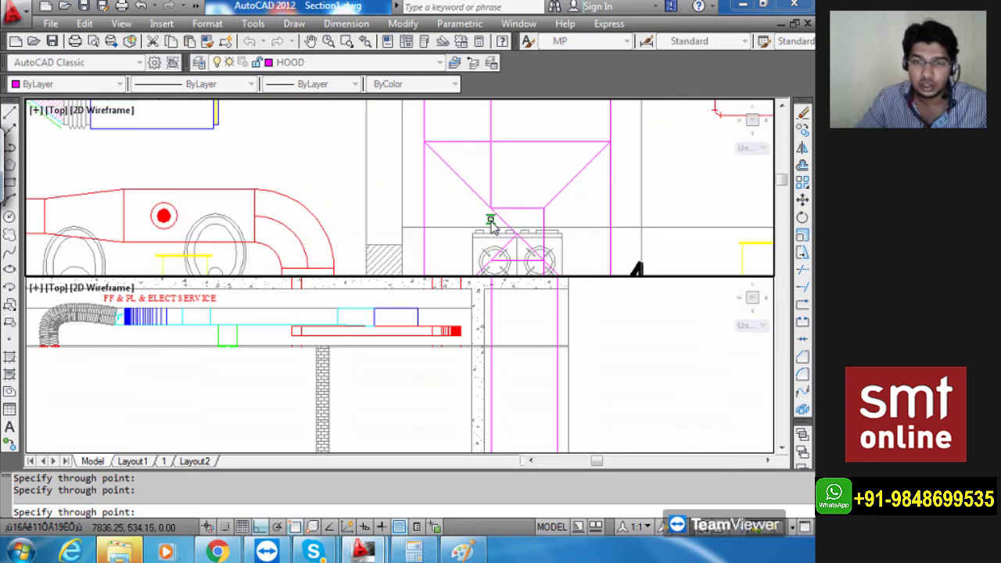
{"action": "left_click", "coordinate": [544, 209]}
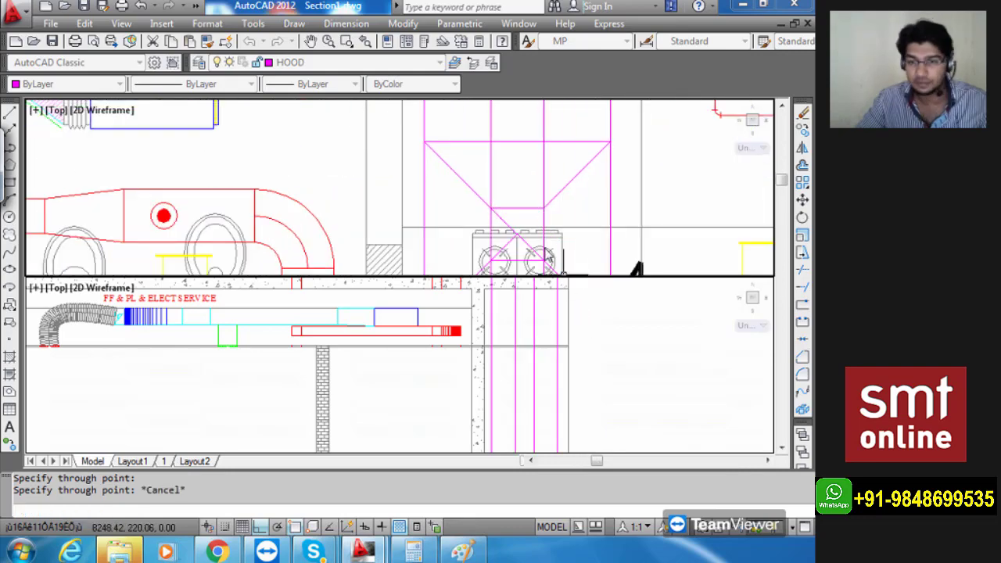
Offset the stove's top line upward by 500 in the section.
{"action": "scroll", "coordinate": [548, 257], "scroll_direction": "down", "scroll_amount": 3}
{"action": "scroll", "coordinate": [552, 227], "scroll_direction": "down", "scroll_amount": 4}
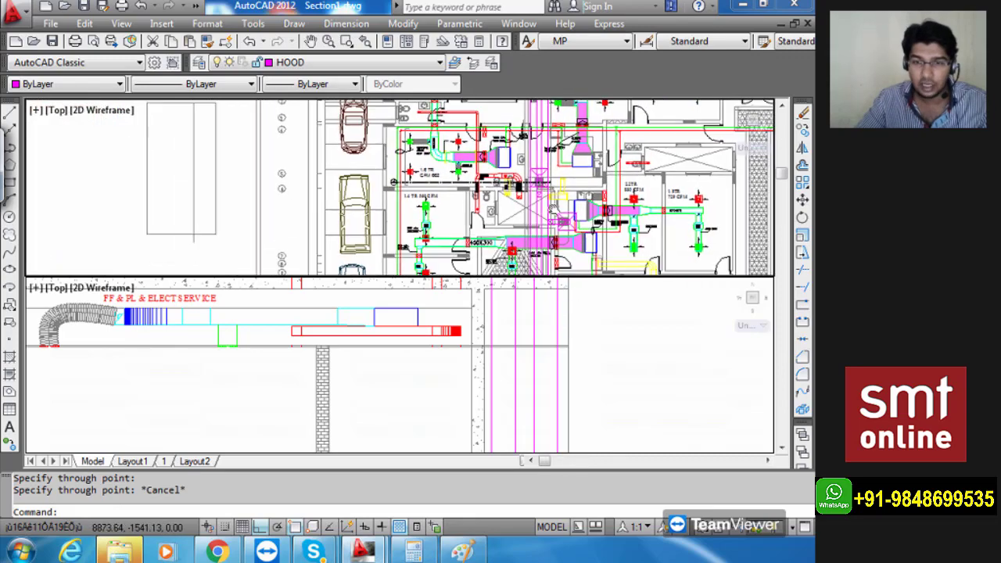
{"action": "middle_click_drag", "start_coordinate": [548, 402], "coordinate": [544, 334]}
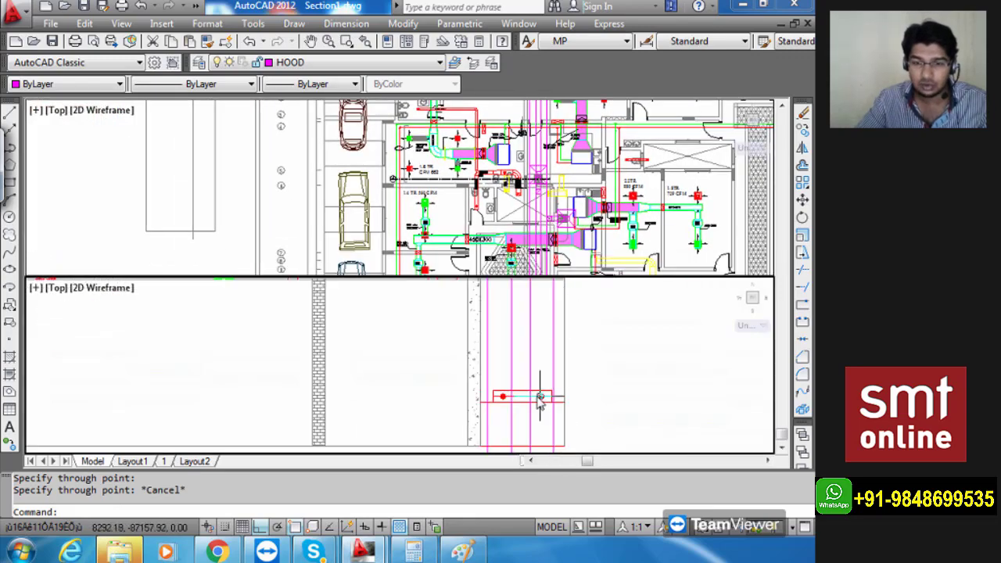
{"action": "scroll", "coordinate": [540, 399], "scroll_direction": "up", "scroll_amount": 4}
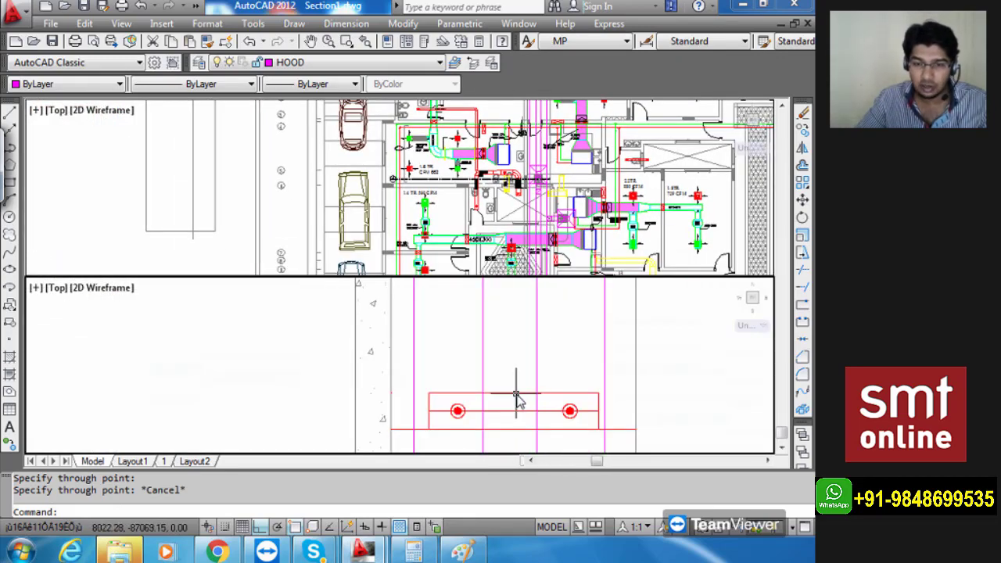
{"action": "left_click", "coordinate": [516, 393]}
{"action": "scroll", "coordinate": [535, 352], "scroll_direction": "down", "scroll_amount": 5}
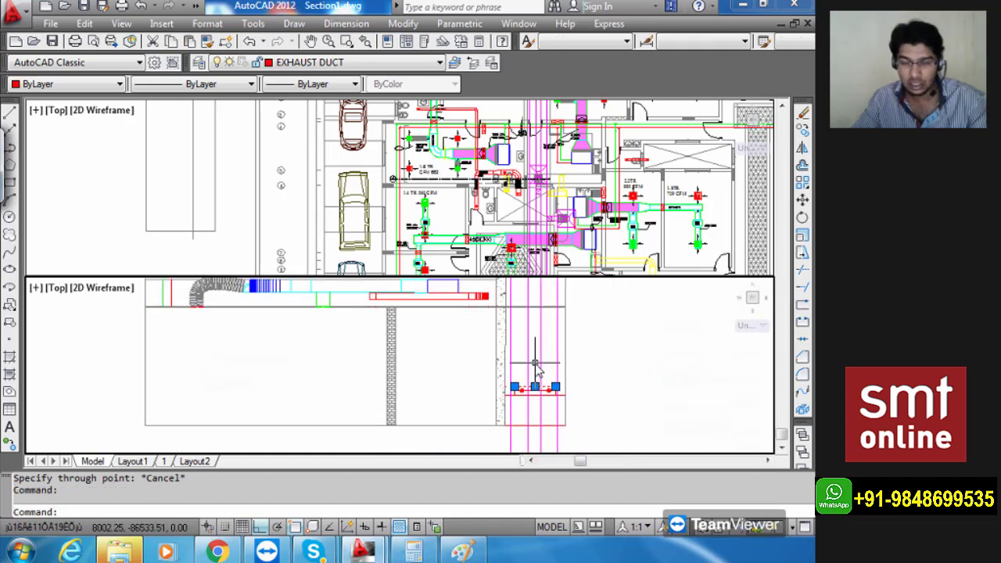
{"action": "key", "text": "Escape"}
{"action": "type", "text": "O"}
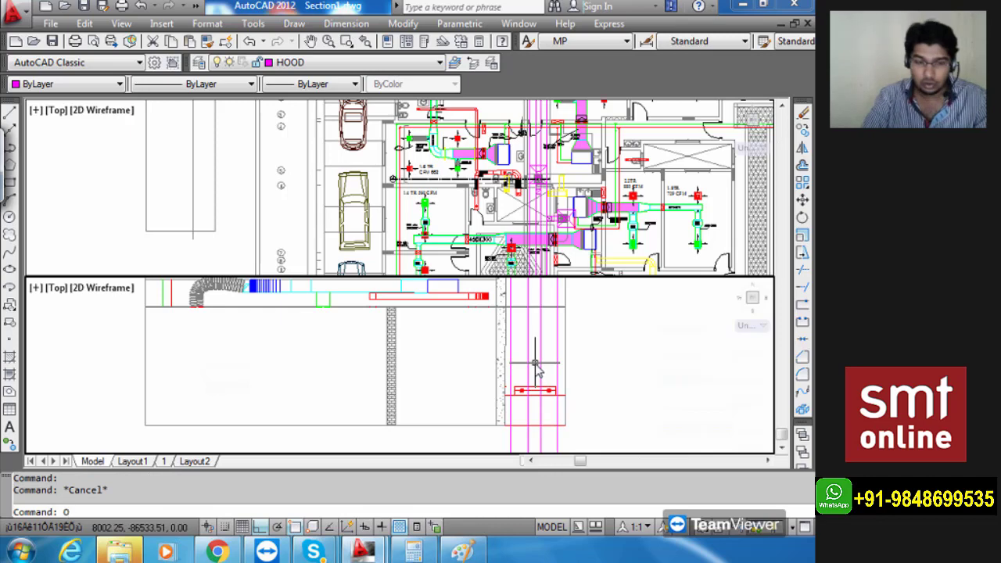
{"action": "key", "text": "Return"}
{"action": "type", "text": "500"}
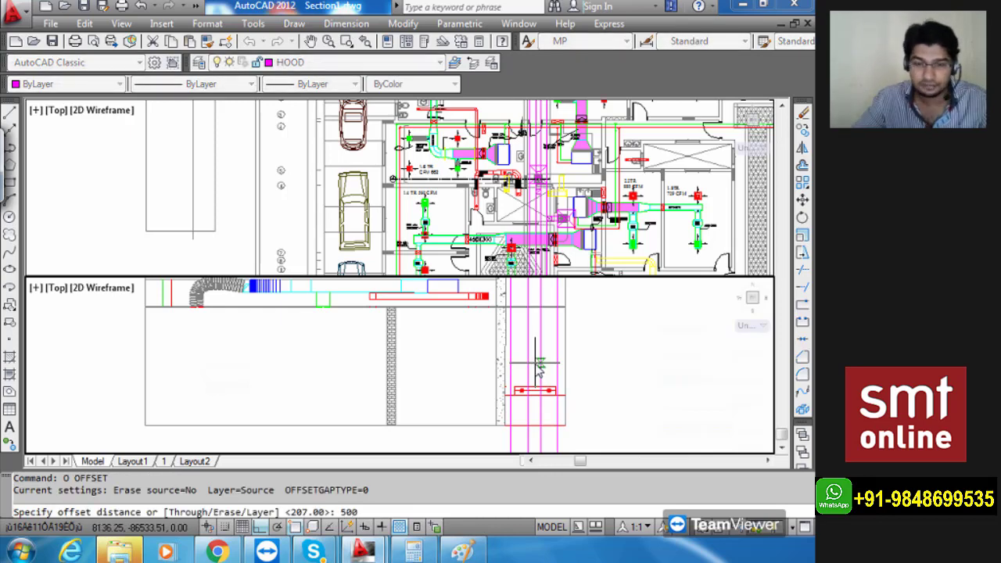
{"action": "key", "text": "Return"}
{"action": "scroll", "coordinate": [538, 395], "scroll_direction": "up", "scroll_amount": 3}
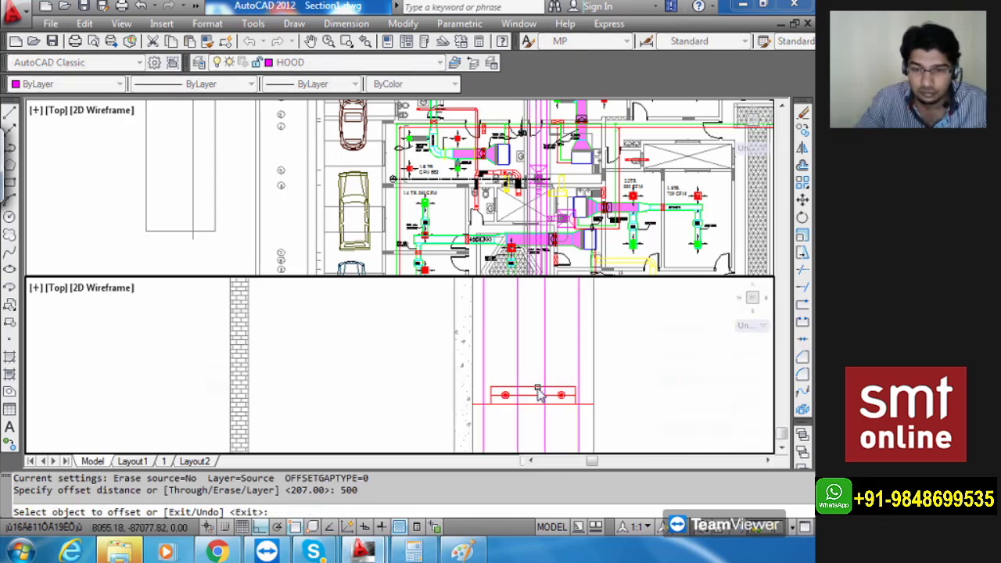
{"action": "left_click", "coordinate": [538, 395]}
{"action": "left_click", "coordinate": [526, 342]}
{"action": "scroll", "coordinate": [534, 344], "scroll_direction": "down", "scroll_amount": 3}
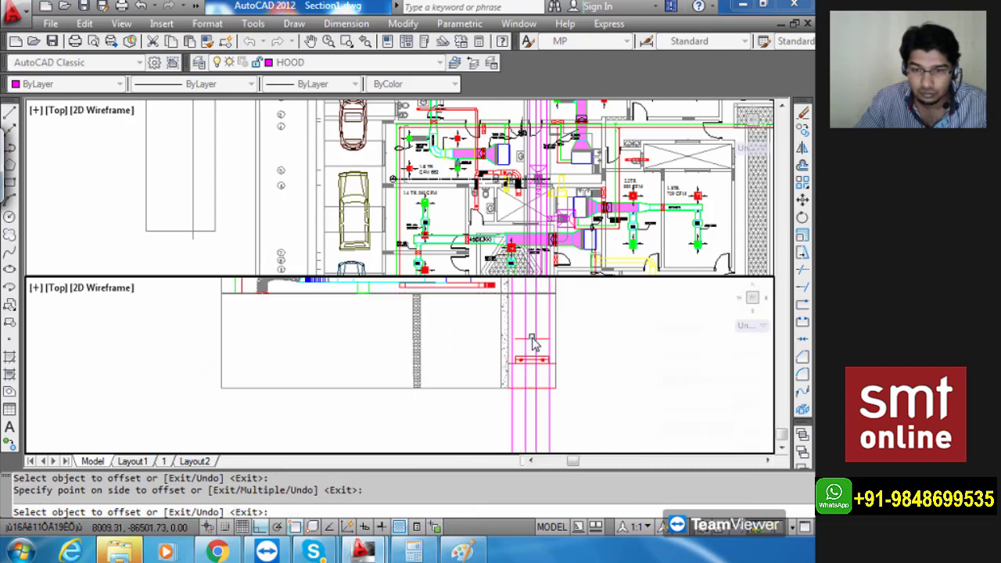
{"action": "scroll", "coordinate": [539, 383], "scroll_direction": "up", "scroll_amount": 3}
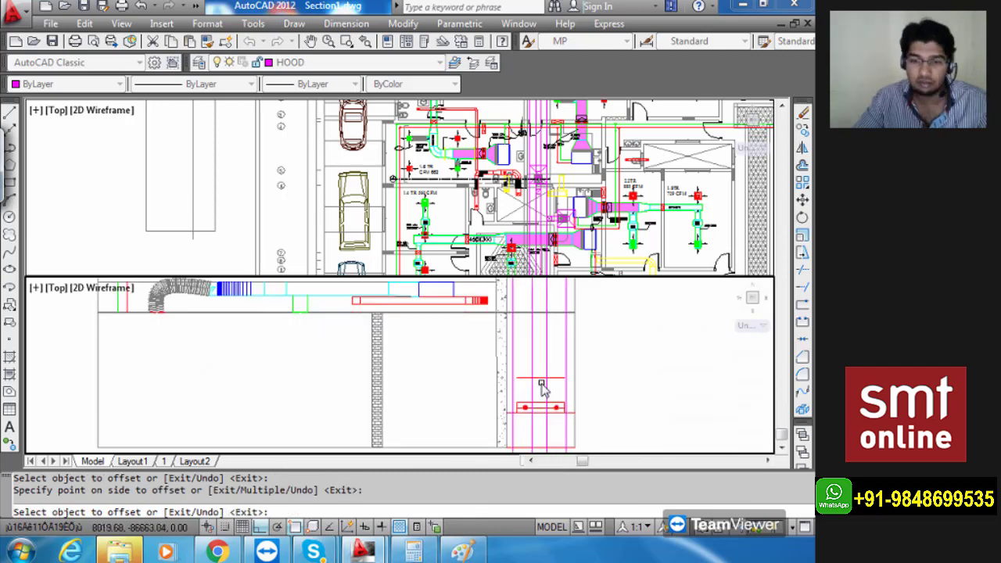
Delete the offset line above the stove in the section.
{"action": "key", "text": "Escape"}
{"action": "left_click", "coordinate": [539, 379]}
{"action": "key", "text": "Delete"}
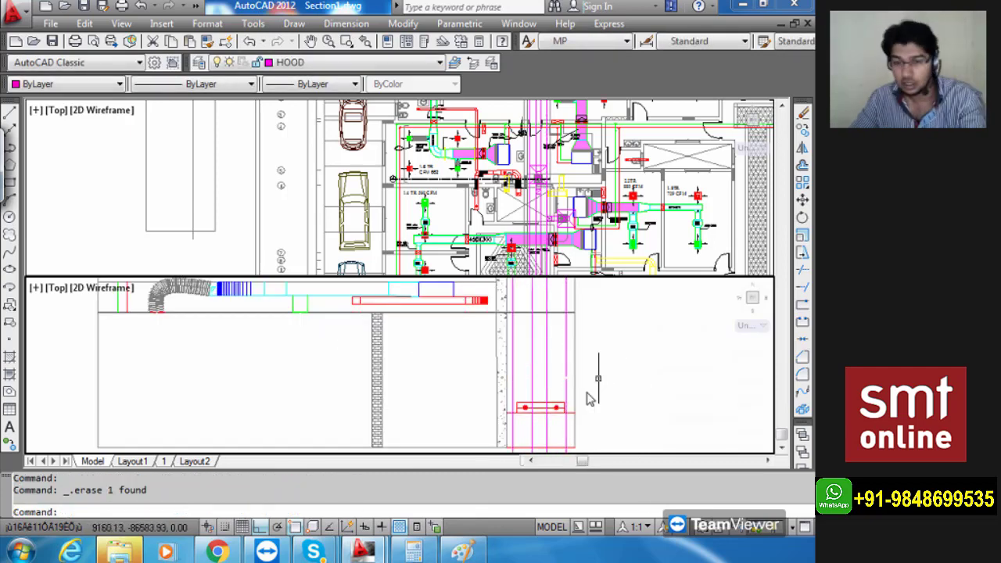
Offset the stove's top line upward by 800 in the section.
{"action": "scroll", "coordinate": [540, 403], "scroll_direction": "up", "scroll_amount": 4}
{"action": "type", "text": "o"}
{"action": "key", "text": "Return"}
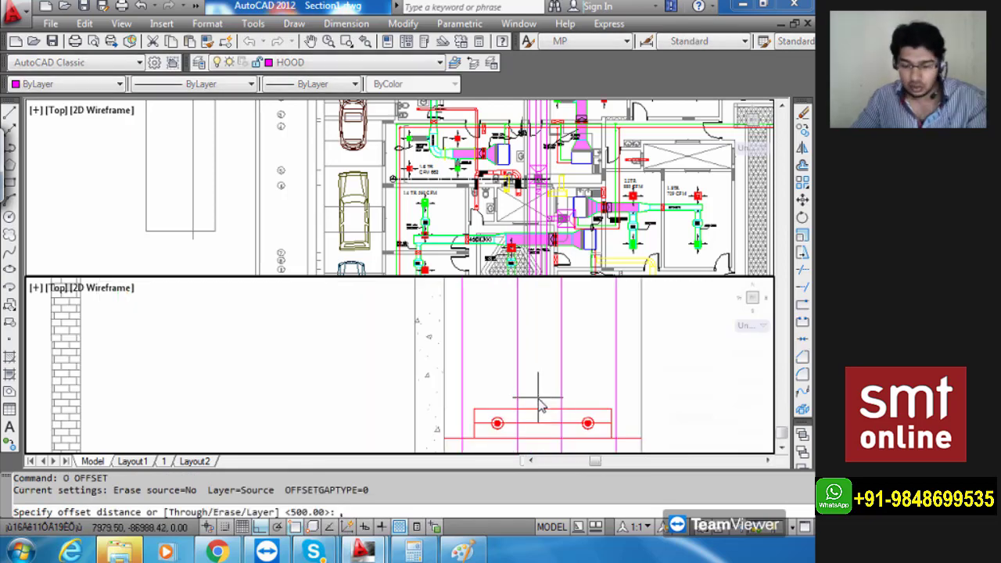
{"action": "type", "text": "800"}
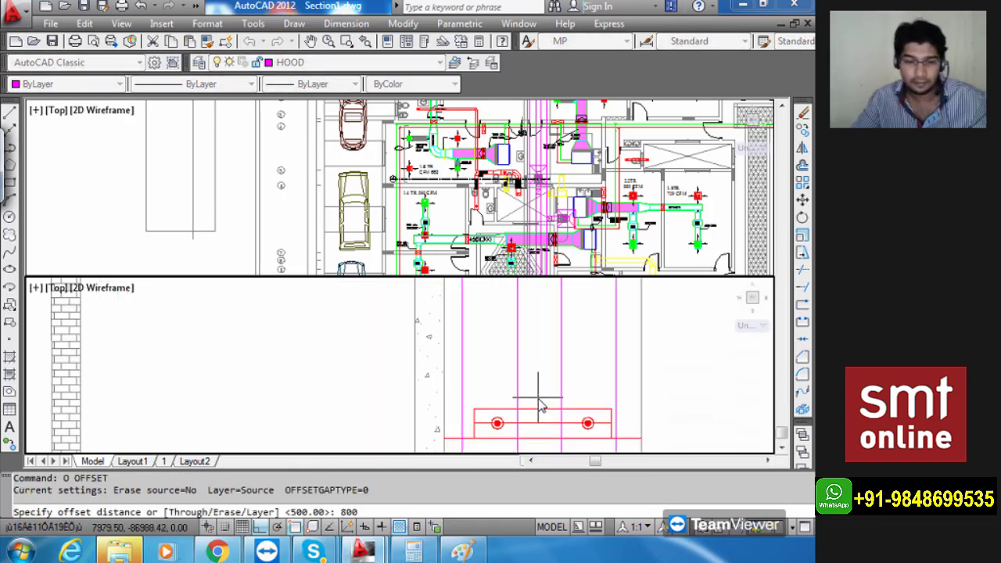
{"action": "key", "text": "Return"}
{"action": "left_click", "coordinate": [541, 409]}
{"action": "left_click", "coordinate": [535, 354]}
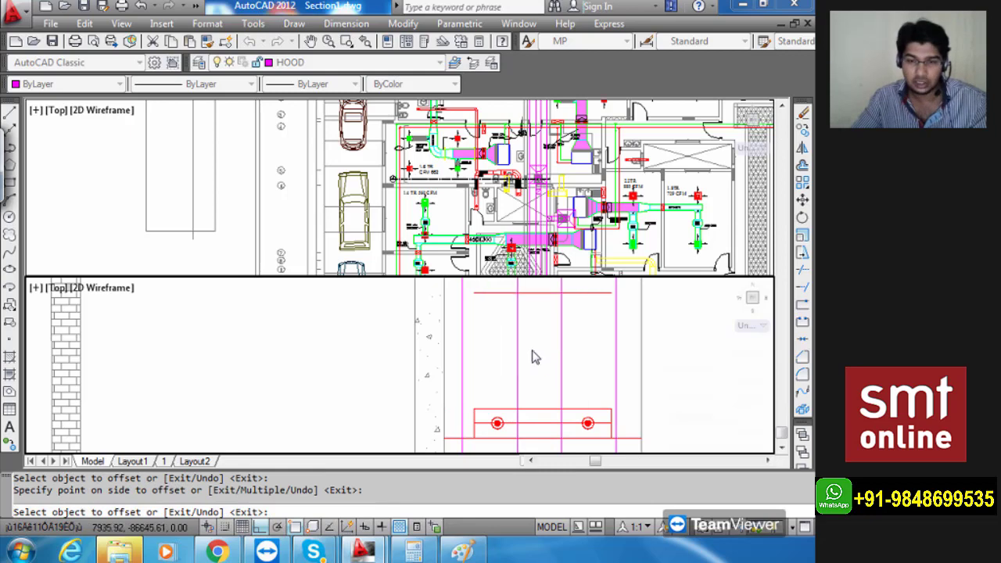
{"action": "scroll", "coordinate": [535, 354], "scroll_direction": "down", "scroll_amount": 3}
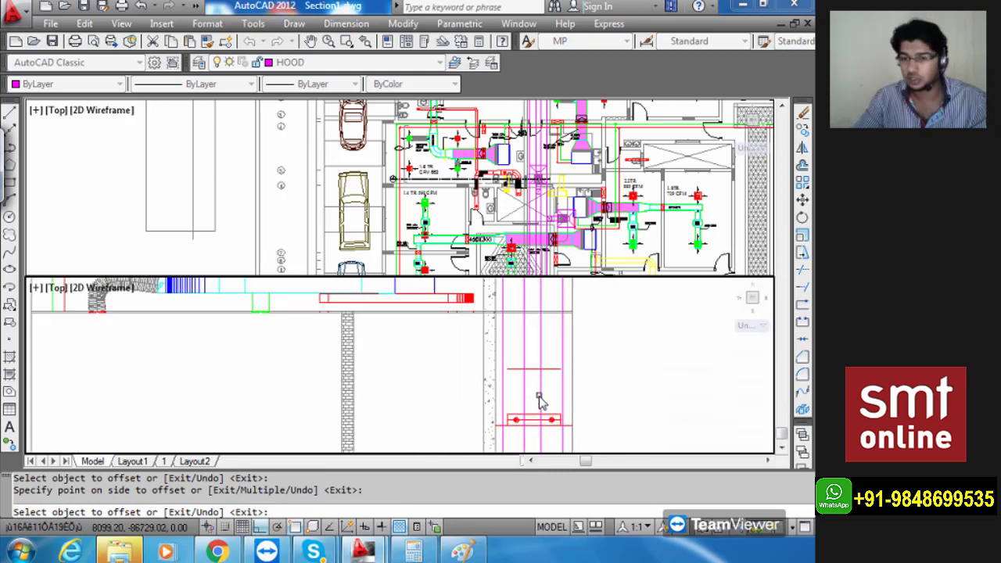
{"action": "key", "text": "Escape"}
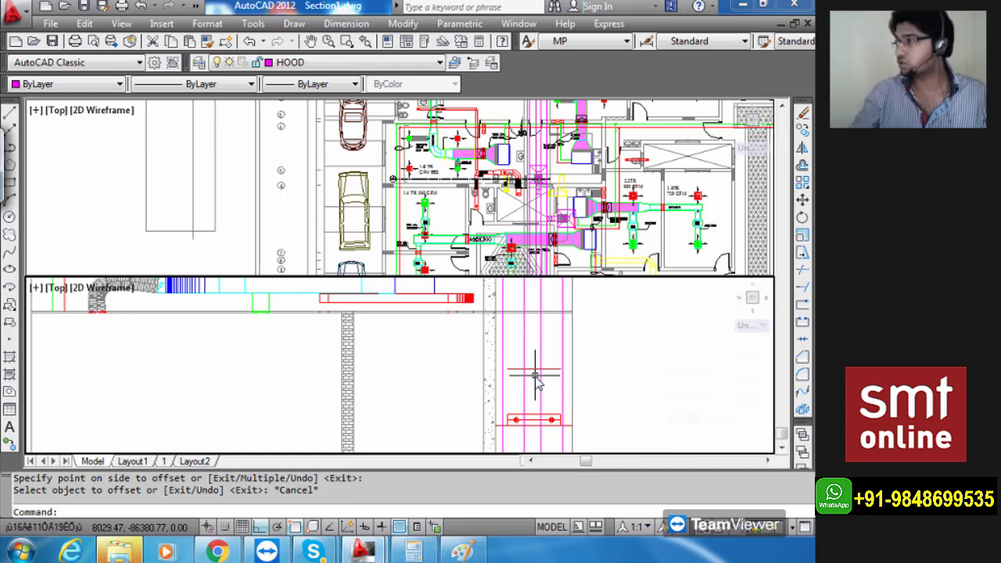
Stretch both ends of the offset line above the stove outward past the hood's outer projection lines.
{"action": "scroll", "coordinate": [535, 378], "scroll_direction": "up", "scroll_amount": 3}
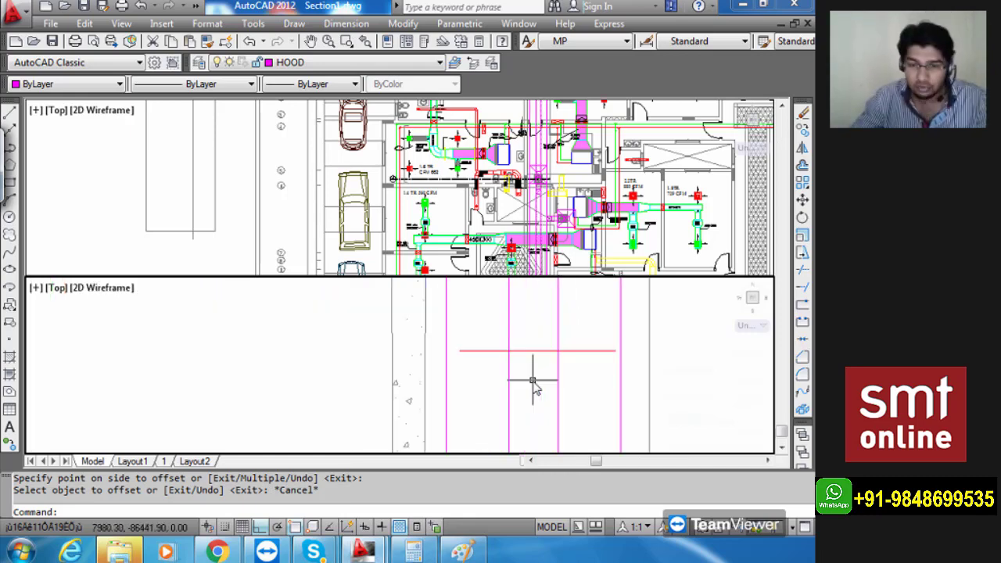
{"action": "left_click", "coordinate": [501, 369]}
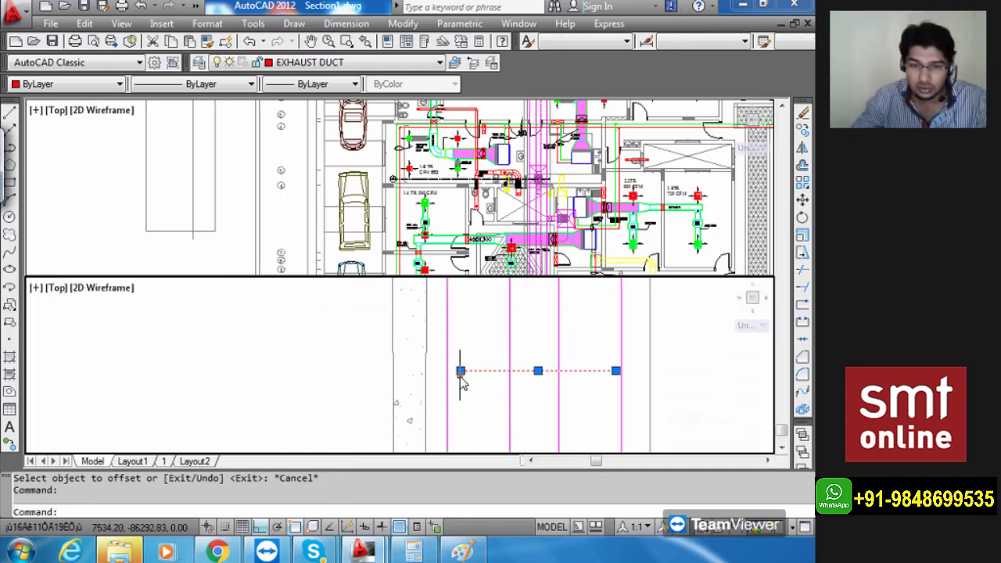
{"action": "left_click", "coordinate": [460, 371]}
{"action": "left_click", "coordinate": [435, 369]}
{"action": "key", "text": "Escape"}
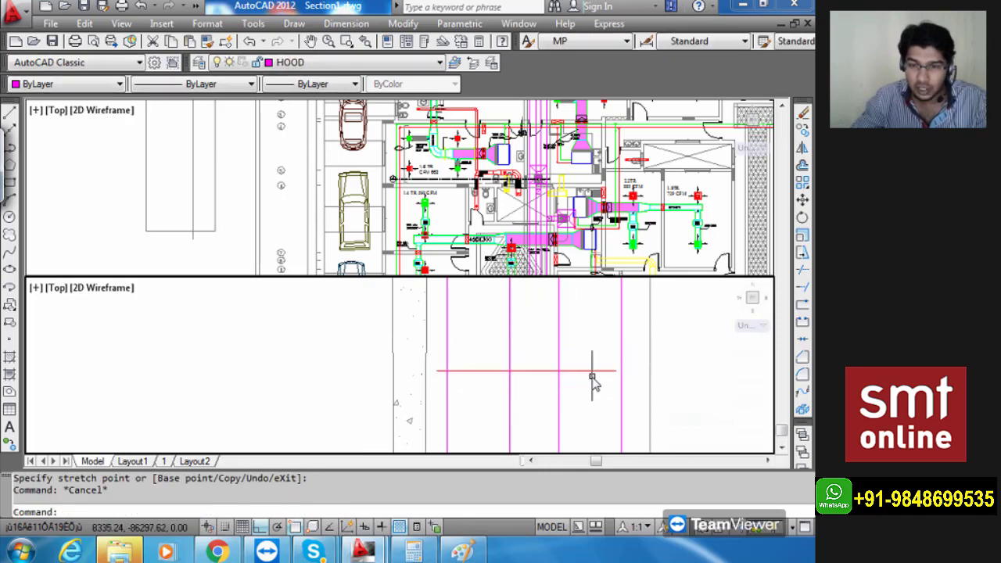
{"action": "left_click", "coordinate": [593, 371]}
{"action": "left_click", "coordinate": [616, 371]}
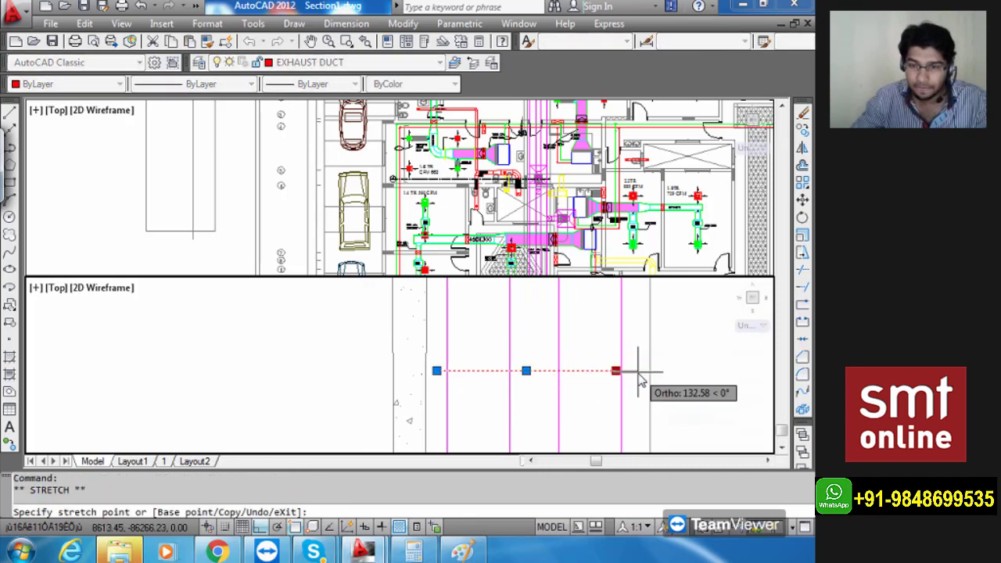
{"action": "left_click", "coordinate": [637, 371]}
{"action": "scroll", "coordinate": [569, 360], "scroll_direction": "down", "scroll_amount": 2}
{"action": "key", "text": "Escape"}
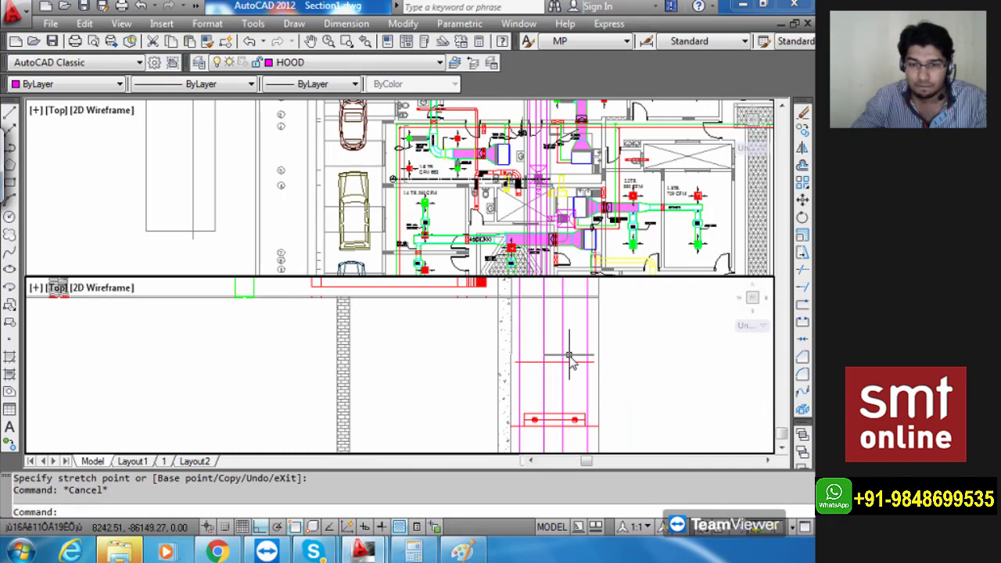
Trim the four projected vertical lines below the floor line and between the floor and the counter line.
{"action": "scroll", "coordinate": [569, 360], "scroll_direction": "down", "scroll_amount": 2}
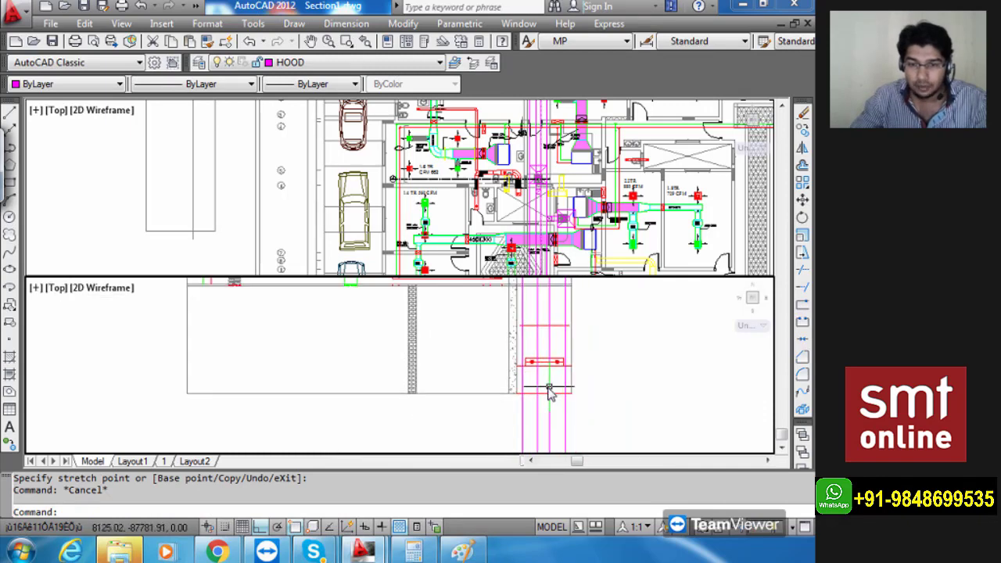
{"action": "type", "text": "tr"}
{"action": "key", "text": "Return"}
{"action": "key", "text": "Return"}
{"action": "left_click", "coordinate": [594, 423]}
{"action": "left_click", "coordinate": [467, 435]}
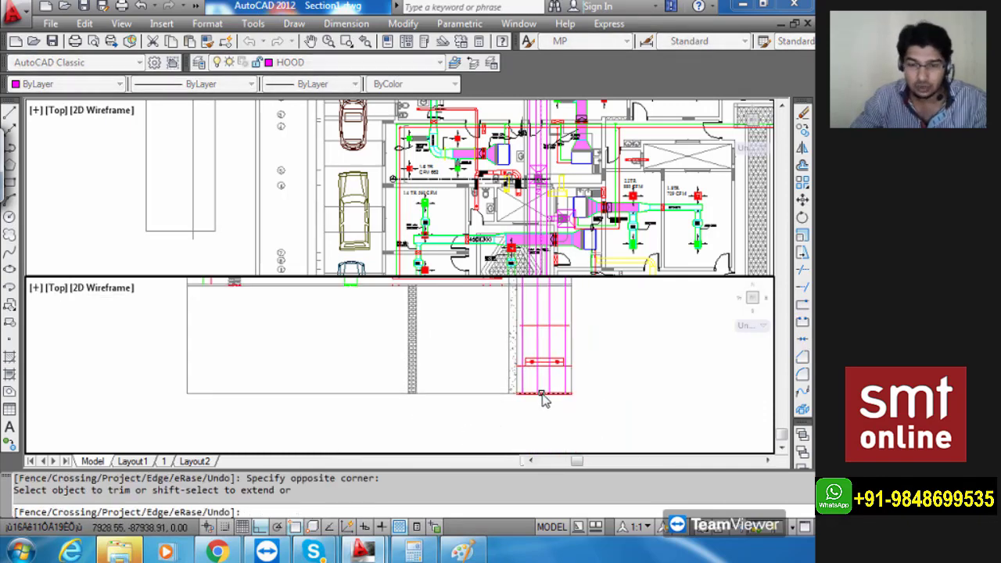
{"action": "scroll", "coordinate": [546, 400], "scroll_direction": "up", "scroll_amount": 3}
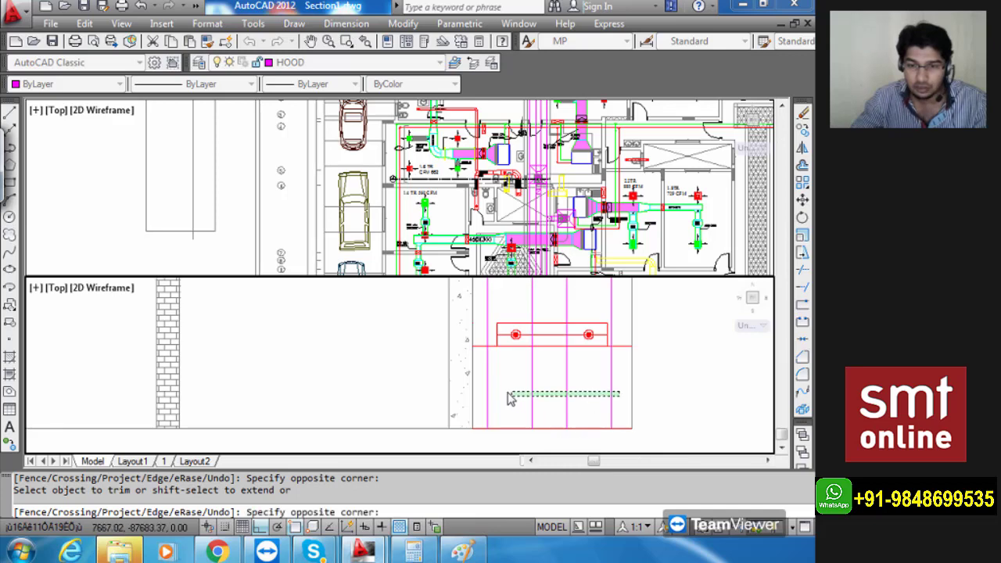
{"action": "left_click", "coordinate": [483, 385]}
Trim the four projected vertical lines between the stove and the horizontal line above it.
{"action": "scroll", "coordinate": [503, 377], "scroll_direction": "down", "scroll_amount": 4}
{"action": "middle_click_drag", "start_coordinate": [504, 376], "coordinate": [514, 414]}
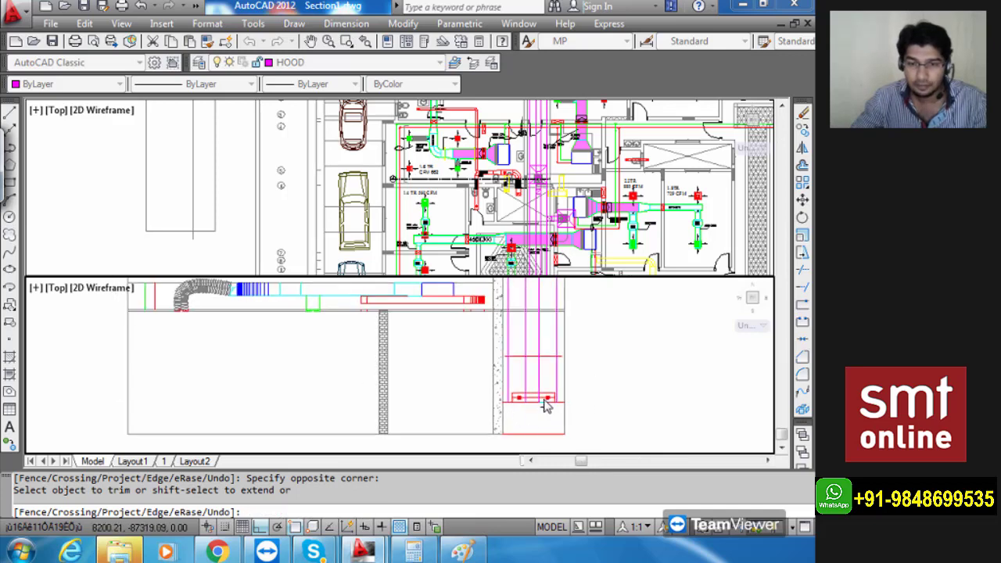
{"action": "scroll", "coordinate": [548, 389], "scroll_direction": "up", "scroll_amount": 3}
{"action": "left_click", "coordinate": [473, 374]}
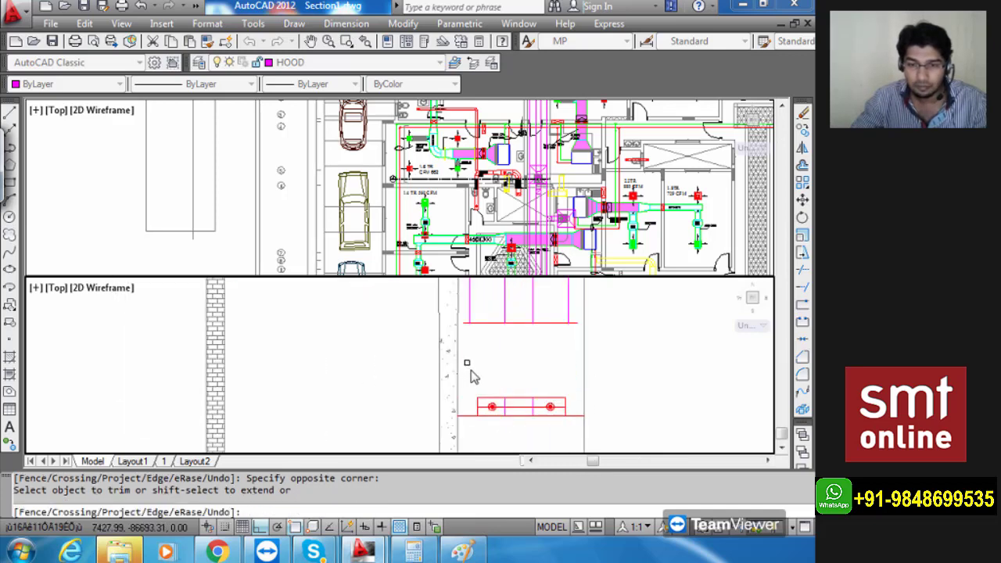
{"action": "middle_click_drag", "start_coordinate": [515, 360], "coordinate": [528, 408]}
{"action": "key", "text": "Escape"}
Examine the hood's outline and collar above the stove in the plan and compare them with the projected lines in the section.
{"action": "scroll", "coordinate": [525, 402], "scroll_direction": "down", "scroll_amount": 2}
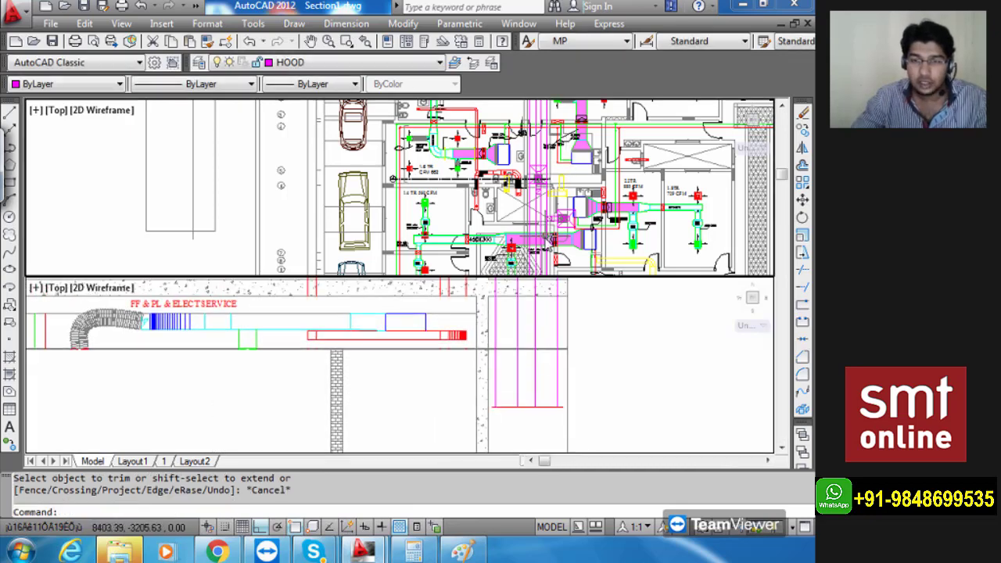
{"action": "scroll", "coordinate": [547, 177], "scroll_direction": "up", "scroll_amount": 8}
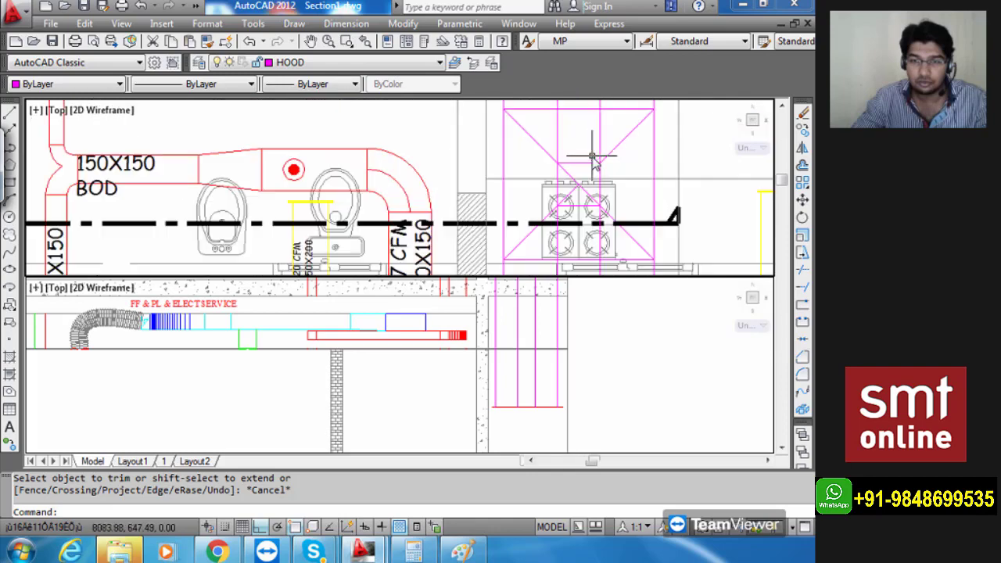
{"action": "scroll", "coordinate": [581, 165], "scroll_direction": "down", "scroll_amount": 5}
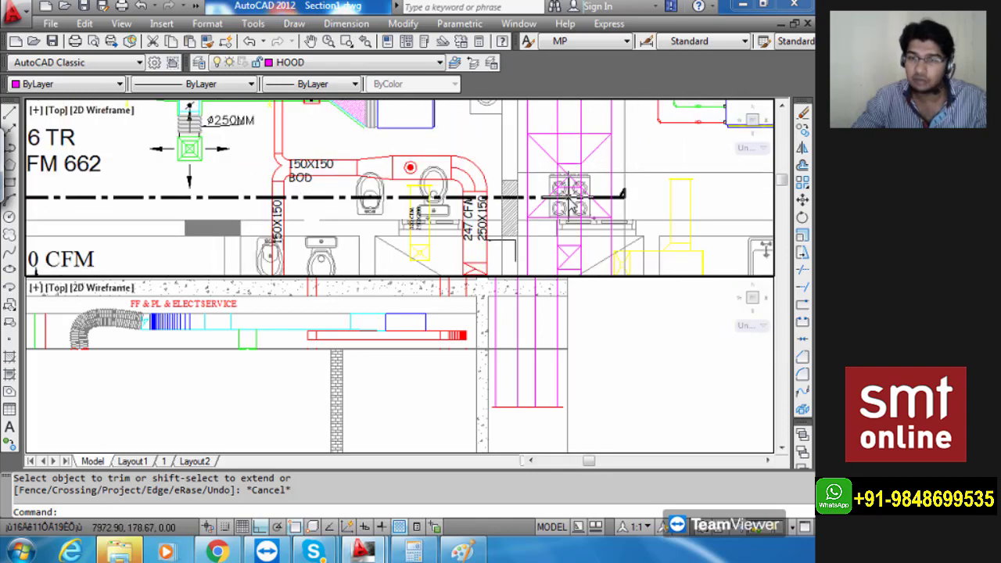
{"action": "scroll", "coordinate": [555, 178], "scroll_direction": "up", "scroll_amount": 1}
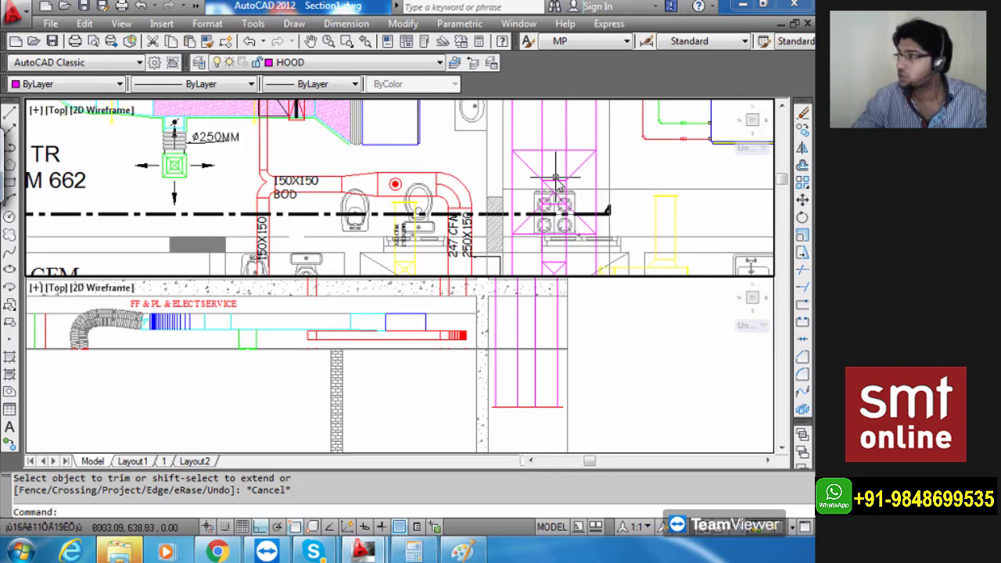
{"action": "left_click", "coordinate": [524, 392]}
{"action": "middle_click_drag", "start_coordinate": [524, 405], "coordinate": [524, 393]}
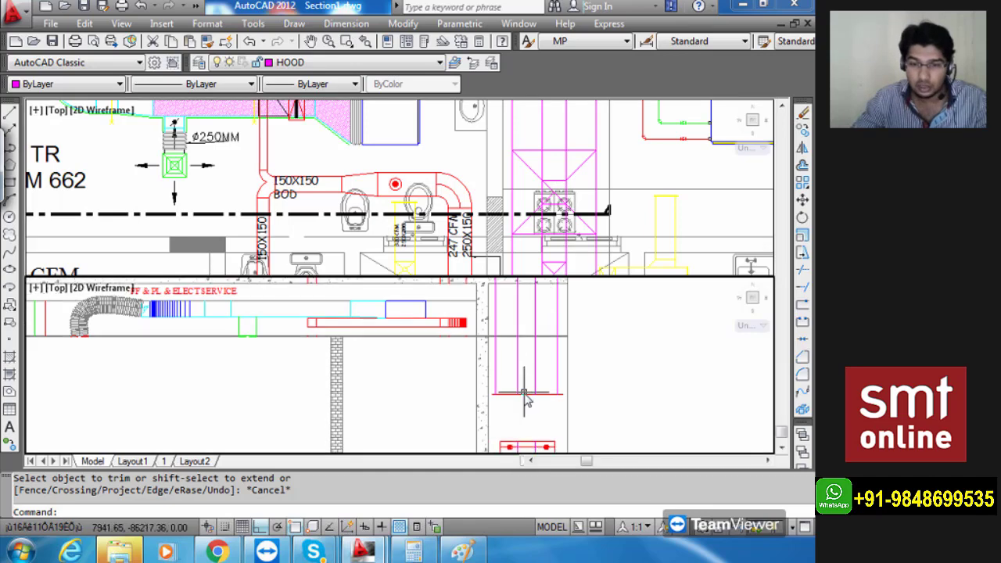
{"action": "scroll", "coordinate": [524, 399], "scroll_direction": "up", "scroll_amount": 2}
{"action": "scroll", "coordinate": [524, 399], "scroll_direction": "down", "scroll_amount": 1}
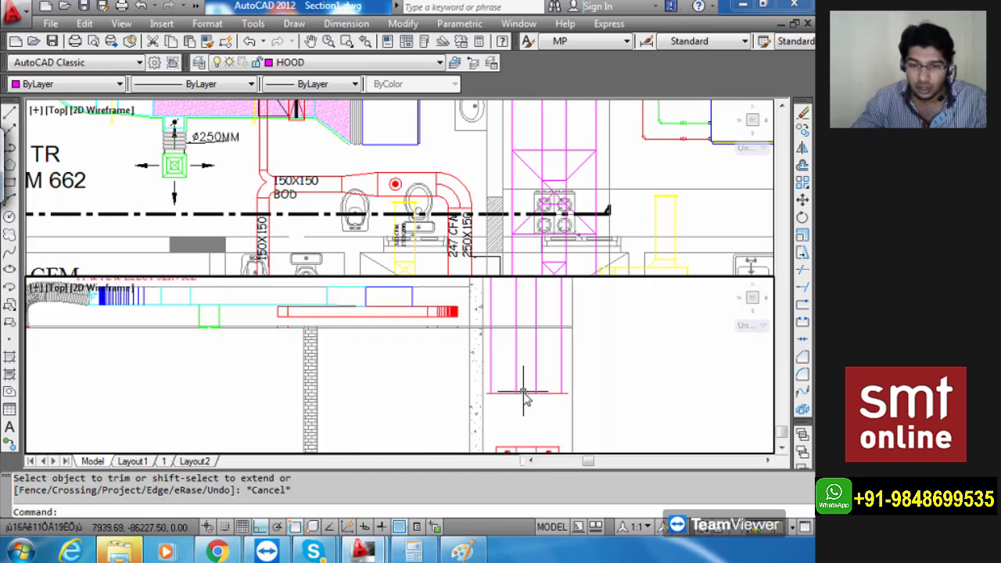
Turn on polar tracking for drawing the hood's slanted sides.
{"action": "scroll", "coordinate": [524, 395], "scroll_direction": "up", "scroll_amount": 3}
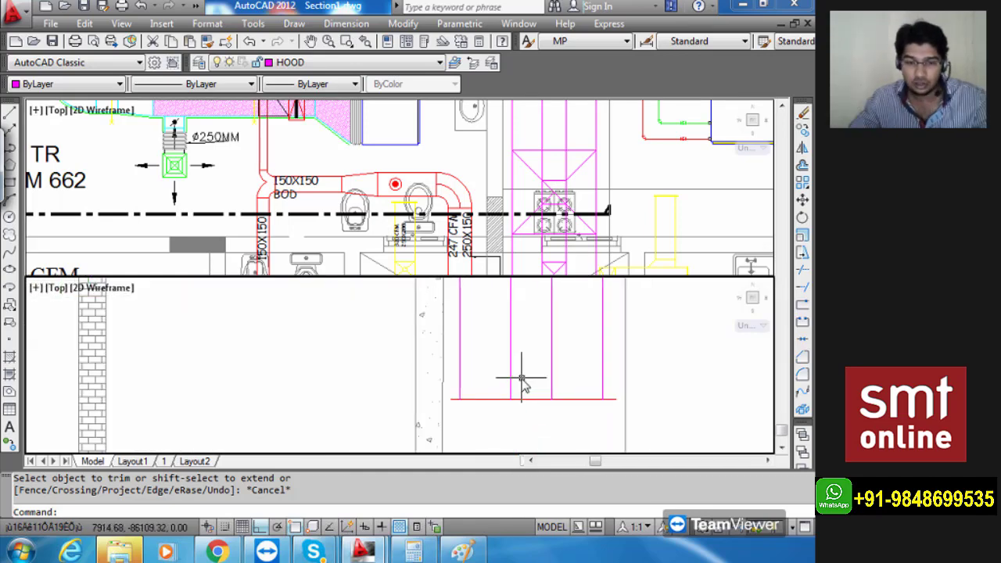
{"action": "left_click", "coordinate": [277, 528]}
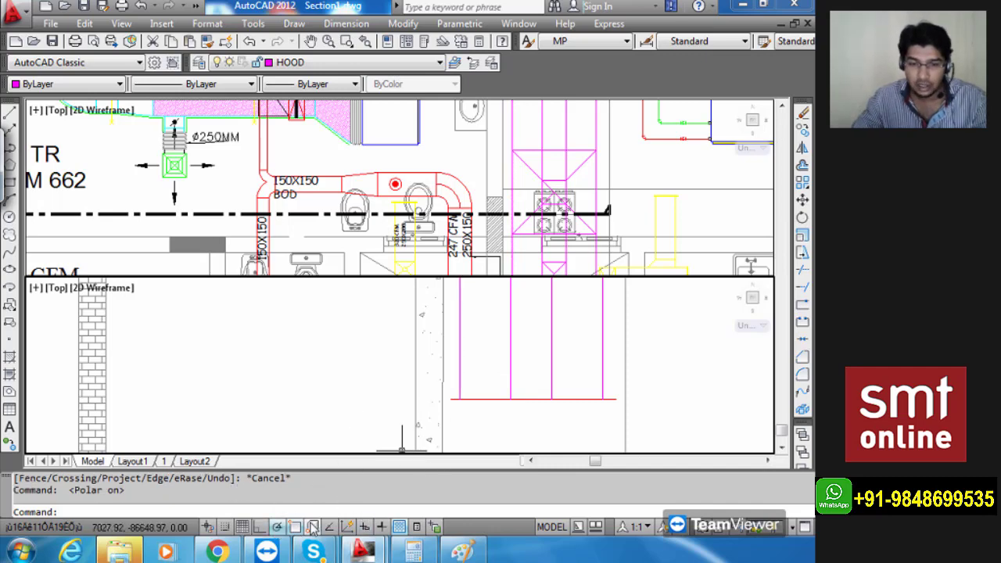
{"action": "left_click", "coordinate": [279, 528]}
{"action": "right_click", "coordinate": [278, 528]}
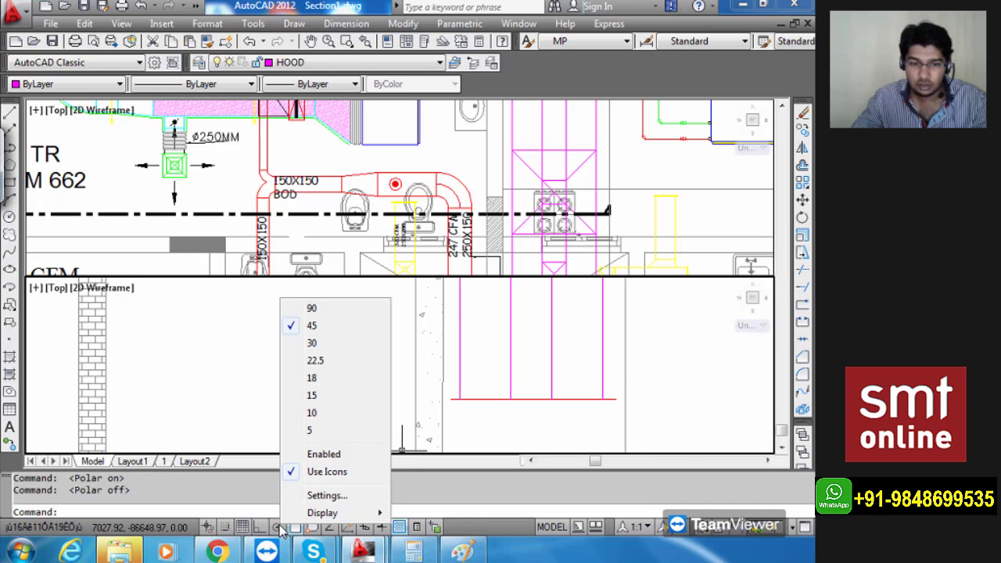
{"action": "left_click", "coordinate": [323, 454]}
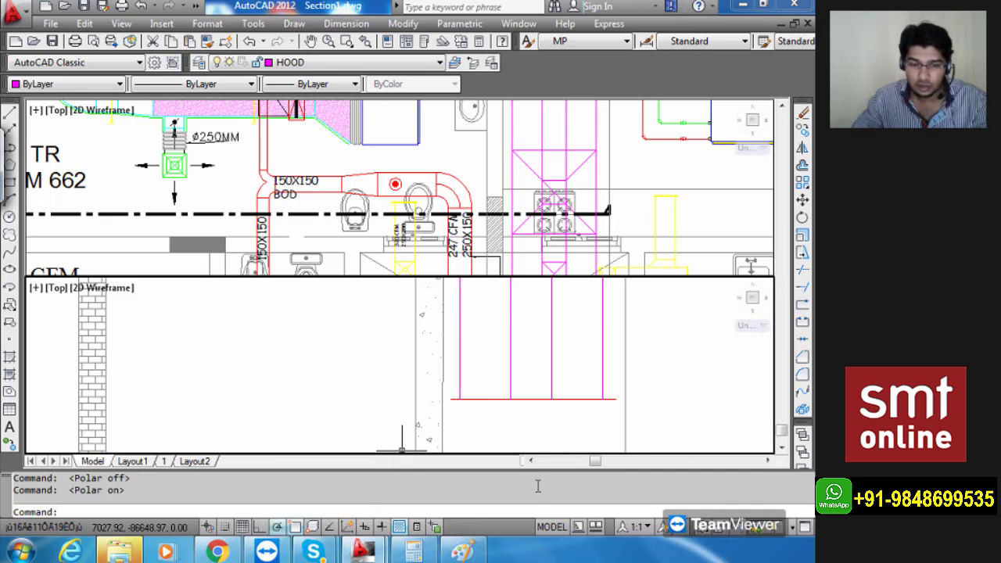
Draw a 45° line about 630 long from the hood's lower left corner up past the left collar line.
{"action": "type", "text": "l"}
{"action": "key", "text": "Return"}
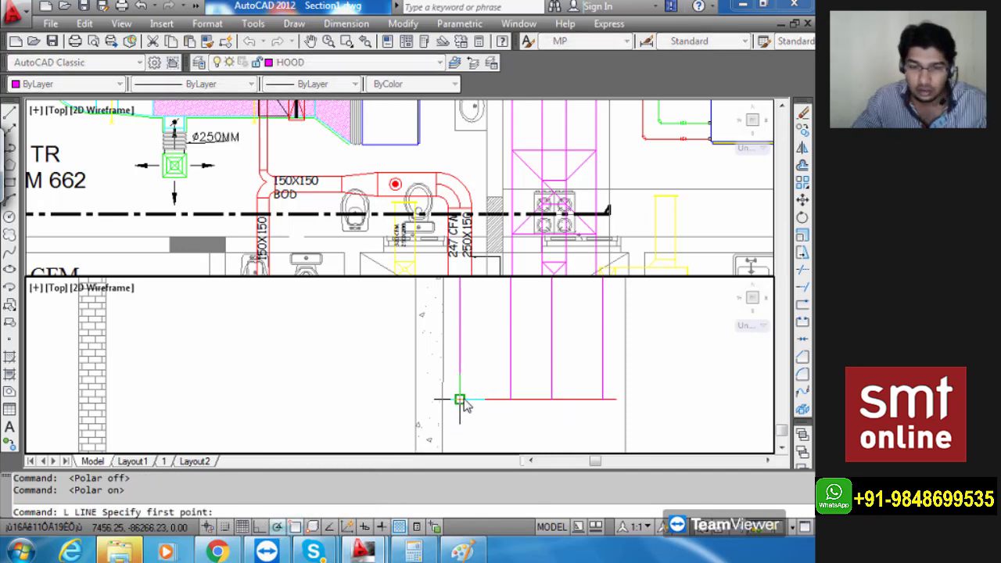
{"action": "left_click", "coordinate": [460, 400]}
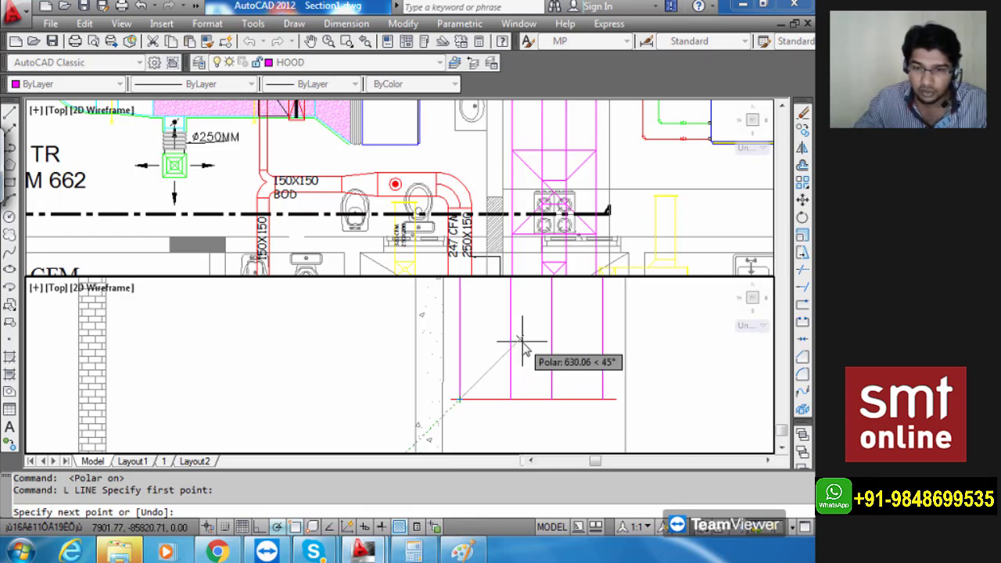
{"action": "left_click", "coordinate": [521, 340]}
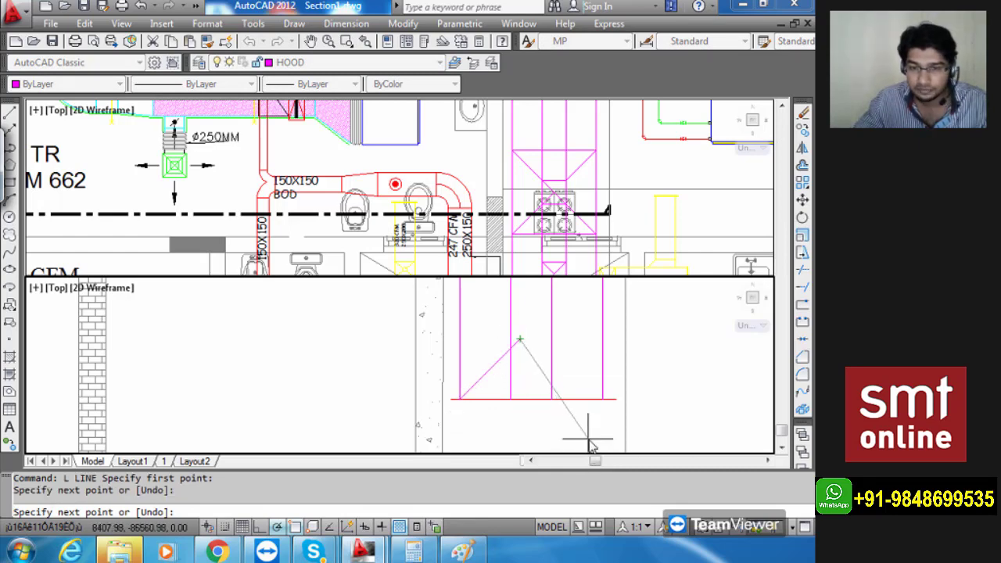
{"action": "key", "text": "Escape"}
Draw the opposite slanted side from the hood's lower right corner up past the right collar line.
{"action": "key", "text": "Return"}
{"action": "left_click", "coordinate": [603, 400]}
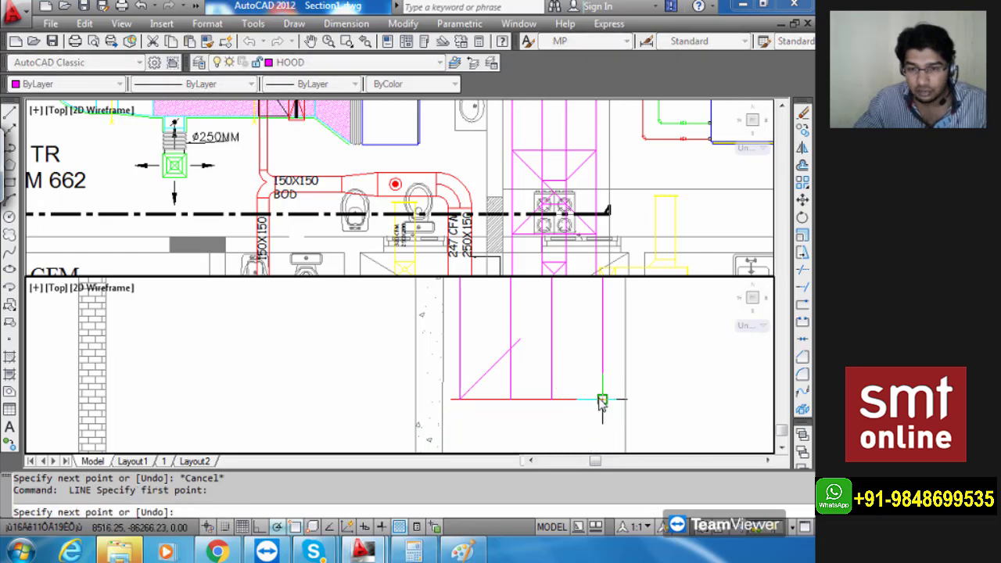
{"action": "left_click", "coordinate": [545, 341]}
{"action": "key", "text": "Escape"}
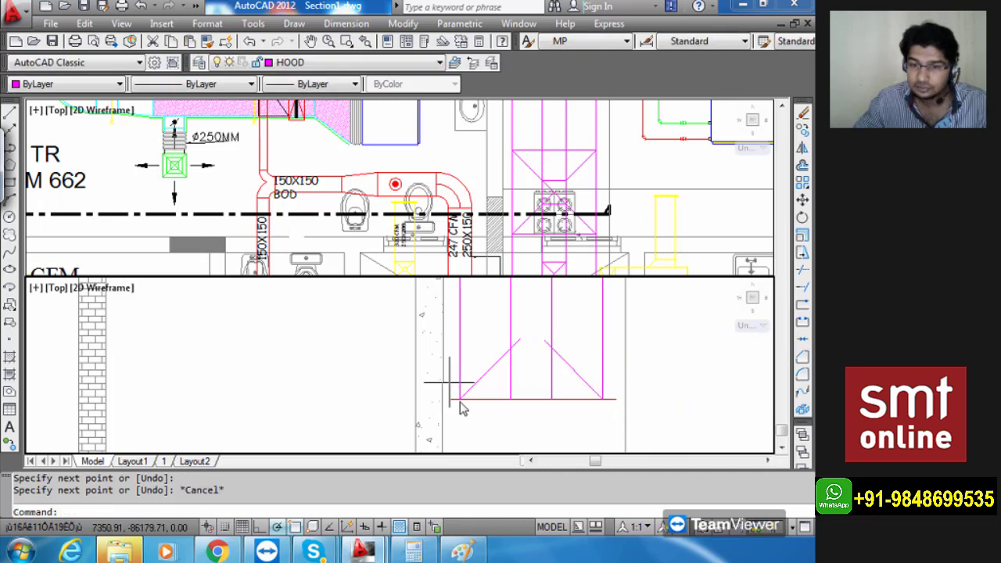
Trim the ends of both slanted hood lines that extend inside the duct collar lines.
{"action": "type", "text": "TR"}
{"action": "key", "text": "space"}
{"action": "scroll", "coordinate": [530, 354], "scroll_direction": "up", "scroll_amount": 3}
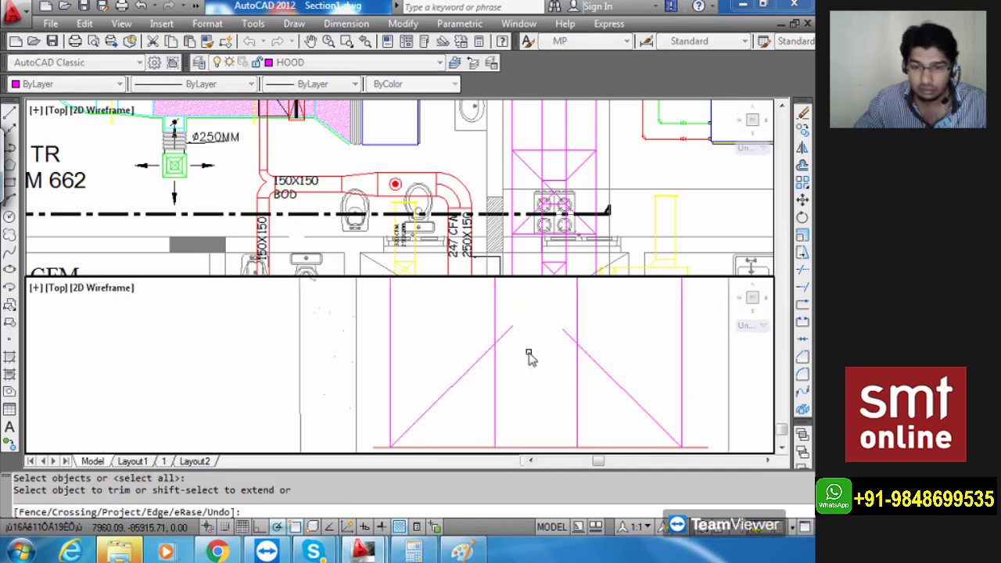
{"action": "left_click", "coordinate": [522, 346]}
{"action": "left_click", "coordinate": [506, 317]}
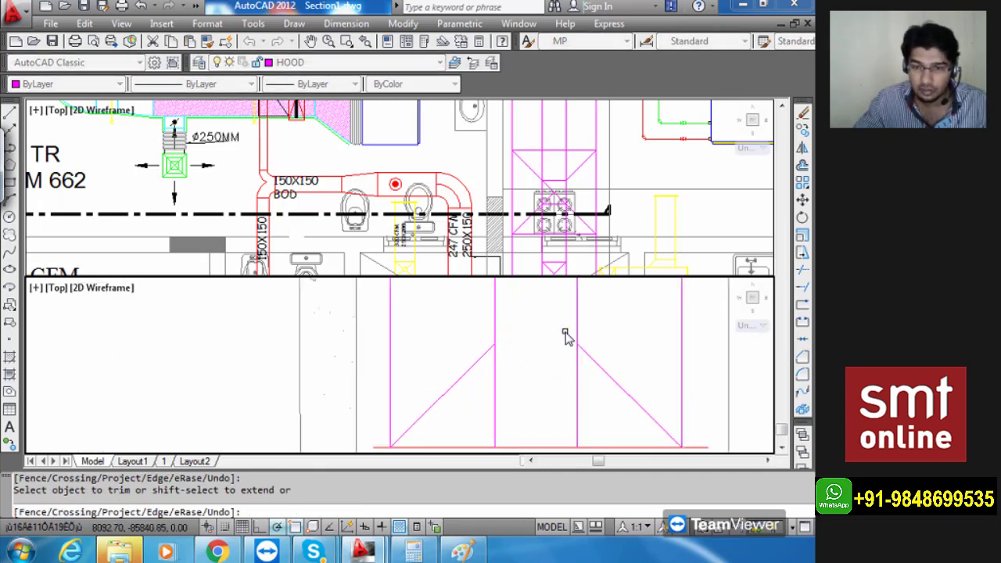
{"action": "scroll", "coordinate": [534, 333], "scroll_direction": "down", "scroll_amount": 3}
{"action": "key", "text": "Escape"}
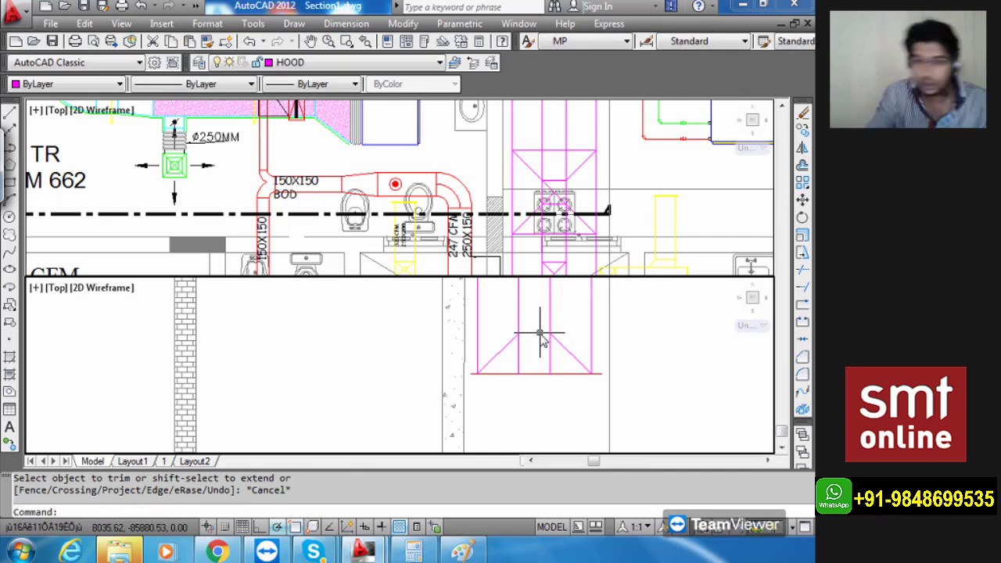
Draw a horizontal line joining the upper ends of the hood's two slanted sides, across the duct collar lines.
{"action": "scroll", "coordinate": [543, 368], "scroll_direction": "up", "scroll_amount": 3}
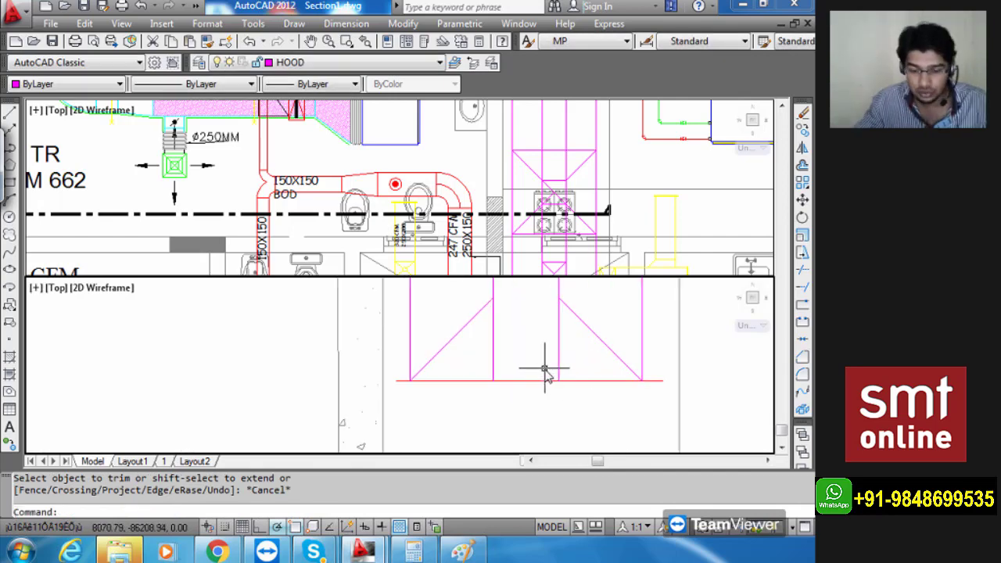
{"action": "type", "text": "TR"}
{"action": "key", "text": "Escape"}
{"action": "type", "text": "L"}
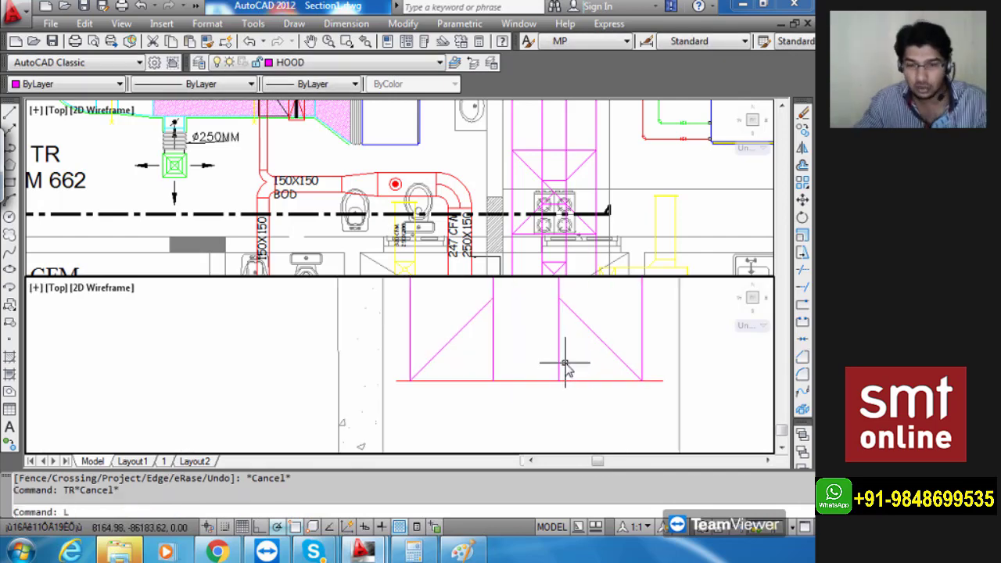
{"action": "key", "text": "Return"}
{"action": "left_click", "coordinate": [493, 298]}
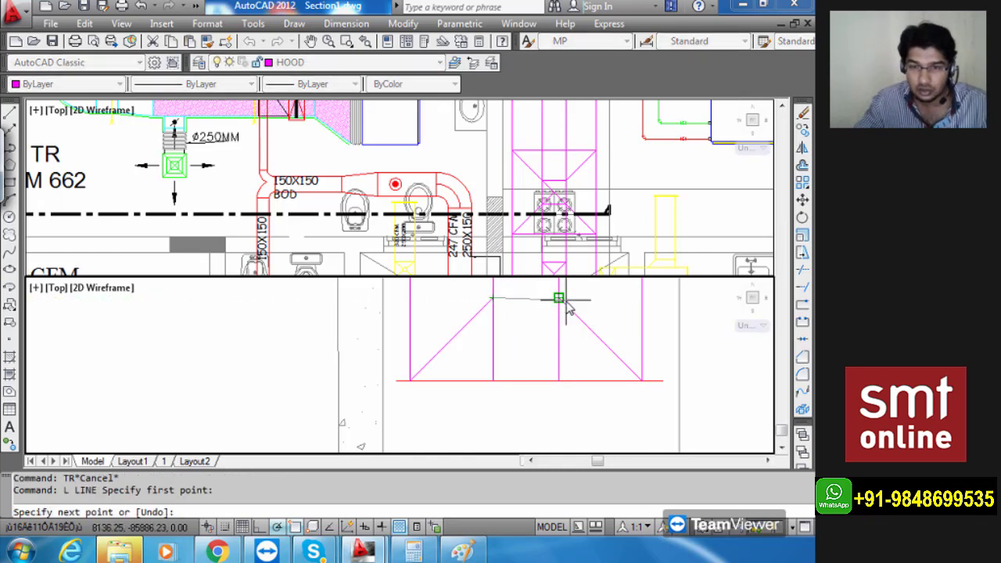
{"action": "left_click", "coordinate": [558, 298]}
{"action": "key", "text": "Escape"}
Trim the parts of both duct collar lines that run inside the hood below its top line.
{"action": "type", "text": "T"}
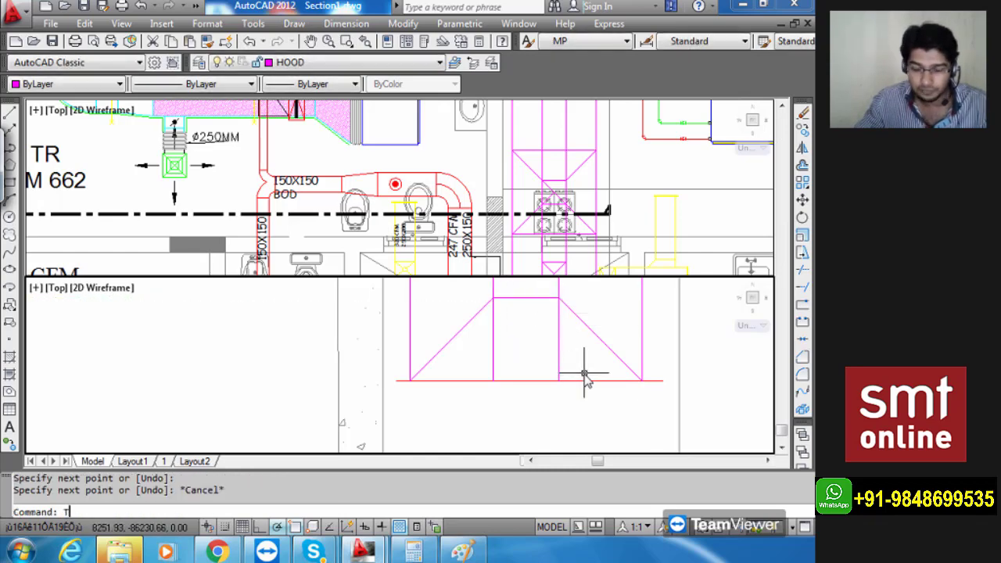
{"action": "type", "text": "R"}
{"action": "key", "text": "Return"}
{"action": "key", "text": "Return"}
{"action": "left_click", "coordinate": [581, 365]}
{"action": "left_click", "coordinate": [480, 343]}
{"action": "scroll", "coordinate": [550, 368], "scroll_direction": "down", "scroll_amount": 4}
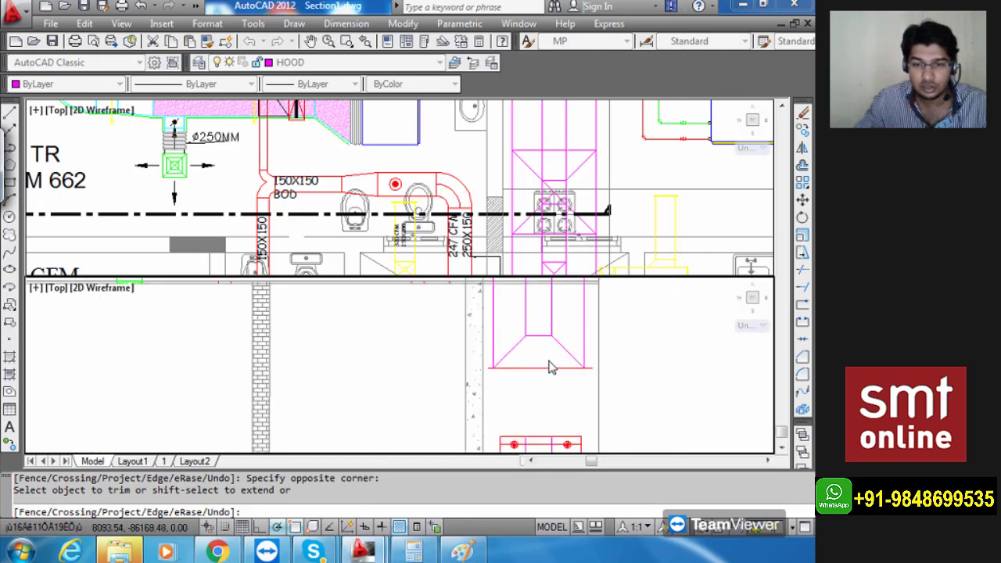
{"action": "scroll", "coordinate": [548, 374], "scroll_direction": "up", "scroll_amount": 3}
{"action": "key", "text": "Escape"}
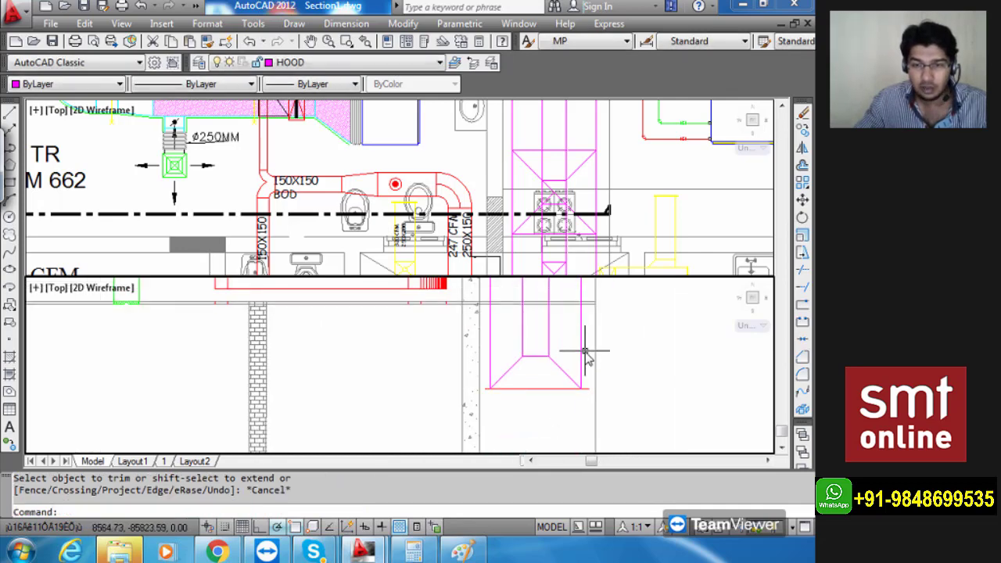
Erase the two outer vertical projection lines at the hood's lower corners and regenerate the drawing.
{"action": "left_click", "coordinate": [582, 382]}
{"action": "left_click", "coordinate": [489, 381]}
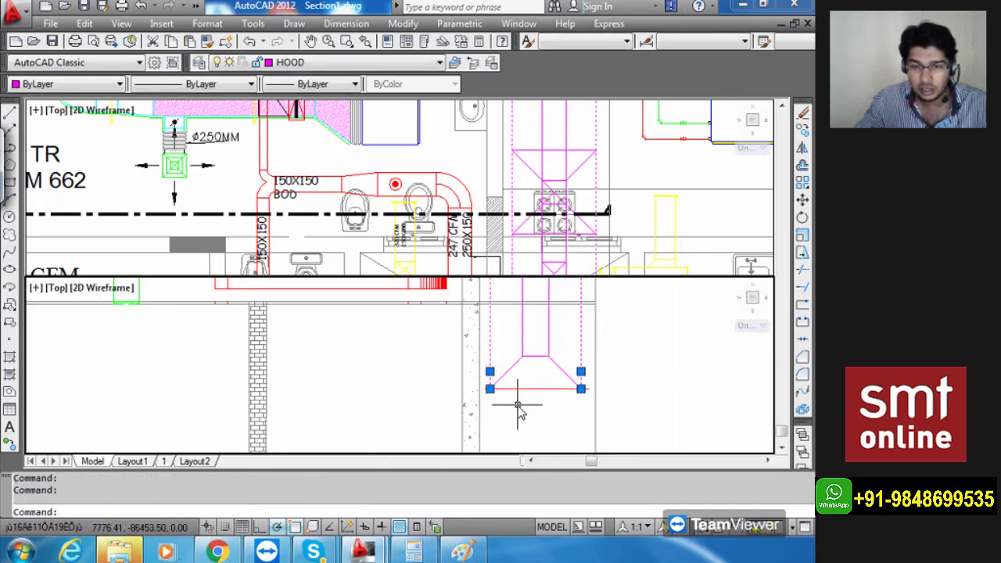
{"action": "key", "text": "Delete"}
{"action": "type", "text": "RE"}
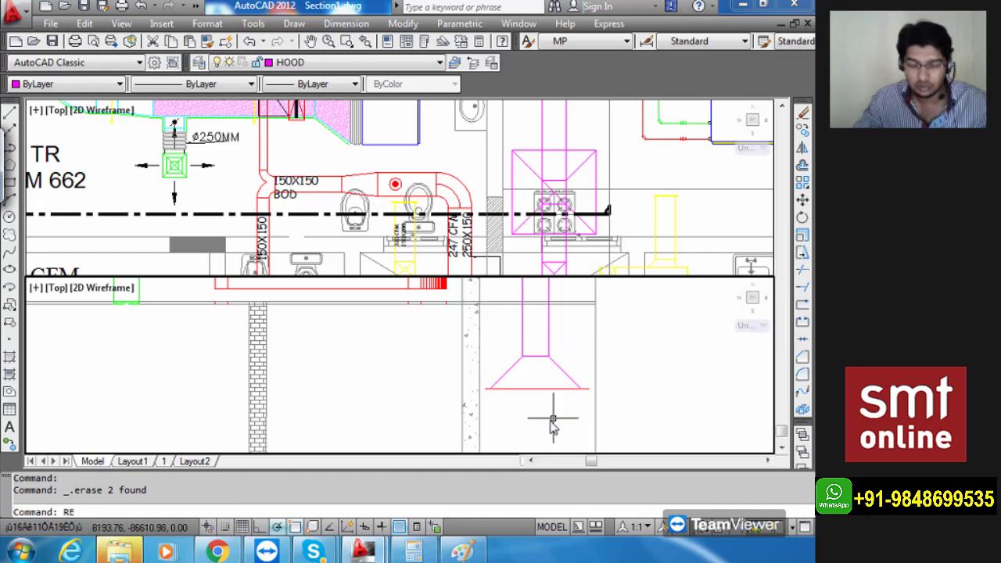
{"action": "key", "text": "Return"}
{"action": "key", "text": "Return"}
Trim the red base line's overhang beyond the hood's lower left corner.
{"action": "scroll", "coordinate": [501, 414], "scroll_direction": "up", "scroll_amount": 3}
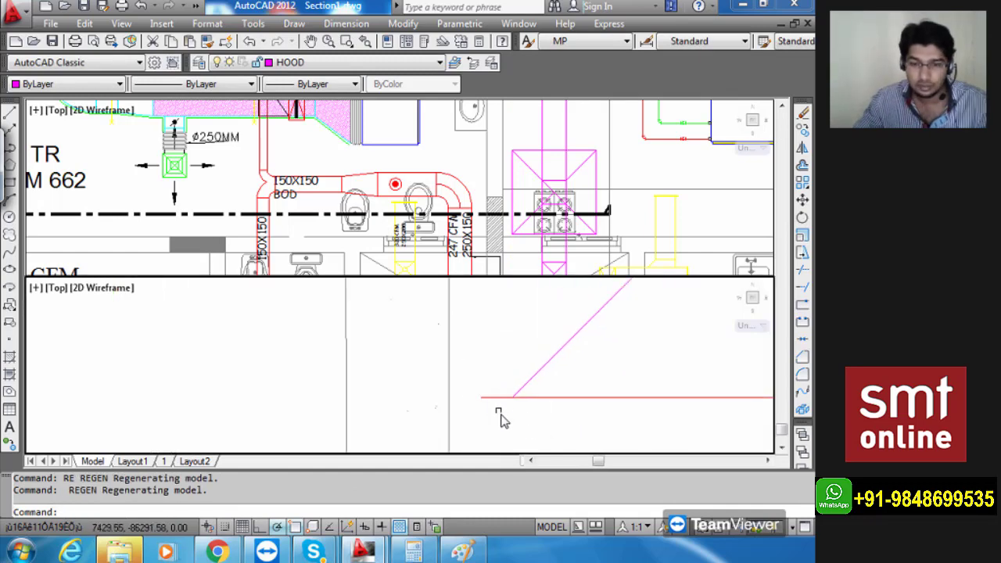
{"action": "left_click", "coordinate": [477, 400]}
{"action": "key", "text": "Escape"}
{"action": "type", "text": "T"}
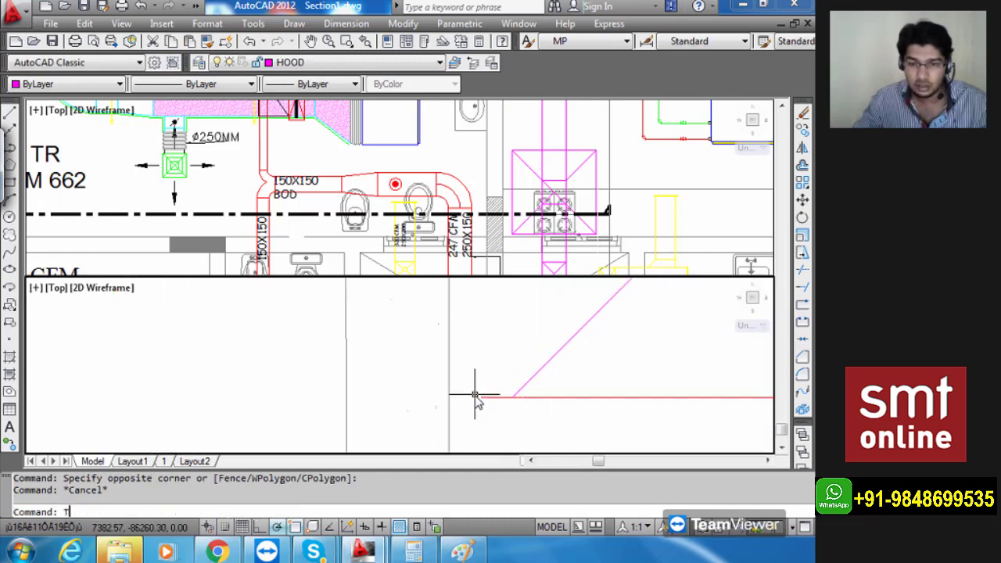
{"action": "type", "text": "R"}
{"action": "key", "text": "Return"}
{"action": "key", "text": "Return"}
{"action": "left_click", "coordinate": [492, 406]}
{"action": "left_click", "coordinate": [481, 393]}
{"action": "scroll", "coordinate": [481, 393], "scroll_direction": "down", "scroll_amount": 5}
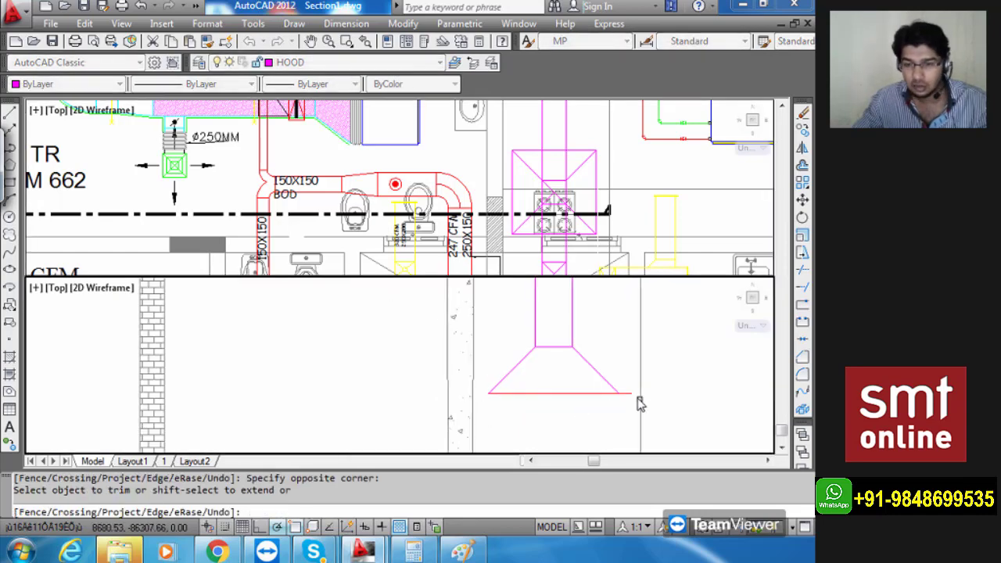
Trim the red base line's overhang beyond the hood's lower right corner.
{"action": "scroll", "coordinate": [640, 403], "scroll_direction": "up", "scroll_amount": 3}
{"action": "left_click", "coordinate": [599, 374]}
{"action": "key", "text": "ctrl+z"}
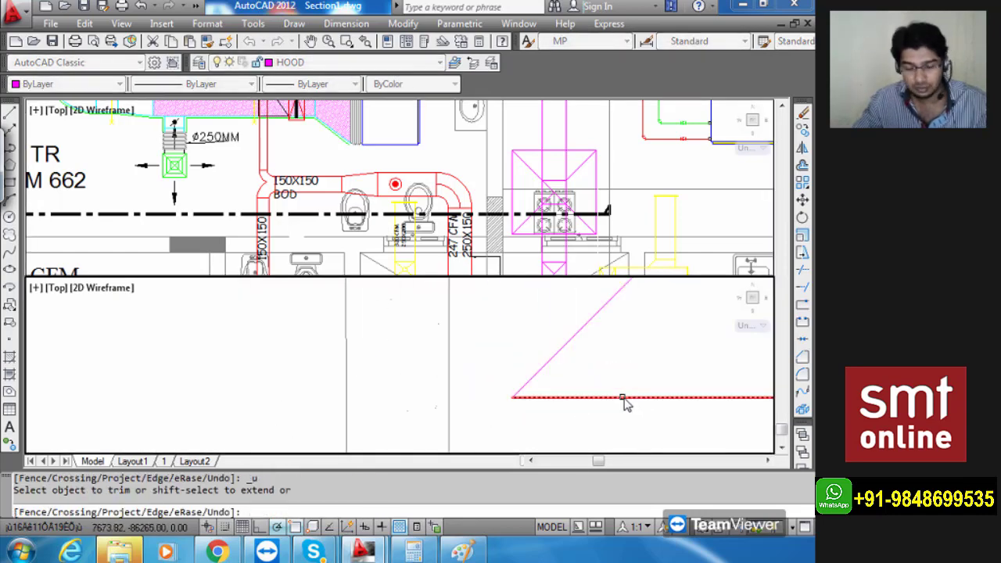
{"action": "scroll", "coordinate": [586, 392], "scroll_direction": "down", "scroll_amount": 8}
{"action": "middle_click_drag", "start_coordinate": [633, 387], "coordinate": [564, 411]}
{"action": "scroll", "coordinate": [587, 418], "scroll_direction": "up", "scroll_amount": 5}
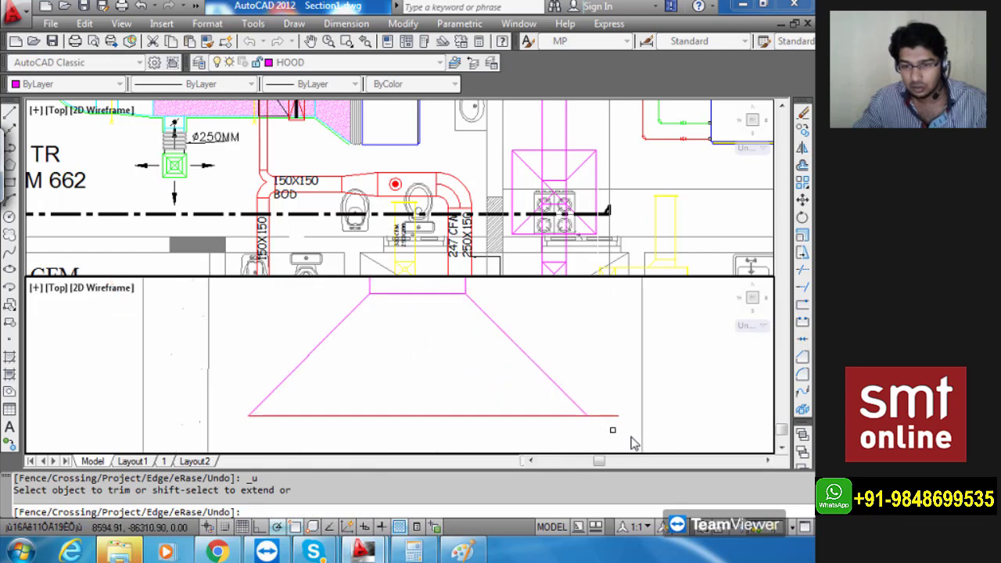
{"action": "left_click", "coordinate": [606, 399]}
{"action": "key", "text": "Escape"}
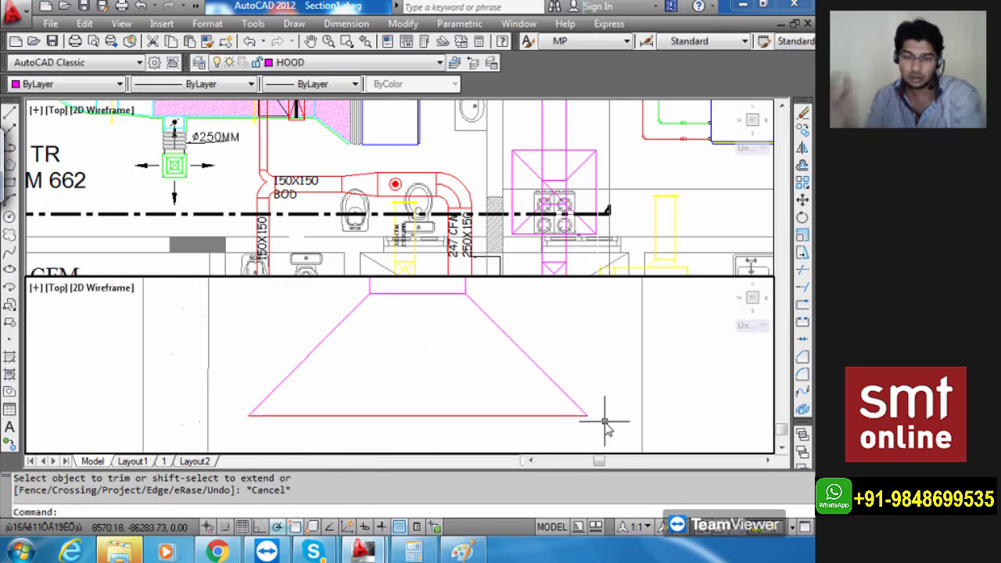
Match the red base line's properties to those of the hood's slanted side.
{"action": "type", "text": "ma"}
{"action": "key", "text": "Return"}
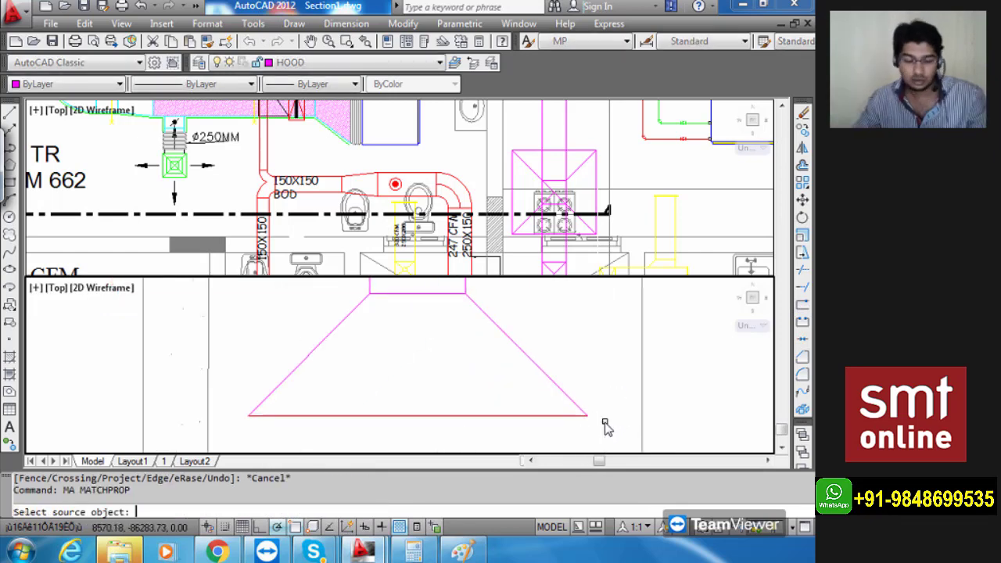
{"action": "left_click", "coordinate": [583, 417]}
{"action": "left_click", "coordinate": [532, 424]}
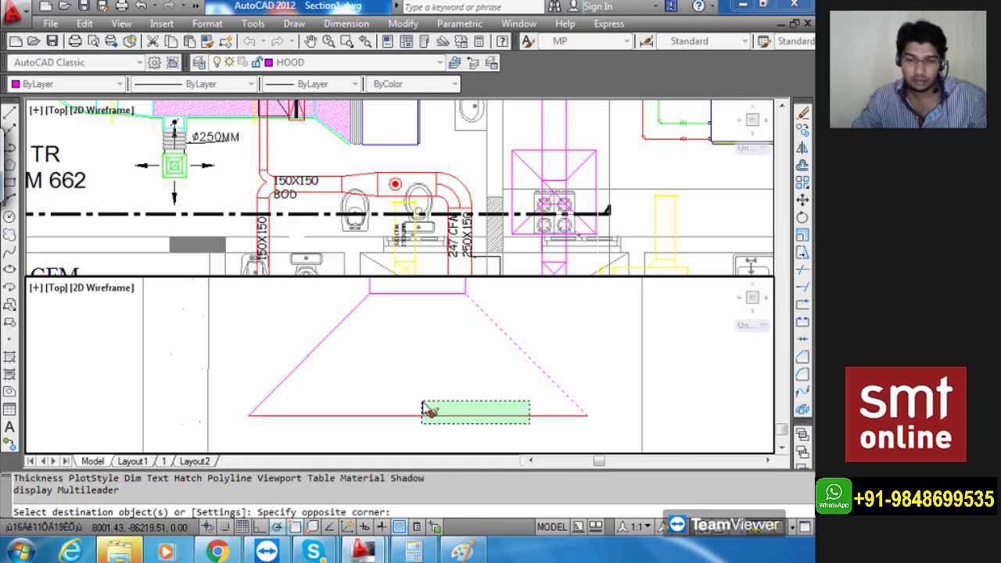
{"action": "left_click", "coordinate": [427, 403]}
{"action": "scroll", "coordinate": [435, 397], "scroll_direction": "down", "scroll_amount": 8}
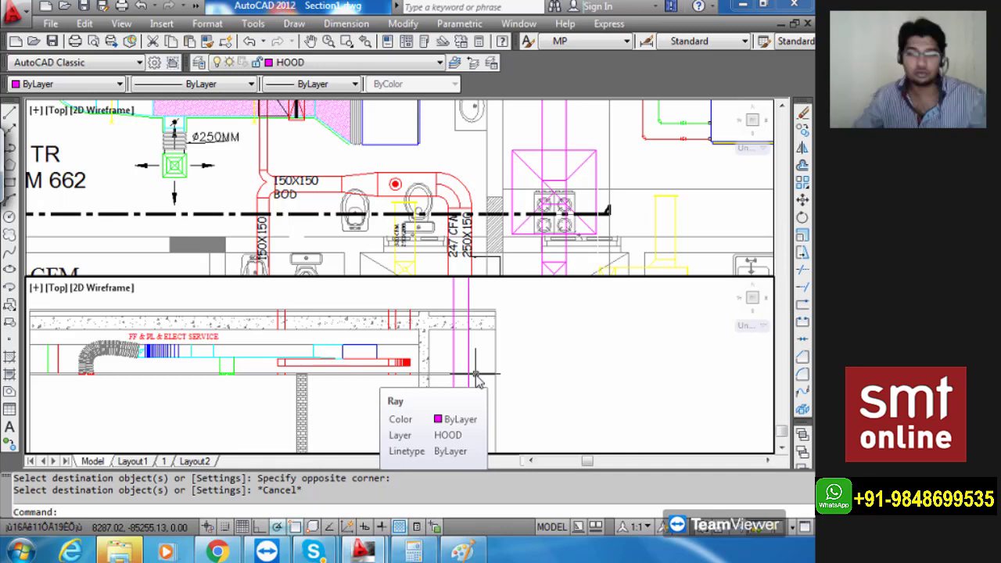
{"action": "scroll", "coordinate": [466, 360], "scroll_direction": "up", "scroll_amount": 4}
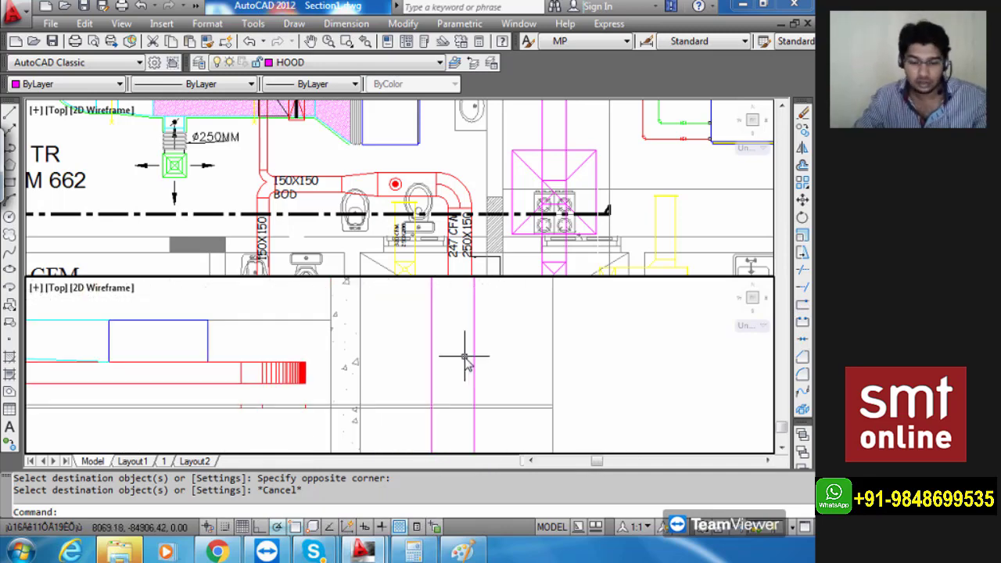
{"action": "type", "text": "r"}
{"action": "key", "text": "Return"}
{"action": "left_click", "coordinate": [501, 348]}
{"action": "left_click", "coordinate": [392, 374]}
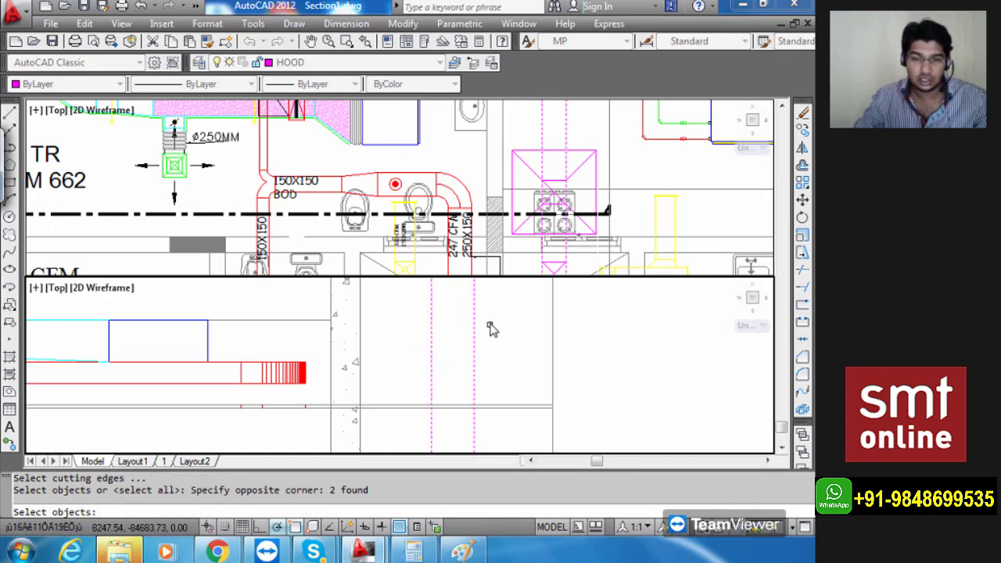
{"action": "key", "text": "Escape"}
Trim both hood duct lines above the false ceiling line in the section.
{"action": "type", "text": "tr"}
{"action": "key", "text": "Return"}
{"action": "key", "text": "Return"}
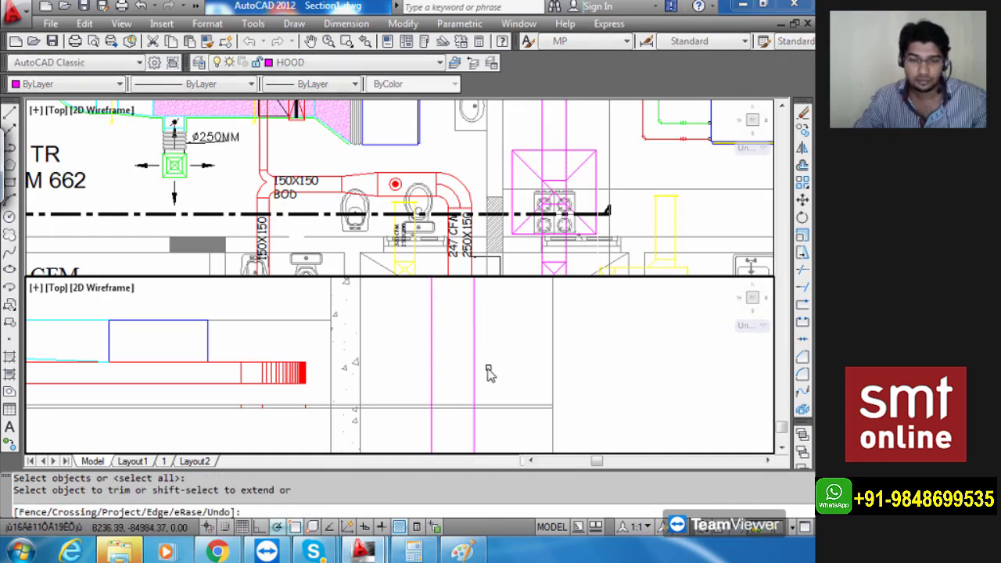
{"action": "left_click", "coordinate": [488, 367]}
{"action": "left_click", "coordinate": [382, 313]}
{"action": "scroll", "coordinate": [417, 331], "scroll_direction": "down", "scroll_amount": 4}
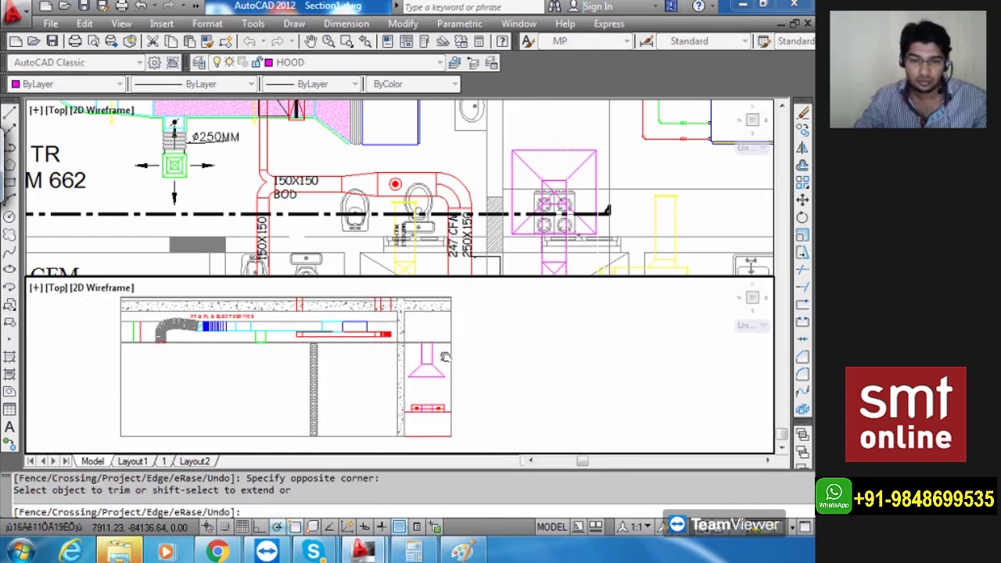
{"action": "key", "text": "Escape"}
{"action": "key", "text": "Escape"}
{"action": "key", "text": "Escape"}
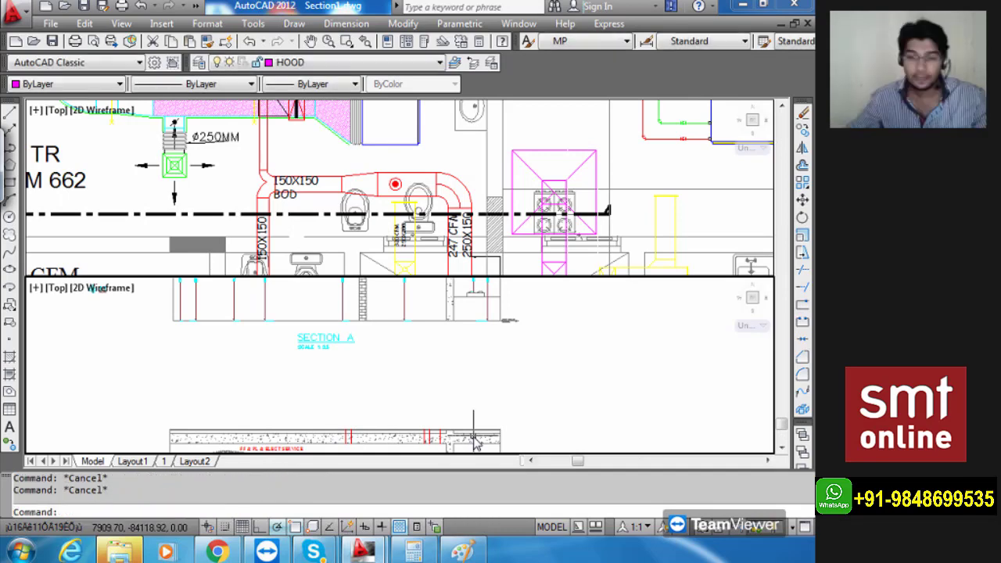
{"action": "middle_click_drag", "start_coordinate": [475, 442], "coordinate": [463, 314]}
{"action": "scroll", "coordinate": [478, 398], "scroll_direction": "down", "scroll_amount": 3}
{"action": "scroll", "coordinate": [466, 364], "scroll_direction": "up", "scroll_amount": 5}
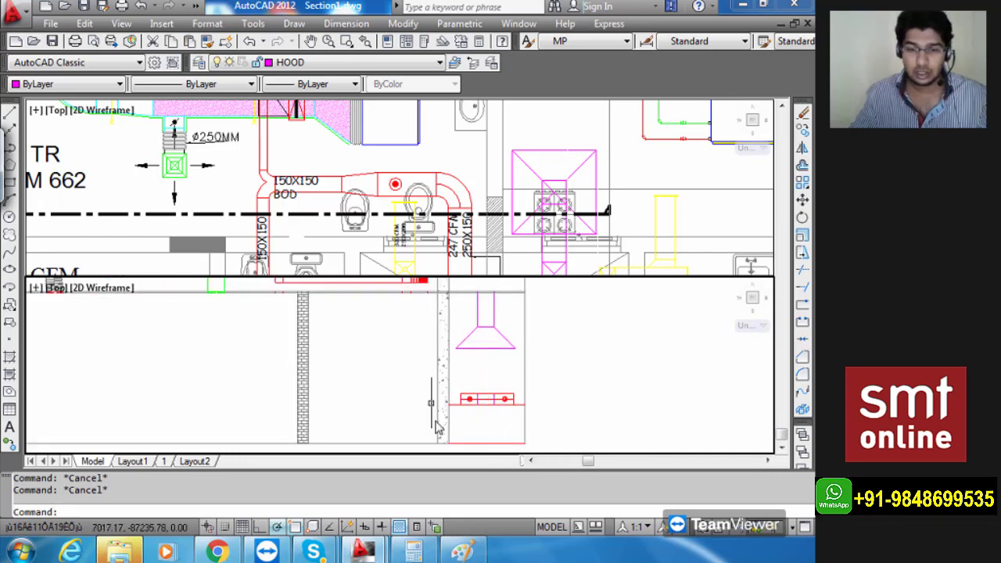
{"action": "scroll", "coordinate": [509, 428], "scroll_direction": "down", "scroll_amount": 3}
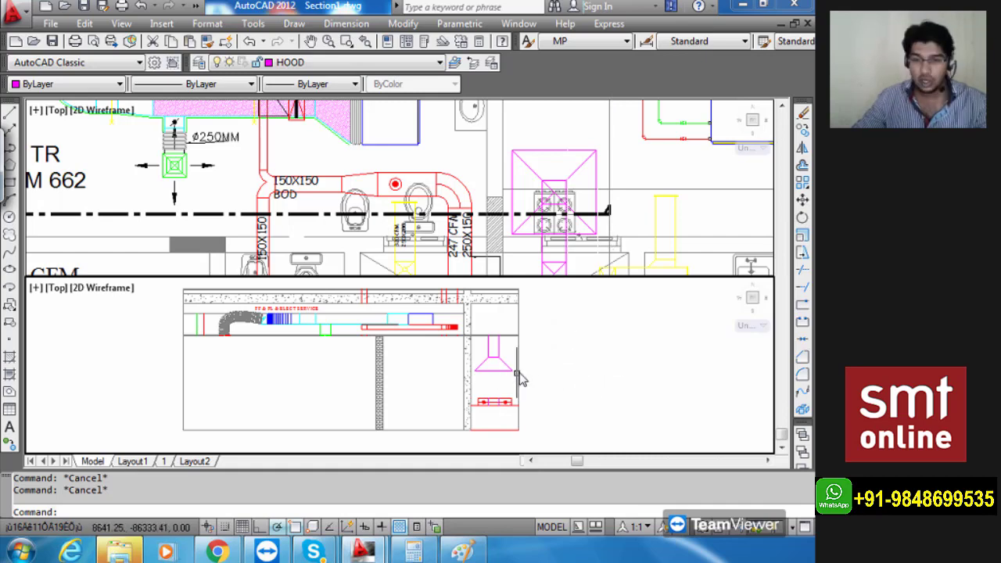
{"action": "scroll", "coordinate": [524, 362], "scroll_direction": "up", "scroll_amount": 2}
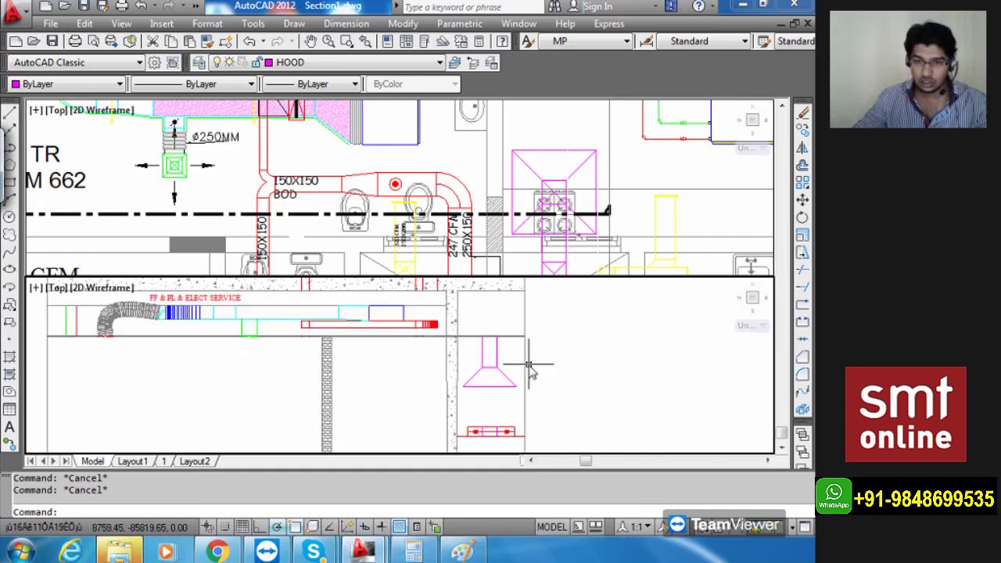
{"action": "scroll", "coordinate": [528, 361], "scroll_direction": "down", "scroll_amount": 2}
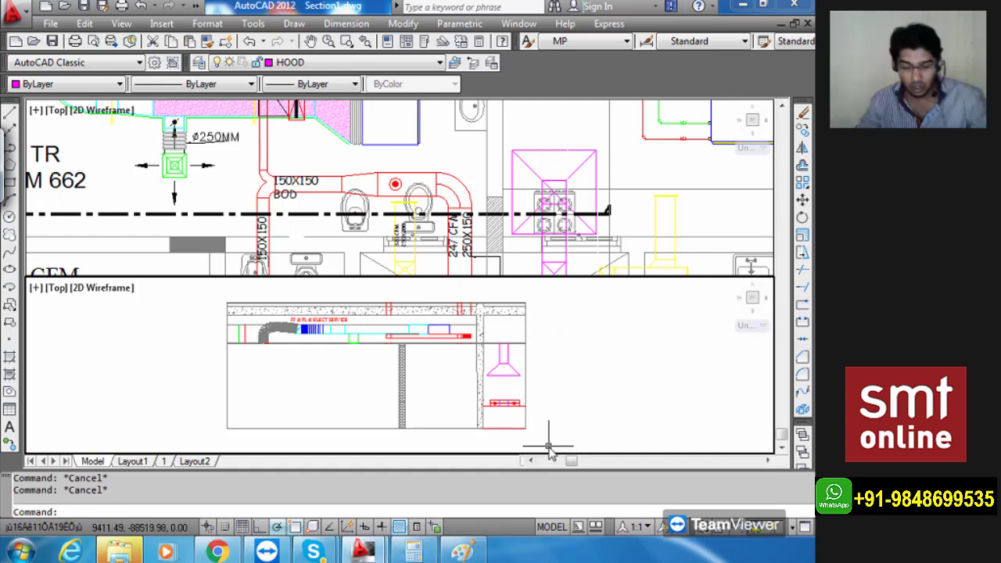
Try to add a break line at the section's right edge with the BREAKLINE command.
{"action": "type", "text": "BREAKLINE"}
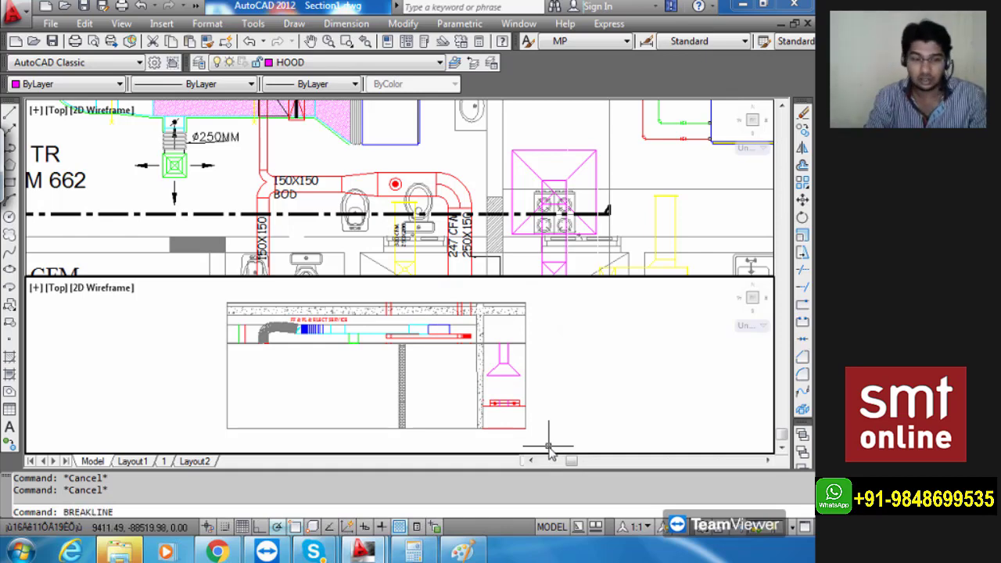
{"action": "key", "text": "Return"}
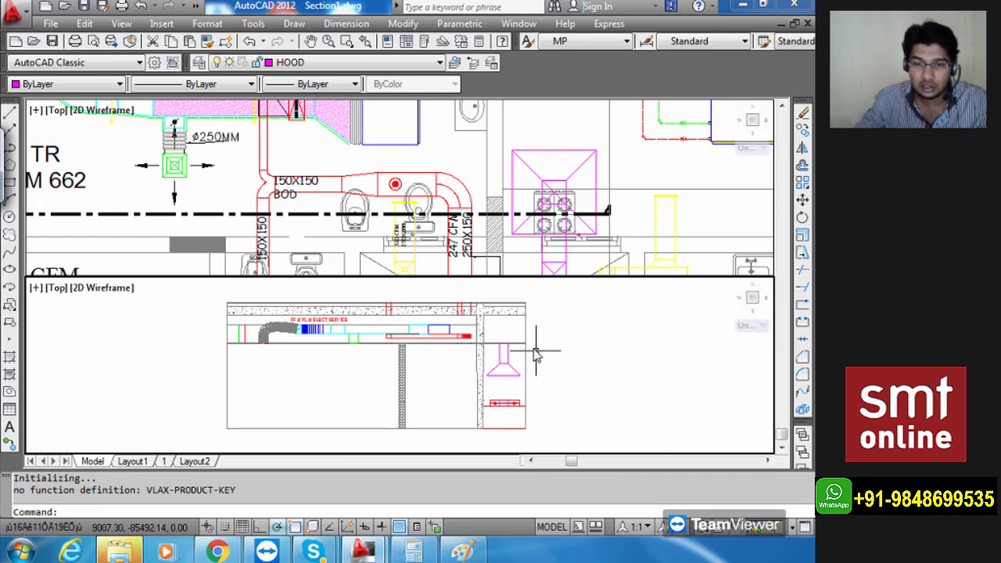
{"action": "scroll", "coordinate": [537, 317], "scroll_direction": "up", "scroll_amount": 3}
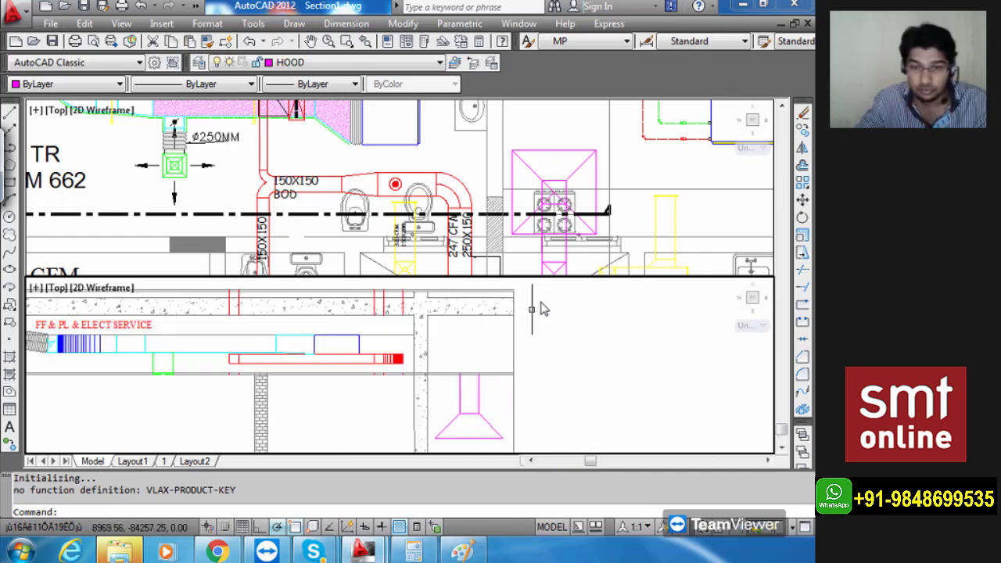
{"action": "scroll", "coordinate": [516, 298], "scroll_direction": "up", "scroll_amount": 4}
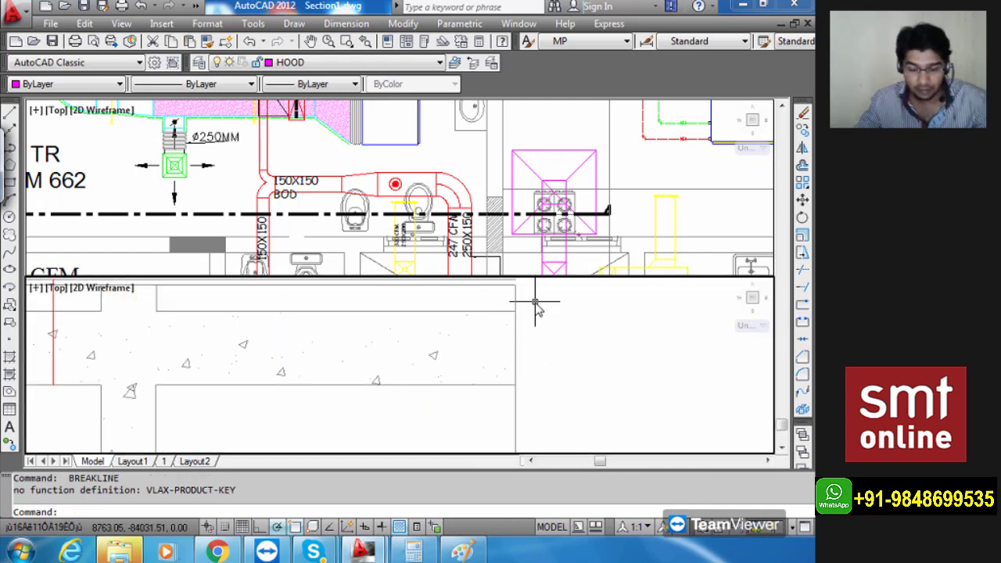
{"action": "type", "text": "BREAKLINE"}
{"action": "key", "text": "Return"}
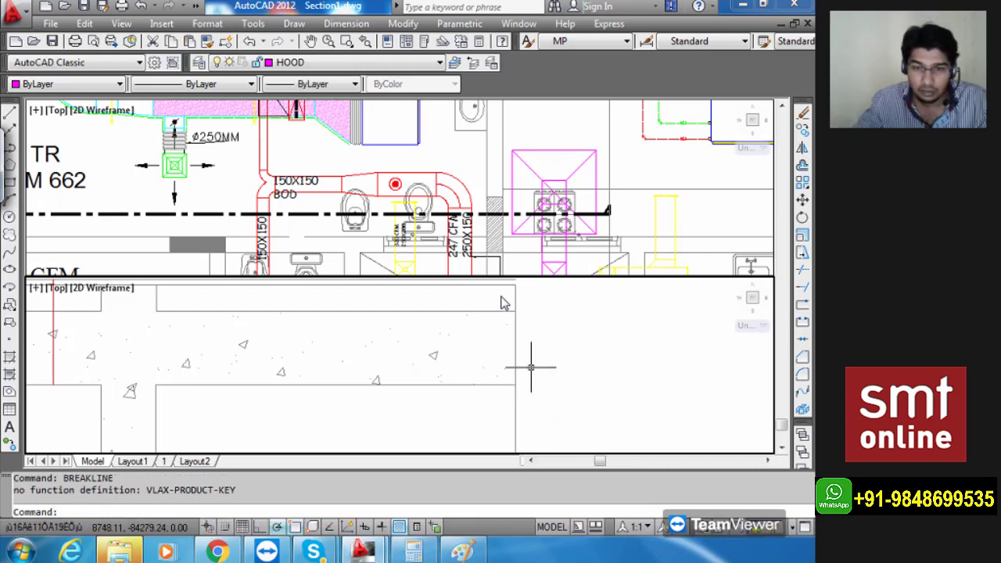
{"action": "middle_click_drag", "start_coordinate": [516, 280], "coordinate": [508, 307]}
{"action": "left_click", "coordinate": [507, 306]}
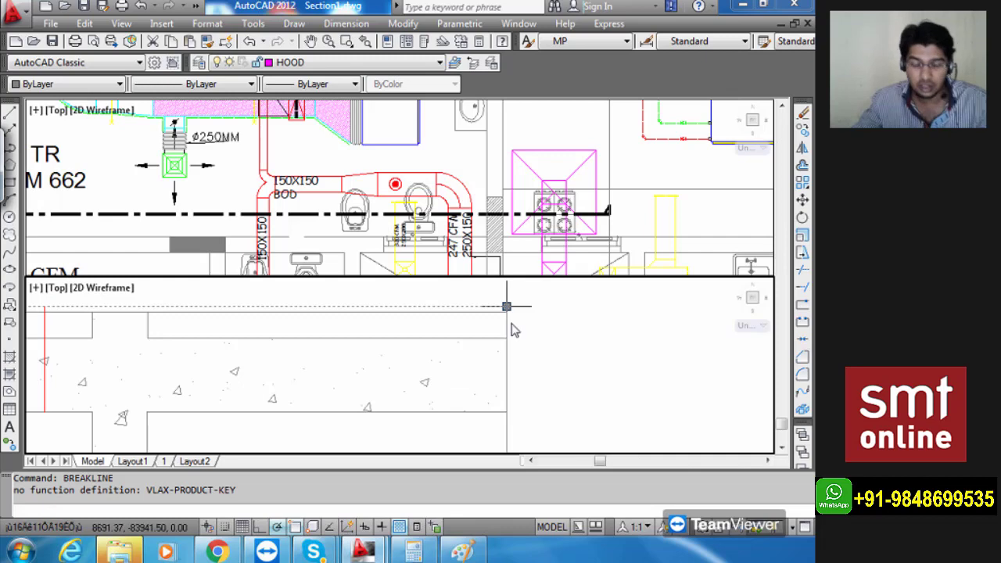
{"action": "key", "text": "Escape"}
{"action": "scroll", "coordinate": [511, 323], "scroll_direction": "down", "scroll_amount": 5}
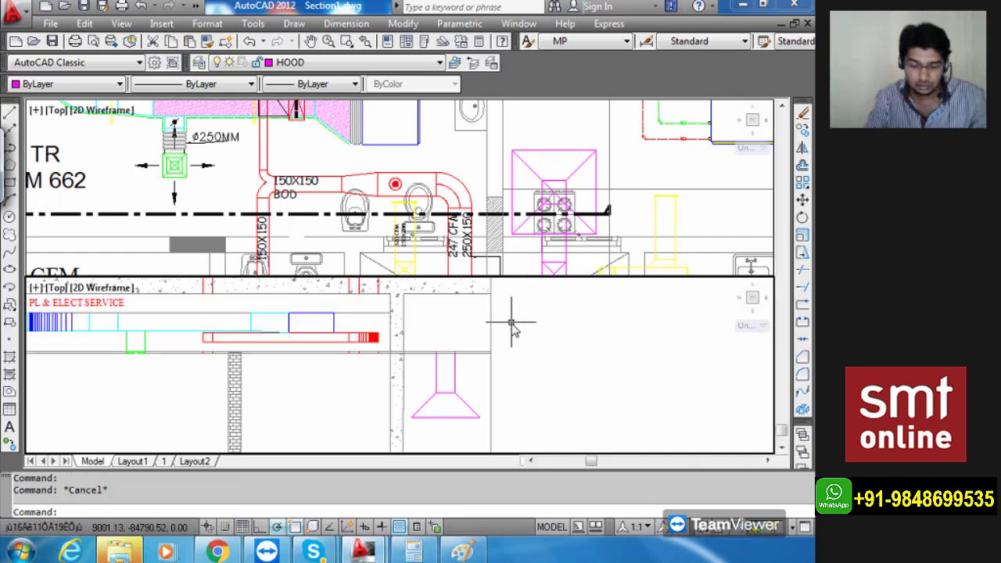
{"action": "type", "text": "BREAKLINE"}
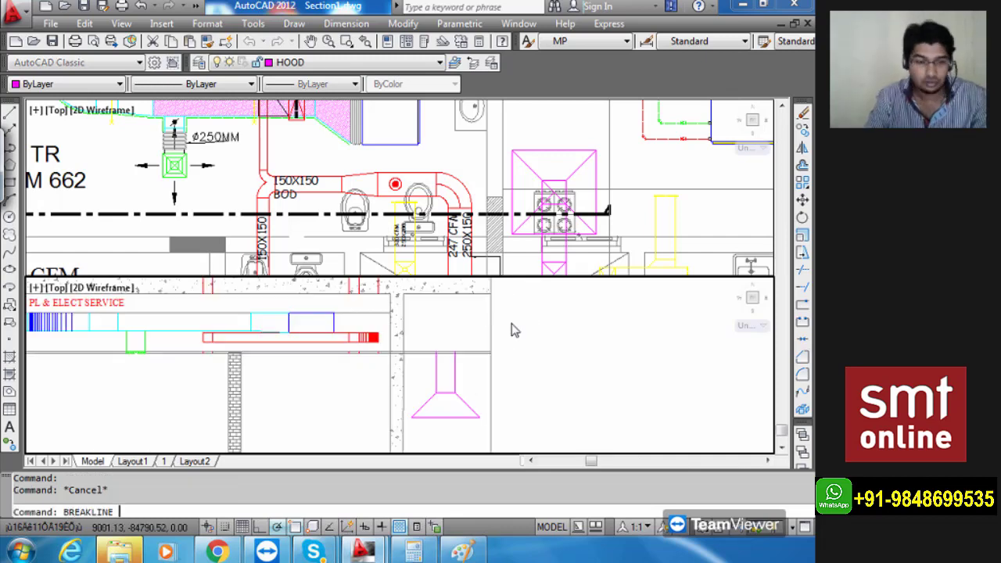
{"action": "key", "text": "Return"}
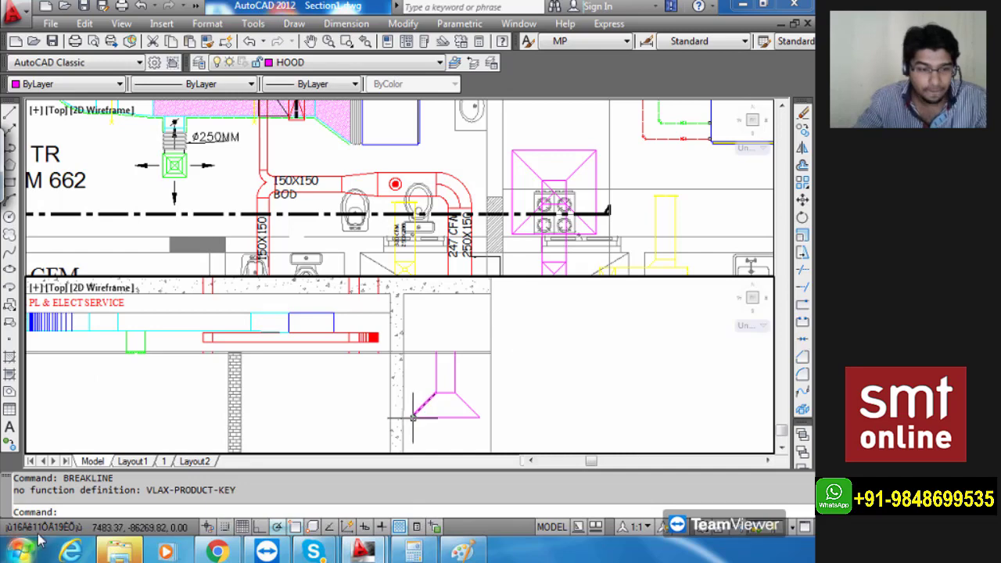
Retry the BREAKLINE command with the section's right edge line selected.
{"action": "left_click", "coordinate": [492, 381]}
{"action": "scroll", "coordinate": [530, 381], "scroll_direction": "down", "scroll_amount": 2}
{"action": "scroll", "coordinate": [531, 382], "scroll_direction": "down", "scroll_amount": 2}
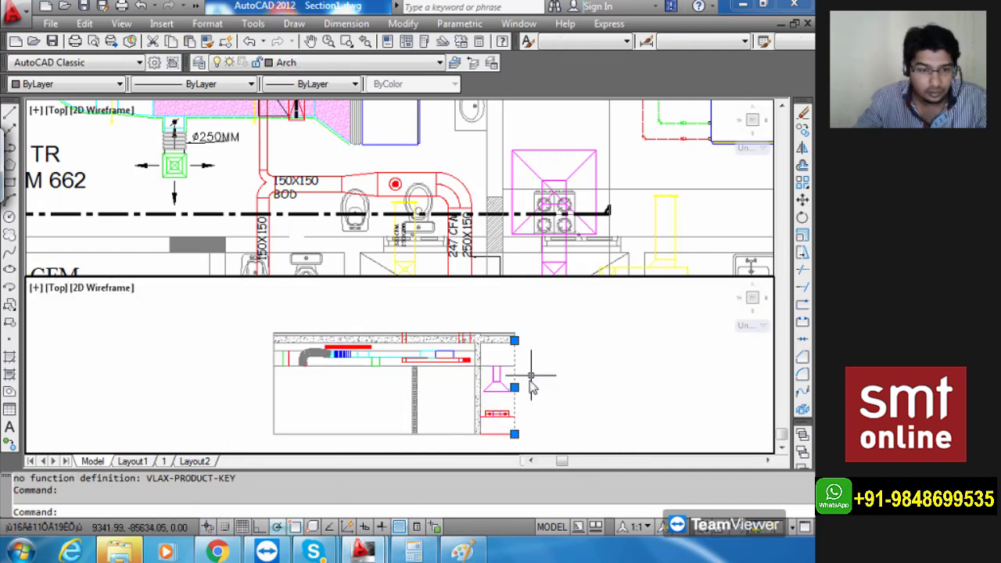
{"action": "left_click", "coordinate": [248, 509]}
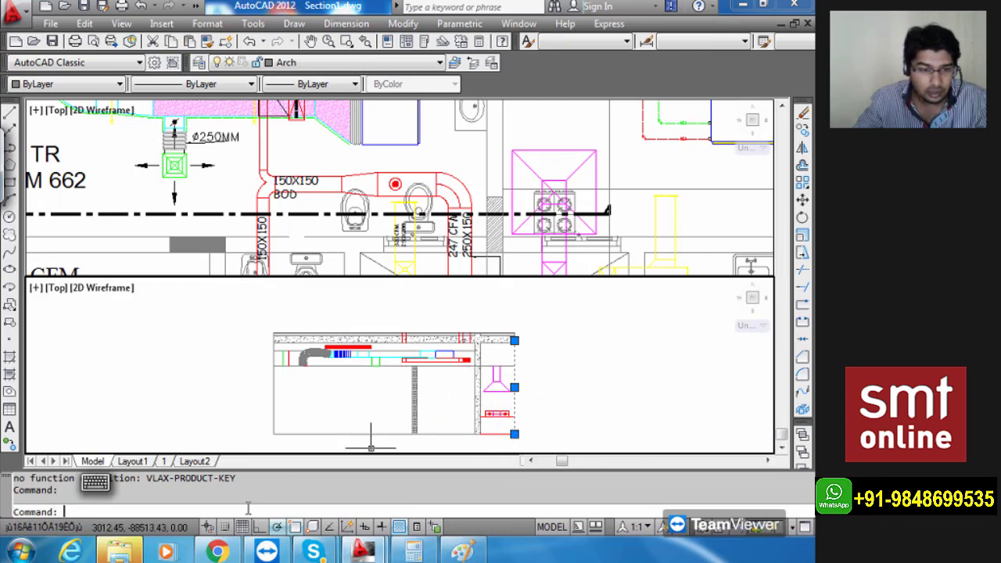
{"action": "type", "text": "BRI"}
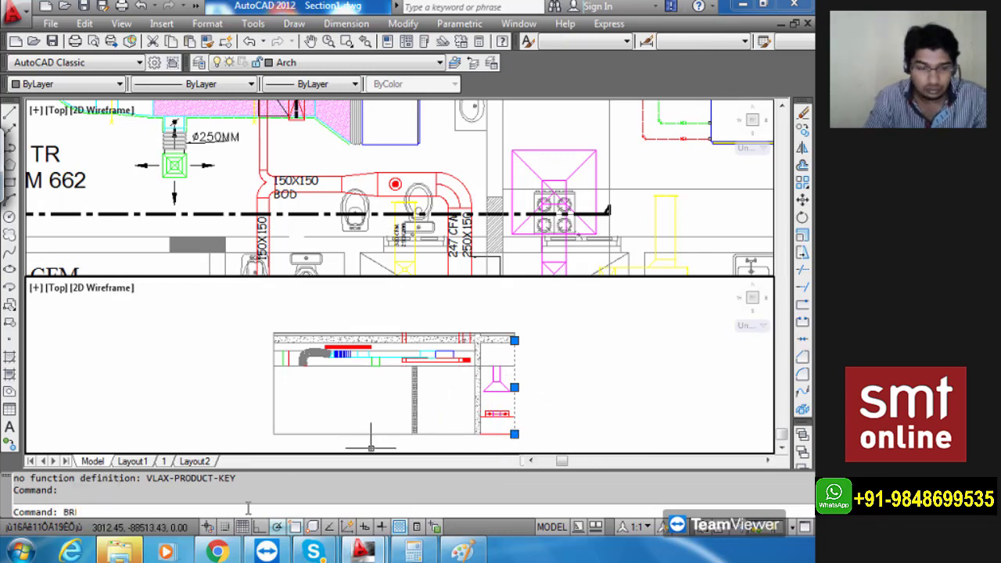
{"action": "type", "text": "AKLINE"}
{"action": "key", "text": "Return"}
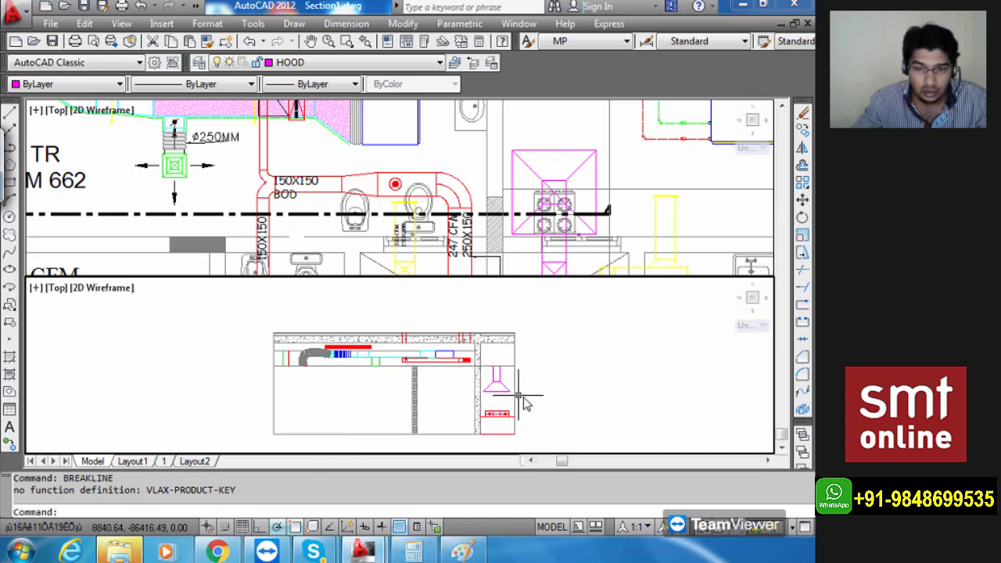
Regenerate the drawing with the REGEN command.
{"action": "scroll", "coordinate": [519, 400], "scroll_direction": "up", "scroll_amount": 3}
{"action": "scroll", "coordinate": [522, 354], "scroll_direction": "down", "scroll_amount": 2}
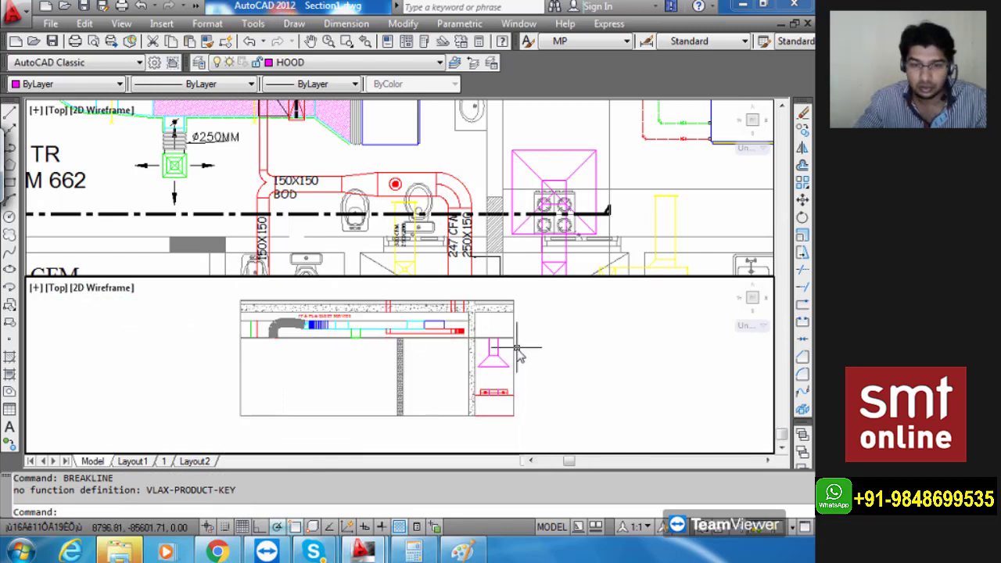
{"action": "key", "text": "Escape"}
{"action": "key", "text": "Escape"}
{"action": "type", "text": "RE"}
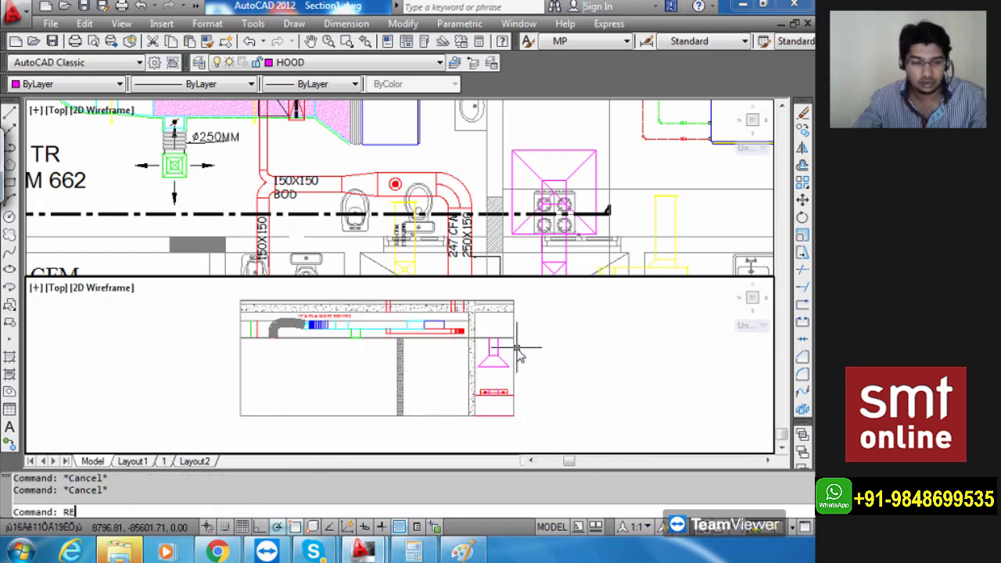
{"action": "key", "text": "Return"}
Stretch the upper end of the section's right edge line up to the topmost slab line.
{"action": "middle_click_drag", "start_coordinate": [506, 291], "coordinate": [530, 401]}
{"action": "scroll", "coordinate": [530, 395], "scroll_direction": "up", "scroll_amount": 4}
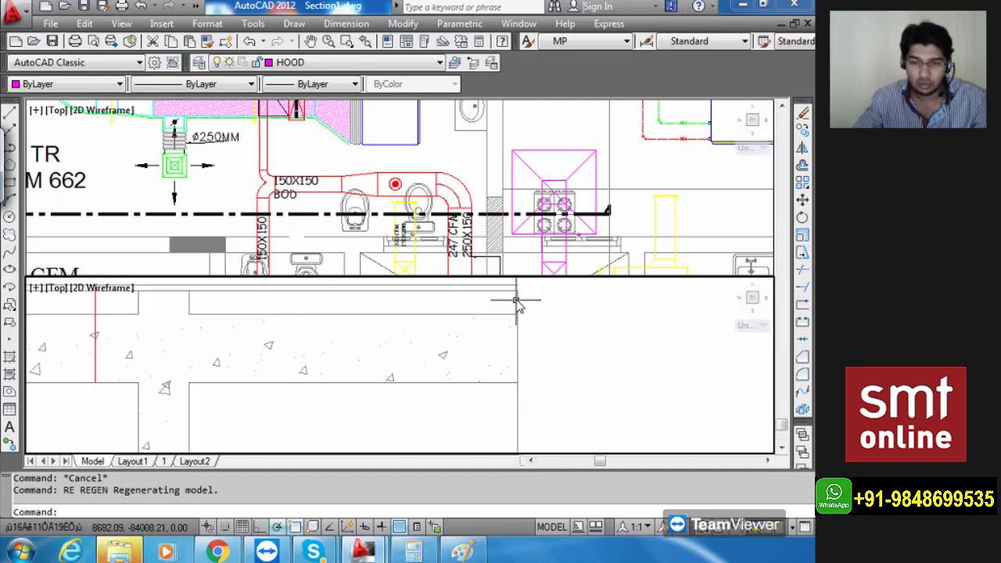
{"action": "scroll", "coordinate": [516, 301], "scroll_direction": "up", "scroll_amount": 1}
{"action": "middle_click_drag", "start_coordinate": [516, 301], "coordinate": [541, 459]}
{"action": "scroll", "coordinate": [541, 459], "scroll_direction": "up", "scroll_amount": 2}
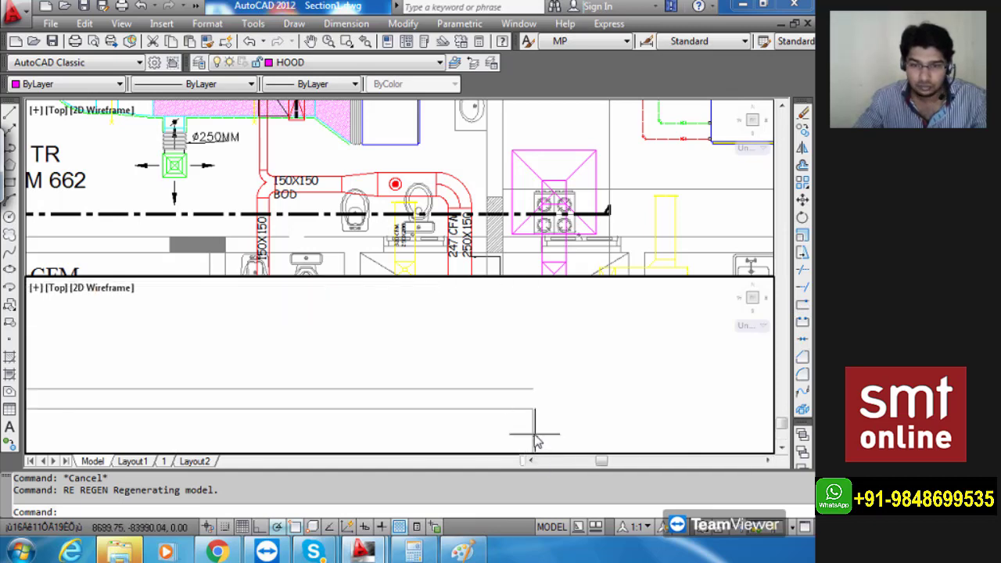
{"action": "left_click", "coordinate": [537, 426]}
{"action": "left_click", "coordinate": [533, 408]}
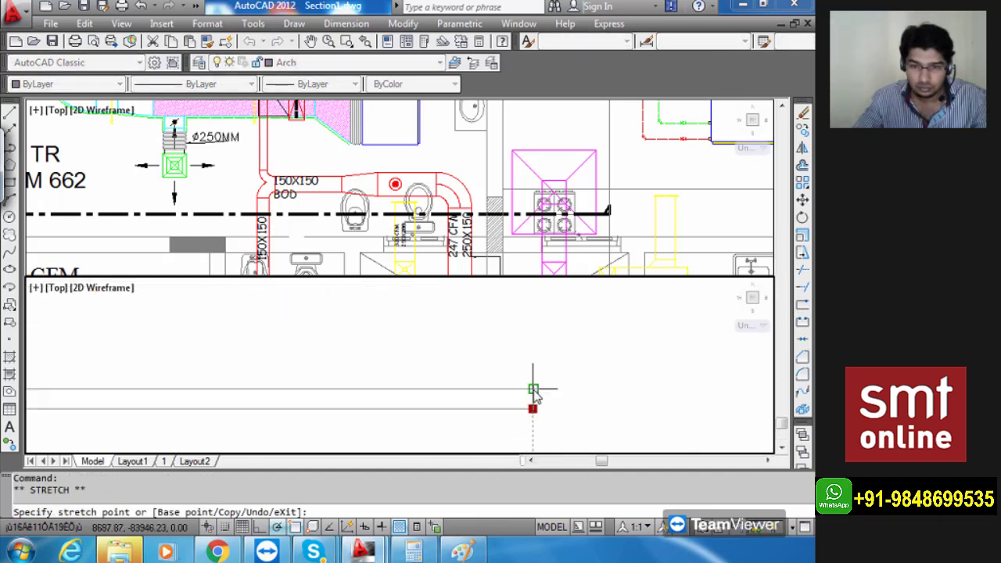
{"action": "key", "text": "Escape"}
{"action": "scroll", "coordinate": [535, 382], "scroll_direction": "down", "scroll_amount": 3}
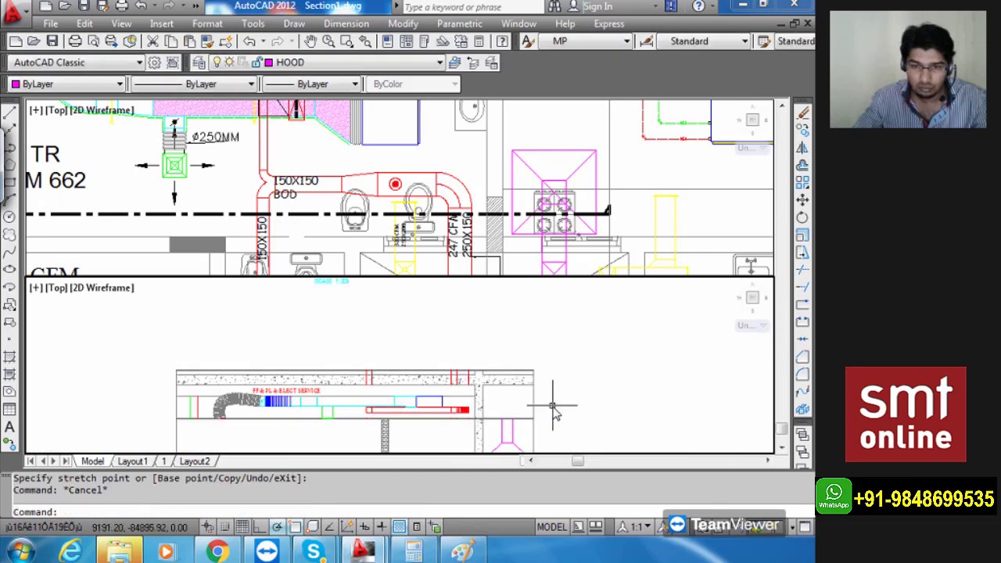
{"action": "middle_click_drag", "start_coordinate": [553, 406], "coordinate": [536, 333]}
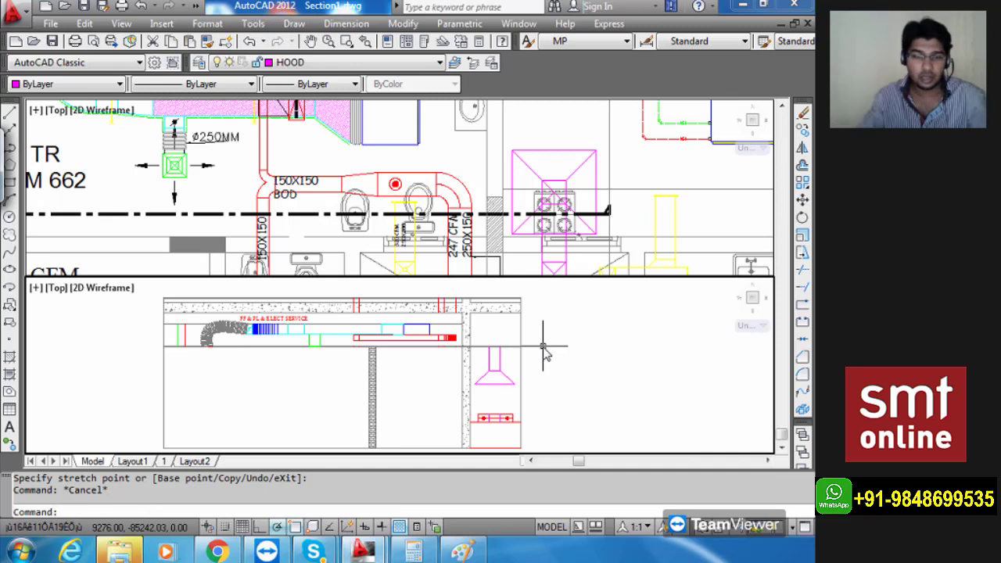
Erase the five red exhaust duct lines crossing the concrete slab in the section.
{"action": "scroll", "coordinate": [392, 368], "scroll_direction": "up", "scroll_amount": 6}
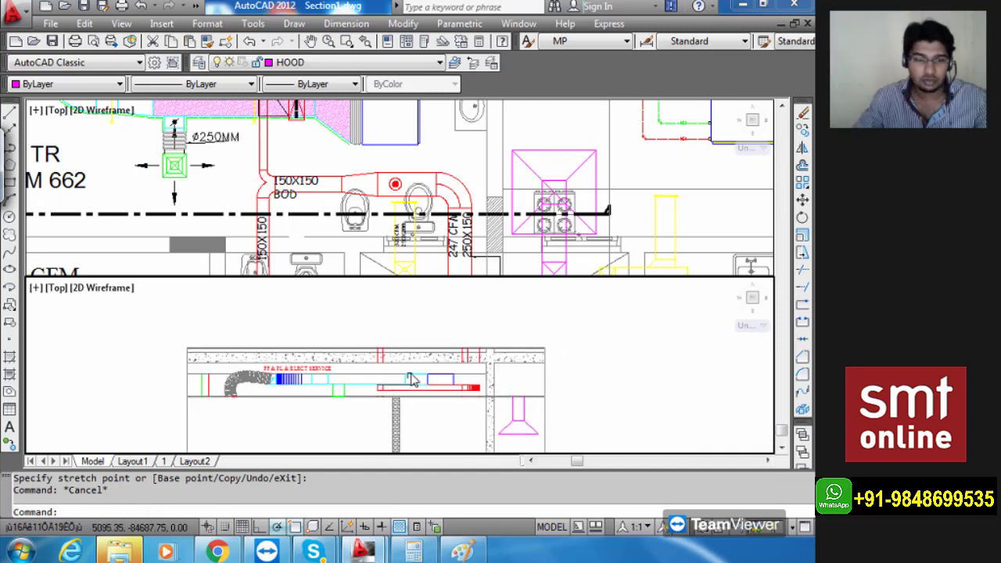
{"action": "left_click", "coordinate": [368, 361]}
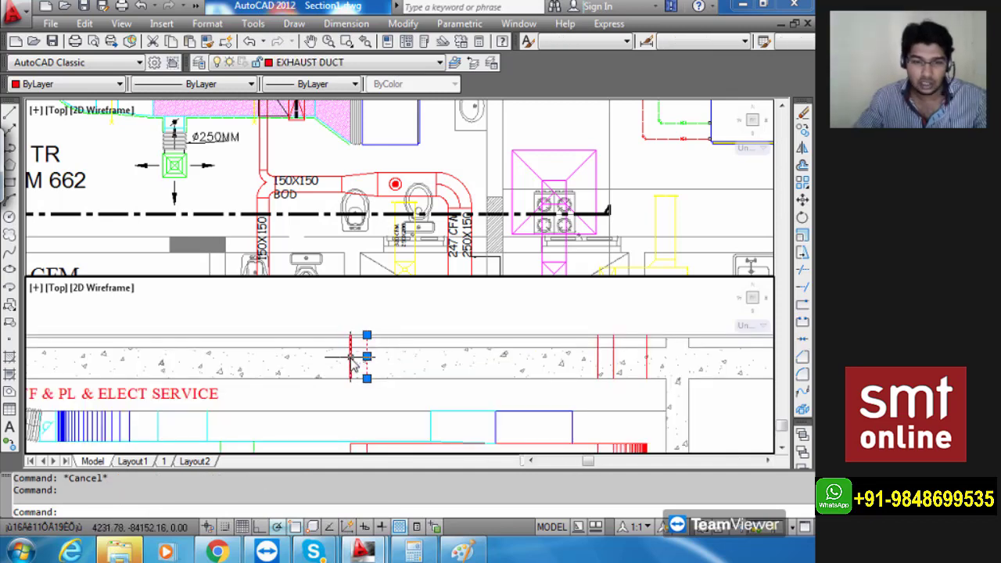
{"action": "left_click", "coordinate": [350, 358]}
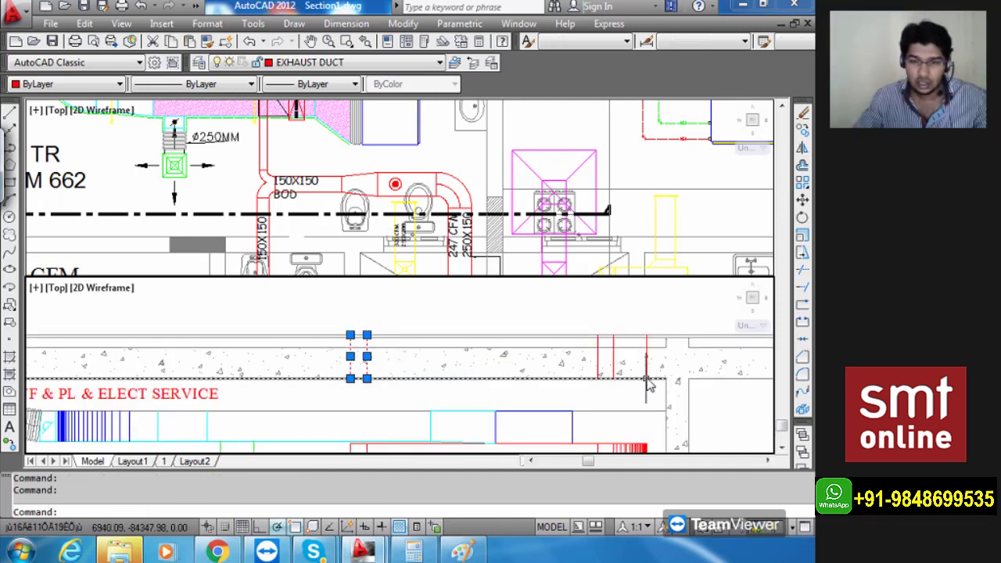
{"action": "left_click", "coordinate": [599, 353]}
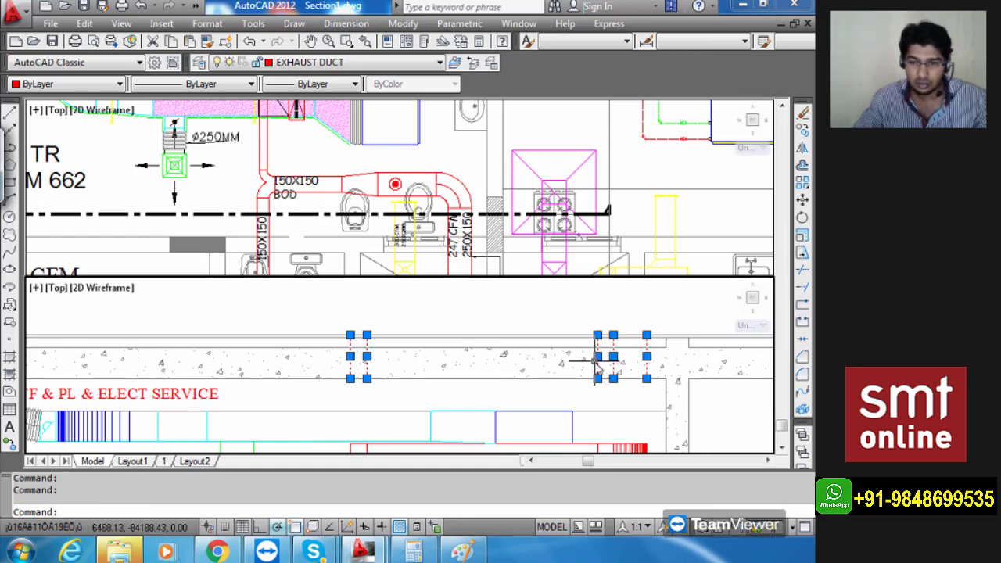
{"action": "key", "text": "Delete"}
{"action": "scroll", "coordinate": [596, 364], "scroll_direction": "down", "scroll_amount": 5}
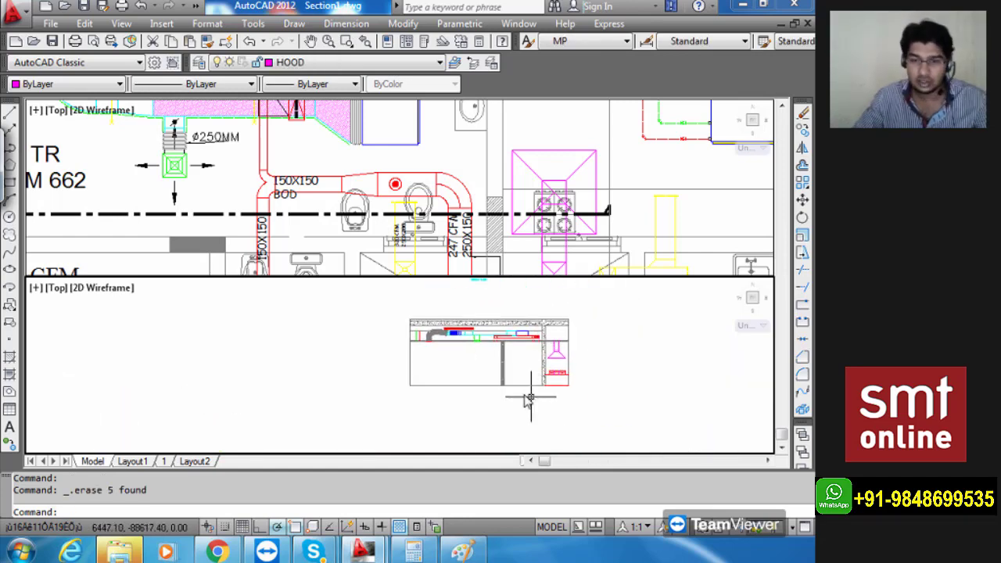
{"action": "key", "text": "Escape"}
Erase the five short red exhaust duct lines between the two false ceiling lines.
{"action": "mouse_move", "coordinate": [507, 401]}
{"action": "middle_mouse_down"}
{"action": "mouse_move", "coordinate": [530, 415]}
{"action": "mouse_move", "coordinate": [560, 391]}
{"action": "mouse_move", "coordinate": [560, 404]}
{"action": "middle_mouse_up"}
{"action": "scroll", "coordinate": [539, 388], "scroll_direction": "up", "scroll_amount": 4}
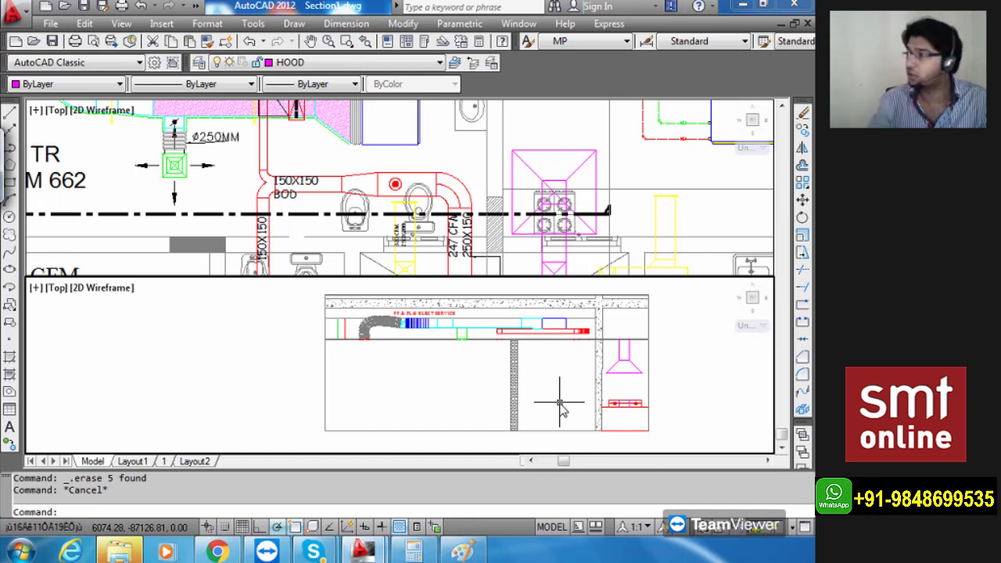
{"action": "scroll", "coordinate": [560, 405], "scroll_direction": "up", "scroll_amount": 8}
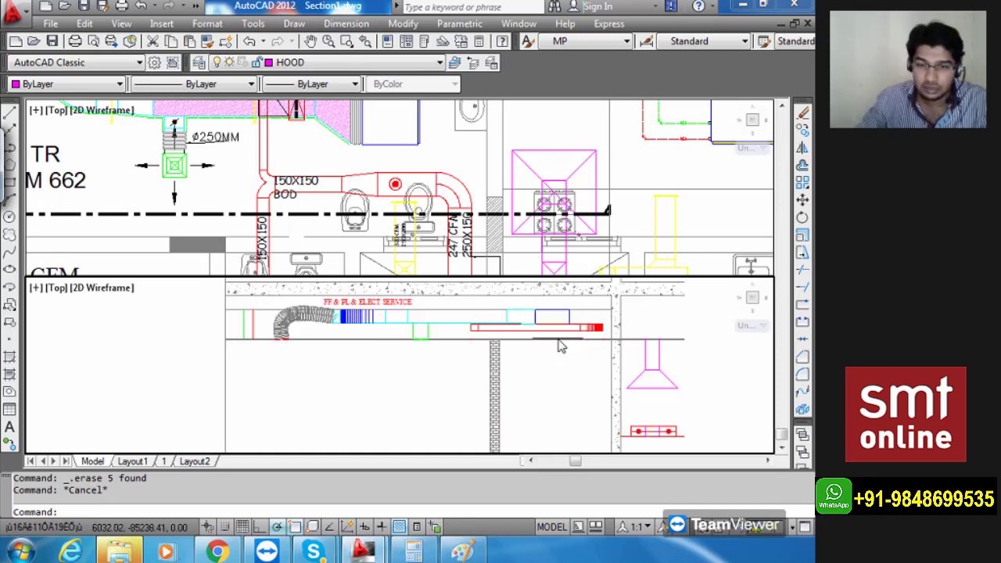
{"action": "scroll", "coordinate": [579, 411], "scroll_direction": "up", "scroll_amount": 4}
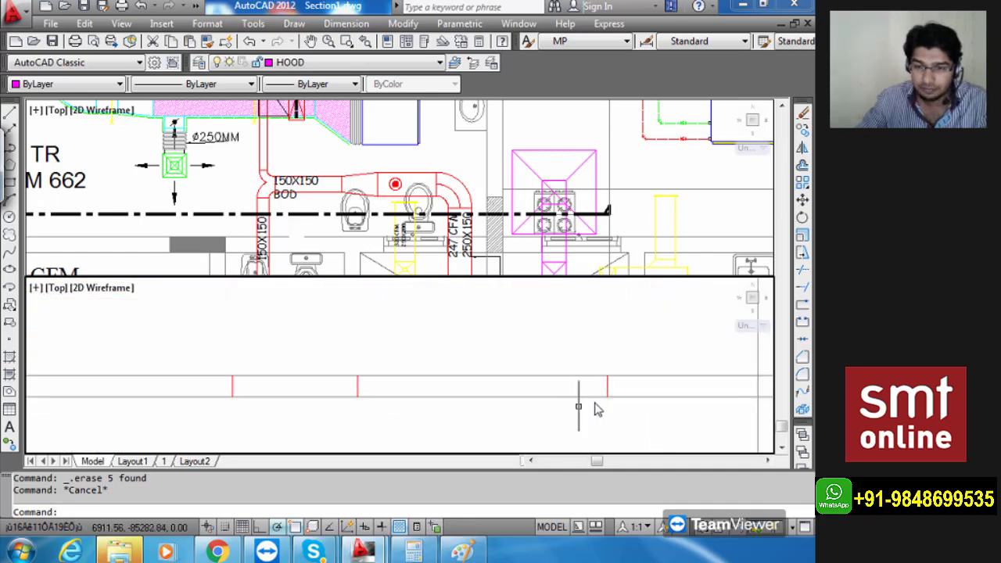
{"action": "left_click", "coordinate": [622, 383]}
{"action": "left_click", "coordinate": [202, 396]}
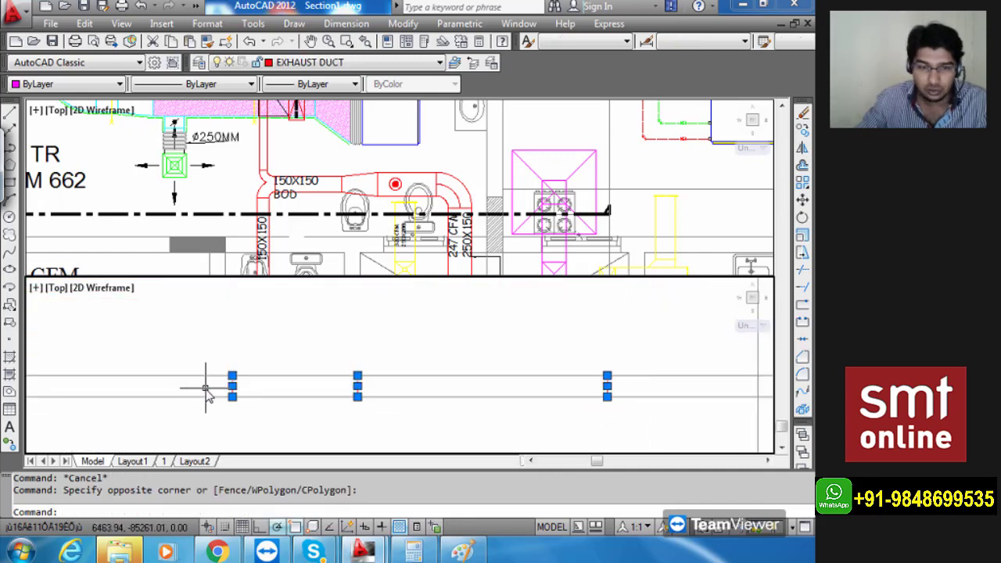
{"action": "key", "text": "Delete"}
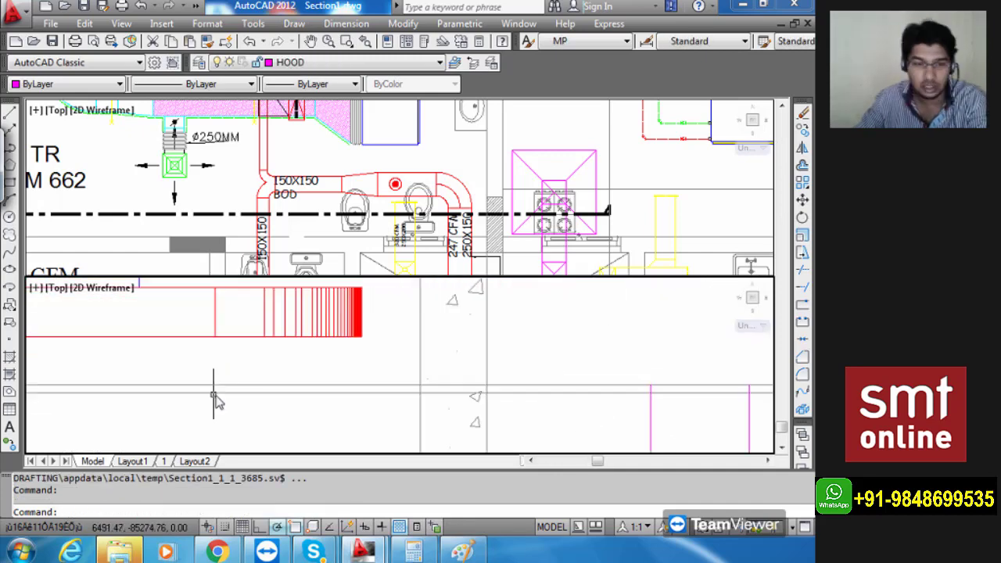
{"action": "scroll", "coordinate": [316, 388], "scroll_direction": "up", "scroll_amount": 6}
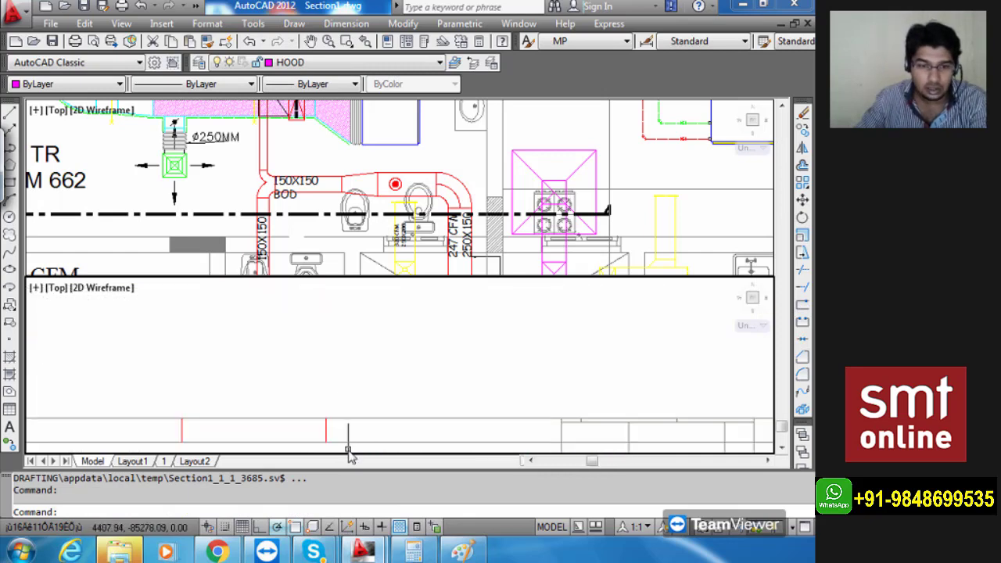
{"action": "left_click", "coordinate": [347, 436]}
{"action": "left_click", "coordinate": [175, 438]}
{"action": "key", "text": "Delete"}
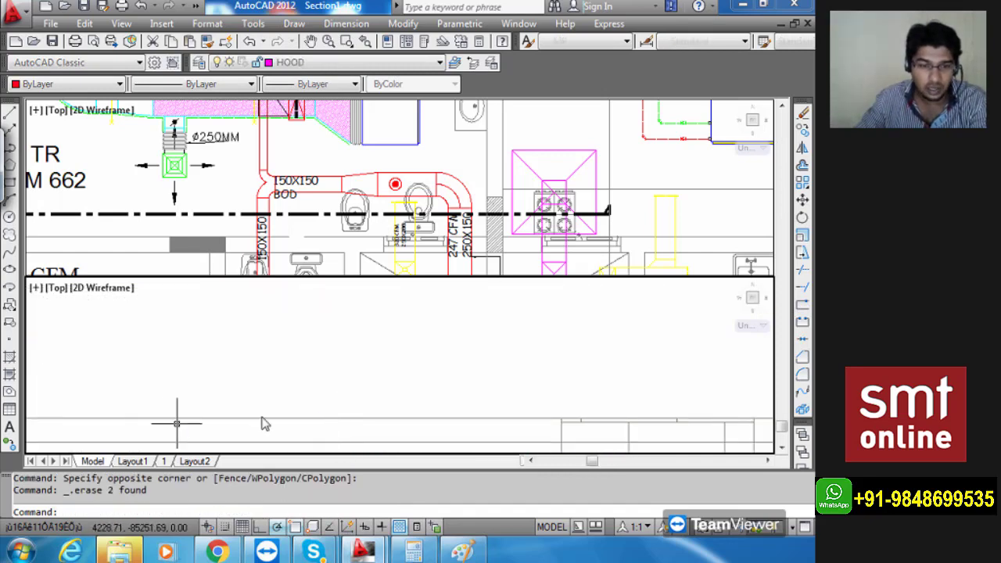
{"action": "scroll", "coordinate": [262, 415], "scroll_direction": "down", "scroll_amount": 3}
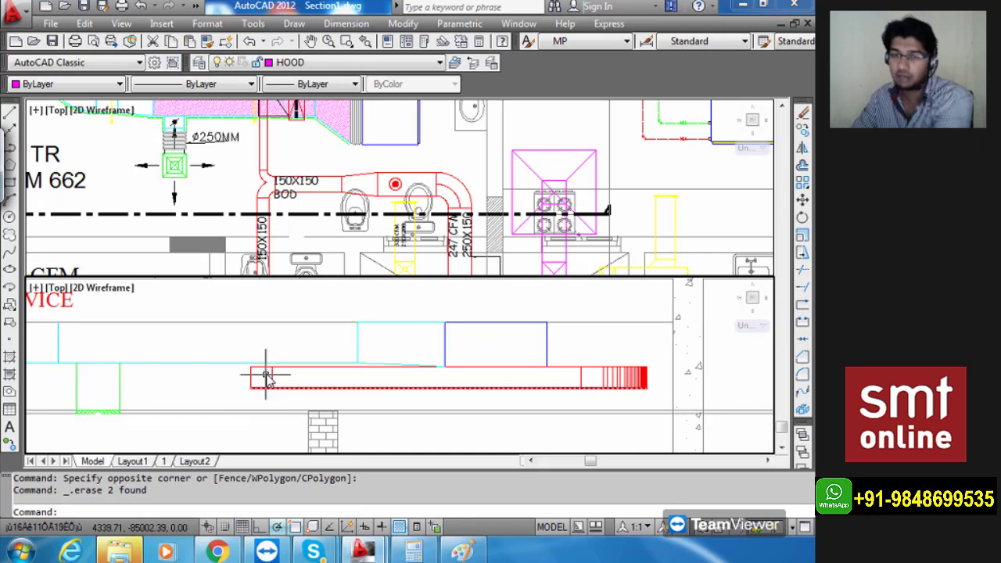
Erase the red floor line below the stove counter in the kitchen part of the section.
{"action": "scroll", "coordinate": [266, 375], "scroll_direction": "down", "scroll_amount": 5}
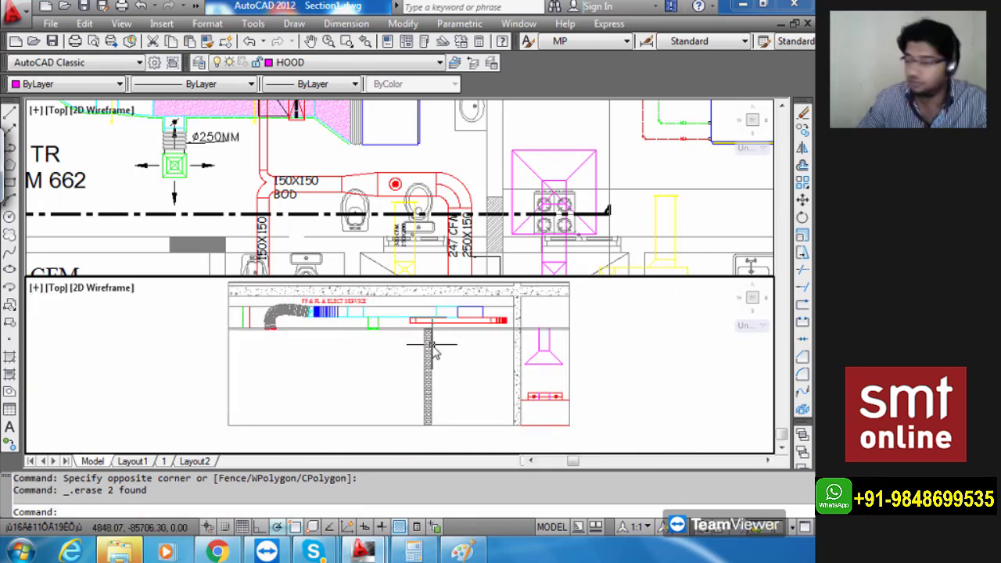
{"action": "scroll", "coordinate": [554, 440], "scroll_direction": "up", "scroll_amount": 4}
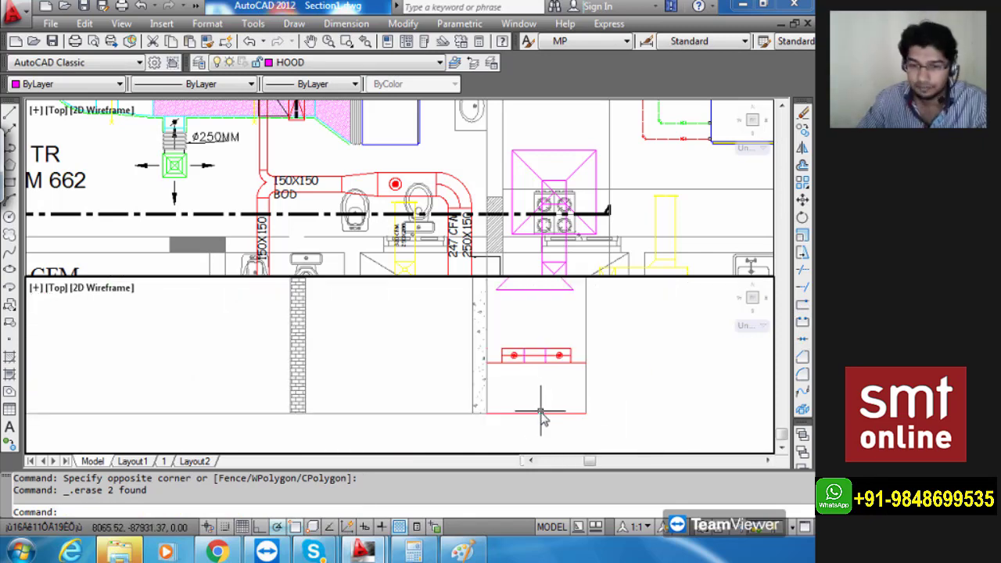
{"action": "left_click", "coordinate": [538, 414]}
{"action": "key", "text": "Delete"}
{"action": "scroll", "coordinate": [551, 401], "scroll_direction": "down", "scroll_amount": 4}
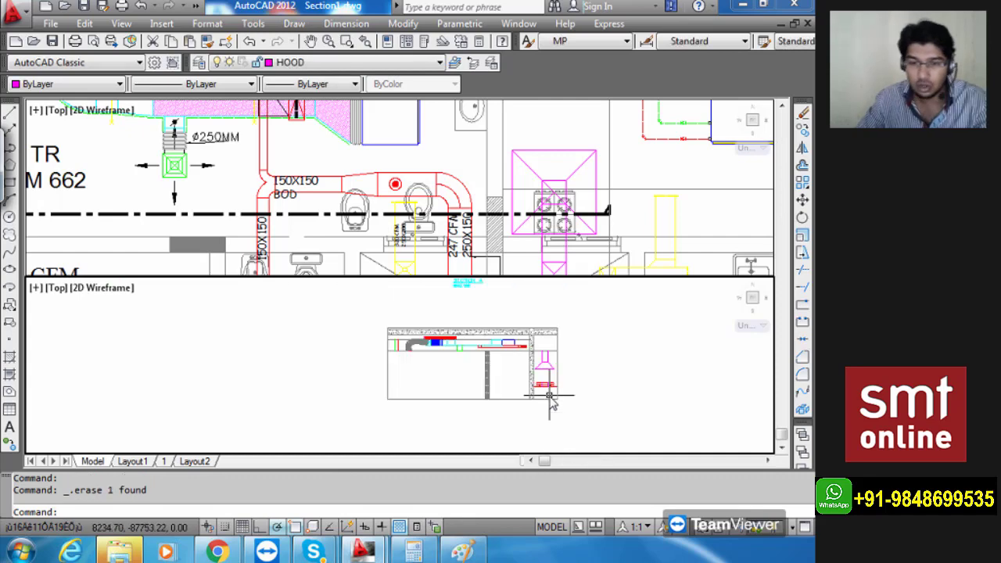
{"action": "scroll", "coordinate": [443, 404], "scroll_direction": "up", "scroll_amount": 4}
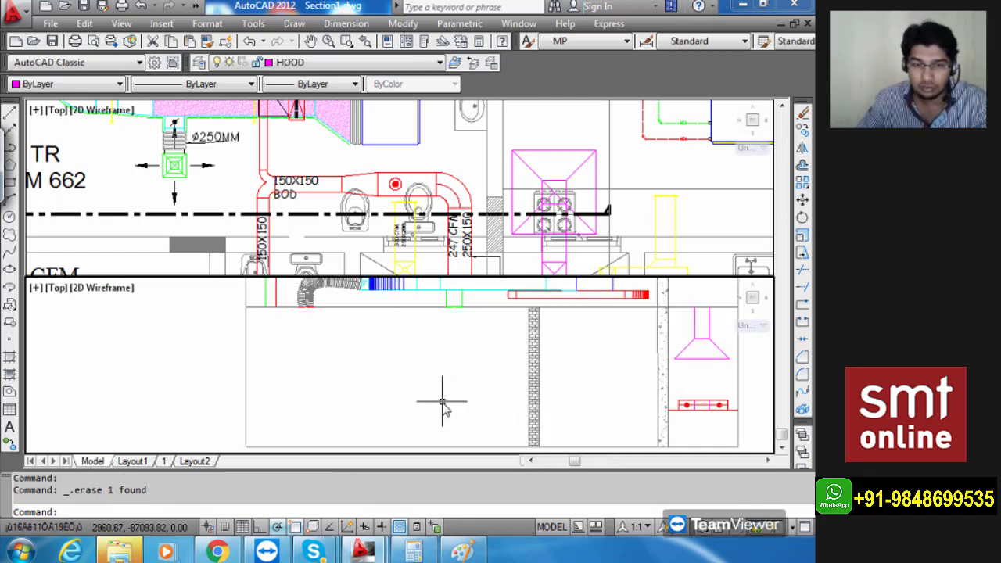
{"action": "type", "text": "DLI"}
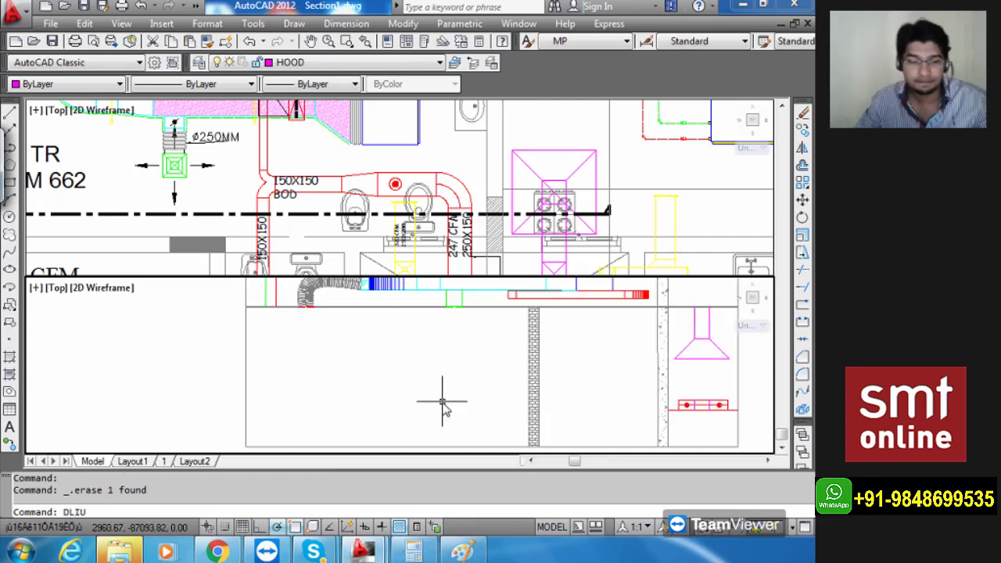
{"action": "type", "text": "U"}
{"action": "key", "text": "BackSpace"}
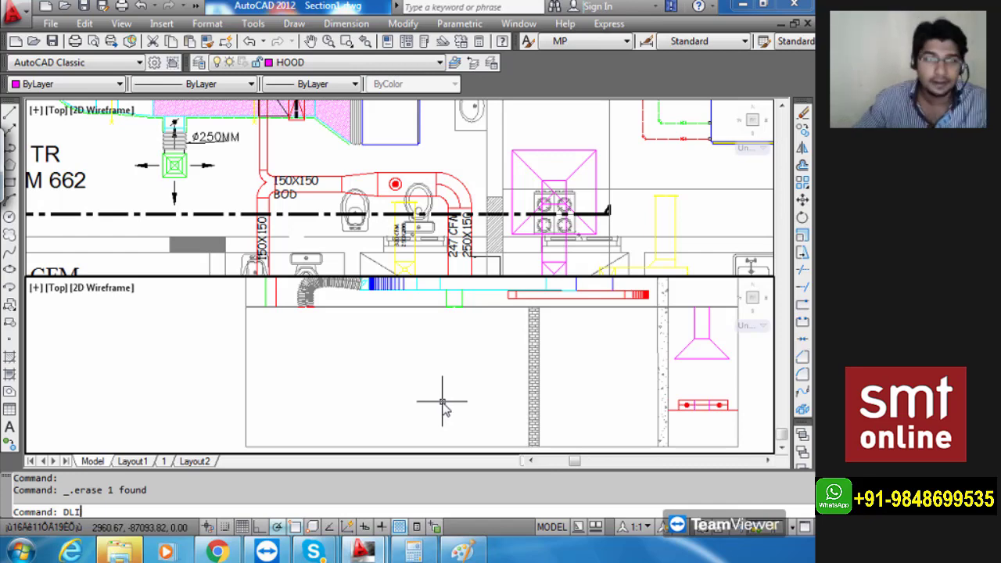
{"action": "key", "text": "Return"}
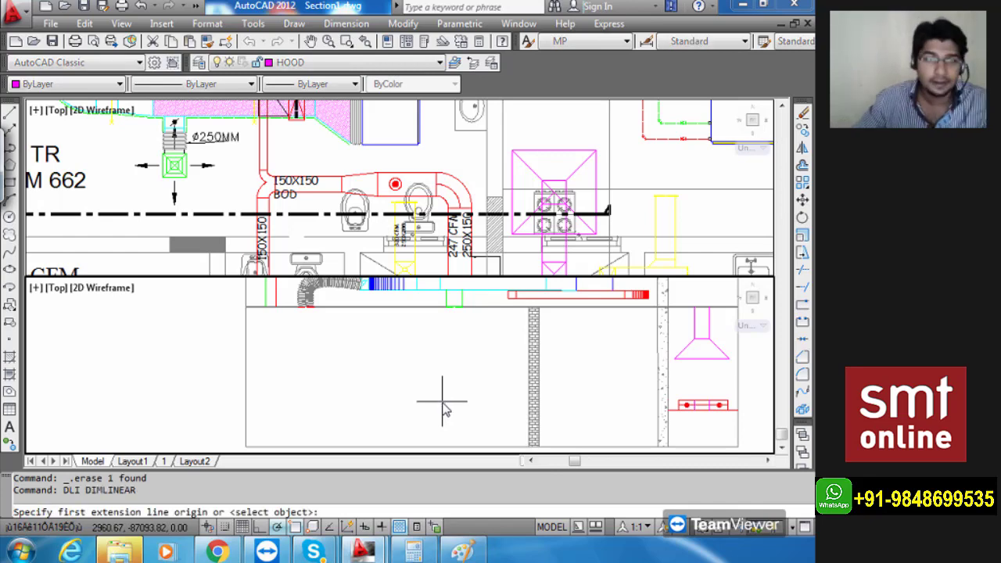
{"action": "left_click", "coordinate": [266, 447]}
{"action": "mouse_move", "coordinate": [263, 314]}
{"action": "middle_mouse_down"}
{"action": "mouse_move", "coordinate": [274, 331]}
{"action": "mouse_move", "coordinate": [284, 287]}
{"action": "middle_mouse_up"}
{"action": "key", "text": "Escape"}
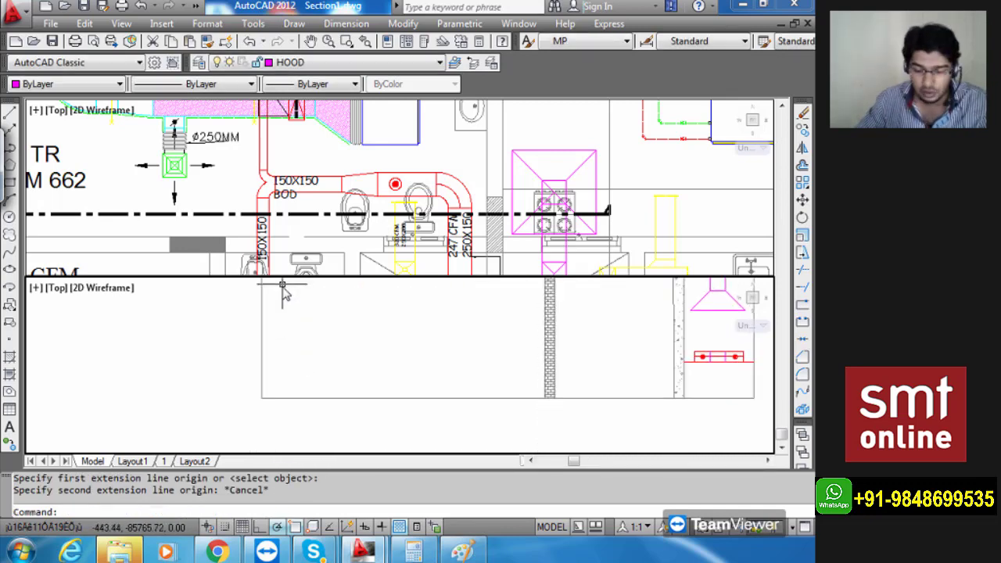
Add a vertical linear dimension from the lower end of the green dashed pipe line to the section's floor line, aligned with that pipe line.
{"action": "type", "text": "dli"}
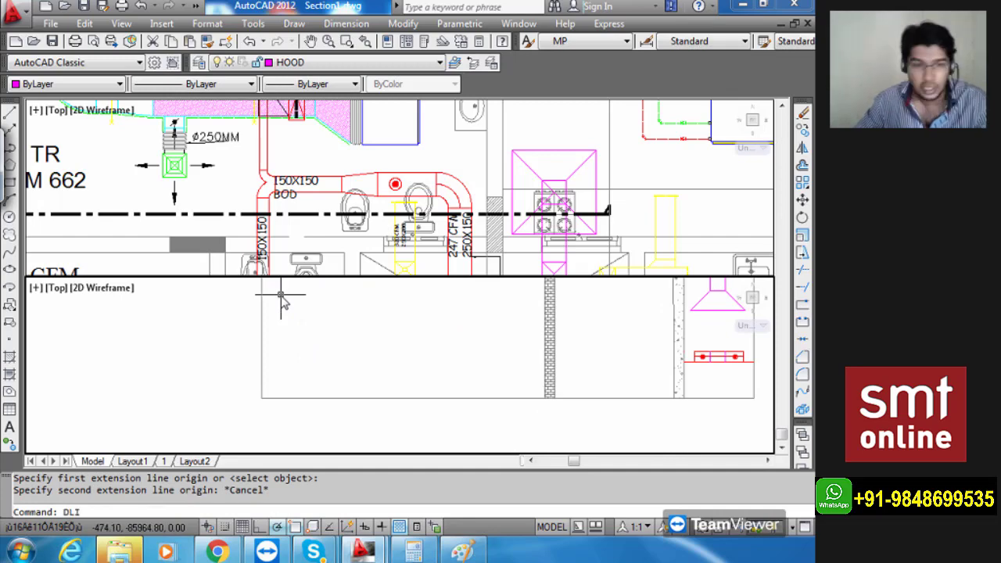
{"action": "key", "text": "Return"}
{"action": "scroll", "coordinate": [281, 320], "scroll_direction": "down", "scroll_amount": 3}
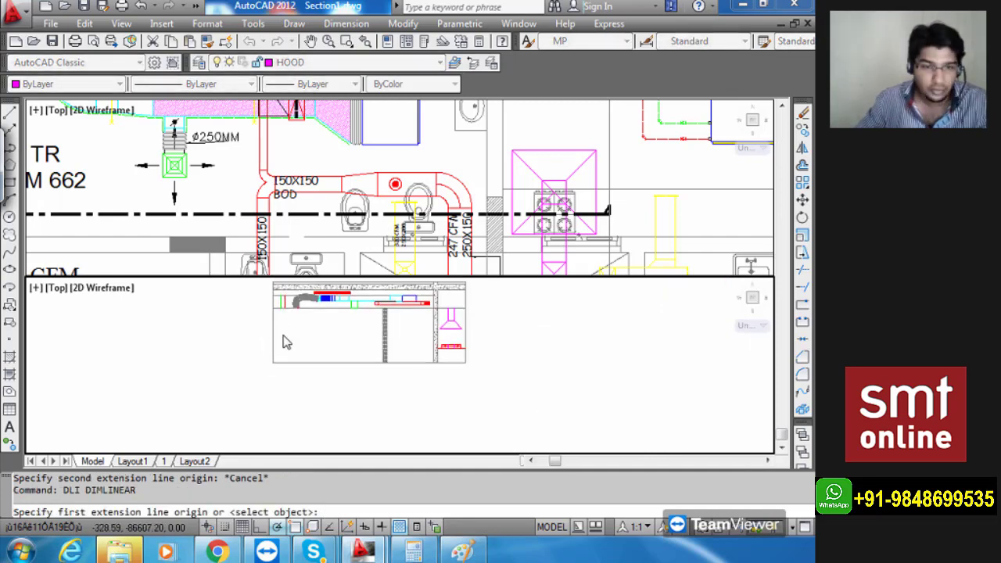
{"action": "scroll", "coordinate": [282, 294], "scroll_direction": "up", "scroll_amount": 3}
{"action": "scroll", "coordinate": [280, 306], "scroll_direction": "up", "scroll_amount": 5}
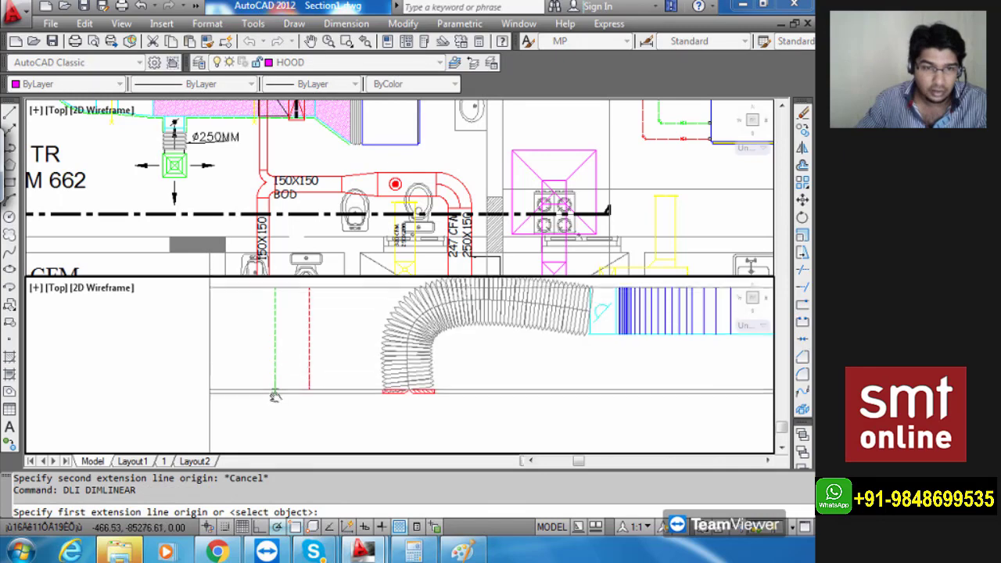
{"action": "left_click", "coordinate": [275, 412]}
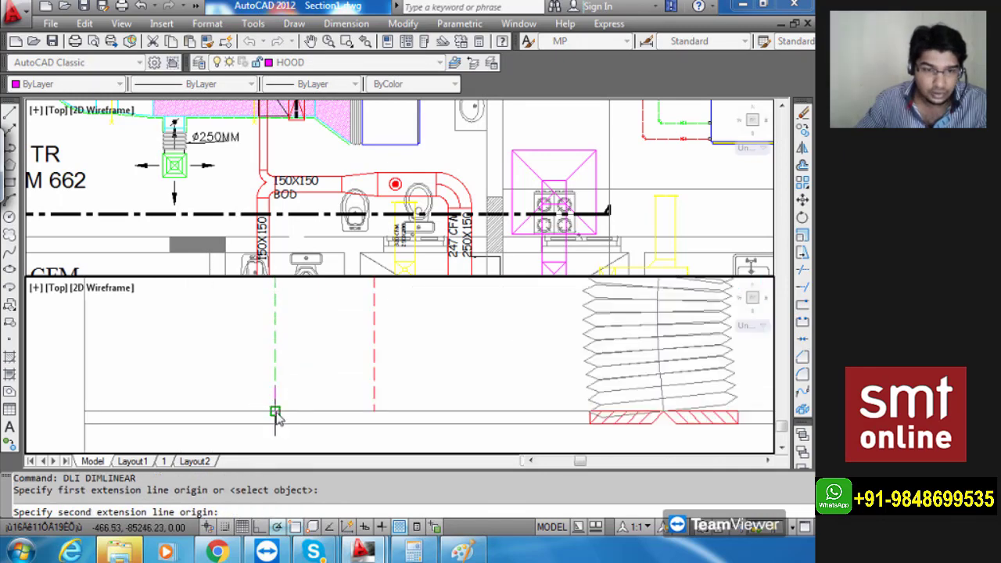
{"action": "scroll", "coordinate": [274, 410], "scroll_direction": "down", "scroll_amount": 3}
{"action": "scroll", "coordinate": [270, 381], "scroll_direction": "up", "scroll_amount": 5}
{"action": "middle_click_drag", "start_coordinate": [268, 389], "coordinate": [257, 223]}
{"action": "left_click", "coordinate": [255, 367]}
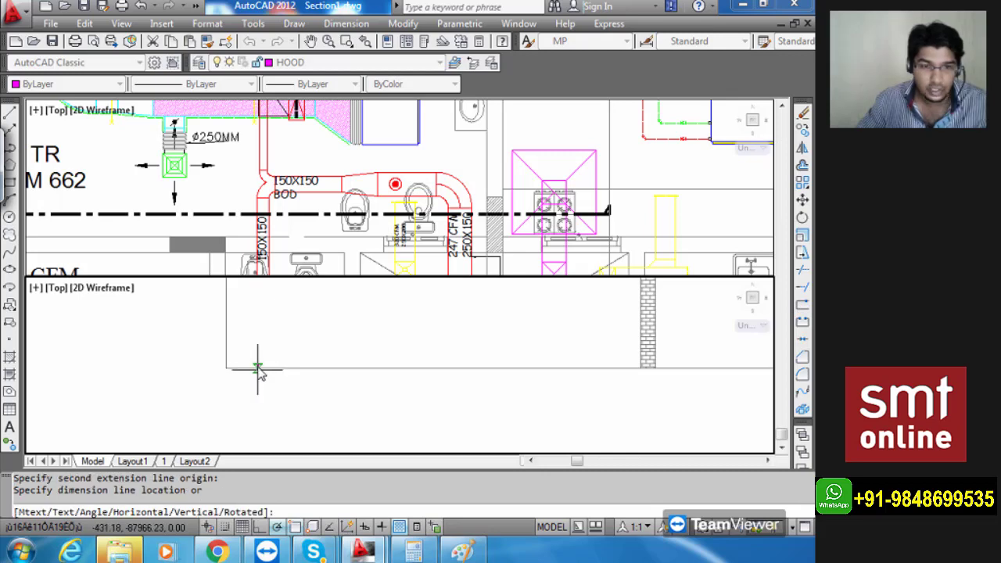
{"action": "middle_click_drag", "start_coordinate": [259, 336], "coordinate": [264, 417]}
{"action": "left_click", "coordinate": [263, 376]}
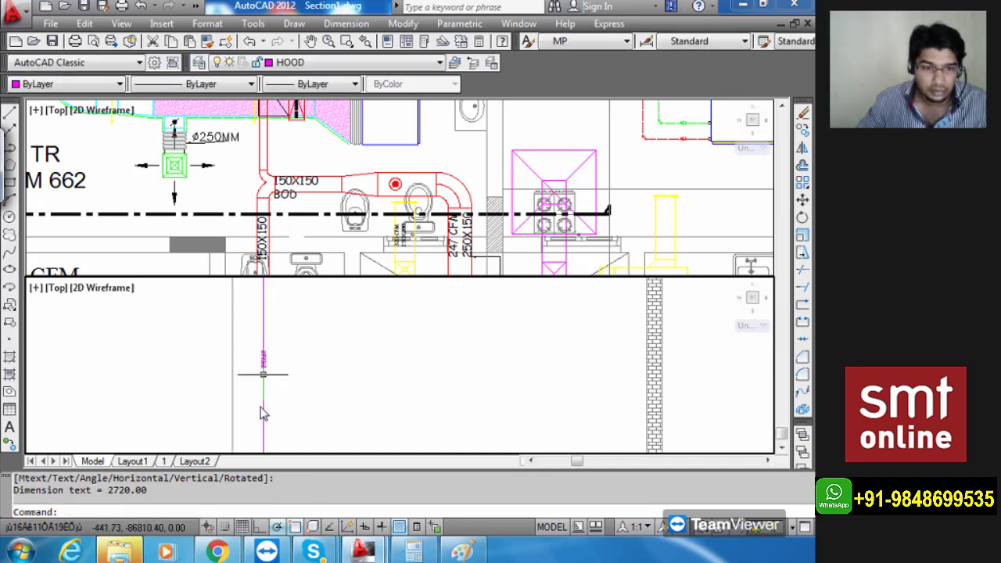
{"action": "key", "text": "Escape"}
{"action": "scroll", "coordinate": [265, 374], "scroll_direction": "up", "scroll_amount": 1}
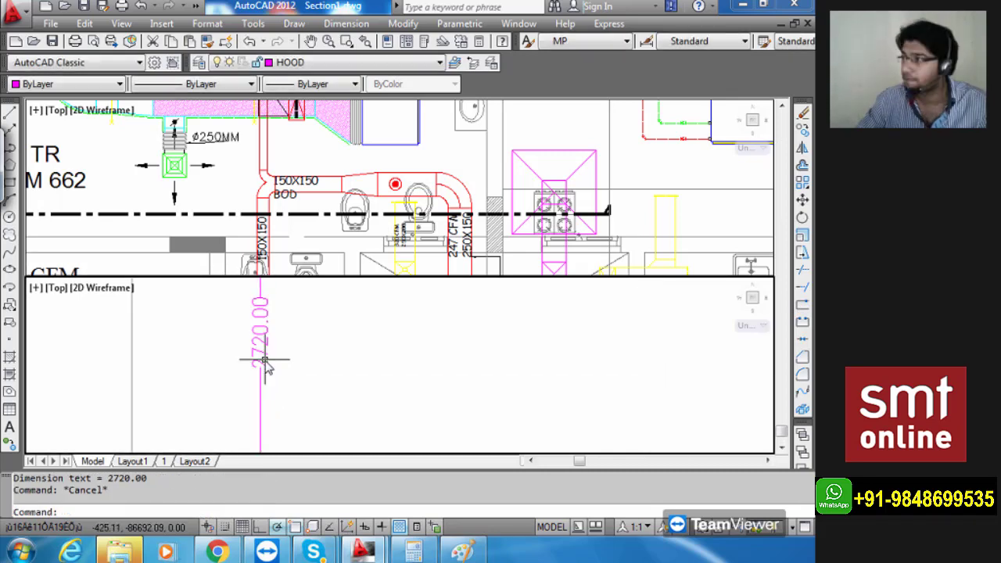
{"action": "middle_click_drag", "start_coordinate": [268, 357], "coordinate": [277, 383]}
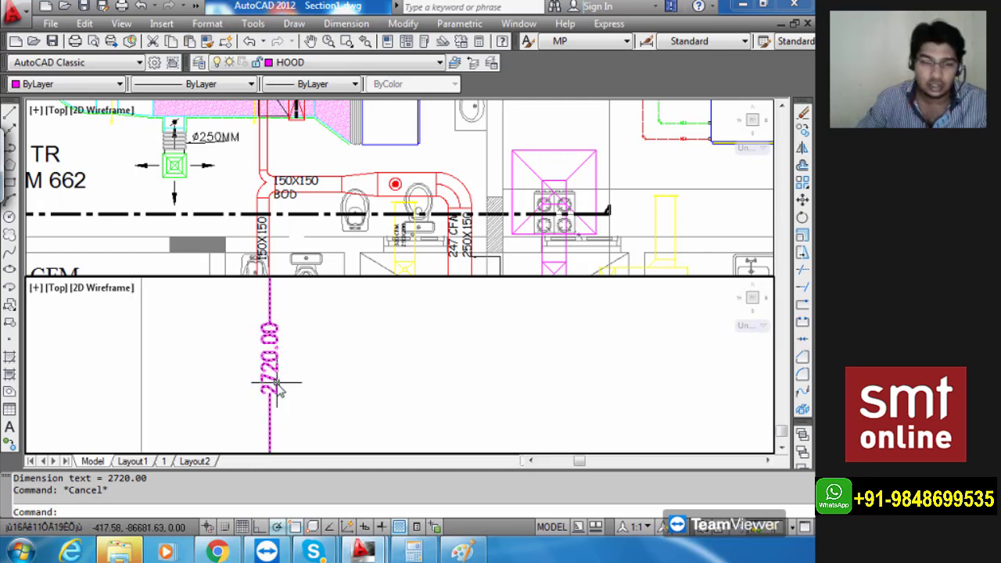
{"action": "scroll", "coordinate": [277, 383], "scroll_direction": "down", "scroll_amount": 3}
{"action": "left_click", "coordinate": [276, 374]}
{"action": "scroll", "coordinate": [274, 379], "scroll_direction": "up", "scroll_amount": 2}
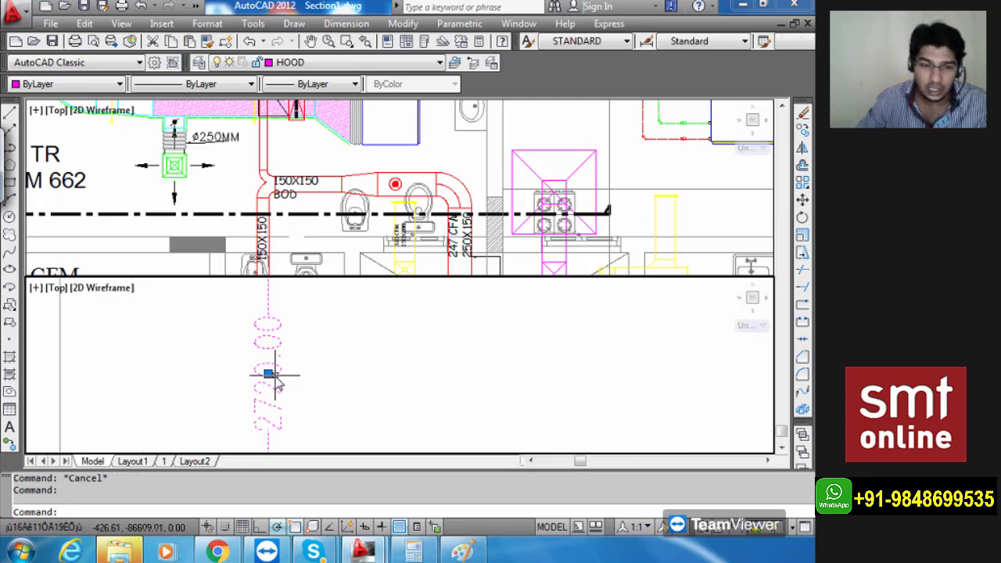
{"action": "key", "text": "Escape"}
{"action": "scroll", "coordinate": [266, 403], "scroll_direction": "down", "scroll_amount": 2}
{"action": "scroll", "coordinate": [270, 382], "scroll_direction": "up", "scroll_amount": 2}
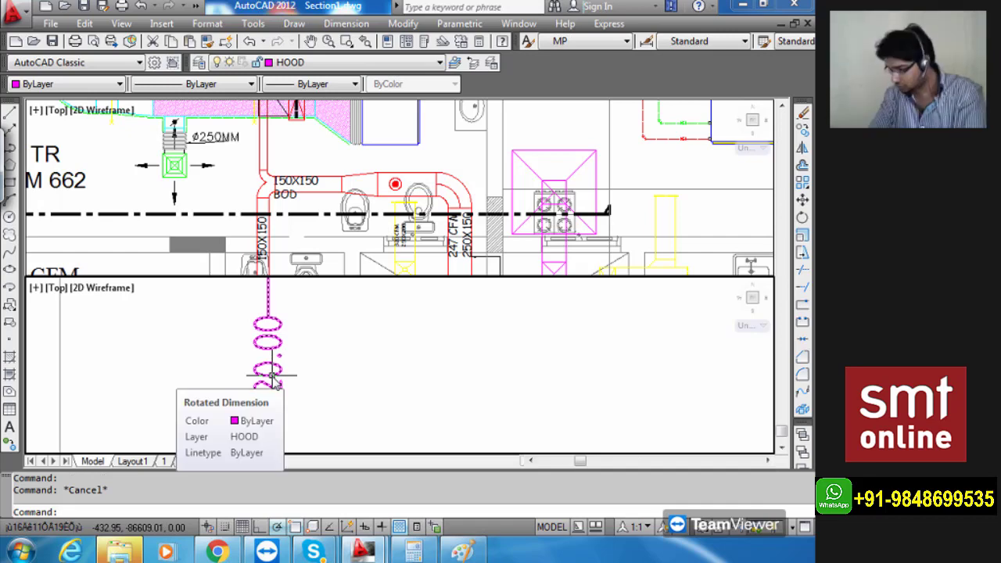
Replace the text of the vertical dimension below the green dashed pipe line with "BOP 2720".
{"action": "scroll", "coordinate": [270, 383], "scroll_direction": "up", "scroll_amount": 2}
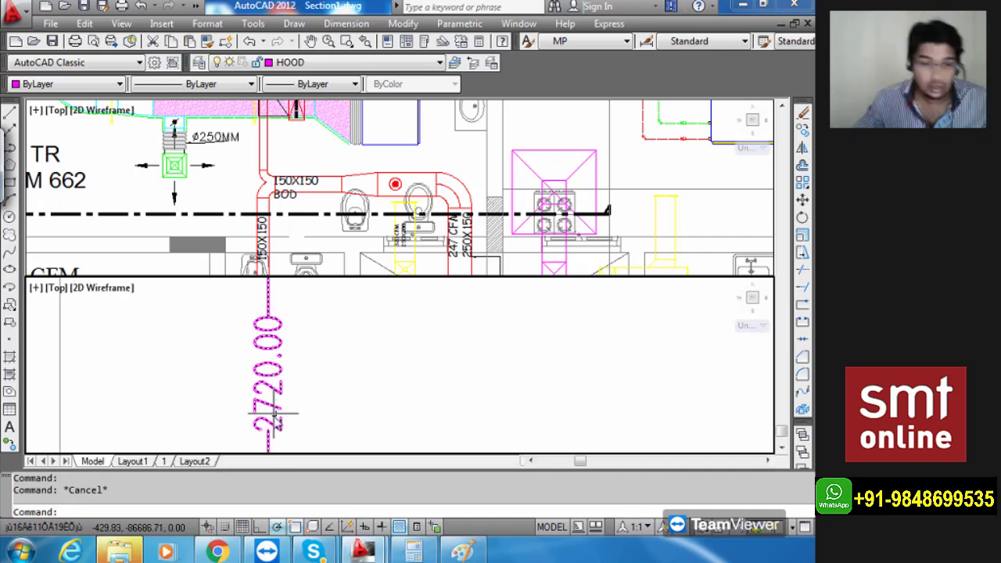
{"action": "double_click", "coordinate": [270, 389]}
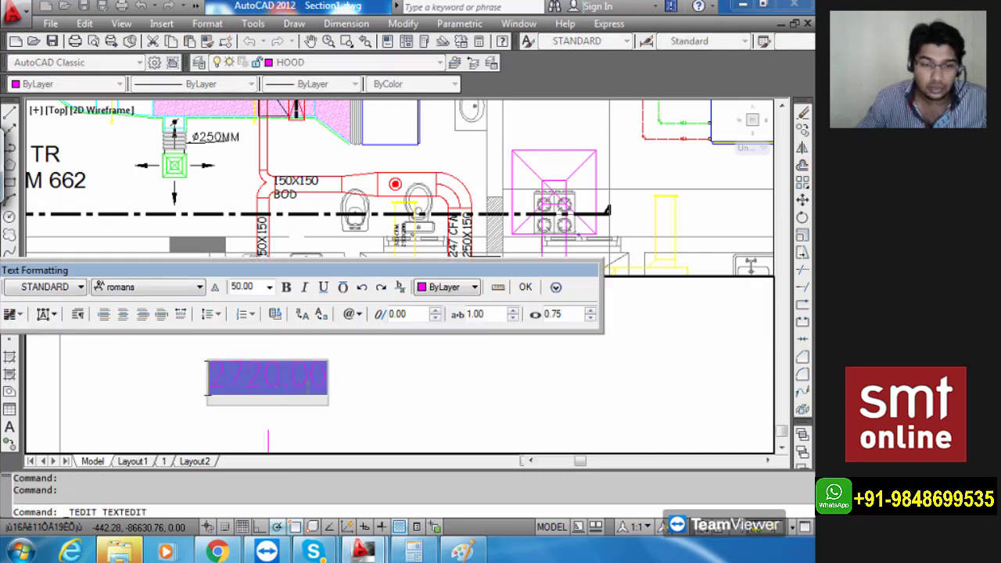
{"action": "left_click_drag", "start_coordinate": [329, 382], "coordinate": [214, 397]}
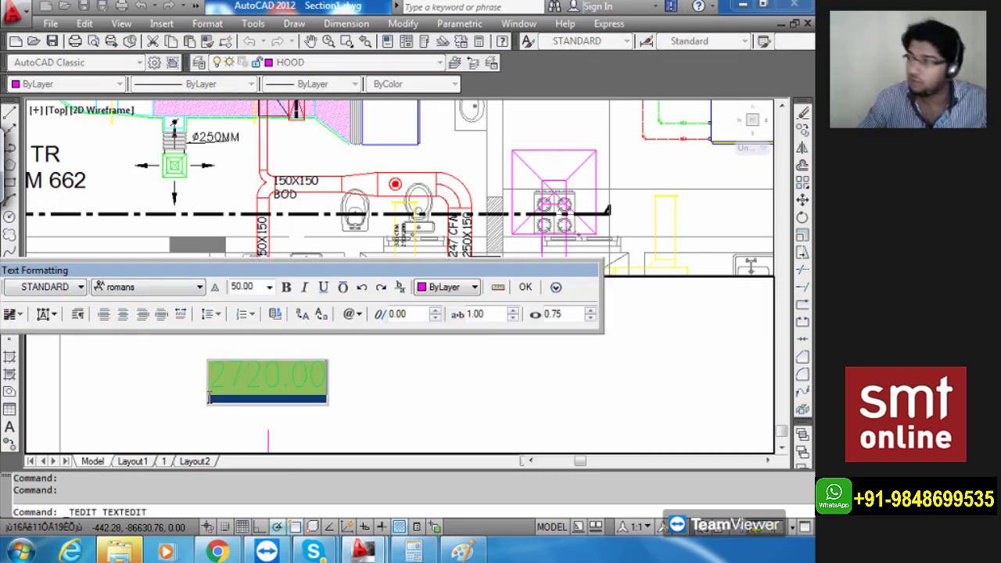
{"action": "type", "text": "B"}
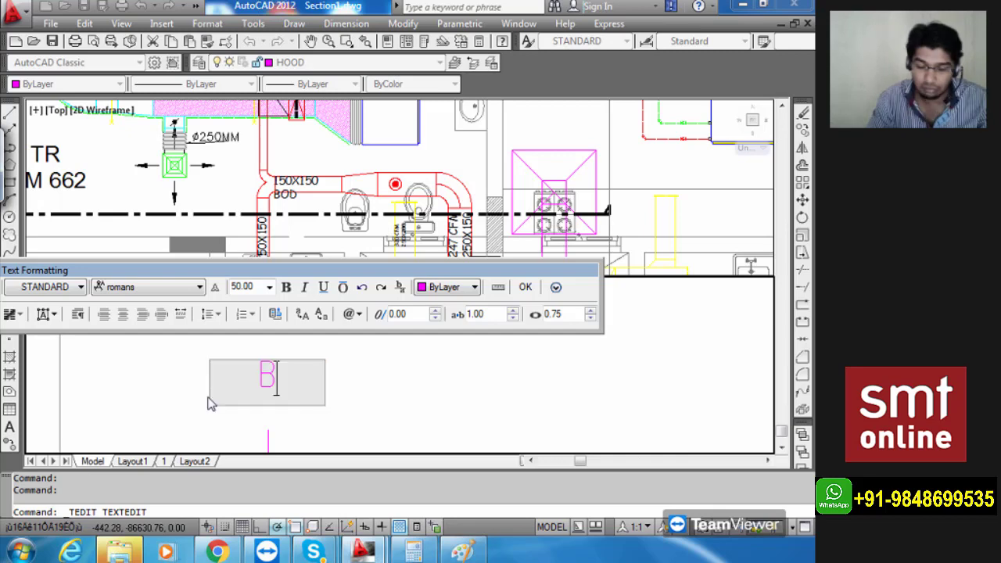
{"action": "type", "text": "OP"}
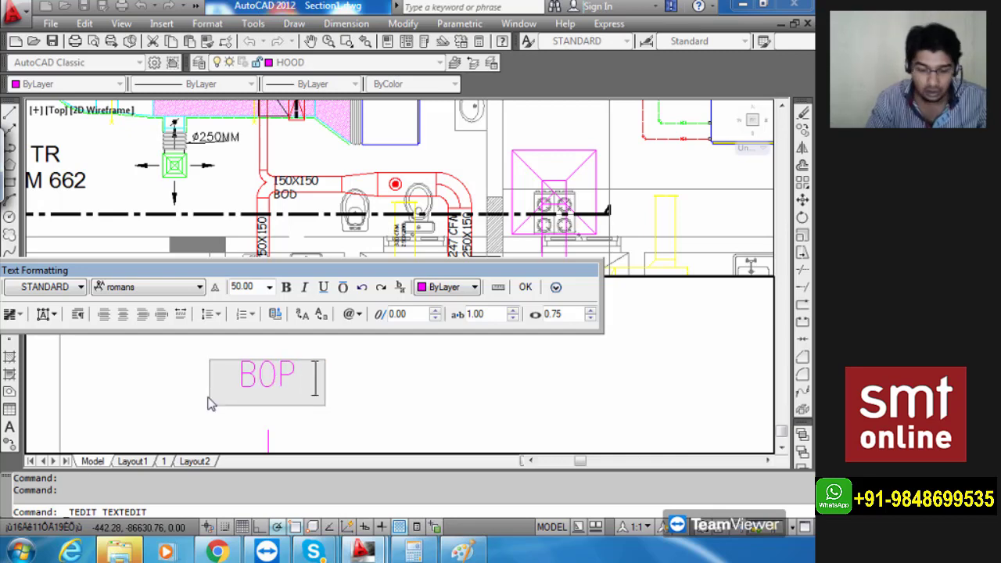
{"action": "type", "text": " 271"}
{"action": "key", "text": "BackSpace"}
{"action": "type", "text": "20"}
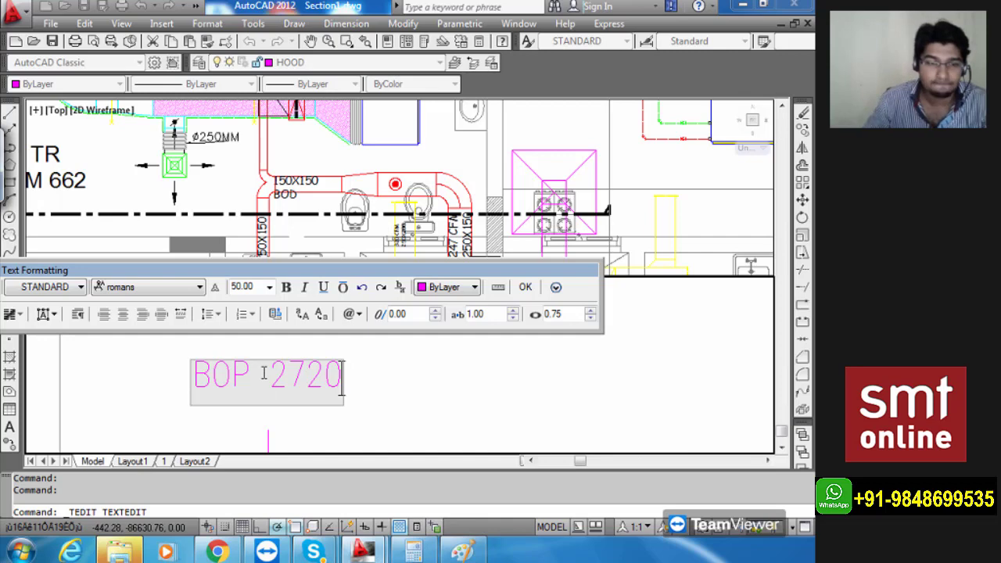
{"action": "left_click", "coordinate": [525, 287]}
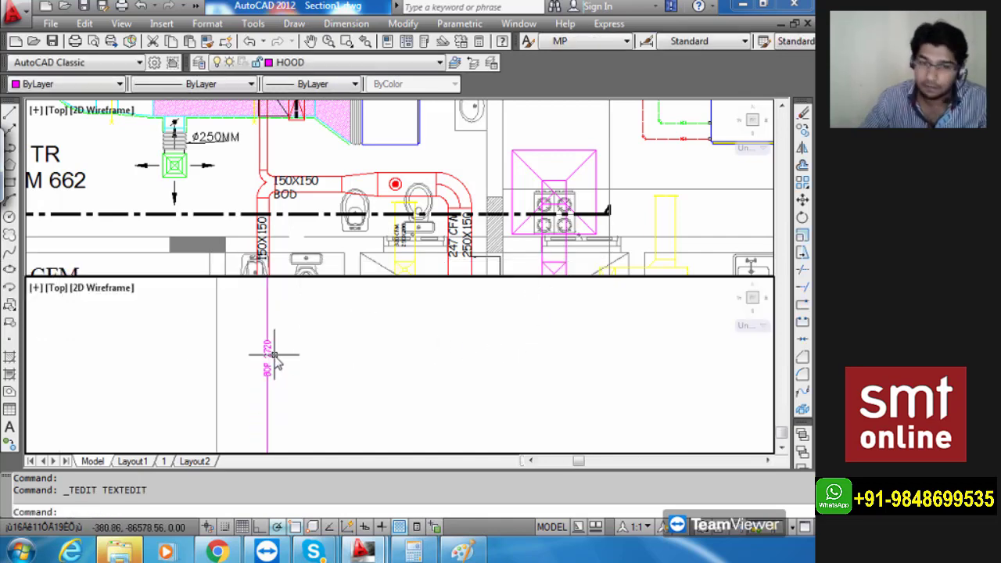
With Ortho on, add a vertical linear dimension from the underside of the red diffuser below the flexible duct to the floor line.
{"action": "scroll", "coordinate": [274, 352], "scroll_direction": "down", "scroll_amount": 5}
{"action": "middle_click_drag", "start_coordinate": [306, 332], "coordinate": [287, 371]}
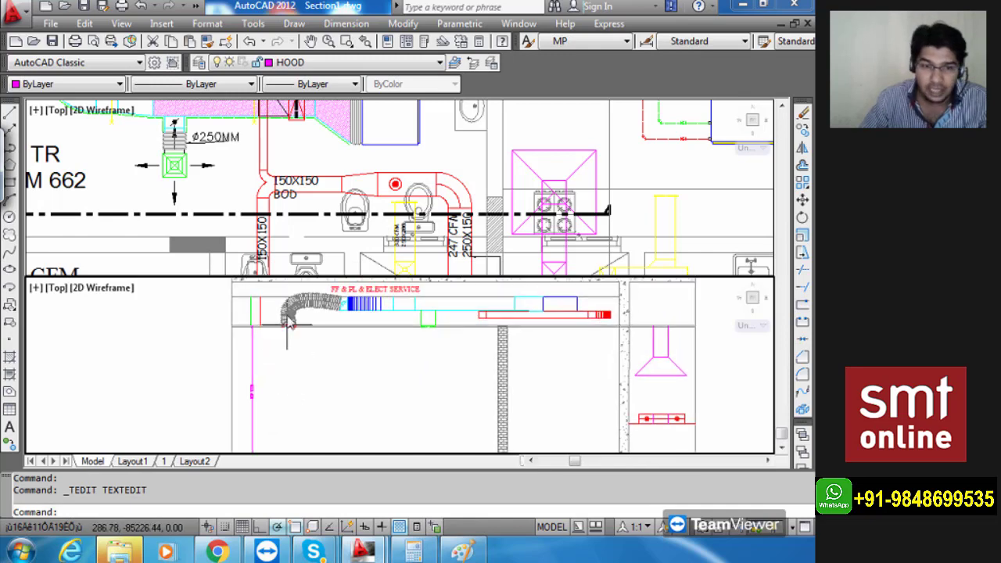
{"action": "scroll", "coordinate": [289, 336], "scroll_direction": "up", "scroll_amount": 5}
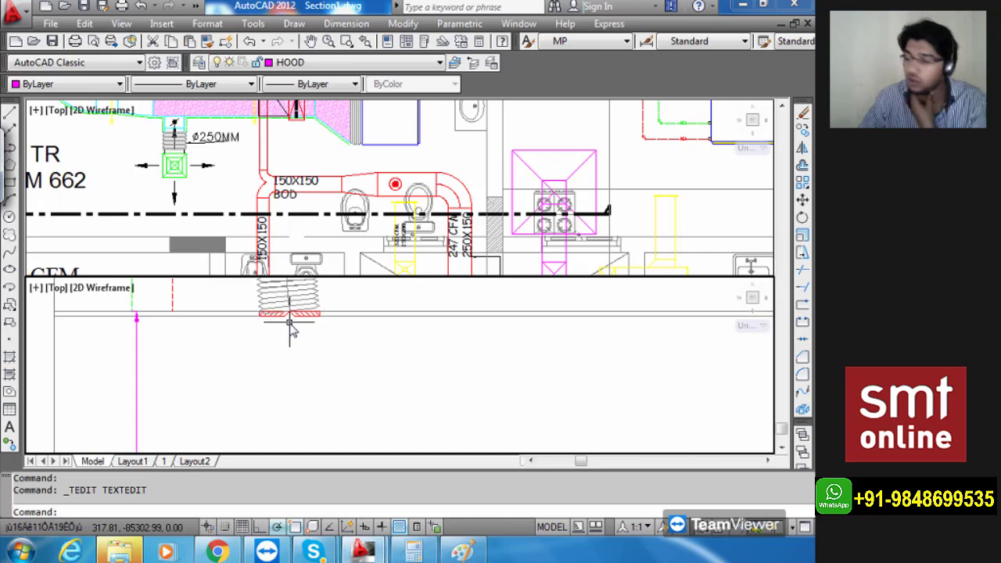
{"action": "type", "text": "LI"}
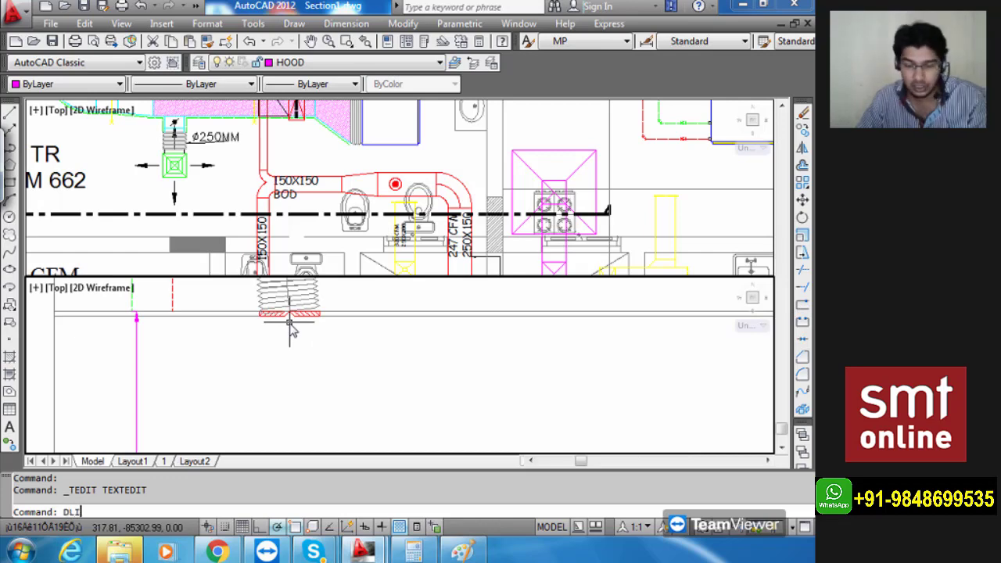
{"action": "key", "text": "Return"}
{"action": "scroll", "coordinate": [301, 325], "scroll_direction": "up", "scroll_amount": 3}
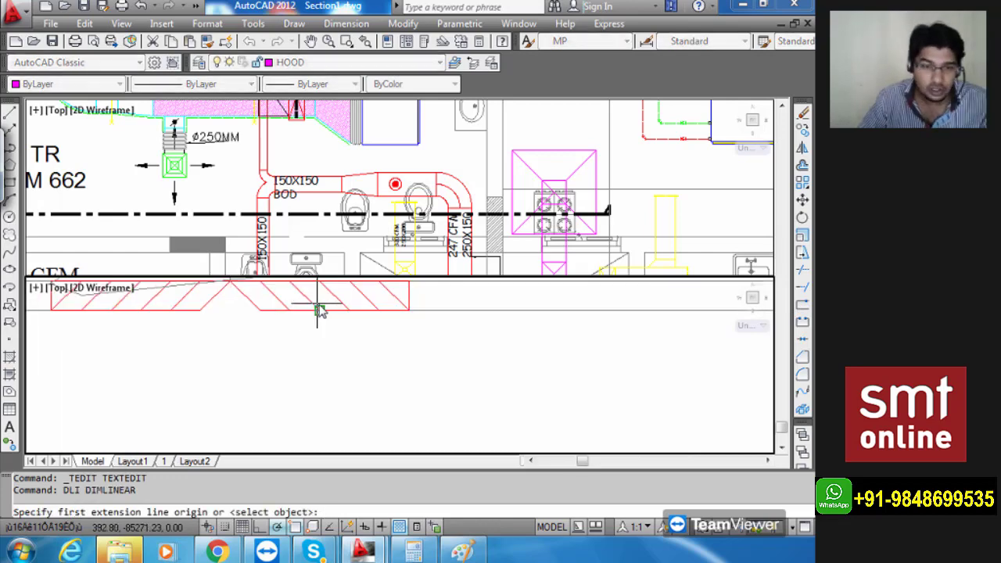
{"action": "left_click", "coordinate": [319, 311]}
{"action": "scroll", "coordinate": [318, 313], "scroll_direction": "down", "scroll_amount": 3}
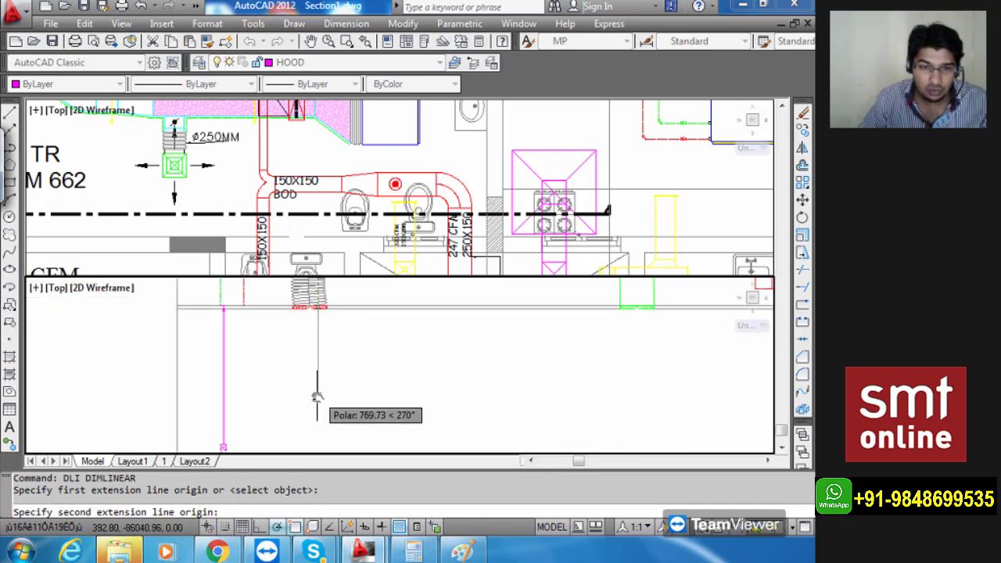
{"action": "scroll", "coordinate": [319, 306], "scroll_direction": "down", "scroll_amount": 2}
{"action": "scroll", "coordinate": [319, 344], "scroll_direction": "down", "scroll_amount": 2}
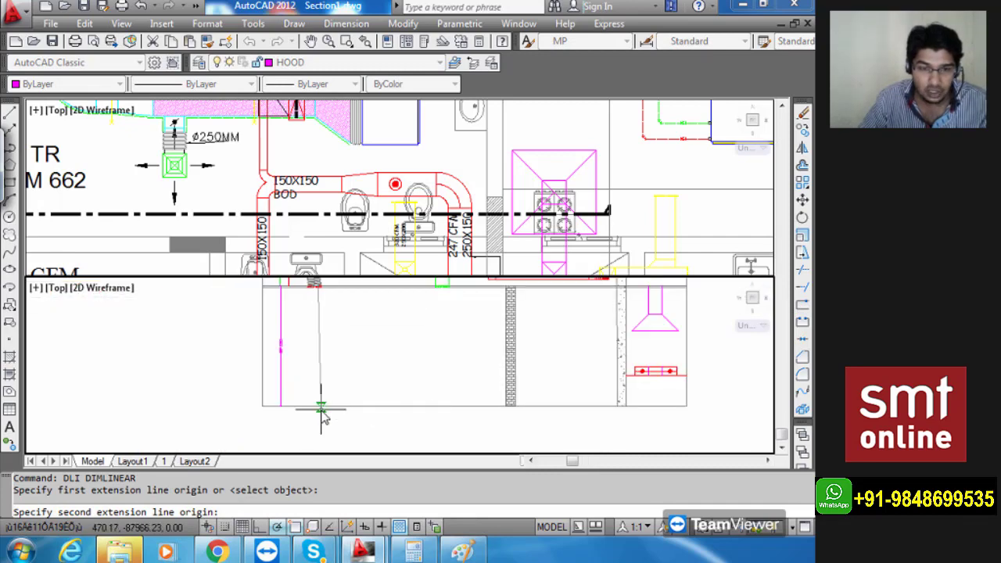
{"action": "key", "text": "F8"}
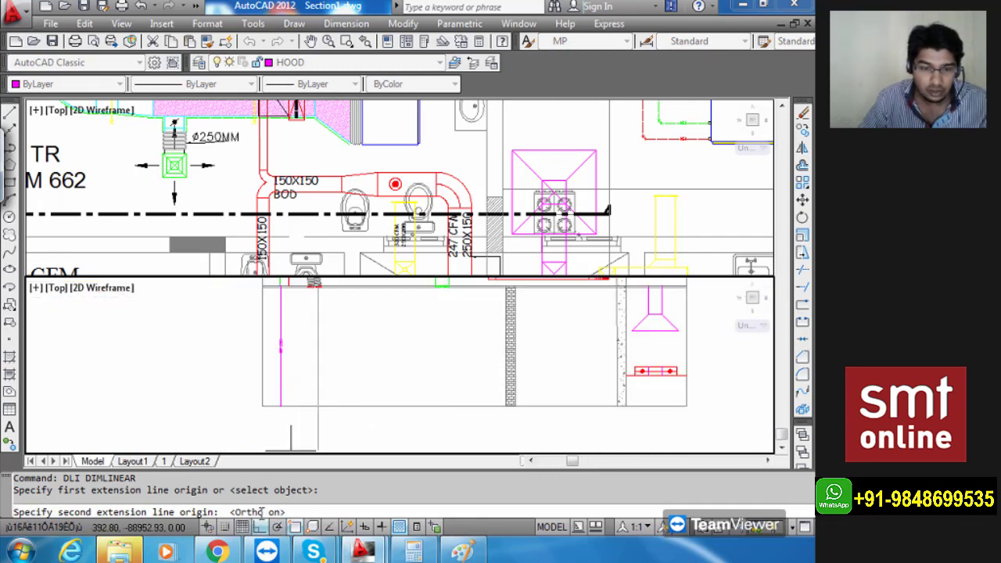
{"action": "scroll", "coordinate": [319, 408], "scroll_direction": "up", "scroll_amount": 3}
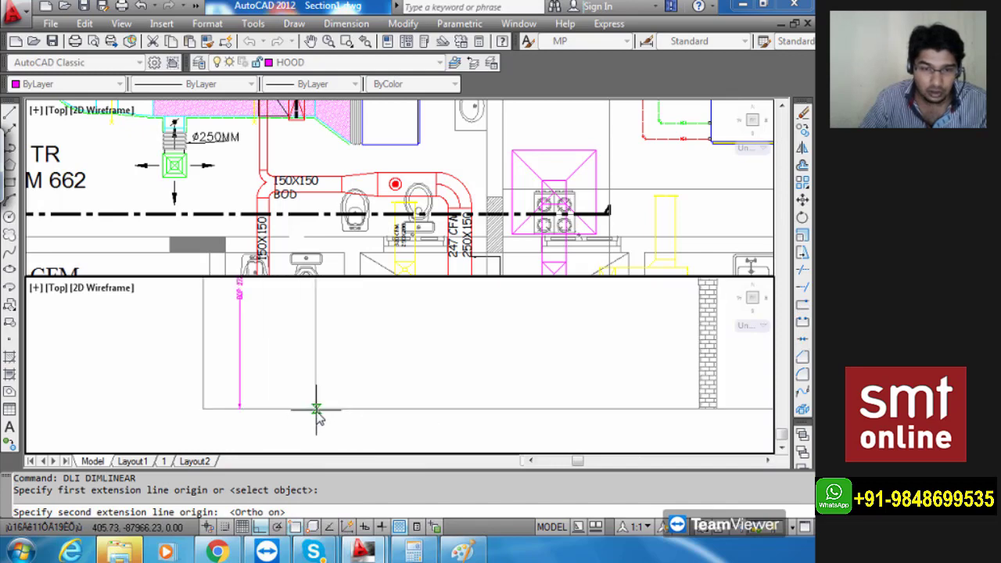
{"action": "left_click", "coordinate": [318, 409]}
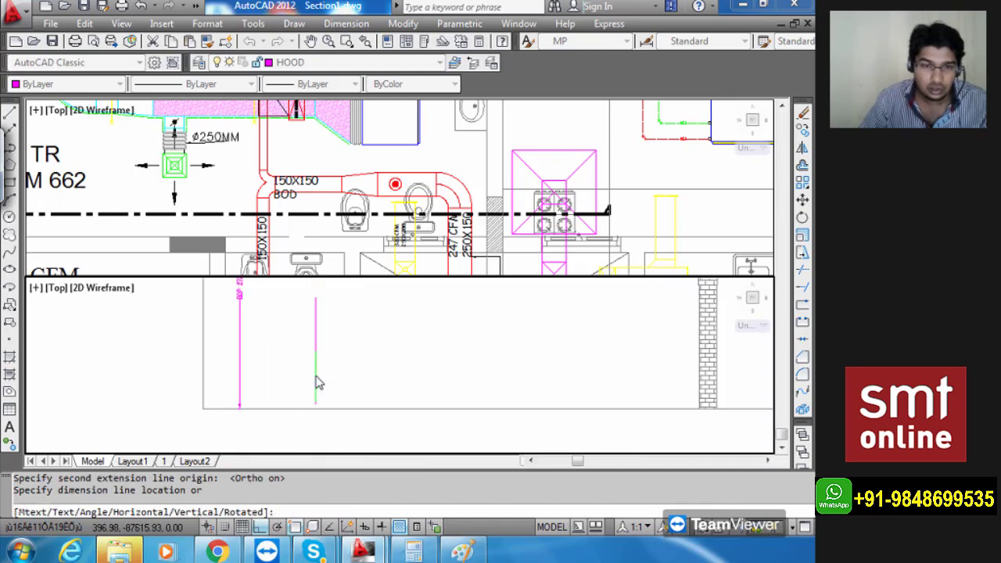
{"action": "middle_click_drag", "start_coordinate": [315, 380], "coordinate": [310, 438]}
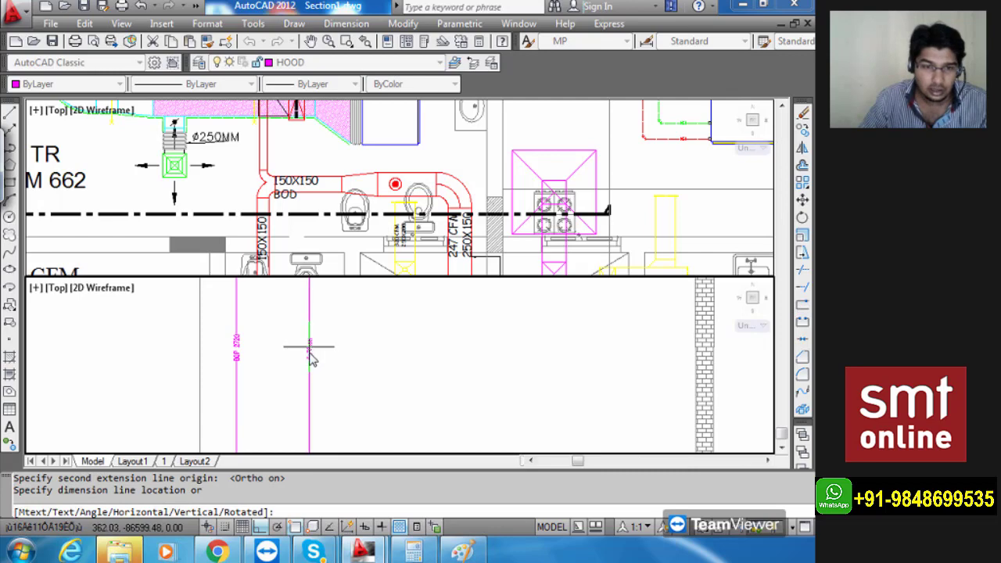
{"action": "left_click", "coordinate": [310, 352]}
Replace the text of the dimension between the diffuser and the floor with "B.O.DIFF 2695".
{"action": "scroll", "coordinate": [309, 359], "scroll_direction": "up", "scroll_amount": 5}
{"action": "middle_click_drag", "start_coordinate": [311, 360], "coordinate": [326, 416]}
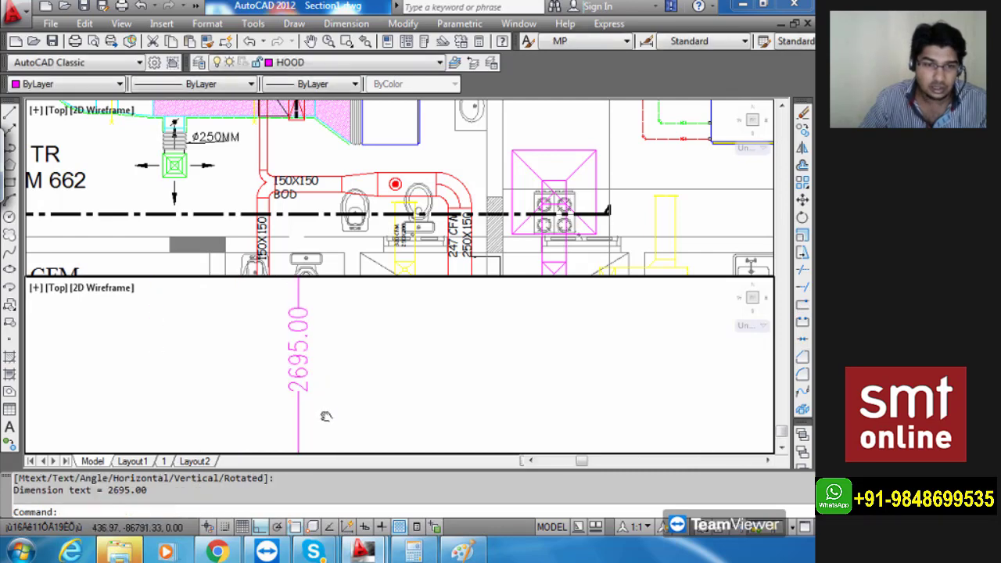
{"action": "double_click", "coordinate": [295, 379]}
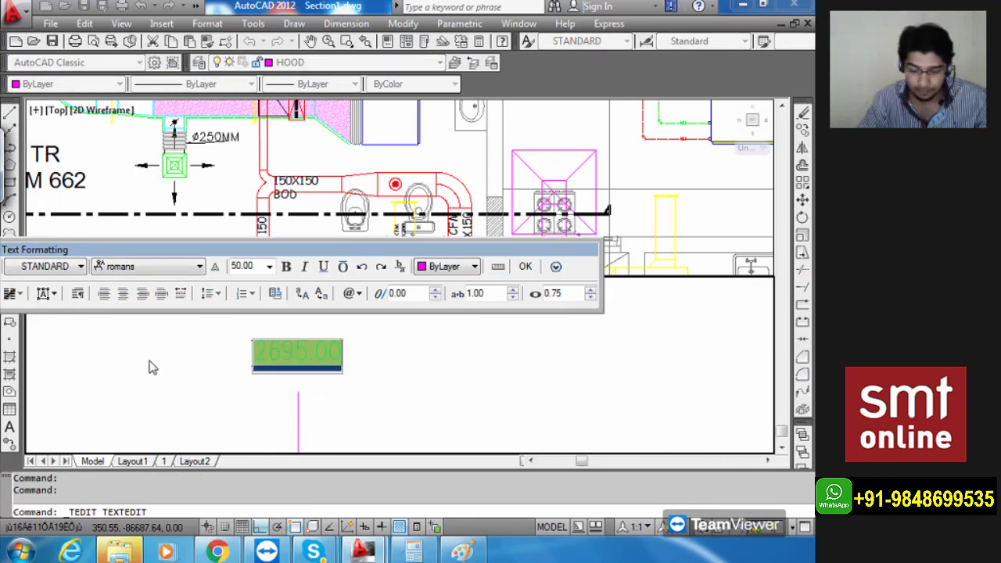
{"action": "type", "text": "B."}
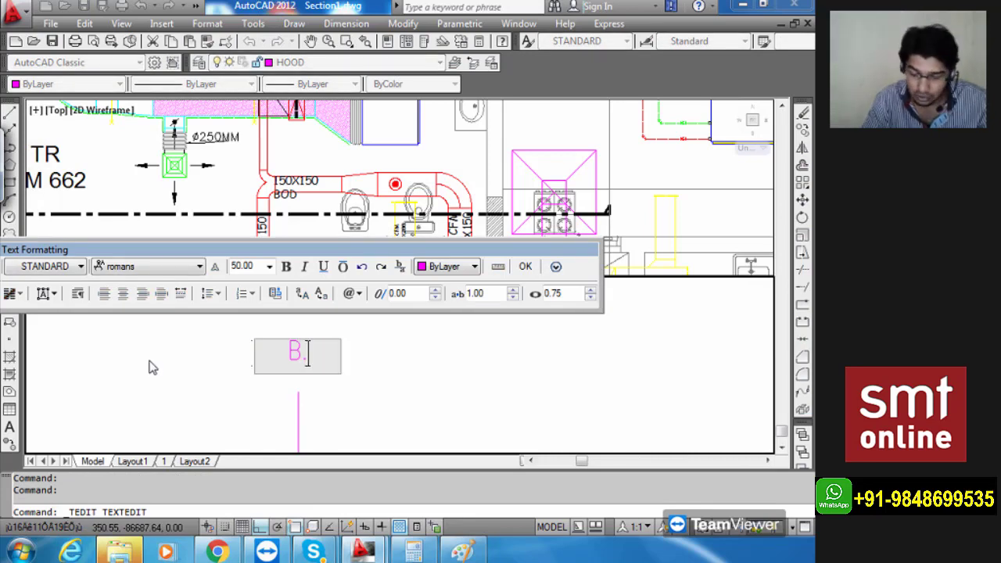
{"action": "type", "text": "O.D"}
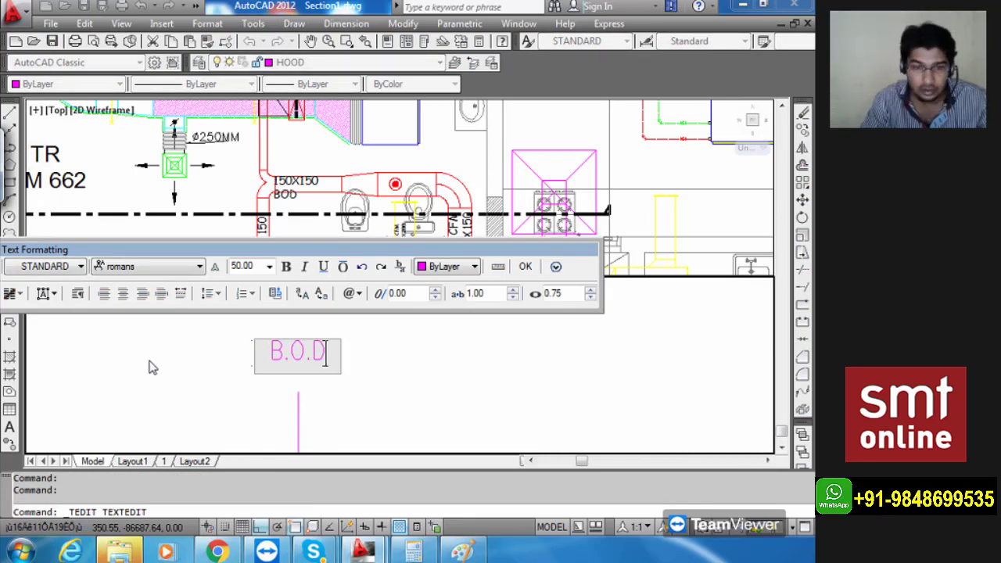
{"action": "type", "text": "IFF"}
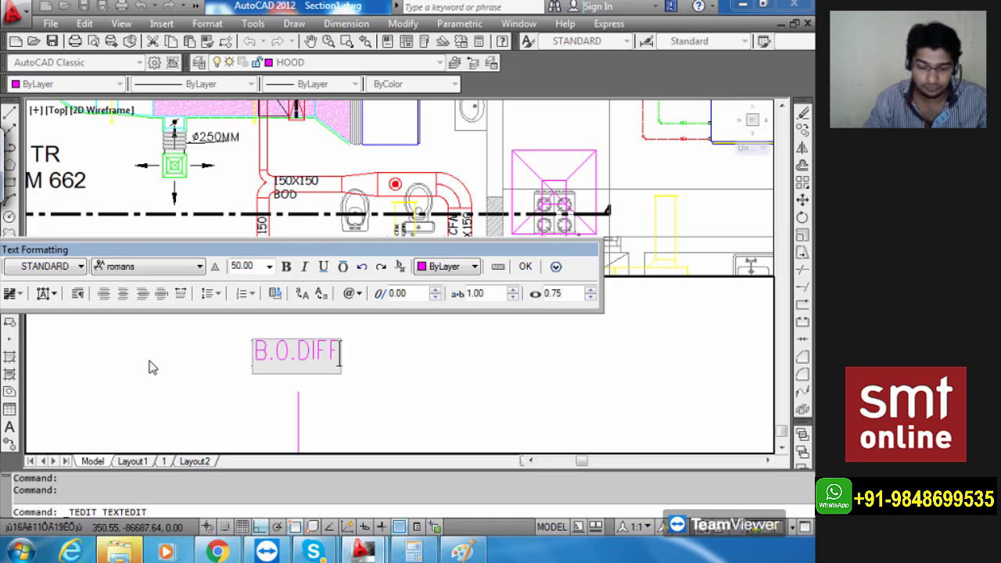
{"action": "type", "text": " 2695"}
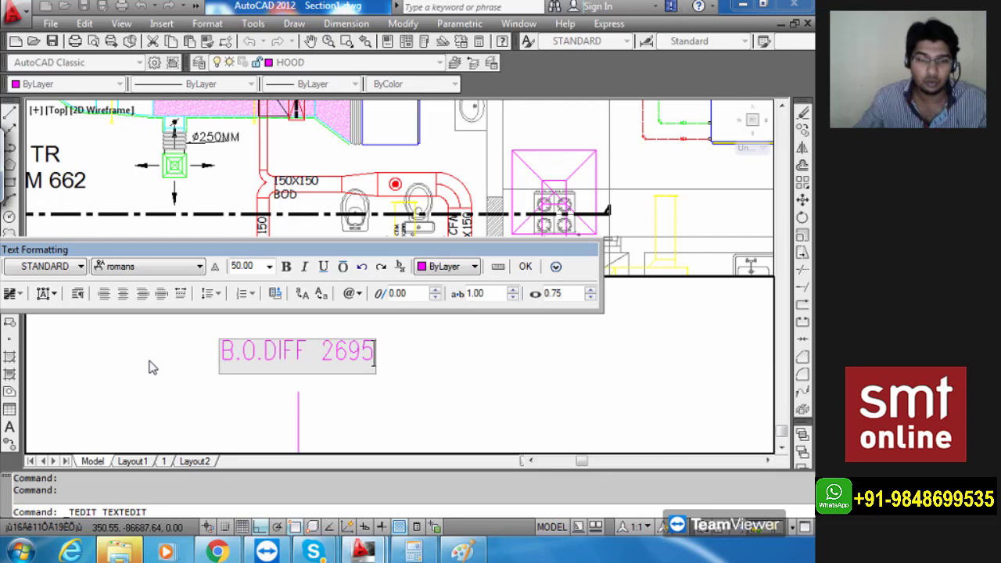
{"action": "left_click", "coordinate": [526, 266]}
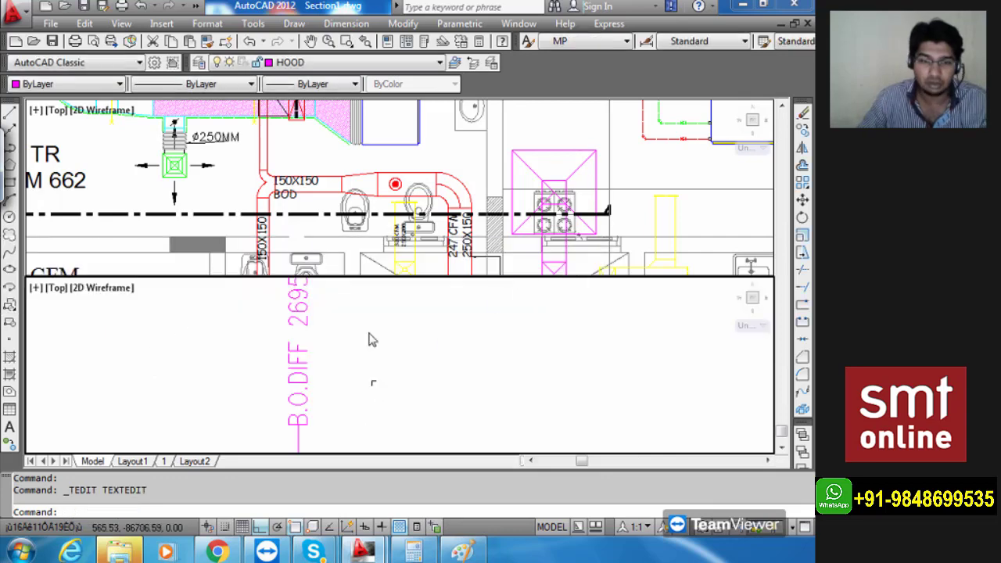
{"action": "scroll", "coordinate": [327, 381], "scroll_direction": "down", "scroll_amount": 4}
{"action": "scroll", "coordinate": [327, 380], "scroll_direction": "down", "scroll_amount": 4}
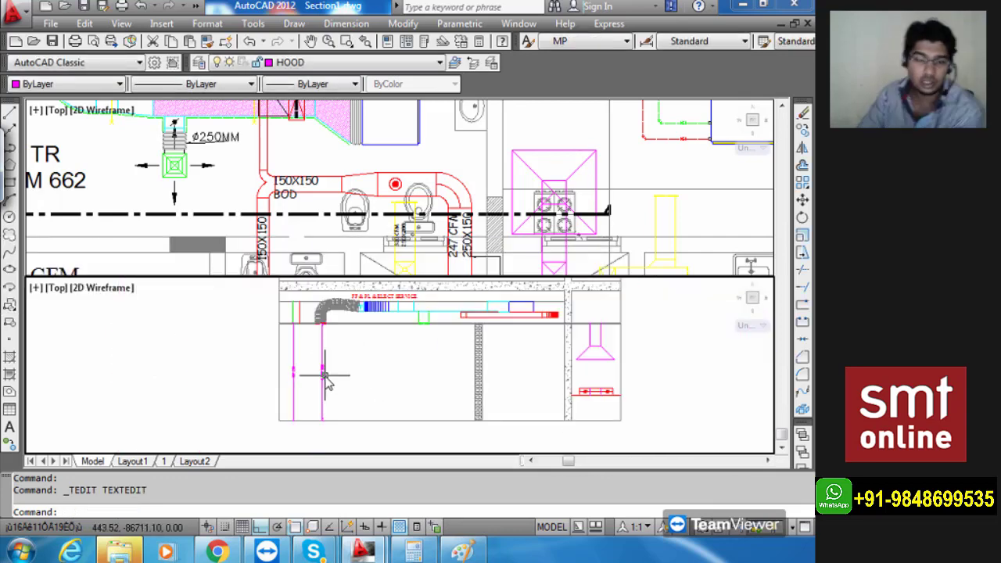
Add a vertical linear dimension from the underside of the cyan duct, just past the blue-hatched part, to the section's floor line.
{"action": "scroll", "coordinate": [368, 329], "scroll_direction": "up", "scroll_amount": 4}
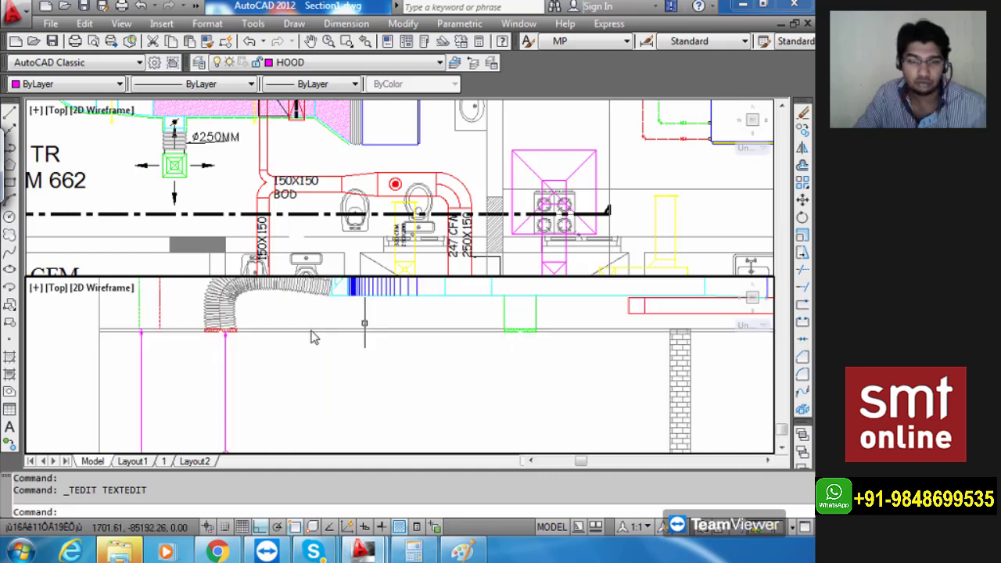
{"action": "scroll", "coordinate": [383, 333], "scroll_direction": "up", "scroll_amount": 2}
{"action": "type", "text": "DLI"}
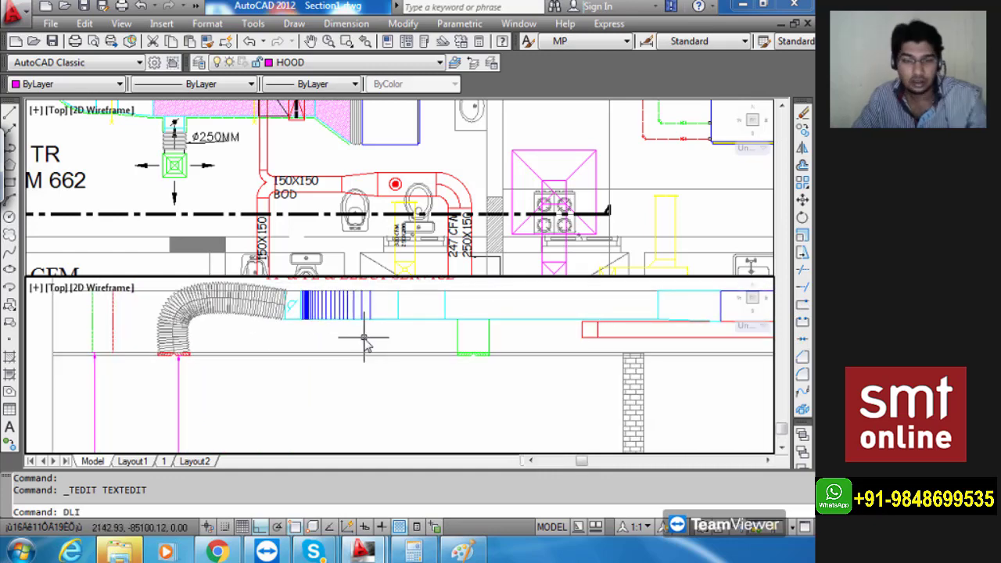
{"action": "key", "text": "Return"}
{"action": "left_click", "coordinate": [384, 327]}
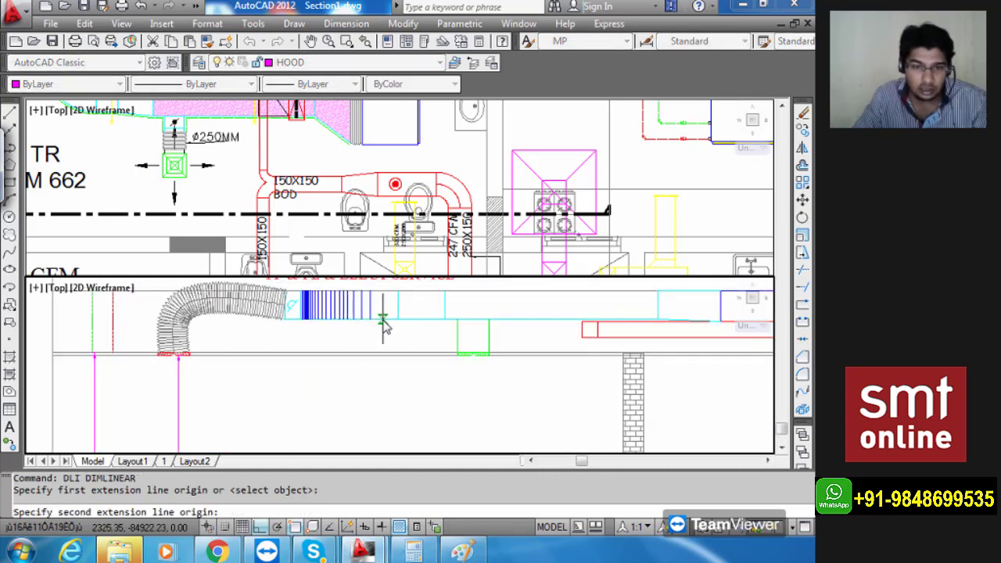
{"action": "scroll", "coordinate": [384, 328], "scroll_direction": "down", "scroll_amount": 3}
{"action": "scroll", "coordinate": [384, 327], "scroll_direction": "down", "scroll_amount": 3}
{"action": "scroll", "coordinate": [385, 351], "scroll_direction": "up", "scroll_amount": 4}
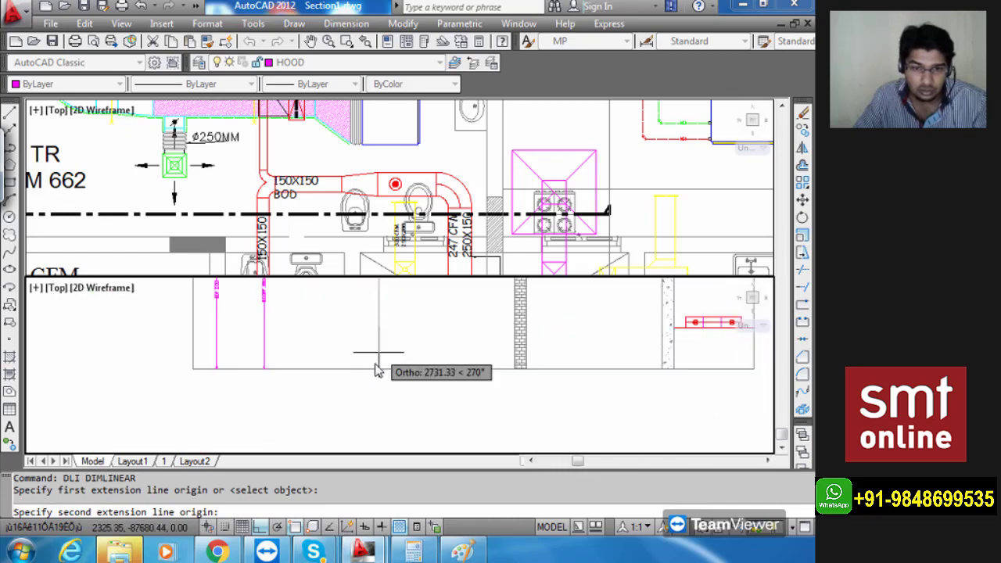
{"action": "left_click", "coordinate": [378, 371]}
{"action": "scroll", "coordinate": [378, 376], "scroll_direction": "up", "scroll_amount": 2}
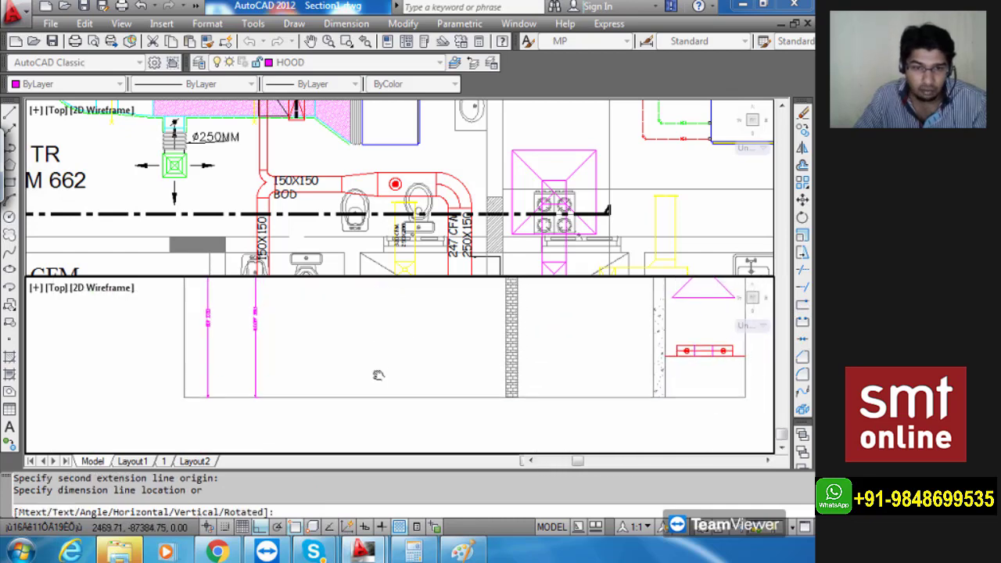
{"action": "left_click", "coordinate": [374, 404]}
Replace the text of the dimension between the cyan duct and the floor with "B.O.D 3044".
{"action": "scroll", "coordinate": [370, 342], "scroll_direction": "up", "scroll_amount": 4}
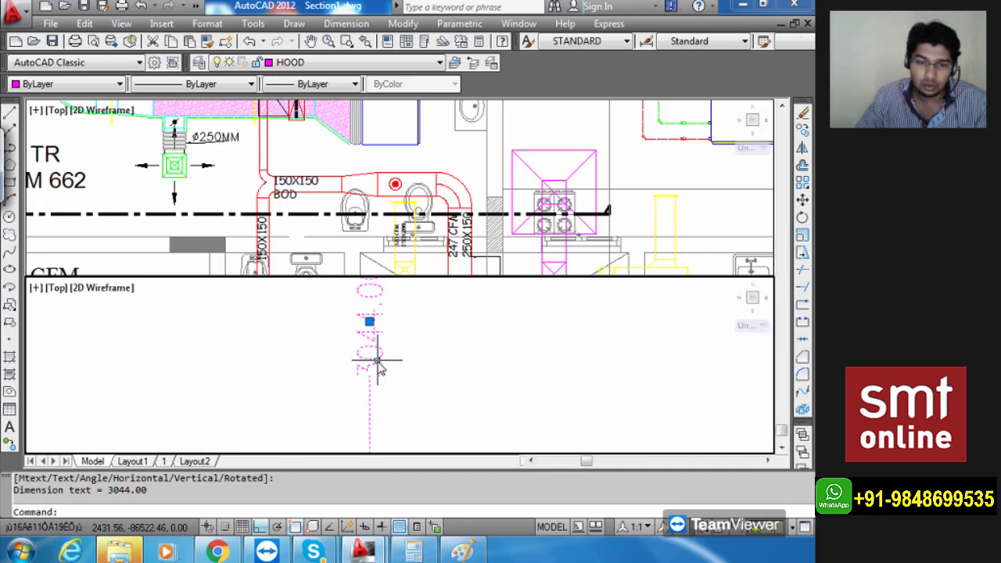
{"action": "double_click", "coordinate": [377, 362]}
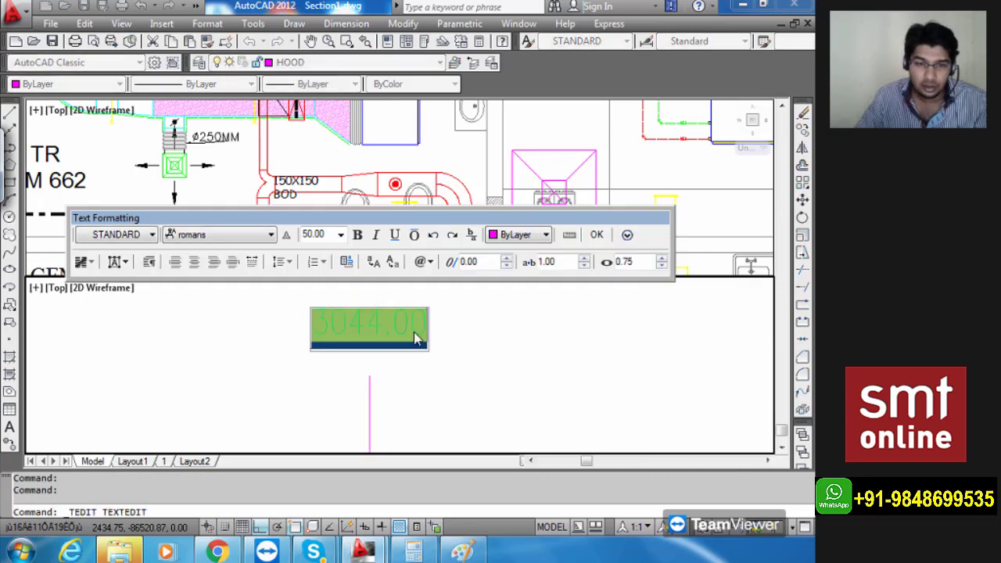
{"action": "type", "text": "B"}
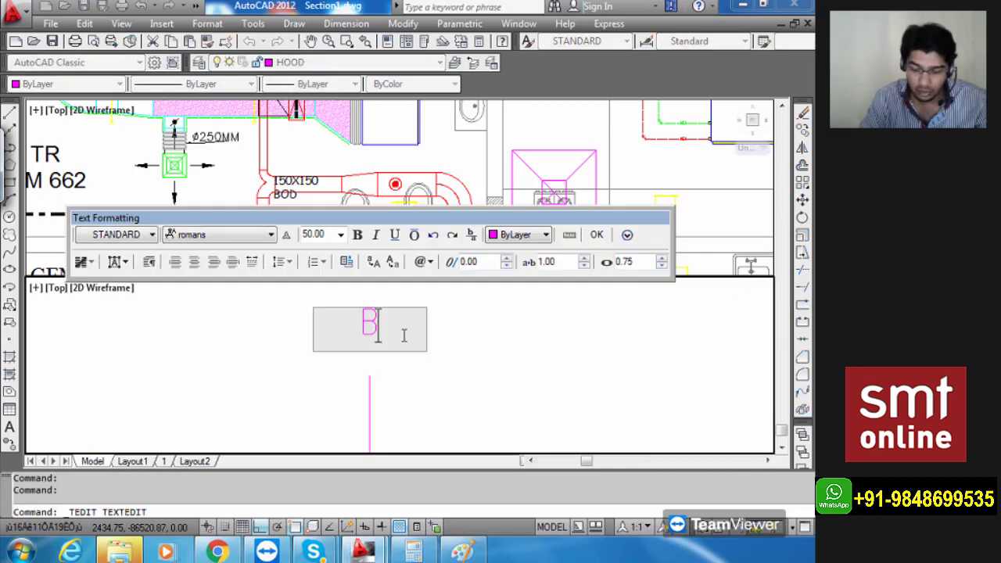
{"action": "type", "text": ".O.D 301"}
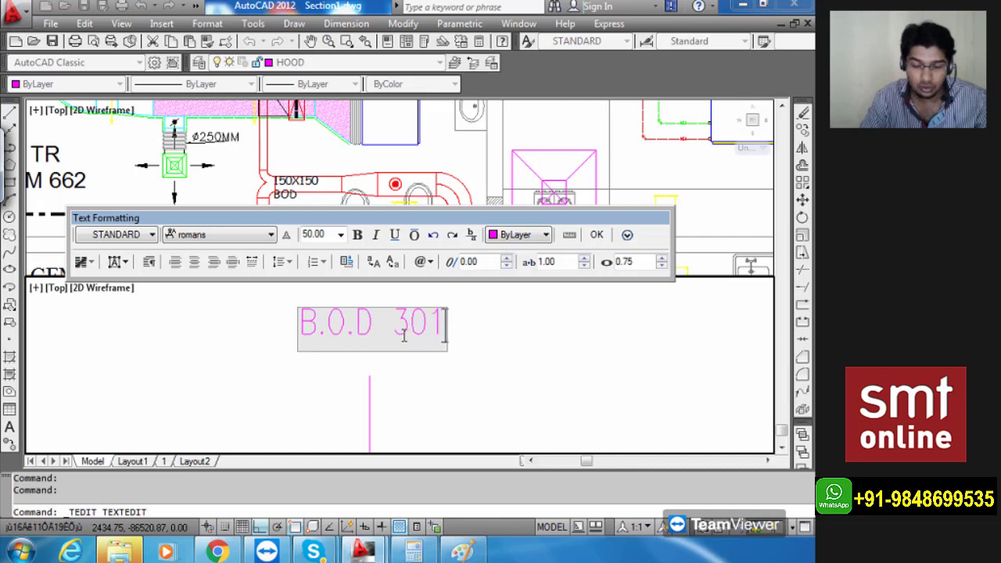
{"action": "key", "text": "BackSpace"}
{"action": "type", "text": "44"}
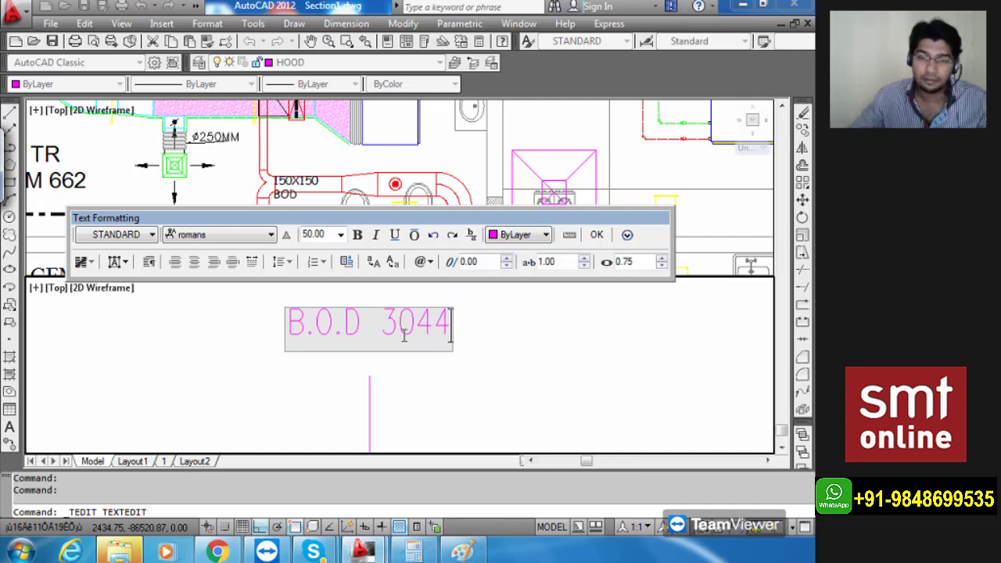
{"action": "left_click", "coordinate": [597, 234]}
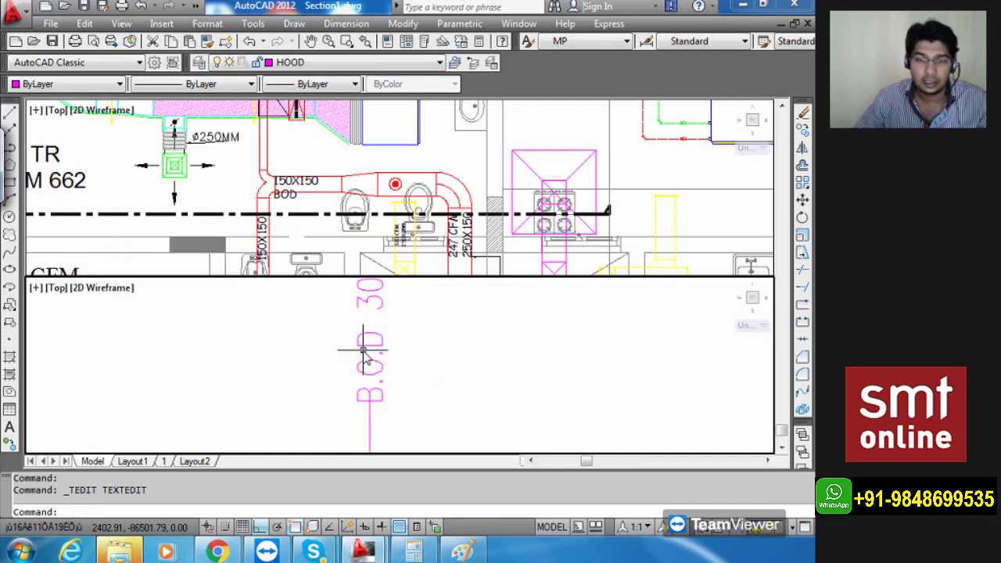
Add a vertical linear dimension from the underside of the red exhaust duct, near its end beside the brick wall, to the floor line.
{"action": "scroll", "coordinate": [363, 352], "scroll_direction": "down", "scroll_amount": 5}
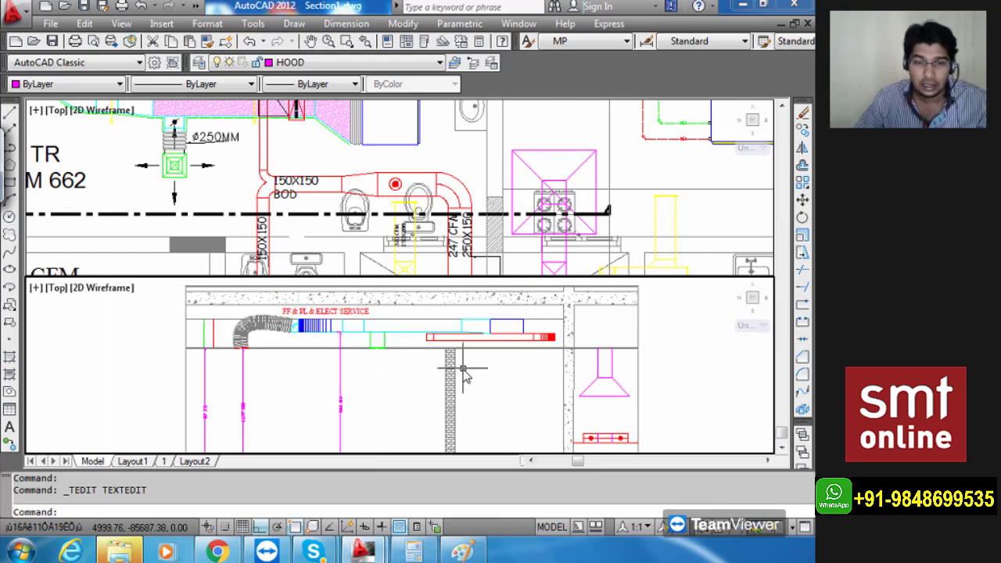
{"action": "middle_click_drag", "start_coordinate": [462, 369], "coordinate": [425, 343]}
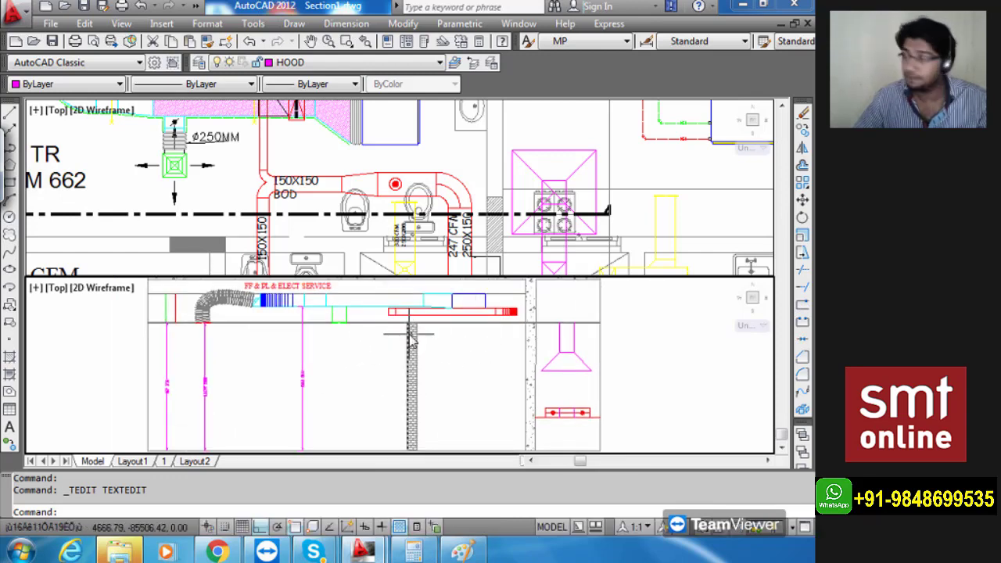
{"action": "type", "text": "DLI"}
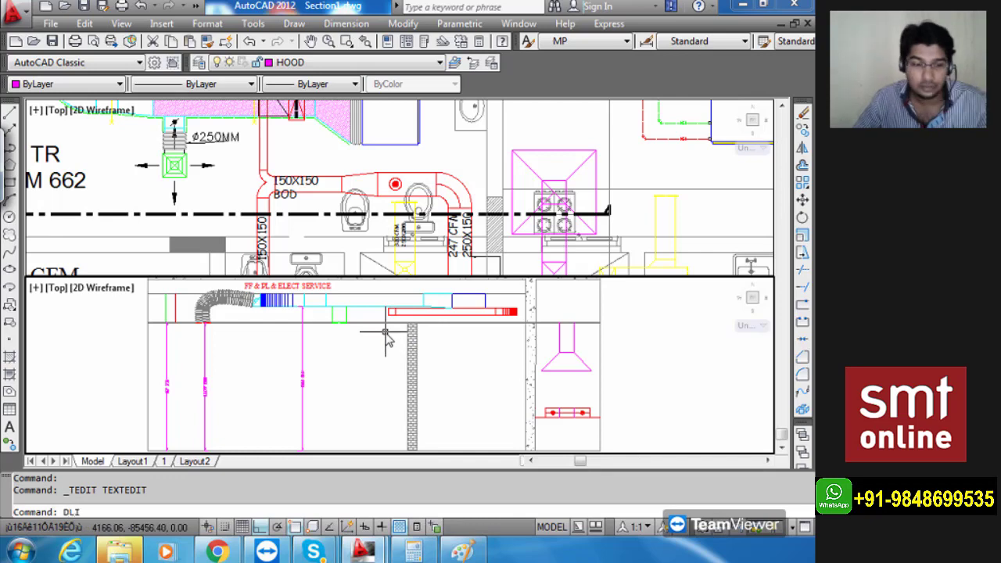
{"action": "key", "text": "Return"}
{"action": "left_click", "coordinate": [393, 316]}
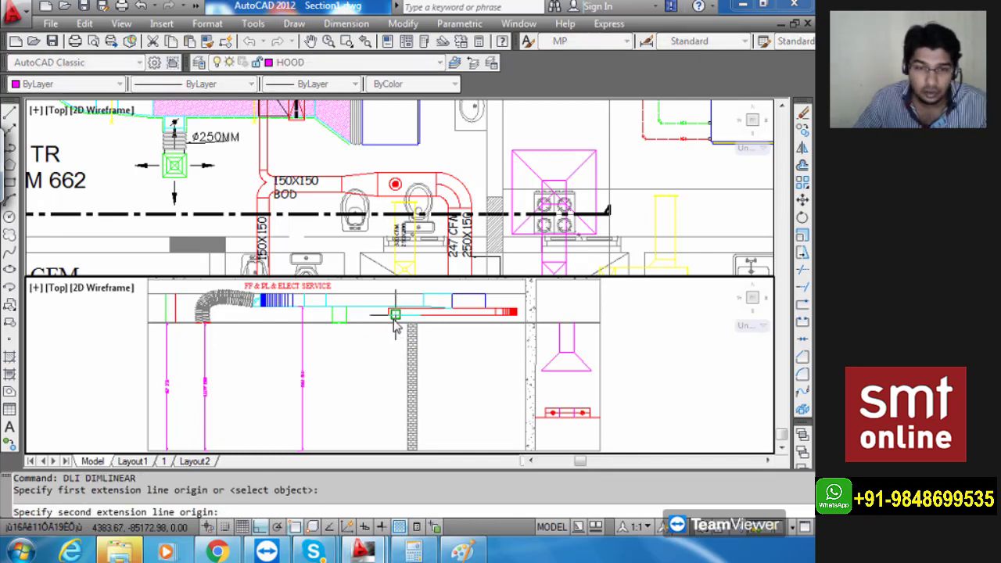
{"action": "middle_click_drag", "start_coordinate": [398, 402], "coordinate": [397, 338]}
{"action": "left_click", "coordinate": [397, 384]}
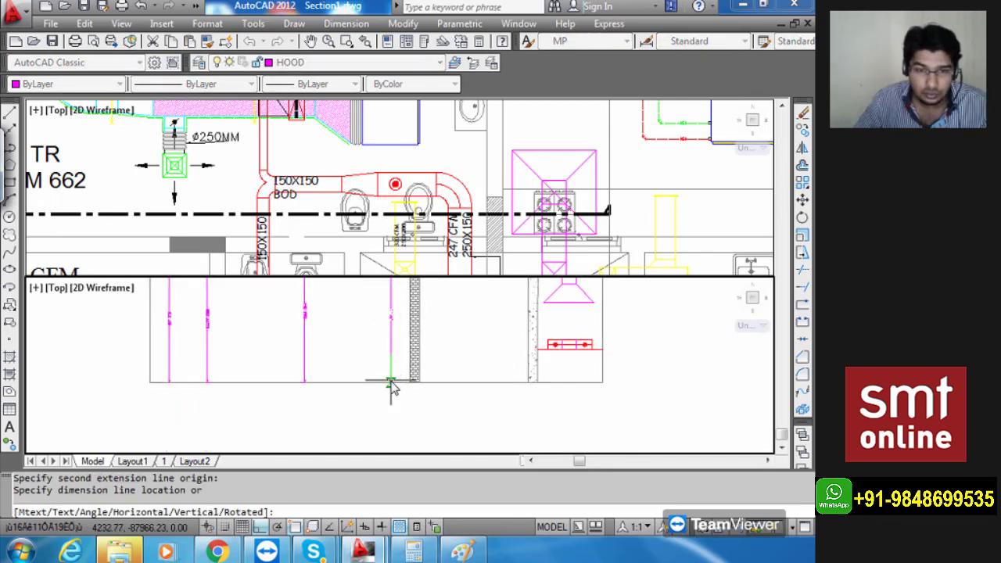
{"action": "left_click", "coordinate": [391, 320]}
Replace the text of the dimension between the red exhaust duct and the floor with "B.O.EAD 2720".
{"action": "scroll", "coordinate": [391, 329], "scroll_direction": "up", "scroll_amount": 3}
{"action": "scroll", "coordinate": [391, 383], "scroll_direction": "up", "scroll_amount": 3}
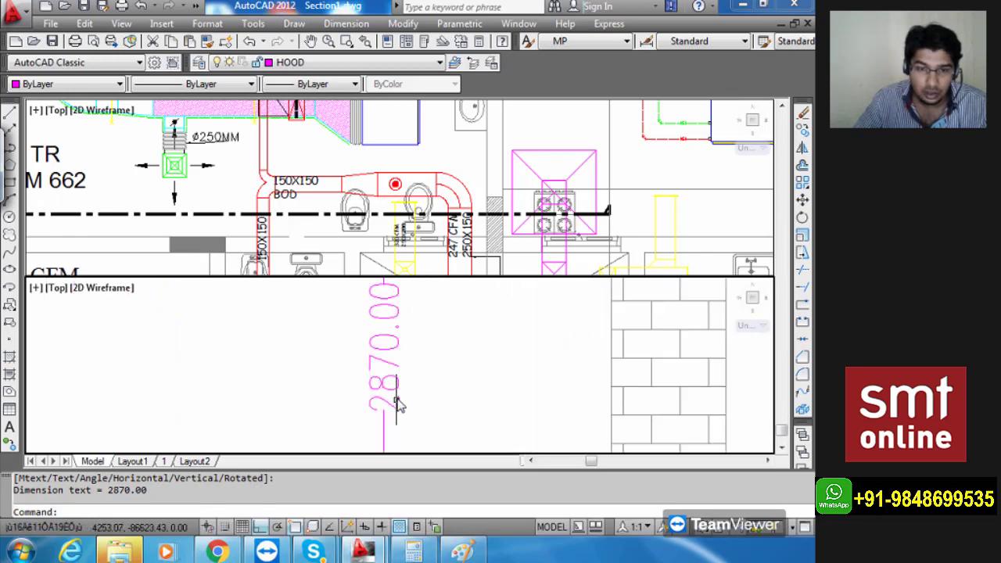
{"action": "left_click", "coordinate": [386, 362]}
{"action": "double_click", "coordinate": [388, 364]}
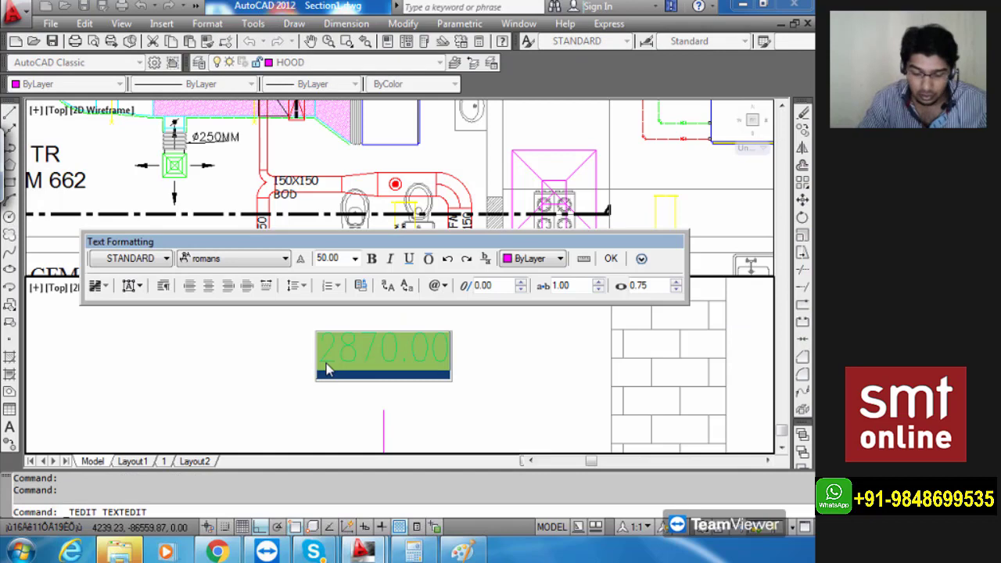
{"action": "type", "text": "B.O.EX"}
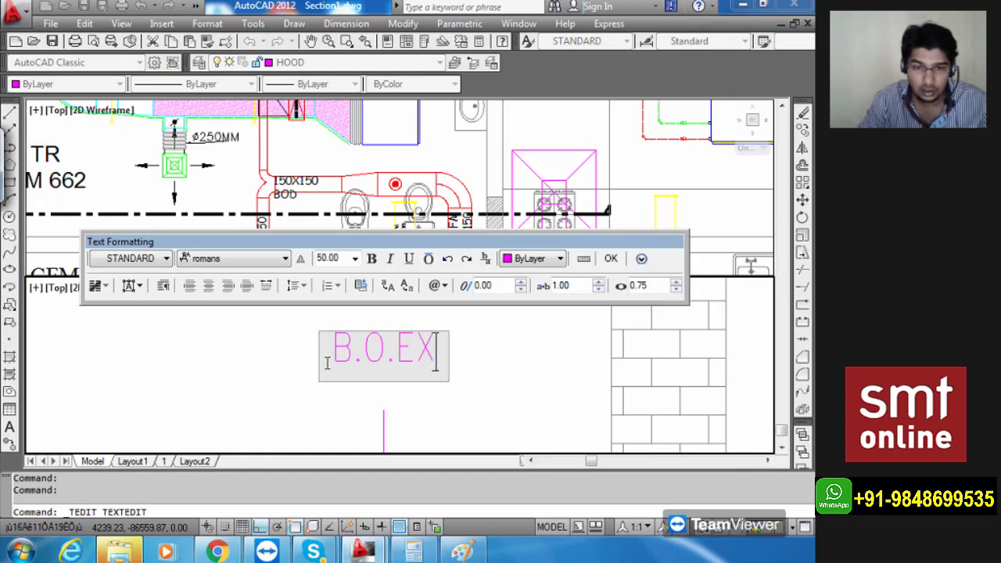
{"action": "key", "text": "BackSpace"}
{"action": "type", "text": "AD"}
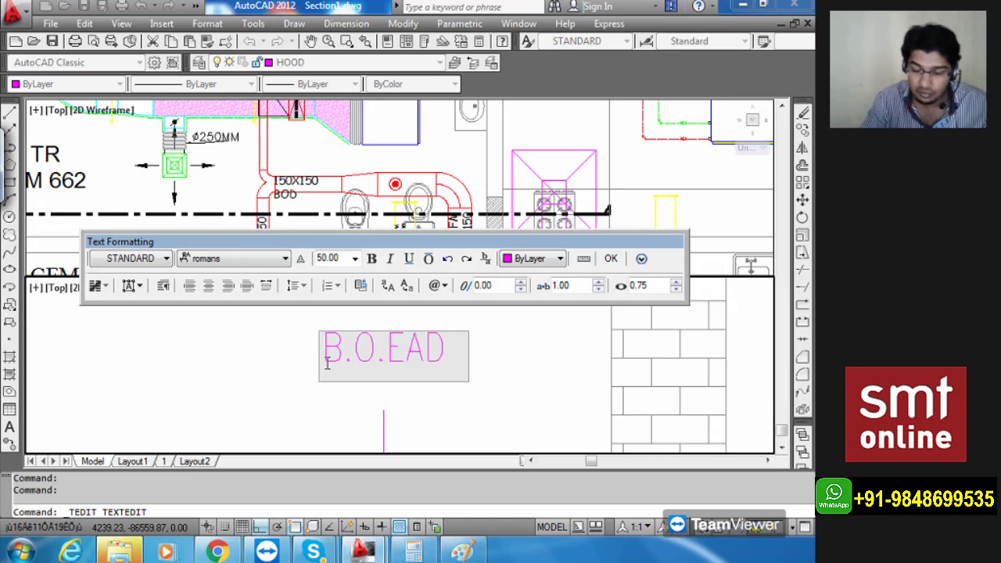
{"action": "type", "text": " 276"}
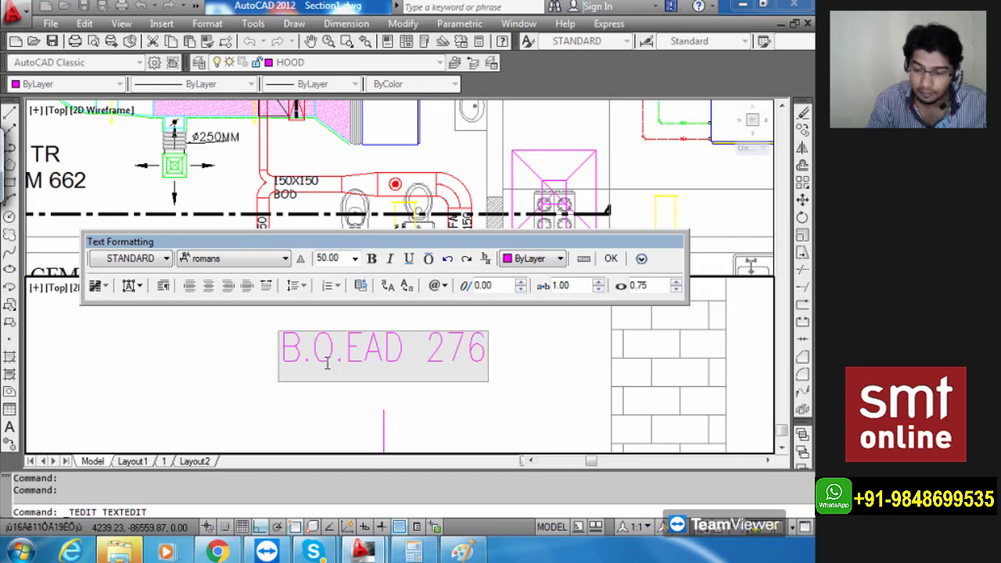
{"action": "key", "text": "BackSpace"}
{"action": "type", "text": "20"}
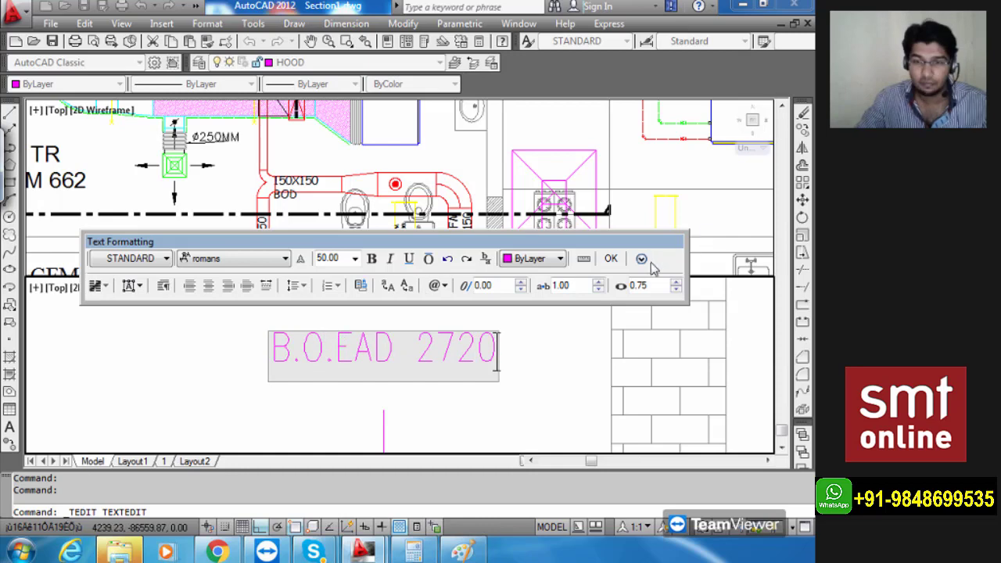
{"action": "left_click", "coordinate": [611, 259]}
Add a vertical linear dimension from the underside of the blue rectangular unit to the floor line, between the brick and concrete walls.
{"action": "scroll", "coordinate": [423, 371], "scroll_direction": "down", "scroll_amount": 3}
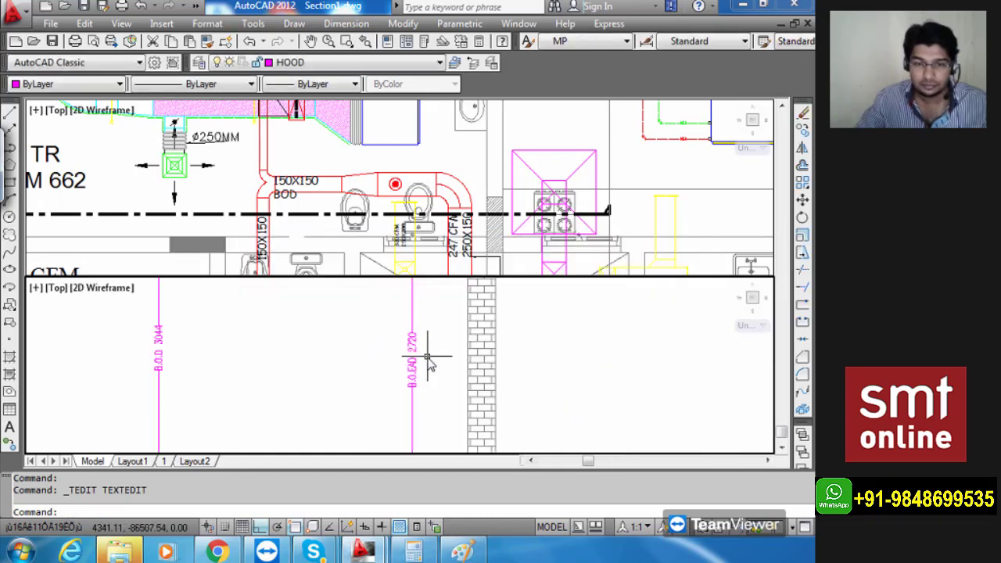
{"action": "scroll", "coordinate": [425, 353], "scroll_direction": "down", "scroll_amount": 3}
{"action": "middle_click_drag", "start_coordinate": [509, 353], "coordinate": [480, 386]}
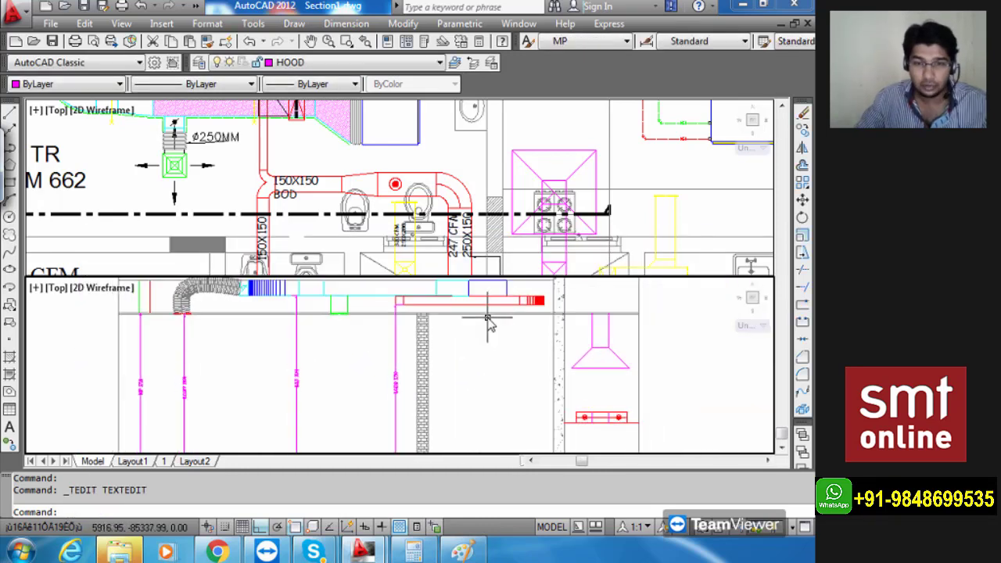
{"action": "middle_click_drag", "start_coordinate": [506, 347], "coordinate": [474, 345]}
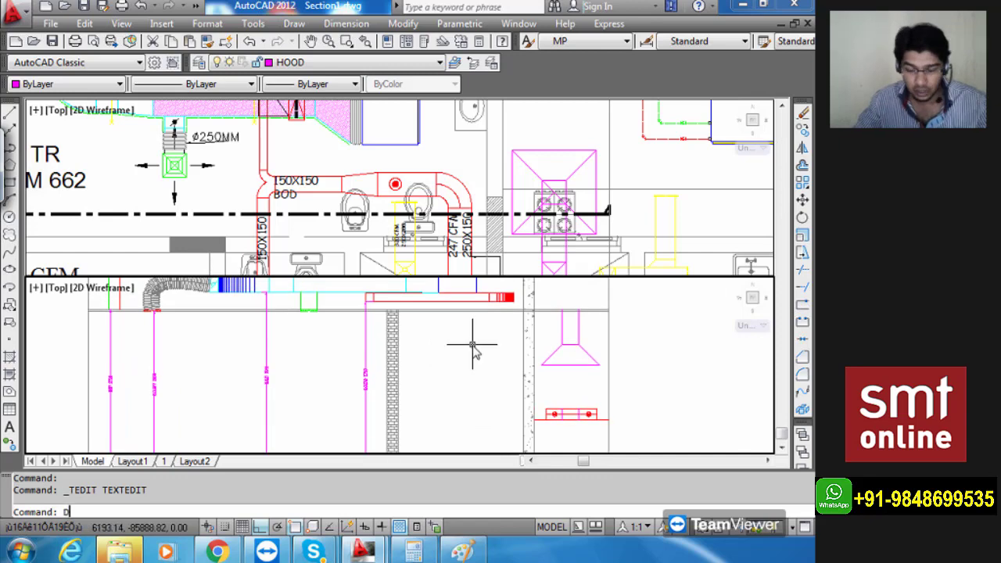
{"action": "type", "text": "LI"}
{"action": "key", "text": "Return"}
{"action": "left_click", "coordinate": [457, 295]}
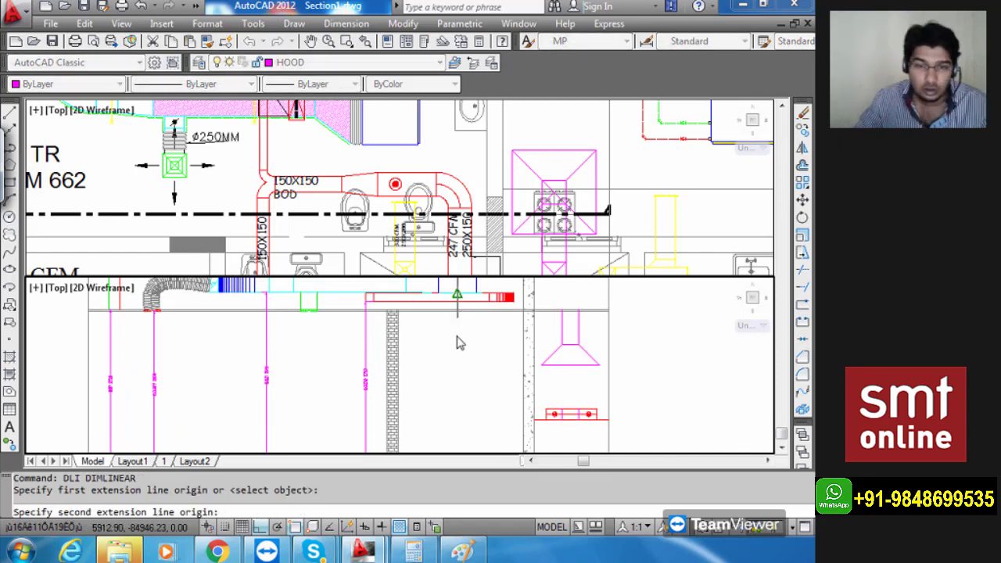
{"action": "middle_click_drag", "start_coordinate": [452, 454], "coordinate": [445, 409]}
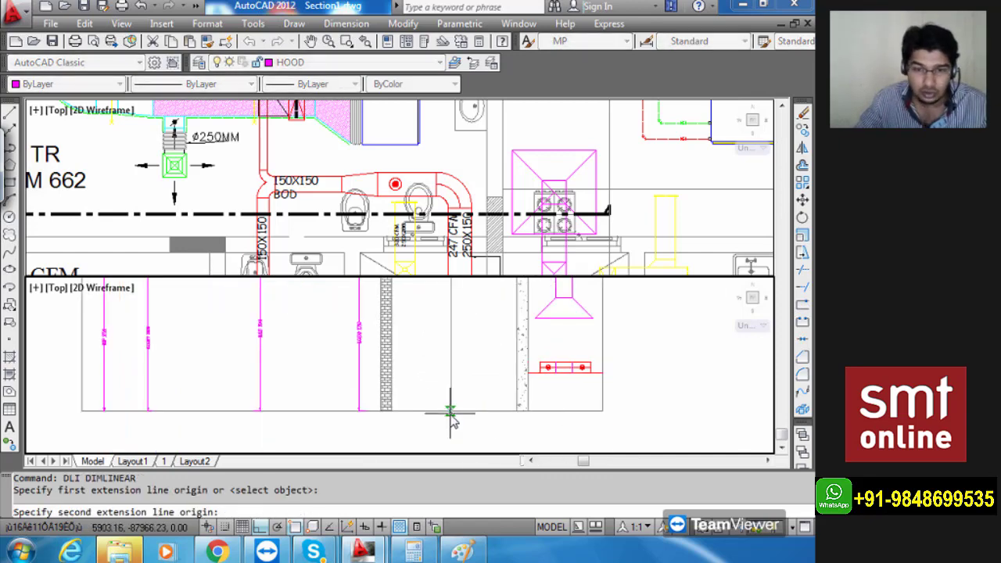
{"action": "left_click", "coordinate": [451, 411]}
{"action": "left_click", "coordinate": [444, 380]}
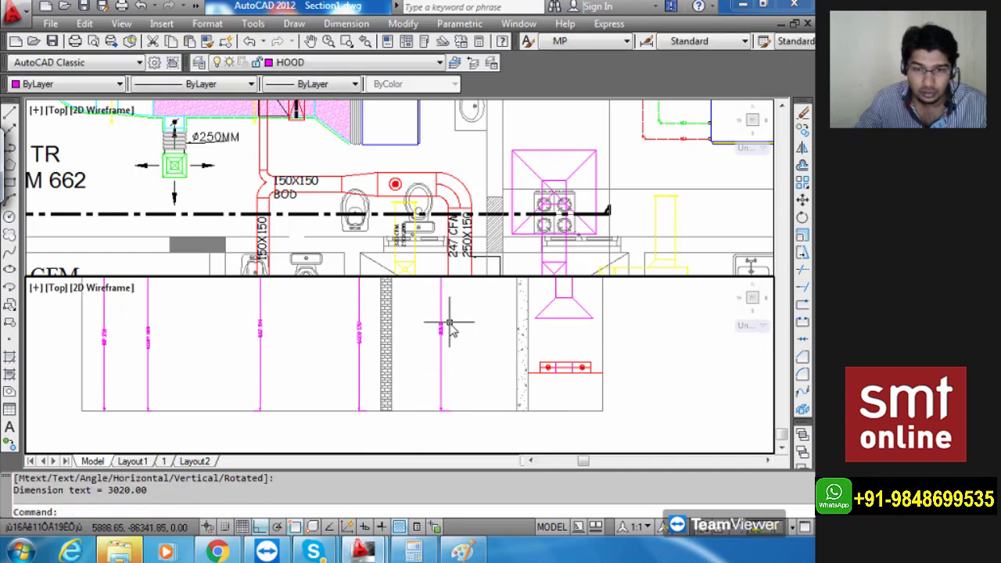
Replace the text of the dimension between the blue unit and the floor with "B.O.M 3020".
{"action": "scroll", "coordinate": [451, 347], "scroll_direction": "up", "scroll_amount": 7}
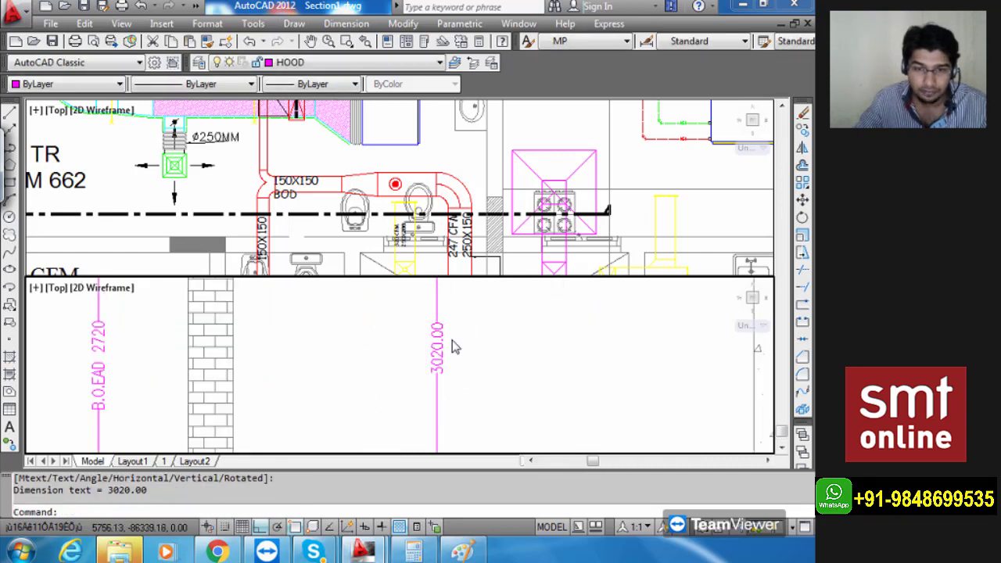
{"action": "scroll", "coordinate": [441, 384], "scroll_direction": "up", "scroll_amount": 2}
{"action": "left_click", "coordinate": [451, 382]}
{"action": "double_click", "coordinate": [451, 382]}
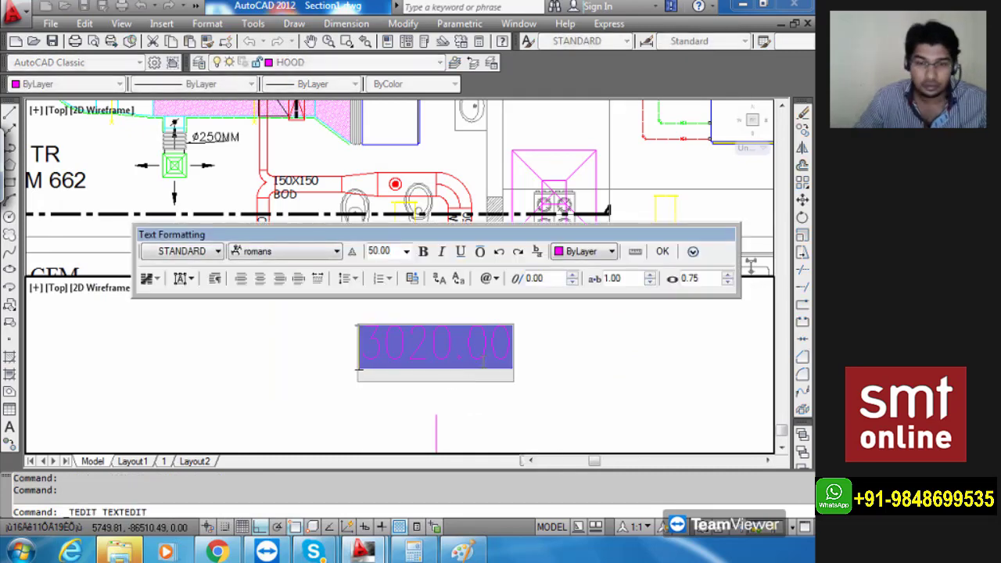
{"action": "double_click", "coordinate": [485, 366]}
{"action": "type", "text": "B."}
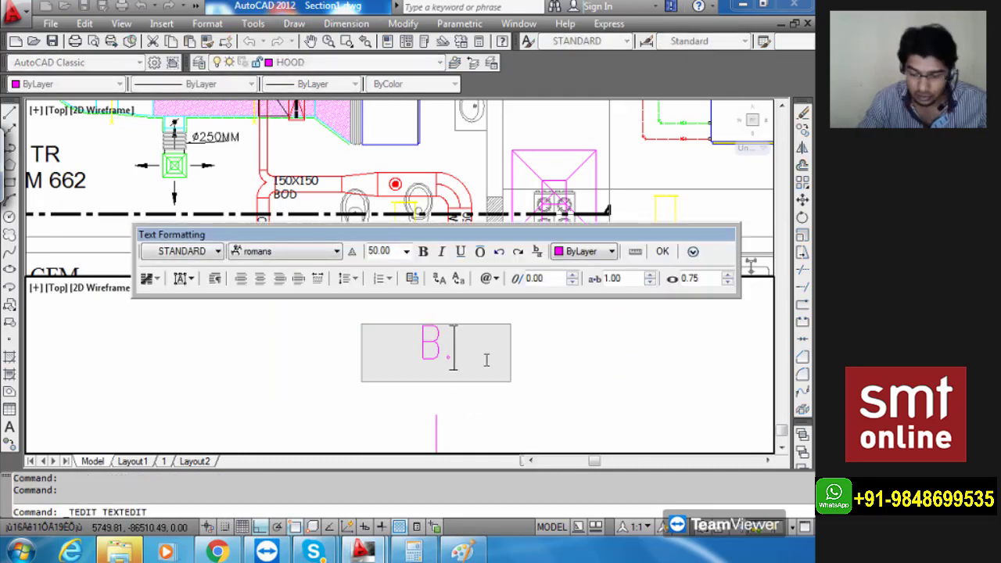
{"action": "type", "text": "O.M"}
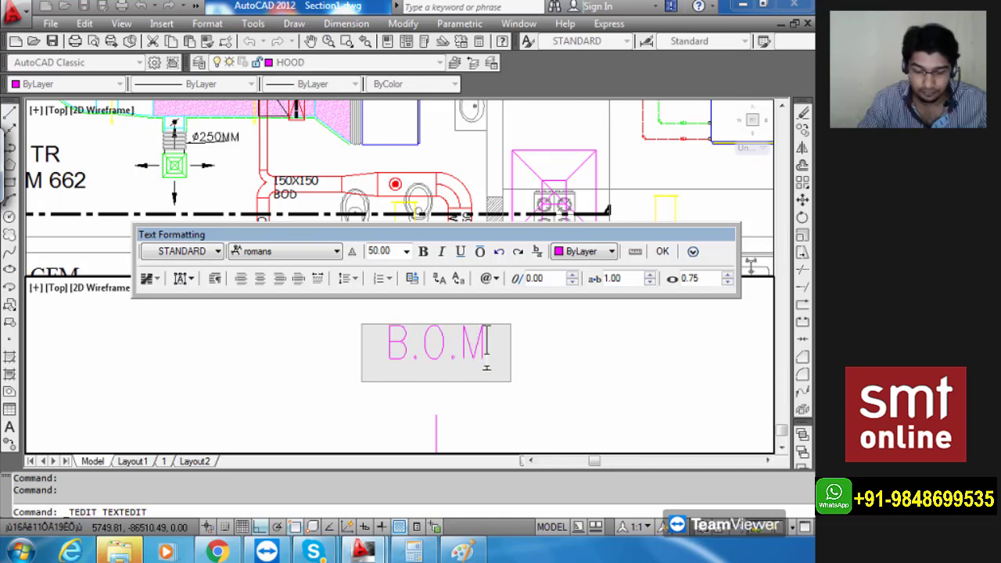
{"action": "type", "text": " 3020"}
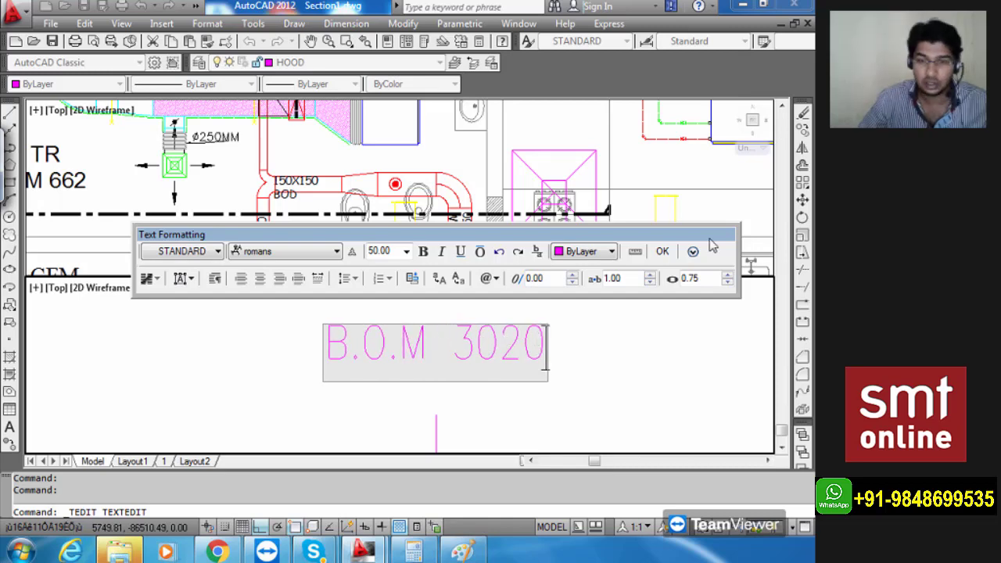
{"action": "left_click", "coordinate": [662, 251]}
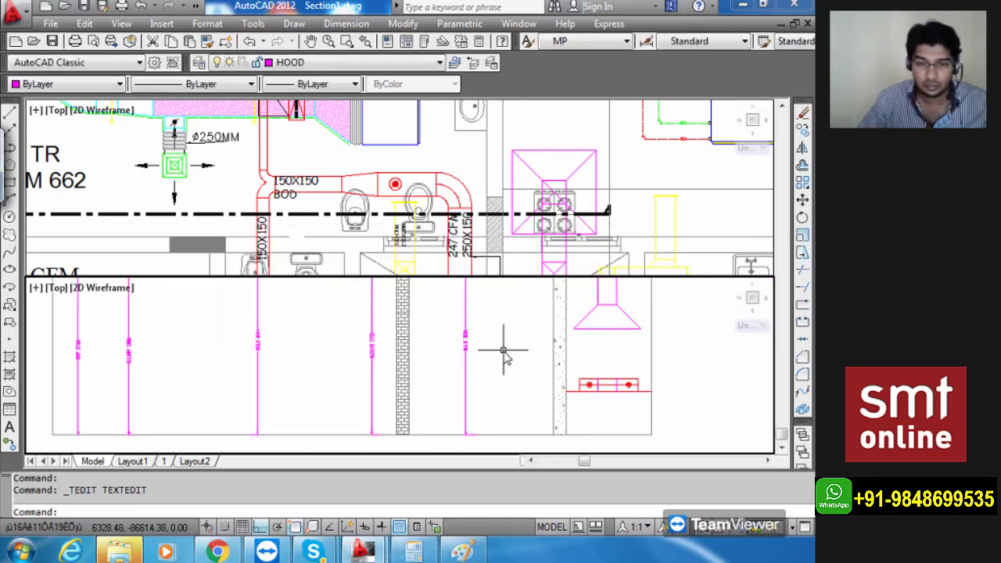
{"action": "scroll", "coordinate": [505, 353], "scroll_direction": "down", "scroll_amount": 4}
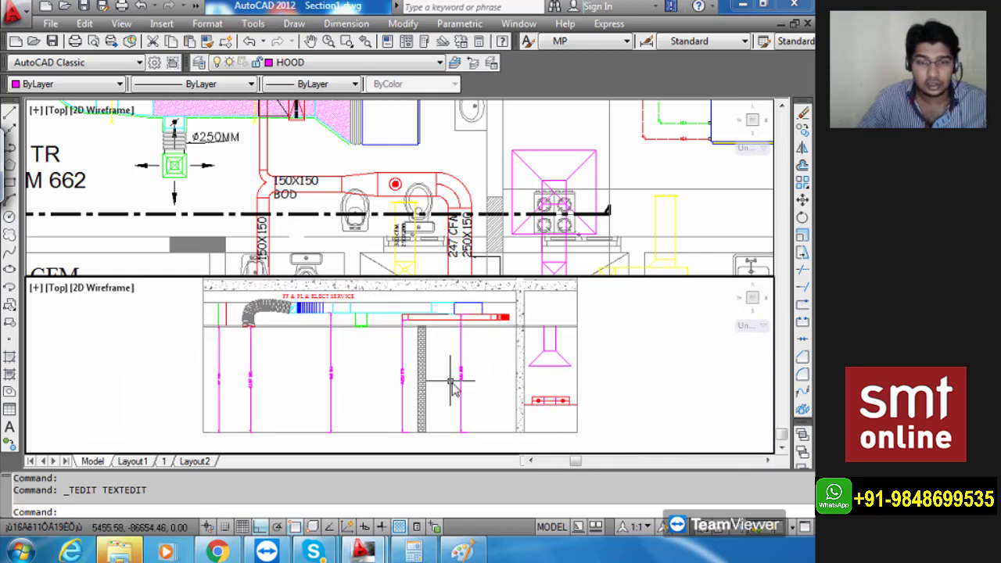
Add a vertical linear dimension from the floor line to the underside of the kitchen hood.
{"action": "middle_click_drag", "start_coordinate": [562, 379], "coordinate": [491, 368]}
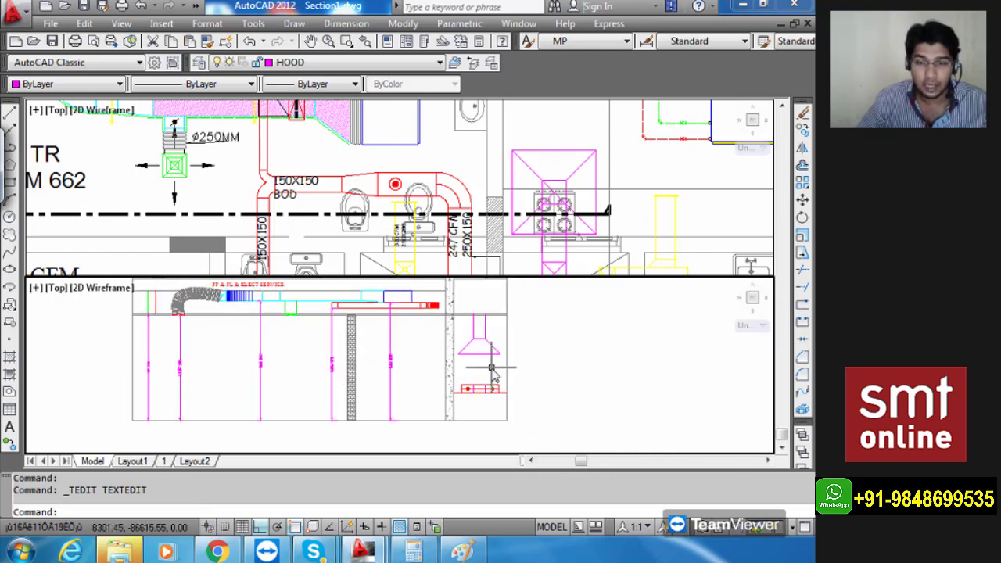
{"action": "scroll", "coordinate": [489, 371], "scroll_direction": "up", "scroll_amount": 6}
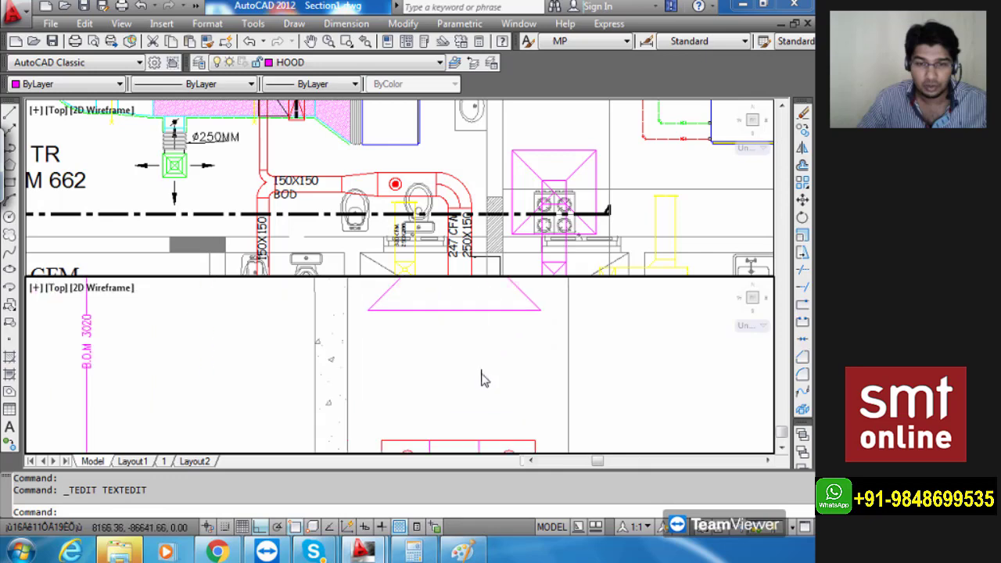
{"action": "scroll", "coordinate": [482, 376], "scroll_direction": "down", "scroll_amount": 4}
{"action": "middle_click_drag", "start_coordinate": [464, 348], "coordinate": [432, 302]}
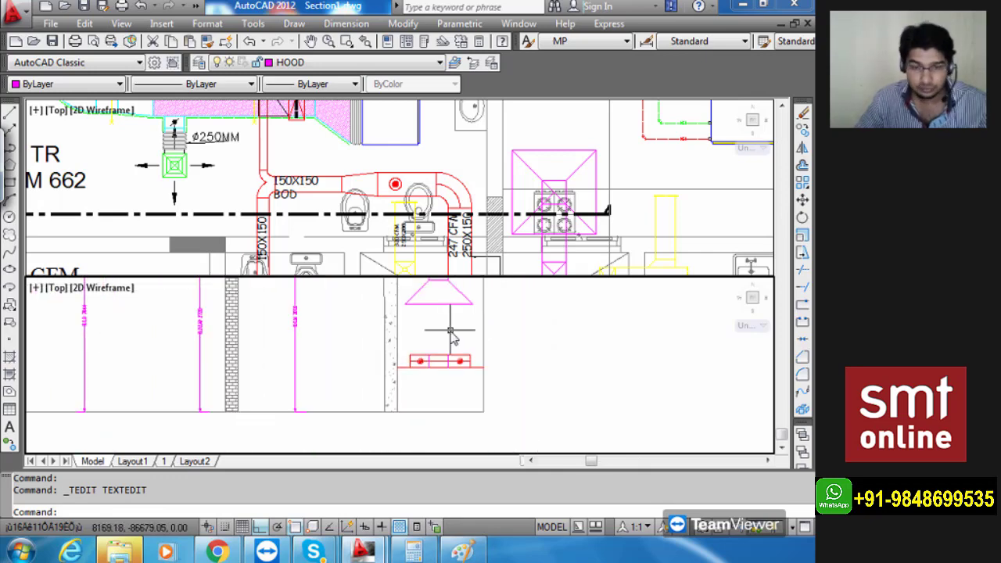
{"action": "type", "text": "LI"}
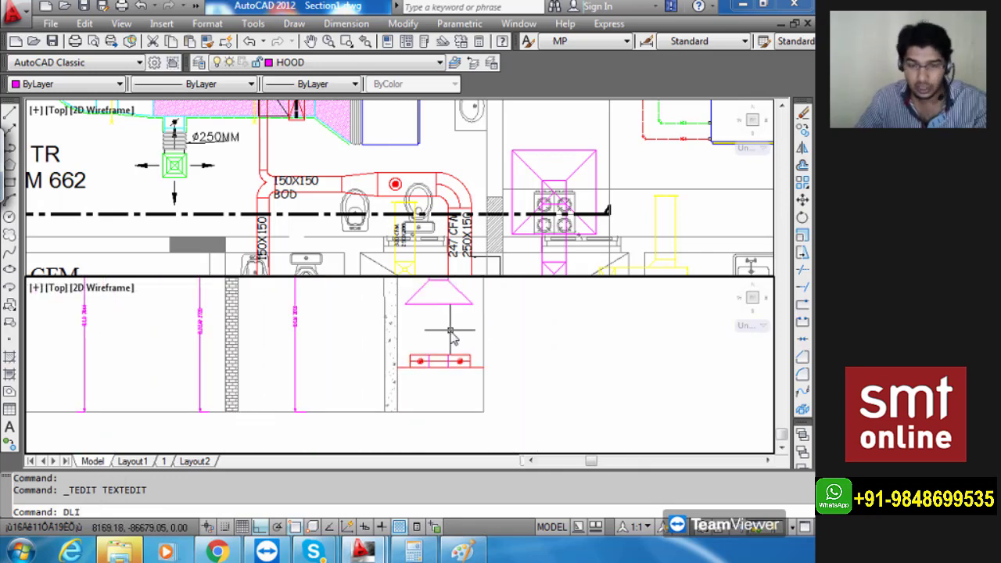
{"action": "key", "text": "Return"}
{"action": "left_click", "coordinate": [441, 413]}
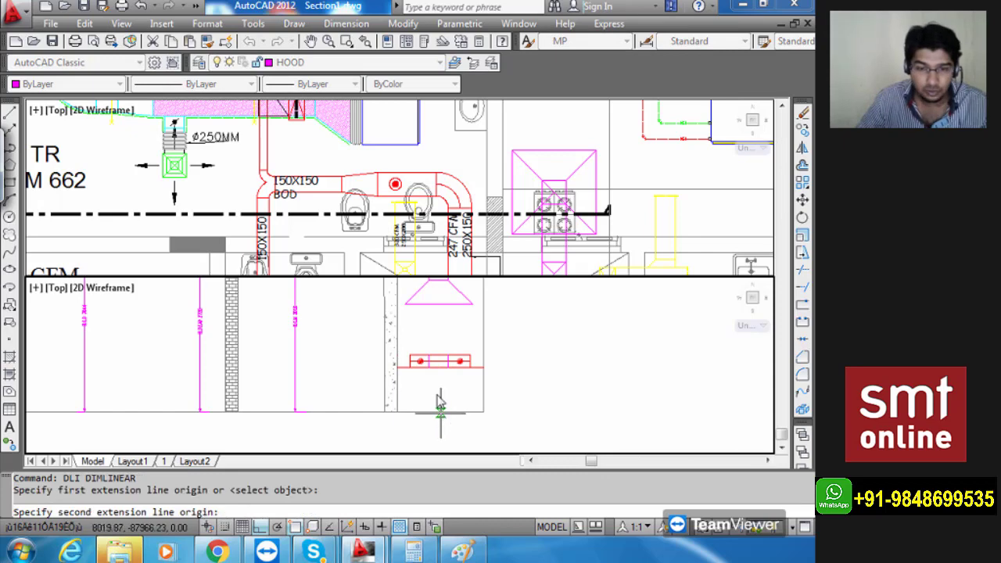
{"action": "left_click", "coordinate": [440, 312]}
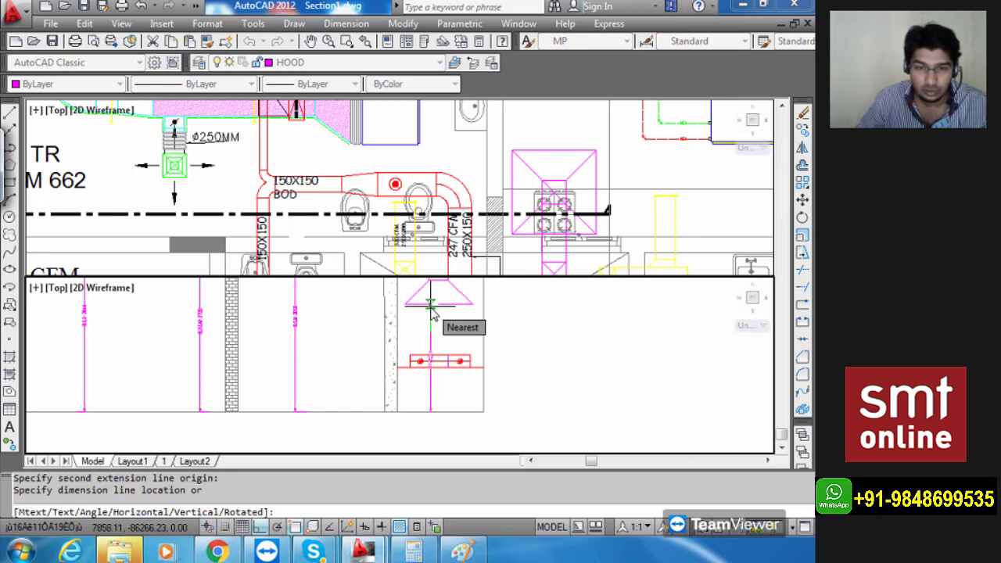
{"action": "left_click", "coordinate": [430, 307]}
Replace the text of the dimension between the kitchen hood and the floor with "B.O.KH 1700".
{"action": "scroll", "coordinate": [426, 360], "scroll_direction": "up", "scroll_amount": 3}
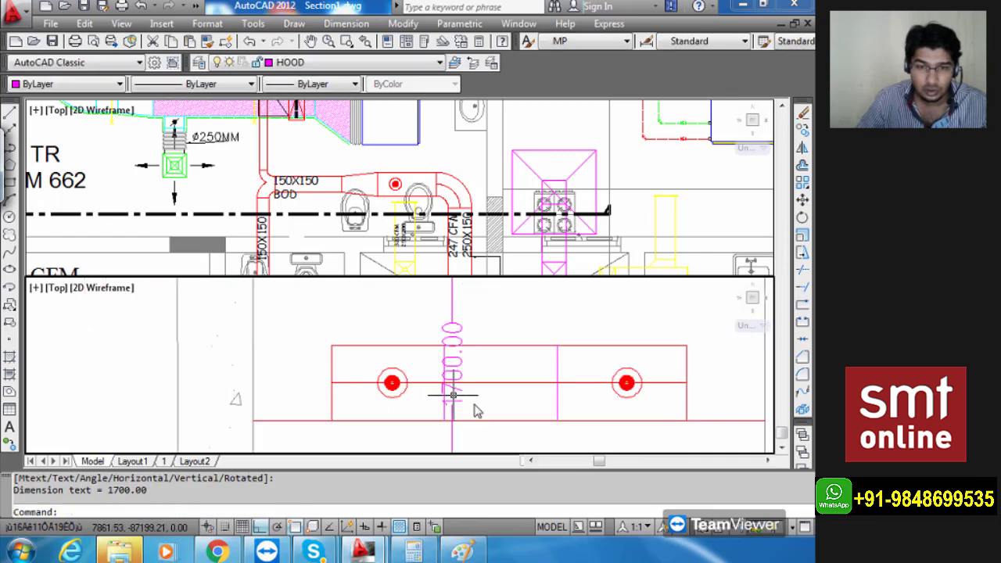
{"action": "left_click", "coordinate": [455, 385]}
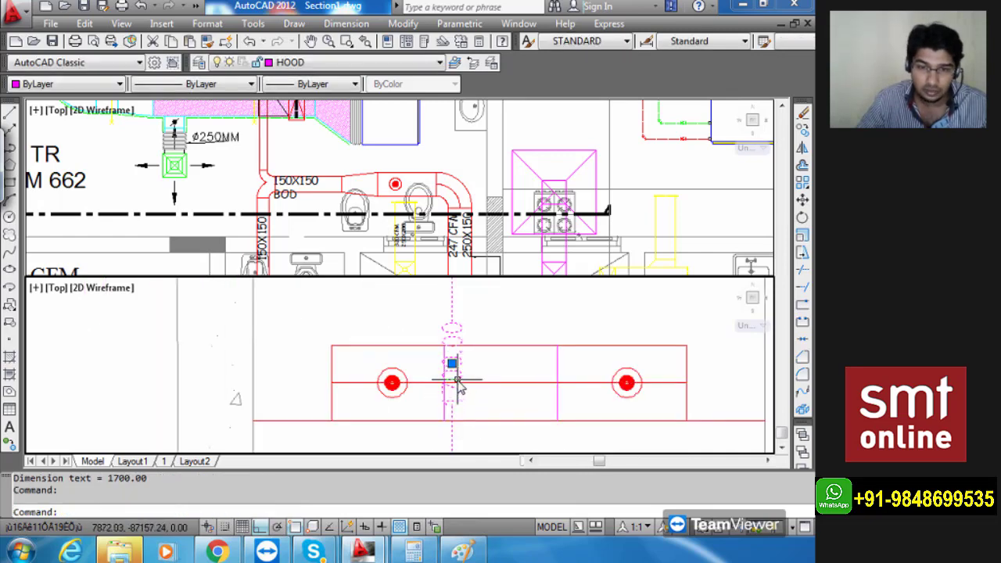
{"action": "double_click", "coordinate": [459, 385]}
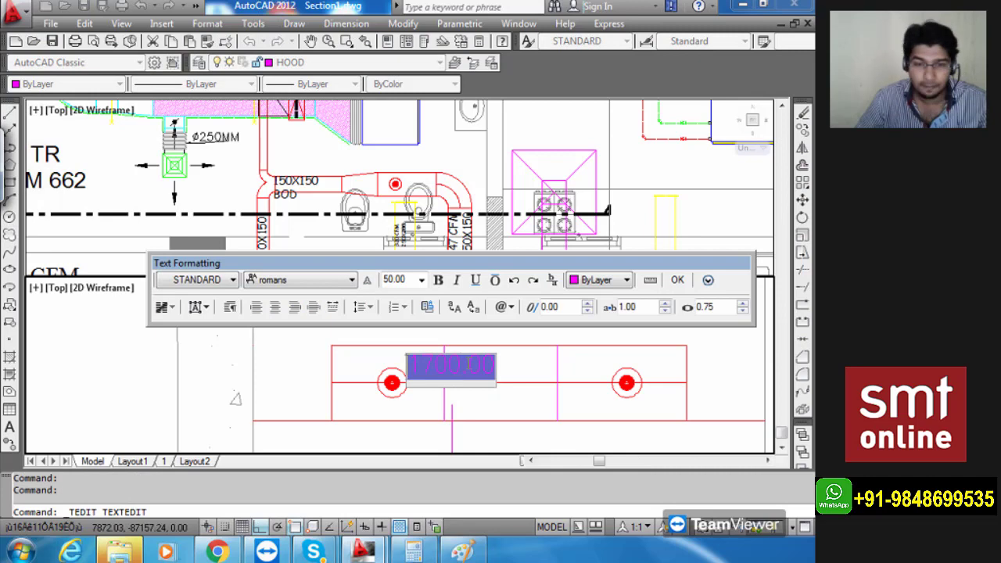
{"action": "double_click", "coordinate": [469, 369]}
{"action": "type", "text": "B."}
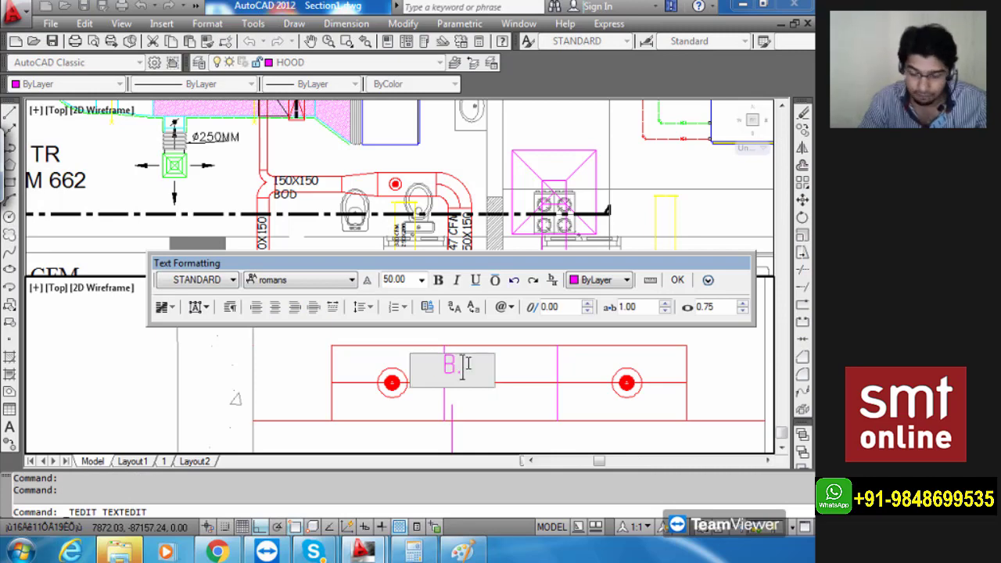
{"action": "type", "text": "O.KH"}
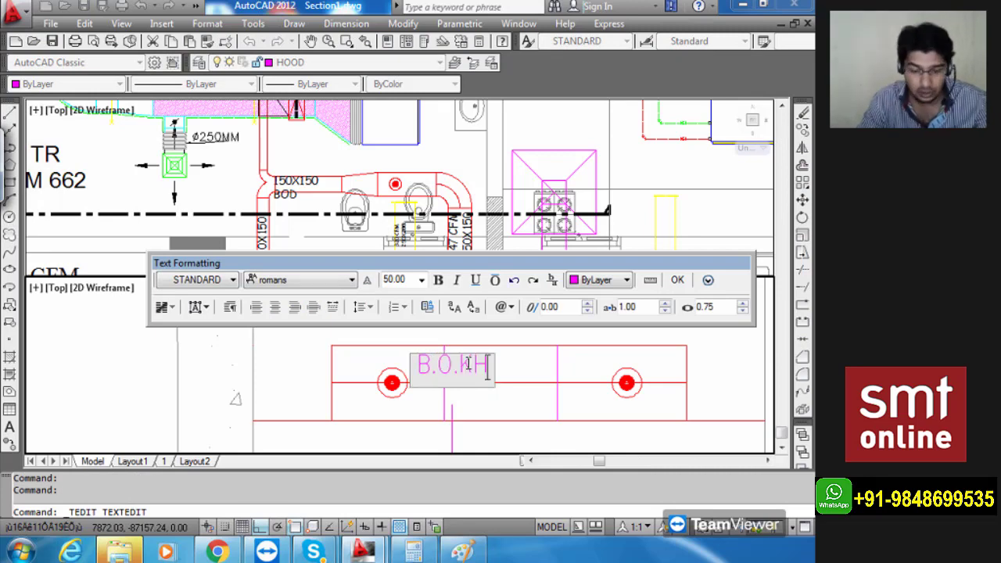
{"action": "type", "text": " 1700"}
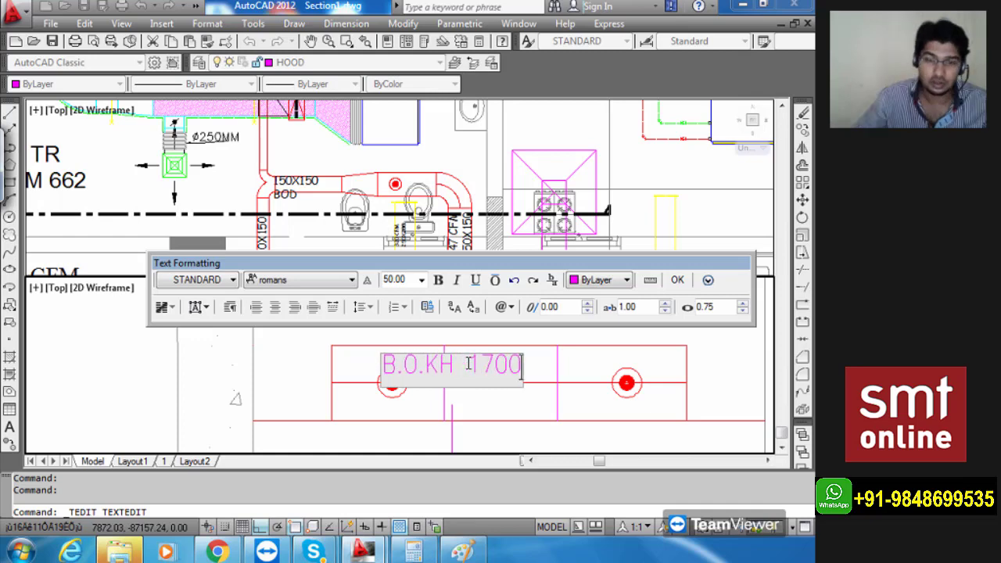
{"action": "left_click", "coordinate": [678, 281]}
Move the kitchen hood dimension's text up along its dimension line, clear of the red stove.
{"action": "scroll", "coordinate": [443, 347], "scroll_direction": "down", "scroll_amount": 7}
{"action": "middle_click_drag", "start_coordinate": [486, 391], "coordinate": [577, 421]}
{"action": "scroll", "coordinate": [535, 376], "scroll_direction": "up", "scroll_amount": 5}
{"action": "left_click", "coordinate": [525, 406]}
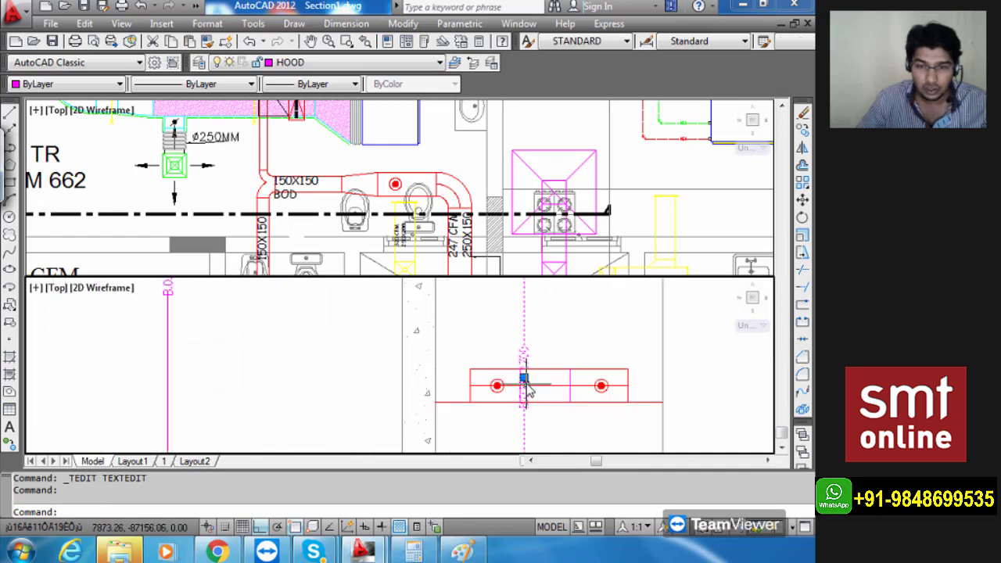
{"action": "left_click", "coordinate": [523, 380]}
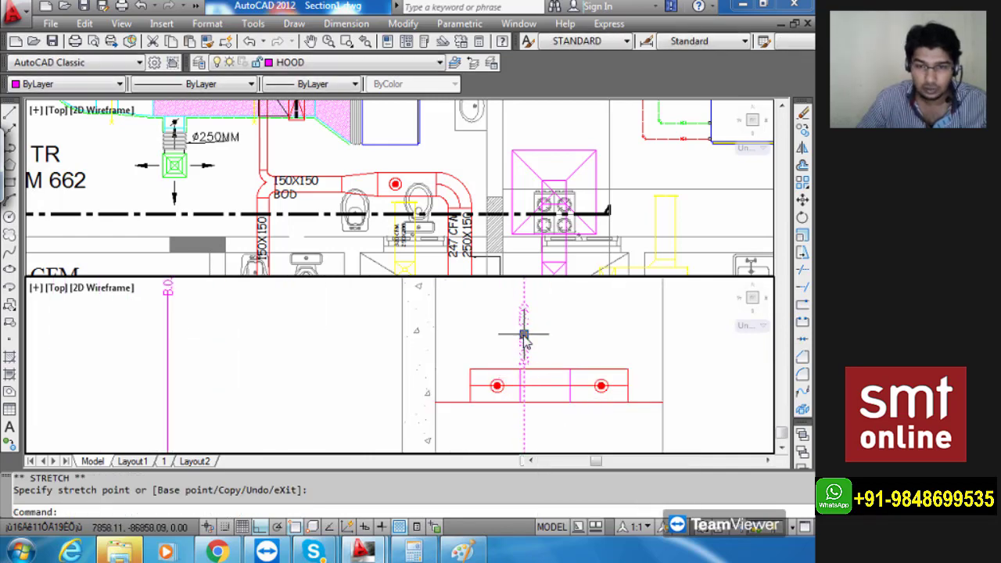
{"action": "key", "text": "Escape"}
{"action": "scroll", "coordinate": [562, 350], "scroll_direction": "down", "scroll_amount": 3}
{"action": "middle_click_drag", "start_coordinate": [494, 352], "coordinate": [517, 385]}
{"action": "middle_click_drag", "start_coordinate": [447, 414], "coordinate": [502, 425]}
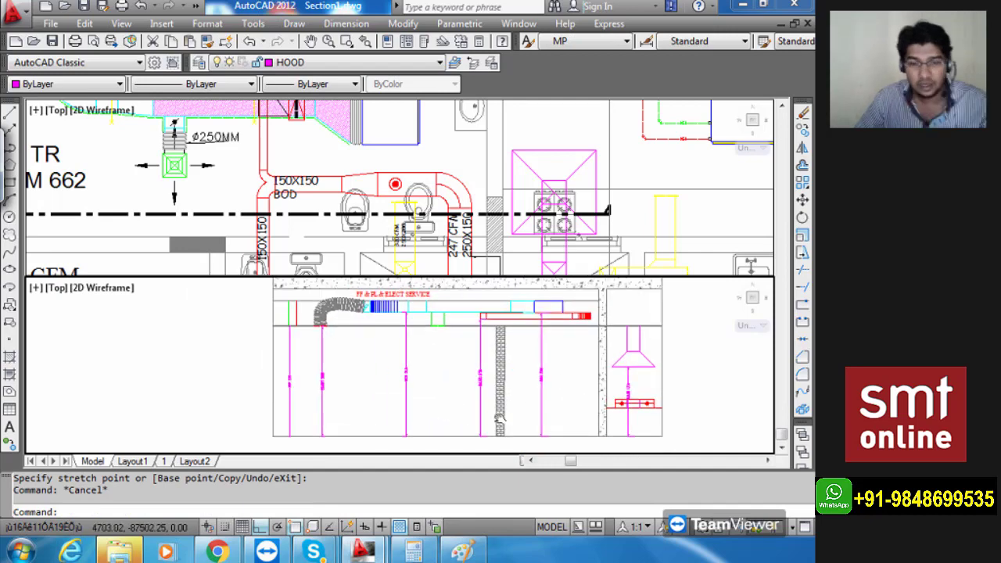
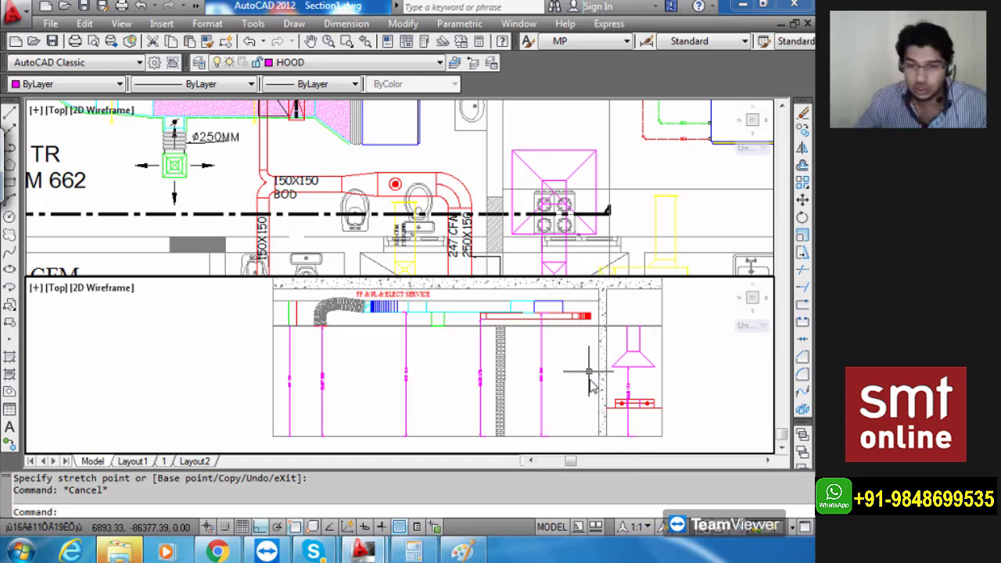
Place the "B.O.KH 1700" text midway between the stove and the underside of the hood.
{"action": "scroll", "coordinate": [592, 380], "scroll_direction": "up", "scroll_amount": 3}
{"action": "scroll", "coordinate": [668, 399], "scroll_direction": "up", "scroll_amount": 5}
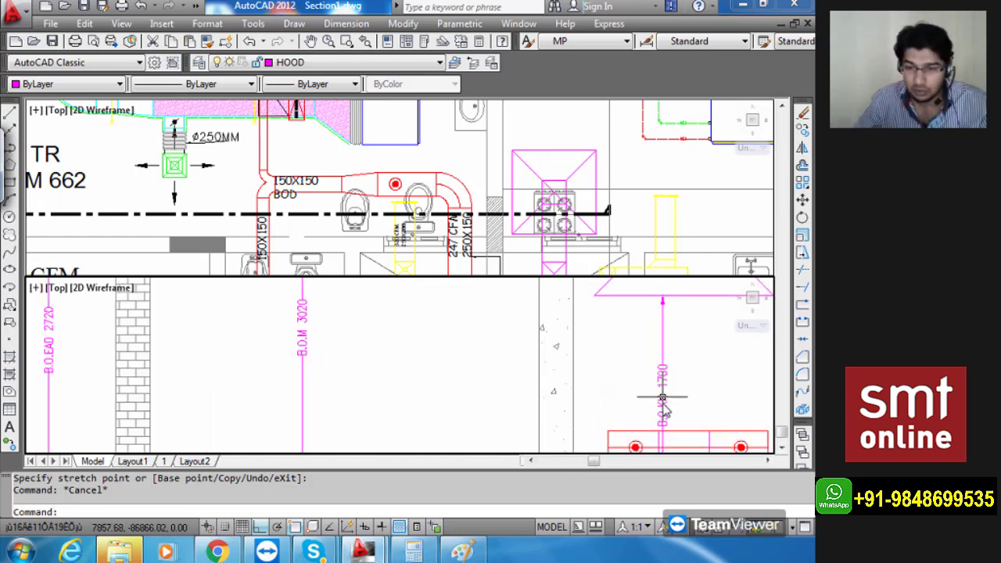
{"action": "left_click", "coordinate": [593, 410]}
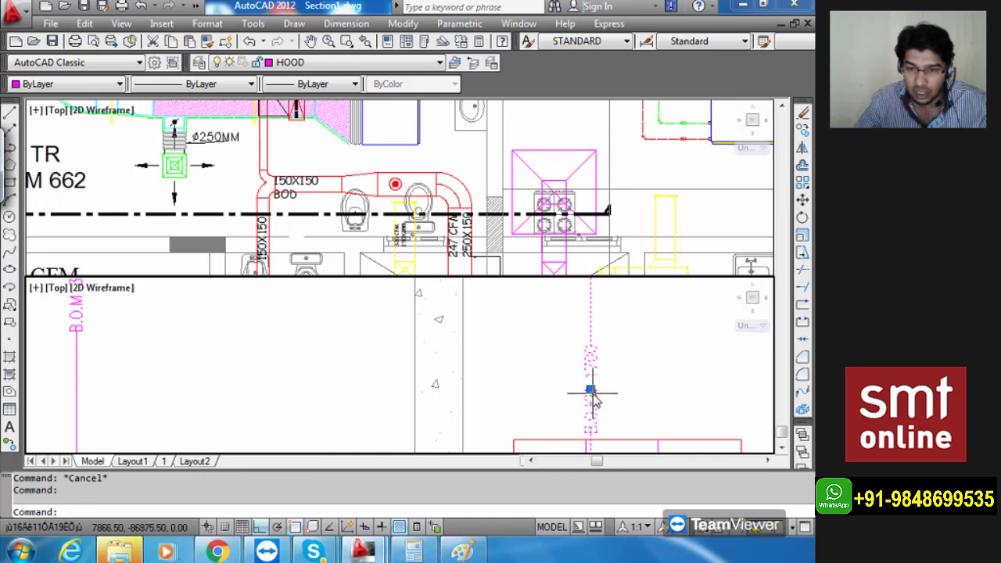
{"action": "left_click", "coordinate": [591, 390]}
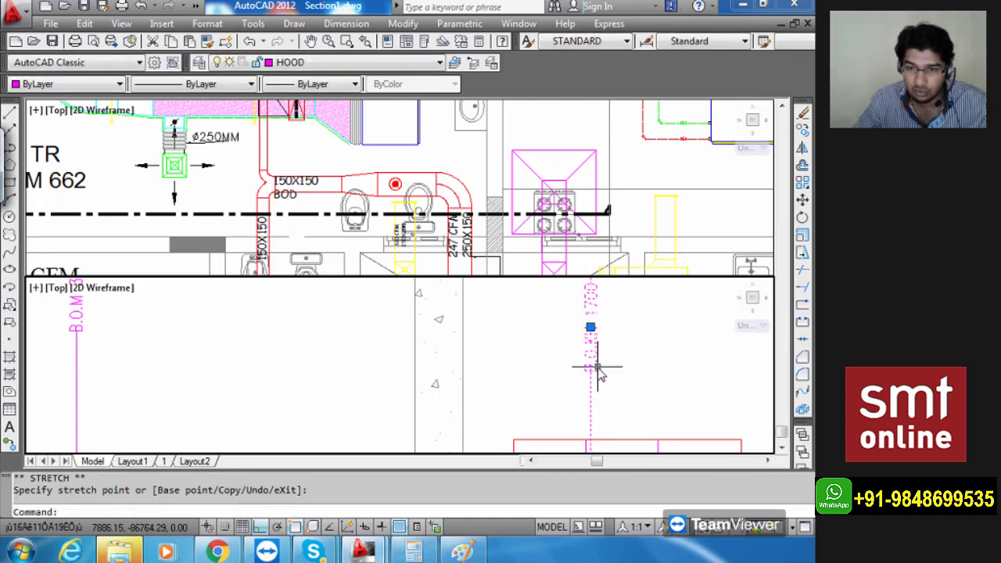
{"action": "scroll", "coordinate": [597, 367], "scroll_direction": "down", "scroll_amount": 5}
{"action": "key", "text": "Escape"}
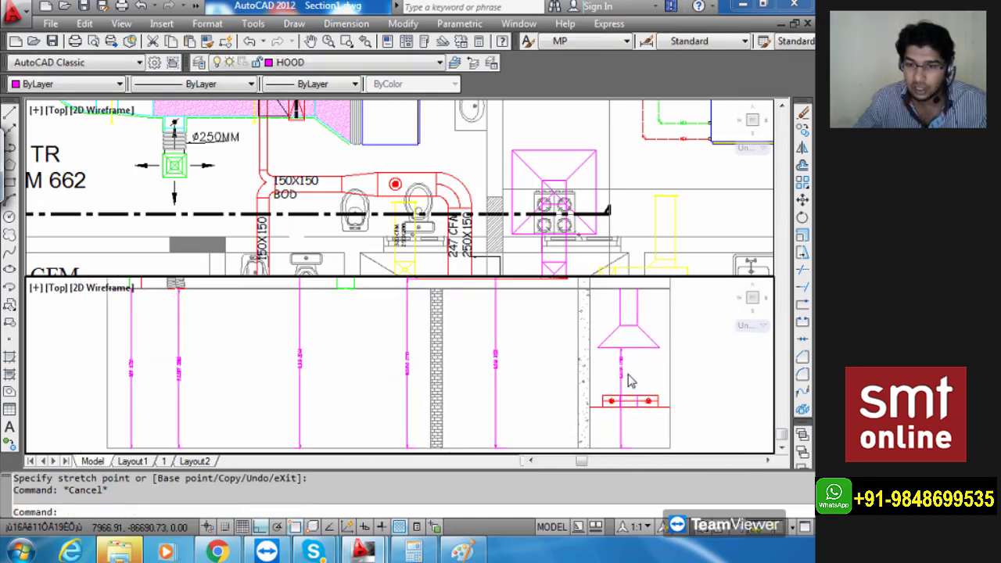
Draw a horizontal guide line across the whole section, between its outer edges, at a height just below the kitchen hood.
{"action": "scroll", "coordinate": [636, 380], "scroll_direction": "up", "scroll_amount": 3}
{"action": "type", "text": "L"}
{"action": "key", "text": "Return"}
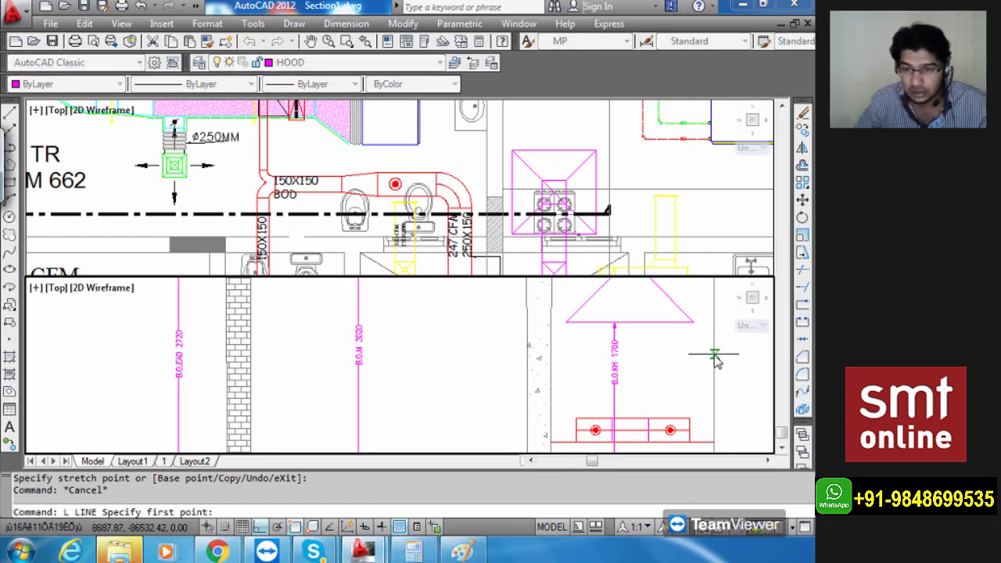
{"action": "left_click", "coordinate": [717, 357]}
{"action": "middle_click_drag", "start_coordinate": [469, 358], "coordinate": [751, 361]}
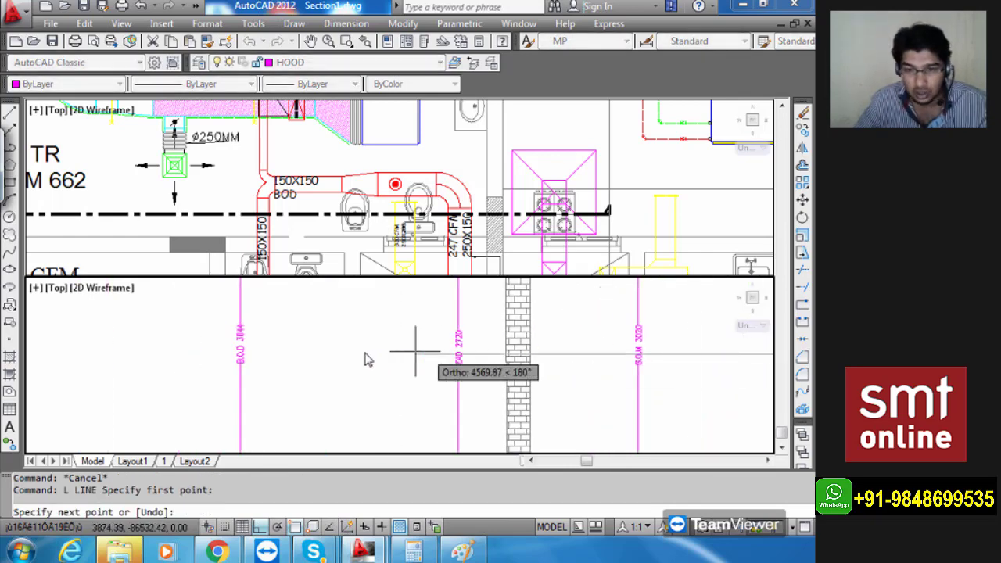
{"action": "scroll", "coordinate": [365, 358], "scroll_direction": "down", "scroll_amount": 6}
{"action": "middle_click_drag", "start_coordinate": [345, 358], "coordinate": [375, 357]}
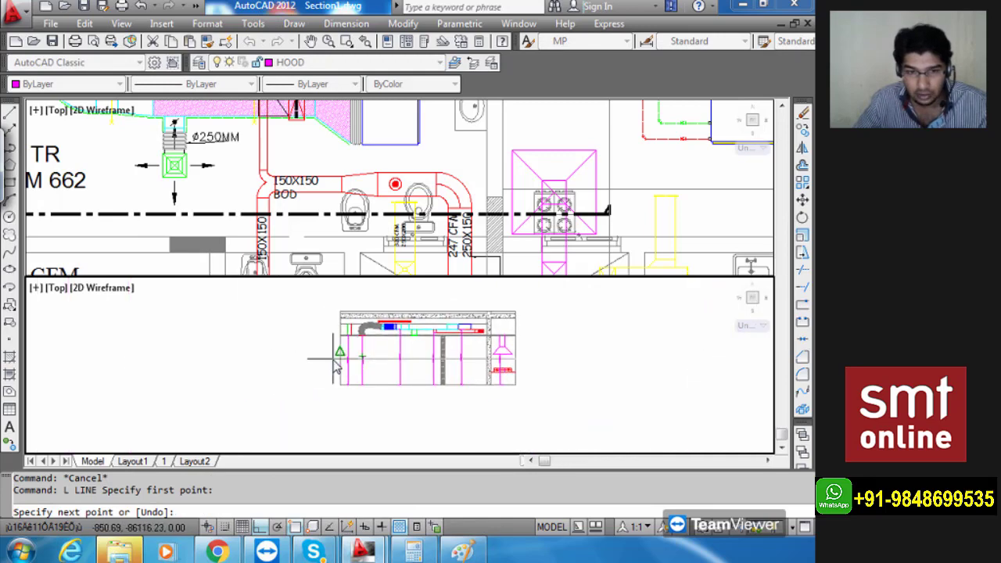
{"action": "scroll", "coordinate": [341, 362], "scroll_direction": "up", "scroll_amount": 6}
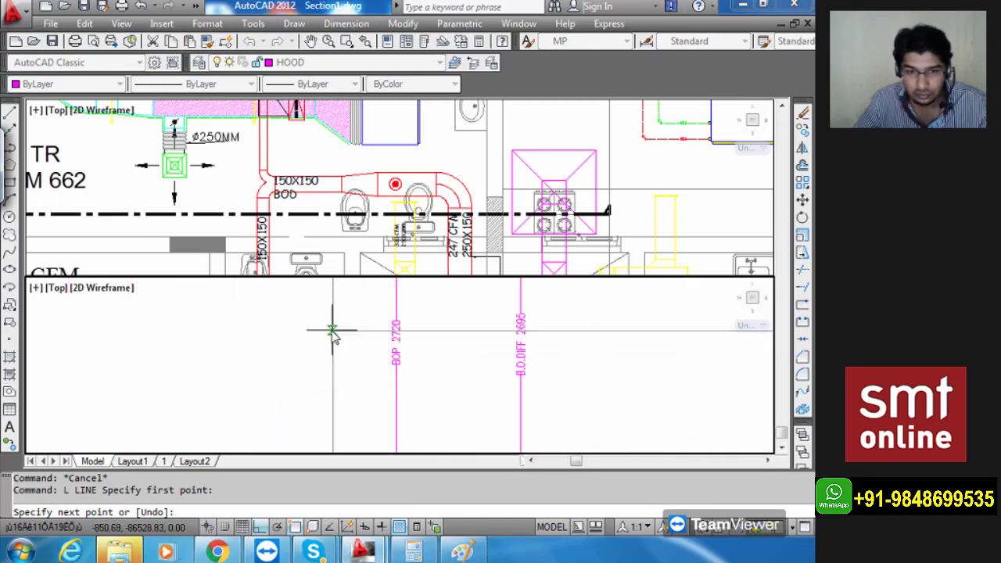
{"action": "left_click", "coordinate": [333, 330]}
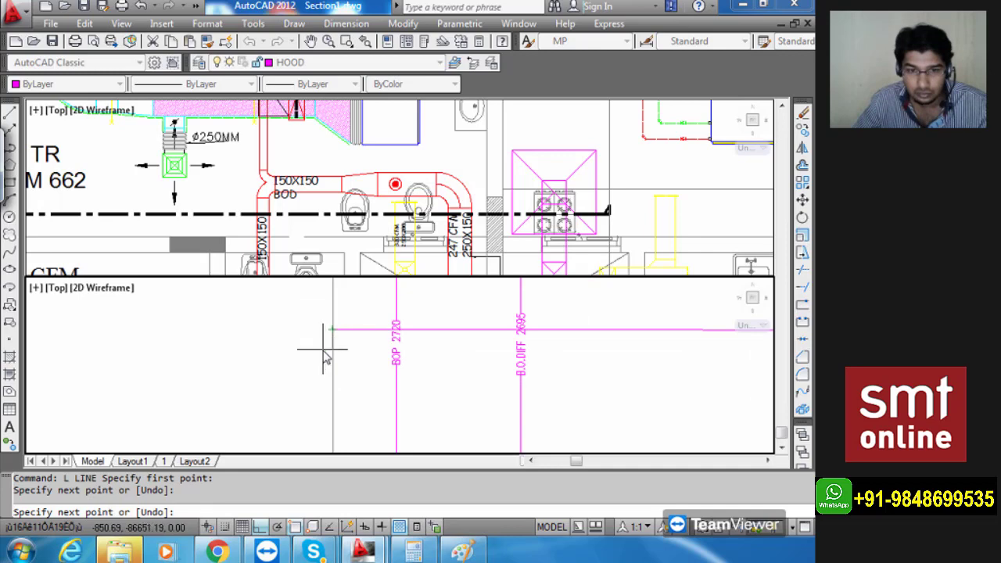
{"action": "key", "text": "Escape"}
Move the "BOP 2720" dimension text along its dimension line so it is centred on the horizontal guide line.
{"action": "scroll", "coordinate": [336, 345], "scroll_direction": "down", "scroll_amount": 5}
{"action": "middle_click_drag", "start_coordinate": [359, 376], "coordinate": [408, 394]}
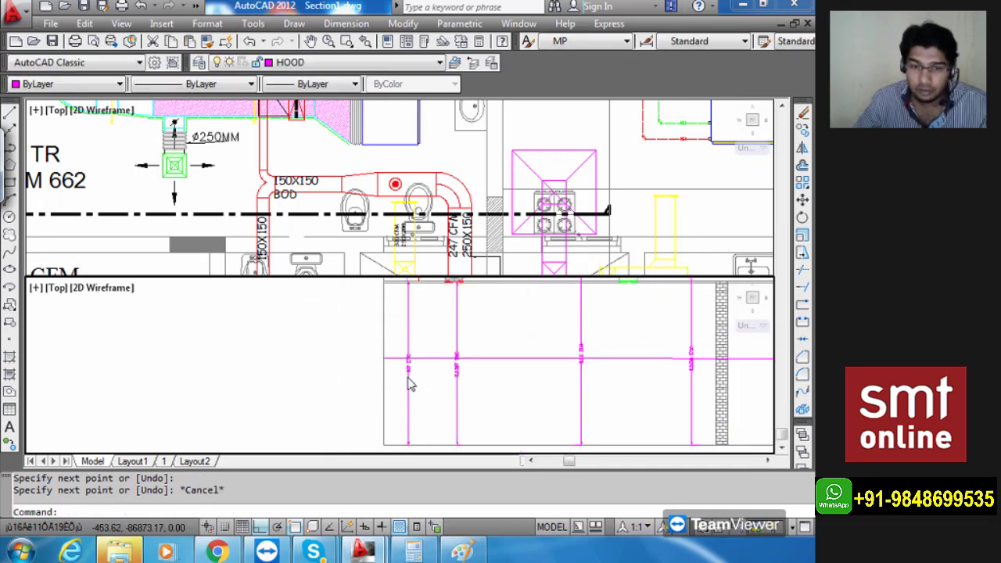
{"action": "scroll", "coordinate": [411, 383], "scroll_direction": "up", "scroll_amount": 5}
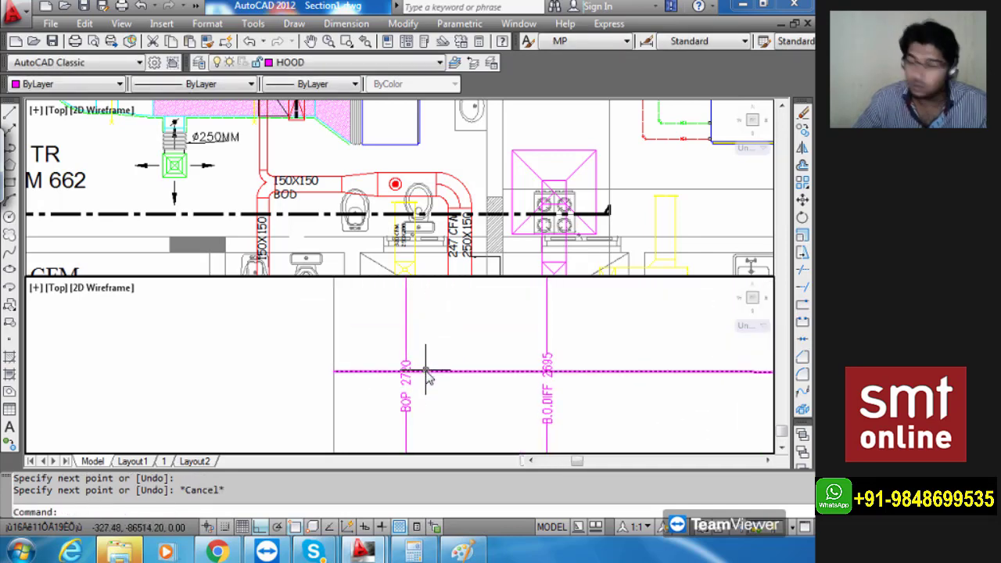
{"action": "left_click", "coordinate": [407, 408]}
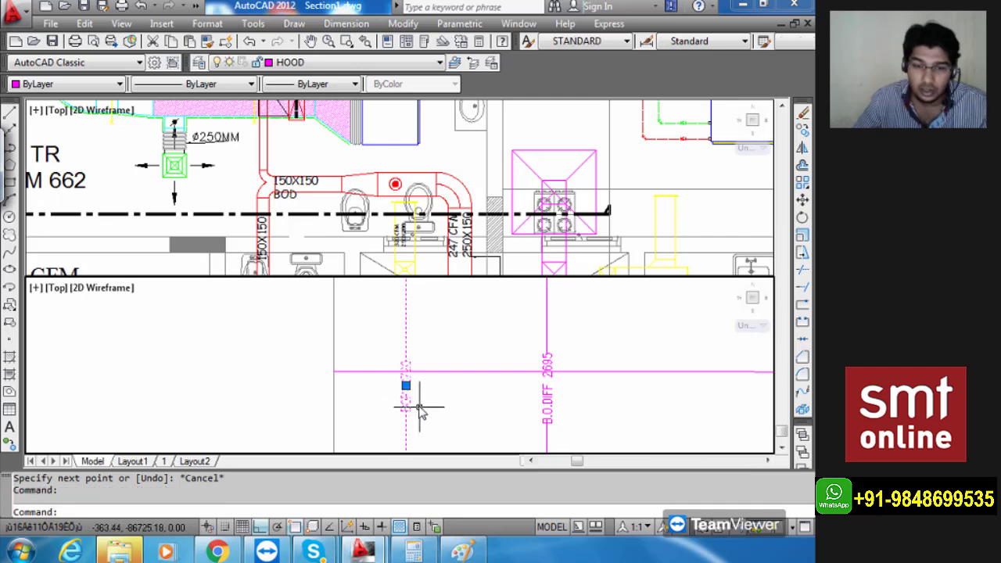
{"action": "scroll", "coordinate": [418, 409], "scroll_direction": "up", "scroll_amount": 6}
{"action": "left_click", "coordinate": [411, 425]}
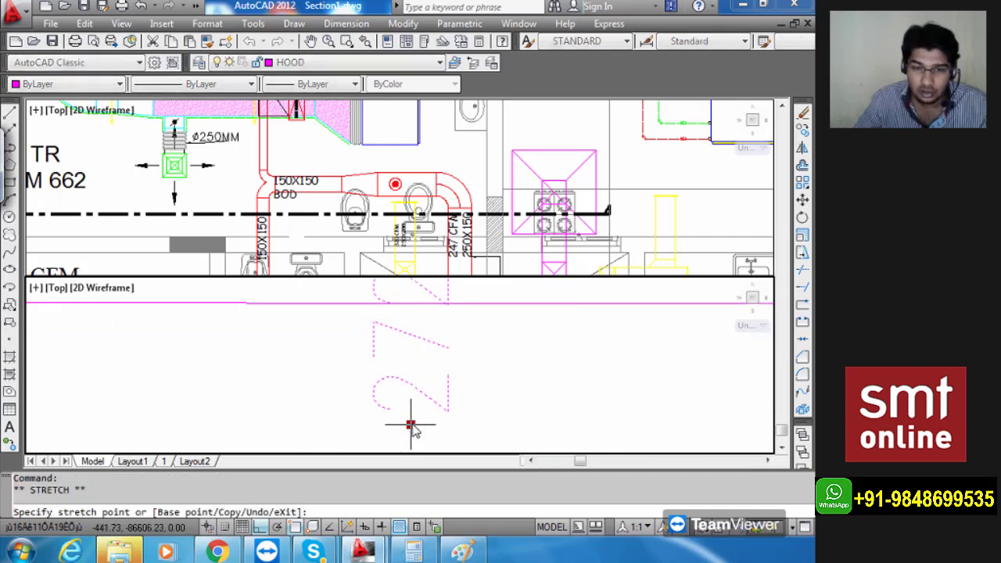
{"action": "left_click", "coordinate": [413, 304]}
{"action": "mouse_move", "coordinate": [414, 311]}
{"action": "left_click", "coordinate": [304, 368]}
{"action": "scroll", "coordinate": [305, 366], "scroll_direction": "down", "scroll_amount": 3}
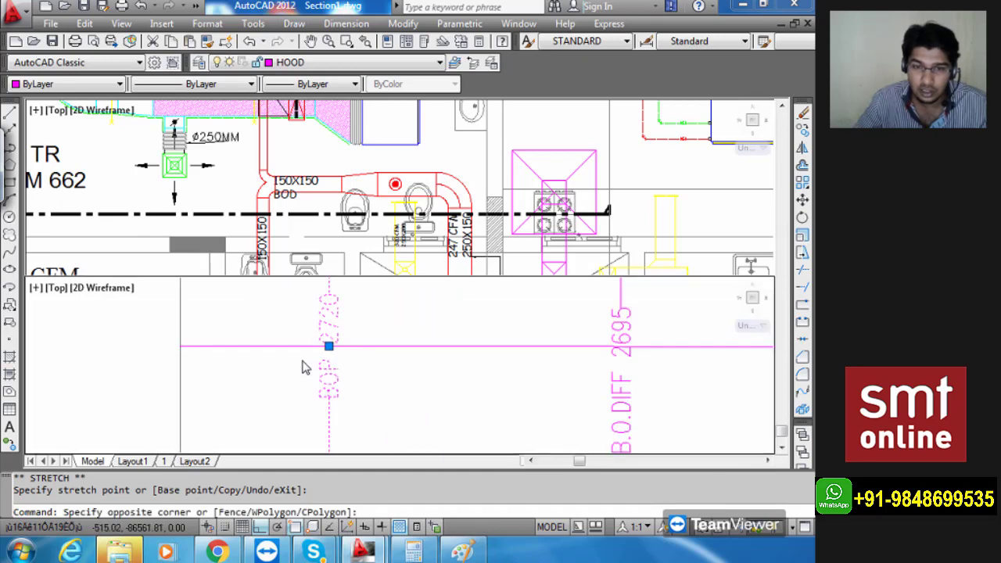
{"action": "key", "text": "Escape"}
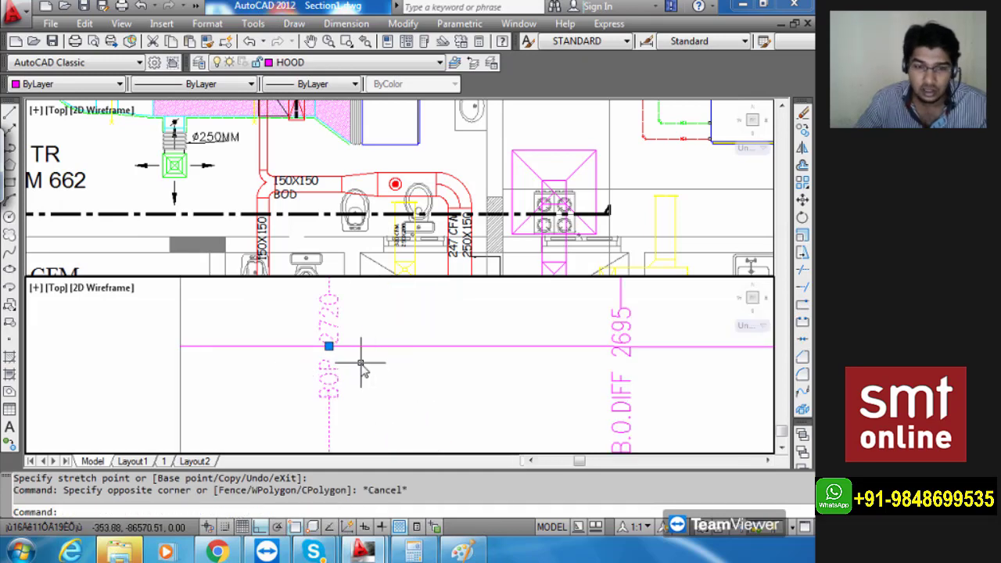
{"action": "key", "text": "Escape"}
Move the "B.O.DIFF 2695" dimension text along its dimension line so it is centred on the horizontal guide line.
{"action": "scroll", "coordinate": [454, 350], "scroll_direction": "down", "scroll_amount": 5}
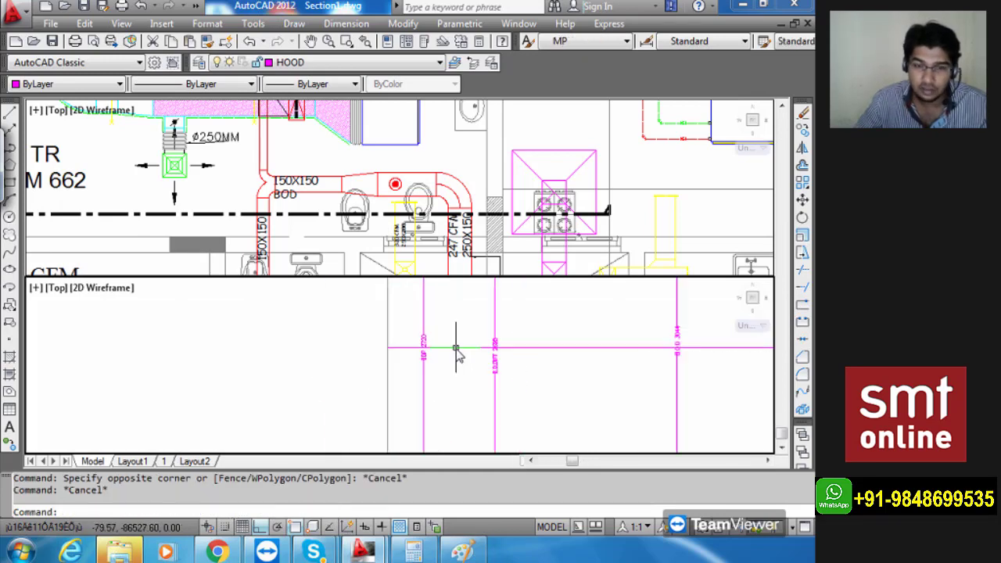
{"action": "scroll", "coordinate": [486, 380], "scroll_direction": "up", "scroll_amount": 5}
{"action": "left_click", "coordinate": [479, 384]}
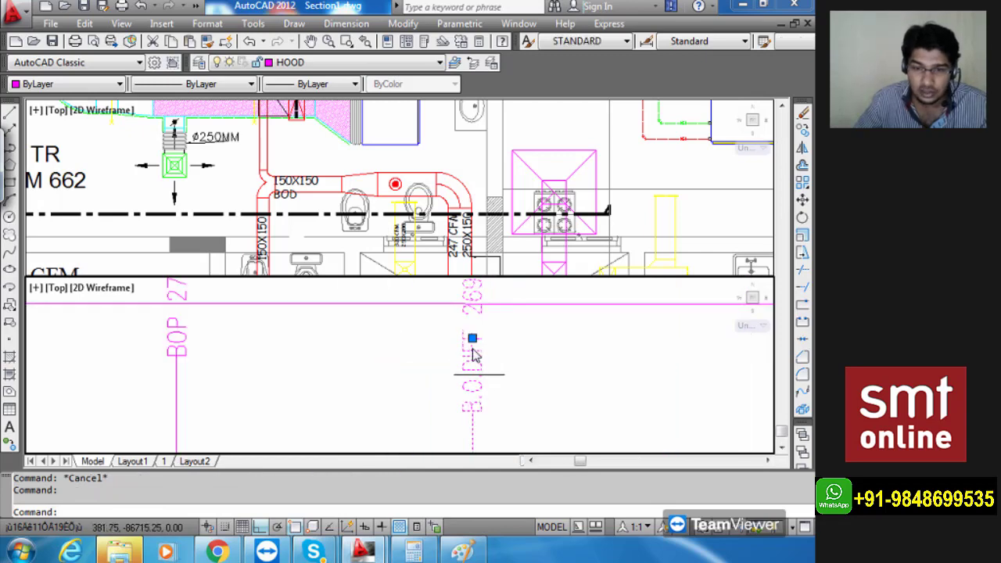
{"action": "middle_click_drag", "start_coordinate": [479, 360], "coordinate": [467, 425]}
{"action": "scroll", "coordinate": [457, 391], "scroll_direction": "up", "scroll_amount": 3}
{"action": "middle_click_drag", "start_coordinate": [479, 378], "coordinate": [497, 401]}
{"action": "left_click", "coordinate": [441, 448]}
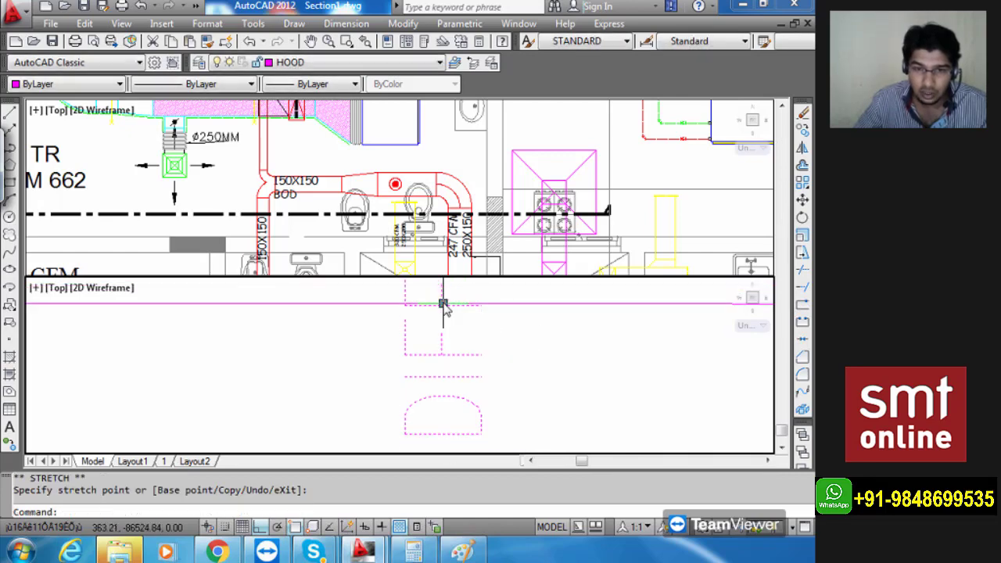
{"action": "left_click", "coordinate": [443, 304]}
{"action": "left_click", "coordinate": [364, 338]}
{"action": "key", "text": "Escape"}
{"action": "key", "text": "Escape"}
{"action": "scroll", "coordinate": [364, 339], "scroll_direction": "down", "scroll_amount": 6}
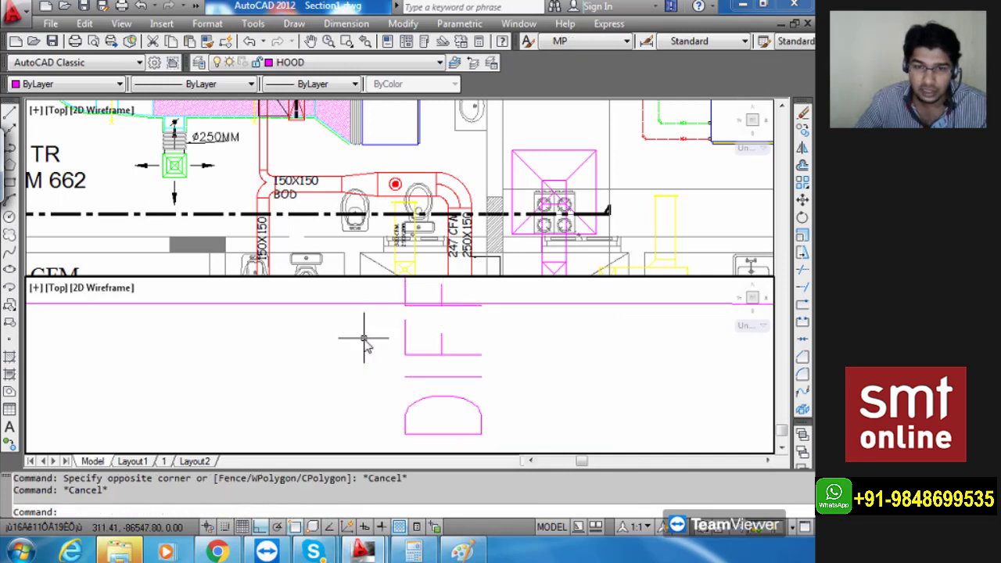
Move the "B.O.EAD 2720" dimension text along its dimension line so it is centred on the horizontal guide line.
{"action": "scroll", "coordinate": [360, 396], "scroll_direction": "down", "scroll_amount": 4}
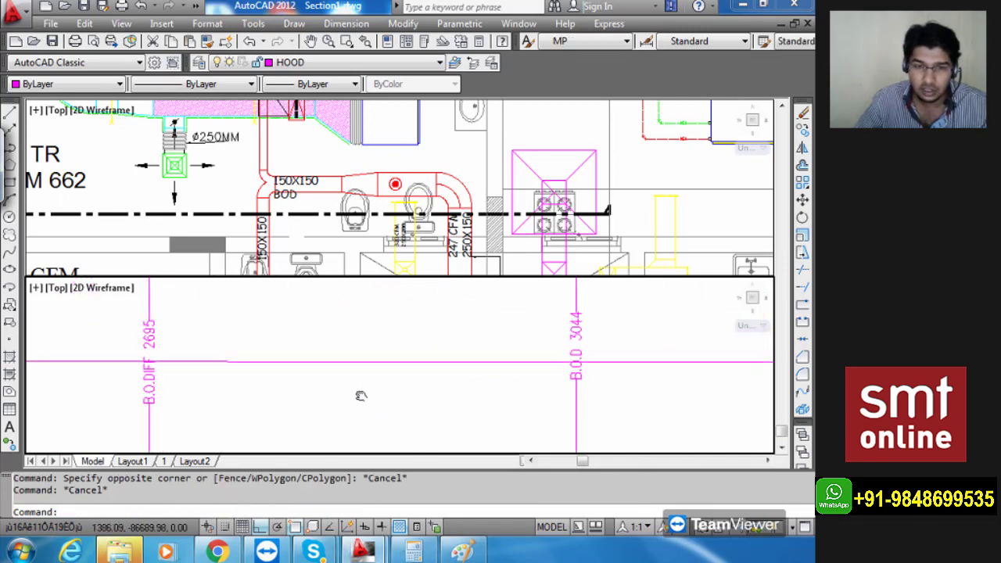
{"action": "middle_click_drag", "start_coordinate": [431, 376], "coordinate": [429, 378]}
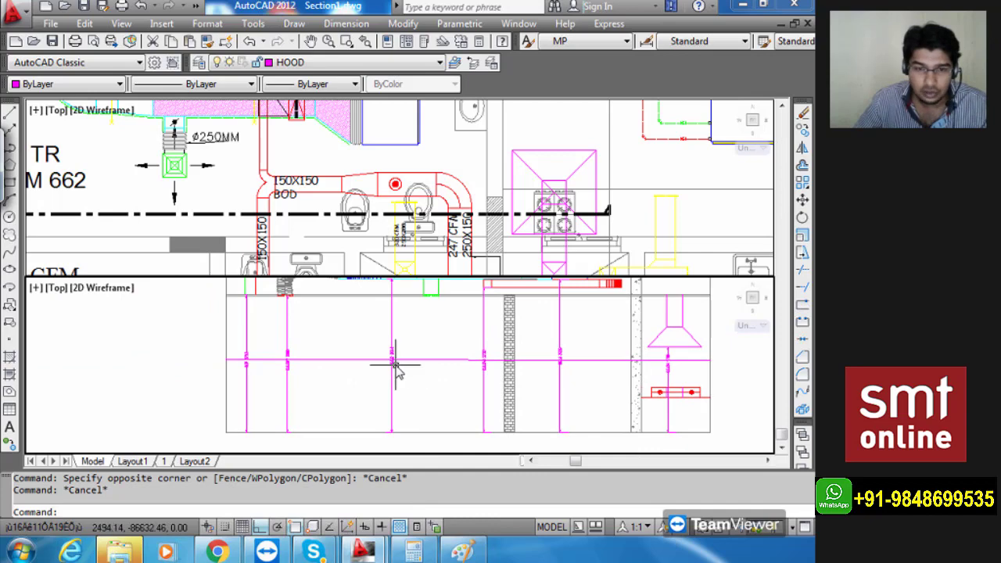
{"action": "scroll", "coordinate": [397, 358], "scroll_direction": "up", "scroll_amount": 4}
{"action": "scroll", "coordinate": [394, 358], "scroll_direction": "down", "scroll_amount": 3}
{"action": "scroll", "coordinate": [501, 382], "scroll_direction": "up", "scroll_amount": 8}
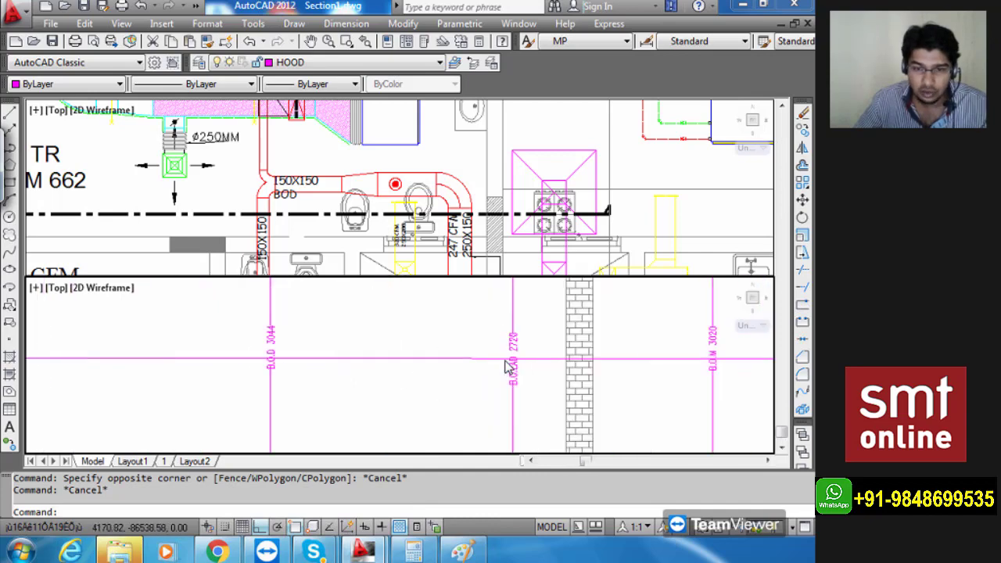
{"action": "left_click", "coordinate": [472, 399]}
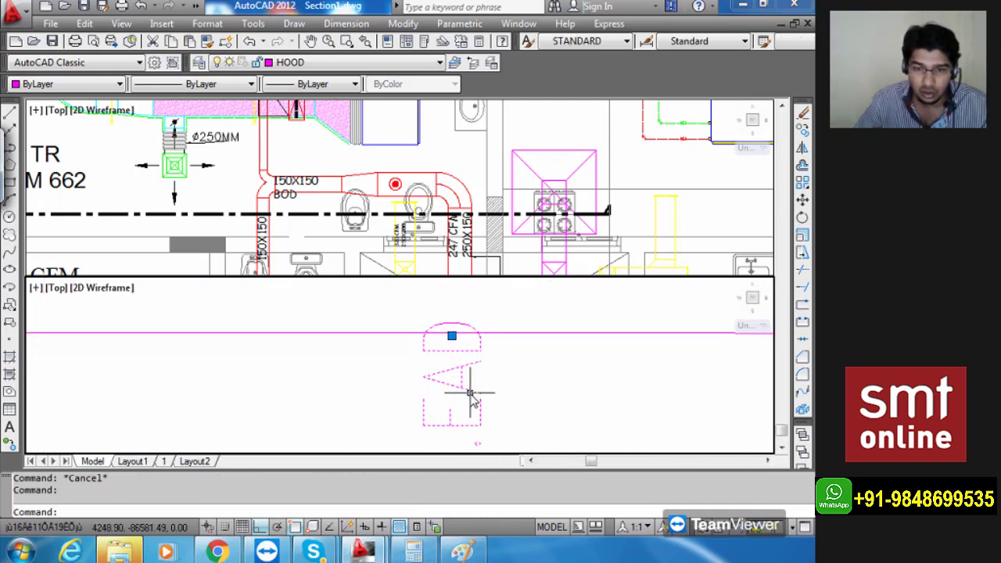
{"action": "middle_click_drag", "start_coordinate": [469, 392], "coordinate": [487, 413]}
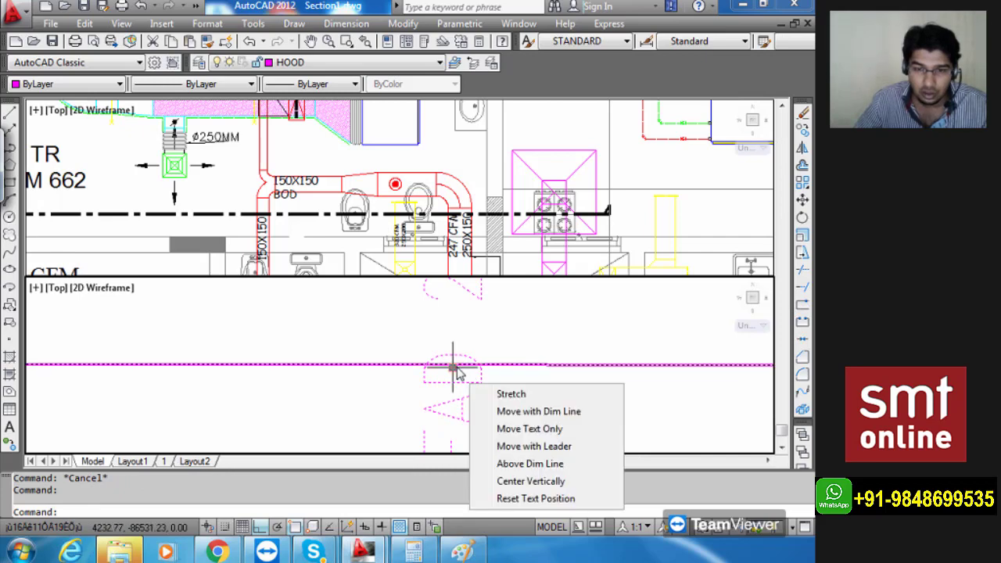
{"action": "scroll", "coordinate": [446, 374], "scroll_direction": "up", "scroll_amount": 7}
{"action": "scroll", "coordinate": [447, 437], "scroll_direction": "down", "scroll_amount": 6}
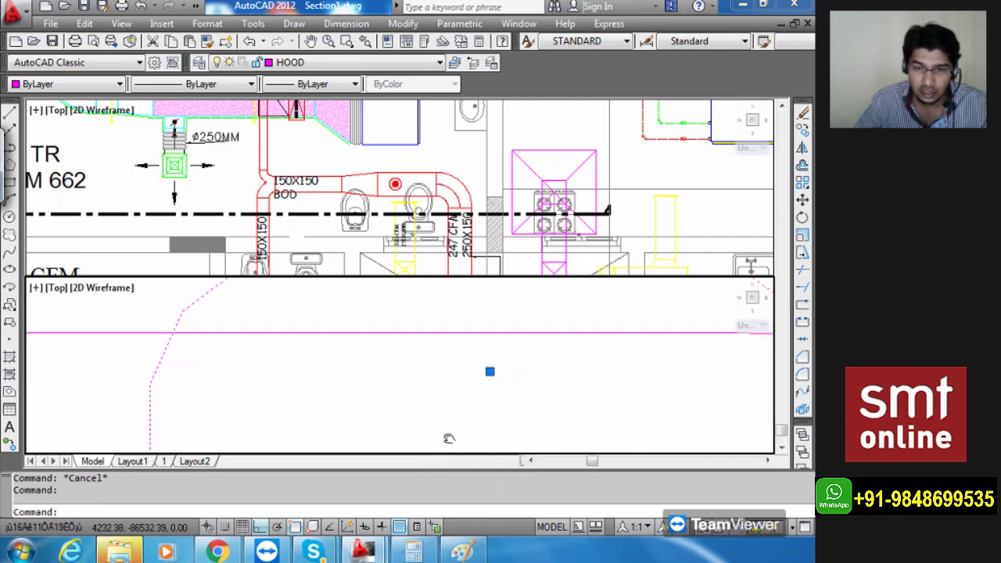
{"action": "left_click", "coordinate": [445, 435]}
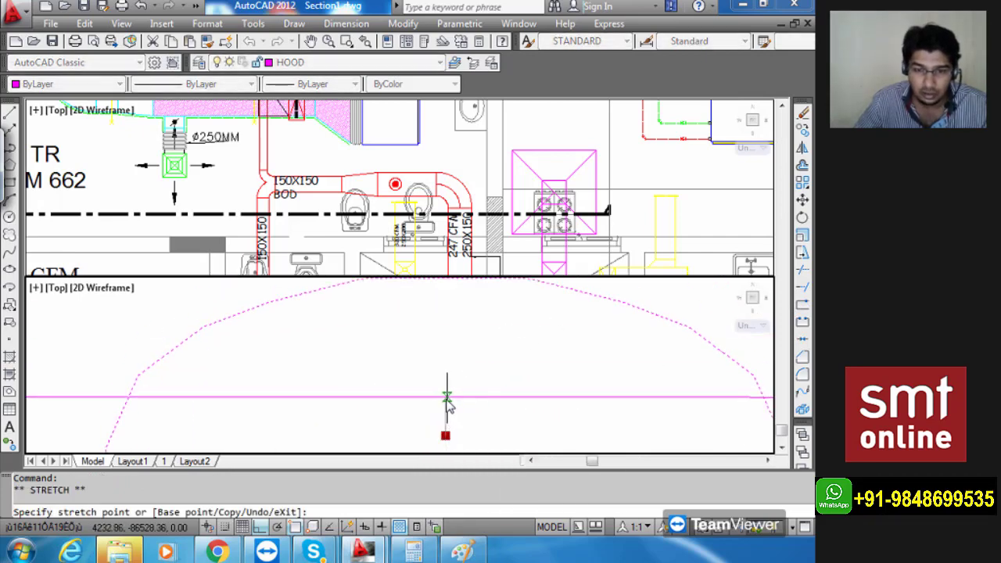
{"action": "key", "text": "Escape"}
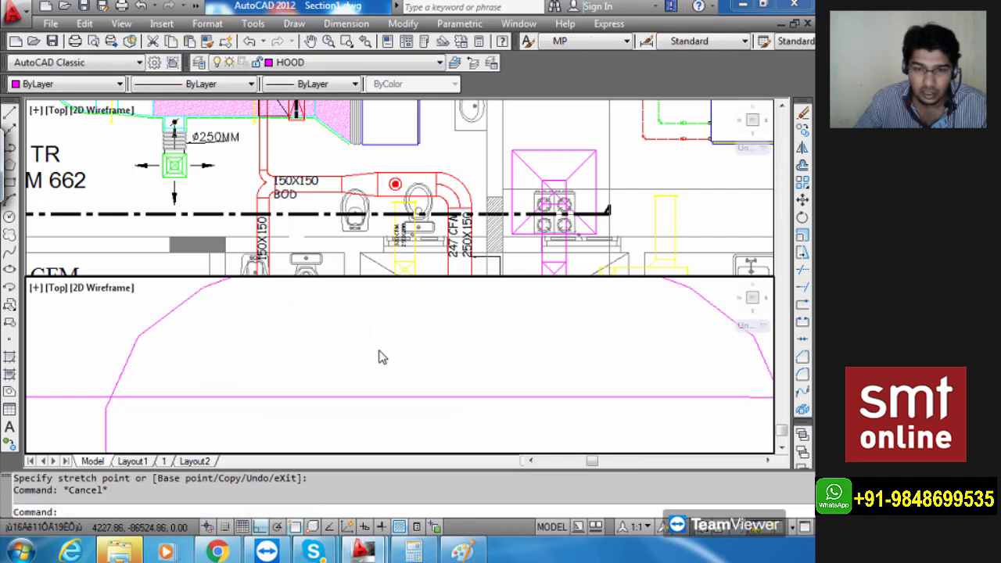
Move the "B.O.M 3020" dimension text along its dimension line so it is centred on the horizontal guide line.
{"action": "scroll", "coordinate": [380, 358], "scroll_direction": "up", "scroll_amount": 5}
{"action": "scroll", "coordinate": [381, 357], "scroll_direction": "down", "scroll_amount": 5}
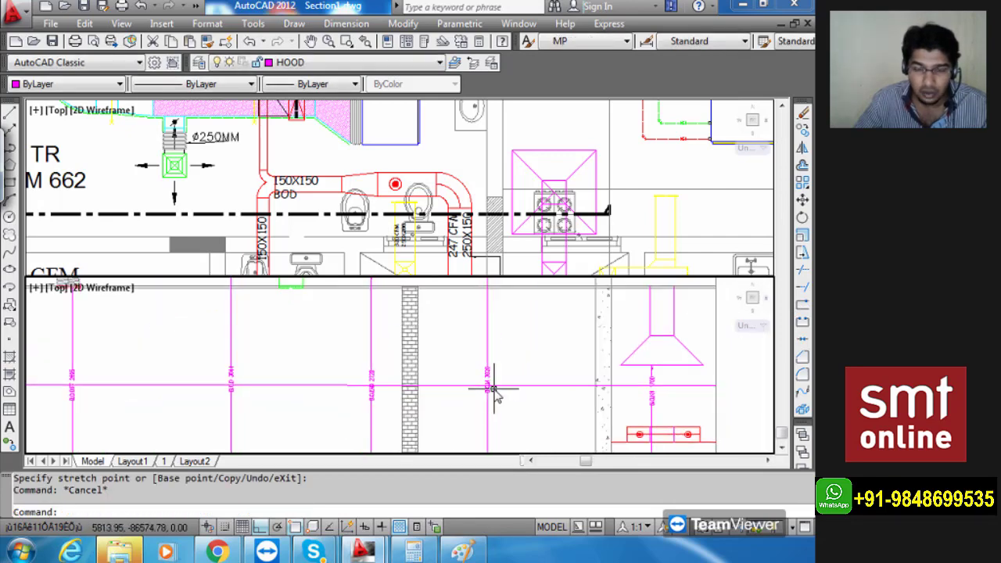
{"action": "scroll", "coordinate": [487, 383], "scroll_direction": "up", "scroll_amount": 7}
{"action": "left_click", "coordinate": [468, 361]}
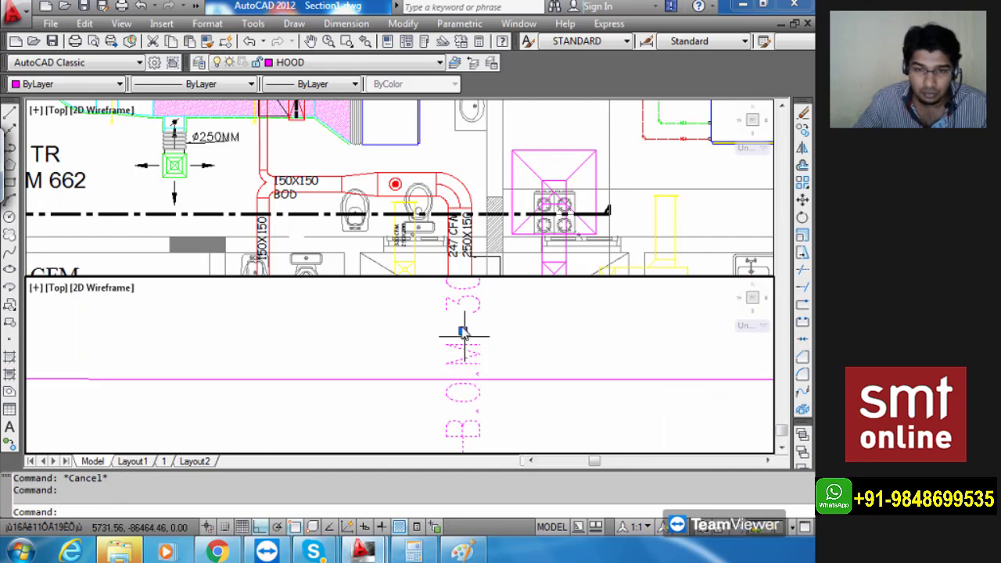
{"action": "left_click", "coordinate": [464, 331]}
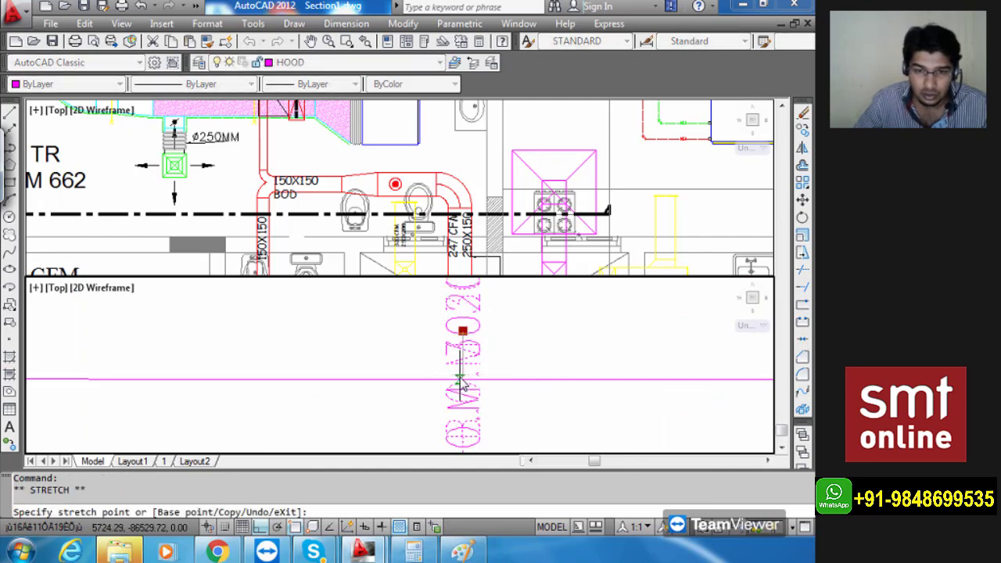
{"action": "left_click", "coordinate": [462, 378]}
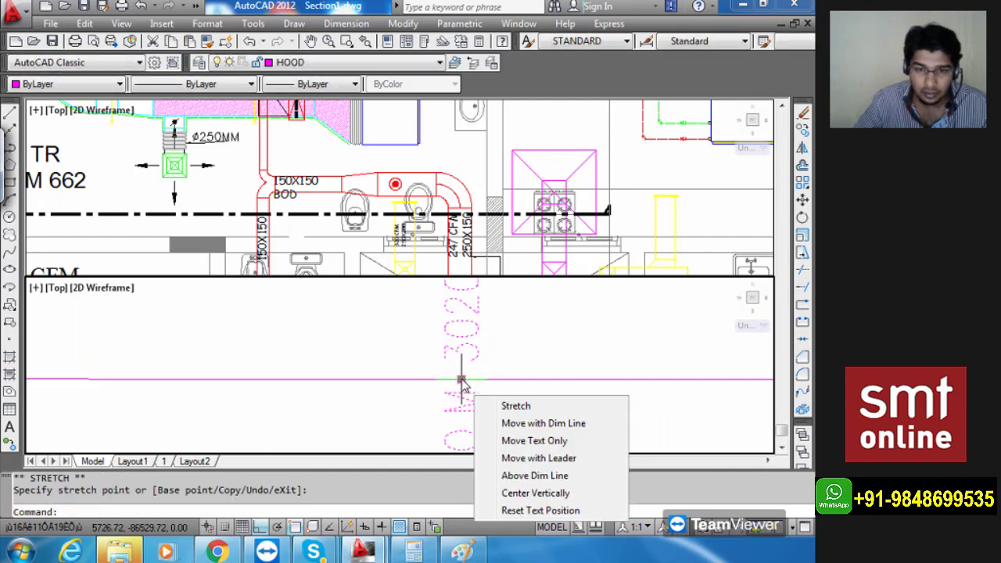
{"action": "left_click", "coordinate": [386, 330]}
{"action": "key", "text": "Escape"}
{"action": "key", "text": "Escape"}
{"action": "scroll", "coordinate": [386, 330], "scroll_direction": "down", "scroll_amount": 4}
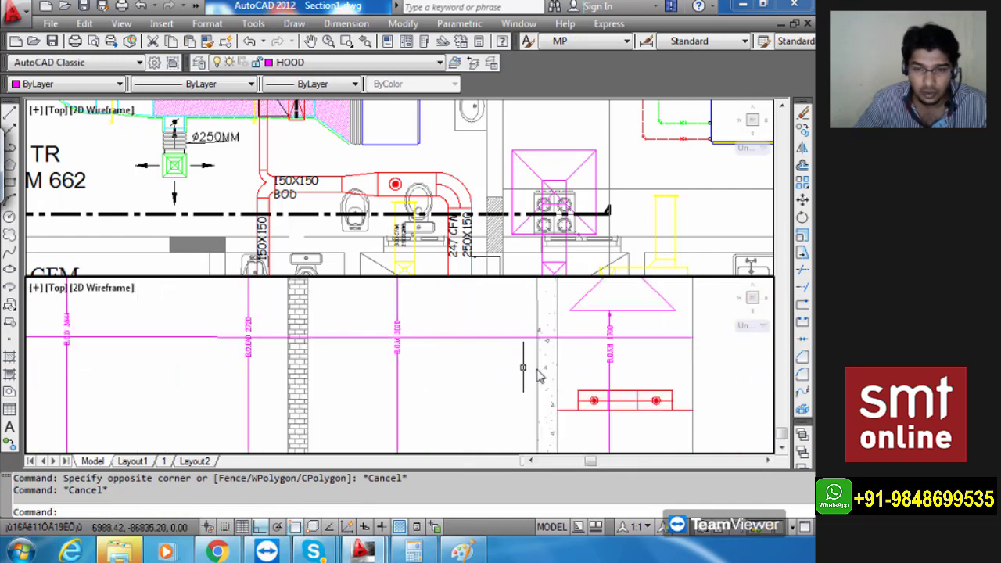
Move the "B.O.KH 1700" dimension text along its dimension line so it is centred on the horizontal guide line.
{"action": "middle_click_drag", "start_coordinate": [611, 348], "coordinate": [551, 374]}
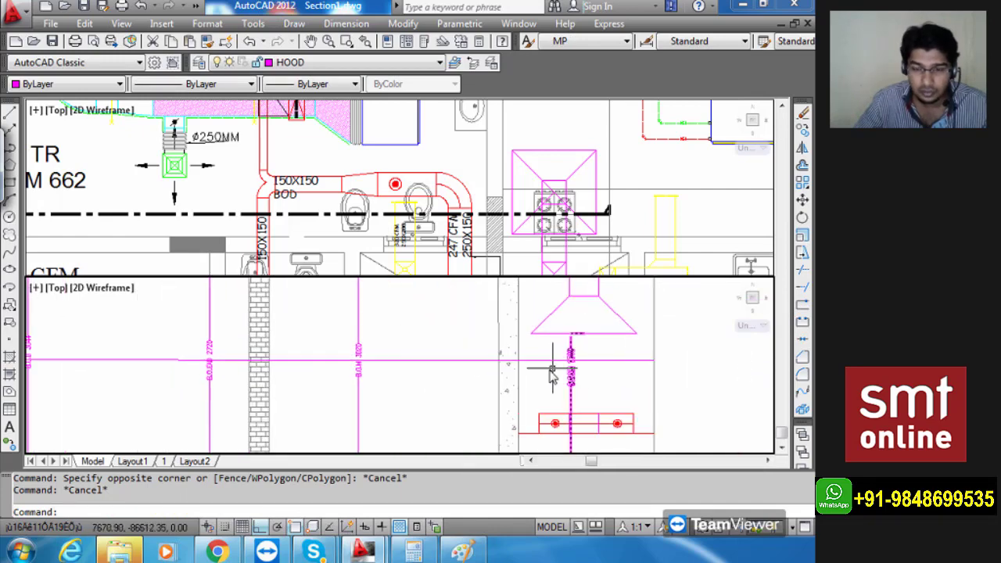
{"action": "scroll", "coordinate": [572, 375], "scroll_direction": "up", "scroll_amount": 4}
{"action": "left_click", "coordinate": [578, 388]}
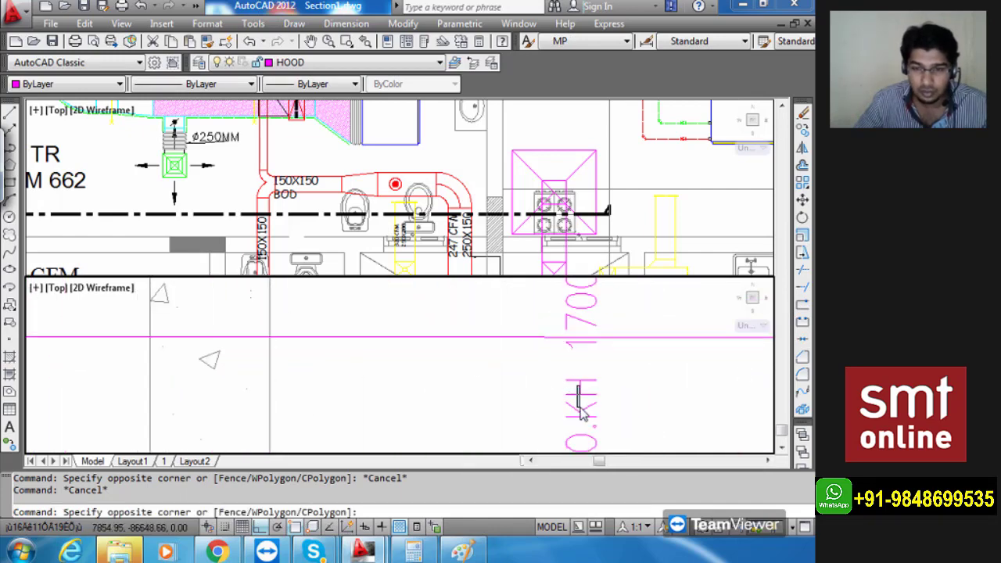
{"action": "left_click", "coordinate": [581, 410]}
{"action": "left_click", "coordinate": [582, 412]}
{"action": "left_click", "coordinate": [582, 408]}
{"action": "double_click", "coordinate": [584, 418]}
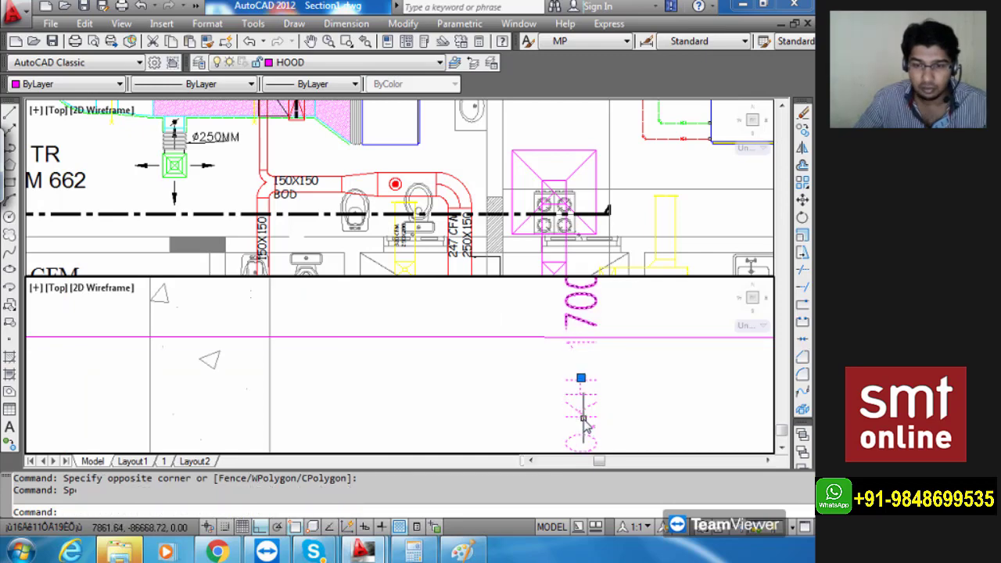
{"action": "mouse_move", "coordinate": [581, 346]}
{"action": "middle_mouse_down"}
{"action": "mouse_move", "coordinate": [530, 425]}
{"action": "mouse_move", "coordinate": [512, 375]}
{"action": "middle_mouse_up"}
{"action": "left_click", "coordinate": [514, 419]}
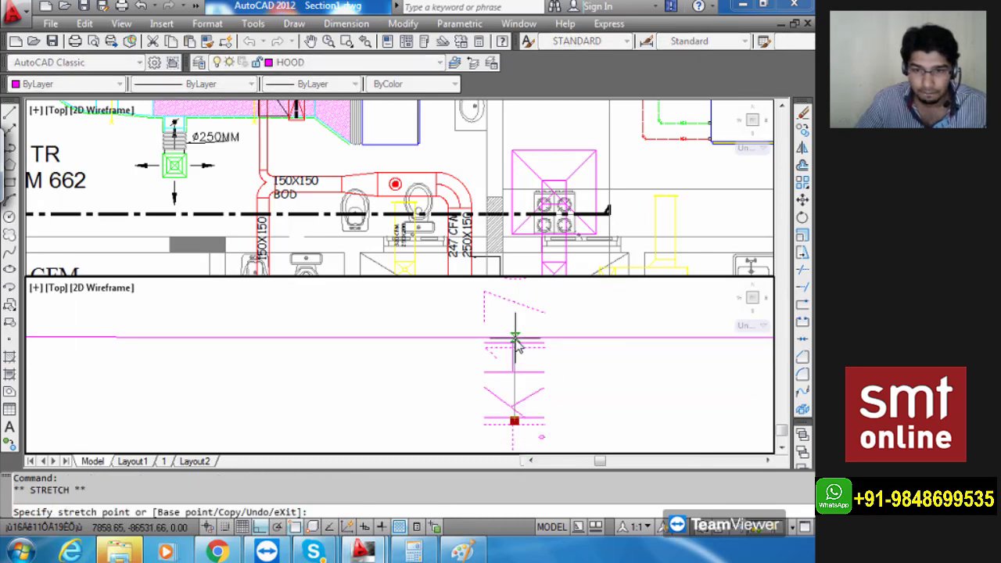
{"action": "left_click", "coordinate": [515, 339]}
{"action": "key", "text": "Escape"}
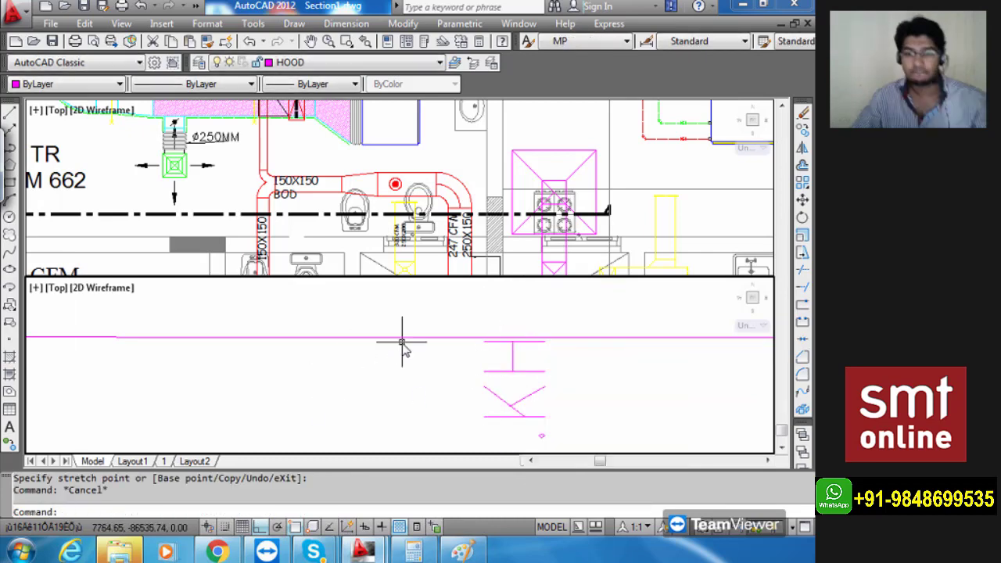
Erase the horizontal guide line that crosses the dimension texts of the section.
{"action": "scroll", "coordinate": [404, 345], "scroll_direction": "down", "scroll_amount": 6}
{"action": "scroll", "coordinate": [439, 356], "scroll_direction": "down", "scroll_amount": 4}
{"action": "middle_click_drag", "start_coordinate": [443, 357], "coordinate": [504, 406]}
{"action": "scroll", "coordinate": [505, 406], "scroll_direction": "up", "scroll_amount": 3}
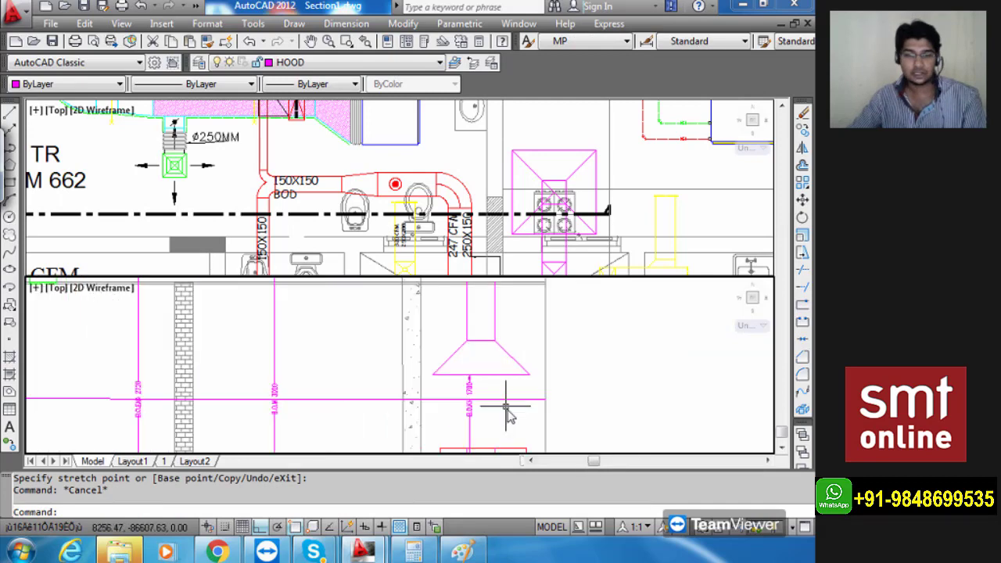
{"action": "left_click", "coordinate": [517, 400]}
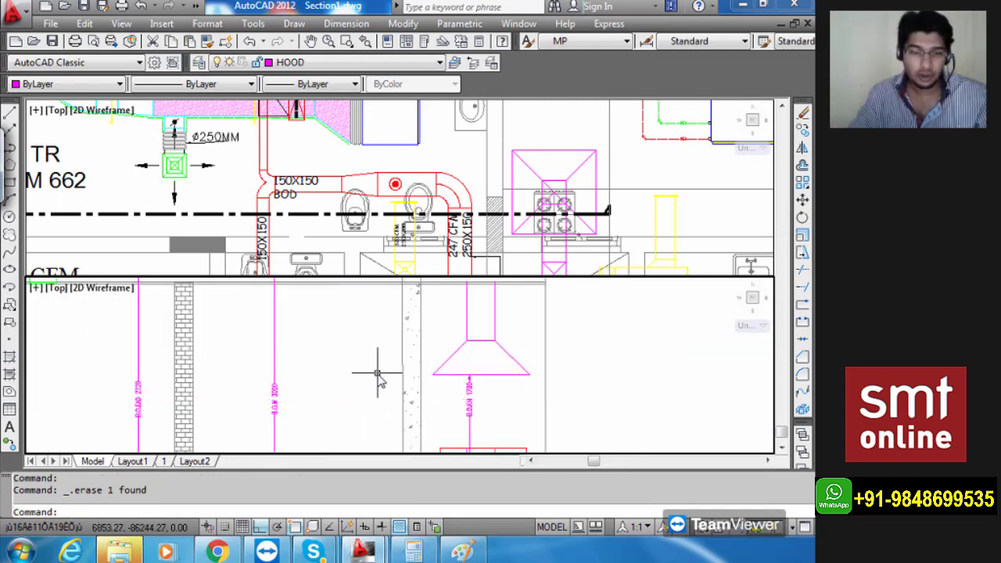
Add the multiline text "FFL" just outside the section's left edge, level with the floor line.
{"action": "scroll", "coordinate": [376, 369], "scroll_direction": "down", "scroll_amount": 5}
{"action": "middle_click_drag", "start_coordinate": [363, 409], "coordinate": [476, 410]}
{"action": "scroll", "coordinate": [335, 435], "scroll_direction": "up", "scroll_amount": 5}
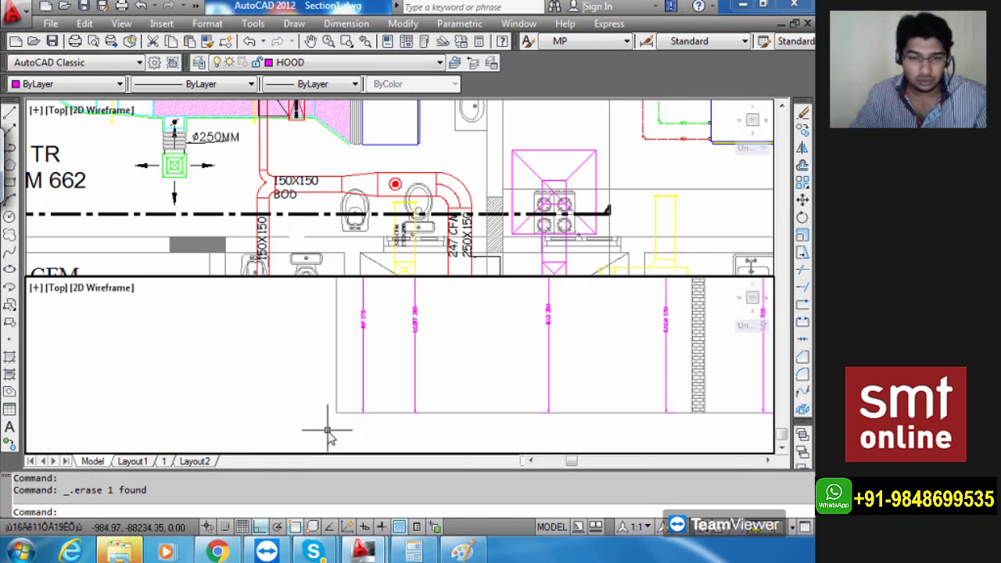
{"action": "key", "text": "Return"}
{"action": "scroll", "coordinate": [306, 407], "scroll_direction": "up", "scroll_amount": 3}
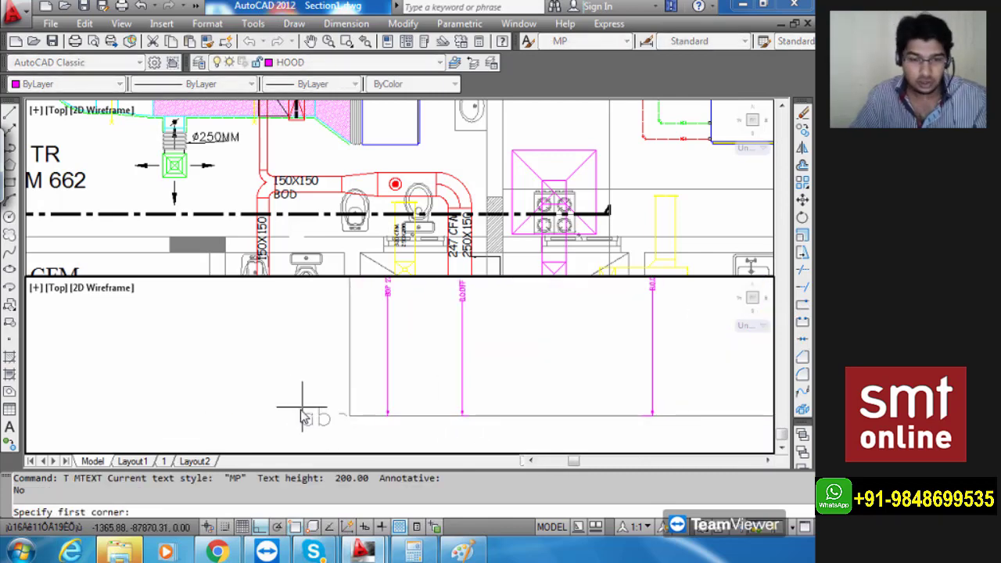
{"action": "left_click", "coordinate": [290, 399]}
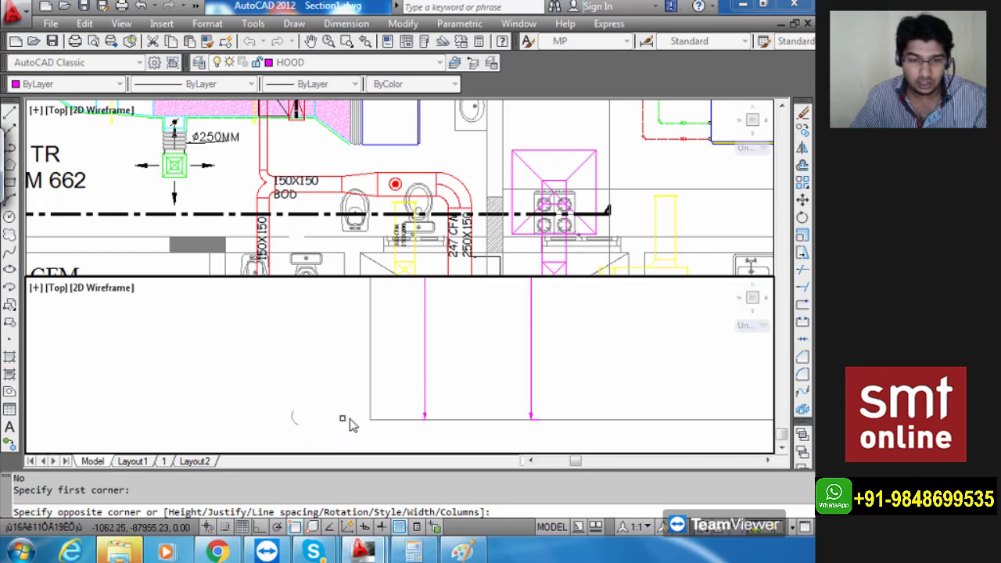
{"action": "left_click", "coordinate": [366, 425]}
{"action": "type", "text": "F"}
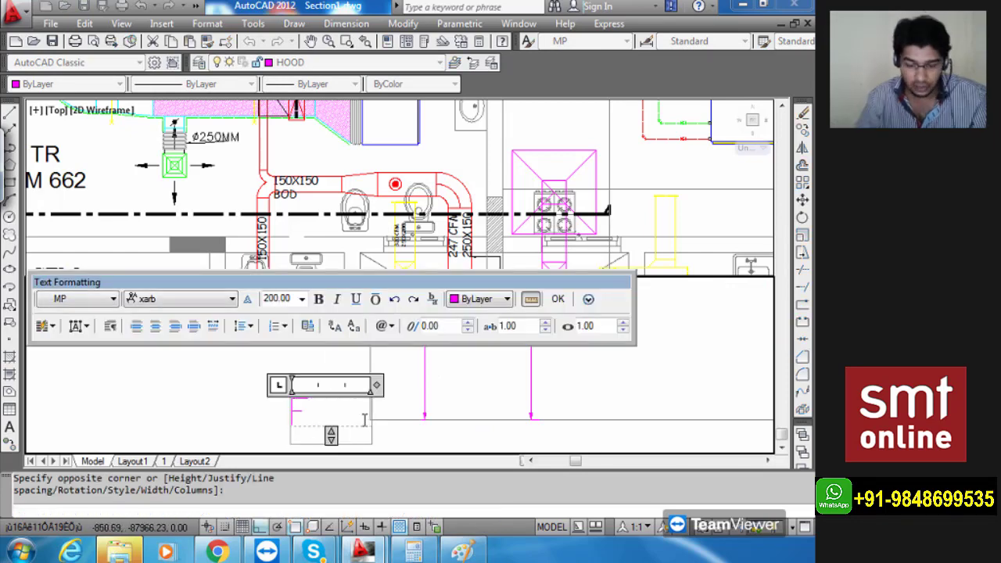
{"action": "type", "text": "FL"}
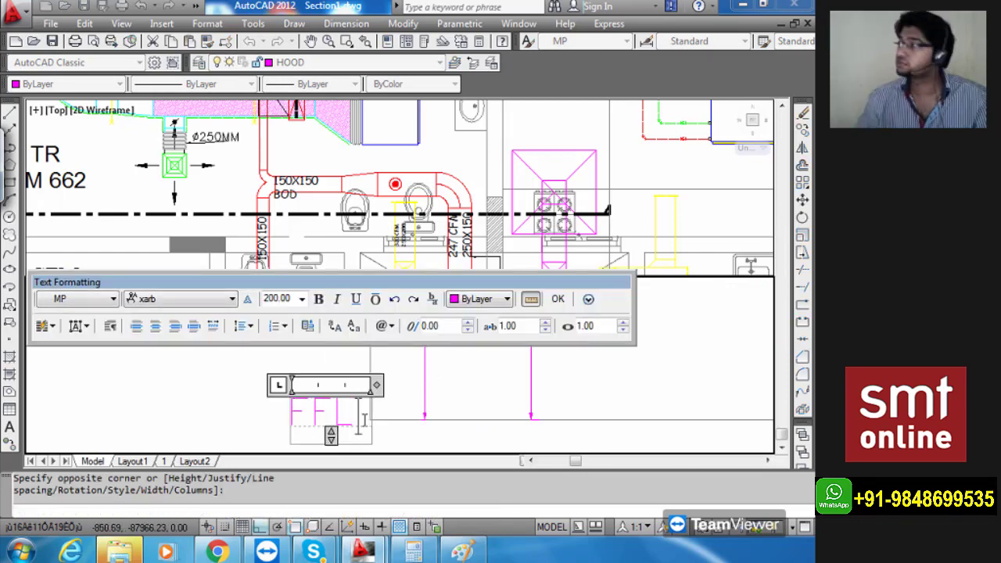
Set the "FFL" text's font to Times New Roman and its colour to Red.
{"action": "left_click_drag", "start_coordinate": [353, 419], "coordinate": [251, 418]}
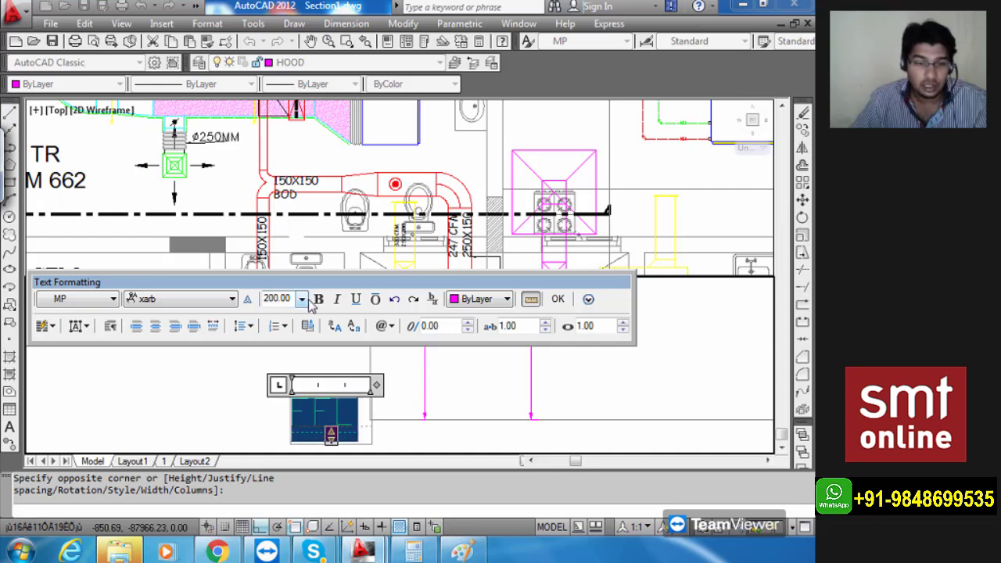
{"action": "left_click", "coordinate": [232, 299]}
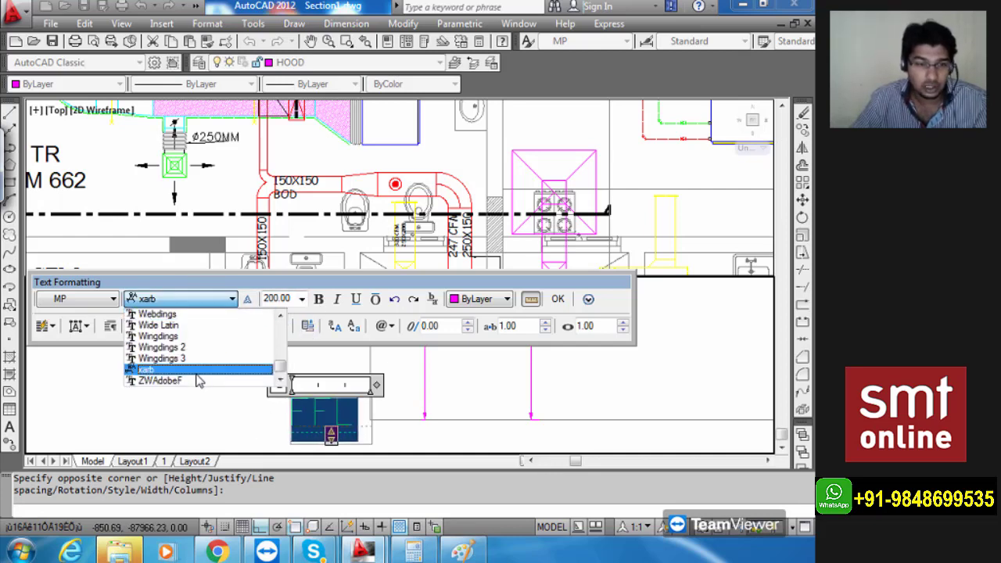
{"action": "key", "text": "t"}
{"action": "left_click", "coordinate": [195, 370]}
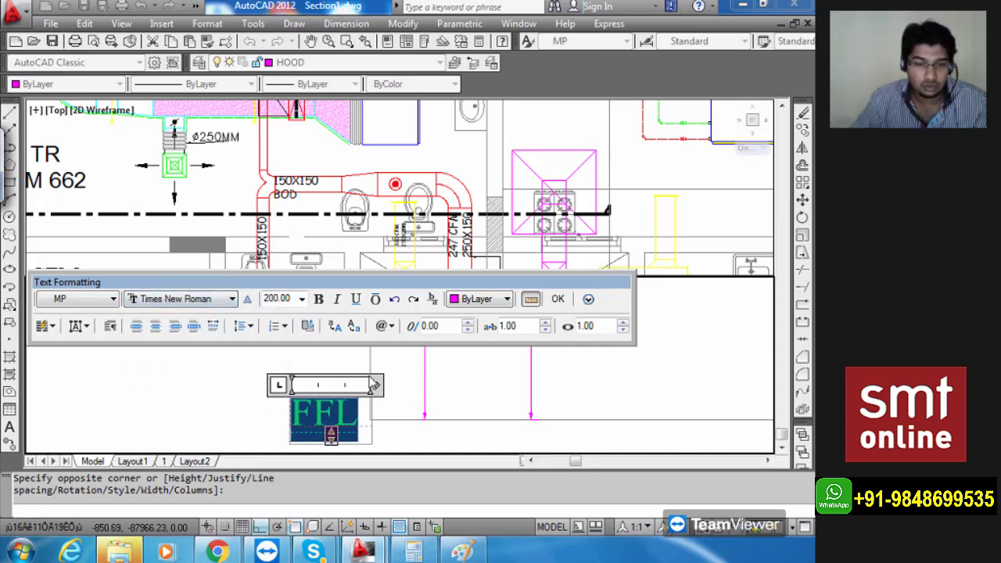
{"action": "left_click", "coordinate": [489, 304]}
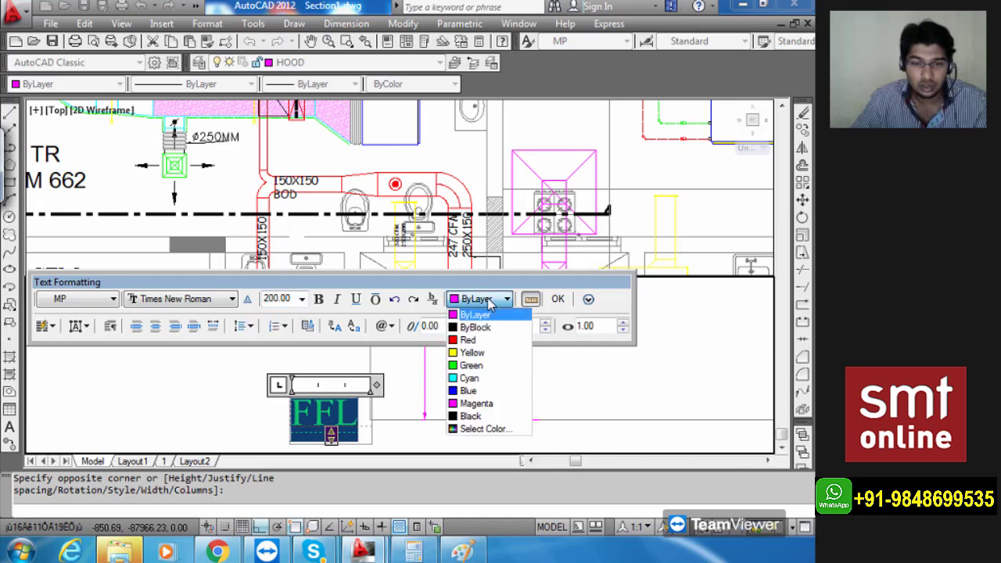
{"action": "left_click", "coordinate": [474, 339]}
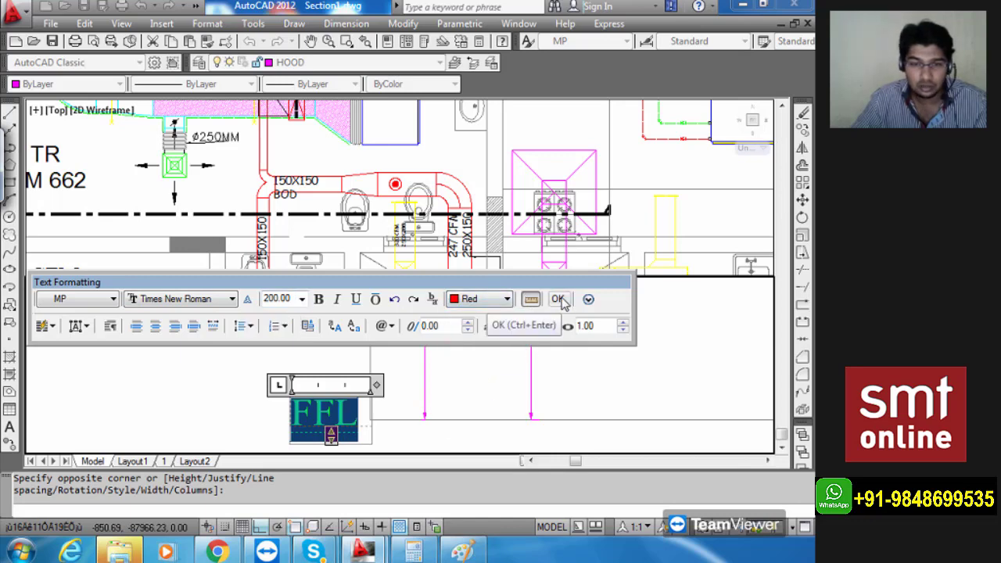
{"action": "left_click", "coordinate": [554, 298]}
Copy the "FFL" text from beside the floor line into the open room area of the section.
{"action": "scroll", "coordinate": [306, 344], "scroll_direction": "down", "scroll_amount": 4}
{"action": "scroll", "coordinate": [320, 376], "scroll_direction": "down", "scroll_amount": 3}
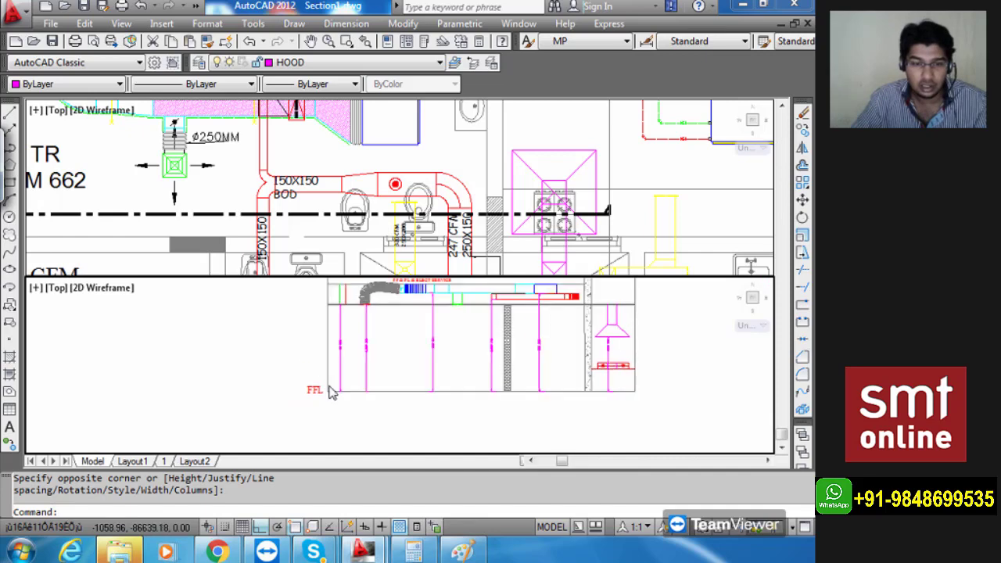
{"action": "type", "text": "co"}
{"action": "key", "text": "Return"}
{"action": "left_click", "coordinate": [321, 422]}
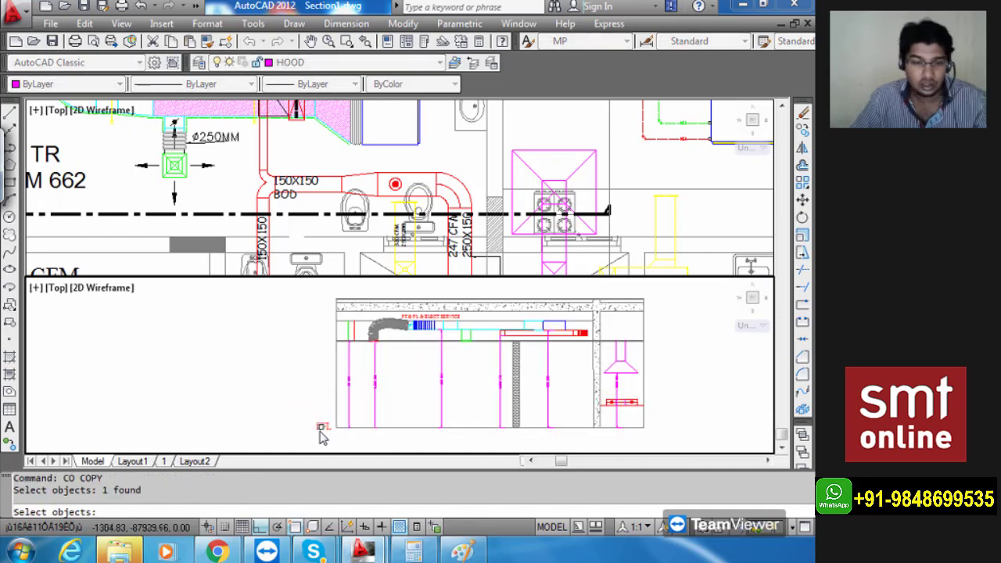
{"action": "key", "text": "Return"}
{"action": "left_click", "coordinate": [325, 424]}
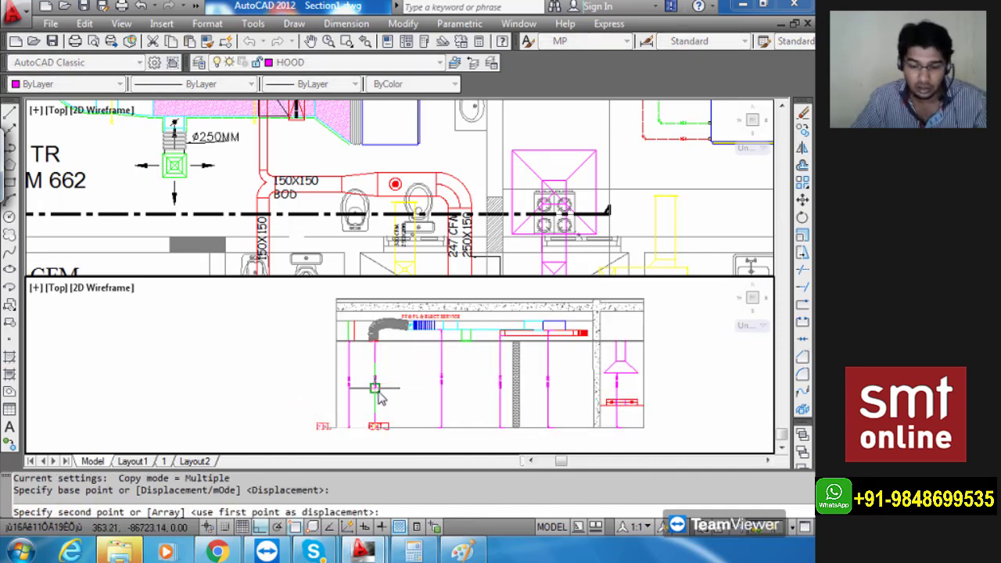
{"action": "key", "text": "F8"}
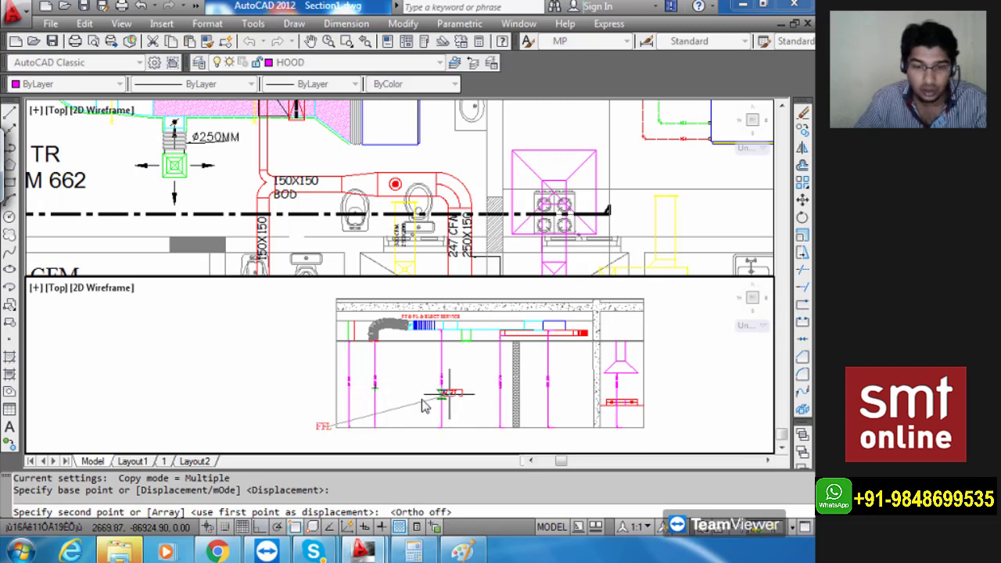
{"action": "left_click", "coordinate": [410, 389]}
Place two more copies of the "FFL" text outside the section's left edge, beside the false ceiling line and the concrete slab.
{"action": "scroll", "coordinate": [321, 352], "scroll_direction": "up", "scroll_amount": 3}
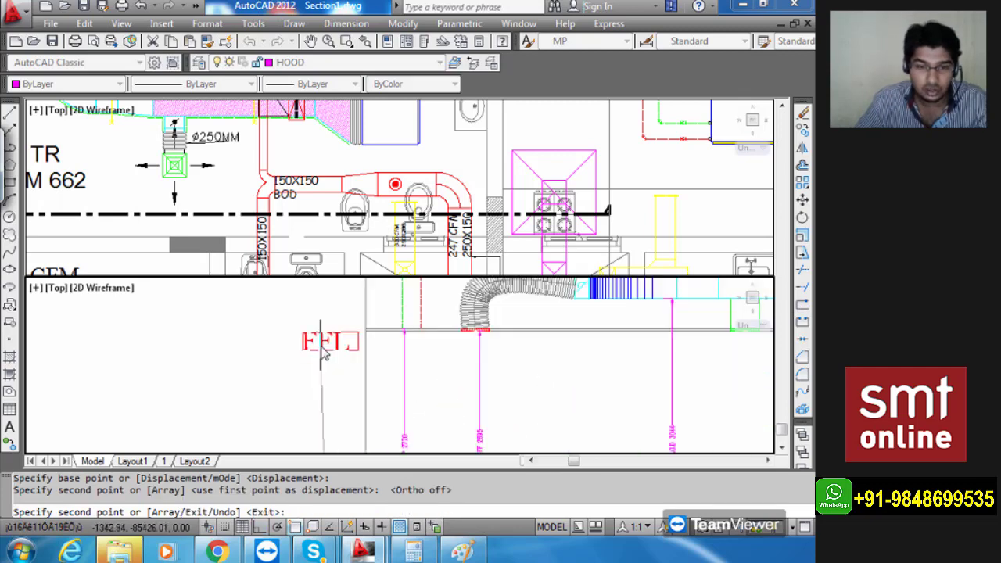
{"action": "left_click", "coordinate": [322, 335]}
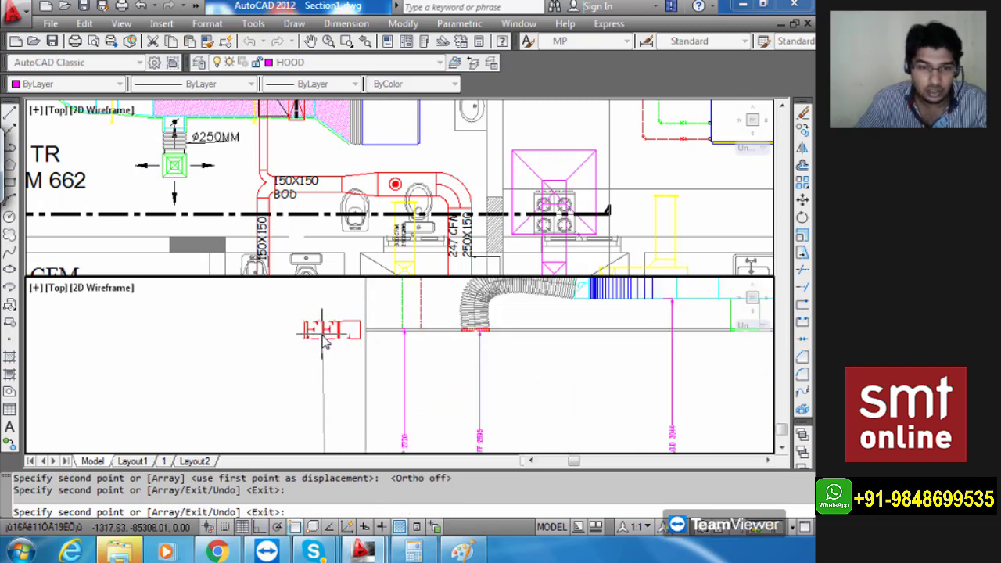
{"action": "middle_click_drag", "start_coordinate": [266, 336], "coordinate": [297, 455]}
{"action": "scroll", "coordinate": [337, 382], "scroll_direction": "up", "scroll_amount": 4}
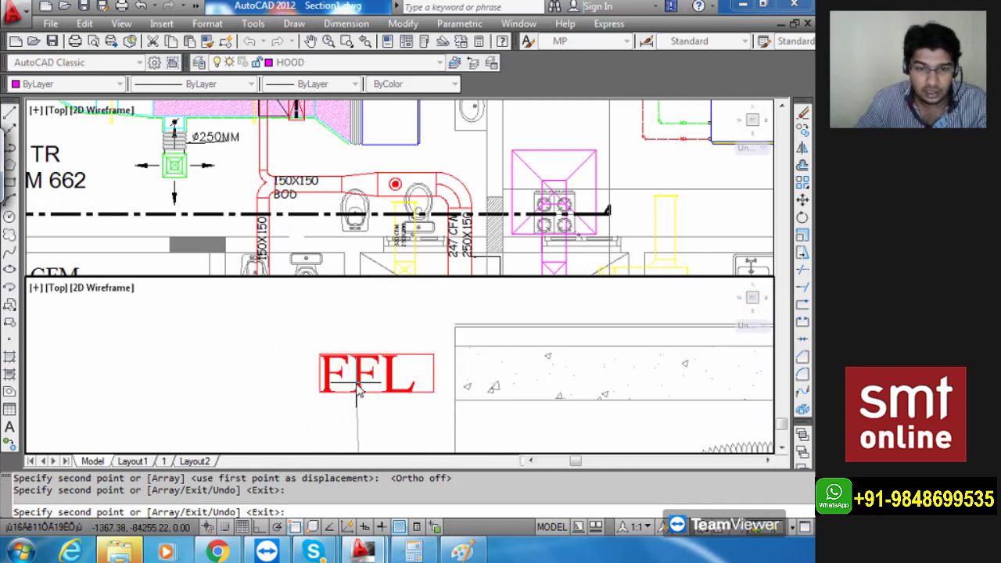
{"action": "left_click", "coordinate": [363, 385]}
{"action": "key", "text": "Escape"}
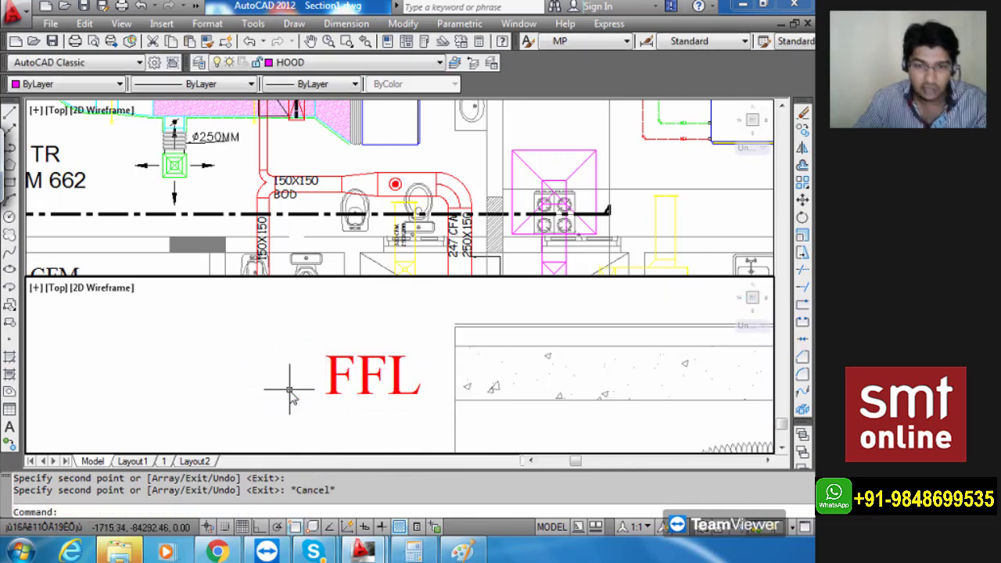
Change the "FFL" copy beside the concrete slab to read "SSL".
{"action": "double_click", "coordinate": [375, 381]}
{"action": "left_click_drag", "start_coordinate": [389, 382], "coordinate": [310, 389]}
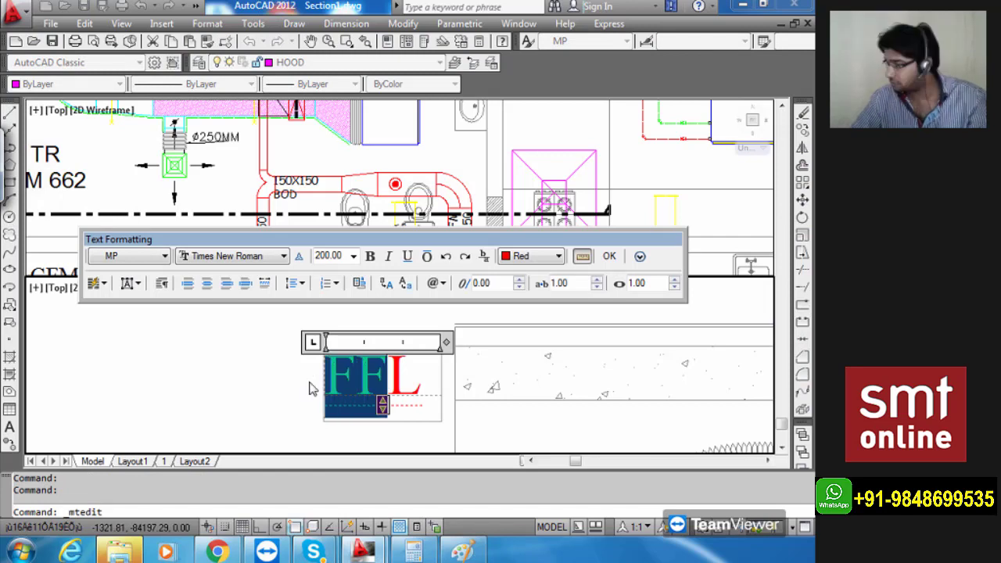
{"action": "type", "text": "SSL"}
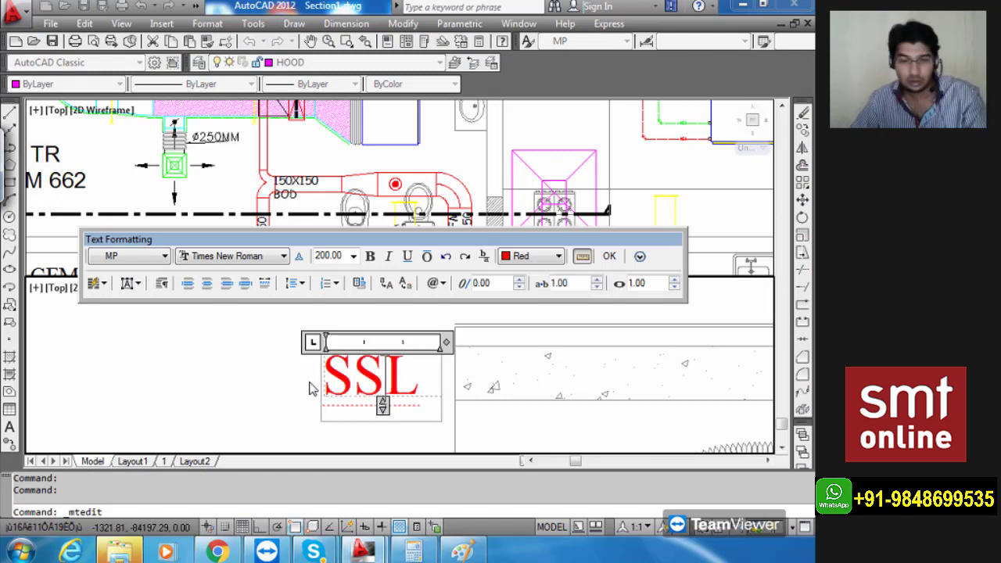
{"action": "left_click", "coordinate": [610, 257]}
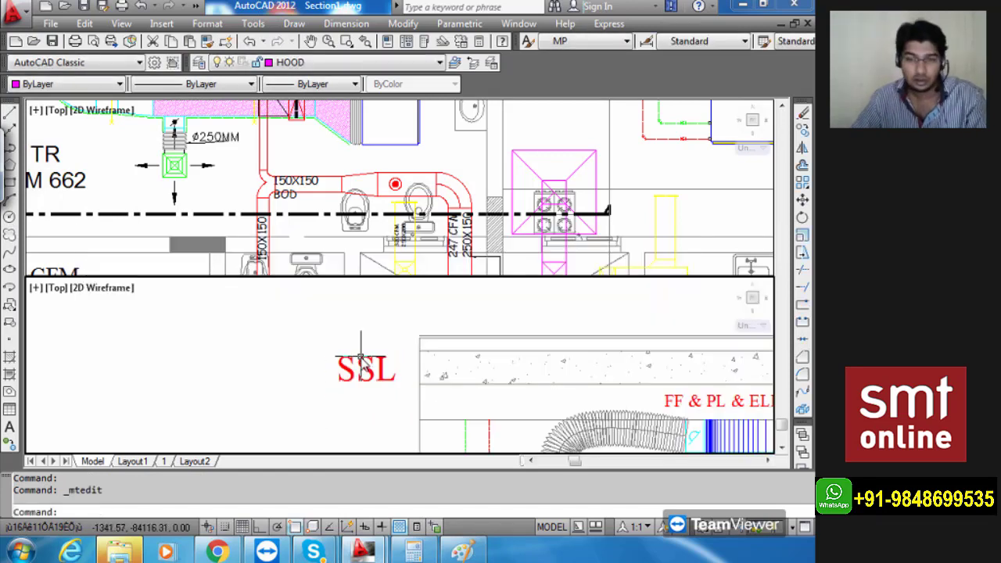
Change the "FFL" copy beside the false ceiling line to read "FCL".
{"action": "scroll", "coordinate": [362, 367], "scroll_direction": "down", "scroll_amount": 3}
{"action": "scroll", "coordinate": [357, 392], "scroll_direction": "up", "scroll_amount": 3}
{"action": "left_click", "coordinate": [381, 391]}
{"action": "double_click", "coordinate": [378, 382]}
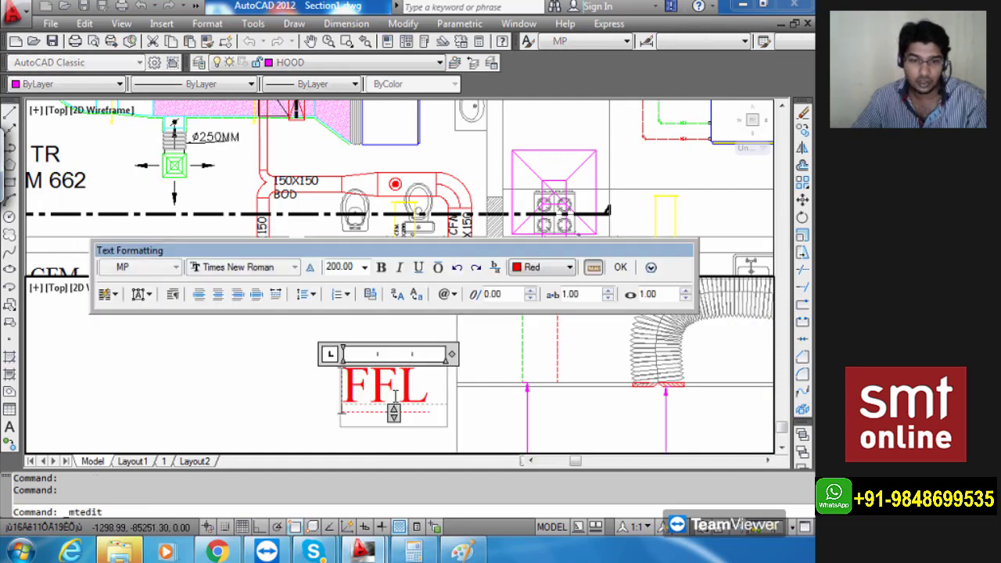
{"action": "left_click_drag", "start_coordinate": [397, 384], "coordinate": [373, 382]}
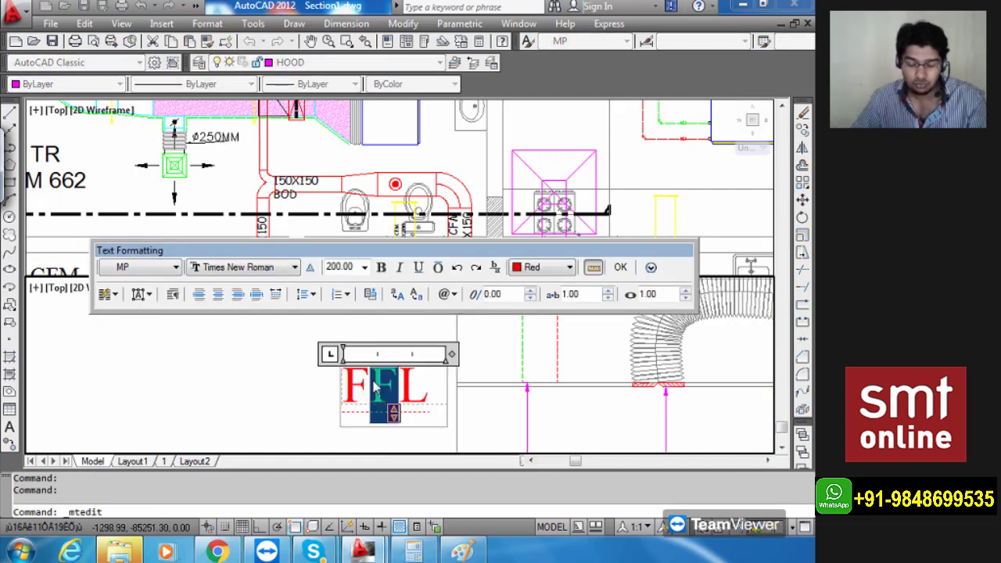
{"action": "type", "text": "C"}
{"action": "left_click", "coordinate": [620, 267]}
Replace the "FFL" copy inside the room with "CONDITION SPACE" and widen its text frame to fit on one line.
{"action": "scroll", "coordinate": [422, 305], "scroll_direction": "down", "scroll_amount": 3}
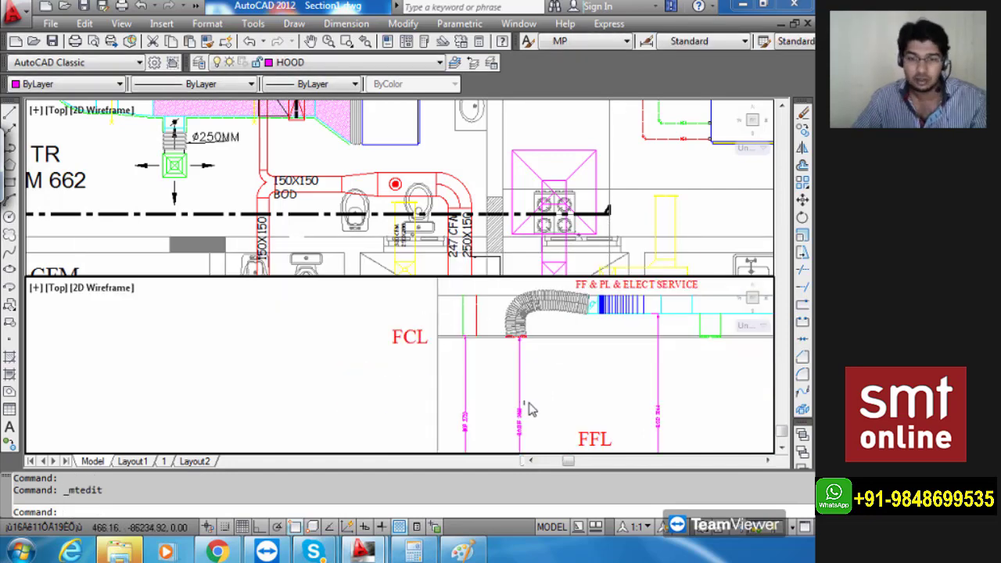
{"action": "scroll", "coordinate": [529, 408], "scroll_direction": "up", "scroll_amount": 4}
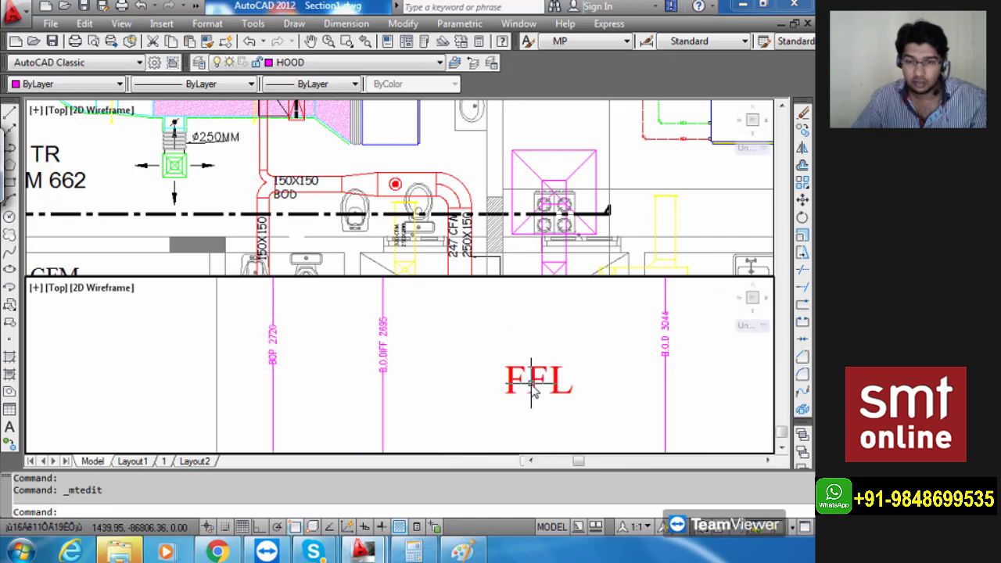
{"action": "double_click", "coordinate": [532, 383]}
{"action": "left_click_drag", "start_coordinate": [577, 383], "coordinate": [488, 384]}
{"action": "type", "text": "C"}
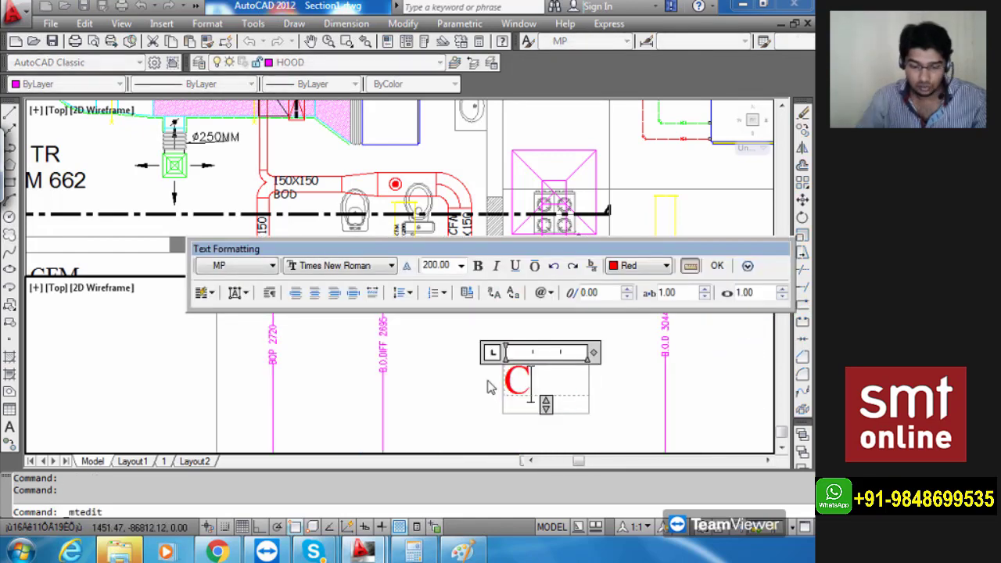
{"action": "type", "text": "ONDITION SPACE"}
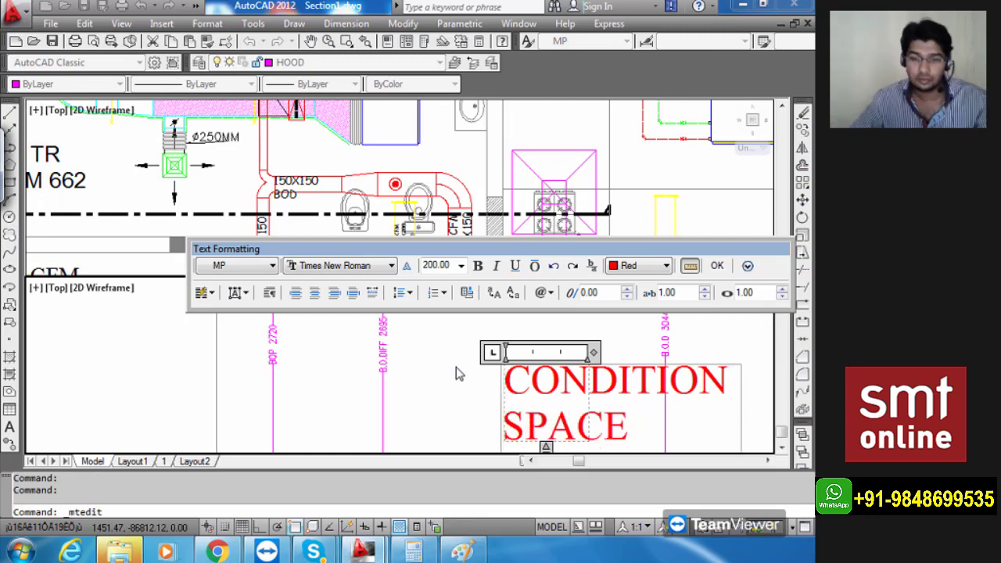
{"action": "middle_click_drag", "start_coordinate": [457, 366], "coordinate": [256, 375]}
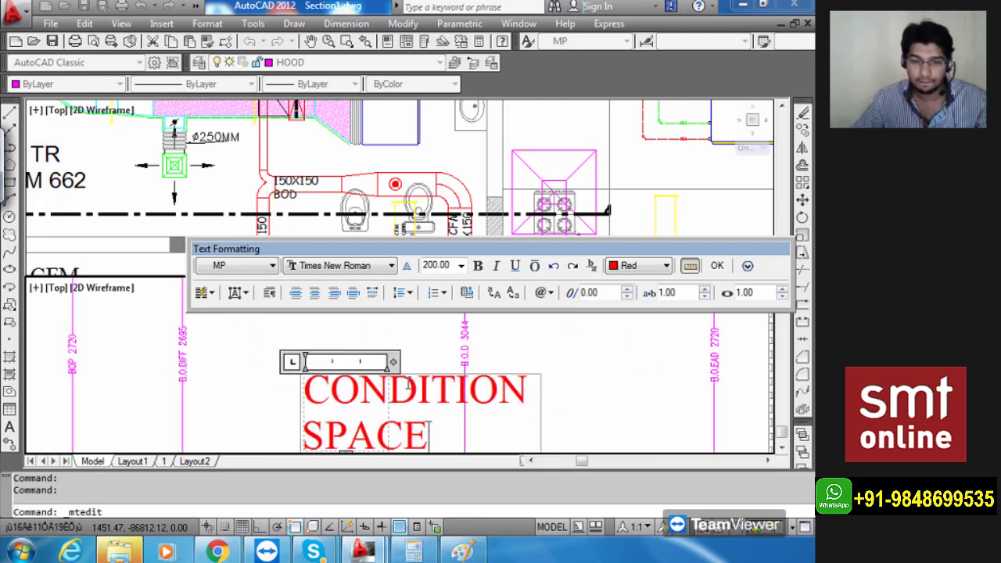
{"action": "left_click_drag", "start_coordinate": [392, 362], "coordinate": [690, 347]}
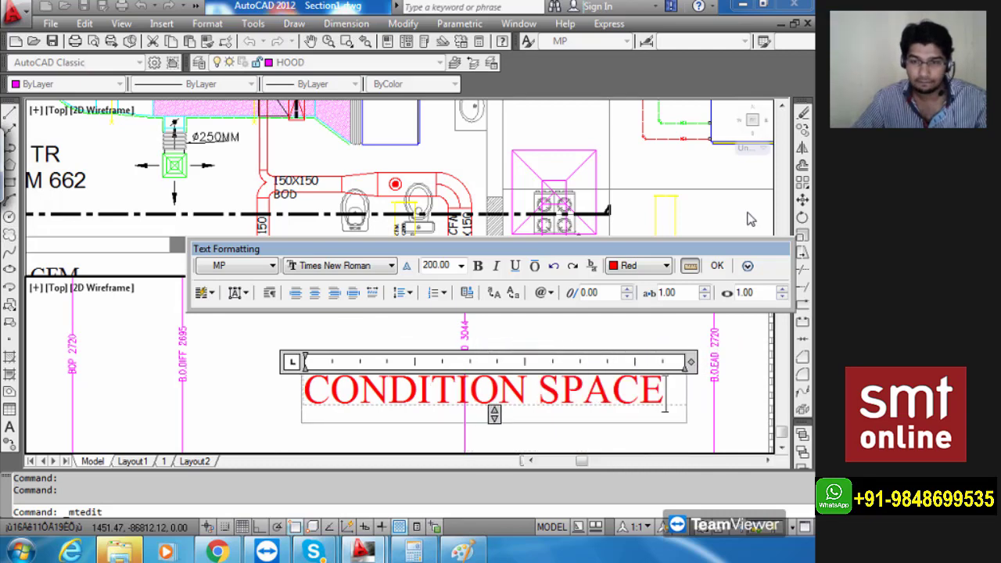
{"action": "left_click", "coordinate": [719, 265]}
Move the "CONDITION SPACE" text slightly down, clear of the dimension texts.
{"action": "mouse_move", "coordinate": [543, 420]}
{"action": "middle_mouse_down"}
{"action": "mouse_move", "coordinate": [529, 375]}
{"action": "mouse_move", "coordinate": [513, 424]}
{"action": "middle_mouse_up"}
{"action": "scroll", "coordinate": [529, 376], "scroll_direction": "down", "scroll_amount": 4}
{"action": "left_click", "coordinate": [520, 362]}
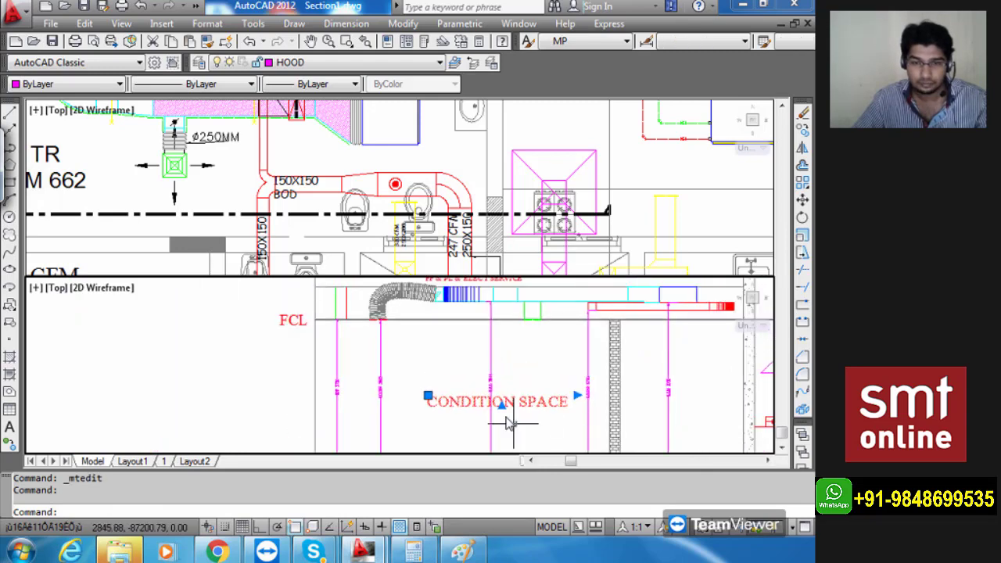
{"action": "left_click", "coordinate": [428, 395]}
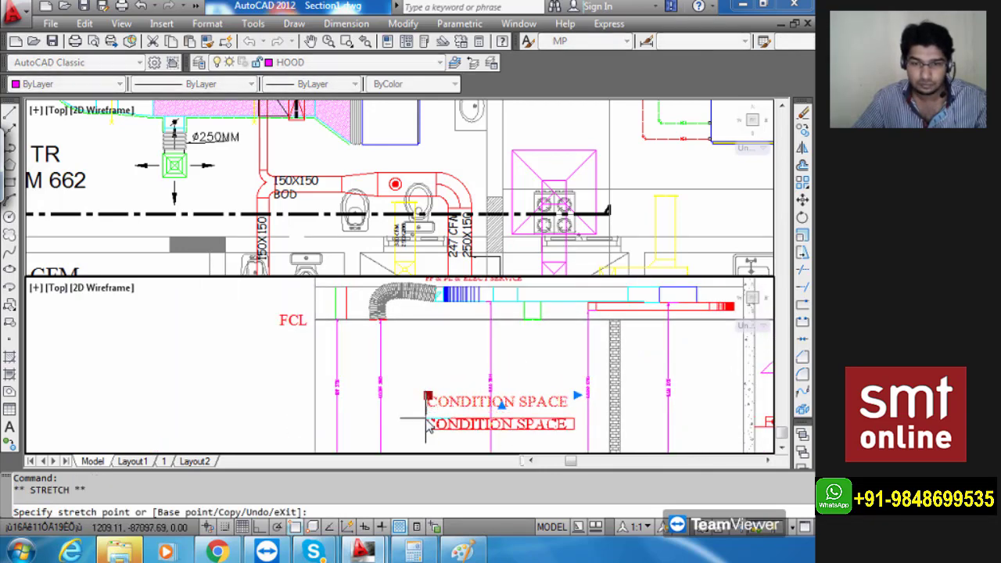
{"action": "left_click", "coordinate": [426, 421]}
{"action": "double_click", "coordinate": [455, 426]}
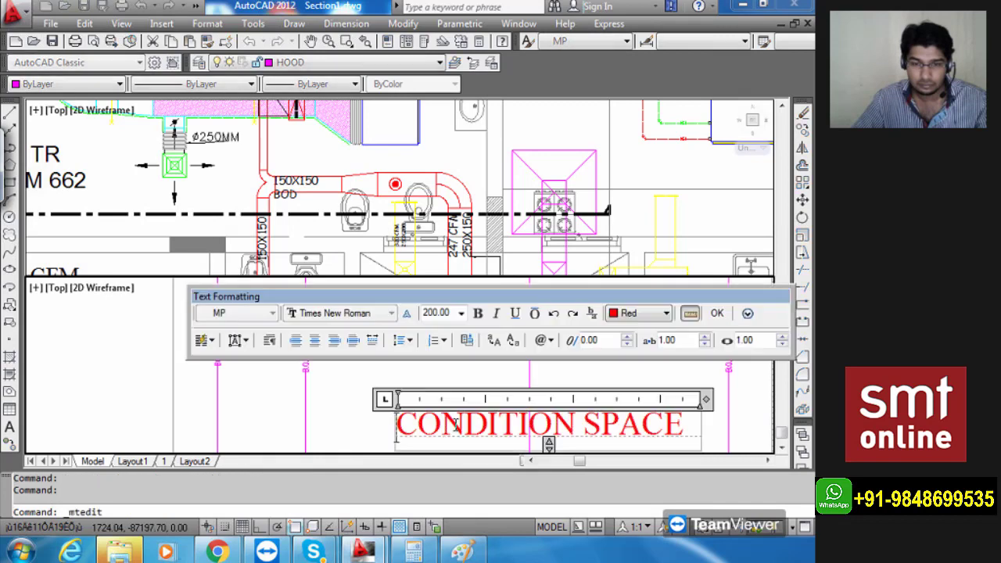
{"action": "key", "text": "shift+Left"}
{"action": "key", "text": "shift+Left"}
{"action": "key", "text": "shift+Left"}
{"action": "left_click_drag", "start_coordinate": [440, 430], "coordinate": [392, 427]}
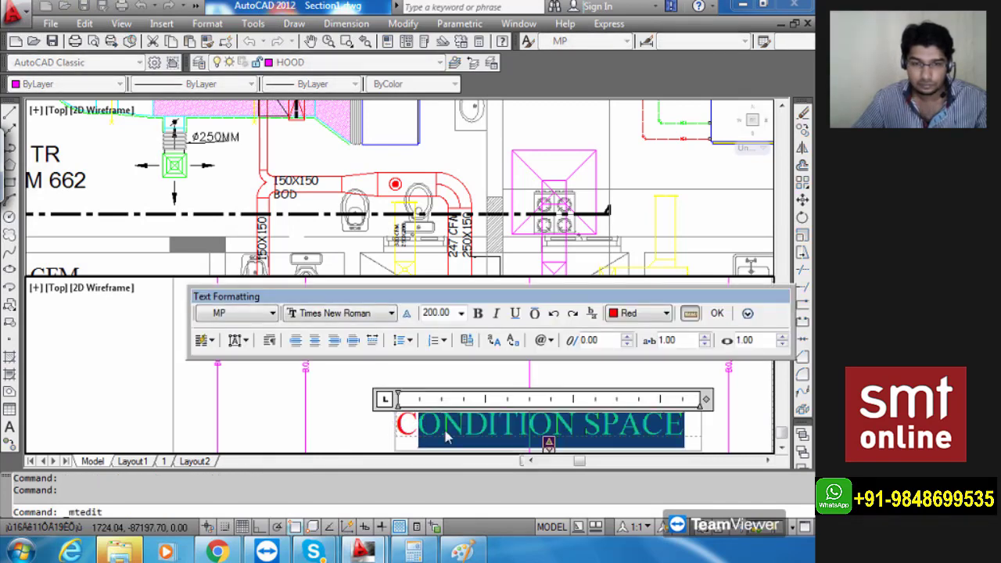
{"action": "key", "text": "Escape"}
Set the text height of the whole "CONDITION SPACE" label to 100.
{"action": "double_click", "coordinate": [670, 422]}
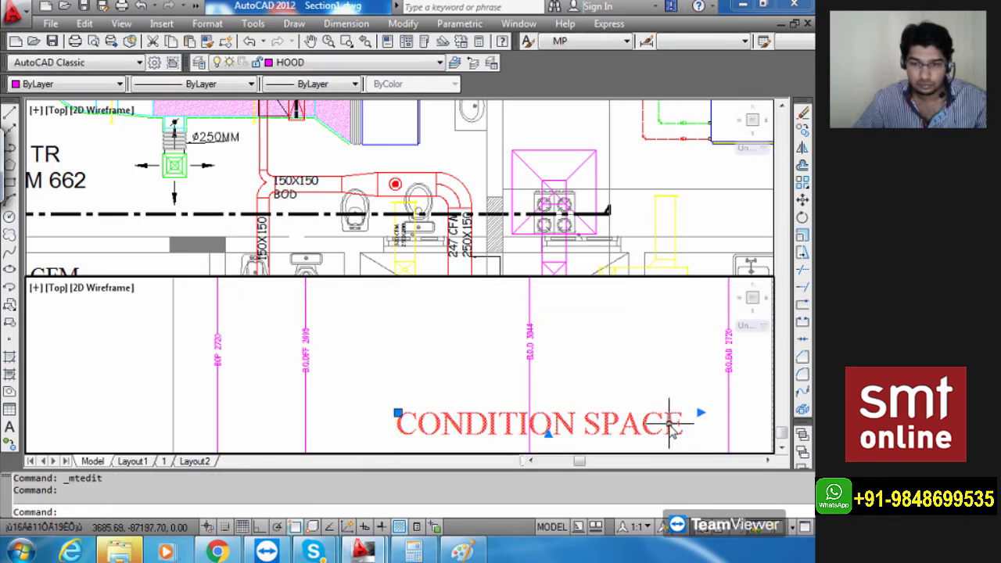
{"action": "left_click_drag", "start_coordinate": [683, 429], "coordinate": [226, 440]}
{"action": "scroll", "coordinate": [226, 441], "scroll_direction": "up", "scroll_amount": 1}
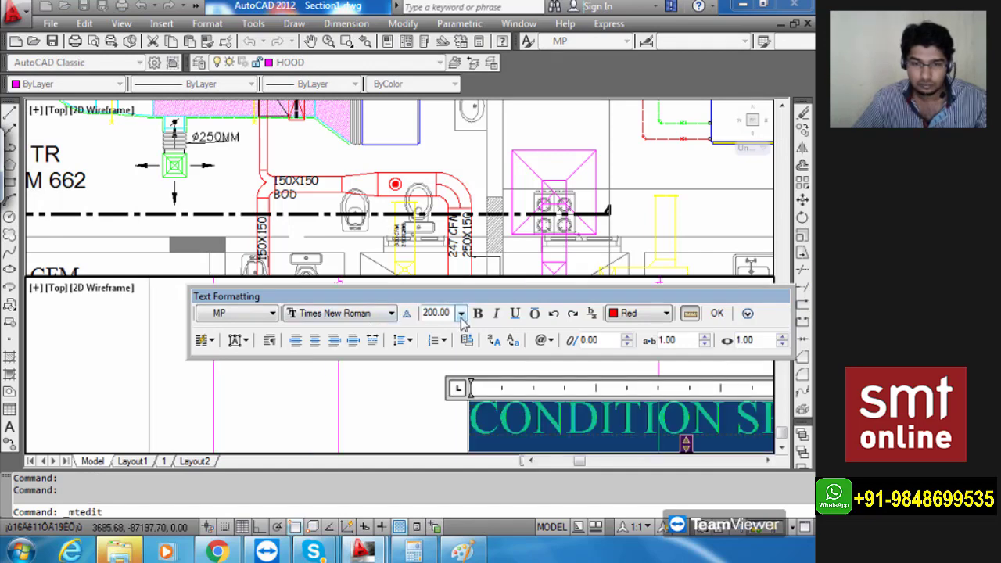
{"action": "left_click", "coordinate": [436, 338]}
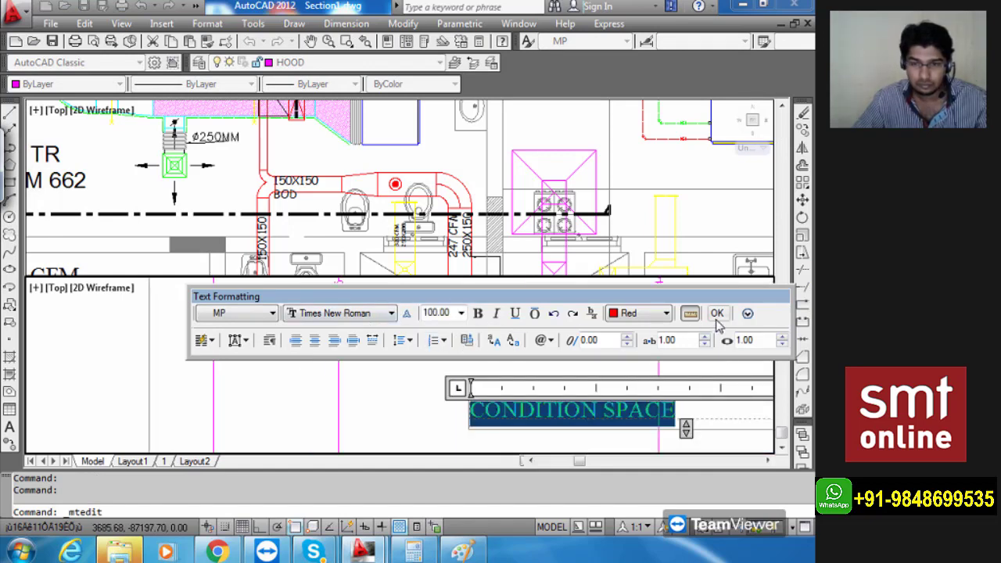
{"action": "left_click", "coordinate": [717, 313]}
Move the "CONDITION SPACE" text between the B.O.DIFF and B.O.D dimension lines and narrow its text frame to fit there.
{"action": "scroll", "coordinate": [568, 391], "scroll_direction": "down", "scroll_amount": 2}
{"action": "scroll", "coordinate": [568, 391], "scroll_direction": "down", "scroll_amount": 2}
{"action": "scroll", "coordinate": [566, 422], "scroll_direction": "up", "scroll_amount": 3}
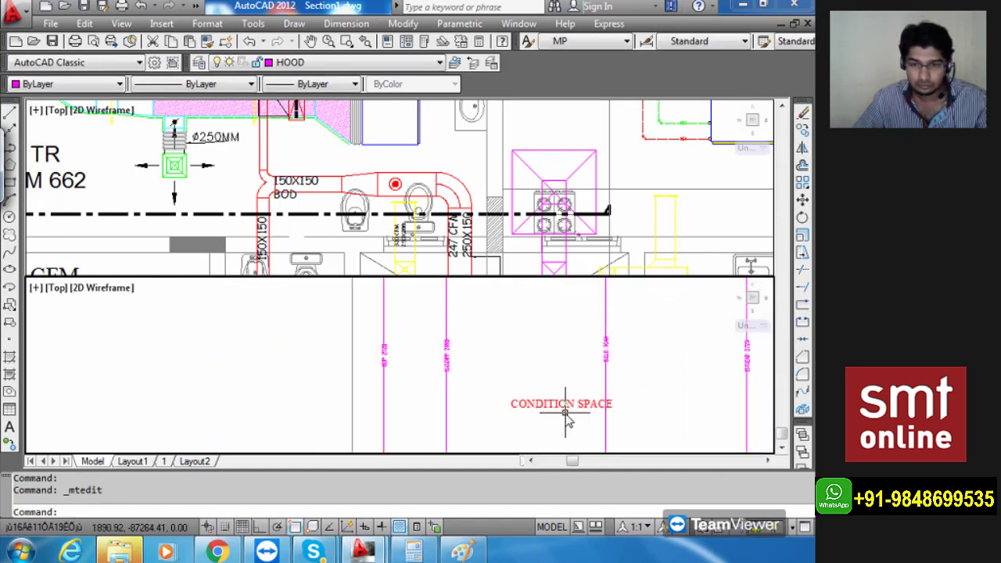
{"action": "middle_click_drag", "start_coordinate": [568, 421], "coordinate": [565, 447]}
{"action": "left_click", "coordinate": [510, 427]}
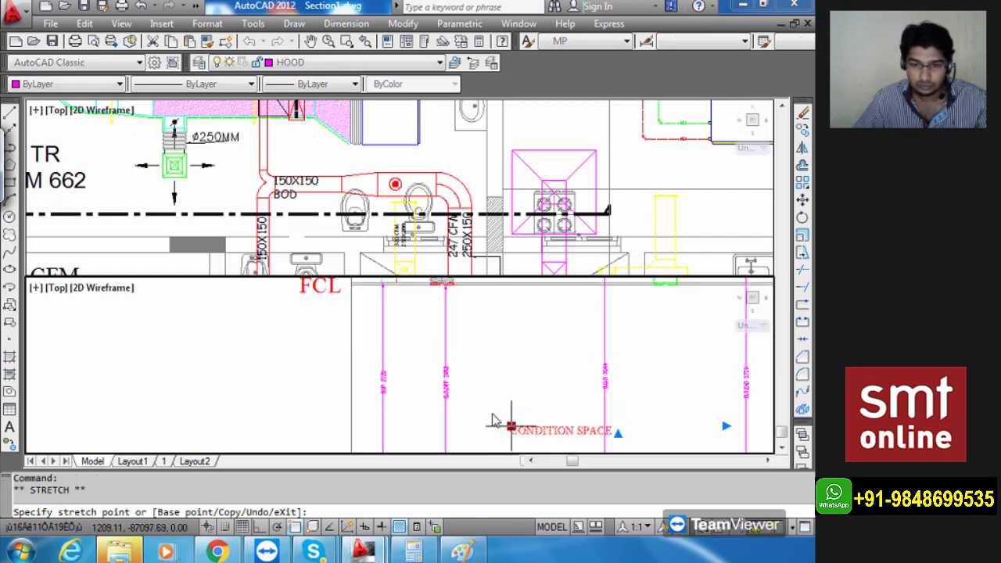
{"action": "left_click", "coordinate": [470, 385]}
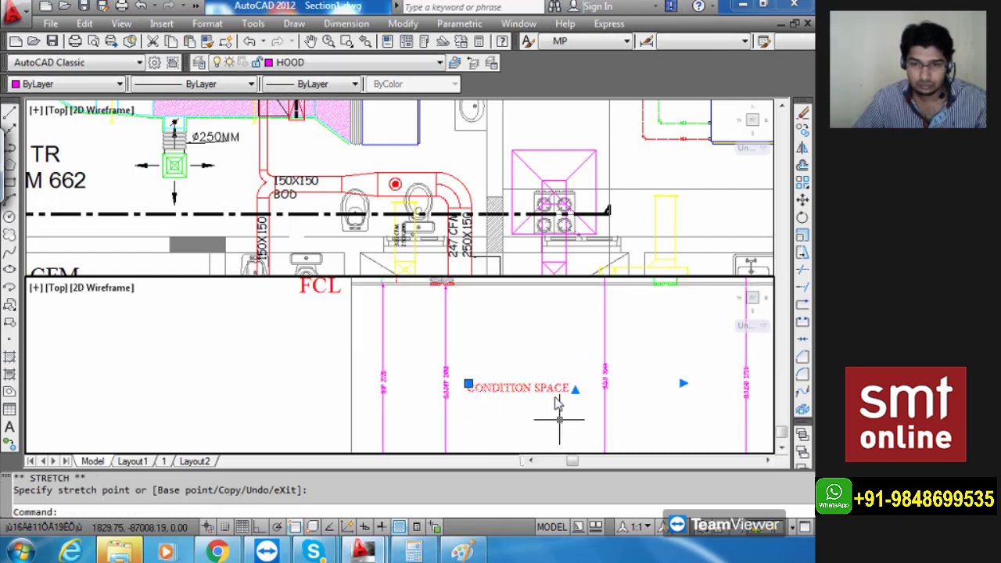
{"action": "left_click", "coordinate": [683, 384]}
{"action": "left_click", "coordinate": [585, 392]}
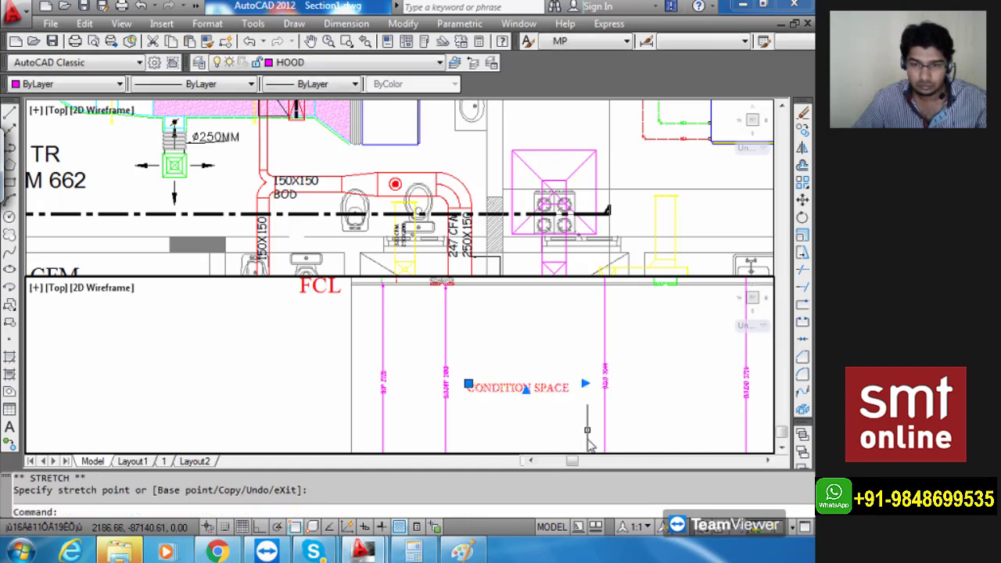
{"action": "key", "text": "Escape"}
Copy the "FFL" level text to the empty area below the section's floor line, near its middle.
{"action": "scroll", "coordinate": [530, 380], "scroll_direction": "down", "scroll_amount": 5}
{"action": "middle_click_drag", "start_coordinate": [570, 422], "coordinate": [384, 411]}
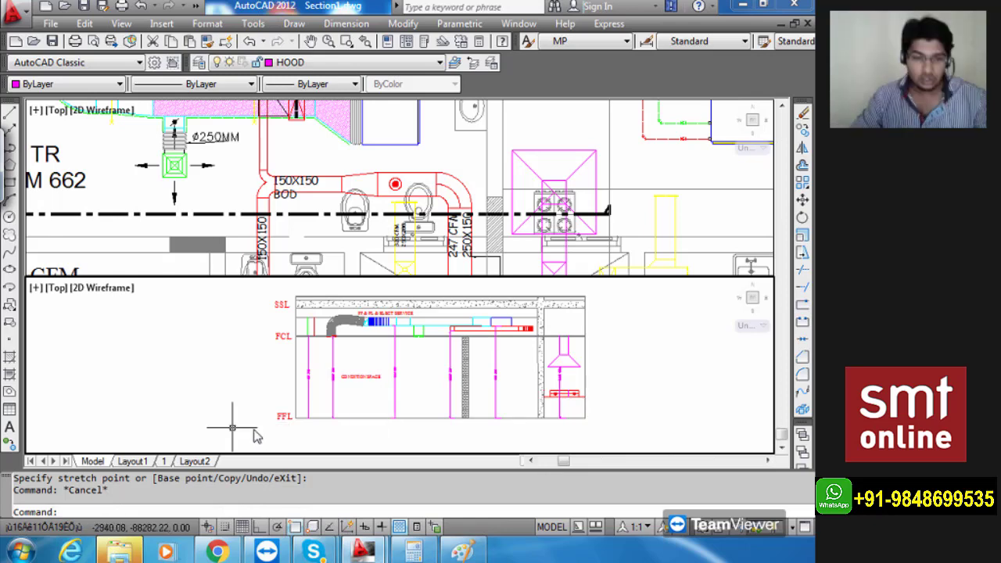
{"action": "scroll", "coordinate": [276, 424], "scroll_direction": "up", "scroll_amount": 5}
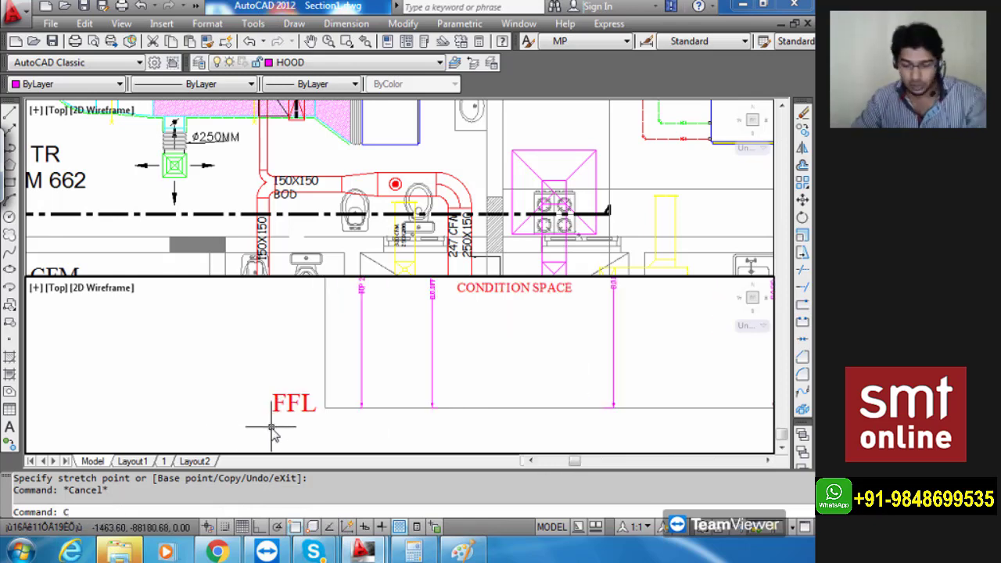
{"action": "type", "text": "co"}
{"action": "key", "text": "Return"}
{"action": "left_click", "coordinate": [276, 423]}
{"action": "key", "text": "Return"}
{"action": "left_click", "coordinate": [278, 405]}
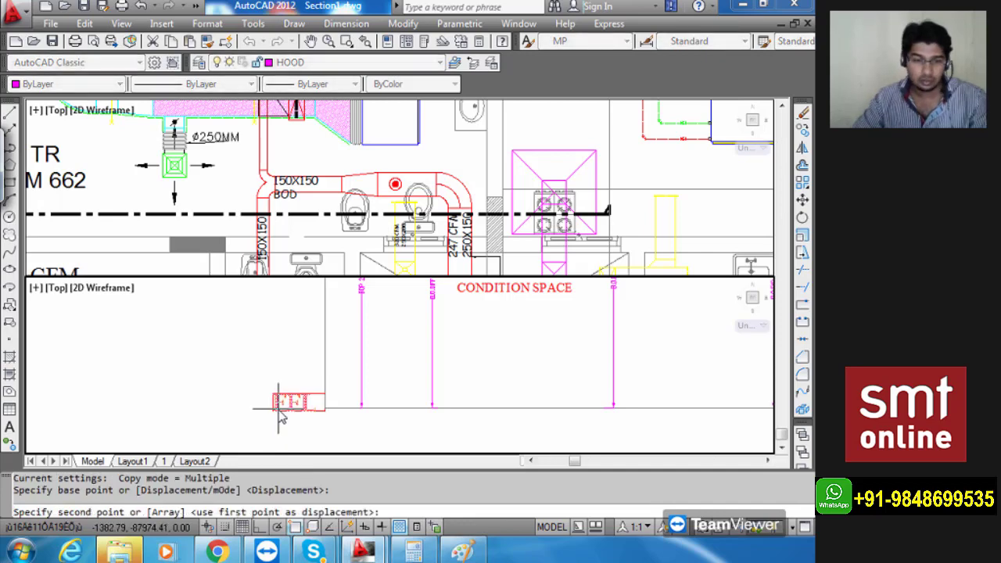
{"action": "scroll", "coordinate": [279, 402], "scroll_direction": "down", "scroll_amount": 3}
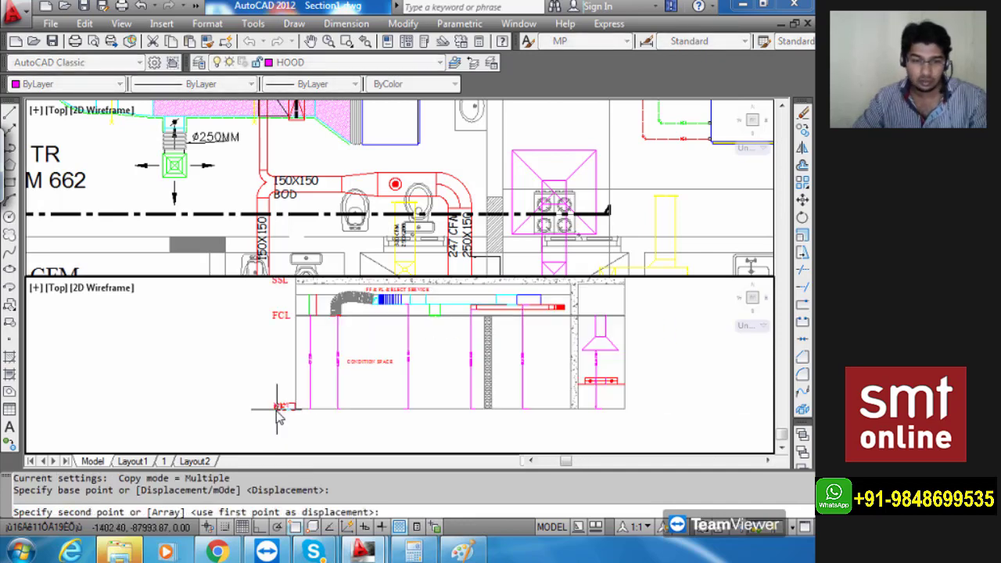
{"action": "left_click", "coordinate": [430, 426]}
{"action": "key", "text": "Escape"}
Replace the copied "FFL" text below the floor line with "SECTION DRAWING" and widen its text frame to fit.
{"action": "scroll", "coordinate": [437, 432], "scroll_direction": "up", "scroll_amount": 4}
{"action": "double_click", "coordinate": [439, 435]}
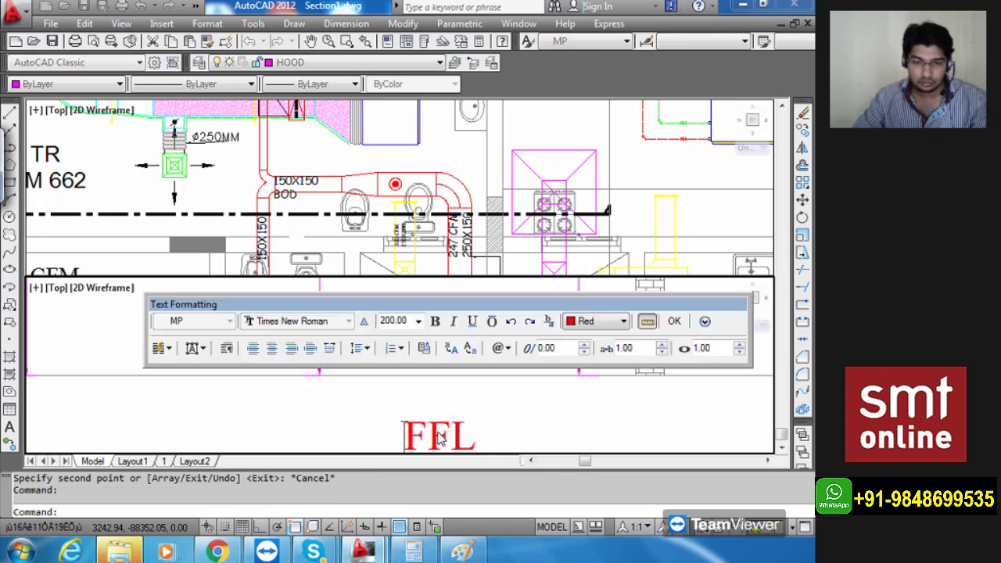
{"action": "scroll", "coordinate": [423, 408], "scroll_direction": "down", "scroll_amount": 4}
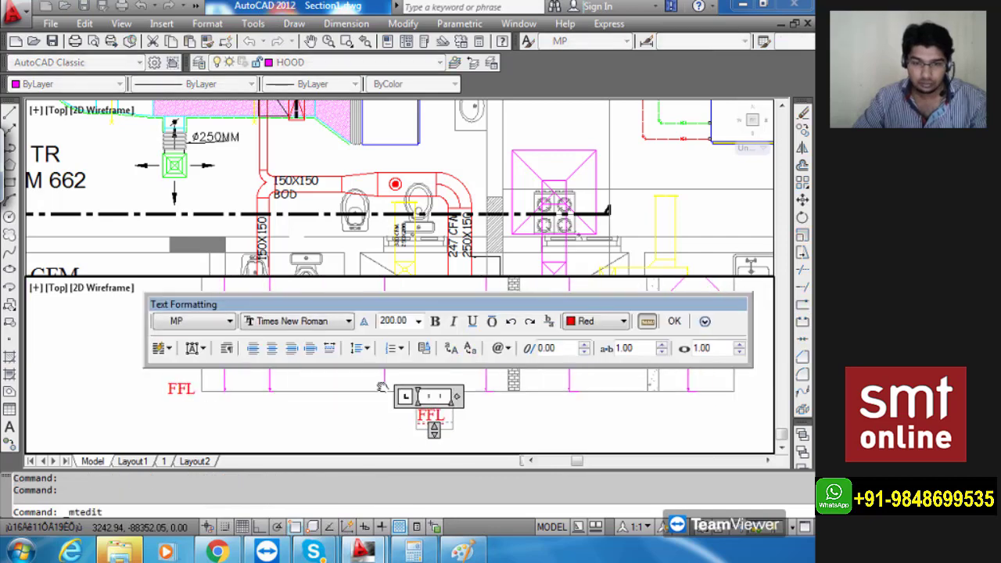
{"action": "left_click_drag", "start_coordinate": [457, 396], "coordinate": [639, 397]}
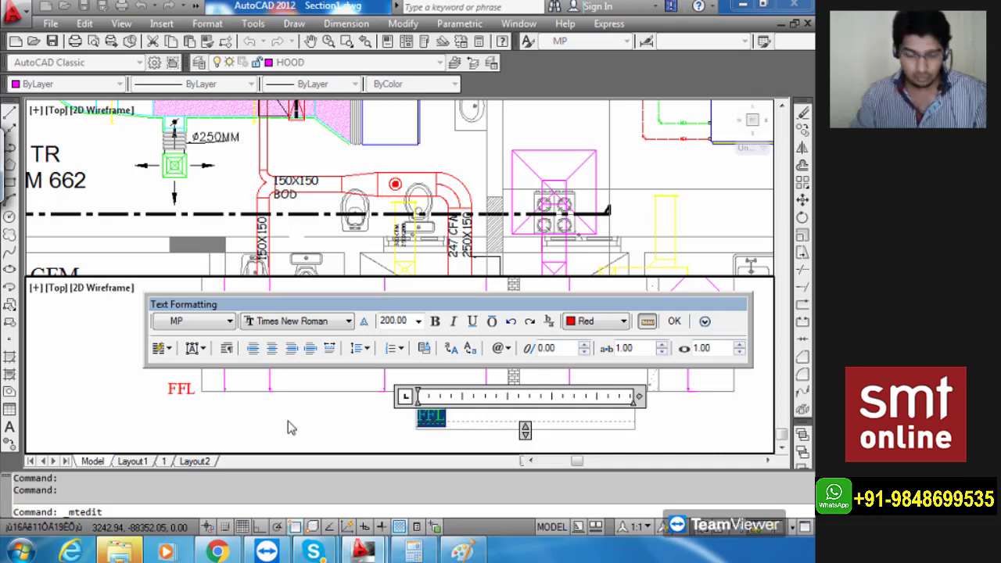
{"action": "type", "text": "SECTION"}
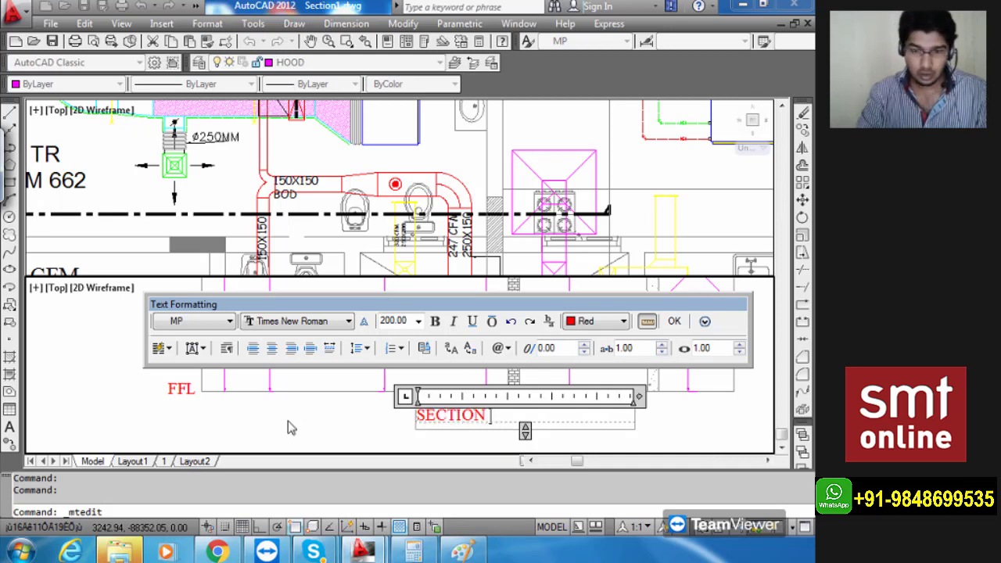
{"action": "type", "text": " DRAWING"}
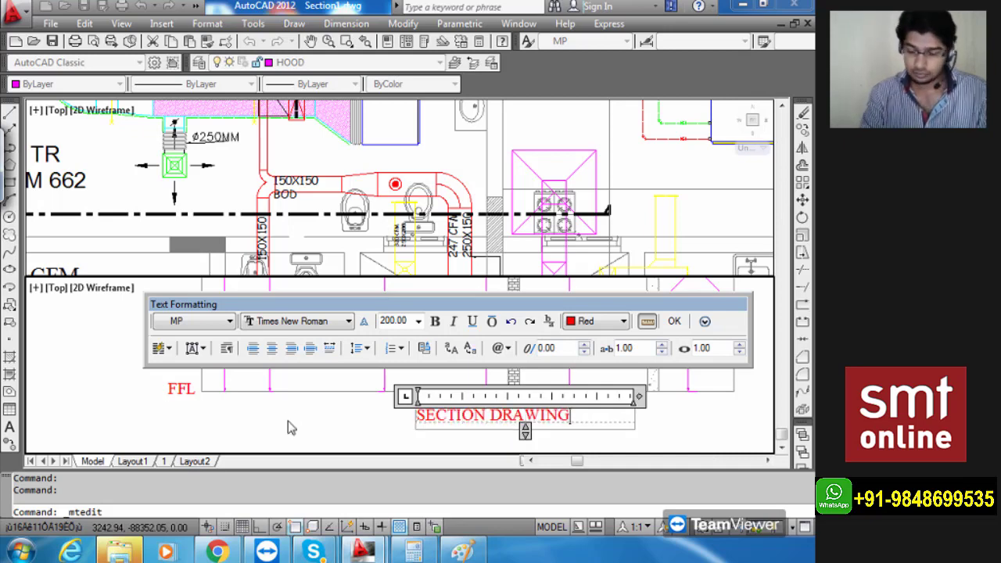
Add a second line reading "Presented by HDE 92" under "SECTION DRAWING".
{"action": "key", "text": "Return"}
{"action": "type", "text": "PRE"}
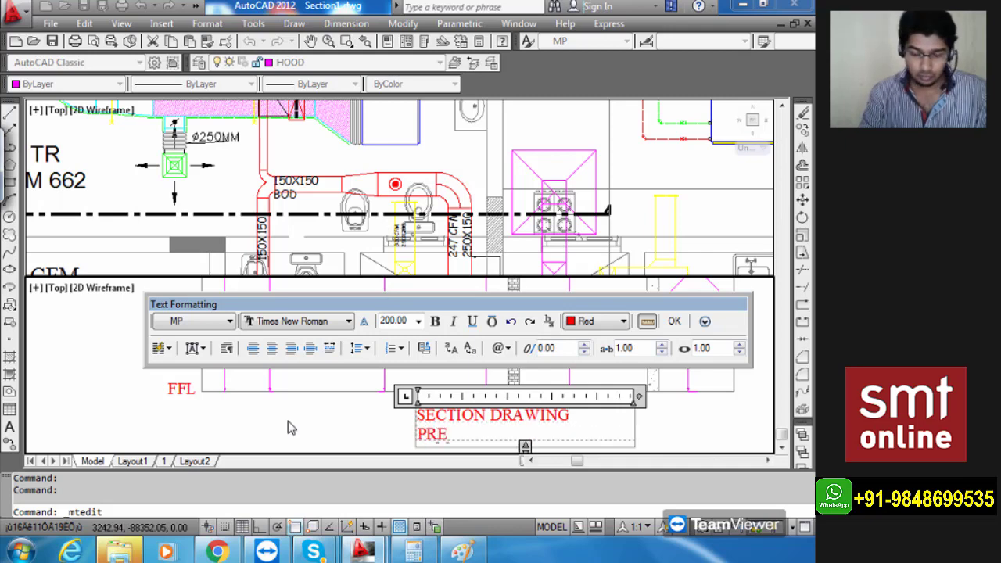
{"action": "type", "text": "S"}
{"action": "key", "text": "Home"}
{"action": "type", "text": "0"}
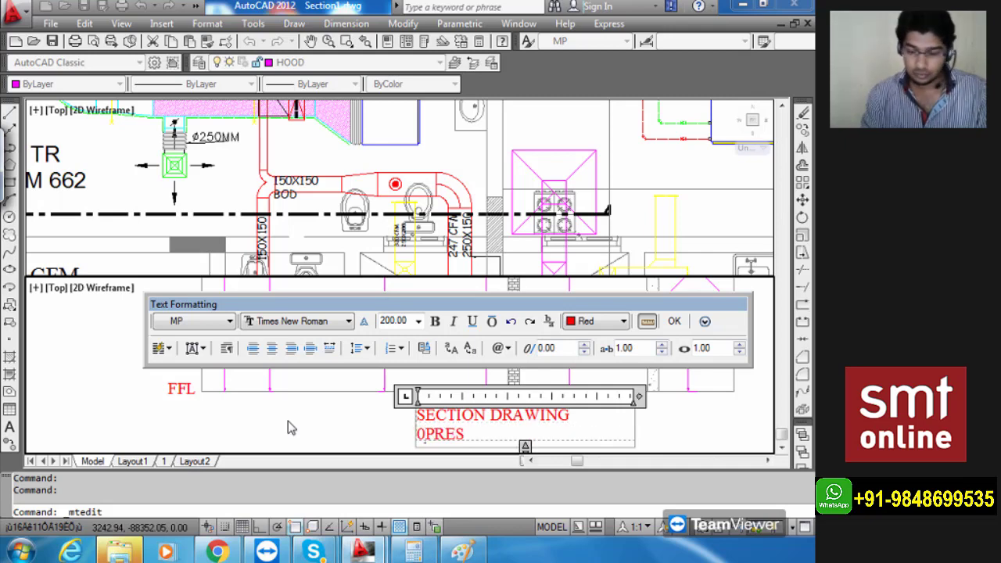
{"action": "key", "text": "BackSpace"}
{"action": "key", "text": "End"}
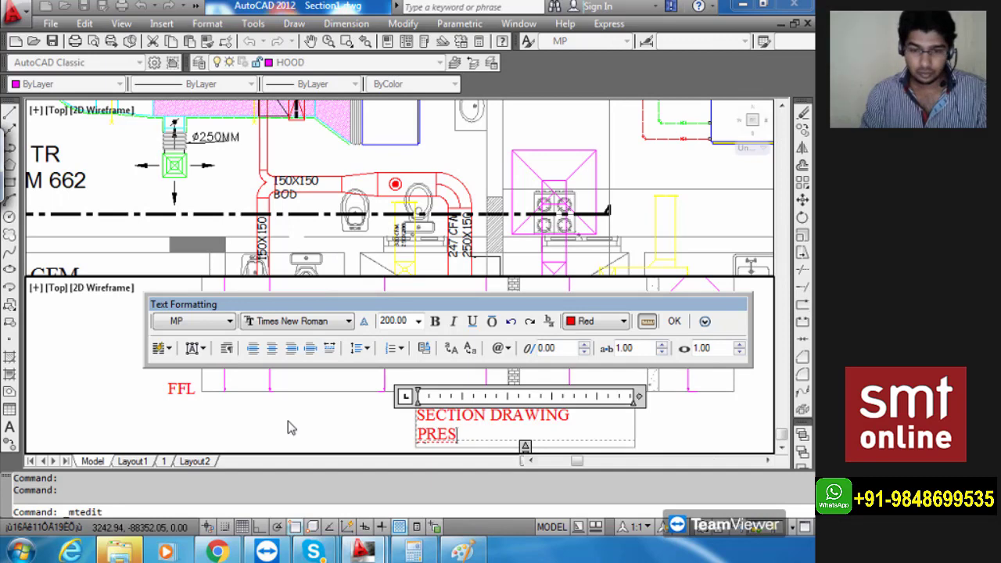
{"action": "key", "text": "BackSpace"}
{"action": "key", "text": "BackSpace"}
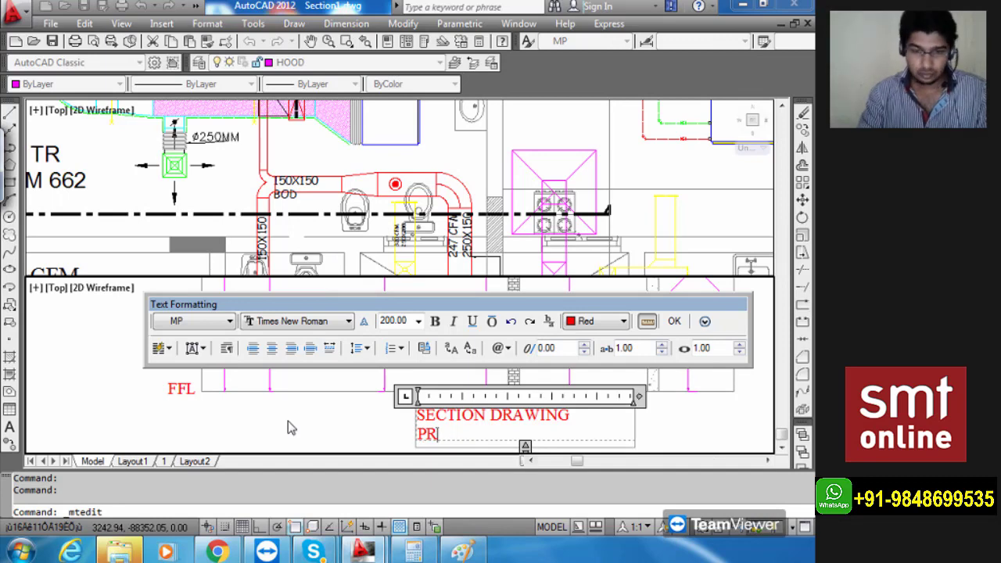
{"action": "key", "text": "BackSpace"}
{"action": "type", "text": "resented"}
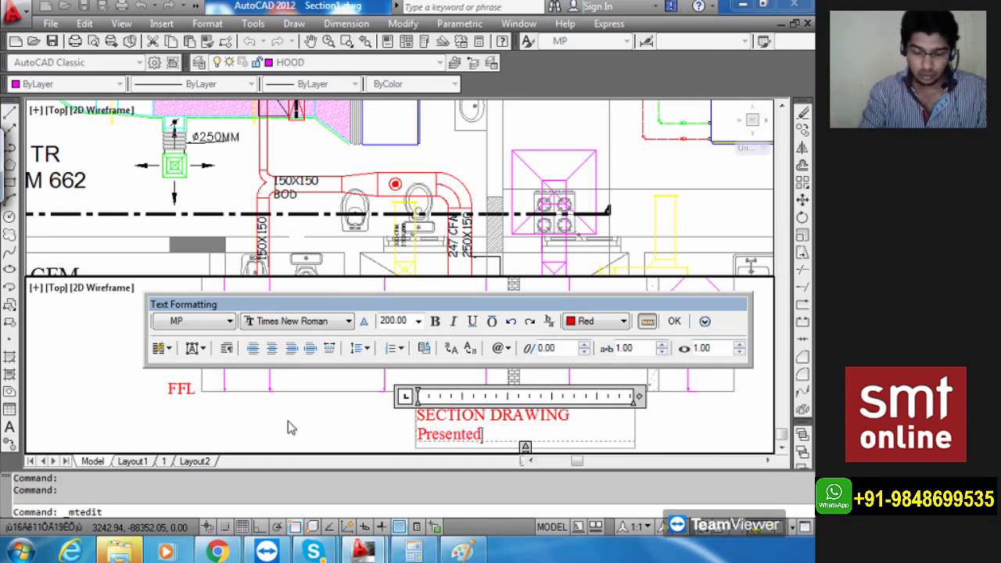
{"action": "type", "text": " by HDE "}
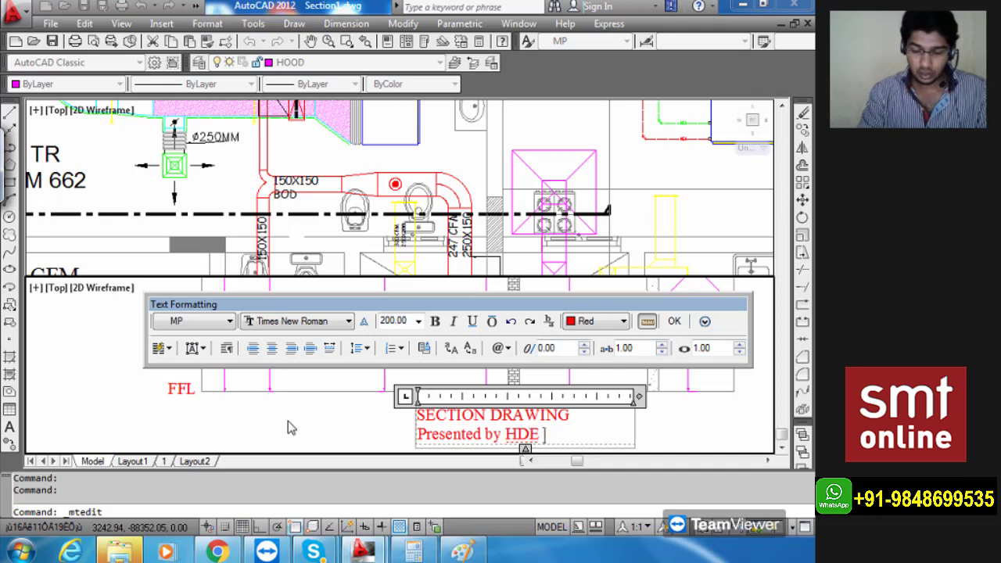
{"action": "type", "text": "92"}
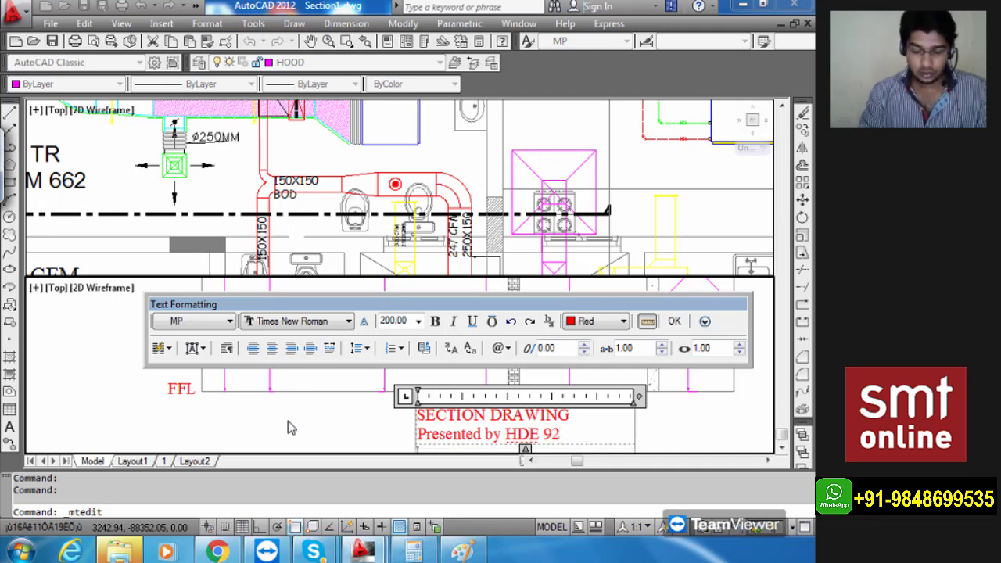
Add a third line reading "Scale 1: 25" to the title text.
{"action": "key", "text": "Return"}
{"action": "type", "text": "Scal"}
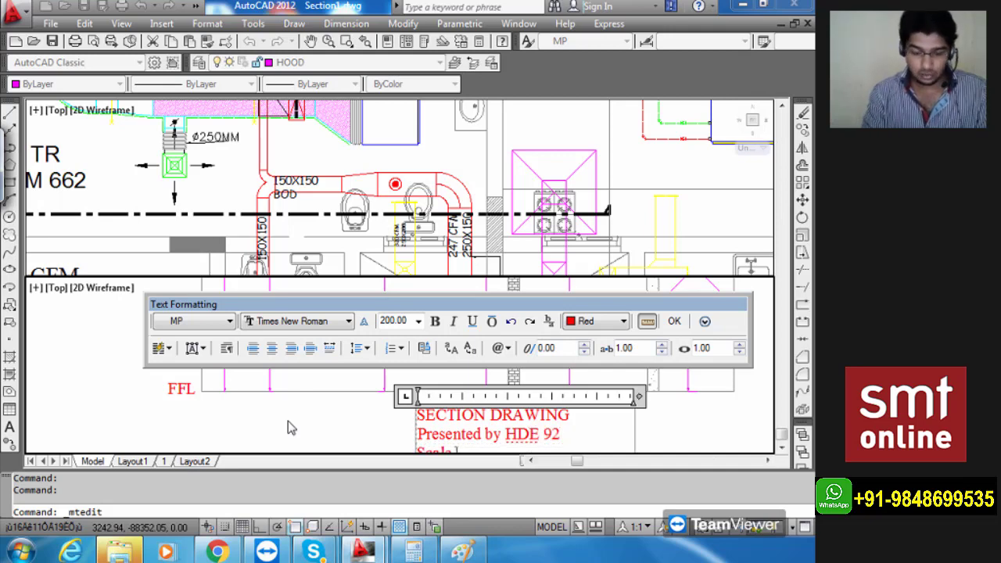
{"action": "type", "text": "e 1: 25"}
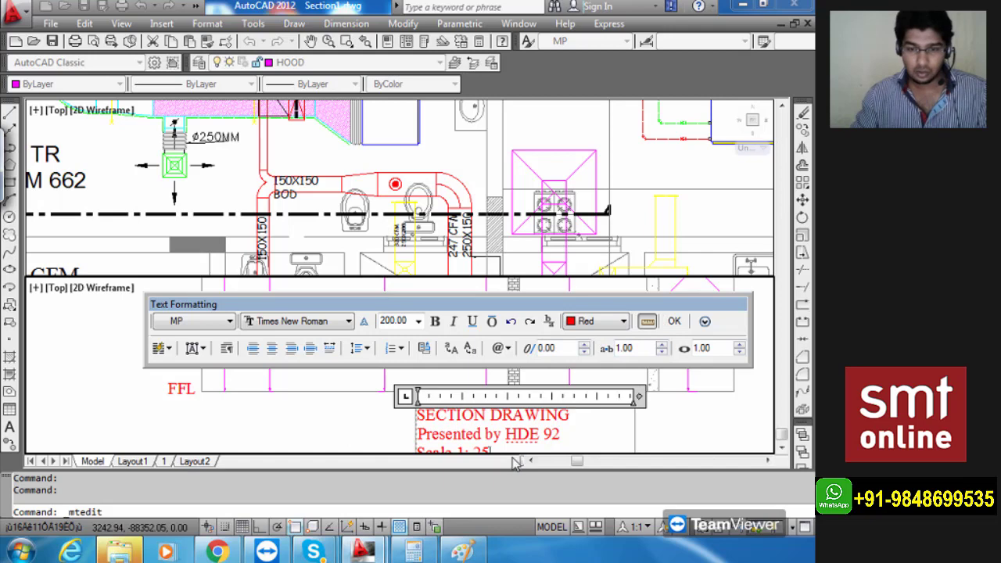
Colour all three title lines blue, centre them and finish editing the text.
{"action": "left_click_drag", "start_coordinate": [514, 448], "coordinate": [361, 439]}
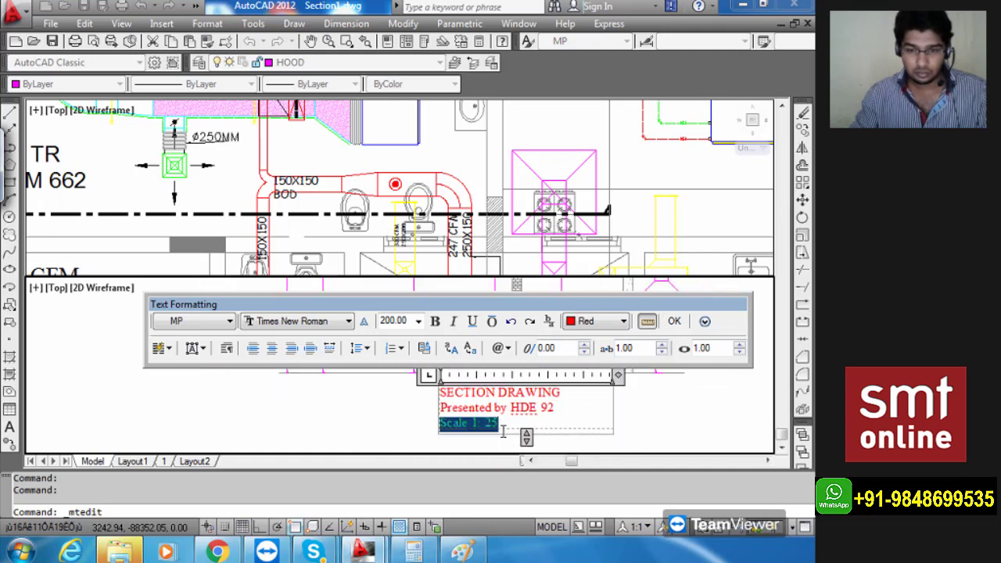
{"action": "left_click_drag", "start_coordinate": [503, 423], "coordinate": [441, 394]}
{"action": "left_click", "coordinate": [594, 321]}
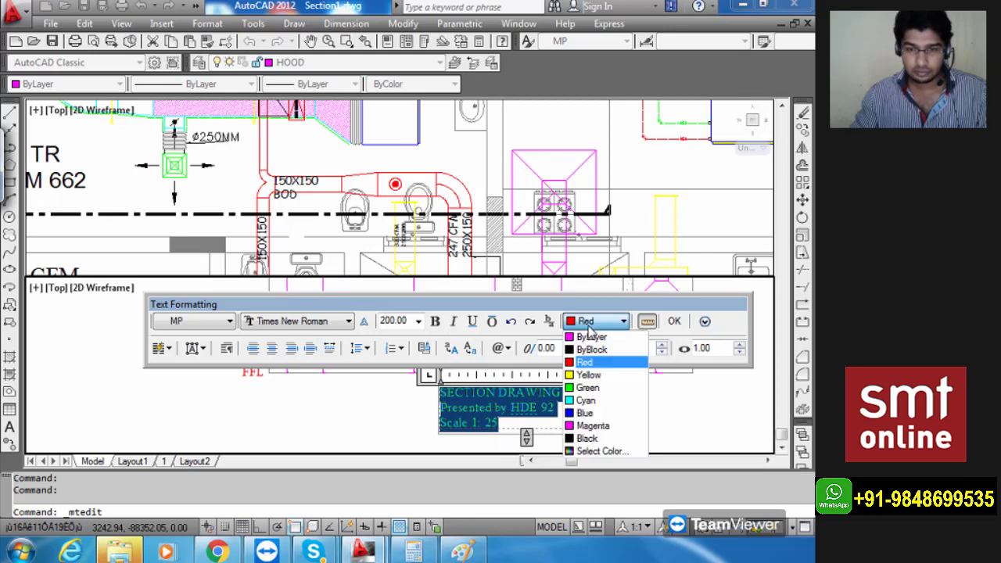
{"action": "left_click", "coordinate": [602, 413]}
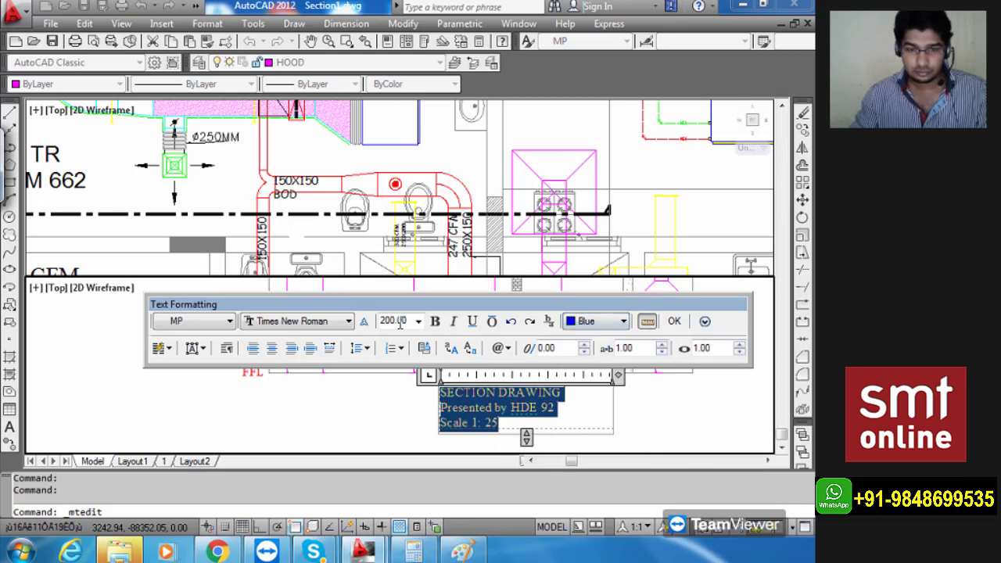
{"action": "left_click", "coordinate": [273, 349]}
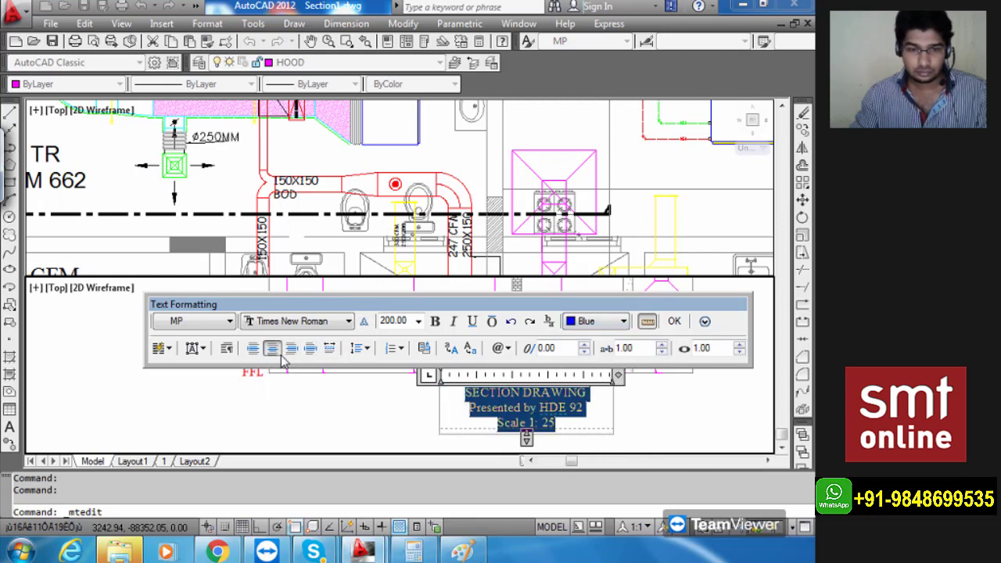
{"action": "left_click", "coordinate": [675, 321]}
Move the blue title text left so it sits centrally below the section's floor line.
{"action": "scroll", "coordinate": [579, 422], "scroll_direction": "down", "scroll_amount": 5}
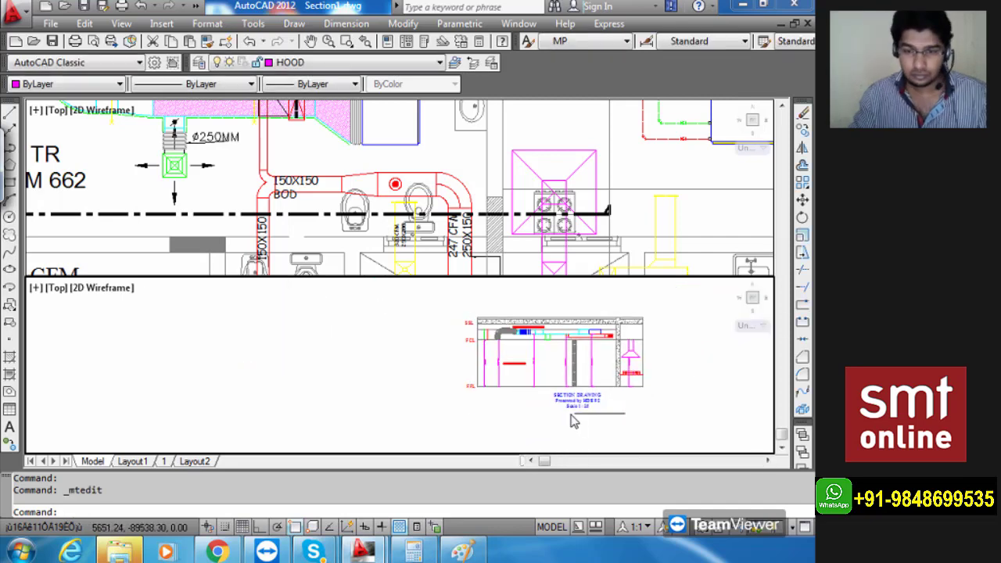
{"action": "scroll", "coordinate": [573, 422], "scroll_direction": "up", "scroll_amount": 5}
{"action": "left_click", "coordinate": [526, 378]}
{"action": "left_click", "coordinate": [498, 357]}
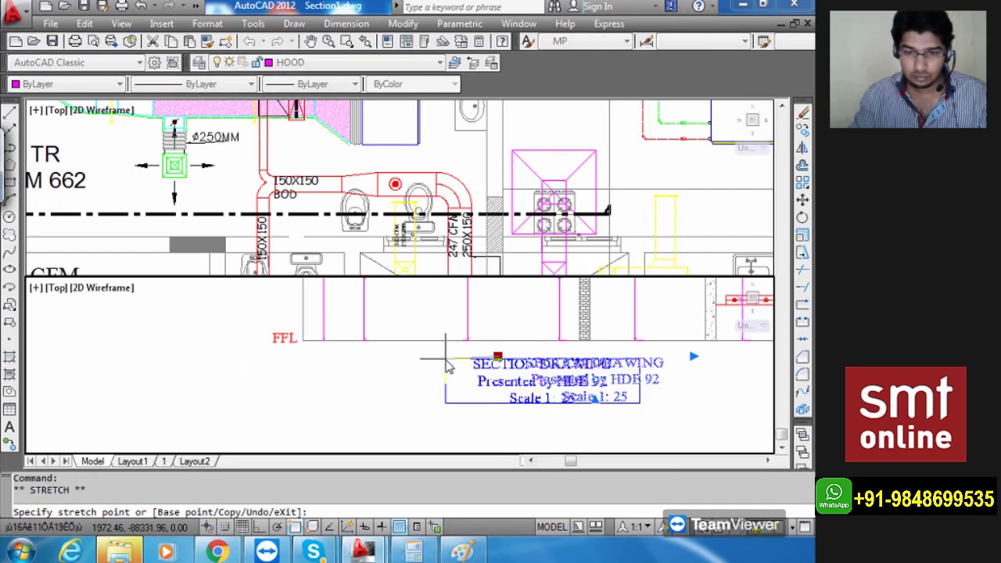
{"action": "left_click", "coordinate": [434, 359]}
{"action": "key", "text": "Escape"}
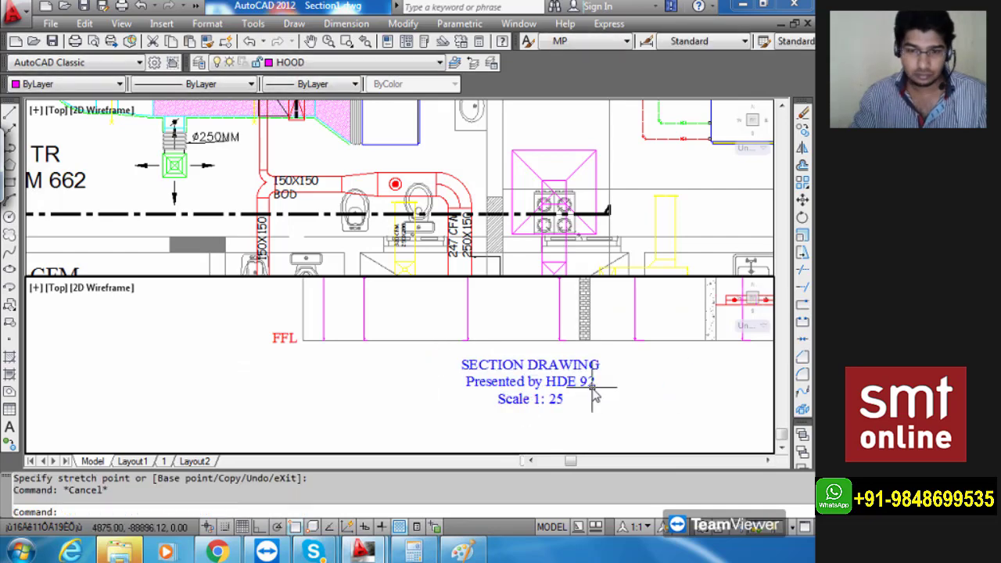
{"action": "scroll", "coordinate": [595, 399], "scroll_direction": "down", "scroll_amount": 4}
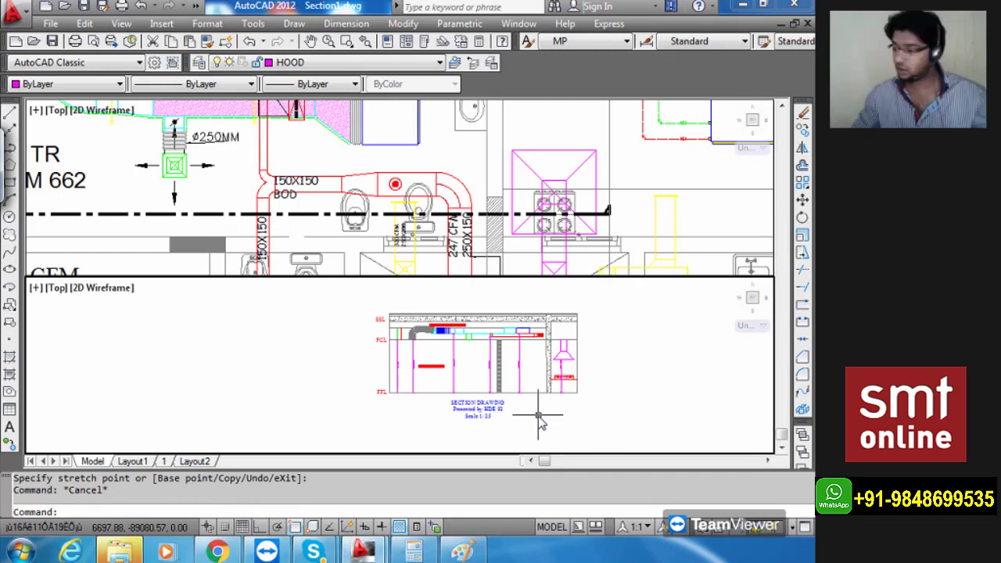
{"action": "scroll", "coordinate": [517, 384], "scroll_direction": "up", "scroll_amount": 3}
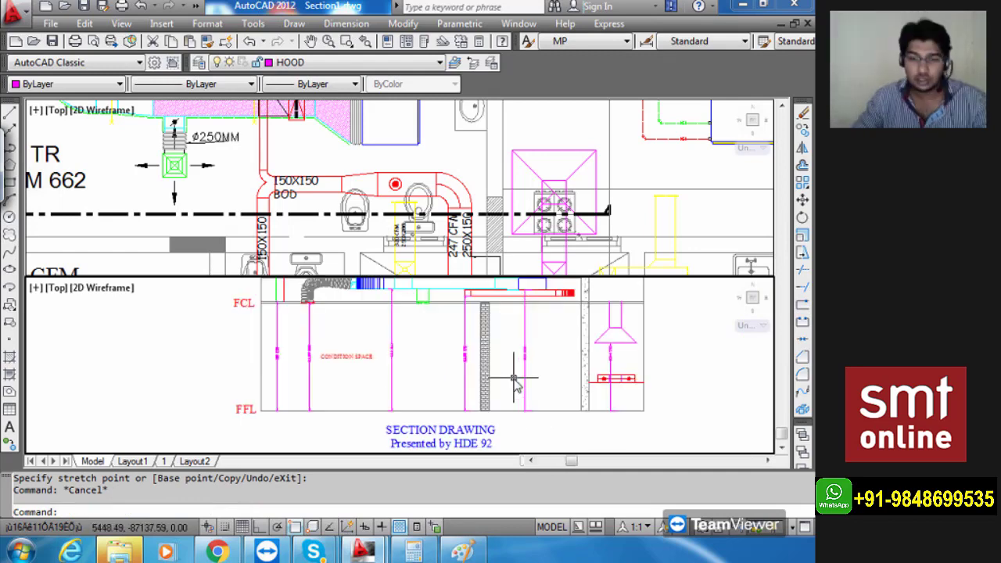
{"action": "scroll", "coordinate": [534, 406], "scroll_direction": "down", "scroll_amount": 2}
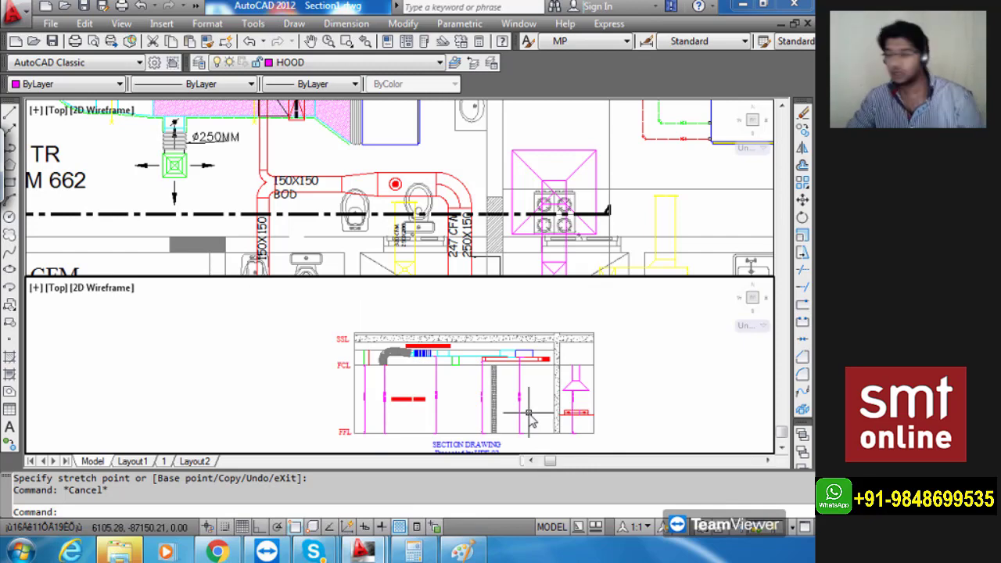
{"action": "middle_click_drag", "start_coordinate": [492, 413], "coordinate": [443, 404]}
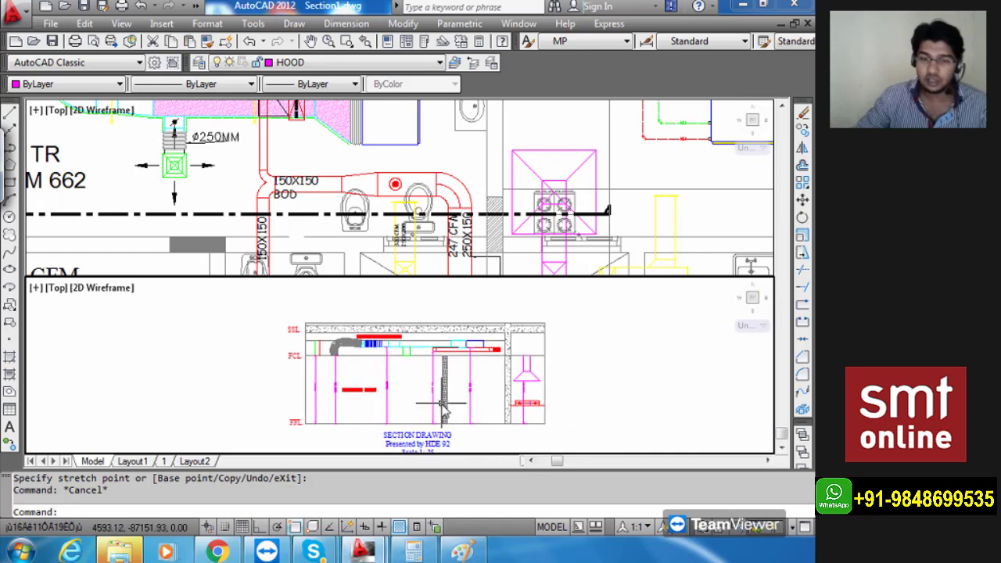
{"action": "mouse_move", "coordinate": [448, 403]}
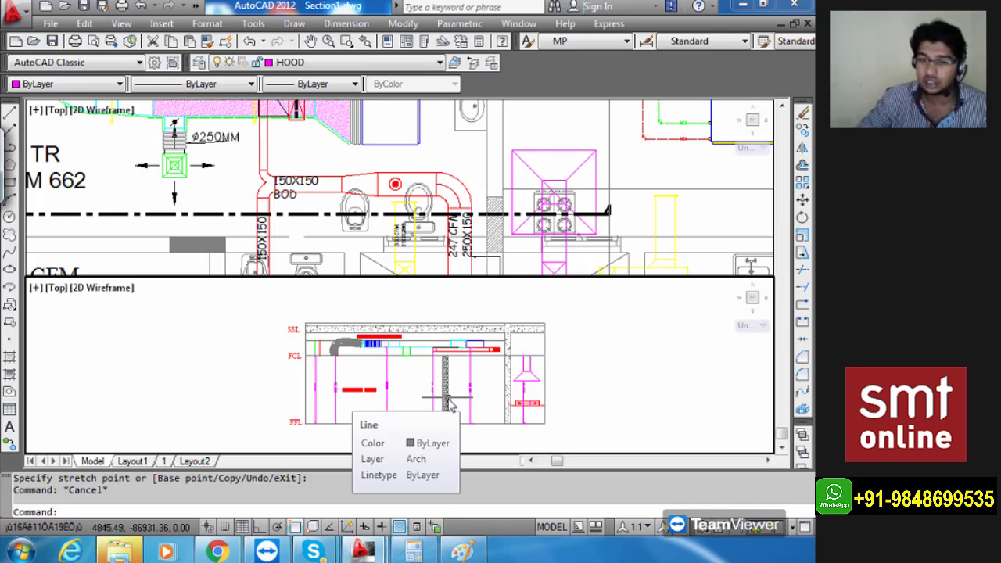
{"action": "scroll", "coordinate": [449, 403], "scroll_direction": "up", "scroll_amount": 2}
{"action": "middle_click_drag", "start_coordinate": [464, 400], "coordinate": [456, 396]}
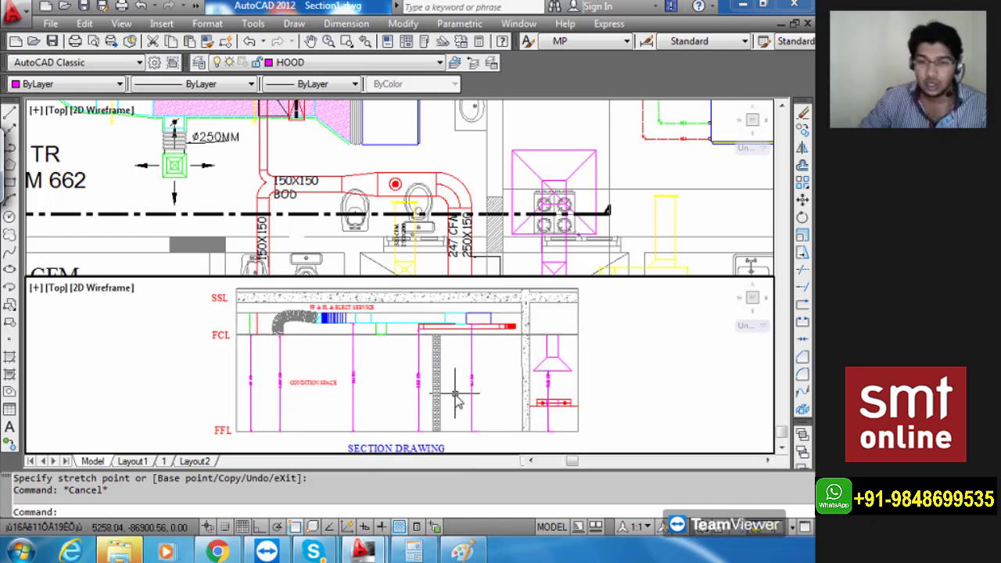
Erase the vertical projection lines running from the plan down to the section drawings.
{"action": "scroll", "coordinate": [458, 400], "scroll_direction": "down", "scroll_amount": 4}
{"action": "left_click", "coordinate": [490, 323]}
{"action": "left_click", "coordinate": [427, 296]}
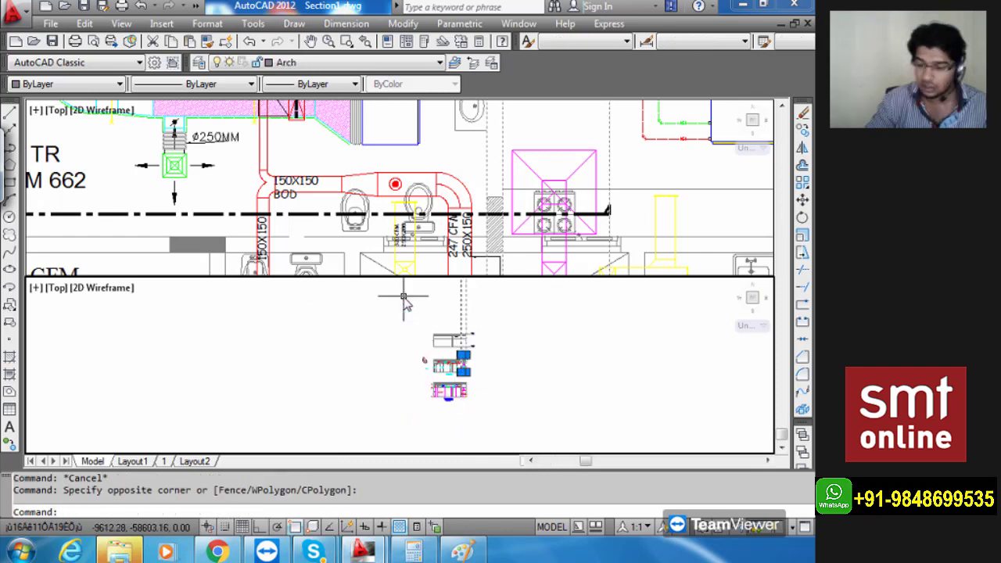
{"action": "key", "text": "Delete"}
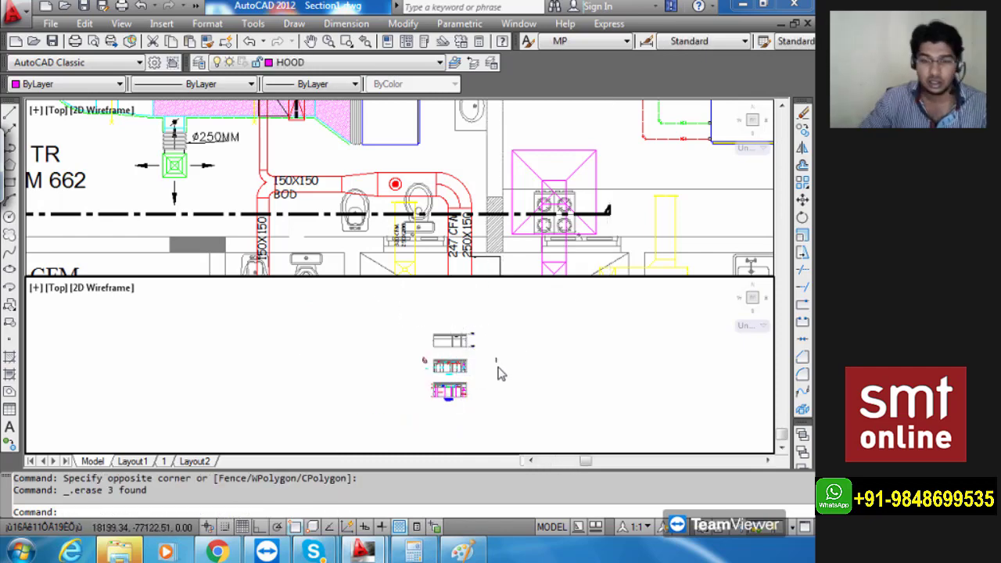
{"action": "scroll", "coordinate": [452, 407], "scroll_direction": "up", "scroll_amount": 5}
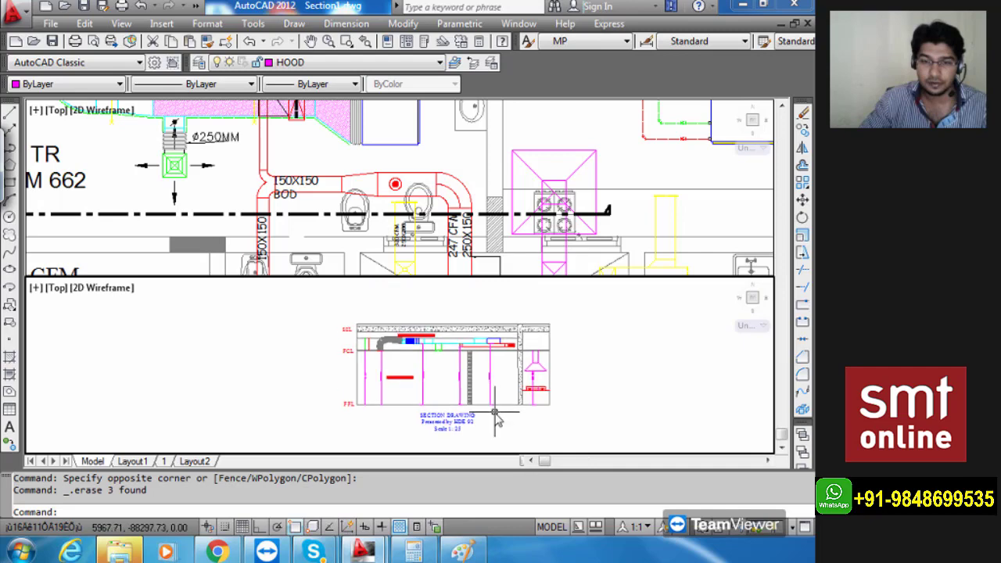
{"action": "scroll", "coordinate": [478, 415], "scroll_direction": "up", "scroll_amount": 3}
{"action": "scroll", "coordinate": [500, 405], "scroll_direction": "down", "scroll_amount": 2}
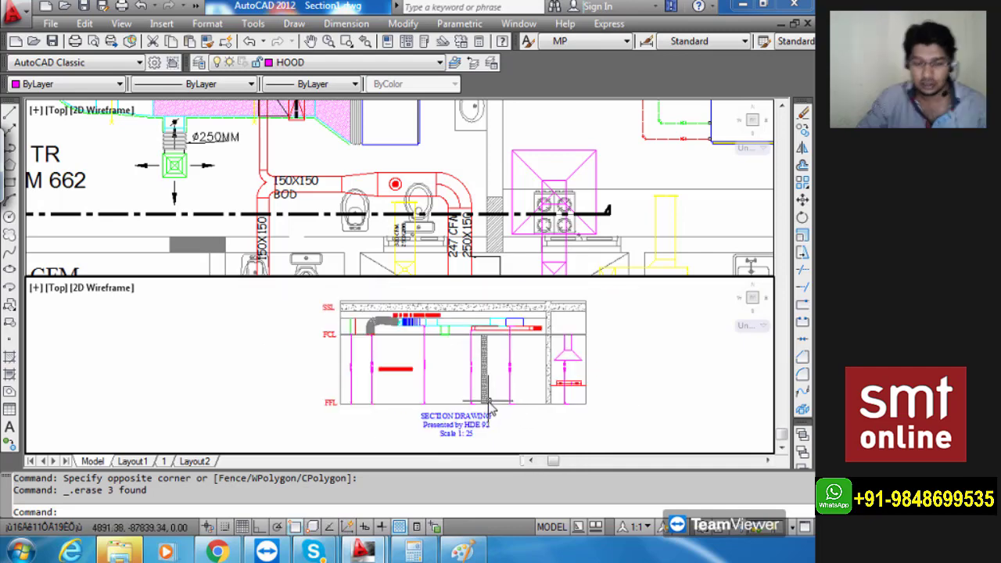
Save a copy of the drawing to the Desktop as "Section drawing 92" in AutoCAD 2010 Drawing format.
{"action": "left_click", "coordinate": [14, 13]}
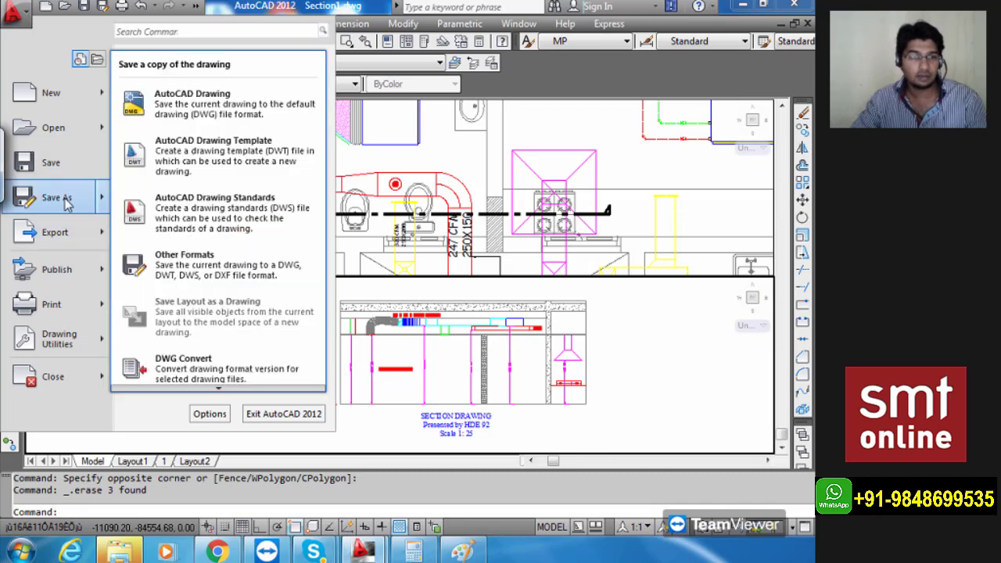
{"action": "left_click", "coordinate": [56, 197]}
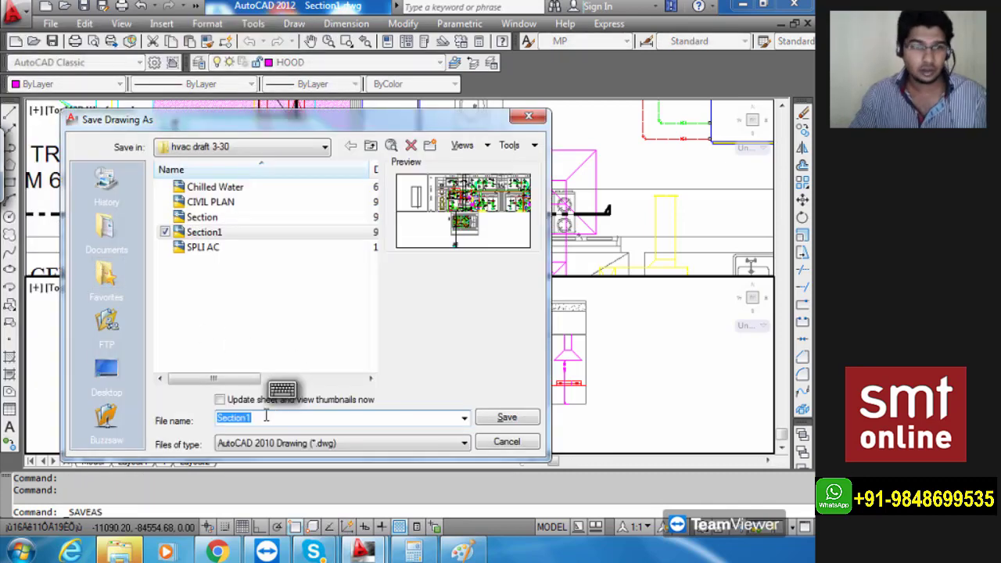
{"action": "left_click", "coordinate": [115, 371]}
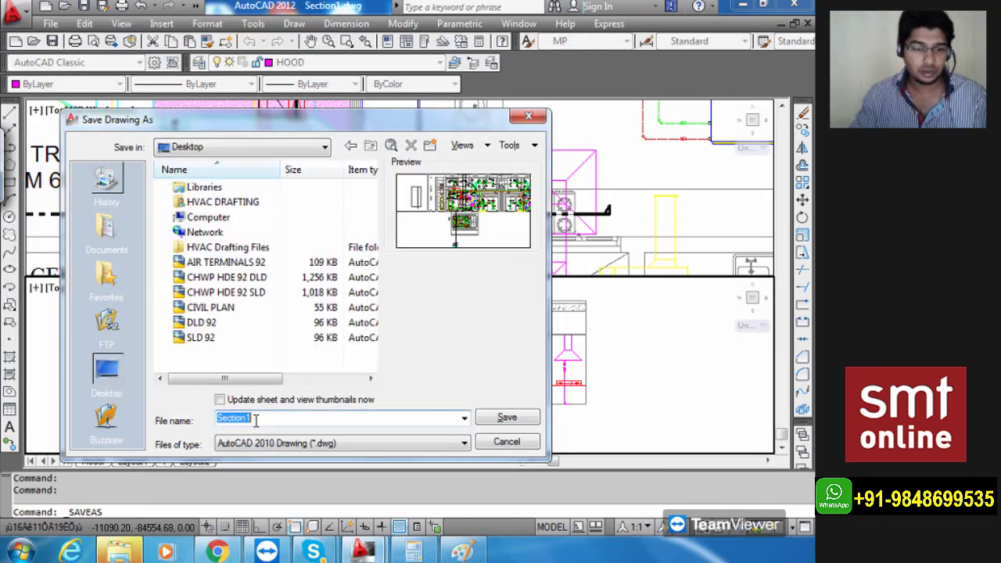
{"action": "left_click", "coordinate": [255, 421]}
{"action": "key", "text": "BackSpace"}
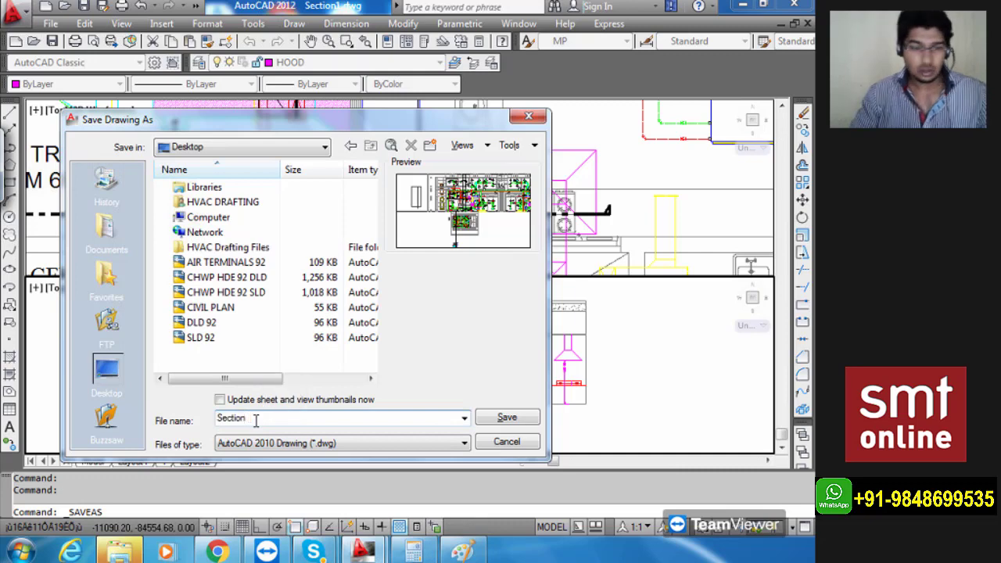
{"action": "type", "text": "draw"}
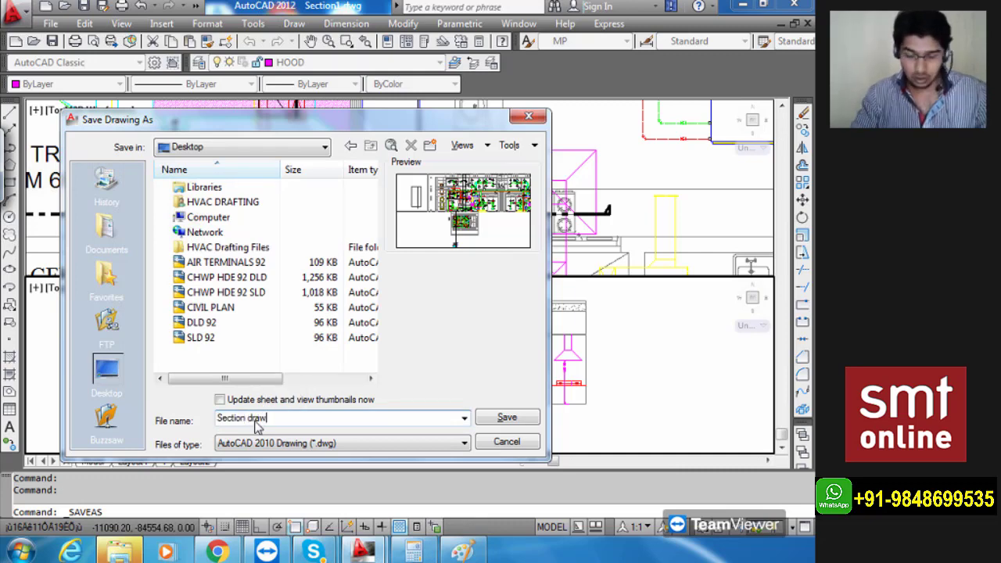
{"action": "type", "text": "ing f"}
{"action": "key", "text": "BackSpace"}
{"action": "type", "text": "92"}
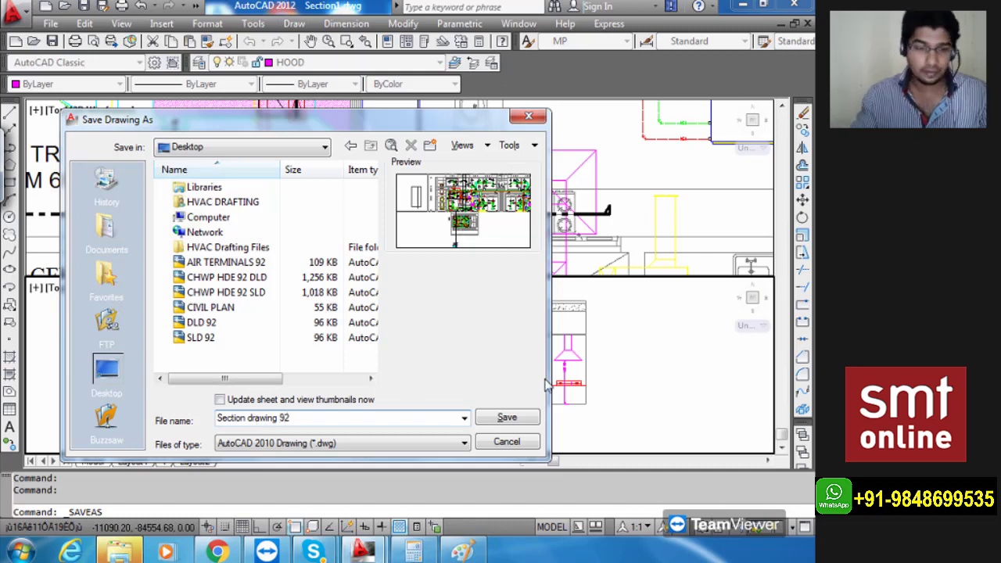
{"action": "left_click", "coordinate": [507, 417]}
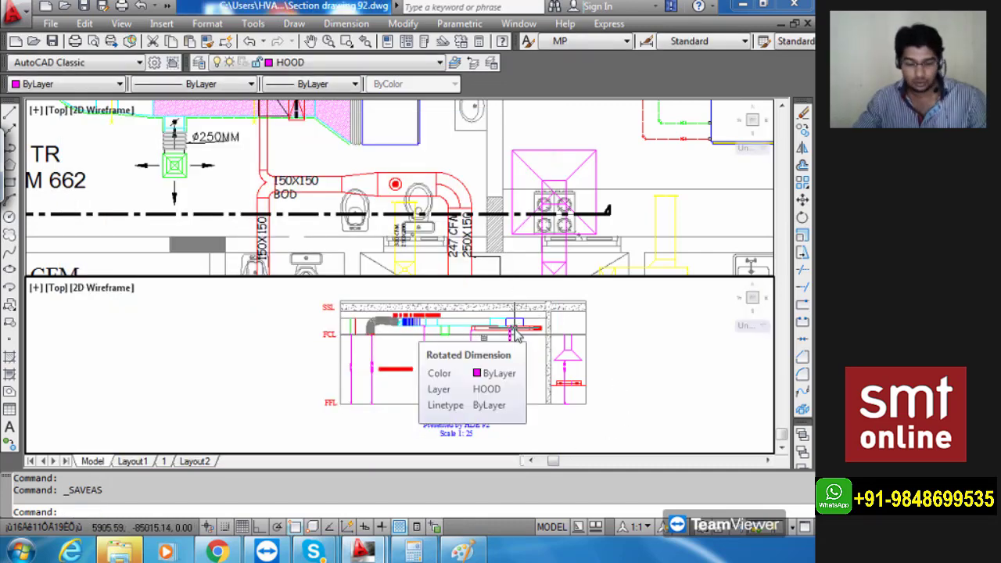
Change the model space viewport configuration to Single.
{"action": "type", "text": "vports"}
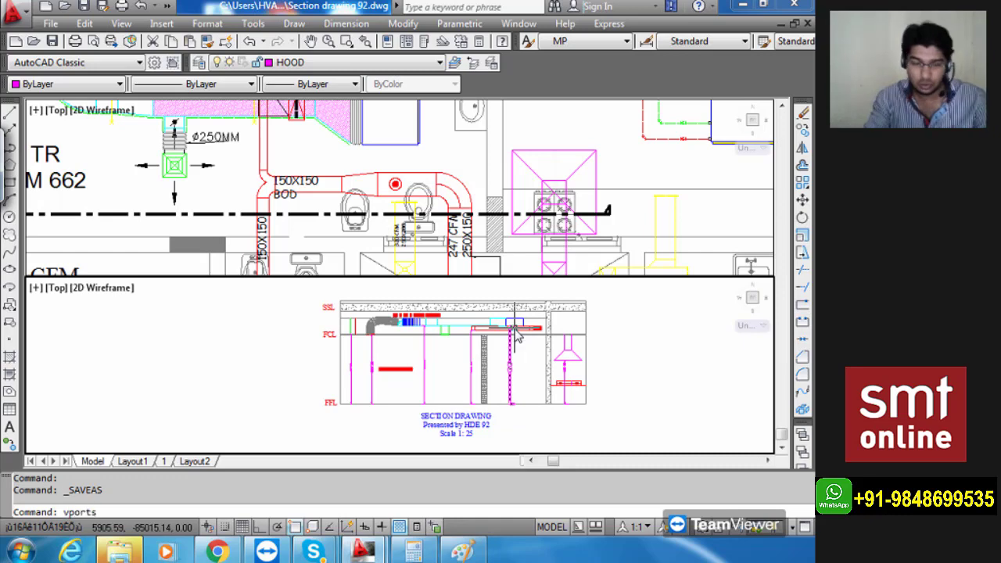
{"action": "key", "text": "Return"}
{"action": "left_click", "coordinate": [321, 197]}
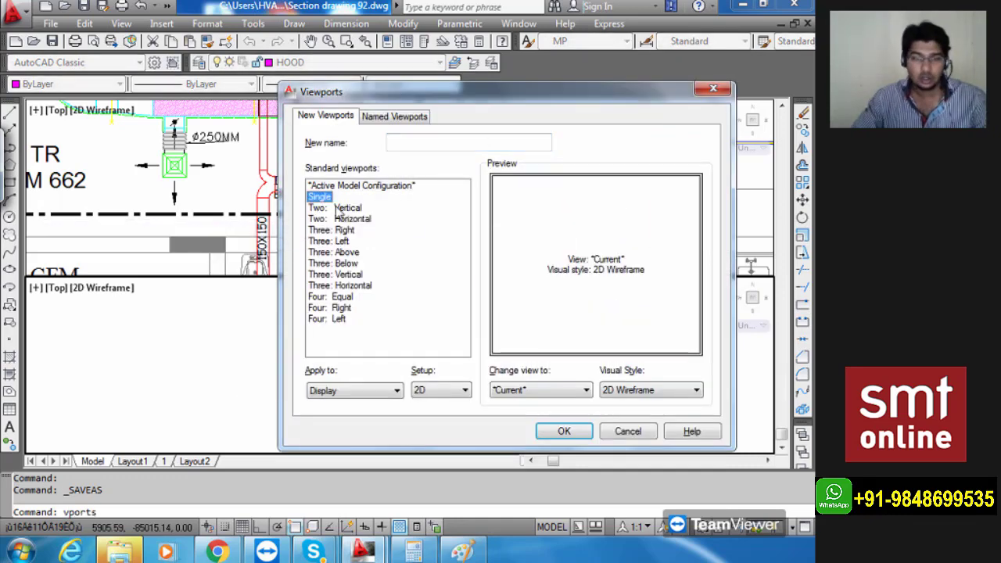
{"action": "left_click", "coordinate": [564, 432]}
Draw a rectangular frame around the lower section drawing, enclosing its level labels and three-line title.
{"action": "scroll", "coordinate": [559, 440], "scroll_direction": "down", "scroll_amount": 5}
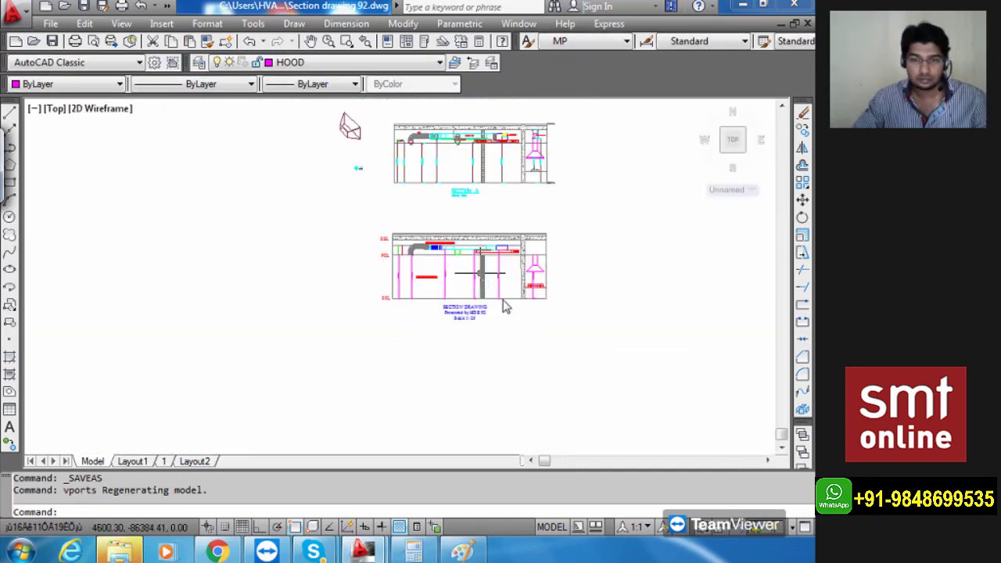
{"action": "middle_click_drag", "start_coordinate": [503, 302], "coordinate": [514, 378]}
{"action": "scroll", "coordinate": [477, 360], "scroll_direction": "up", "scroll_amount": 3}
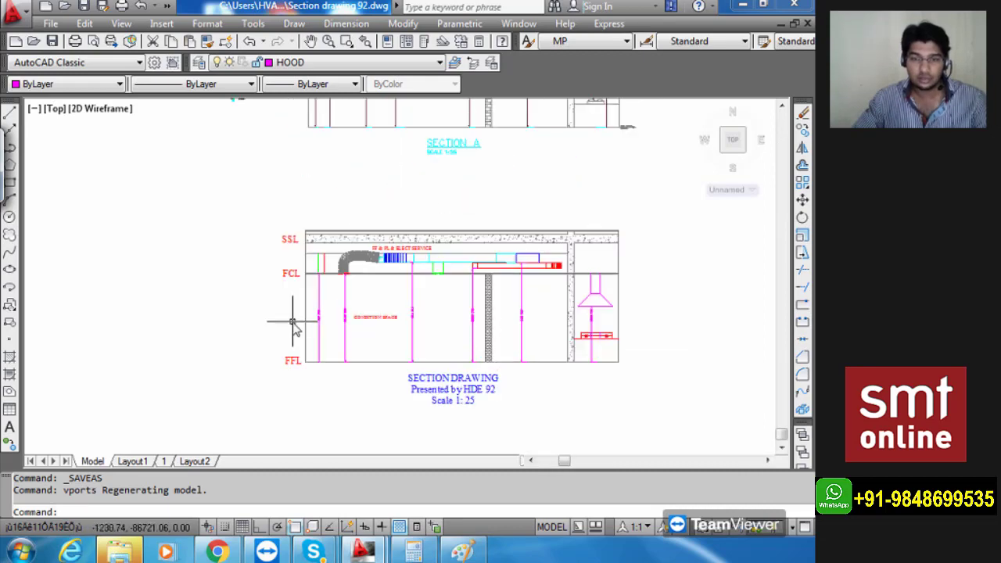
{"action": "type", "text": "rec"}
{"action": "key", "text": "Return"}
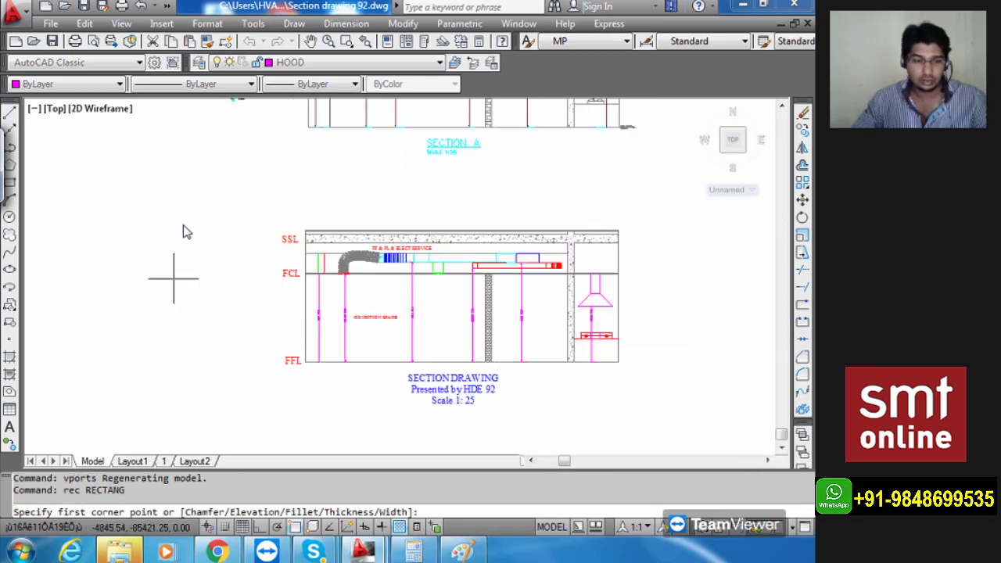
{"action": "left_click", "coordinate": [249, 174]}
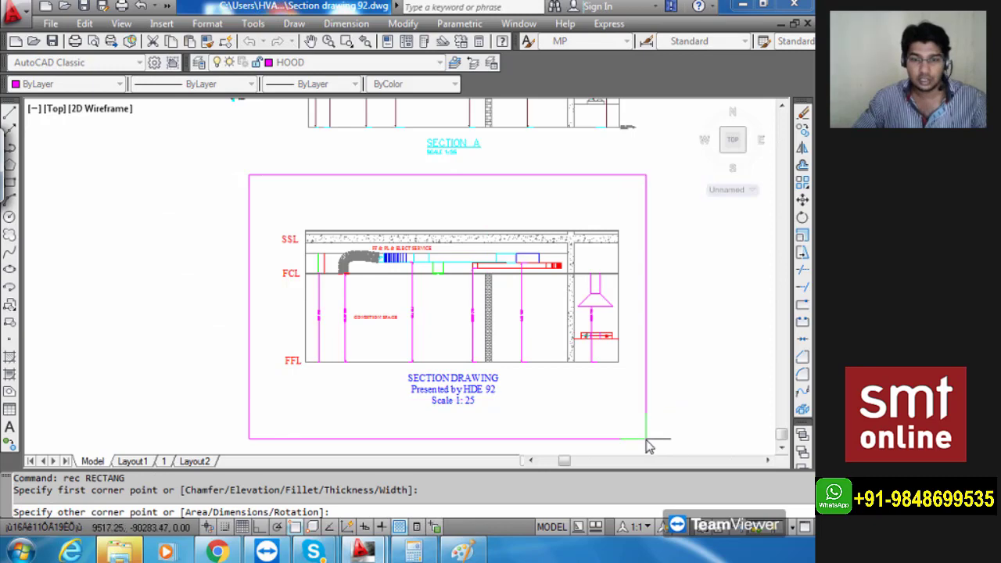
{"action": "left_click", "coordinate": [662, 439]}
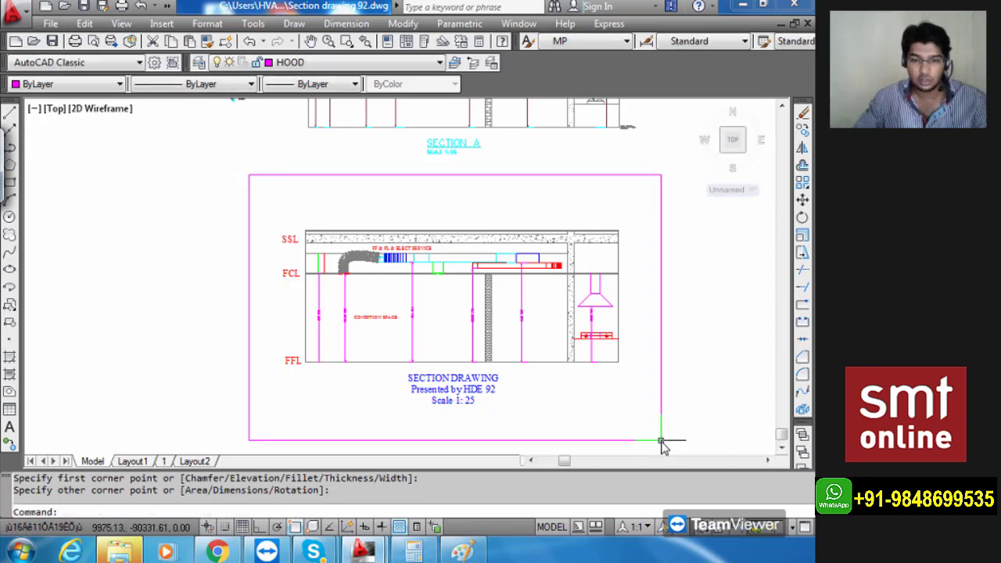
Move the new rectangular frame from the HOOD layer to a blue layer and clear the selection.
{"action": "left_click", "coordinate": [662, 440]}
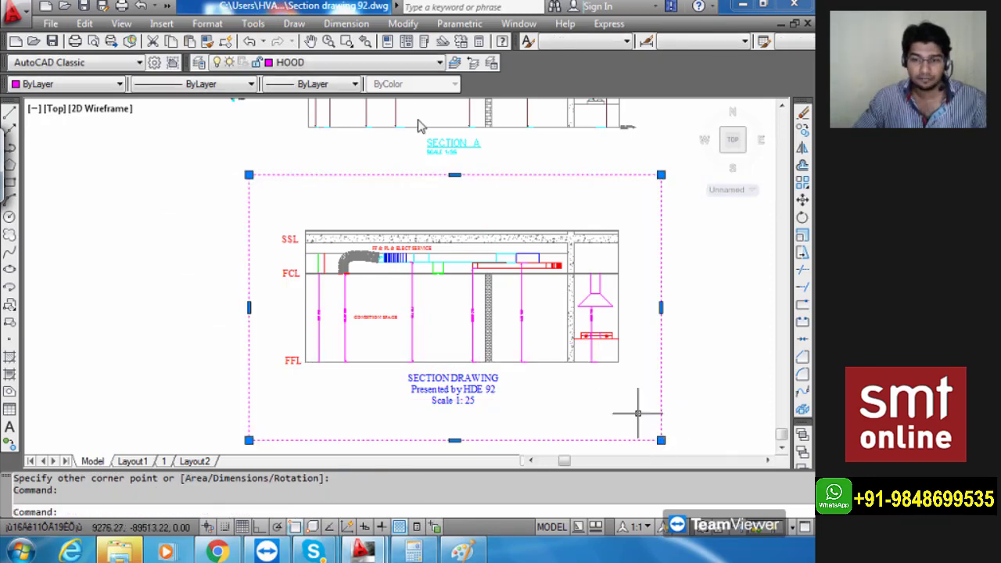
{"action": "left_click", "coordinate": [368, 62]}
{"action": "left_click", "coordinate": [313, 153]}
{"action": "key", "text": "Escape"}
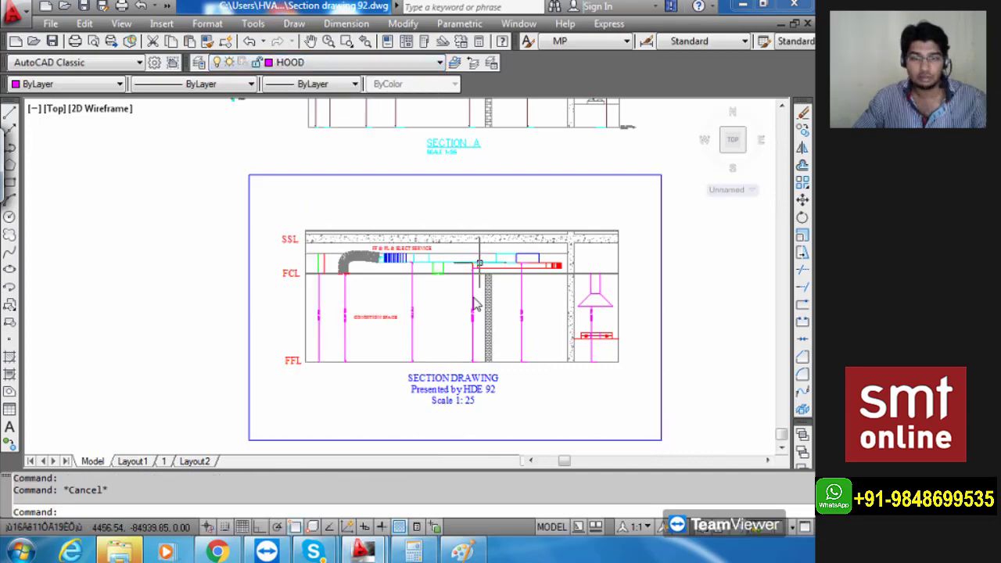
{"action": "scroll", "coordinate": [530, 287], "scroll_direction": "down", "scroll_amount": 4}
{"action": "middle_click_drag", "start_coordinate": [406, 175], "coordinate": [371, 201]}
{"action": "scroll", "coordinate": [491, 352], "scroll_direction": "up", "scroll_amount": 3}
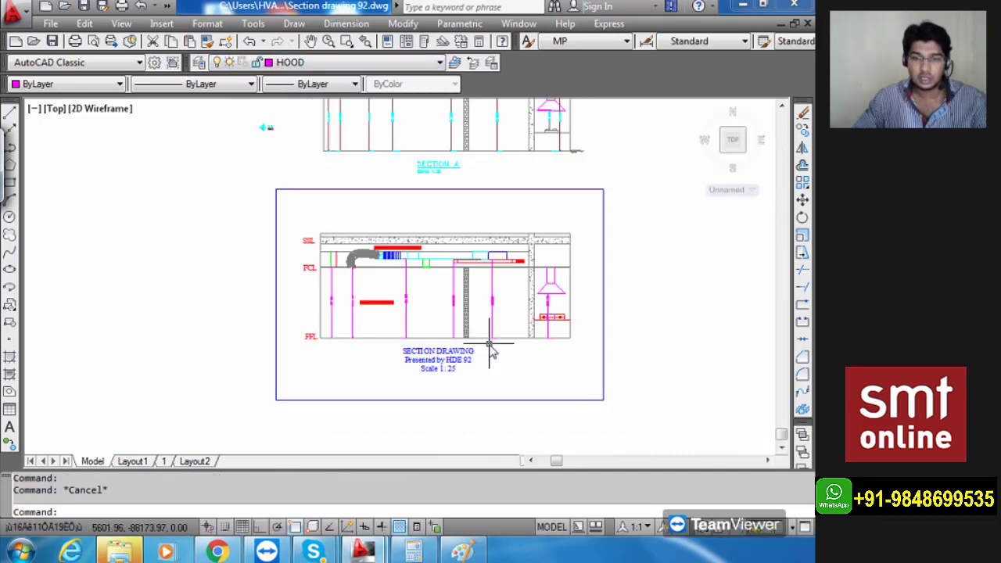